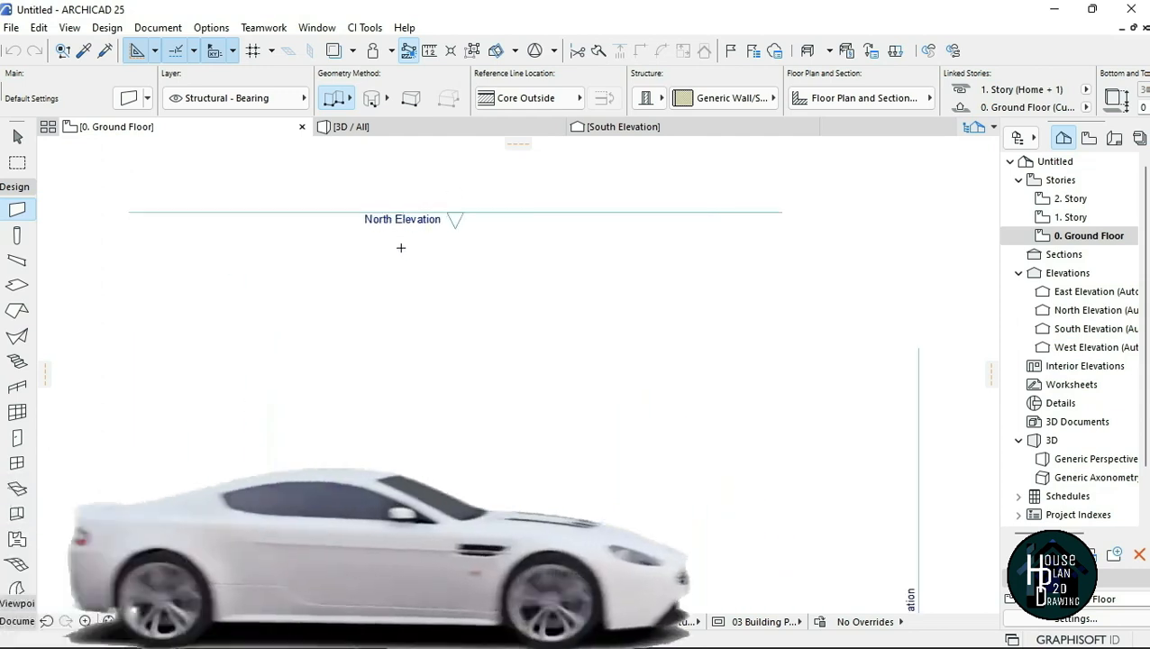
- Look over the empty ground floor plan and its four elevation markers
scroll(649, 343, "down", 5)
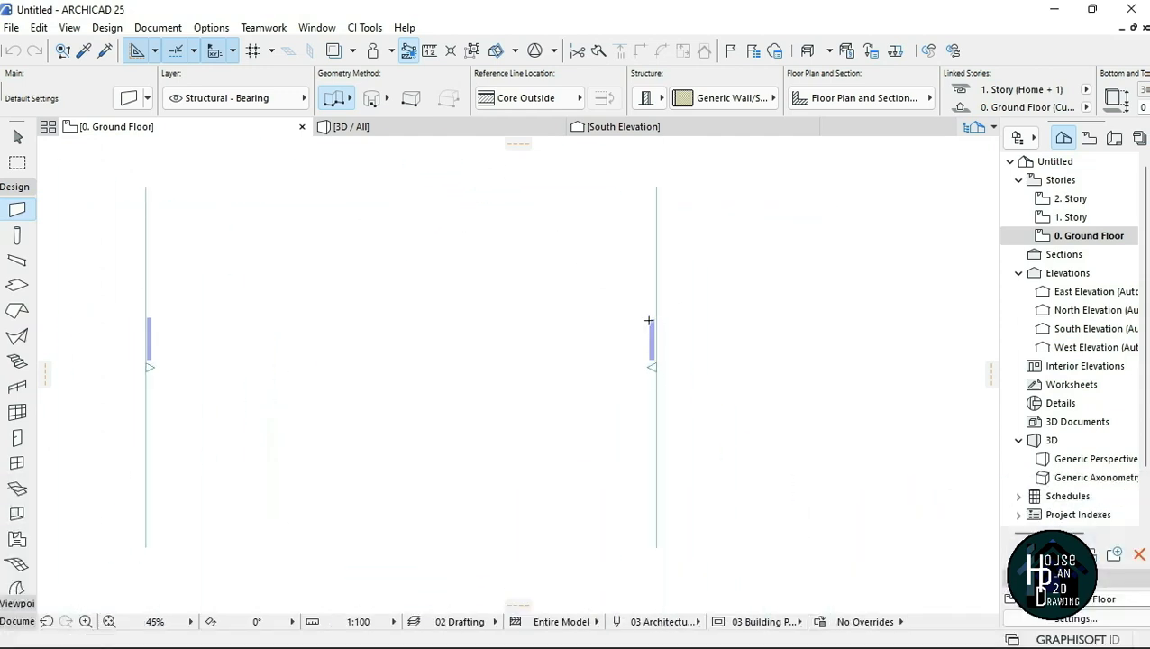
scroll(477, 480, "up", 2)
scroll(478, 473, "down", 2)
scroll(497, 218, "up", 2)
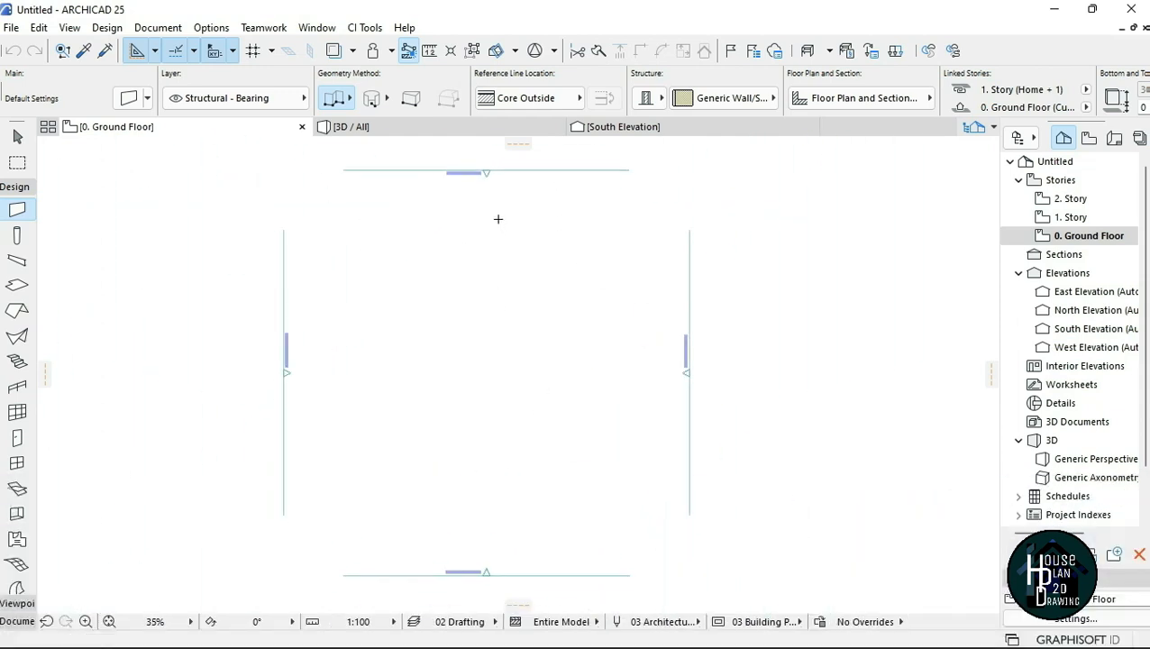
scroll(488, 233, "down", 3)
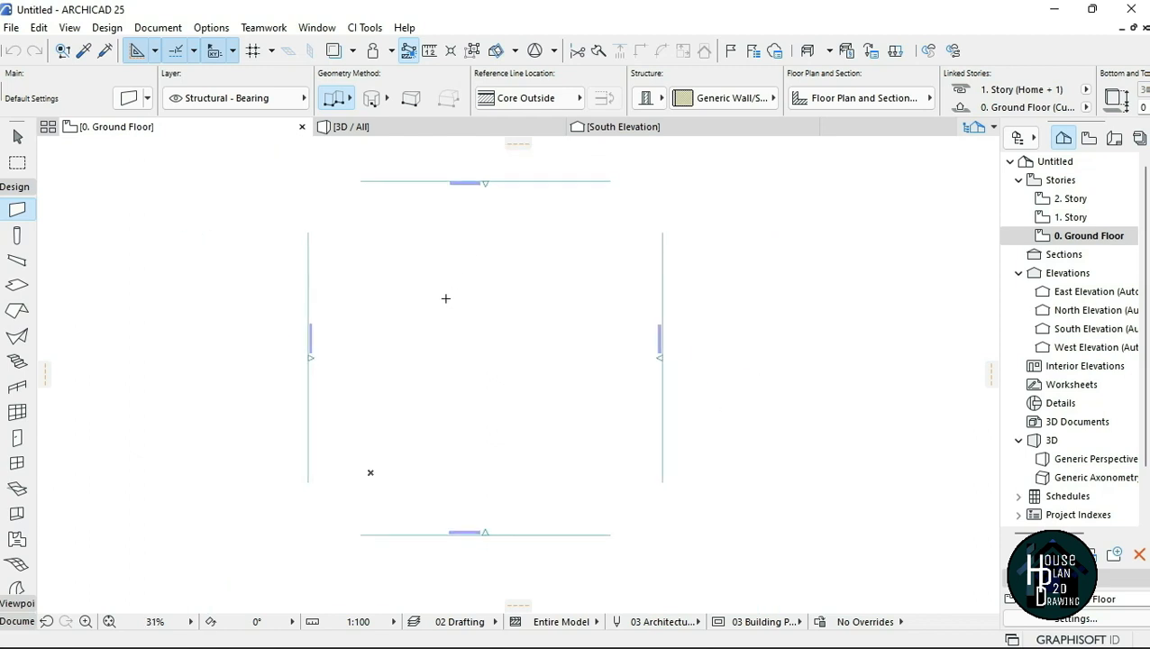
scroll(375, 335, "down", 3)
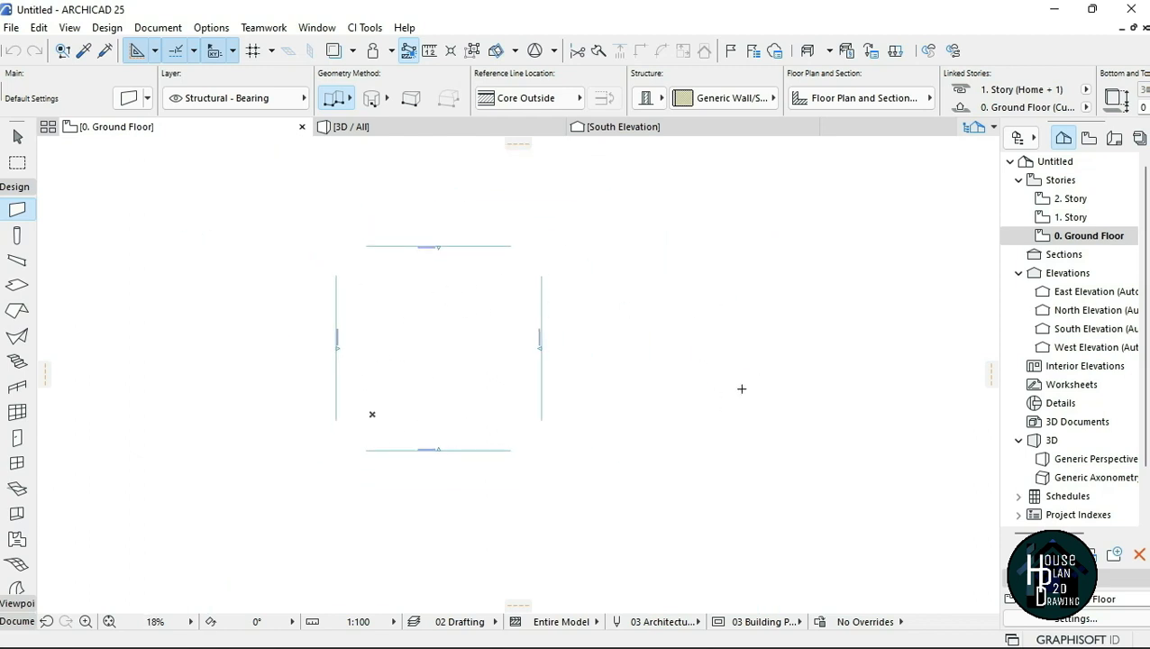
scroll(387, 300, "up", 4)
scroll(426, 364, "down", 2)
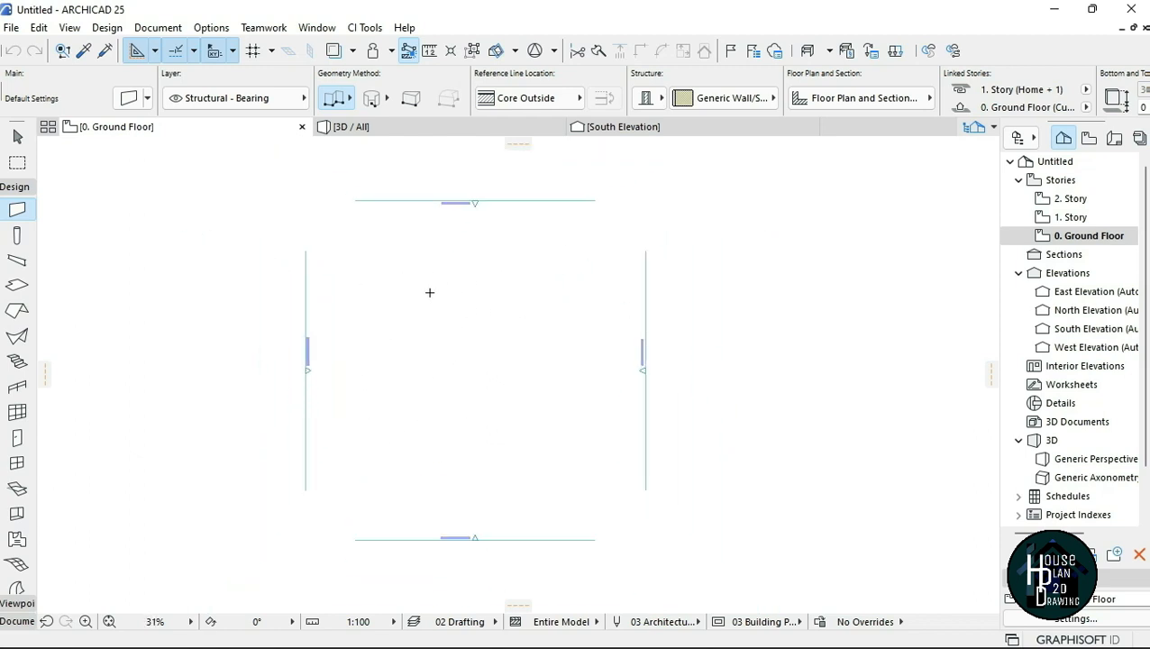
scroll(429, 290, "up", 2)
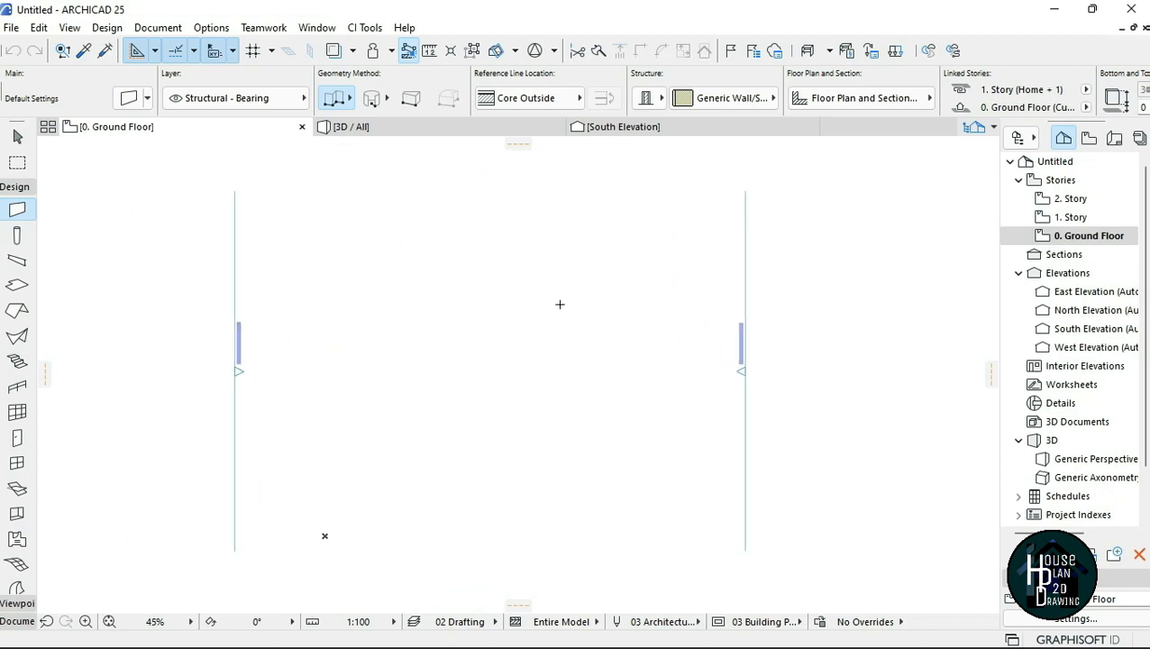
scroll(510, 297, "down", 1)
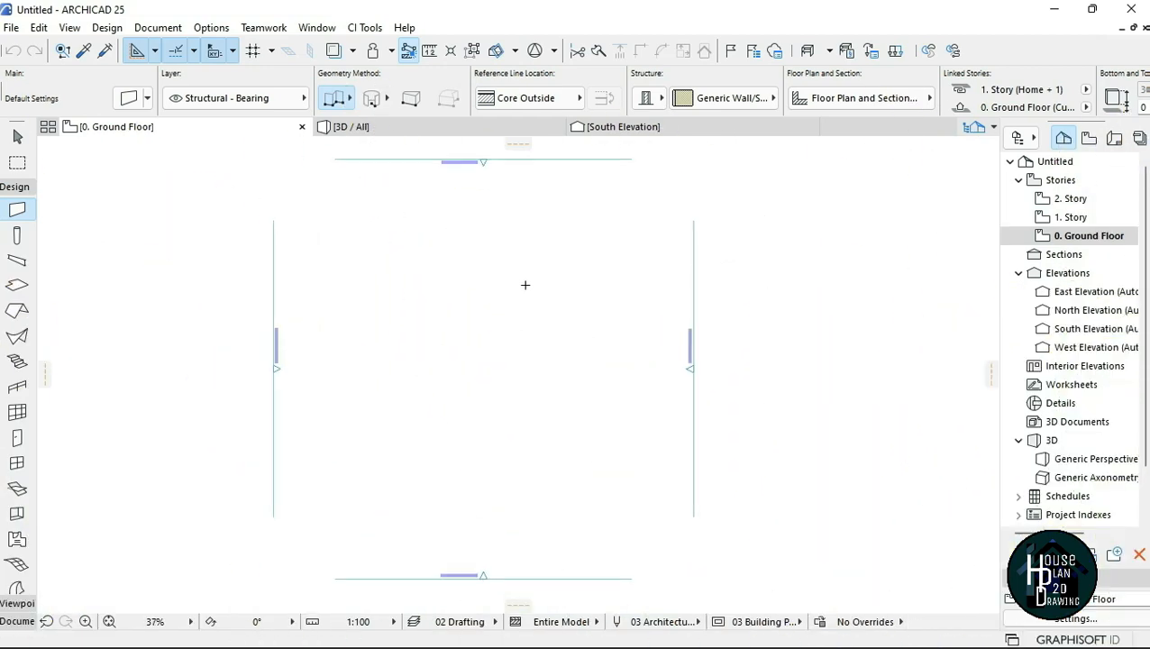
scroll(525, 285, "up", 1)
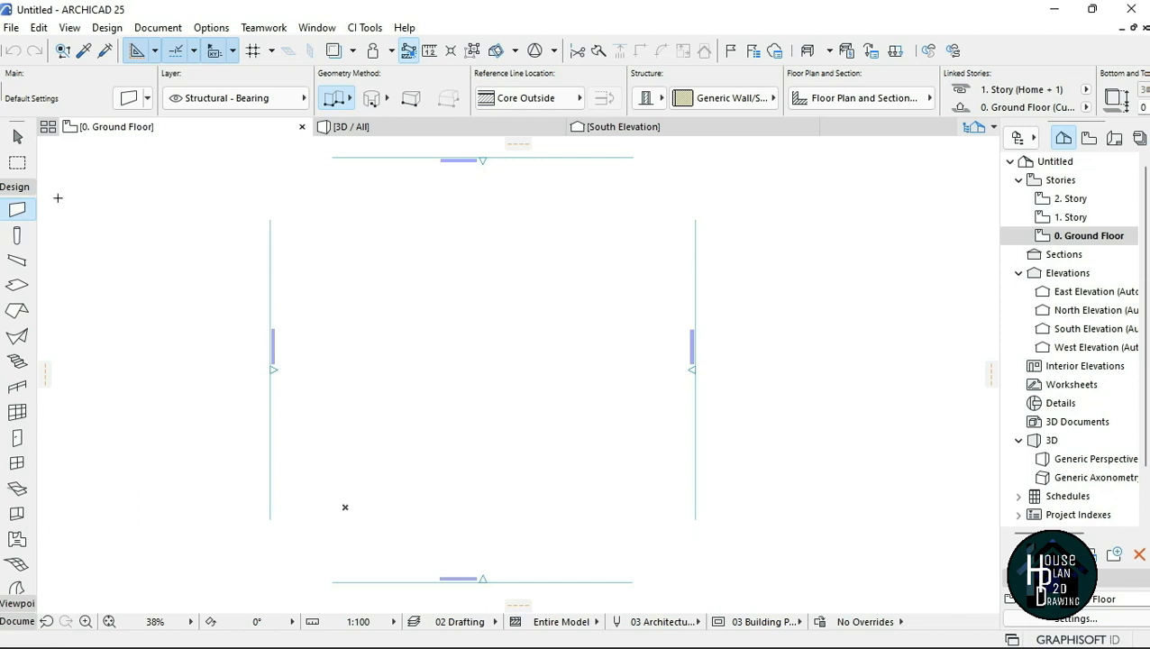
- Configure the Wall tool's default settings with a basic structure and a wall thickness of 225 mm
left_click(16, 188)
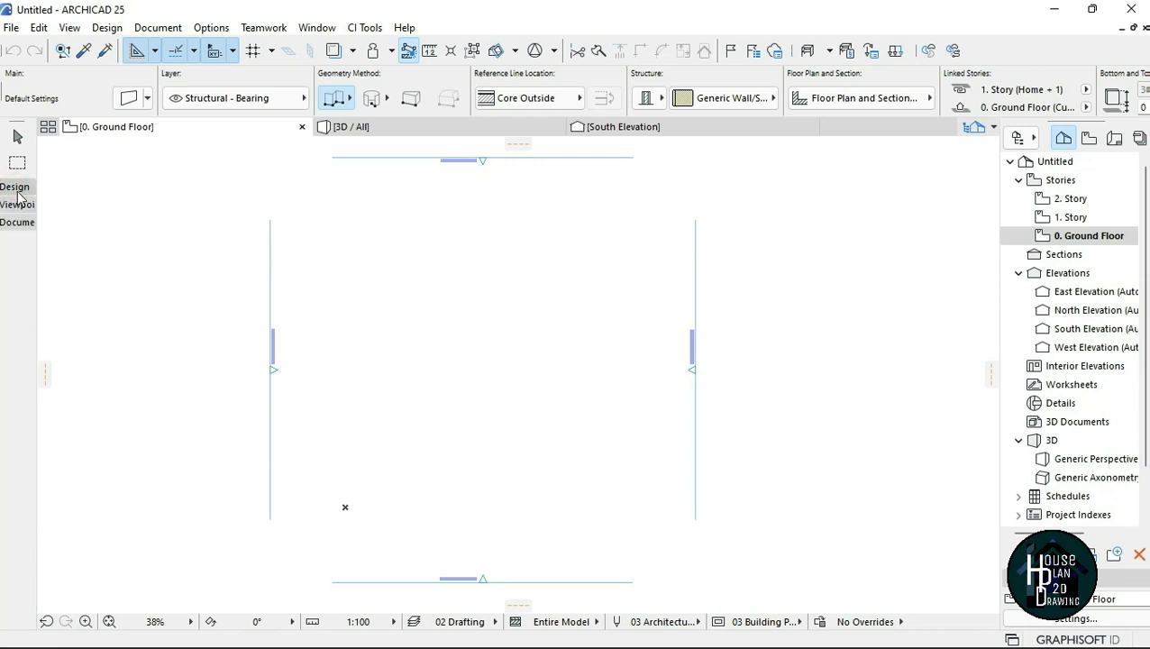
left_click(21, 189)
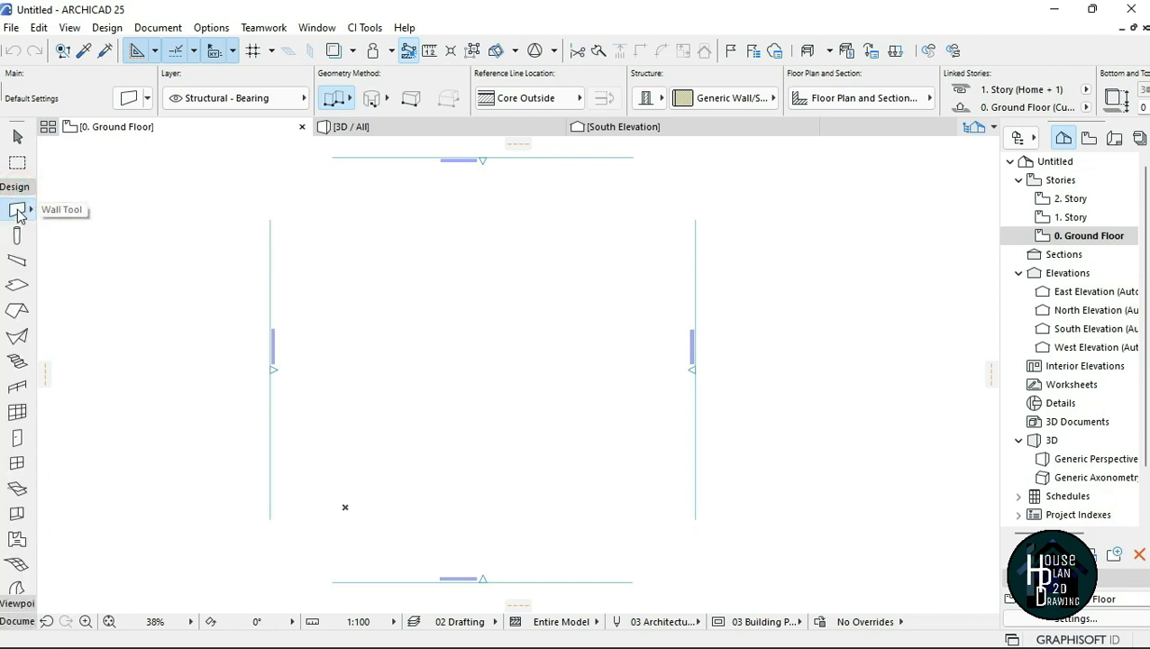
left_click(17, 212)
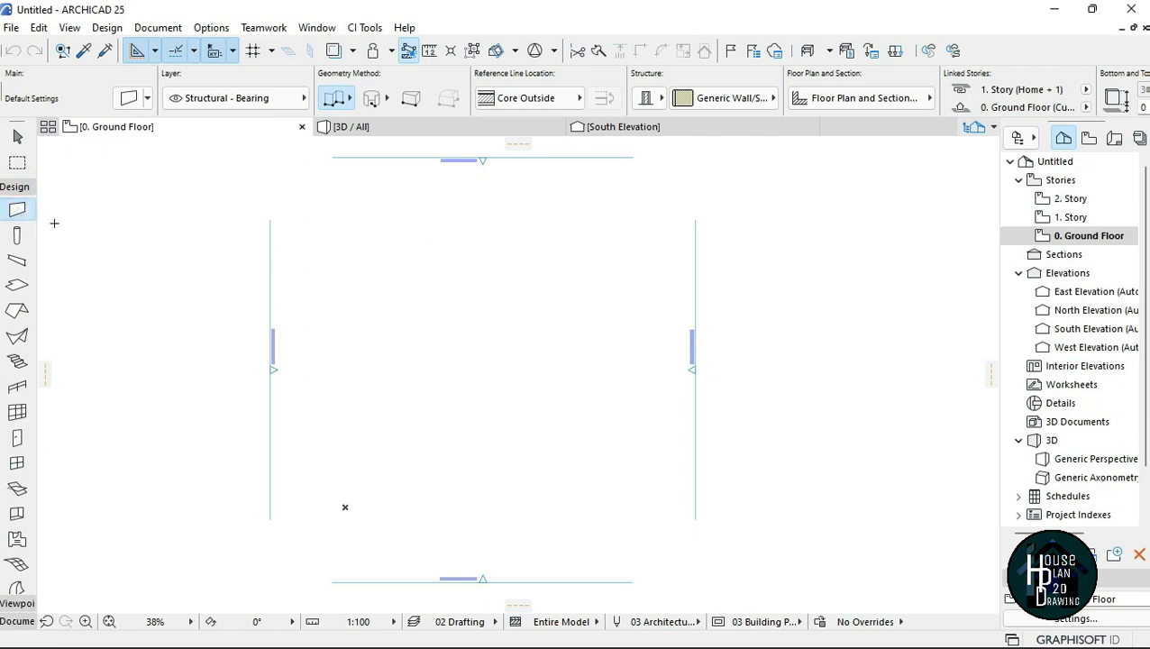
left_click(133, 100)
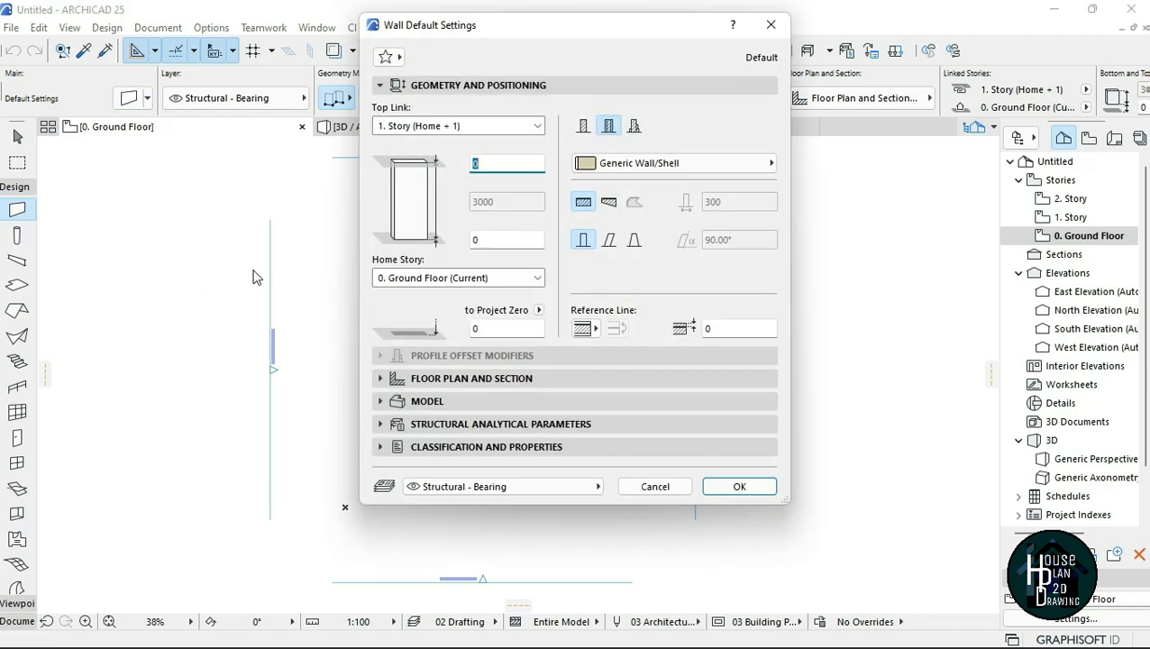
left_click(584, 130)
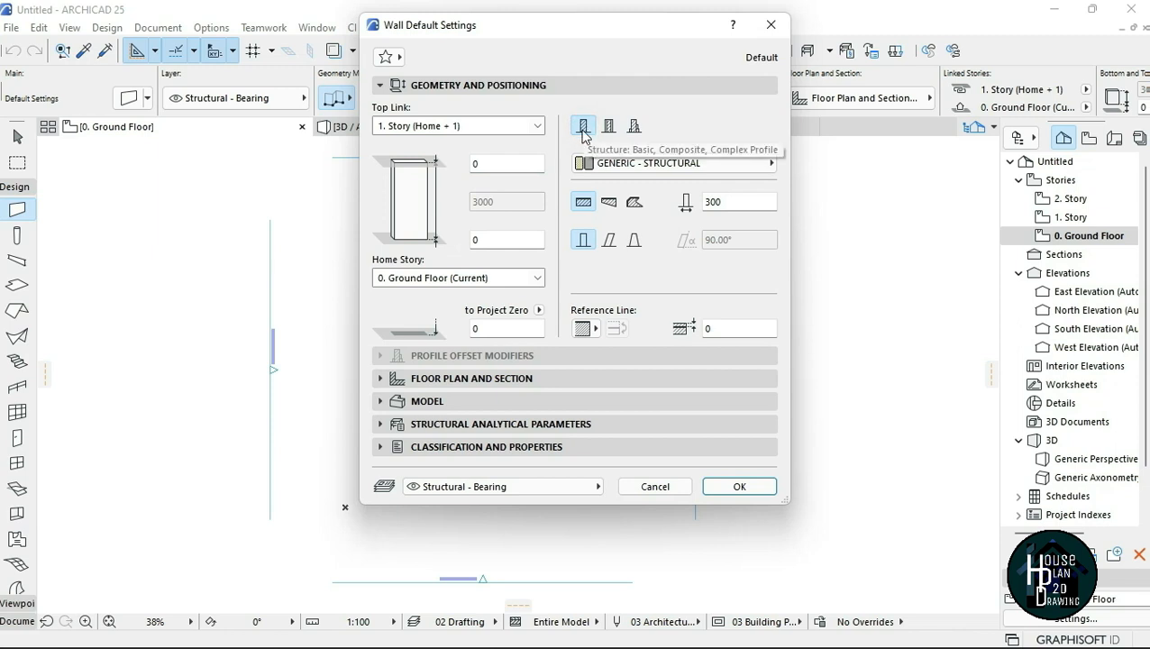
double_click(739, 200)
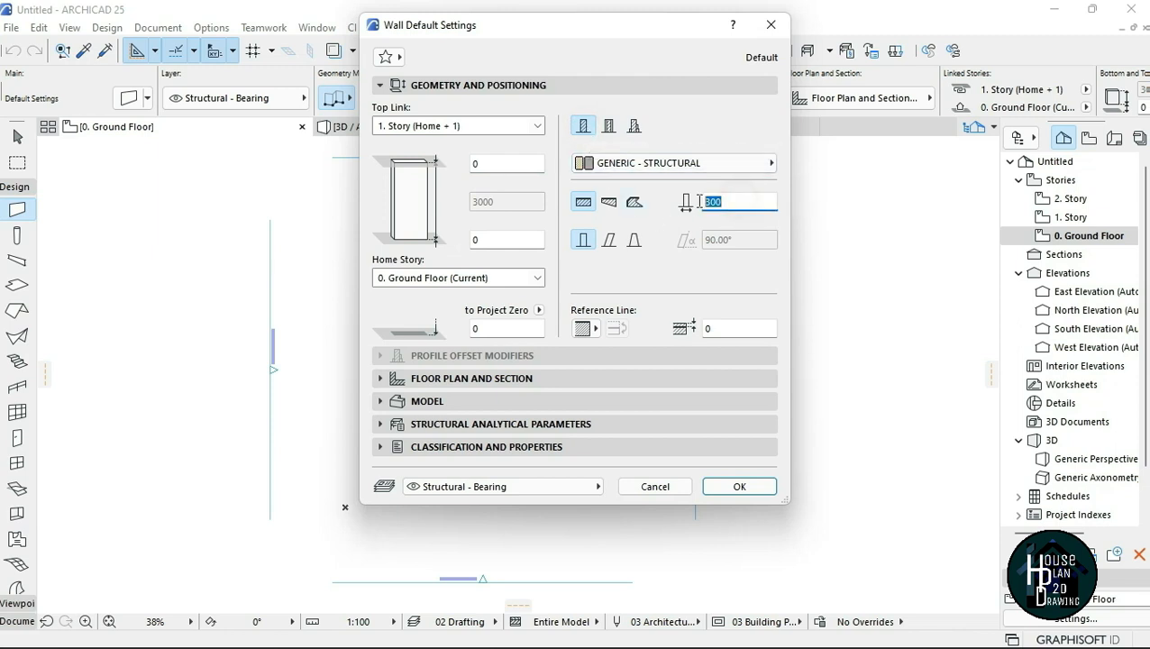
type("225")
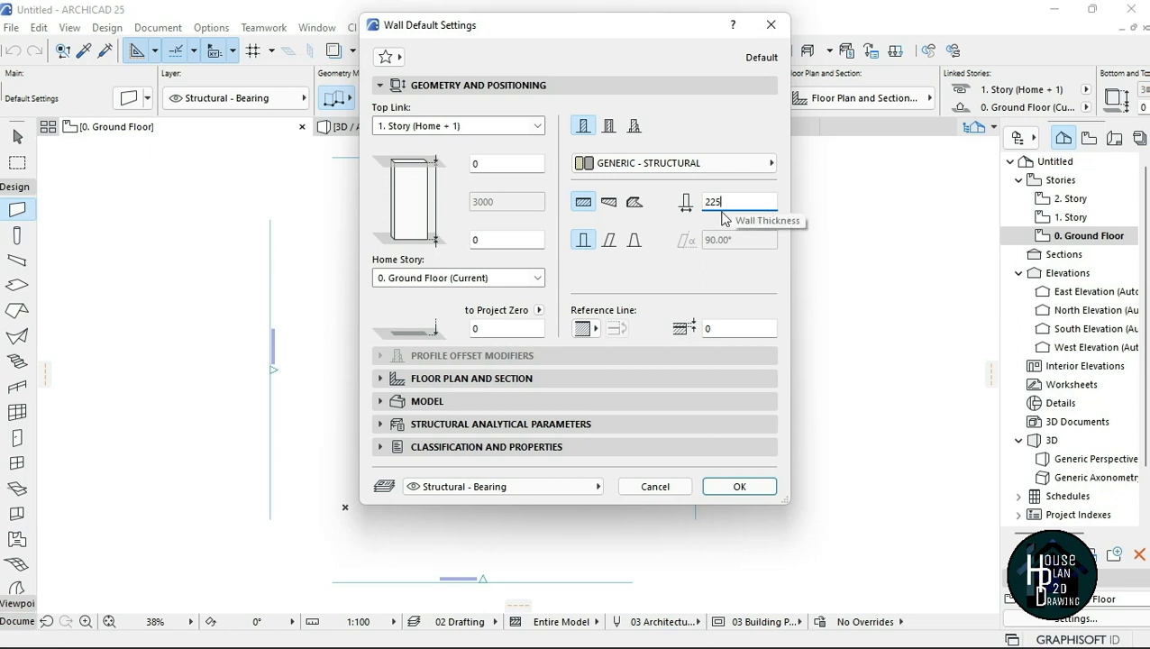
left_click(743, 488)
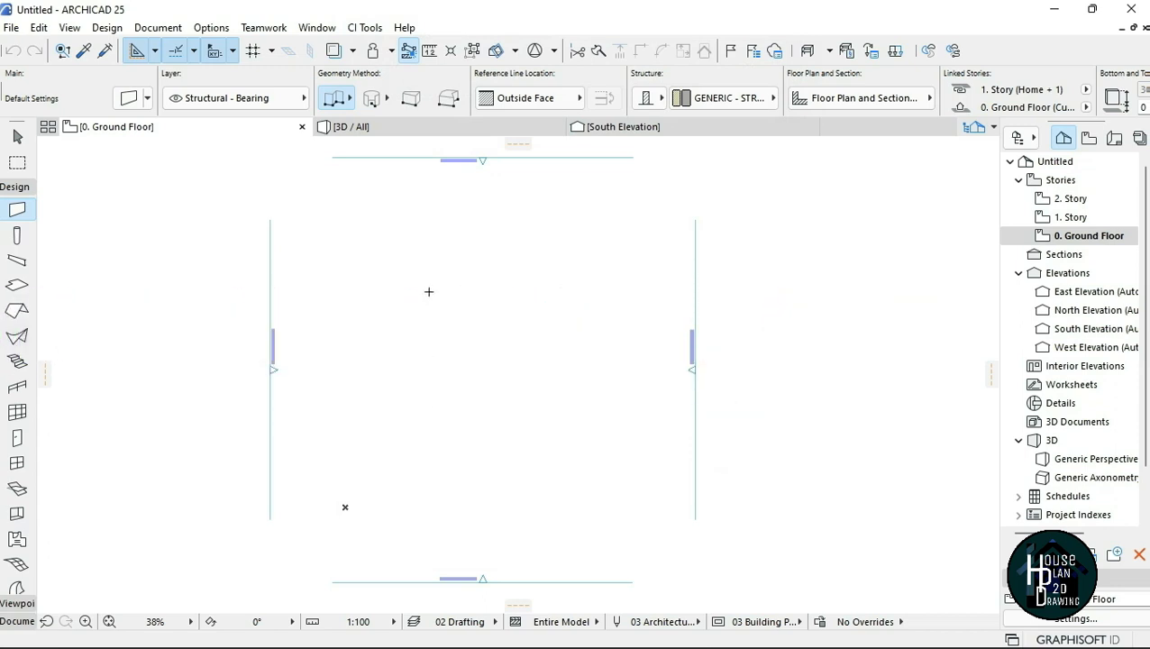
- Draw a horizontal wall about 25500 mm long below the North Elevation marker, between the West and East Elevation lines
scroll(456, 201, "up", 3)
middle_click_drag(498, 235, 452, 246)
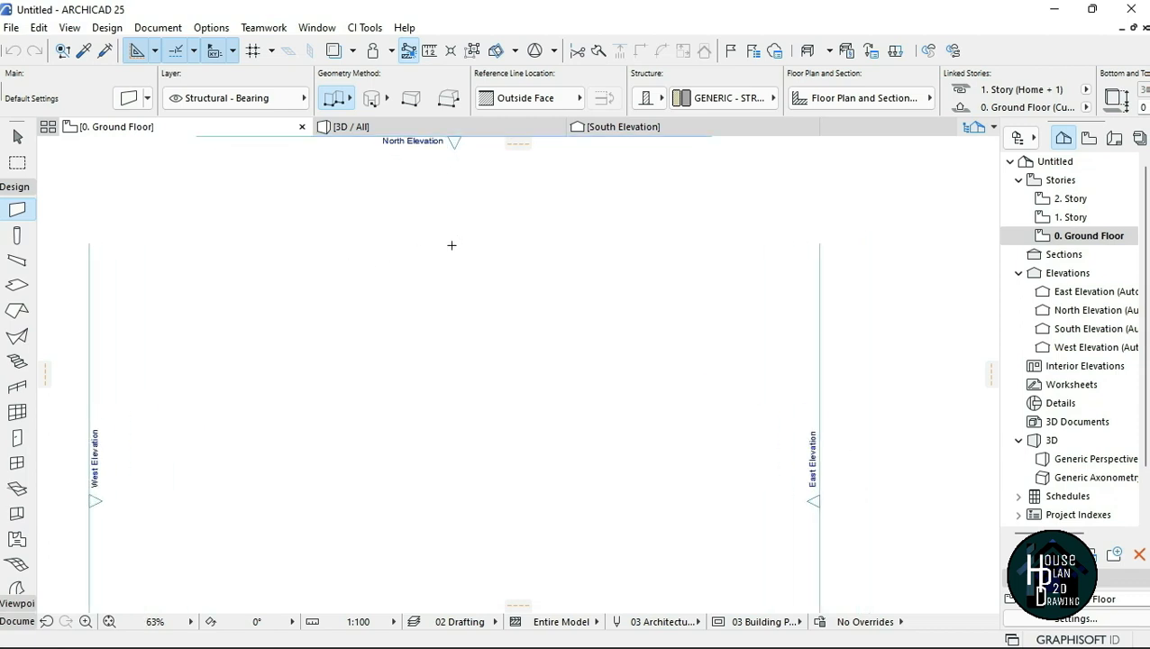
left_click(186, 270)
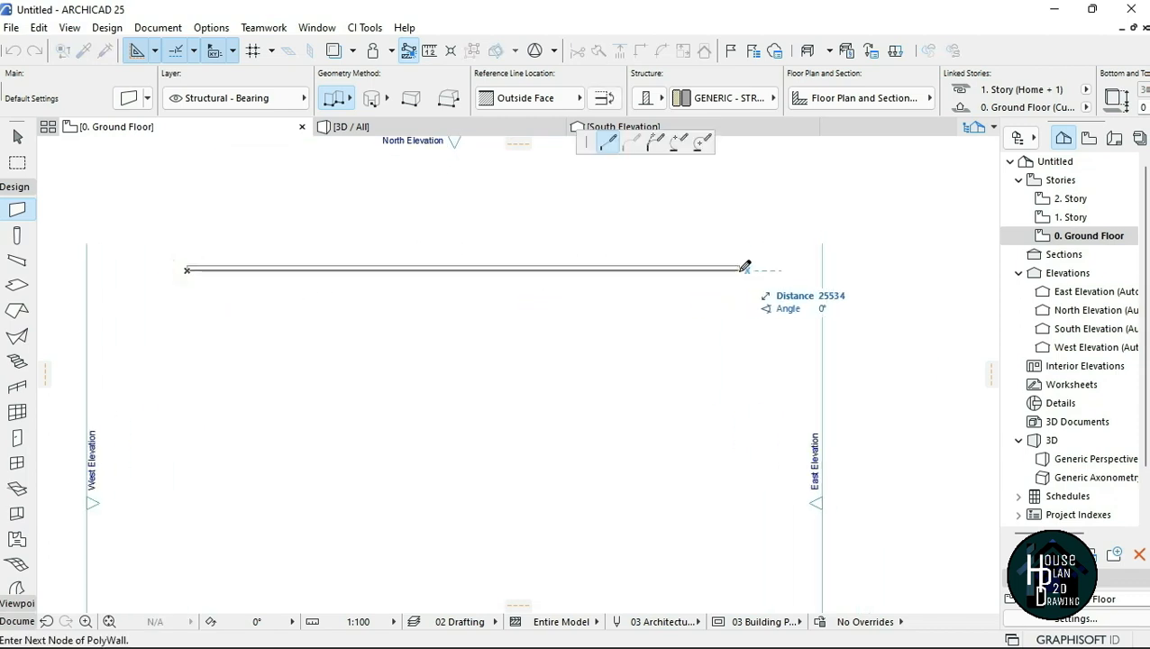
left_click(739, 269)
left_click(739, 269)
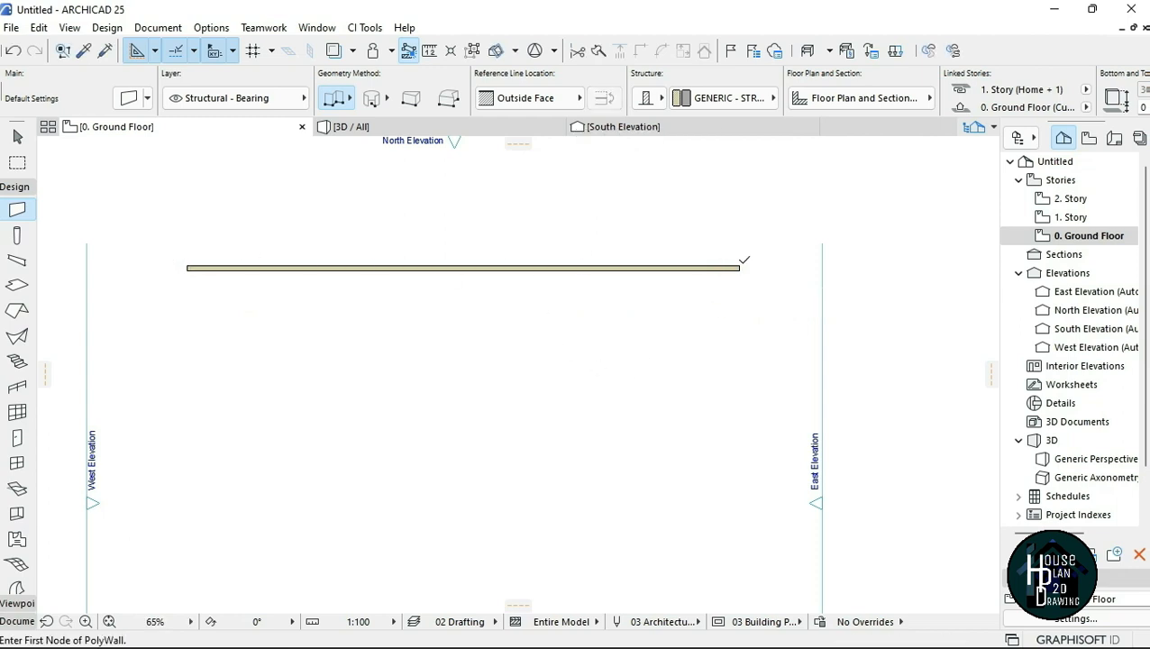
- Draw a perpendicular wall running straight down from the west end of the horizontal wall
scroll(287, 252, "up", 3)
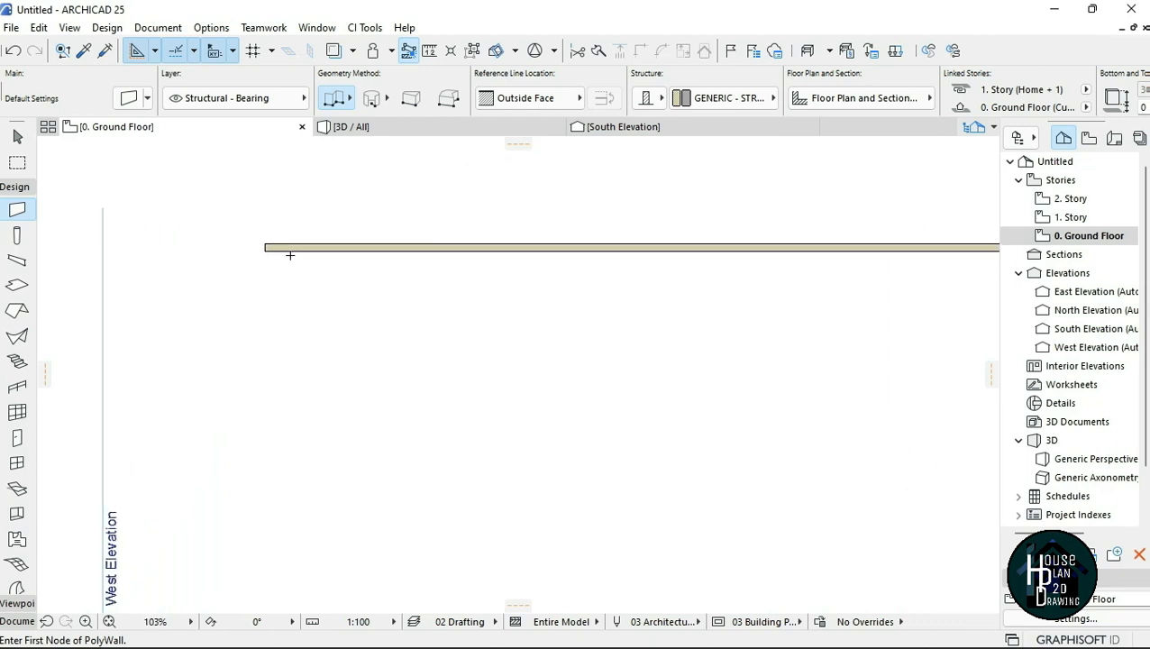
scroll(290, 245, "up", 2)
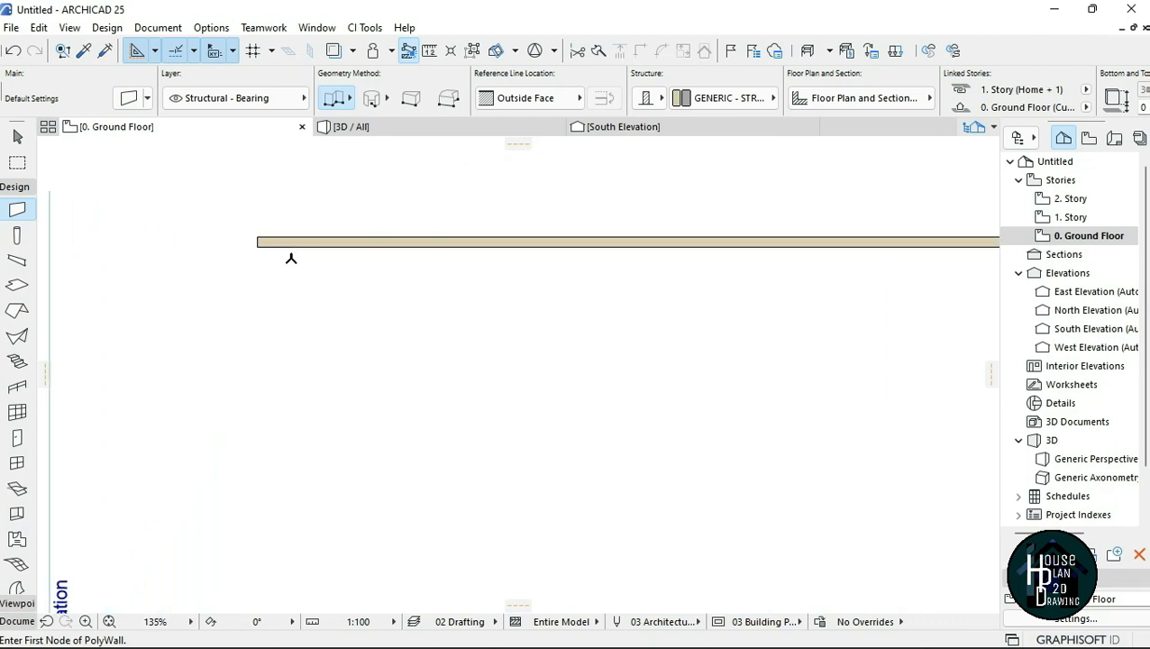
scroll(252, 244, "up", 3)
left_click(250, 236)
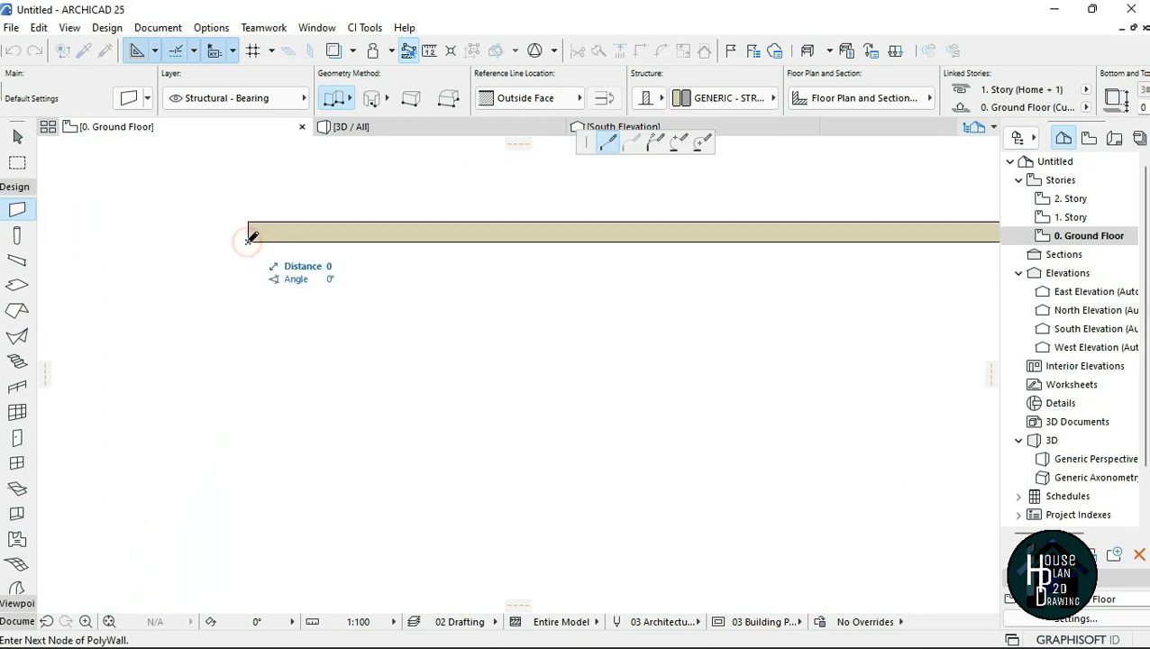
scroll(254, 225, "down", 3)
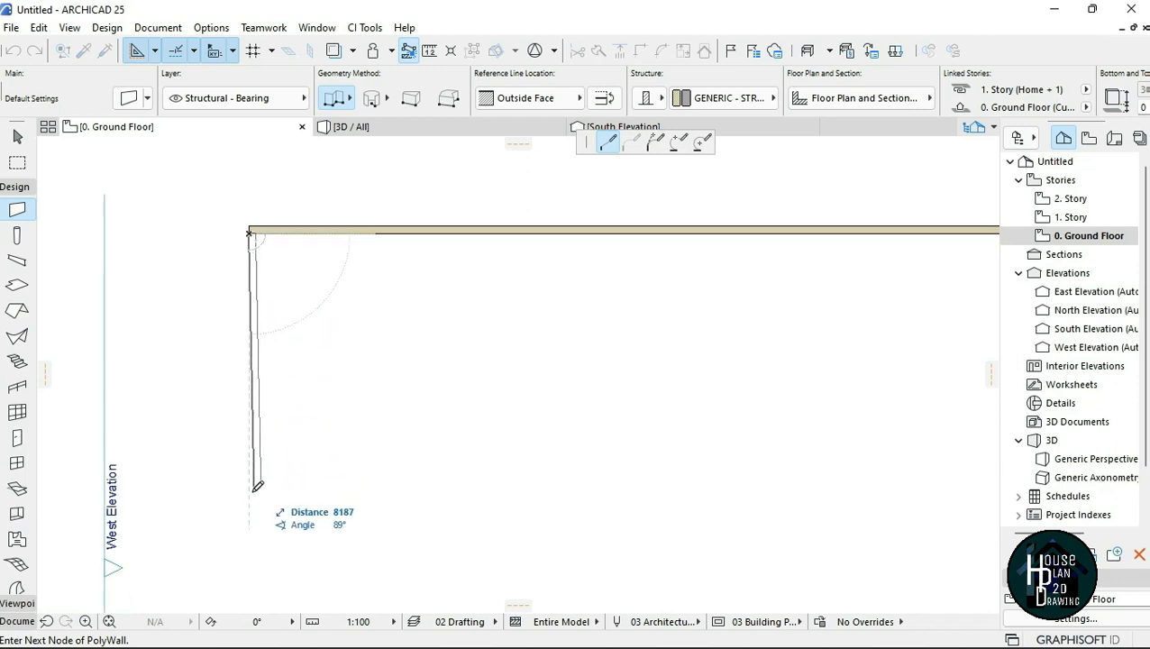
double_click(250, 556)
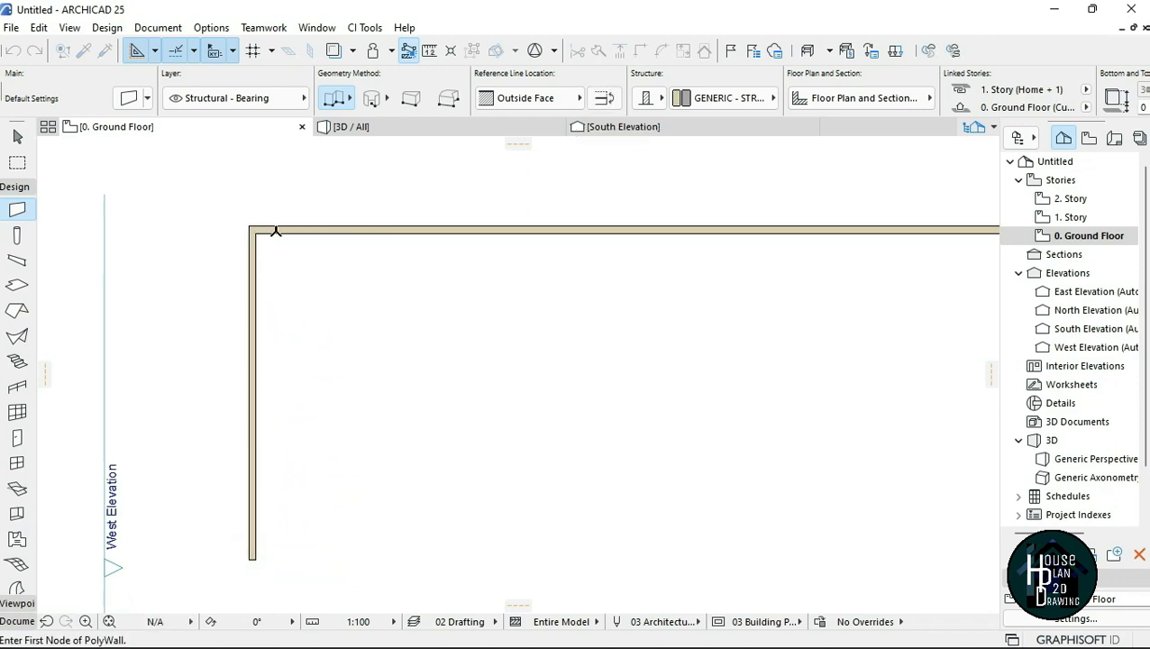
- Examine the corner where the horizontal and vertical walls meet and the thickness of both walls
scroll(297, 261, "down", 3)
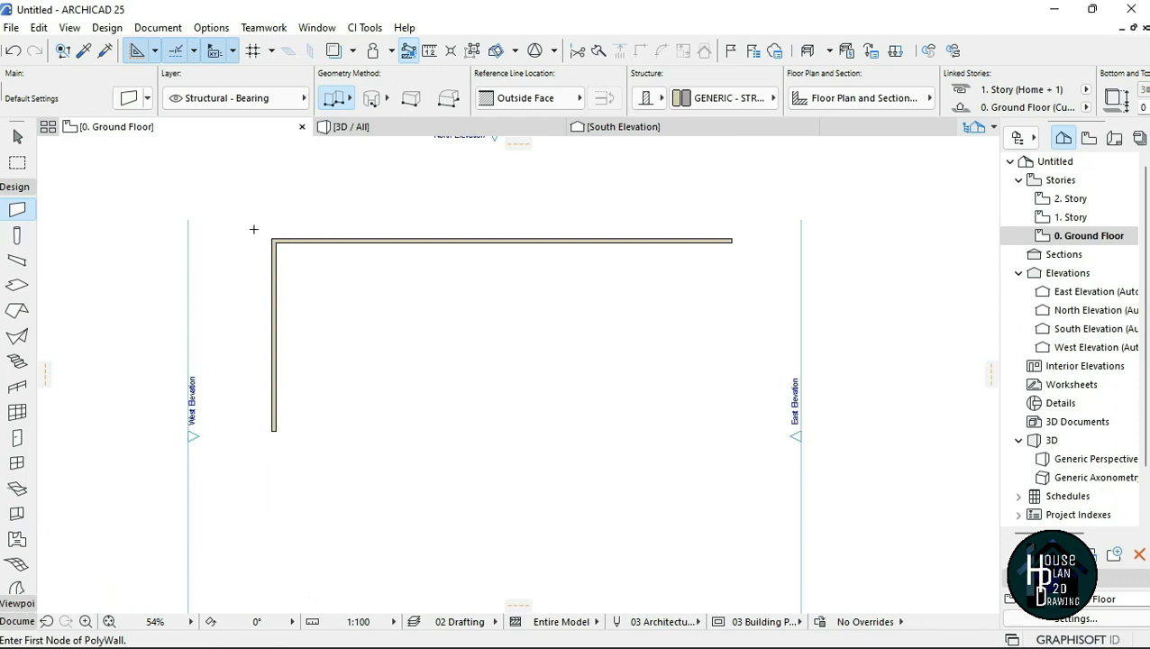
scroll(266, 249, "up", 5)
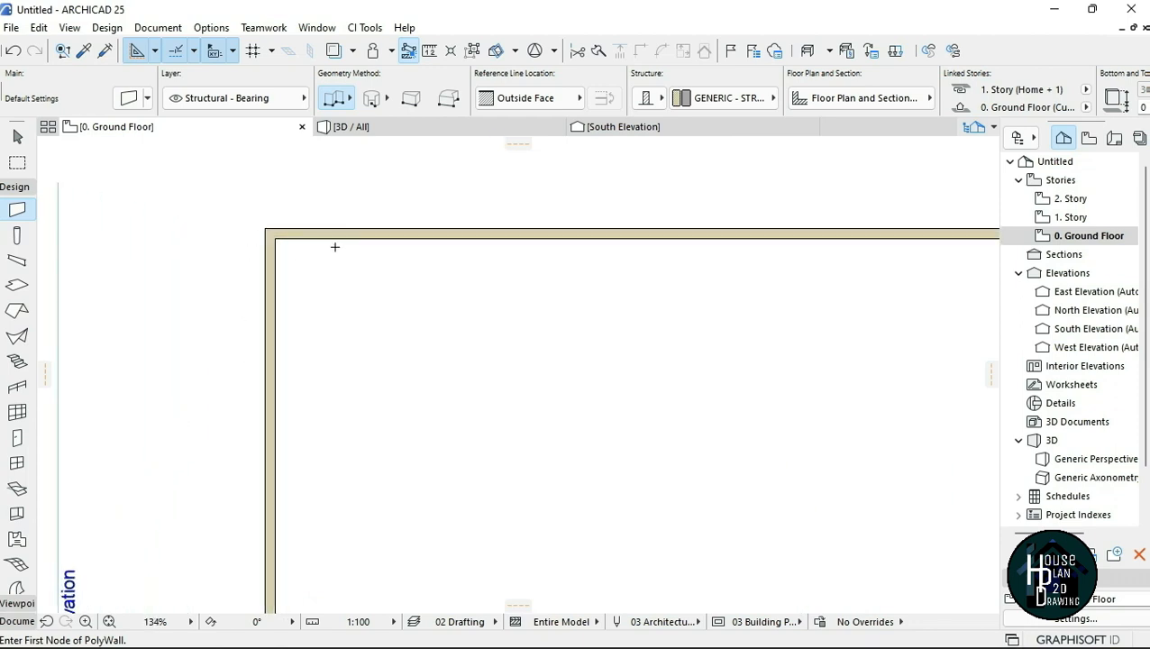
scroll(270, 240, "up", 1)
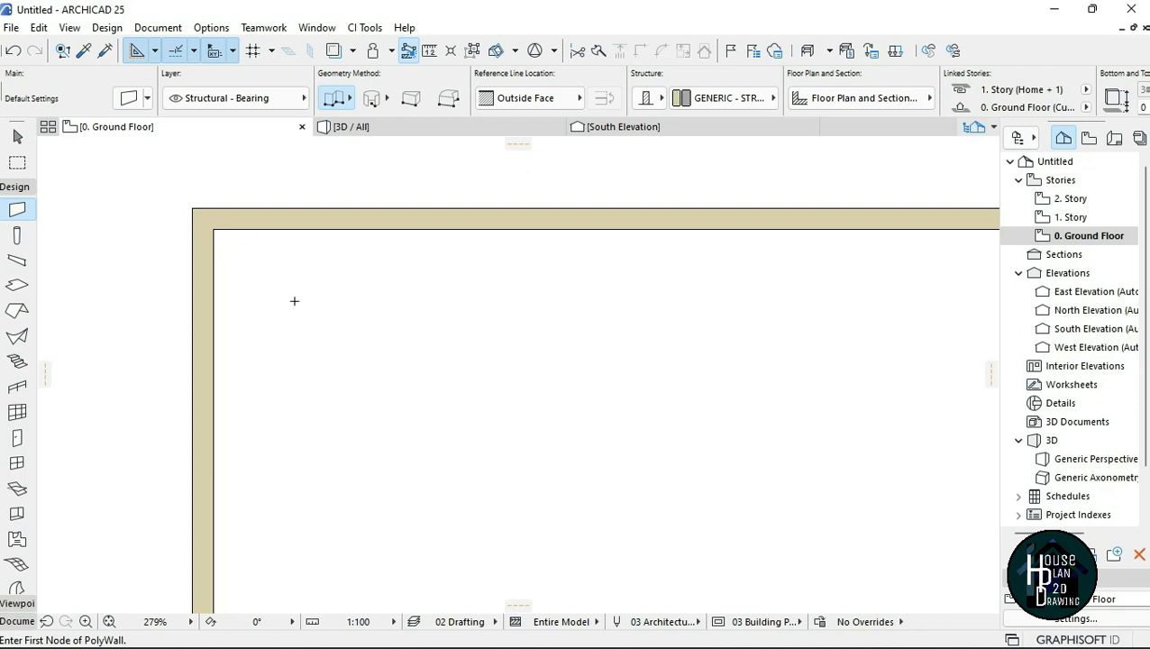
scroll(401, 241, "down", 2)
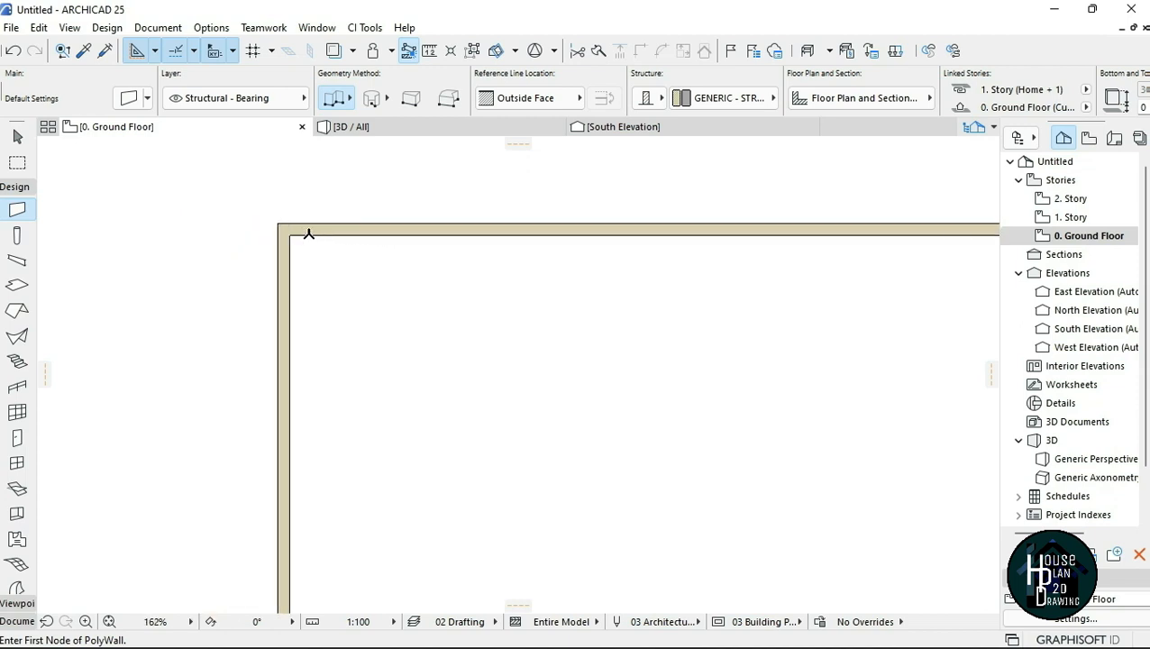
scroll(442, 257, "up", 3)
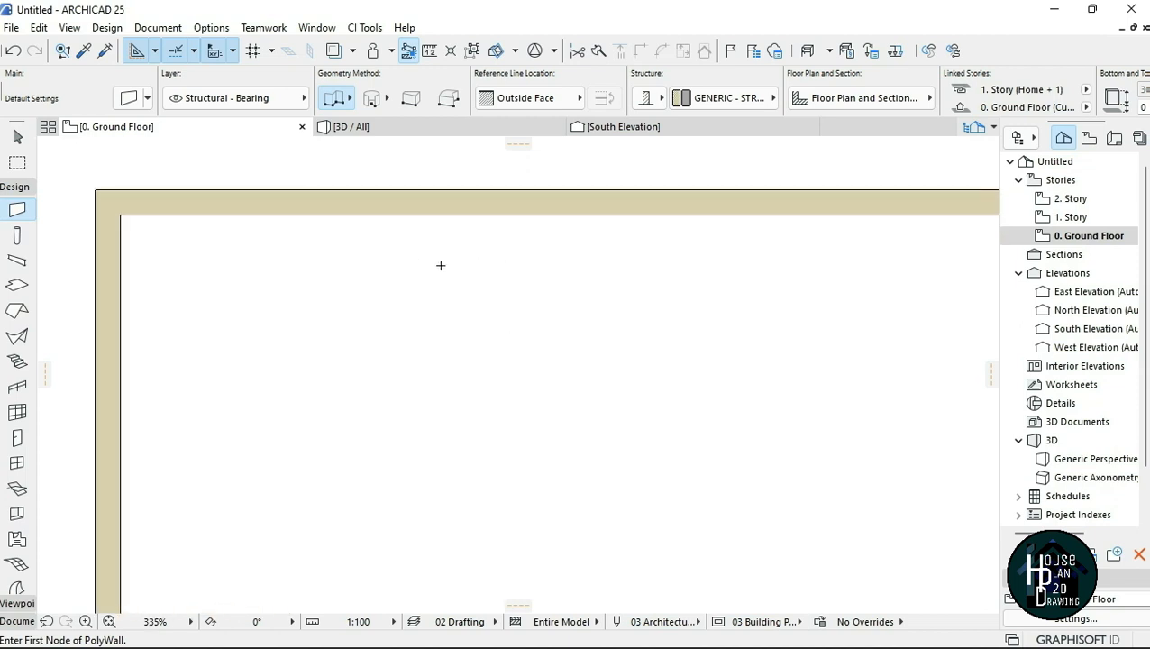
scroll(439, 265, "down", 1)
scroll(452, 260, "up", 1)
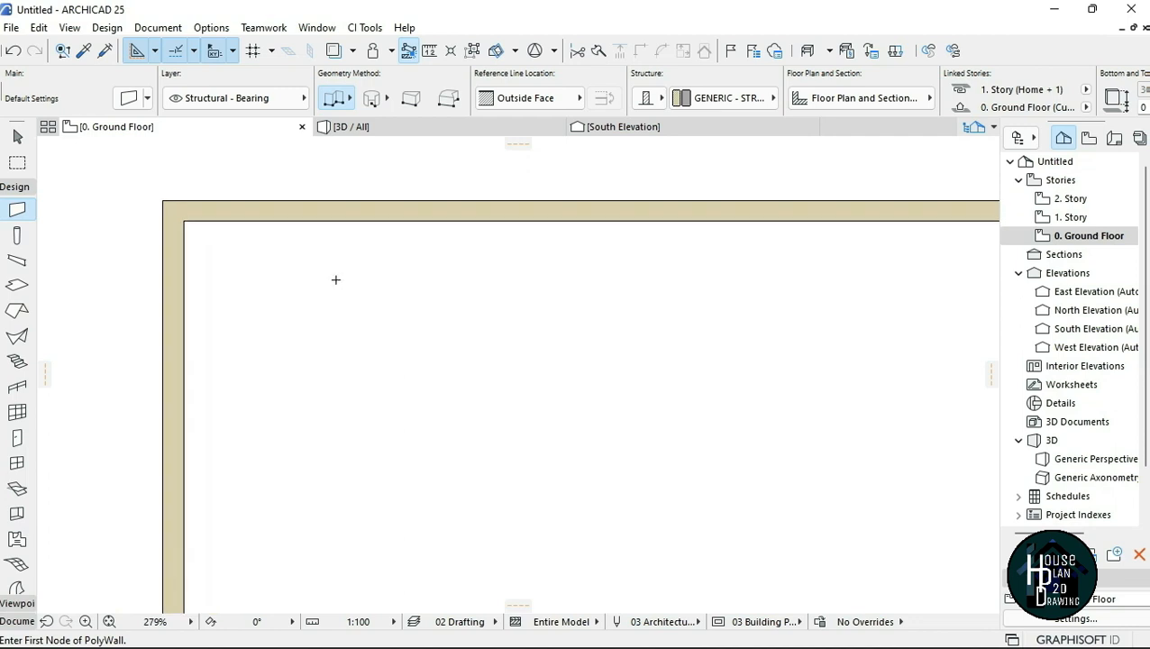
scroll(335, 279, "down", 3)
scroll(269, 225, "up", 1)
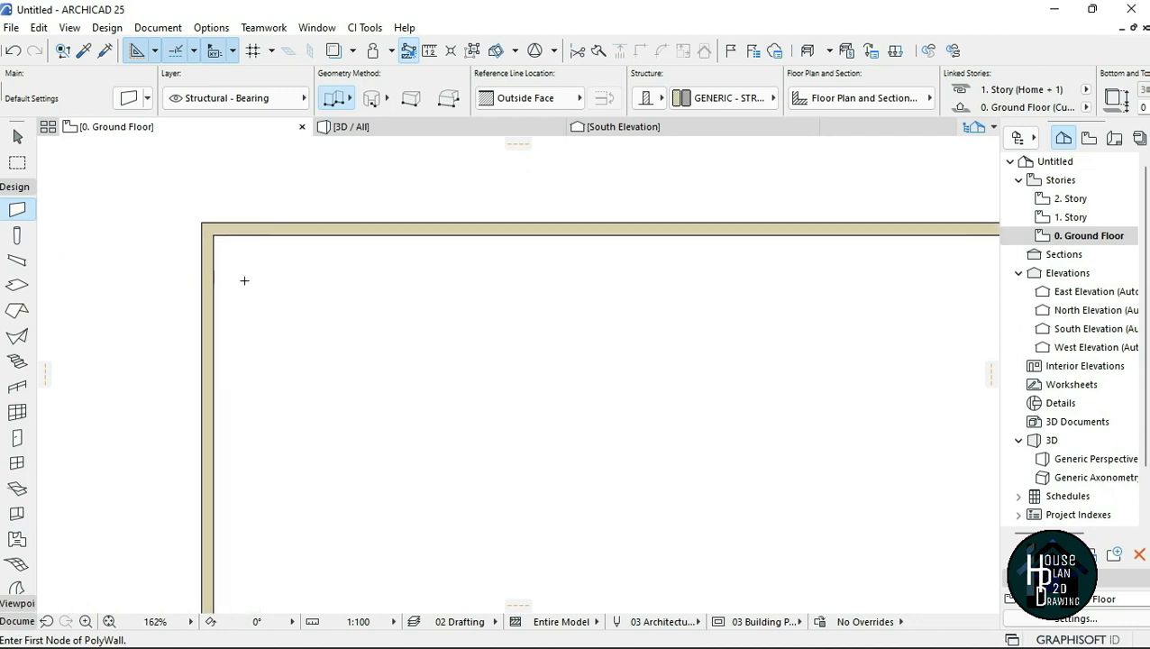
scroll(342, 259, "up", 1)
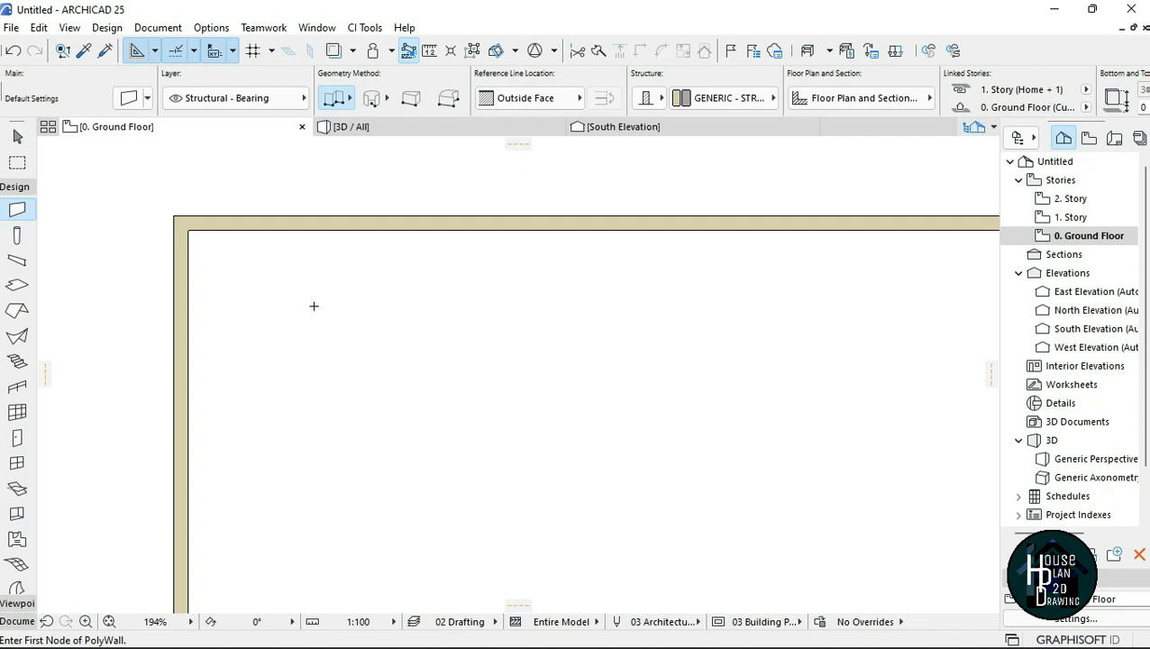
- Review the project's working units, including the options available for the length and area units
left_click(215, 28)
mouse_move(273, 236)
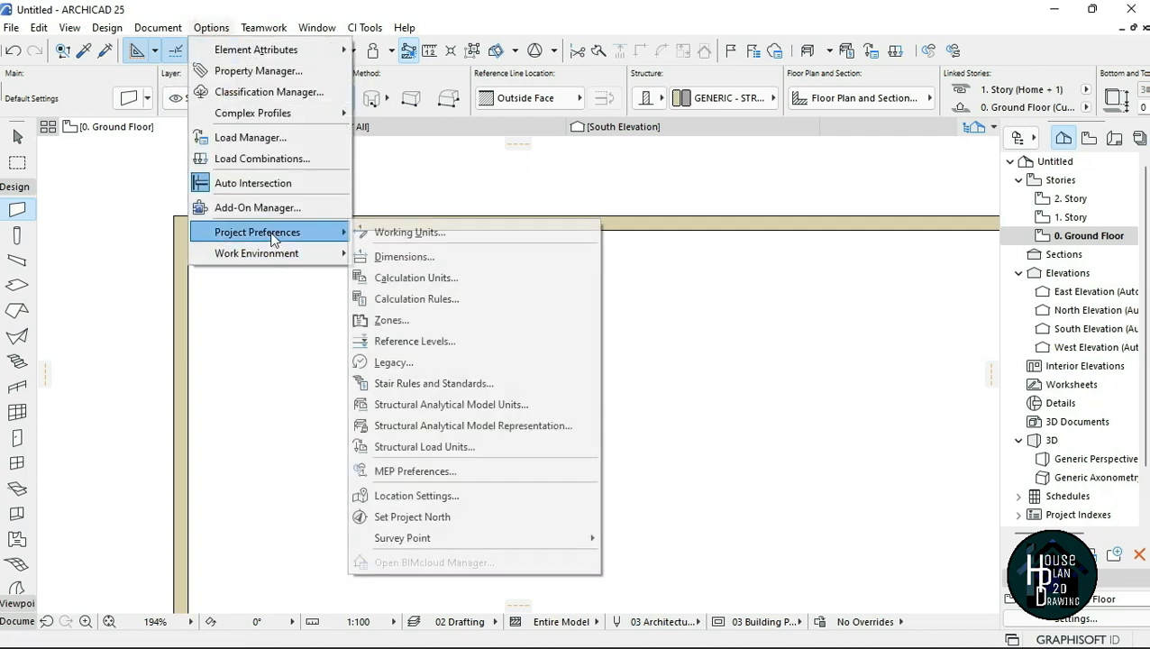
left_click(429, 234)
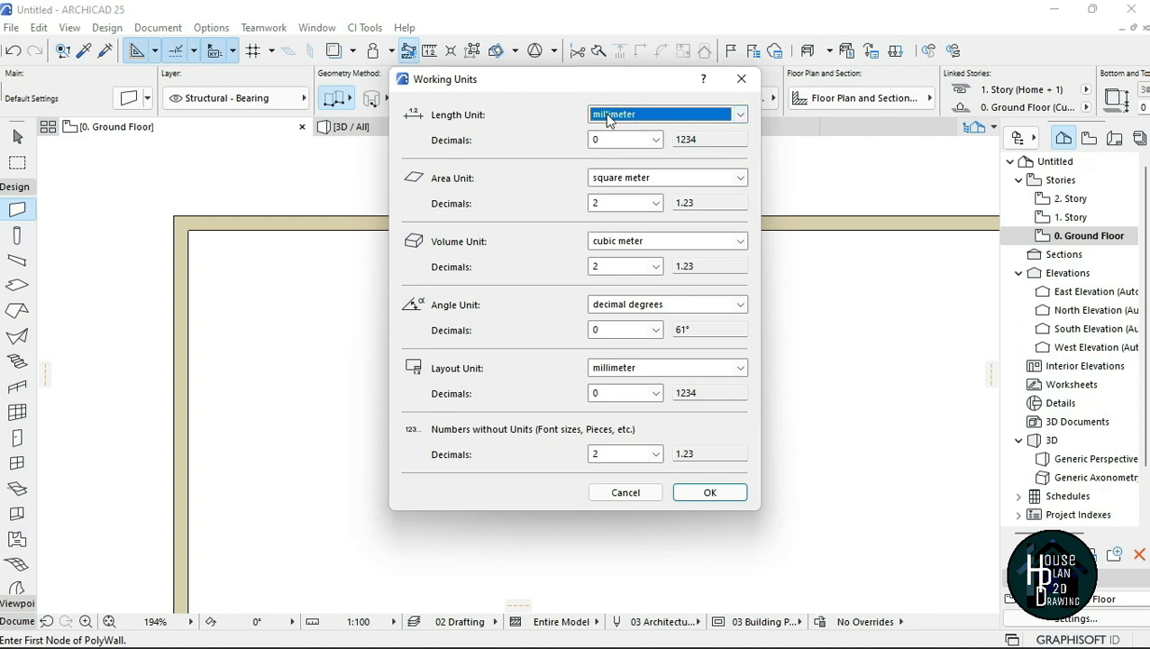
left_click(739, 115)
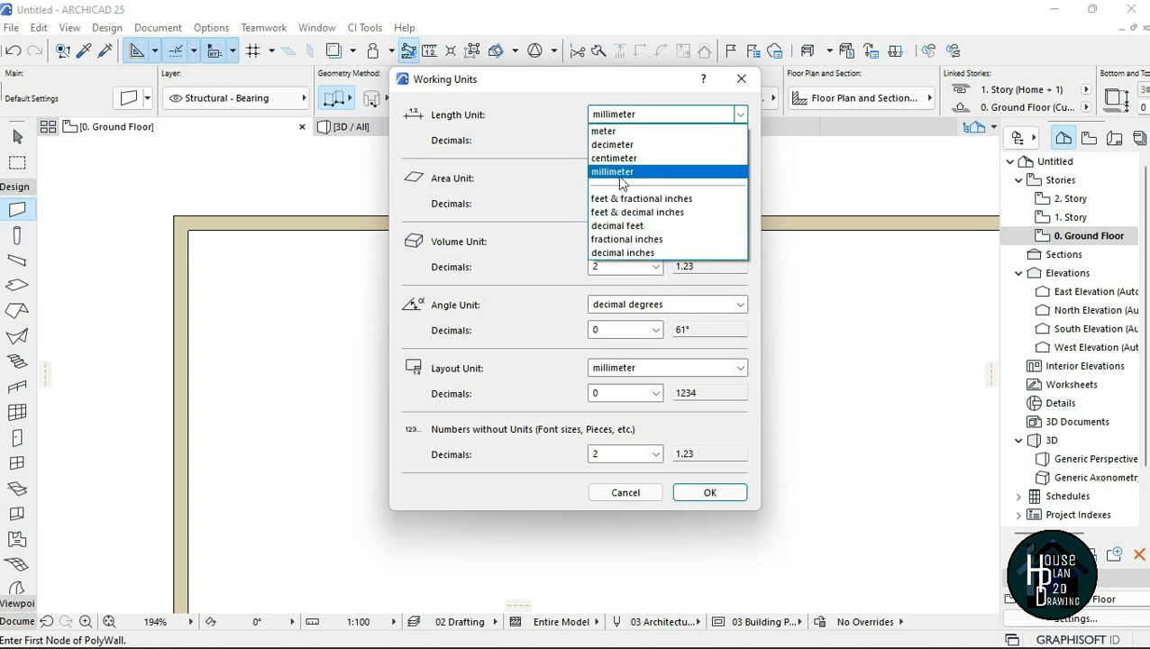
left_click(529, 170)
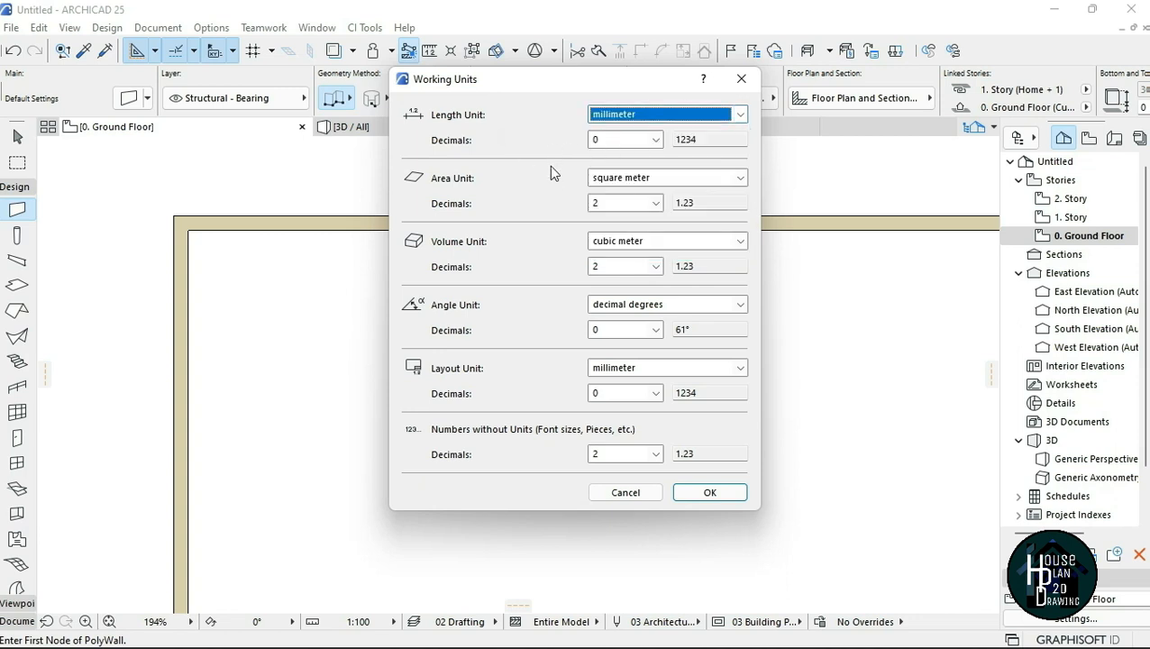
left_click(740, 177)
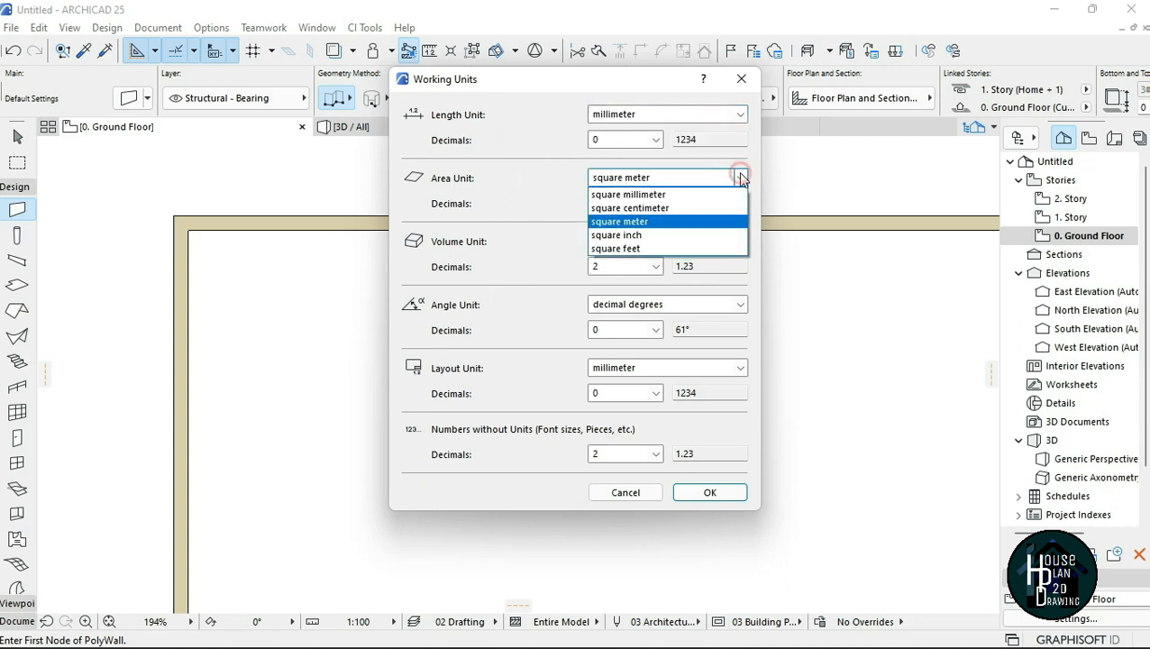
left_click(541, 159)
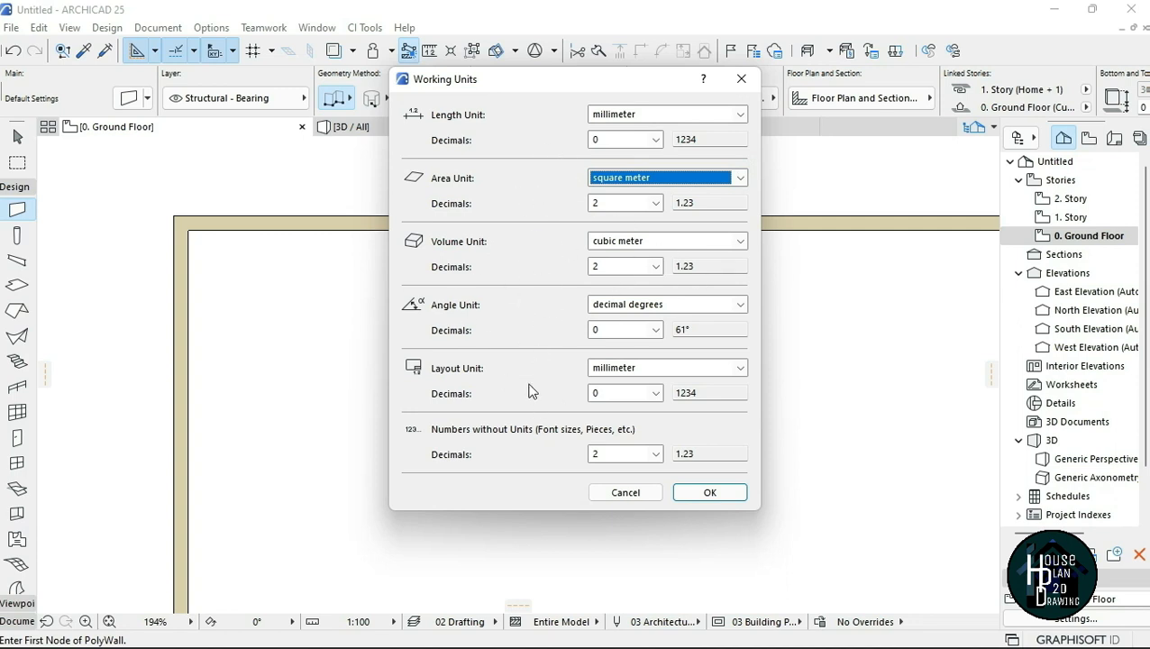
left_click(724, 494)
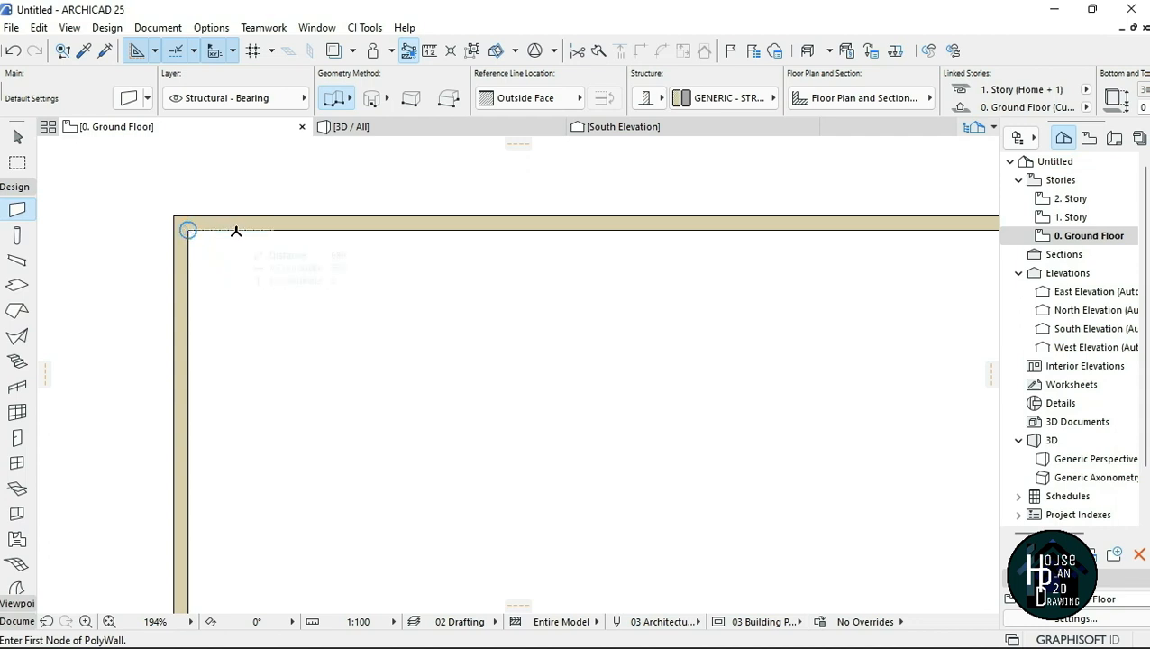
- Draw a vertical partition wall running down from the horizontal wall, starting 3075 mm east of the inner northwest corner
scroll(236, 231, "up", 3)
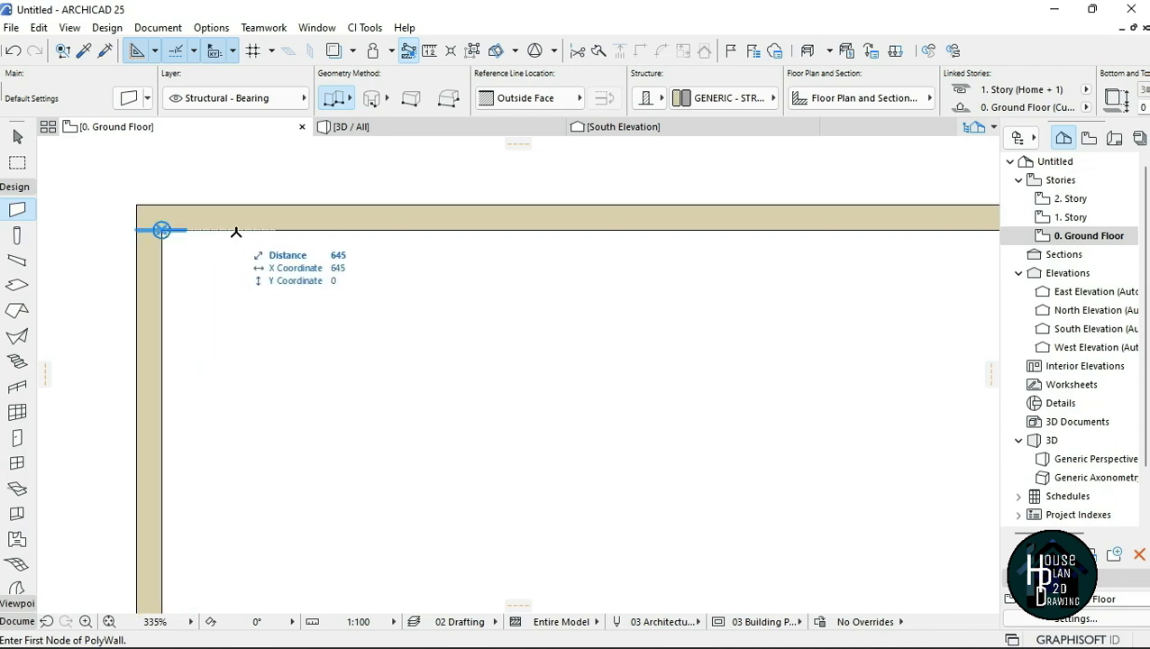
scroll(233, 231, "down", 2)
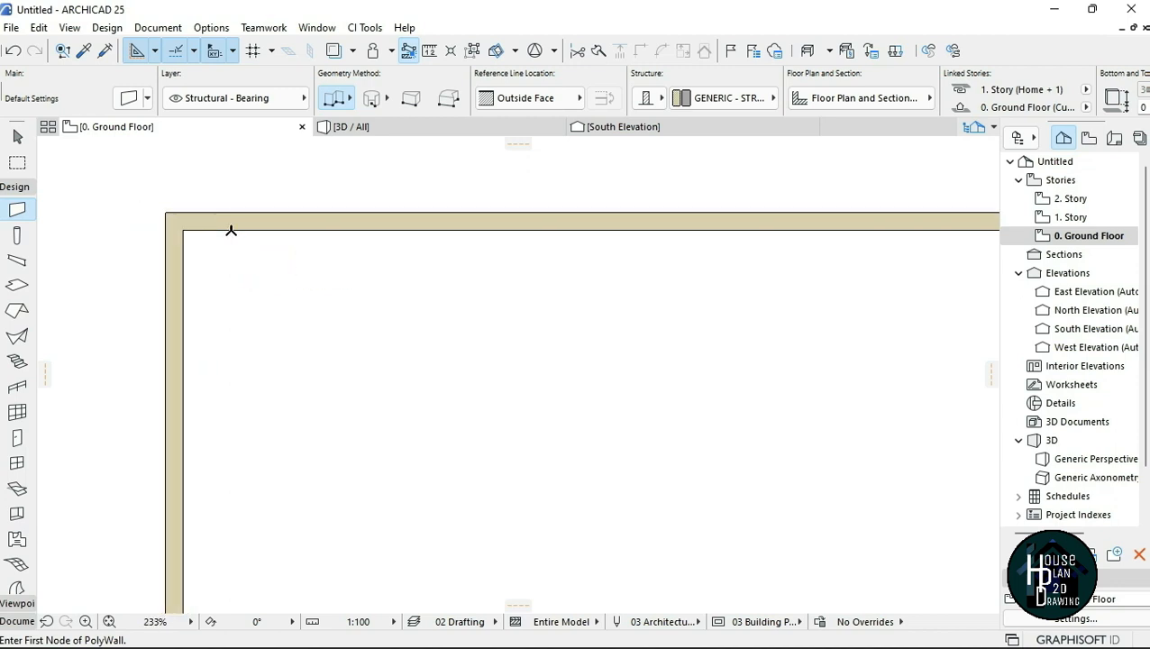
scroll(231, 232, "up", 1)
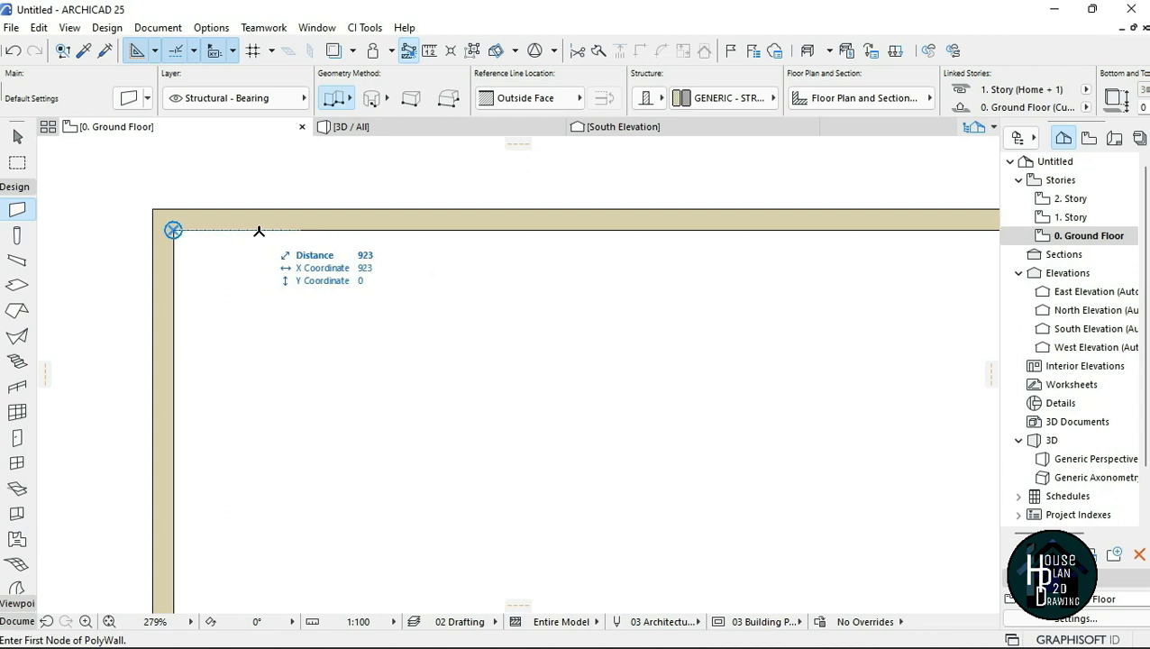
type("3")
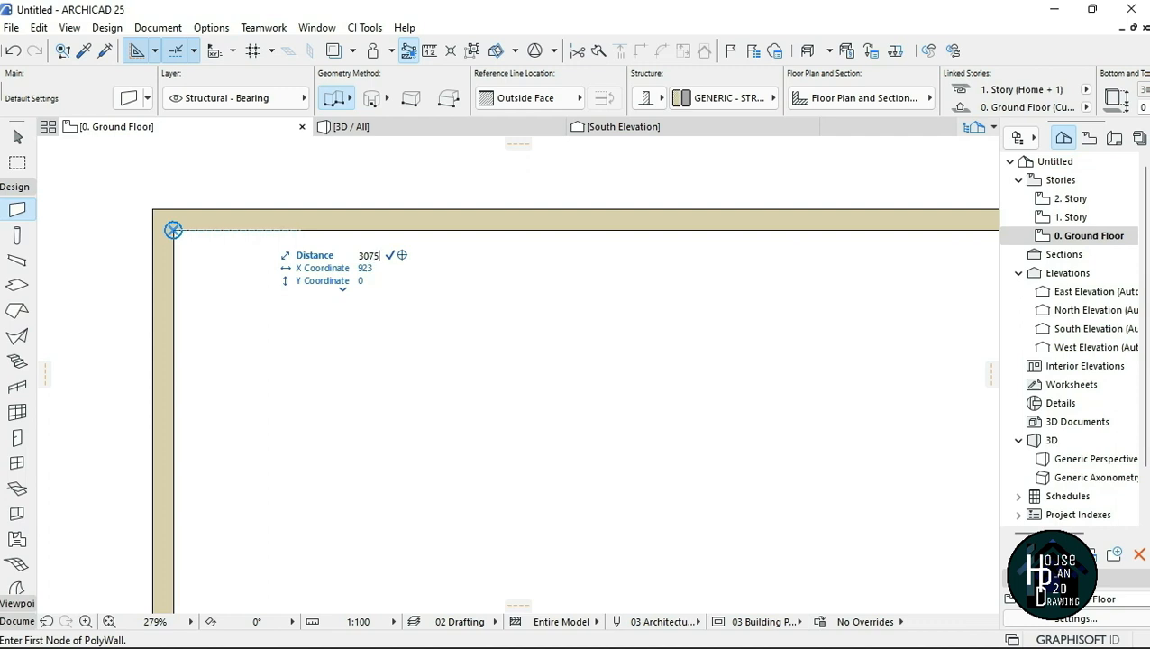
type("075")
key("Return")
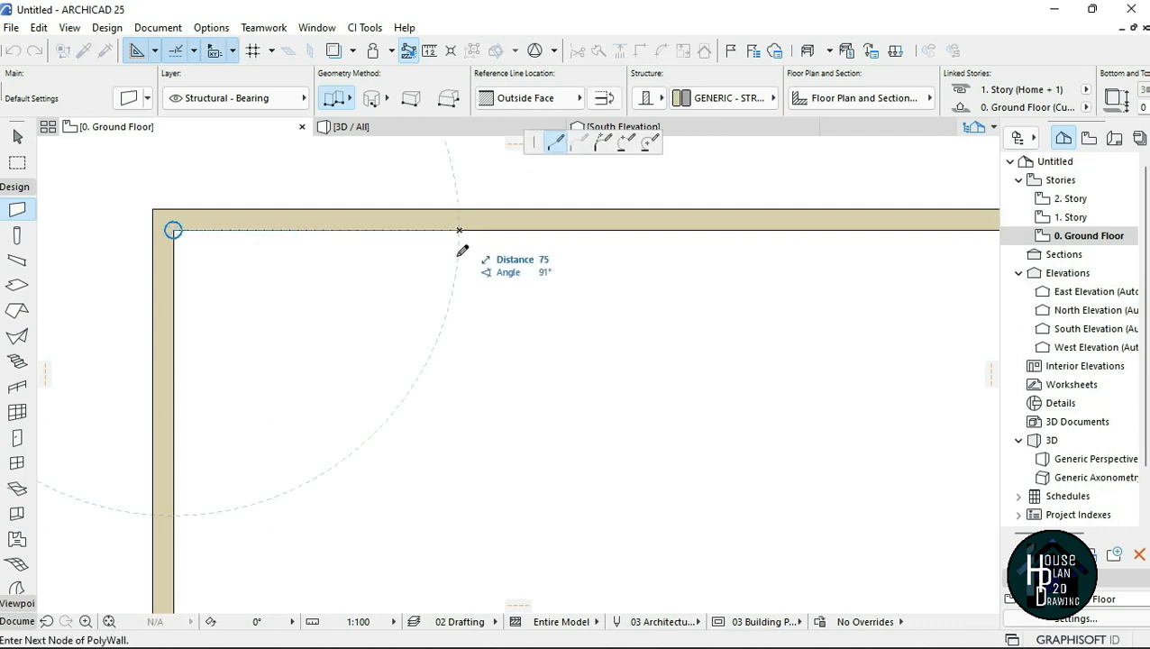
scroll(464, 360, "down", 2)
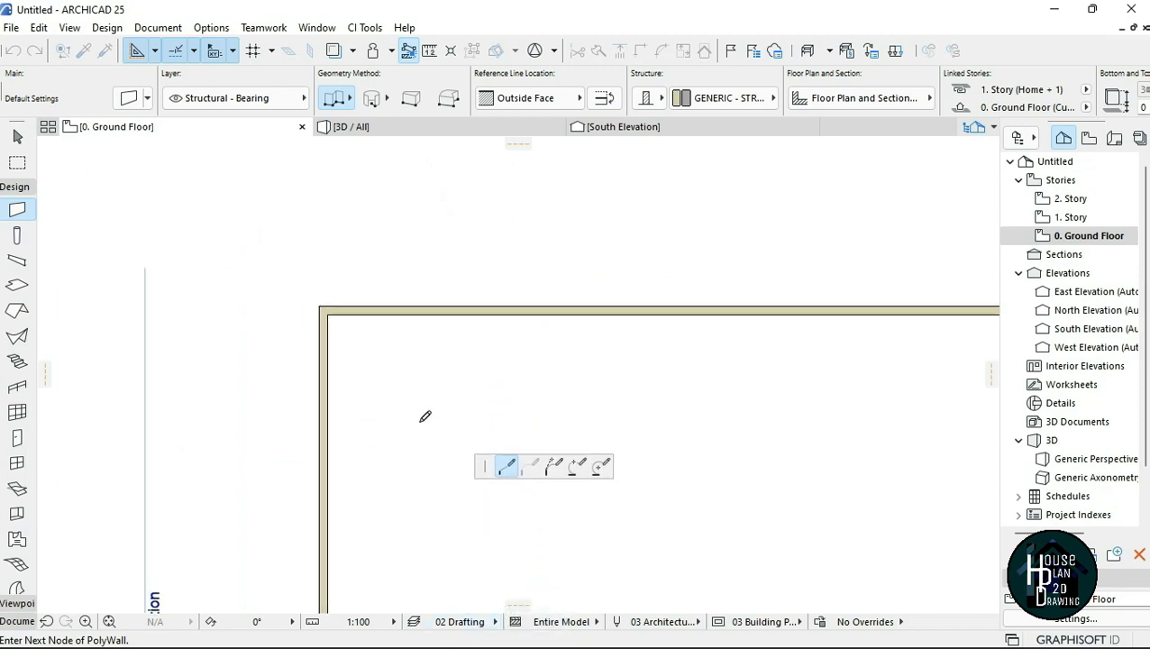
scroll(424, 415, "down", 2)
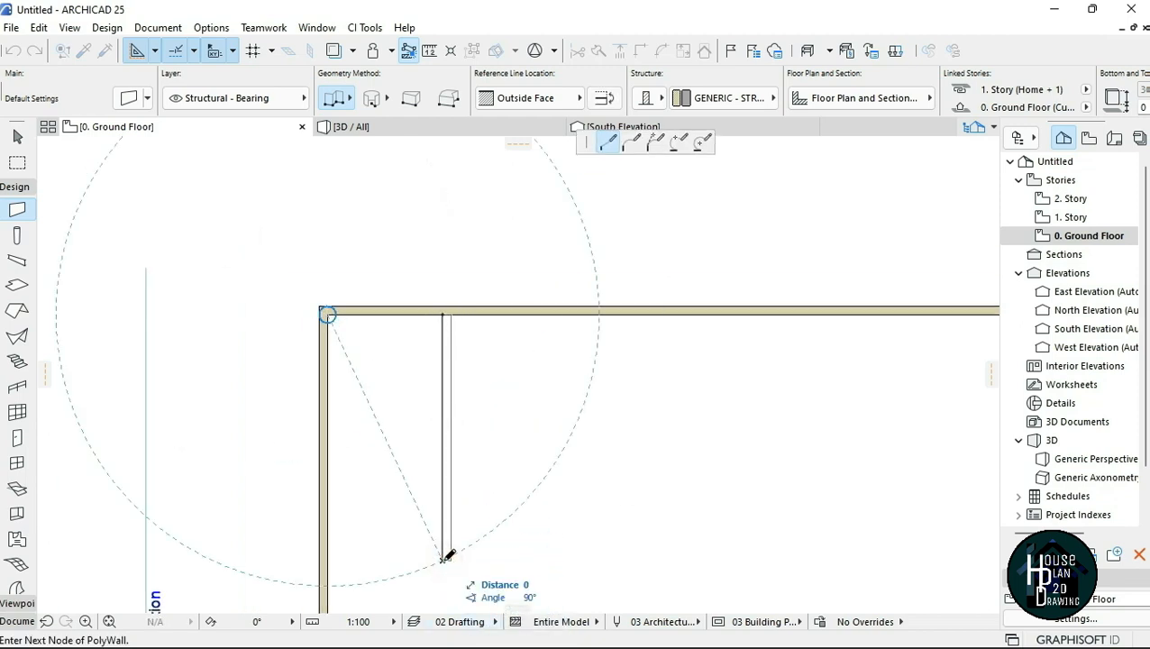
double_click(445, 549)
- Measure the clear distance between the west wall and the partition wall along the inner face of the horizontal wall
scroll(497, 368, "up", 2)
scroll(497, 367, "up", 2)
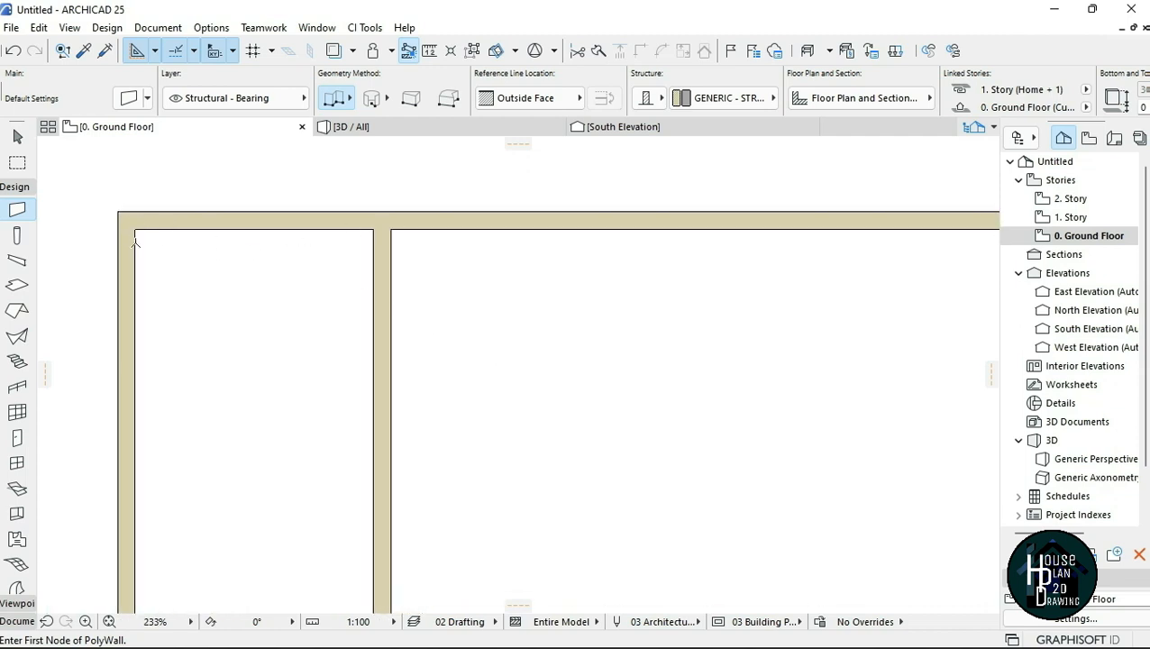
key("m")
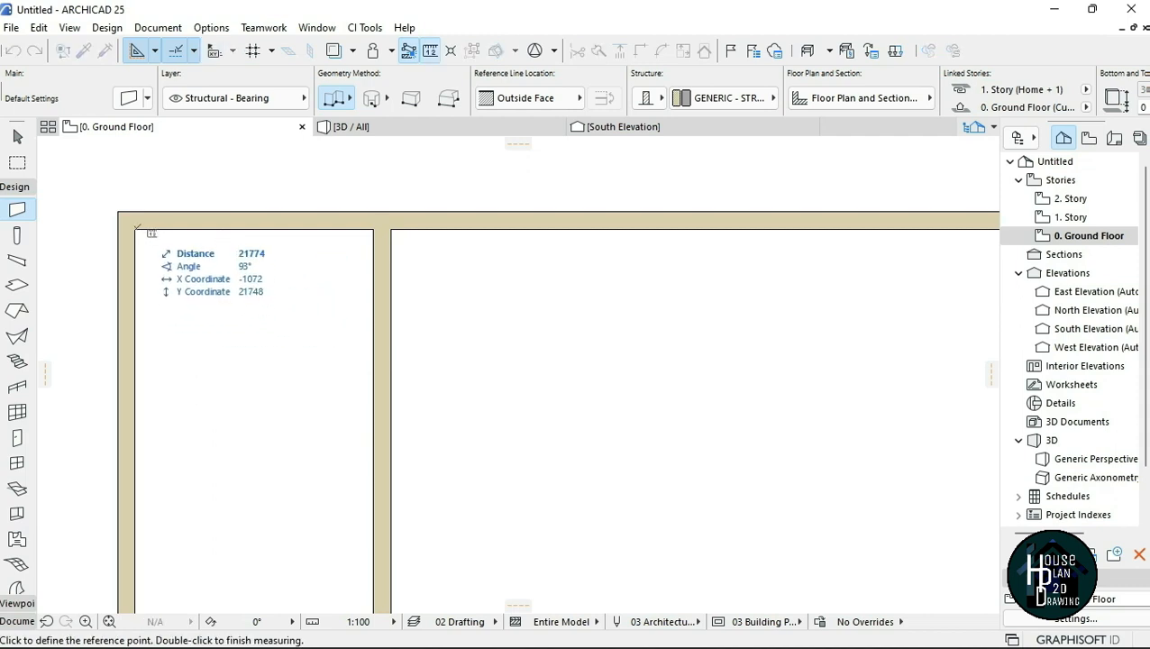
left_click(135, 231)
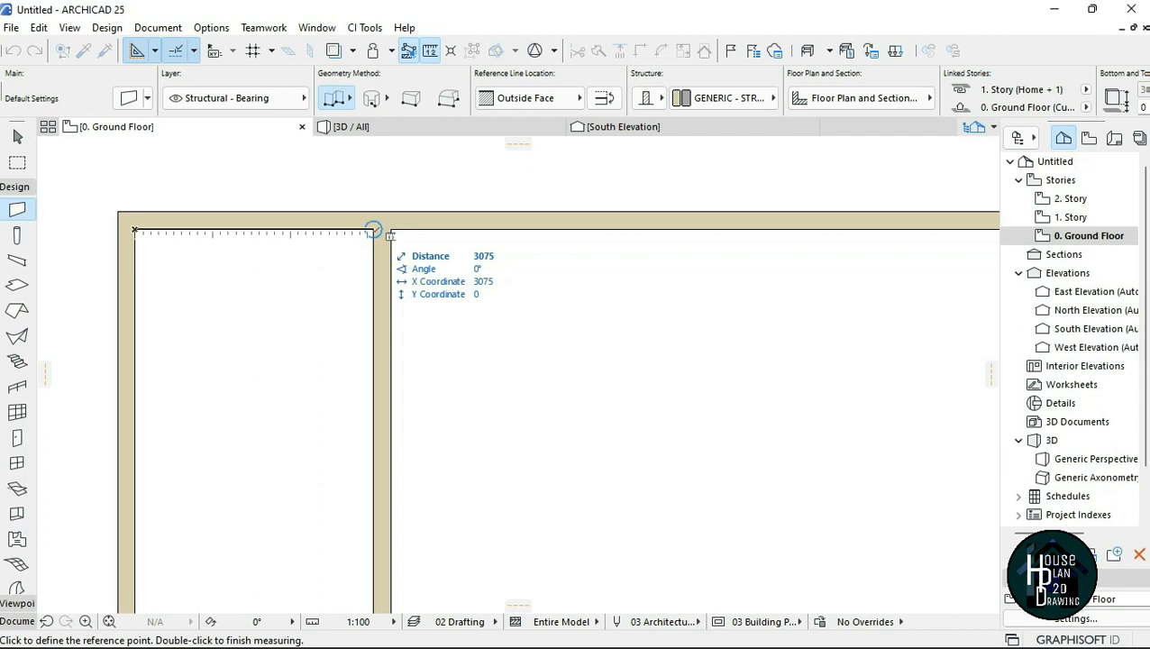
key("Escape")
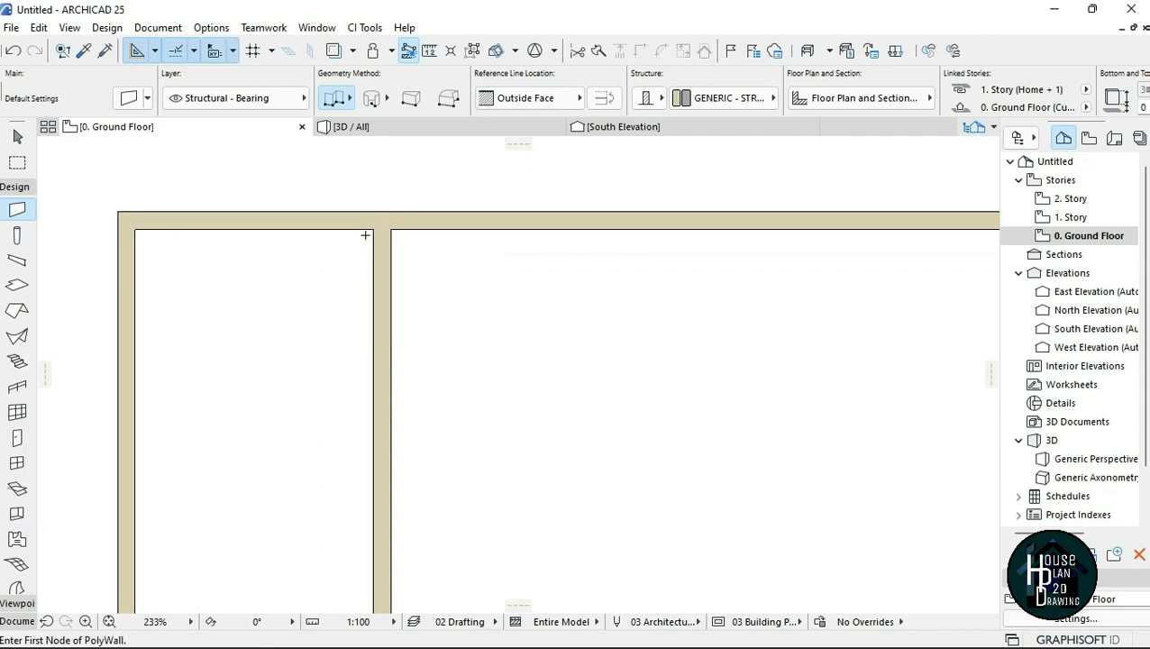
scroll(371, 234, "down", 2)
scroll(274, 241, "up", 3)
scroll(271, 265, "down", 1)
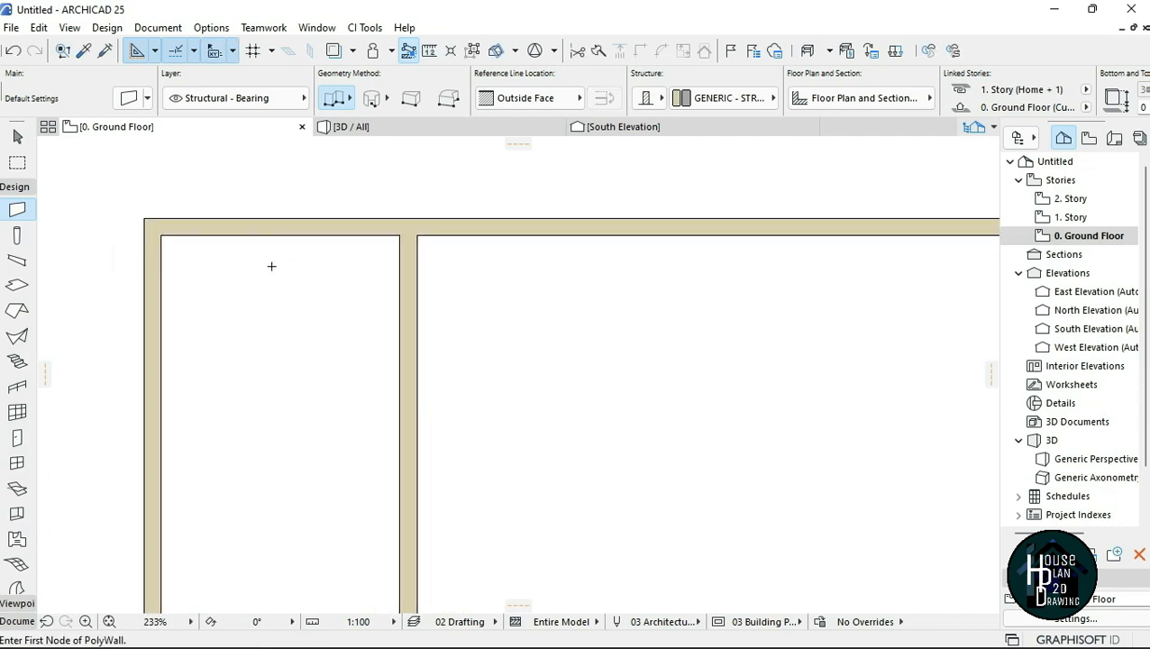
left_click(429, 52)
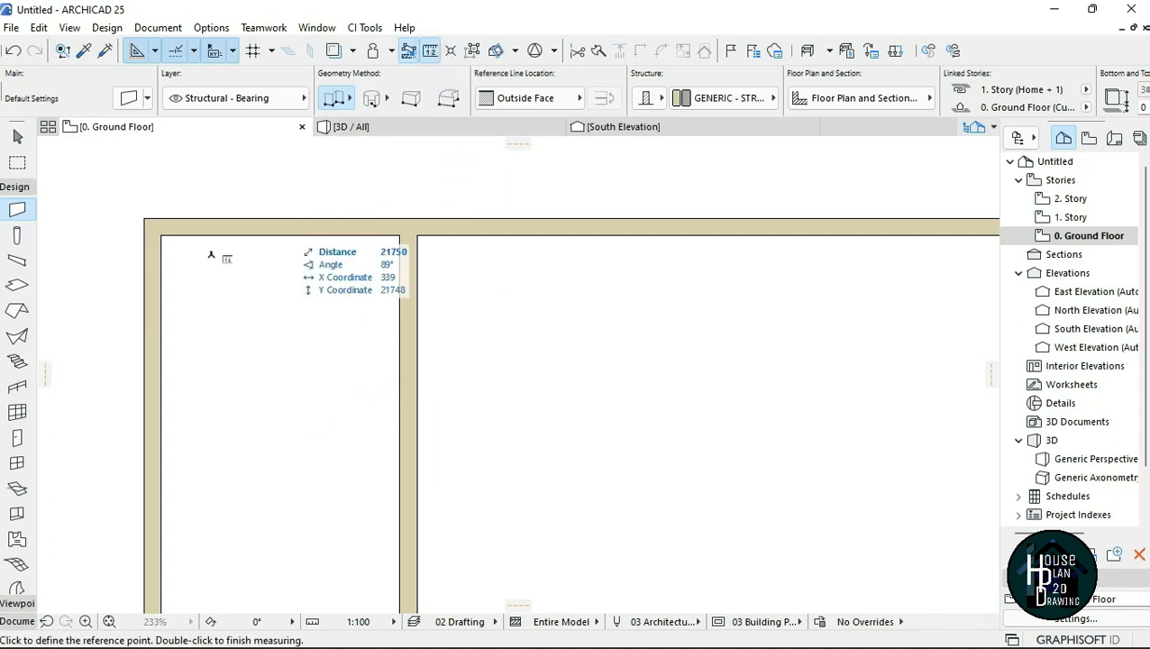
left_click(160, 236)
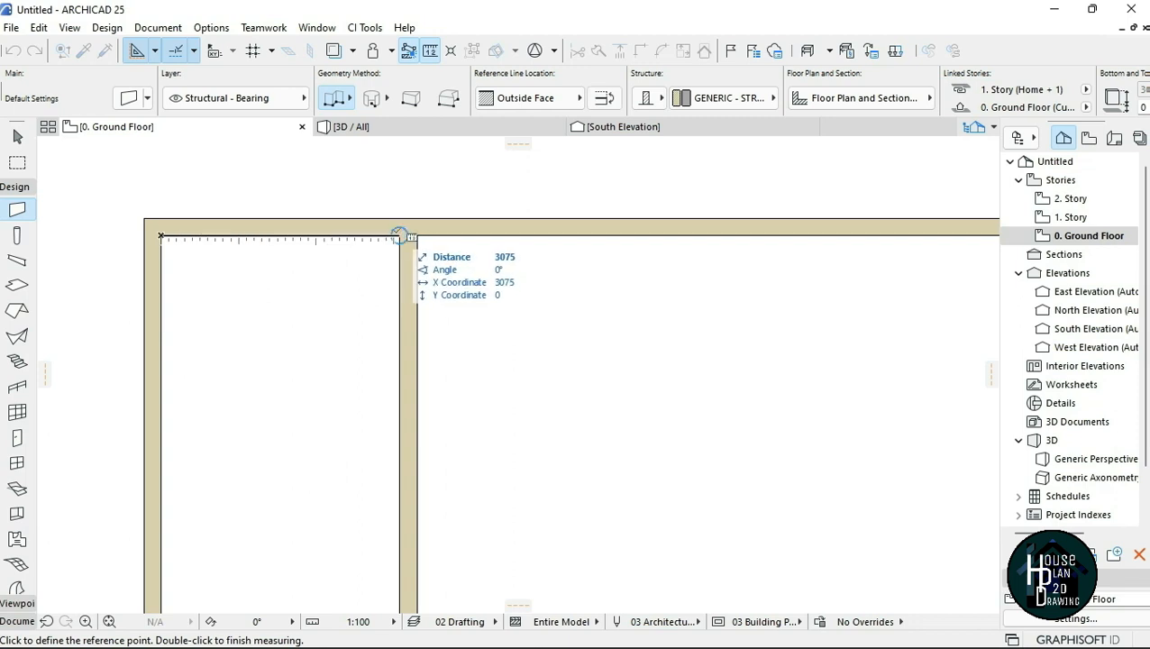
key("Escape")
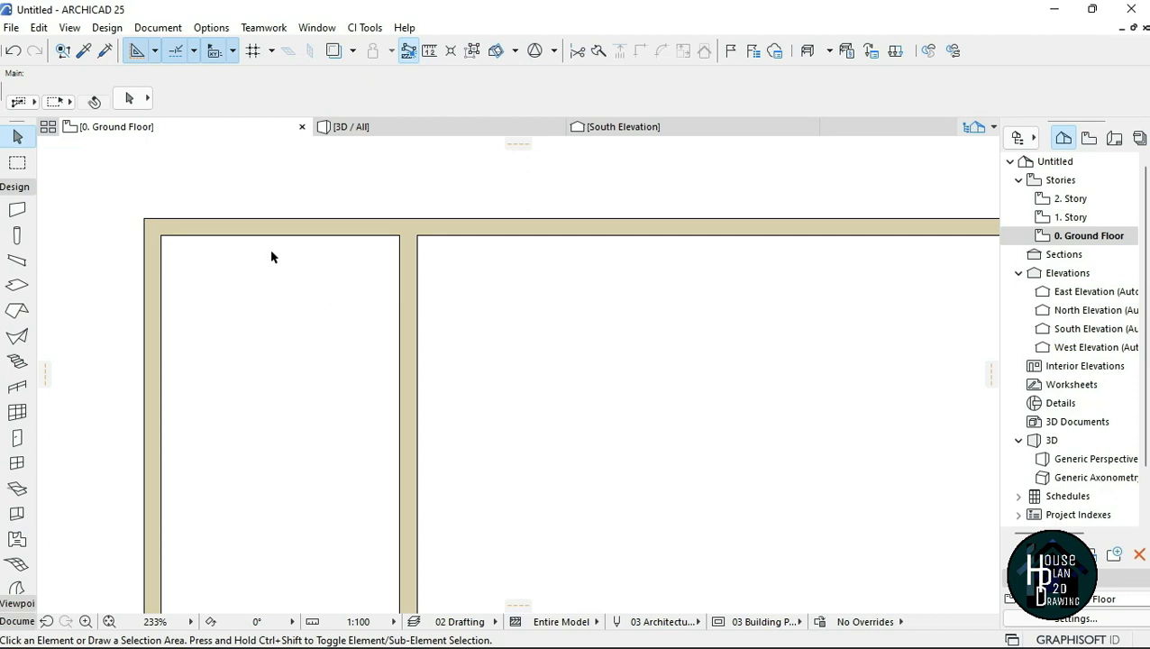
- Draw a second, shorter vertical wall running down from the horizontal wall, starting 1175 mm east of the first partition's east face
scroll(405, 252, "down", 2)
scroll(405, 252, "up", 3)
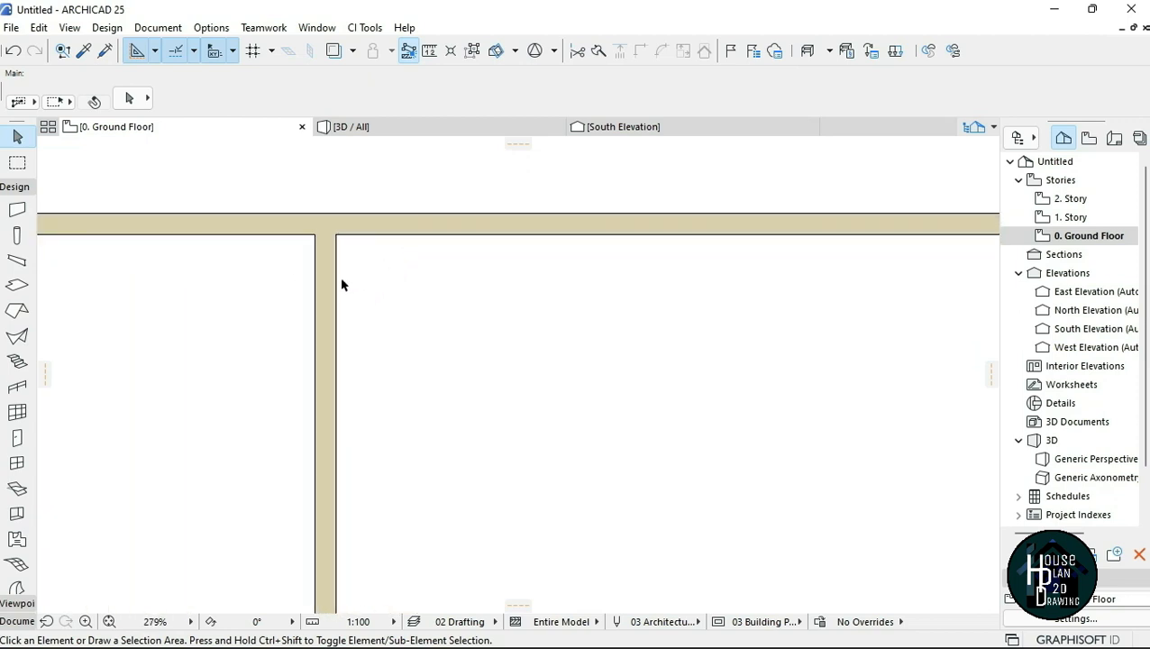
scroll(342, 285, "down", 2)
scroll(307, 279, "up", 1)
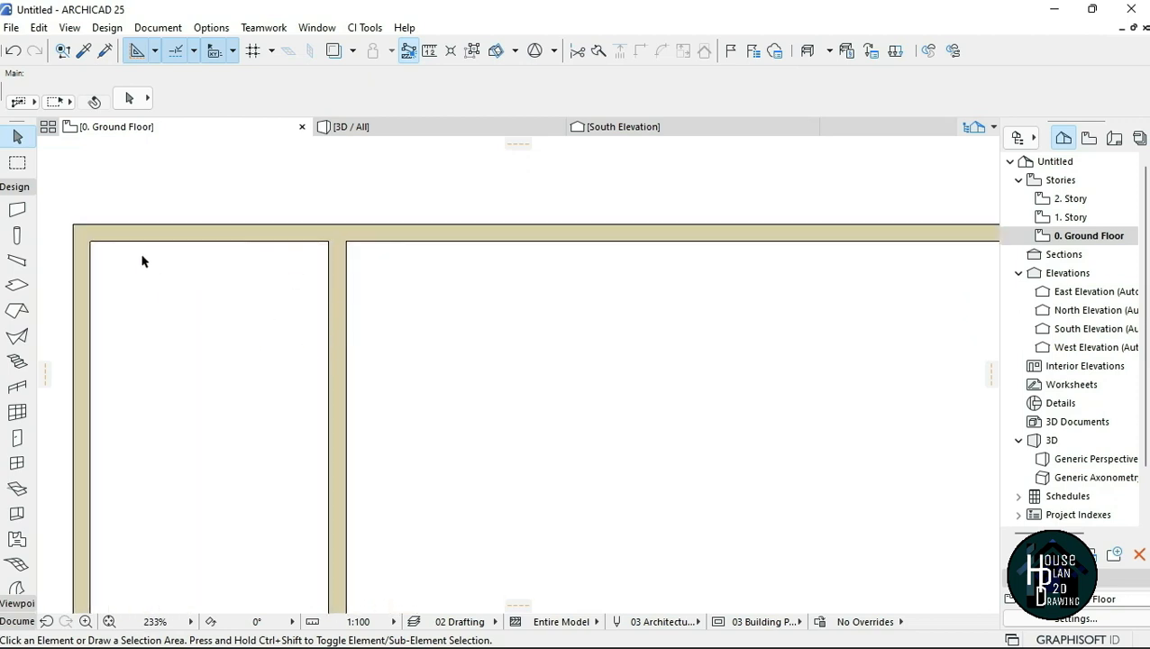
left_click(18, 211)
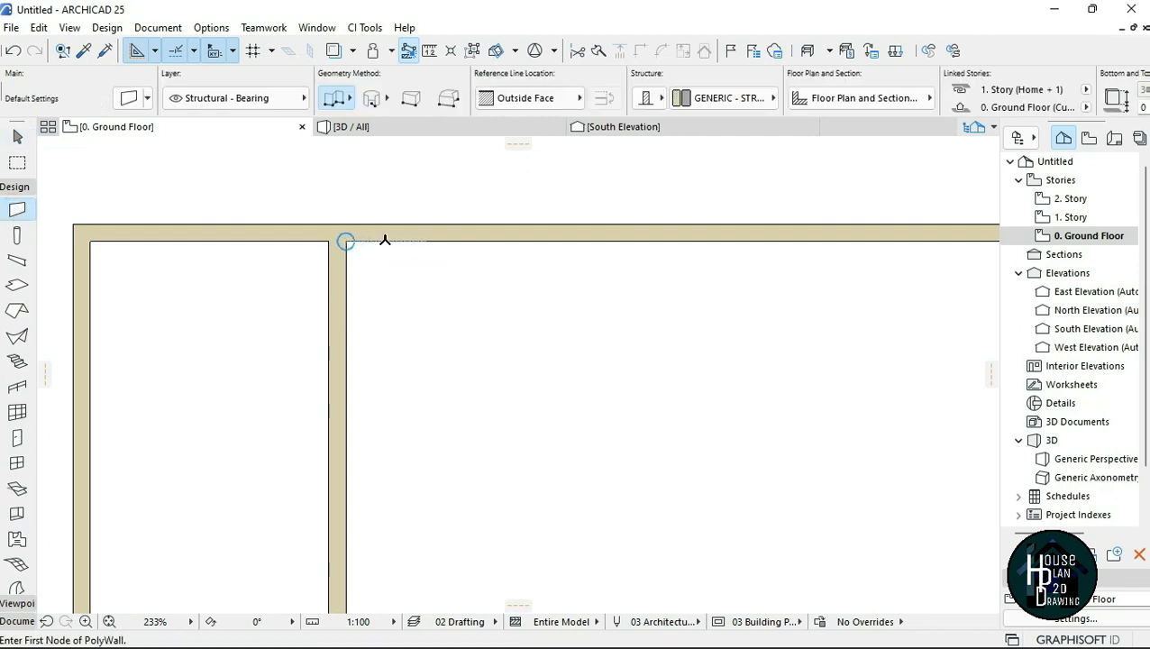
type("1175")
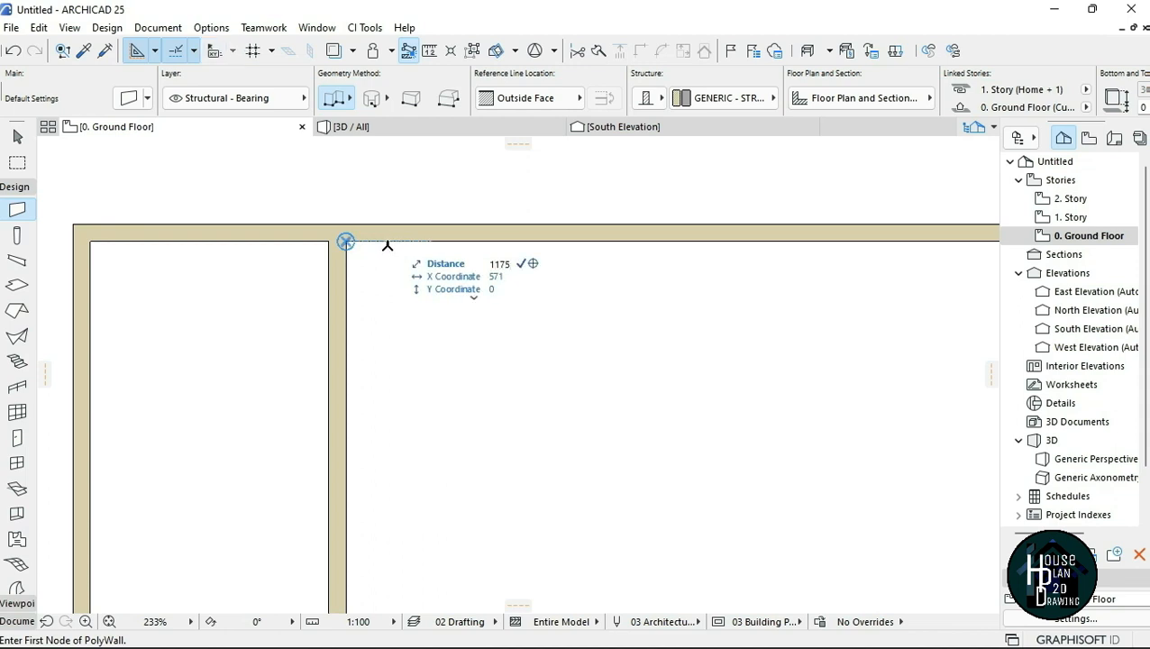
key("Return")
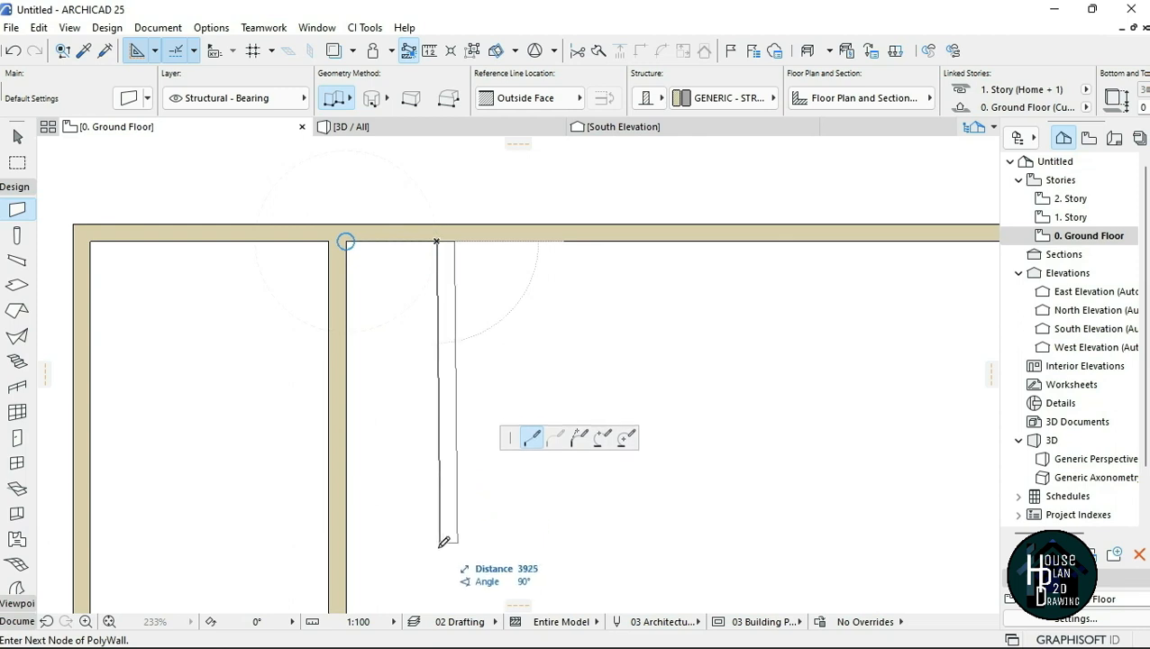
double_click(443, 569)
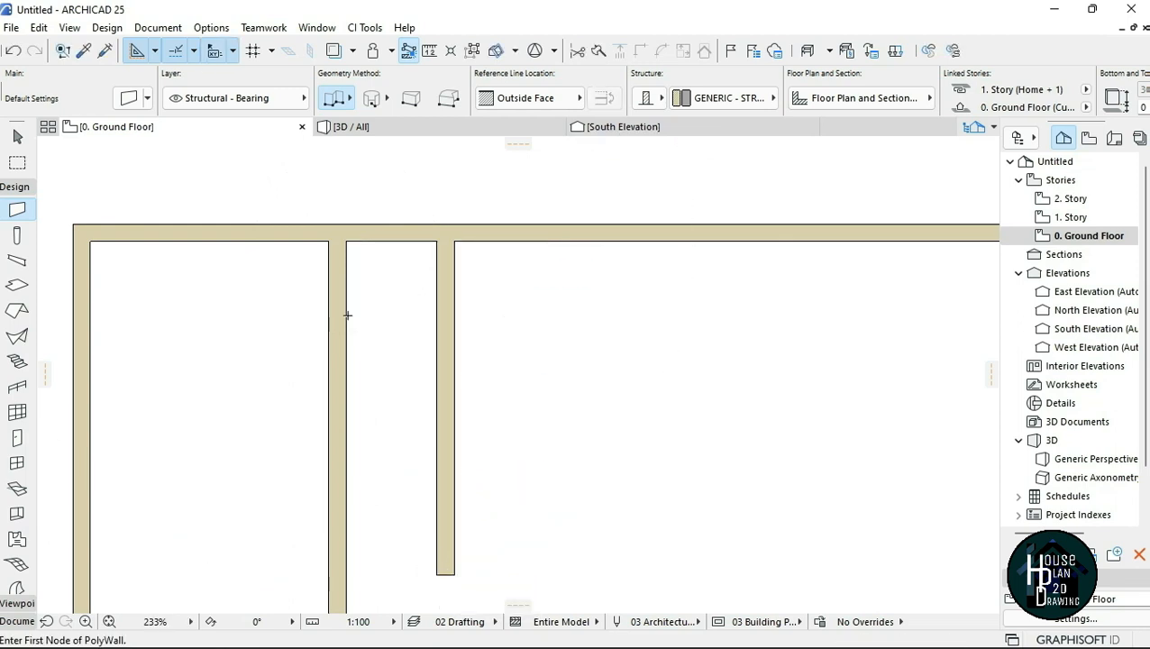
- Draw a third vertical wall down from the horizontal wall, starting 4575 mm east of the short partition and ending slightly below the west wall
scroll(347, 314, "down", 3)
scroll(377, 300, "up", 2)
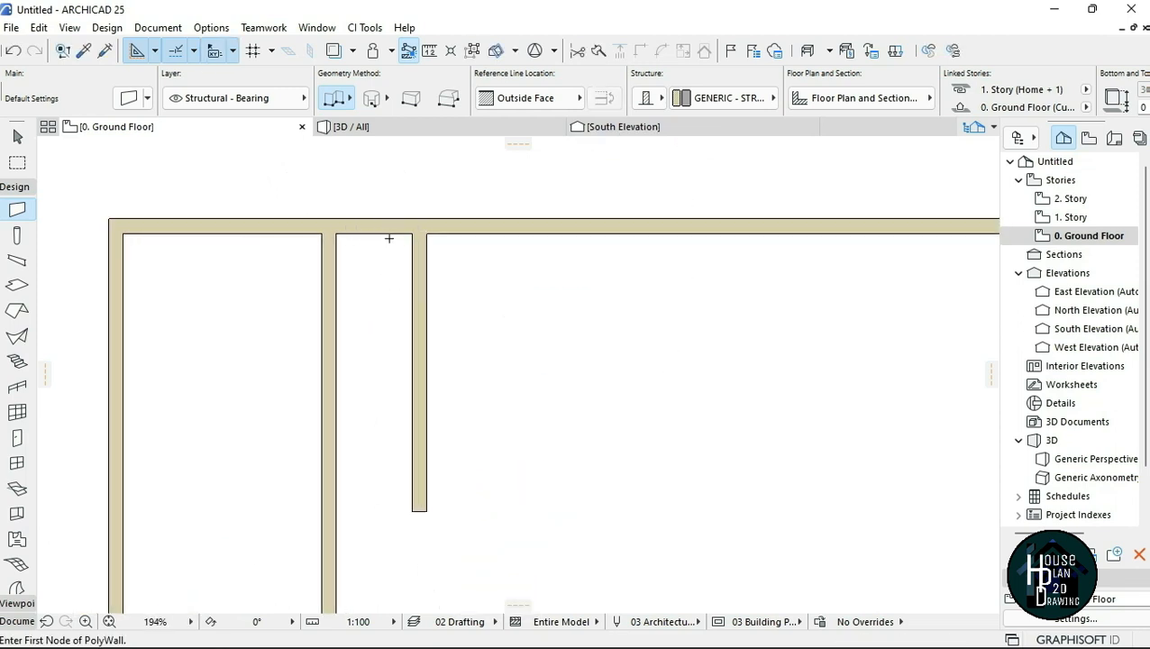
scroll(291, 254, "down", 1)
scroll(541, 245, "up", 4)
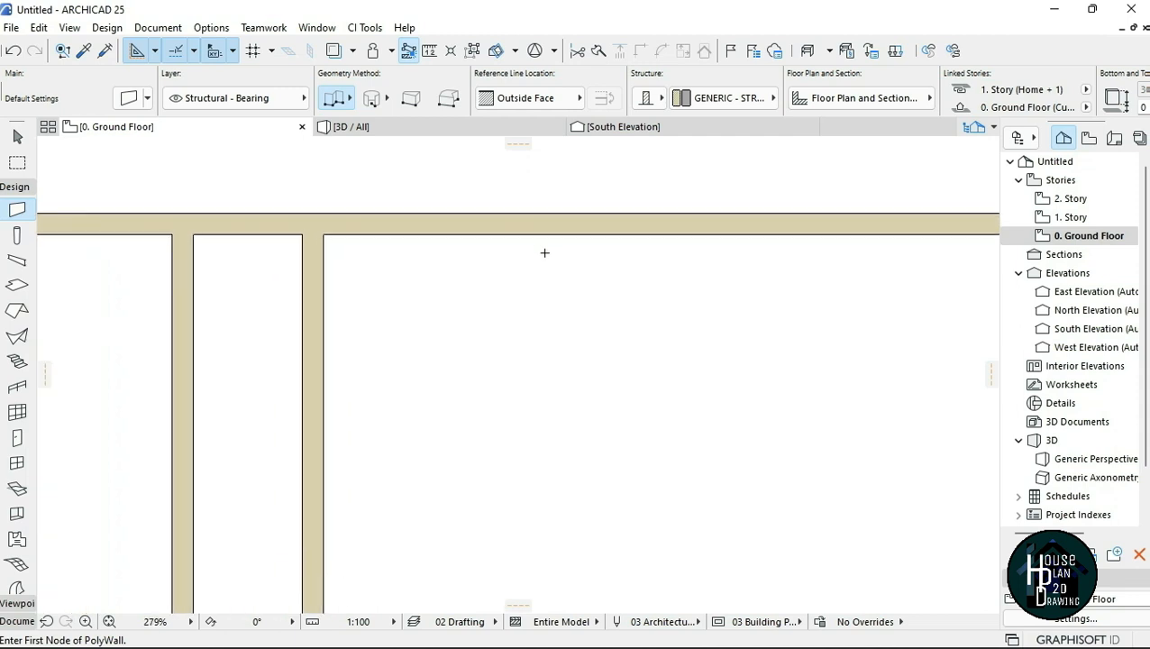
scroll(532, 261, "up", 1)
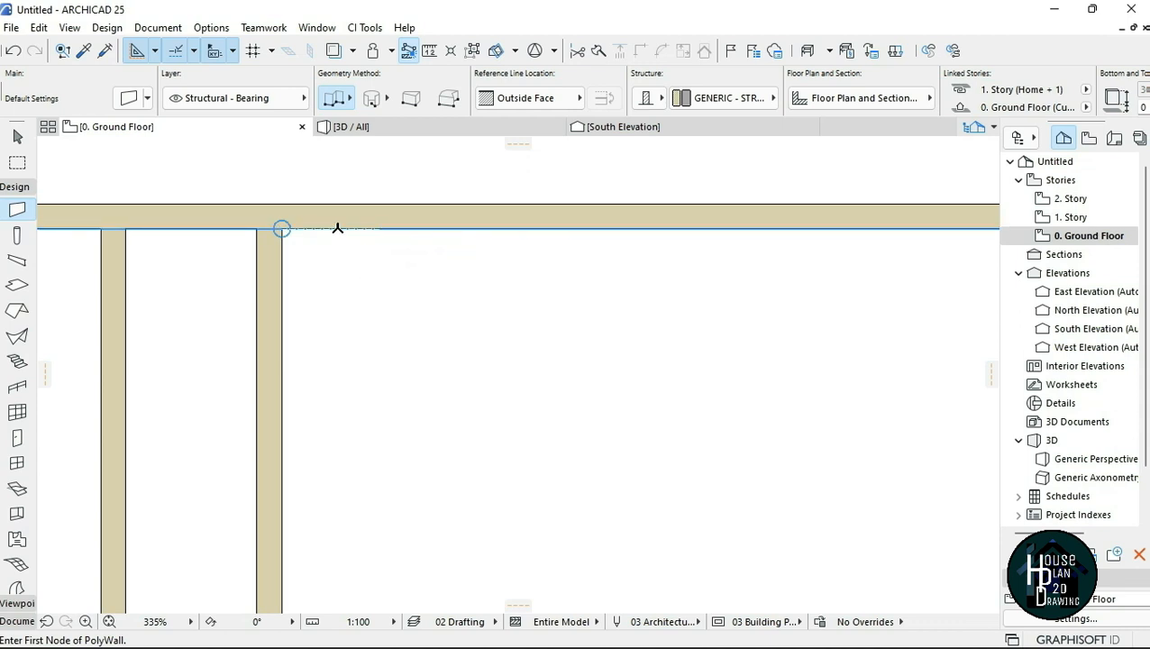
type("4575")
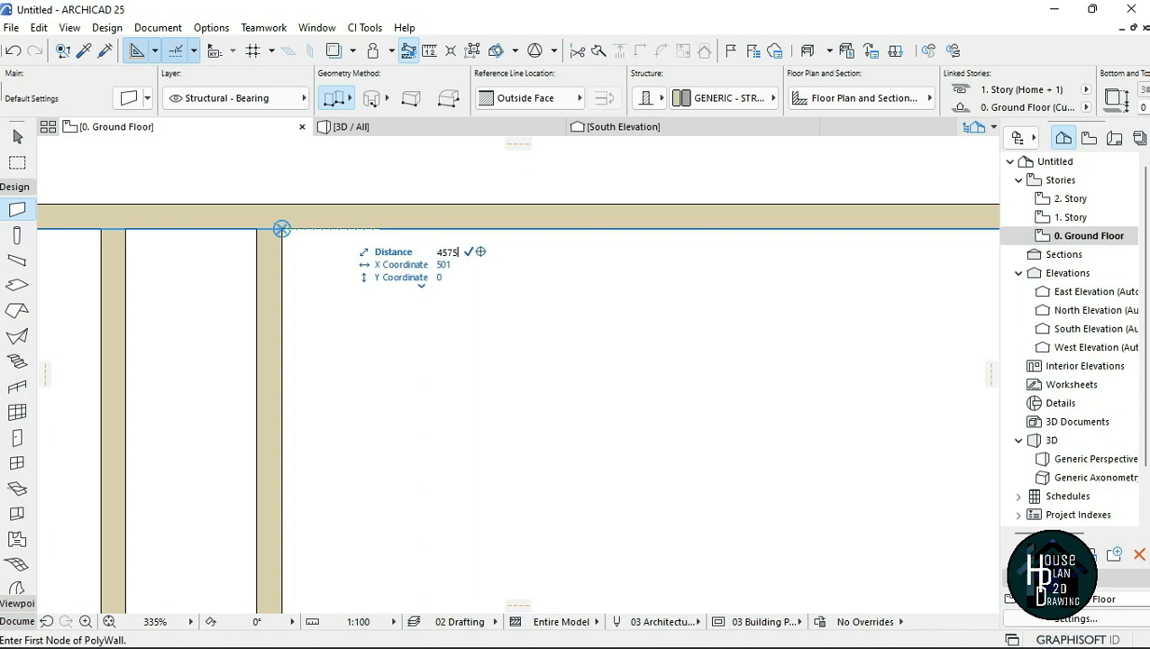
key("Return")
scroll(777, 244, "down", 5)
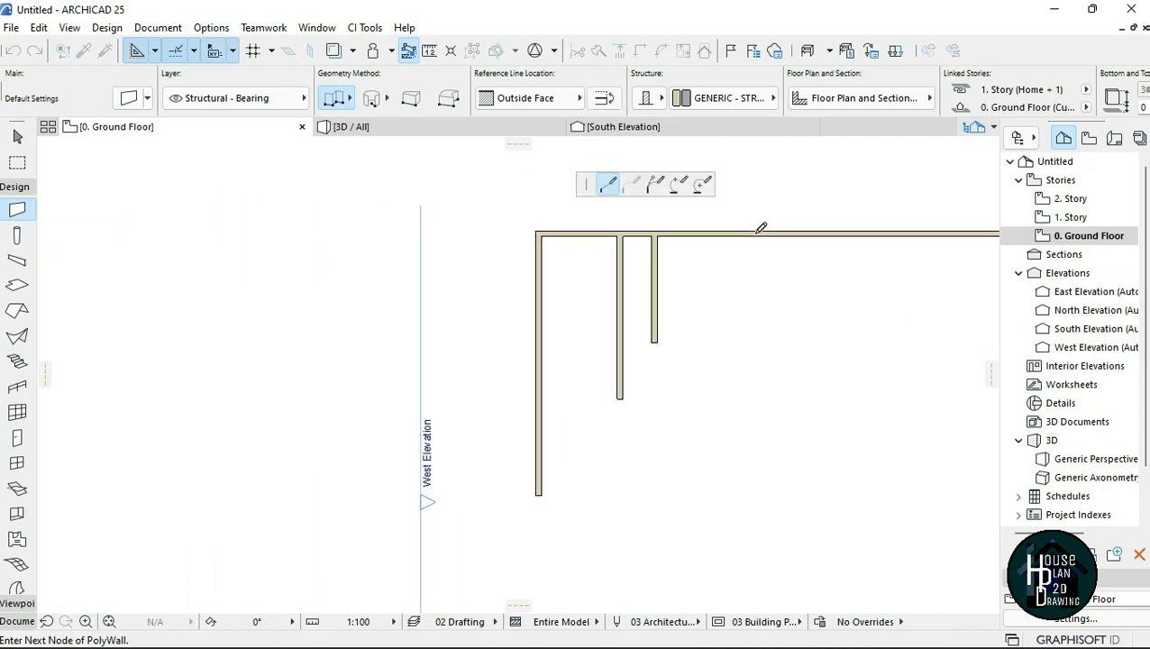
double_click(771, 475)
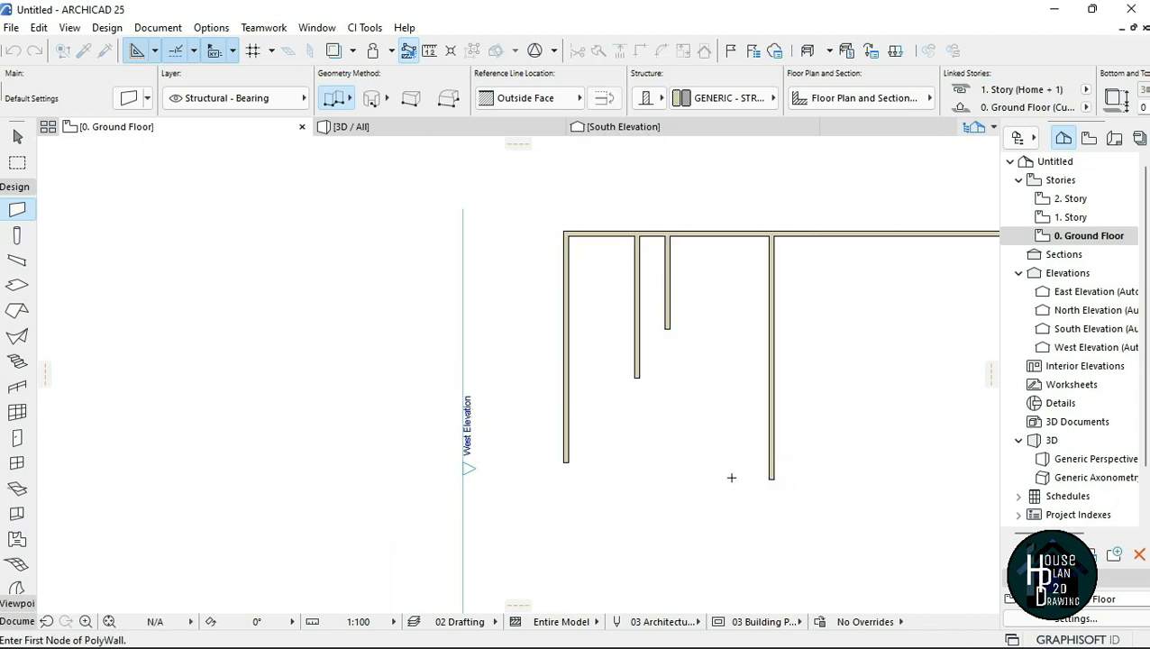
scroll(783, 245, "up", 1)
scroll(783, 244, "up", 3)
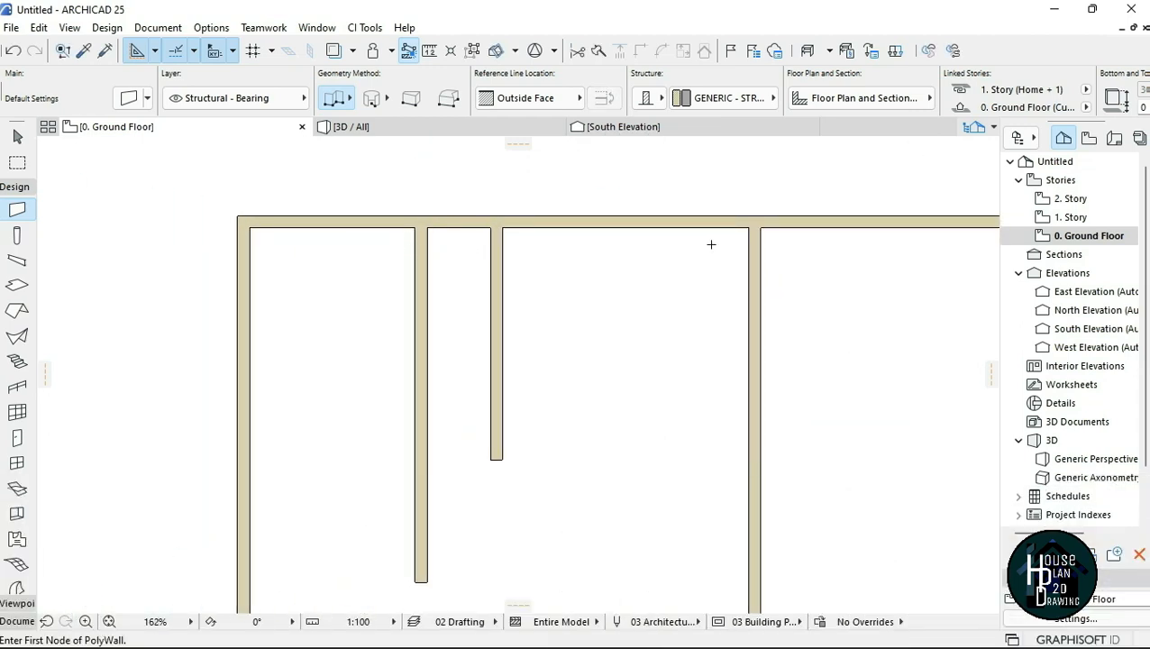
- Trim off the excess of the upper horizontal wall extending east beyond the third vertical wall
scroll(539, 261, "down", 2)
scroll(539, 261, "up", 2)
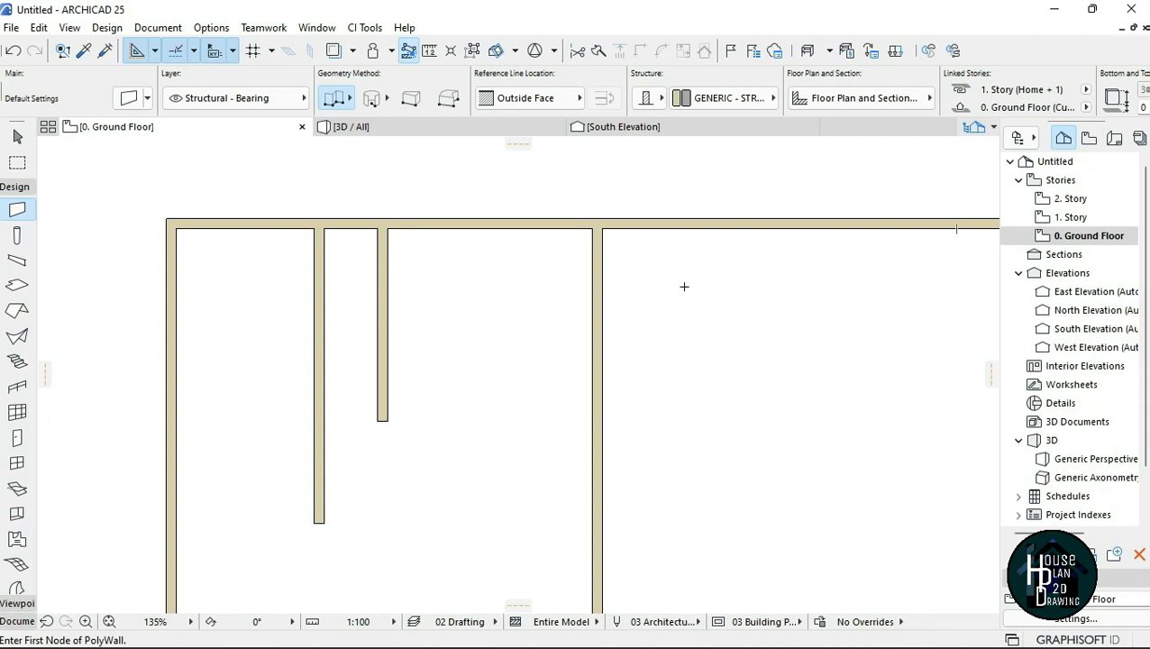
key("ctrl")
scroll(518, 325, "down", 1)
left_click(663, 227)
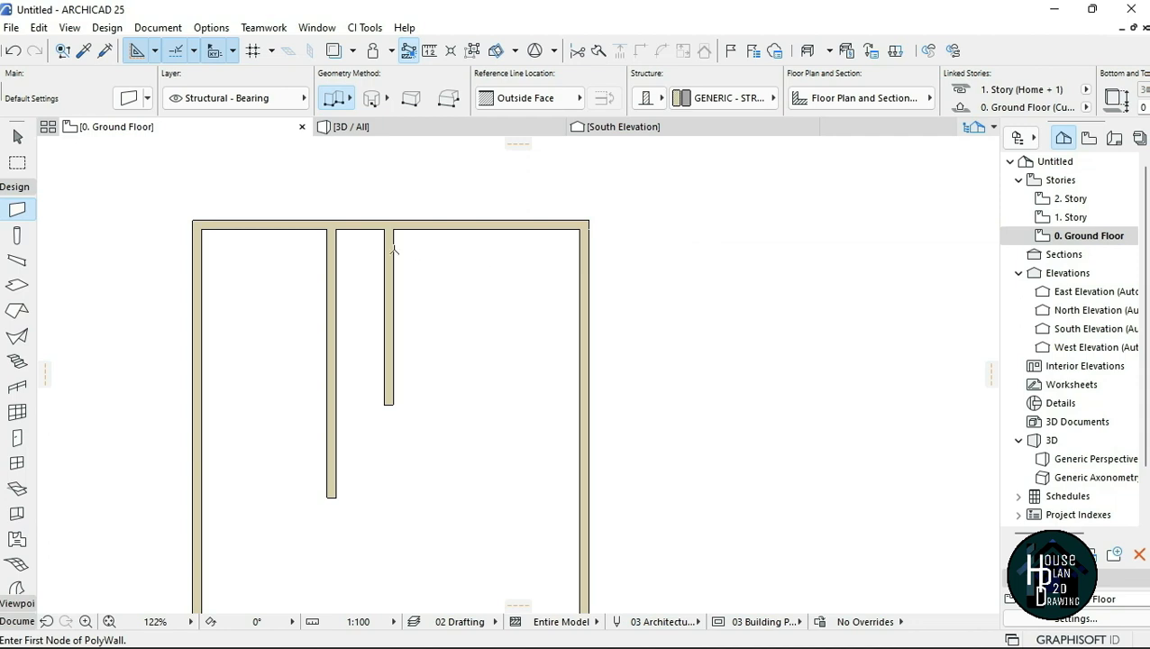
scroll(226, 263, "up", 7)
key("Escape")
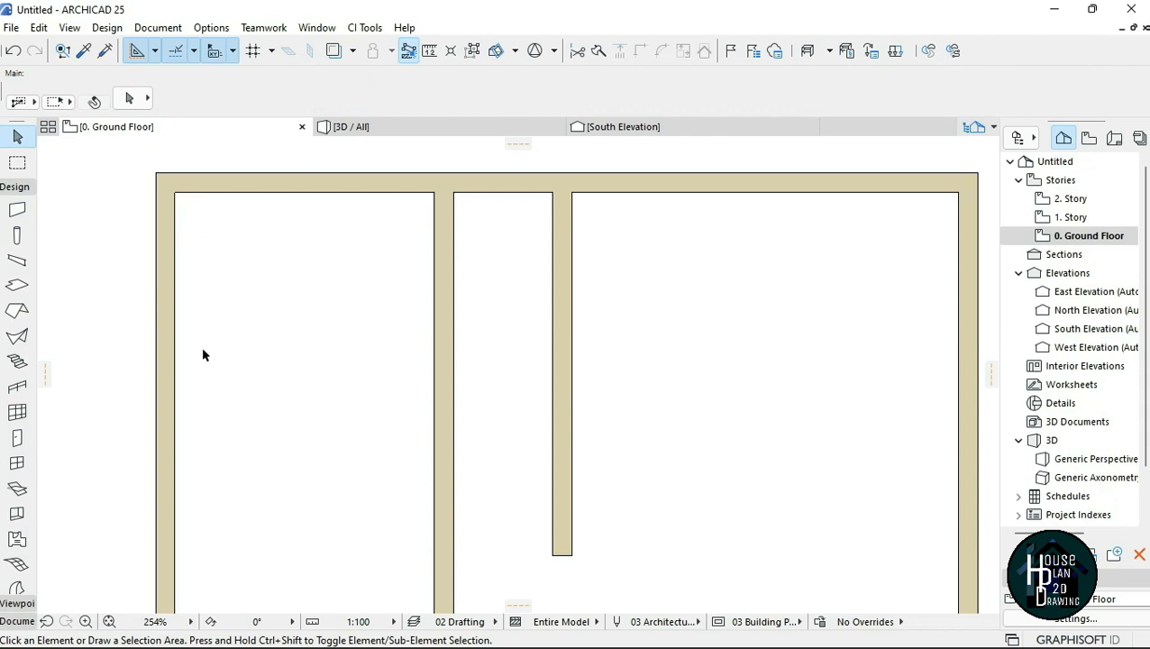
left_click(16, 209)
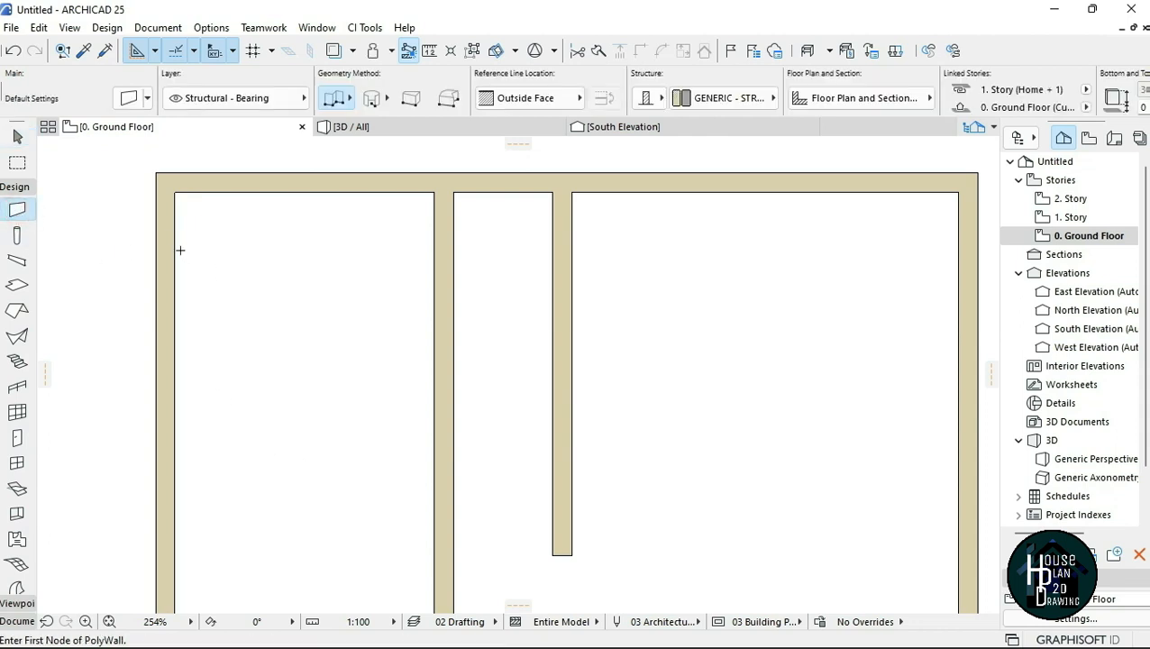
scroll(179, 250, "down", 5)
left_click(177, 407)
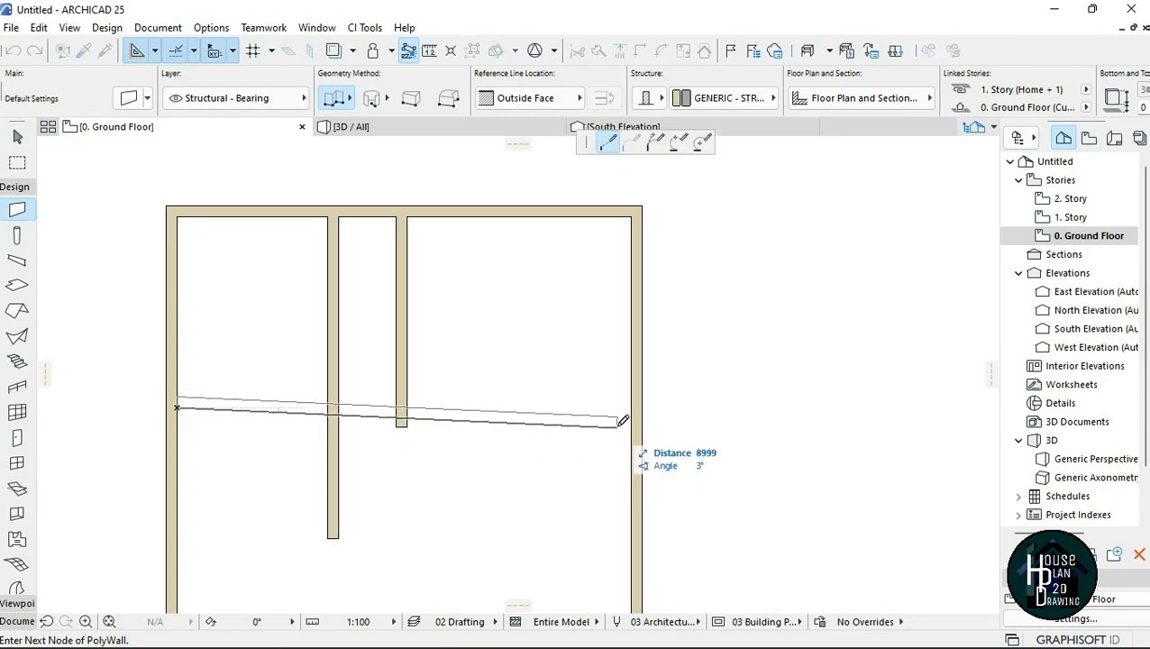
key("Escape")
key("Escape")
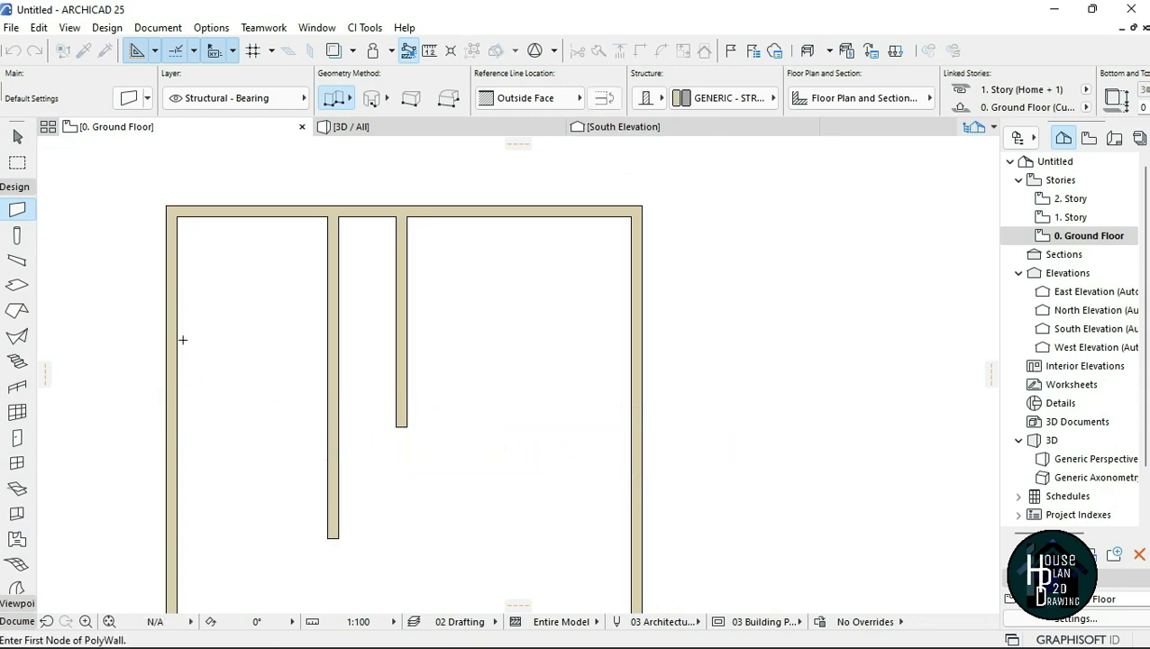
- Try a horizontal wall from the west wall's inner face, starting 3000 mm below the inner northwest corner, across to the first partition
scroll(179, 239, "up", 5)
key("alt")
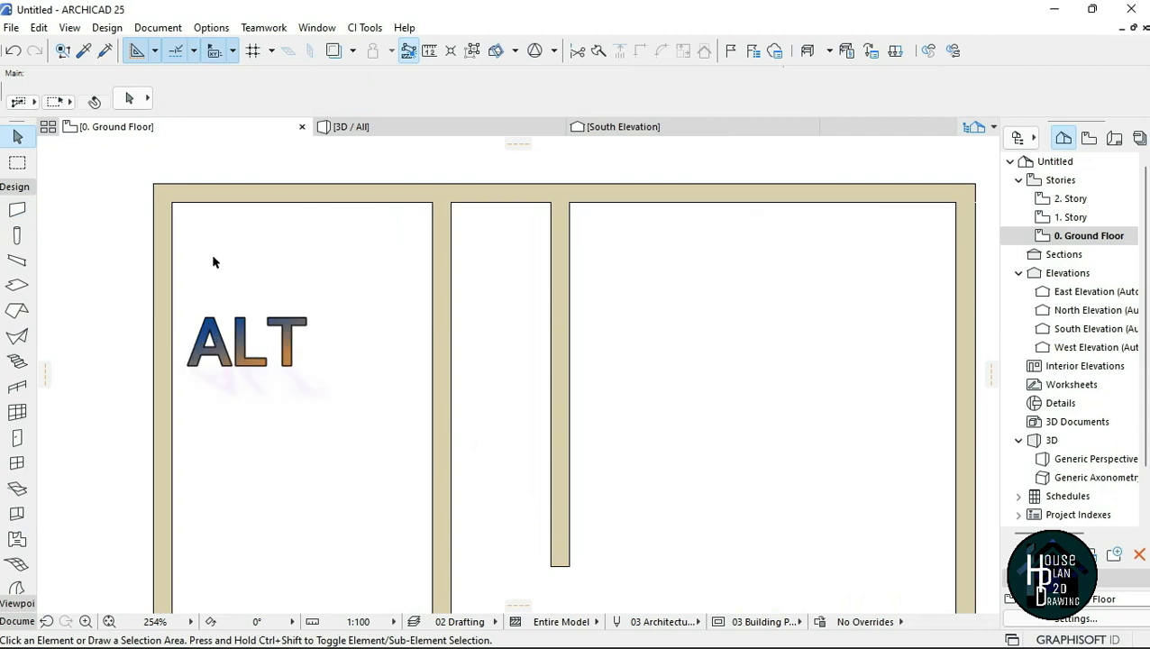
left_click(164, 334, "alt")
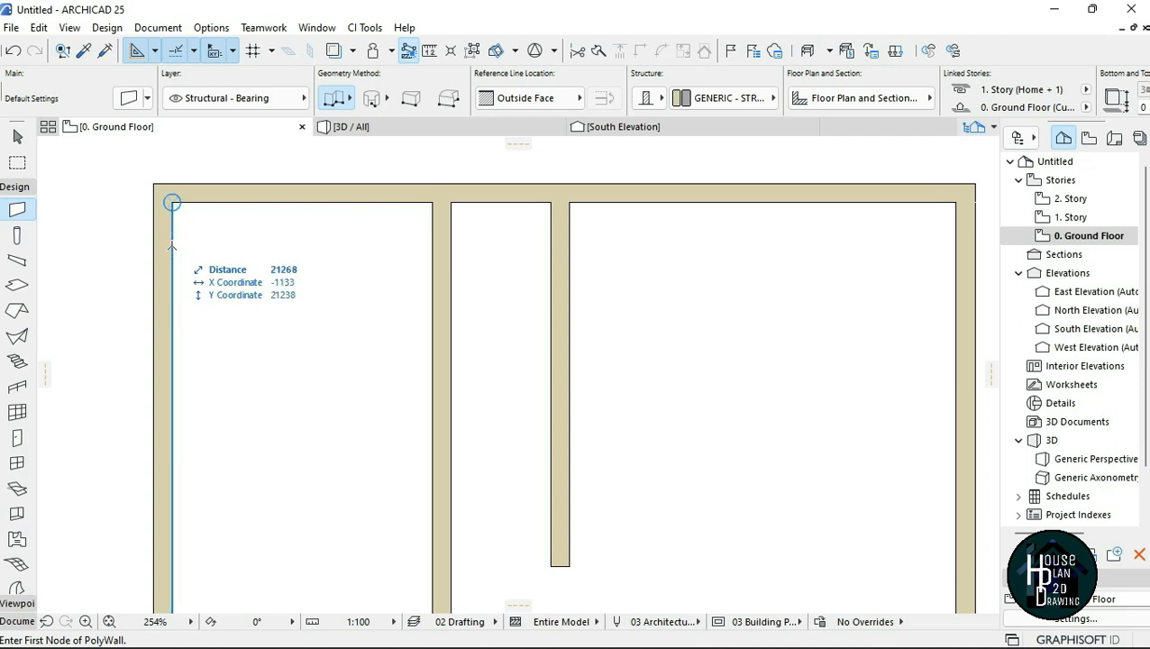
type("000")
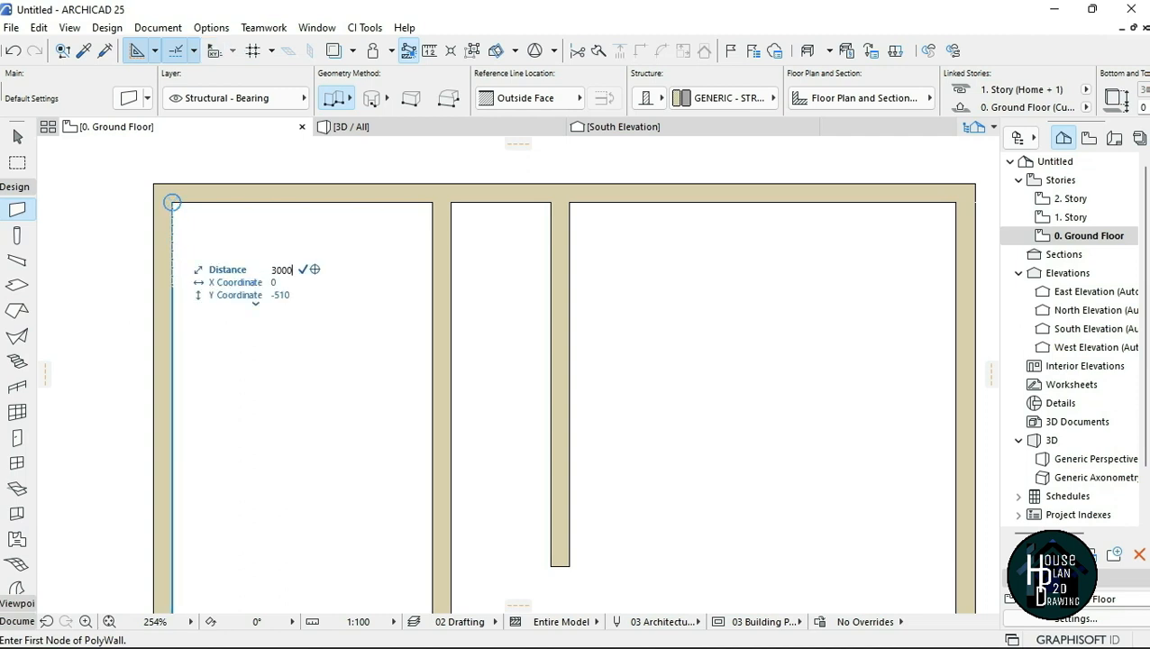
key("Return")
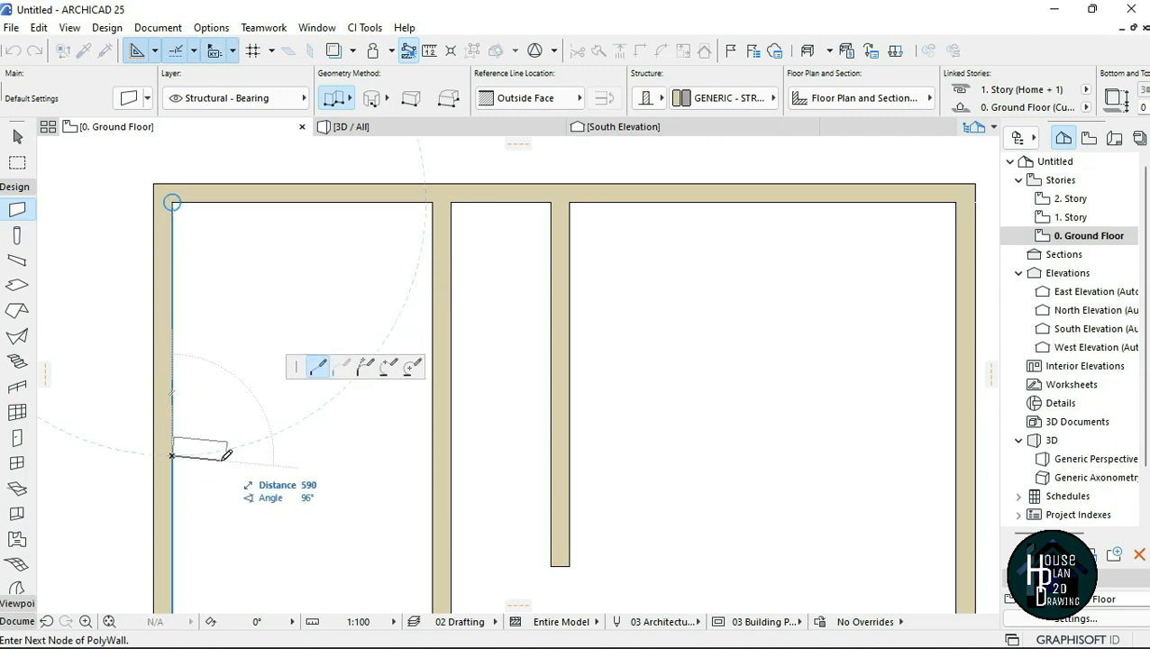
scroll(184, 451, "down", 3)
scroll(209, 438, "up", 1)
scroll(209, 438, "up", 2)
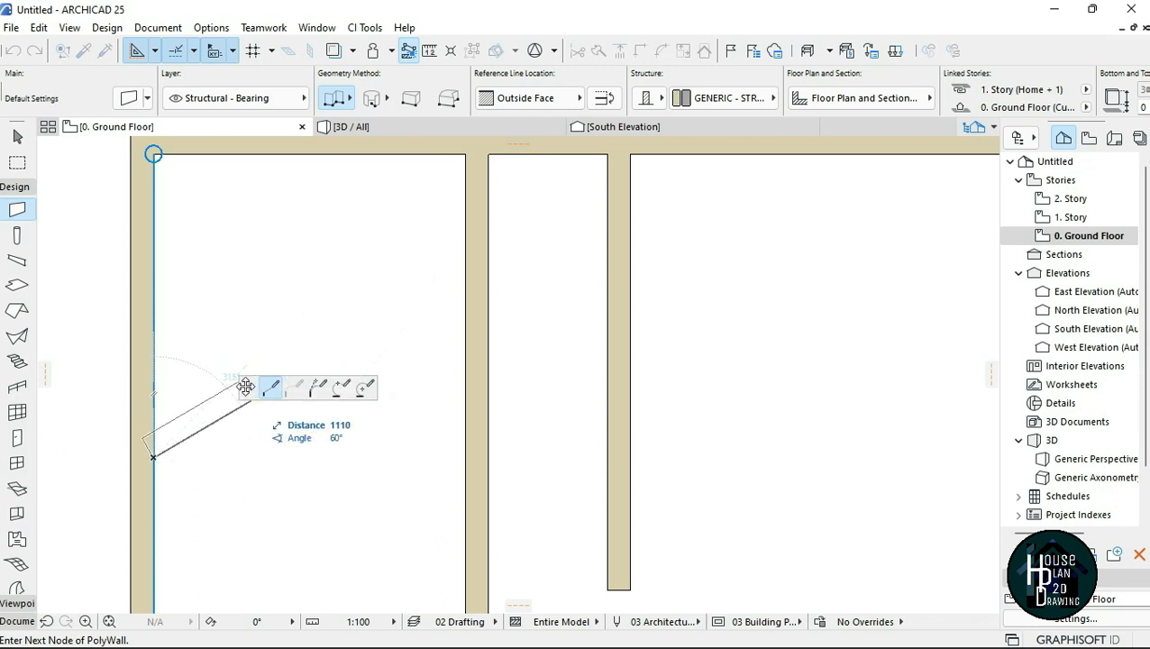
left_click_drag(248, 387, 730, 173)
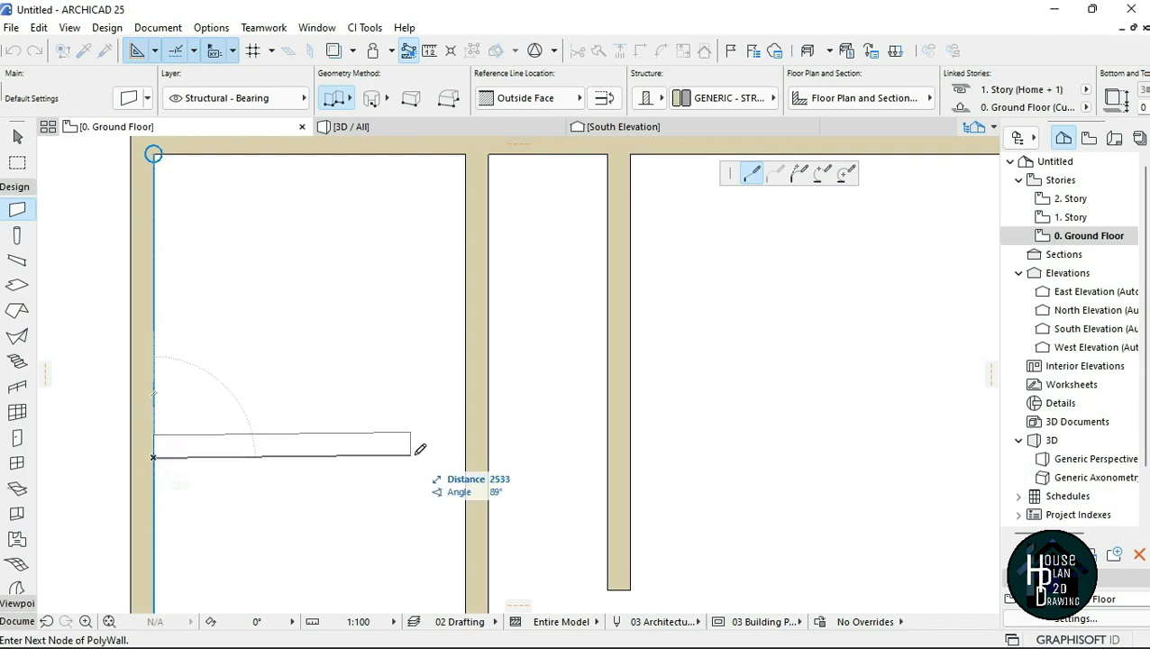
double_click(466, 457)
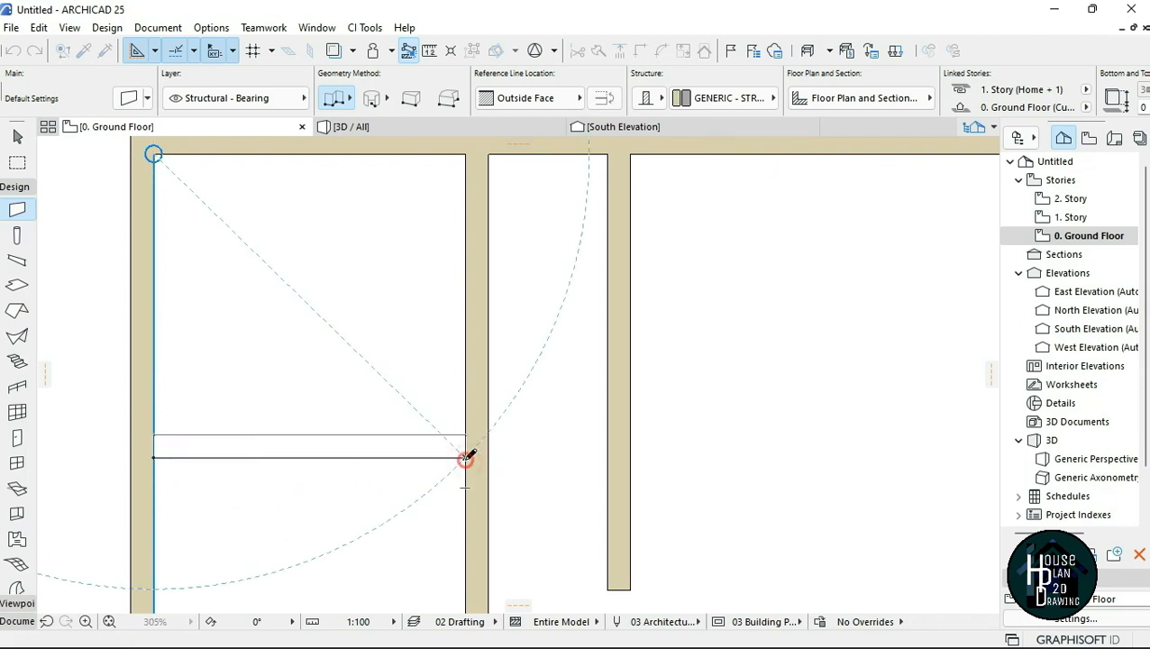
- Measure the clear distance from the inner northwest corner down to the new horizontal wall
scroll(223, 329, "up", 2)
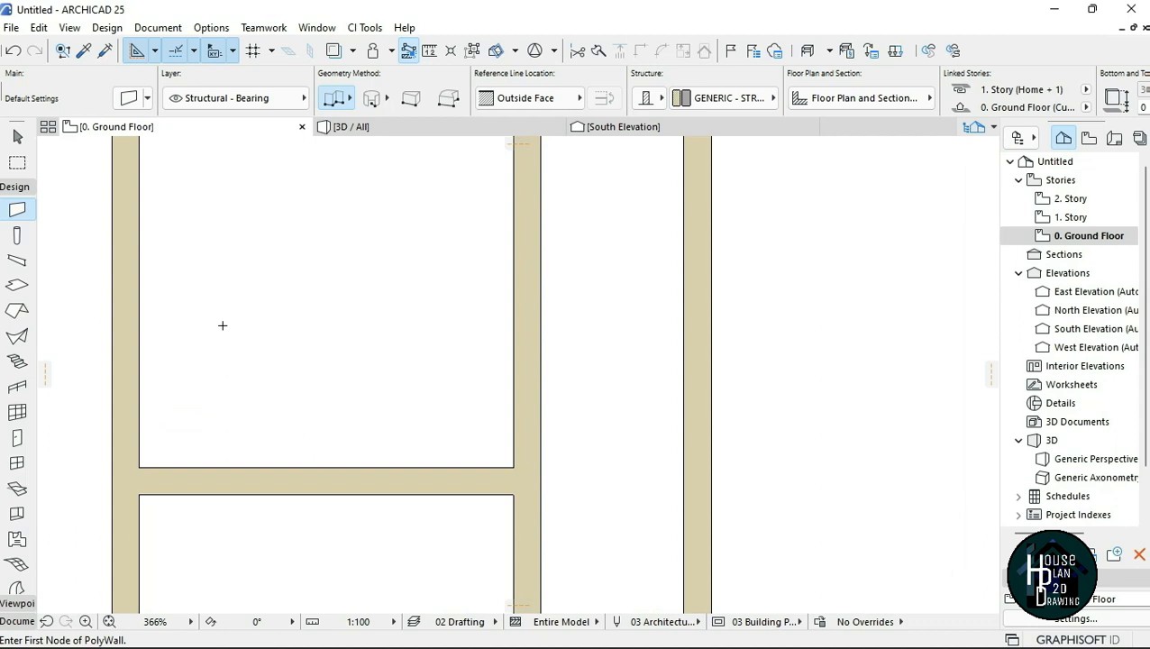
key("m")
scroll(222, 335, "down", 3)
scroll(213, 231, "up", 2)
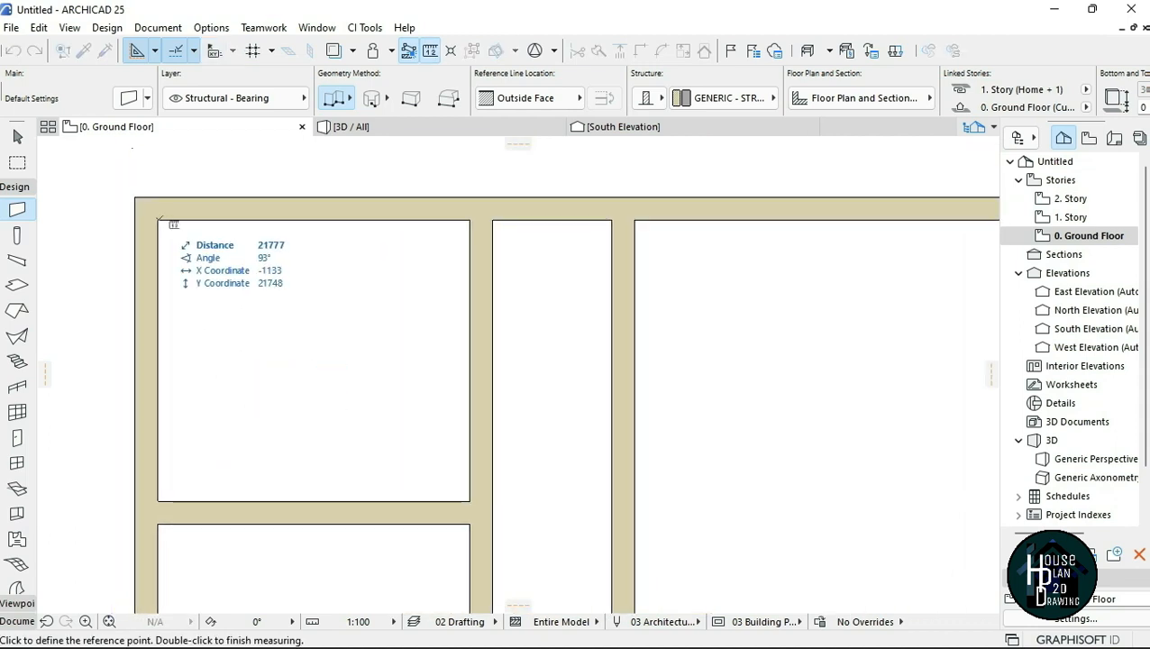
left_click(158, 220)
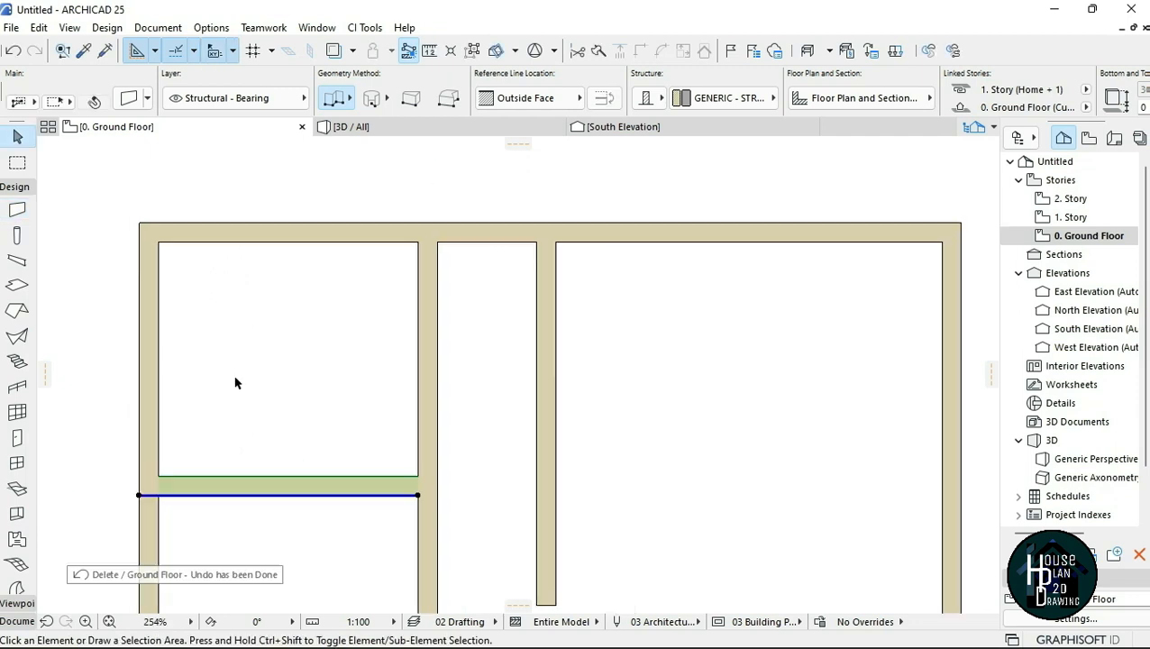
- Delete the short horizontal wall between the west wall and the first partition
key("Escape")
scroll(227, 395, "down", 2)
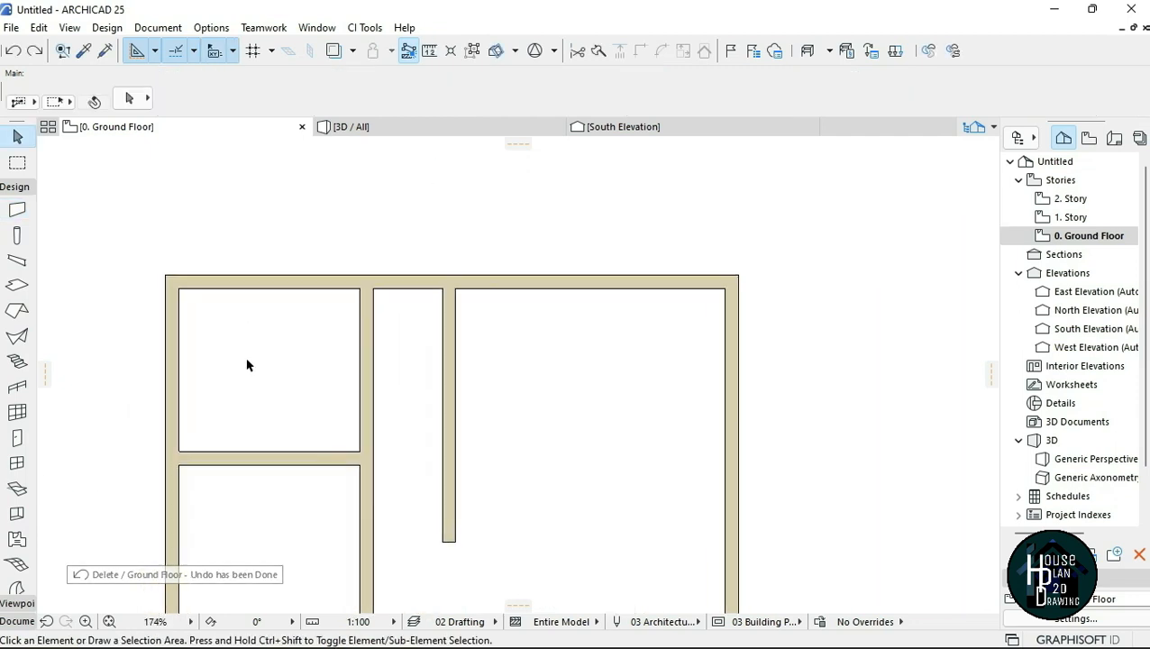
scroll(249, 361, "up", 1)
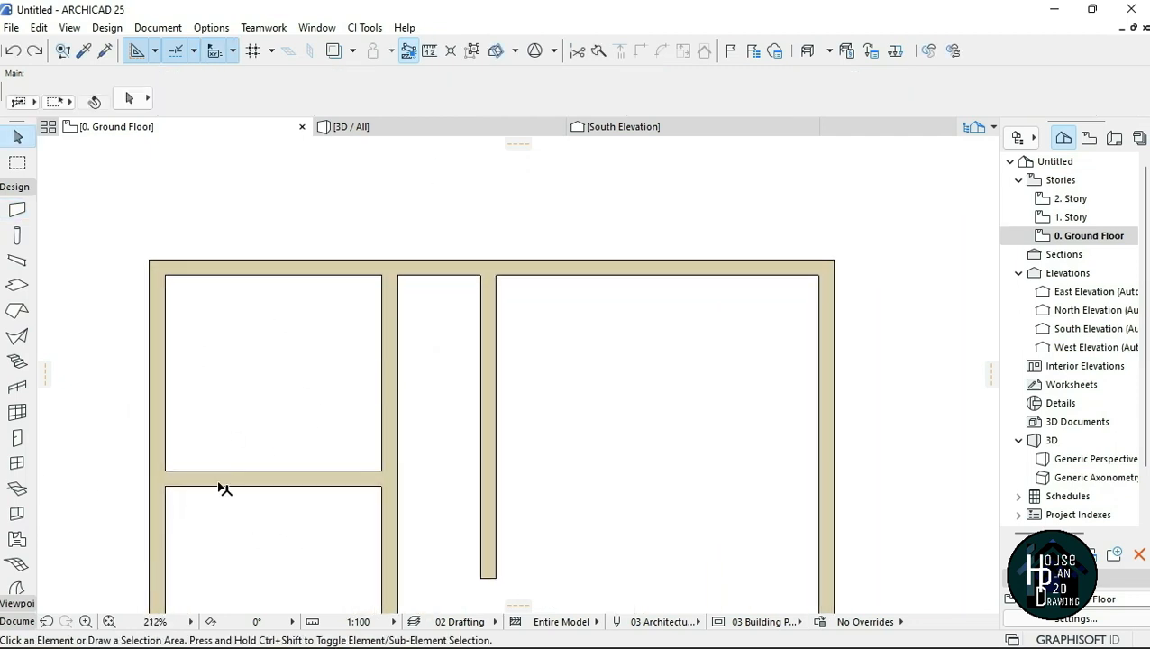
left_click(221, 478)
right_click(221, 479)
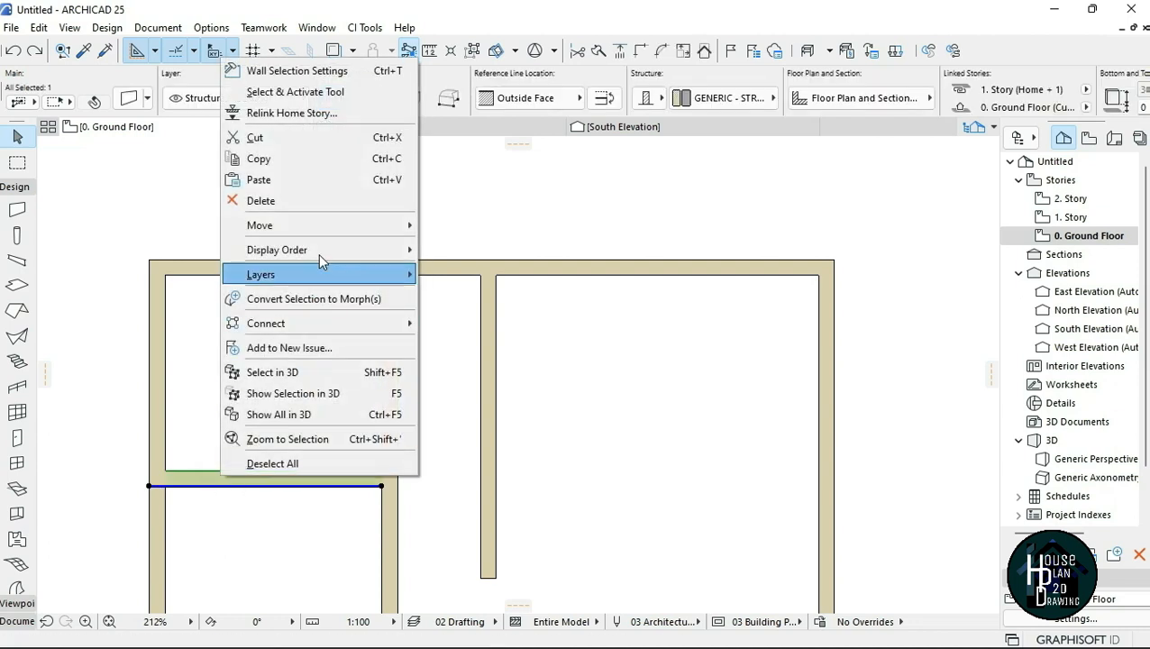
left_click(318, 200)
scroll(250, 447, "up", 1)
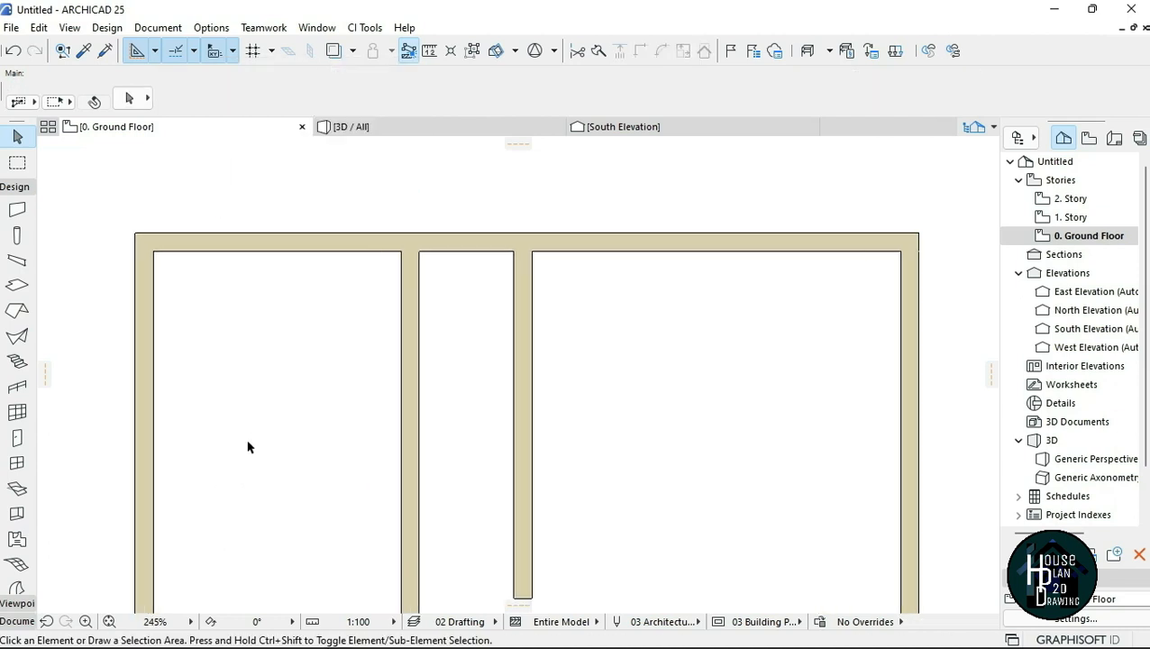
- Start a new wall on the west wall's inner face, 3000 mm below the inner northwest corner
scroll(250, 447, "up", 1)
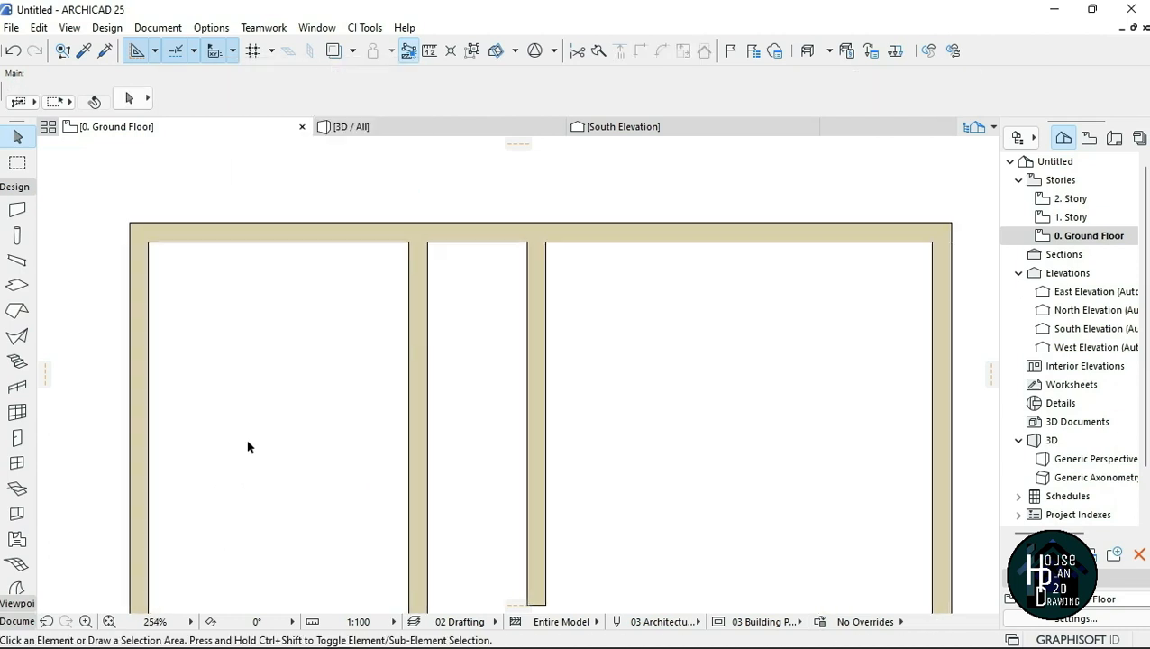
left_click(150, 394, "alt")
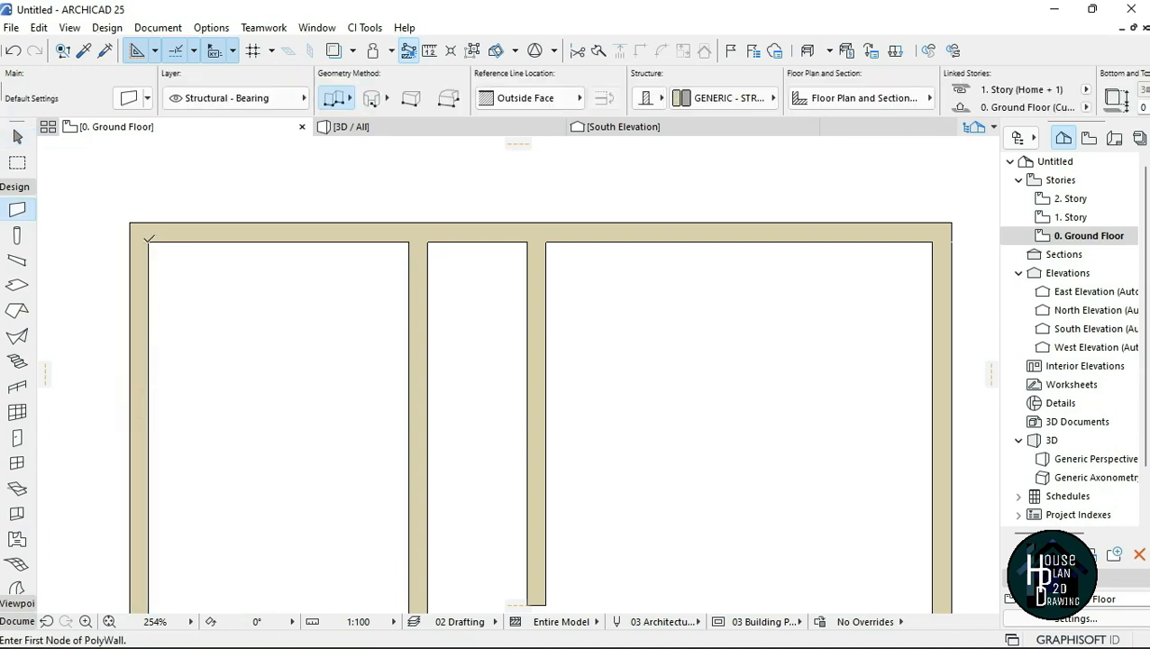
left_click(148, 241)
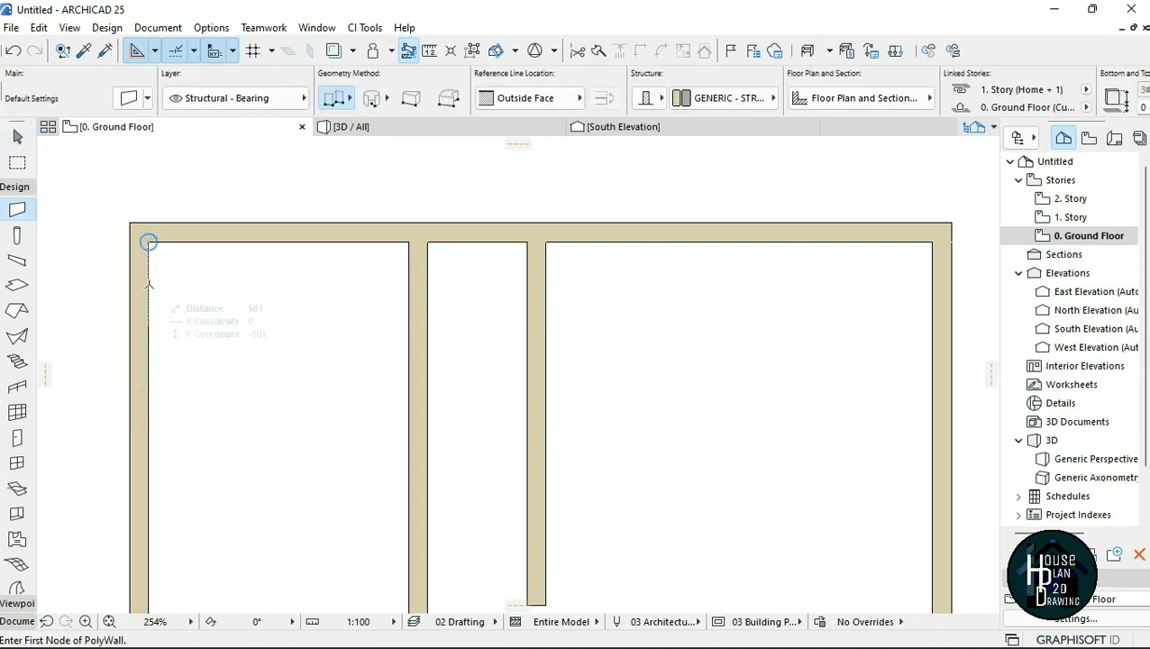
type("3")
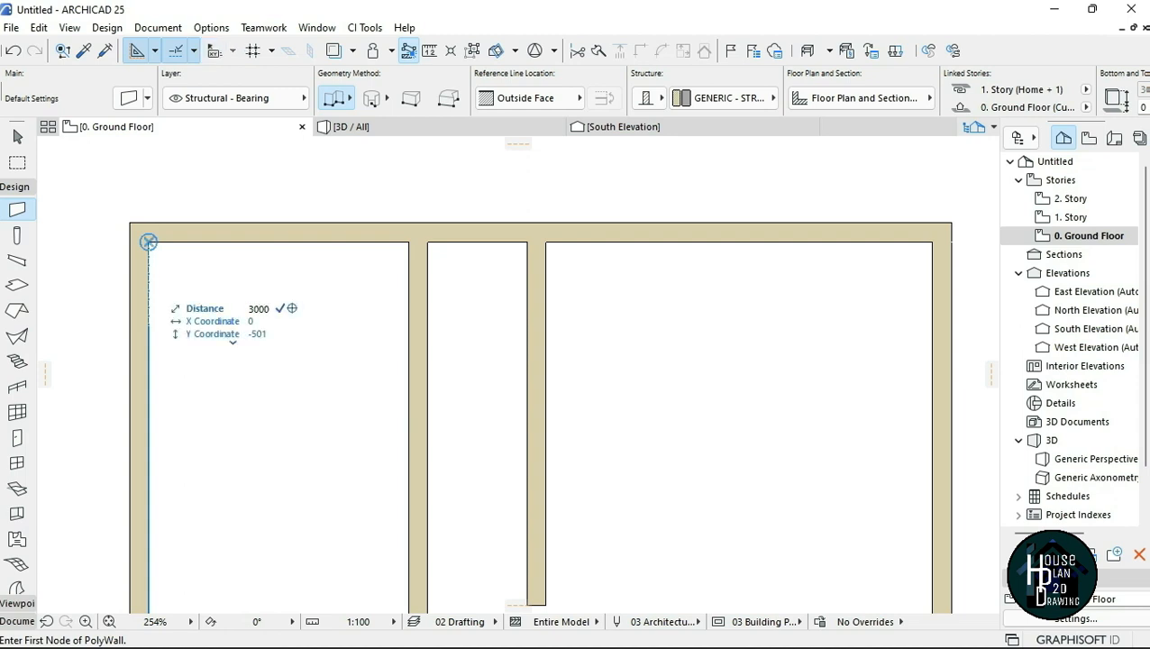
type("000")
key("Return")
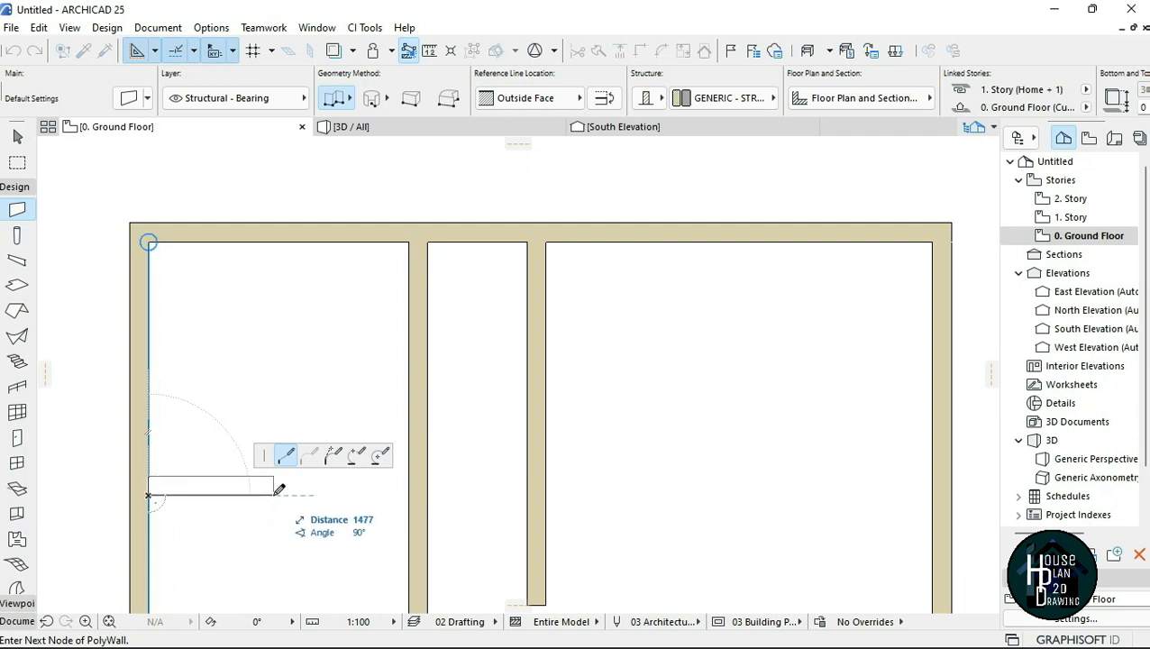
- Set the wall's reference line to Inside Face and draw it horizontally across both partitions to the third vertical wall
left_click_drag(264, 455, 617, 197)
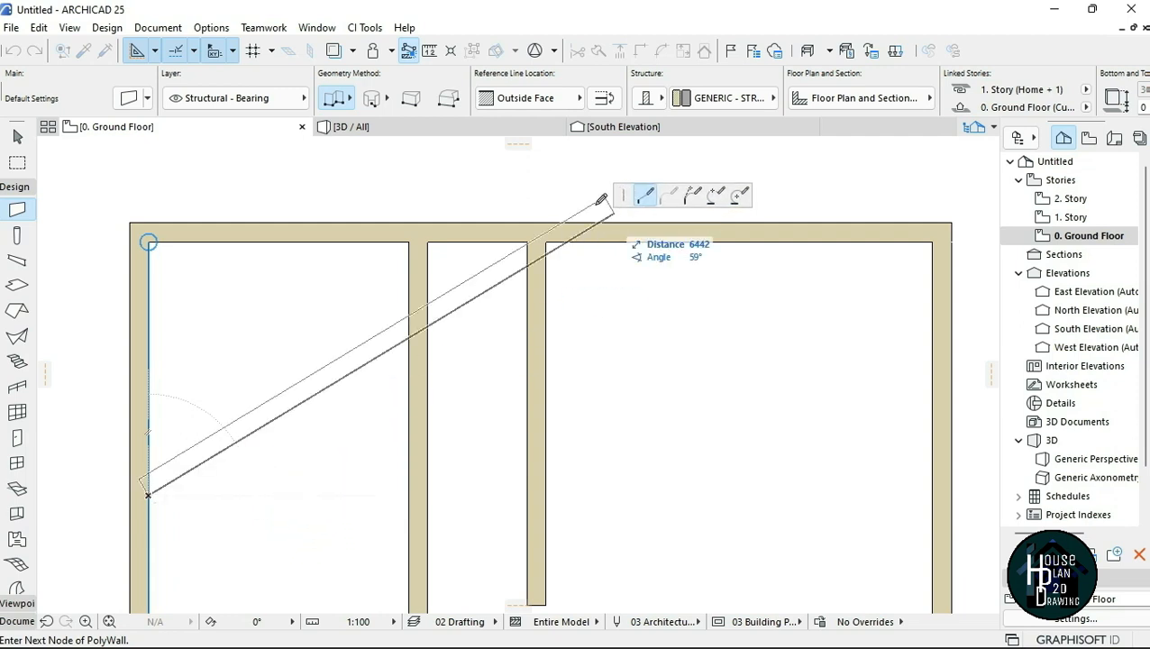
left_click(533, 102)
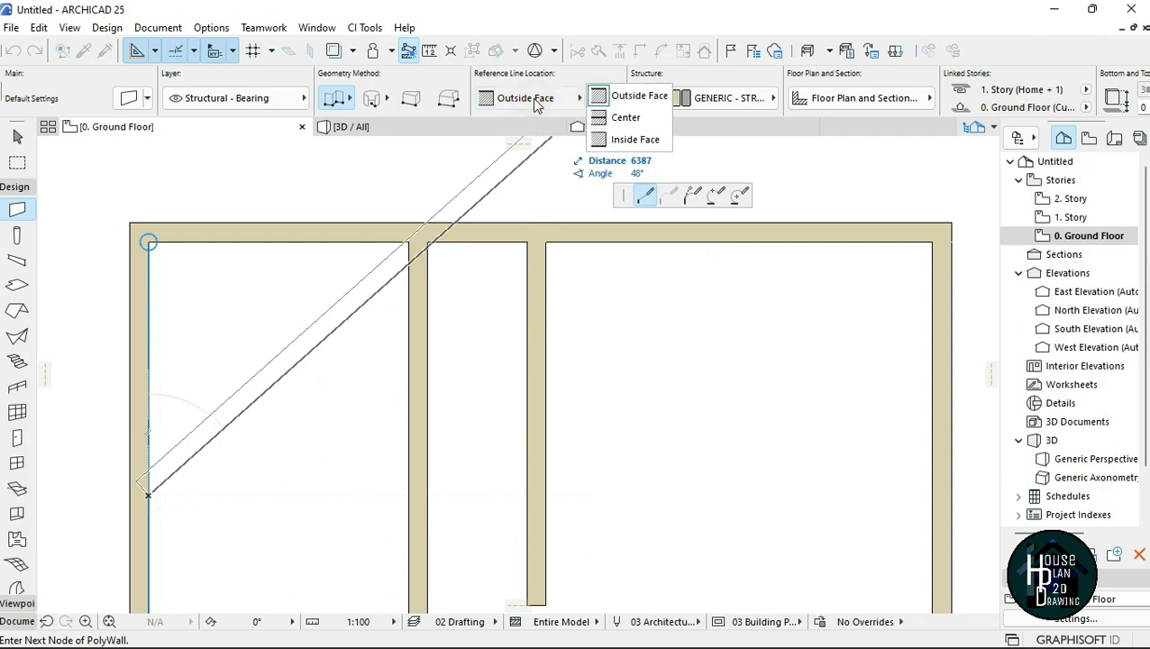
left_click(635, 140)
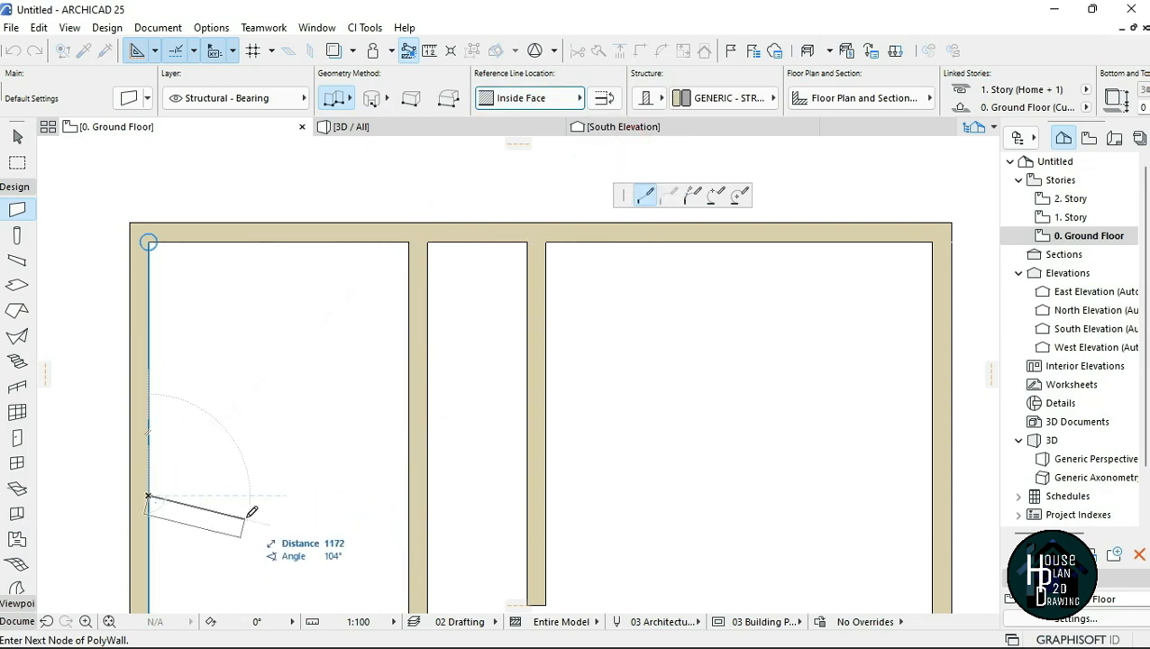
scroll(193, 480, "down", 1)
scroll(311, 507, "down", 2)
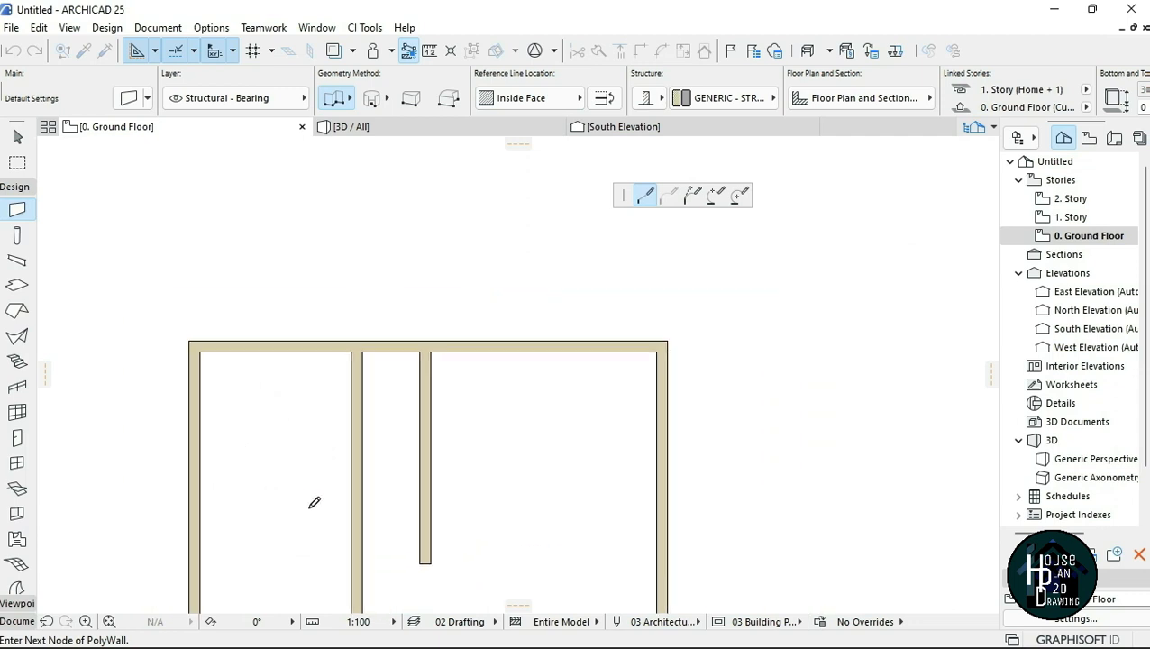
left_click(661, 498)
left_click(661, 499)
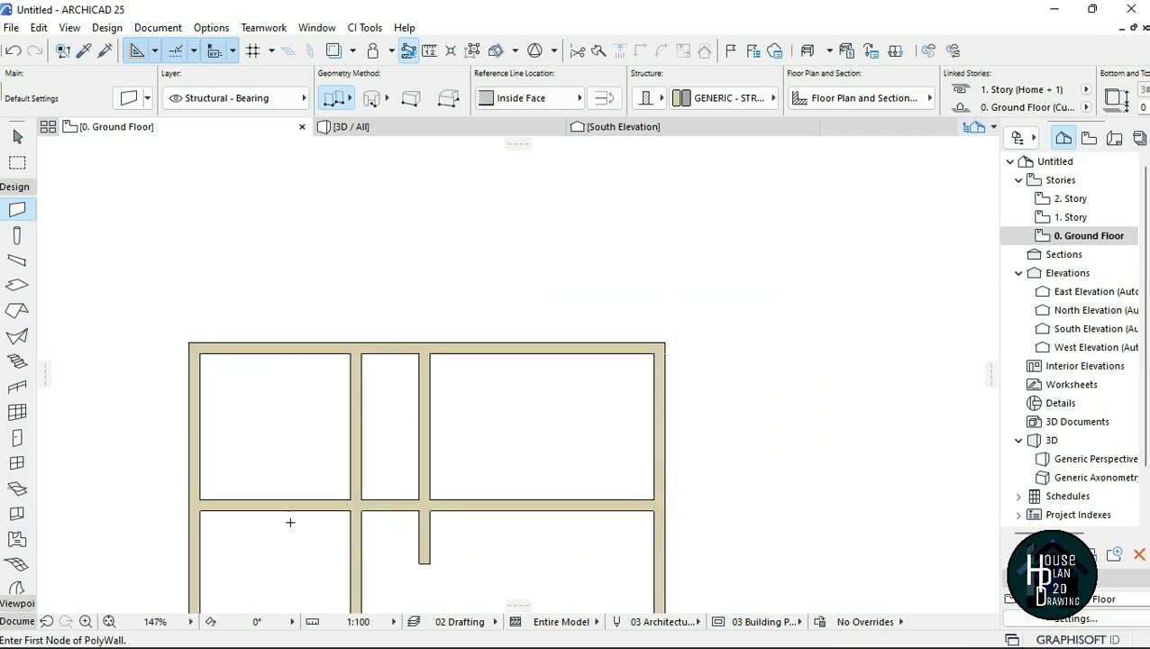
- Measure the clear depth along the west wall from the inner northwest corner to the new horizontal wall
scroll(196, 516, "up", 2)
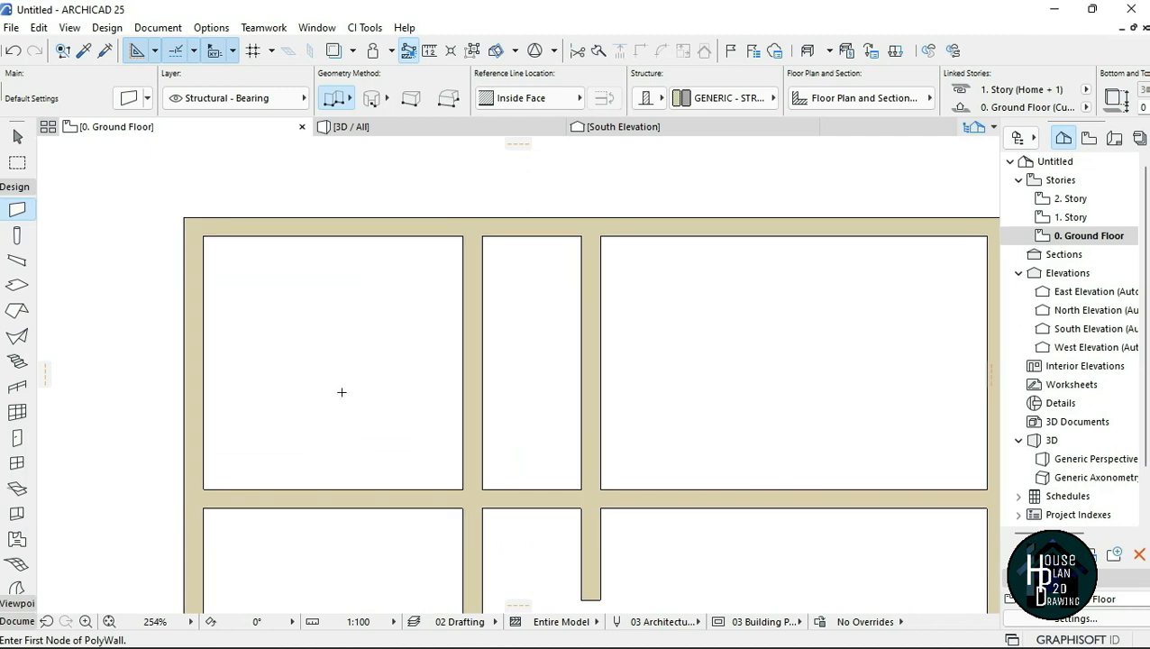
left_click(430, 51)
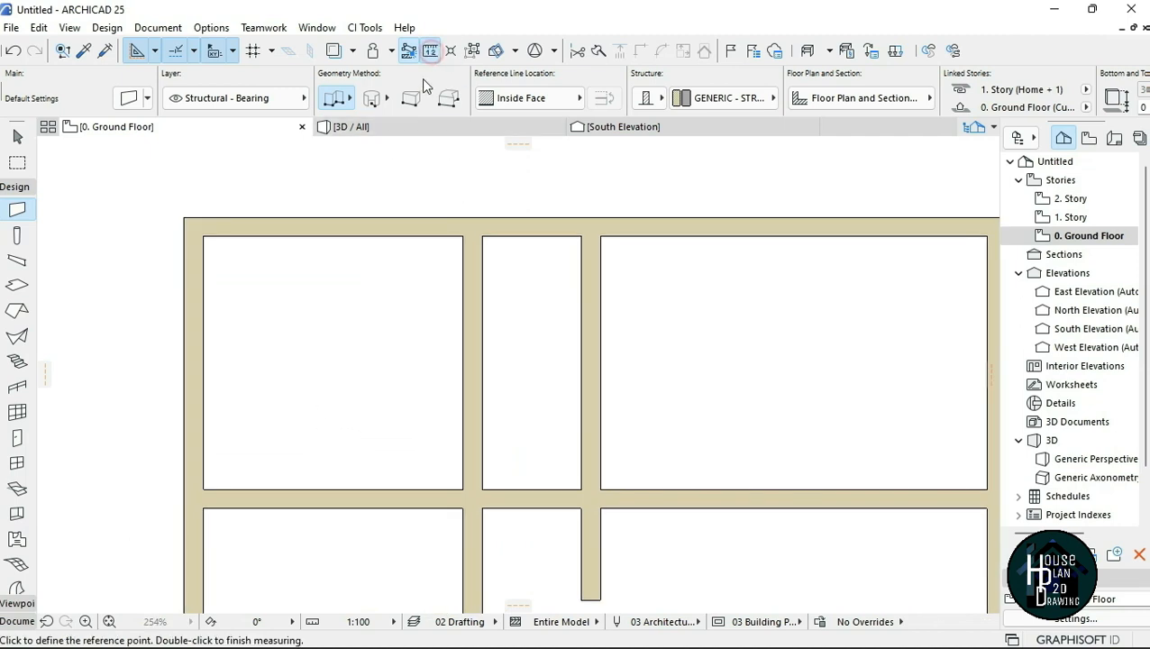
left_click(203, 236)
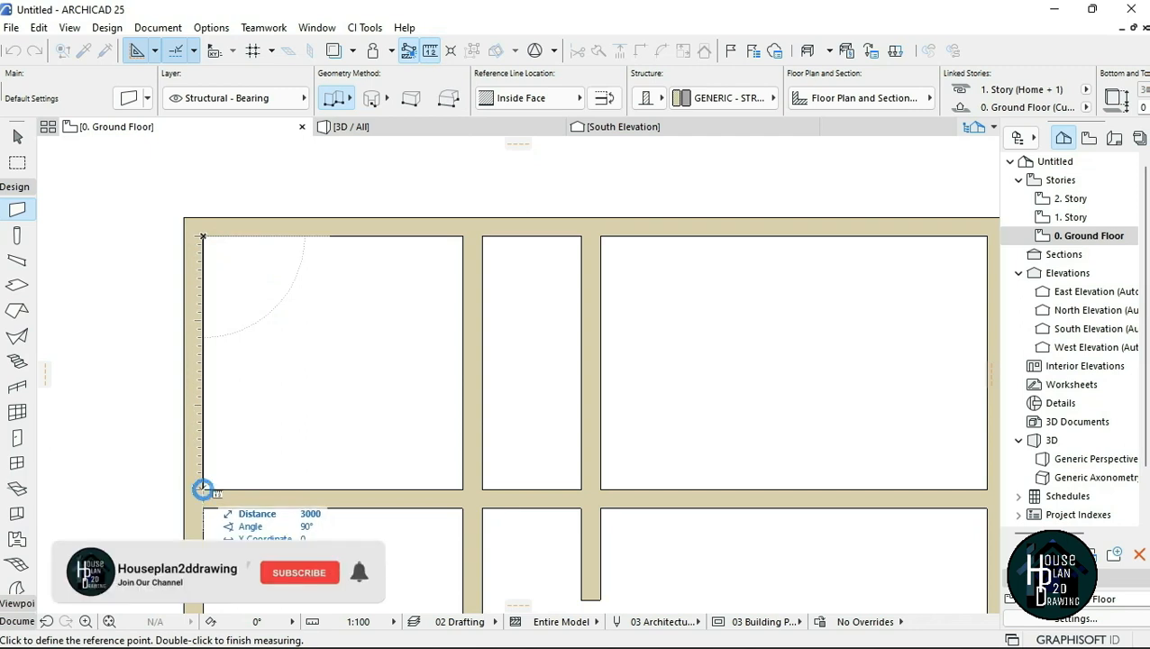
key("Escape")
- Stretch the west end of the new horizontal wall horizontally outward beyond the west wall
scroll(214, 378, "down", 3)
scroll(151, 442, "up", 3)
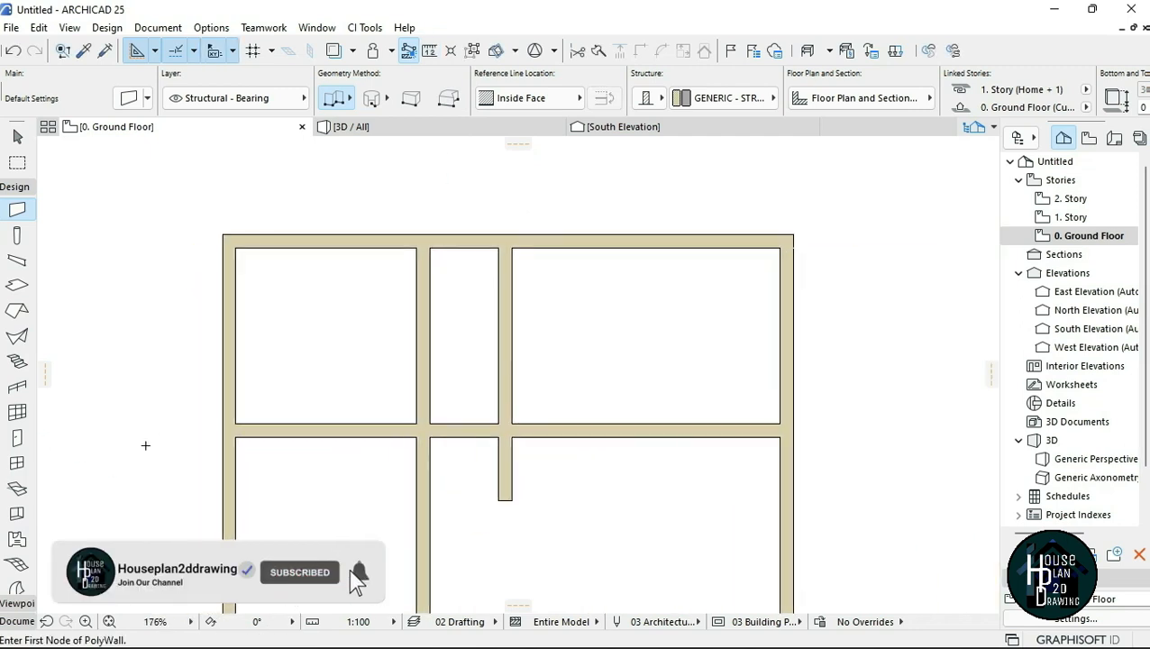
left_click(311, 424)
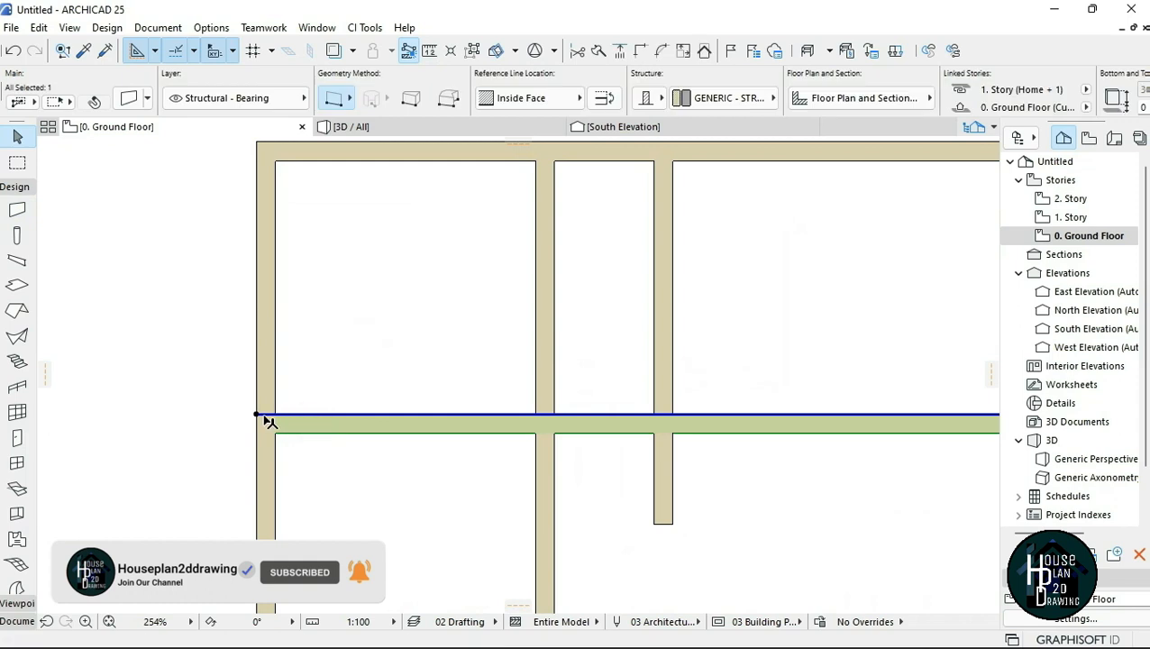
left_click(257, 414)
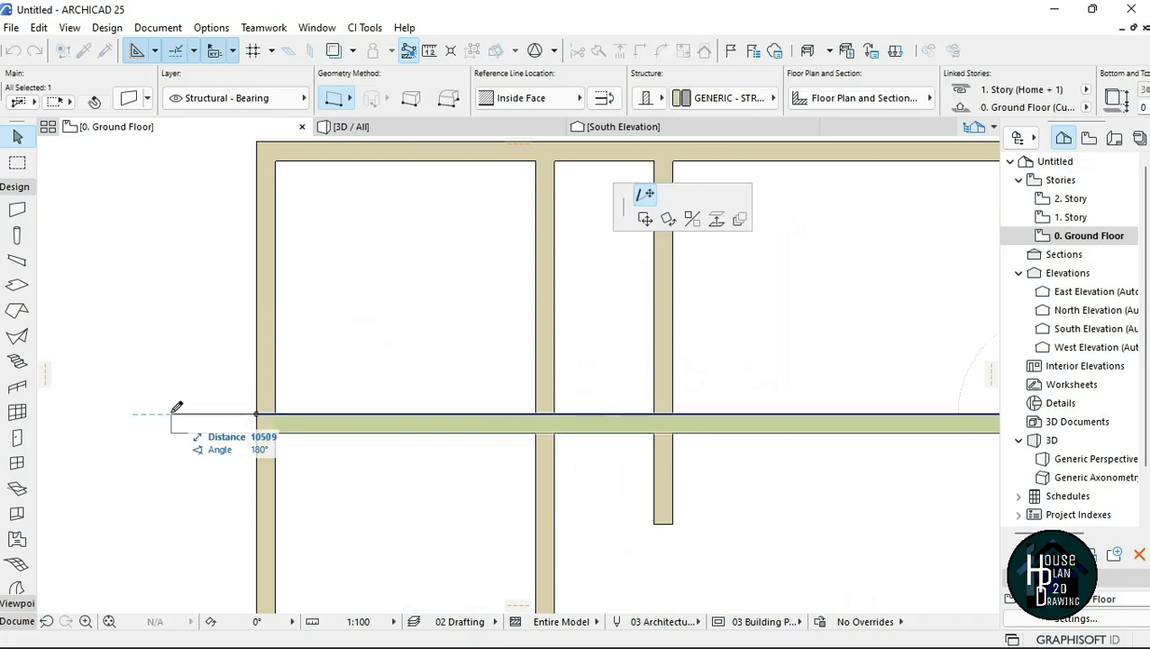
left_click(169, 415)
scroll(262, 441, "up", 3)
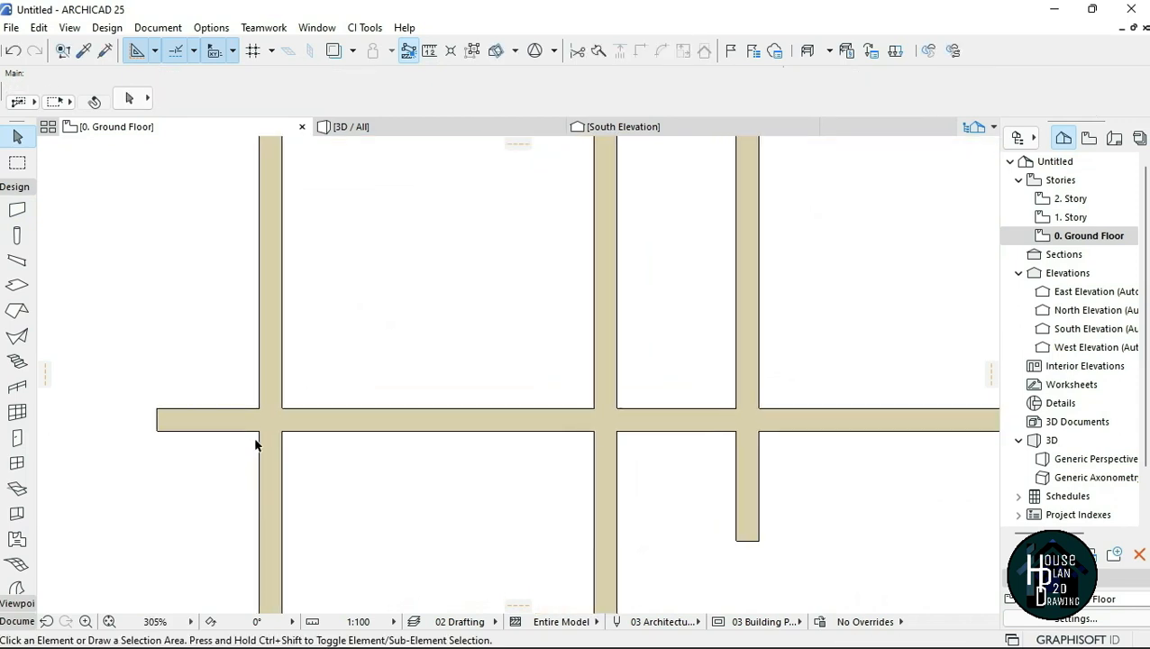
scroll(280, 433, "up", 2)
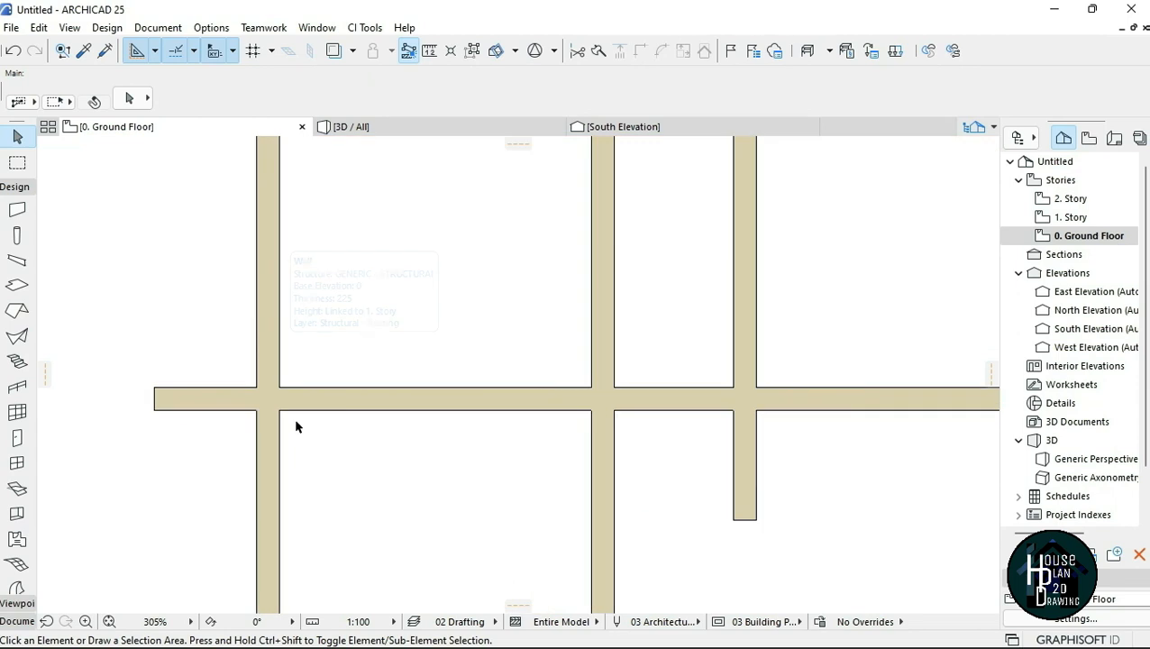
- Draw a vertical wall downward from the extended horizontal wall, starting 450 mm west of the west wall's outer face
left_click(270, 329, "alt")
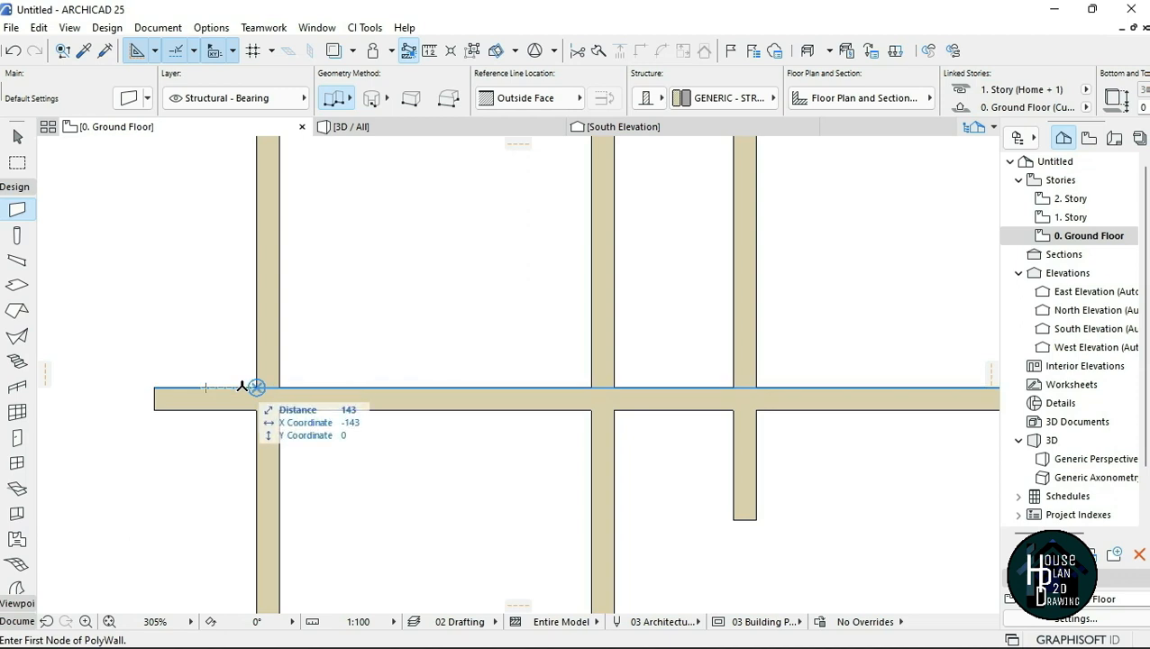
type("450")
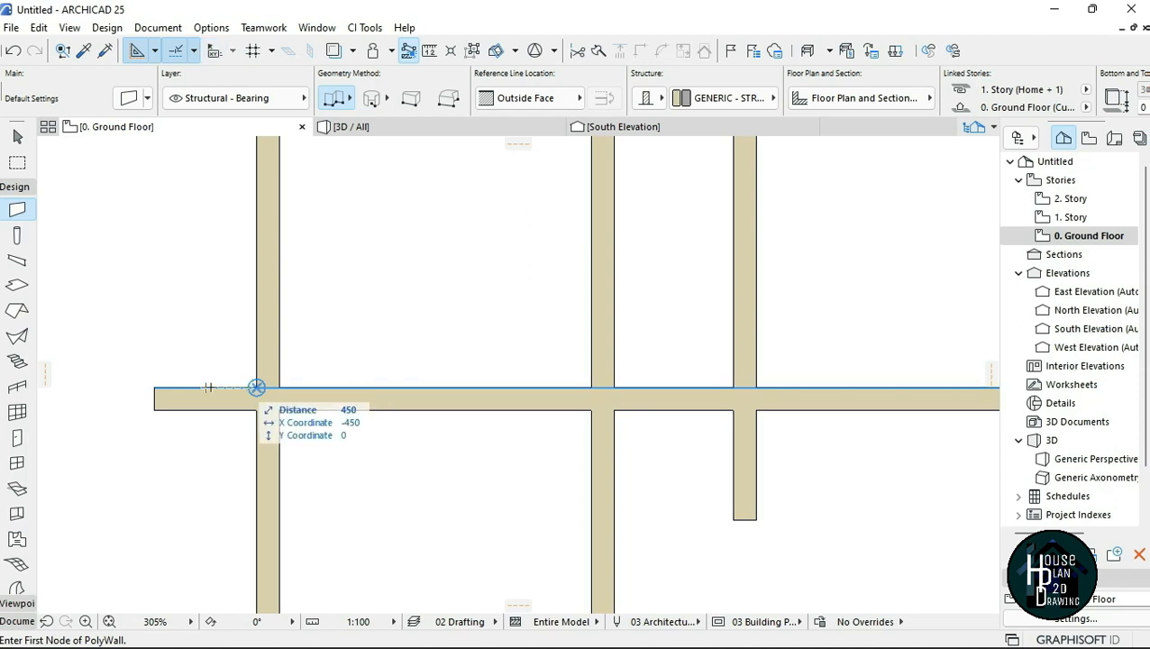
key("Return")
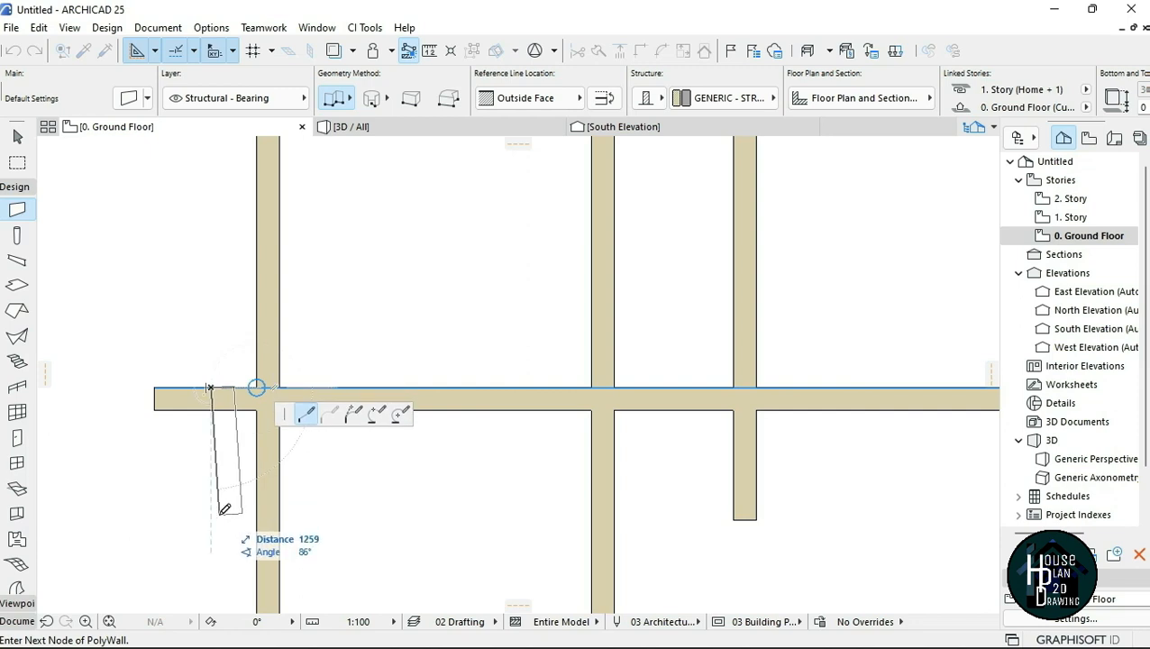
scroll(206, 413, "down", 2)
scroll(206, 413, "down", 1)
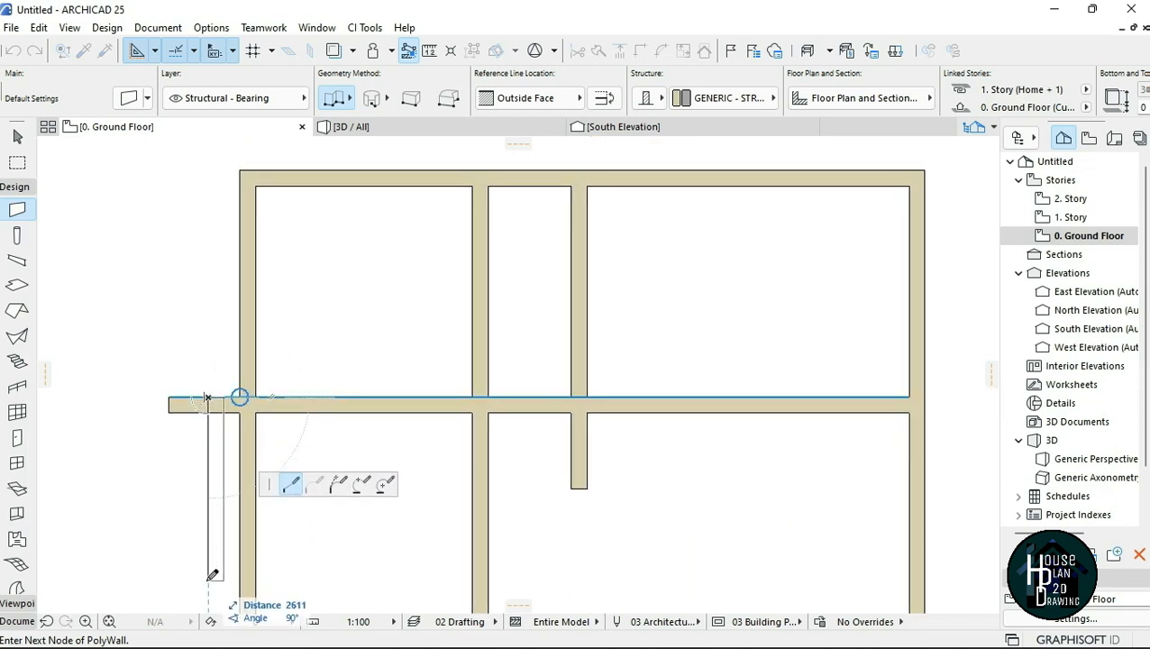
scroll(210, 446, "down", 2)
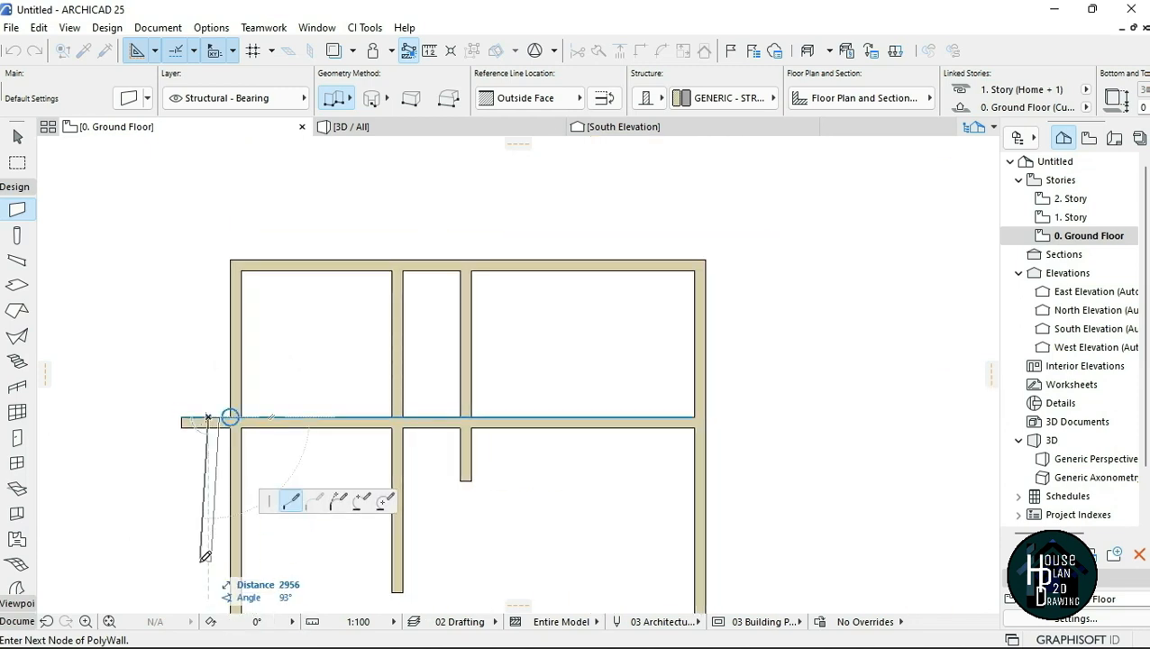
double_click(210, 590)
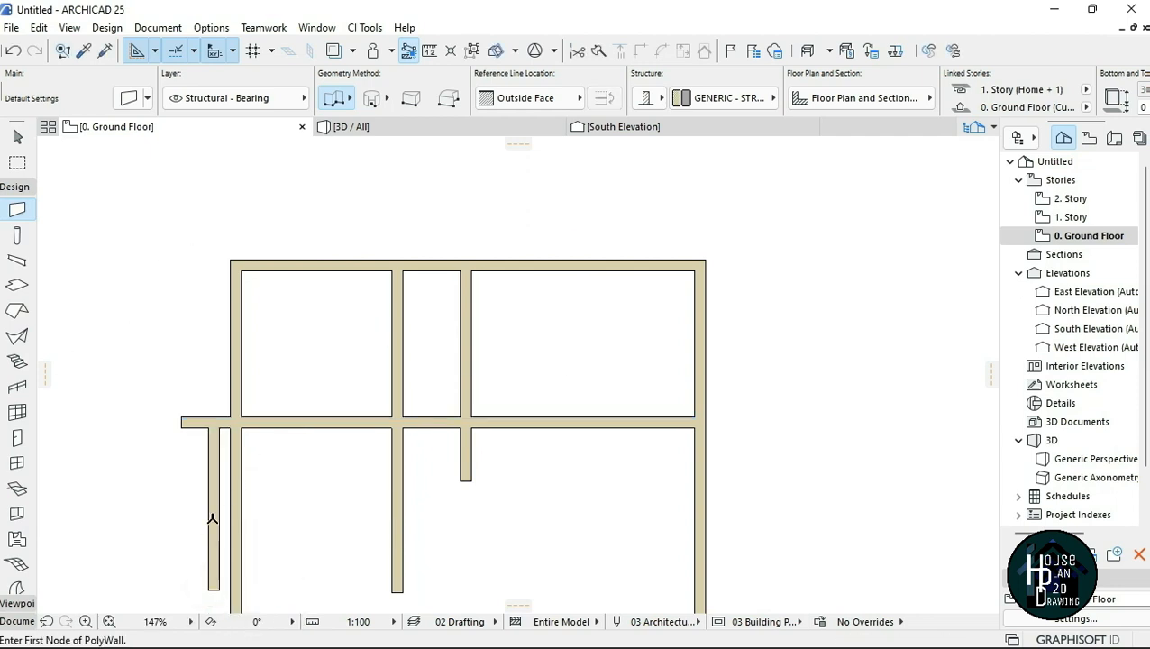
- Trim away the old west wall below the horizontal wall and the horizontal wall's stub beyond the new vertical wall
scroll(214, 513, "up", 2)
scroll(244, 516, "down", 3)
middle_click_drag(213, 516, 205, 410)
scroll(207, 411, "up", 3)
scroll(241, 451, "up", 1)
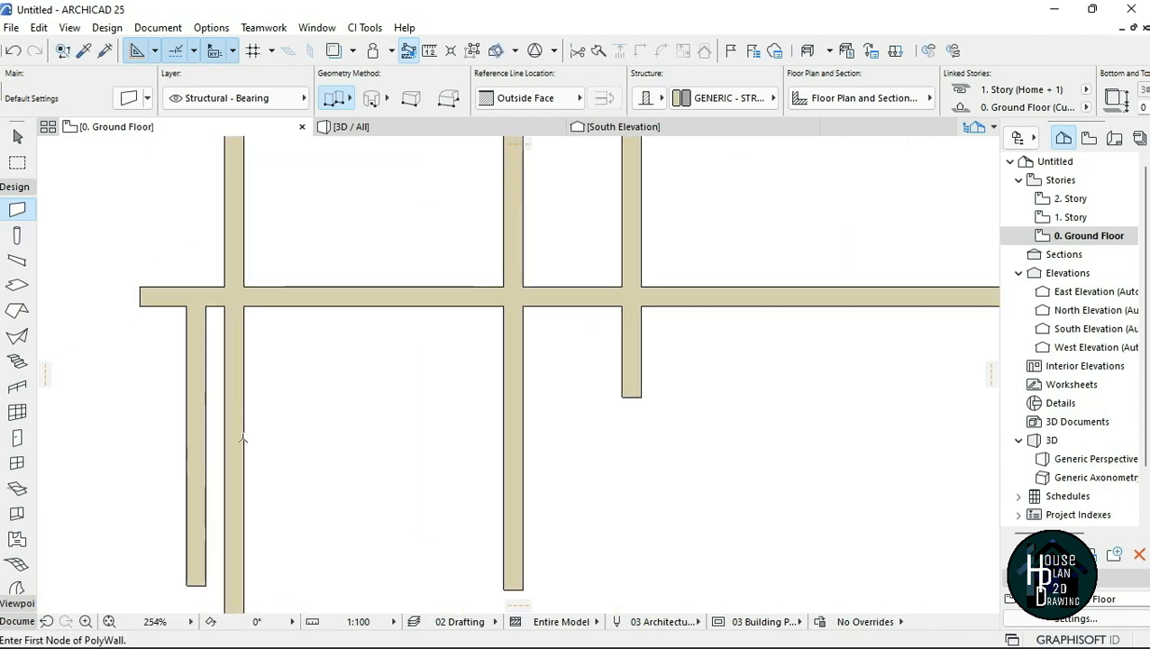
key("Escape")
left_click(238, 408)
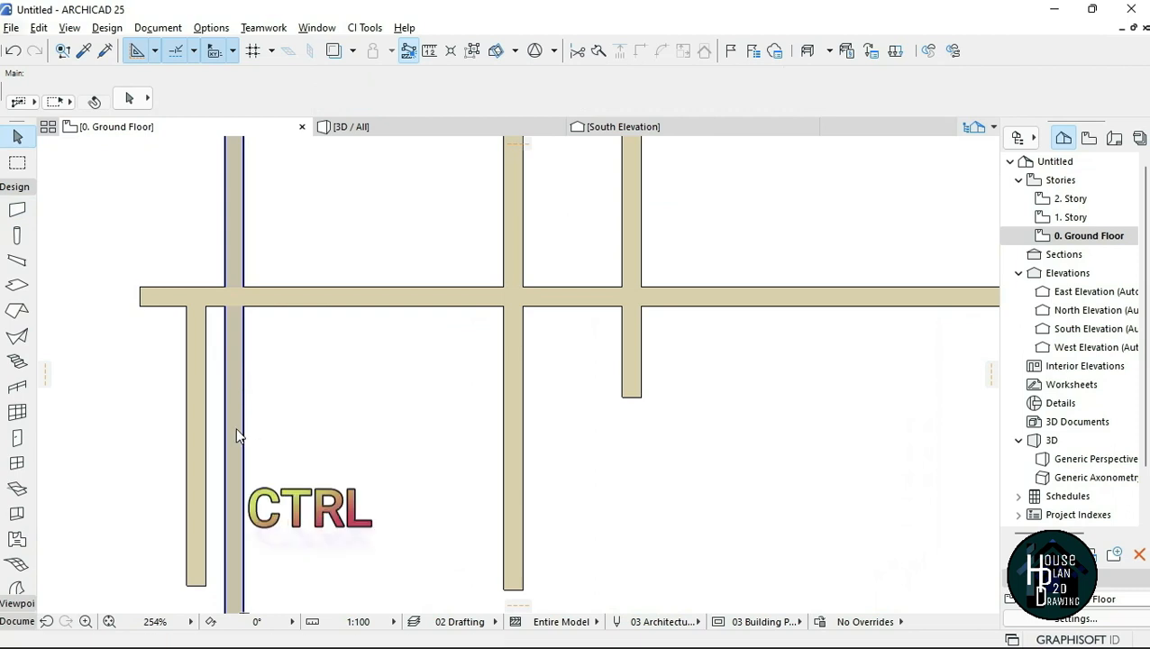
left_click(298, 445)
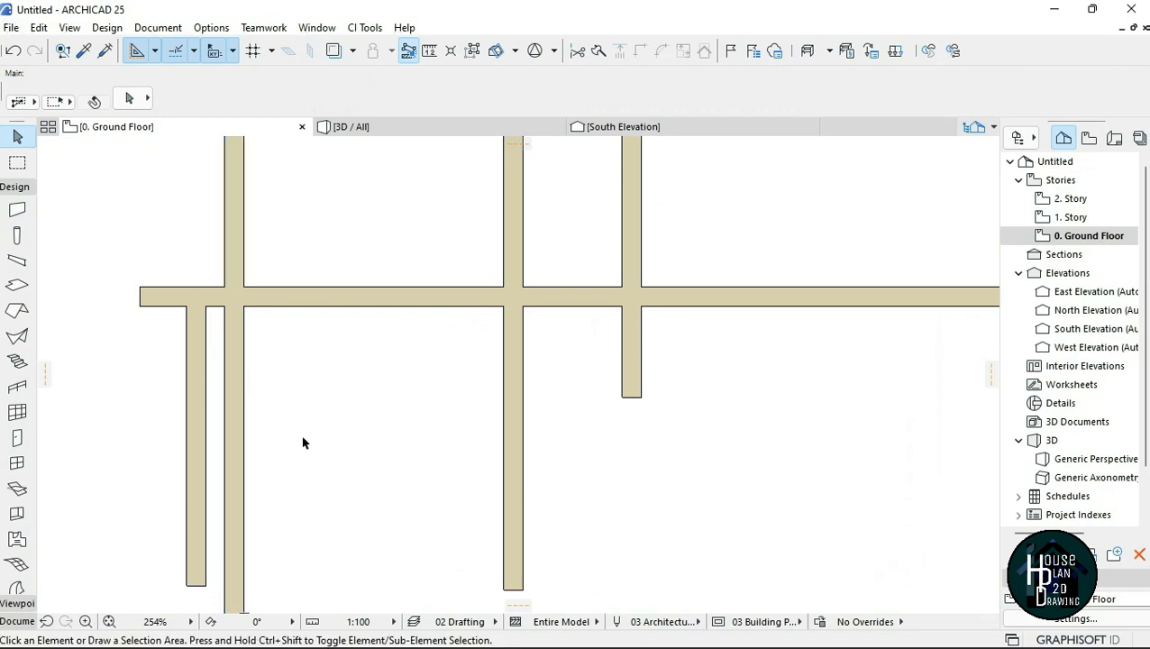
left_click(233, 422, "ctrl")
scroll(233, 398, "down", 2)
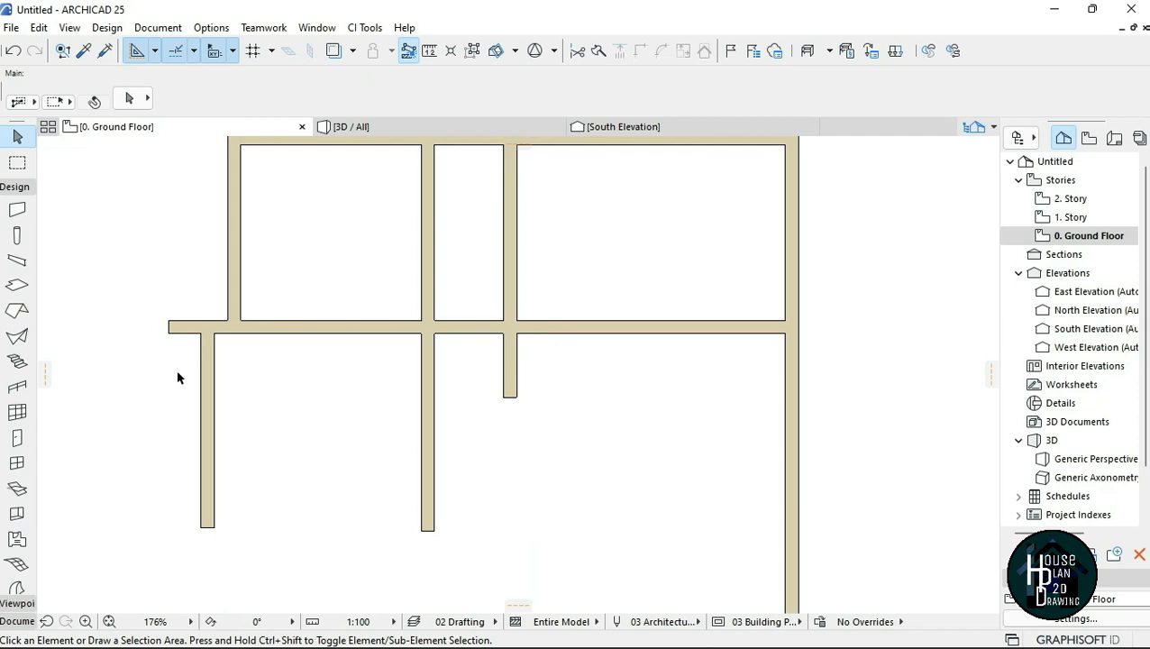
scroll(277, 370, "up", 2)
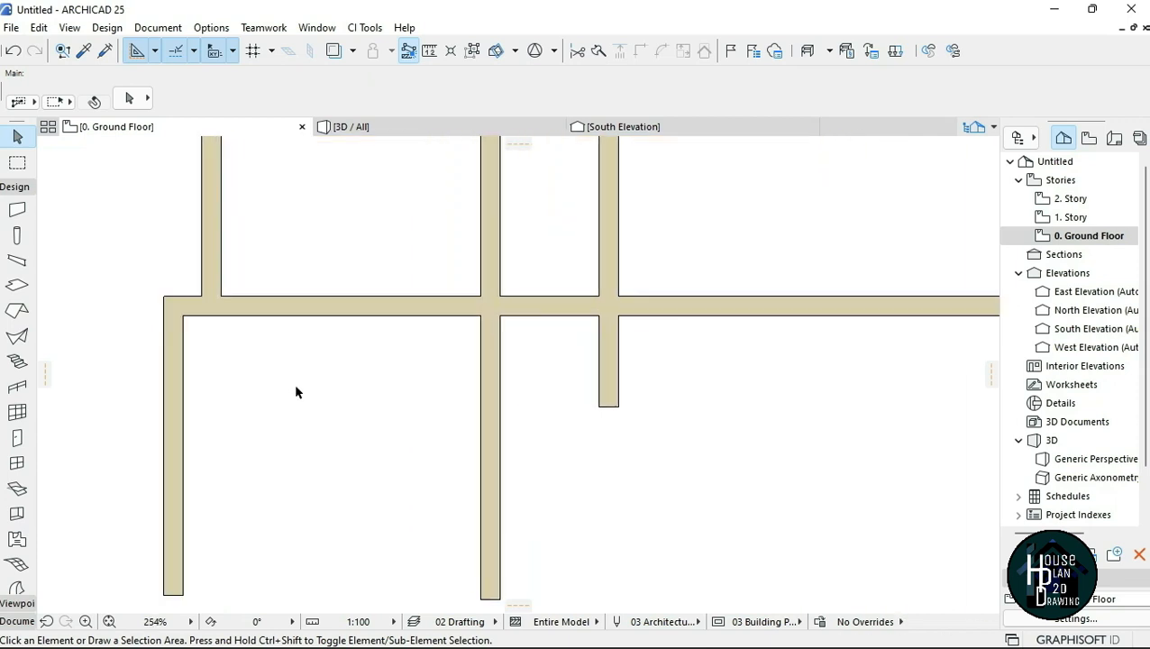
- Draw a horizontal wall from the offset west wall's inner face to the first partition, below the existing horizontal wall
left_click(300, 300, "alt")
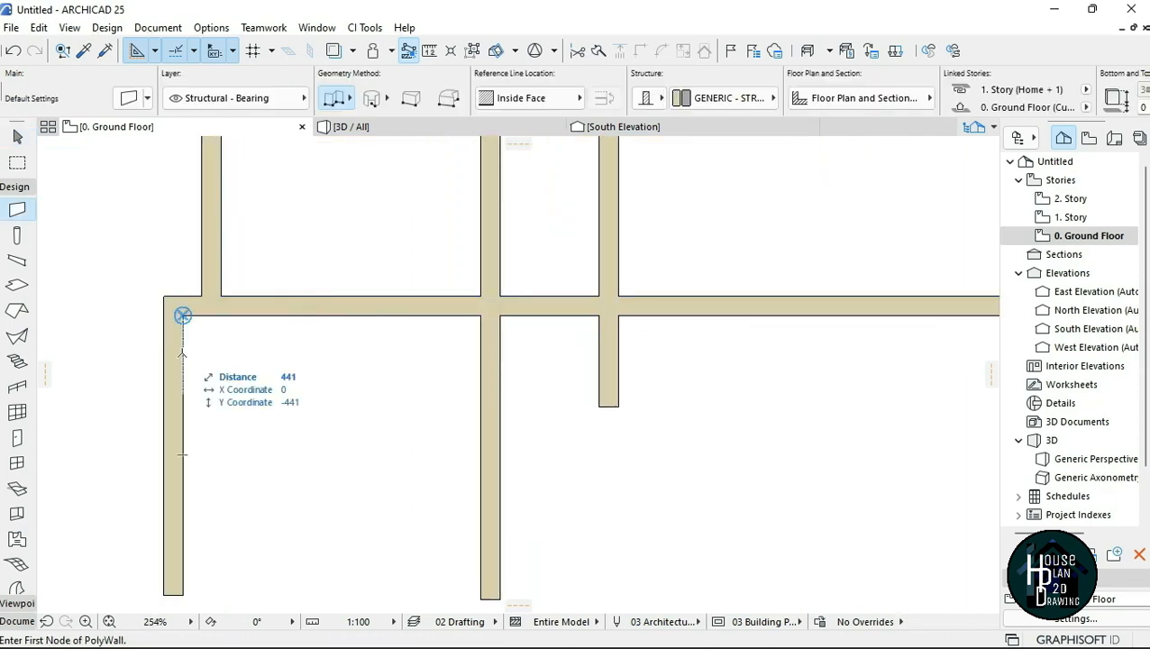
key("Return")
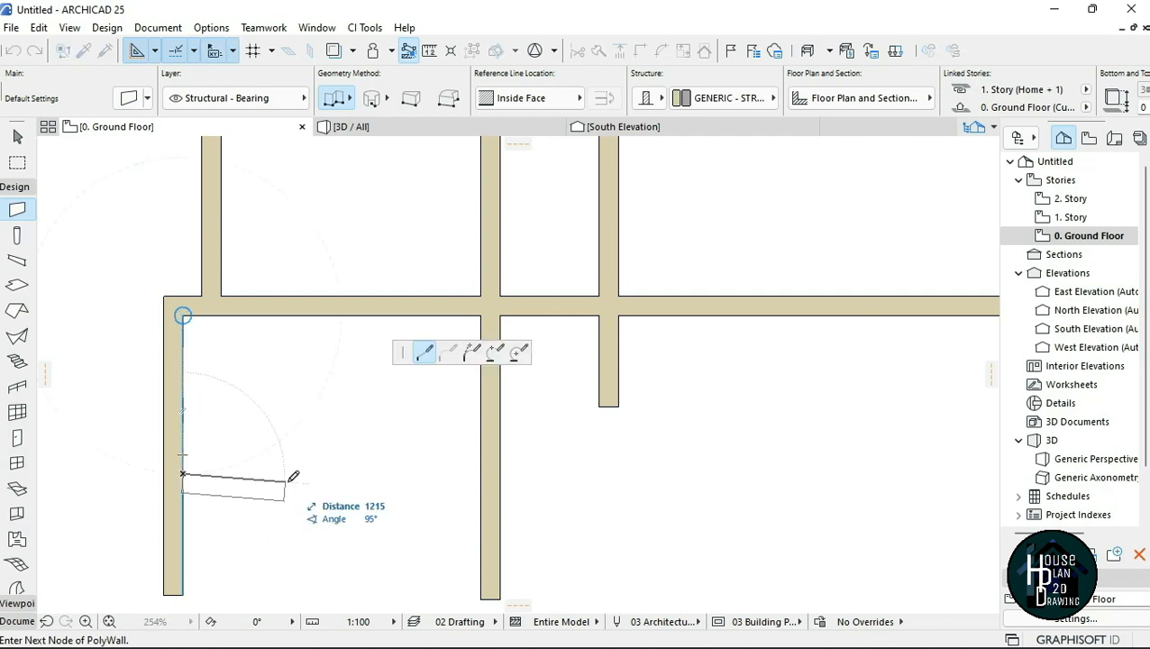
double_click(483, 473)
scroll(338, 460, "down", 1)
scroll(339, 460, "down", 1)
middle_click_drag(339, 459, 340, 295)
key("Escape")
- Stretch the south end of the offset west wall further down, beyond the end of the first partition
left_click(186, 407)
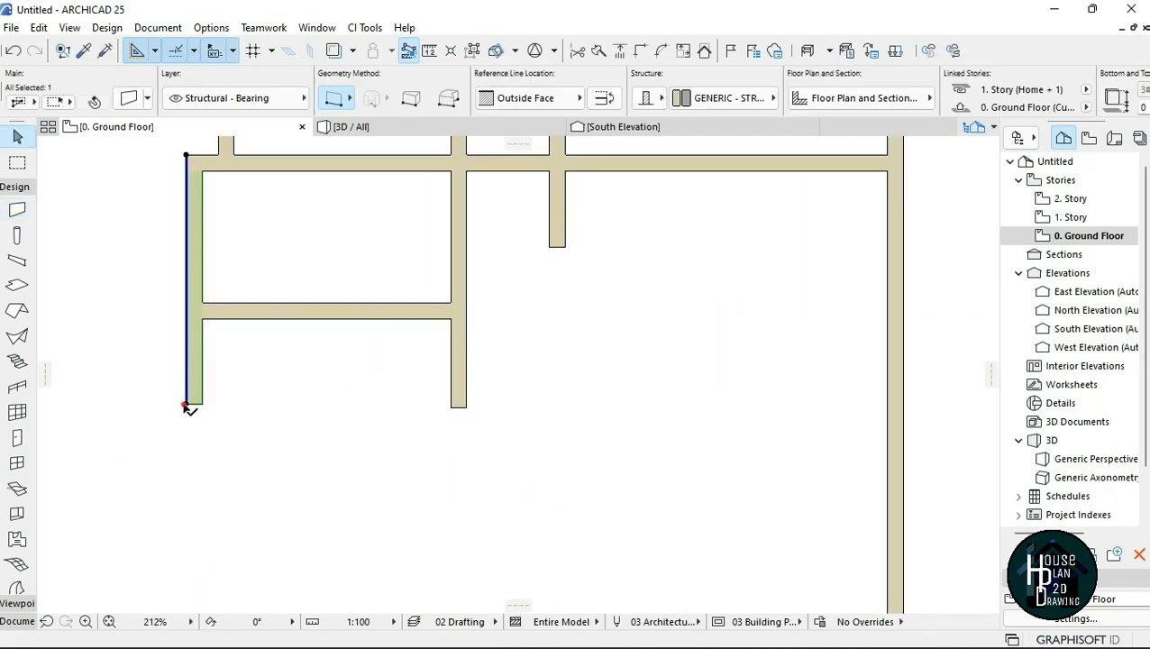
left_click(185, 407)
left_click(198, 543)
key("Escape")
scroll(315, 411, "up", 2)
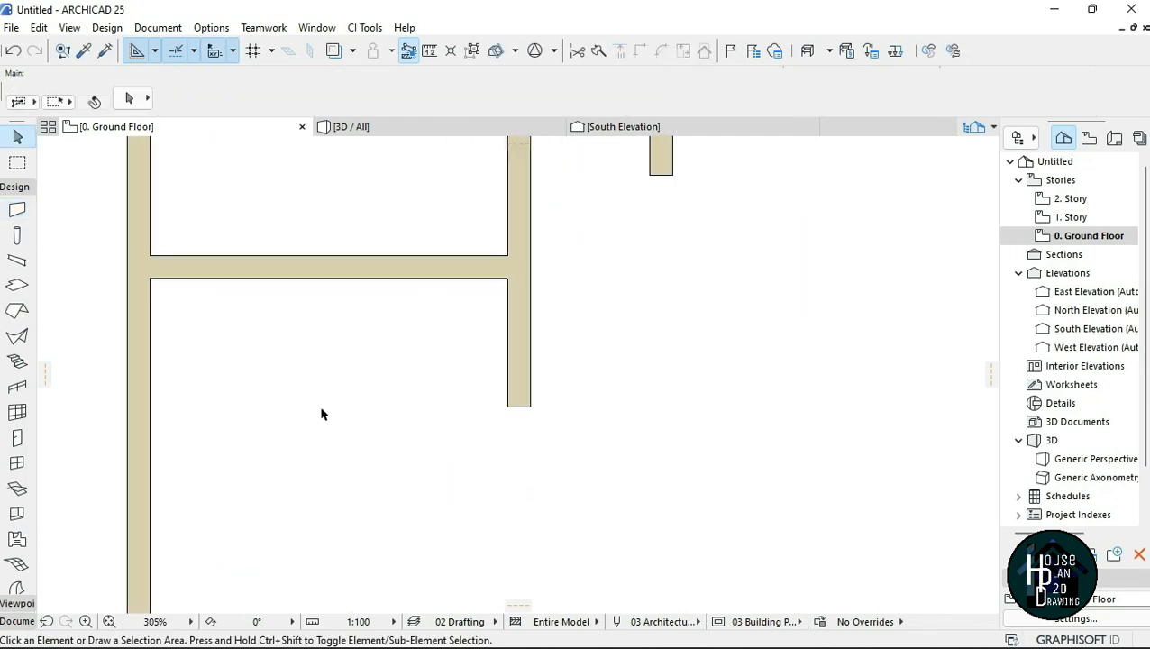
- Draw a horizontal wall eastward past the first partition, starting 1875 mm below the previous horizontal wall on the west wall's inner face
left_click(278, 259, "alt")
type("187")
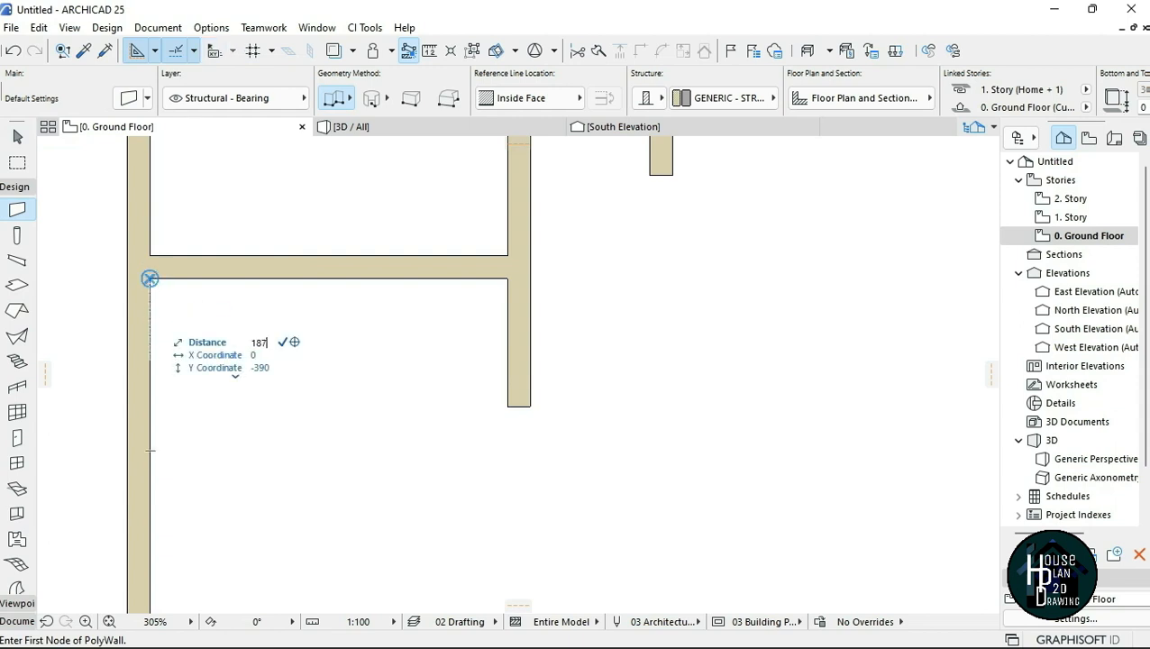
type("5")
key("Return")
scroll(293, 479, "down", 2)
double_click(523, 473)
key("Escape")
- Stretch the first partition down to the lowest horizontal wall and trim off that wall's overhang east of the partition
left_click(440, 427)
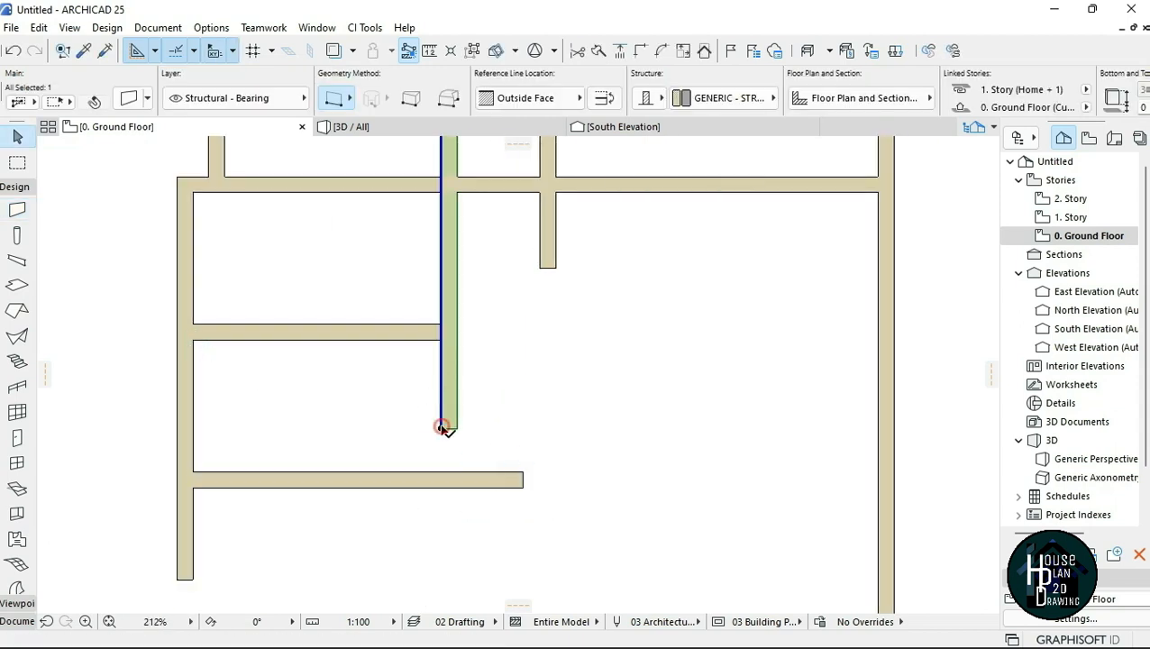
key("Escape")
scroll(446, 422, "up", 2)
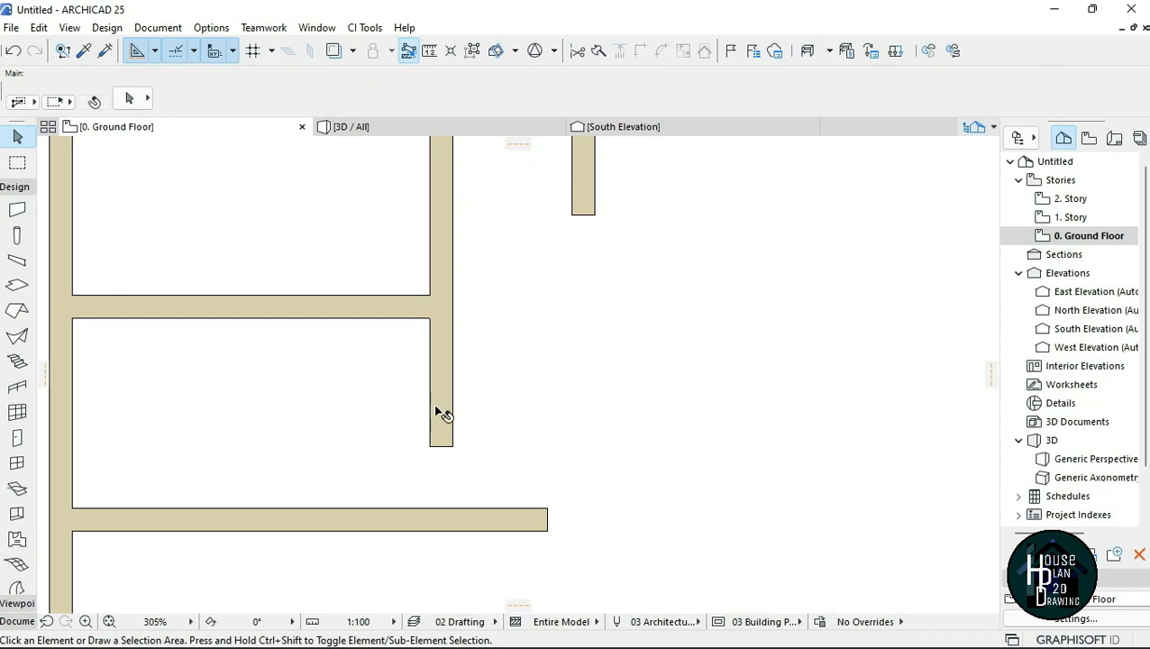
scroll(437, 408, "down", 2)
scroll(437, 441, "up", 3)
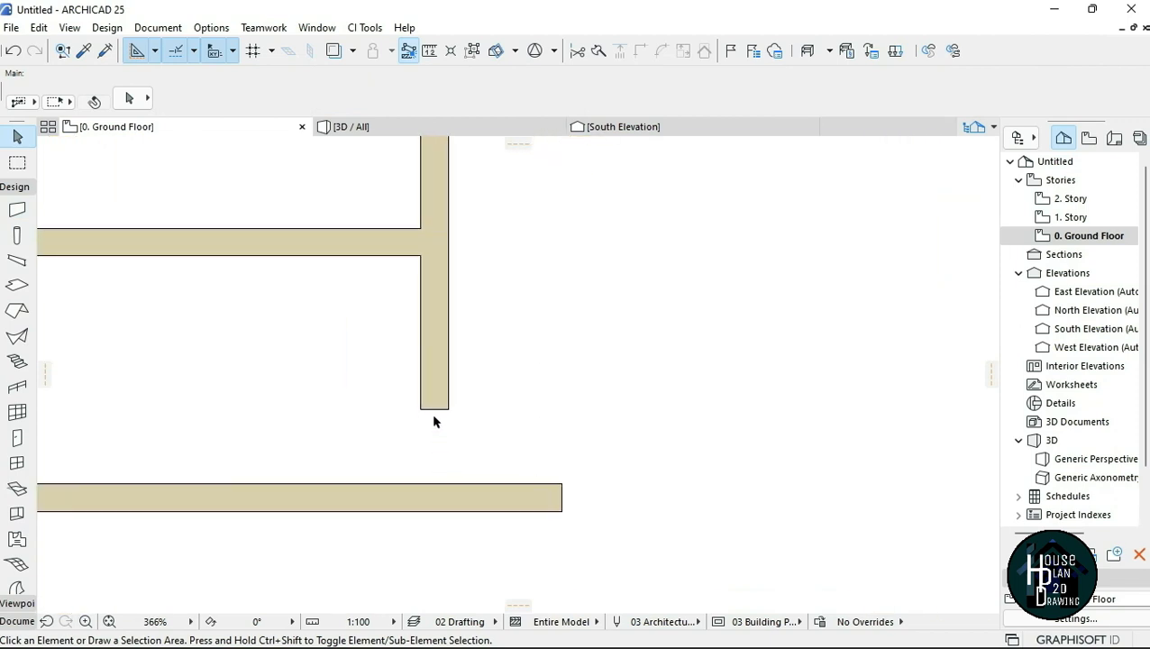
left_click(437, 371)
scroll(427, 416, "up", 2)
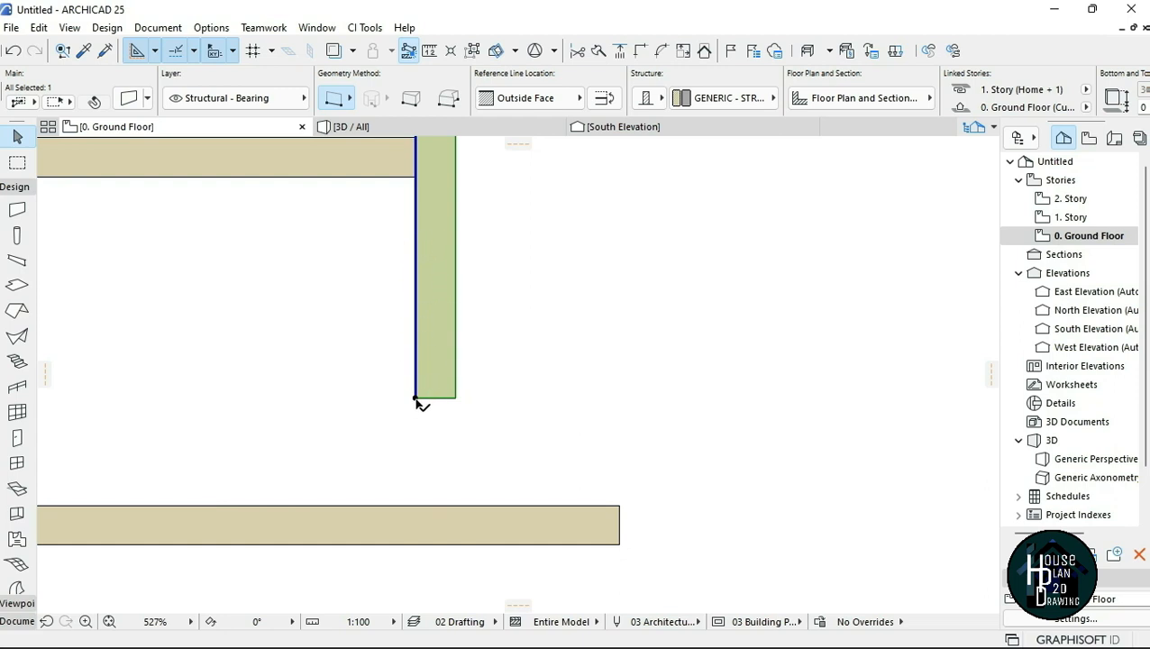
left_click(416, 399)
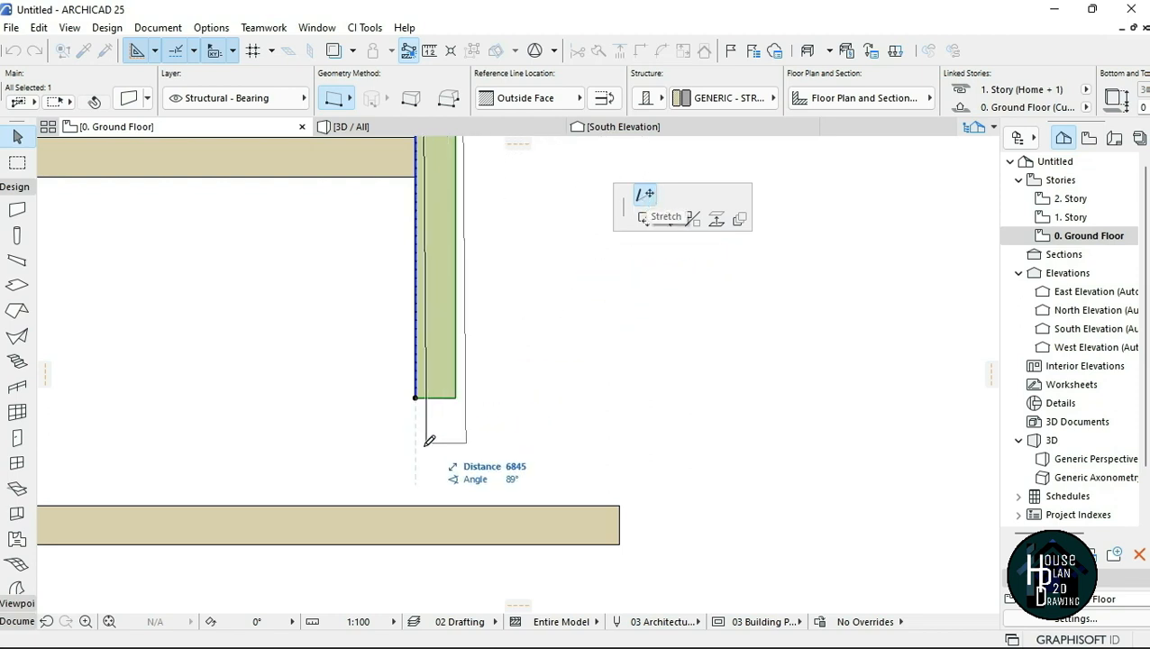
left_click(418, 502)
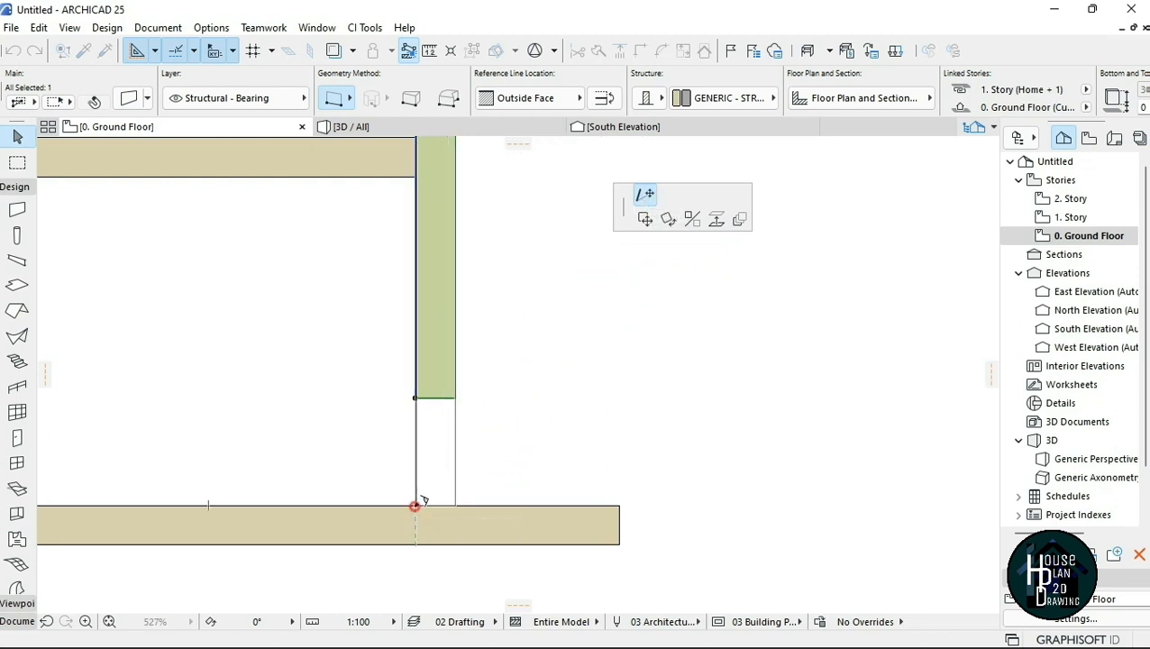
key("Escape")
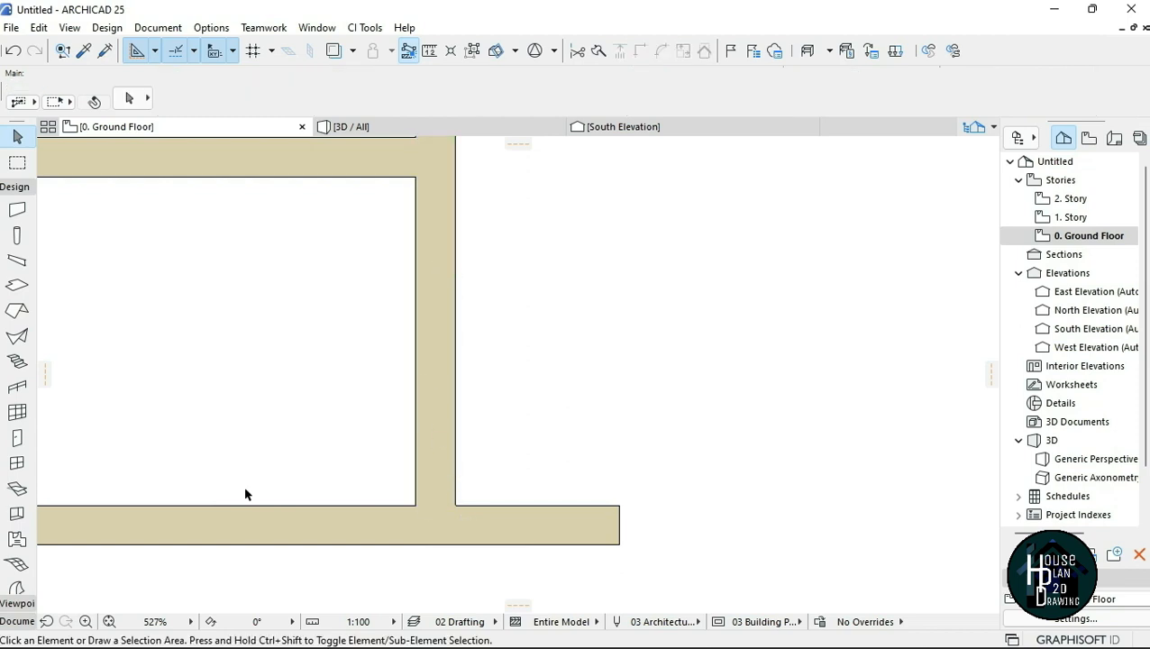
scroll(493, 398, "down", 5)
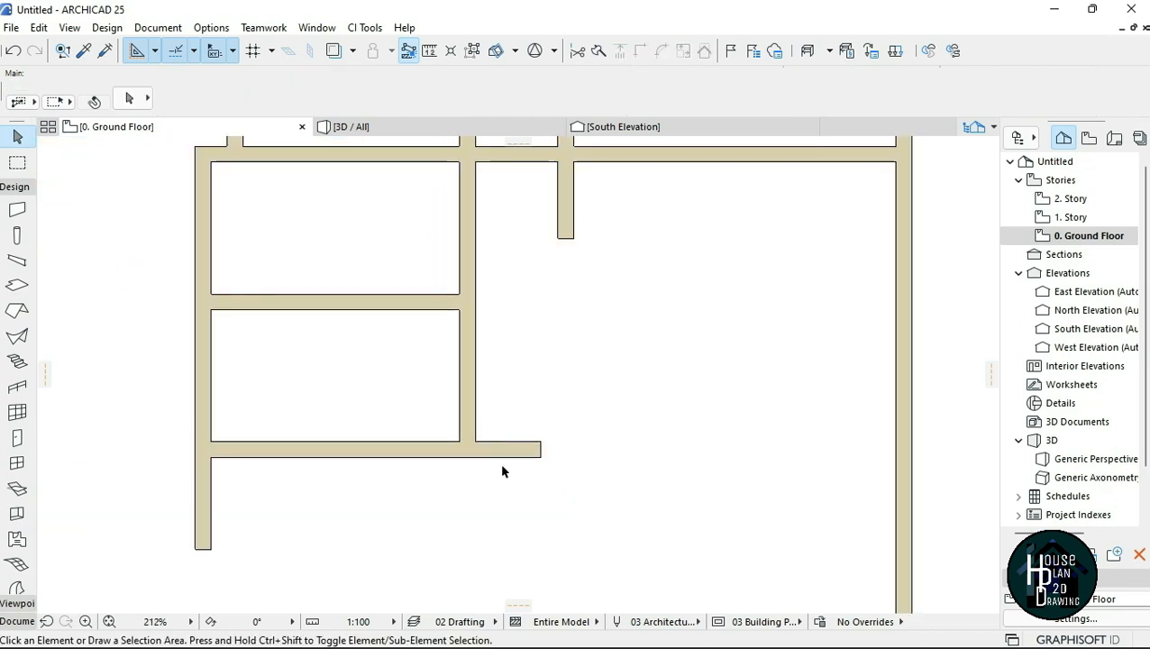
scroll(465, 459, "down", 4)
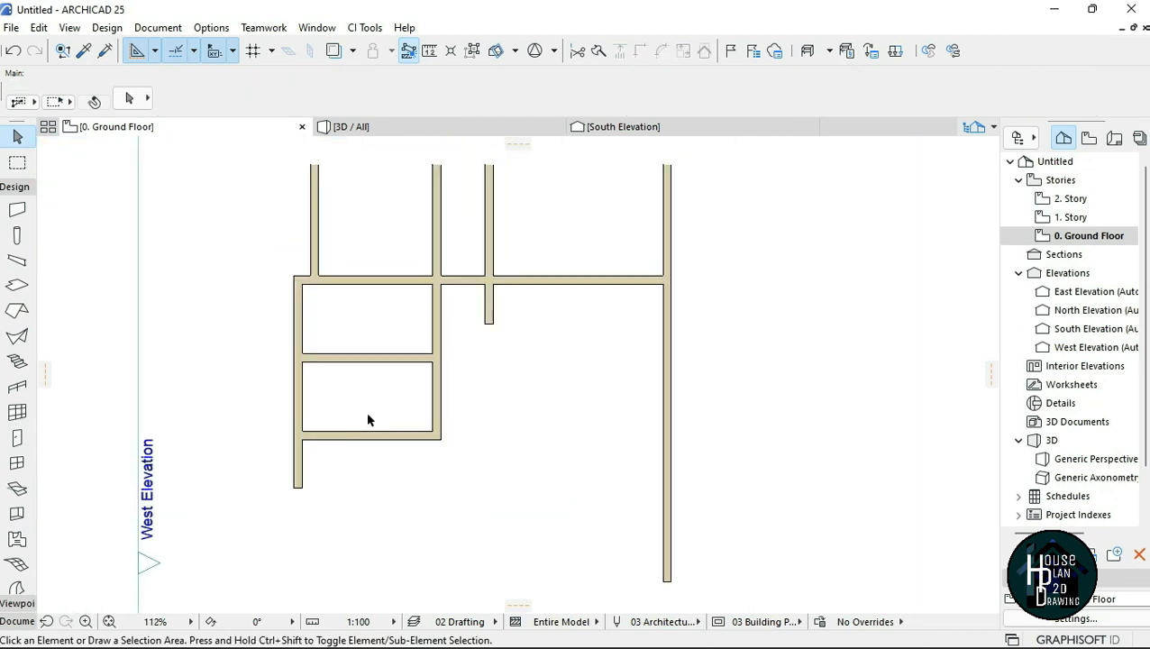
- Stretch the south end of the upper west wall straight down through both offset rooms, well past the lowest horizontal wall
scroll(314, 504, "up", 5)
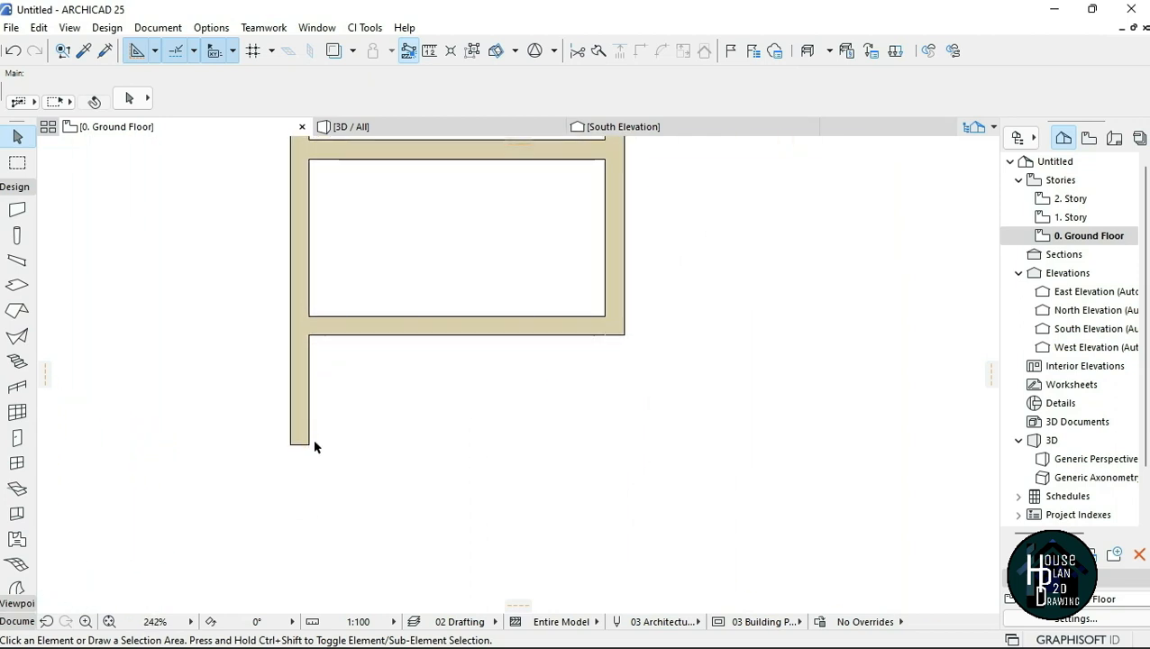
scroll(317, 424, "down", 3)
scroll(321, 203, "up", 2)
scroll(321, 206, "down", 3)
scroll(365, 472, "up", 3)
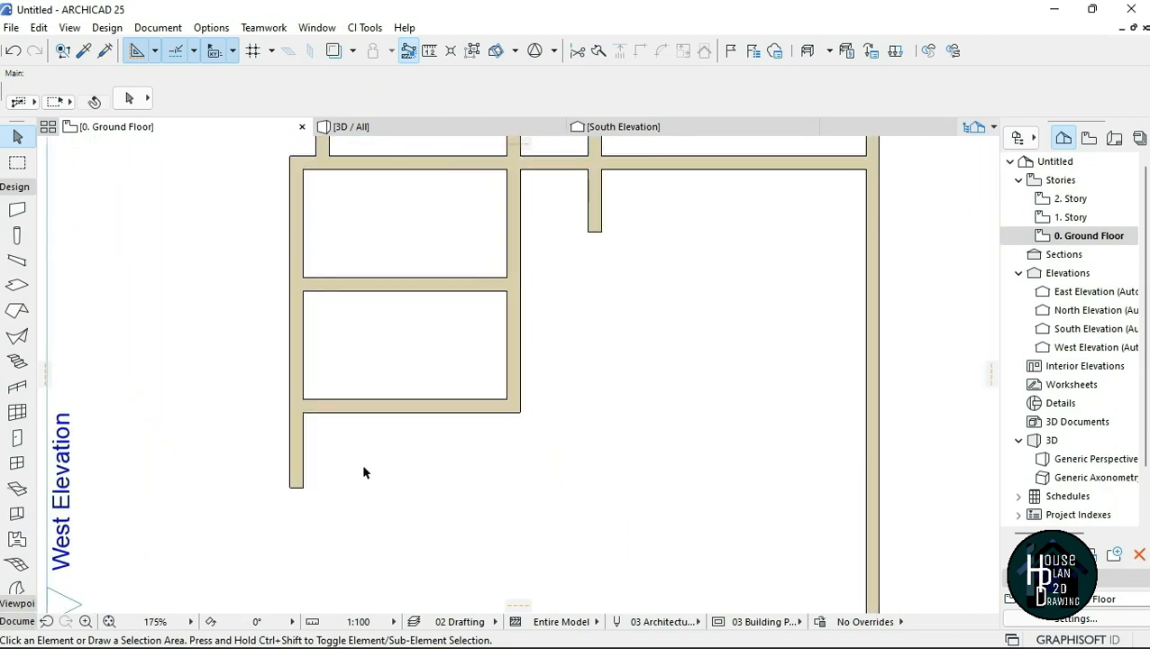
scroll(333, 406, "down", 2)
scroll(311, 257, "up", 1)
left_click(326, 194)
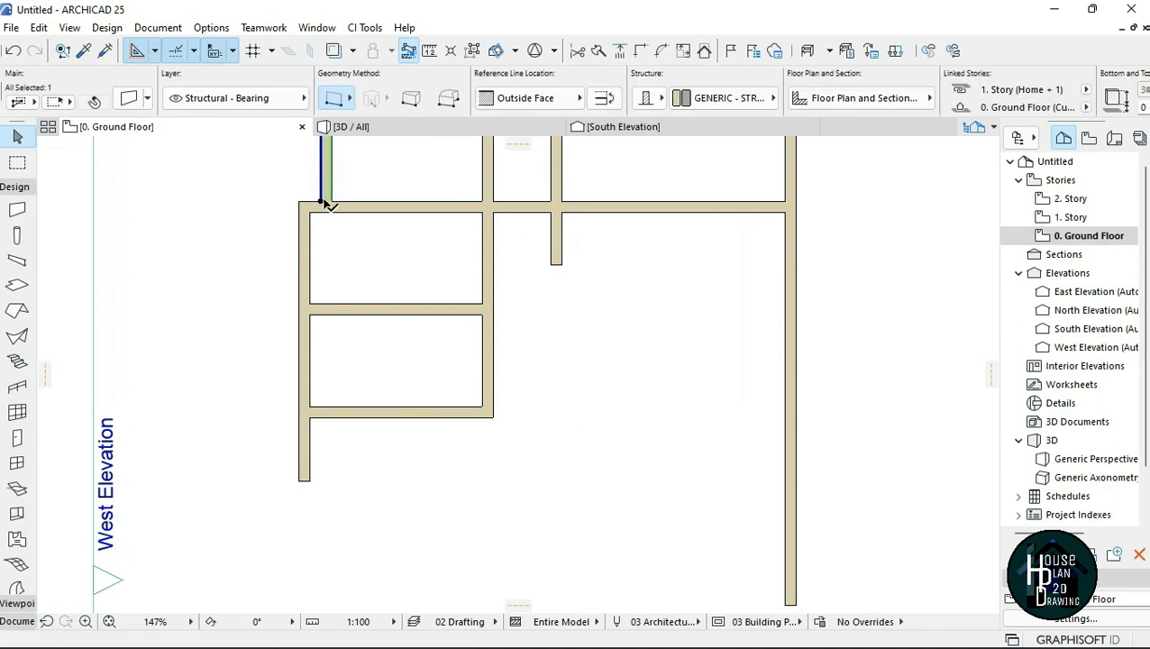
key("Escape")
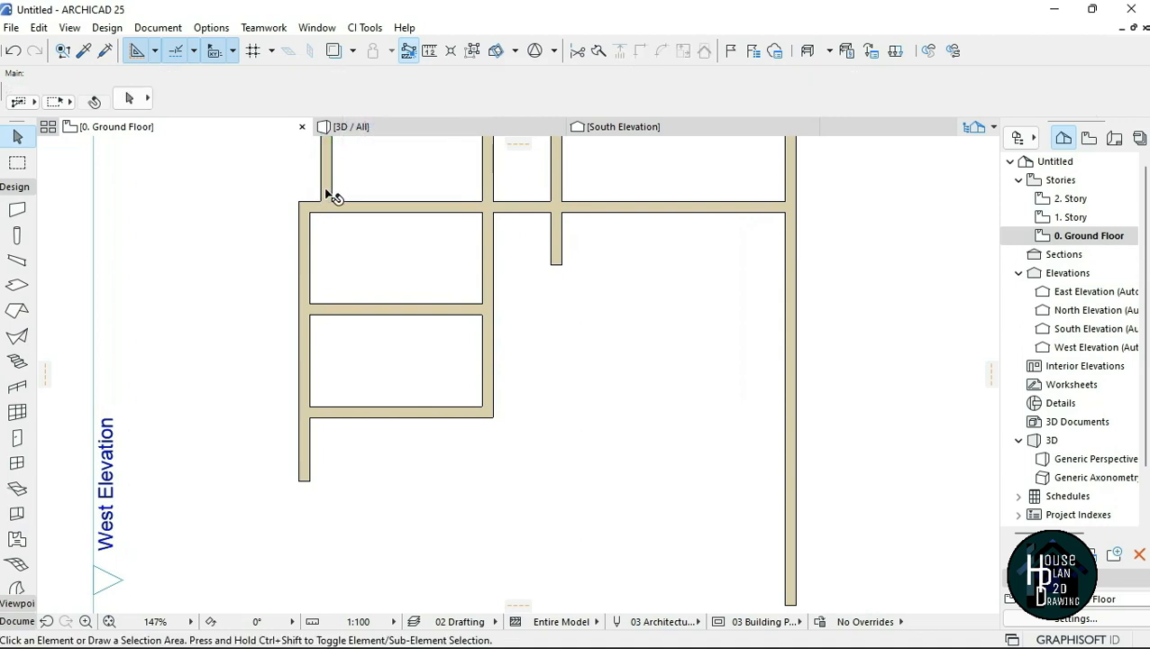
left_click(326, 180)
left_click(320, 200)
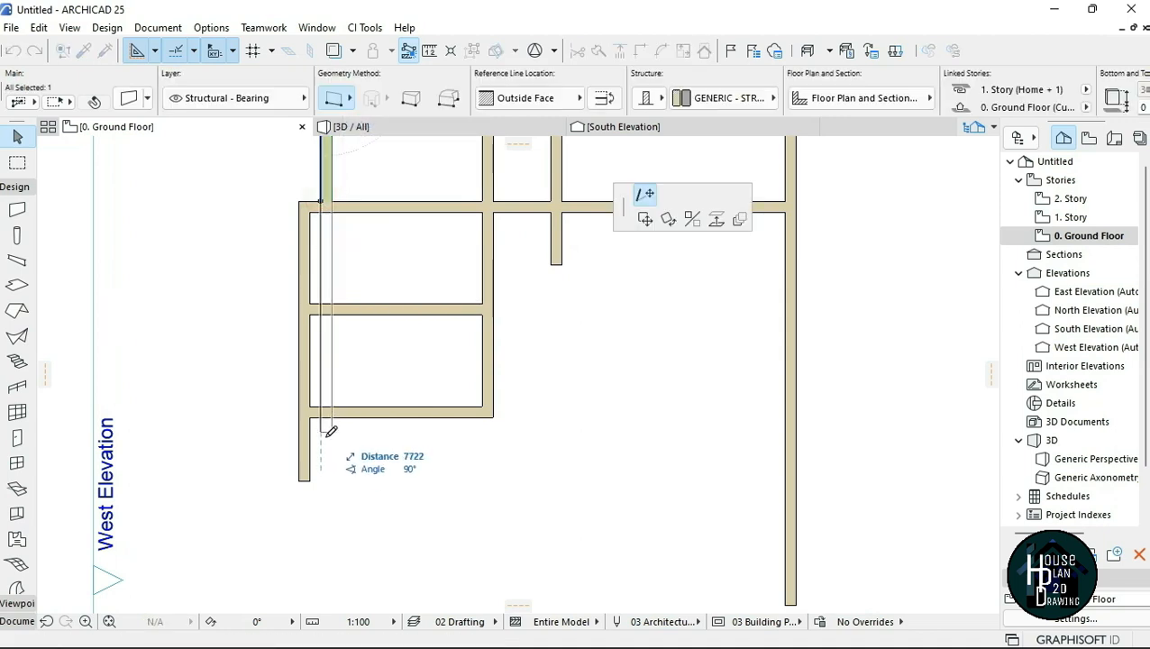
scroll(323, 463, "down", 3)
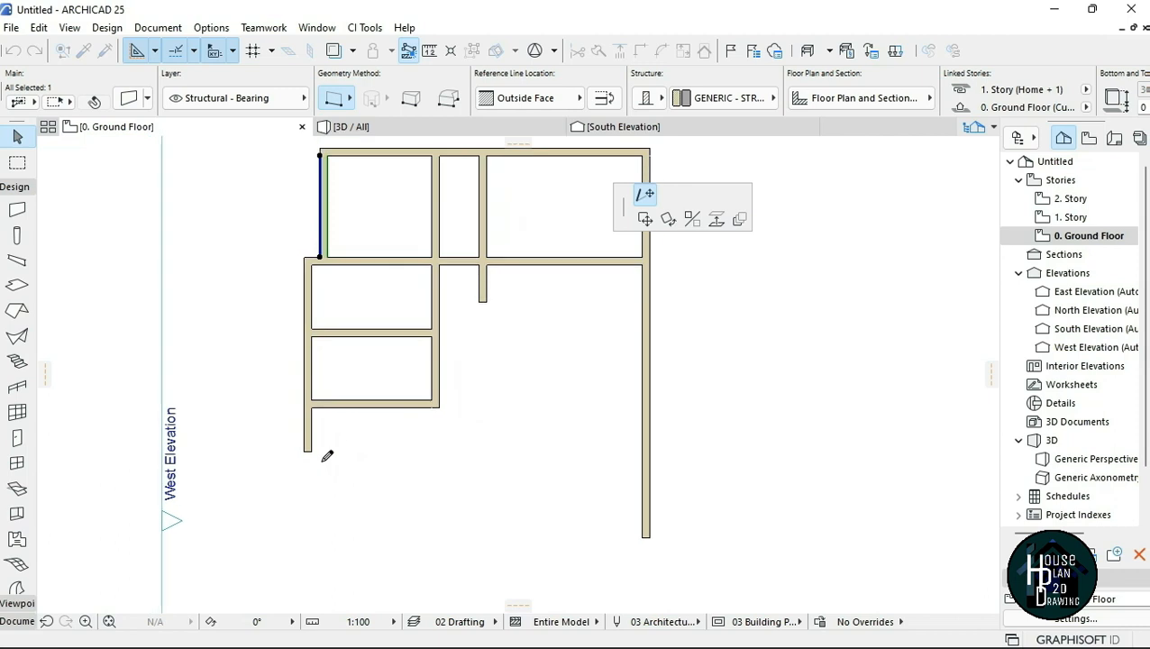
left_click(323, 592)
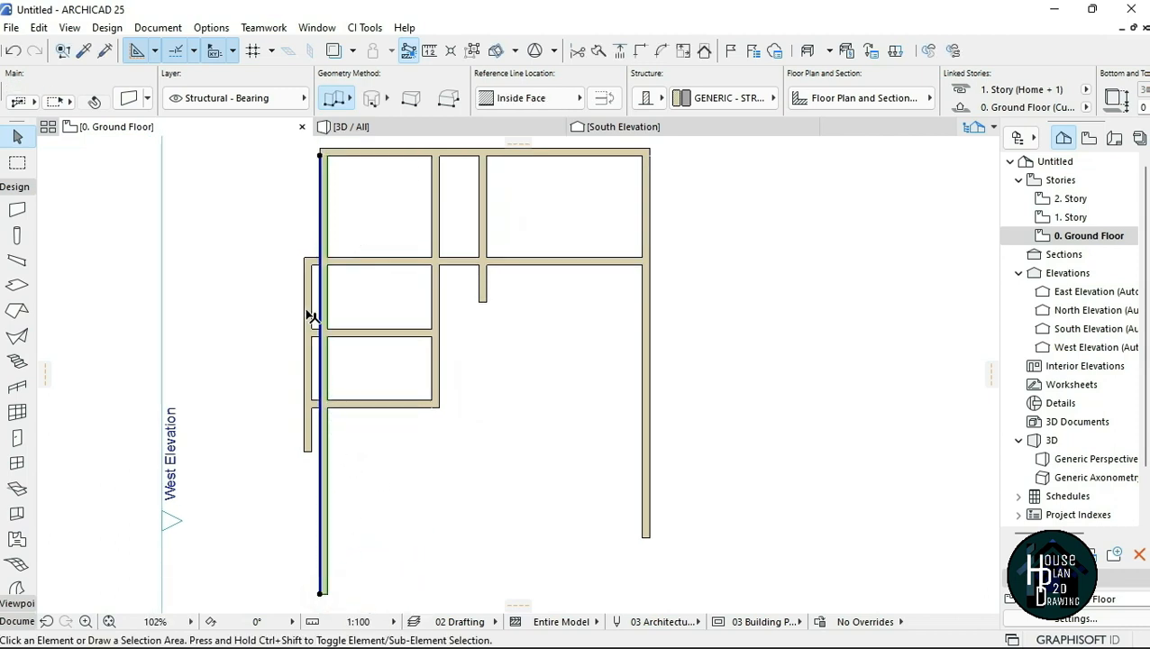
- Trim off the stretched wall's segments inside the two offset rooms and the offset west wall's overhang below them
scroll(315, 311, "up", 3)
key("Escape")
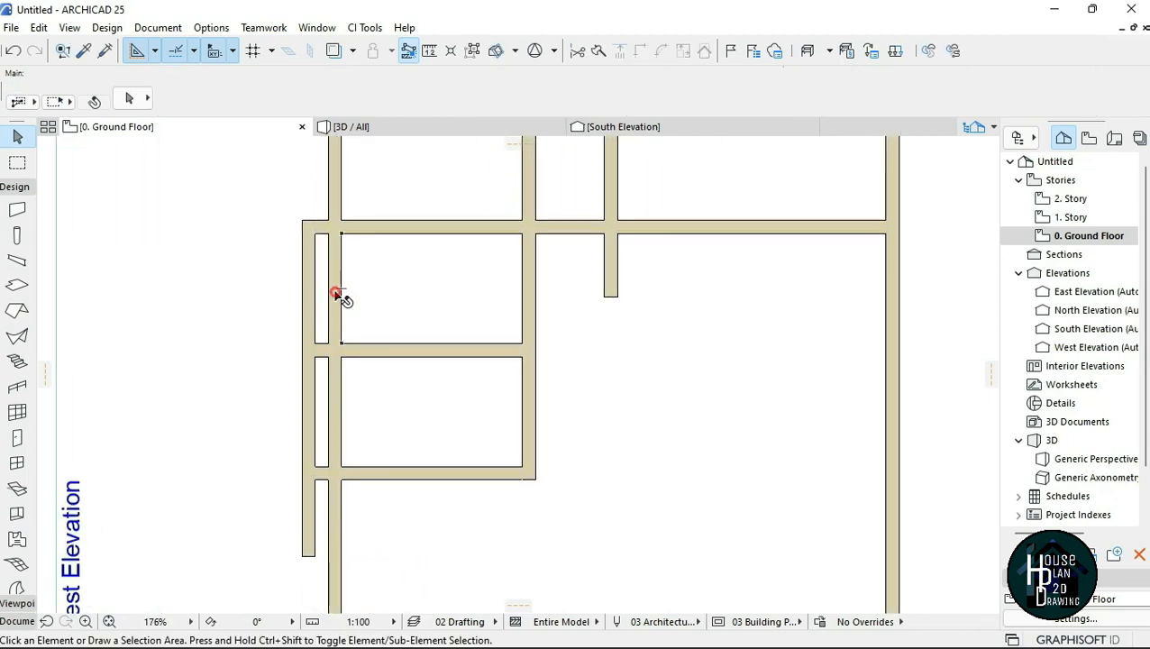
scroll(306, 464, "down", 3)
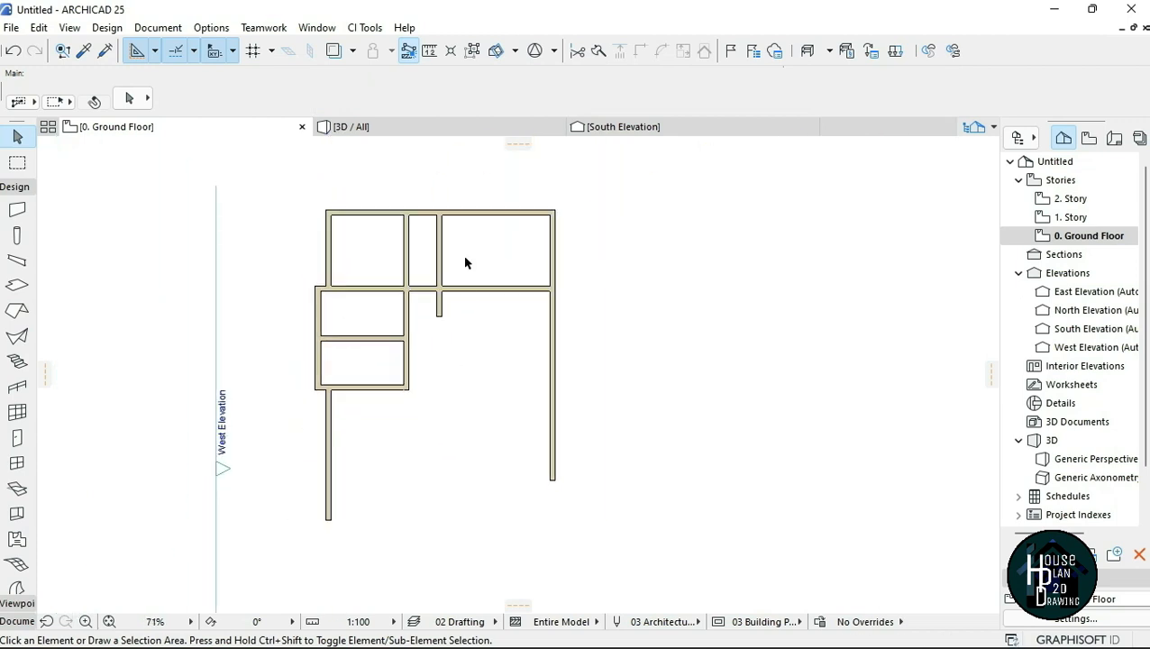
- Stretch the south end of the second partition down to just past the level of the lowest horizontal wall
scroll(465, 262, "up", 3)
left_click(411, 341)
left_click(412, 342)
left_click(413, 501)
key("Escape")
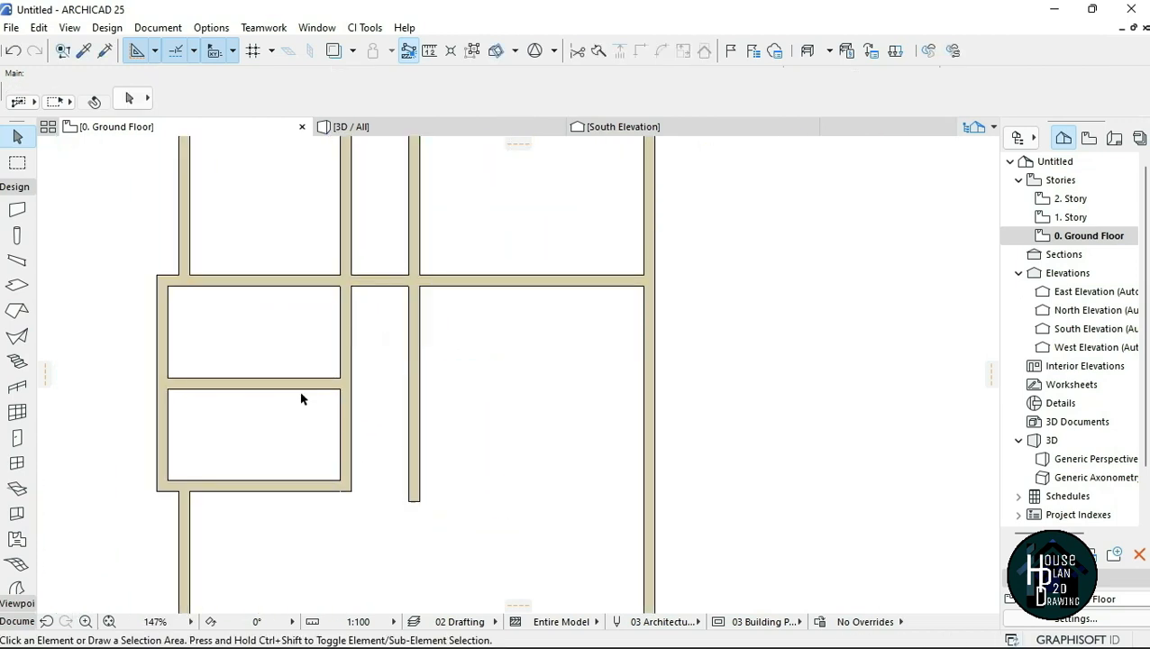
- Stretch the horizontal wall between the two offset west rooms eastward across both partitions to the east wall's inner face
left_click(310, 389)
left_click(341, 377)
left_click(644, 377)
key("Escape")
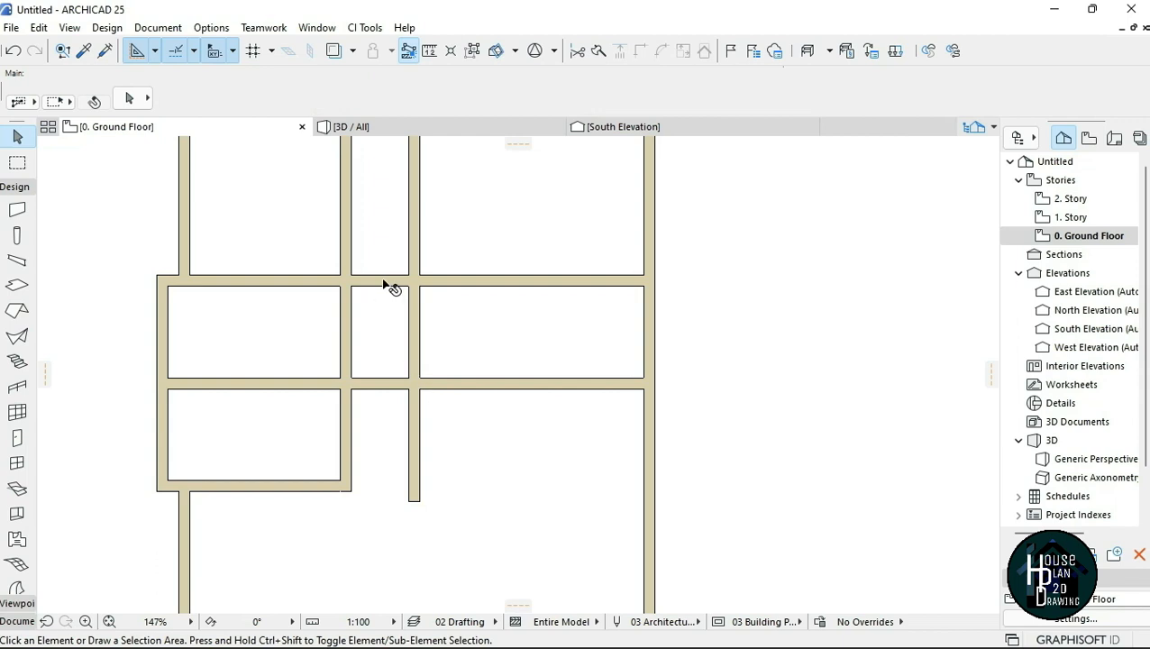
- Draw a horizontal wall between the first and second partitions, 2375 mm below the north wall's inner face, using the Inside Face reference line
scroll(390, 275, "down", 2)
scroll(393, 375, "up", 2)
scroll(409, 268, "down", 1)
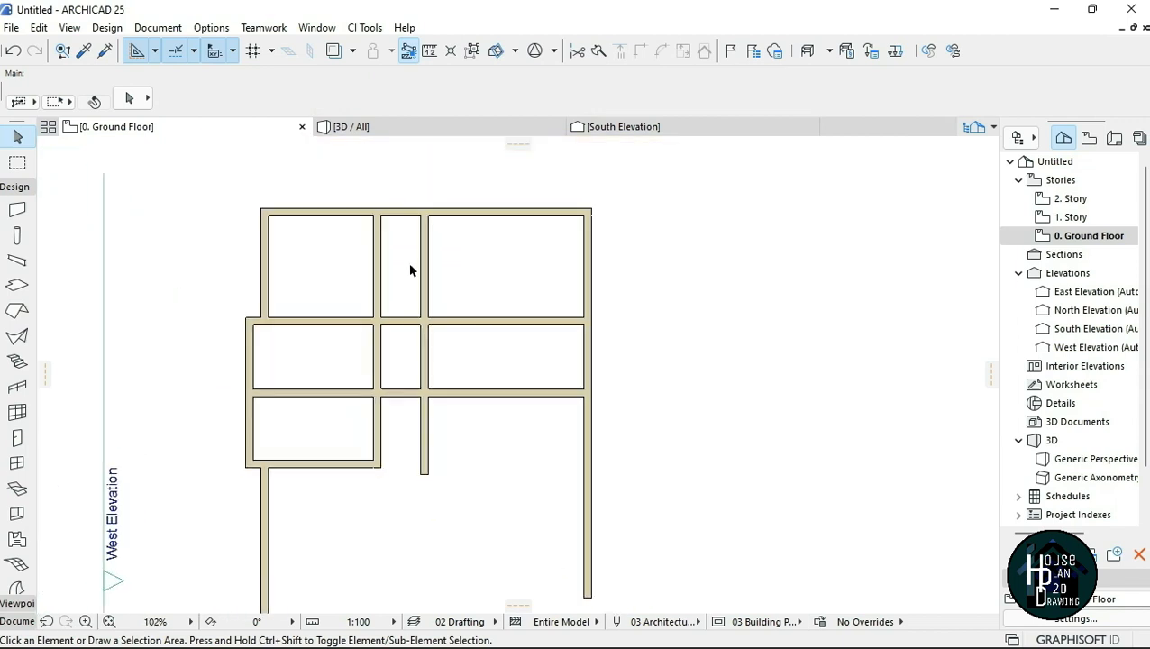
scroll(410, 271, "up", 1)
scroll(408, 219, "up", 5)
left_click(431, 175, "alt")
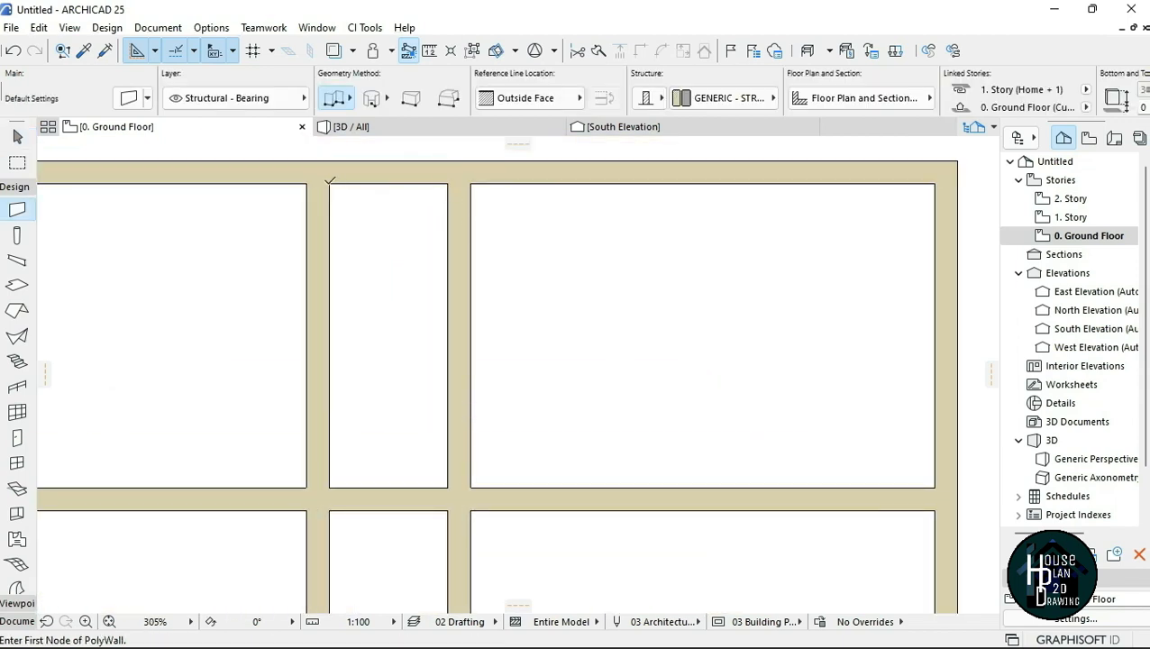
left_click(329, 184)
type("2375")
key("Return")
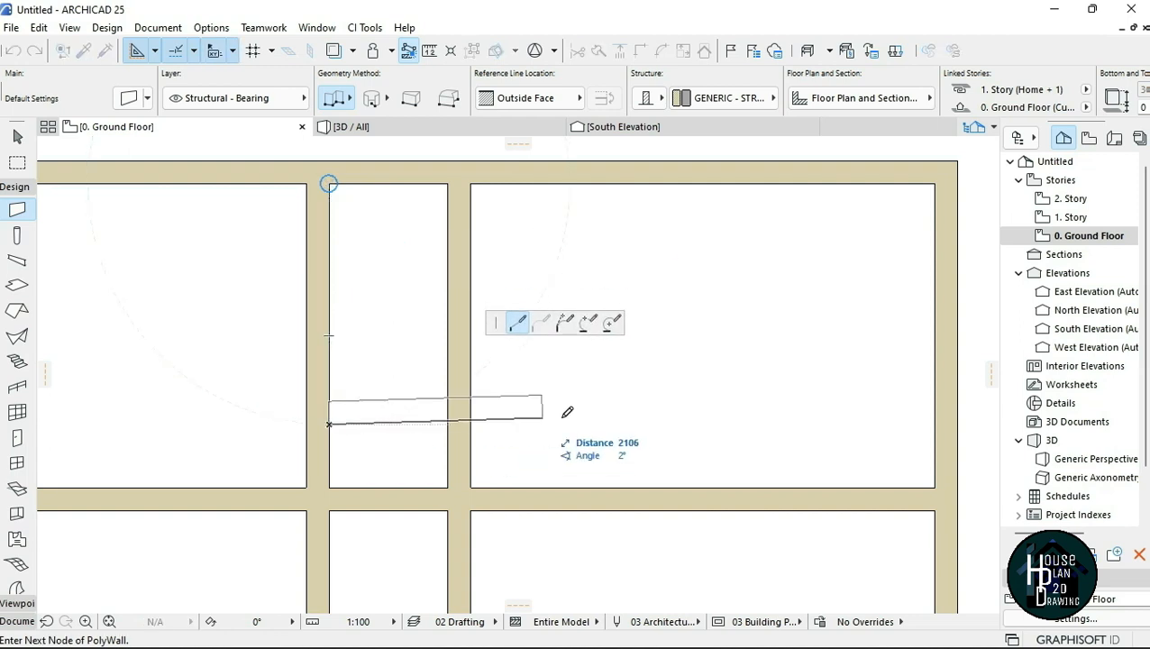
left_click(543, 99)
left_click(653, 145)
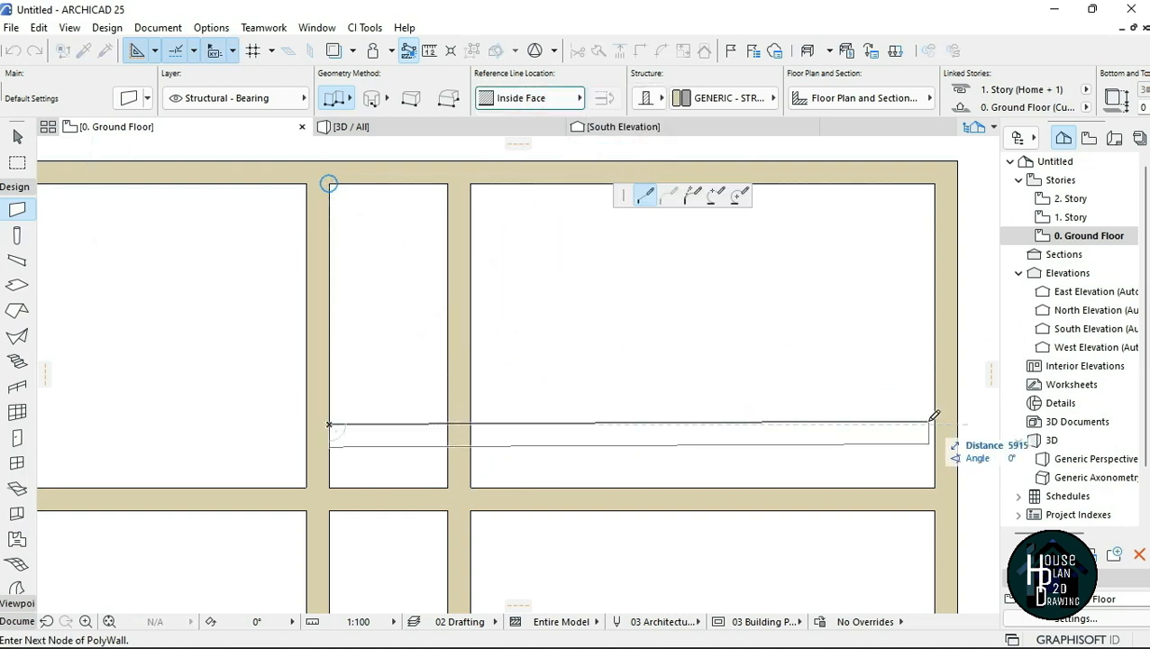
double_click(449, 424)
key("Escape")
- Trim off the lower horizontal wall segments crossing the corridor, the upper one crossing the east room, and the second partition's overhang
scroll(432, 414, "down", 4)
middle_click_drag(419, 449, 410, 387)
scroll(410, 423, "down", 2)
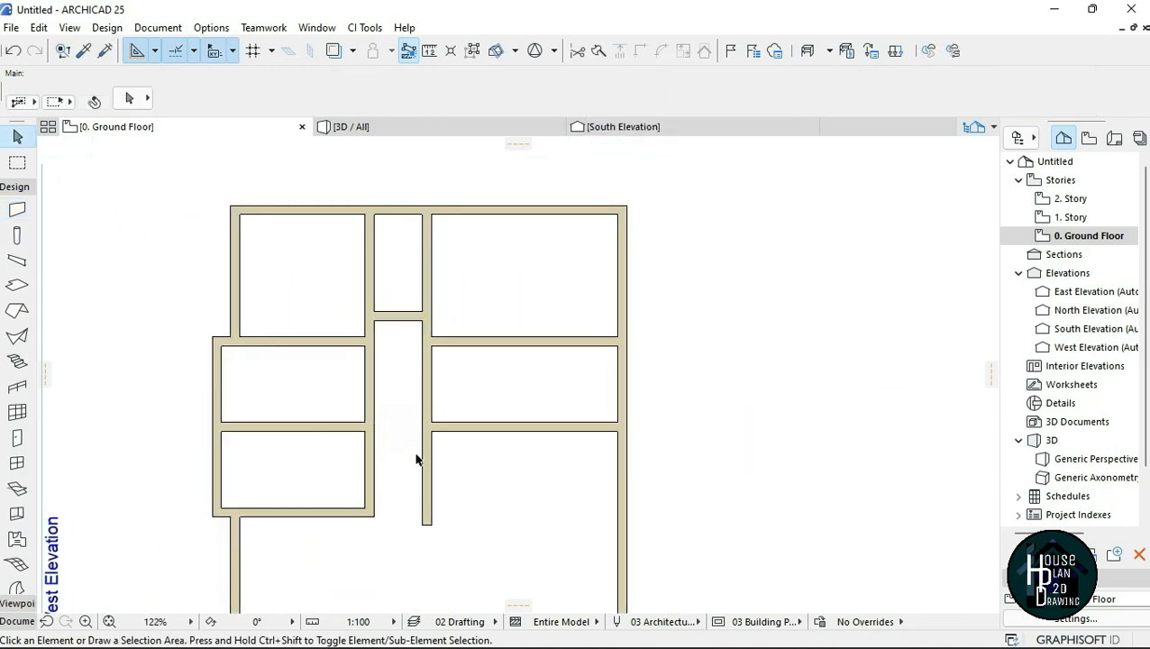
scroll(531, 378, "up", 2)
scroll(469, 389, "down", 1)
scroll(285, 261, "up", 3)
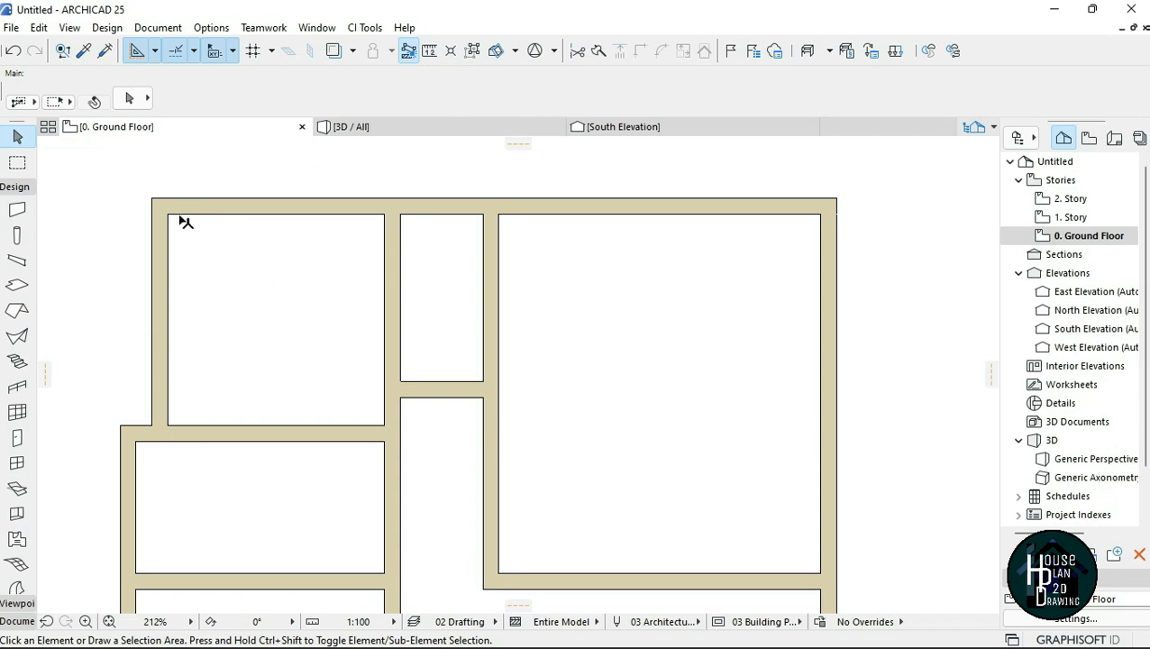
scroll(275, 350, "down", 3)
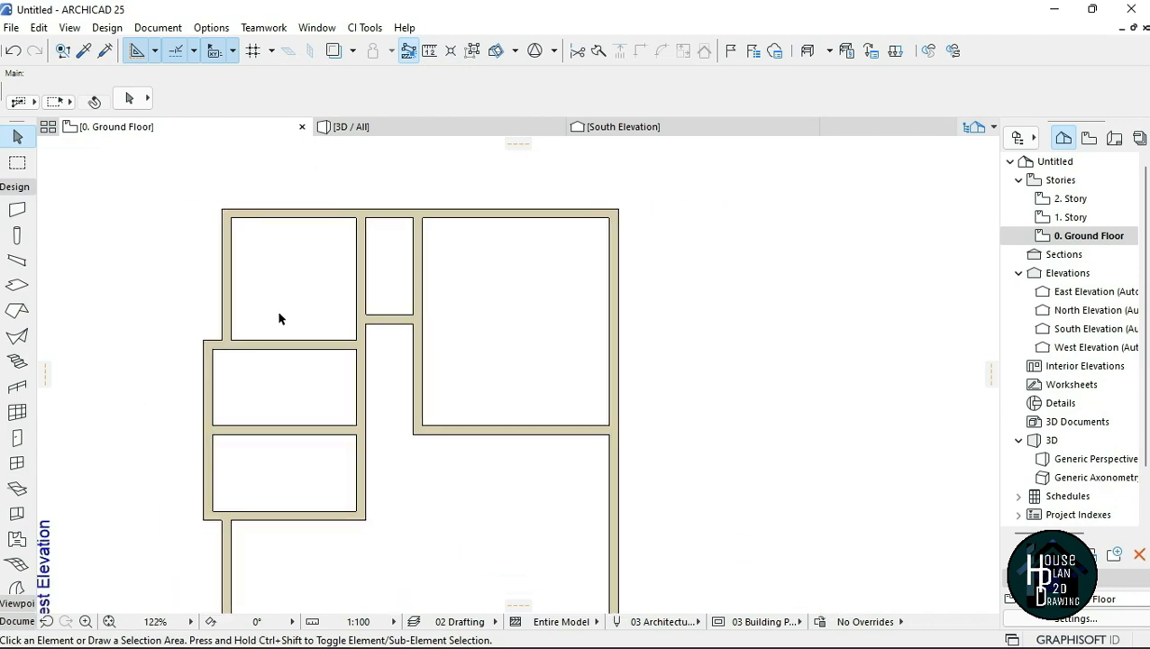
scroll(261, 307, "up", 3)
scroll(270, 243, "down", 1)
scroll(207, 212, "up", 2)
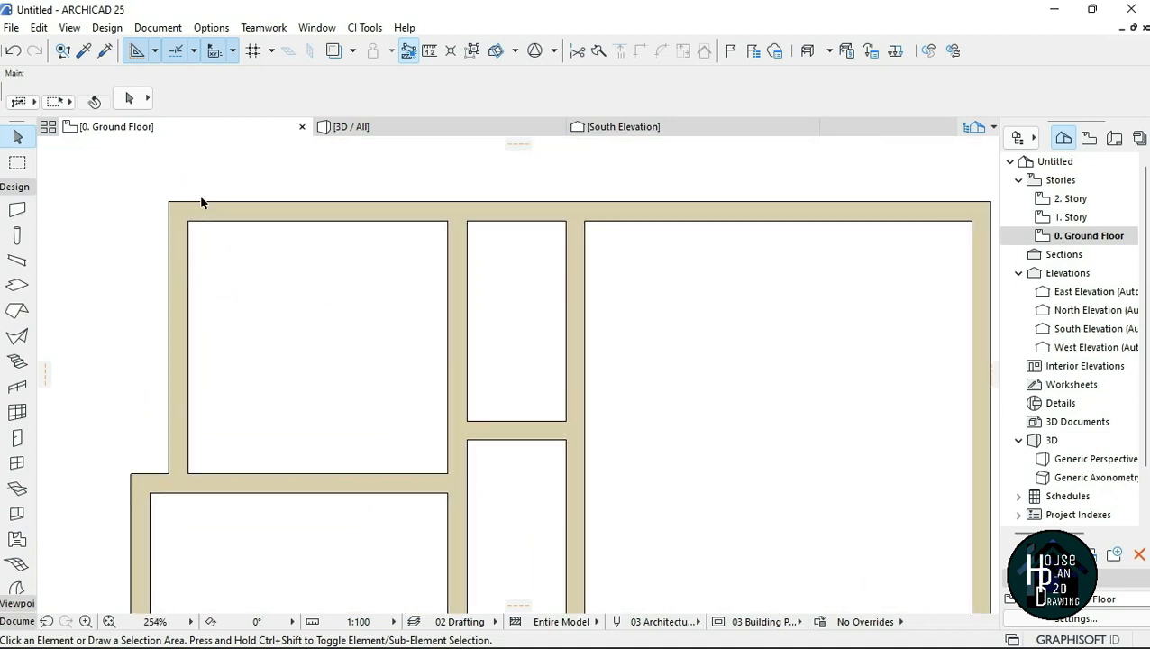
scroll(282, 270, "down", 5)
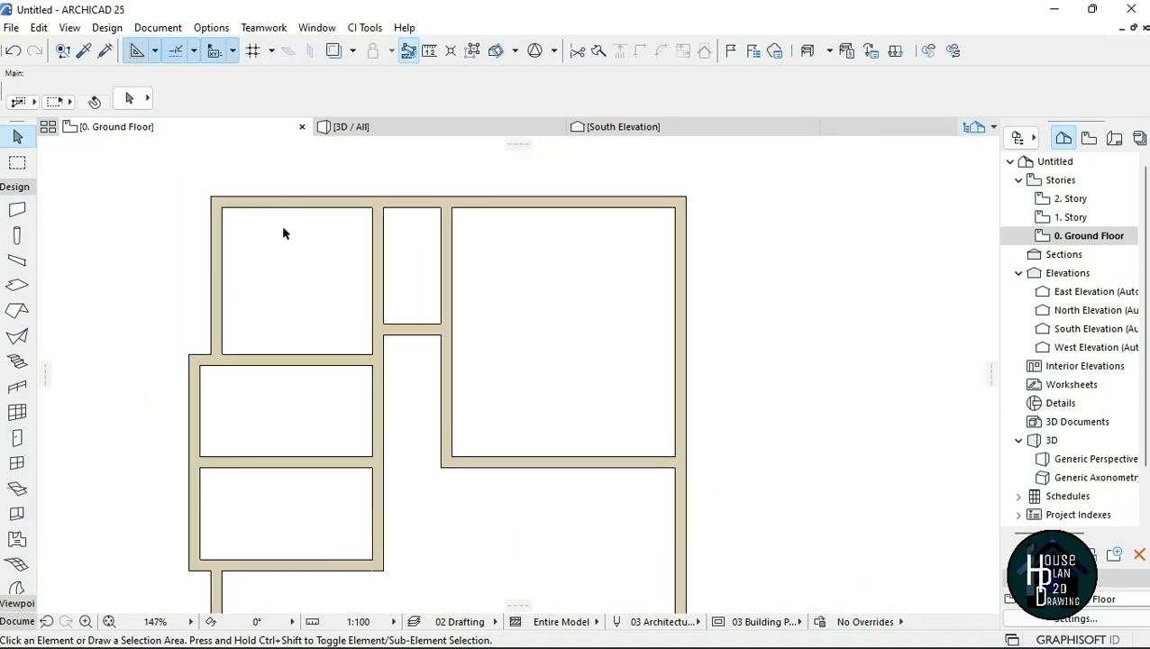
scroll(314, 328, "up", 2)
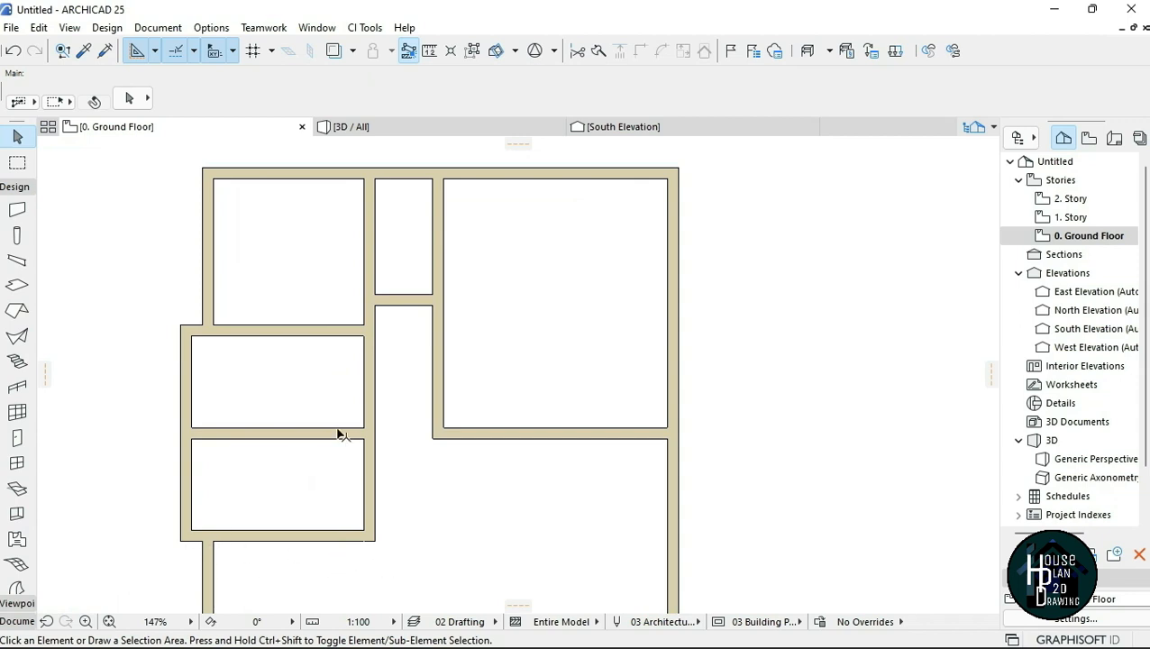
- Move the offset west wall and the three horizontal walls of the two offset rooms 600 mm straight down
left_click(314, 336)
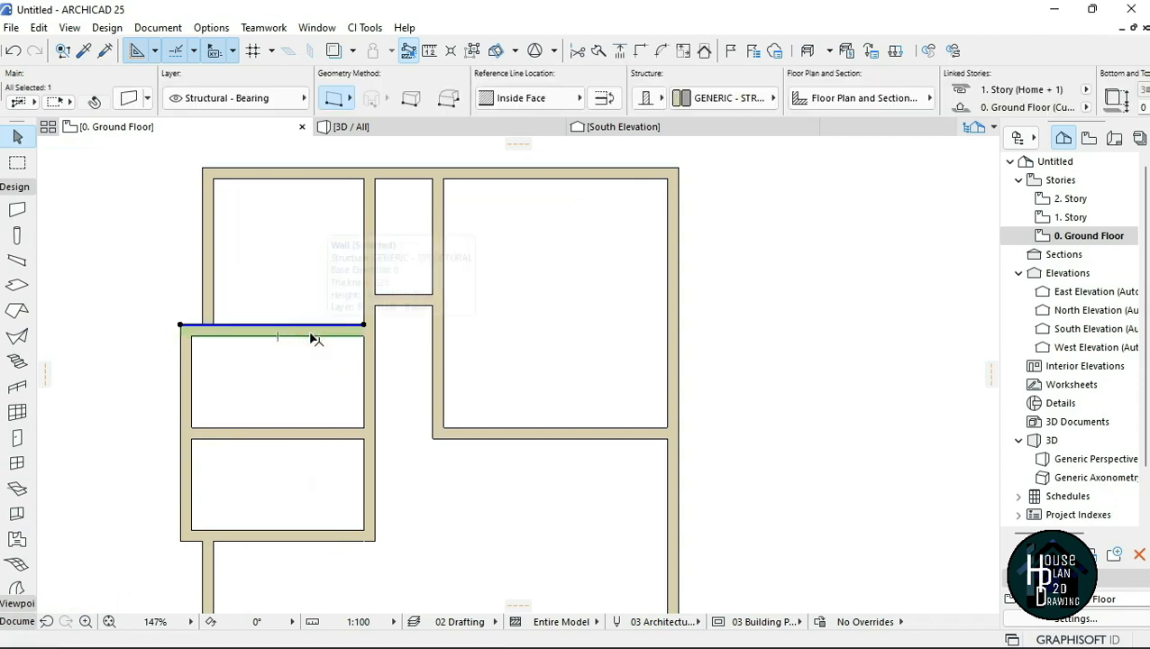
left_click(309, 430, "shift")
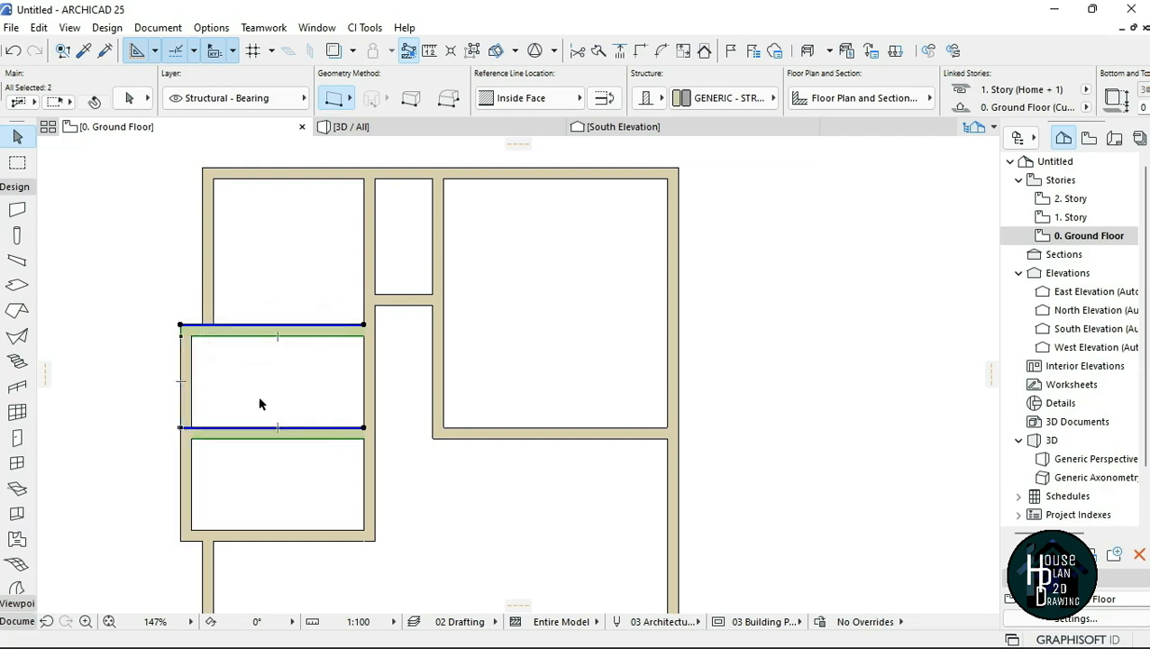
left_click(195, 401, "shift")
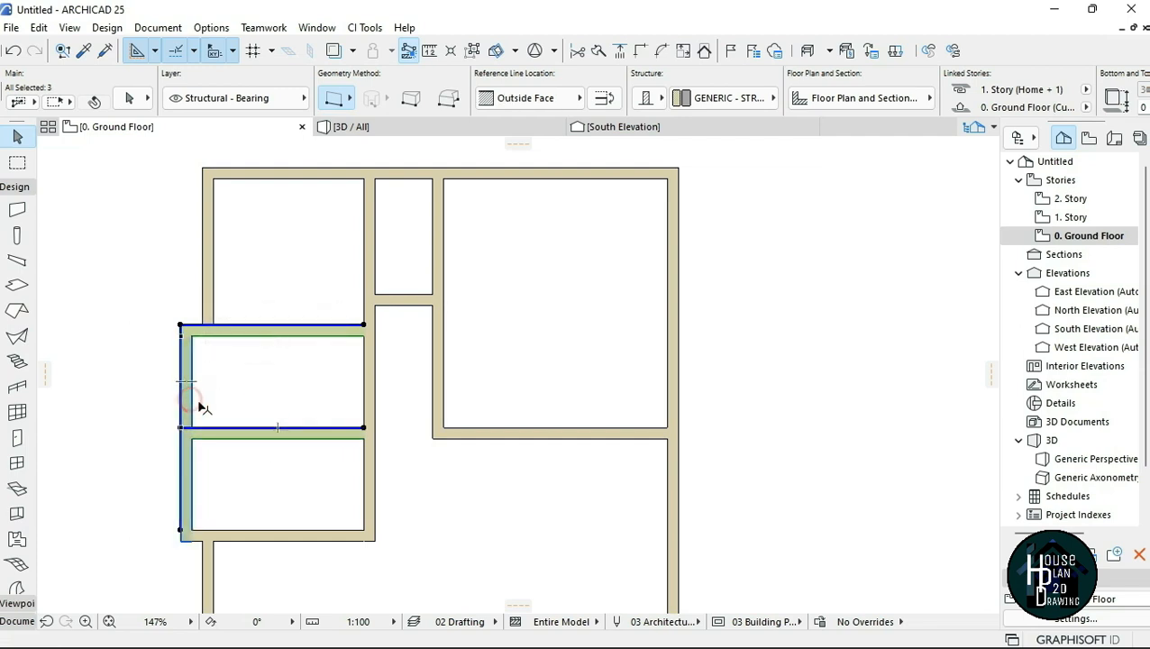
left_click(289, 537, "shift")
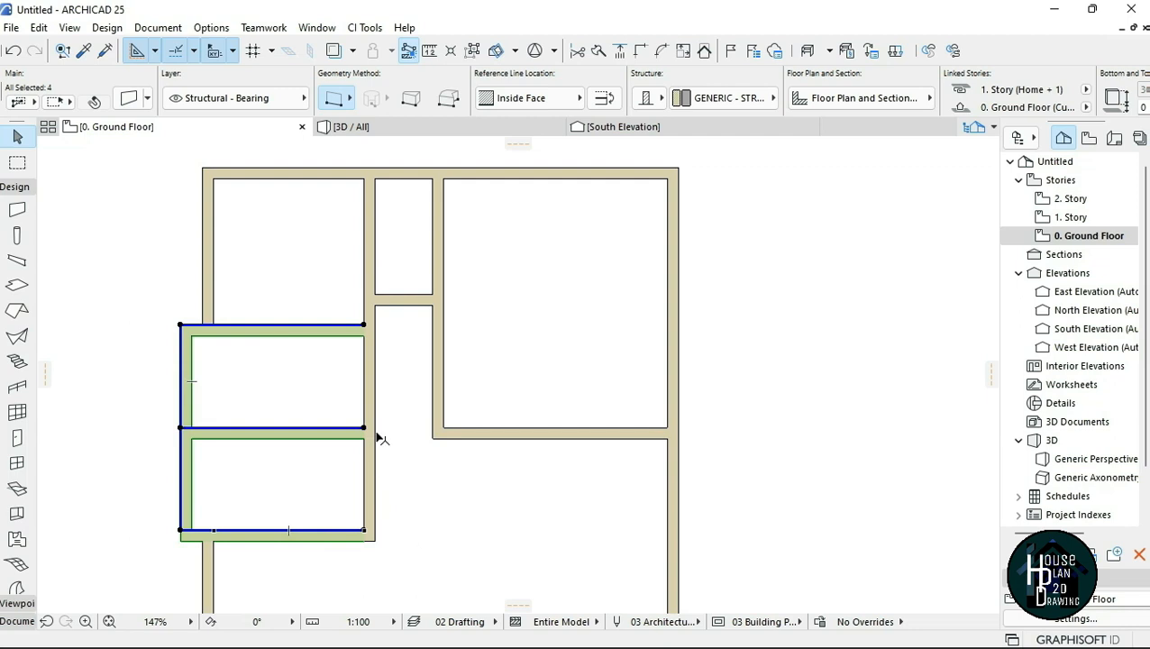
scroll(270, 324, "up", 5)
right_click(430, 320)
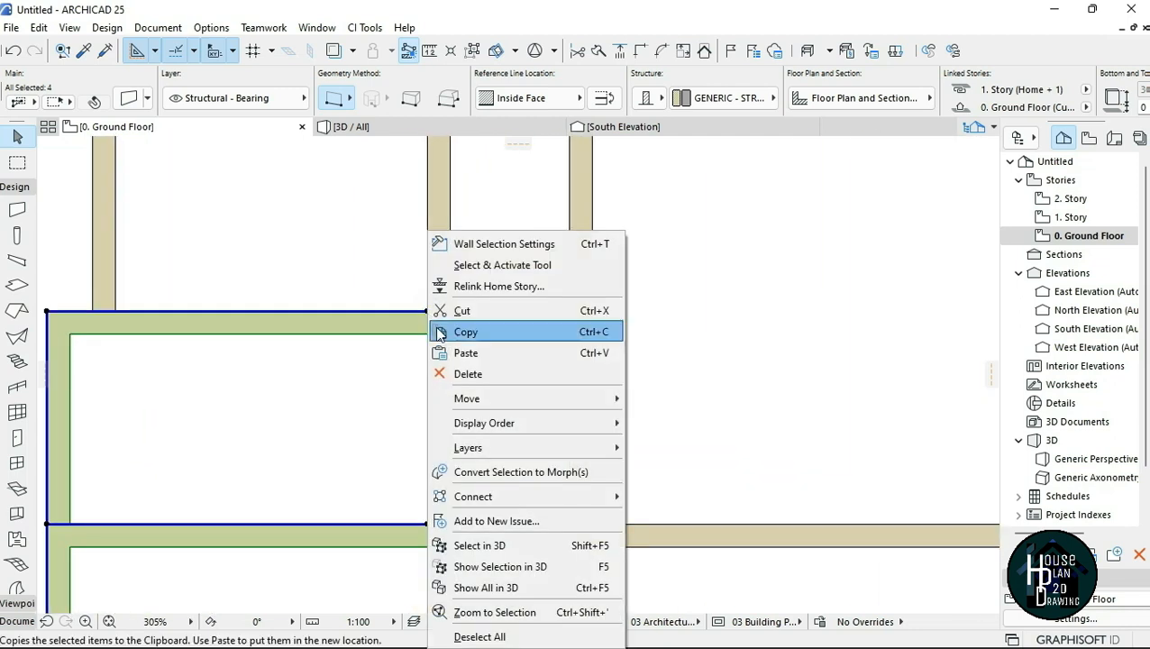
mouse_move(493, 399)
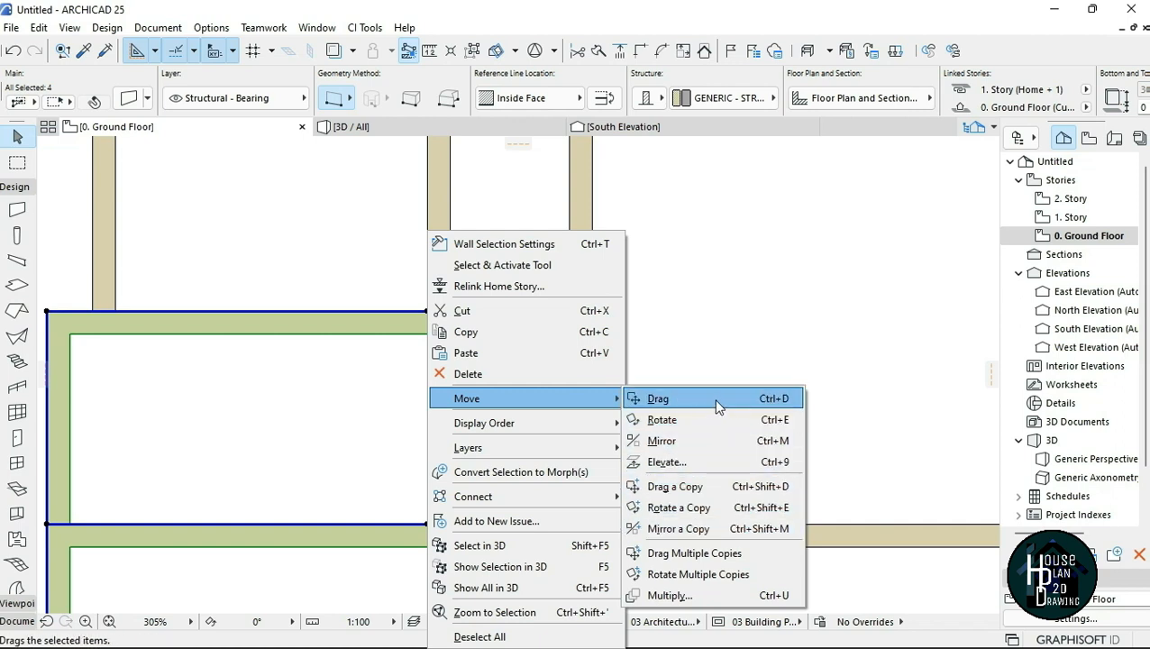
left_click(775, 398)
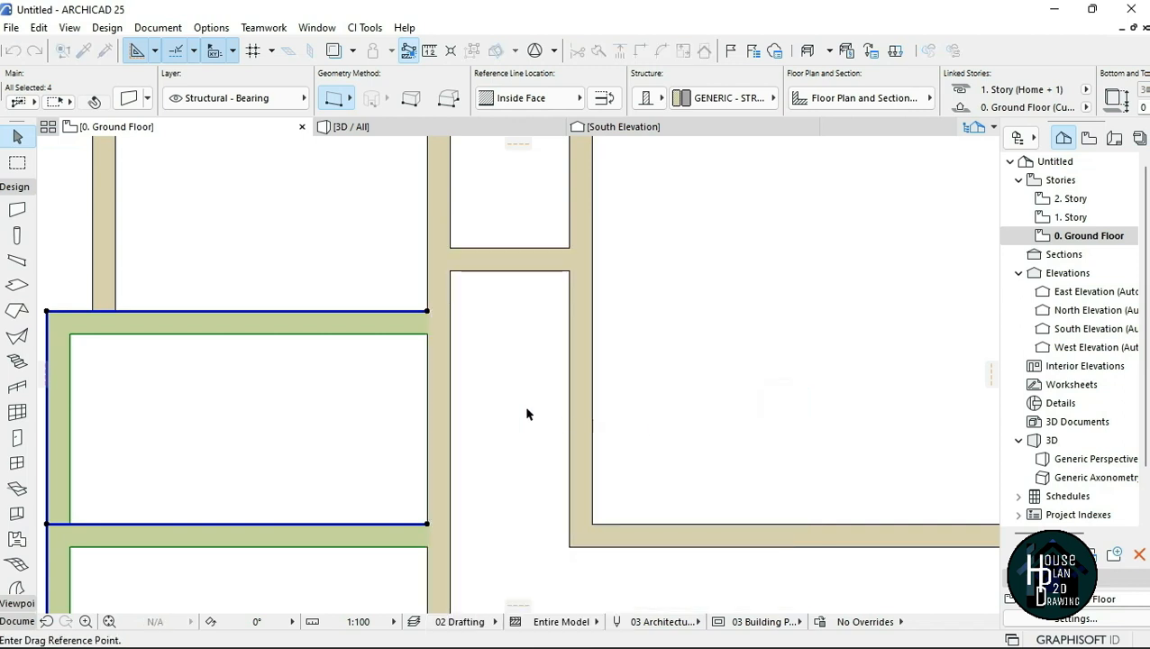
left_click(427, 314)
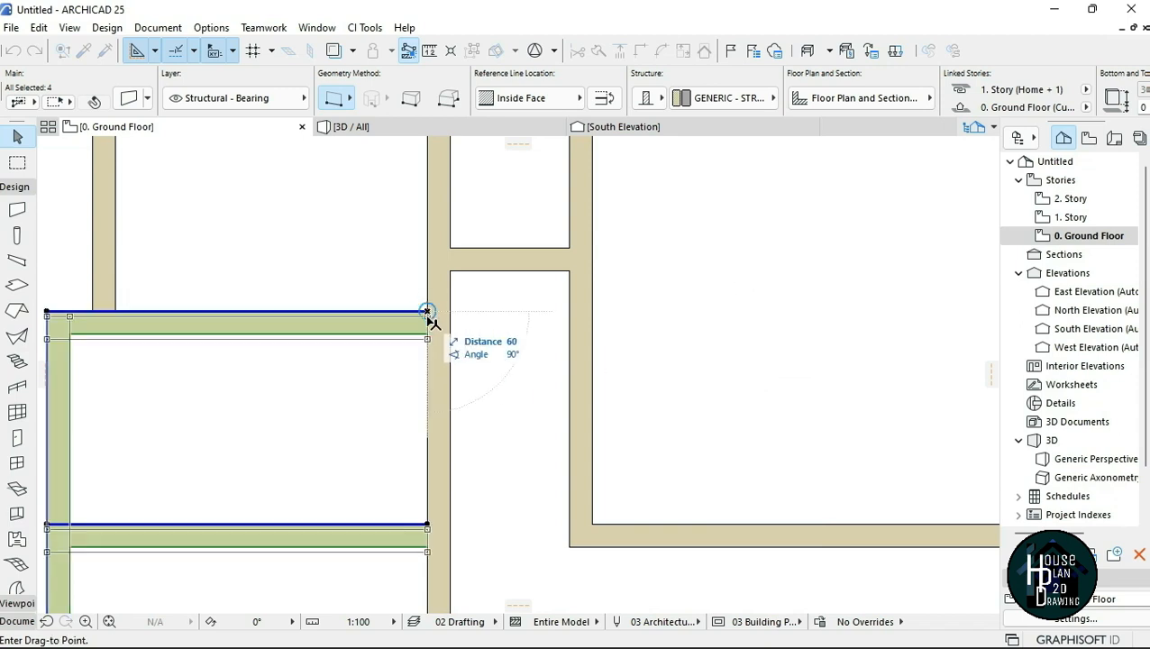
scroll(429, 320, "down", 3)
scroll(432, 327, "down", 1)
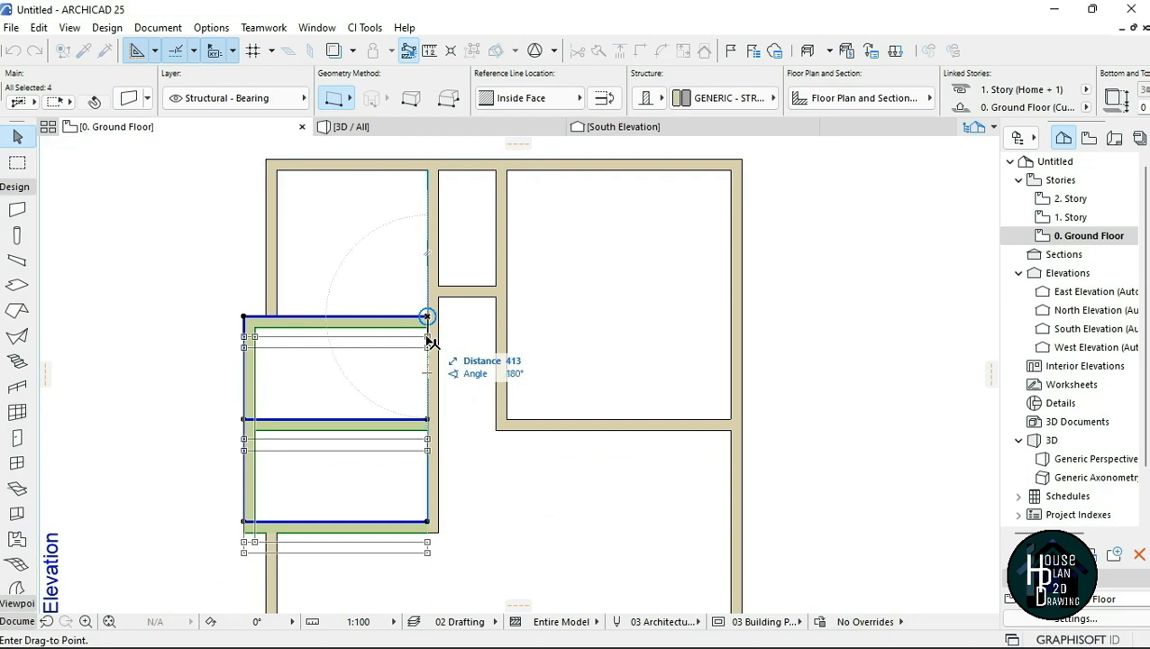
type("600")
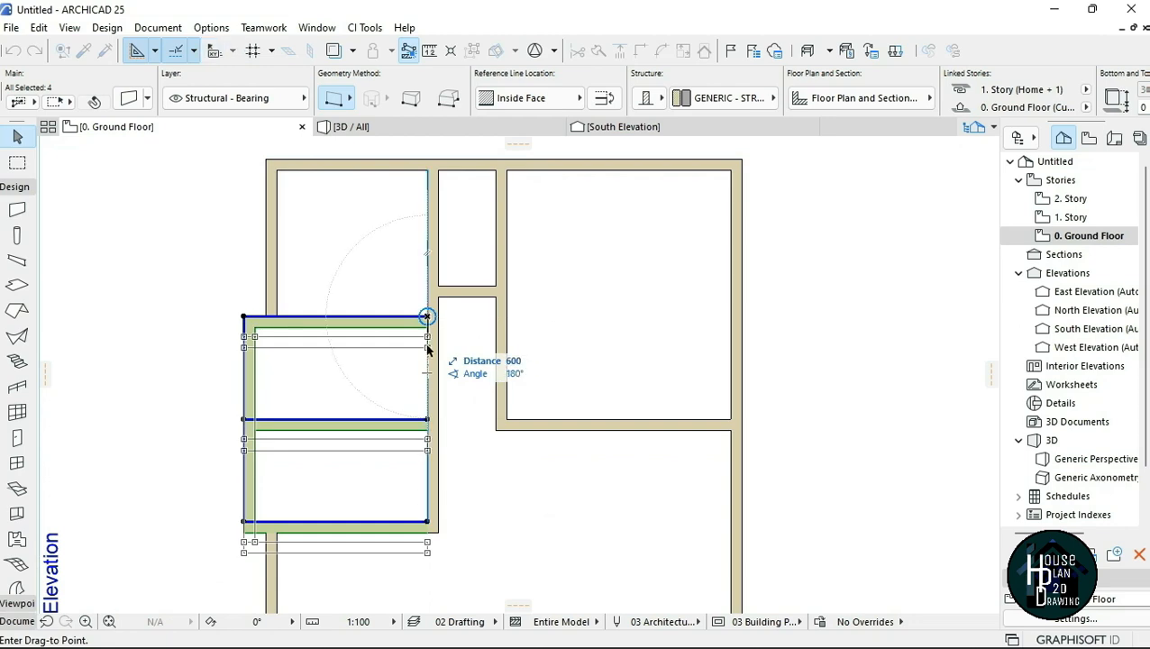
key("Return")
key("Escape")
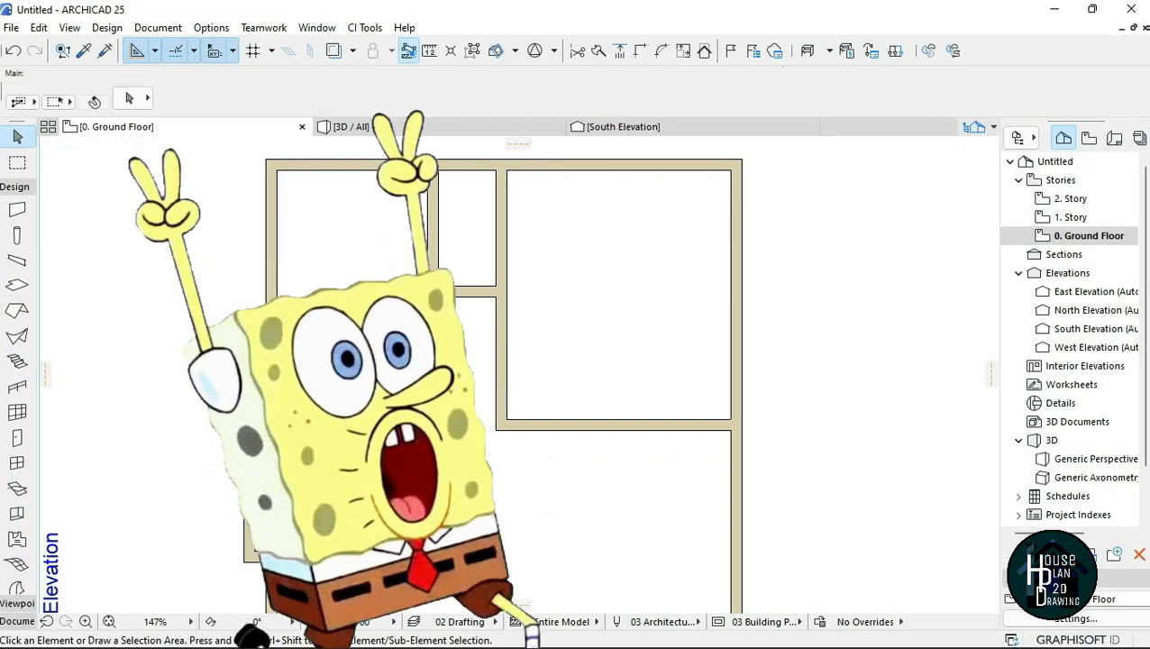
- Trim off the lower west wall's stub projecting into the lower offset room
scroll(377, 254, "down", 3)
scroll(373, 395, "up", 2)
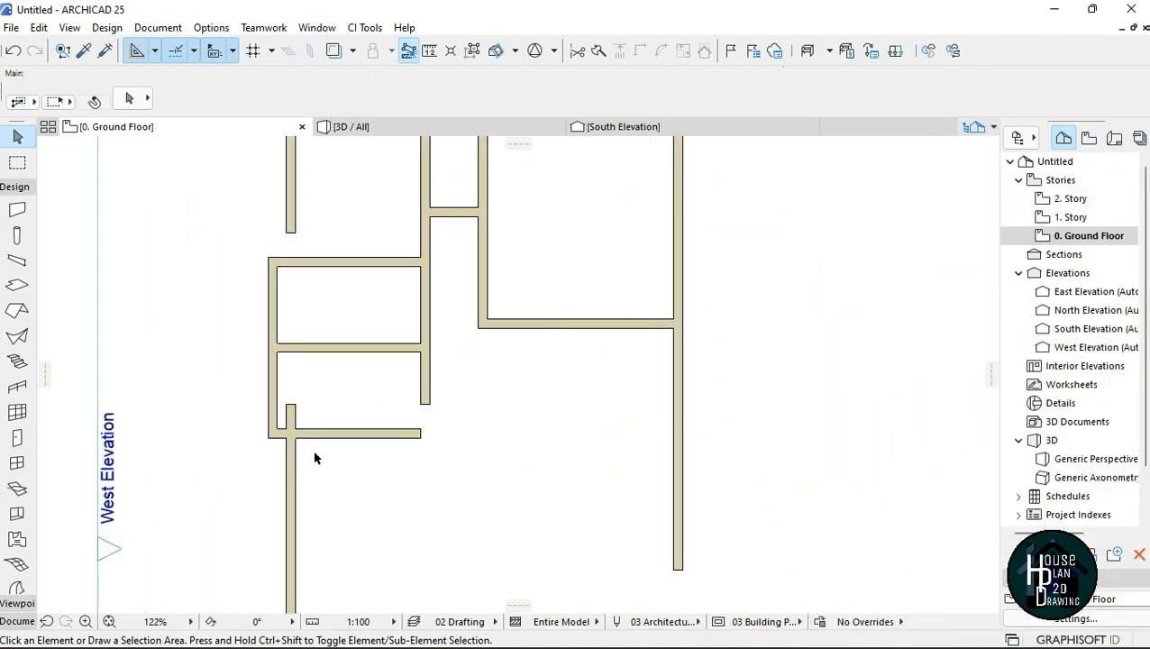
scroll(316, 354, "down", 3)
scroll(308, 312, "up", 4)
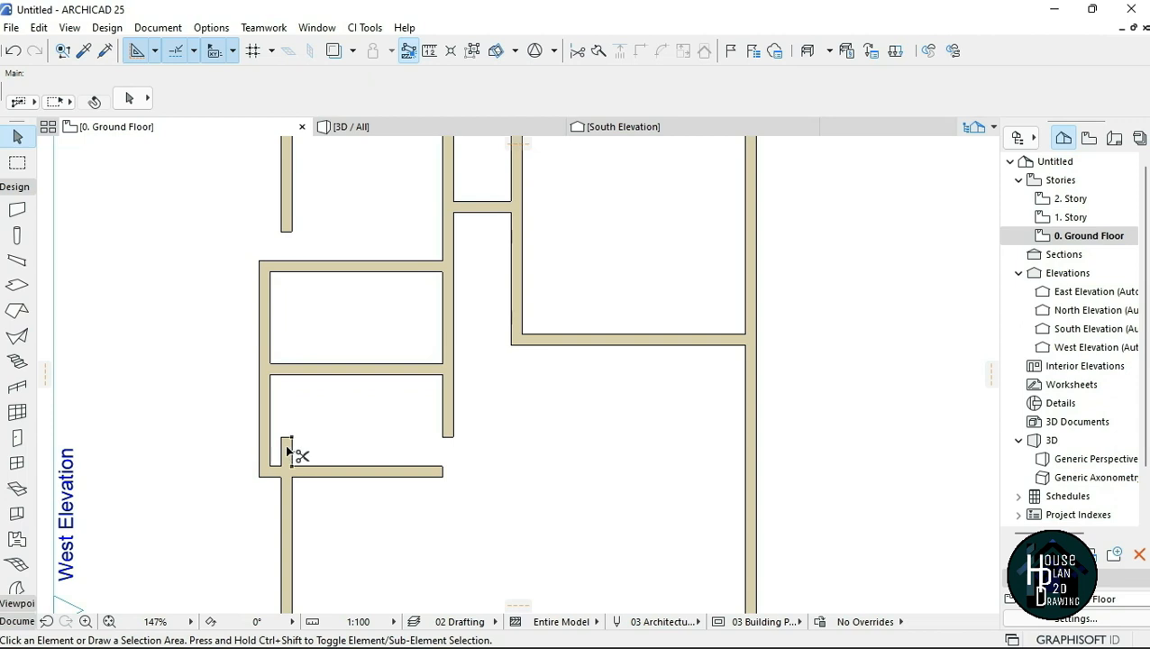
- Stretch the upper west wall's lower end down to the top wall of the offset west rooms
scroll(298, 231, "down", 3)
scroll(282, 313, "up", 5)
left_click(289, 327)
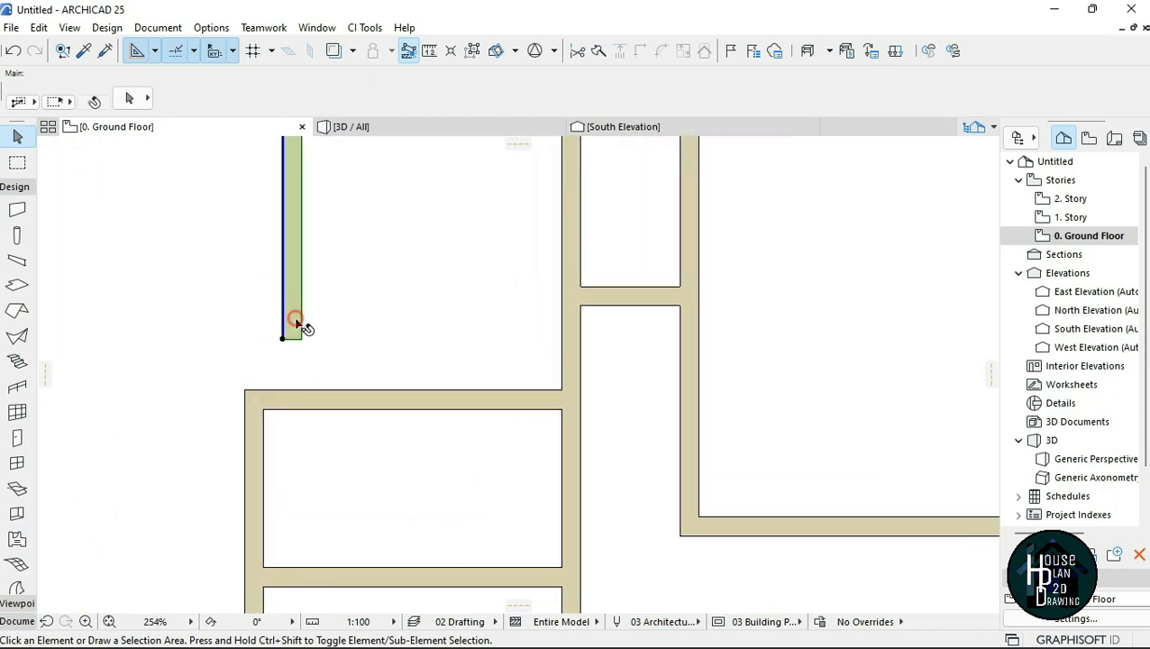
left_click(282, 340)
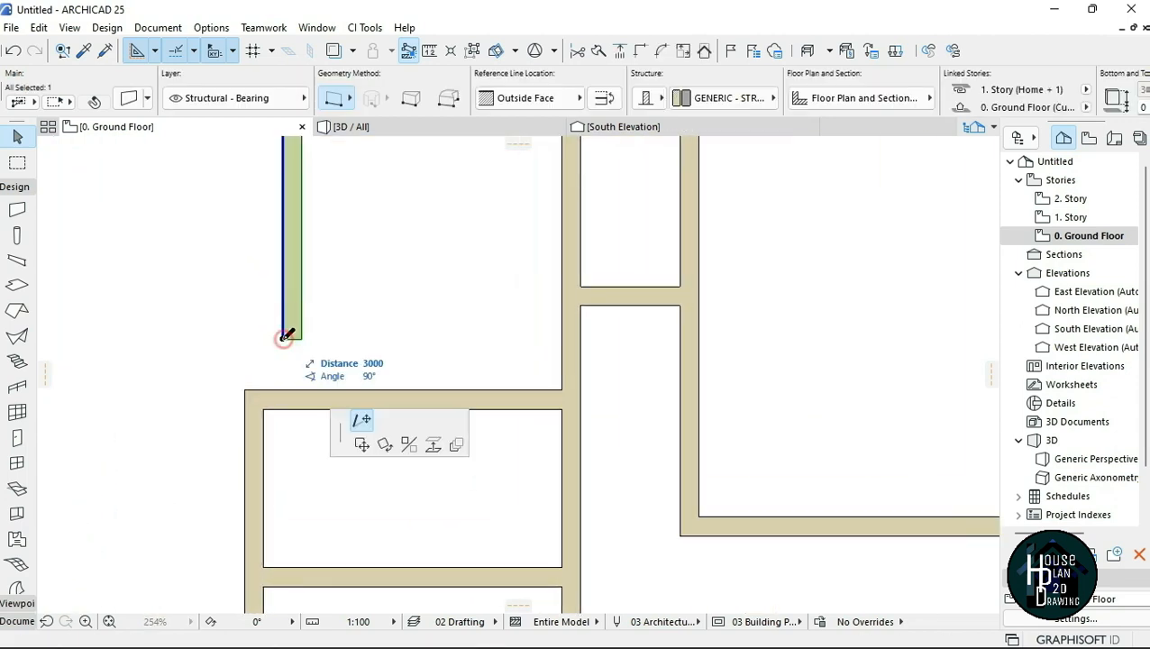
left_click(282, 389)
key("Escape")
scroll(315, 329, "down", 6)
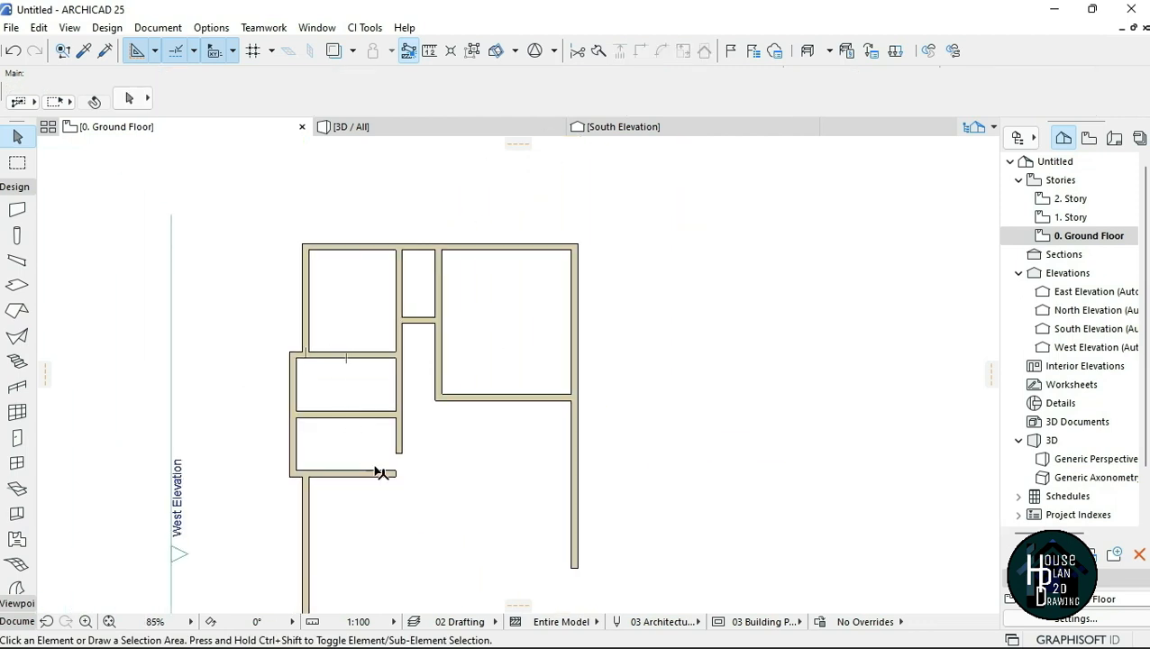
- Stretch the first partition's lower end down to the bottom wall of the lower offset room, closing its corner
scroll(378, 483, "up", 3)
left_click(418, 413)
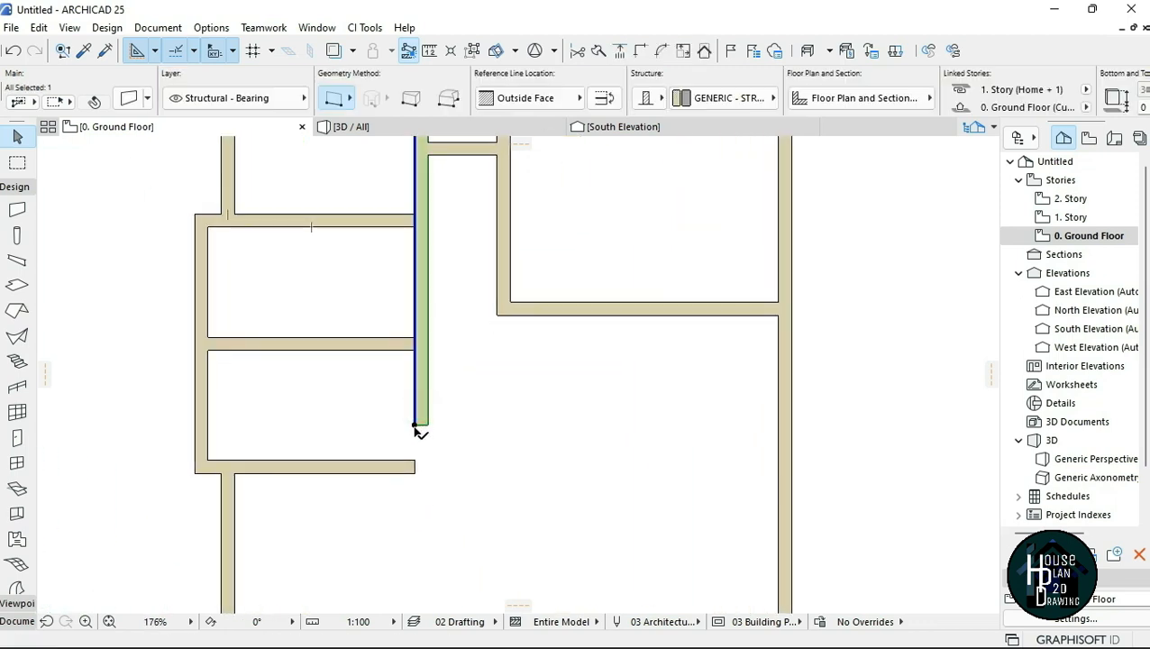
left_click(415, 422)
left_click(421, 467)
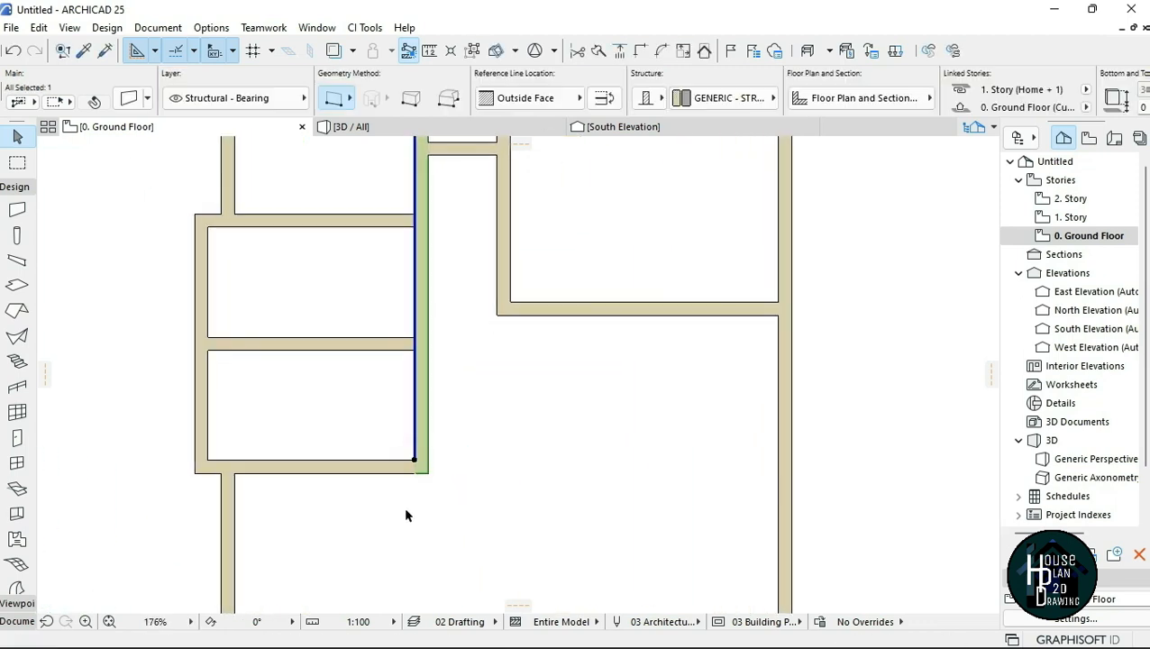
key("Escape")
scroll(408, 410, "down", 4)
scroll(377, 451, "up", 4)
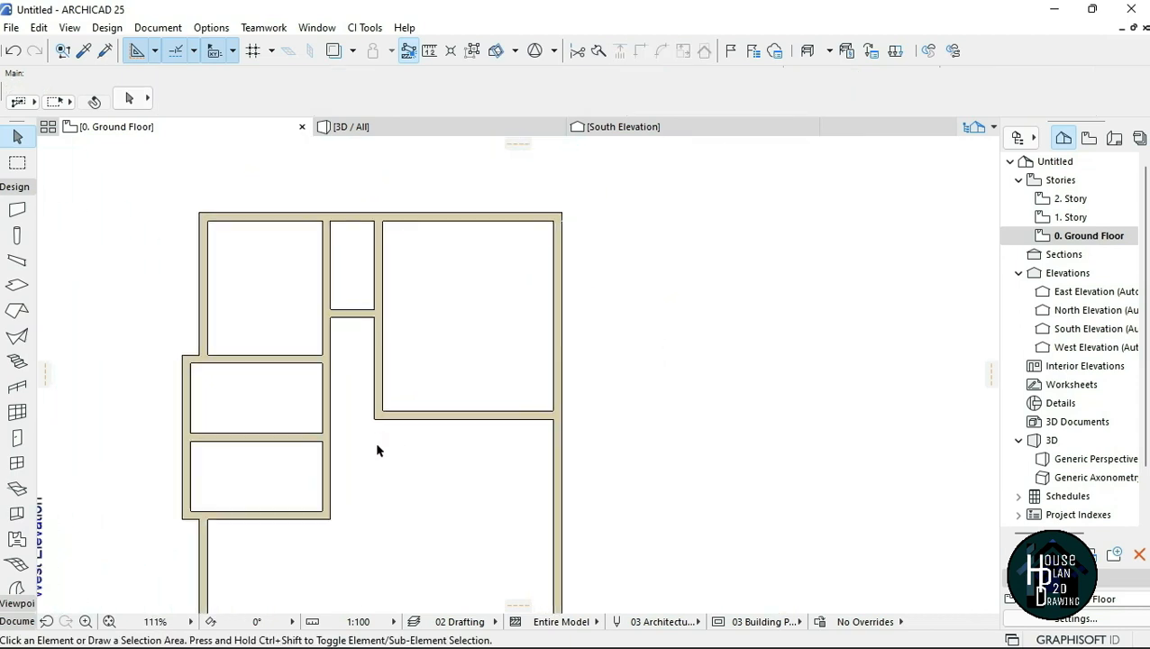
scroll(376, 449, "down", 2)
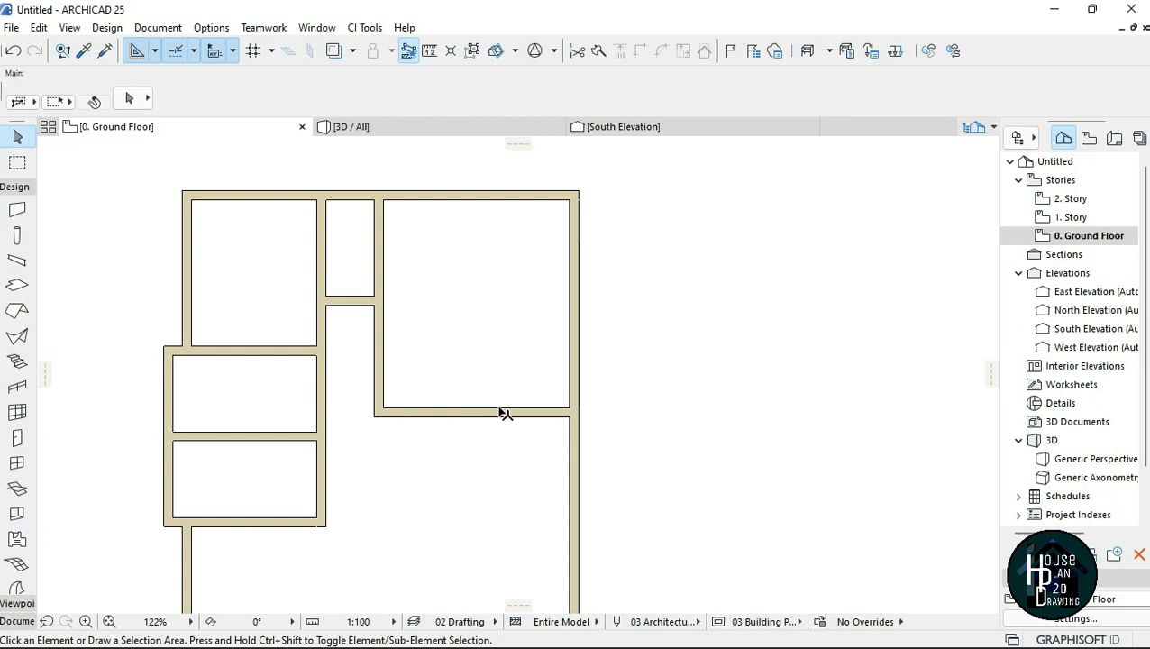
scroll(555, 212, "up", 3)
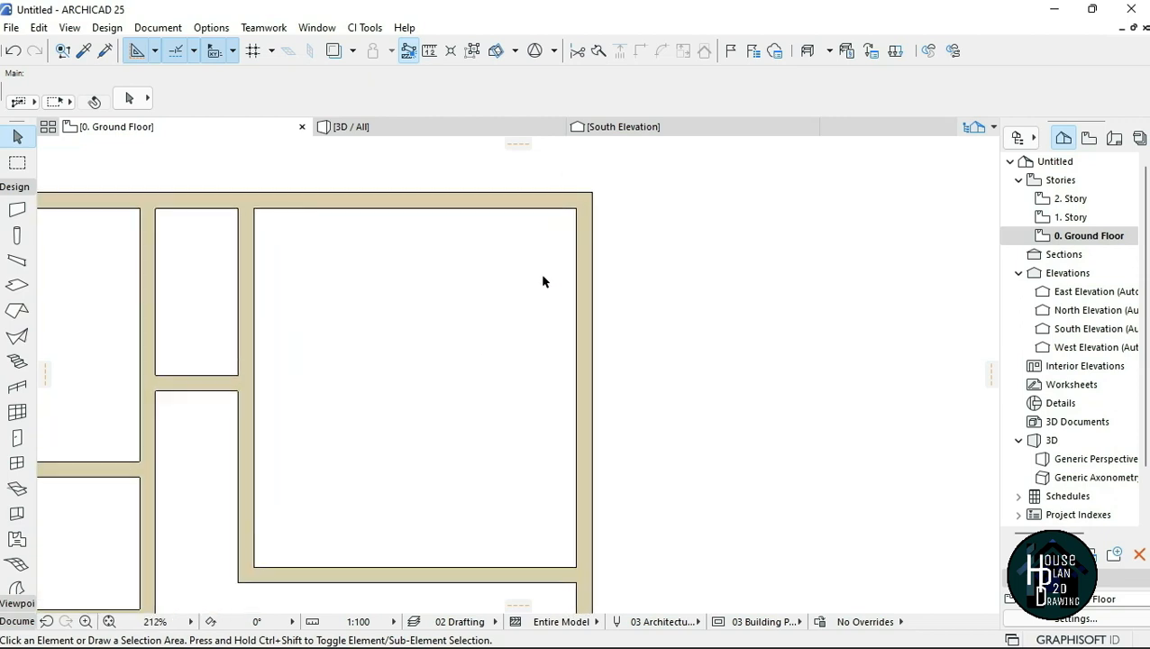
left_click(552, 199, "alt")
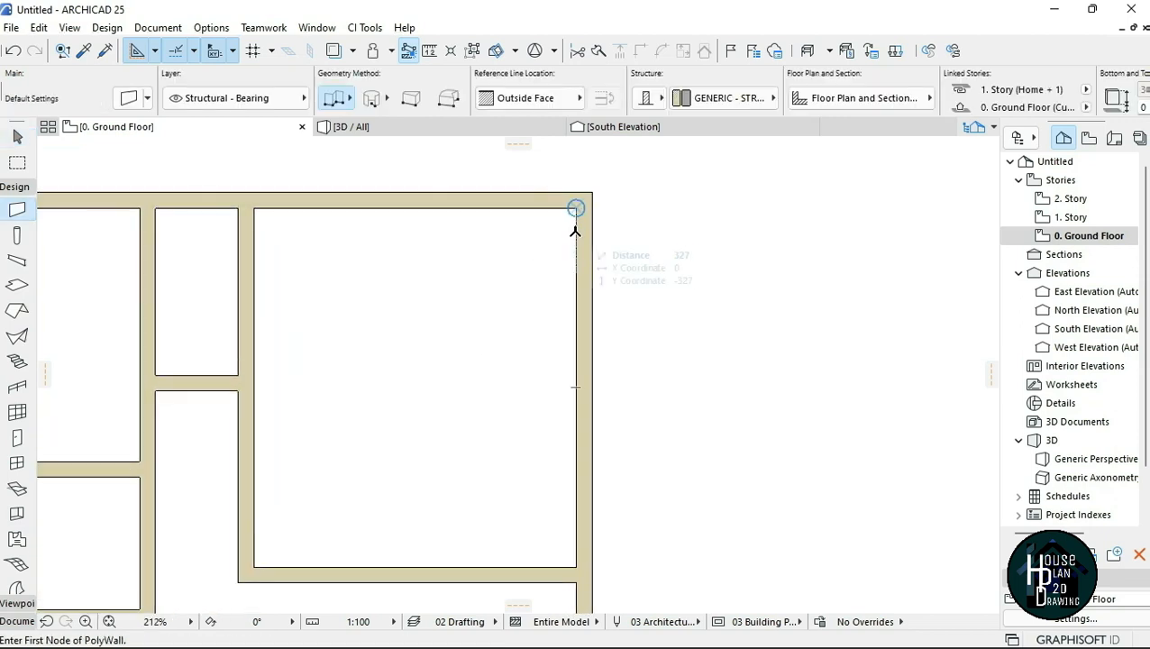
type("1")
key("Return")
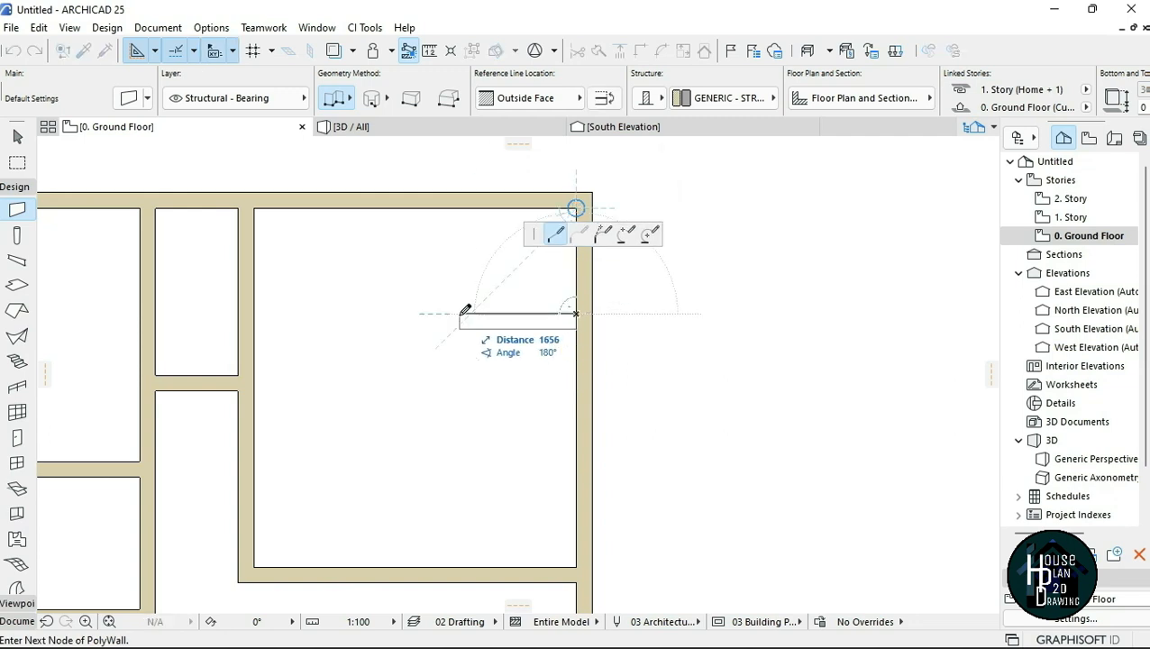
double_click(460, 315)
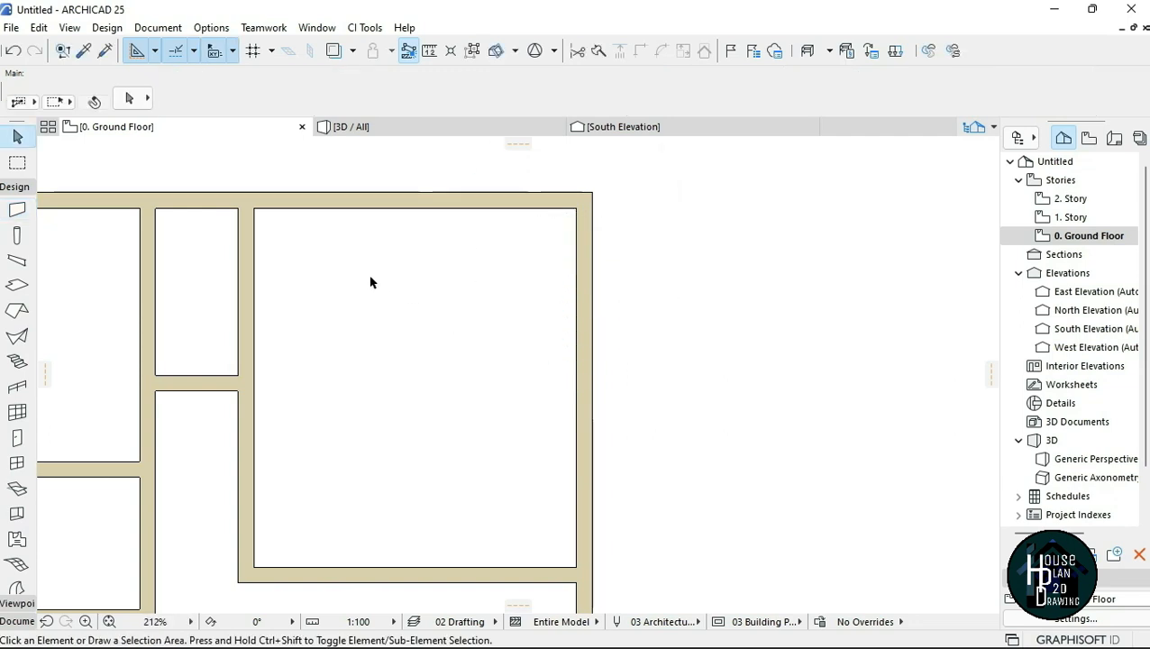
- Start the Wall tool with the straight Single geometry method
left_click(17, 211)
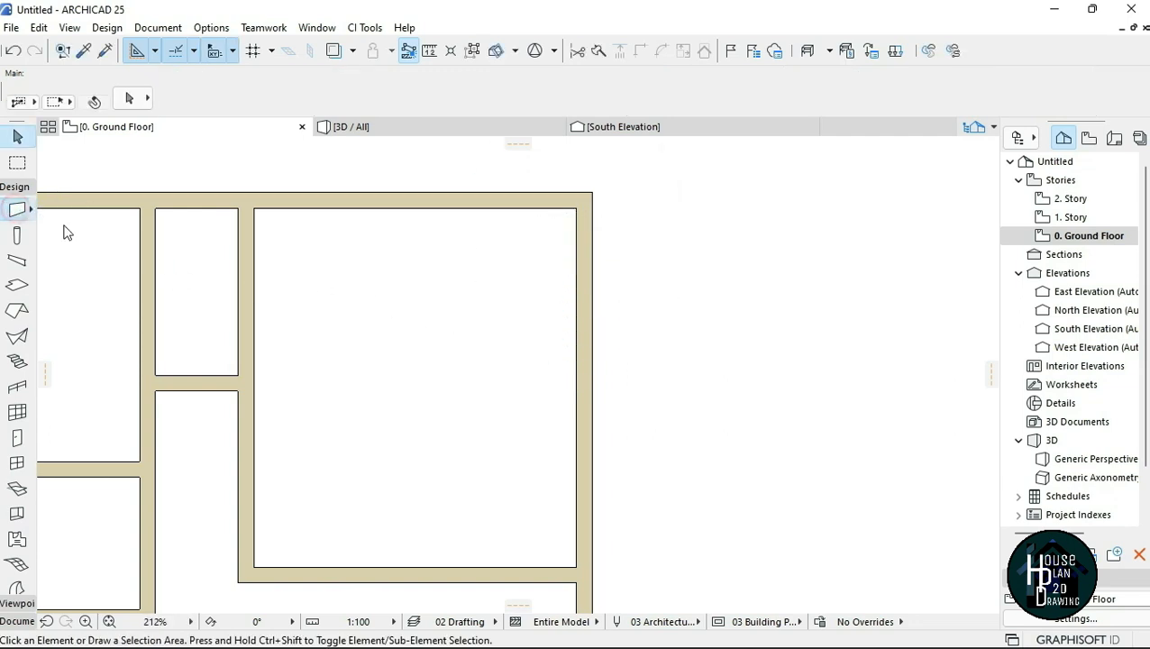
left_click(334, 99)
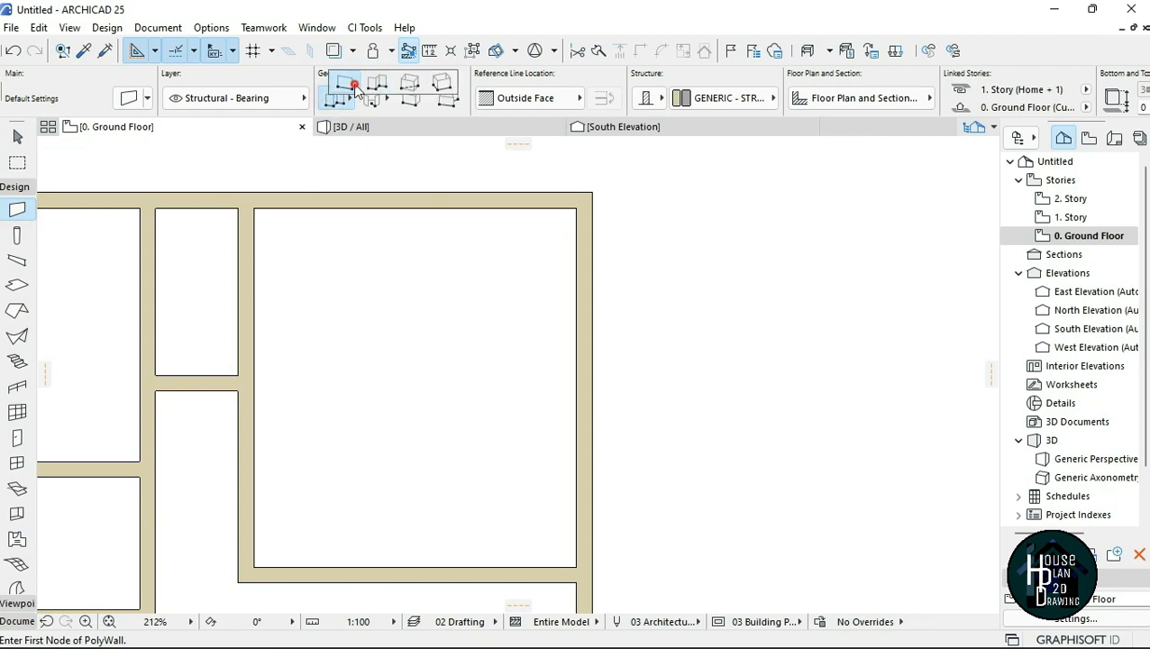
left_click(335, 98)
scroll(258, 141, "down", 1)
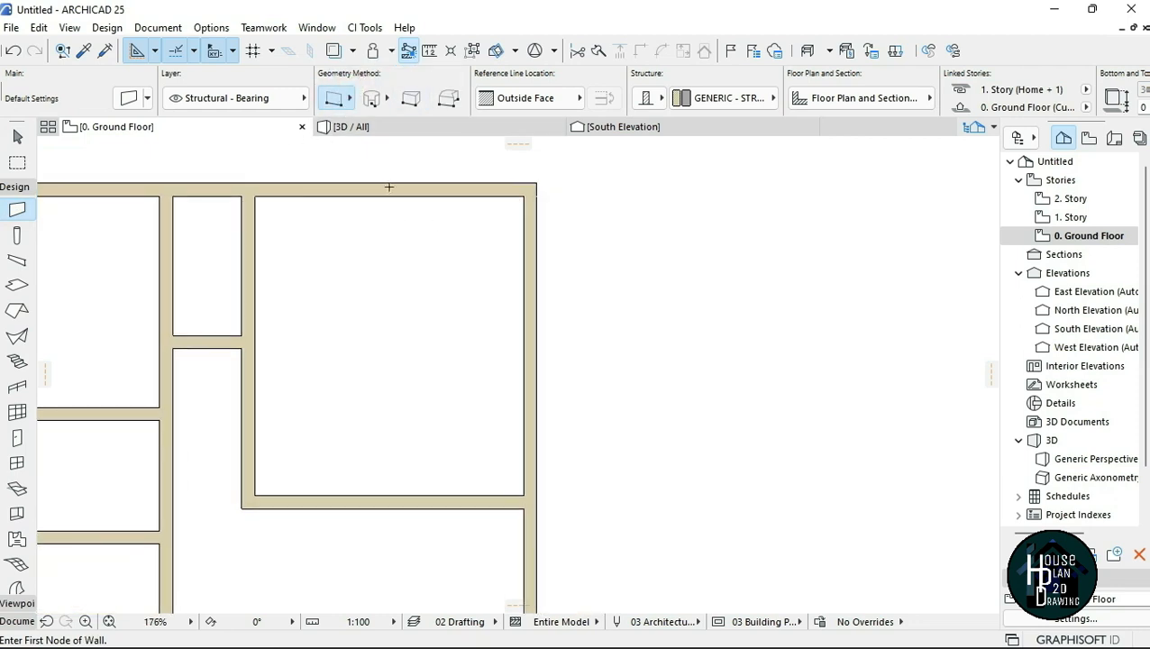
scroll(277, 196, "down", 2)
scroll(656, 210, "up", 2)
left_click(540, 195)
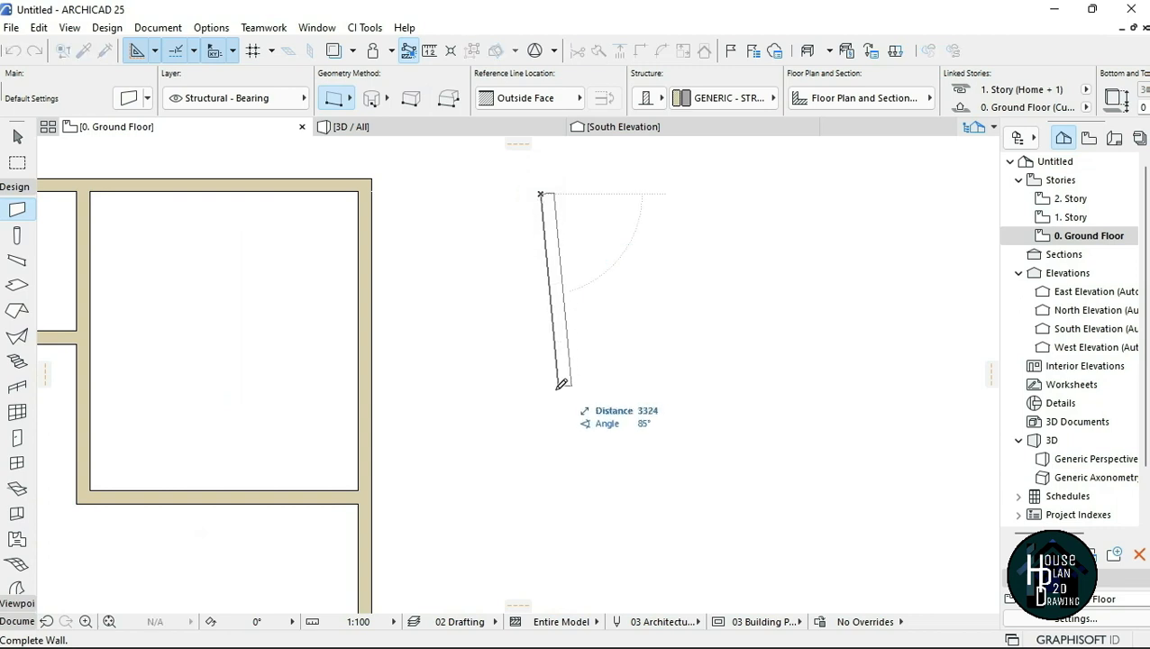
key("Escape")
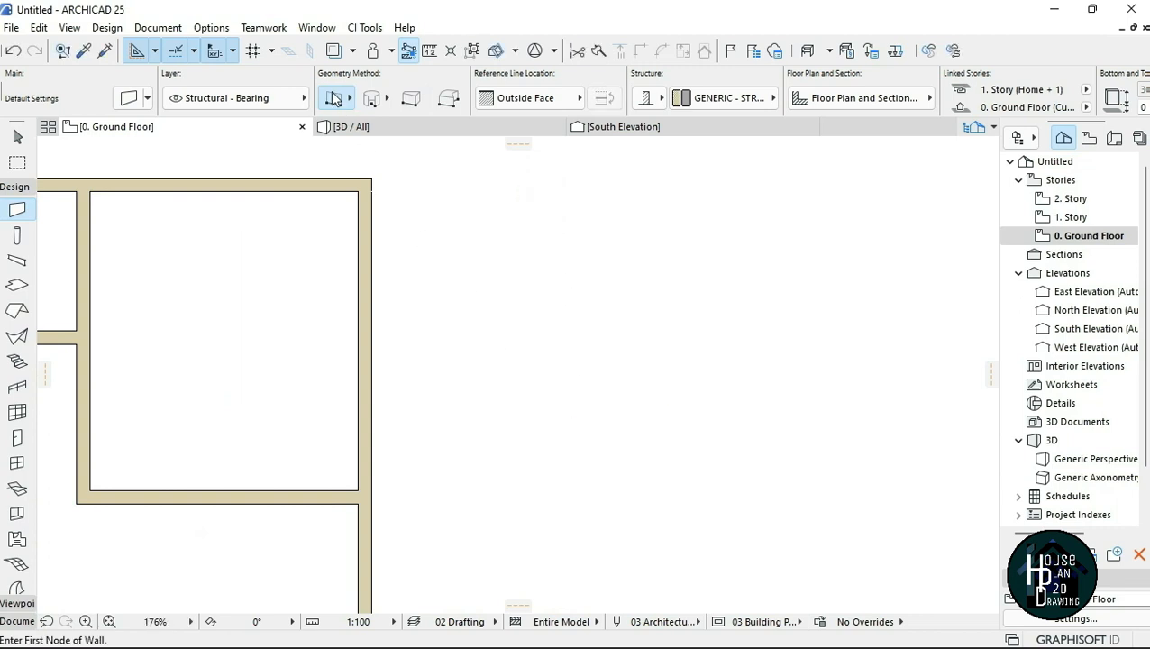
- Draw three separate vertical walls in the empty area east of the house, using the Single geometry method
scroll(139, 224, "down", 2)
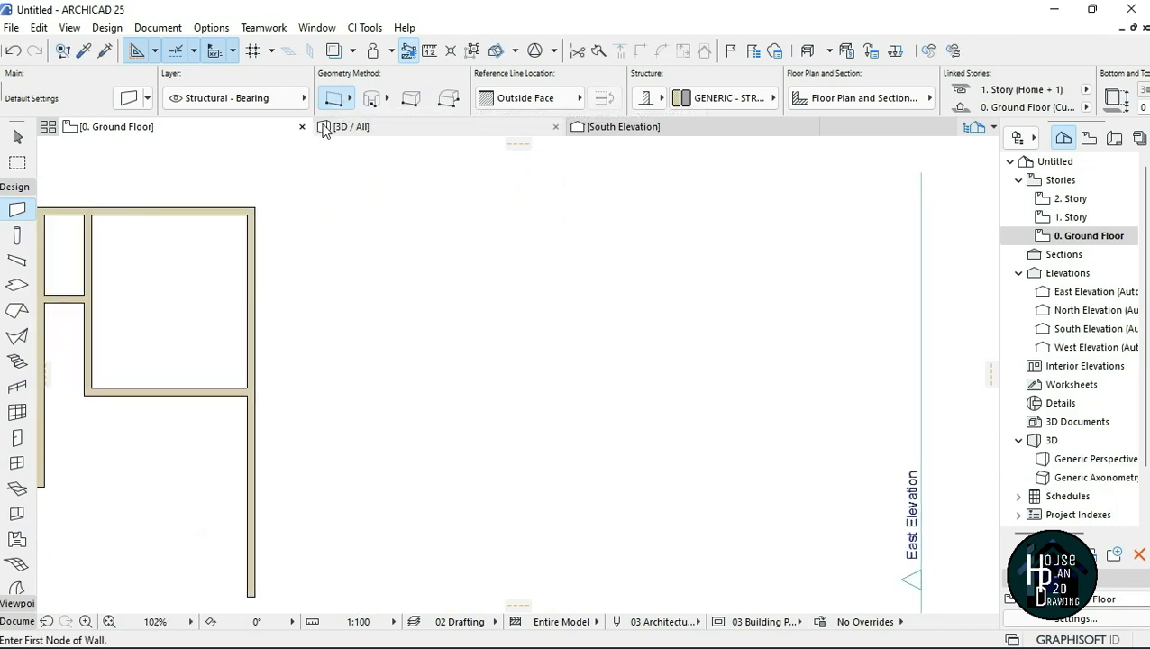
scroll(326, 224, "up", 2)
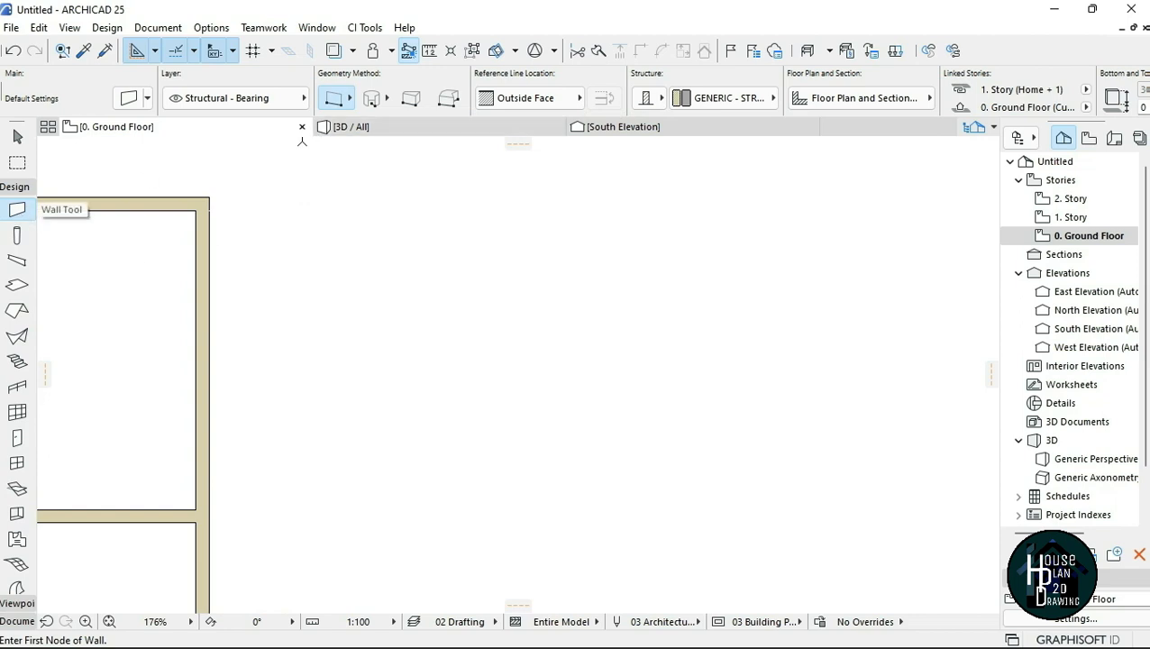
left_click(341, 102)
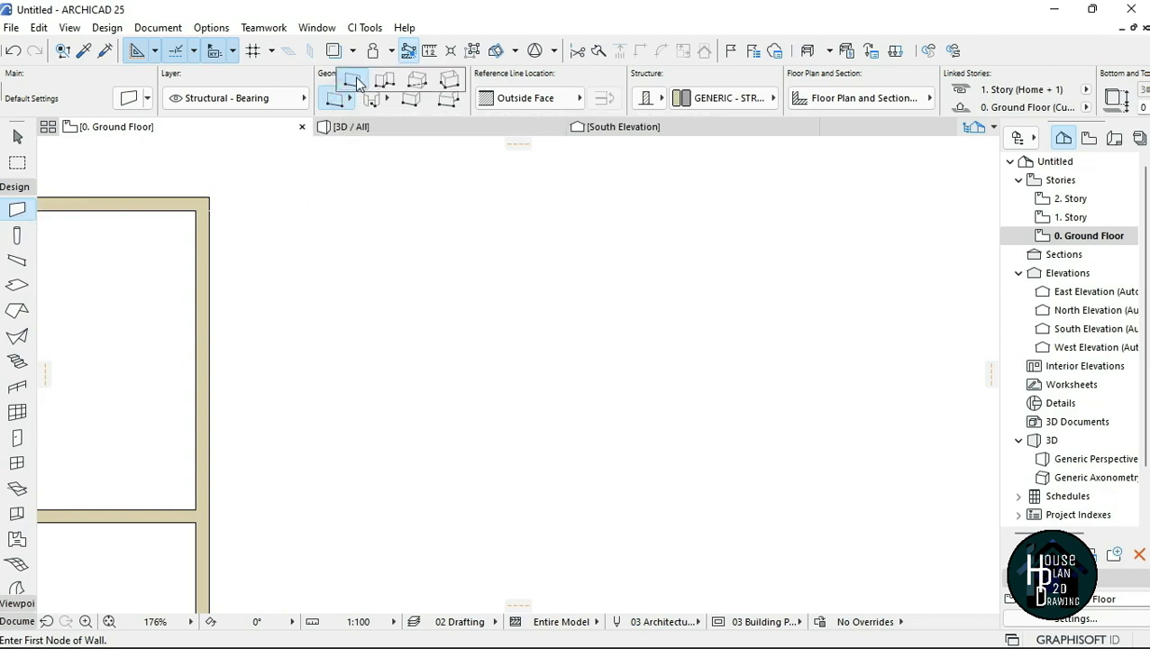
left_click(356, 83)
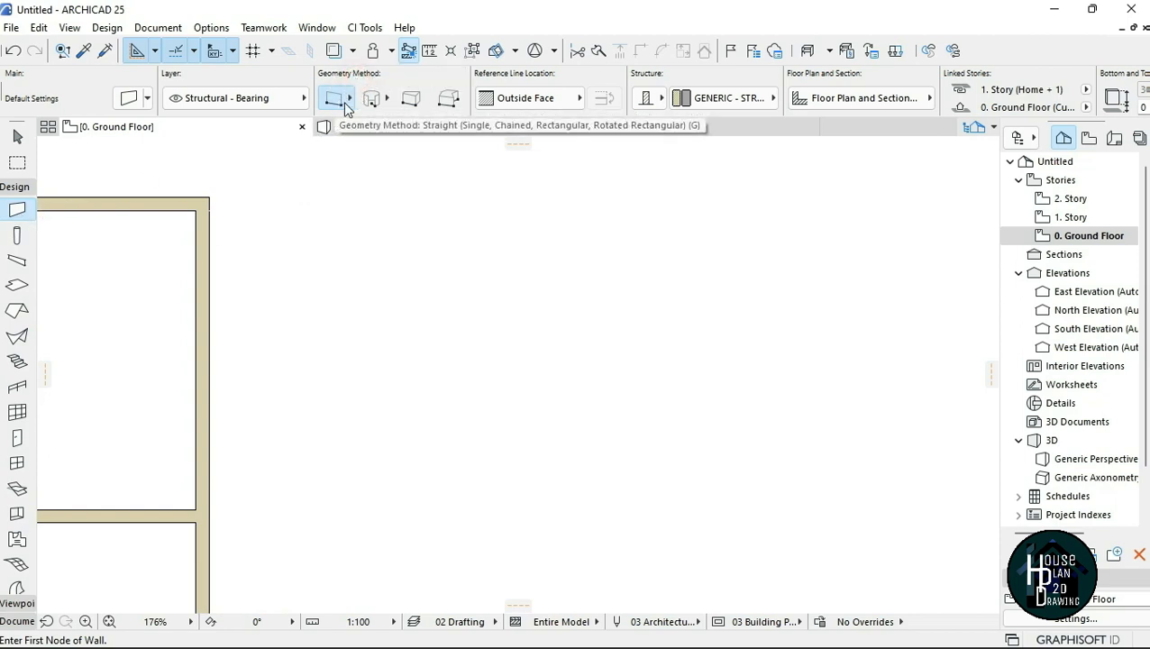
left_click(368, 186)
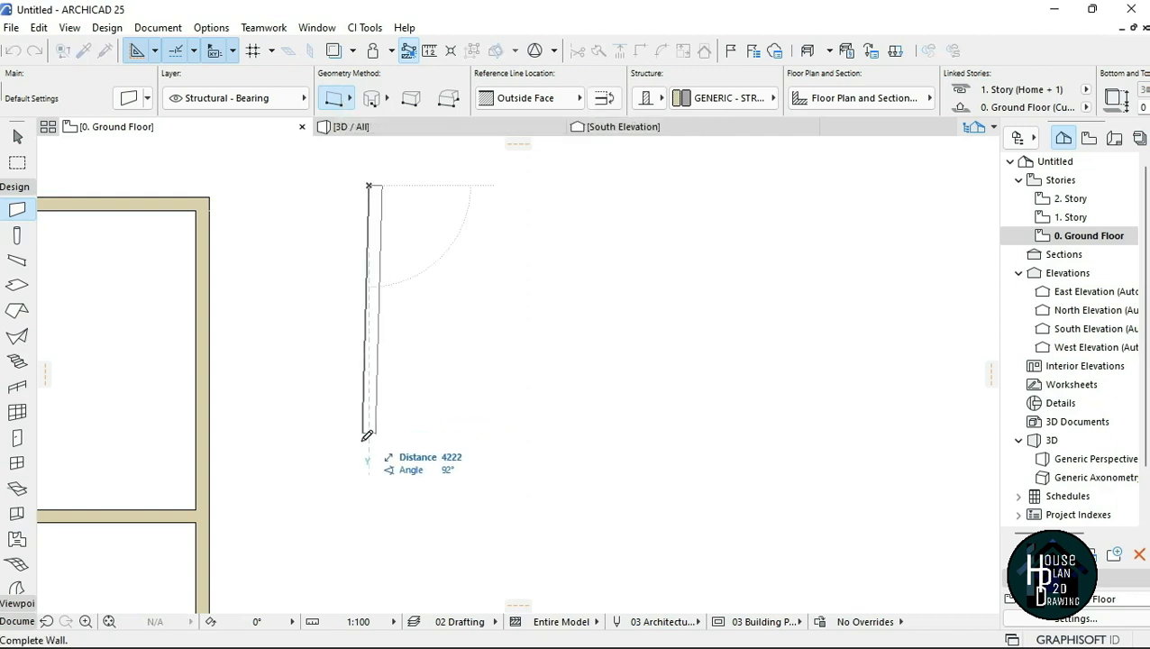
left_click(375, 415)
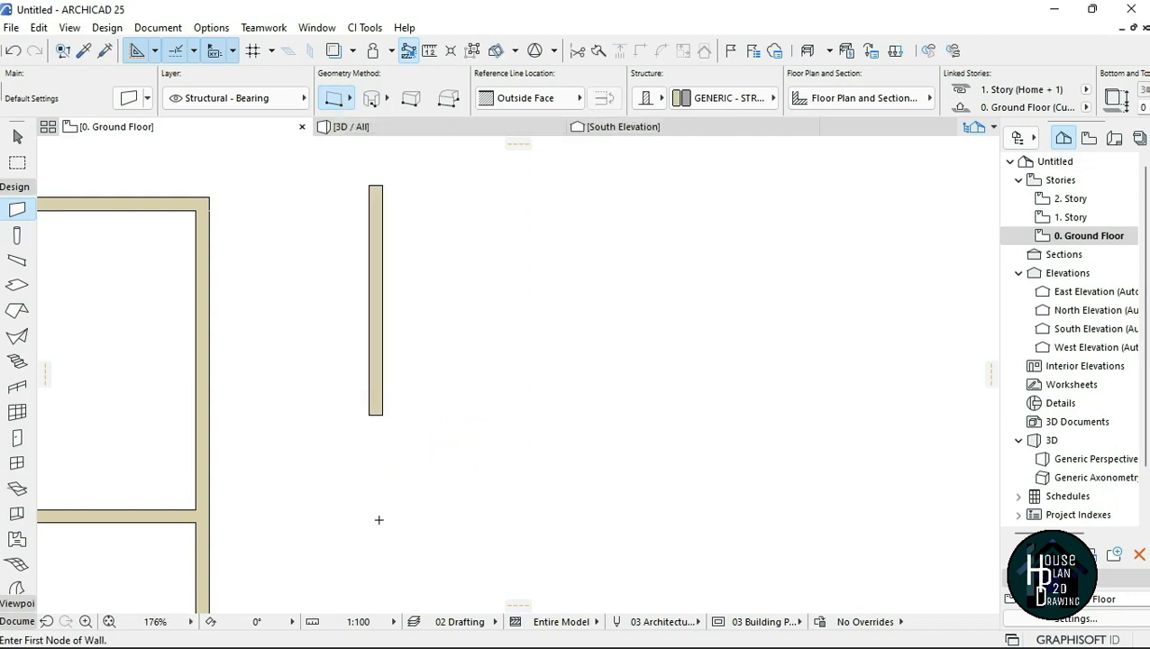
left_click(504, 196)
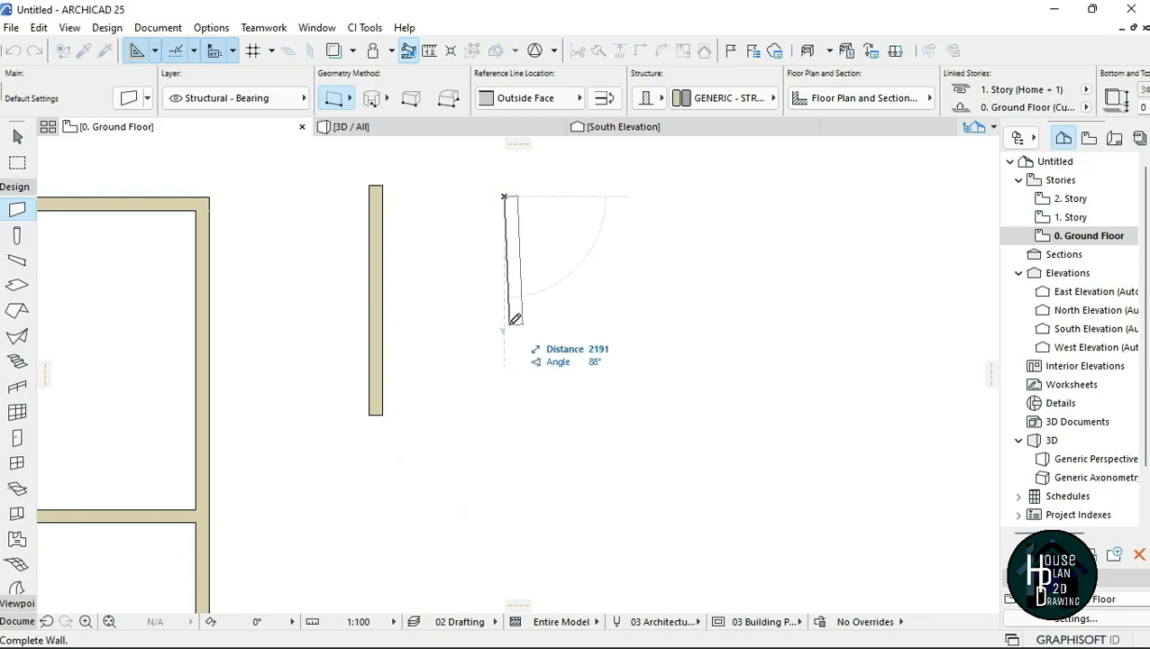
left_click(506, 389)
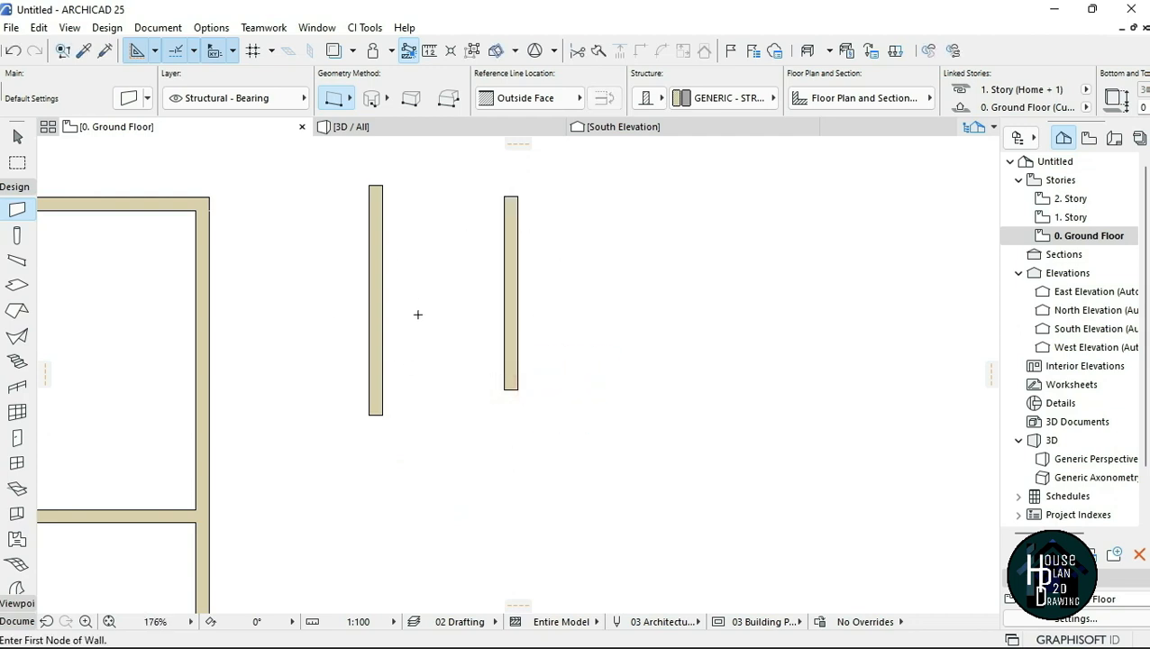
left_click(581, 204)
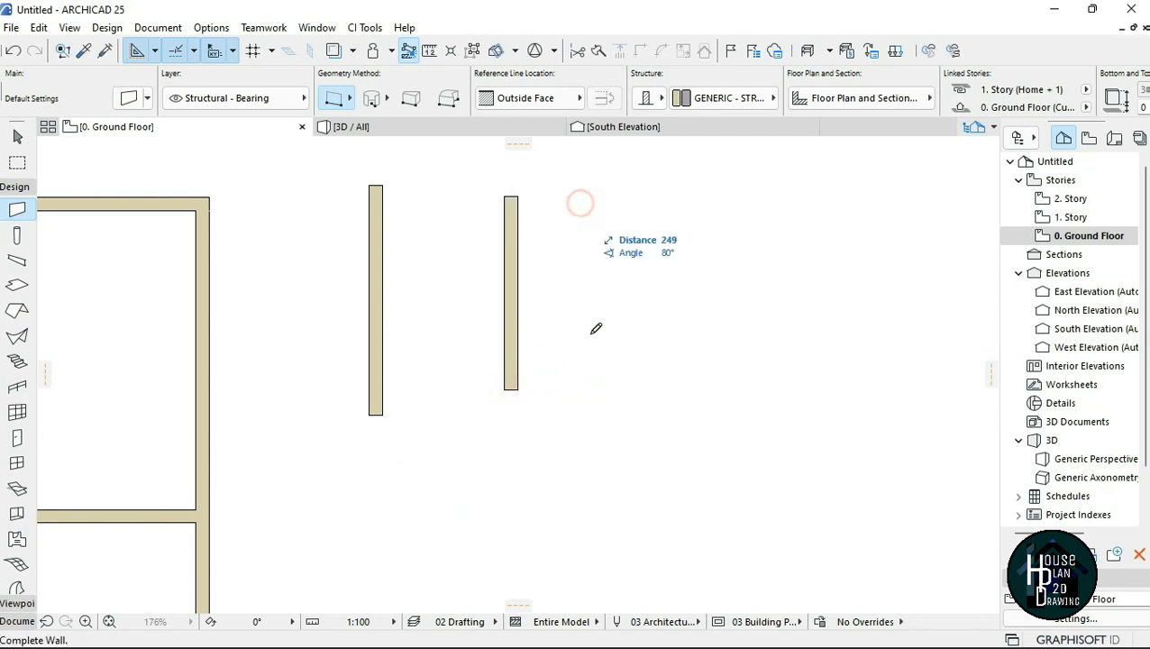
left_click(580, 455)
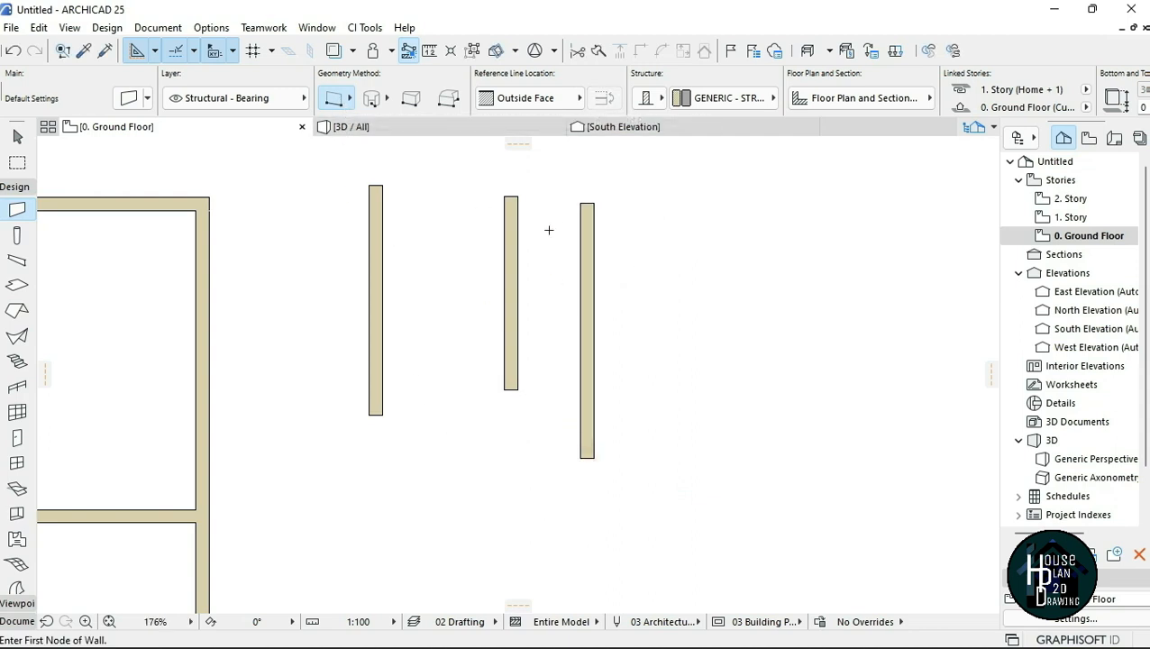
- Draw a closed, eight-segment stepped wall outline below the three separate vertical walls, using the Chained geometry method
left_click(339, 99)
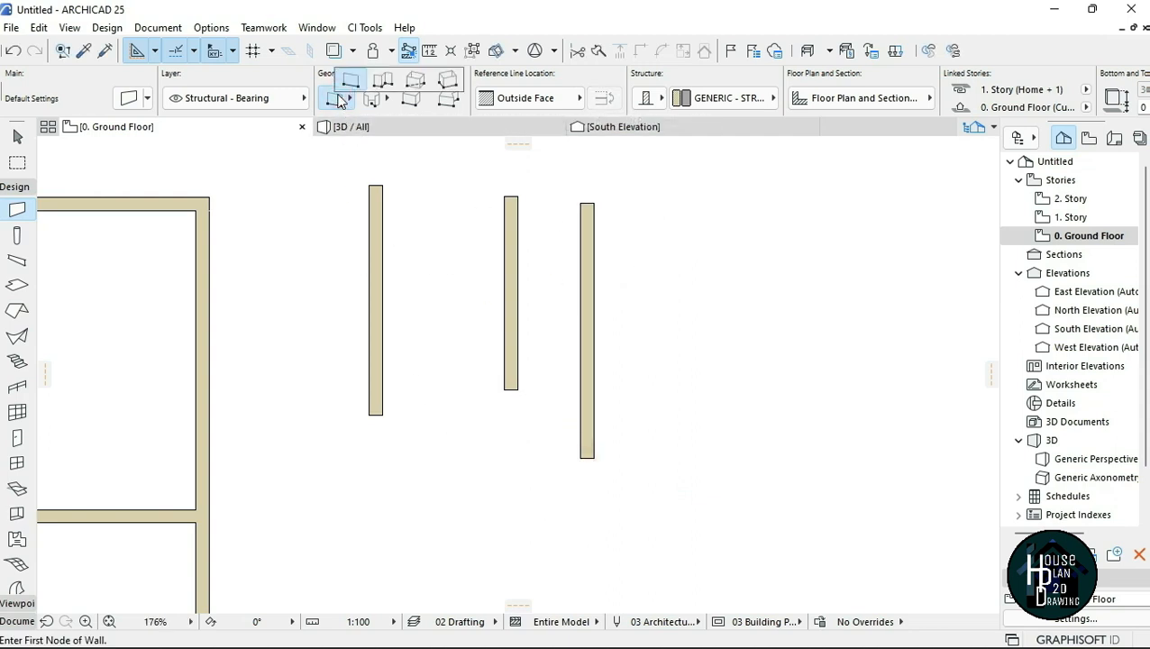
left_click(383, 81)
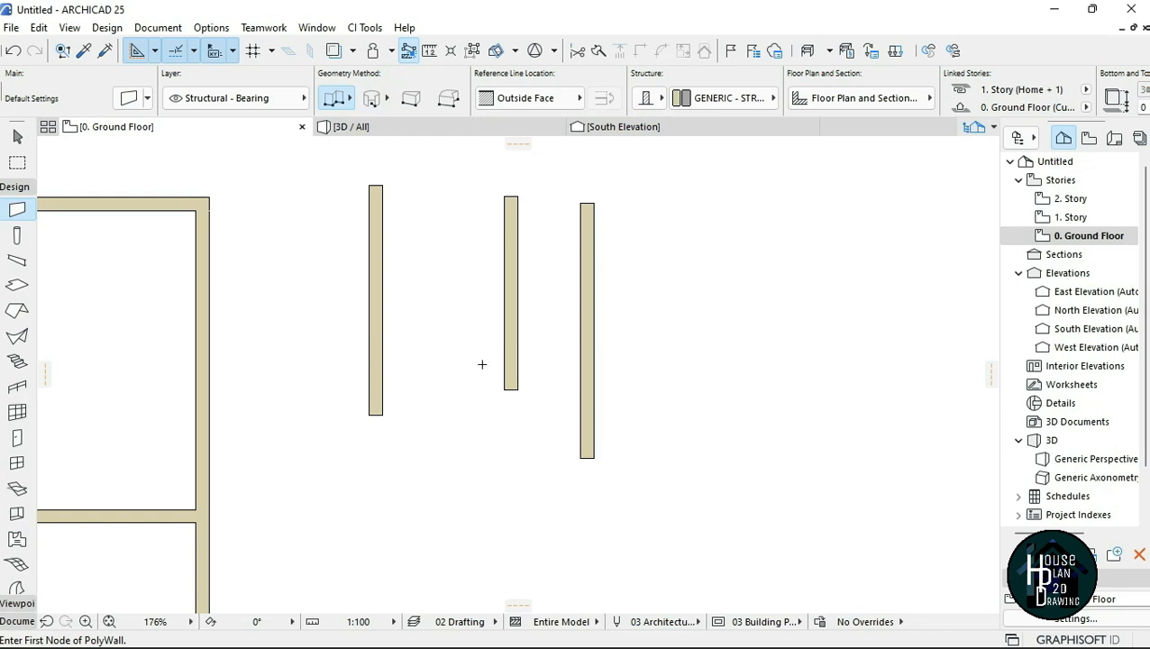
scroll(427, 206, "down", 4)
scroll(454, 337, "up", 3)
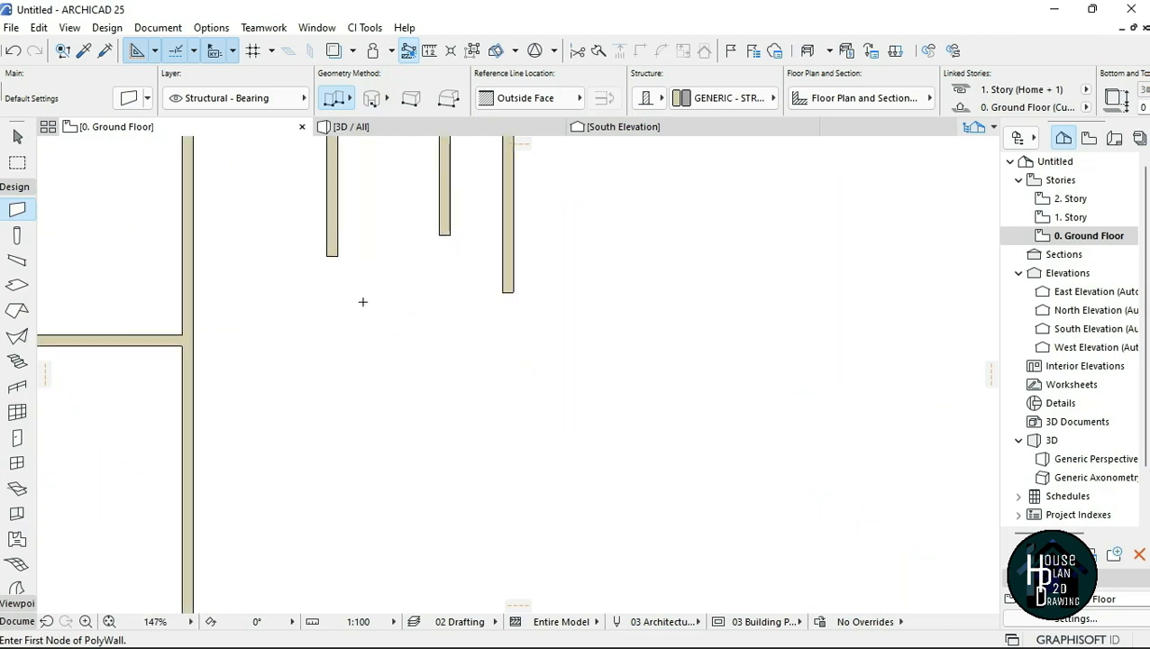
left_click(337, 318)
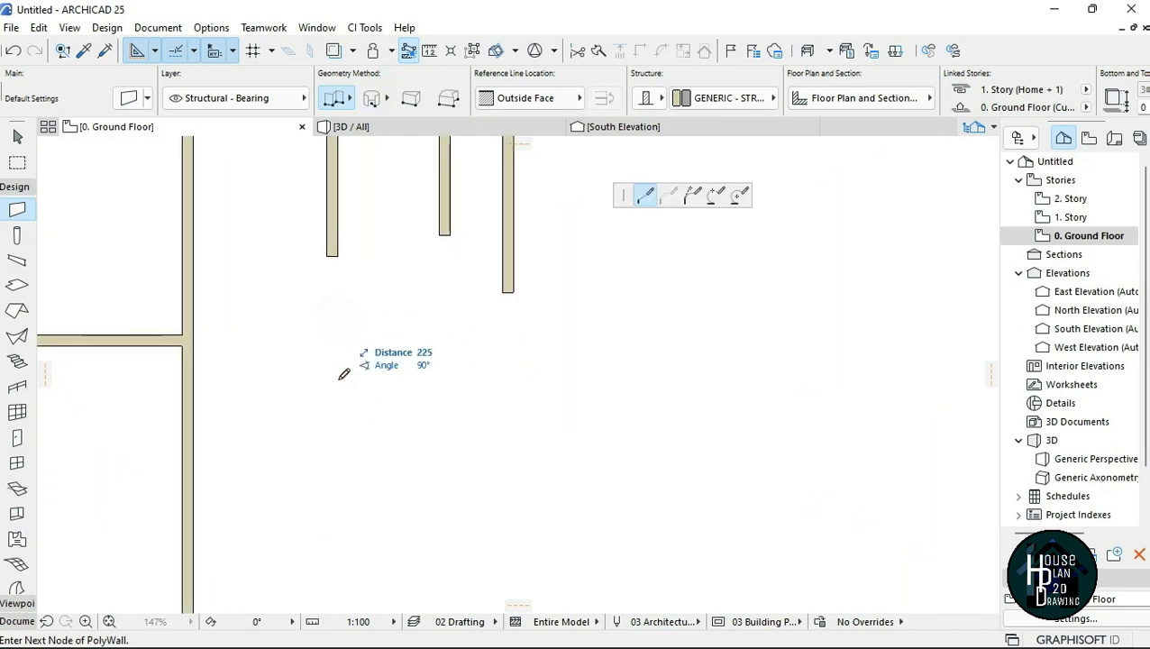
left_click(337, 474)
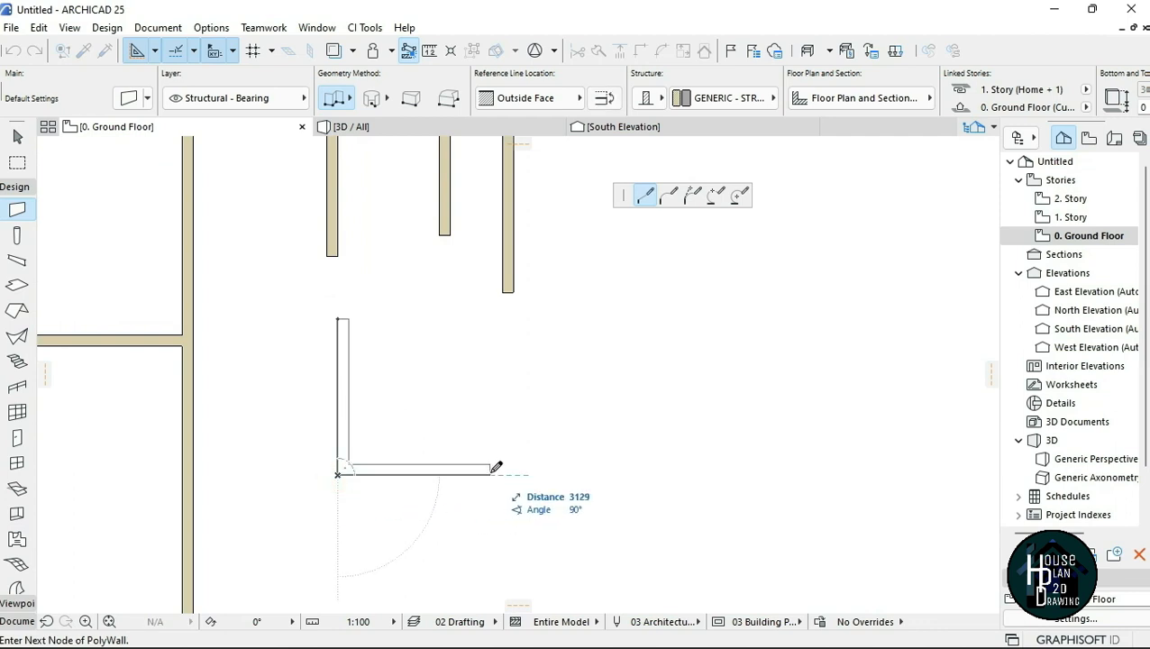
left_click(492, 474)
left_click(492, 408)
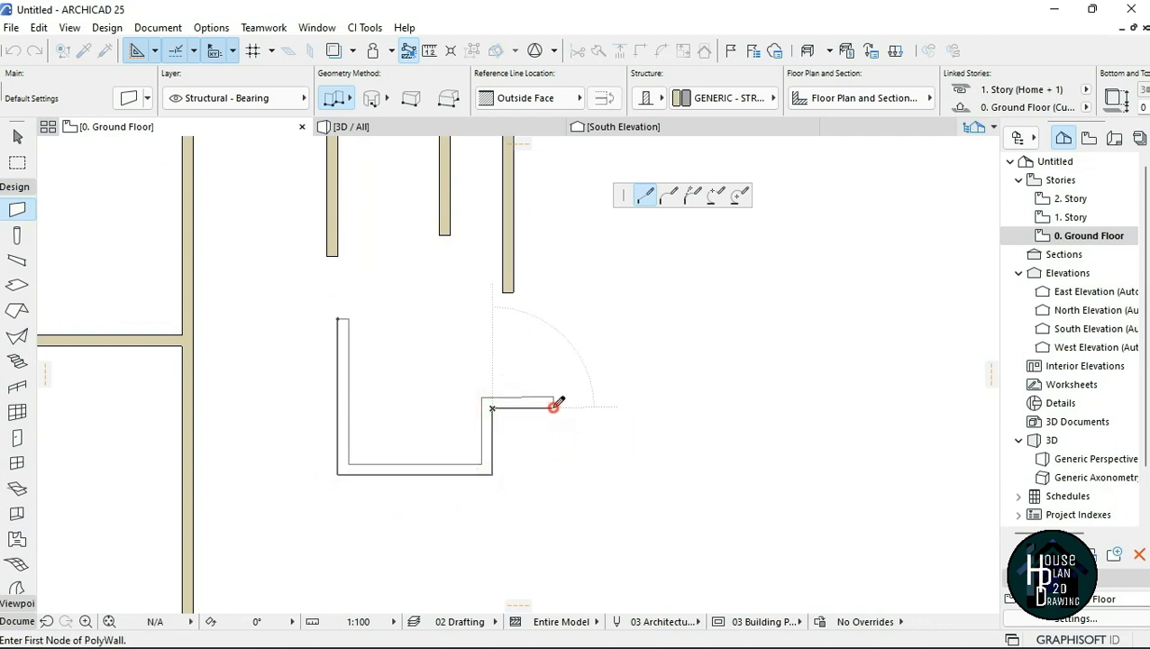
left_click(552, 407)
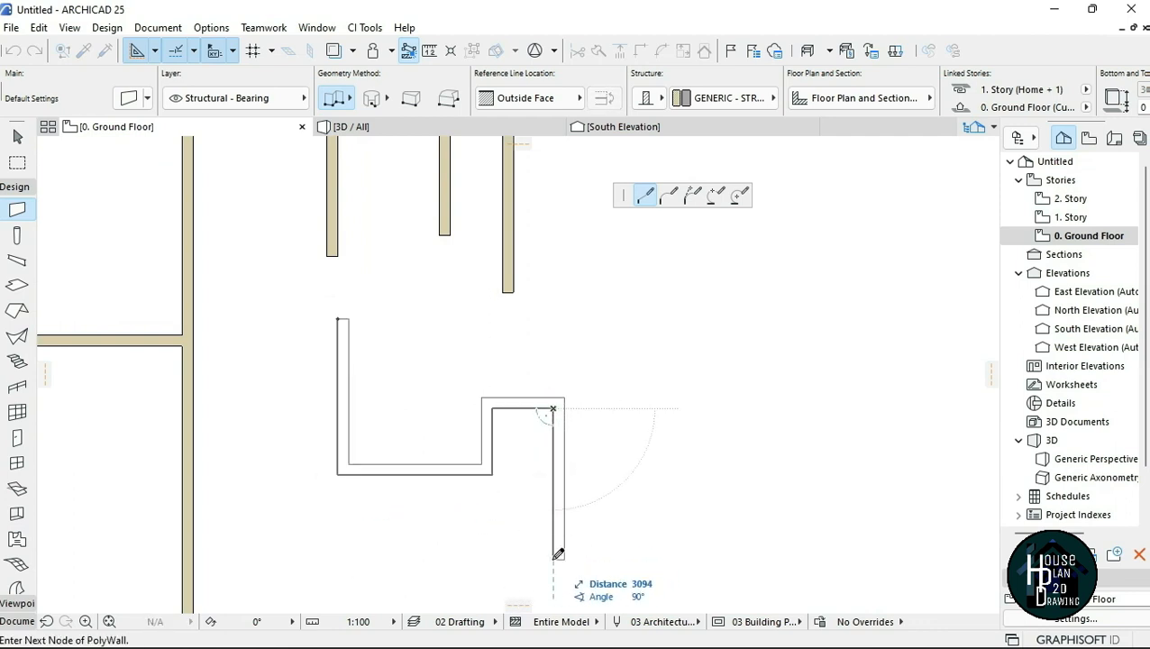
left_click(552, 559)
left_click(266, 558)
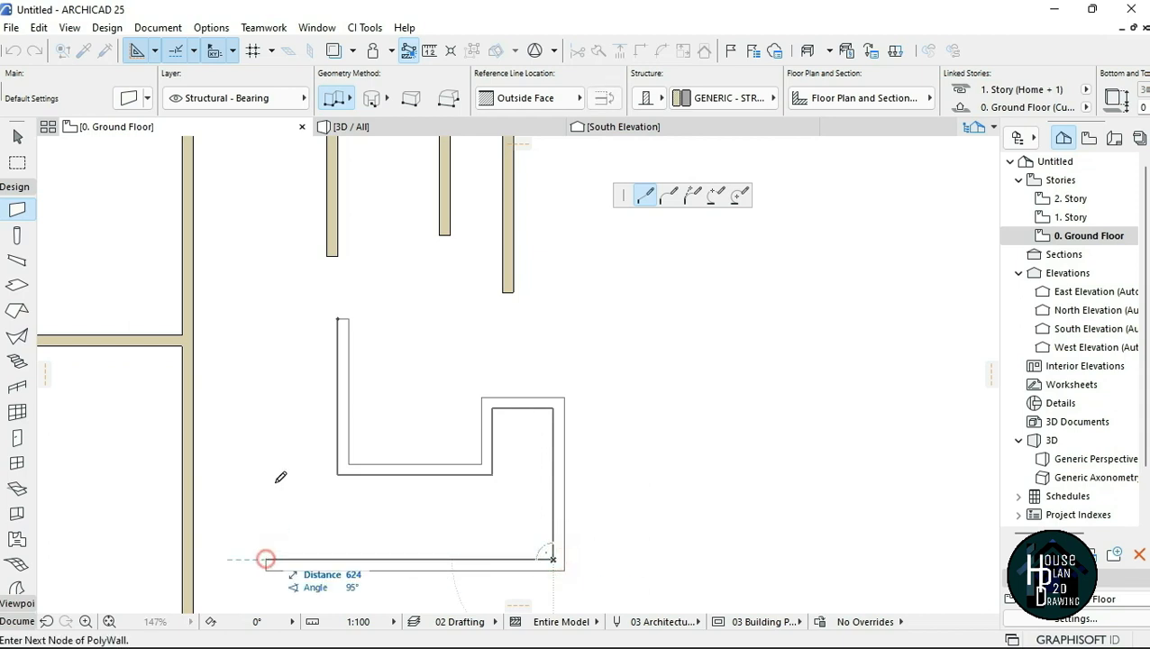
left_click(265, 318)
left_click(337, 318)
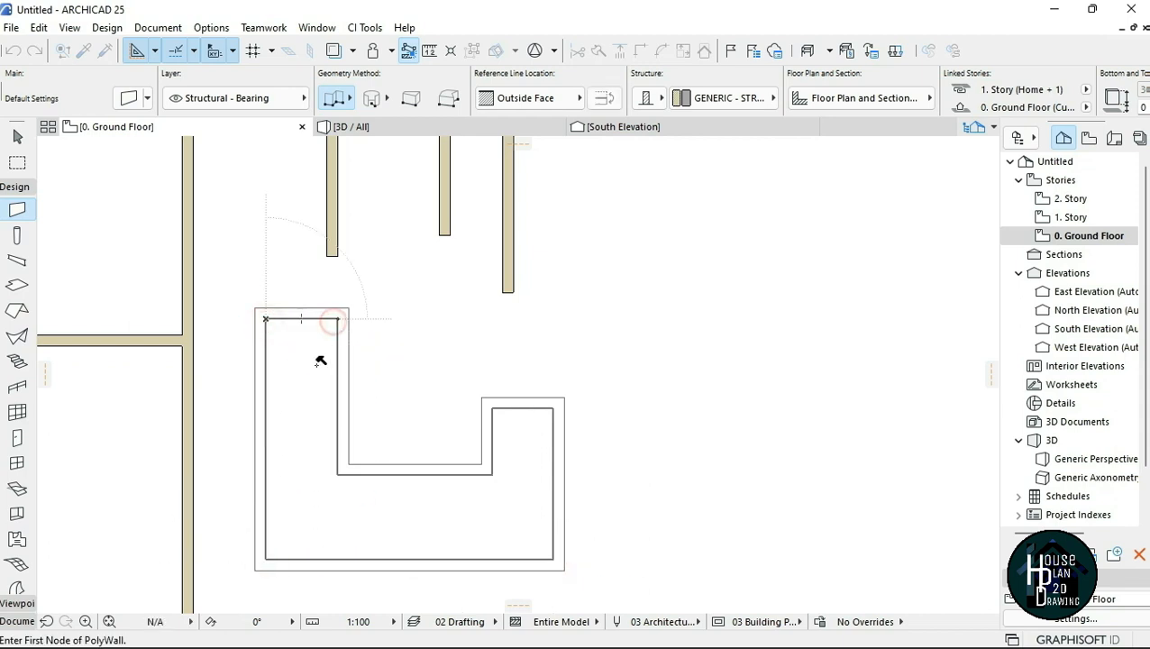
- Draw a full circular wall in the empty area east of the sample walls, using the curved centerpoint geometry method
scroll(344, 425, "down", 2)
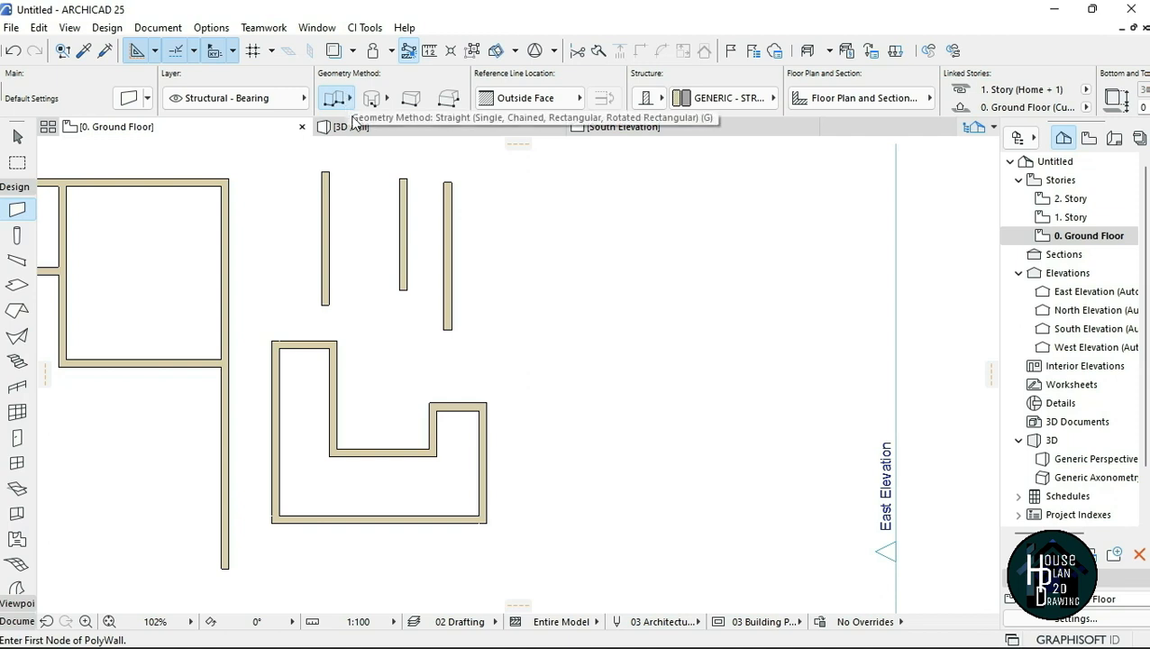
left_click(376, 101)
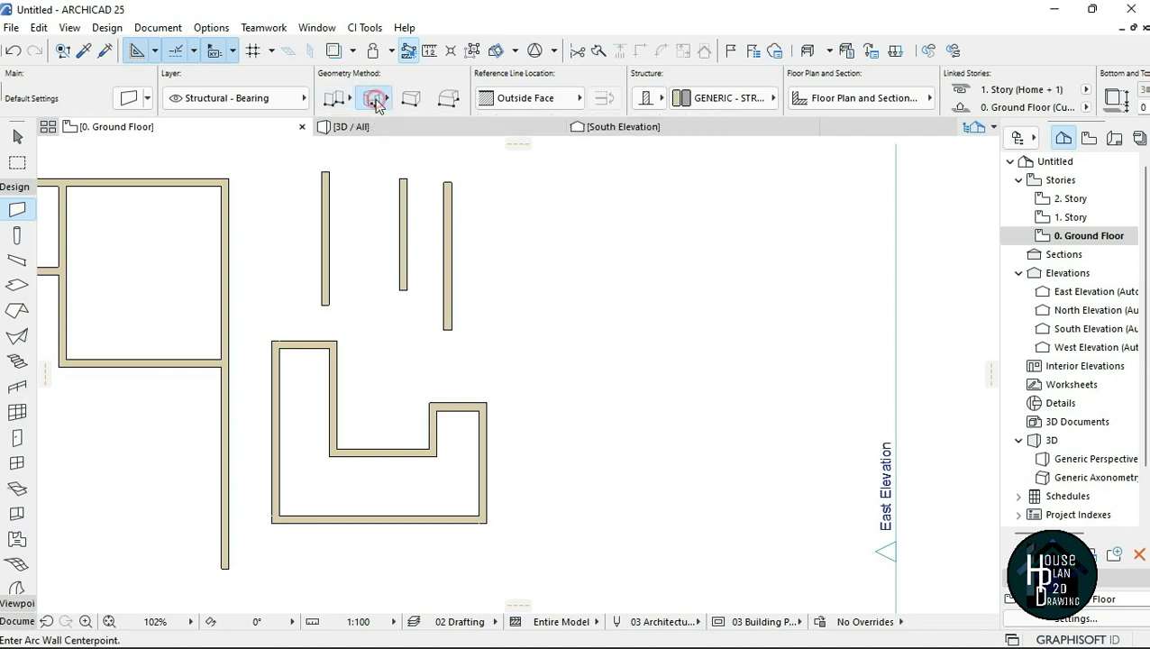
left_click(652, 288)
left_click(712, 349)
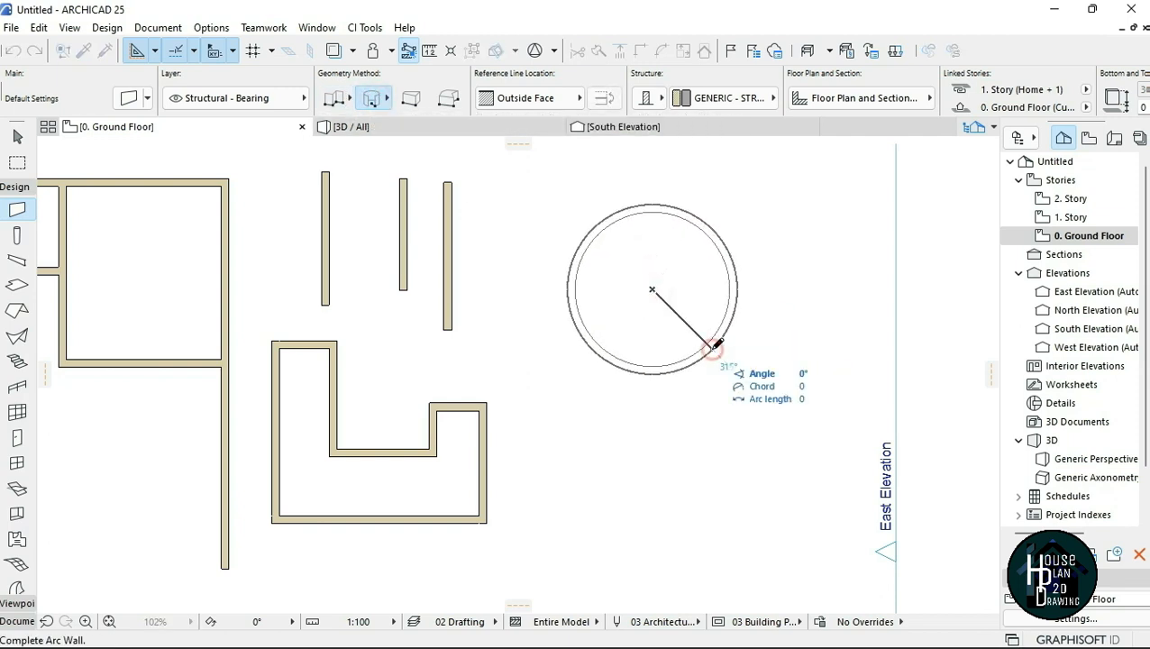
left_click(711, 349)
scroll(591, 399, "down", 1)
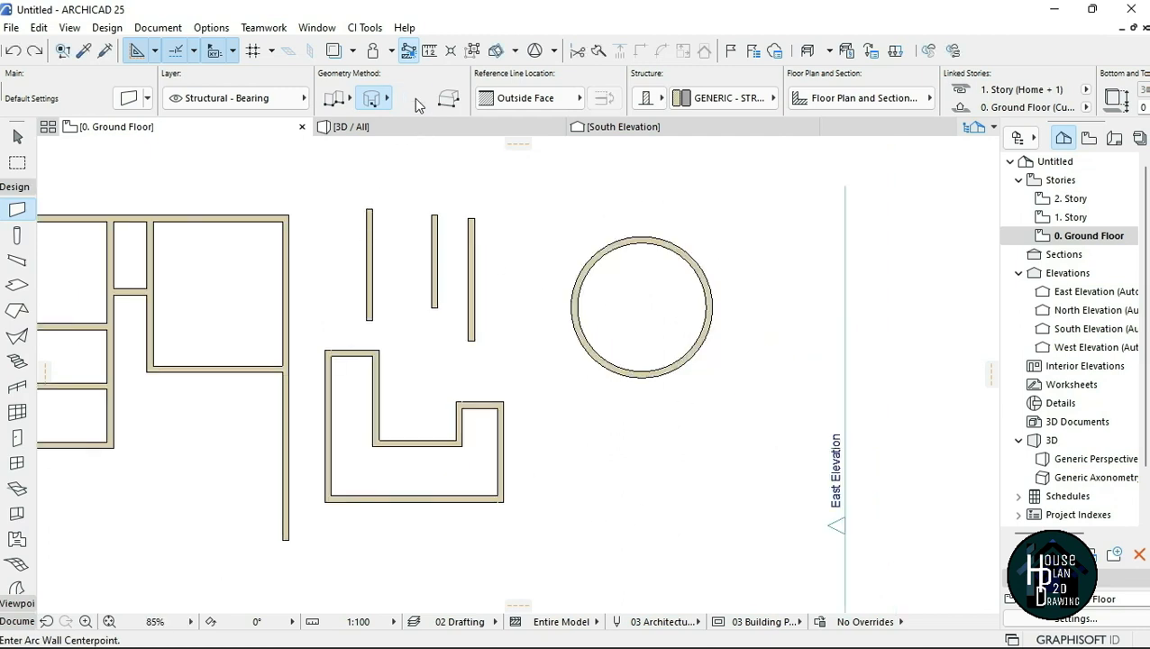
- Set the wall geometry method back to straight Chained and leave the Wall tool
left_click(333, 101)
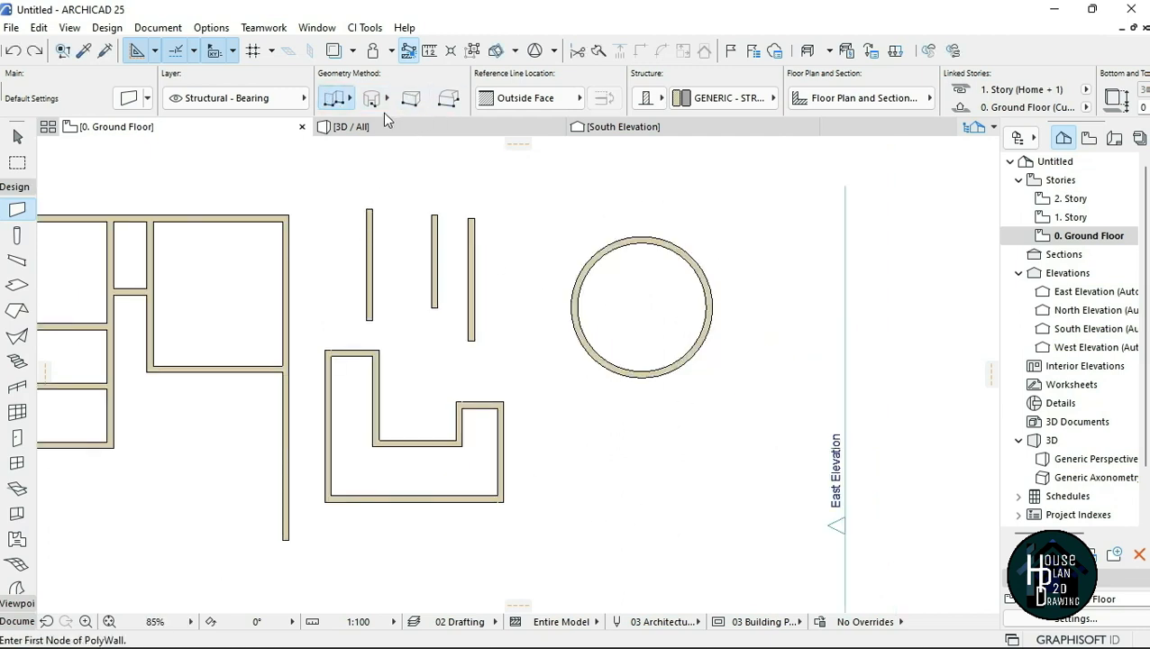
left_click(335, 103)
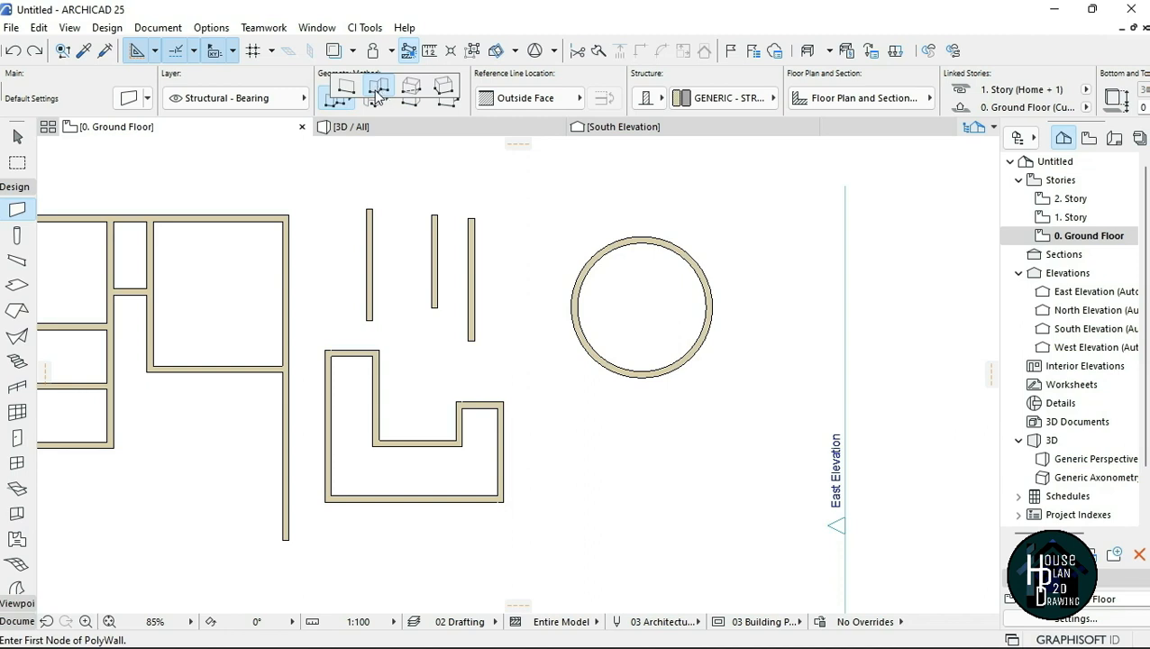
left_click(379, 86)
left_click(336, 99)
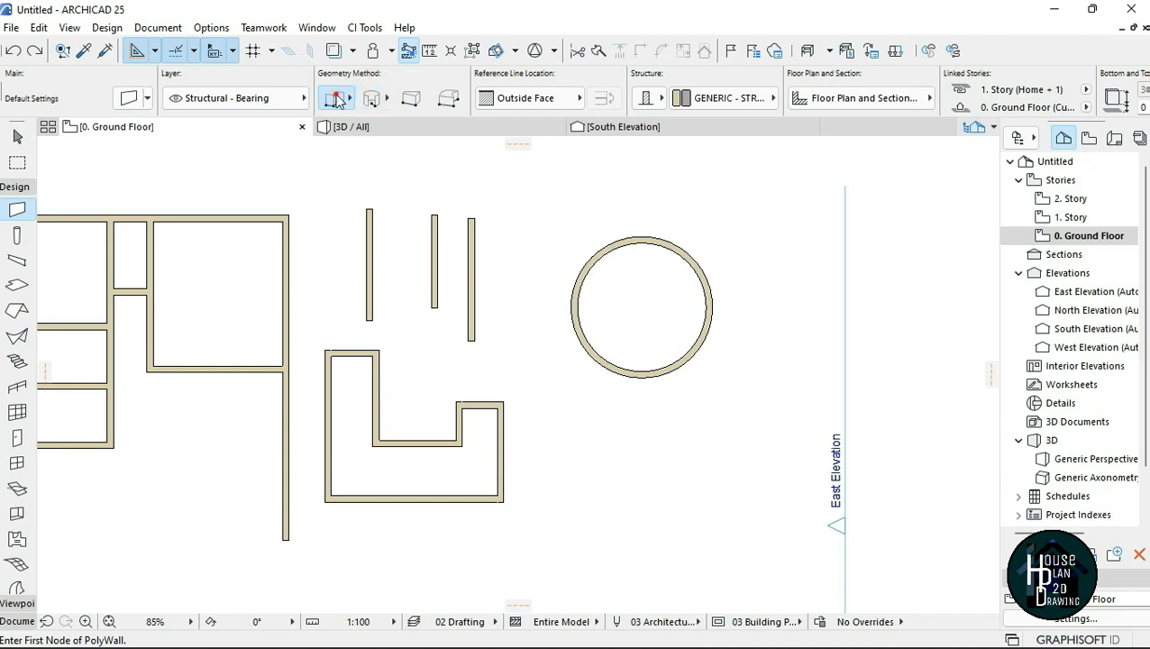
left_click(455, 192)
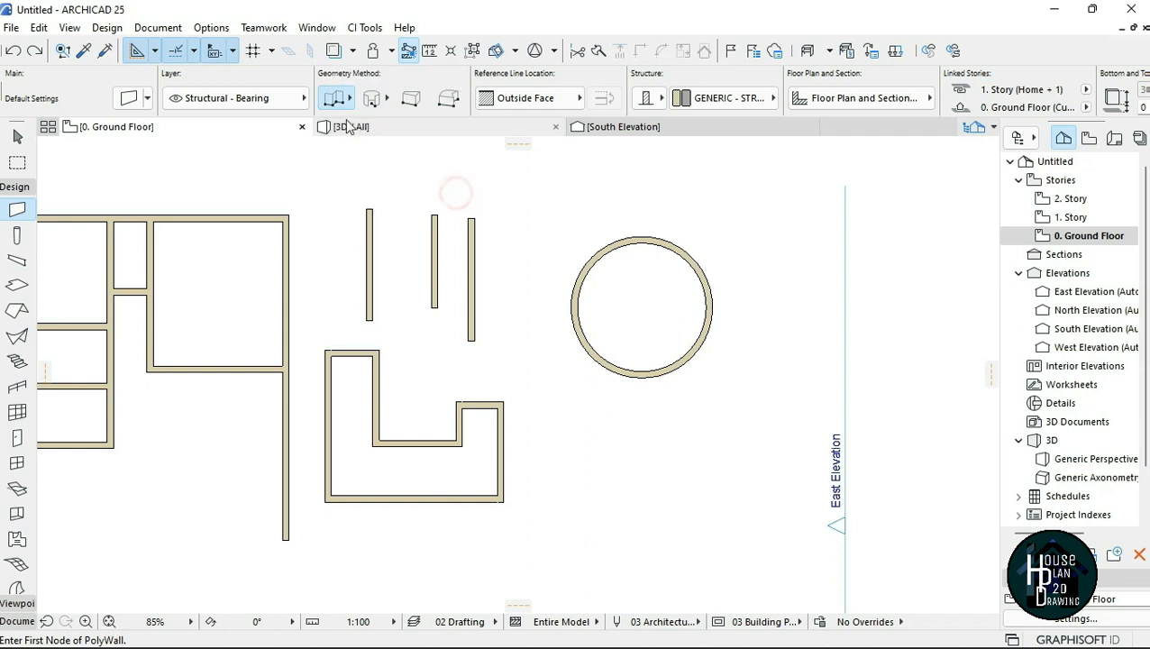
left_click(338, 101)
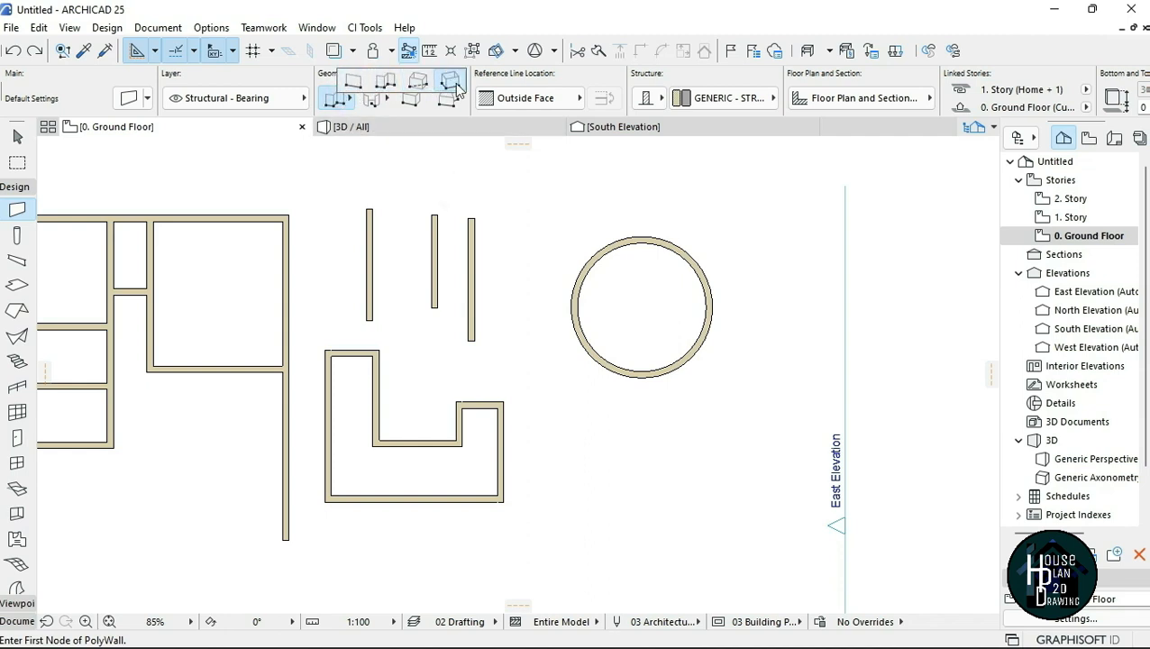
left_click(386, 82)
key("Escape")
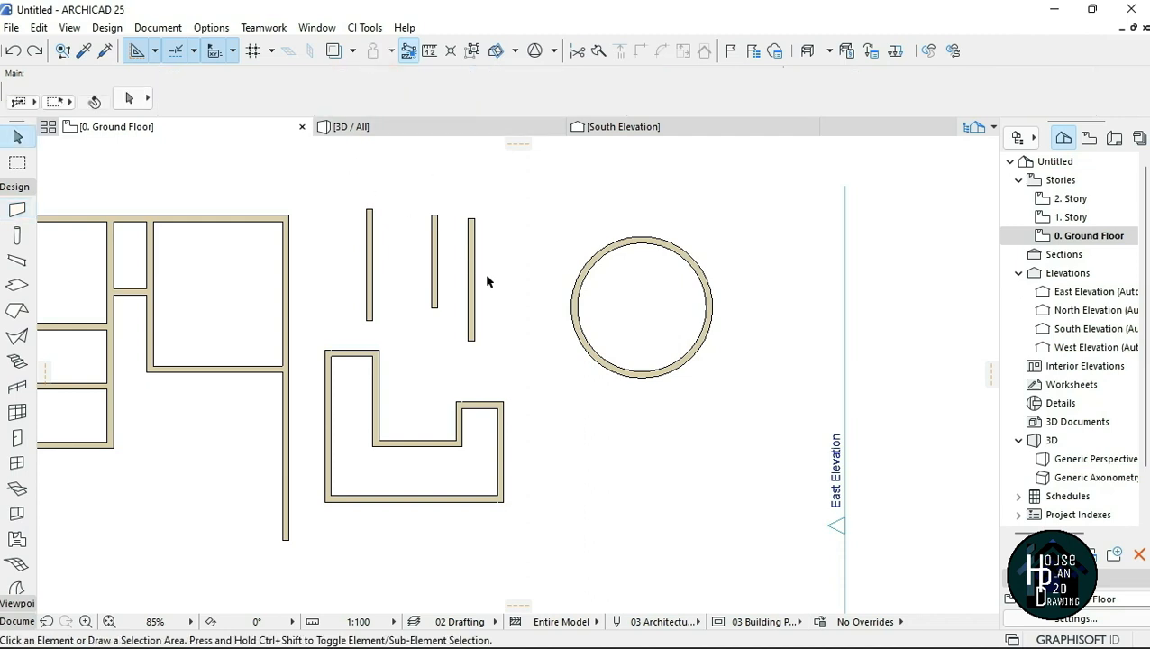
- Delete all the demonstration walls east of the house: the three single walls, the chained outline and the circular wall
left_click_drag(298, 187, 412, 249)
left_click_drag(307, 189, 760, 558)
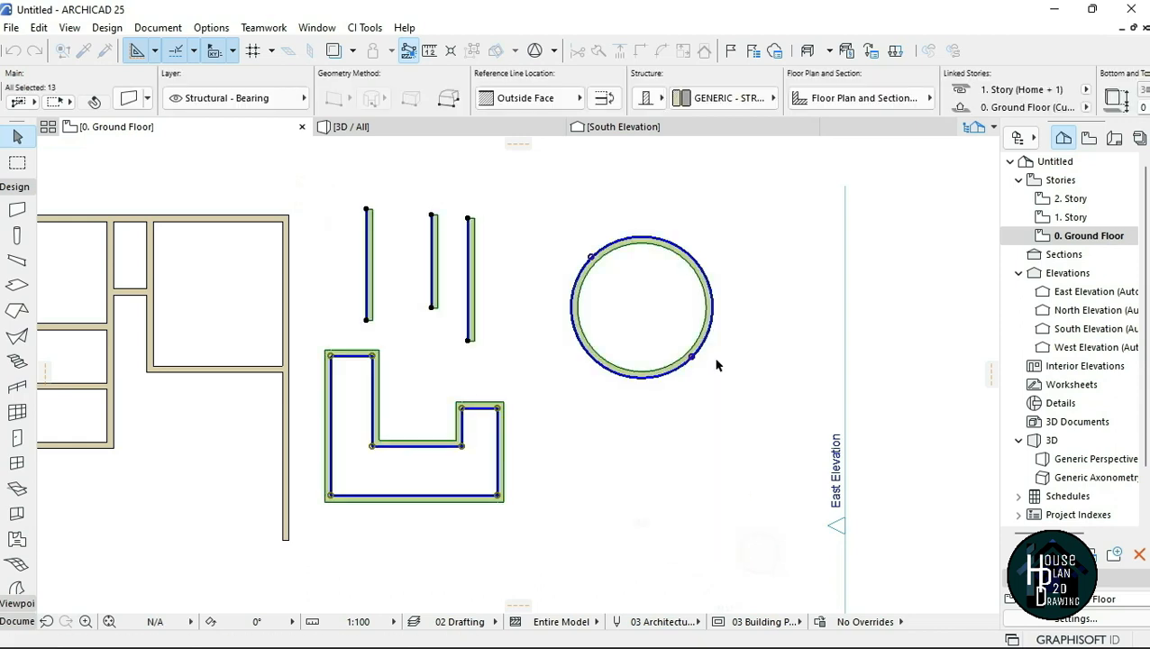
right_click(568, 190)
left_click(657, 328)
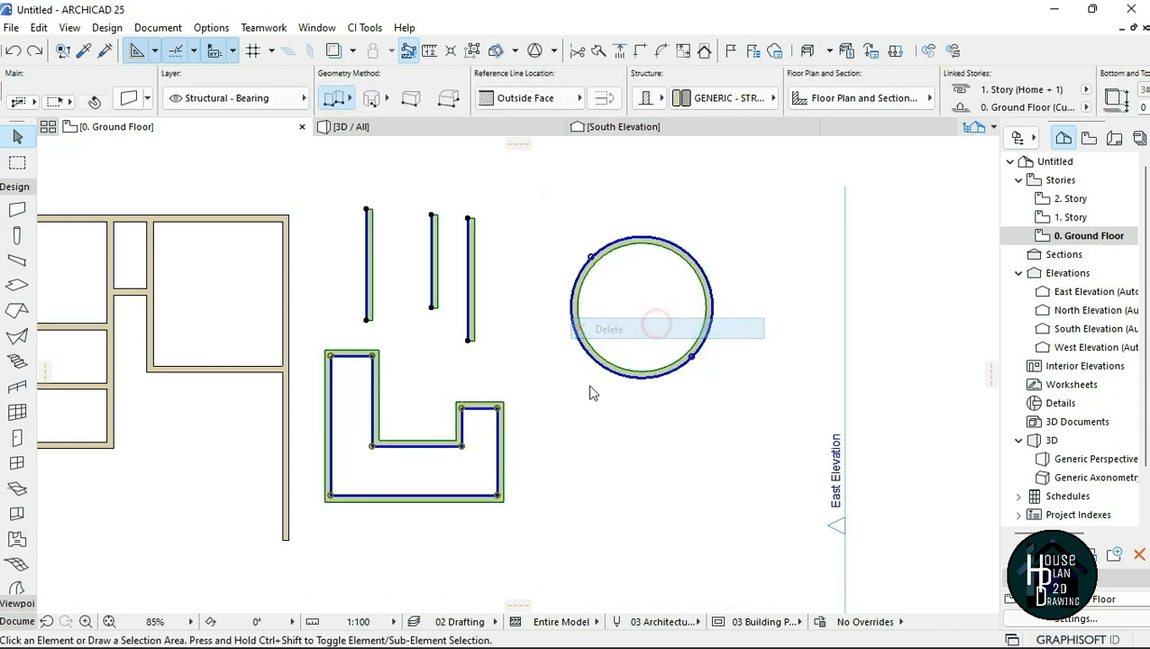
- Draw a chained wall inside the northeast room, running 1500 mm west from the east wall and up to the top wall, enclosing a corner room
scroll(692, 337, "down", 2)
scroll(273, 288, "up", 2)
scroll(419, 267, "up", 4)
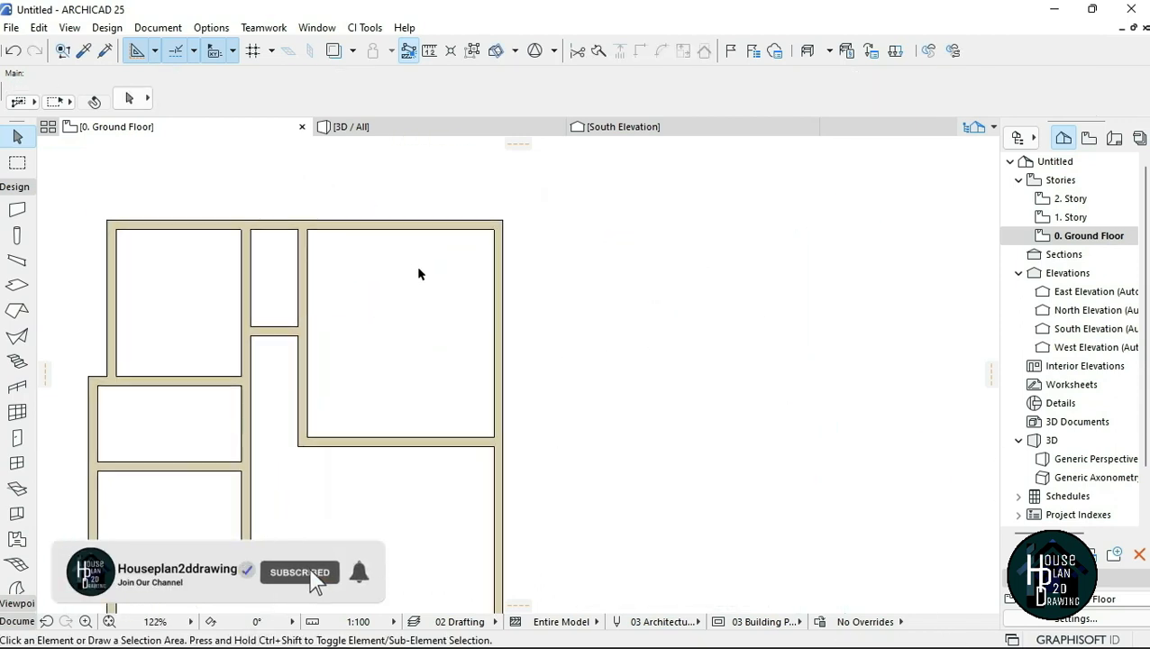
scroll(424, 275, "up", 2)
left_click(18, 212)
scroll(540, 216, "down", 2)
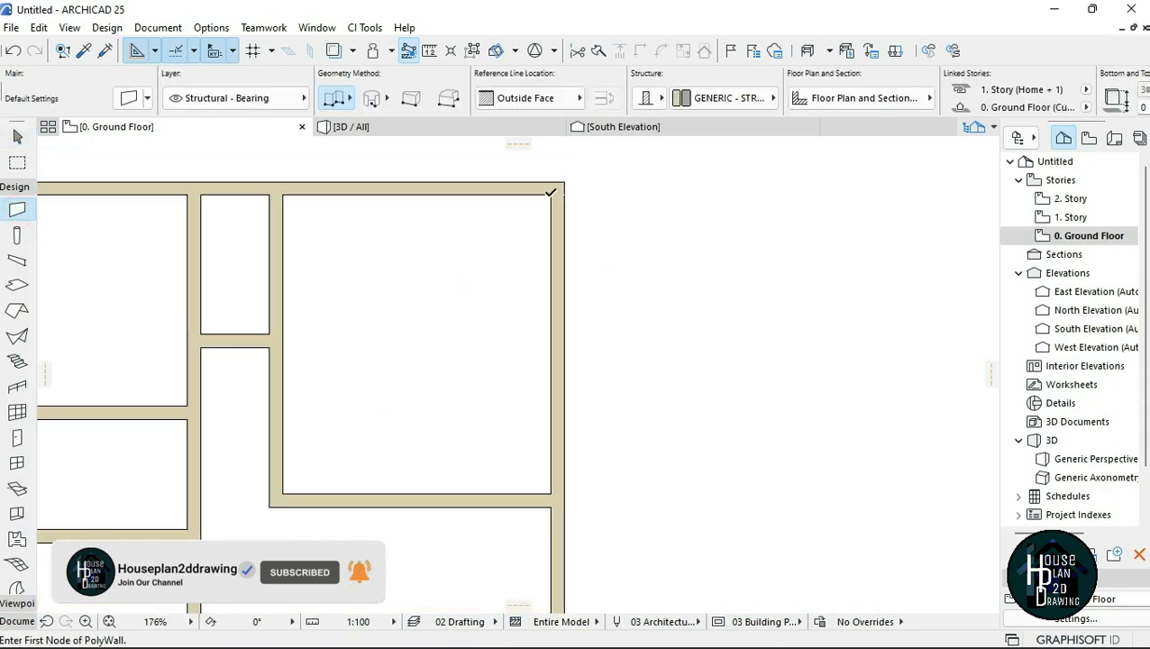
left_click(551, 195)
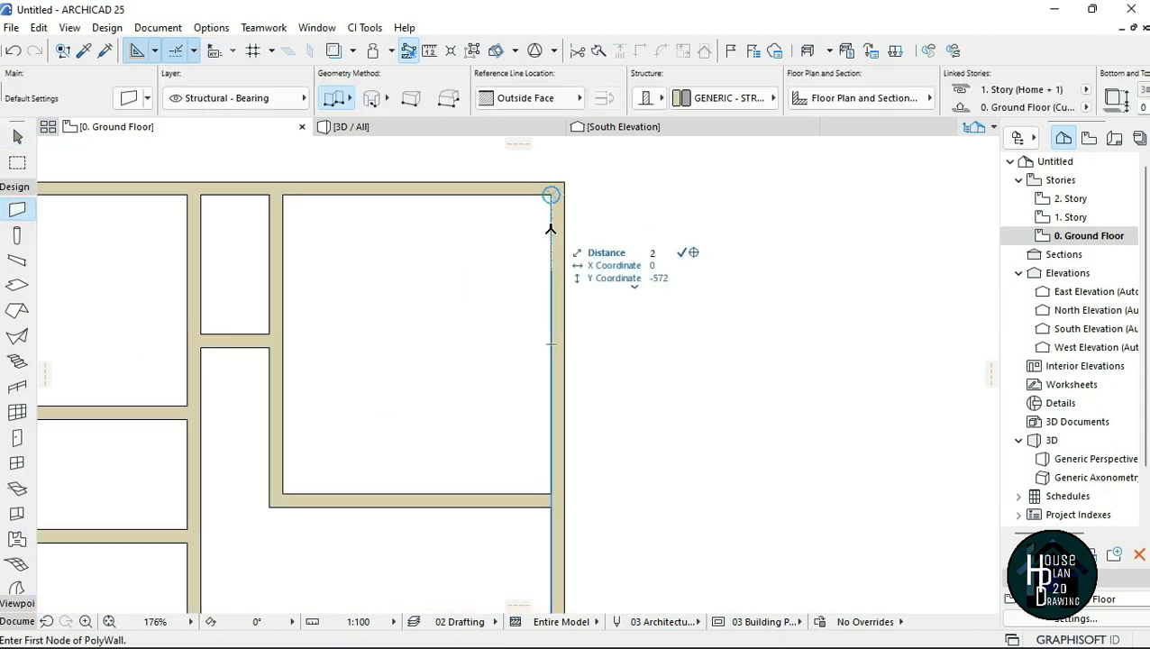
left_click(551, 194)
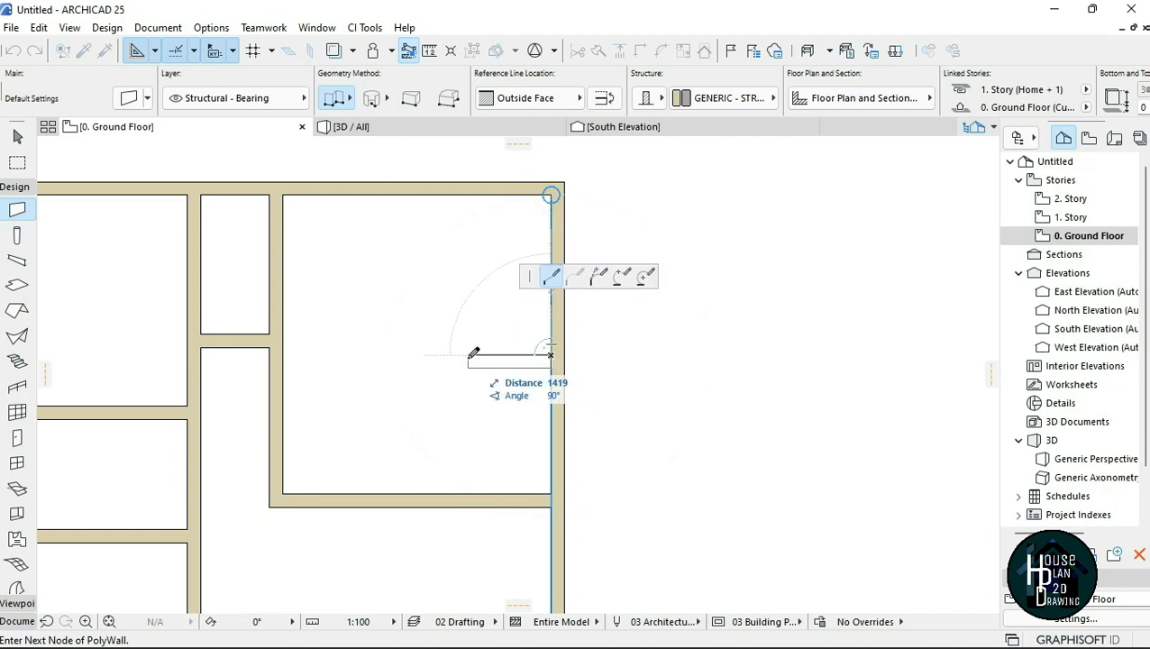
type("1500")
key("Return")
double_click(462, 194)
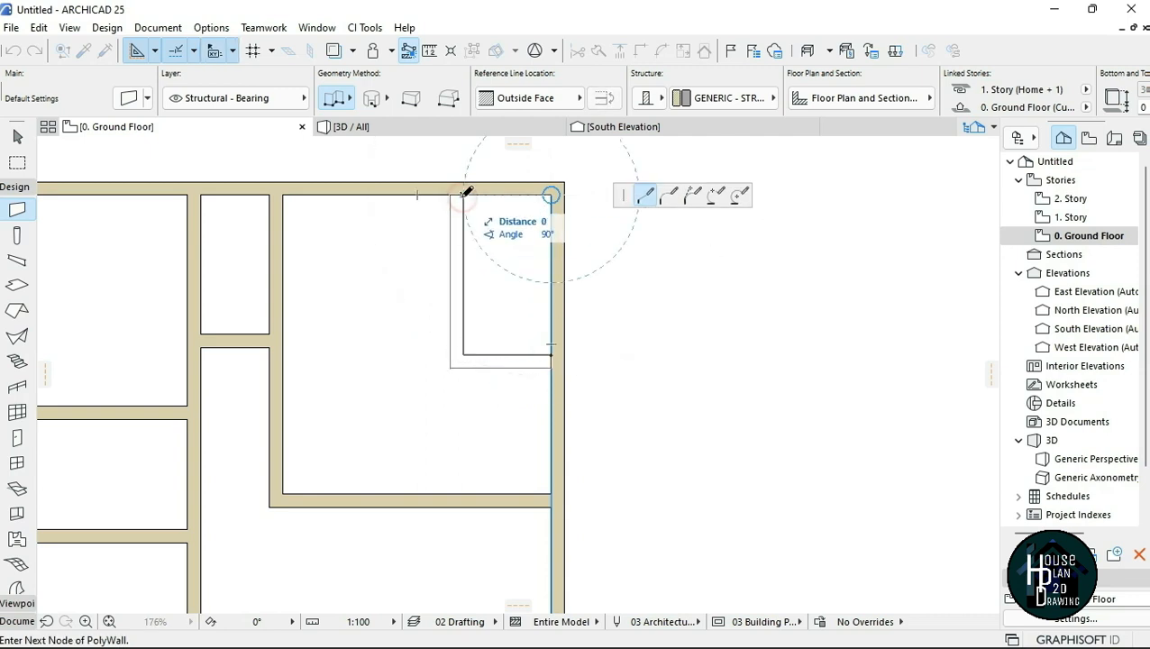
- Measure the northeast room's inner west side from its top corner down to its bottom corner
scroll(539, 218, "down", 3)
scroll(463, 353, "up", 5)
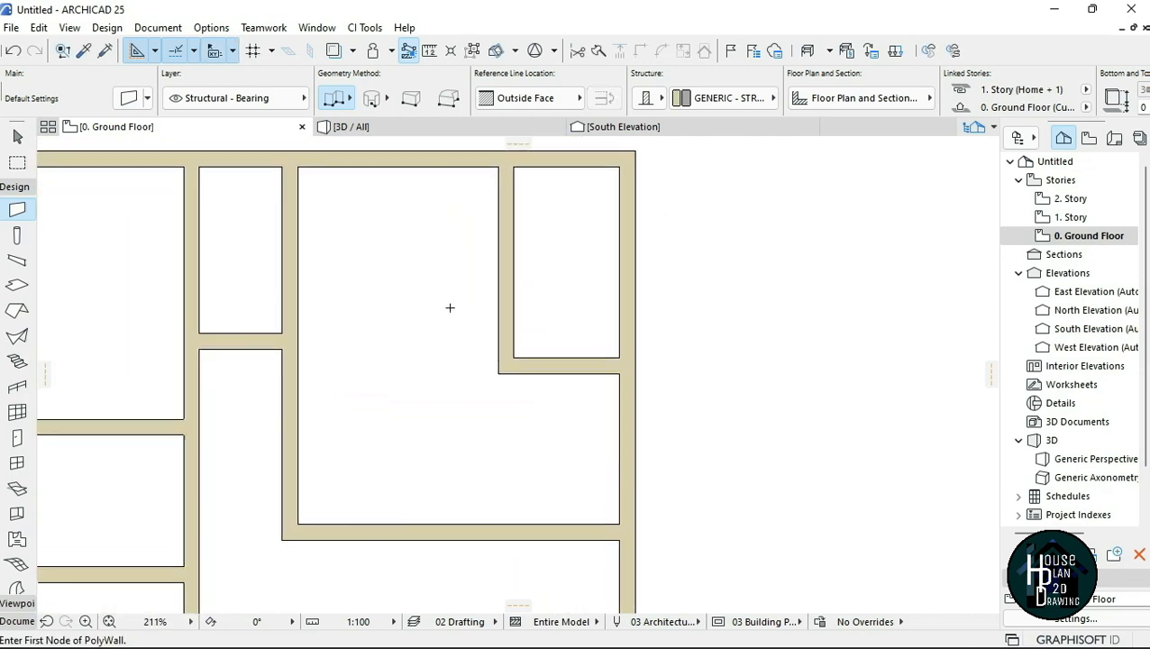
key("m")
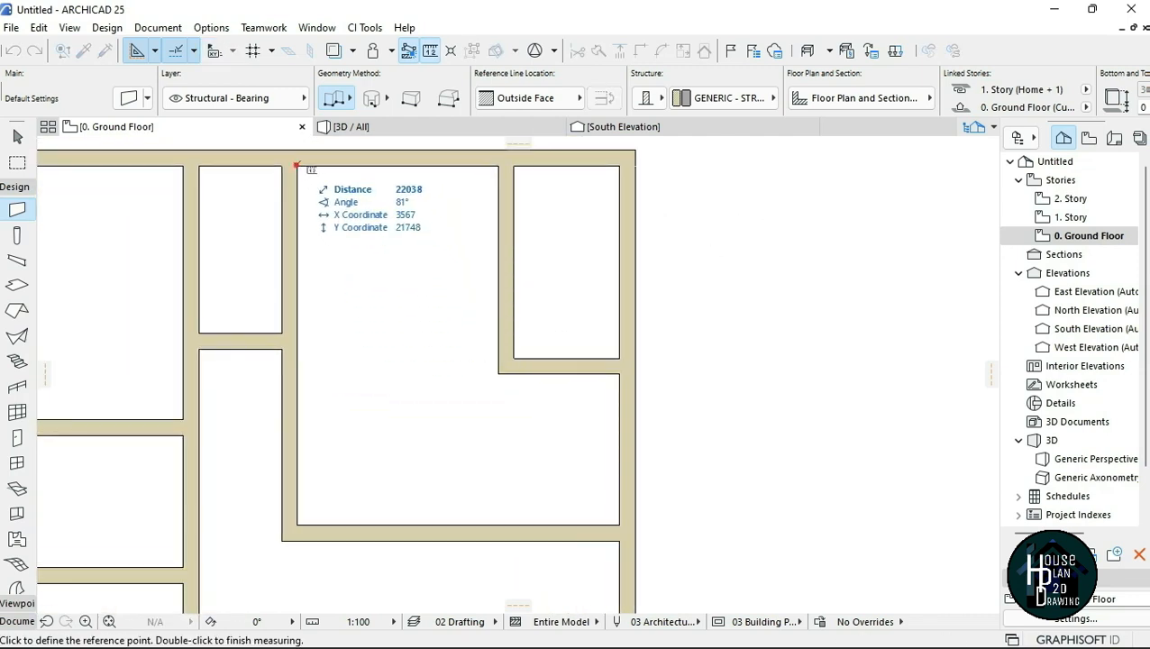
left_click(297, 166)
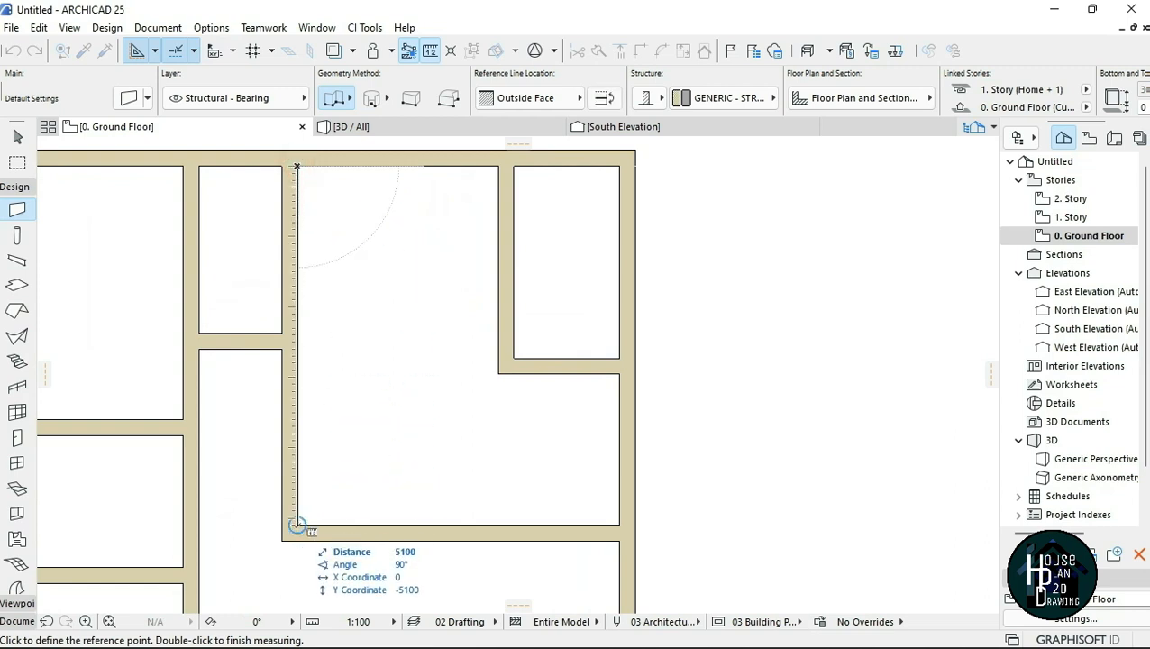
key("Escape")
key("Escape")
- Move the northeast room's south wall 600 mm straight south
scroll(353, 347, "down", 3)
scroll(436, 468, "up", 2)
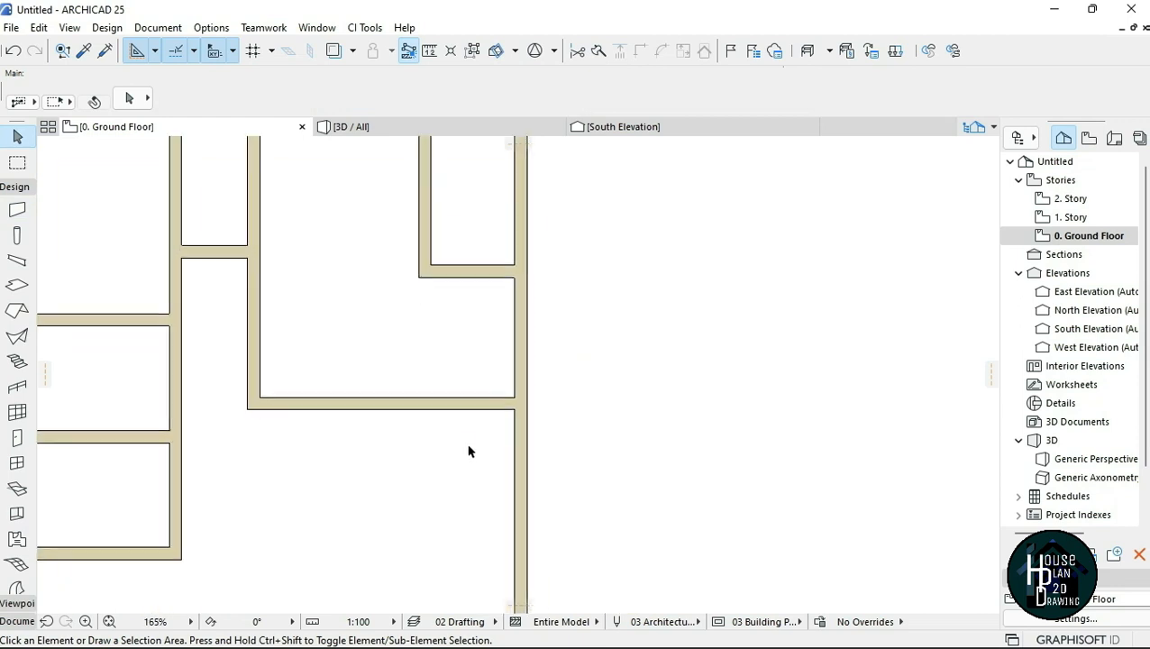
scroll(468, 451, "up", 1)
left_click(479, 402)
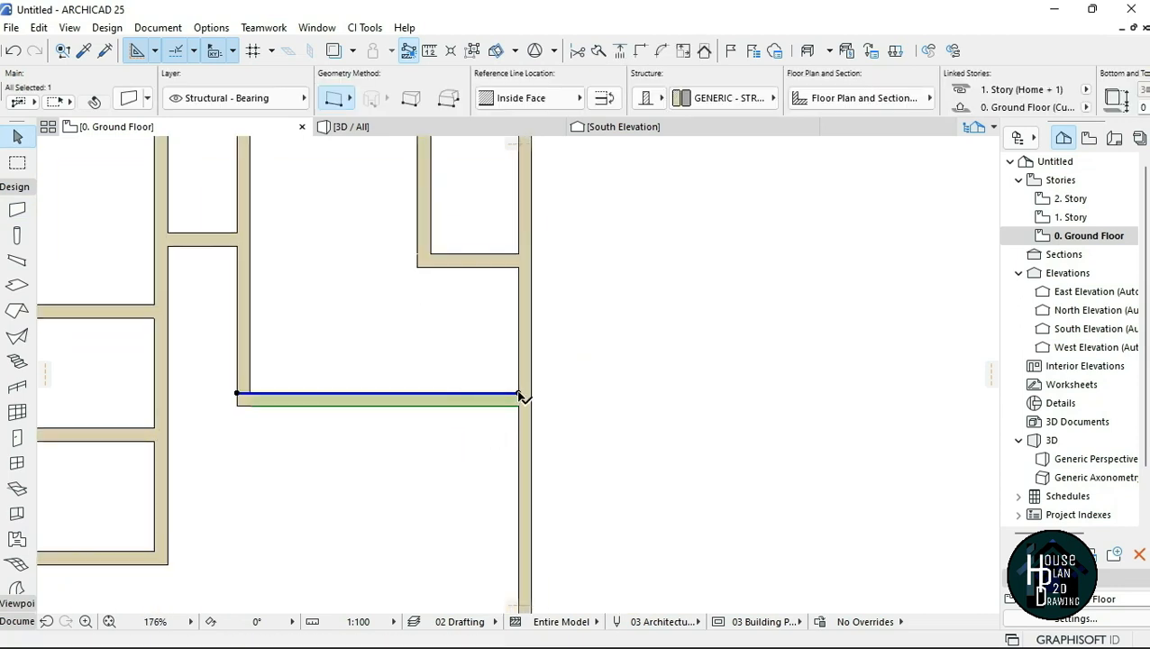
left_click(519, 394)
key("Escape")
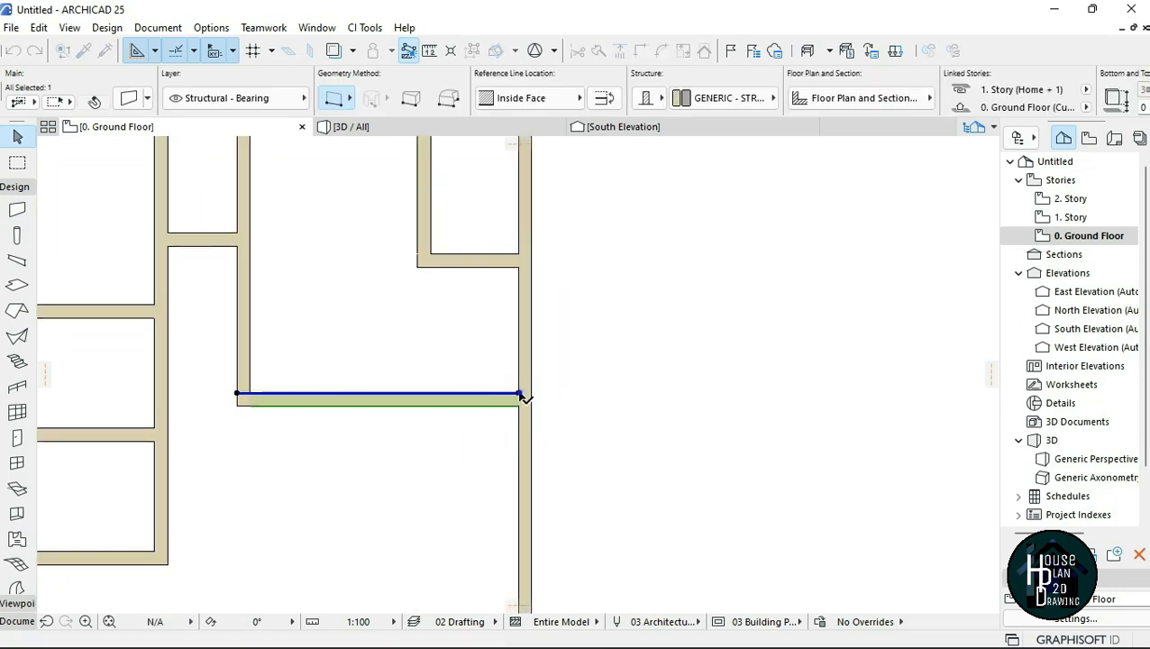
right_click(520, 394)
key("Escape")
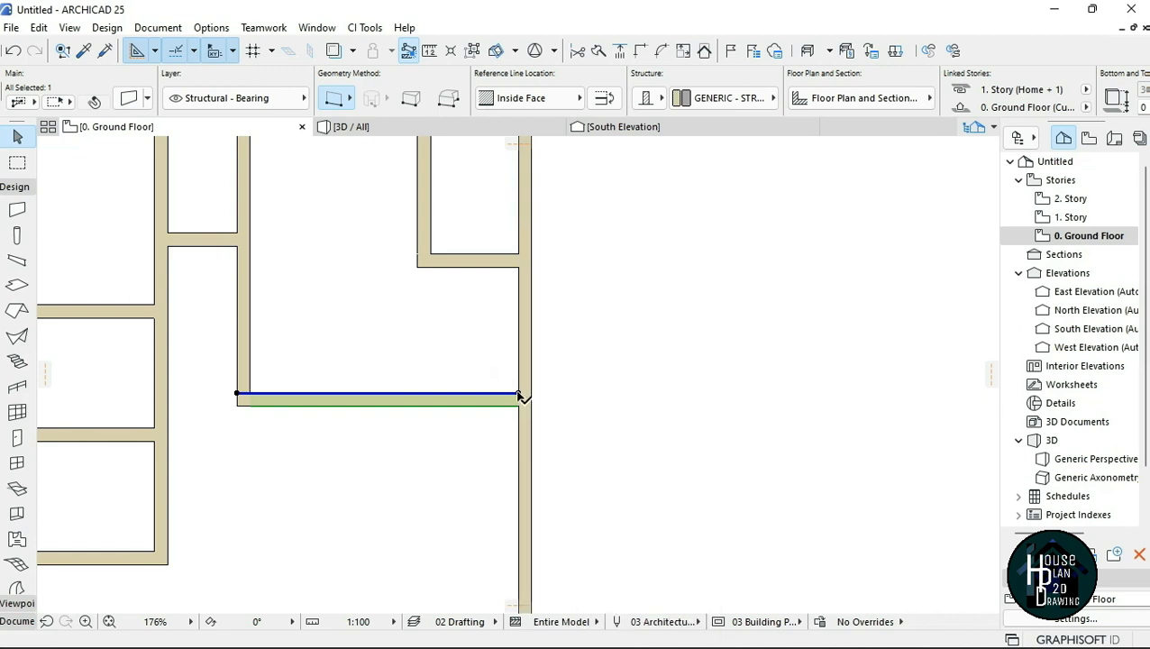
left_click(518, 394)
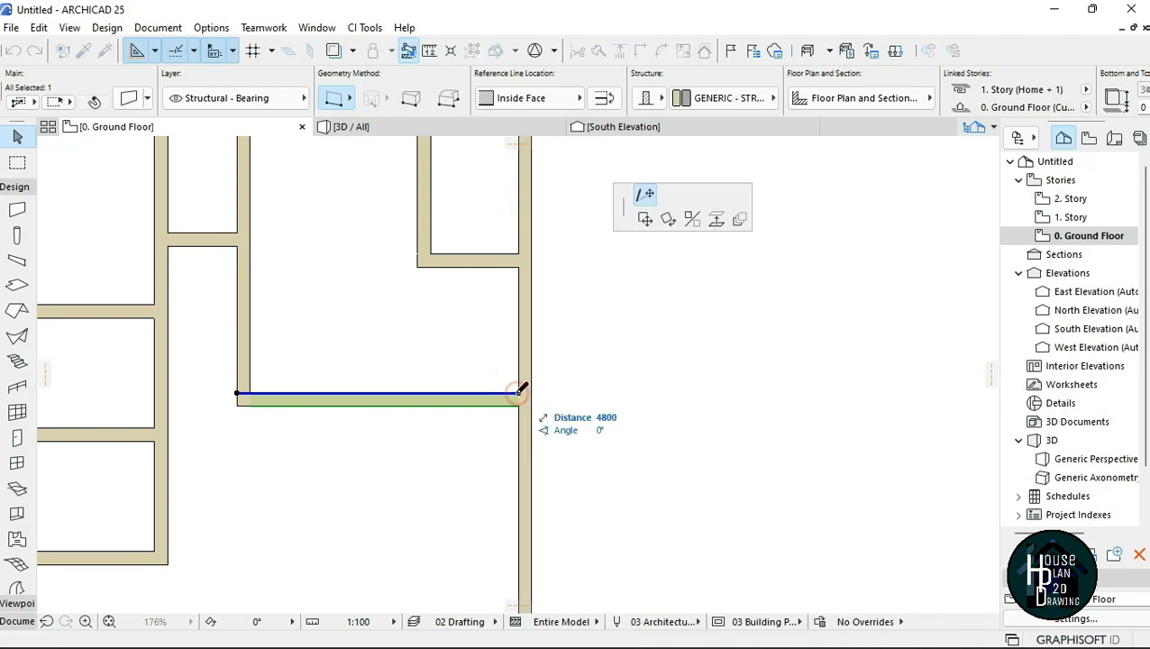
left_click(645, 220)
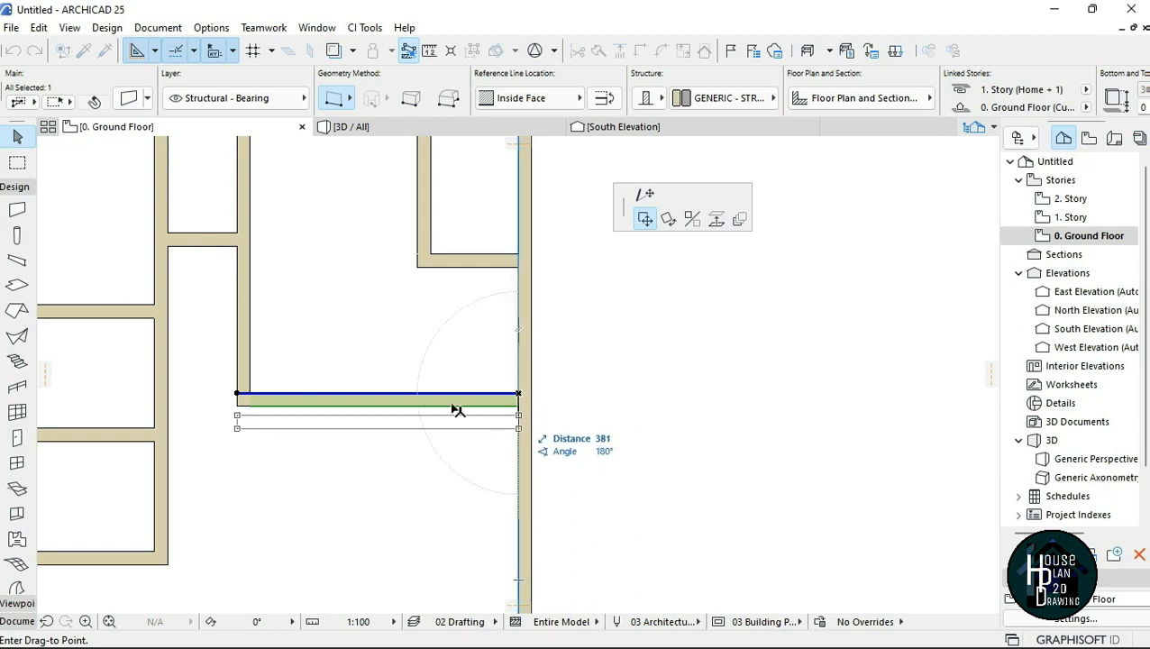
scroll(442, 406, "down", 1)
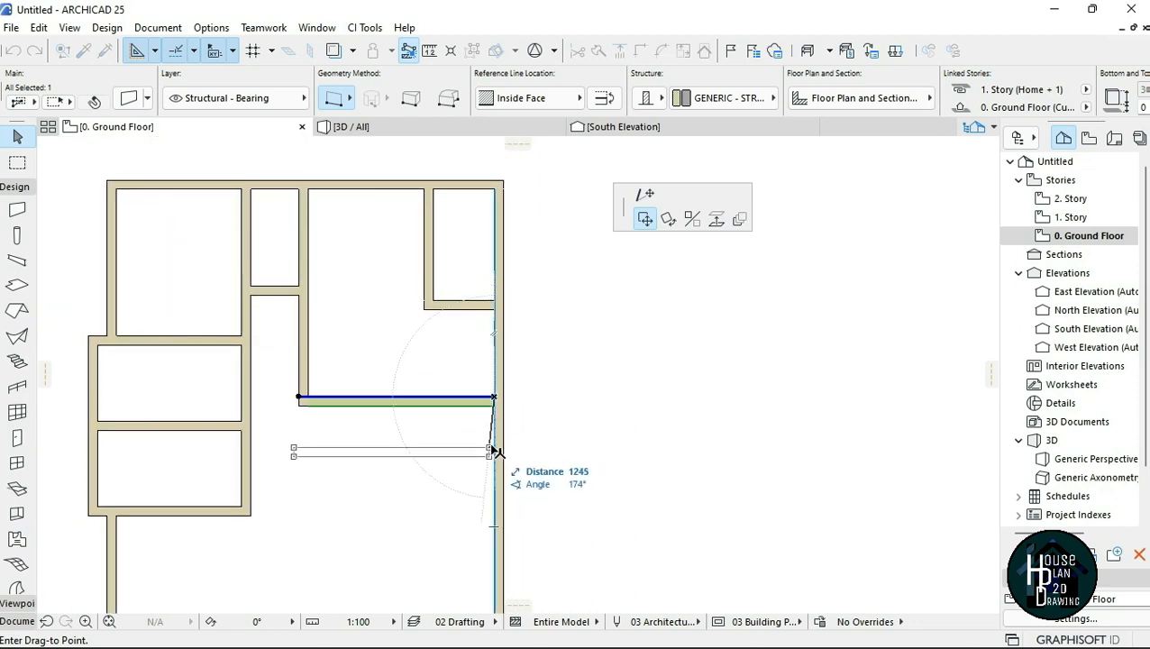
scroll(496, 416, "up", 2)
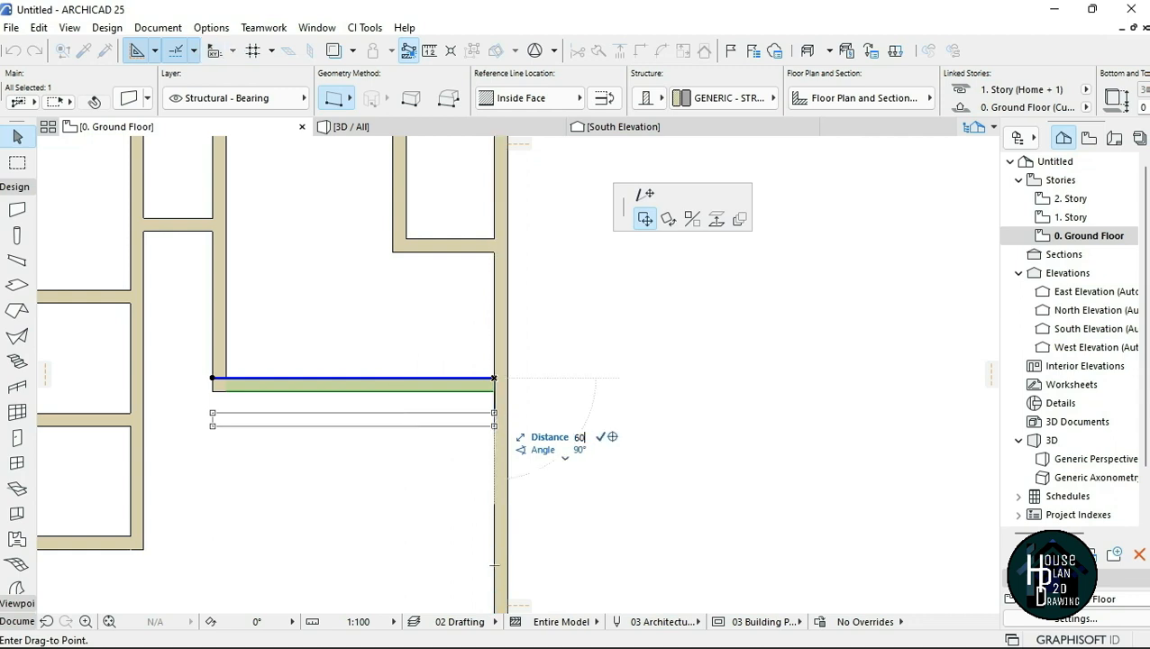
key("Return")
- Stretch the northeast room's west wall south until it meets the moved south wall
left_click(201, 345)
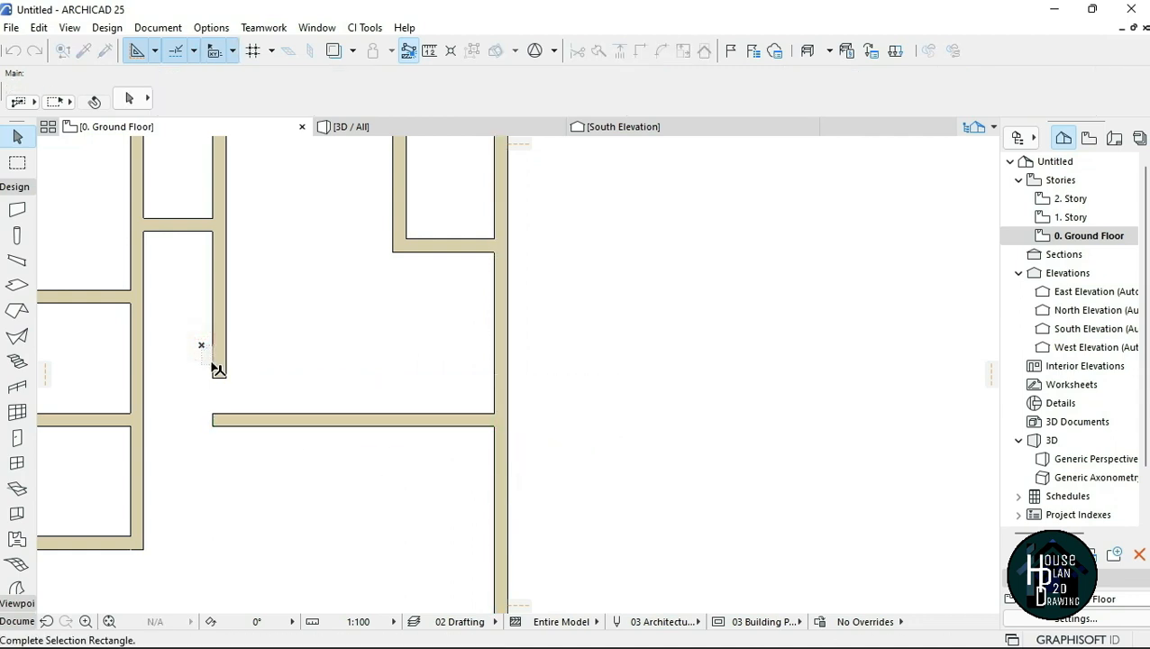
left_click(217, 365)
left_click(214, 377)
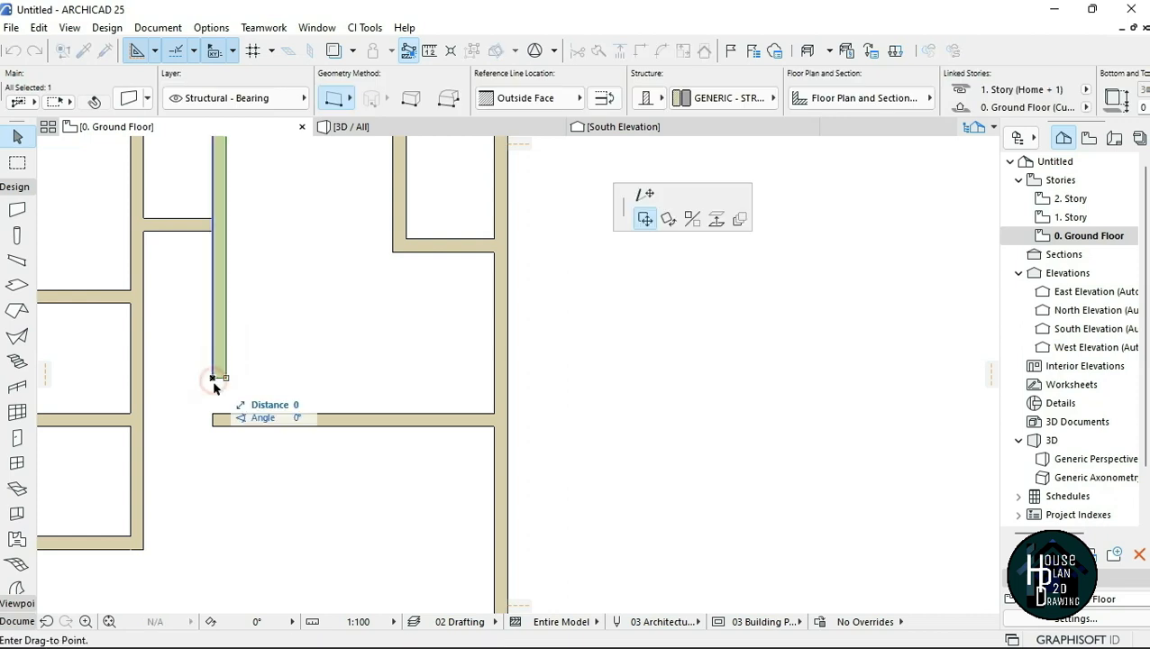
left_click(645, 199)
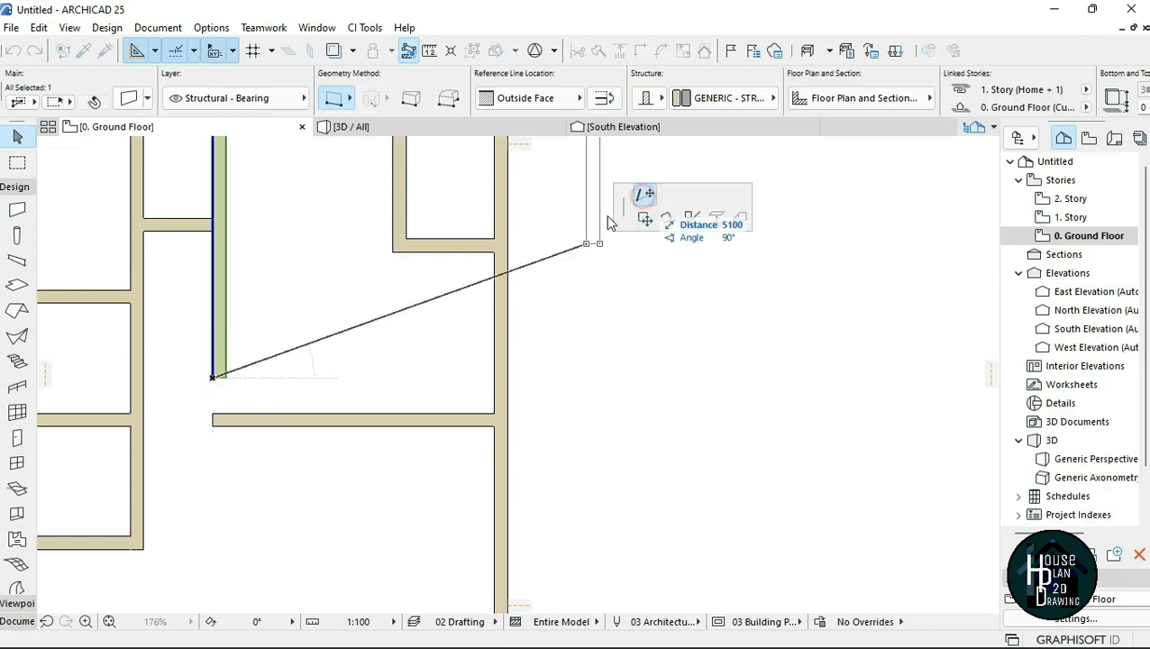
left_click(229, 419)
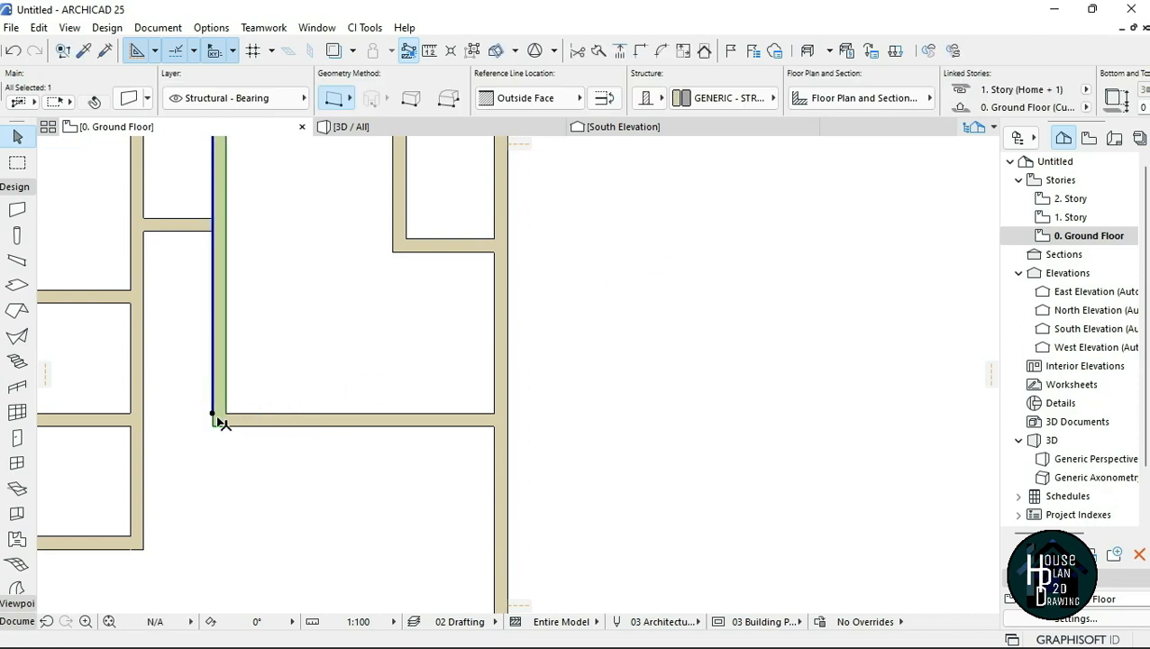
left_click(262, 454)
- Measure the northeast room's inner west side again, from its top corner to the relocated south wall
scroll(262, 453, "down", 3)
scroll(261, 374, "up", 2)
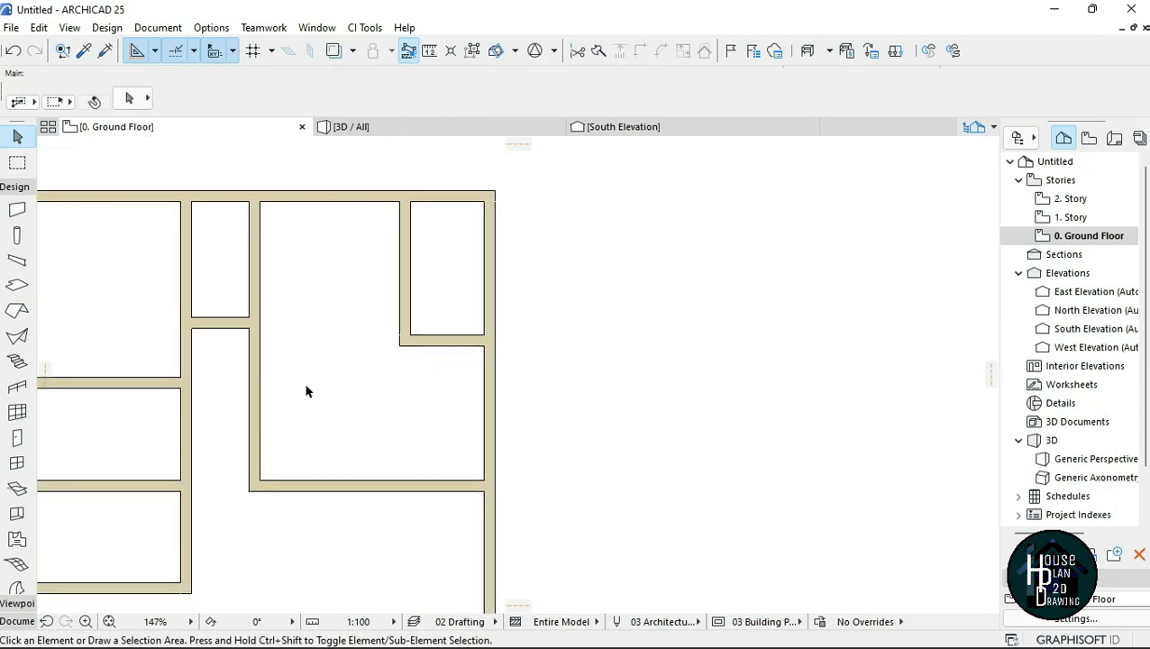
key("m")
left_click(260, 202)
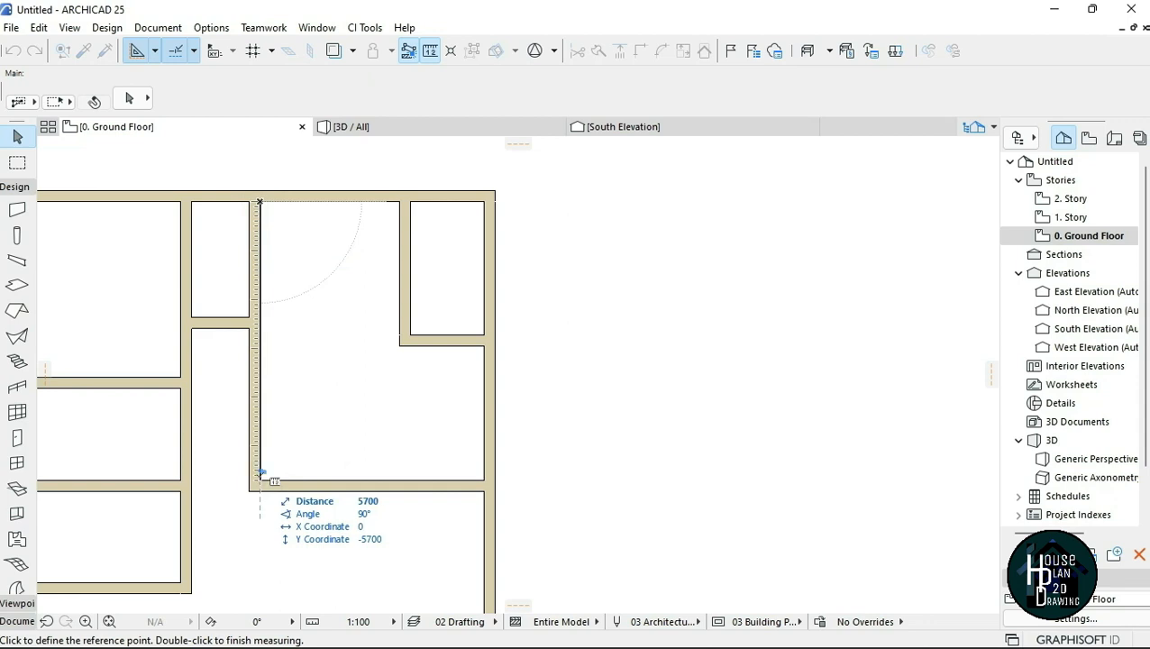
key("Escape")
scroll(408, 261, "down", 4)
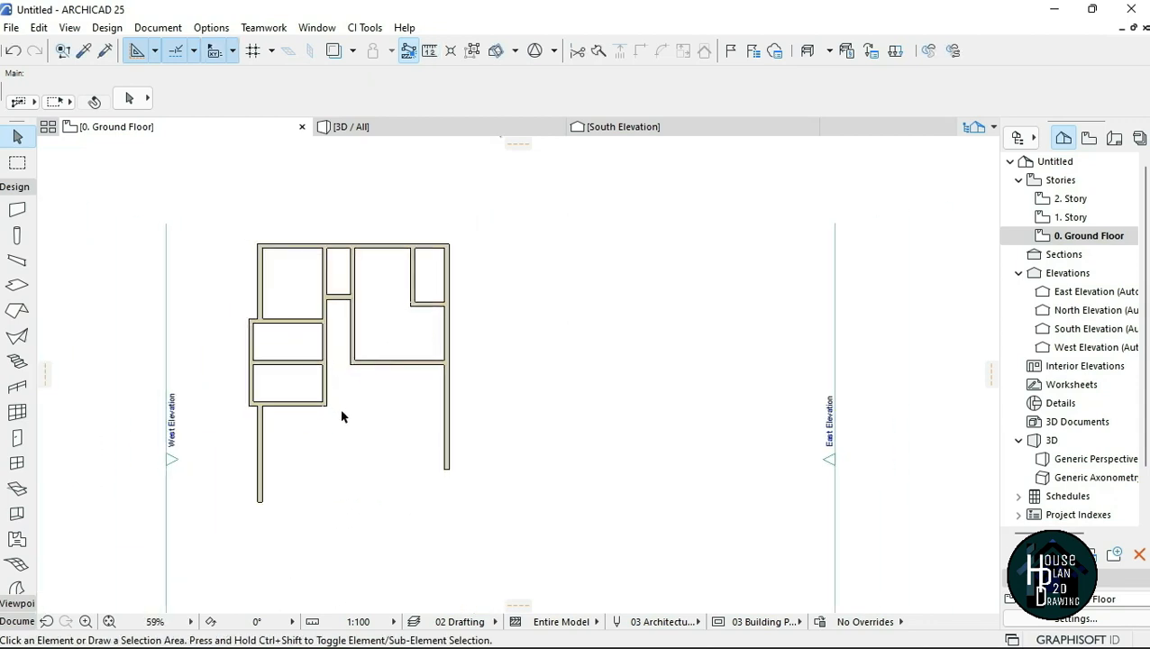
- Stretch the free south end of the house's west exterior wall further south
scroll(342, 416, "up", 3)
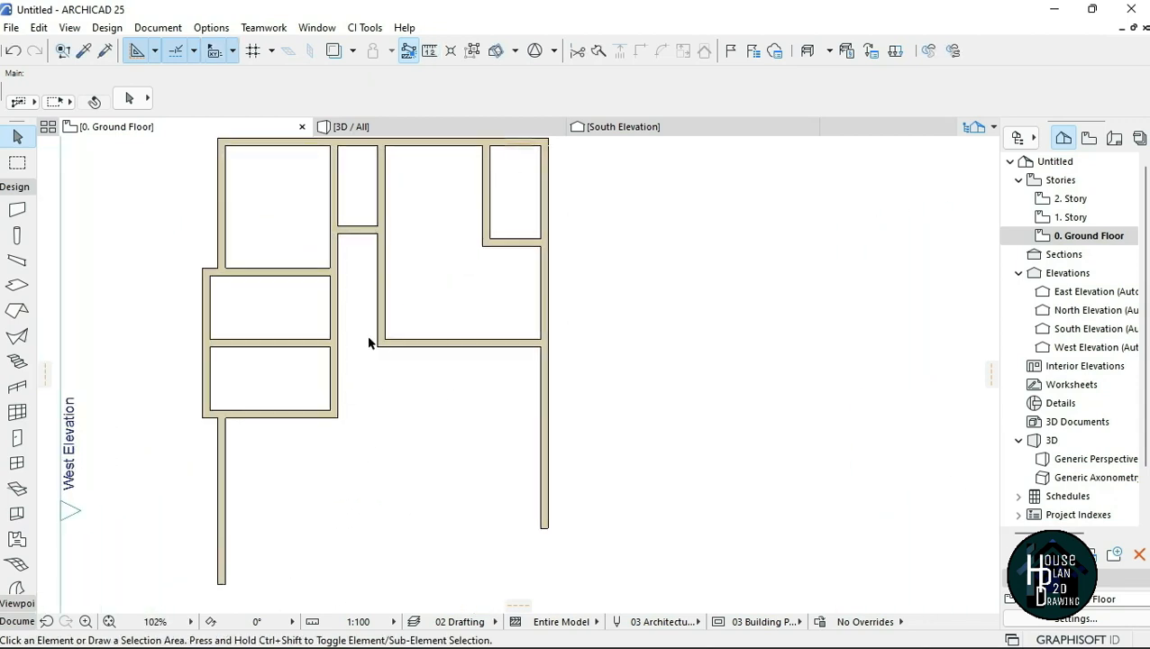
middle_click_drag(232, 584, 287, 412)
scroll(287, 412, "up", 1)
left_click(278, 412)
left_click(272, 412)
left_click(272, 505)
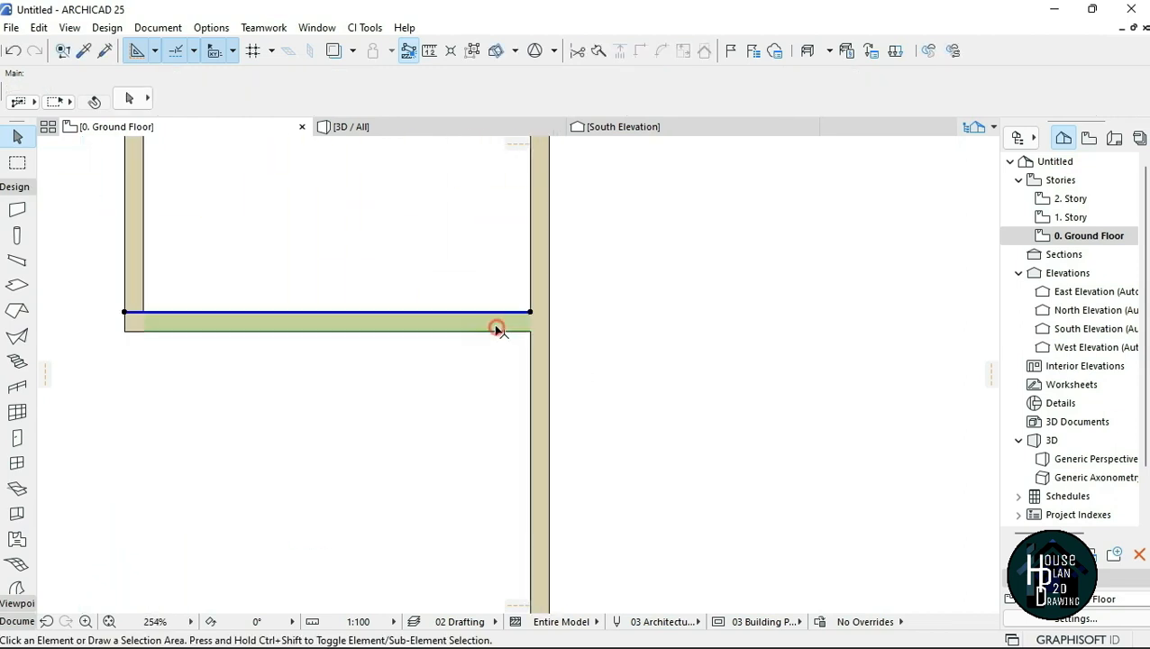
- Stretch the northeast room's south wall eastward past the east exterior wall
left_click(495, 326)
left_click(528, 313)
left_click(675, 314)
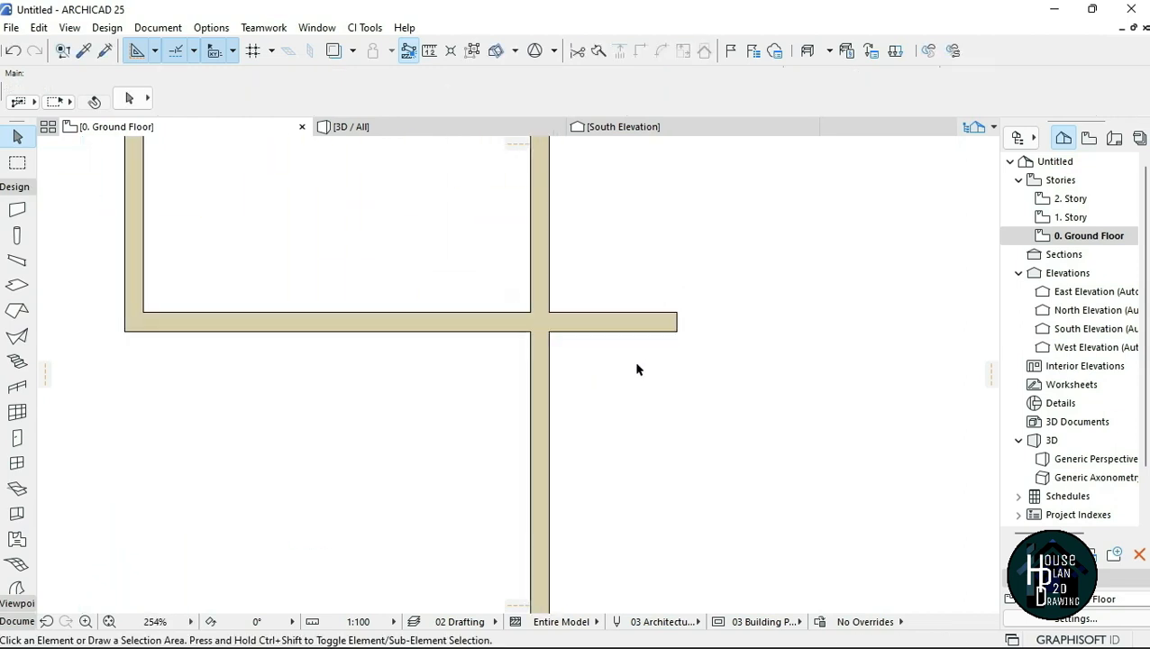
- Draw a wall running south from the extended wall, starting 300 mm east of the east exterior wall's outer face
left_click(537, 316, "alt")
left_click(548, 312)
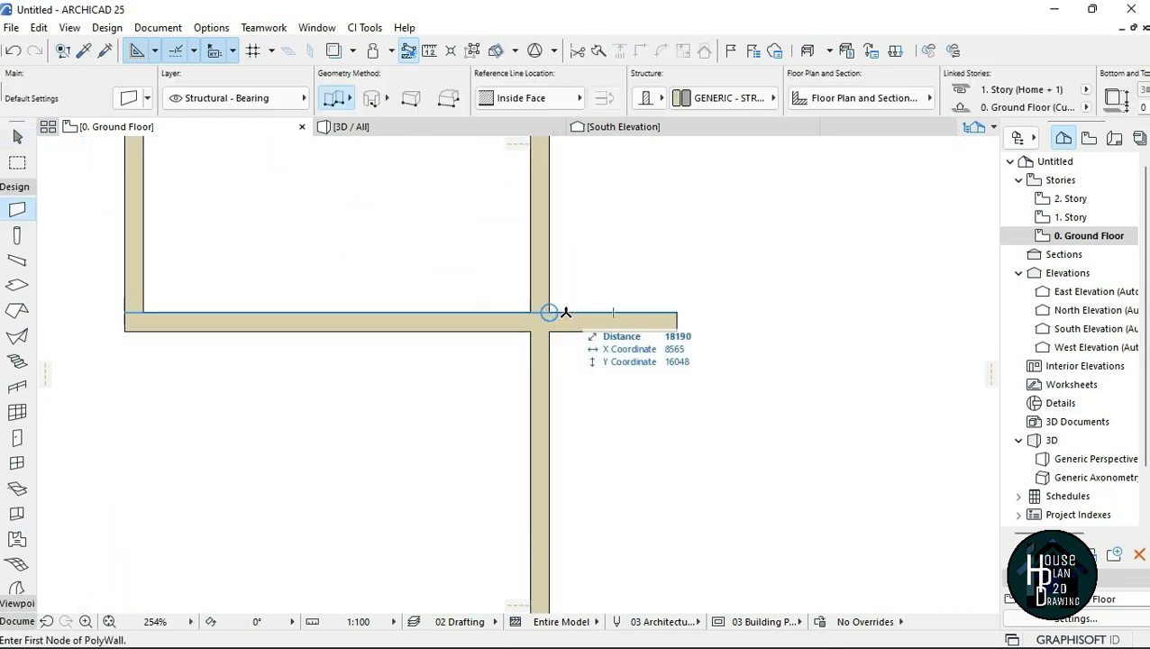
type("300")
key("Return")
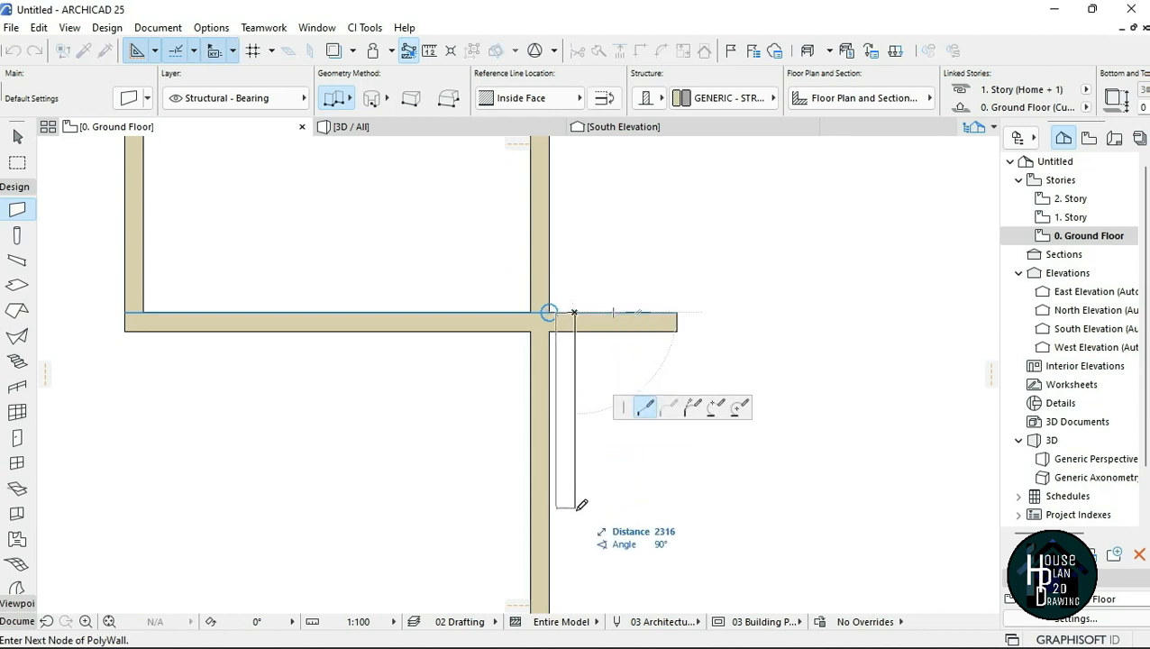
double_click(580, 582)
scroll(575, 346, "down", 2)
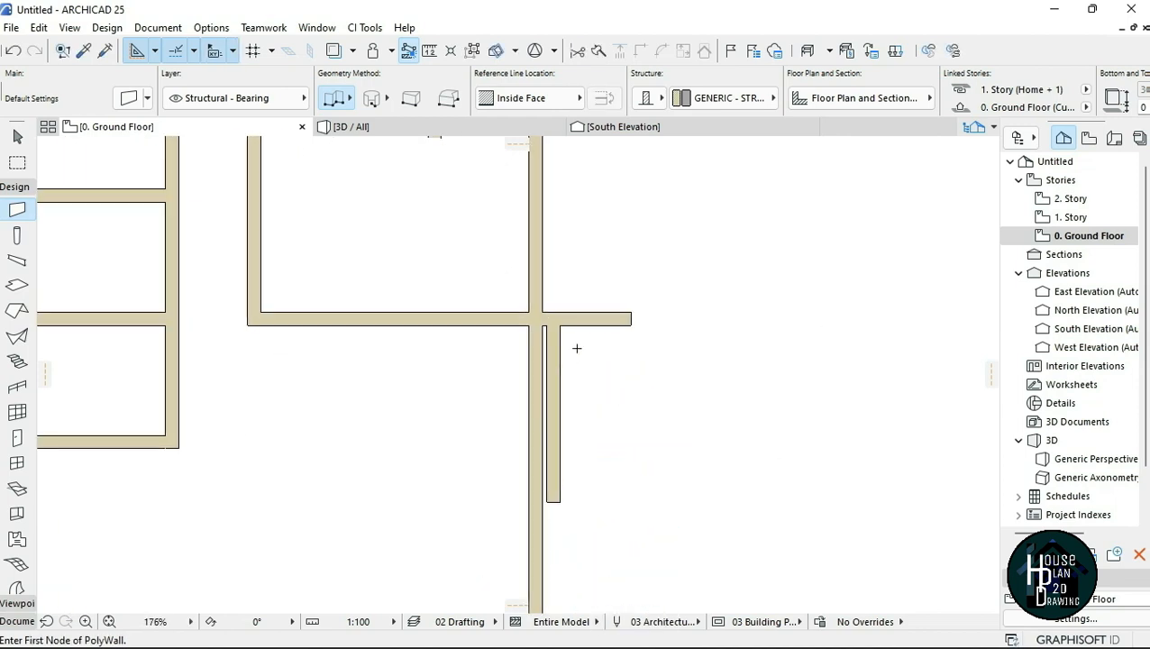
- Trim away the horizontal wall's end beyond the new projecting wall and the east exterior wall's part below the northeast room
left_click(593, 319, "ctrl")
scroll(543, 464, "down", 2)
left_click(537, 375, "ctrl")
scroll(516, 474, "down", 2)
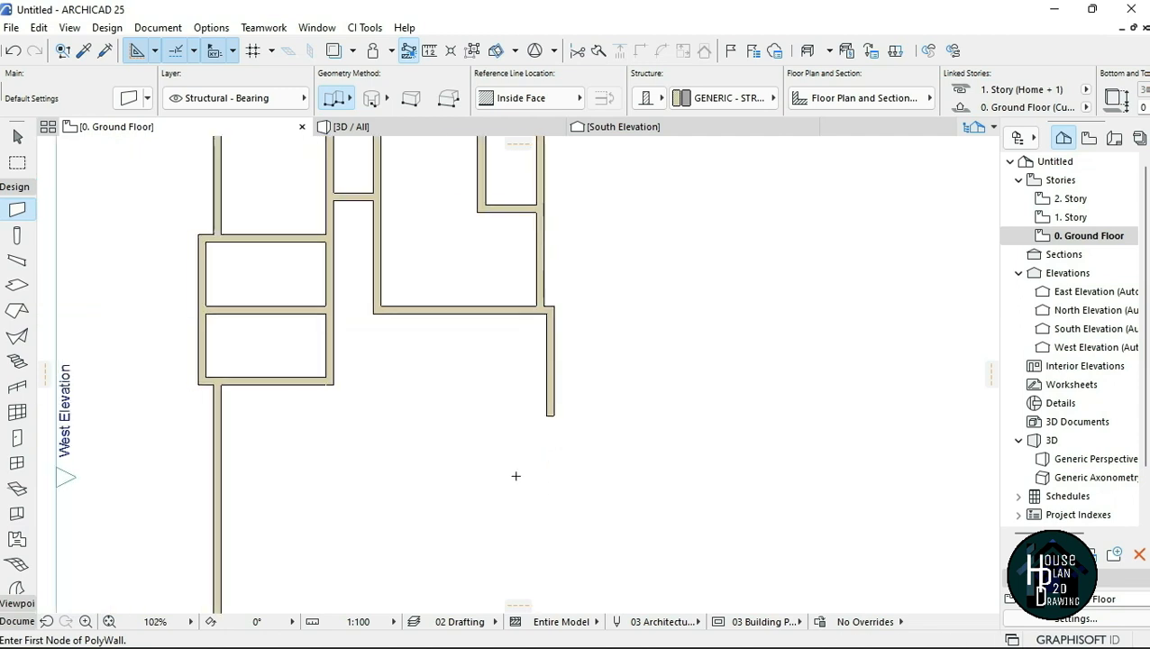
- Draw a horizontal wall starting 2764 mm below the northeast room's outer southwest corner and running east to the projecting wall
scroll(509, 370, "up", 5)
scroll(529, 270, "down", 2)
scroll(559, 301, "up", 1)
scroll(623, 264, "down", 2)
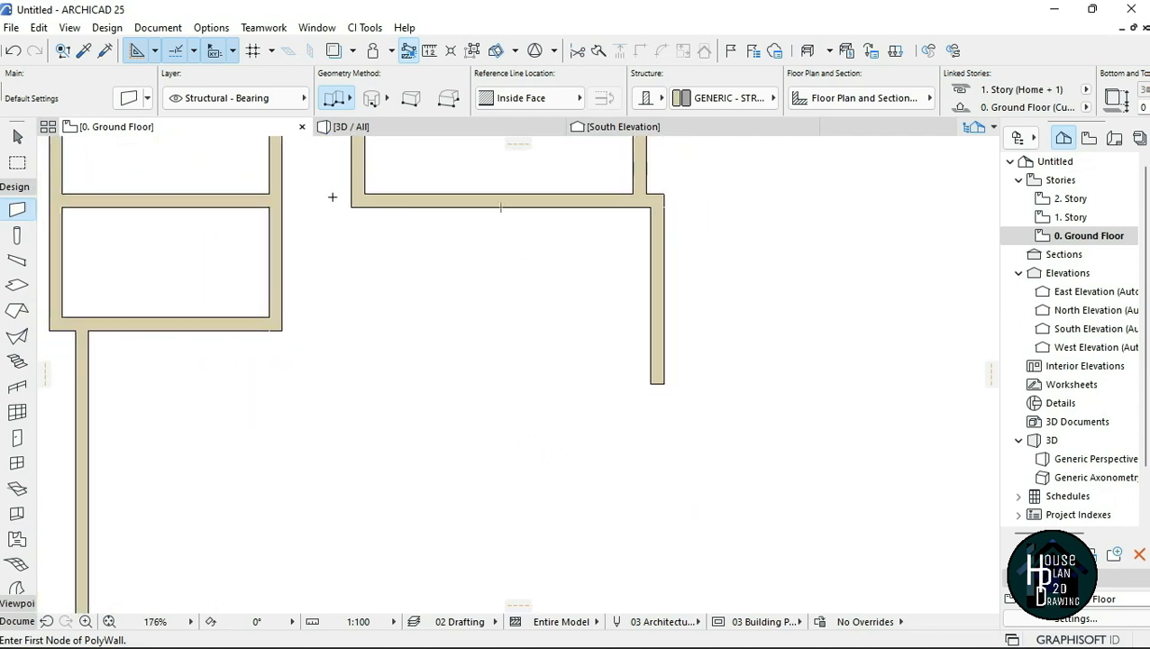
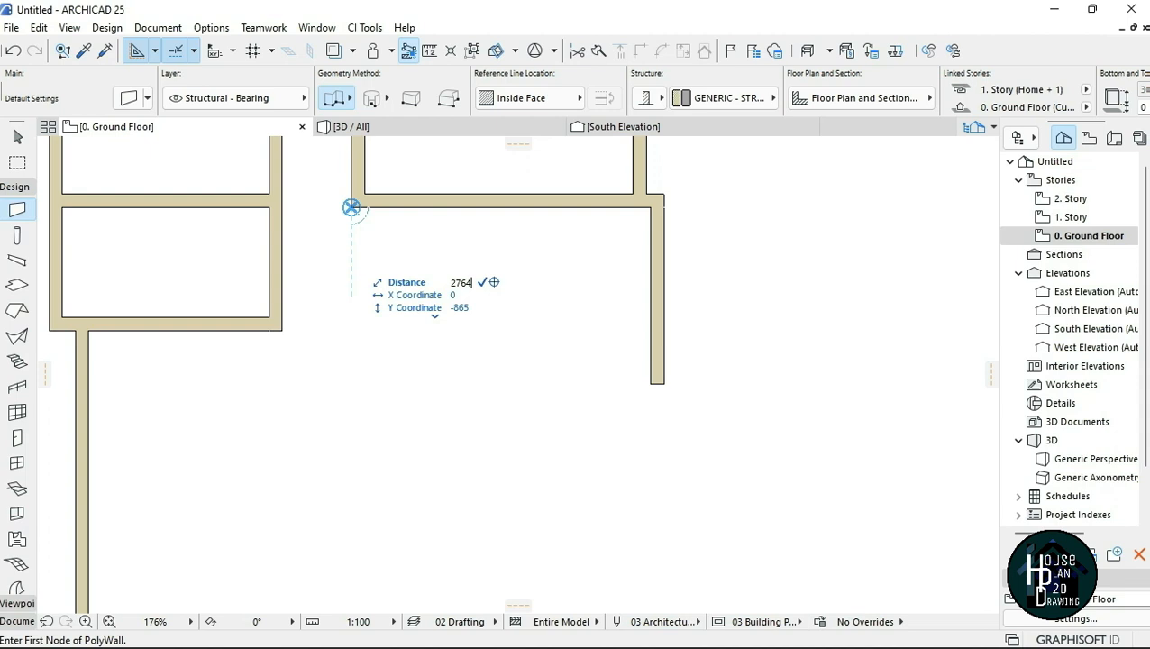
key("Return")
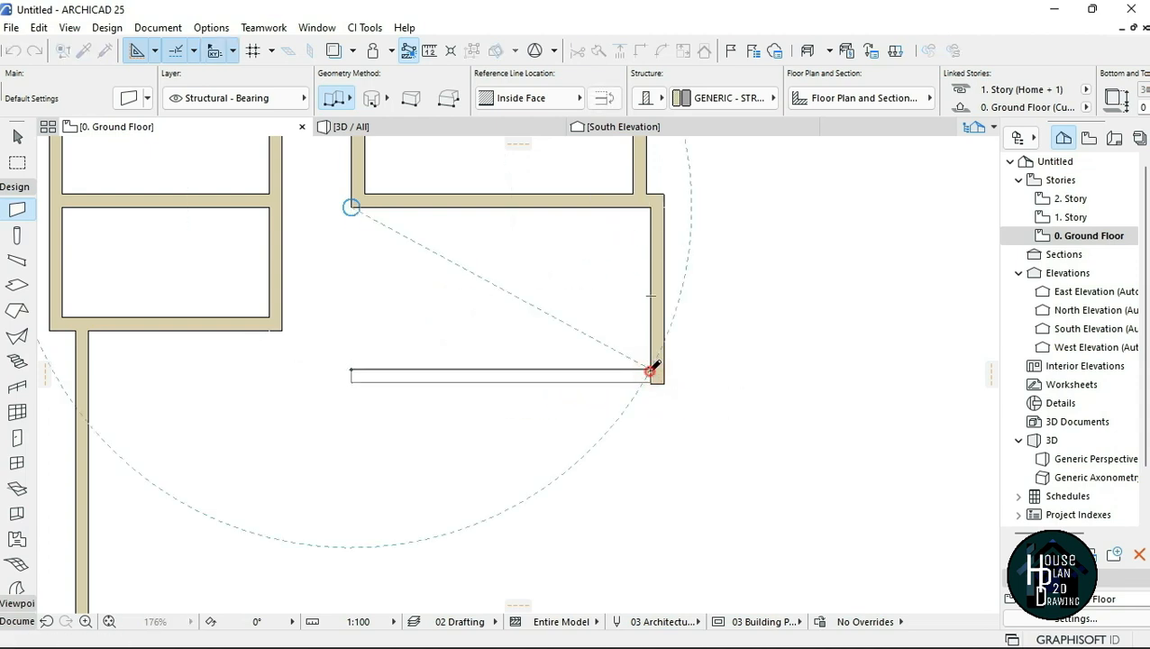
double_click(651, 370)
- Trim the projecting wall's short overhang below the new horizontal wall and leave the Wall tool
scroll(650, 388, "up", 10)
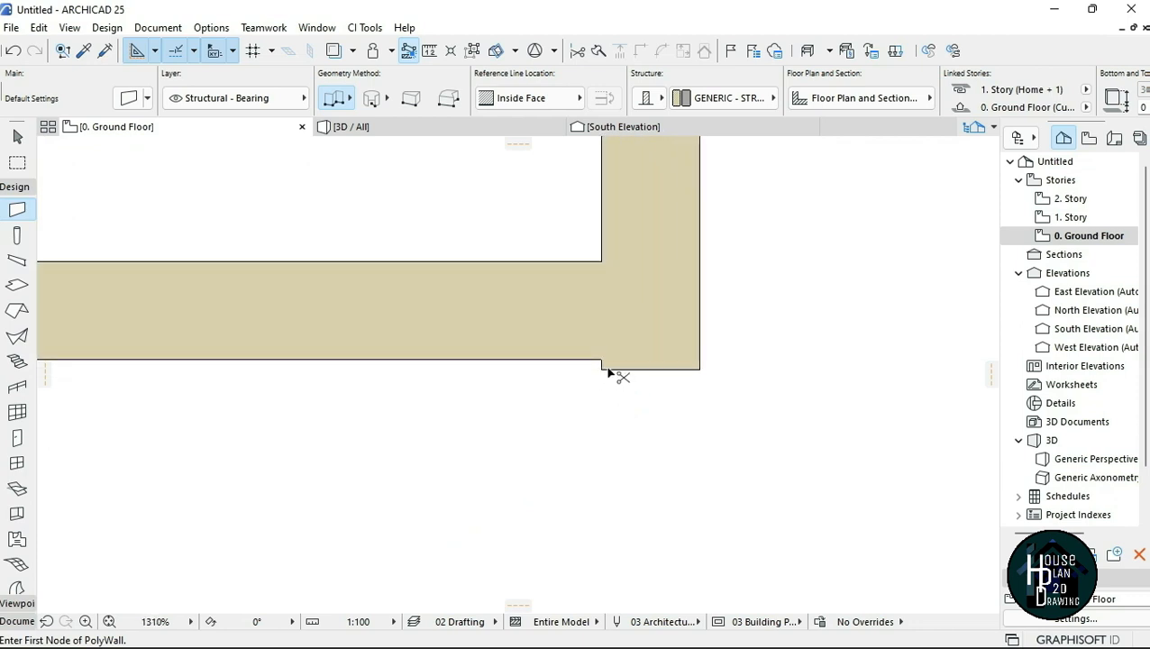
scroll(621, 396, "down", 9)
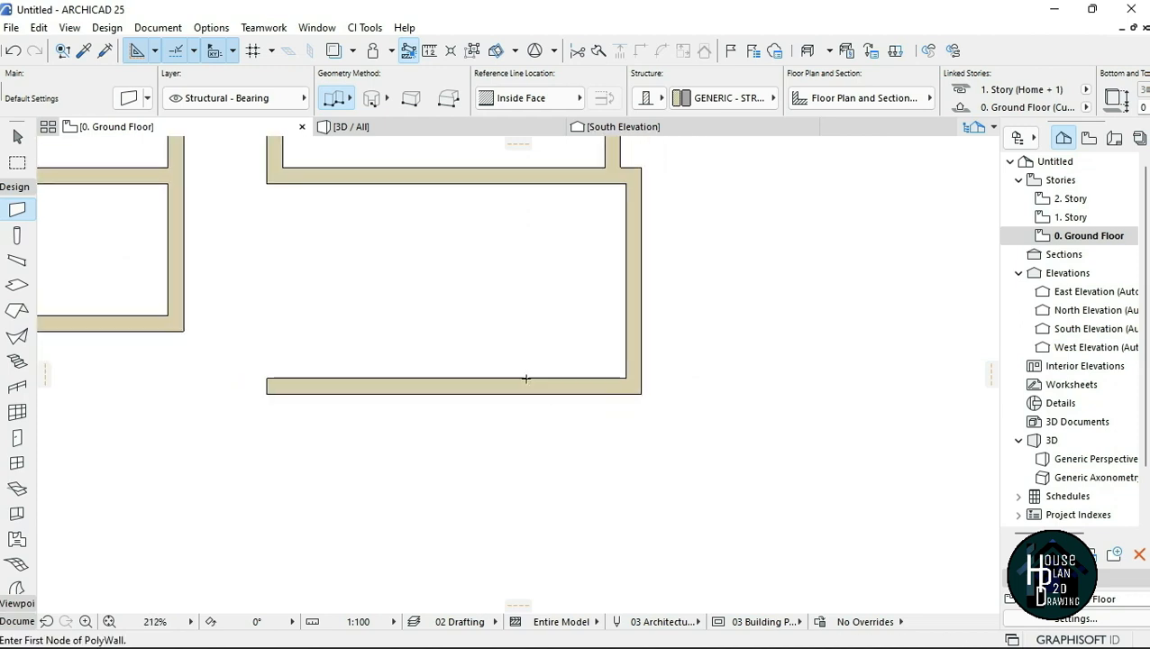
scroll(526, 379, "down", 3)
scroll(647, 471, "up", 3)
scroll(590, 383, "down", 3)
scroll(550, 229, "up", 3)
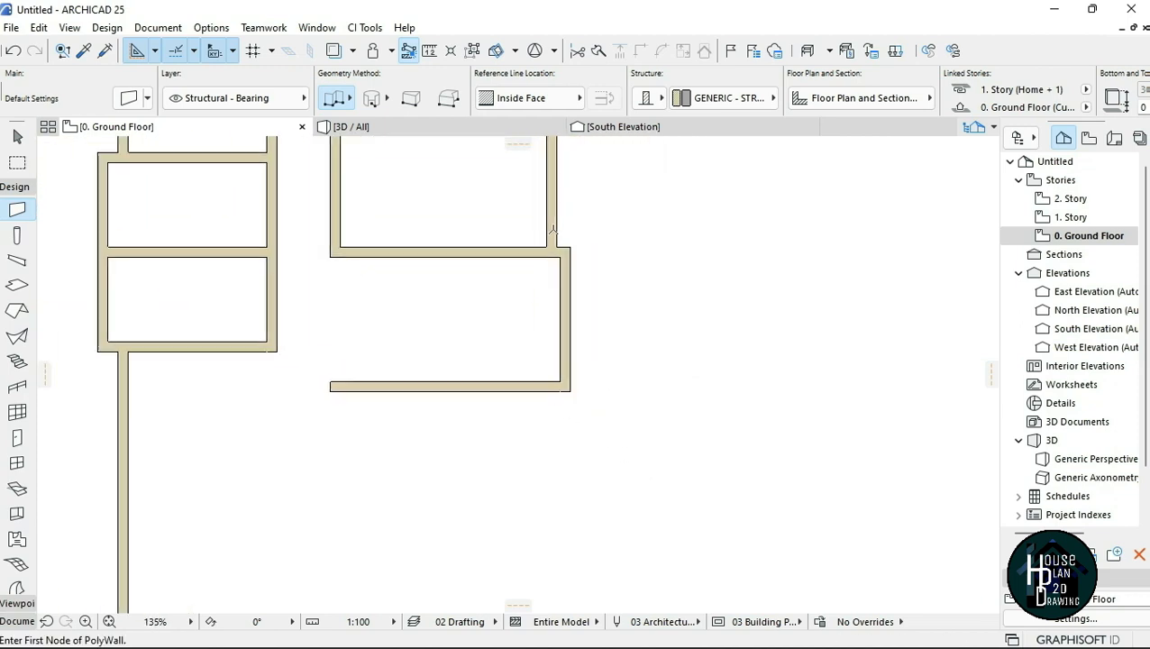
key("Escape")
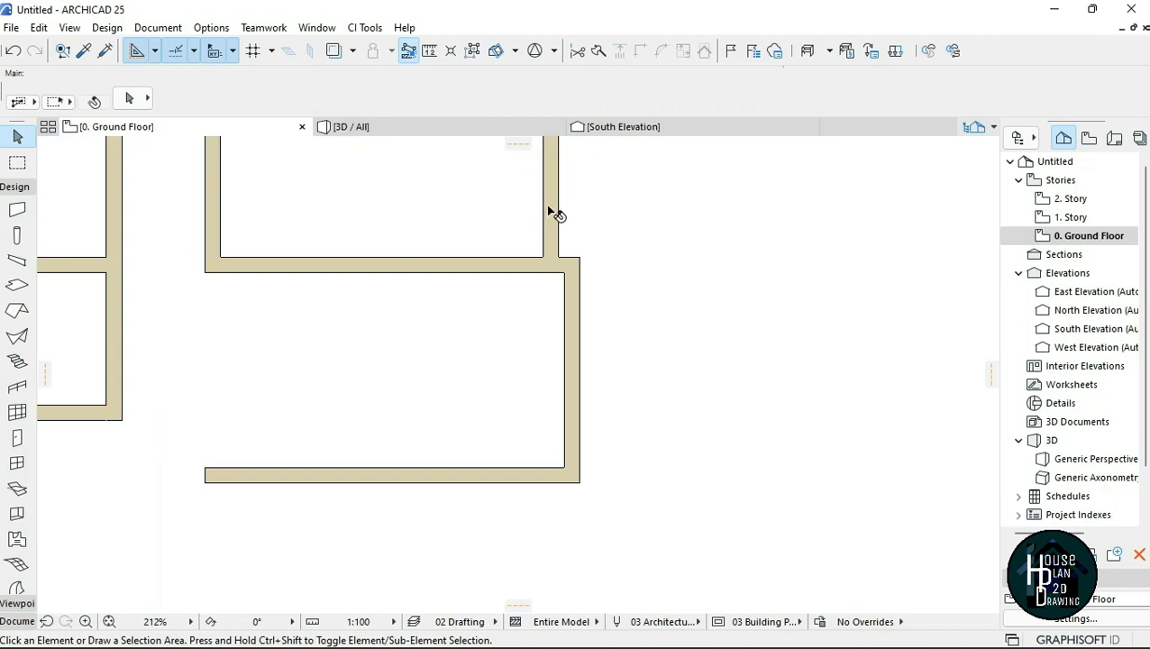
- Stretch the east exterior wall south from the northeast room, past the lower horizontal wall
left_click(545, 260)
left_click(545, 260)
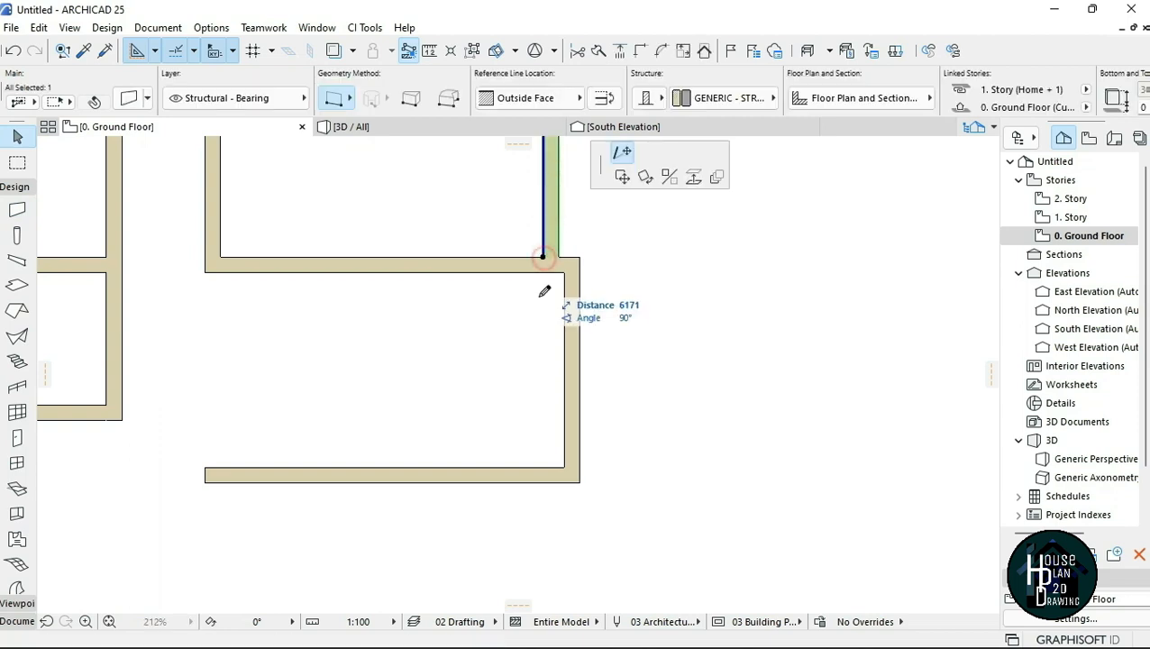
scroll(640, 193, "down", 2)
left_click(645, 200)
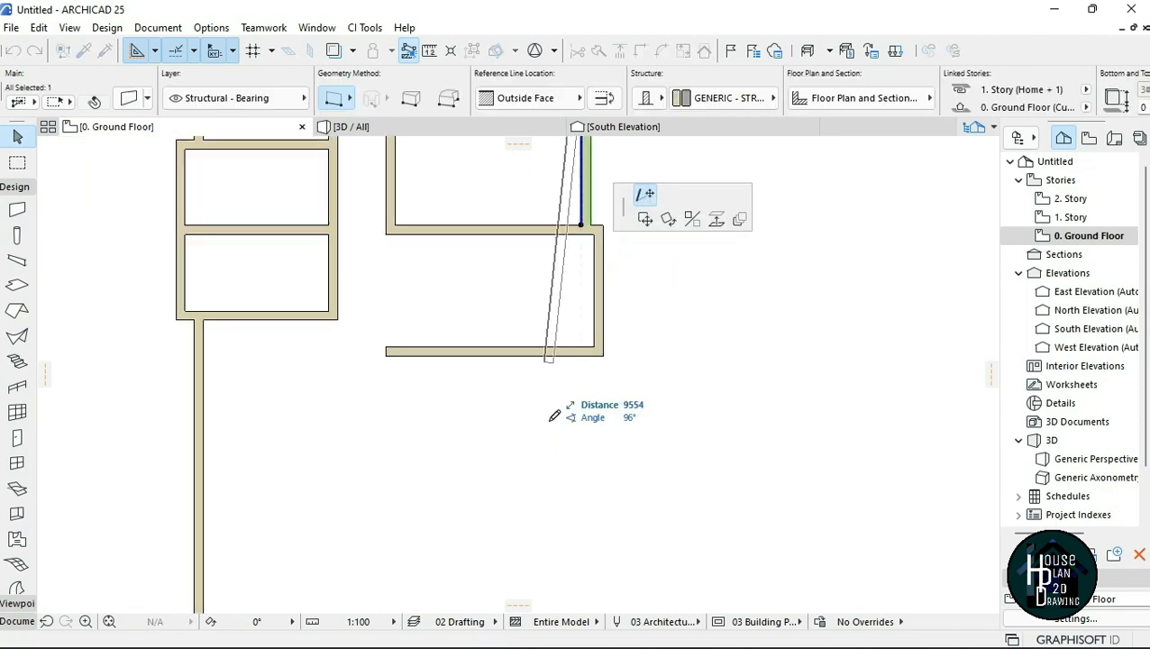
left_click(586, 582)
key("Escape")
scroll(584, 258, "up", 3)
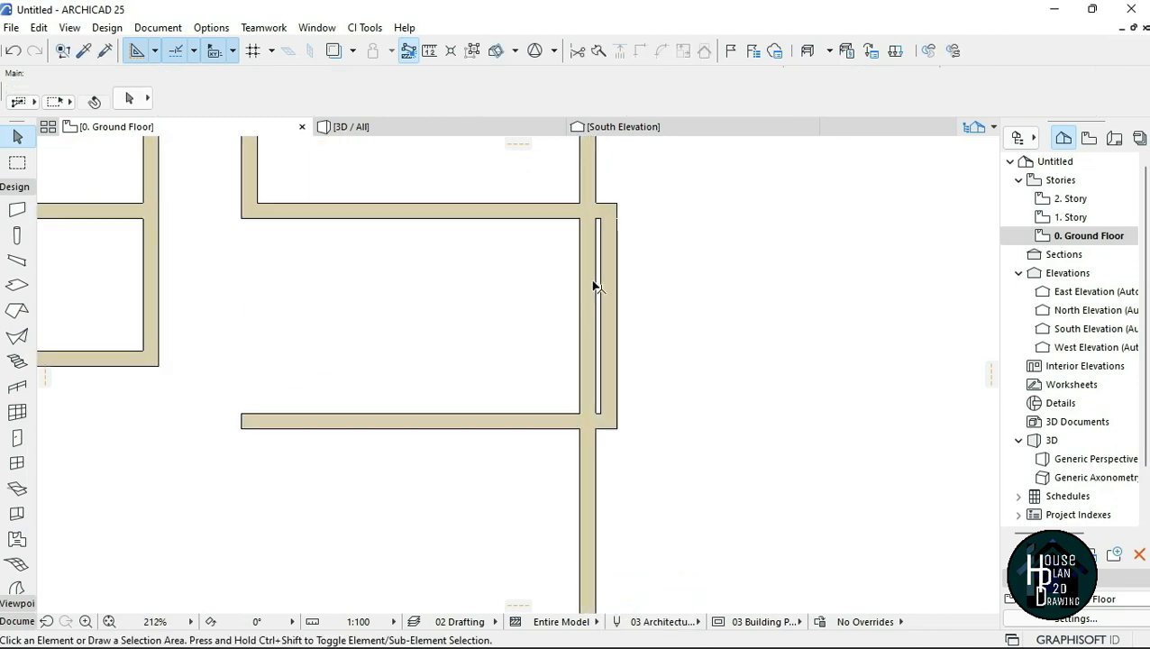
- Trim the lower horizontal wall west of the east wall and the east wall's section behind the projection, leaving an outward jog
scroll(591, 283, "down", 3)
scroll(534, 384, "up", 2)
left_click(472, 349, "ctrl")
scroll(605, 284, "up", 1)
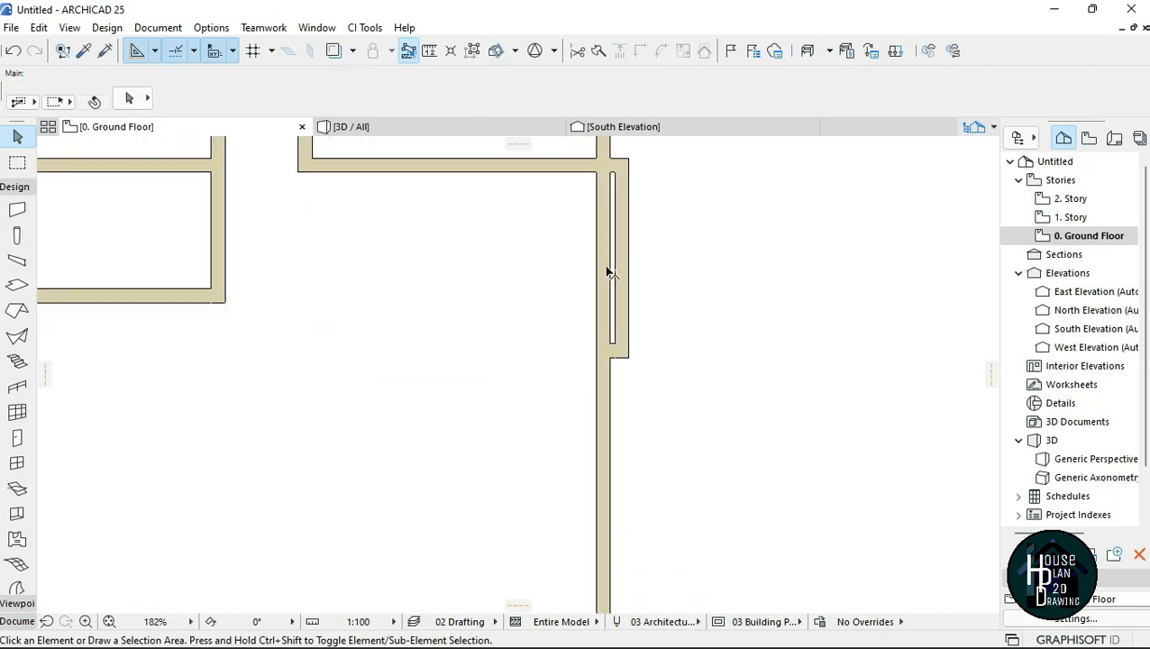
left_click(597, 244, "ctrl")
scroll(606, 286, "down", 3)
scroll(599, 248, "down", 2)
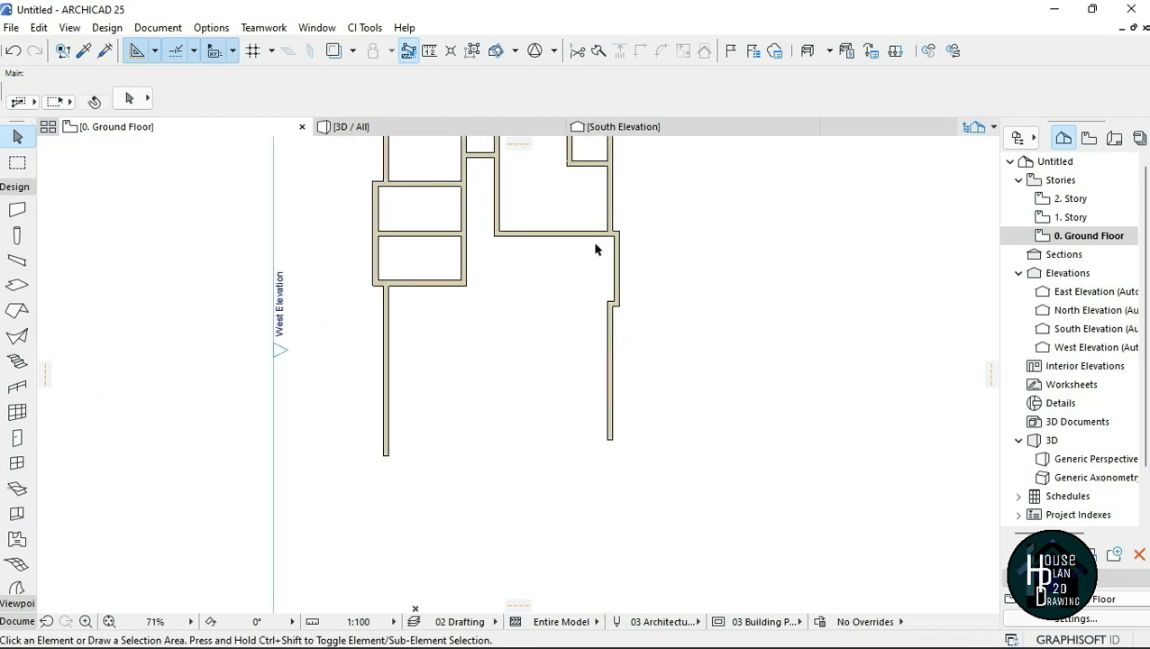
scroll(611, 215, "up", 2)
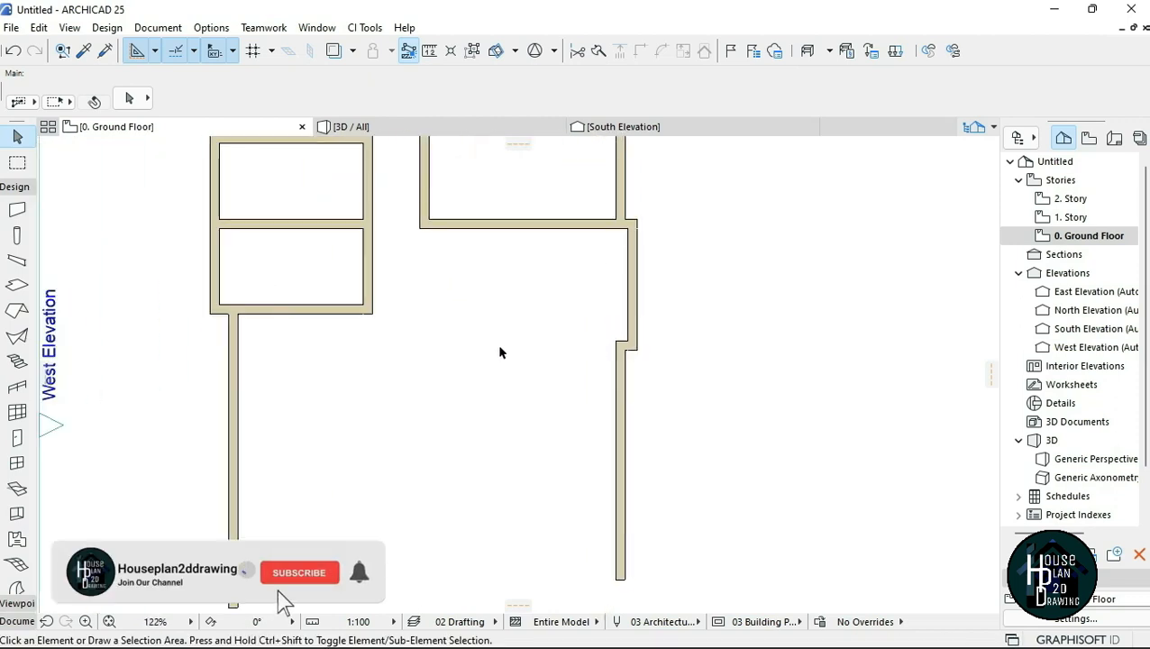
- Draw the south exterior wall starting 5873 mm below the east jog's inner corner and running west to the west wall
scroll(579, 535, "down", 1)
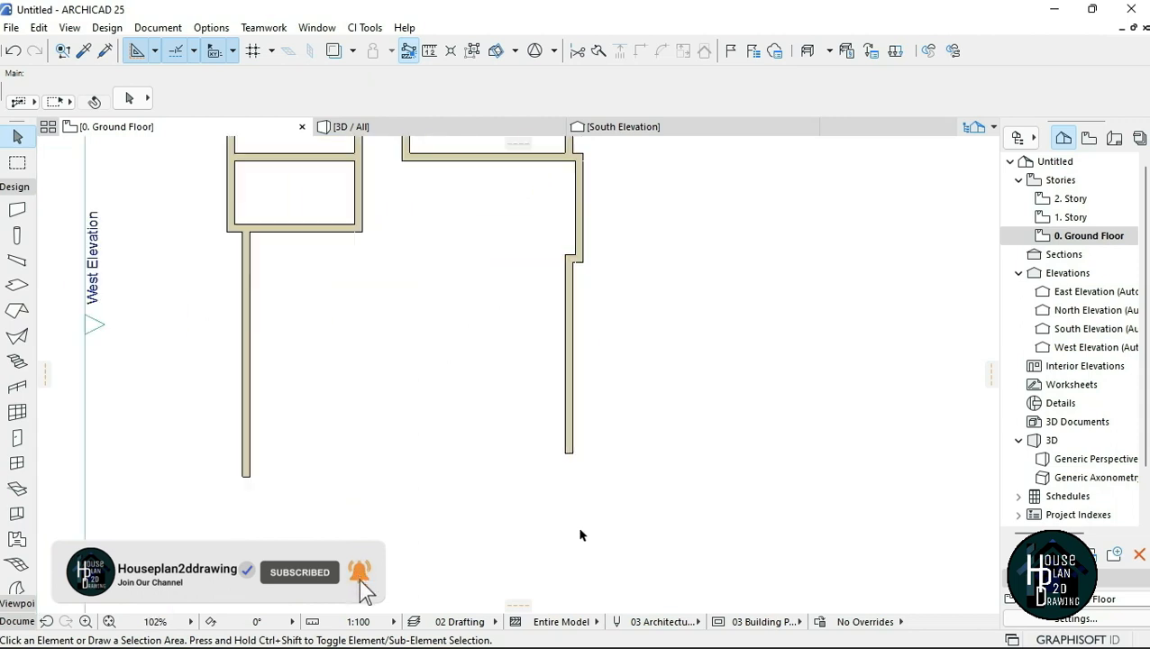
scroll(480, 497, "up", 1)
scroll(529, 359, "up", 2)
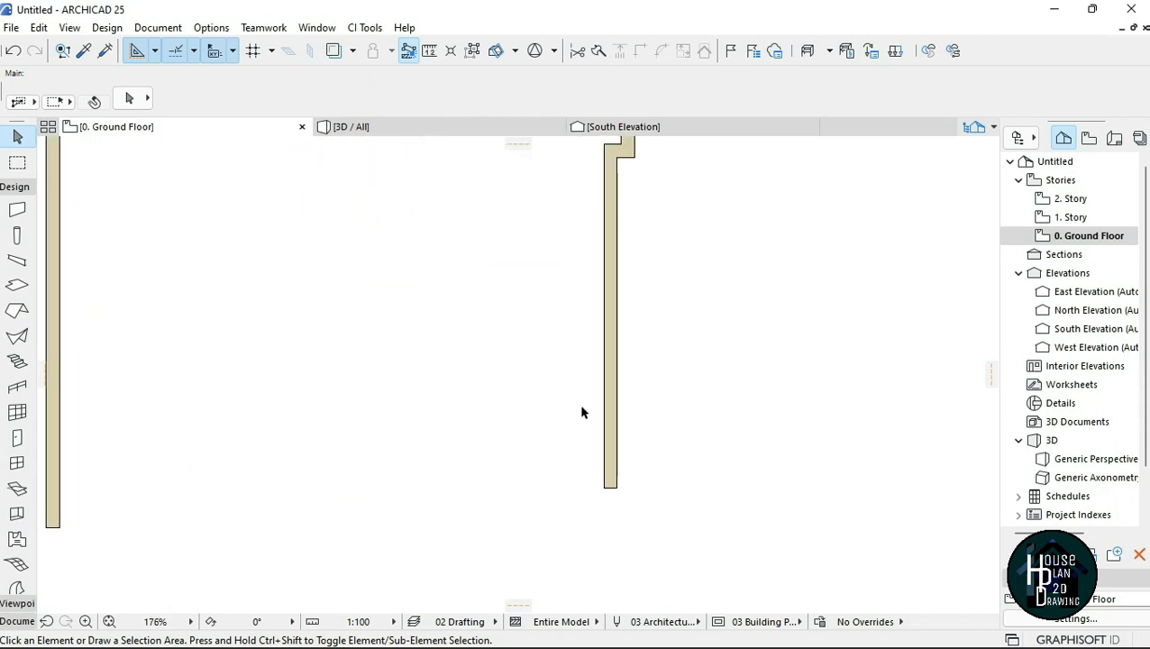
scroll(603, 478, "down", 1)
scroll(622, 157, "up", 2)
key("w")
scroll(613, 263, "up", 1)
left_click(610, 231)
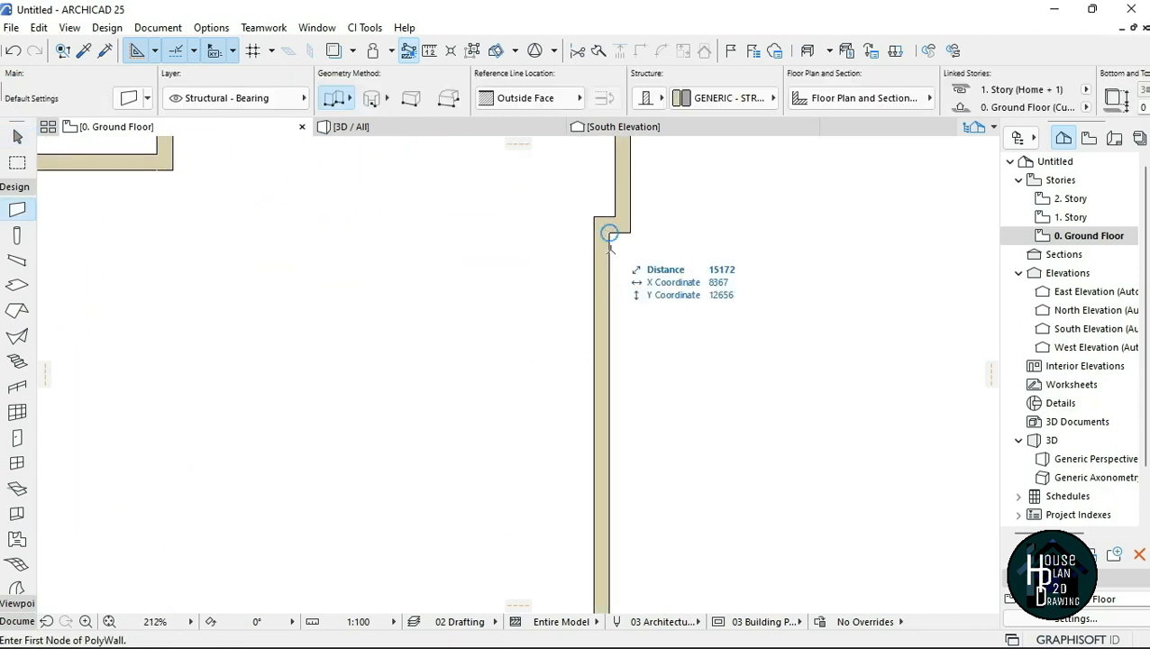
type("5")
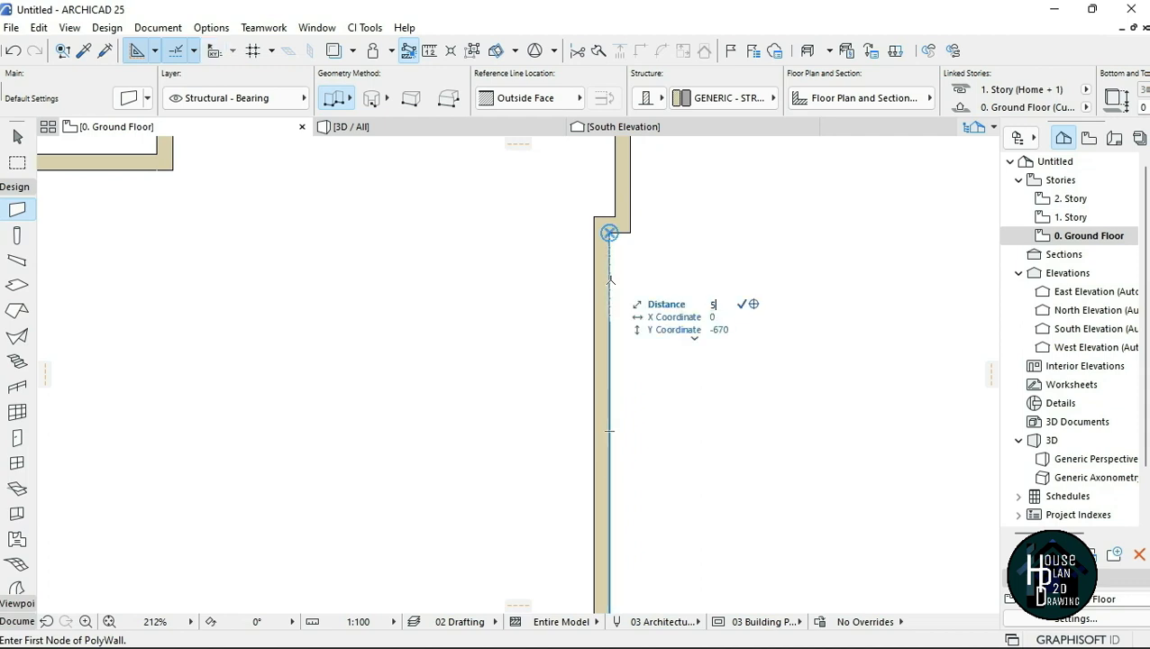
type("873")
key("Return")
scroll(500, 527, "down", 4)
scroll(505, 528, "up", 3)
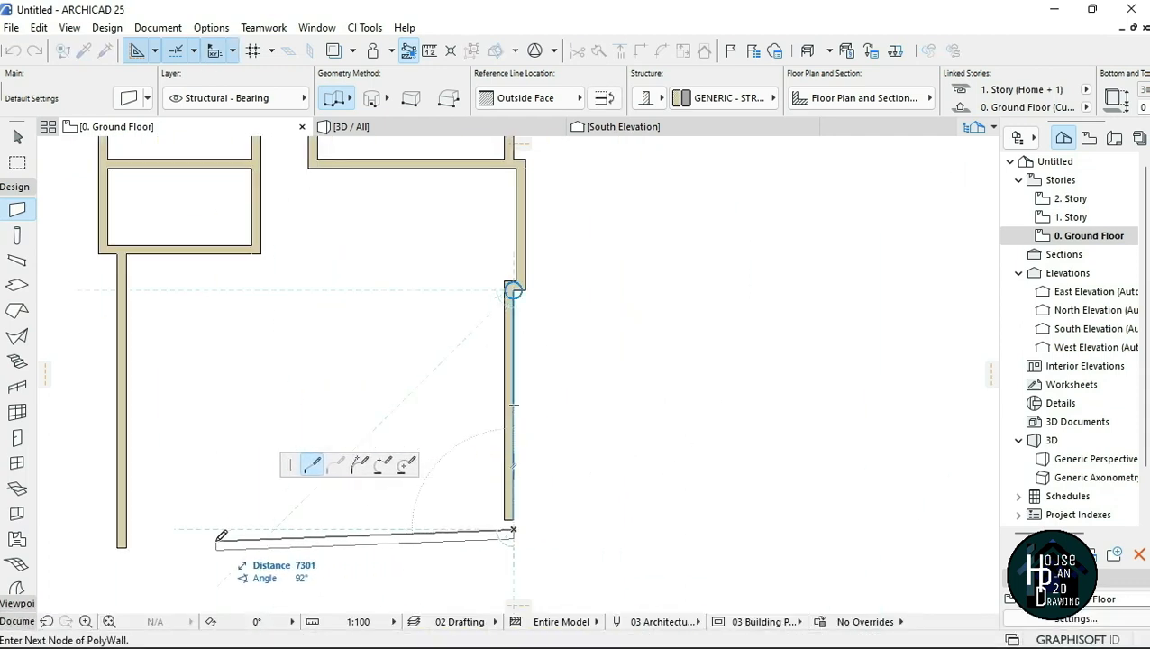
double_click(122, 534)
key("Escape")
- Stretch the east wall's lower end down to the south wall's corner
scroll(505, 528, "up", 3)
left_click(510, 507)
left_click(508, 506)
left_click(509, 529)
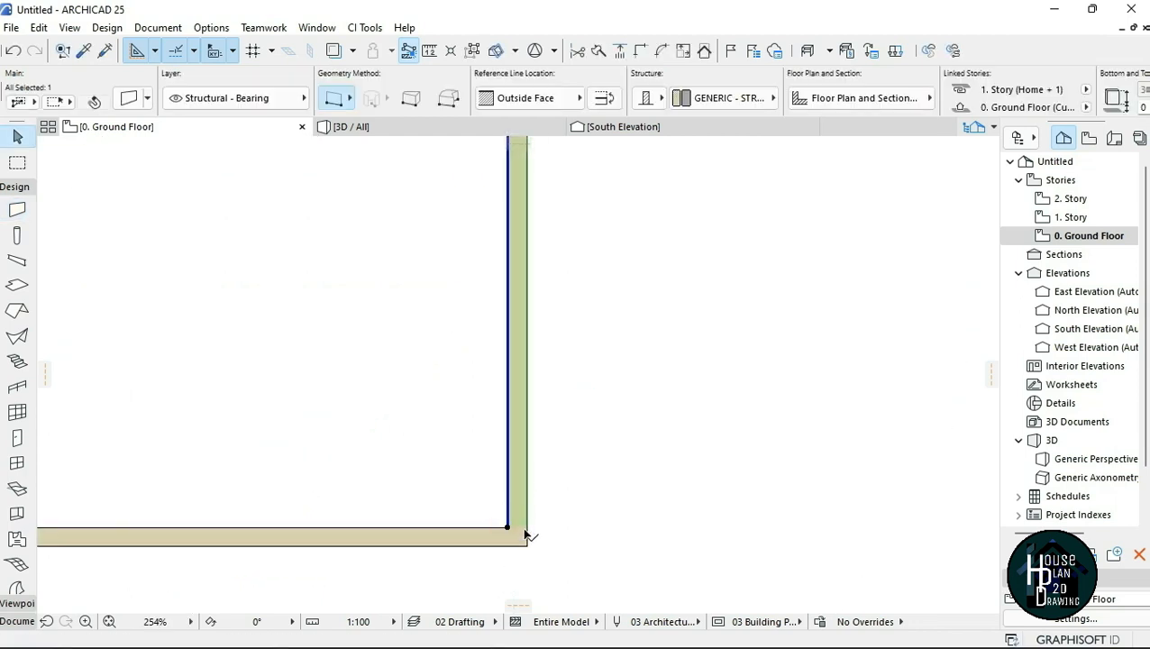
key("Escape")
- Start a wall on the west wall's inner face, 4139 mm below where it meets the room above
scroll(577, 498, "down", 5)
scroll(330, 527, "up", 2)
scroll(379, 532, "down", 3)
scroll(361, 379, "up", 5)
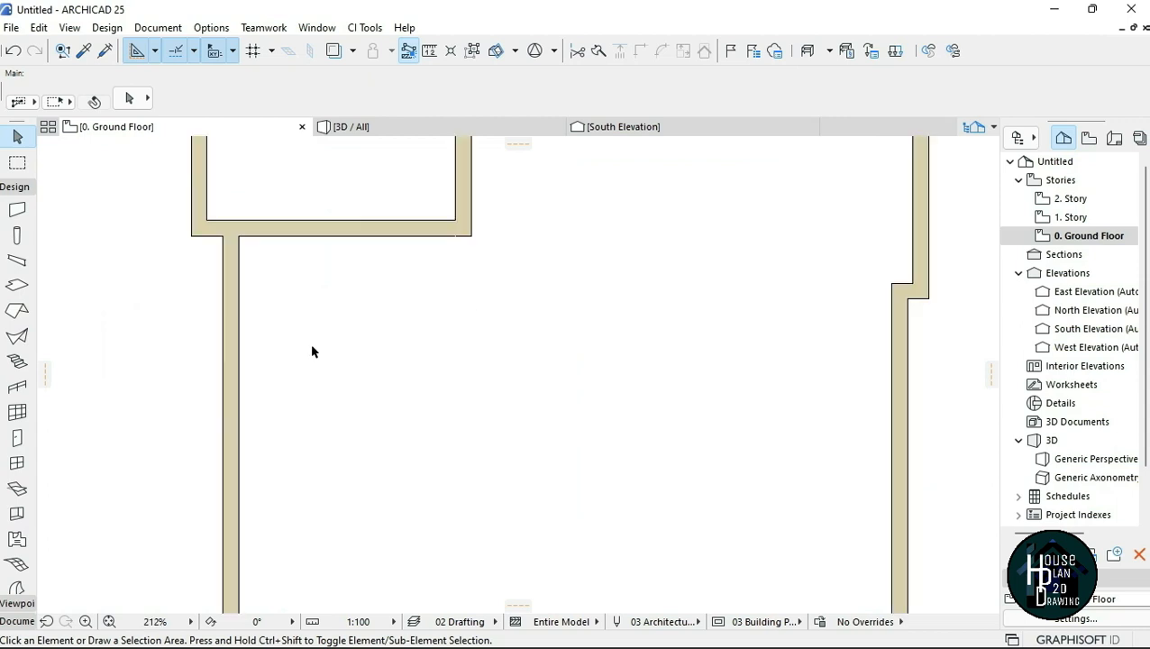
left_click(238, 293, "alt")
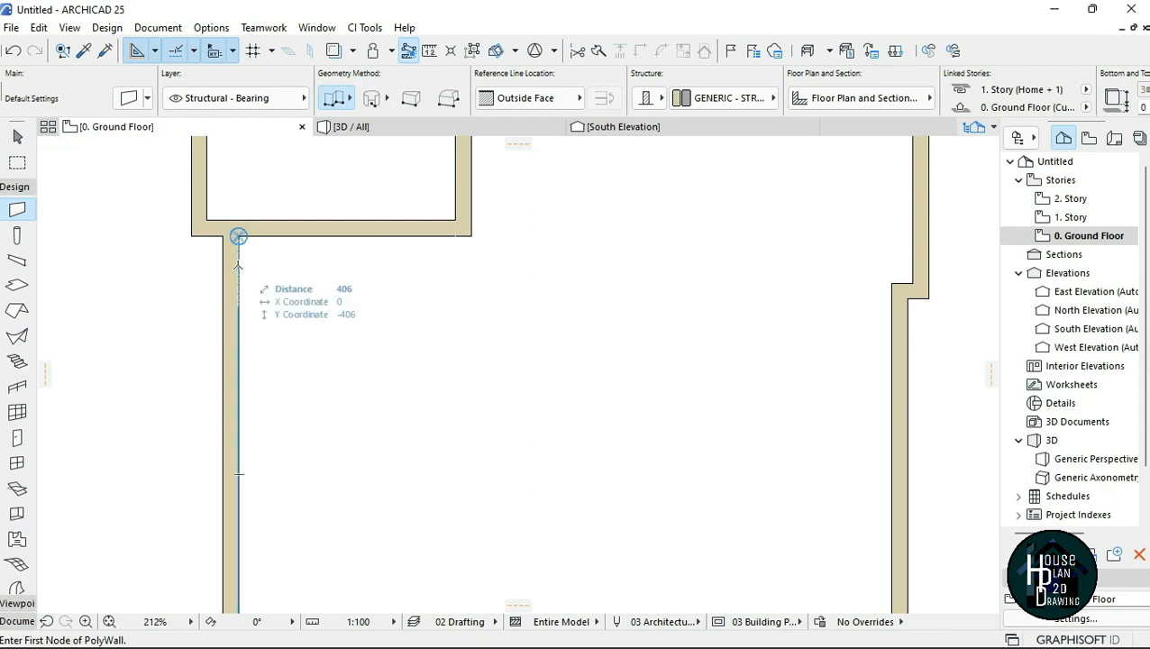
type("4")
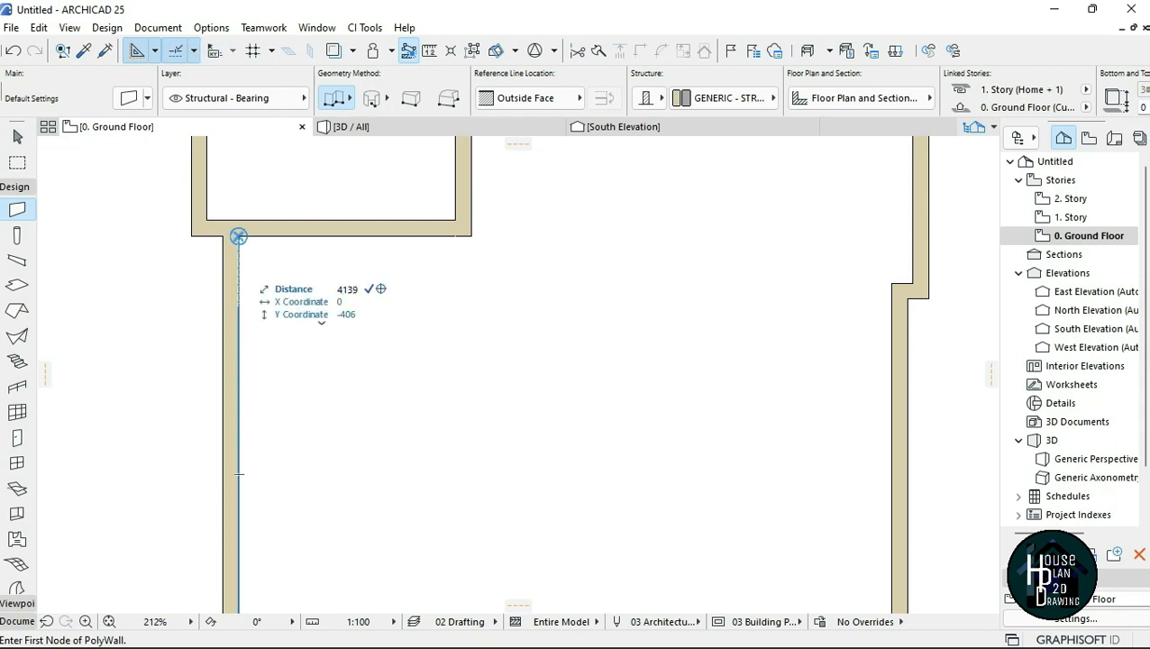
type("139")
key("Return")
scroll(257, 488, "down", 5)
scroll(280, 527, "up", 2)
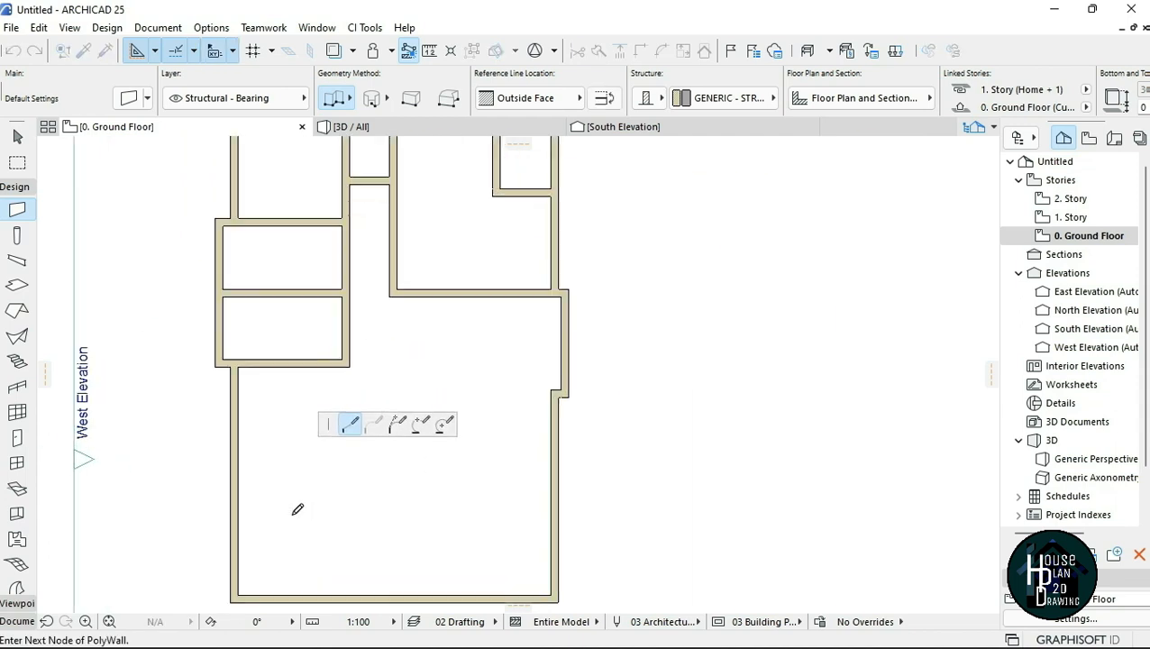
scroll(298, 509, "up", 3)
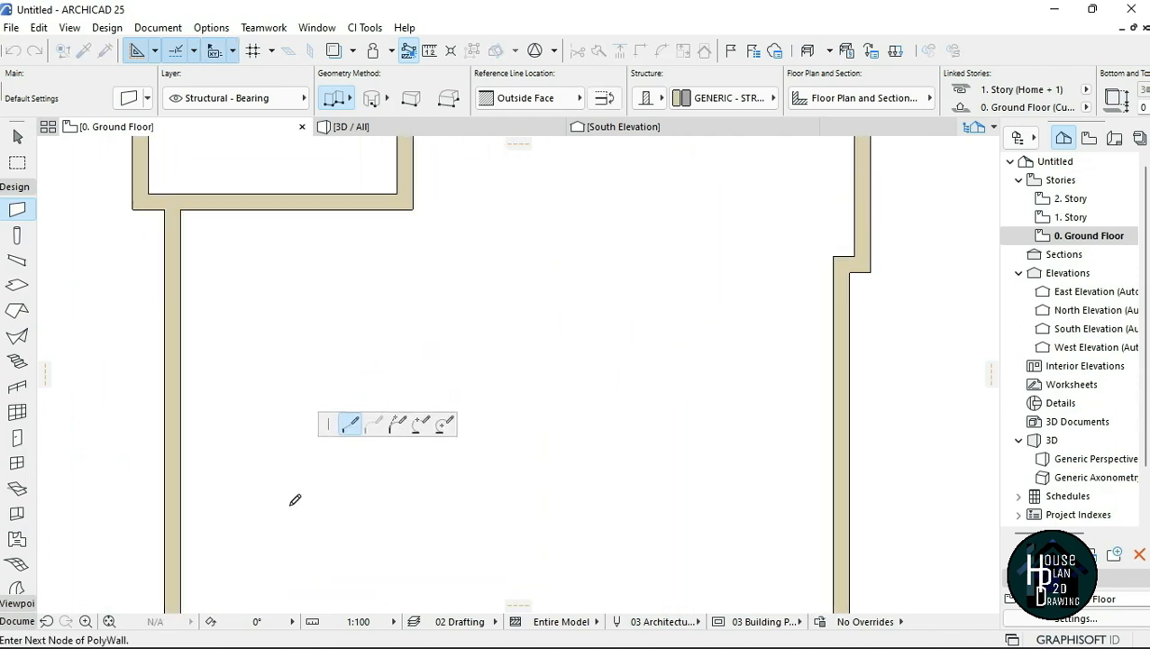
- Set the reference line to Inside Face and run the wall 3300 mm east, turning south to the south wall
left_click(532, 101)
left_click(632, 142)
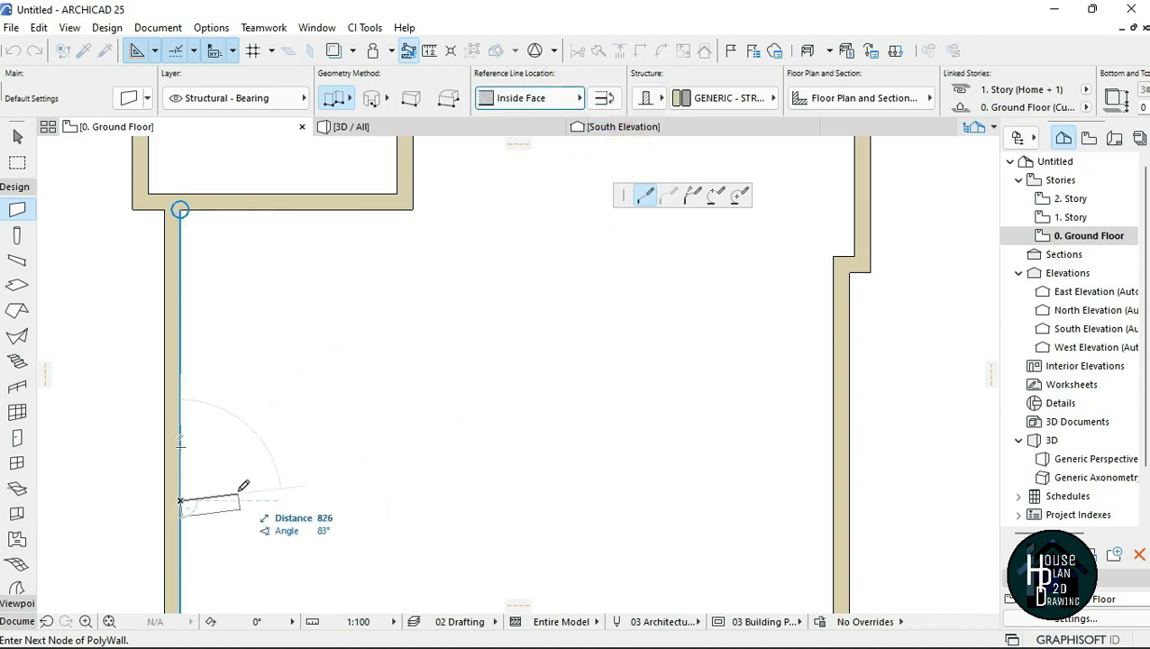
scroll(244, 478, "down", 2)
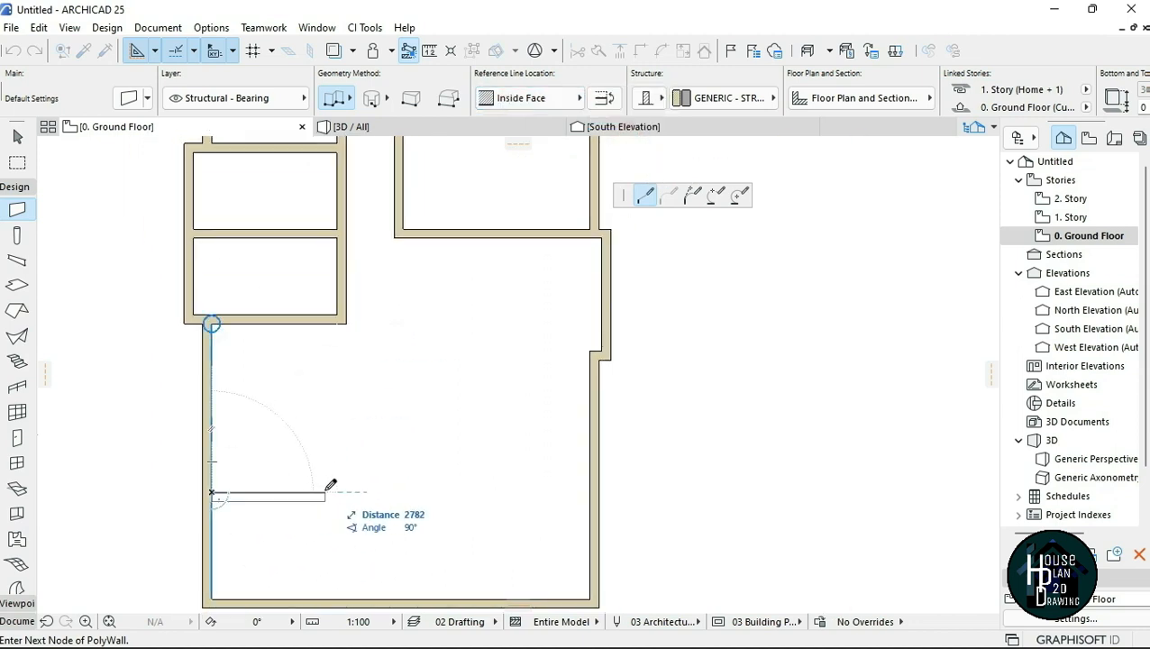
type("33")
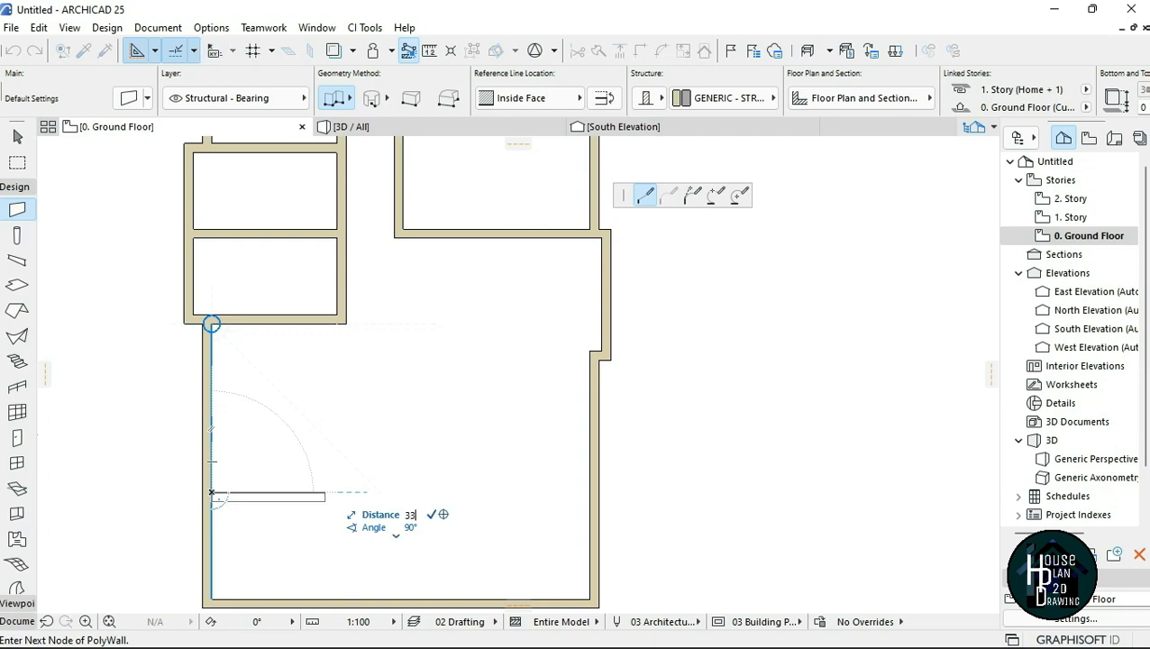
type("00")
key("Return")
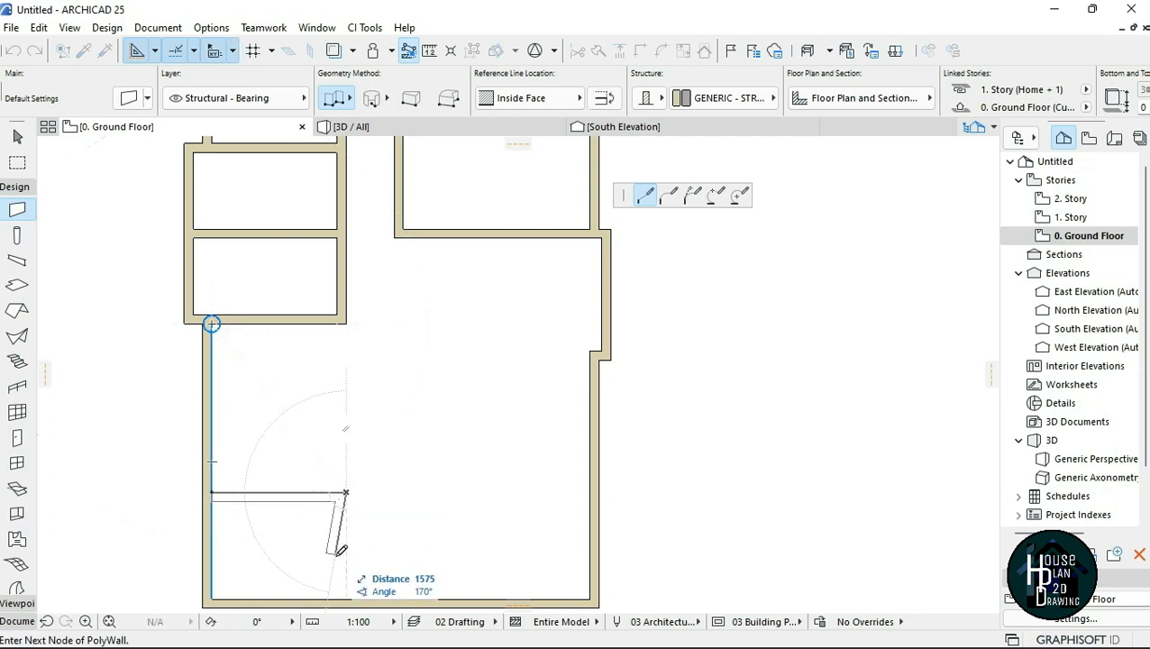
left_click(346, 596)
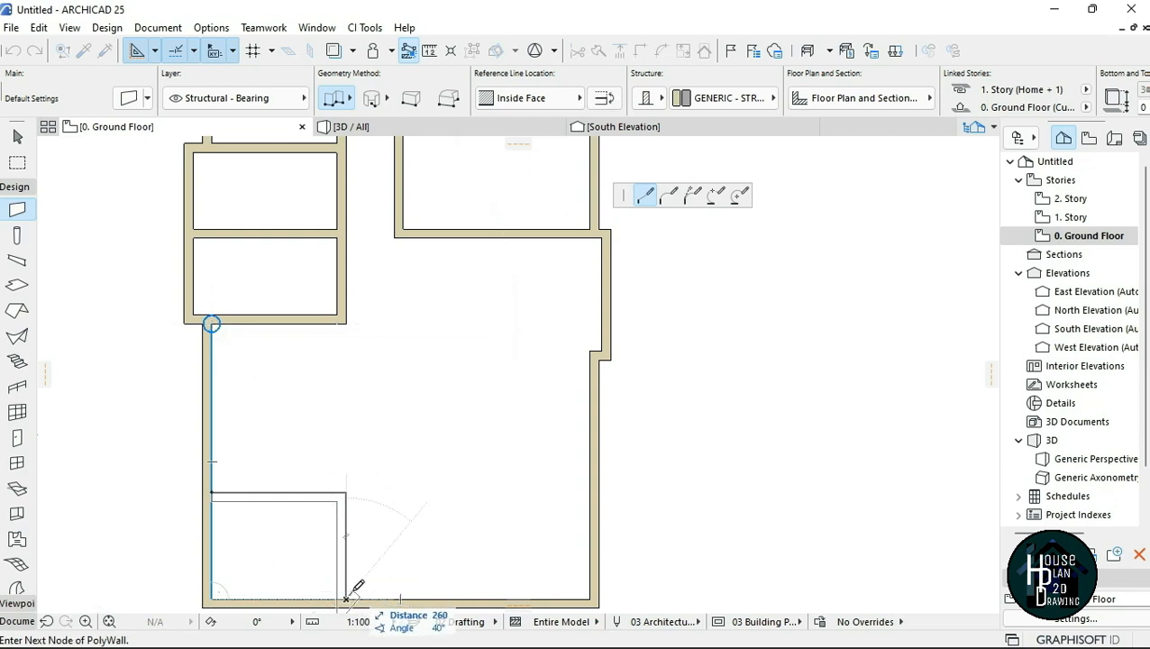
scroll(372, 480, "down", 3)
scroll(372, 481, "up", 5)
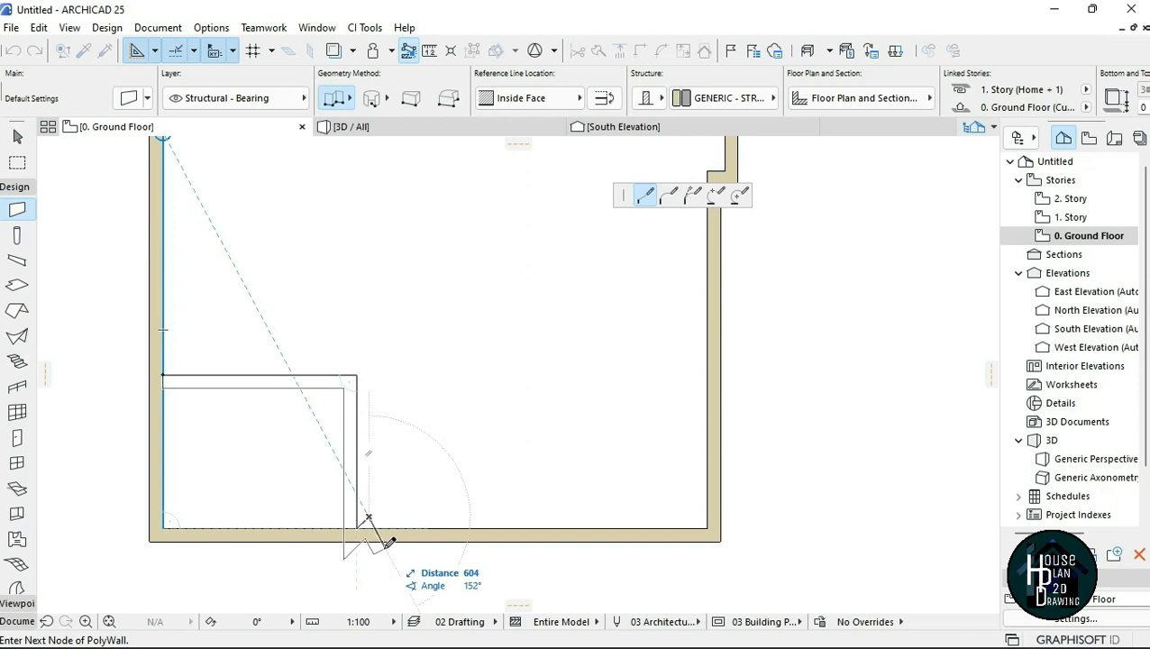
left_click(442, 475)
left_click(617, 432)
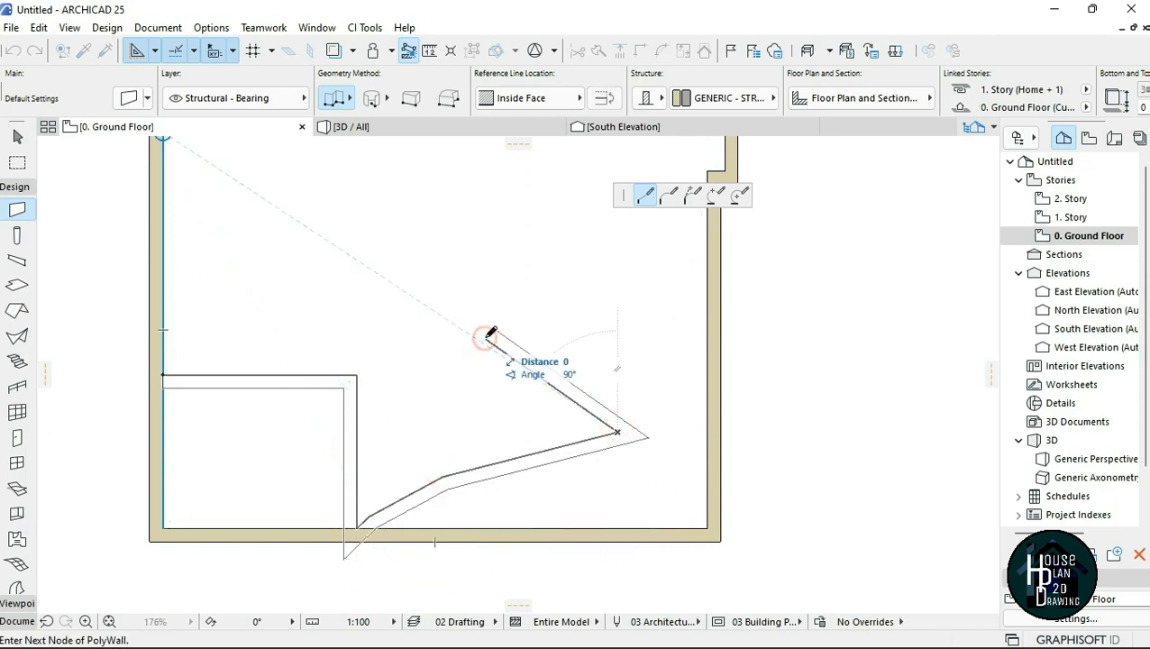
left_click(642, 338)
left_click(529, 224)
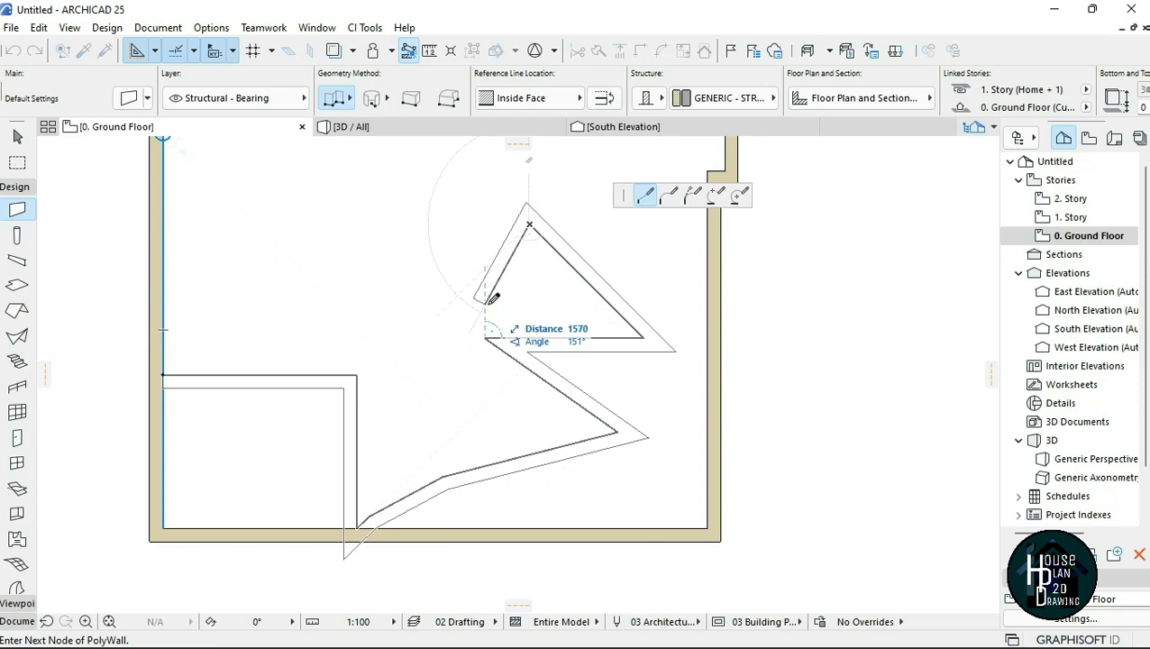
key("BackSpace")
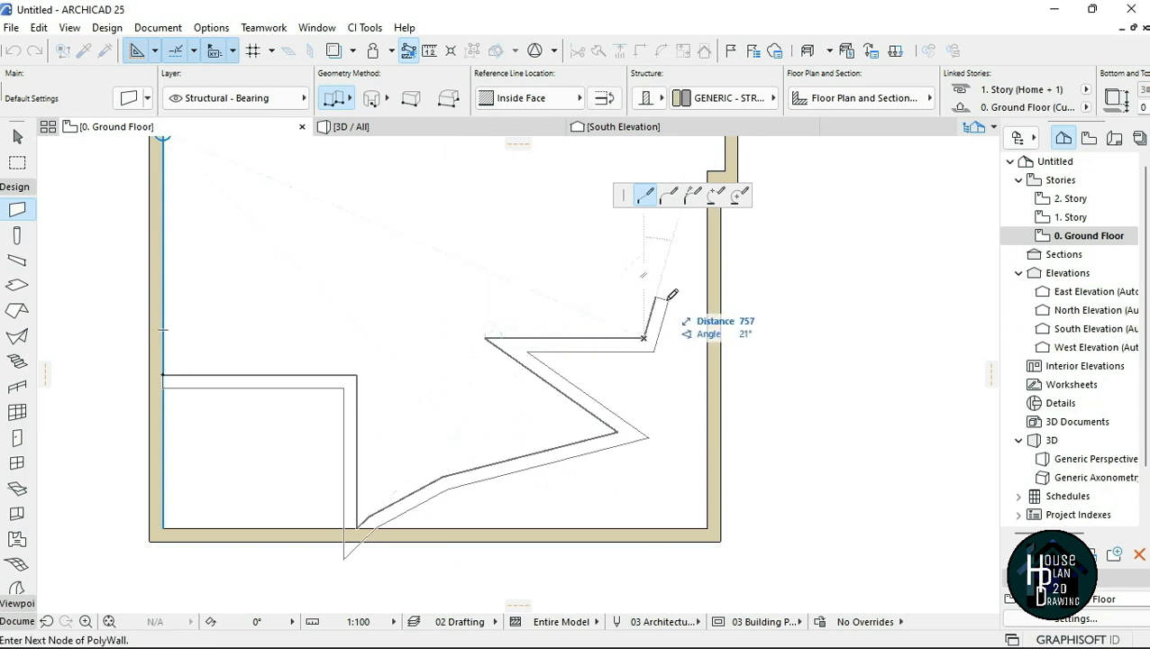
key("BackSpace")
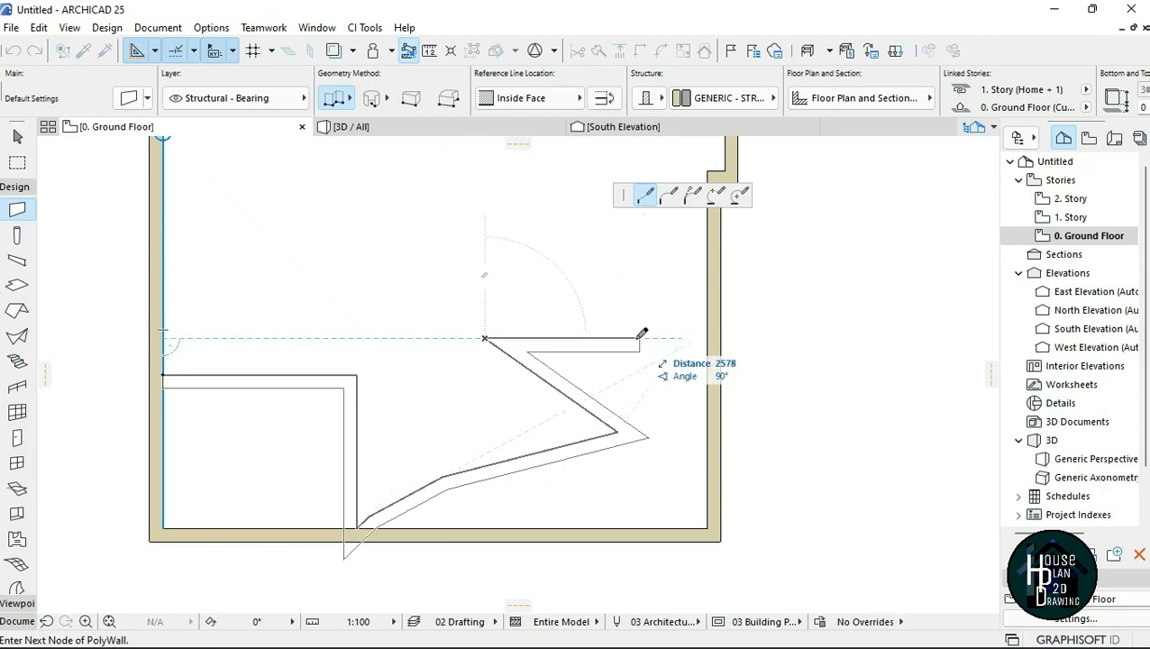
key("BackSpace")
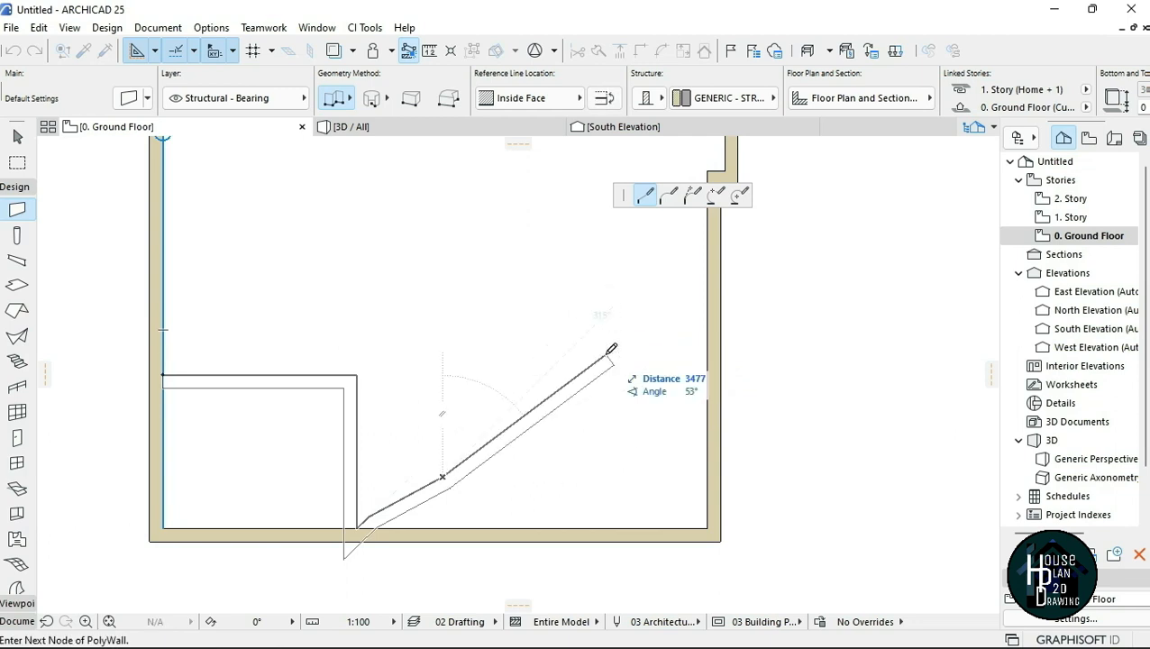
key("BackSpace")
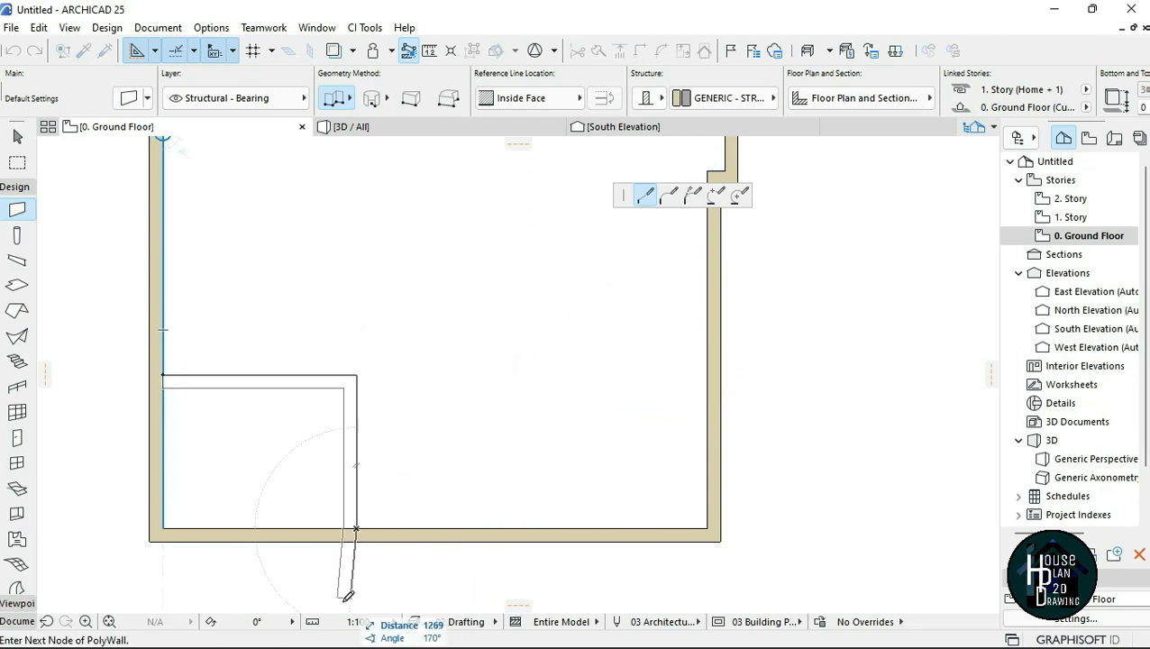
- Finish the L-shaped wall at the south wall and trim away the exterior wall sections enclosing the southwest corner
scroll(359, 524, "up", 5)
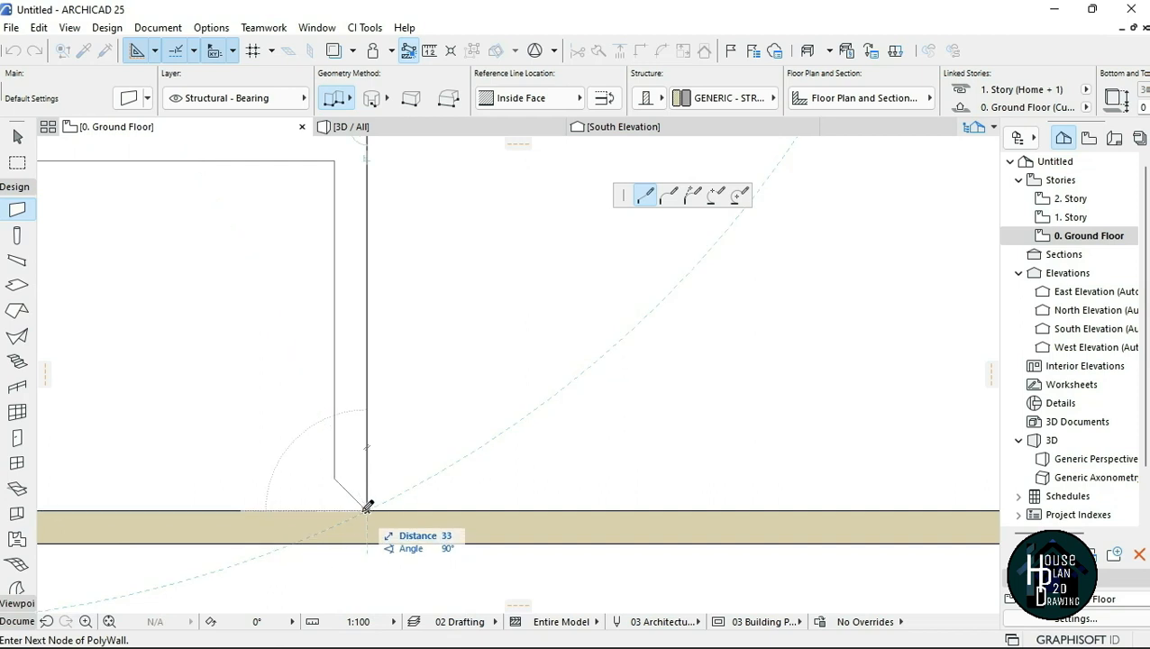
key("BackSpace")
scroll(369, 506, "down", 6)
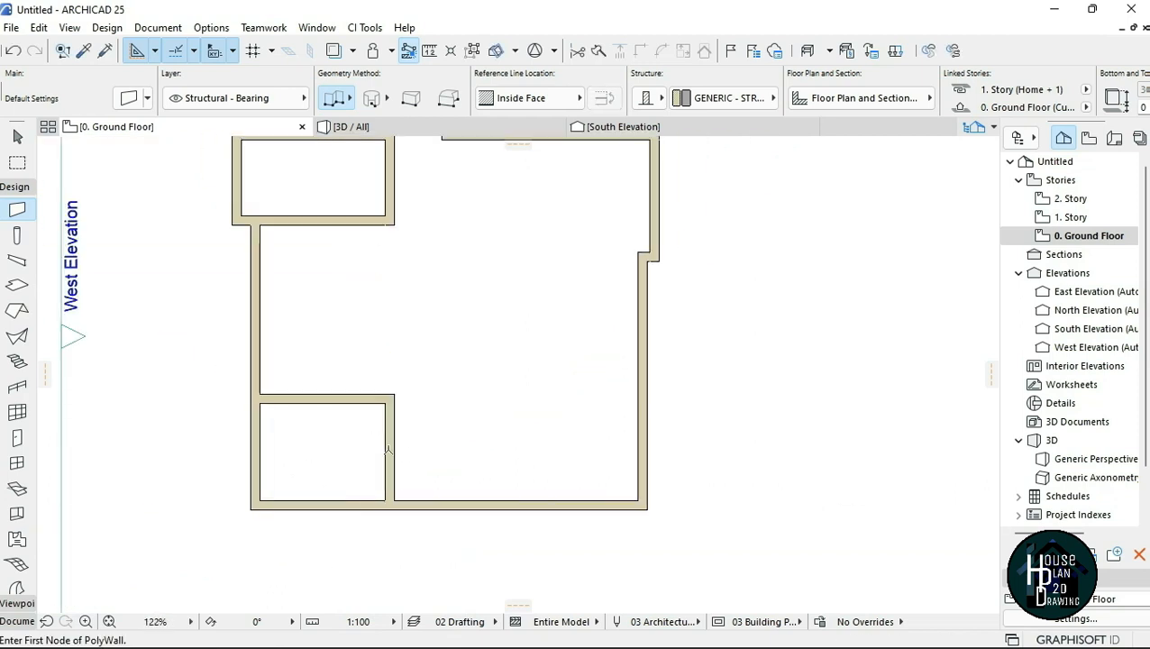
left_click(327, 506, "ctrl")
left_click(252, 498, "ctrl")
scroll(305, 508, "down", 3)
scroll(356, 522, "up", 7)
key("Escape")
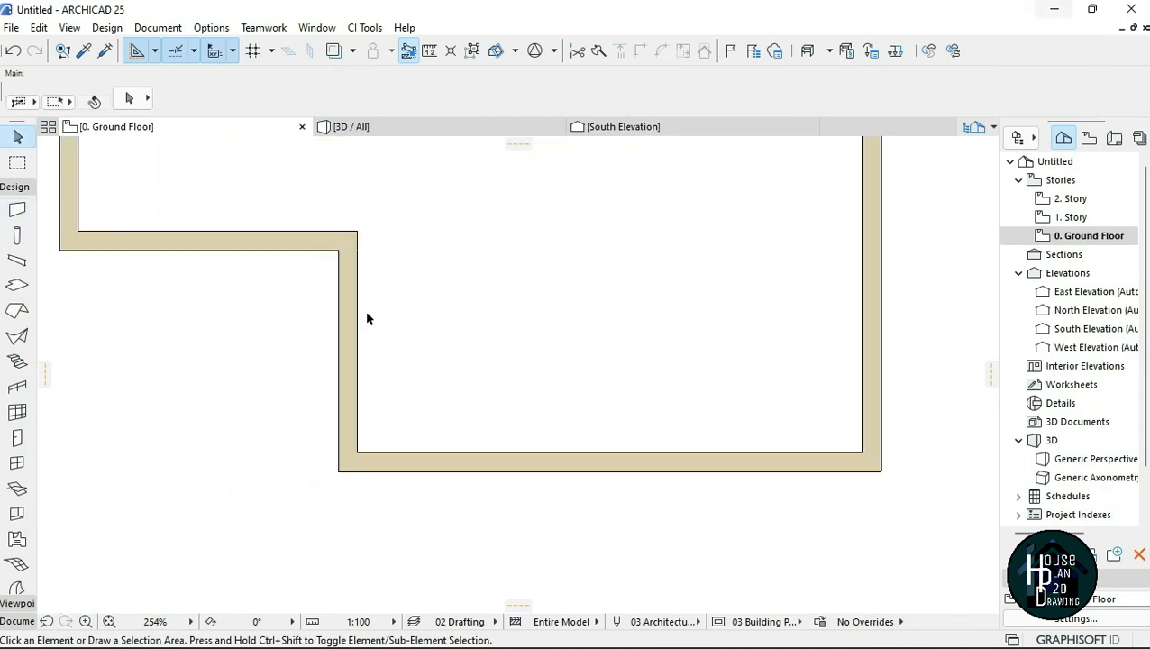
- Draw a diagonal wall with Outside Face reference, starting 1442 mm below the recess's inner corner and running 1825 mm southeast toward the south wall
left_click(358, 305, "alt")
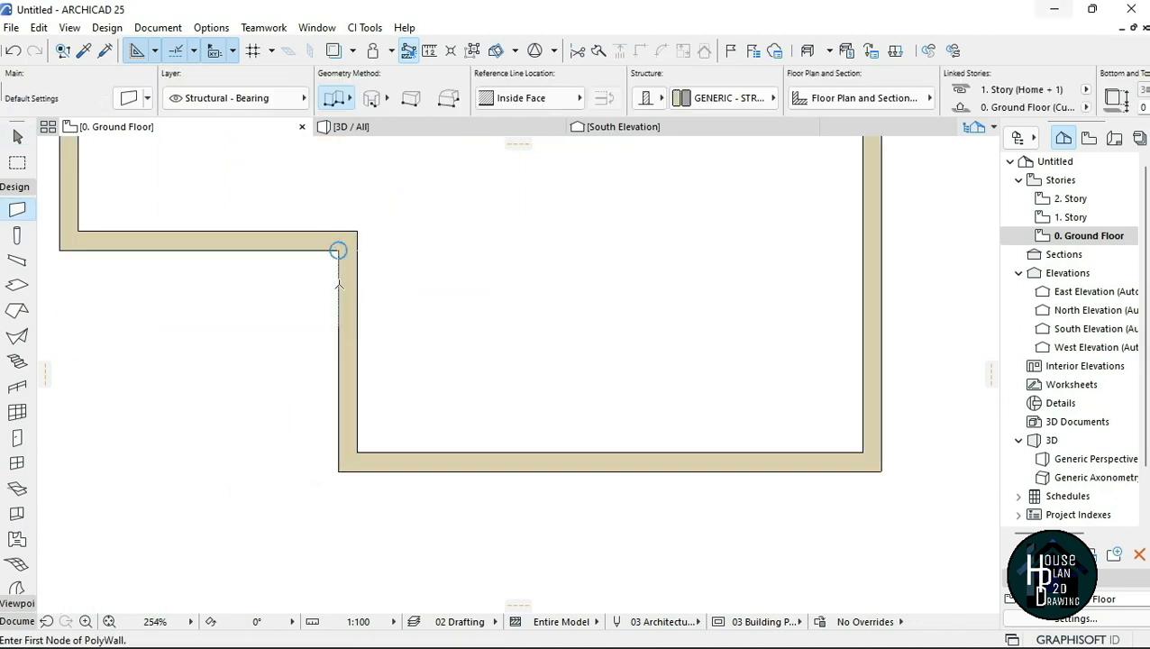
left_click(338, 250)
type("1")
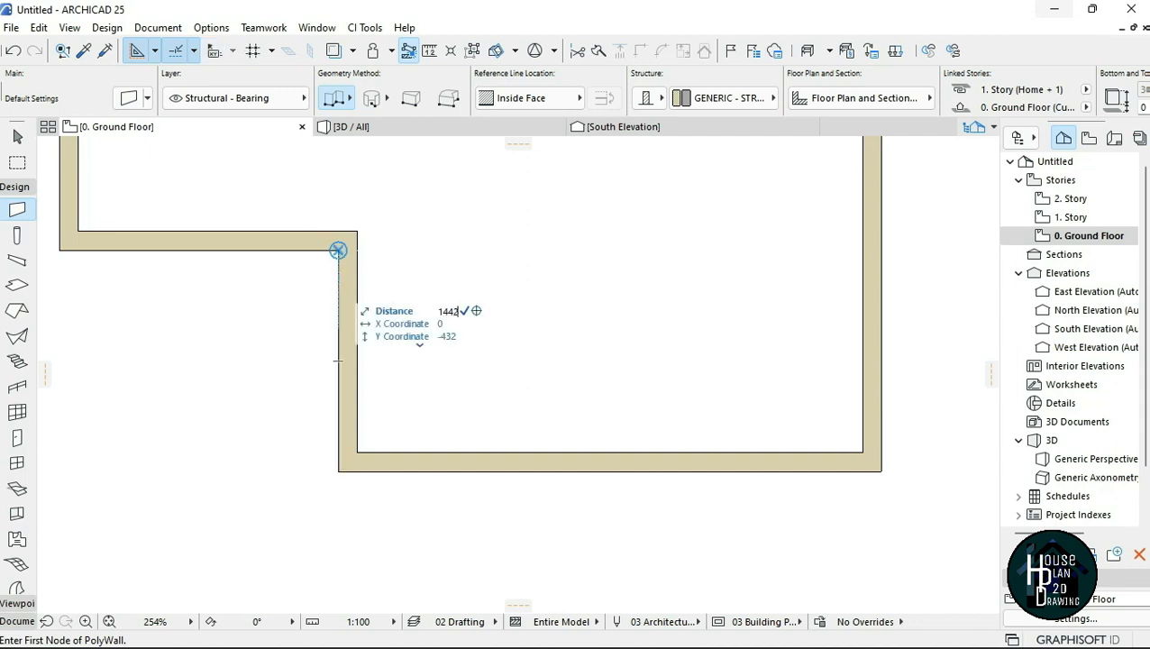
type("442")
key("Return")
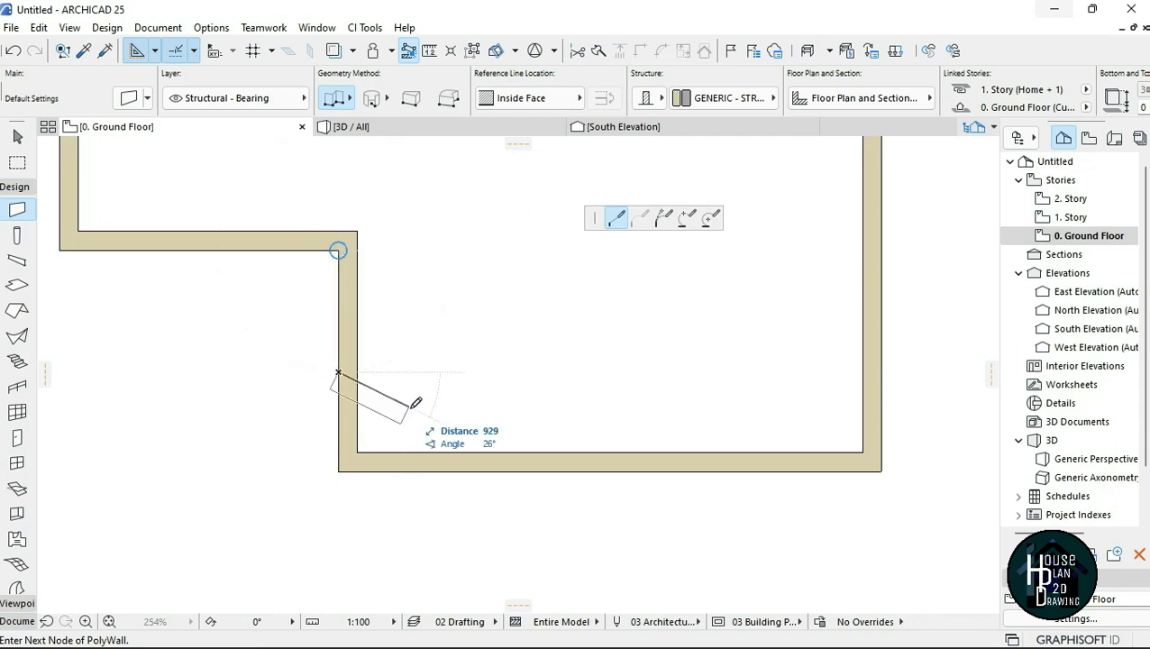
left_click(532, 97)
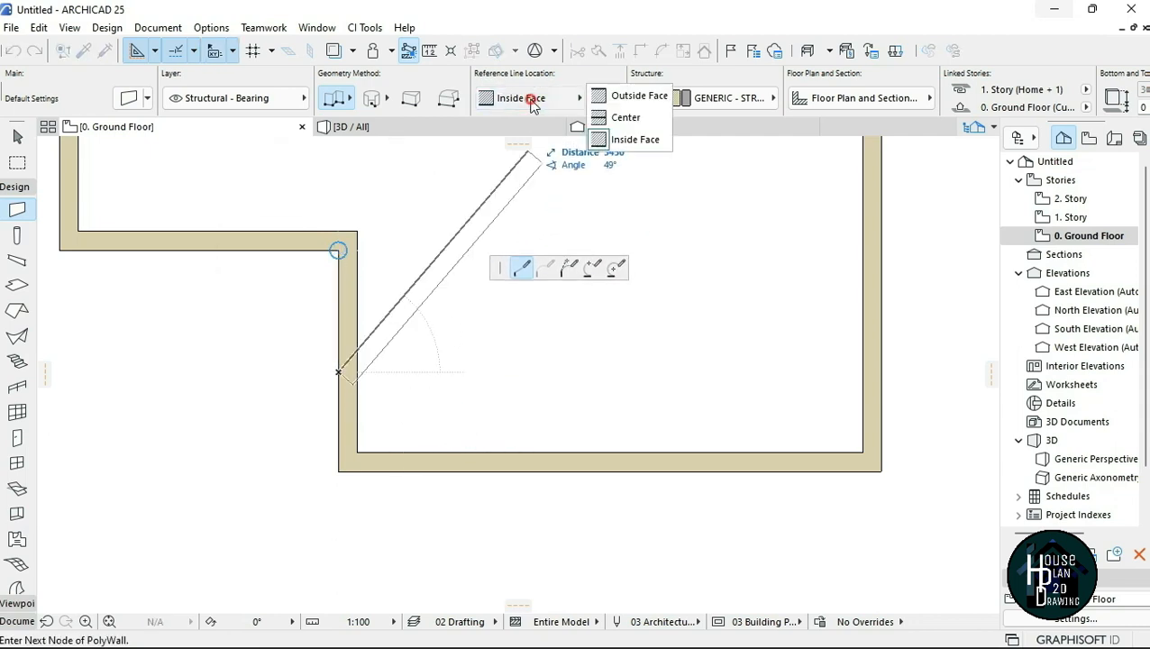
left_click(651, 91)
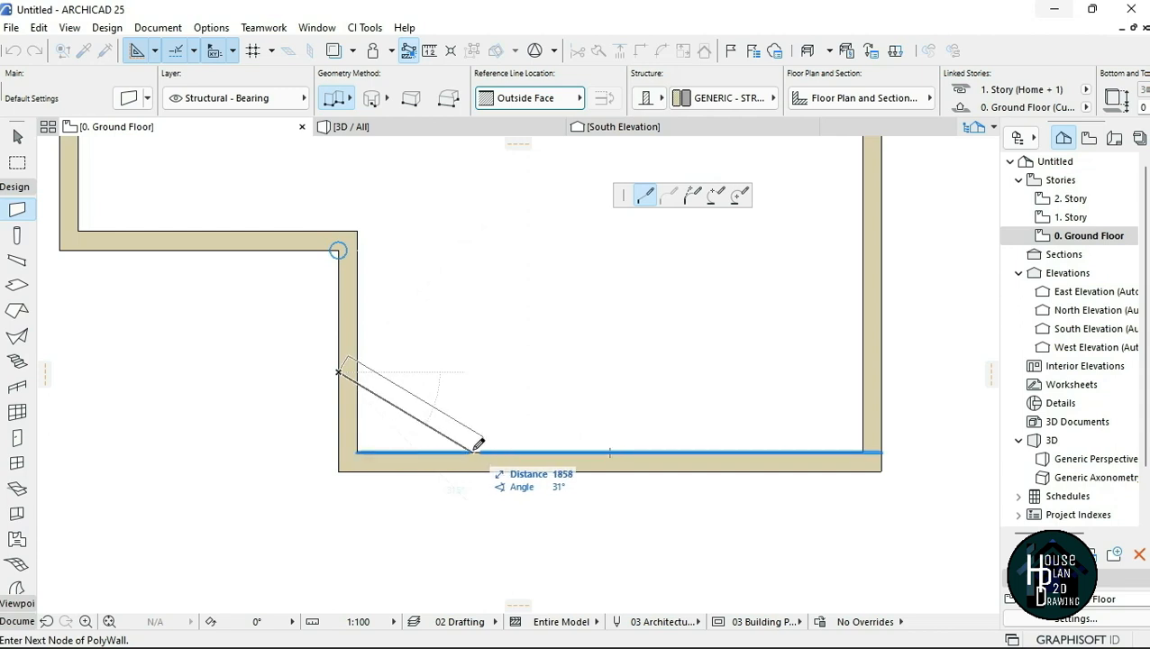
type("1")
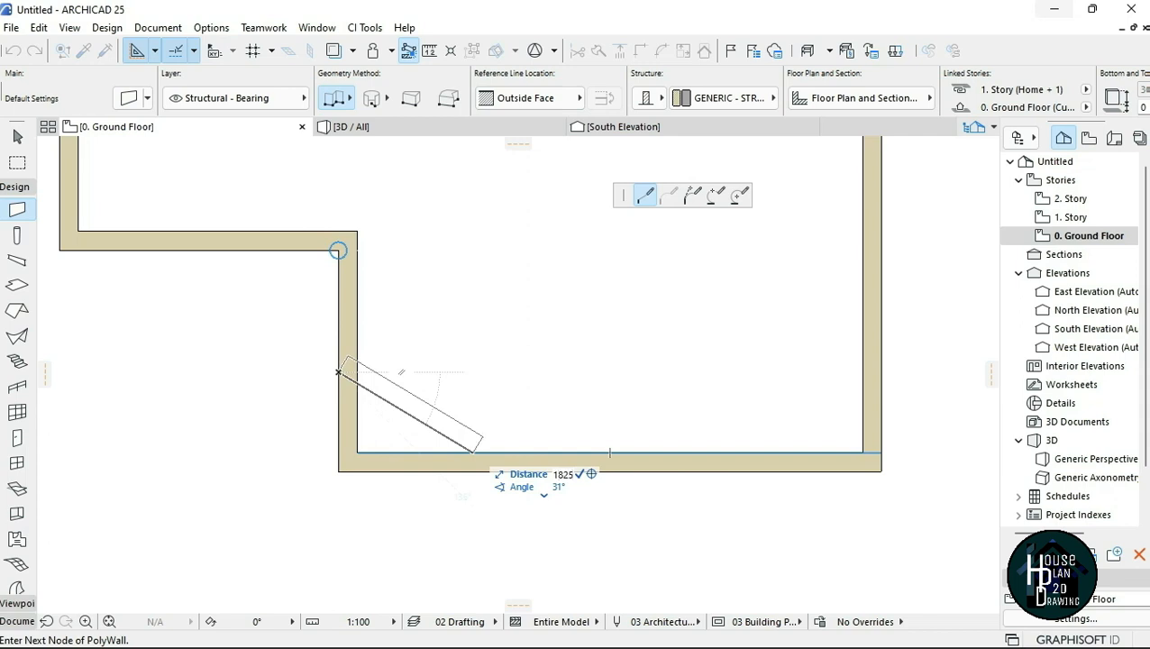
type("825")
key("Return")
left_click(471, 449)
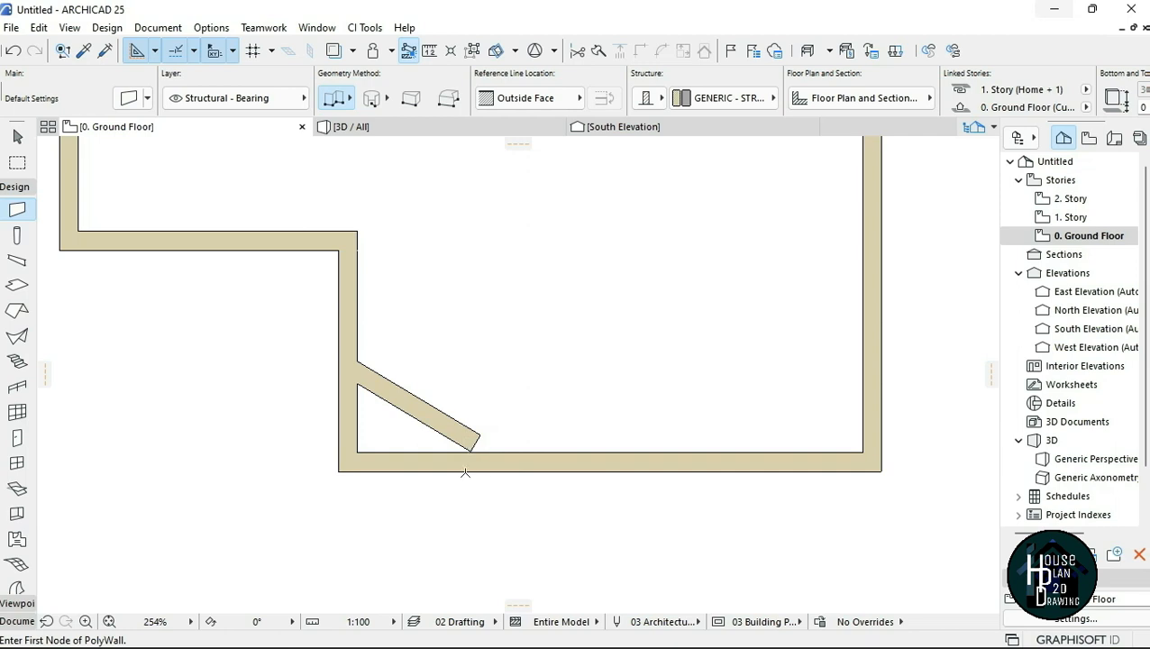
scroll(454, 496, "up", 2)
key("Escape")
scroll(451, 498, "down", 3)
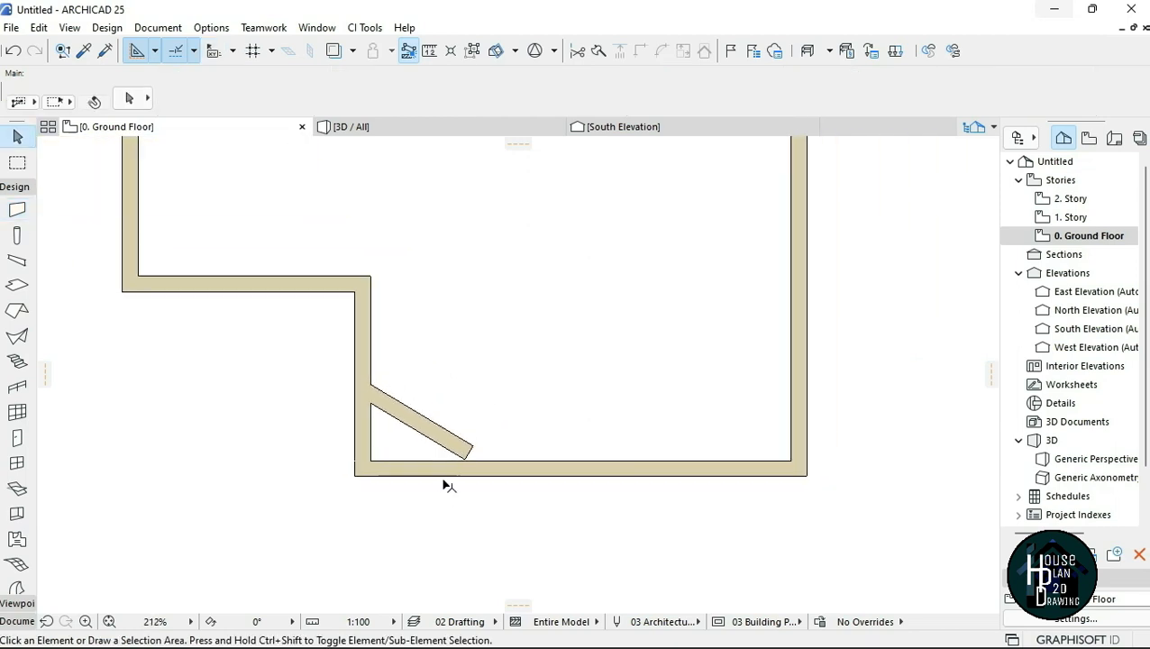
scroll(449, 481, "up", 3)
scroll(440, 477, "down", 3)
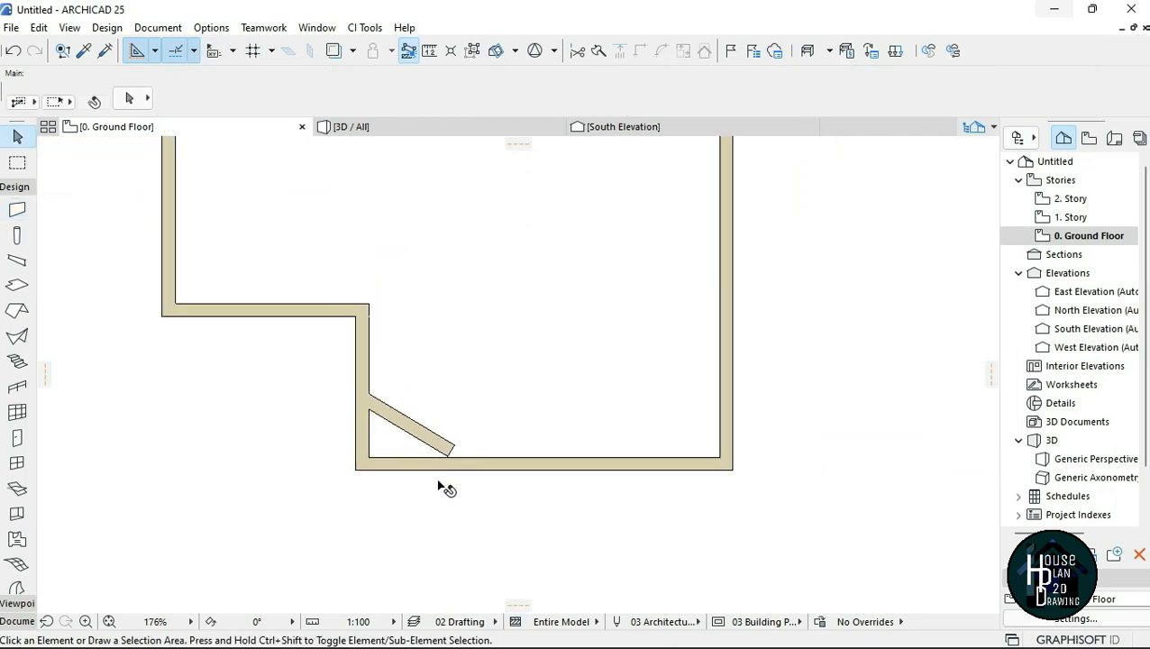
- Suspend groups and trim away the recess wall's section below the diagonal wall
scroll(434, 482, "up", 2)
scroll(434, 481, "up", 2)
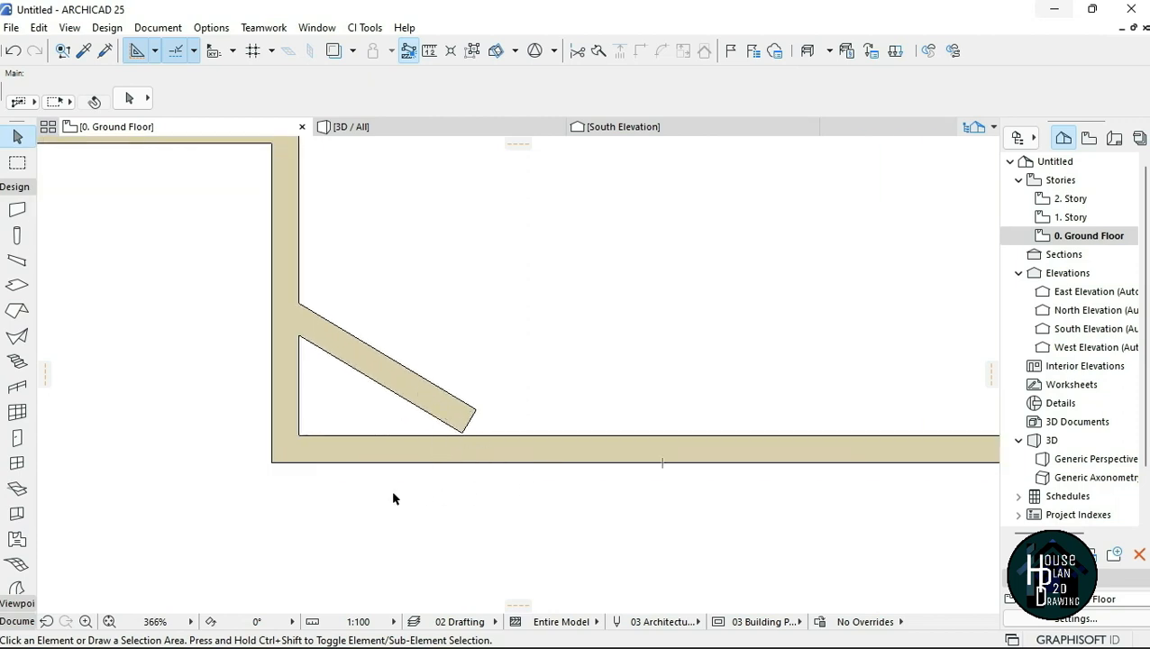
left_click(290, 403)
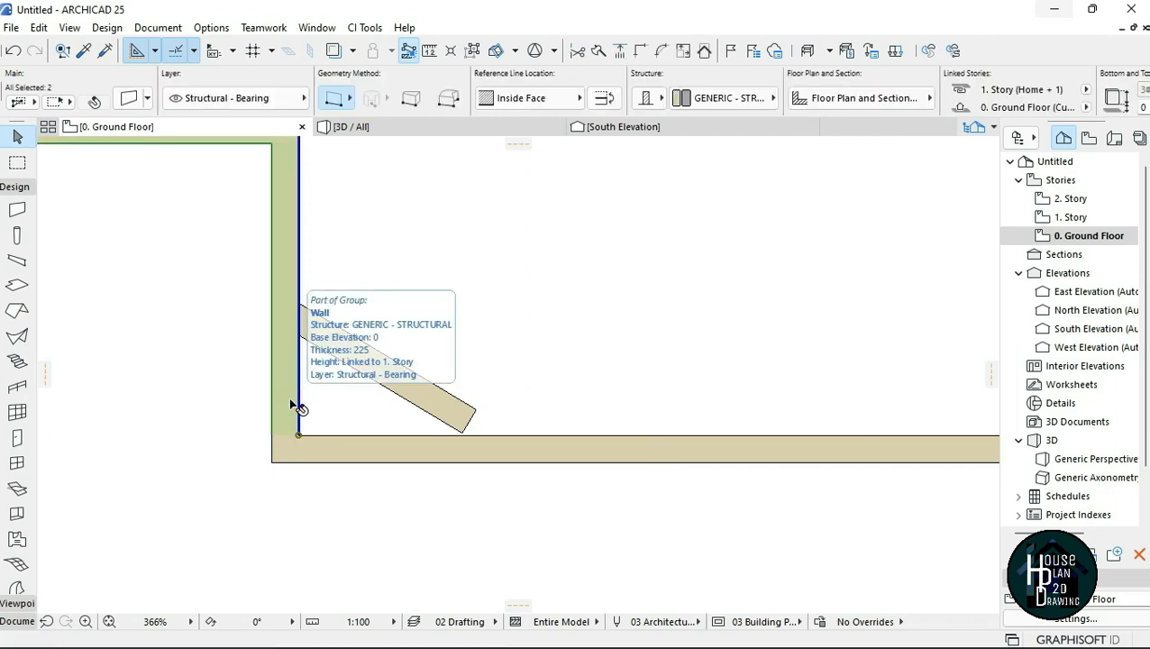
left_click(385, 475)
scroll(385, 475, "down", 3)
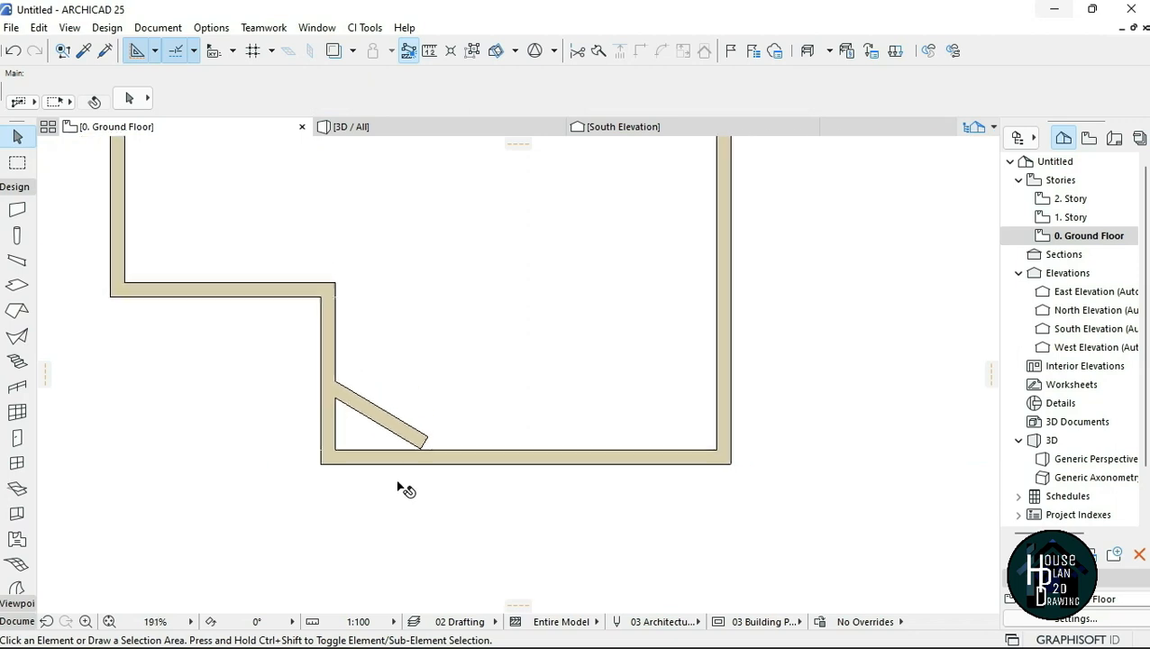
scroll(339, 424, "down", 1)
scroll(341, 419, "up", 2)
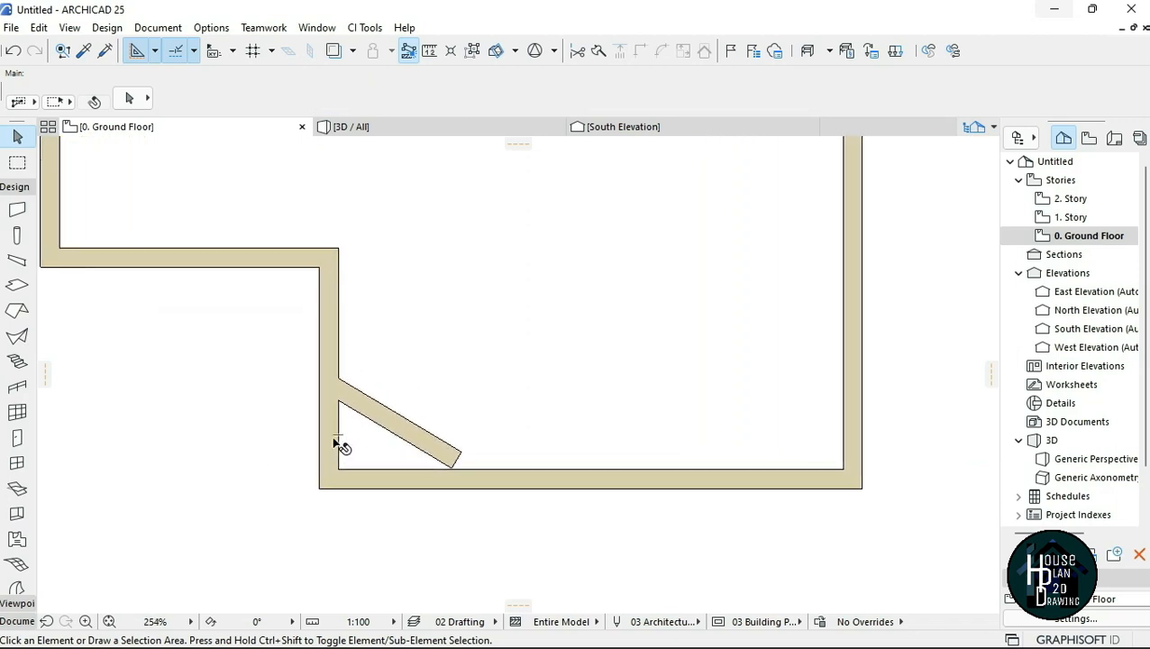
key("n")
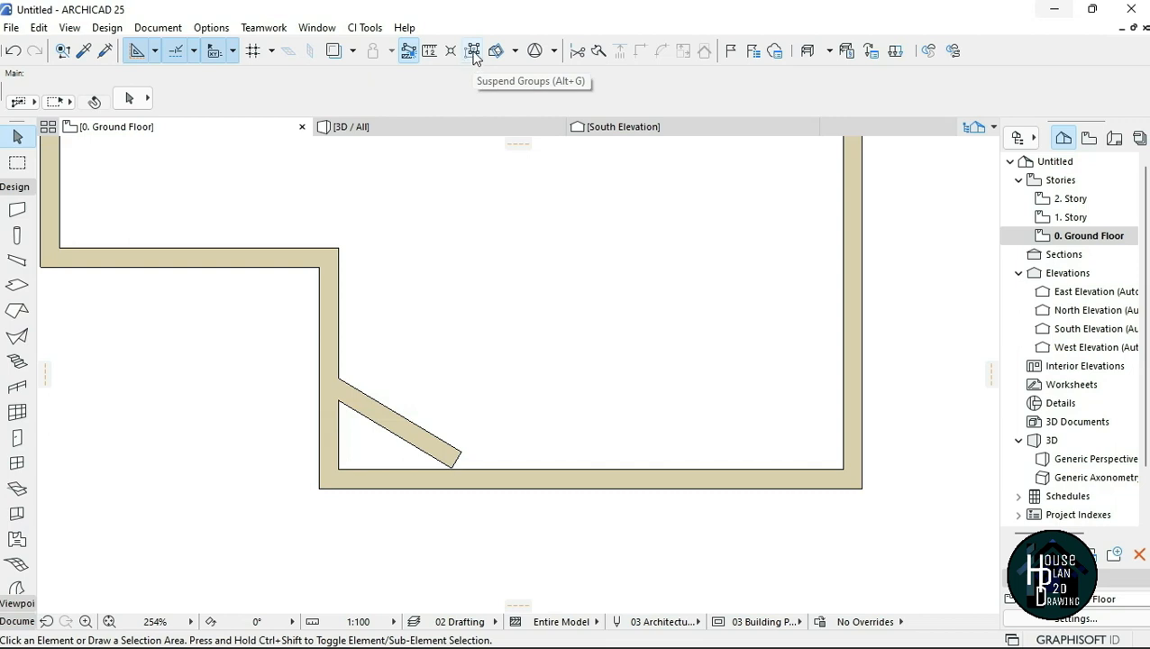
left_click(473, 52)
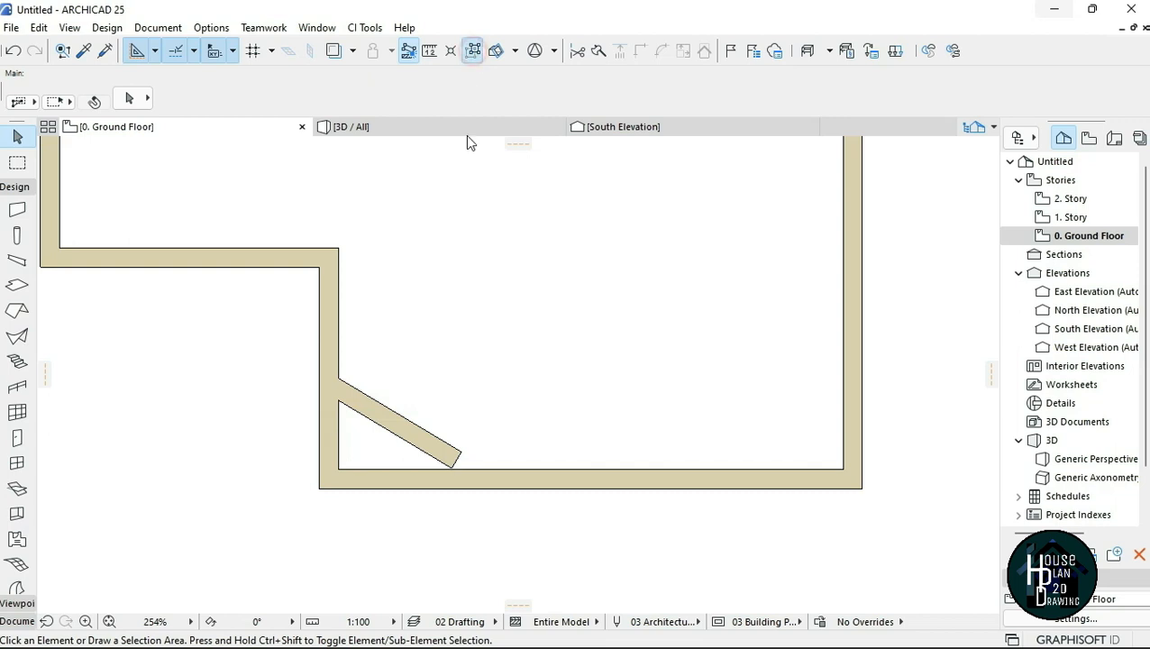
left_click(332, 445, "ctrl")
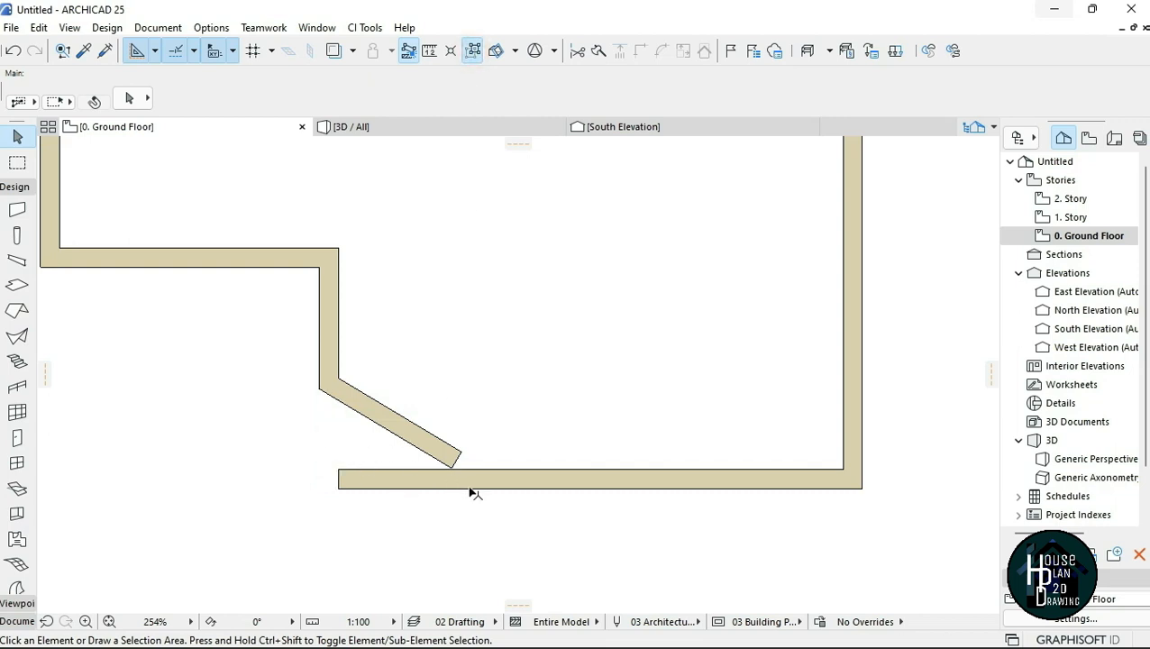
- Stretch the diagonal wall's lower end to the south wall's outer face and trim off the leftover south wall stub
scroll(470, 492, "up", 3)
left_click(434, 462)
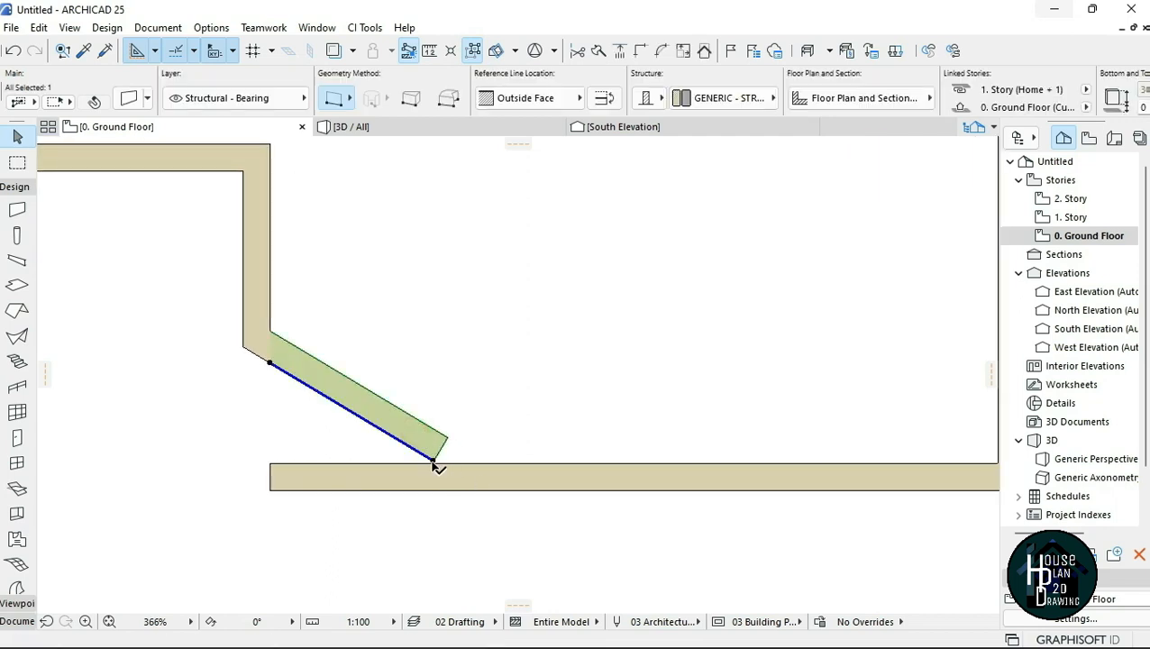
left_click(433, 463)
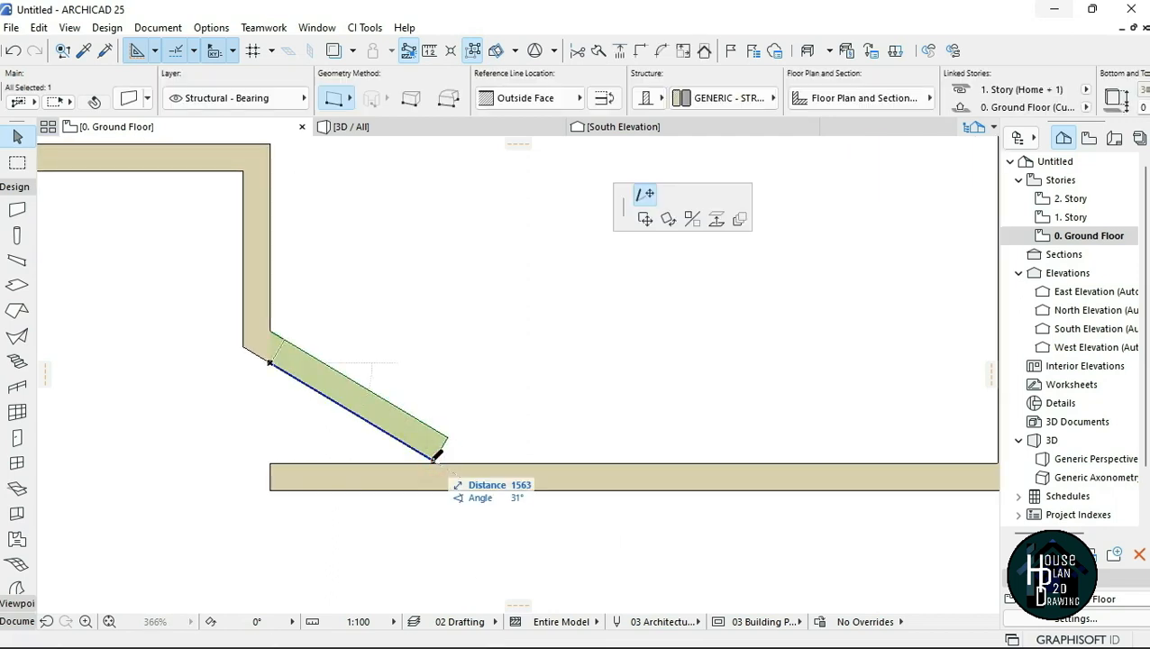
left_click(482, 484)
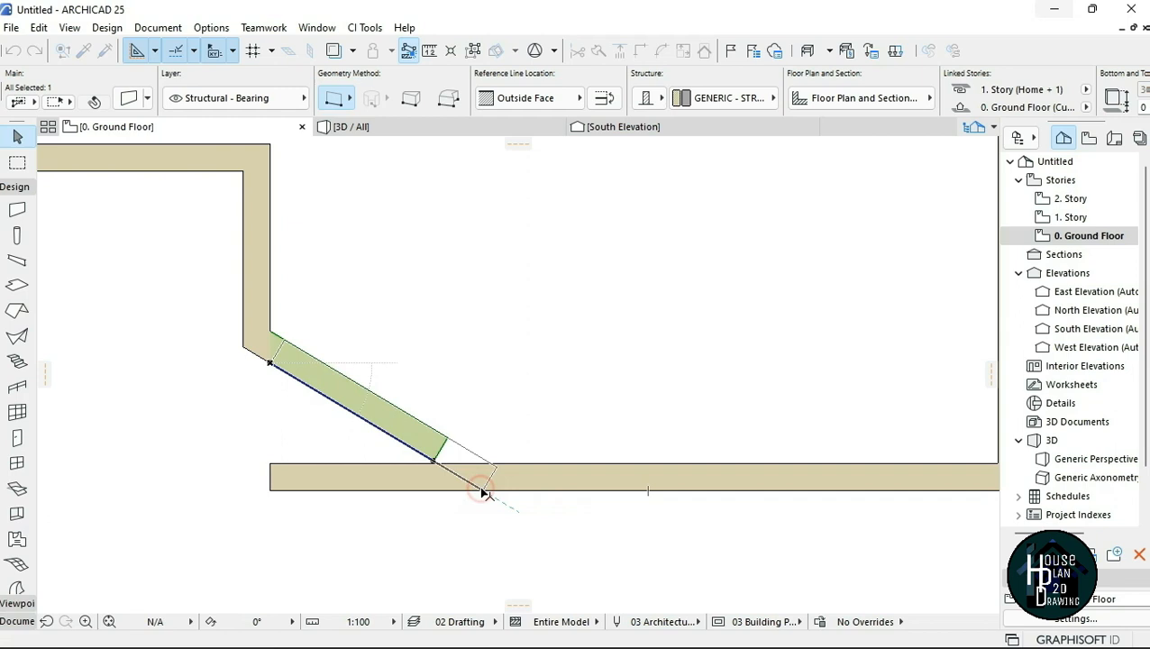
left_click(439, 511)
scroll(403, 480, "down", 3)
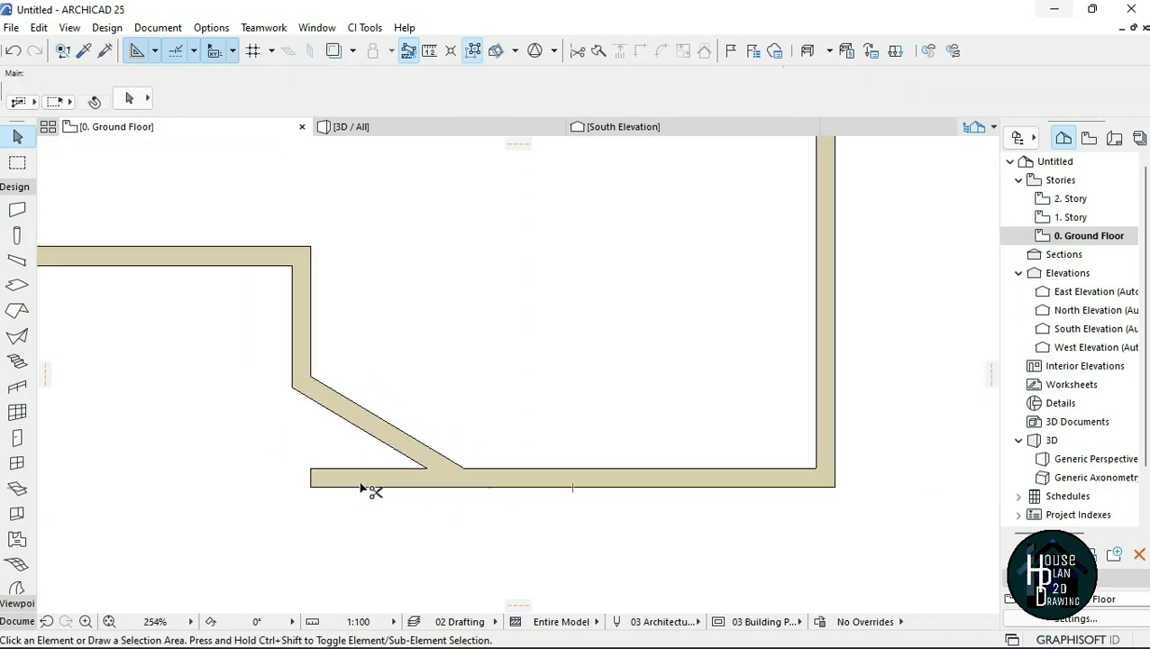
left_click(363, 487, "ctrl")
scroll(400, 511, "down", 5)
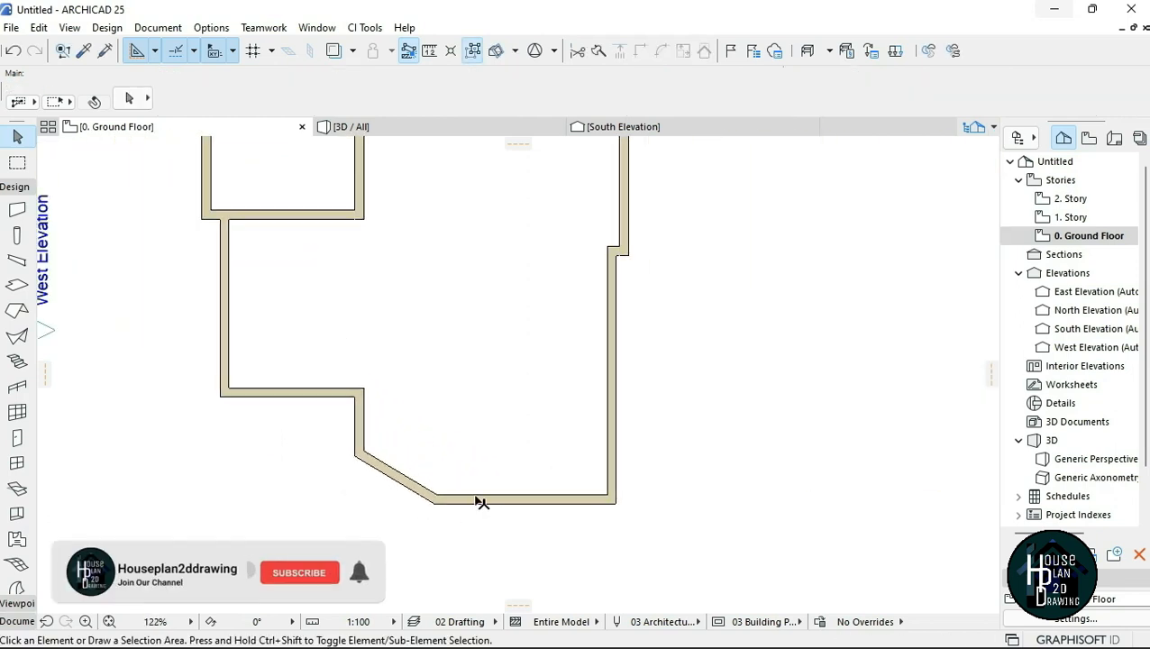
- Set up the Line tool with pen 1 and the Dashed Small line type
scroll(468, 451, "down", 3)
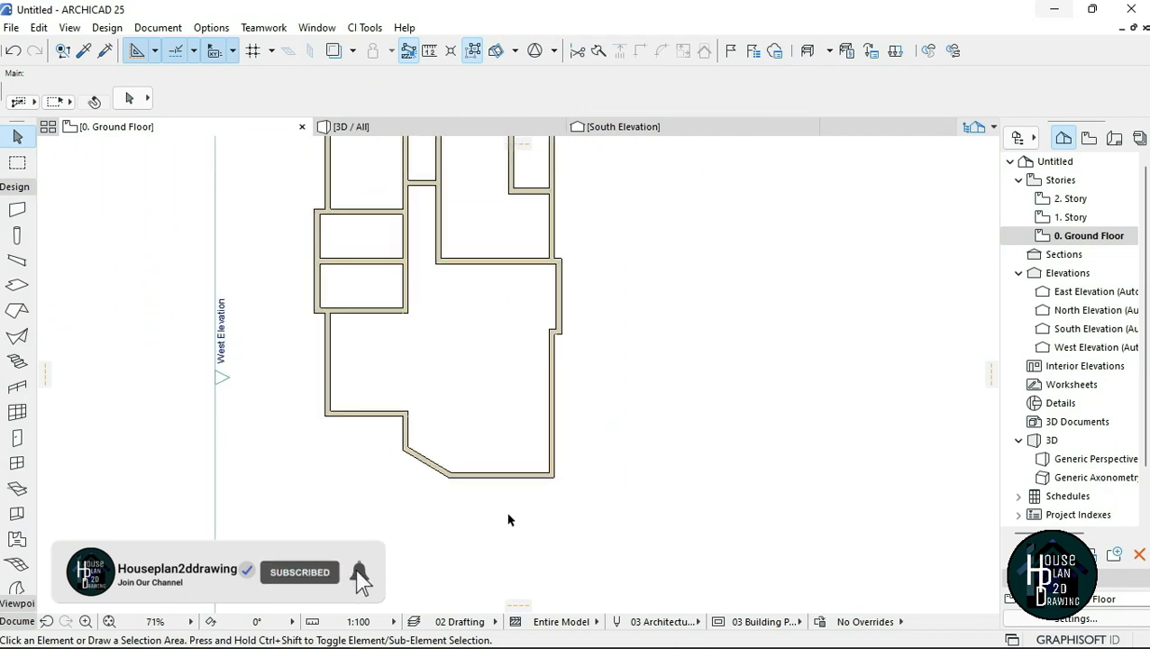
scroll(486, 455, "up", 5)
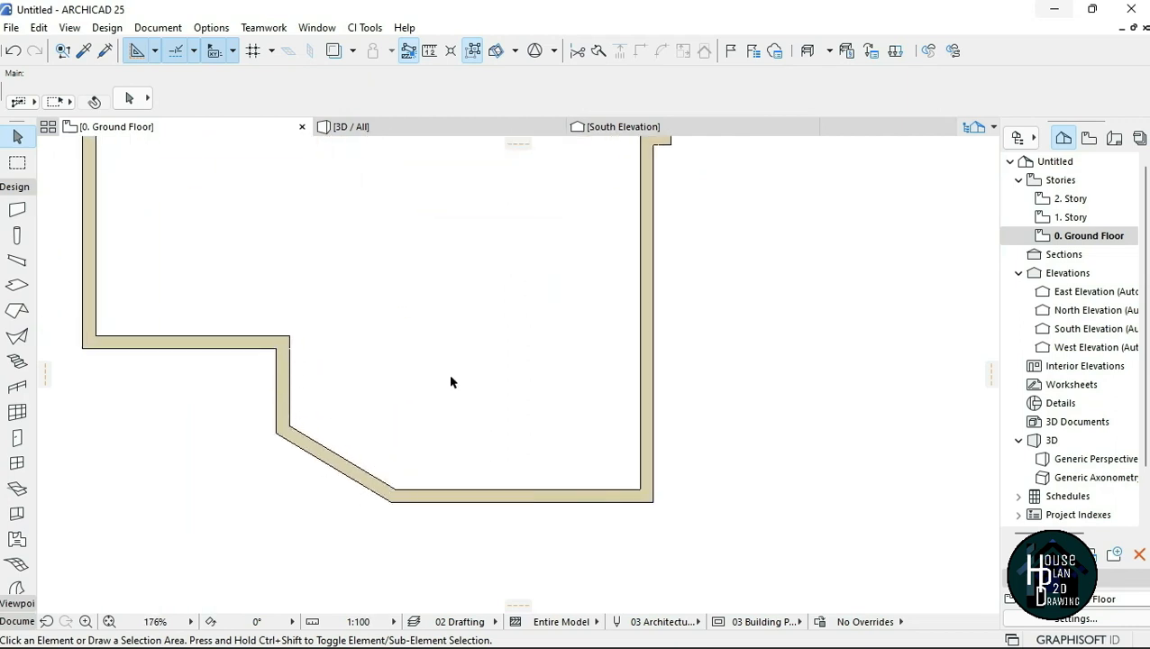
scroll(487, 392, "down", 6)
scroll(472, 351, "up", 6)
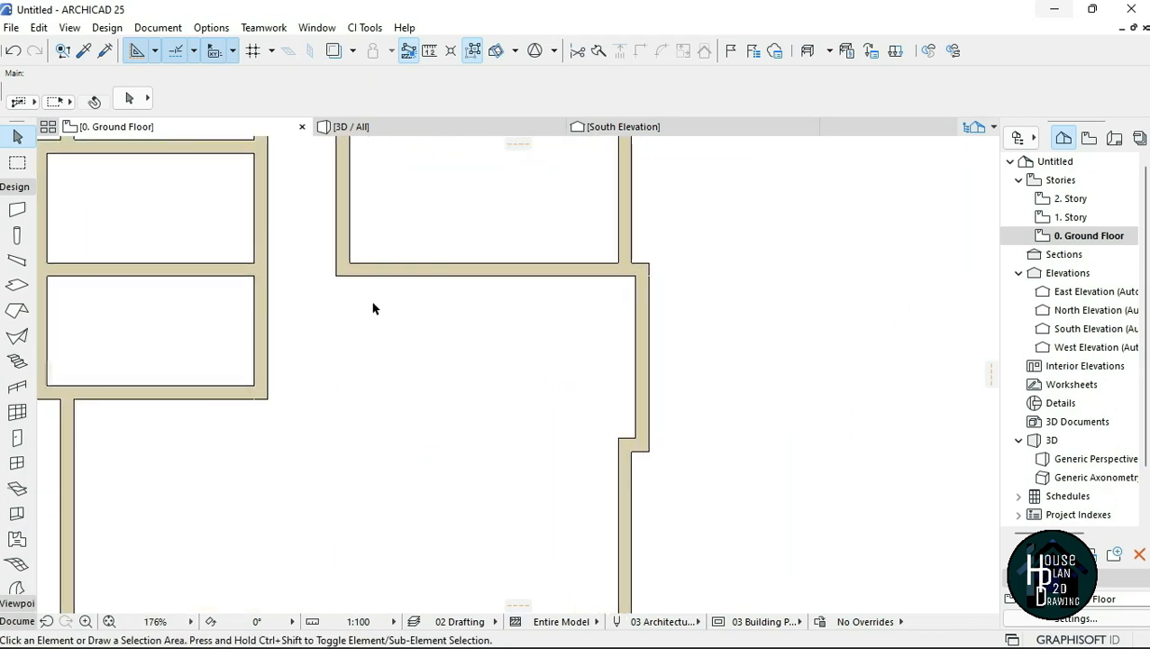
scroll(403, 290, "up", 2)
scroll(421, 334, "up", 2)
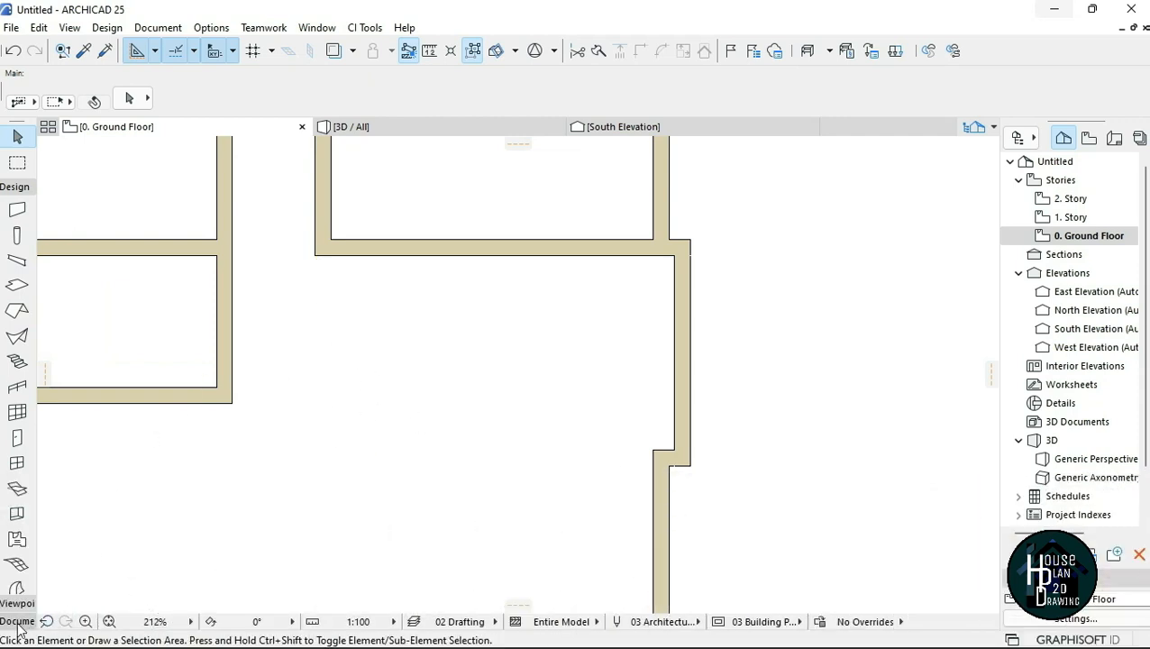
left_click(17, 622)
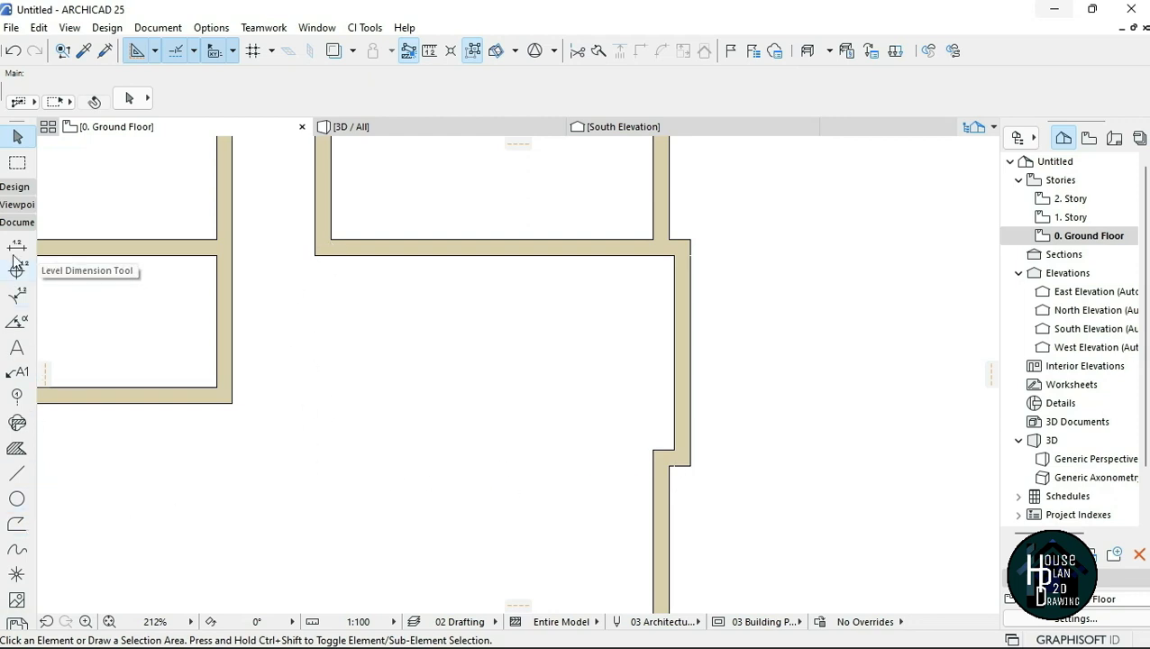
left_click(18, 223)
left_click(18, 223)
left_click(18, 222)
left_click(18, 223)
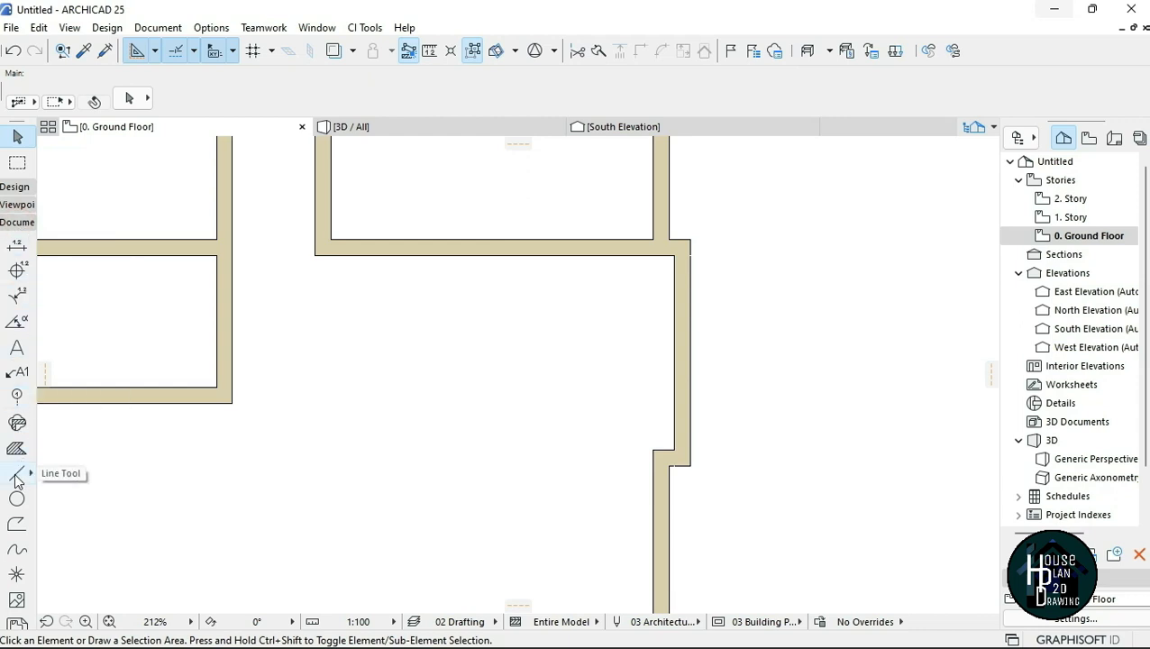
left_click(15, 478)
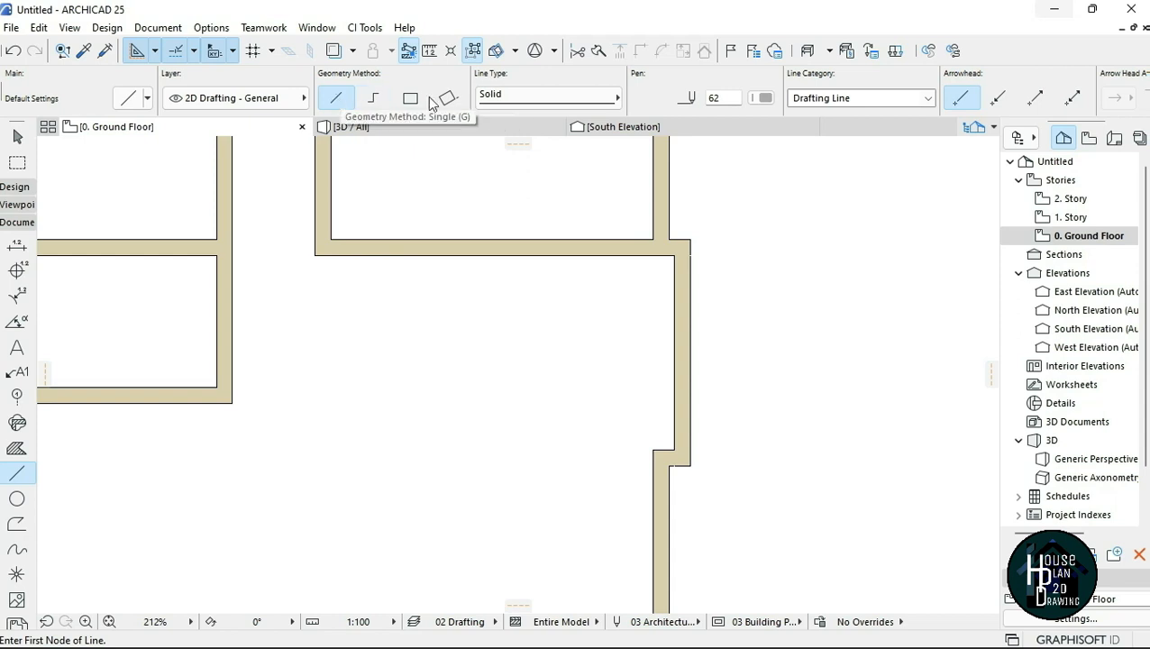
left_click(765, 98)
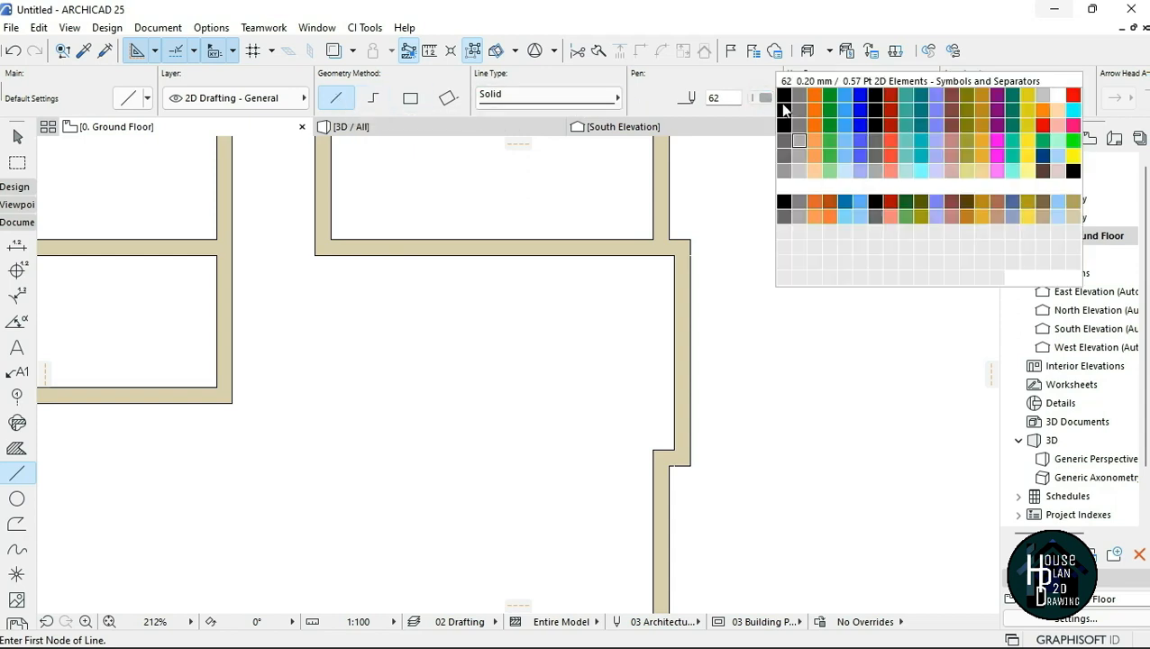
left_click(784, 96)
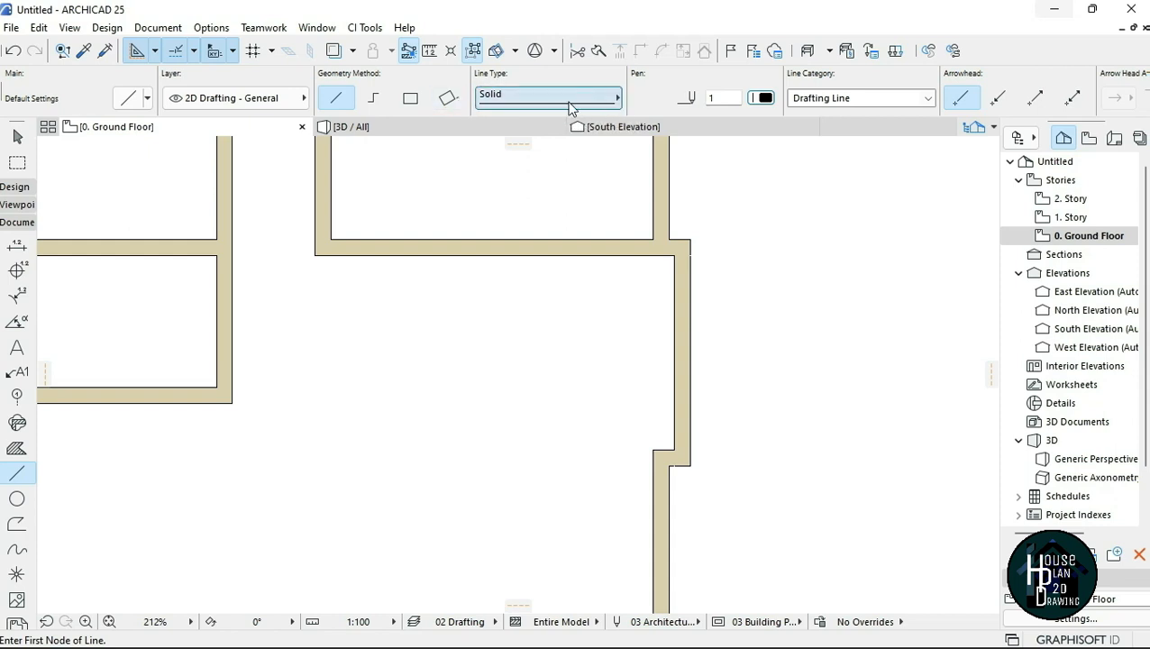
left_click(511, 101)
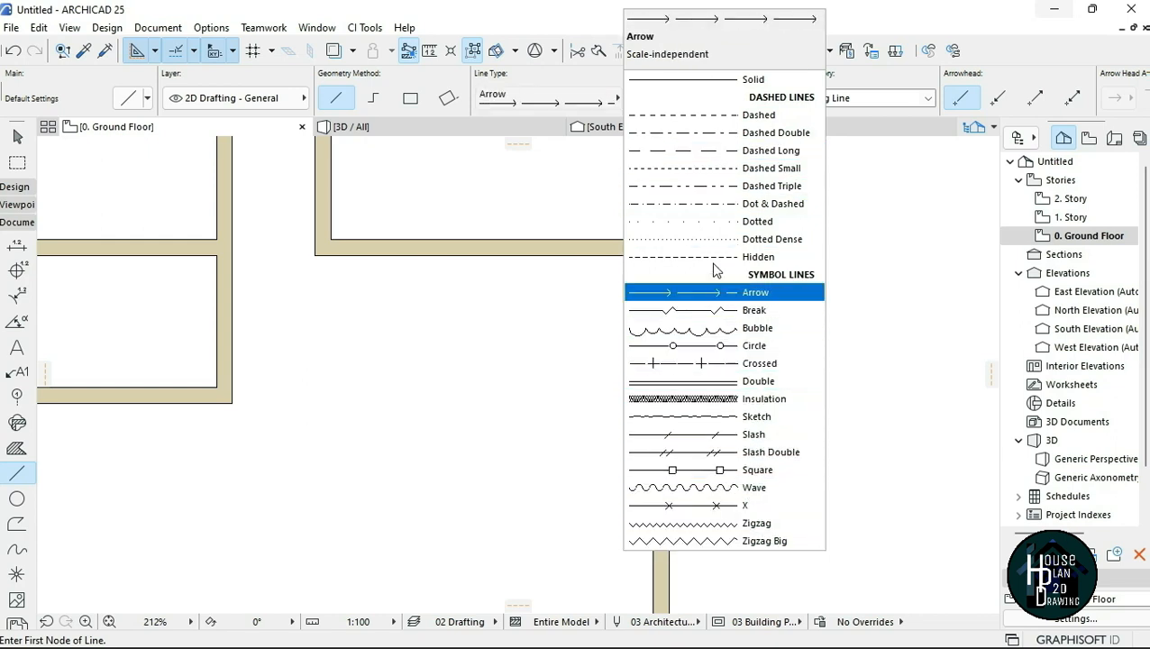
left_click(775, 171)
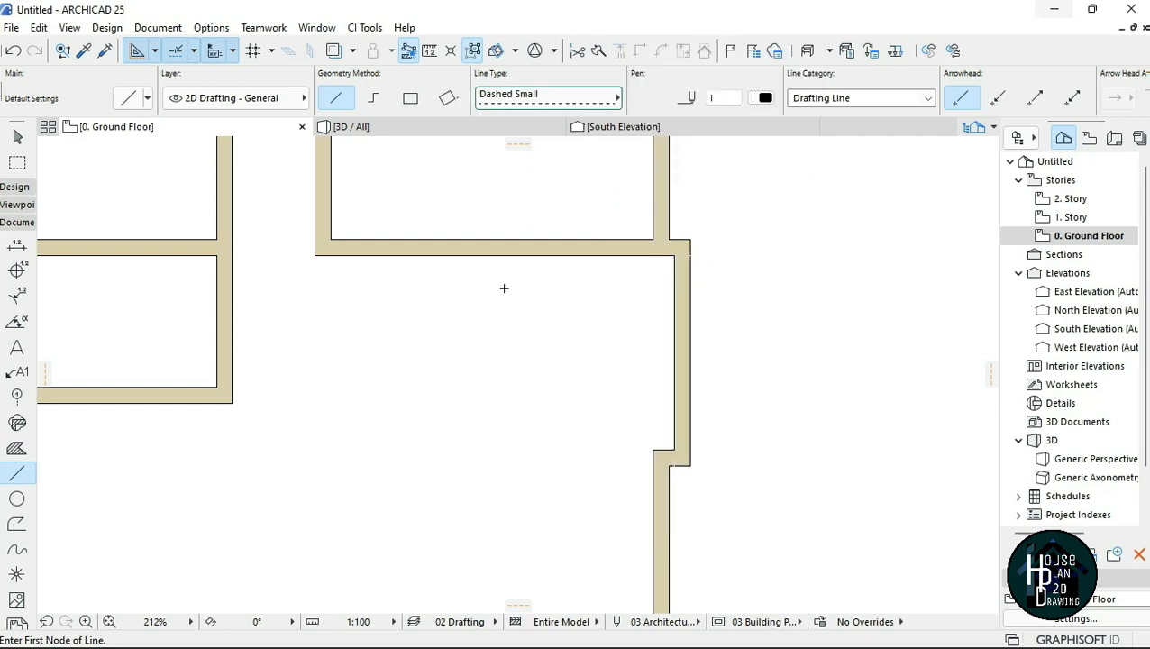
- Draw a vertical dashed line straight south into the open living area from the upper east room's outer southwest corner
left_click(316, 257)
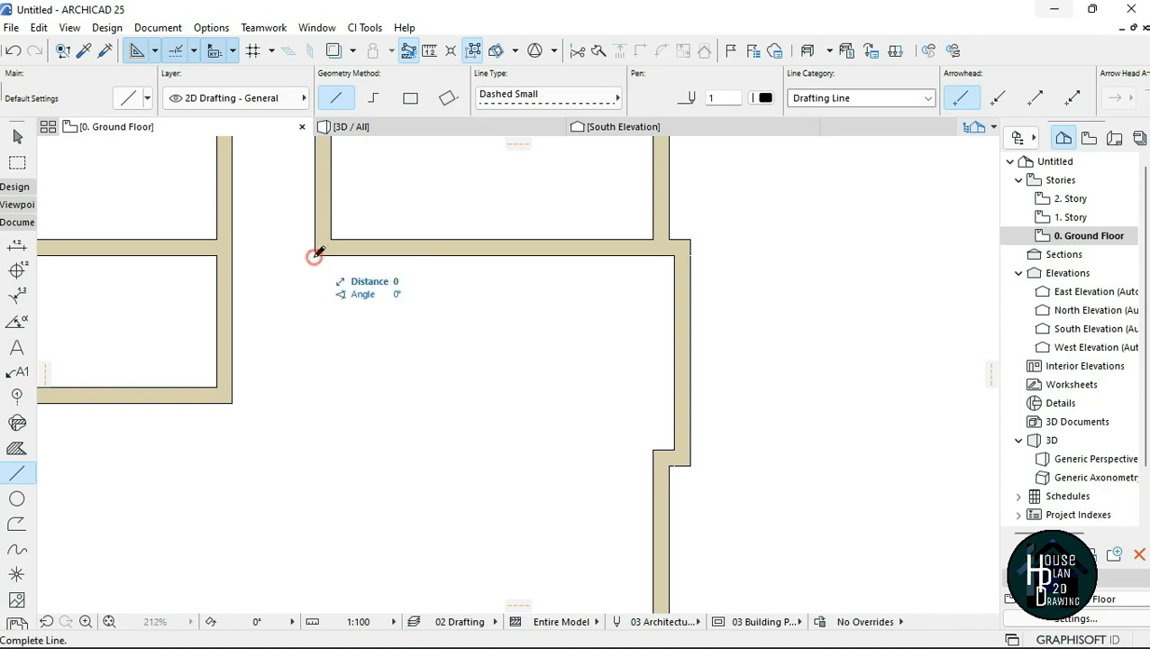
left_click(315, 527)
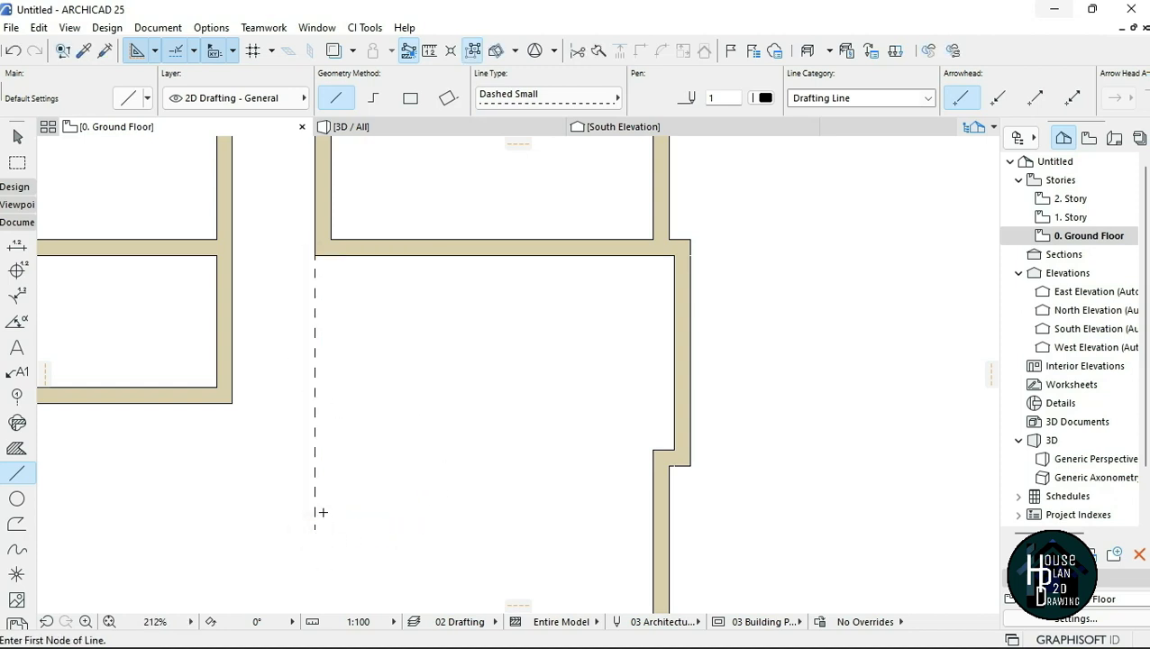
key("Escape")
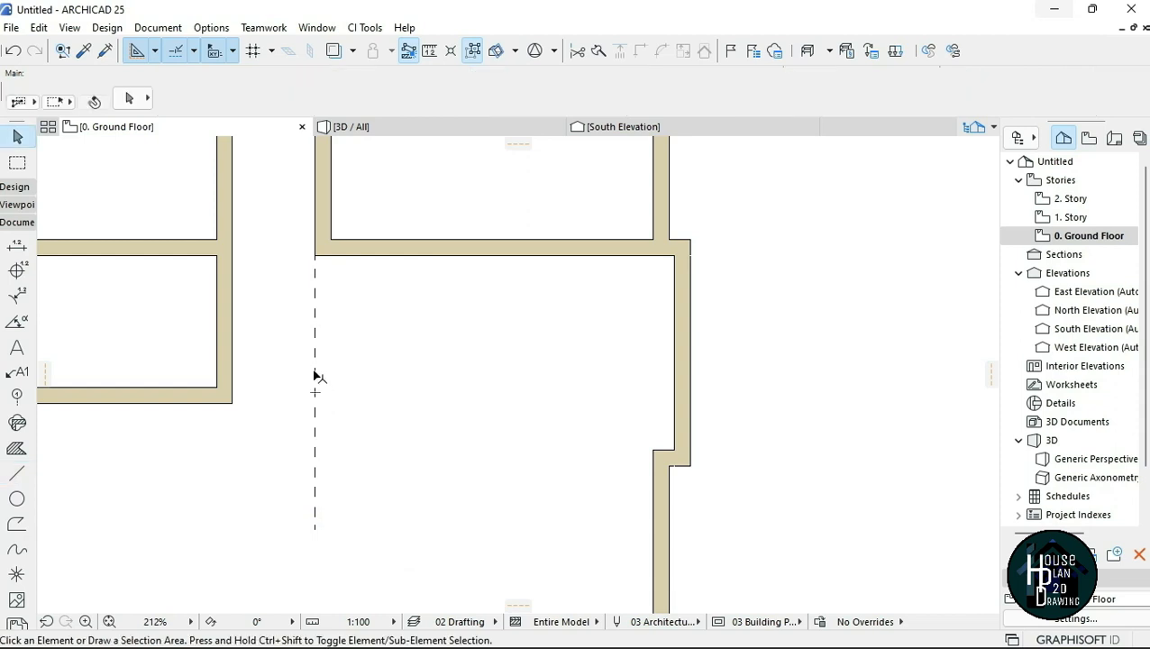
- Place a copy of the vertical dashed line 225 mm to the east
left_click(315, 378)
left_click(345, 389)
left_click(317, 357)
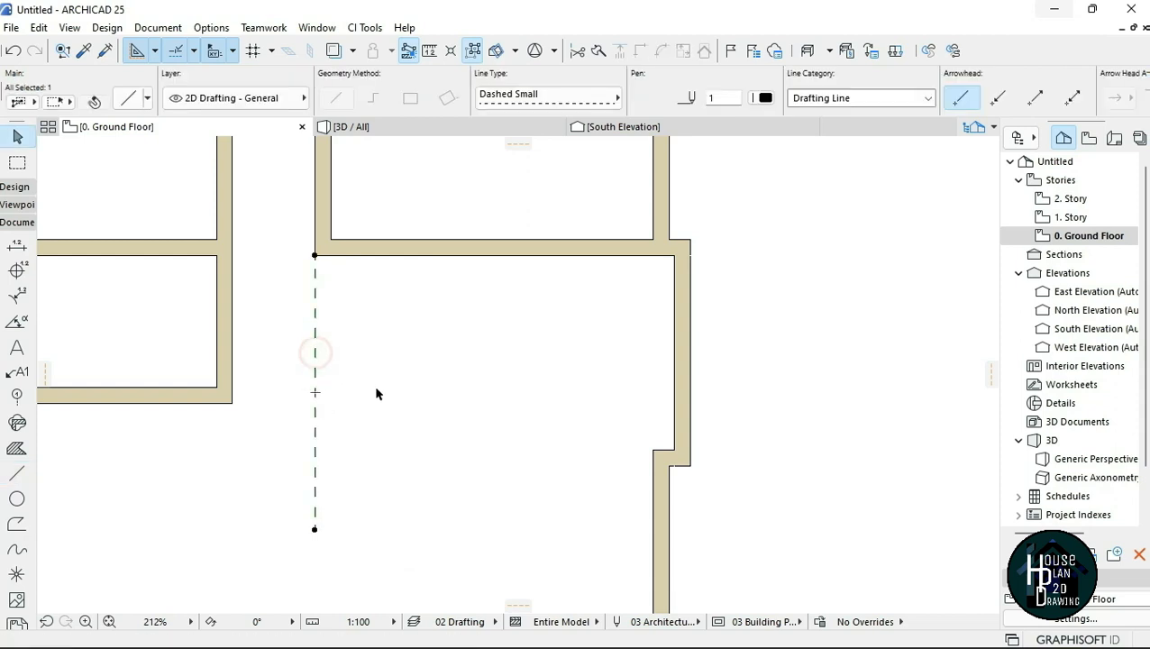
right_click(314, 257)
mouse_move(465, 405)
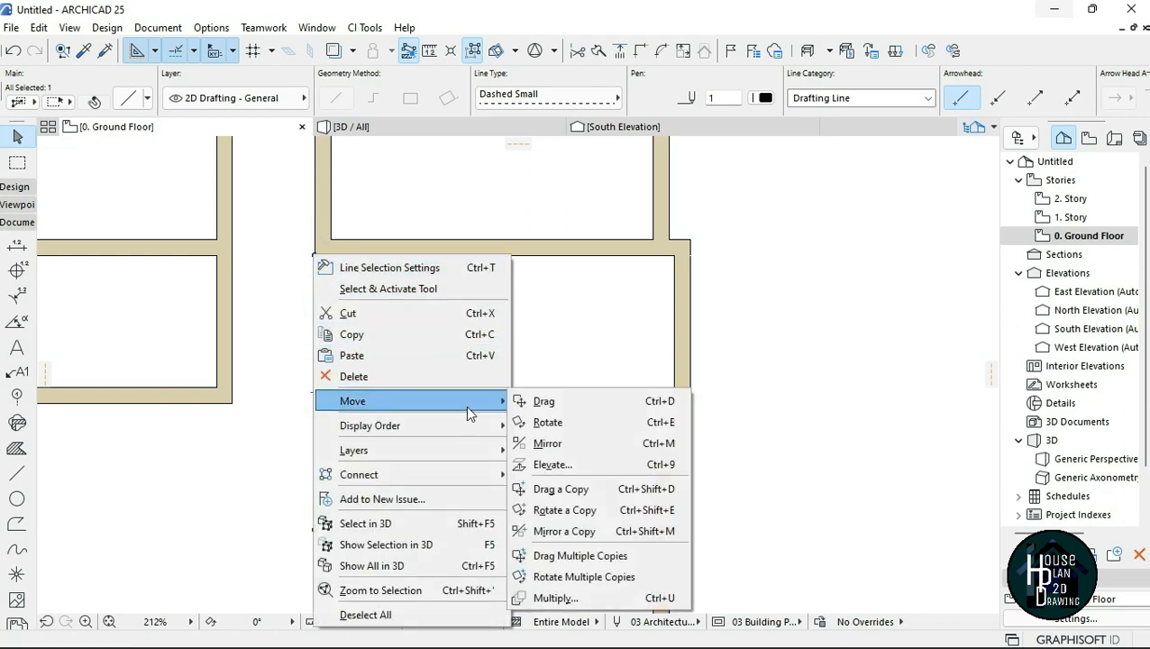
left_click(602, 489)
left_click(314, 530)
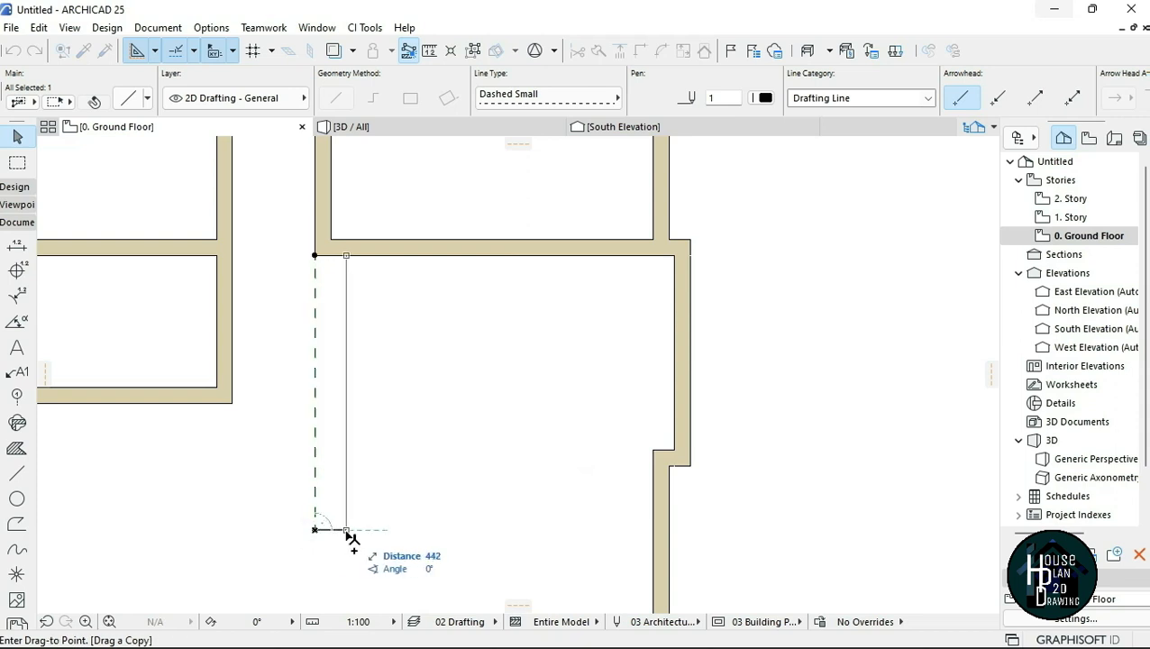
type("225")
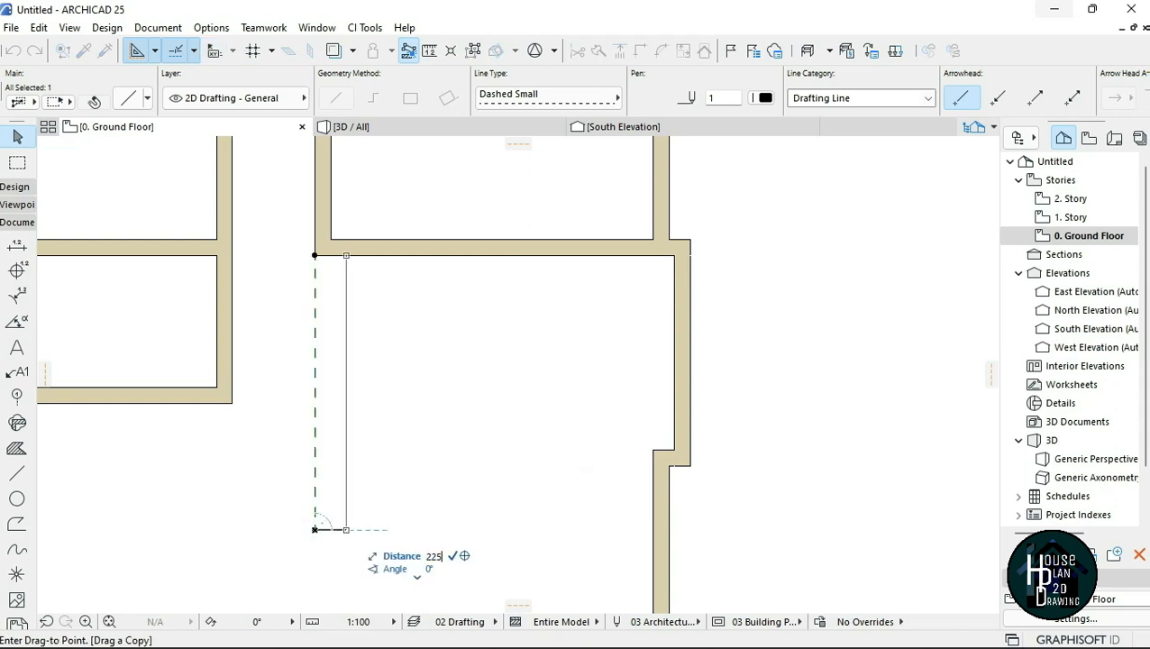
key("Return")
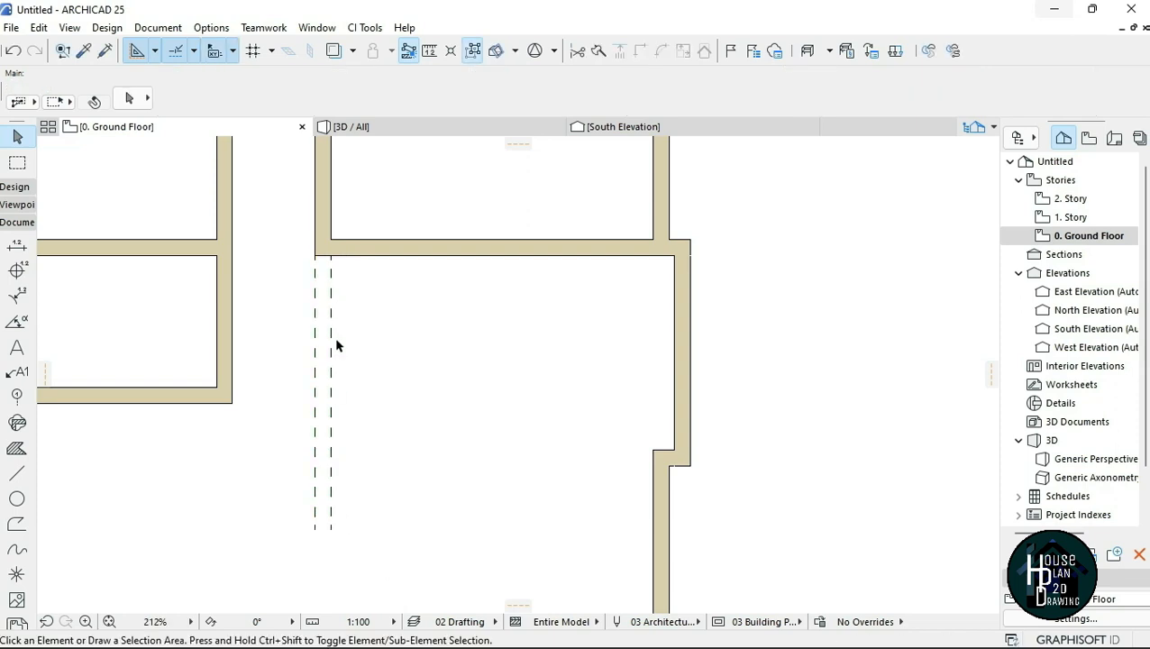
- Draw a horizontal dashed line about 4575 mm long from the corner of the east wall's step west to the second vertical dashed line
left_click(16, 473)
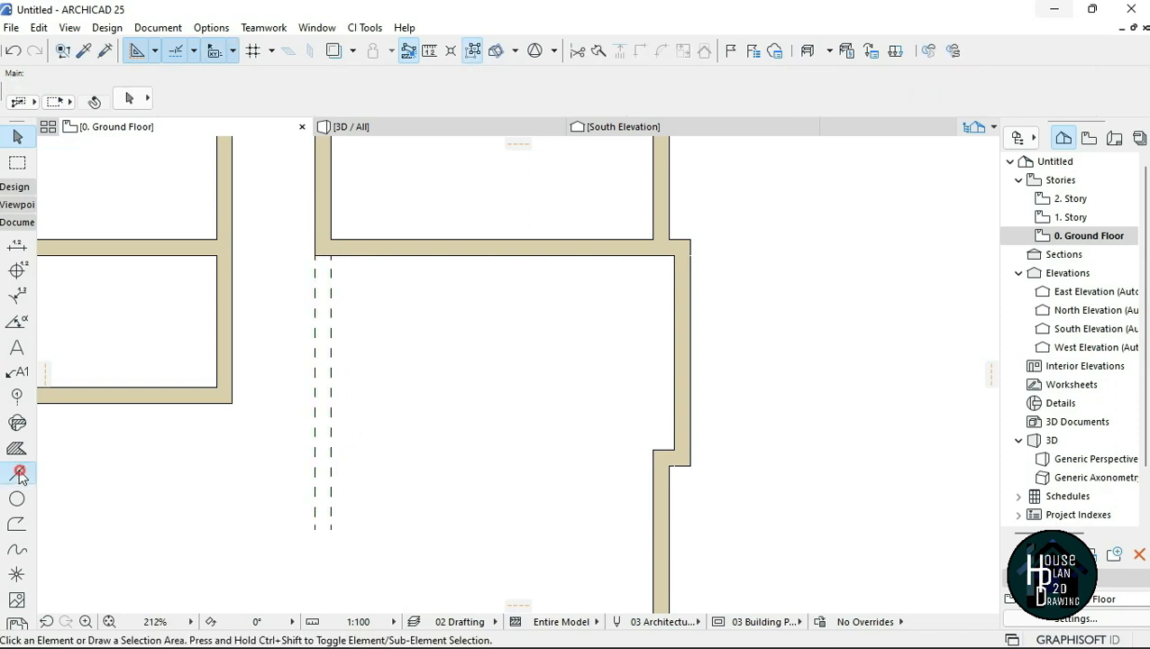
left_click(654, 449)
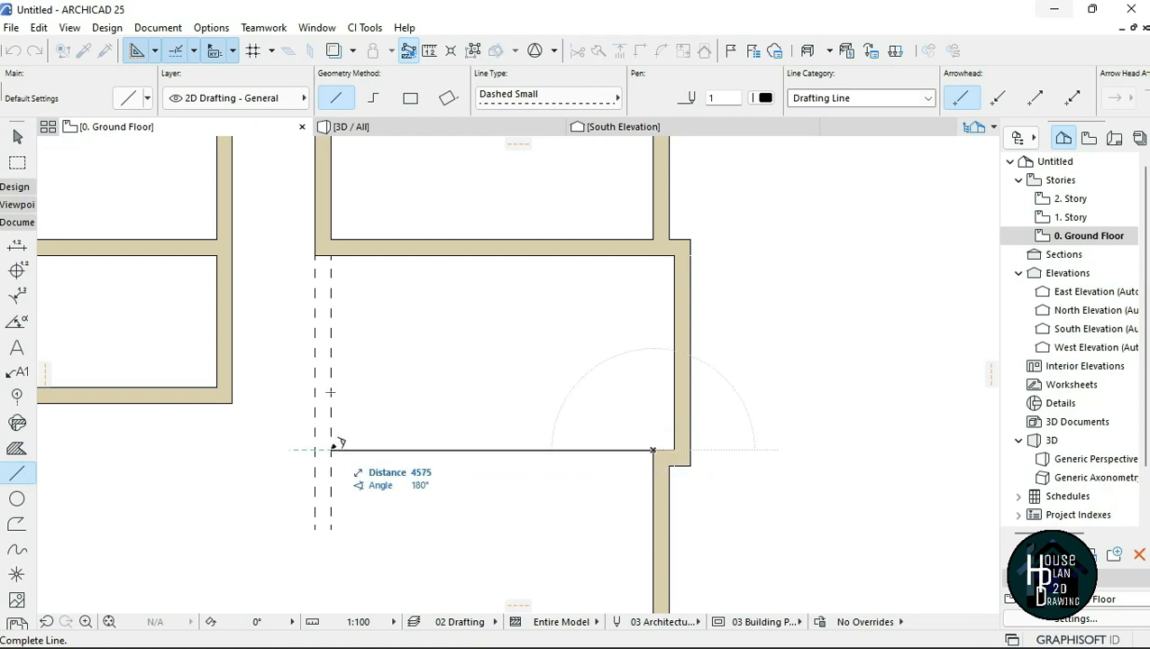
left_click(332, 449)
scroll(707, 586, "up", 1)
key("Escape")
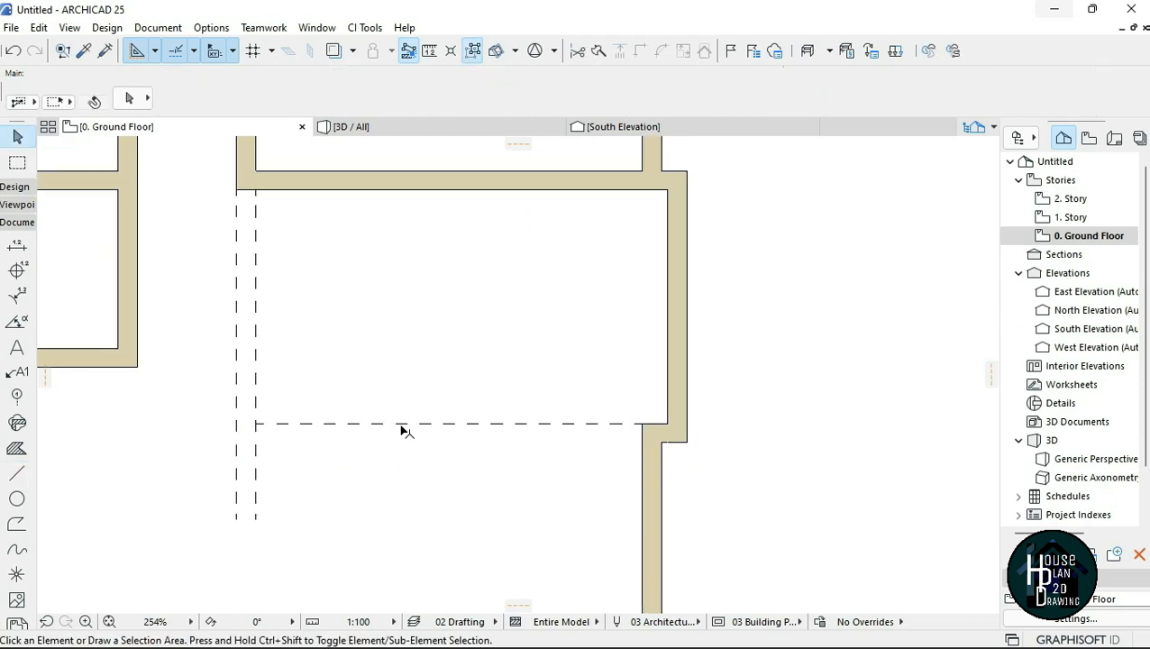
- Place a copy of the horizontal dashed line 225 mm to the south, aligned with the east wall step's lower corner
left_click(402, 425)
right_click(279, 427)
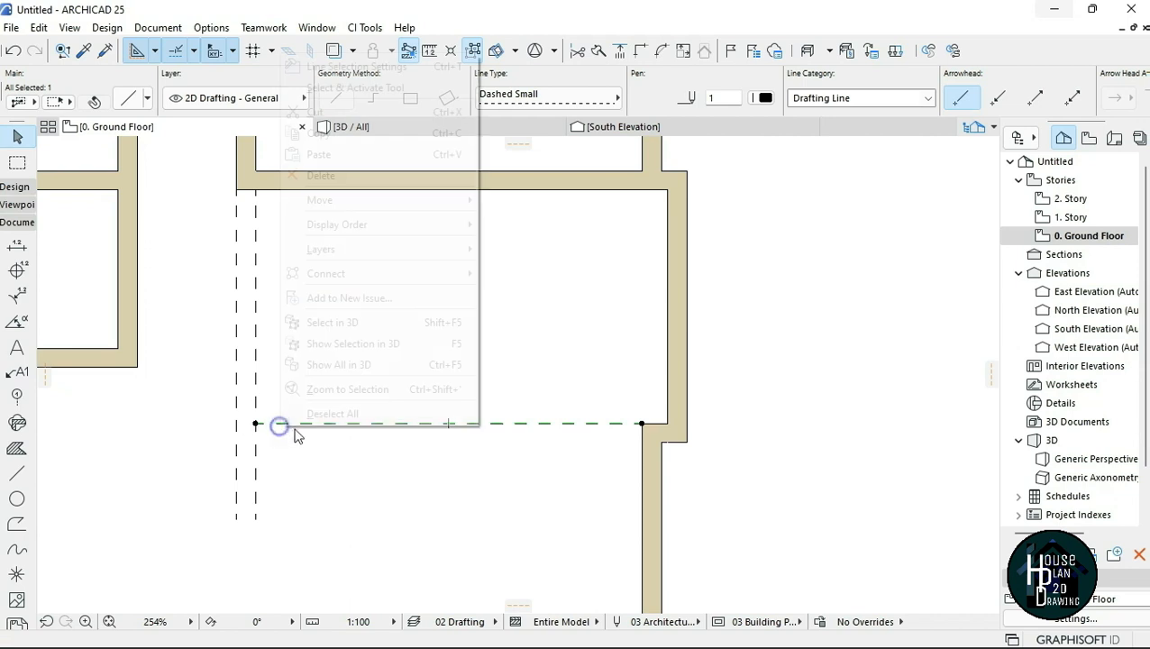
mouse_move(417, 199)
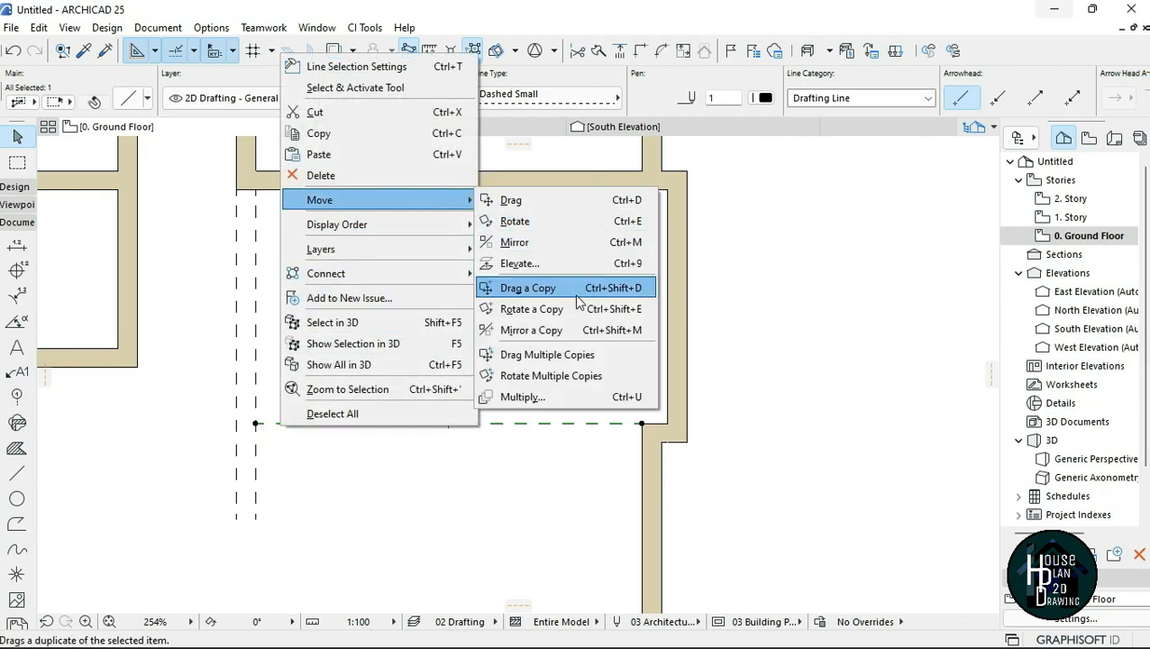
left_click(527, 287)
left_click(641, 423)
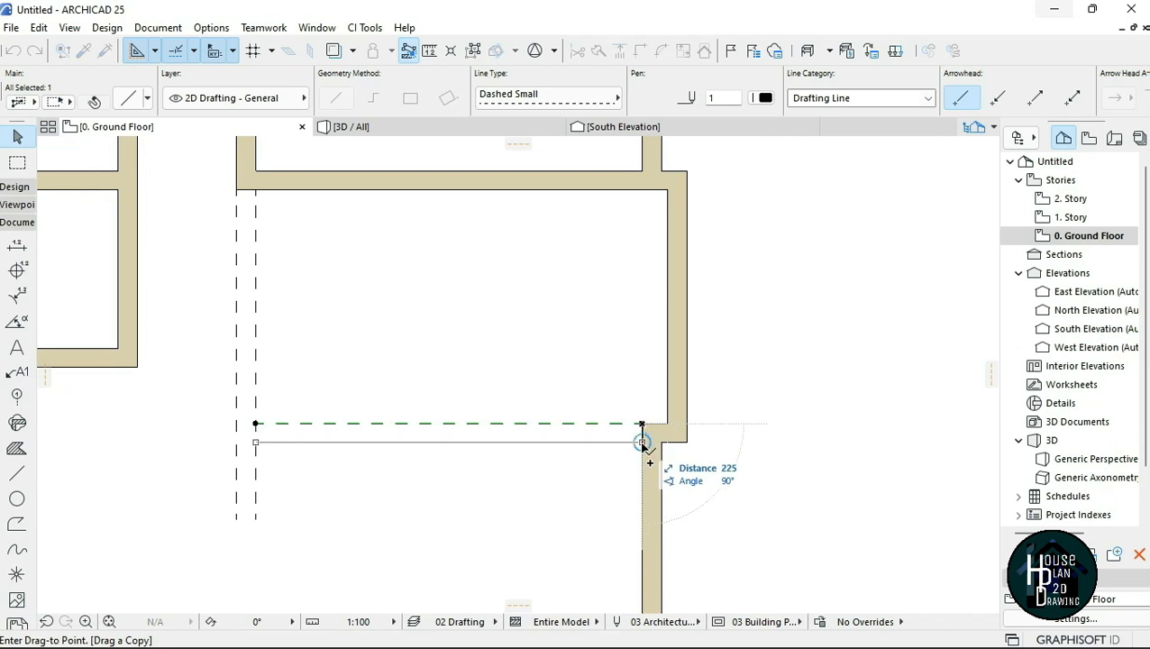
left_click(640, 442)
- Stretch the west end of the lower horizontal dashed line to meet the outer west vertical dashed line
scroll(270, 441, "down", 2)
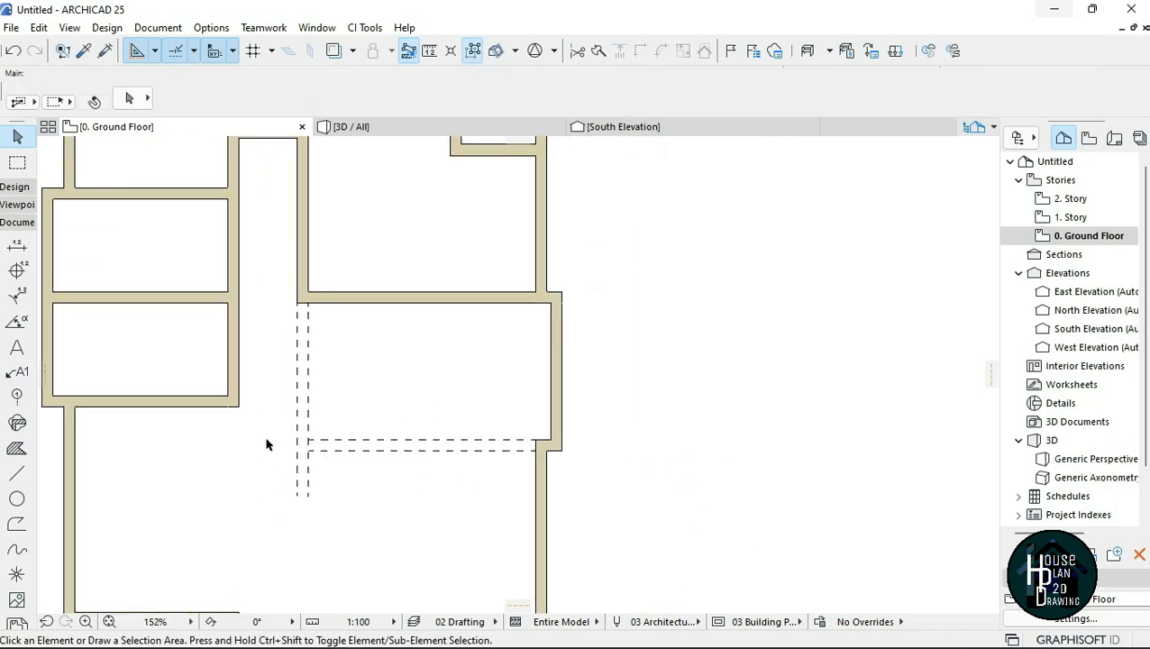
scroll(374, 480, "up", 5)
scroll(354, 457, "down", 2)
scroll(349, 448, "up", 1)
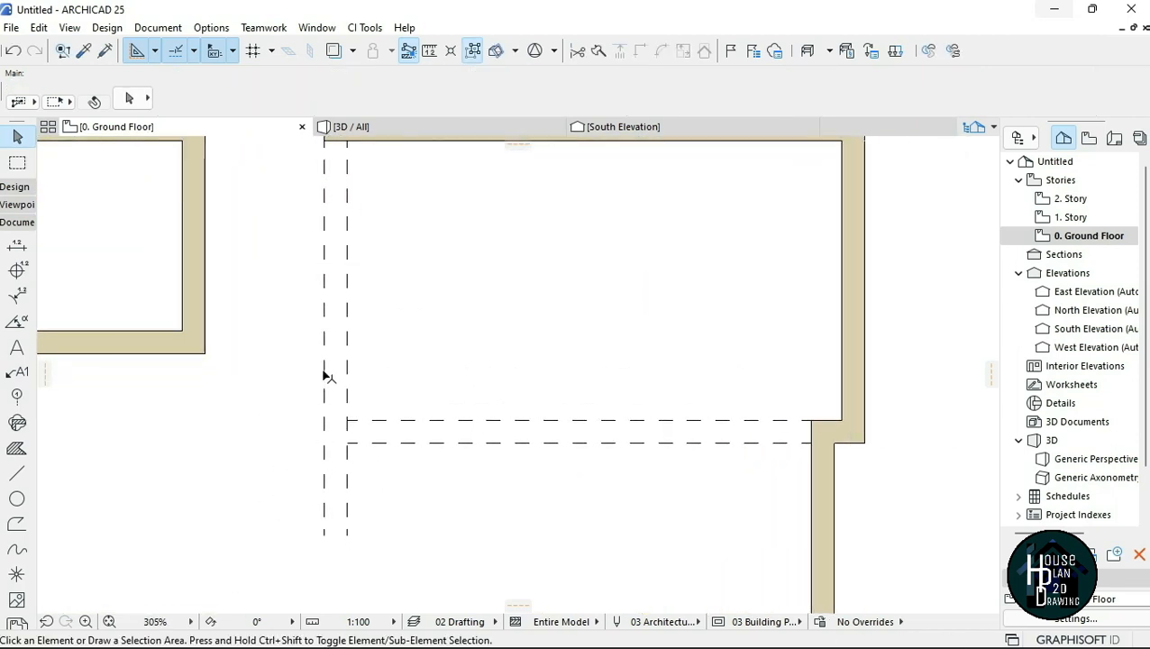
left_click(383, 444)
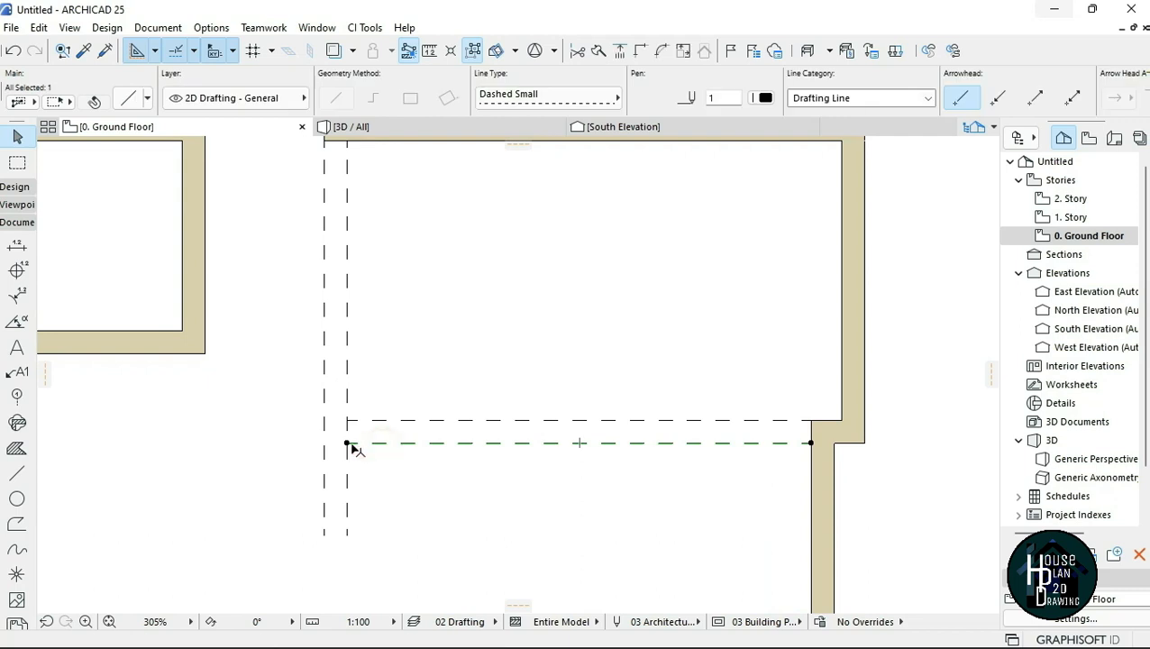
left_click(347, 442)
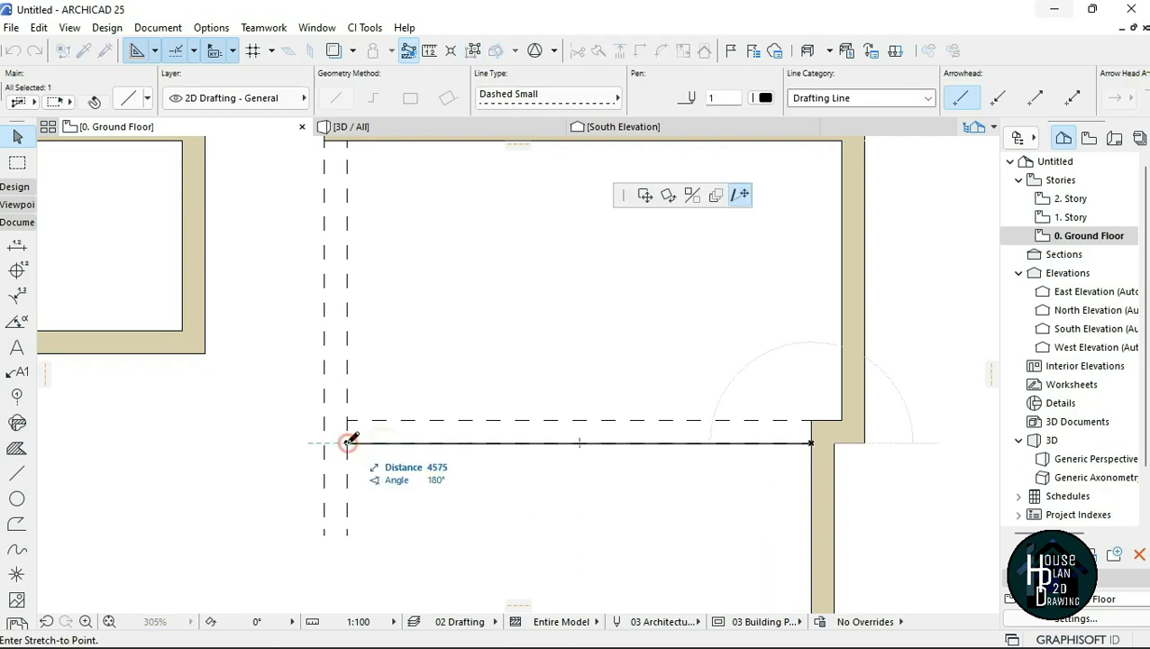
left_click(741, 196)
left_click(327, 443)
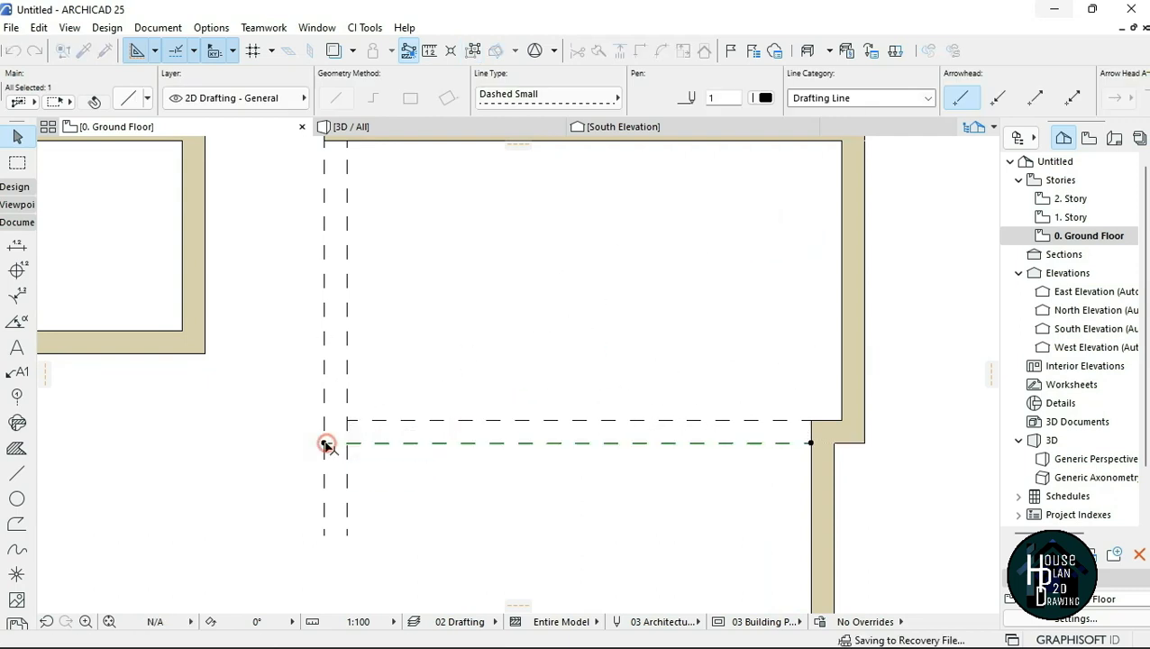
- Trim off the part of the east vertical dashed line that extends south of the lower horizontal dashed line
left_click(353, 513)
left_click(347, 523, "ctrl")
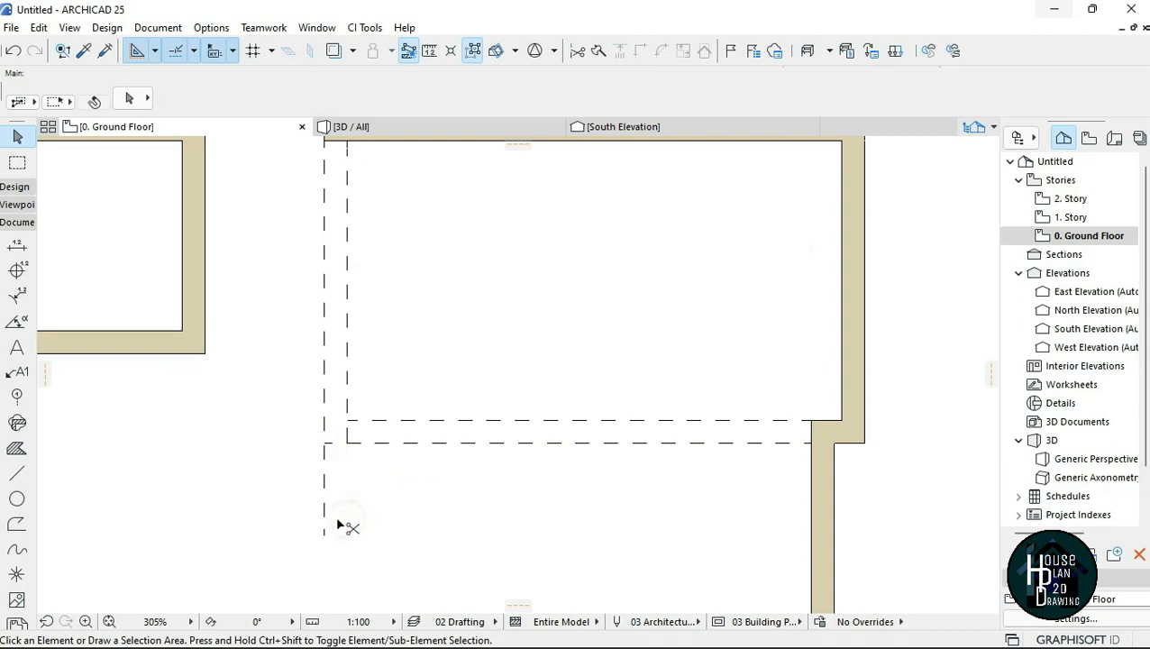
- Trim the outer vertical dashed line below the corner and stretch the inner horizontal dashed line to meet the outer vertical one
left_click(325, 528, "ctrl")
scroll(346, 426, "up", 2)
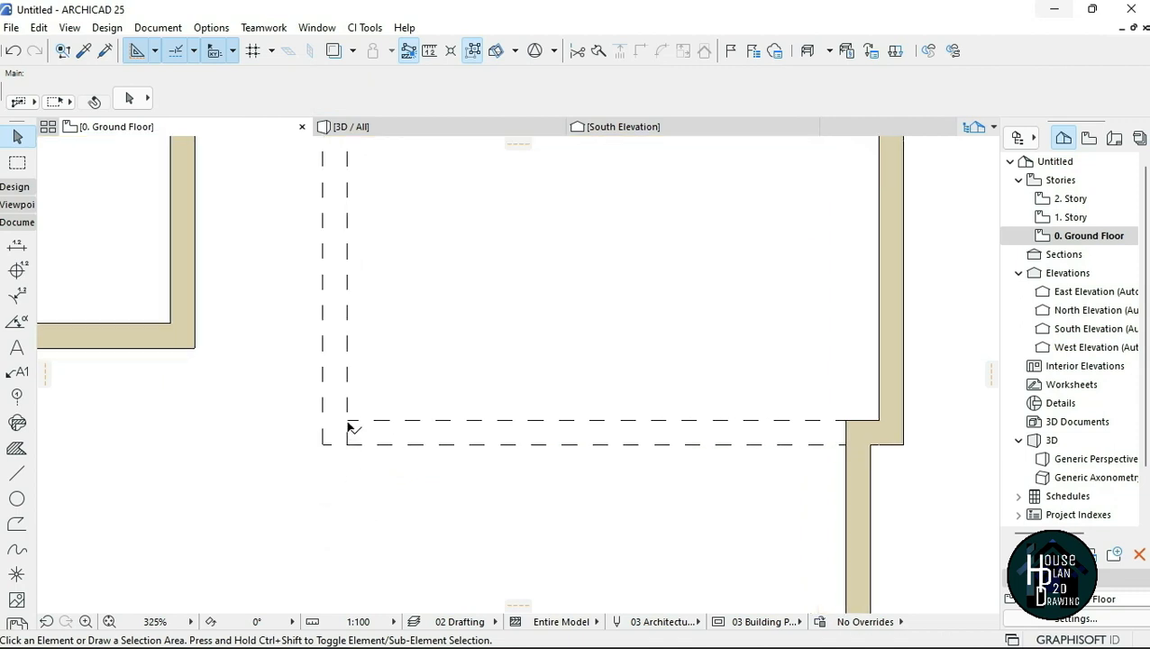
left_click(401, 418)
left_click(347, 418)
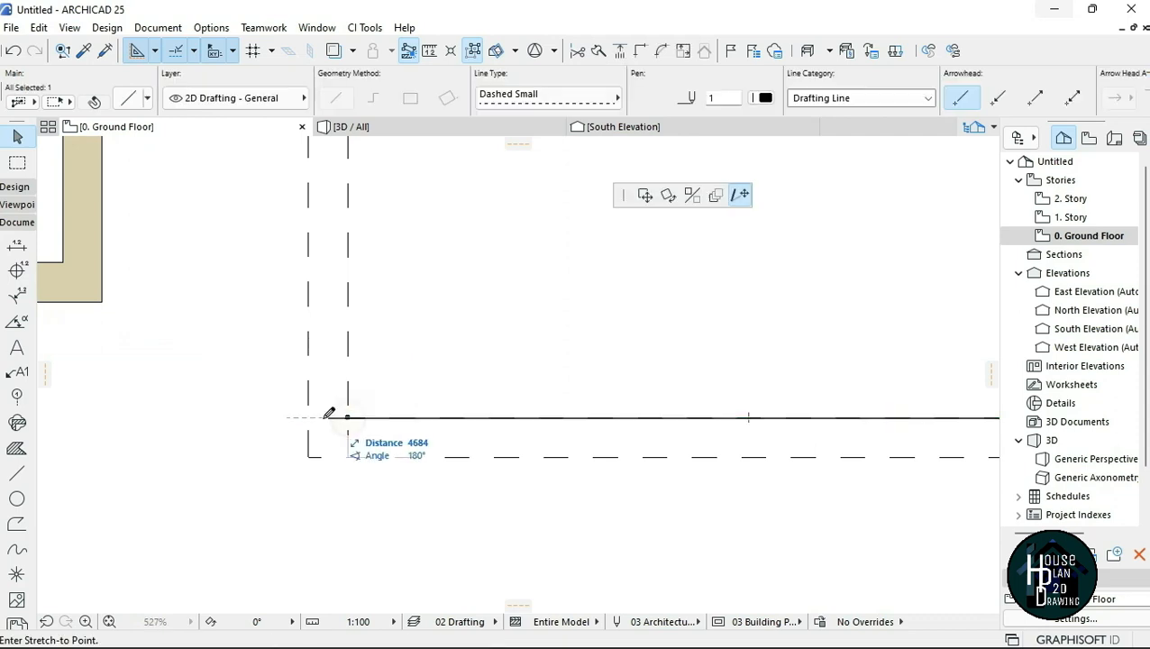
left_click(308, 418)
key("Escape")
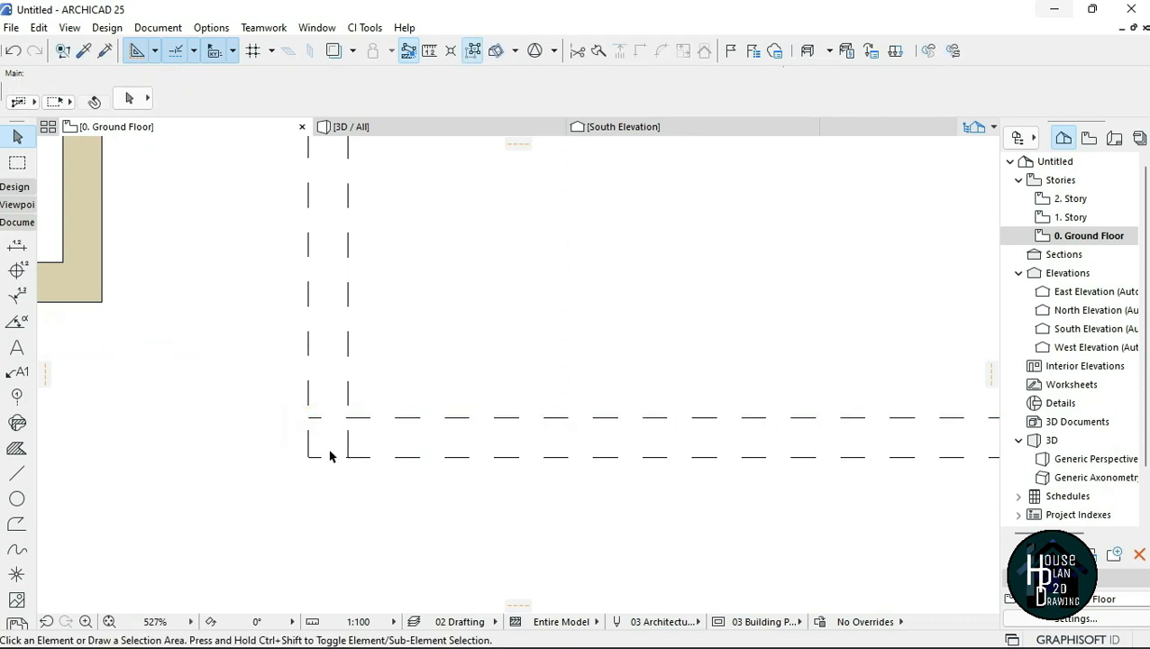
- Place a 25 % Drafting Fill in the small square where the two pairs of dashed lines cross
scroll(329, 455, "down", 5)
scroll(343, 406, "up", 5)
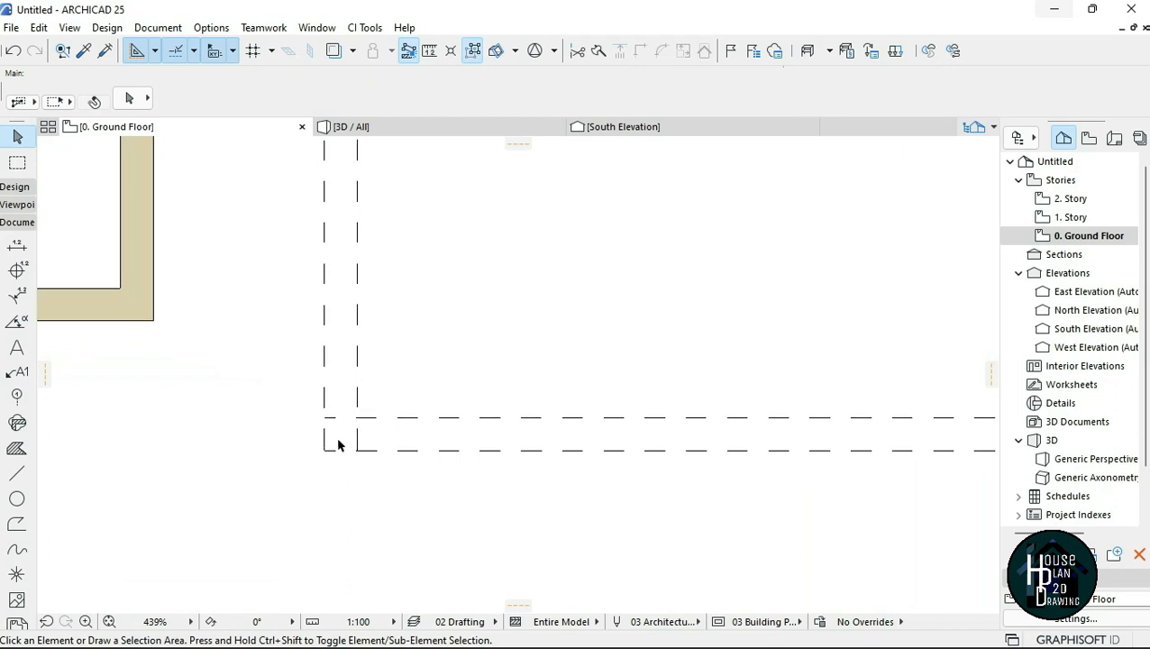
scroll(338, 442, "up", 3)
scroll(359, 427, "down", 2)
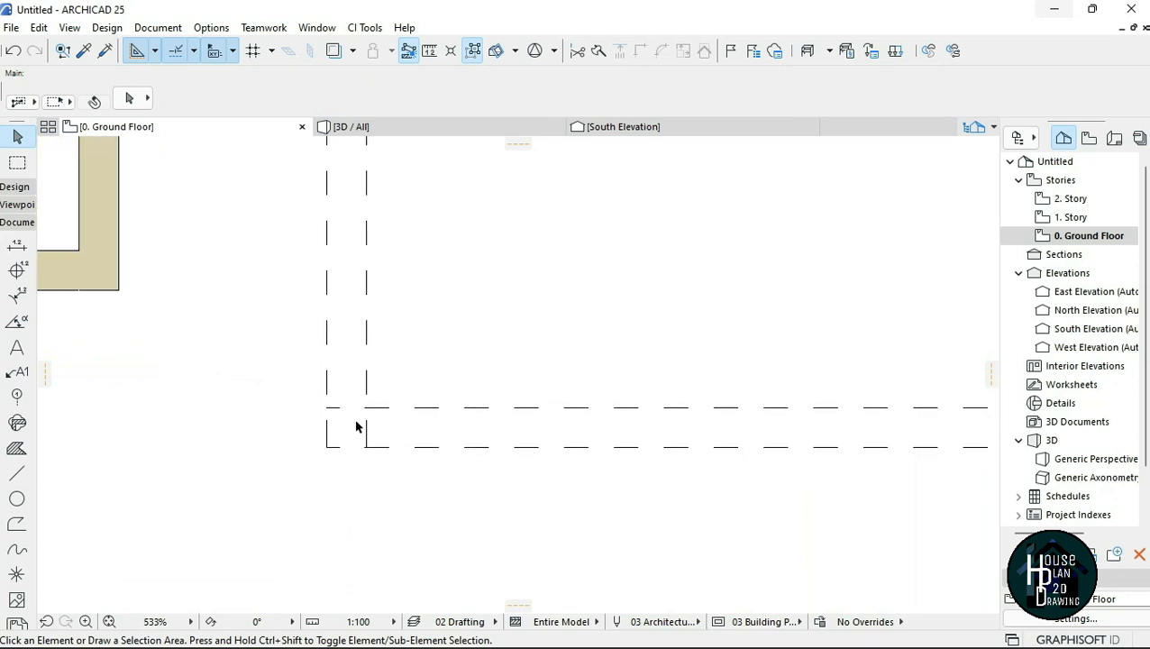
scroll(358, 426, "up", 2)
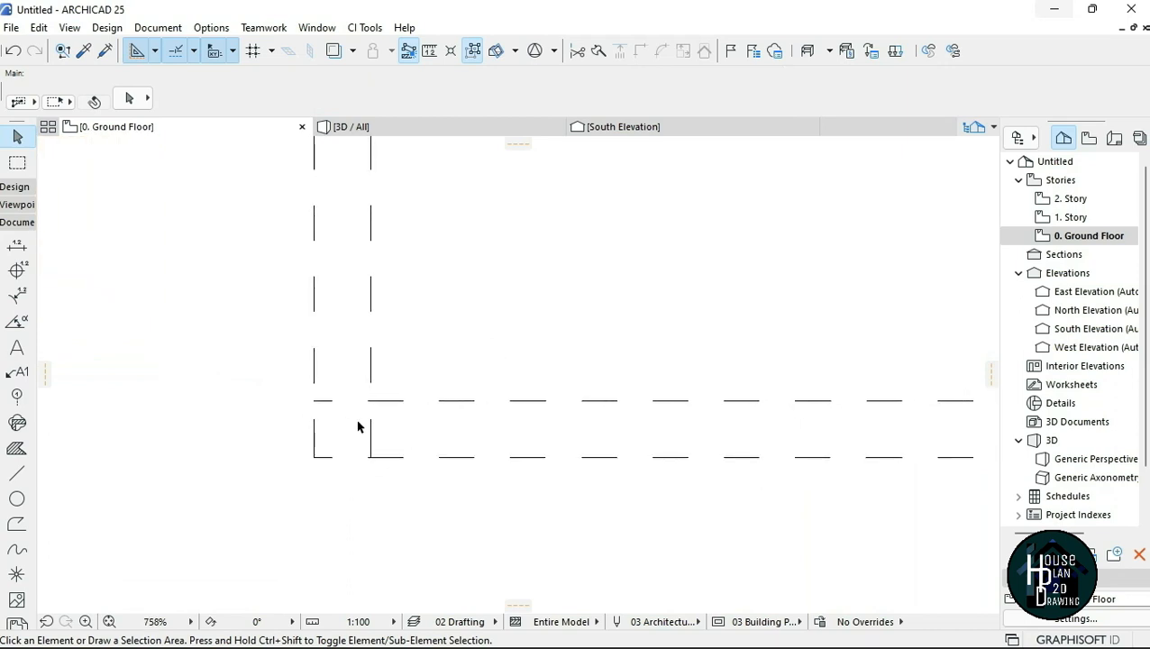
left_click(16, 450)
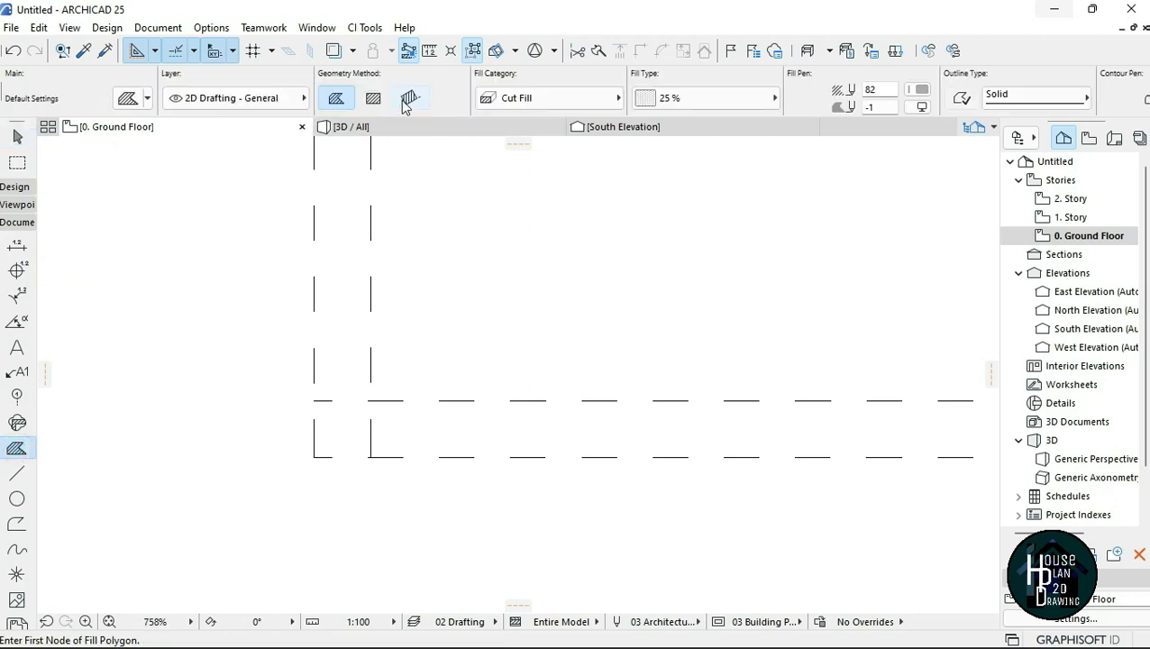
left_click(529, 100)
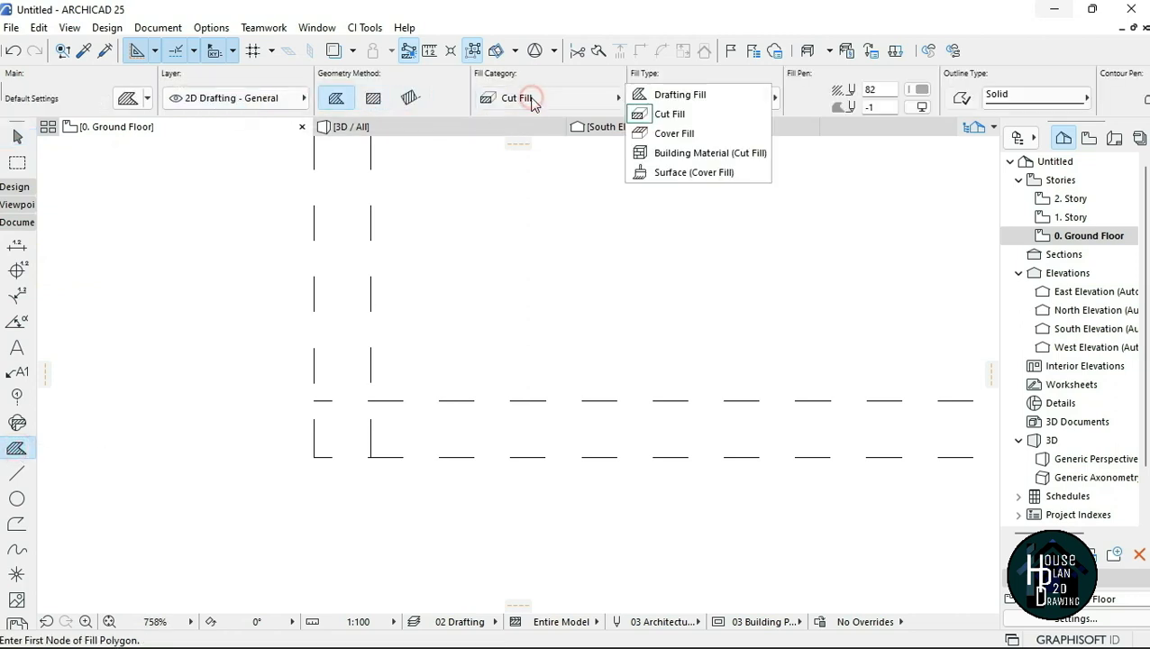
left_click(692, 97)
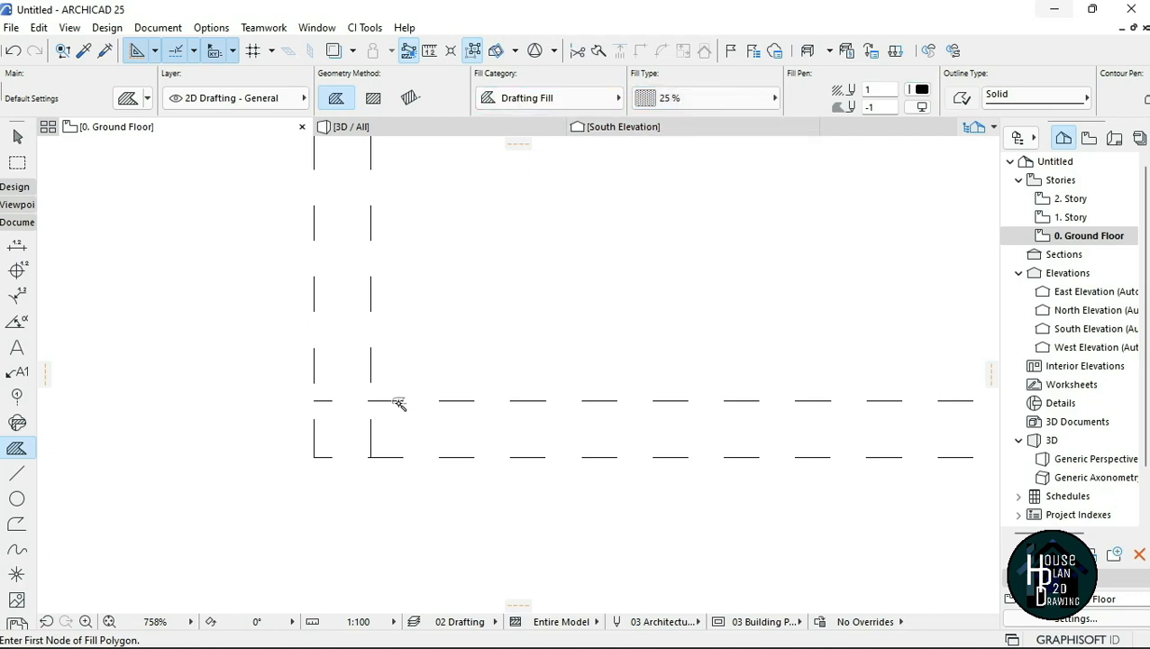
left_click(346, 436)
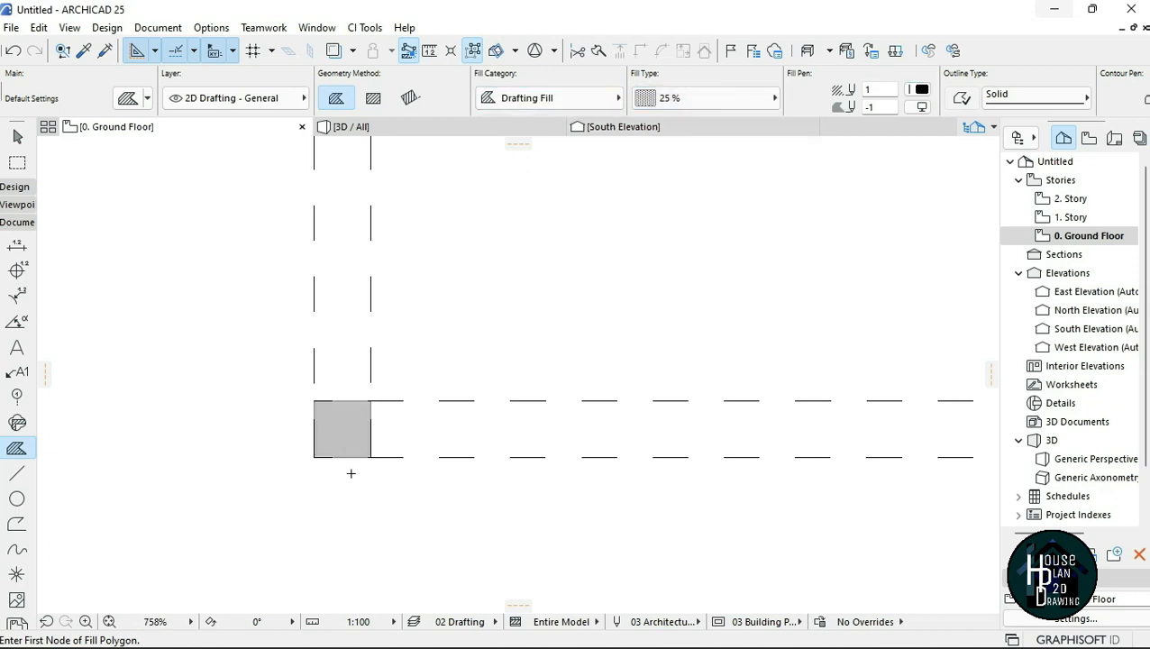
key("Escape")
- Set the background pen of the corner square's fill to black
left_click(352, 436)
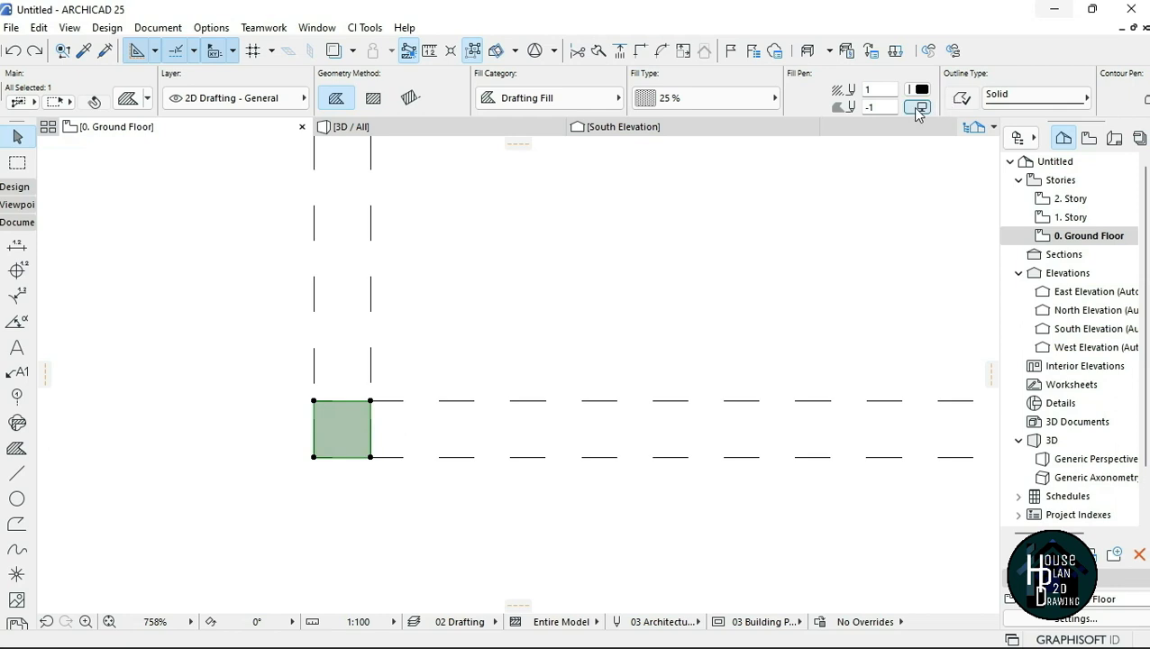
left_click(920, 107)
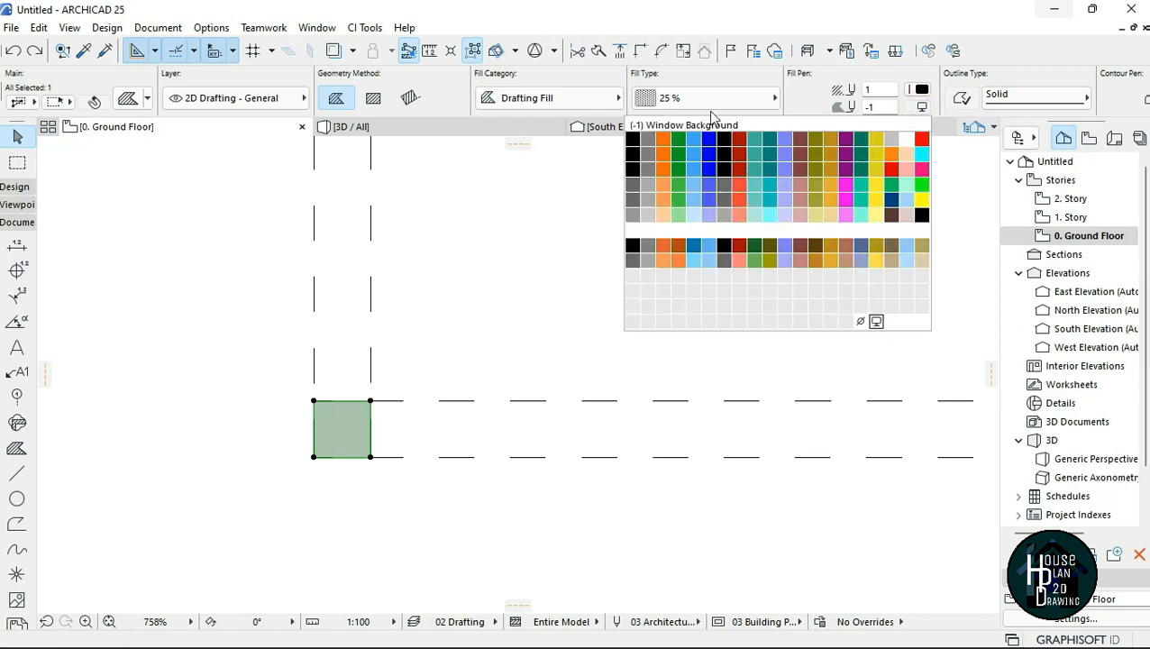
left_click(633, 138)
left_click(422, 453)
scroll(420, 452, "down", 10)
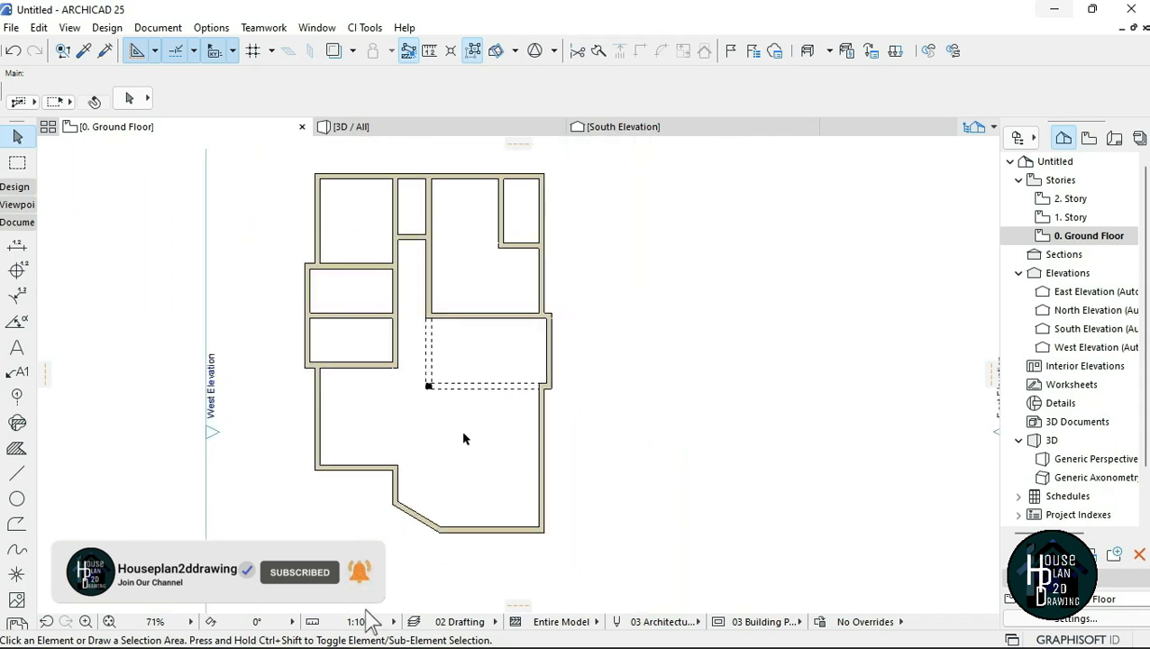
scroll(444, 321, "up", 2)
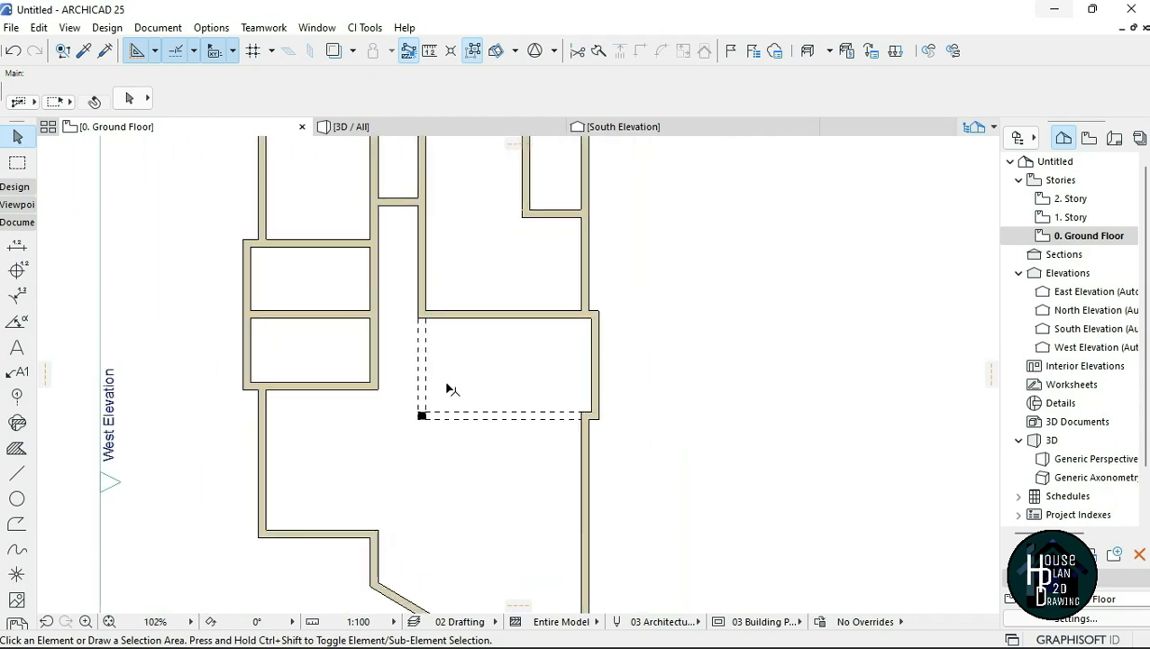
scroll(455, 324, "down", 3)
scroll(388, 502, "up", 2)
scroll(462, 362, "down", 2)
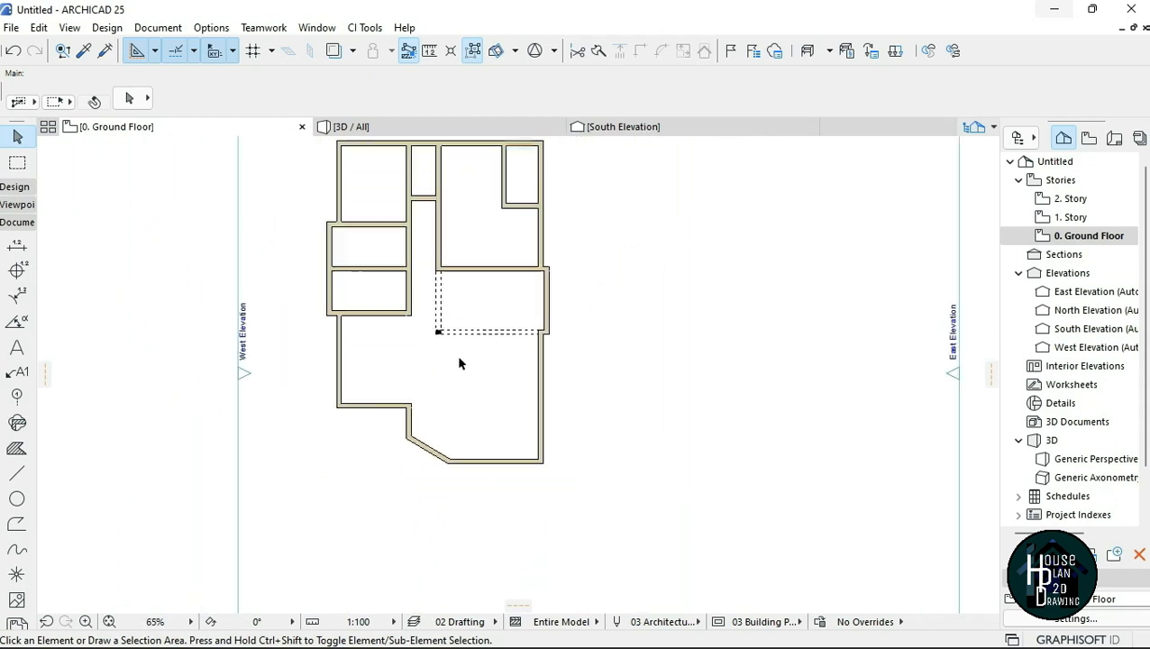
scroll(385, 298, "up", 3)
scroll(406, 313, "down", 3)
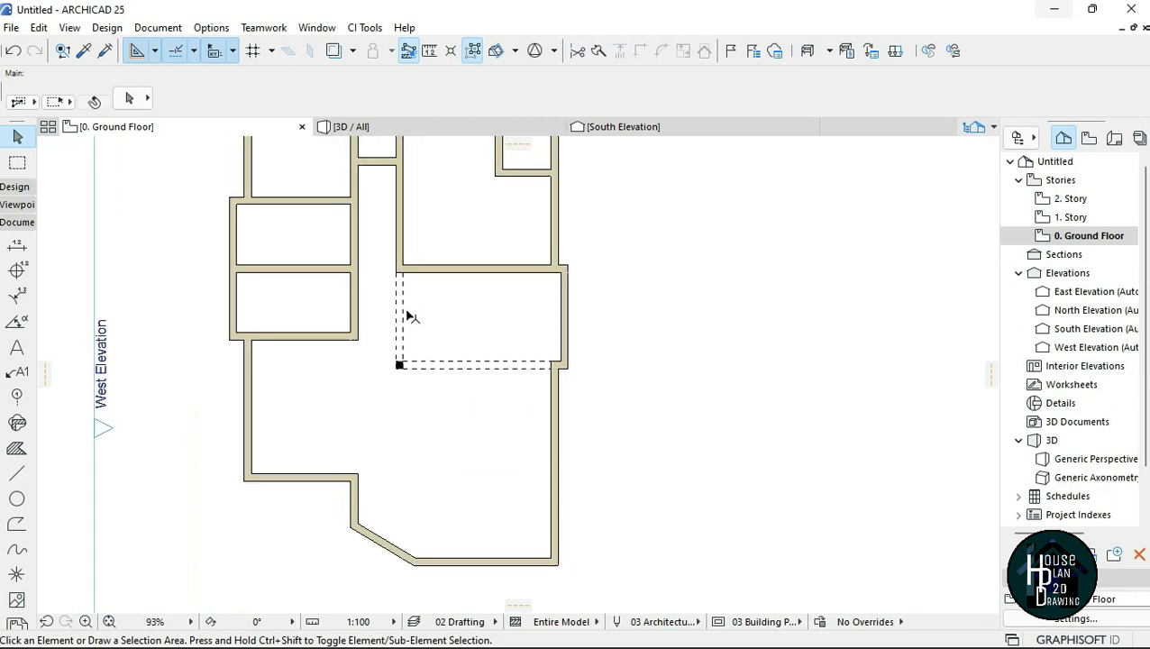
scroll(338, 449, "up", 4)
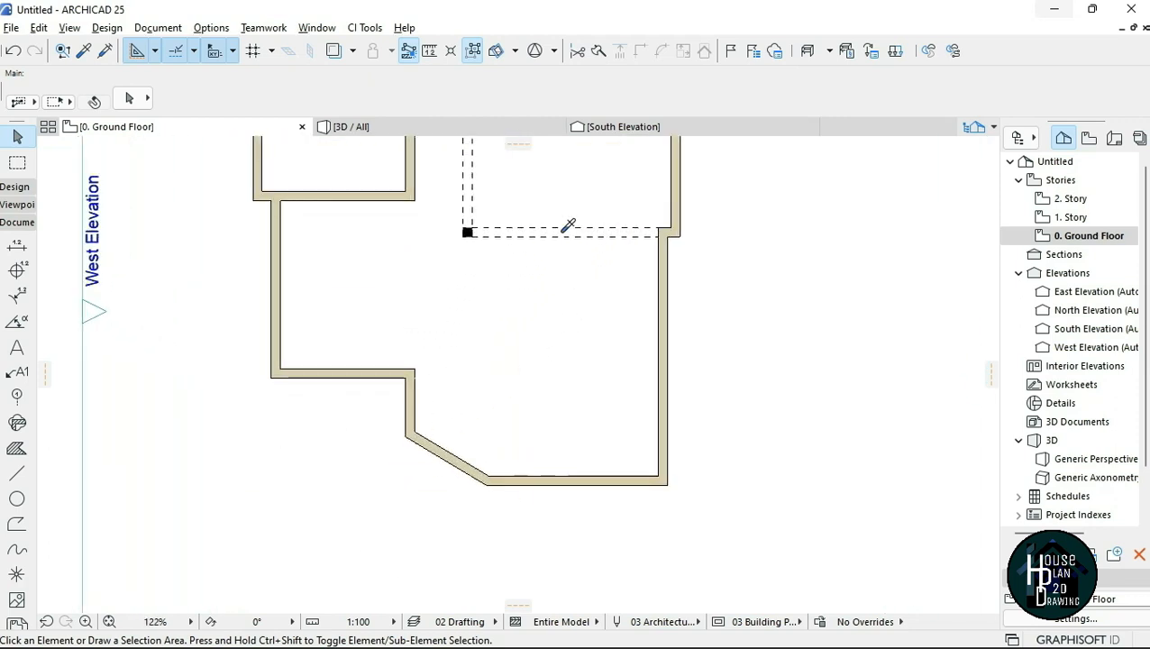
- Pick up the dashed line's settings and draw a vertical line down from the outer corner at the lower end of the west wall
left_click(562, 231, "alt")
scroll(315, 385, "down", 2)
scroll(300, 521, "up", 2)
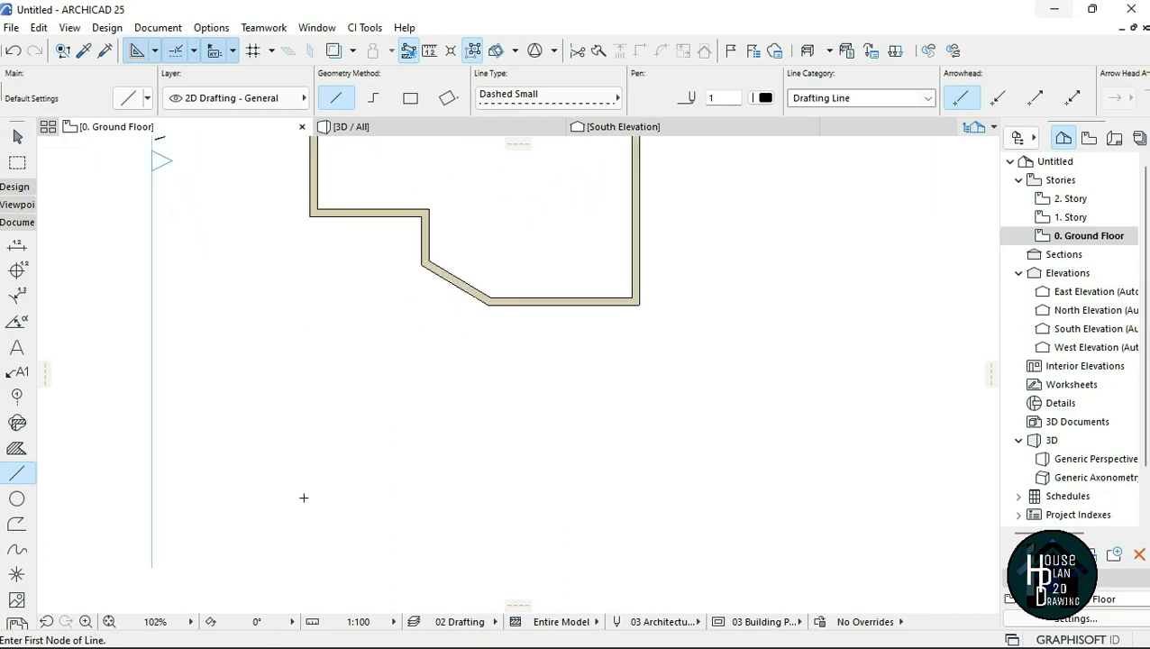
scroll(301, 481, "up", 1)
scroll(301, 479, "down", 2)
scroll(311, 264, "up", 4)
left_click(318, 245)
scroll(318, 291, "down", 3)
left_click(317, 499)
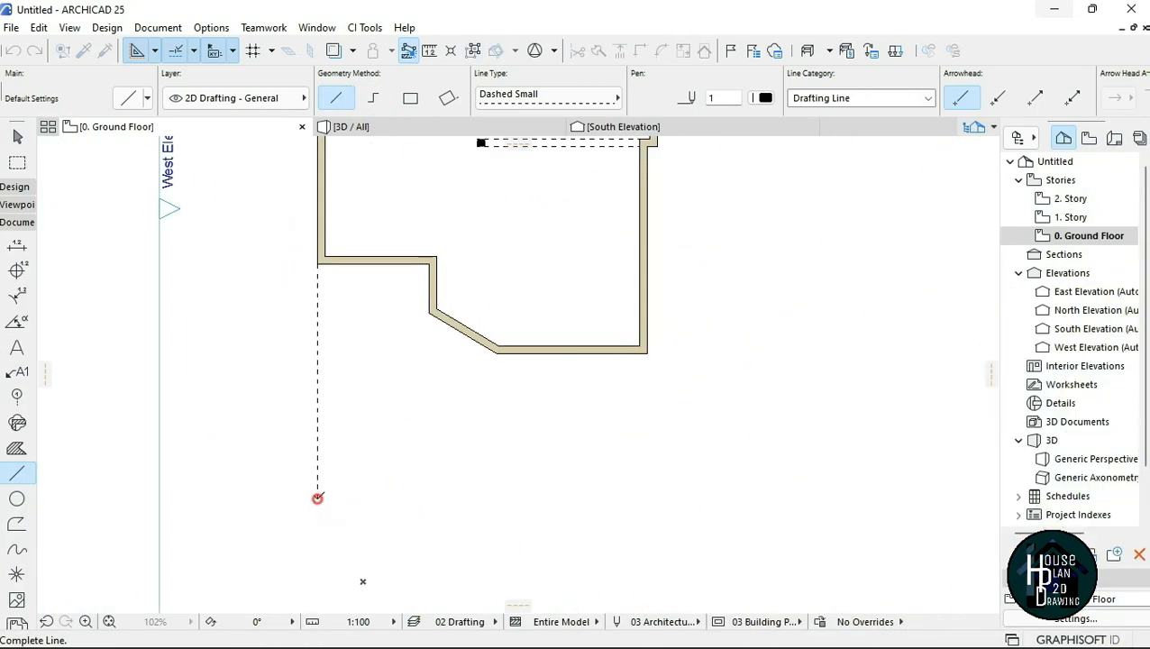
key("Escape")
- Copy the new vertical dashed line inward by the wall thickness, in line with the wall's inner face
left_click(318, 373)
scroll(334, 258, "up", 5)
key("ctrl+shift+d")
left_click(293, 275)
left_click(311, 275)
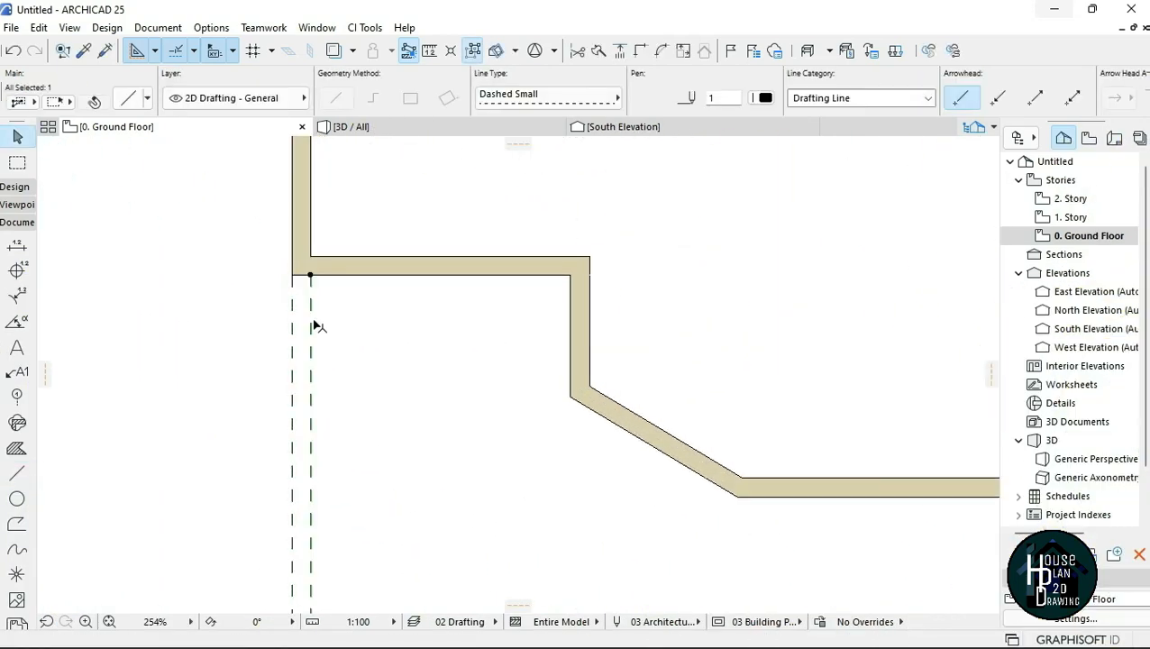
scroll(313, 321, "down", 3)
key("Escape")
- Draw a dashed outline 2289 down from the angled wall's upper corner, across, and back up to the plan's lower-right corner
key("l")
left_click(451, 316)
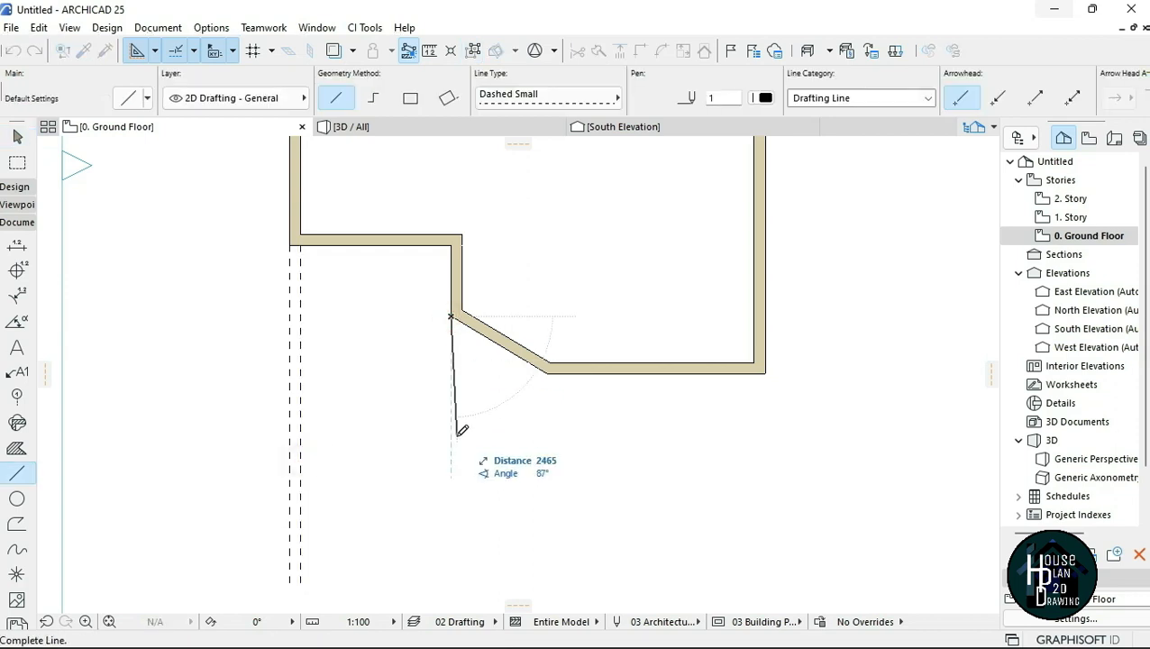
type("2289")
left_click(451, 427)
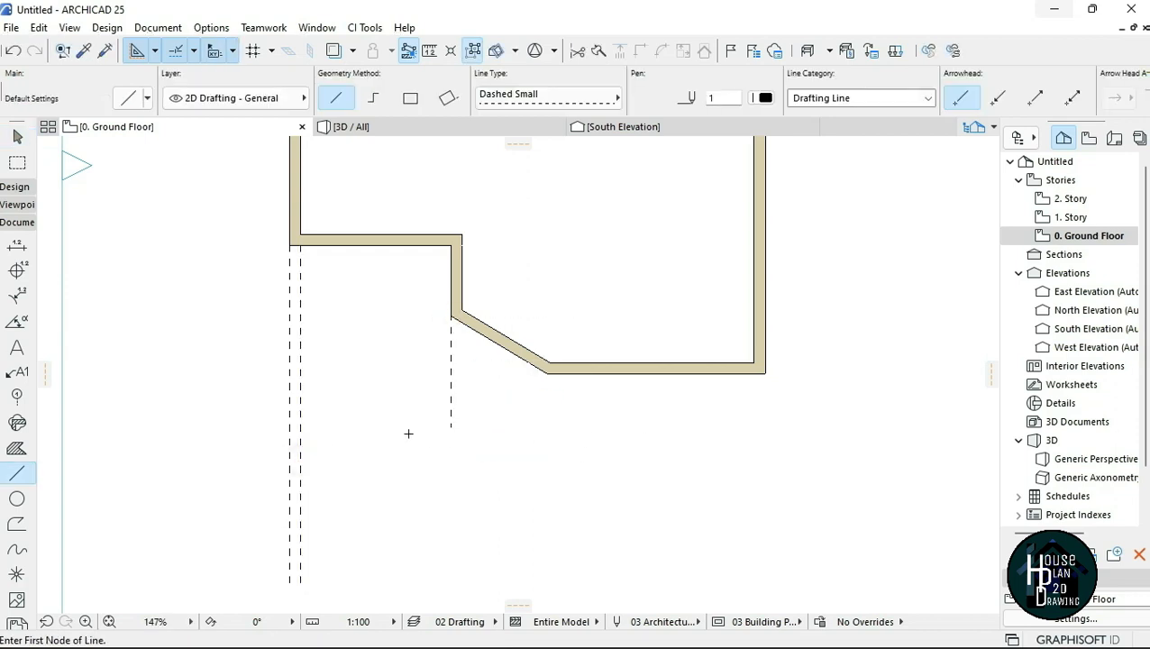
left_click(452, 427)
left_click(765, 374, "shift")
left_click(765, 427)
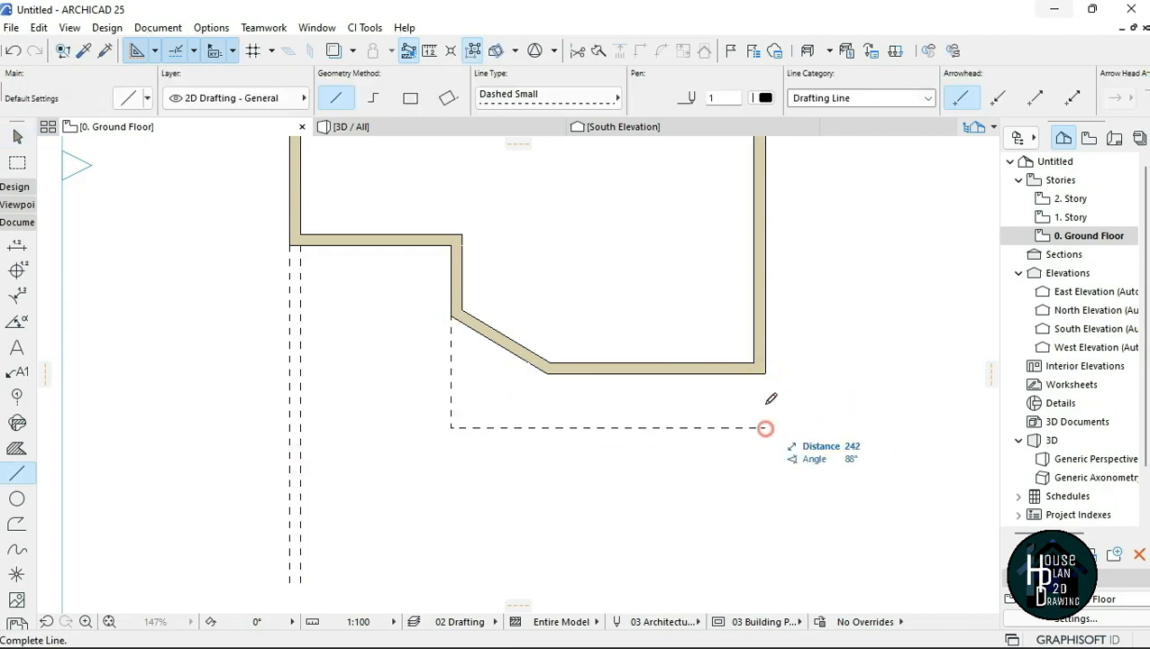
double_click(765, 374)
key("Escape")
key("Escape")
- Copy the left vertical line of the dashed outline inward by 220
left_click(451, 415)
scroll(464, 383, "up", 2)
key("ctrl+shift+d")
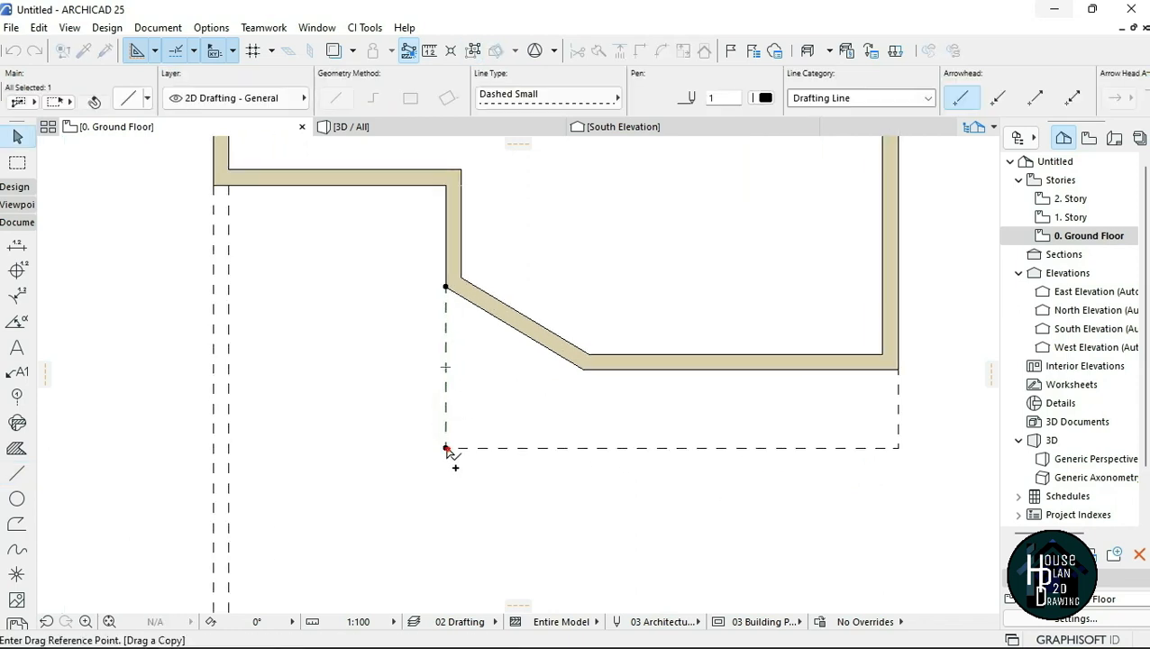
left_click(446, 448)
type("22")
key("Return")
key("Escape")
- Copy the horizontal line of the dashed outline upward by 220
left_click(488, 448)
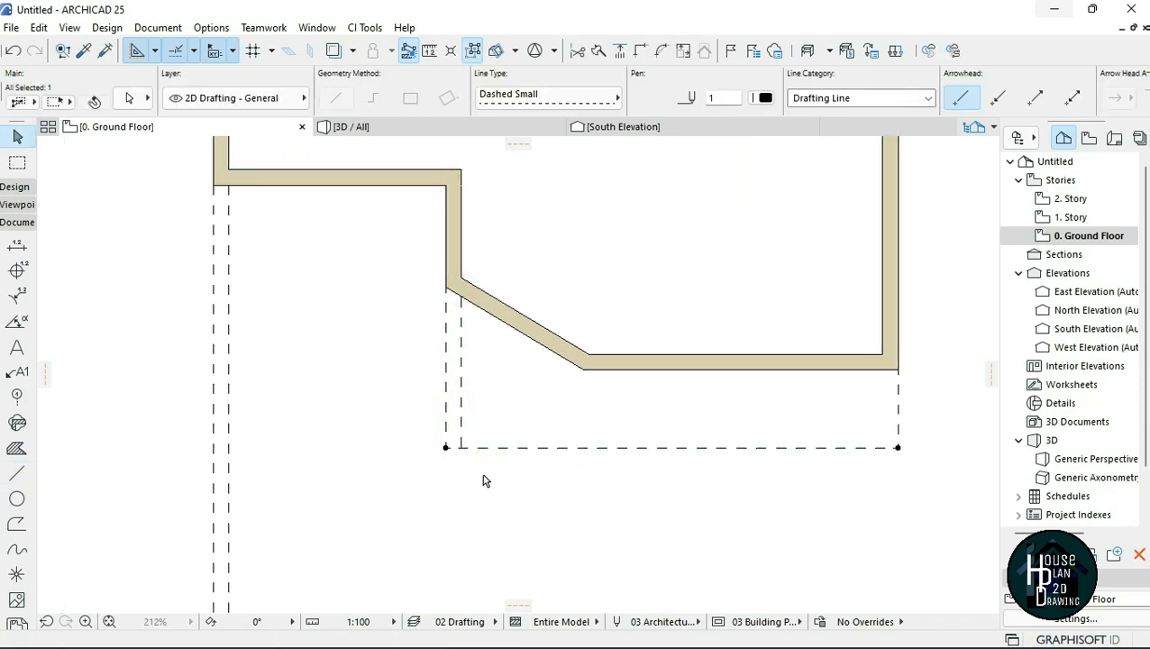
key("ctrl+shift+d")
left_click(447, 447)
type("220")
key("Return")
key("Escape")
- Delete the inner horizontal and inner vertical copies from the dashed outline
scroll(902, 420, "down", 1)
middle_click_drag(902, 420, 668, 435)
scroll(668, 437, "up", 3)
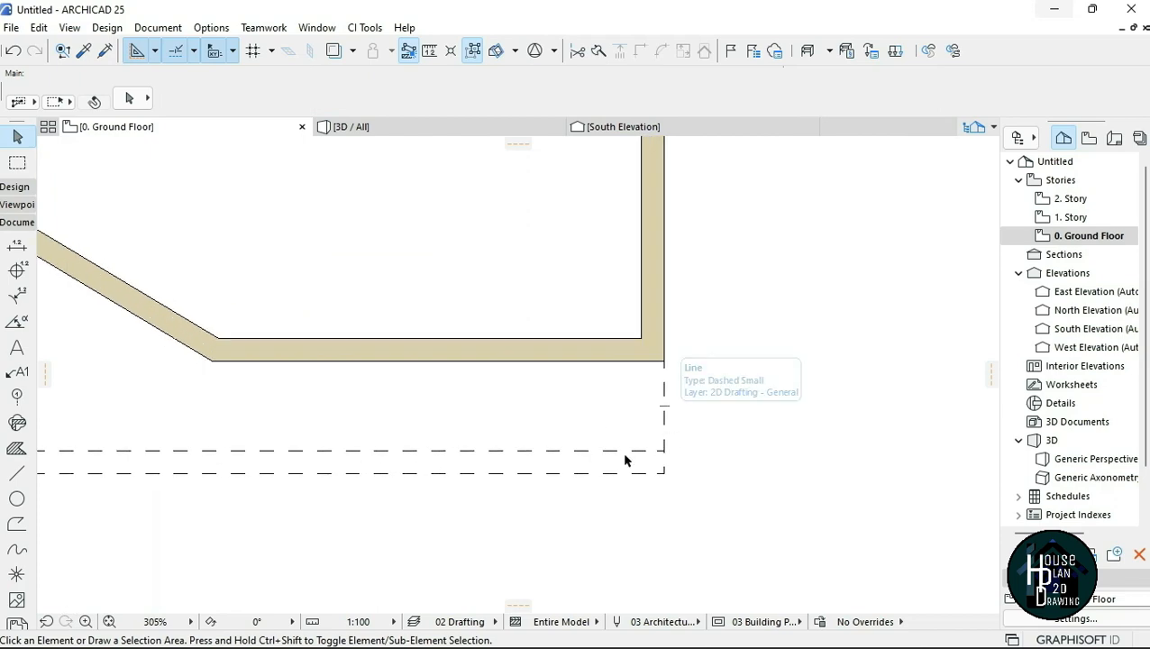
left_click(633, 452)
right_click(634, 451)
left_click(685, 200)
scroll(854, 407, "down", 3)
scroll(302, 418, "up", 3)
left_click(339, 402)
right_click(340, 404)
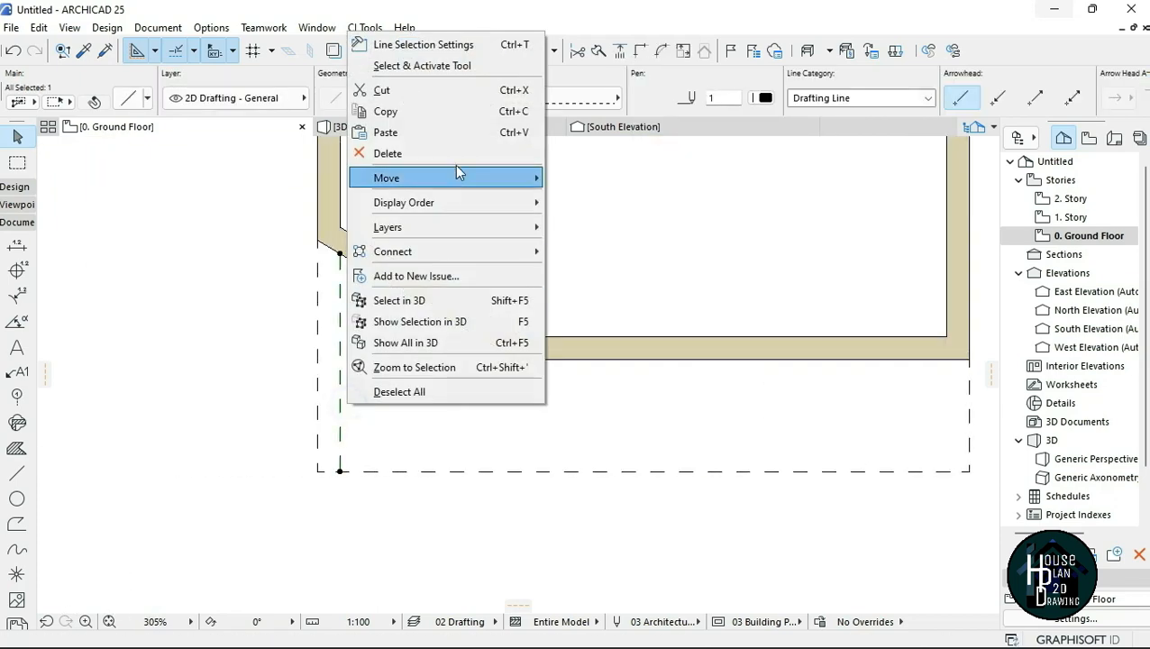
left_click(442, 154)
- Stretch the outline's left vertical line farther down and draw a horizontal dashed line from its end to the inner west line
scroll(753, 302, "down", 4)
left_click(500, 365)
left_click(500, 402)
left_click(501, 516)
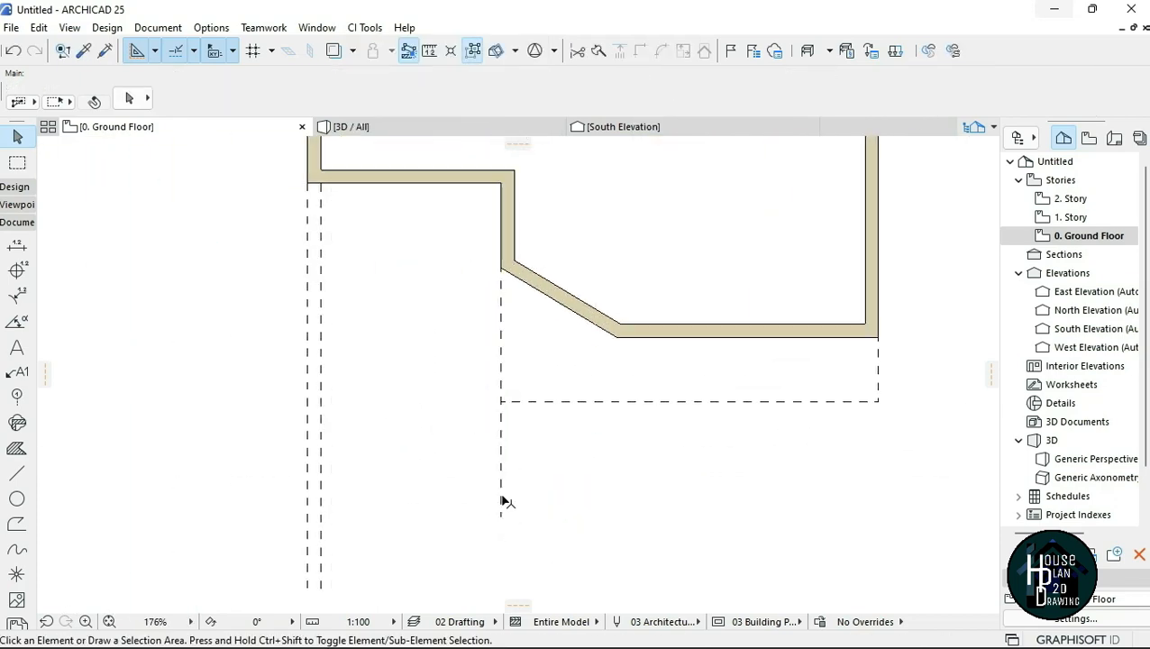
left_click(16, 473)
left_click(501, 516)
left_click(321, 516)
key("Escape")
key("Escape")
- Copy the new horizontal dashed line 230 downward and extend the copy to the outer west dashed line
left_click(362, 519)
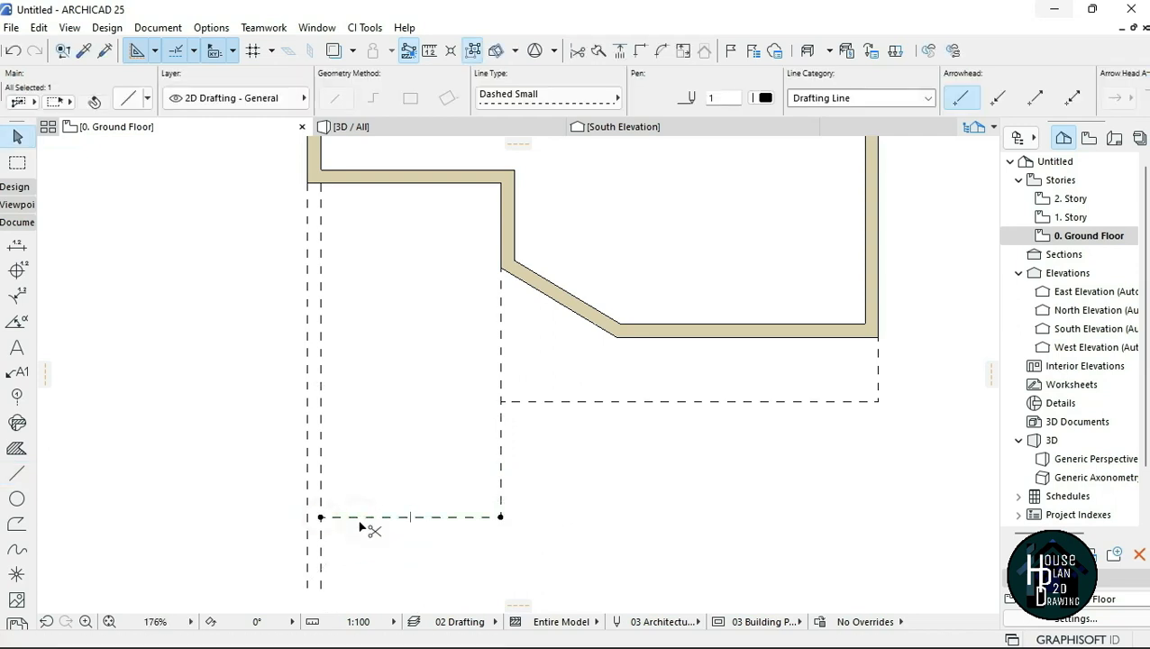
key("ctrl+shift+d")
left_click(501, 517)
type("230")
key("Return")
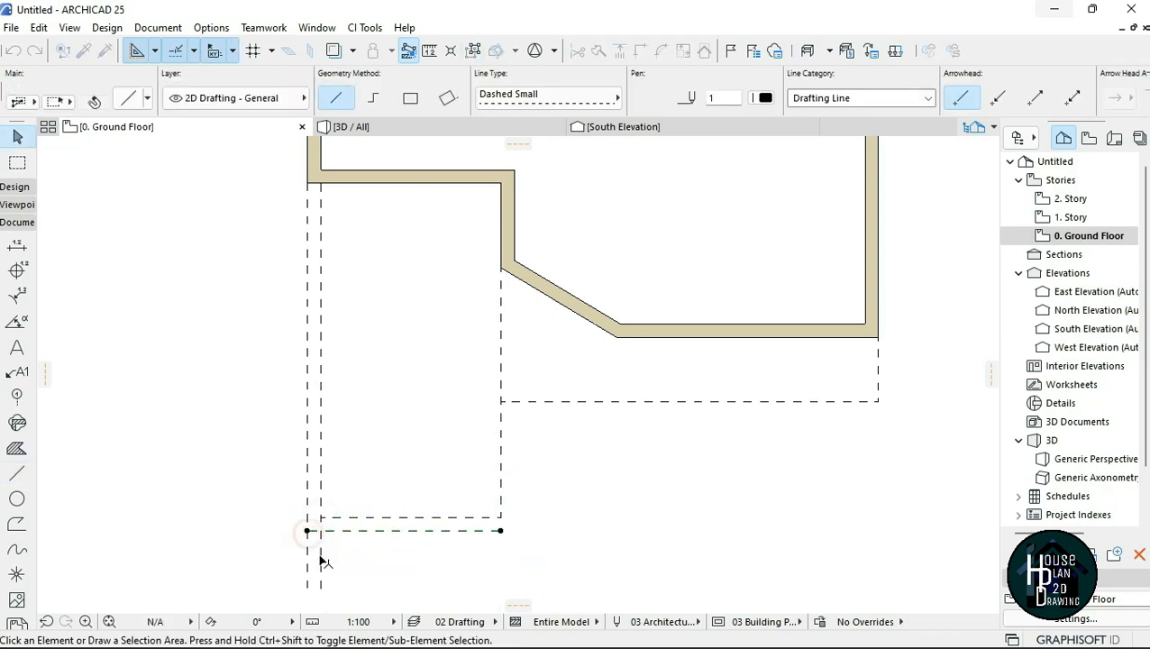
key("Escape")
- Trim the west dashed lines at the lowest horizontal line and stretch the right vertical line down to it
scroll(506, 514, "up", 3)
left_click(496, 493)
left_click(495, 510)
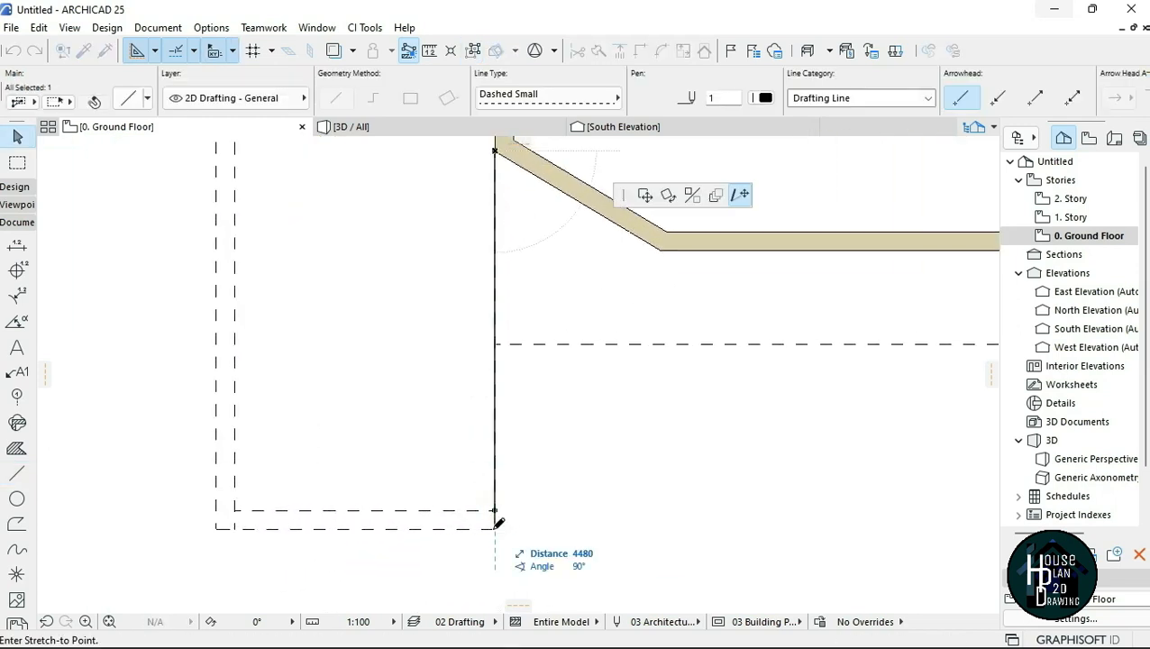
left_click(495, 529)
key("Escape")
- Stretch the upper of the two bottom horizontal dashed lines to the outer west dashed line
scroll(469, 483, "down", 2)
scroll(486, 482, "up", 2)
scroll(496, 475, "down", 3)
scroll(512, 470, "down", 1)
scroll(293, 505, "up", 4)
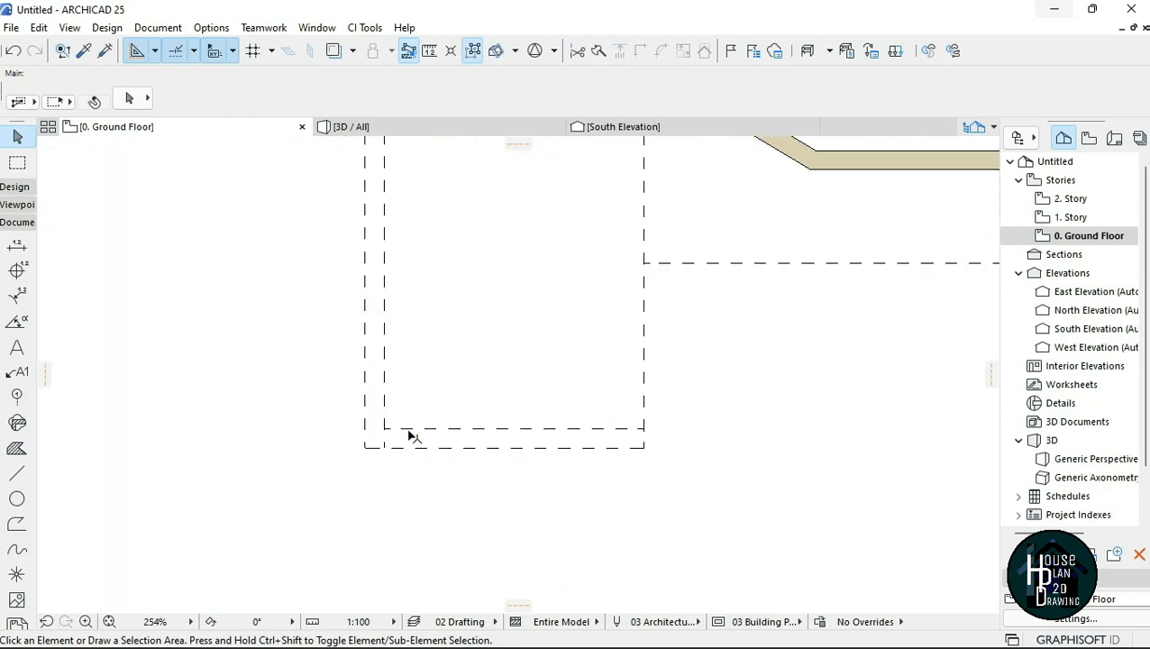
left_click(408, 430)
left_click(384, 429)
left_click(364, 429)
scroll(369, 453, "down", 2)
key("Escape")
- Insert a node in the porch's east vertical dashed line where the horizontal dashed line meets it, splitting the line there
scroll(406, 456, "down", 3)
scroll(523, 442, "up", 2)
scroll(391, 353, "up", 1)
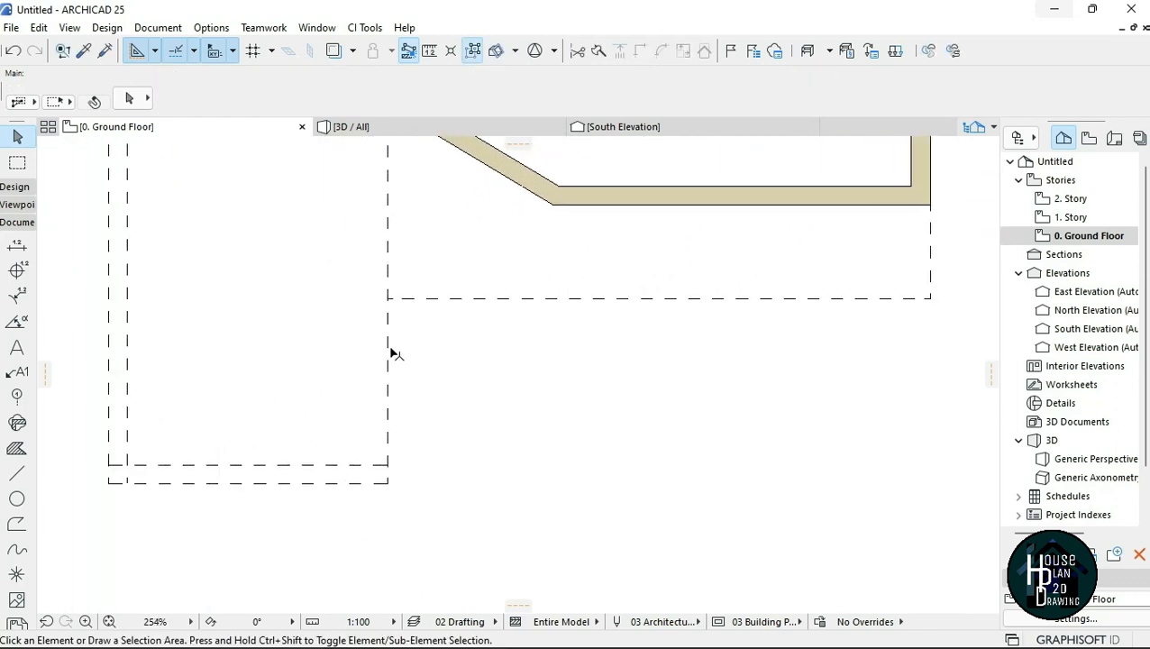
scroll(441, 424, "down", 5)
scroll(428, 417, "up", 6)
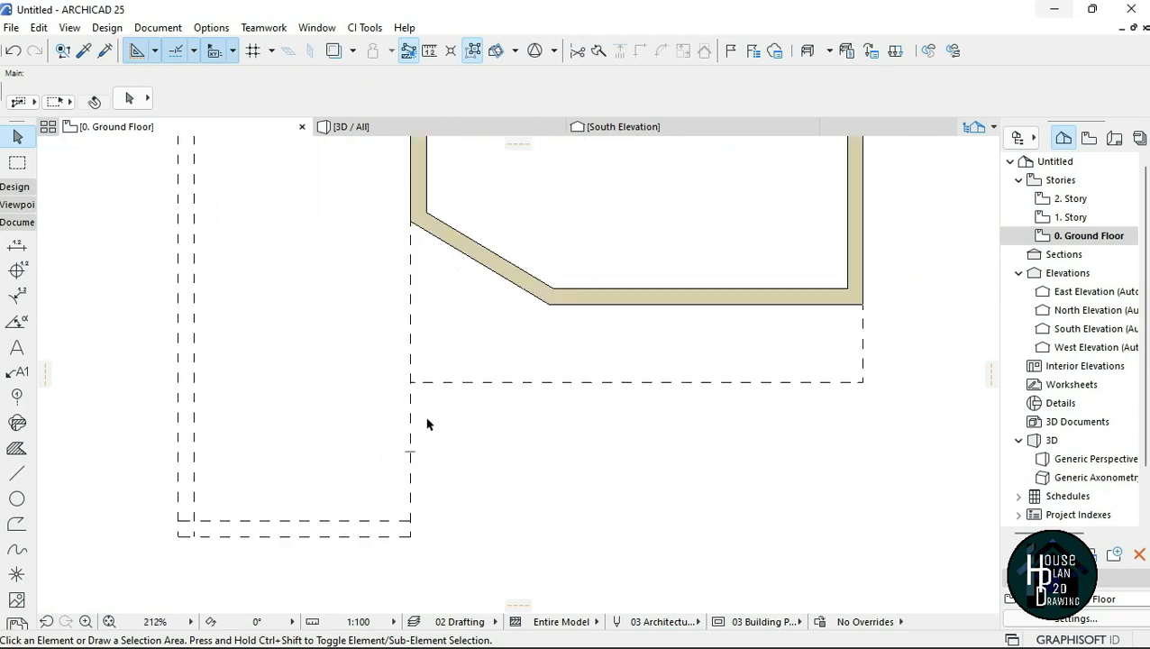
left_click(412, 431)
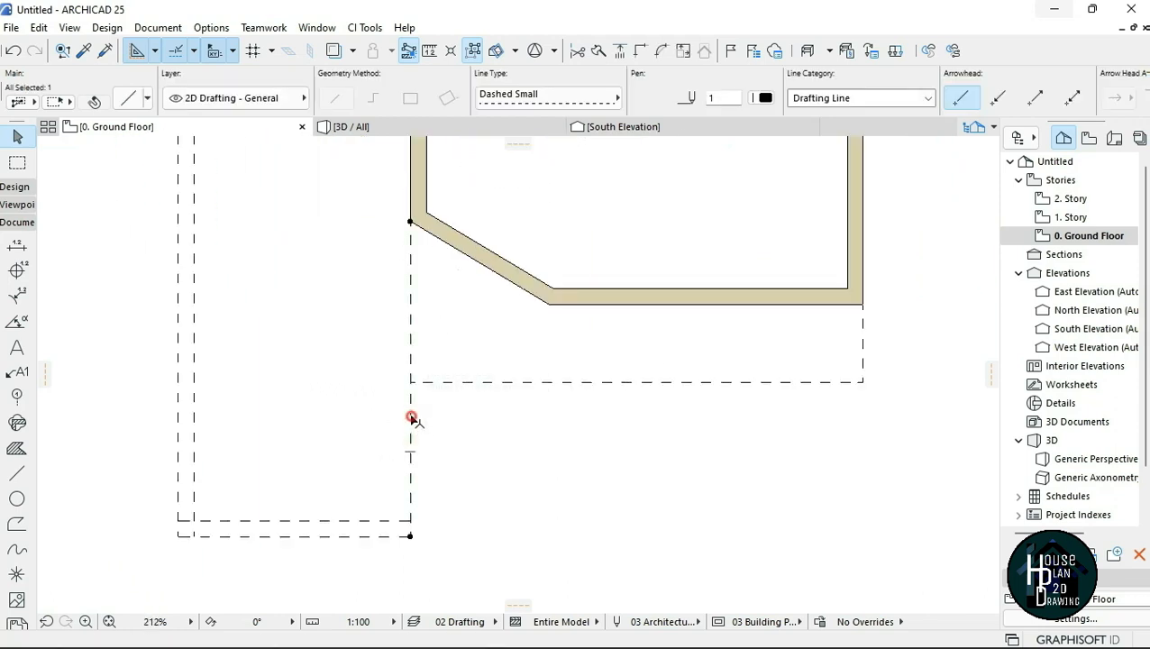
left_click(412, 418)
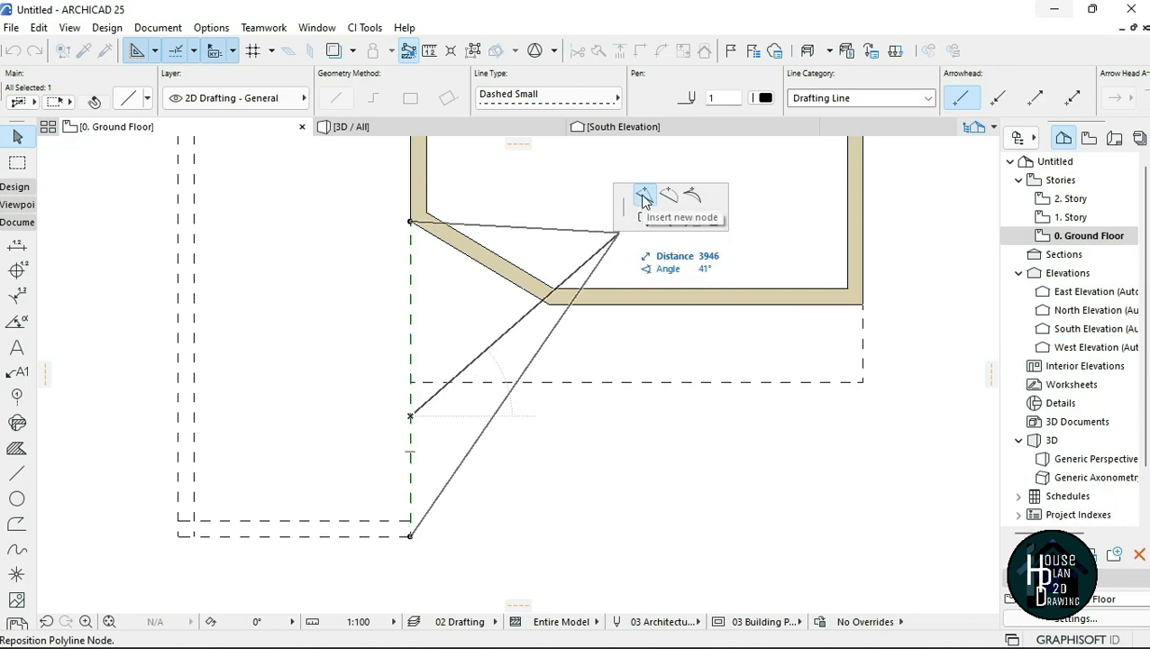
scroll(423, 414, "up", 5)
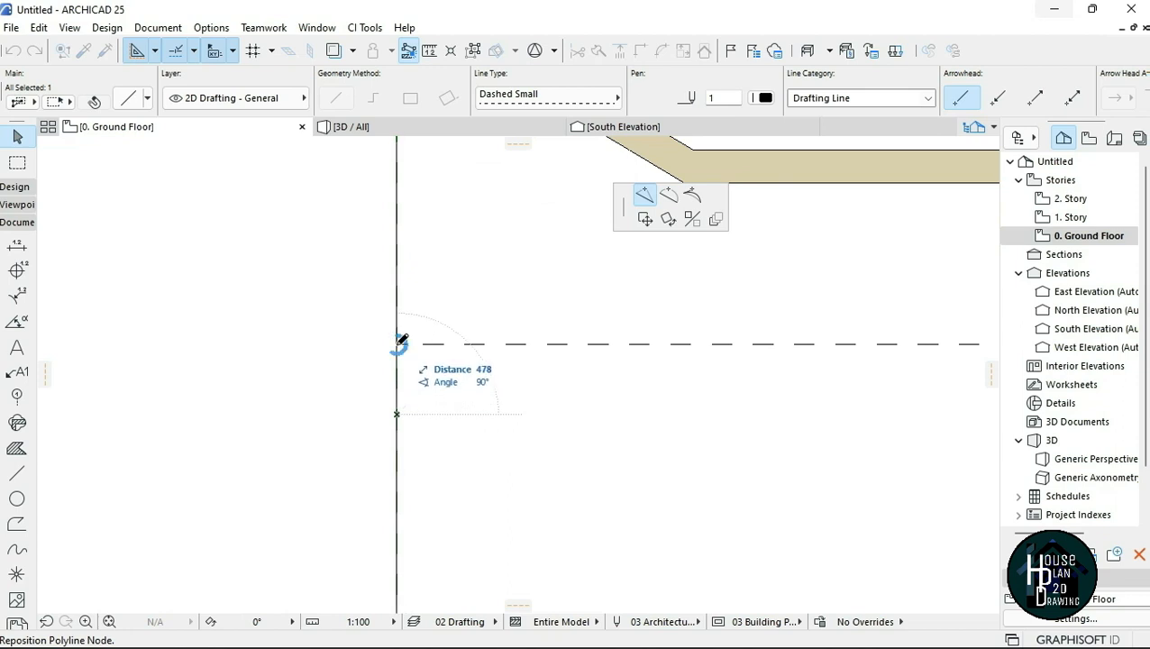
left_click(397, 343)
scroll(398, 343, "down", 4)
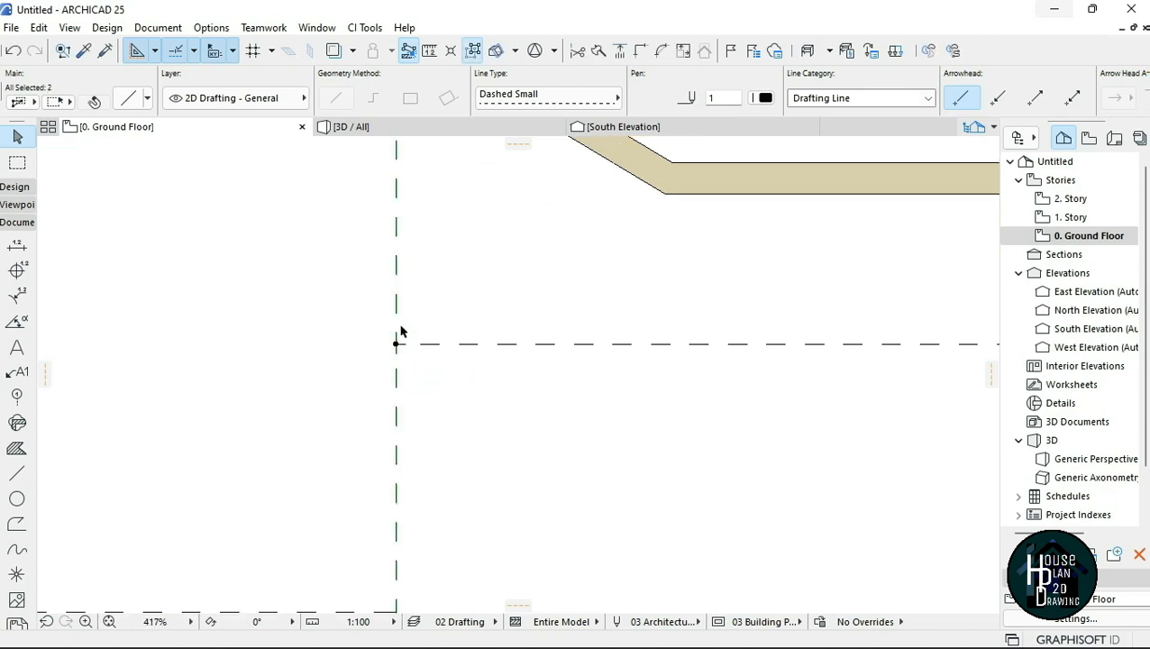
scroll(392, 363, "up", 3)
scroll(397, 345, "down", 3)
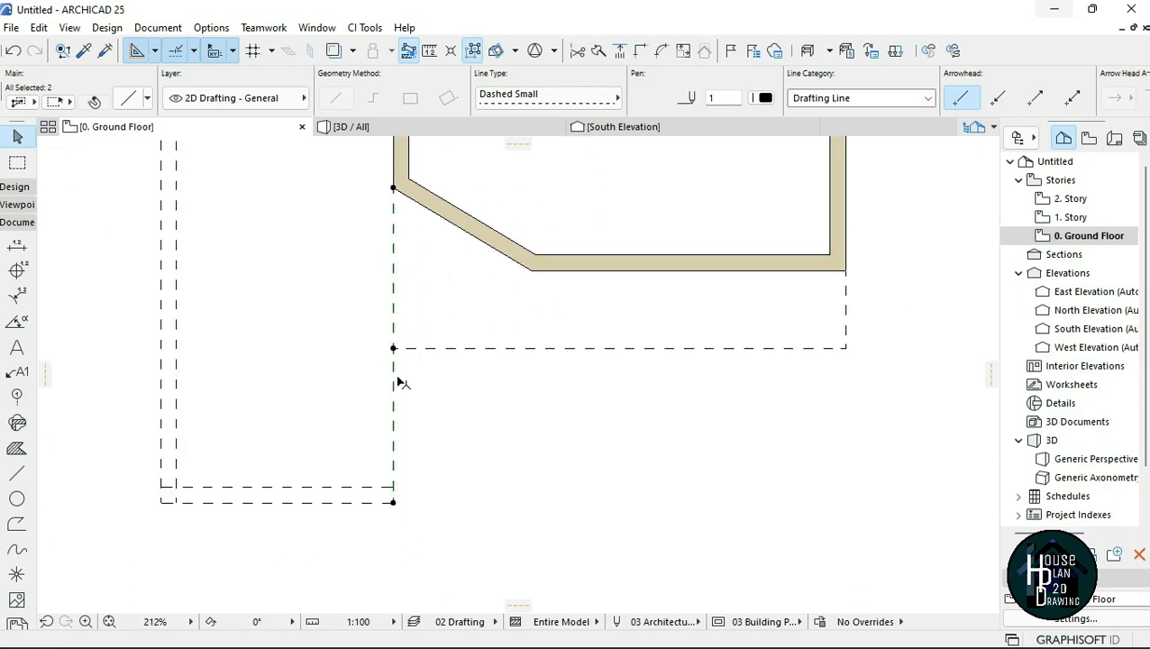
key("Escape")
- Copy the lower segment of the split vertical dashed line 225 to the east
scroll(400, 383, "up", 2)
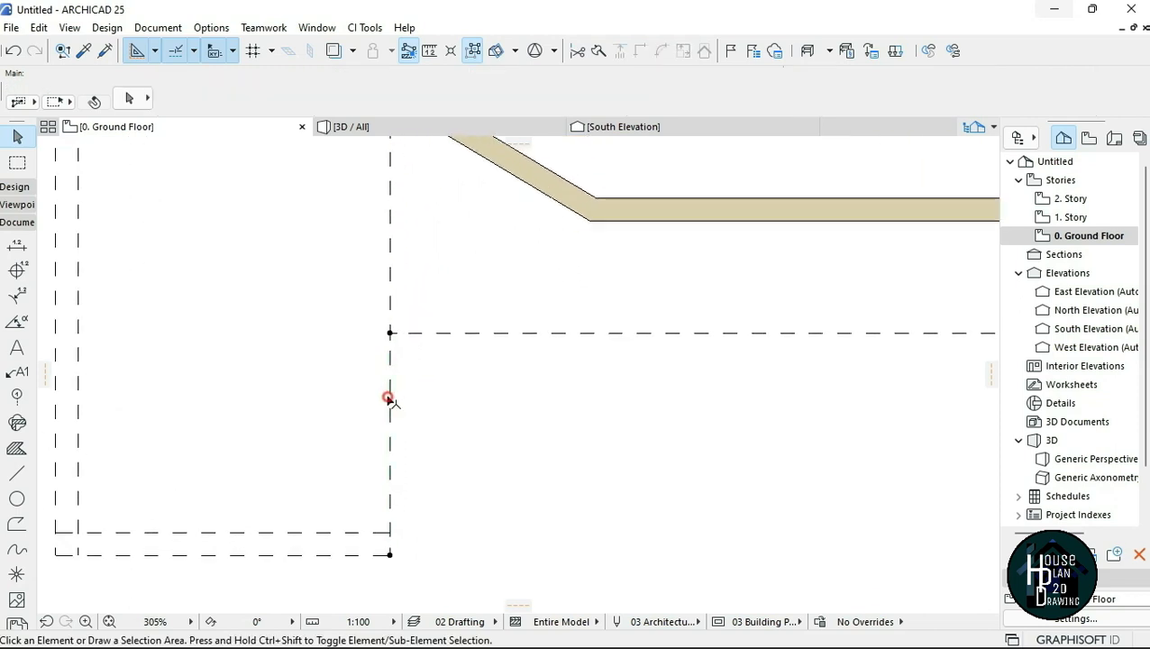
left_click(390, 398)
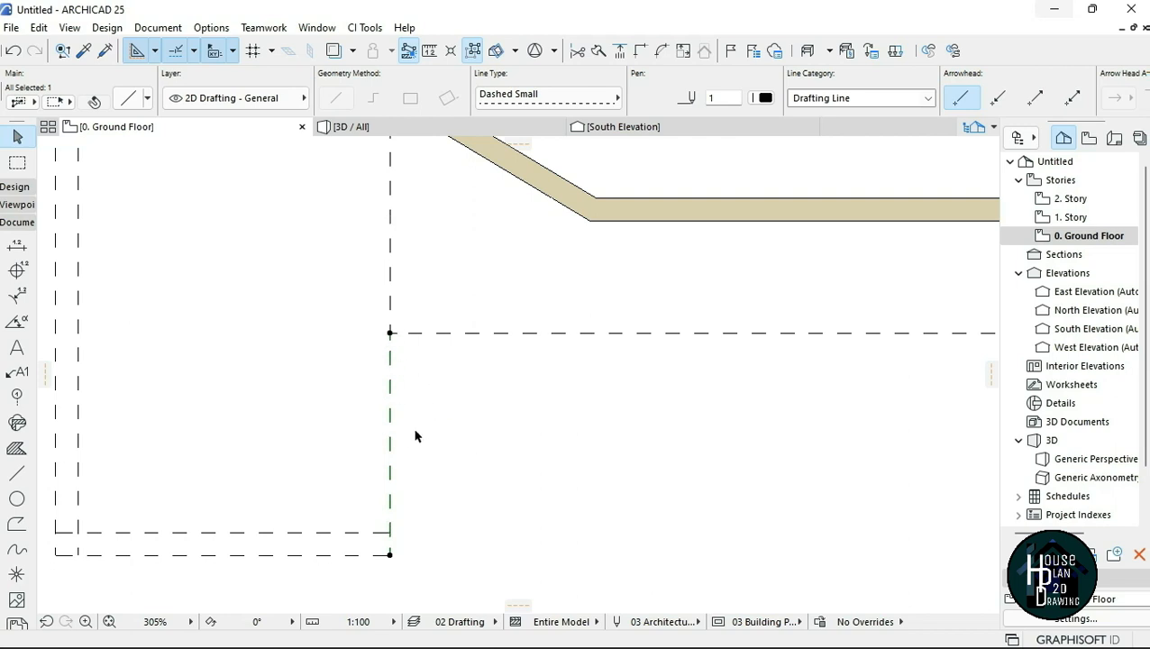
right_click(419, 397)
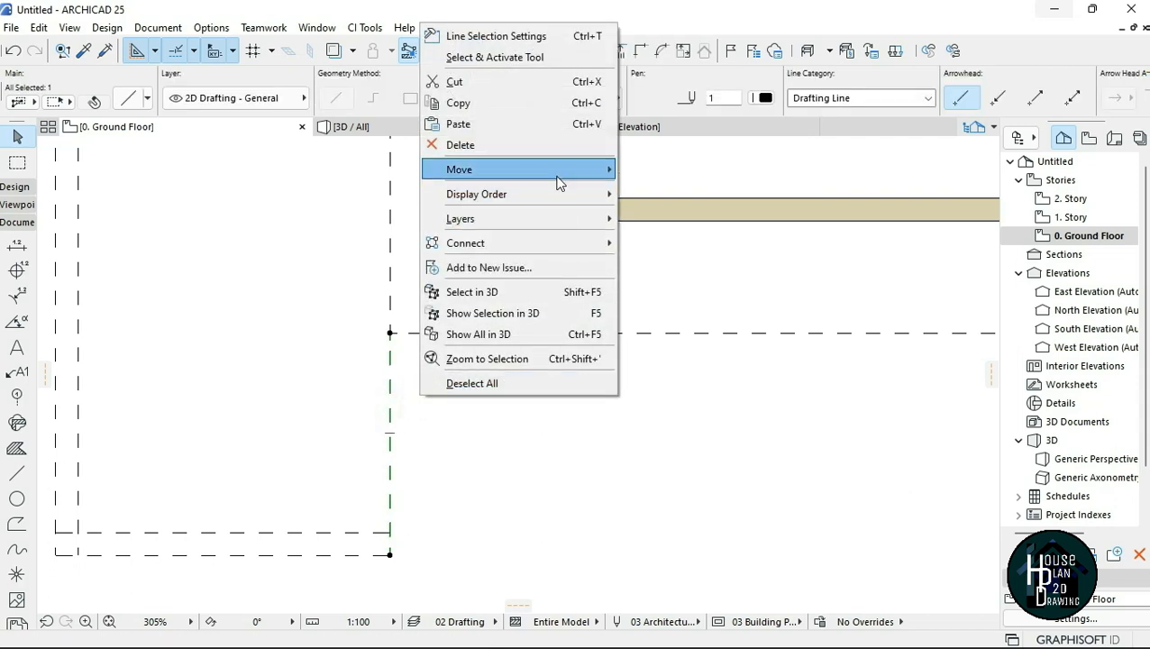
mouse_move(559, 183)
left_click(672, 252)
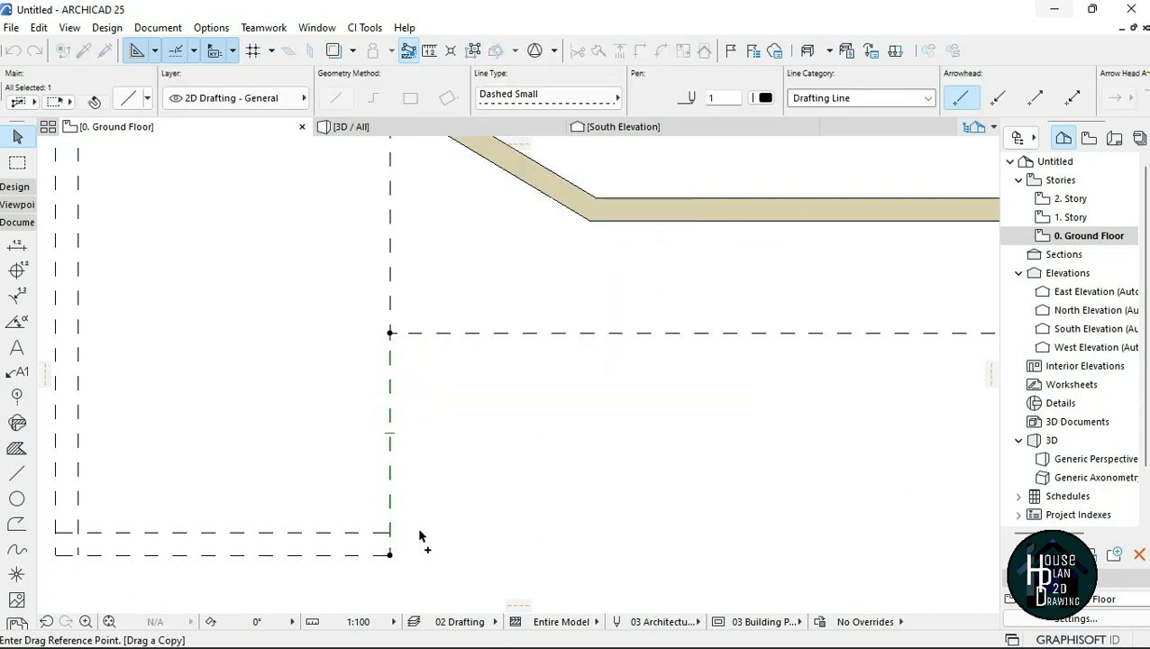
left_click(390, 555)
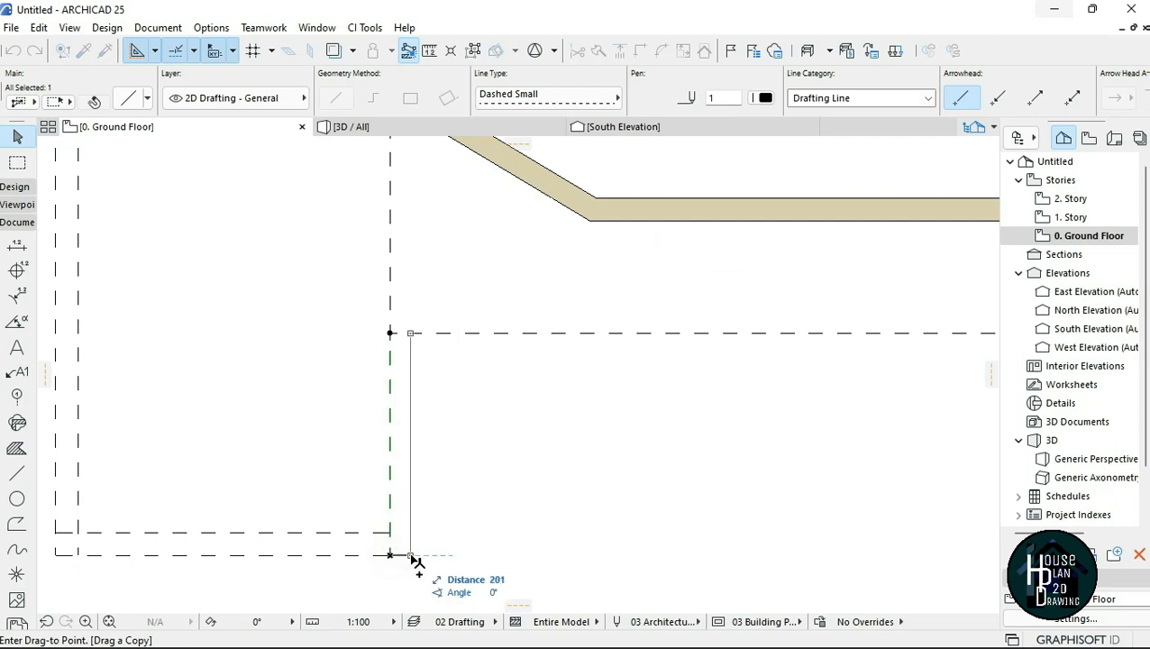
type("225")
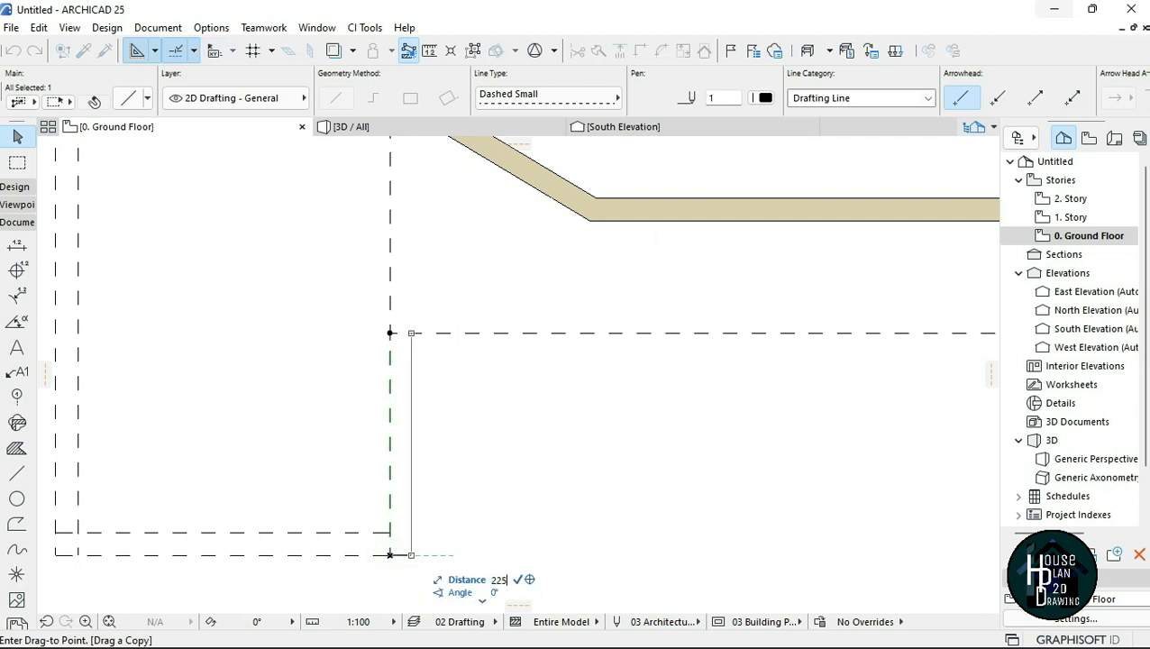
key("Return")
key("Escape")
scroll(415, 482, "down", 3)
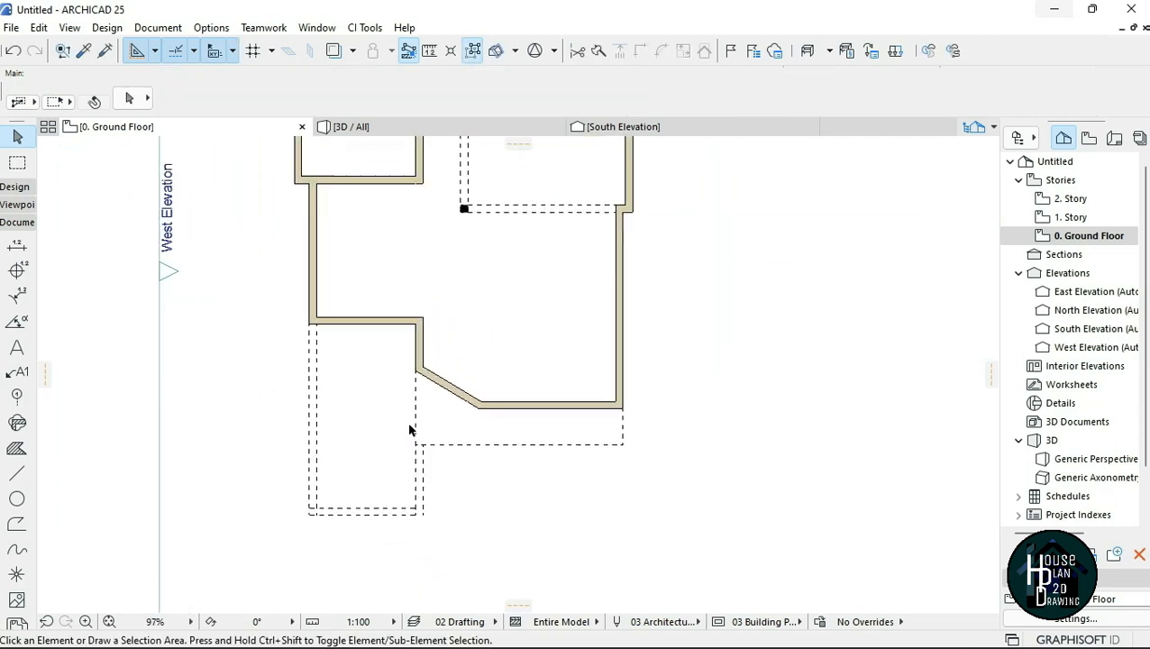
- Stretch the lowest horizontal dashed line of the porch east to the end of the copied vertical line
scroll(410, 430, "up", 3)
scroll(347, 431, "up", 5)
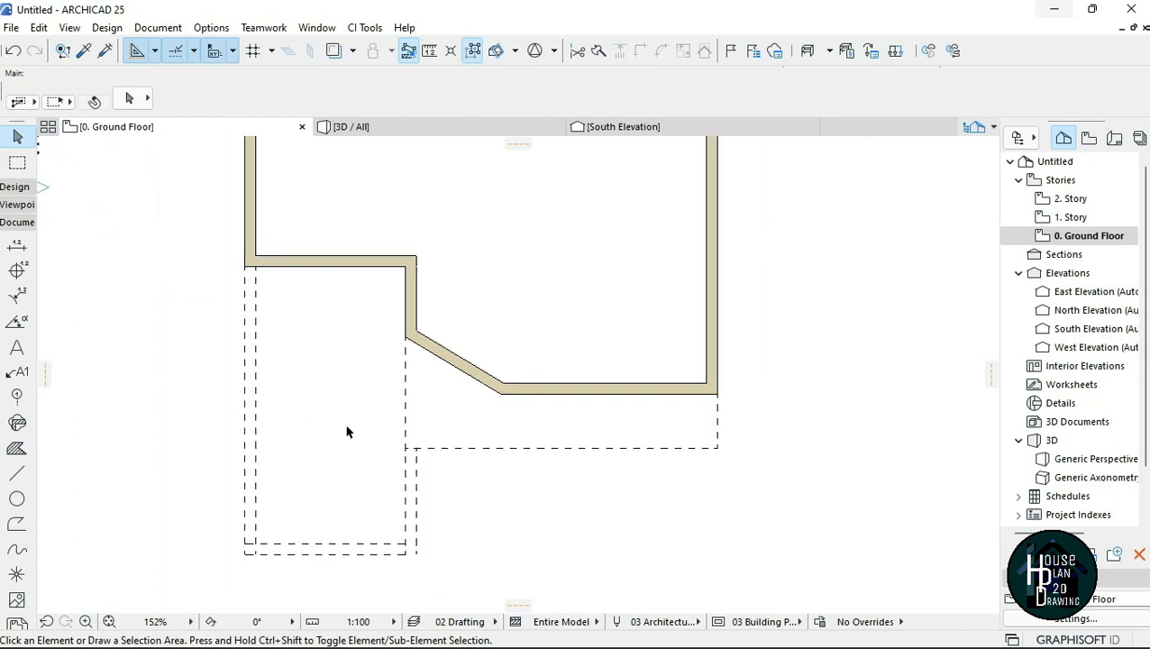
left_click(324, 457)
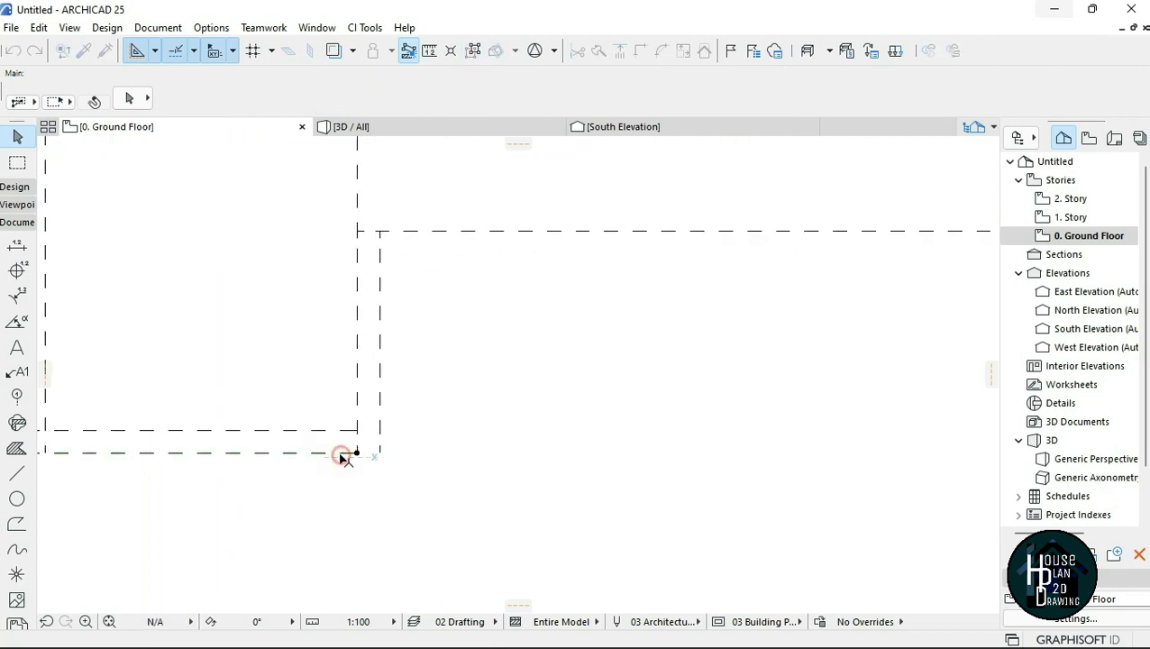
left_click(361, 462)
left_click(357, 451)
left_click(380, 451)
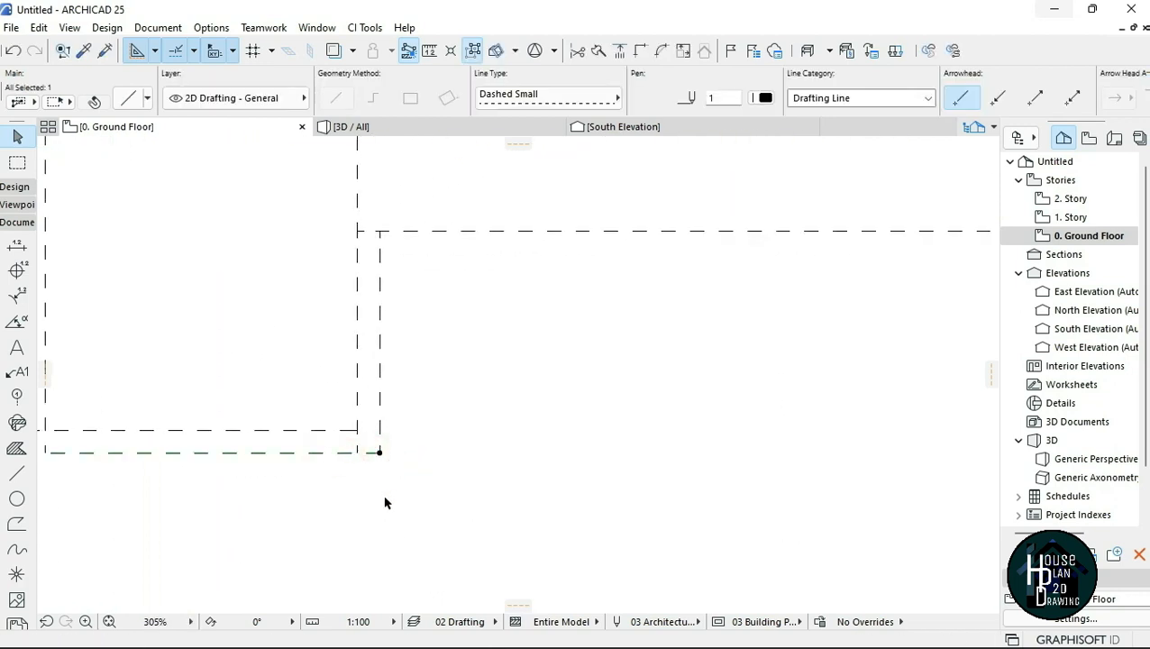
key("Escape")
- Stretch the upper of the two bottom horizontal dashed lines east to the copied vertical line
left_click(324, 430)
left_click(356, 430)
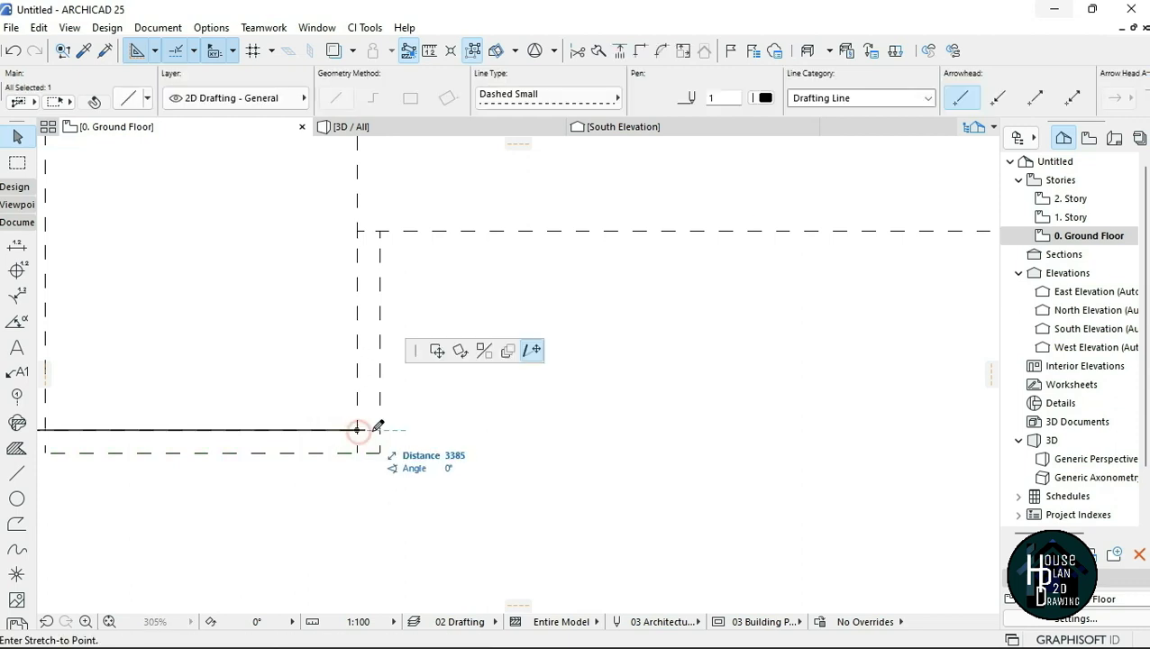
left_click(379, 430)
key("Escape")
scroll(375, 451, "down", 5)
scroll(415, 488, "up", 5)
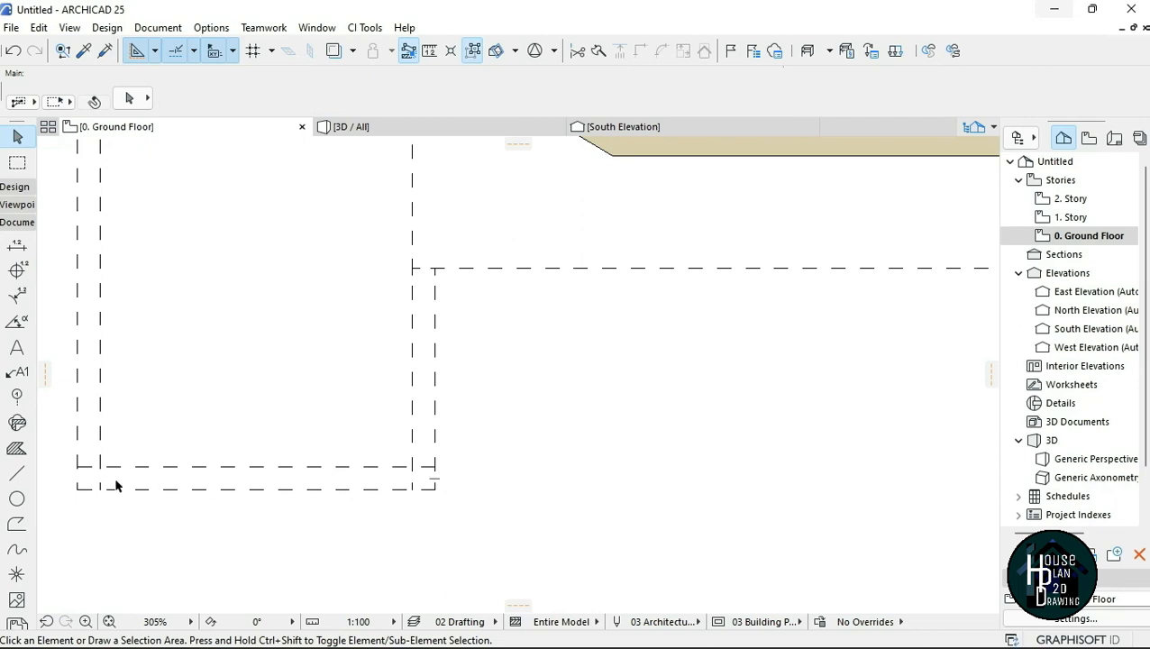
- Pick up the settings of the existing column square's 25 % fill and fill the porch's southwest beam intersection with them
scroll(281, 549, "down", 5)
scroll(391, 526, "up", 3)
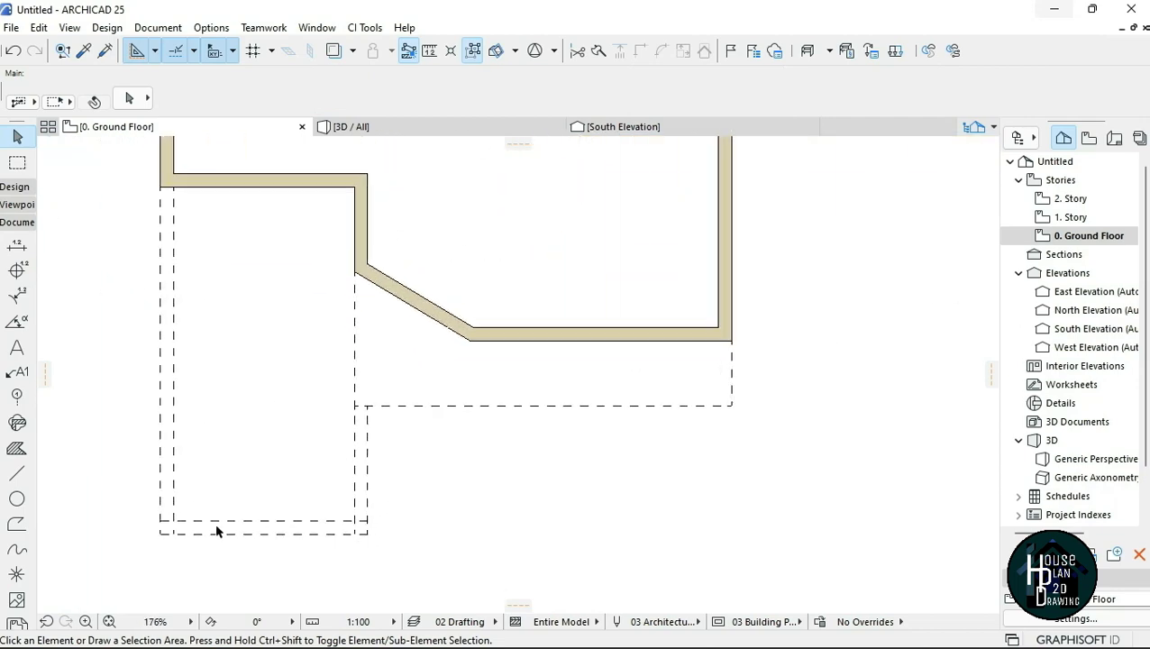
scroll(397, 540, "down", 4)
scroll(428, 370, "up", 3)
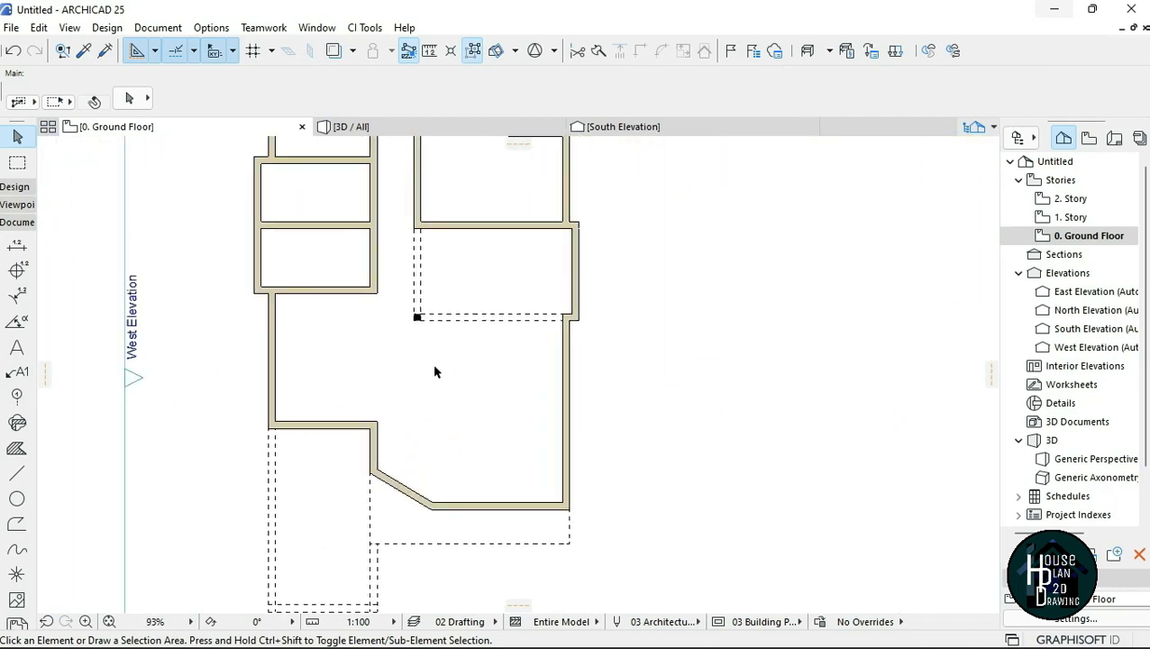
scroll(405, 285, "up", 4)
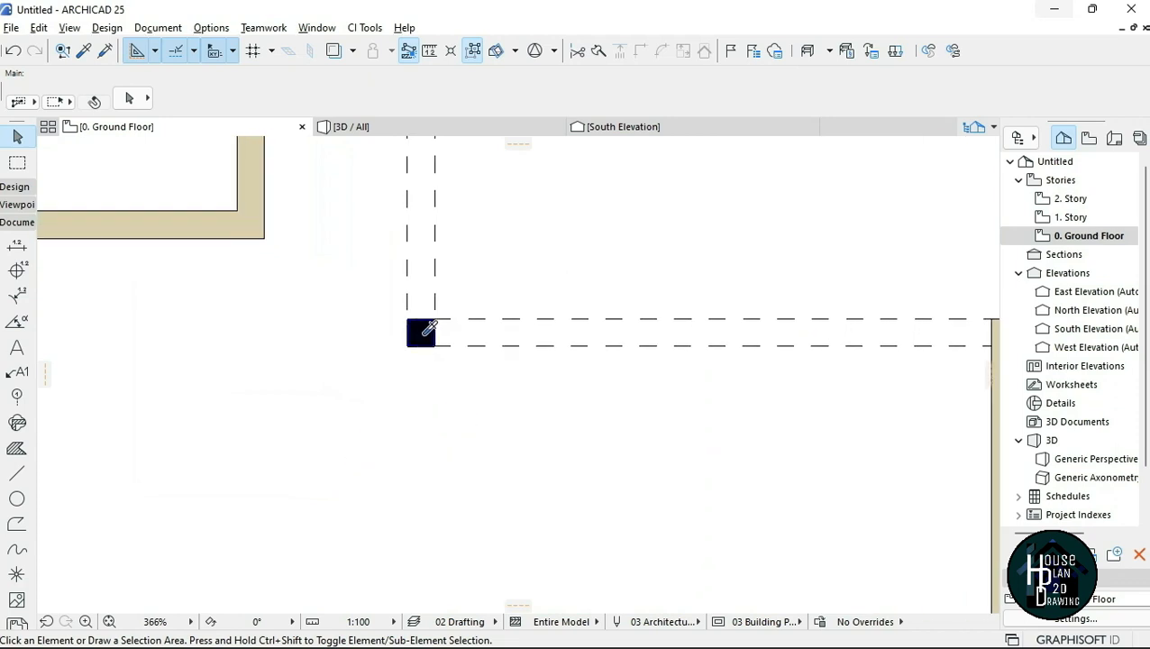
left_click(425, 330, "alt")
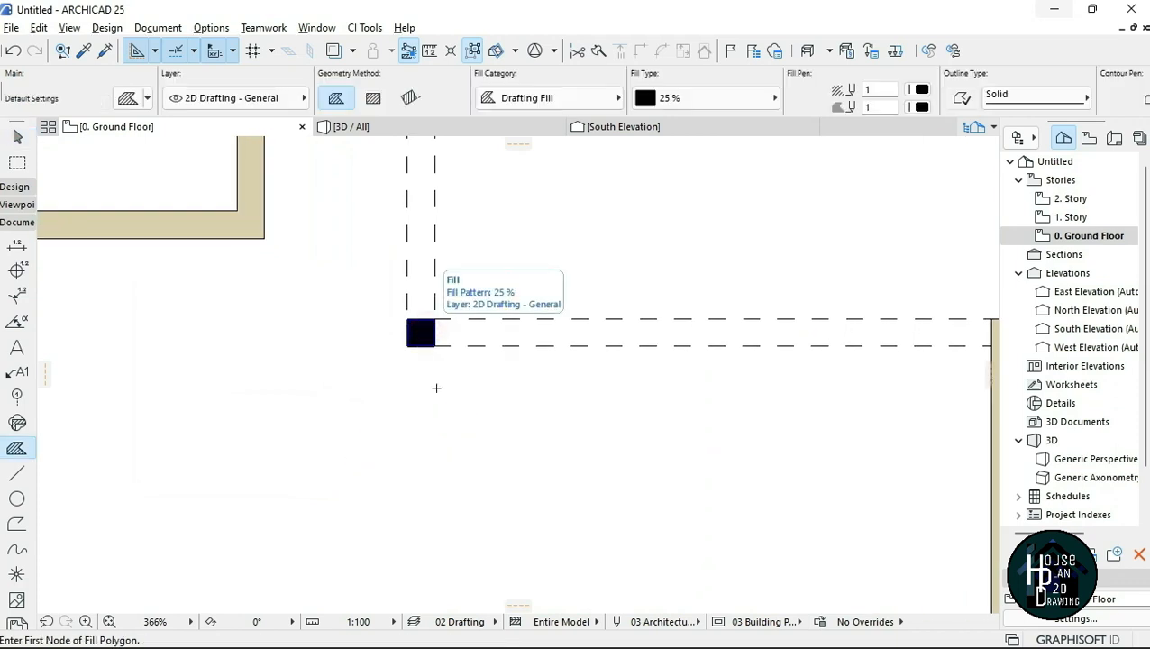
key("Escape")
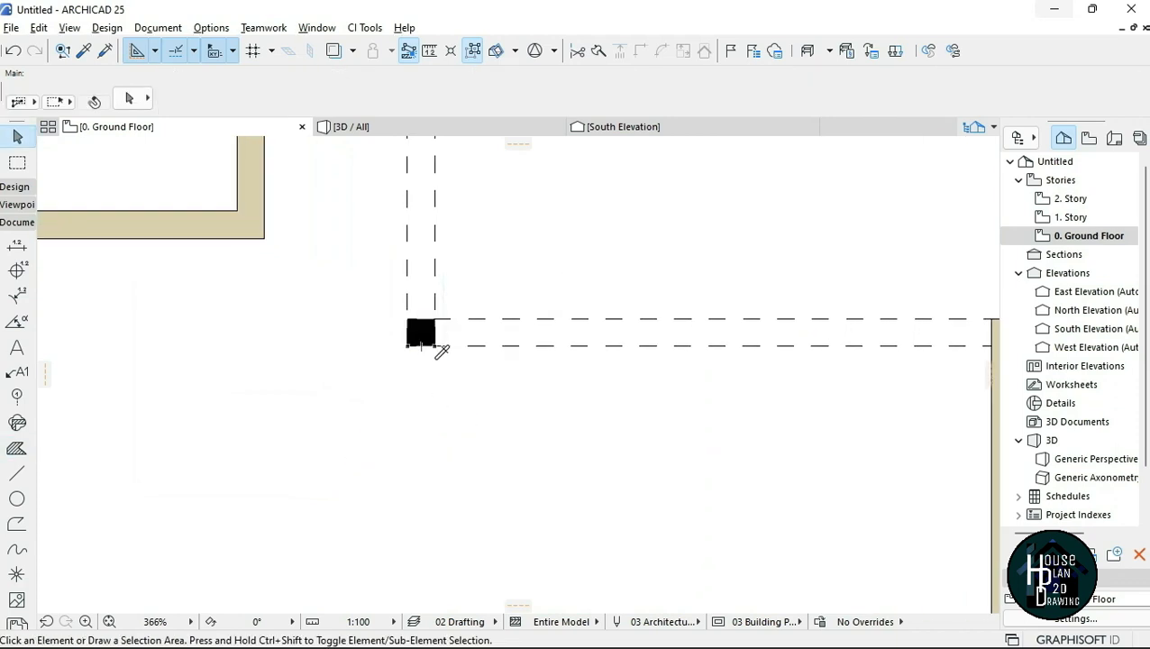
left_click(426, 330, "alt")
scroll(444, 290, "down", 6)
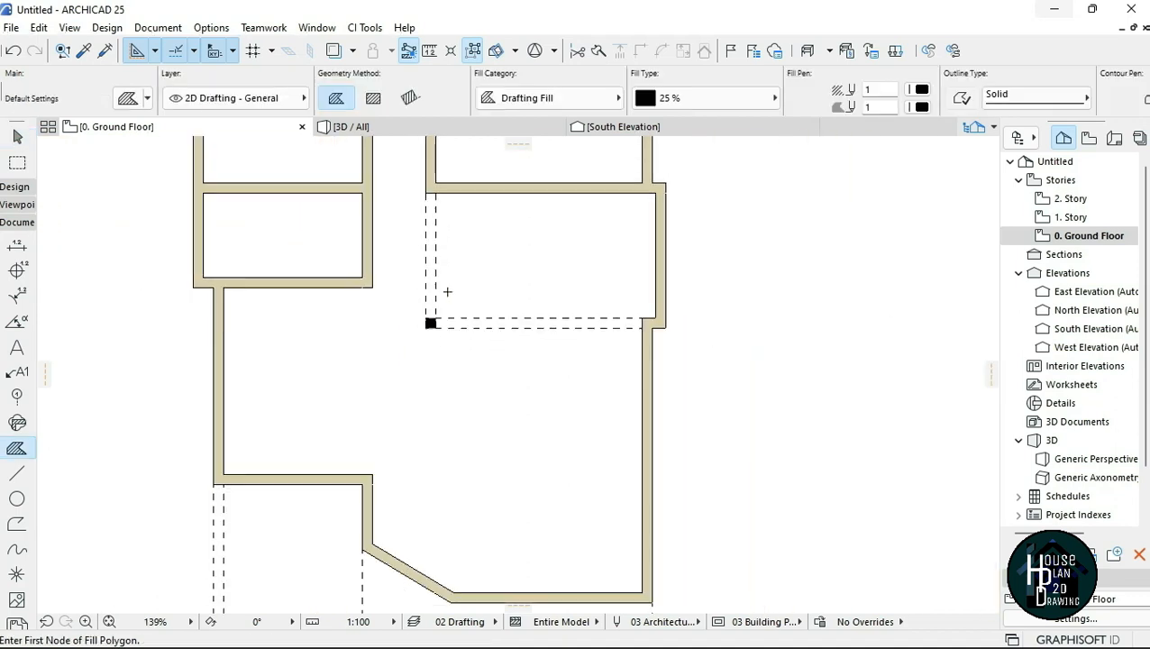
scroll(322, 508, "up", 1)
scroll(321, 507, "up", 7)
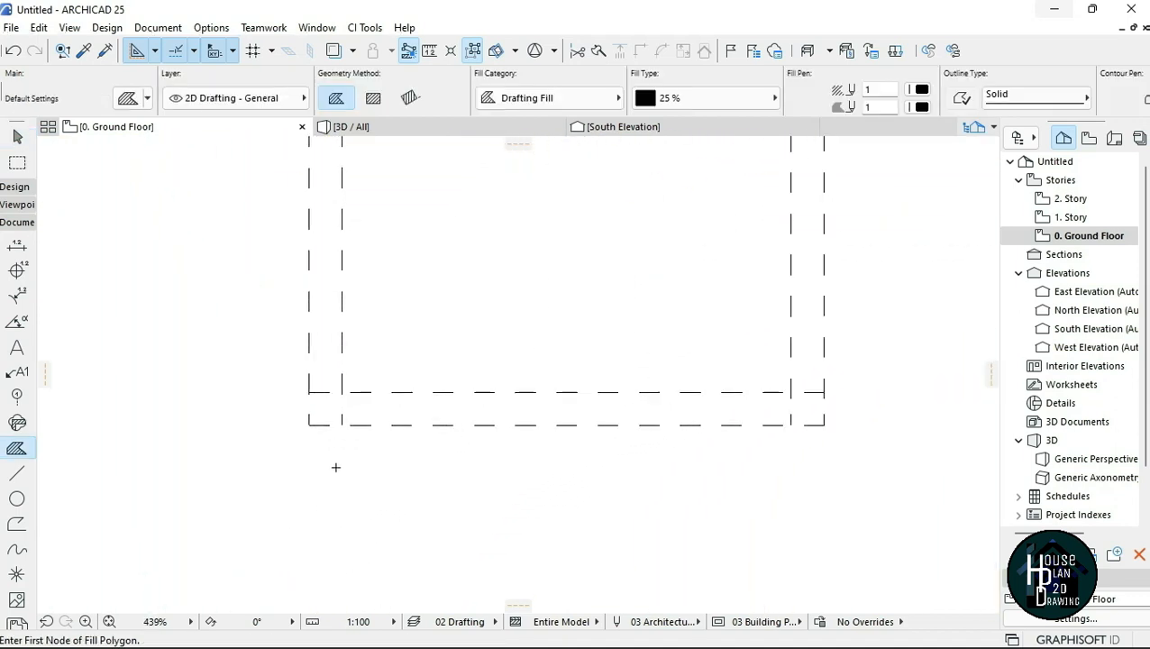
scroll(311, 416, "down", 3)
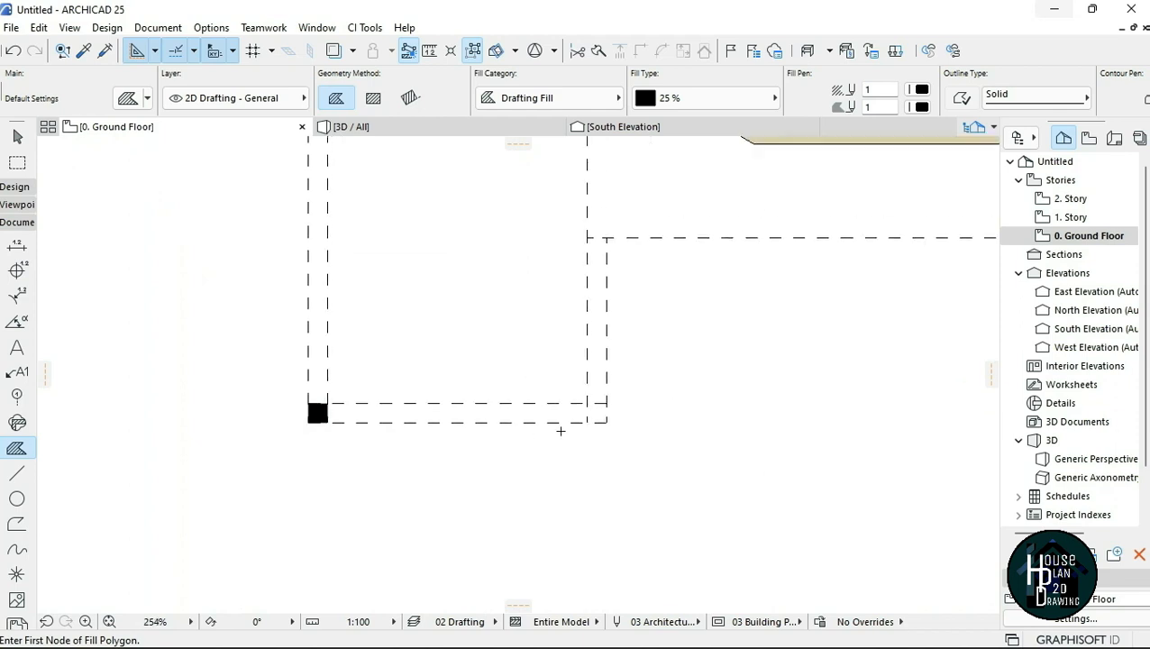
- Fill the square at the porch's southeast beam intersection with the same 25 % fill
scroll(560, 431, "up", 3)
key("space")
left_click(627, 400)
scroll(310, 463, "down", 1)
scroll(310, 464, "down", 6)
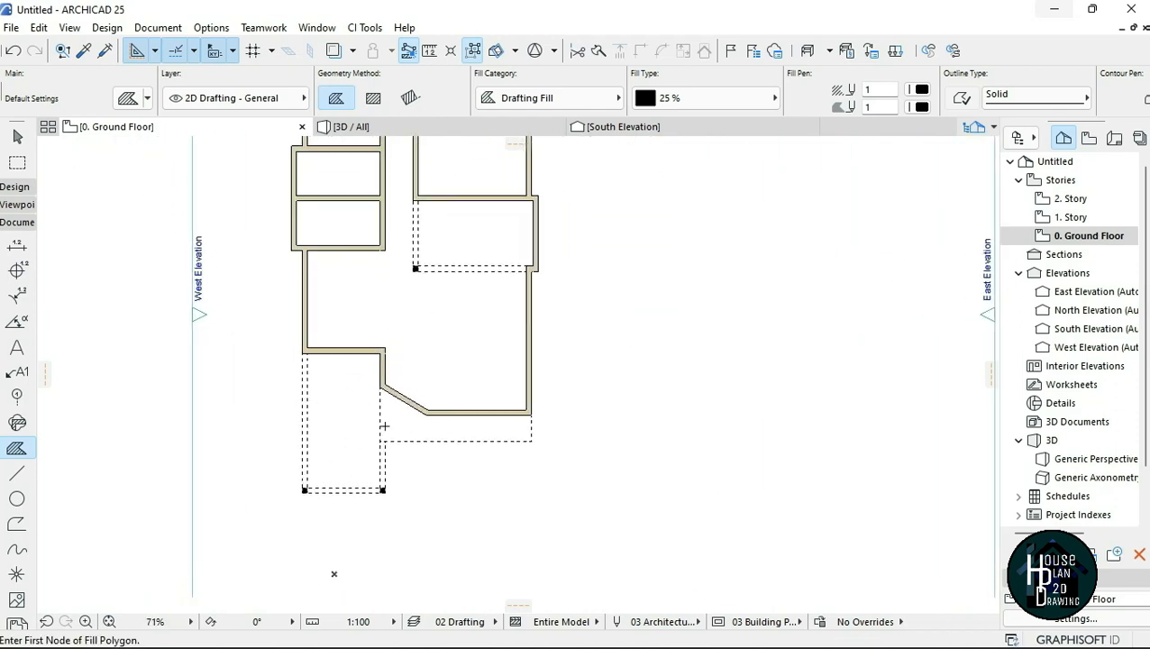
scroll(388, 425, "down", 3)
scroll(393, 361, "up", 3)
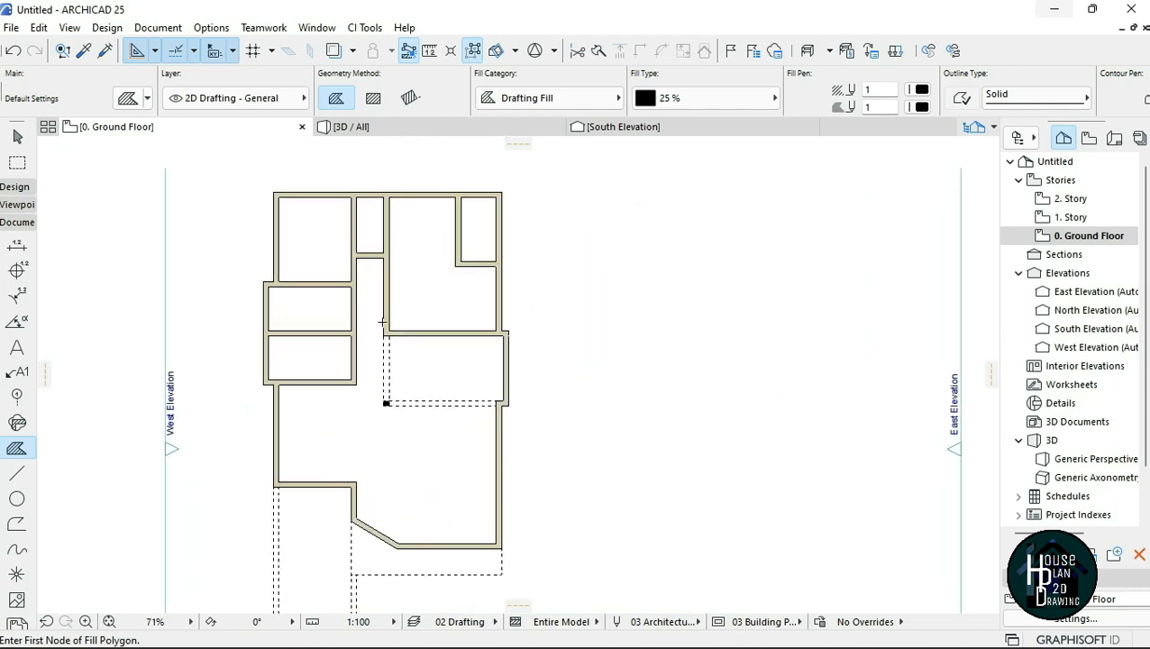
scroll(392, 357, "up", 1)
scroll(408, 390, "down", 1)
scroll(388, 347, "up", 1)
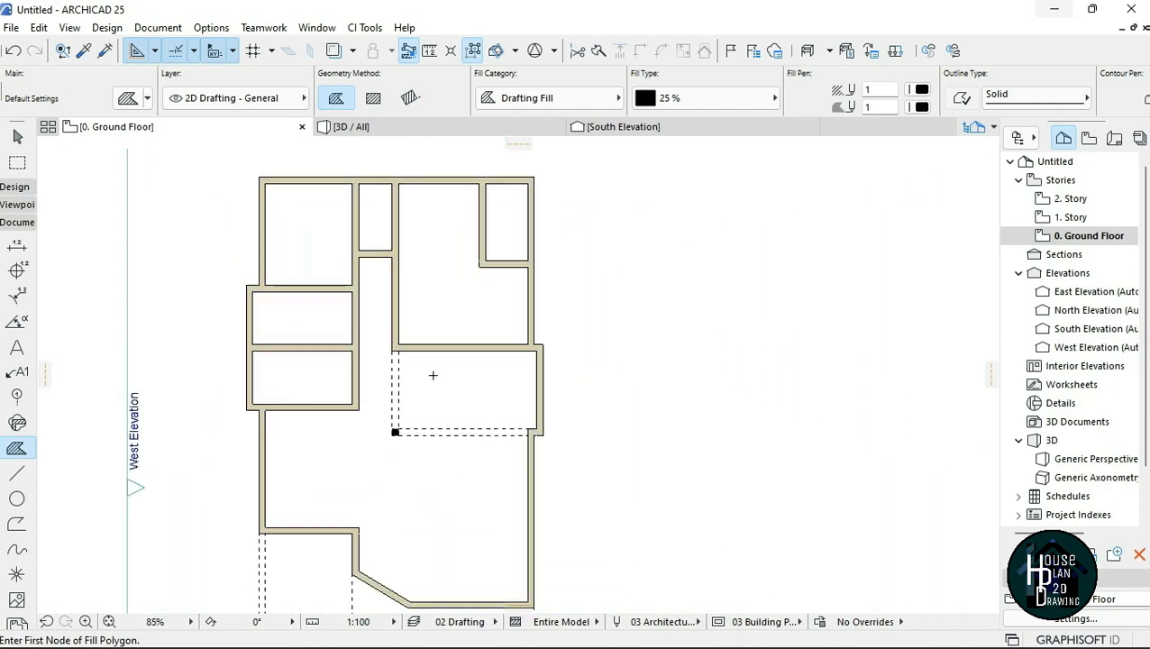
scroll(551, 390, "down", 1)
- Leave the Fill tool, start the Window tool and choose the 2-Sash Sliding Window 25 from the Sliding Windows 25 library folder
key("Escape")
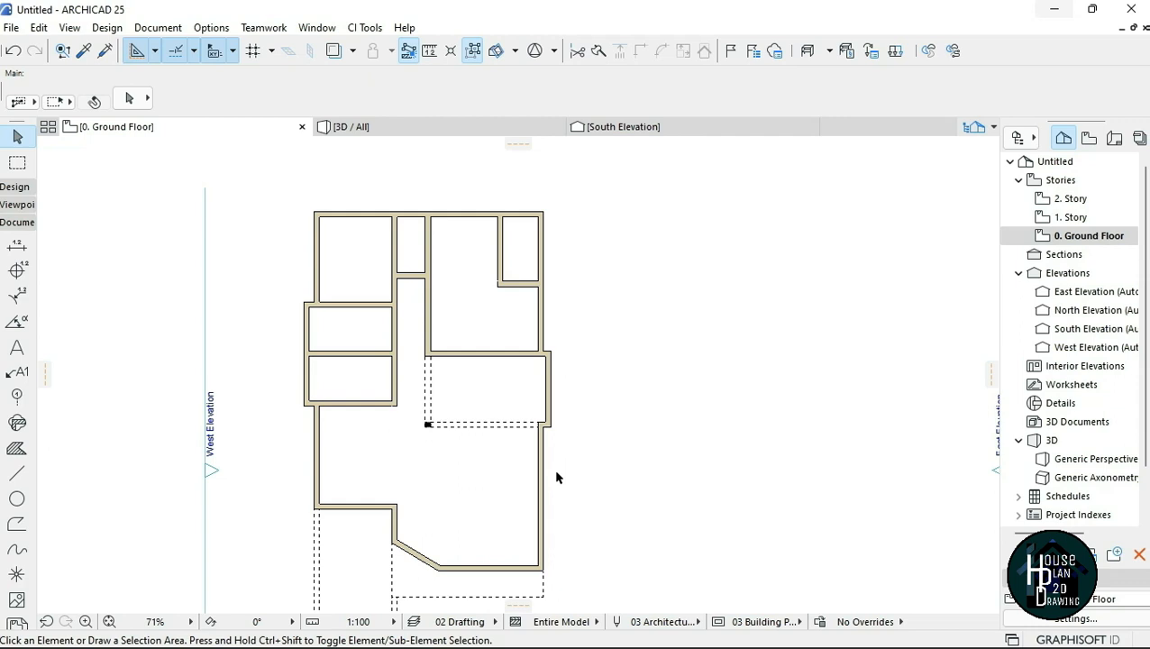
left_click(14, 188)
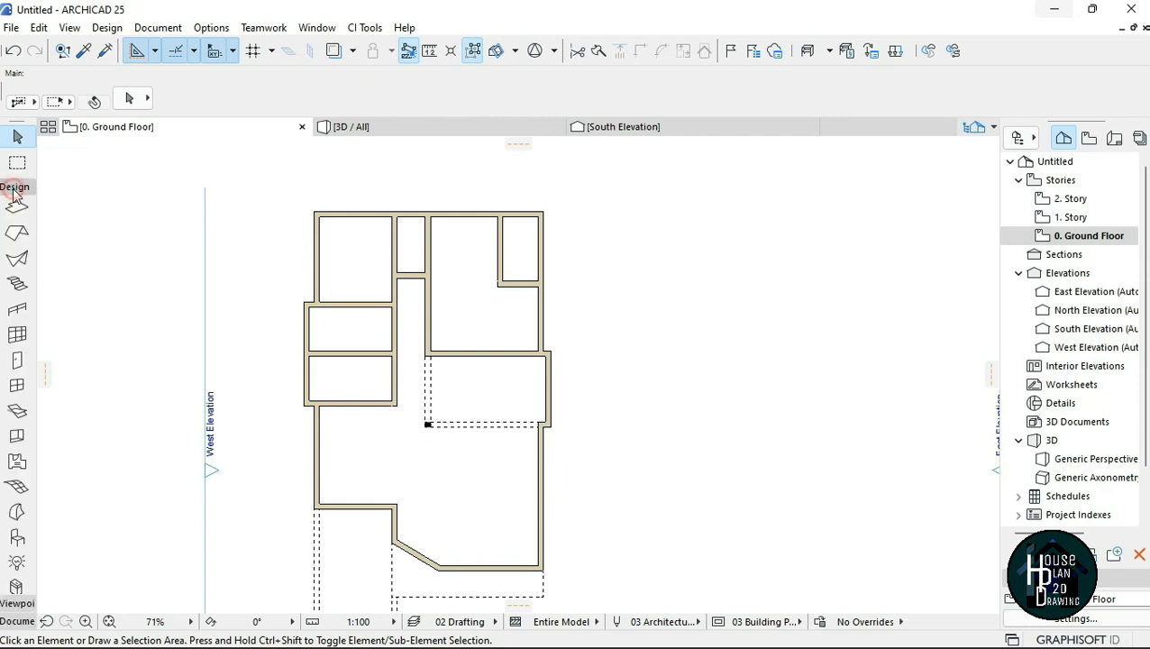
left_click(16, 386)
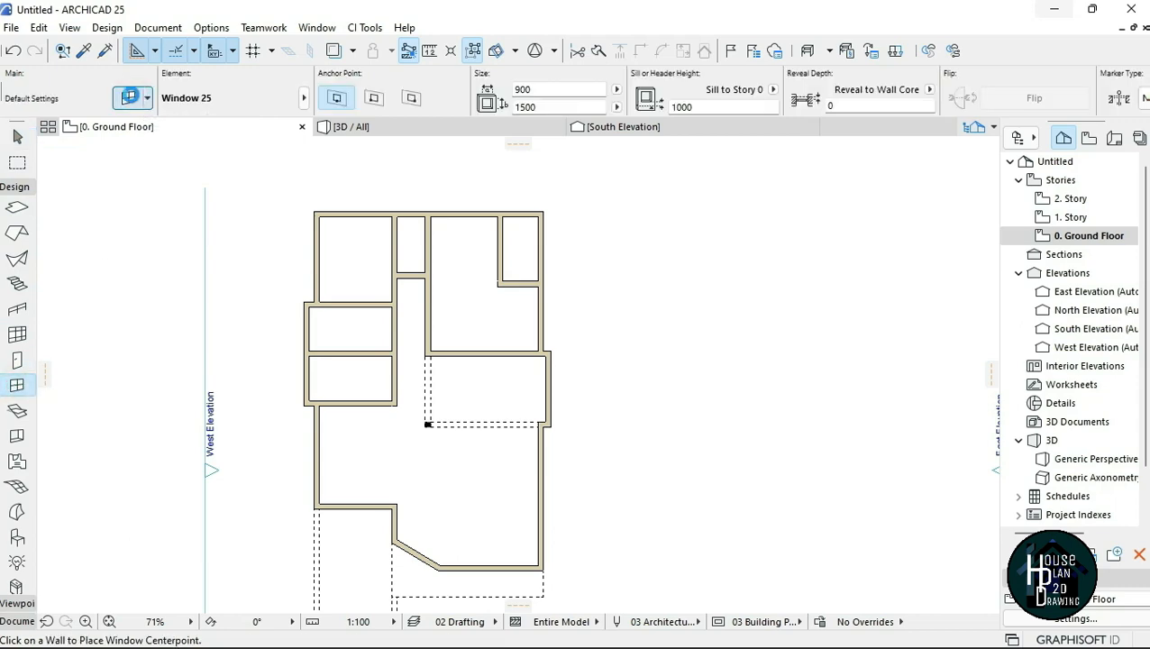
left_click(127, 99)
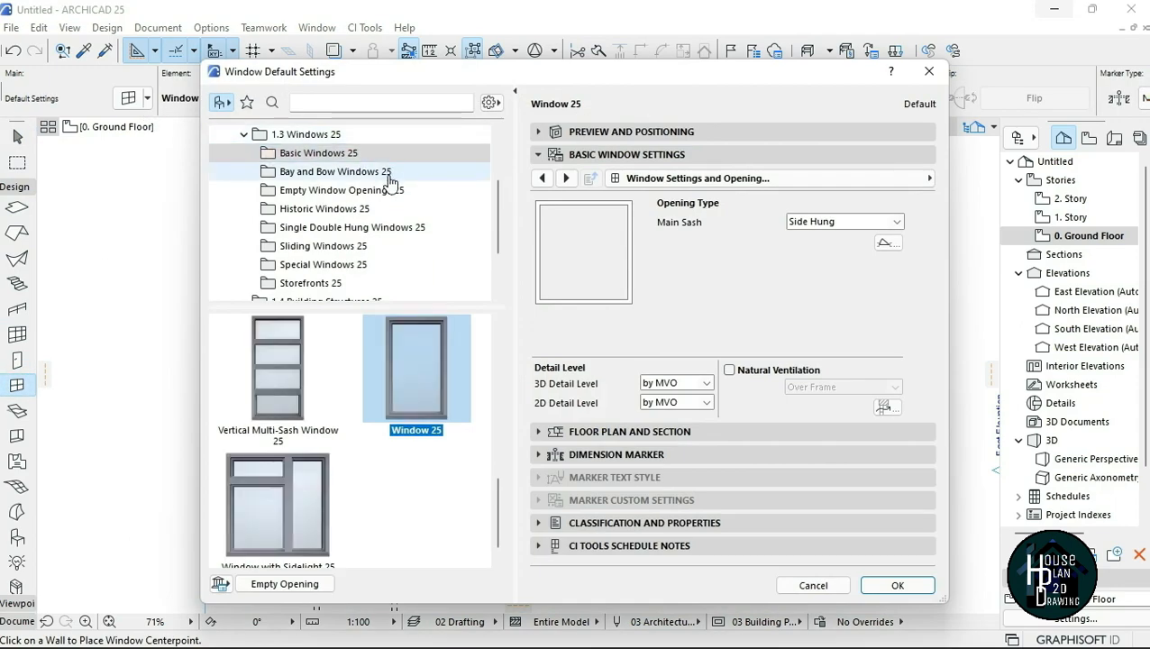
scroll(369, 396, "up", 3)
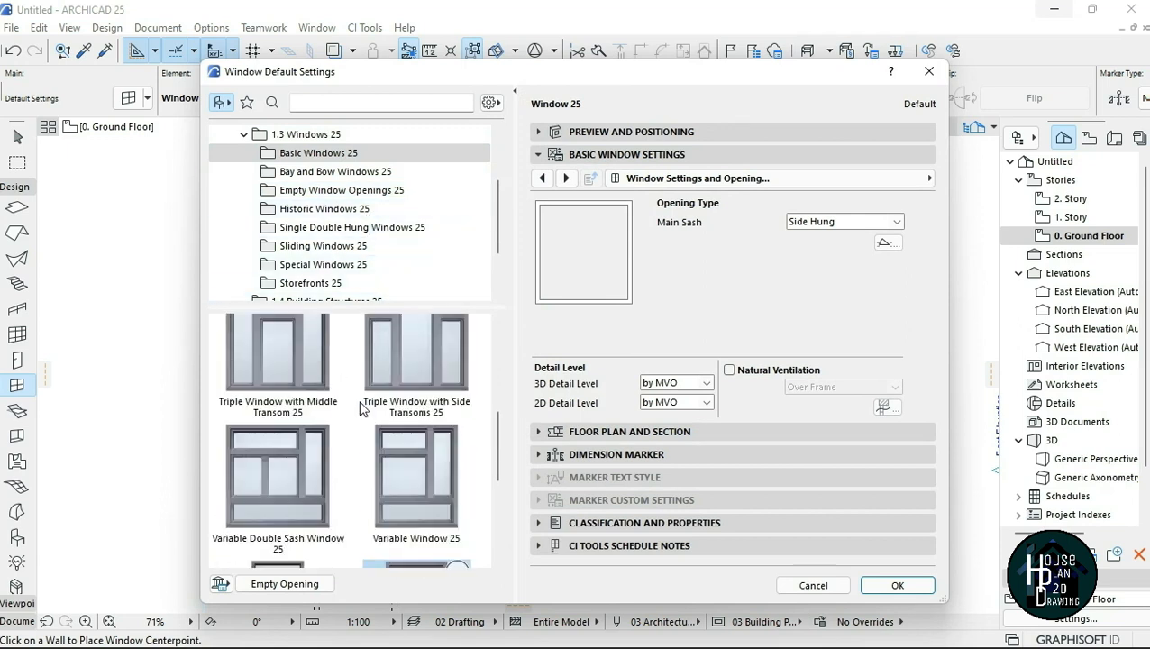
scroll(374, 409, "up", 2)
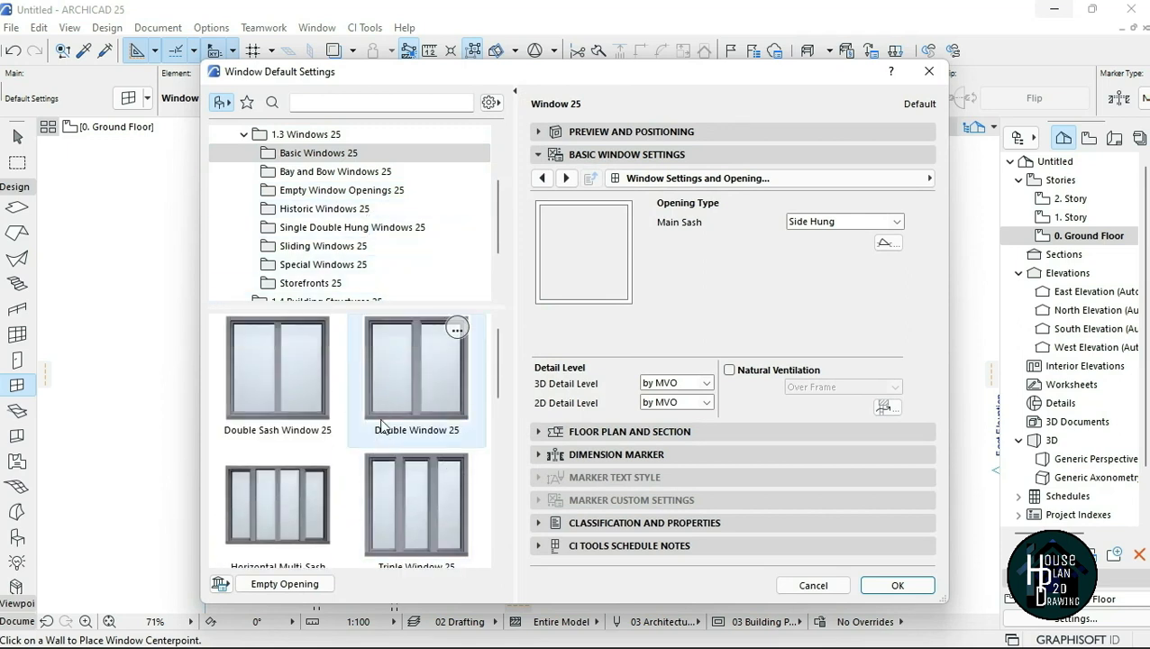
left_click(340, 247)
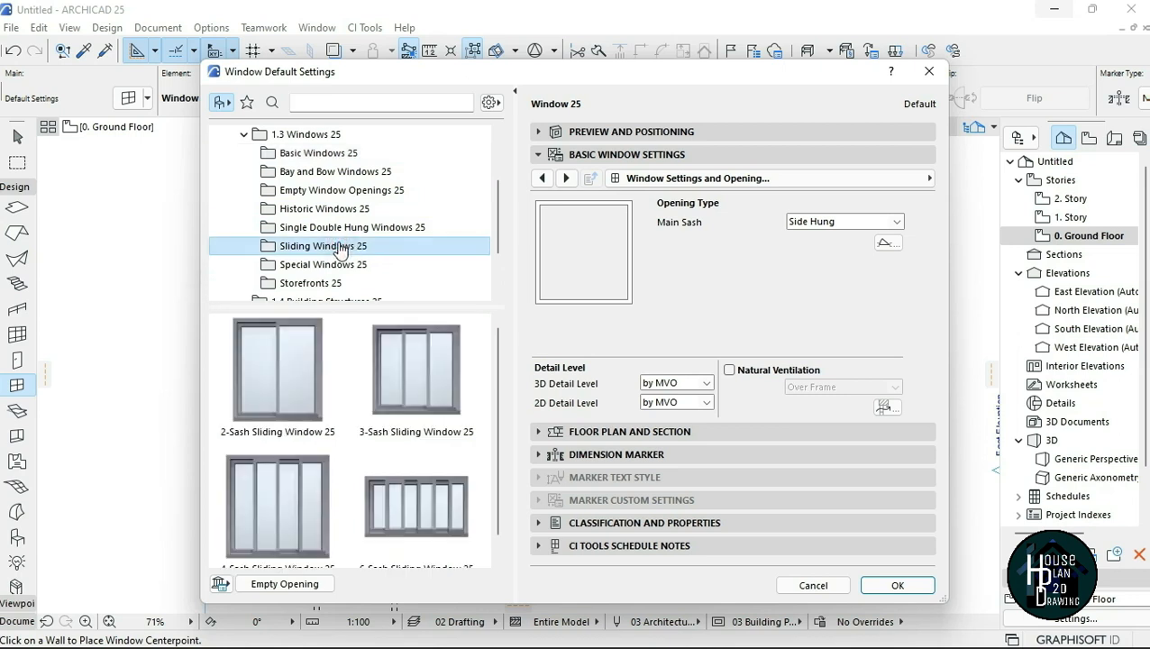
left_click(282, 390)
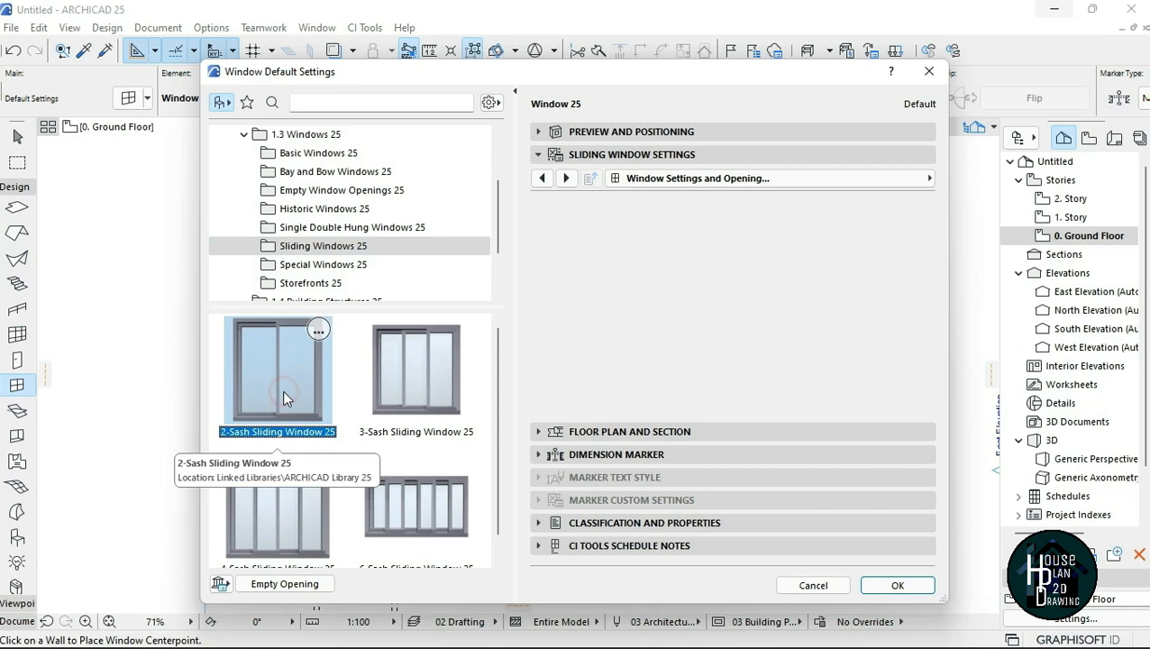
- Set the default sliding window's width to 750 and its reveal to wall core to 69, and accept the settings
left_click(694, 131)
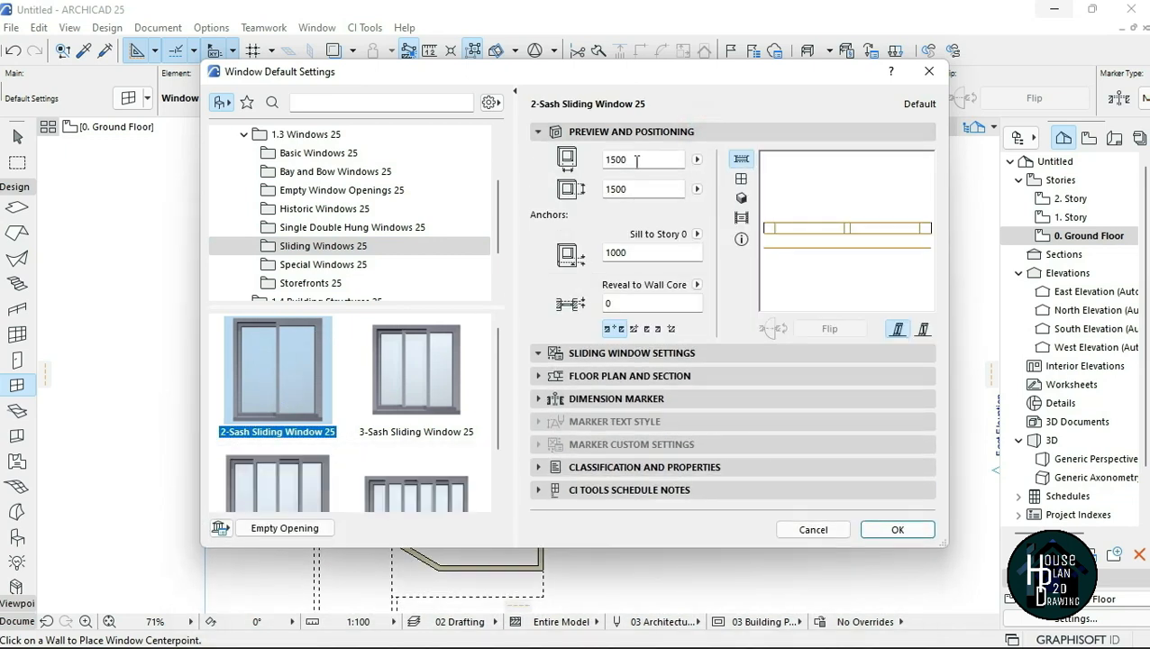
left_click_drag(649, 160, 587, 162)
type("7")
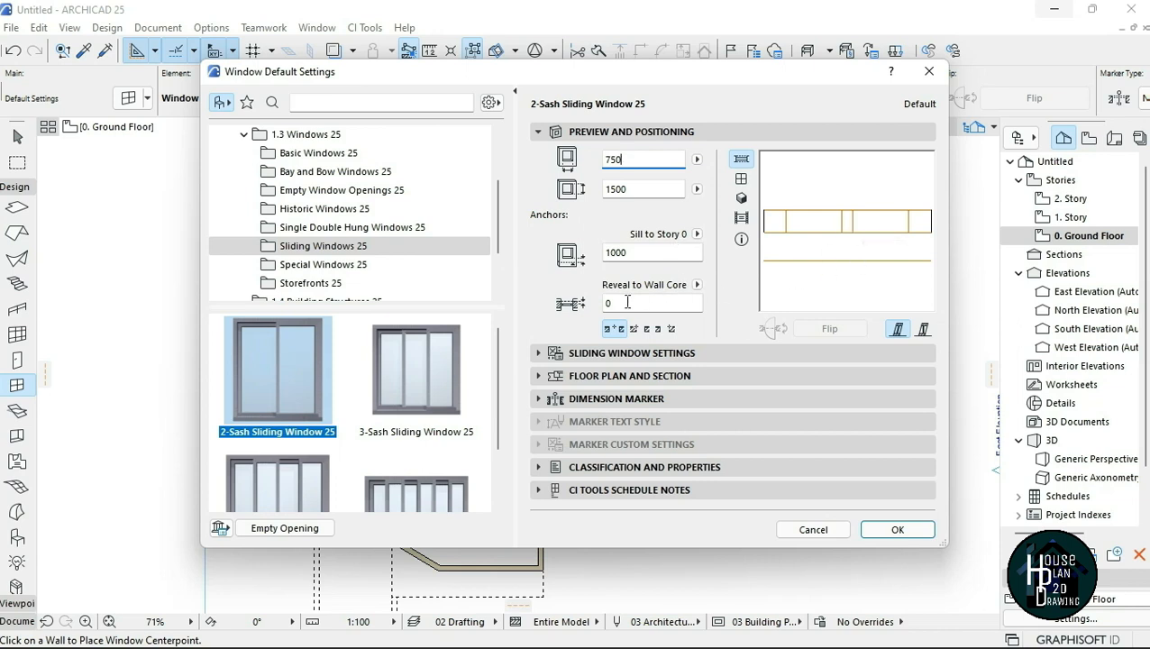
left_click_drag(626, 303, 577, 308)
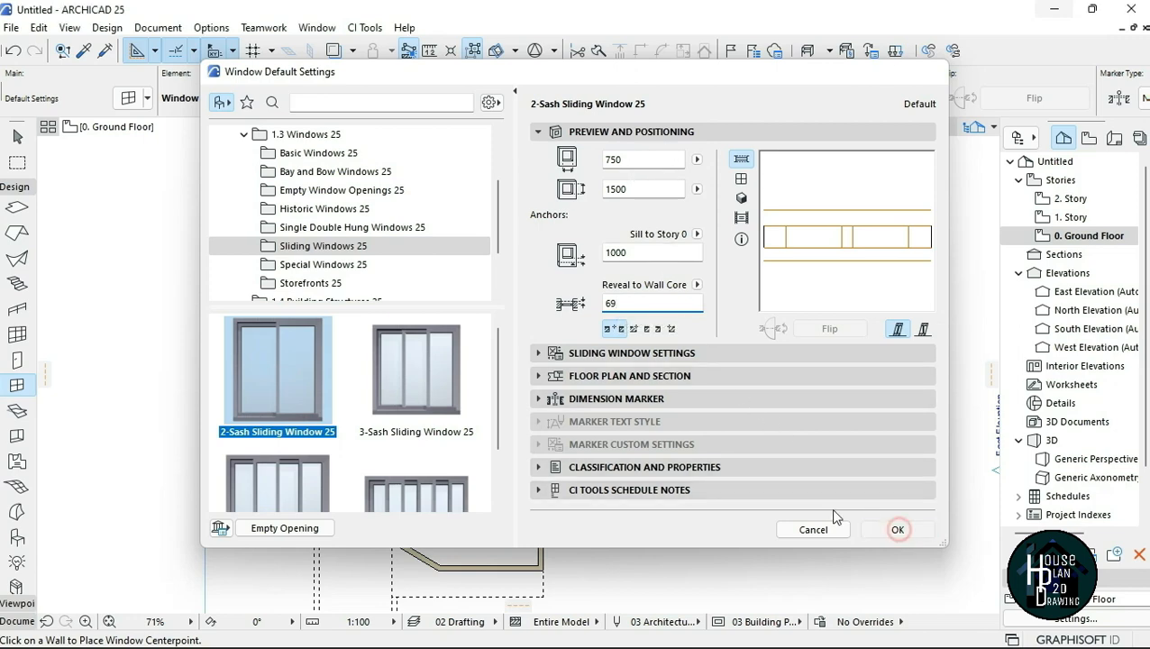
left_click(897, 530)
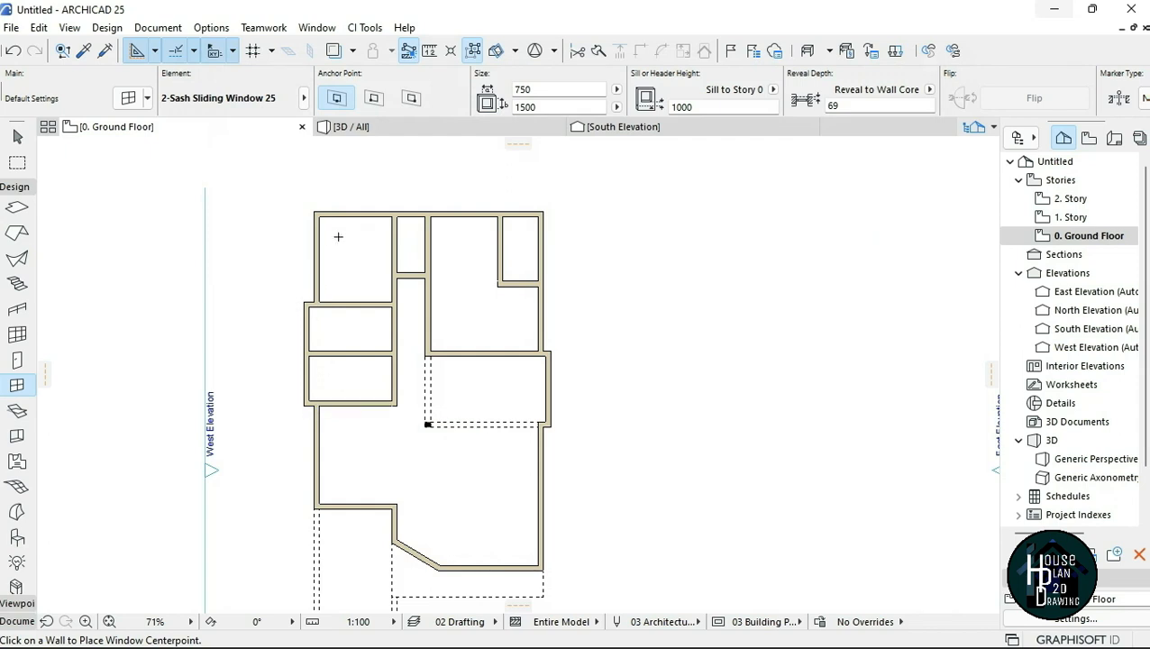
- Place a 2-sash sliding window at the middle of the northwest room's north wall
scroll(338, 237, "up", 5)
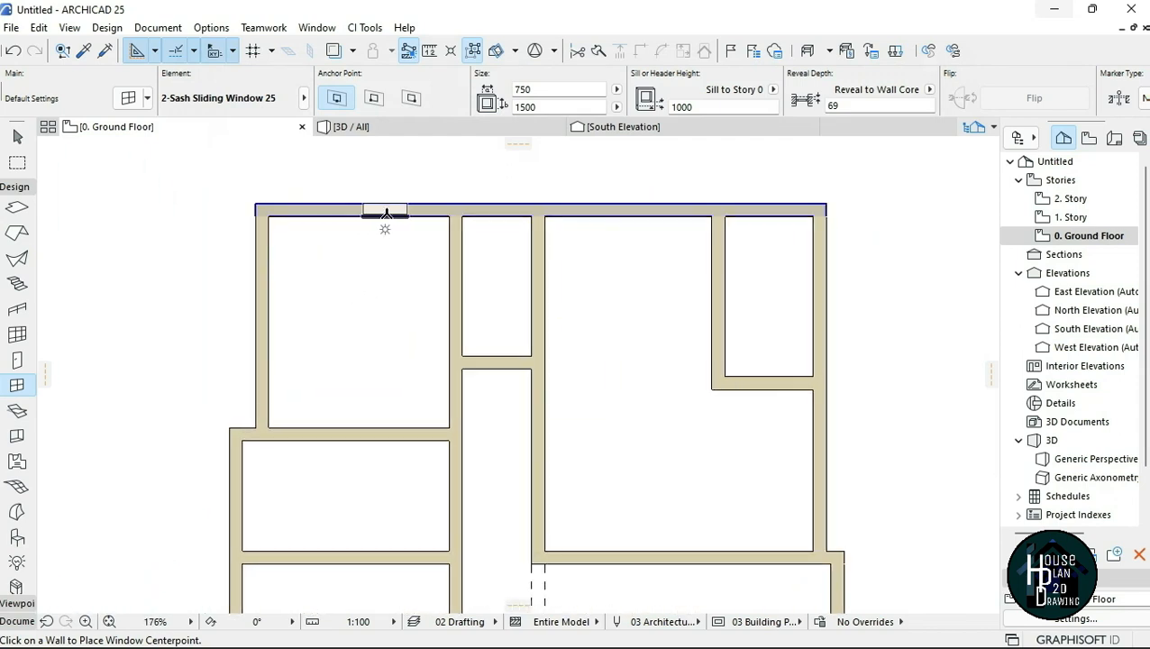
scroll(338, 217, "up", 2)
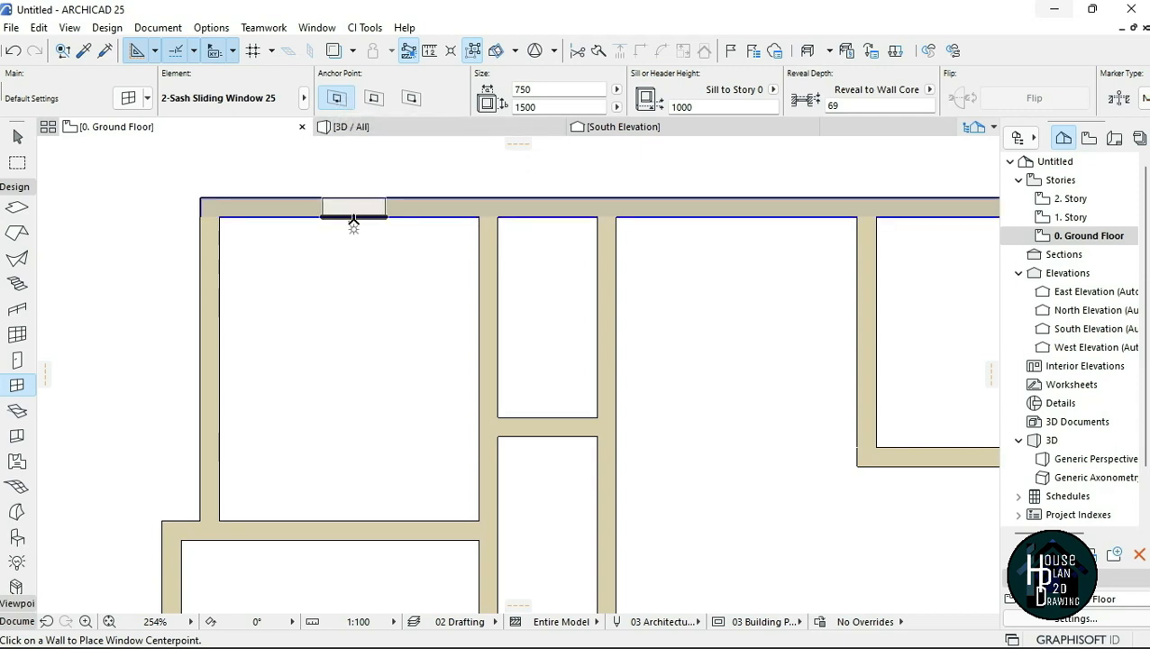
scroll(349, 217, "up", 6)
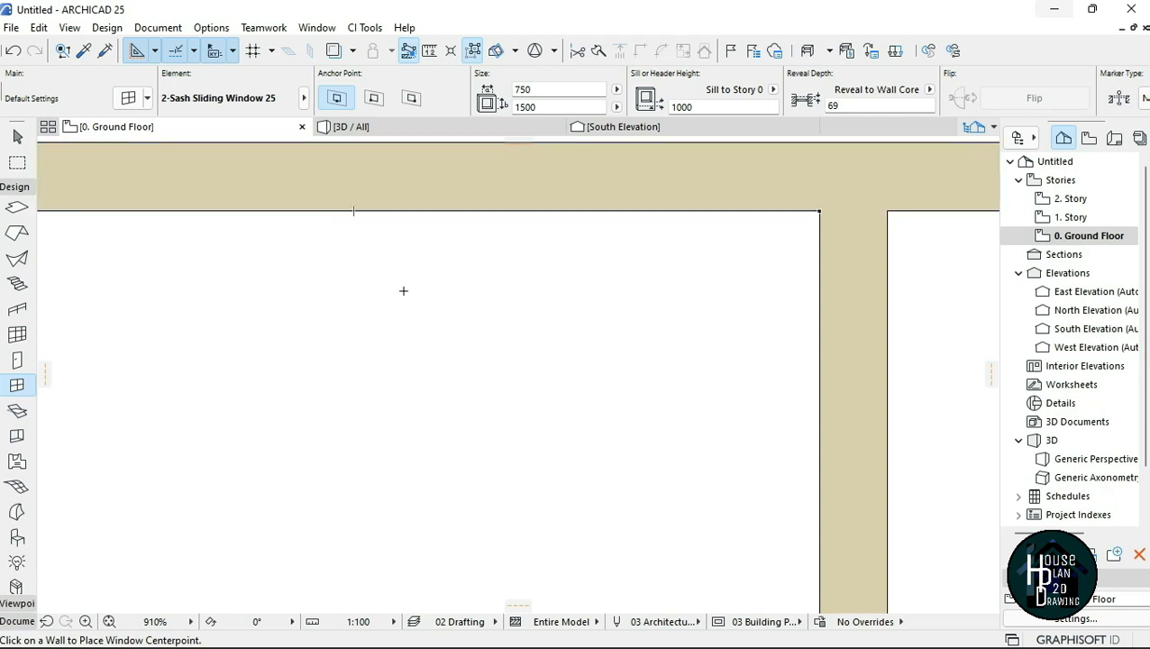
left_click(357, 210)
scroll(417, 264, "down", 1)
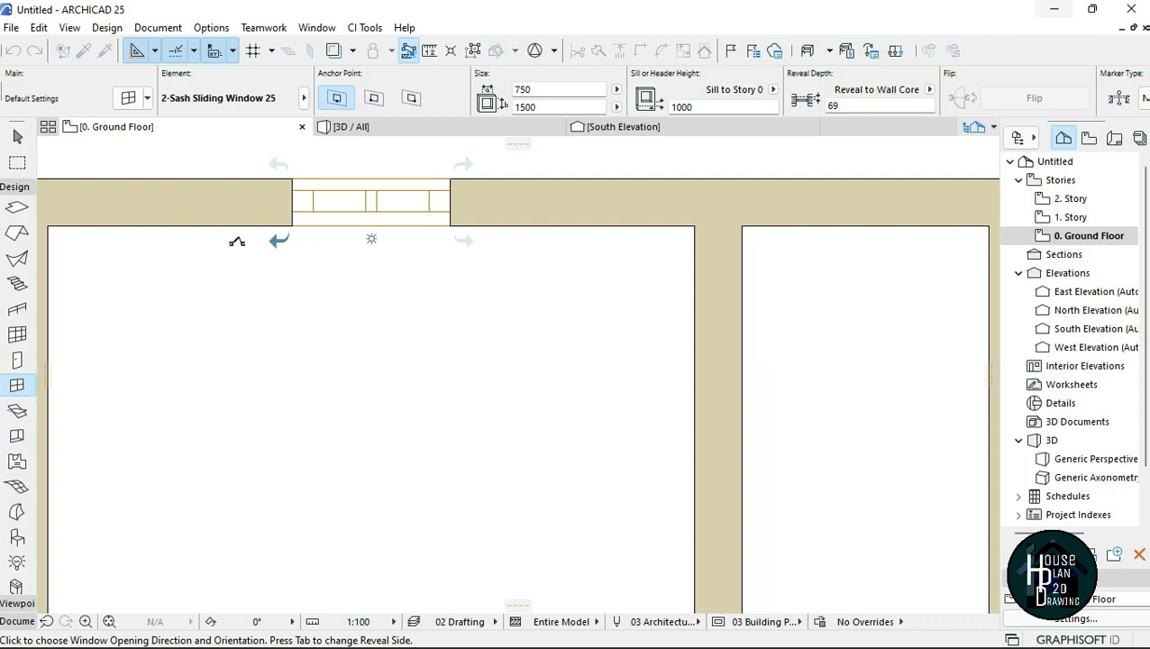
left_click(542, 249)
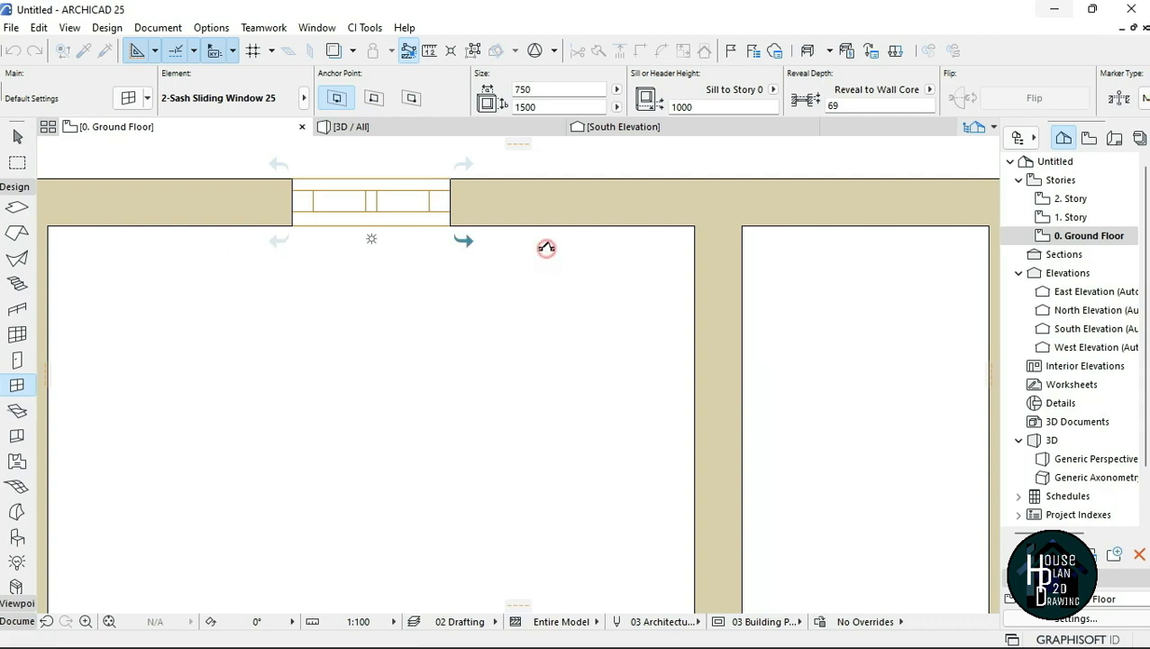
- Place another sliding window at the middle of the northwest room's west wall
scroll(466, 266, "up", 1)
scroll(466, 266, "down", 5)
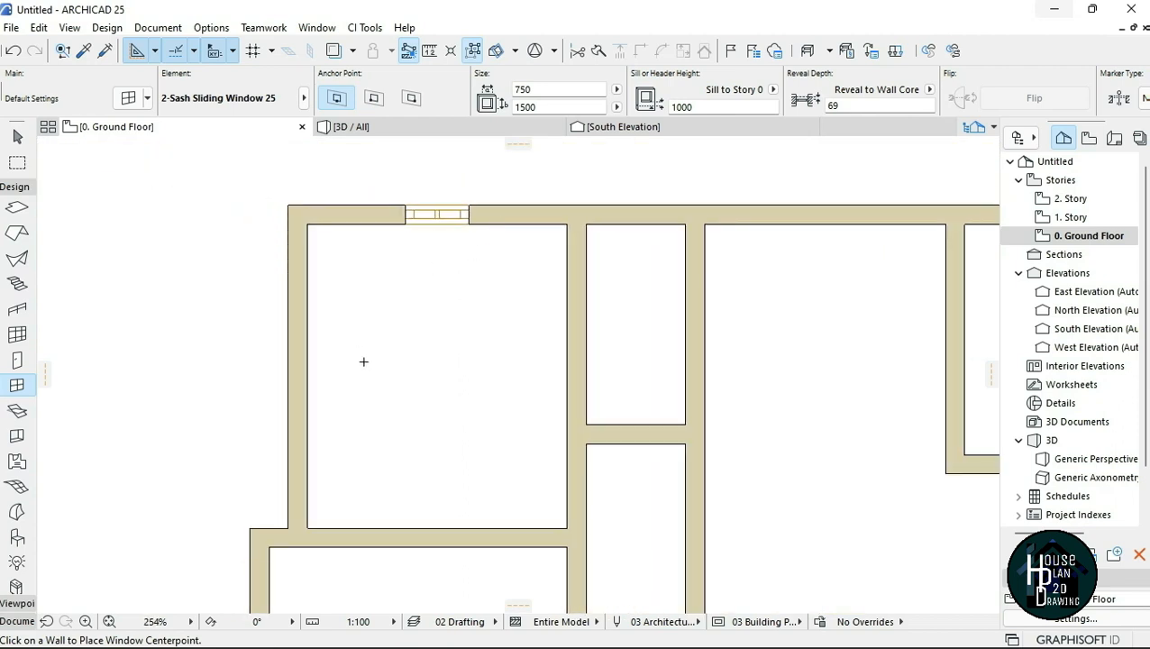
left_click(312, 377)
left_click(364, 488)
- Place a sliding window at the middle of the large northeast room's north wall, between its west wall and the corner room
scroll(175, 342, "down", 4)
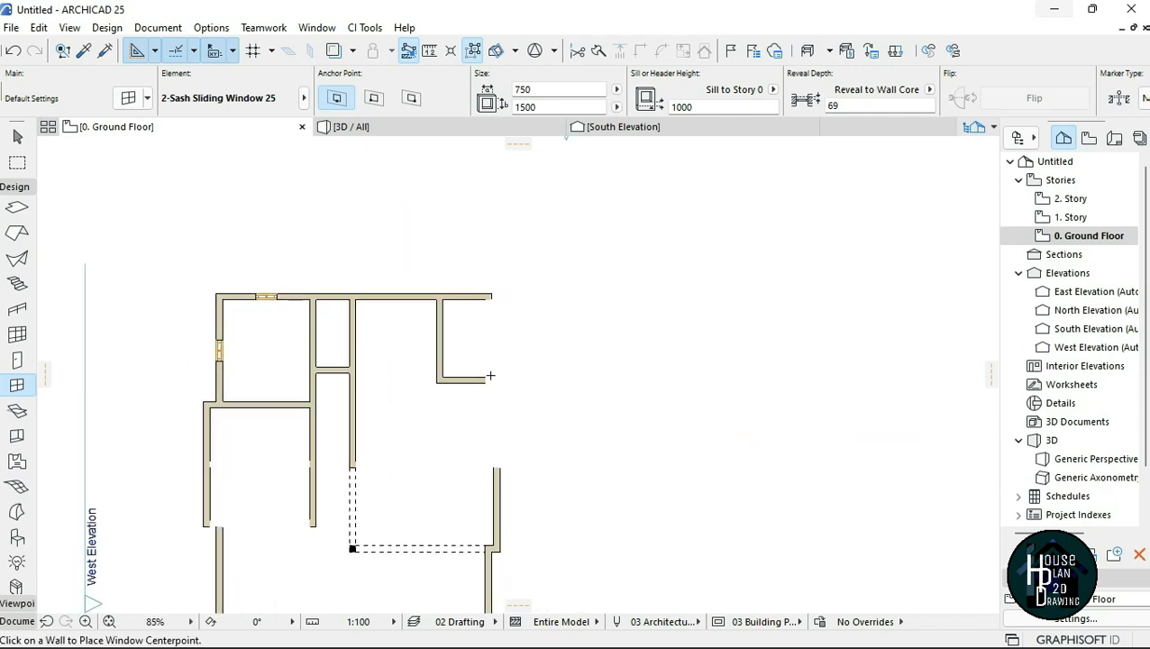
scroll(406, 328, "up", 4)
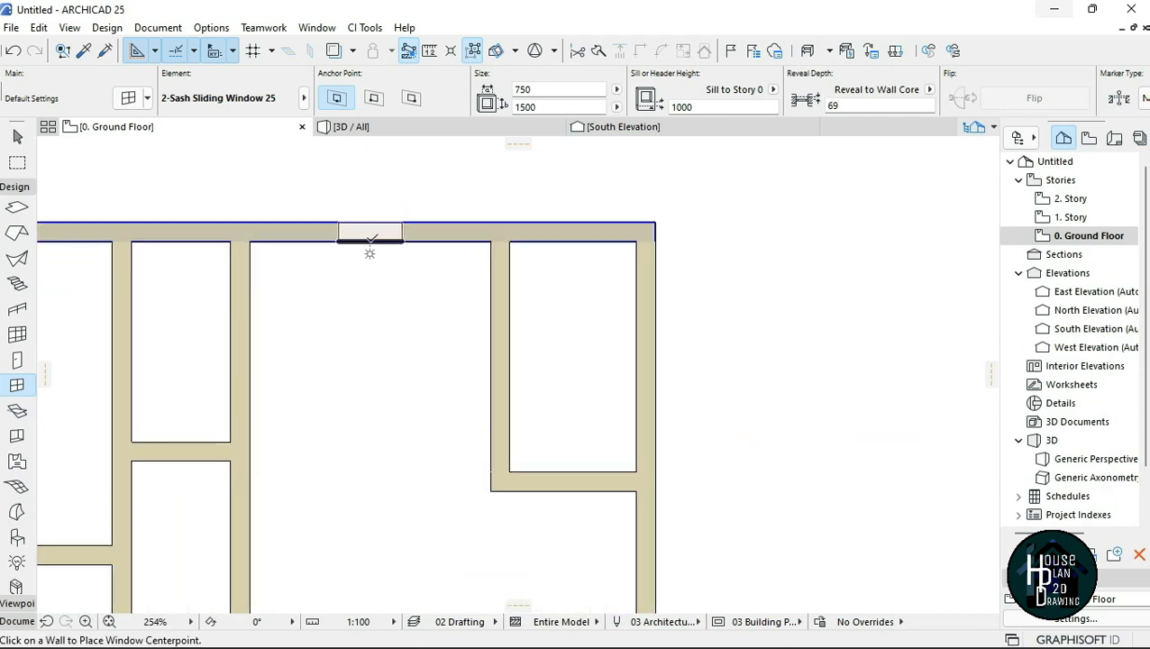
left_click(371, 236)
left_click(460, 343)
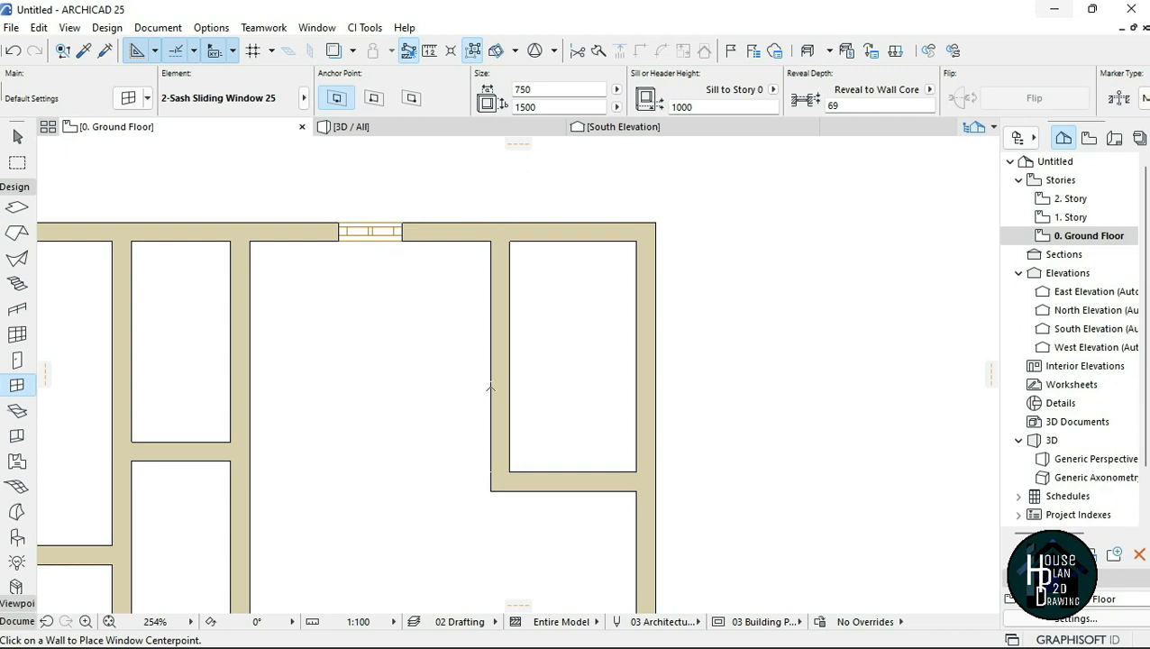
- Place sliding windows in the west wall of the small northeast corner room and in the large room's east wall south of it
scroll(480, 388, "down", 4)
scroll(445, 362, "up", 4)
scroll(563, 333, "down", 1)
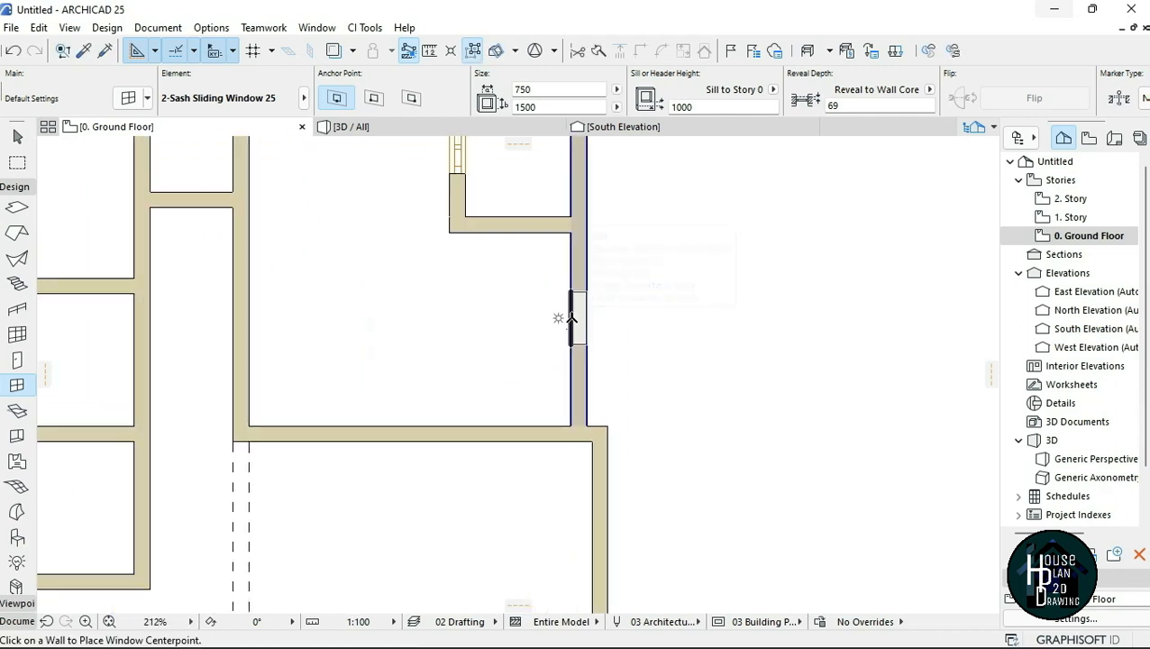
left_click(572, 318)
left_click(515, 396)
- Place a sliding window at the middle of the projecting east wall, beside the dashed beam area
scroll(521, 382, "down", 1)
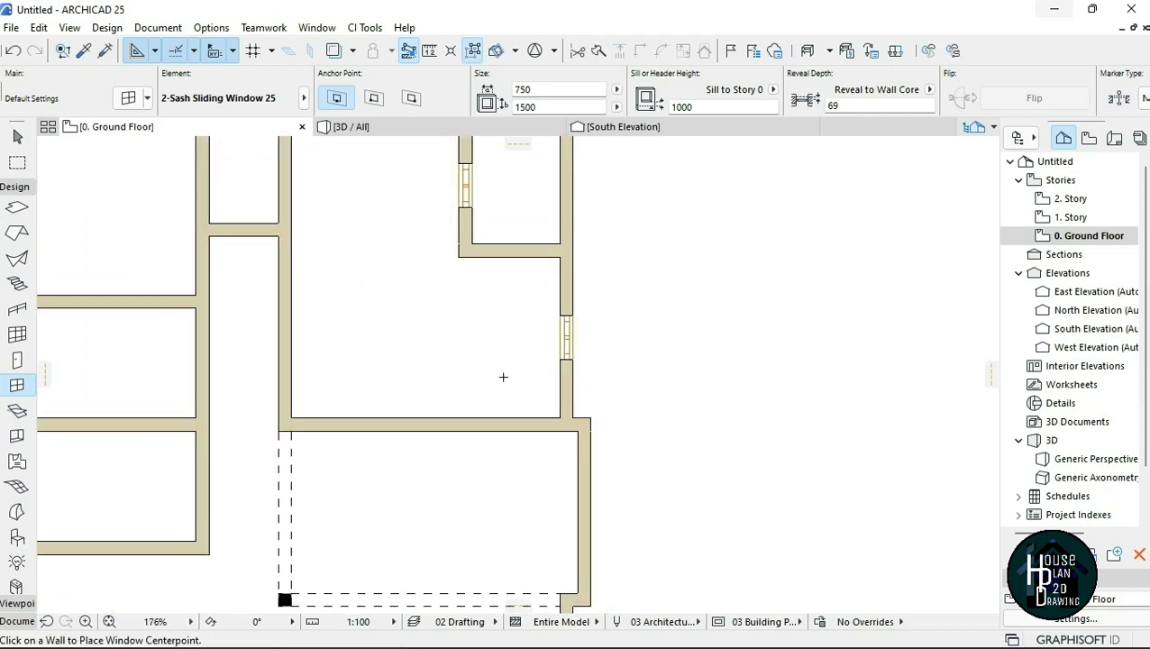
scroll(503, 361, "down", 3)
scroll(560, 441, "up", 4)
left_click(546, 351)
left_click(509, 340)
- Place two sliding windows, one north and one south, in the east wall of the large southern room
scroll(476, 320, "down", 3)
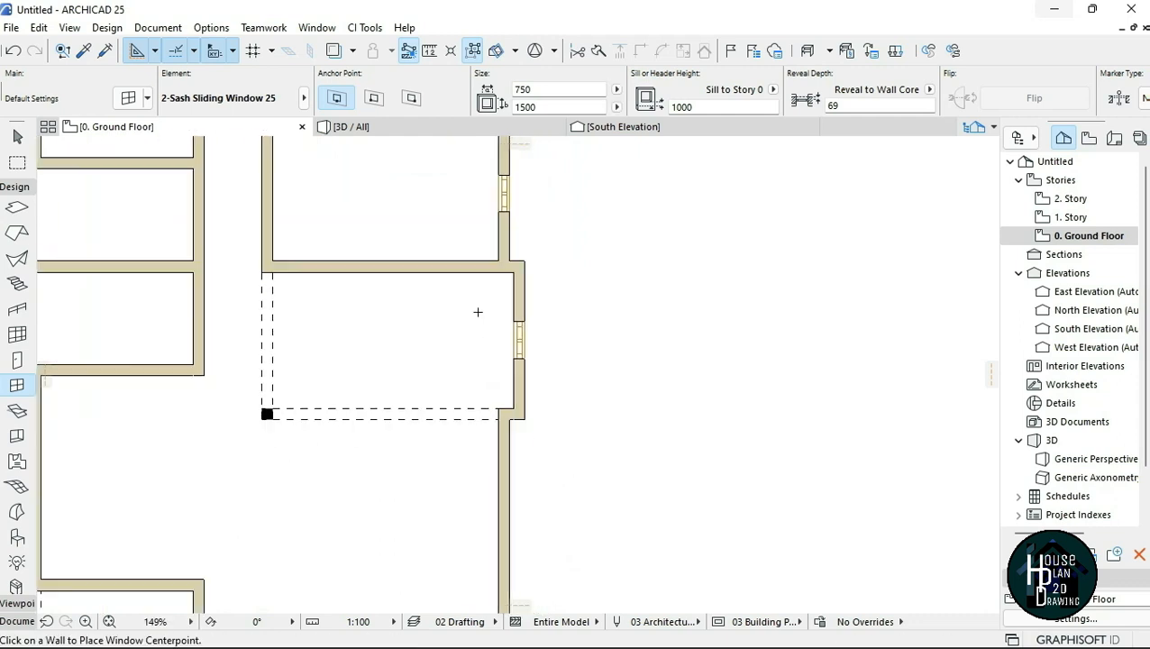
scroll(479, 316, "down", 3)
scroll(491, 477, "up", 4)
scroll(465, 317, "up", 2)
left_click(476, 313)
left_click(447, 462)
scroll(476, 225, "down", 5)
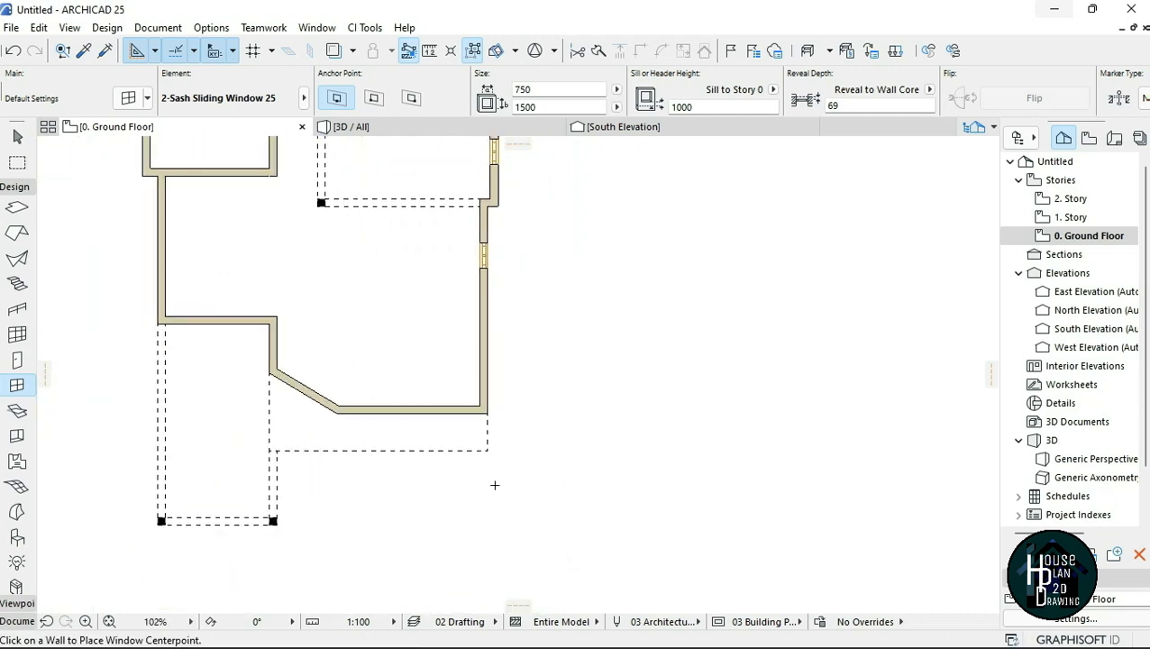
scroll(498, 371, "up", 5)
left_click(455, 314)
left_click(438, 357)
- Place two sliding windows side by side in the southern room's south wall, starting near the angled wall
scroll(559, 374, "down", 5)
scroll(434, 408, "up", 5)
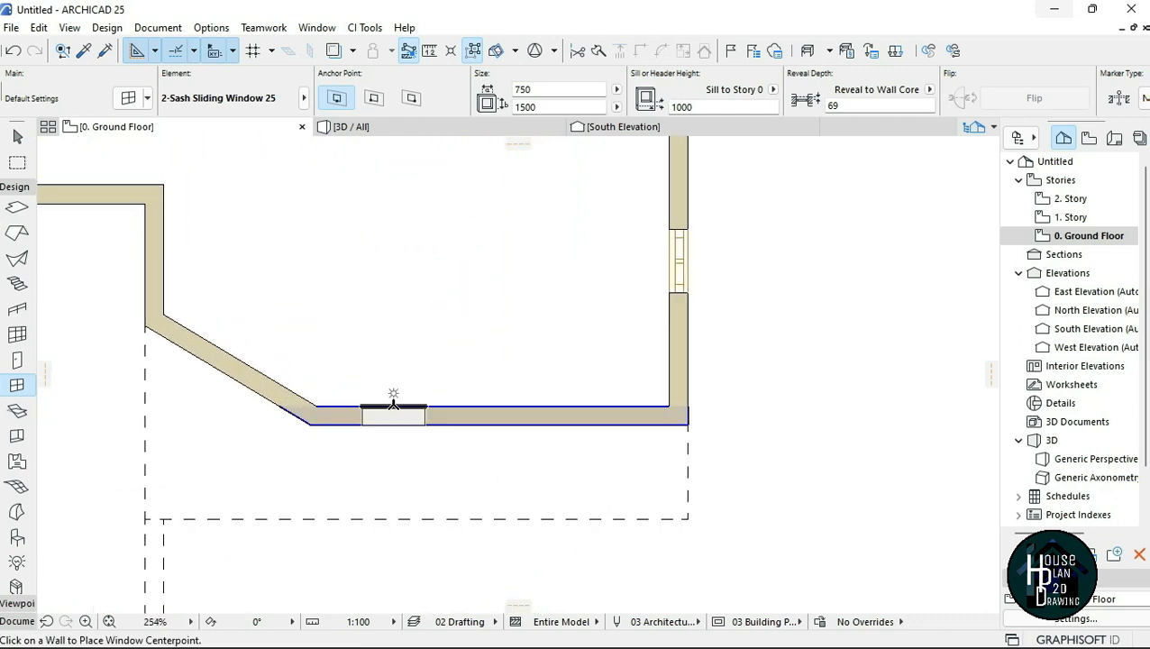
left_click(392, 401)
left_click(442, 356)
scroll(473, 406, "down", 6)
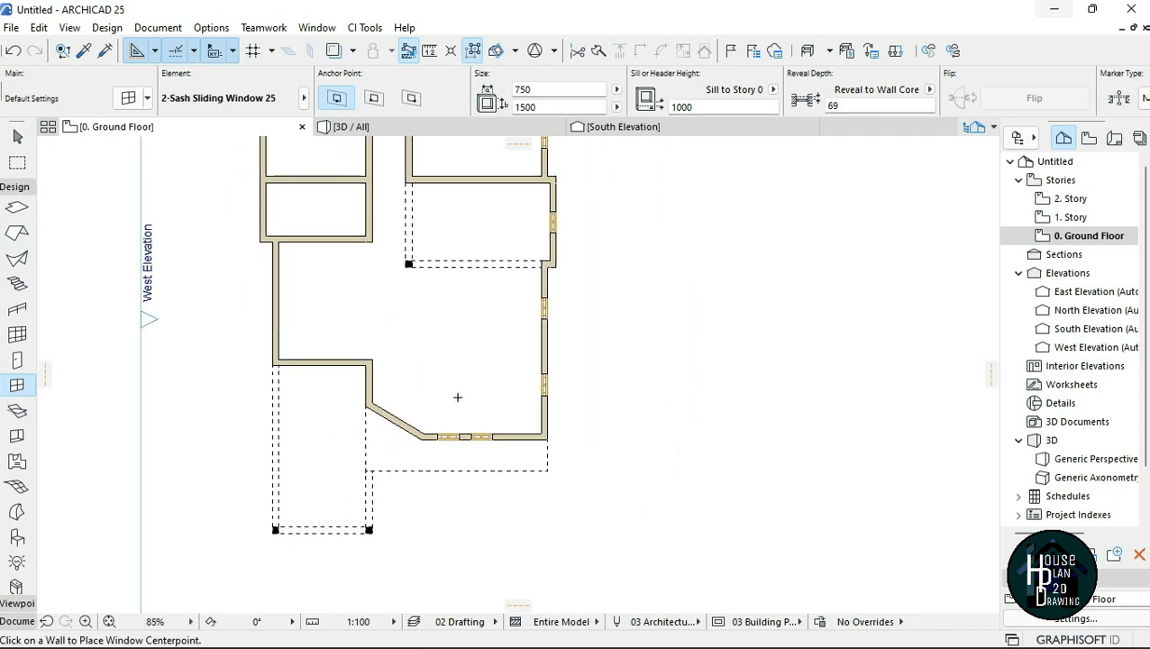
scroll(457, 397, "up", 9)
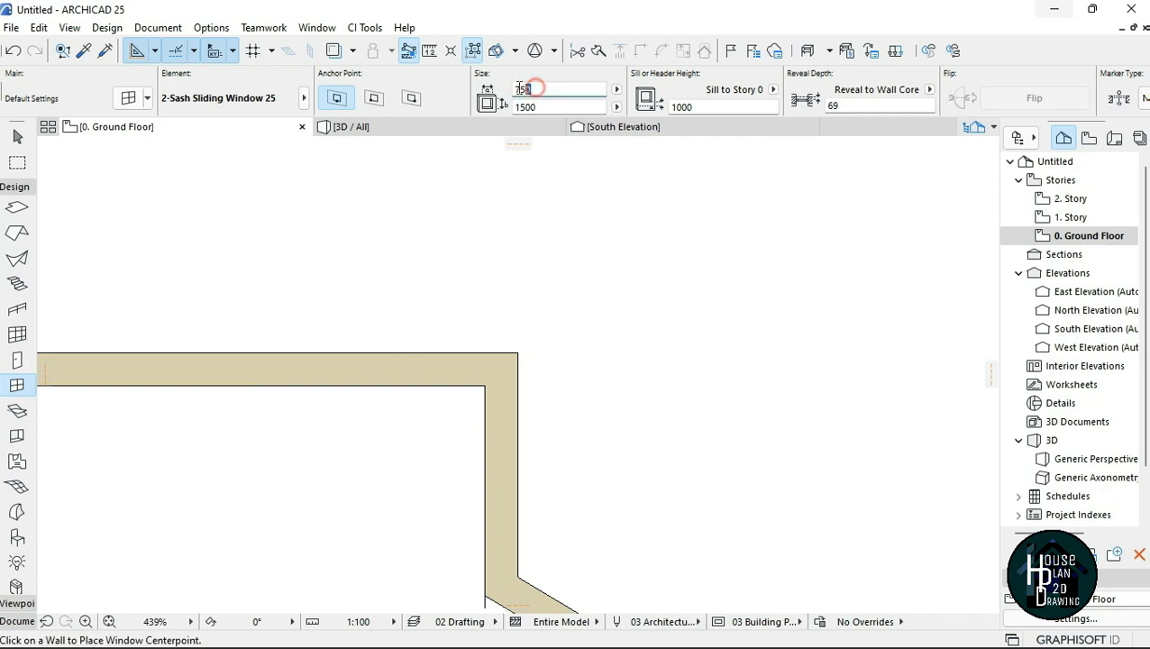
scroll(399, 412, "down", 2)
scroll(399, 412, "down", 4)
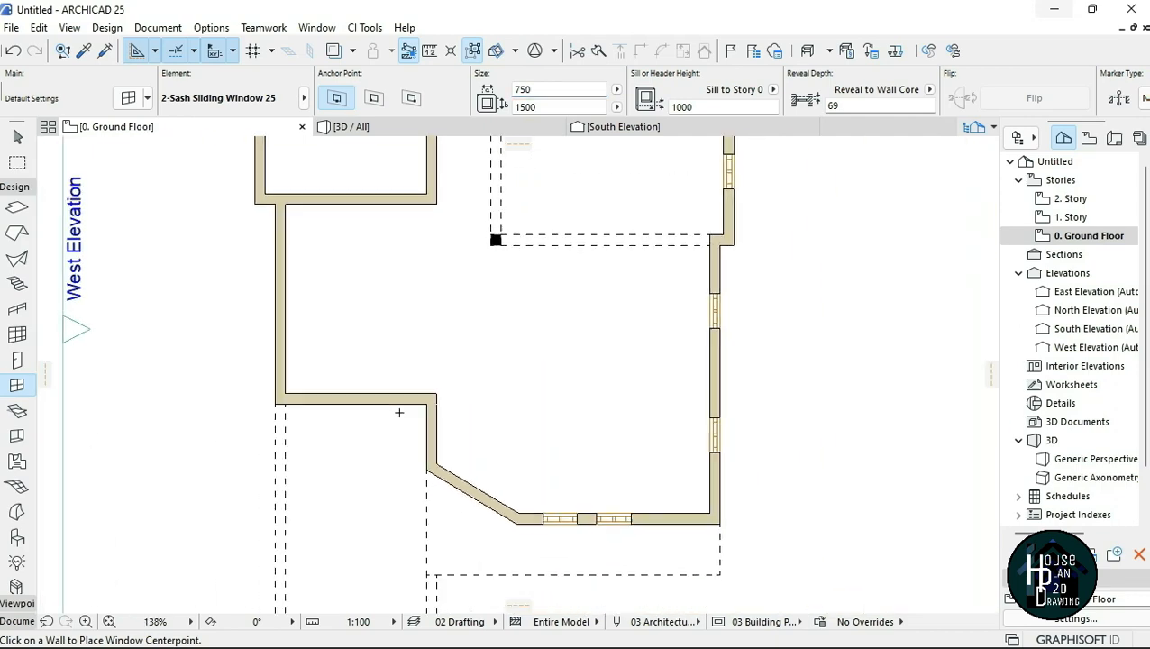
scroll(397, 410, "up", 2)
scroll(428, 408, "up", 4)
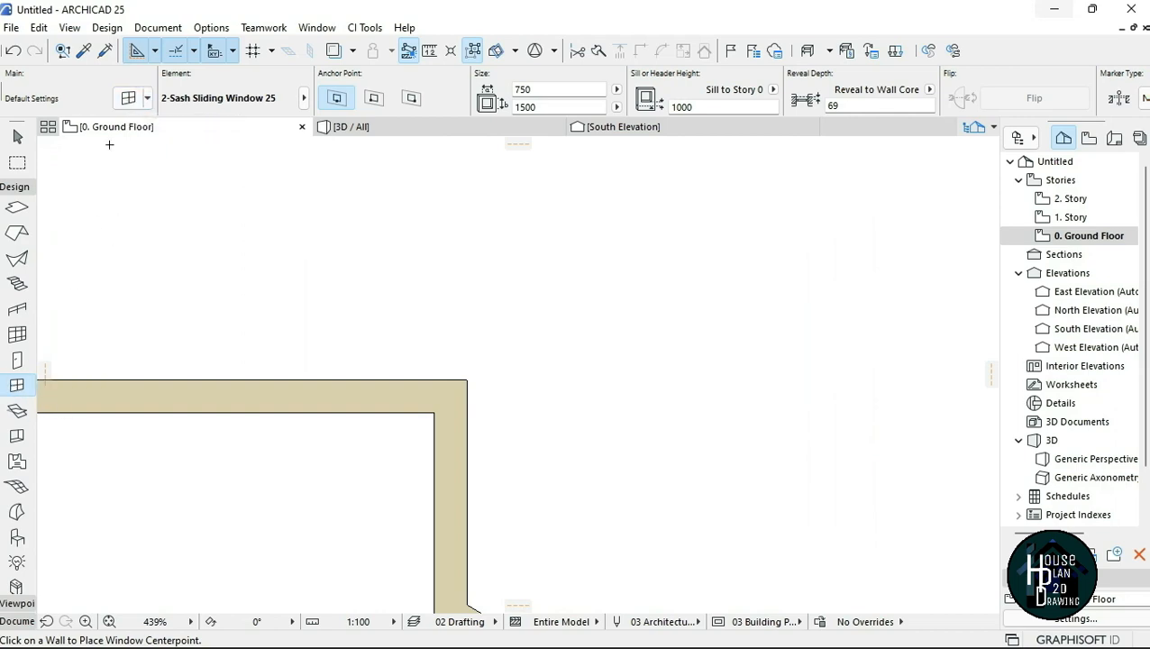
- Look through the Sliding Windows 25 and Special Windows 25 libraries for another default window type
left_click(128, 98)
scroll(392, 412, "down", 1)
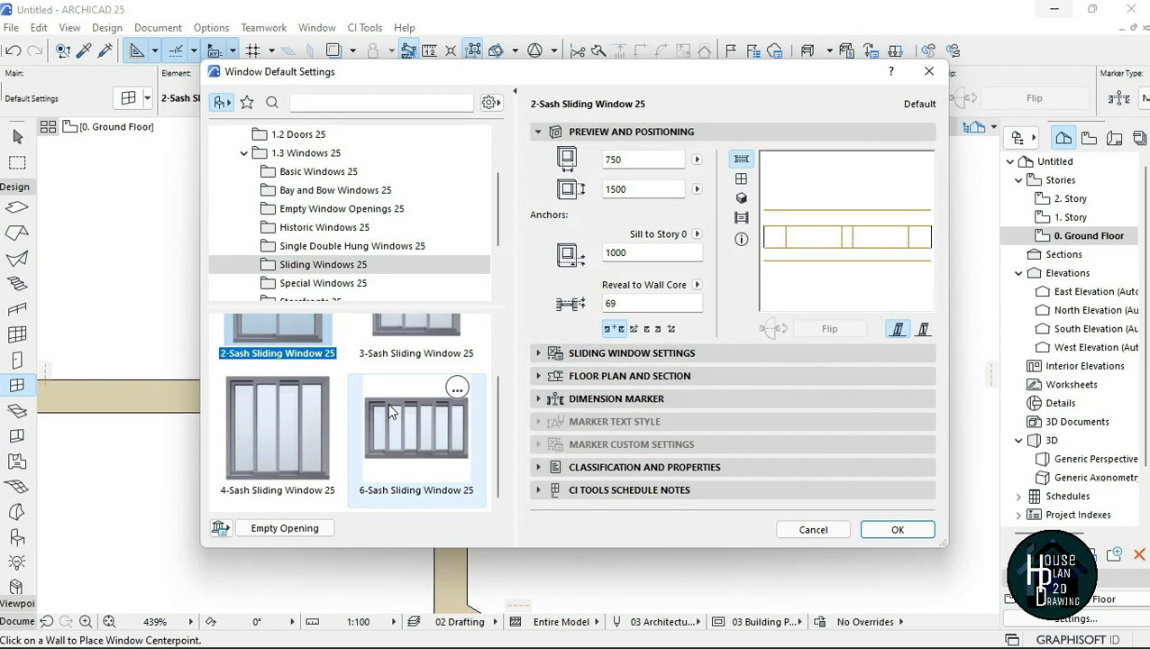
scroll(392, 412, "up", 1)
left_click(375, 283)
scroll(388, 457, "down", 2)
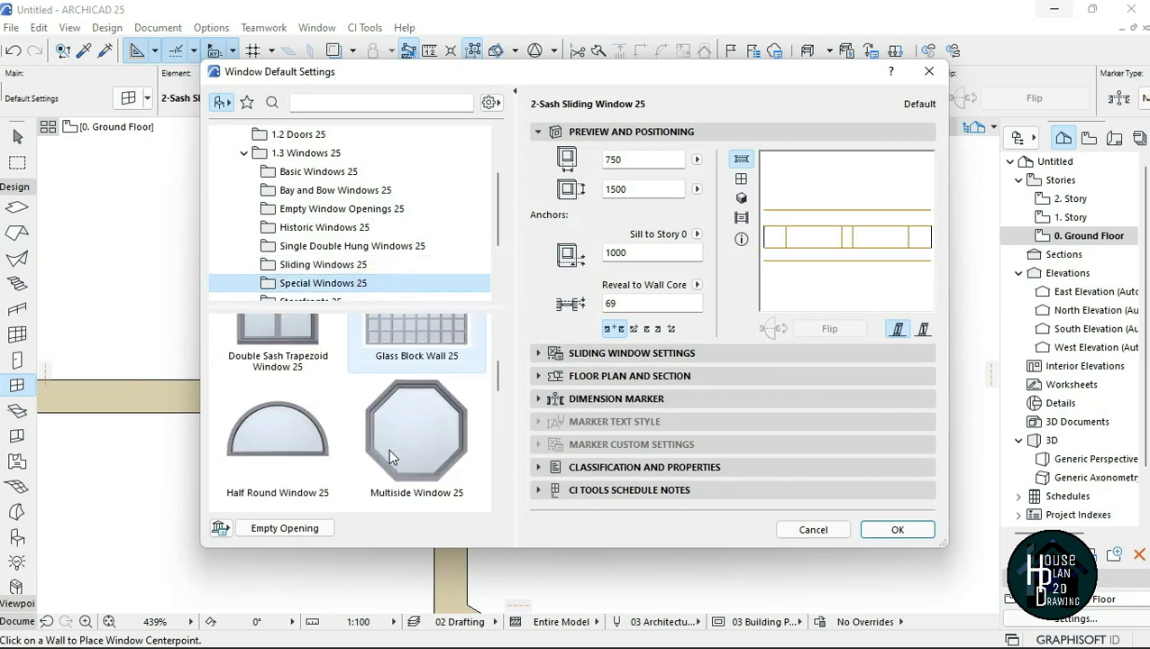
scroll(388, 448, "down", 4)
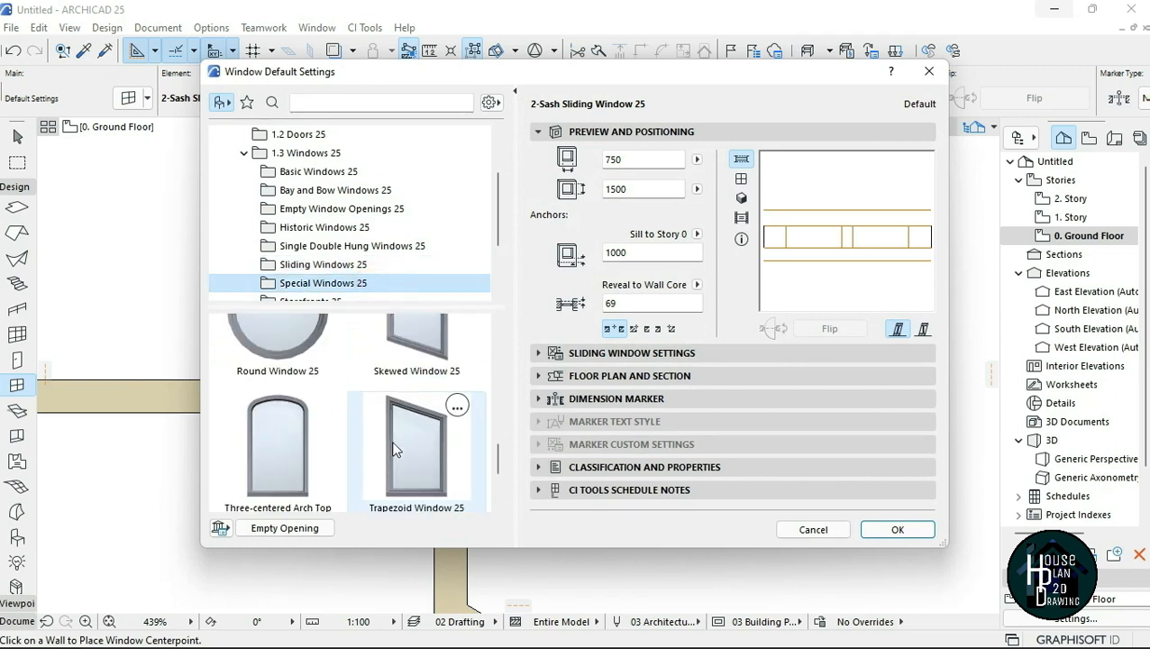
scroll(393, 450, "down", 1)
scroll(394, 450, "up", 4)
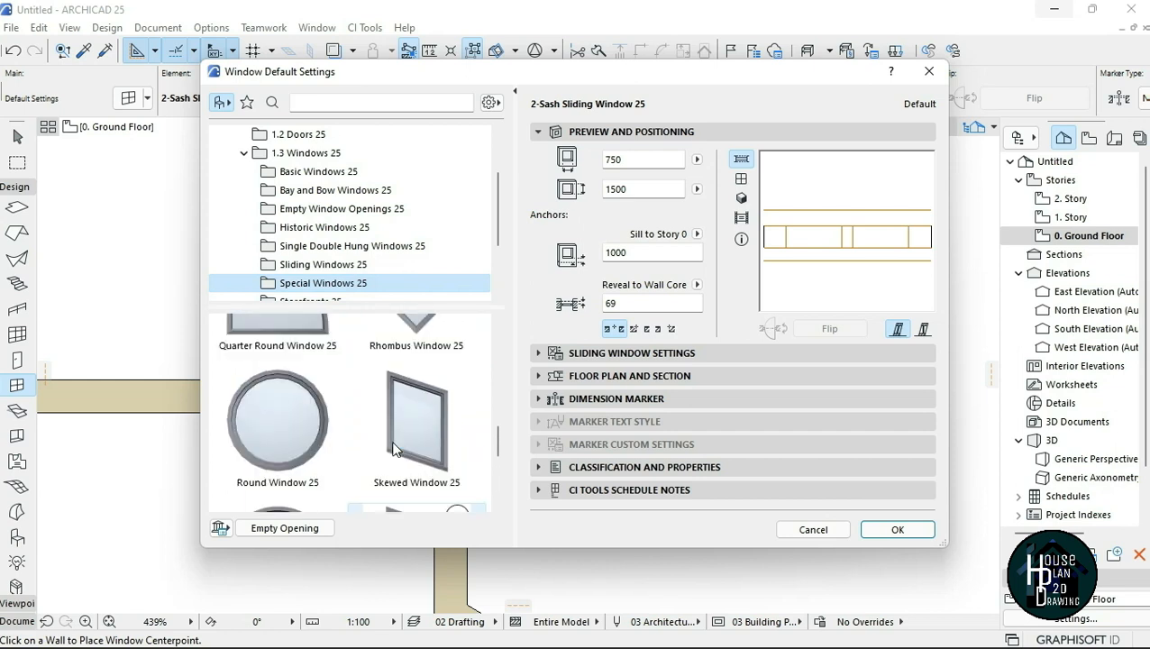
scroll(362, 226, "down", 3)
scroll(367, 208, "up", 5)
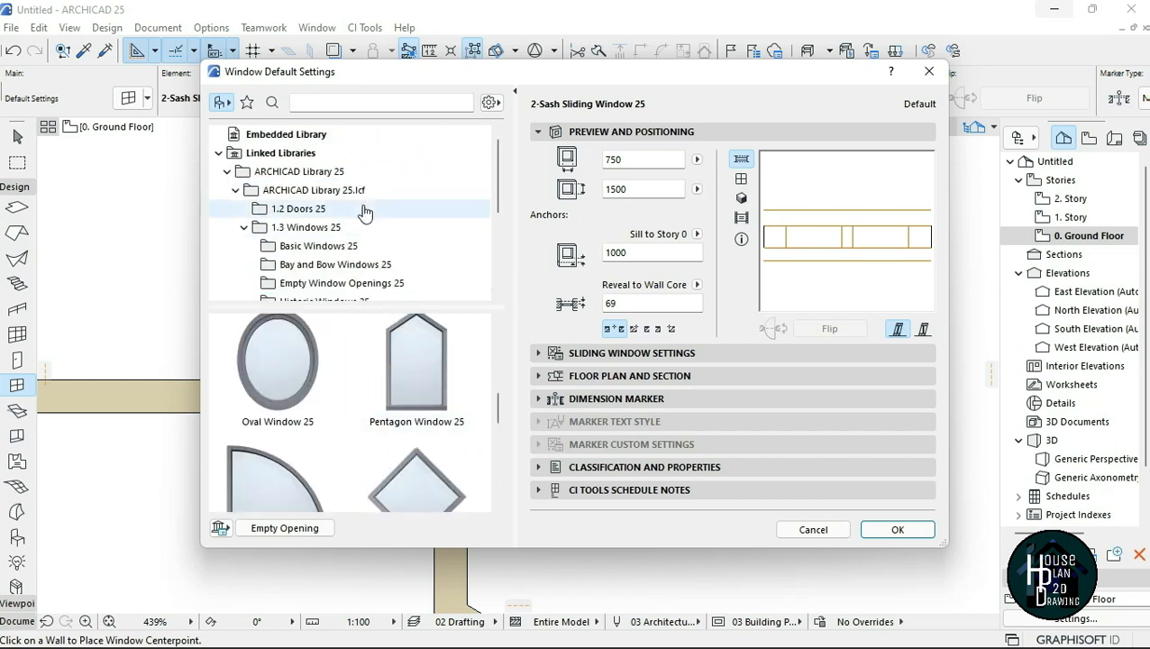
- Set the default window to Window 25 from Basic Windows 25, with width 300 and reveal depth 69
left_click(359, 226)
left_click(361, 246)
scroll(383, 402, "down", 4)
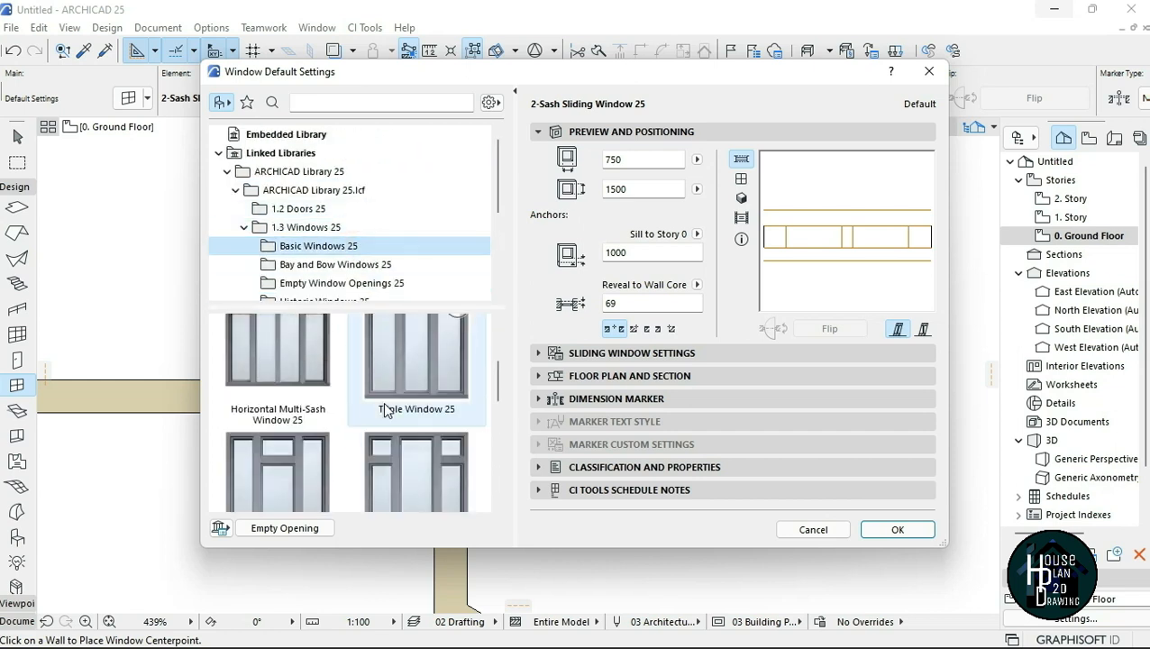
scroll(388, 408, "up", 1)
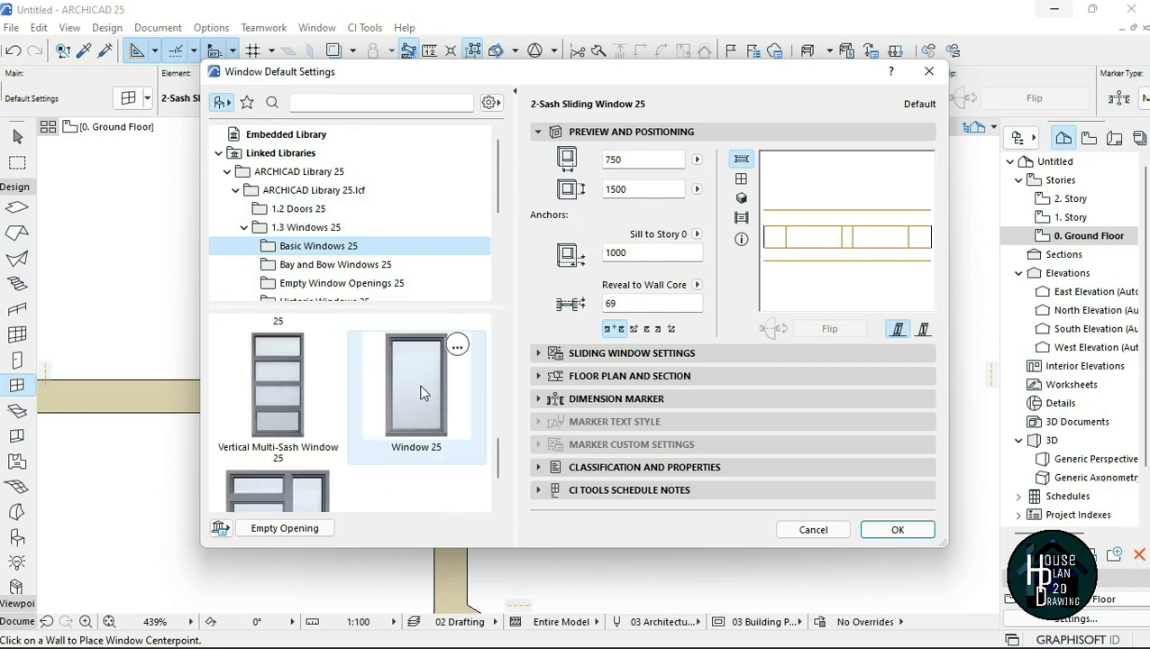
left_click(415, 388)
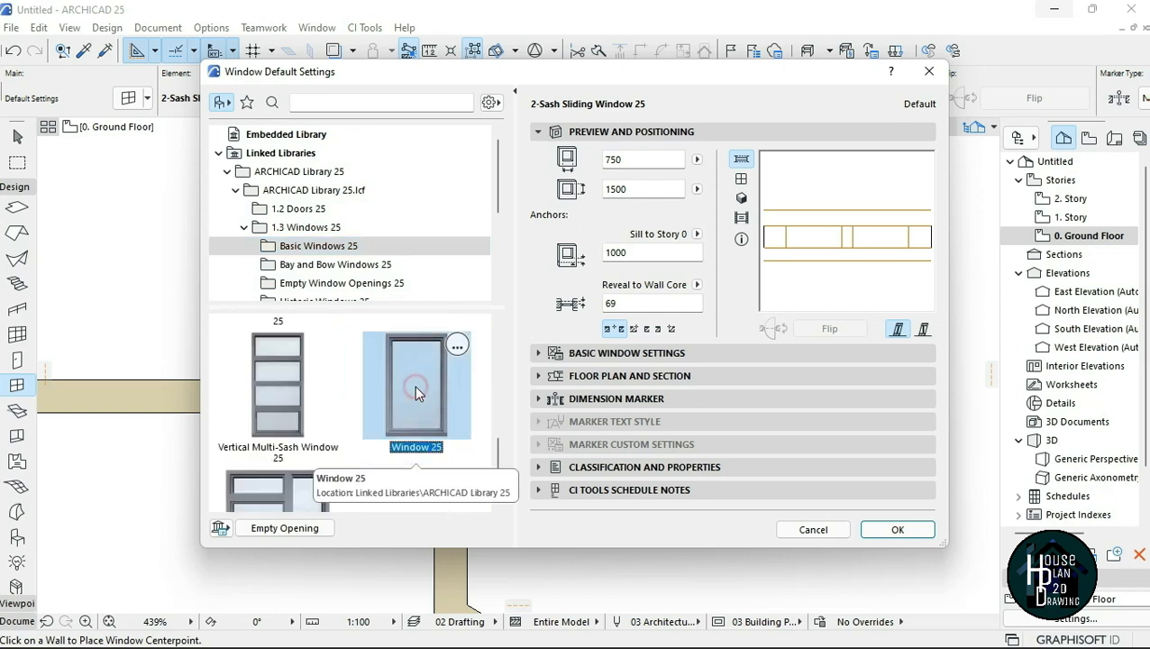
double_click(634, 159)
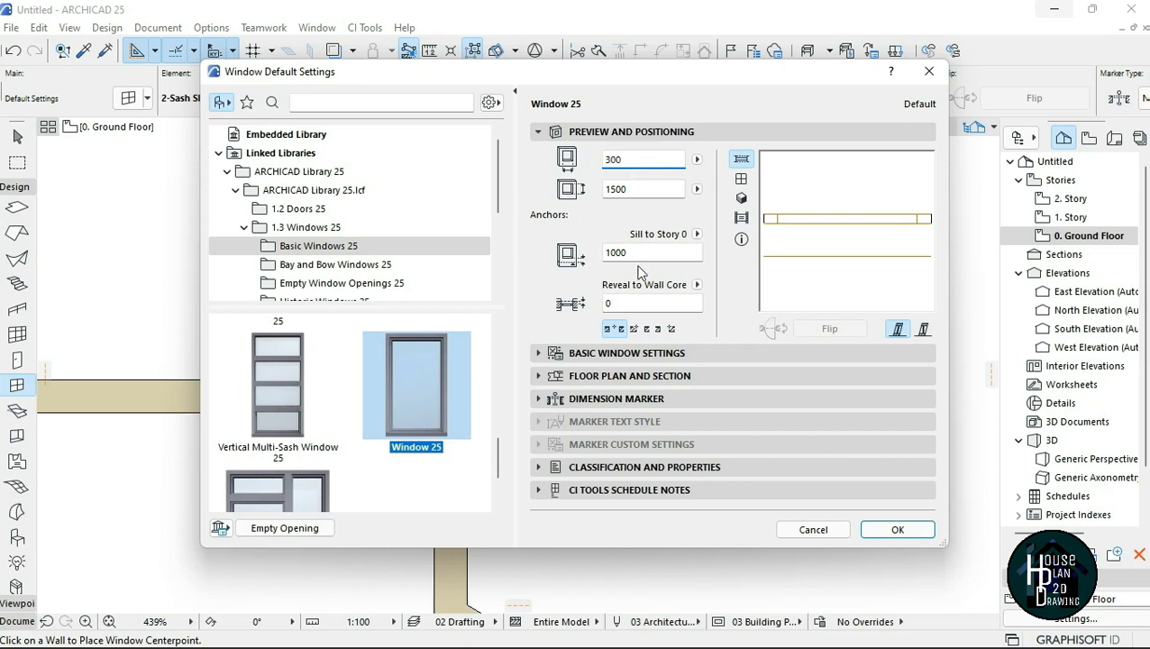
left_click(633, 301)
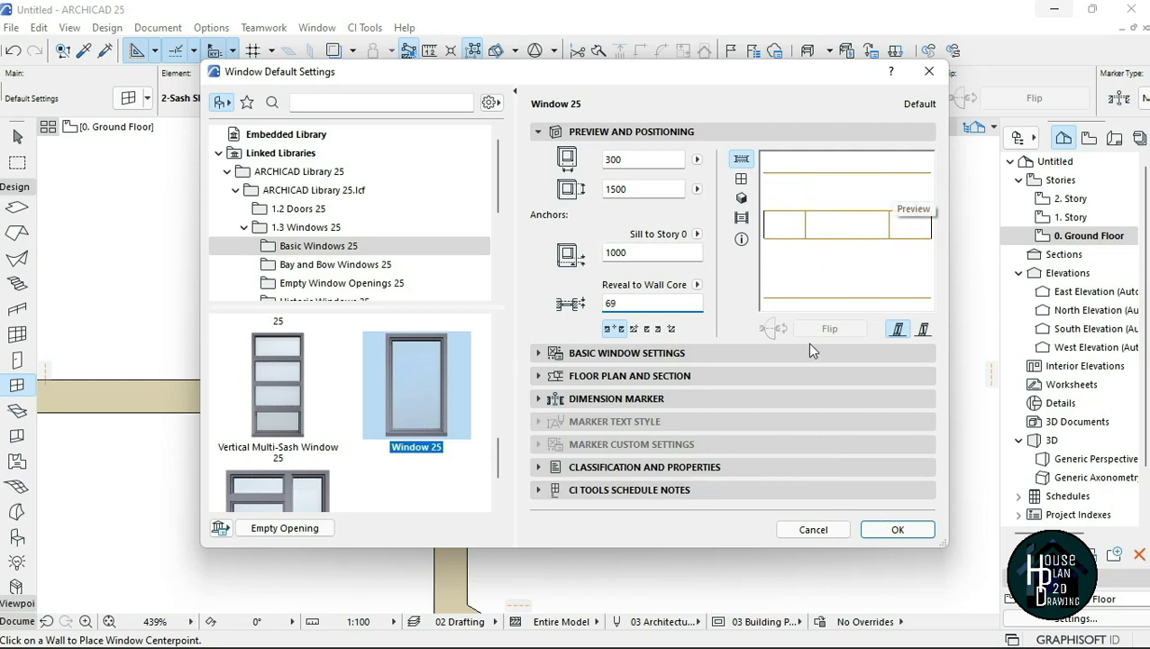
left_click(899, 530)
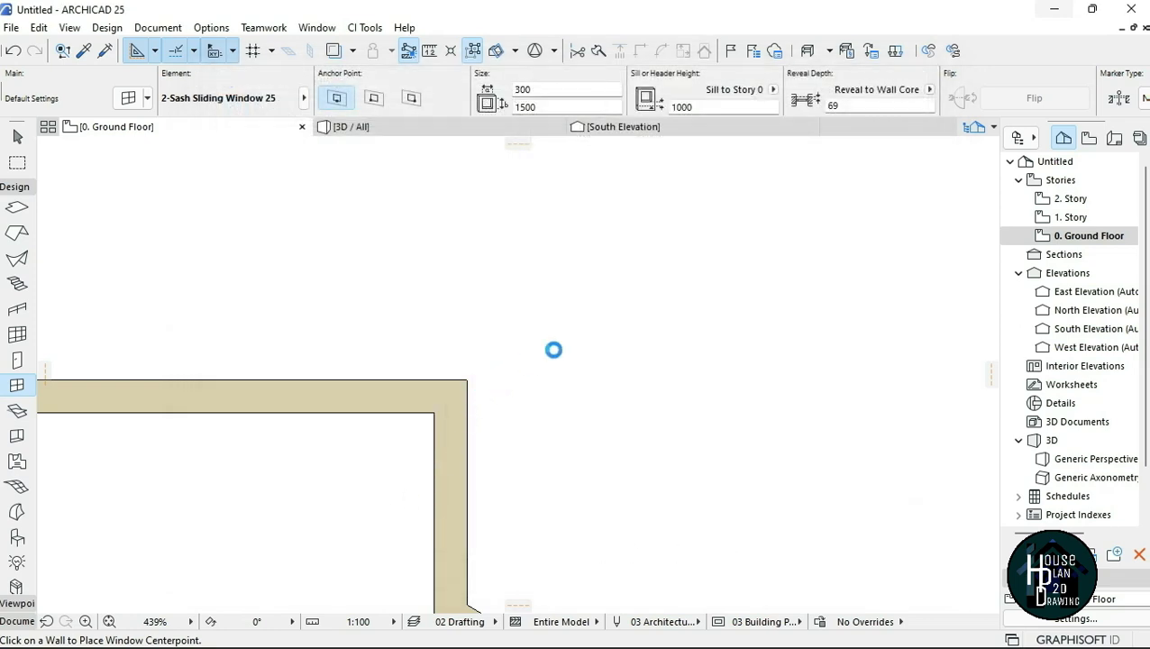
- Place the 300-wide window in the short south wall above the dashed porch outline, near the wall's east corner
scroll(547, 432, "down", 5)
scroll(488, 419, "up", 7)
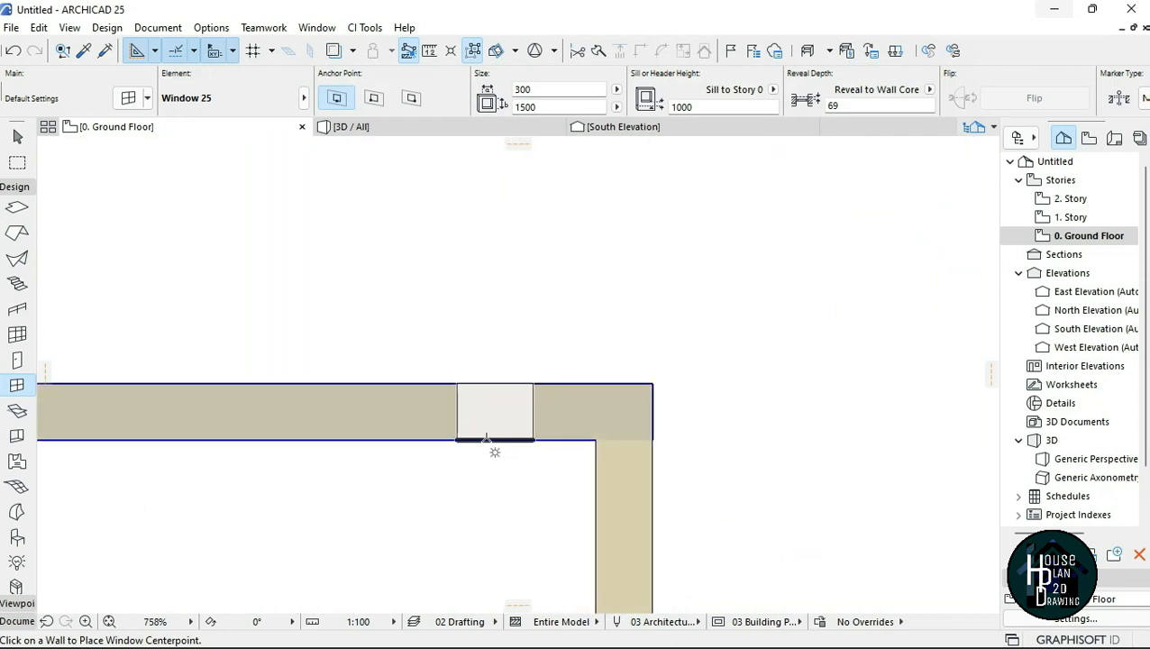
left_click(471, 383)
left_click(408, 339)
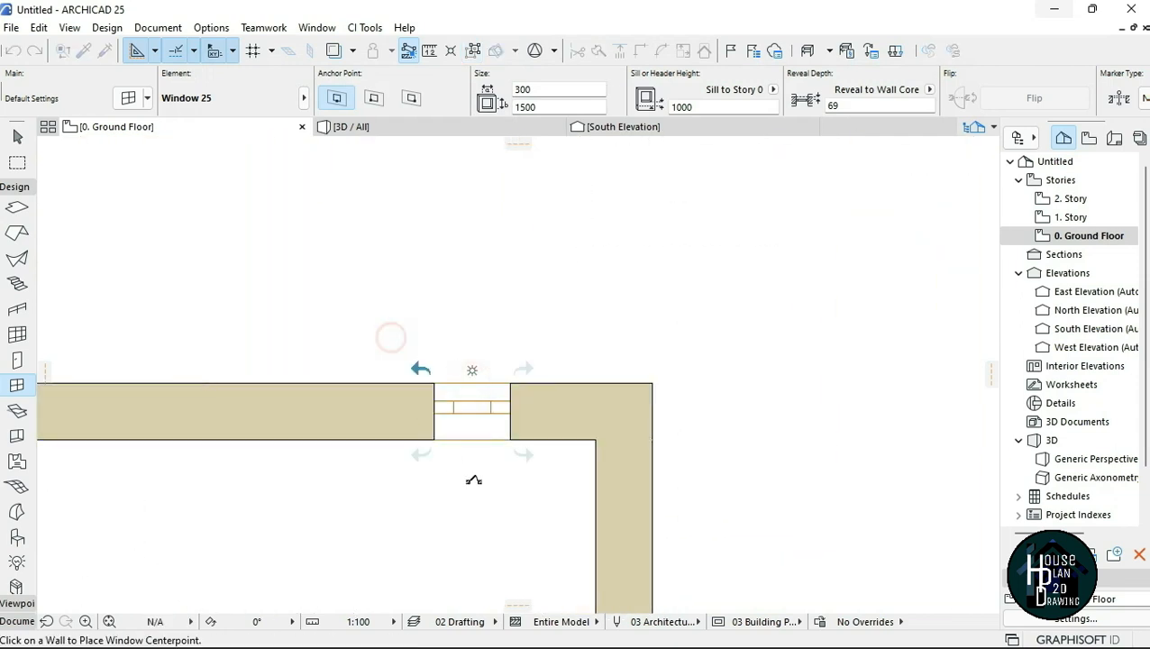
- Examine the whole ground floor plan for exterior walls that still need windows
scroll(462, 460, "down", 8)
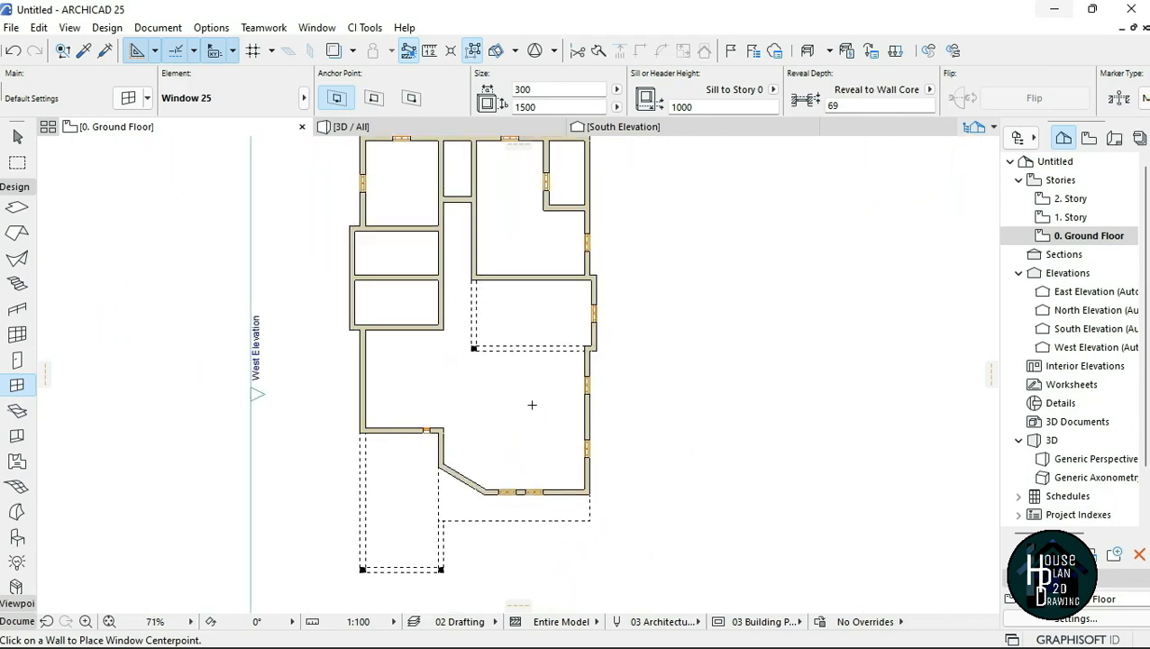
scroll(469, 408, "down", 2)
scroll(492, 356, "up", 1)
scroll(417, 379, "up", 1)
scroll(411, 371, "up", 3)
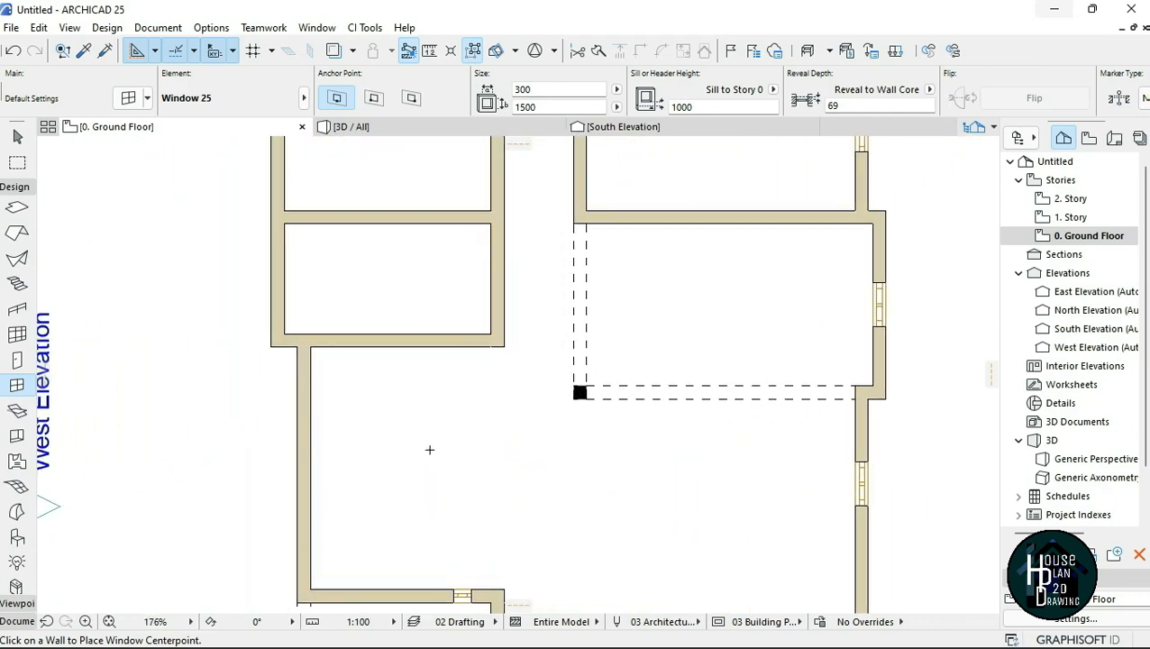
scroll(398, 363, "down", 2)
scroll(434, 464, "up", 2)
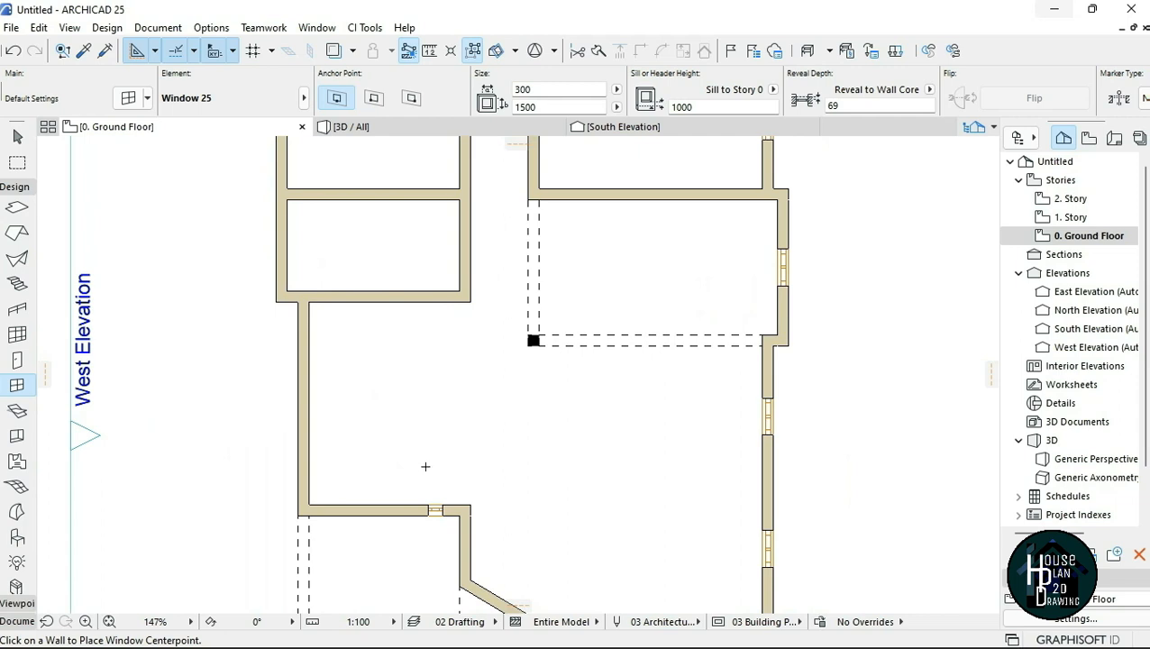
scroll(426, 463, "up", 2)
scroll(421, 403, "down", 1)
scroll(422, 457, "up", 2)
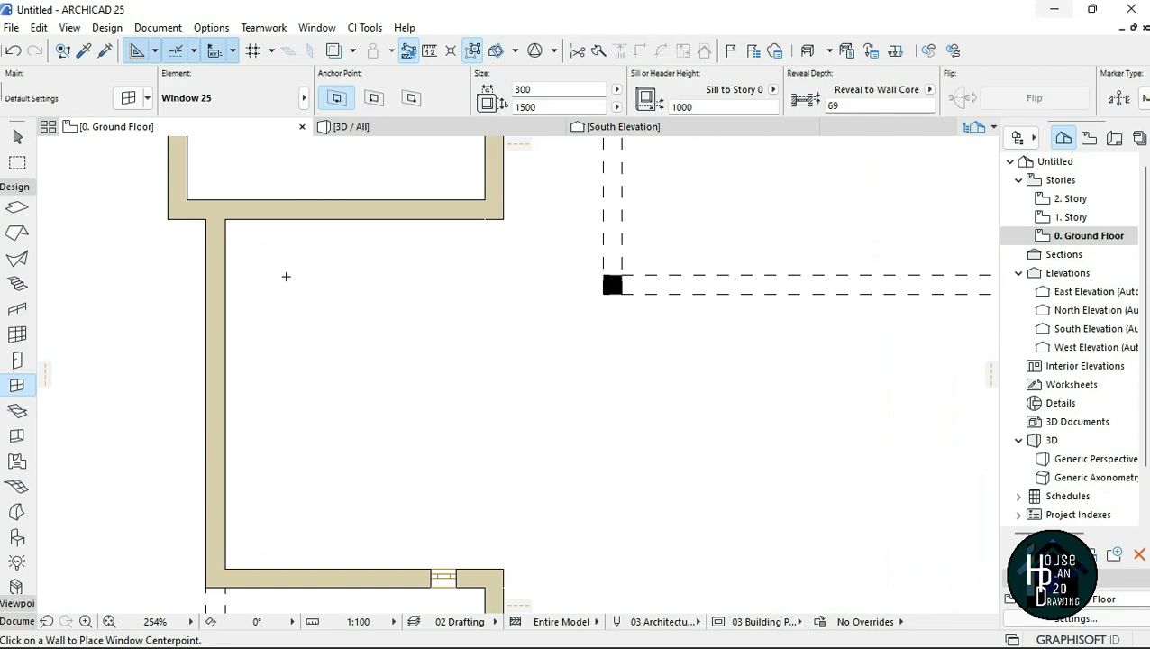
scroll(400, 362, "down", 8)
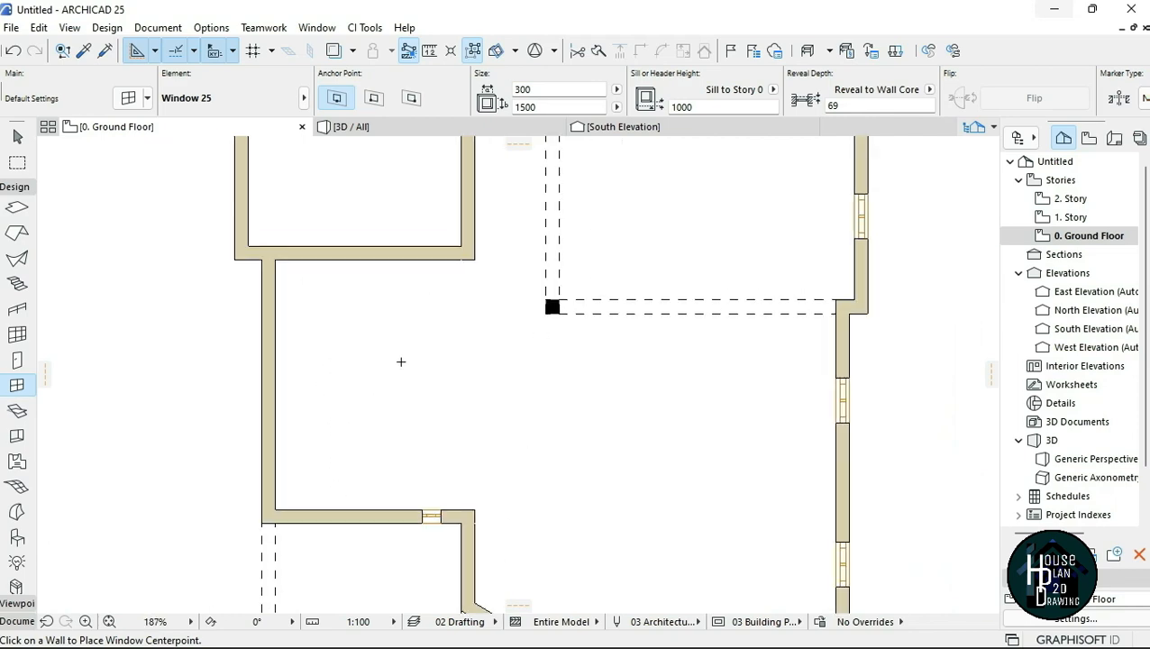
scroll(430, 359, "up", 1)
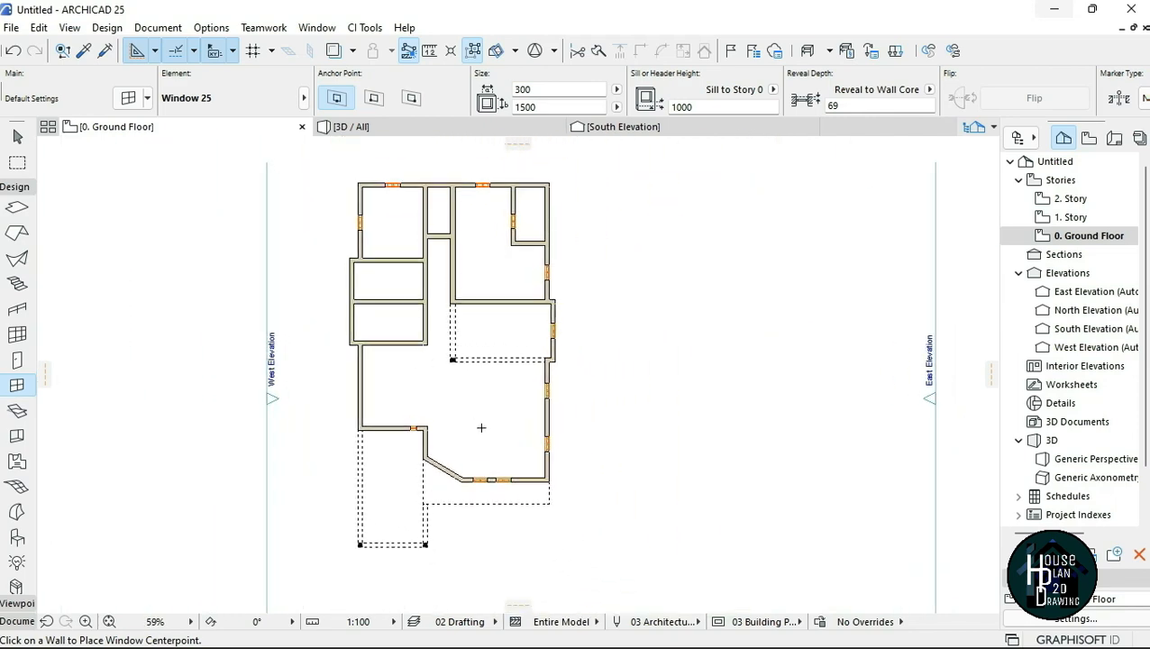
key("Escape")
scroll(367, 202, "up", 7)
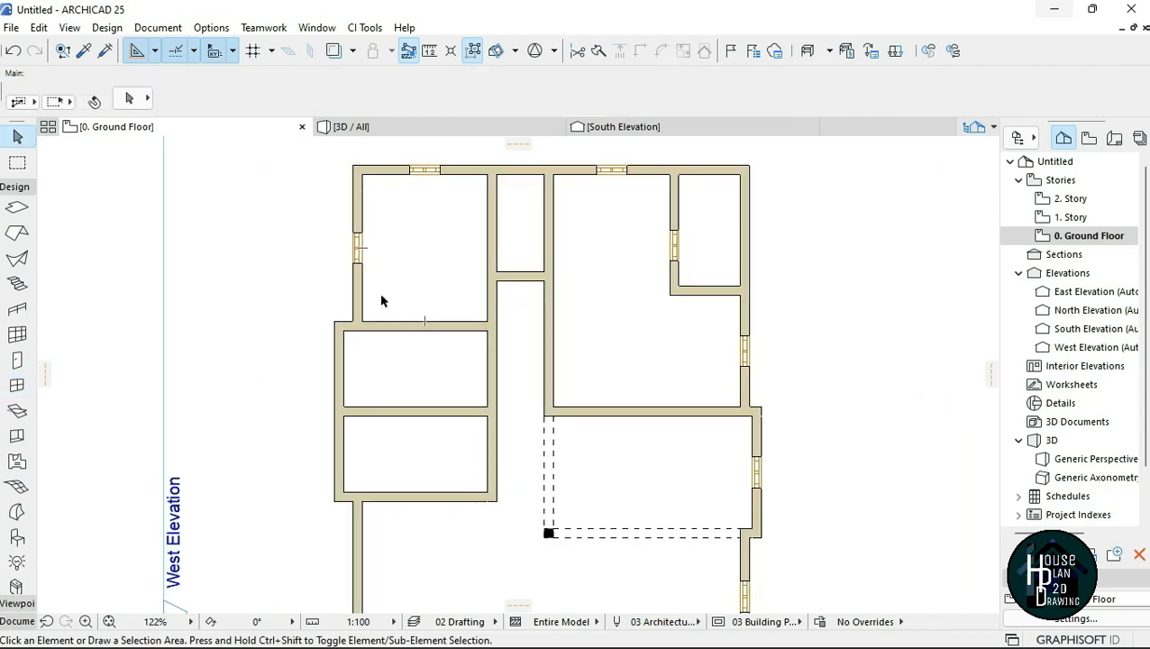
scroll(378, 259, "down", 1)
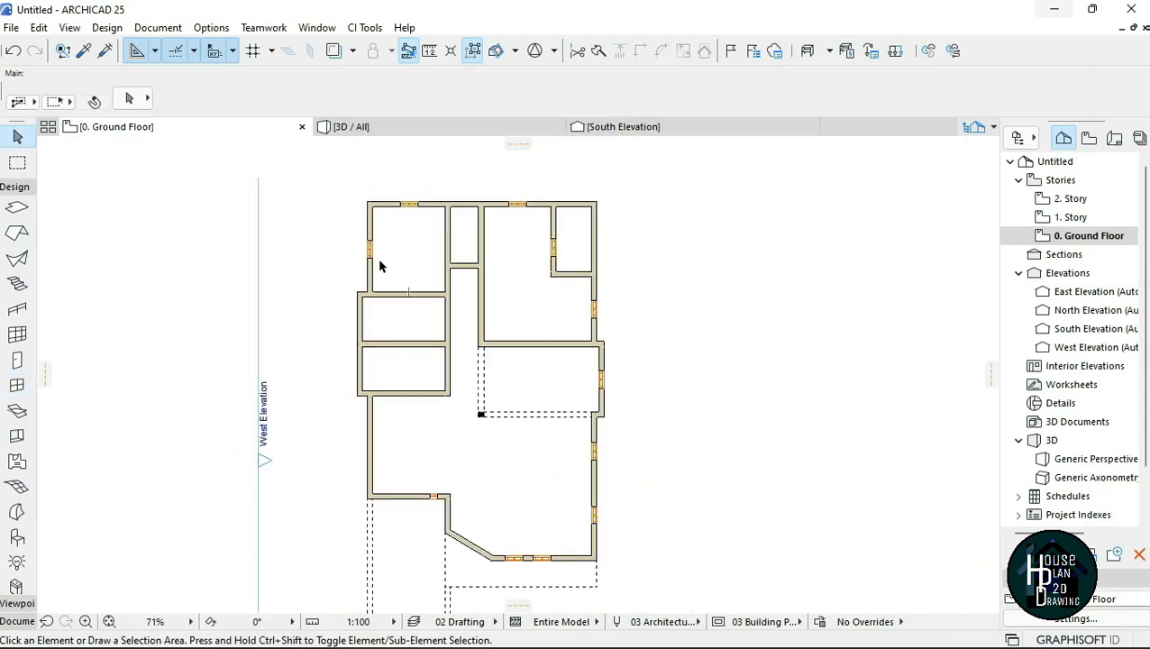
scroll(377, 261, "up", 3)
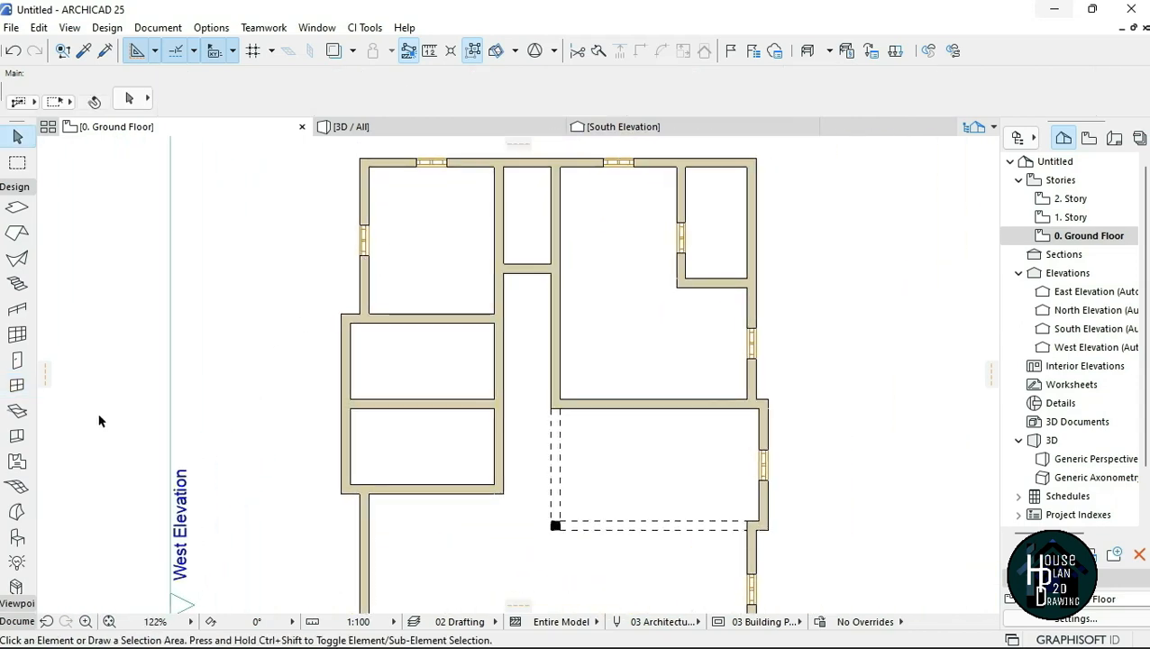
- Set the default window to 2-Sash Sliding Window 25 with a width of 600
left_click(16, 384)
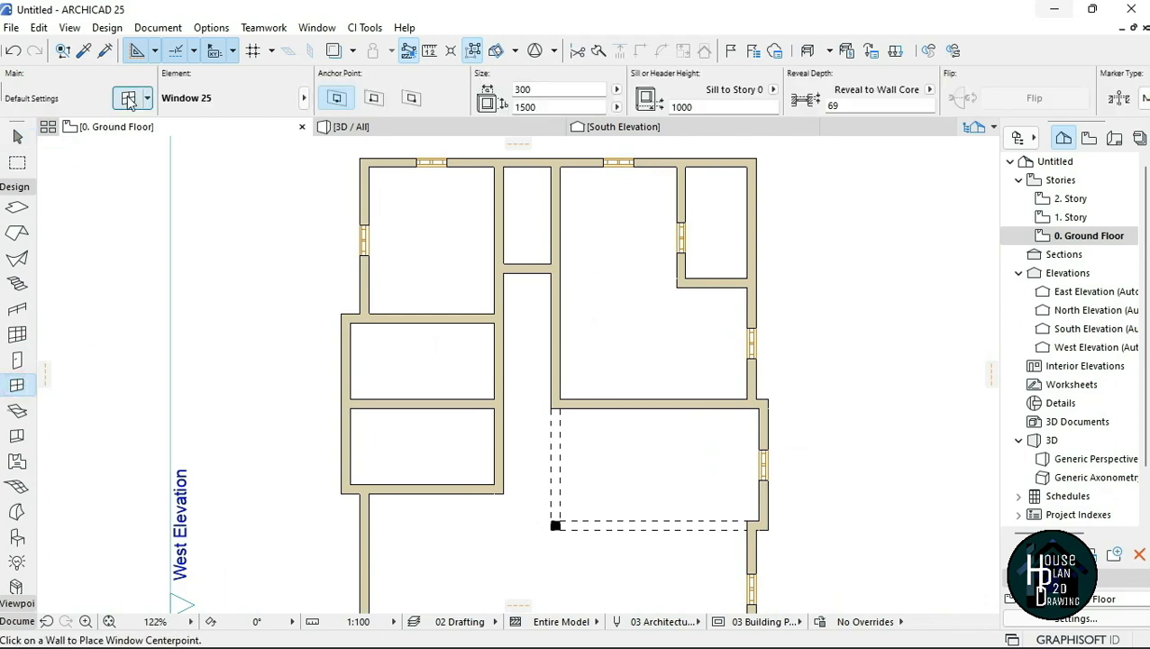
key("ctrl+t")
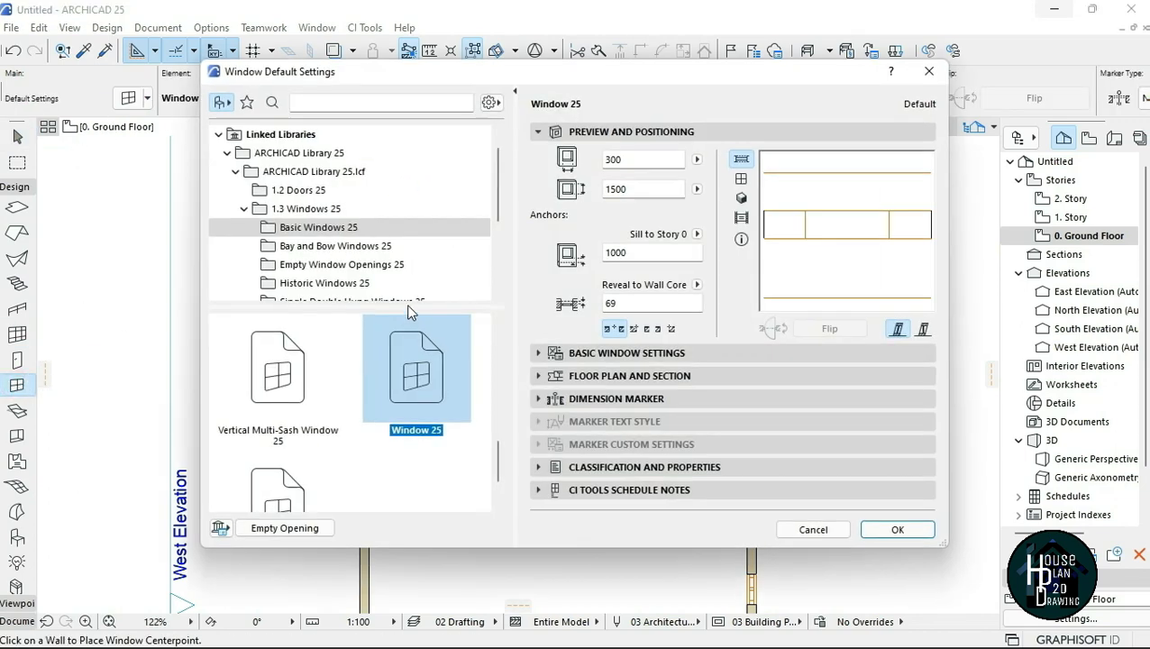
scroll(367, 233, "down", 2)
left_click(369, 211)
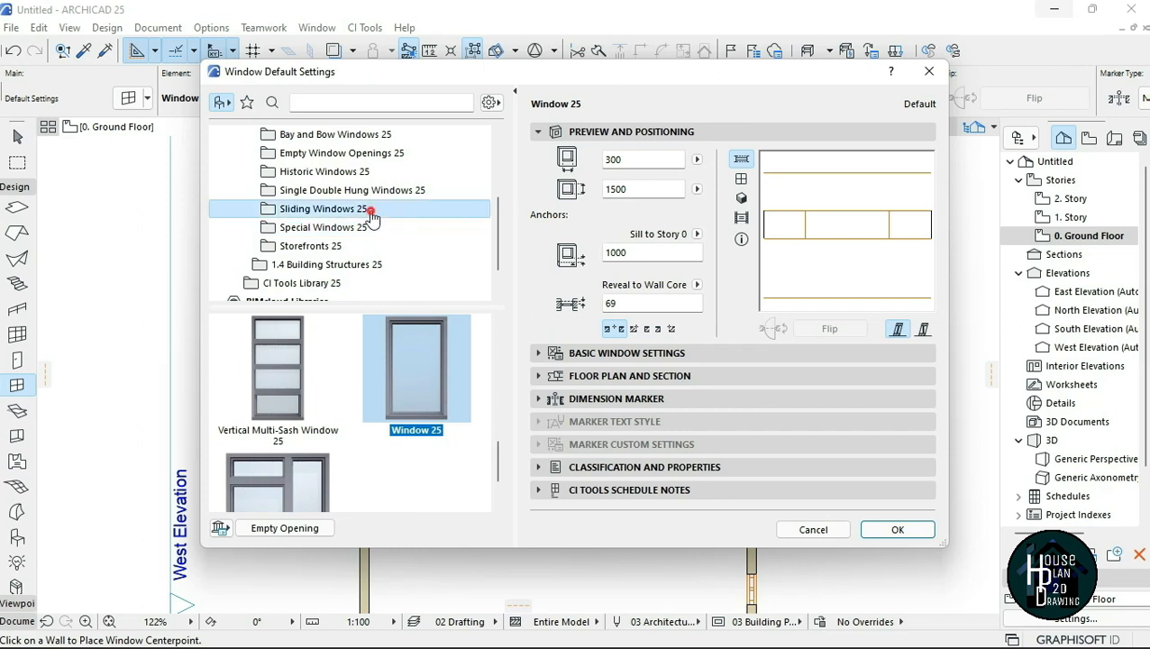
left_click(275, 370)
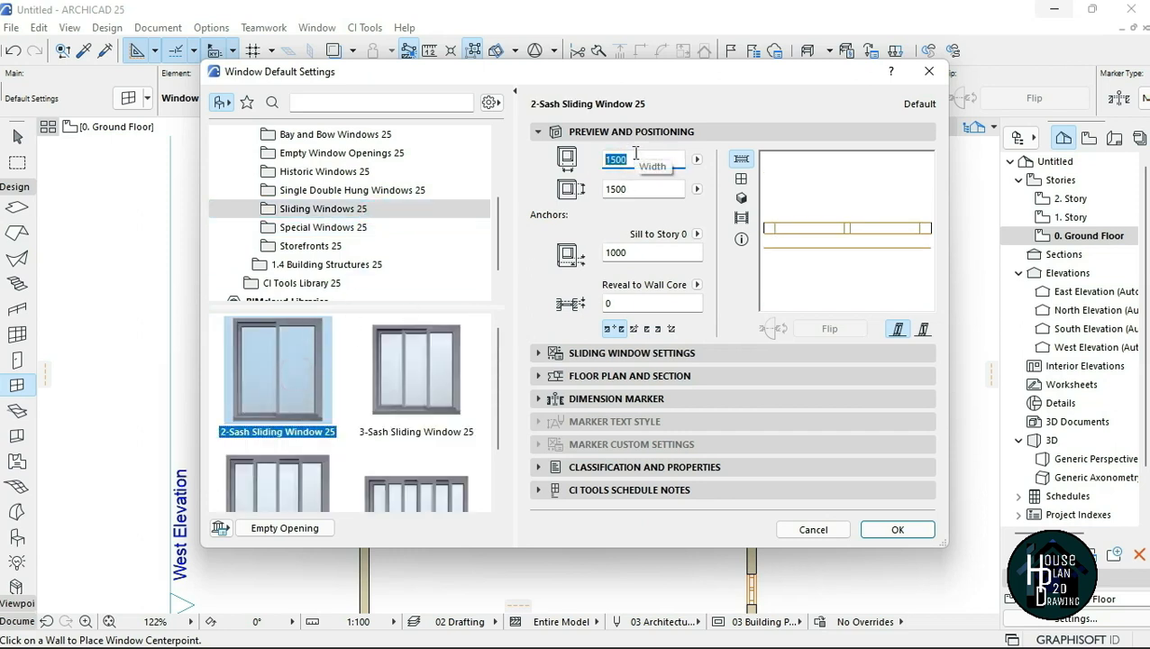
left_click(894, 529)
- Place a corner-anchored sliding window in the projecting west wall, directly north of the partition between the two small rooms
scroll(347, 389, "up", 3)
scroll(347, 390, "up", 5)
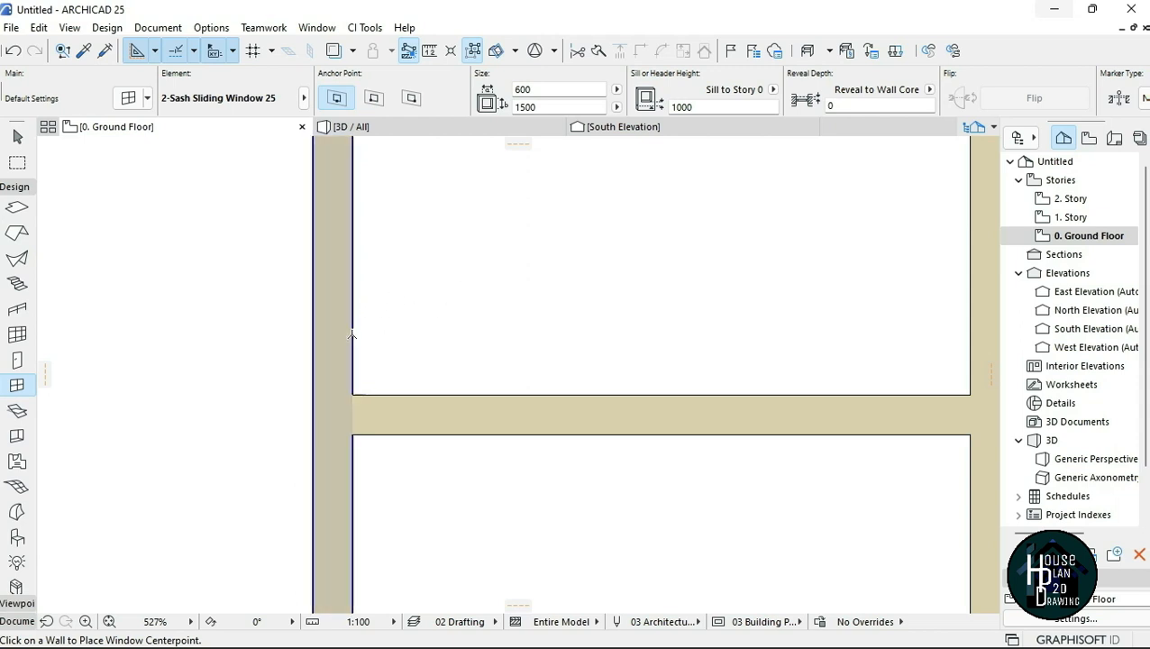
left_click(373, 98)
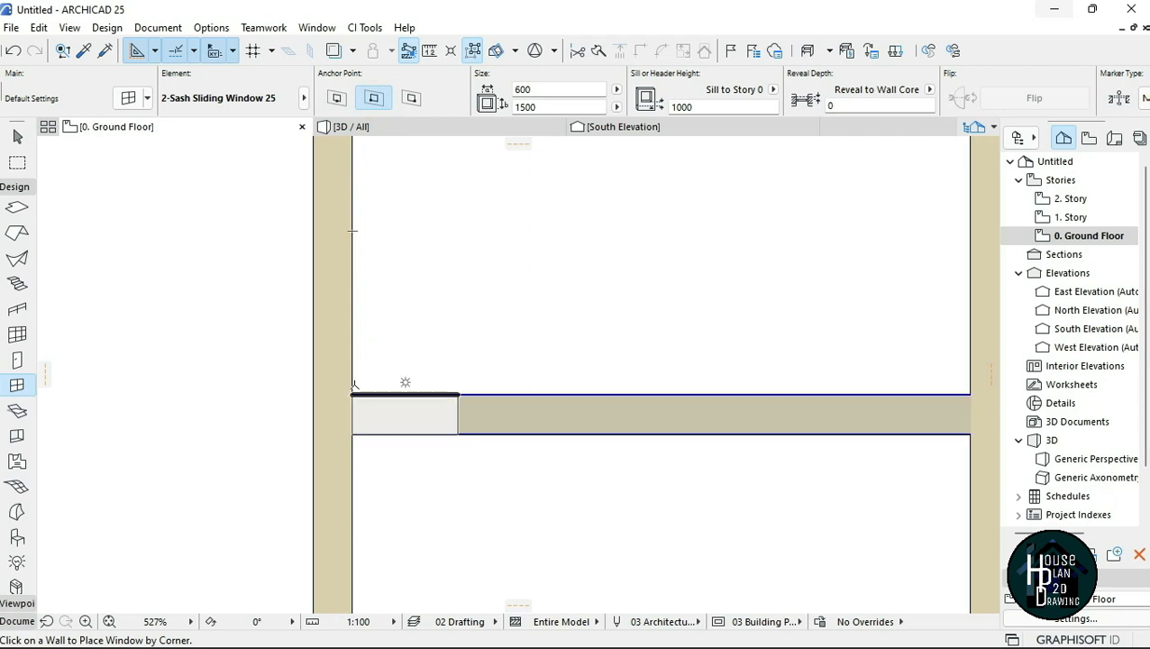
left_click(413, 96)
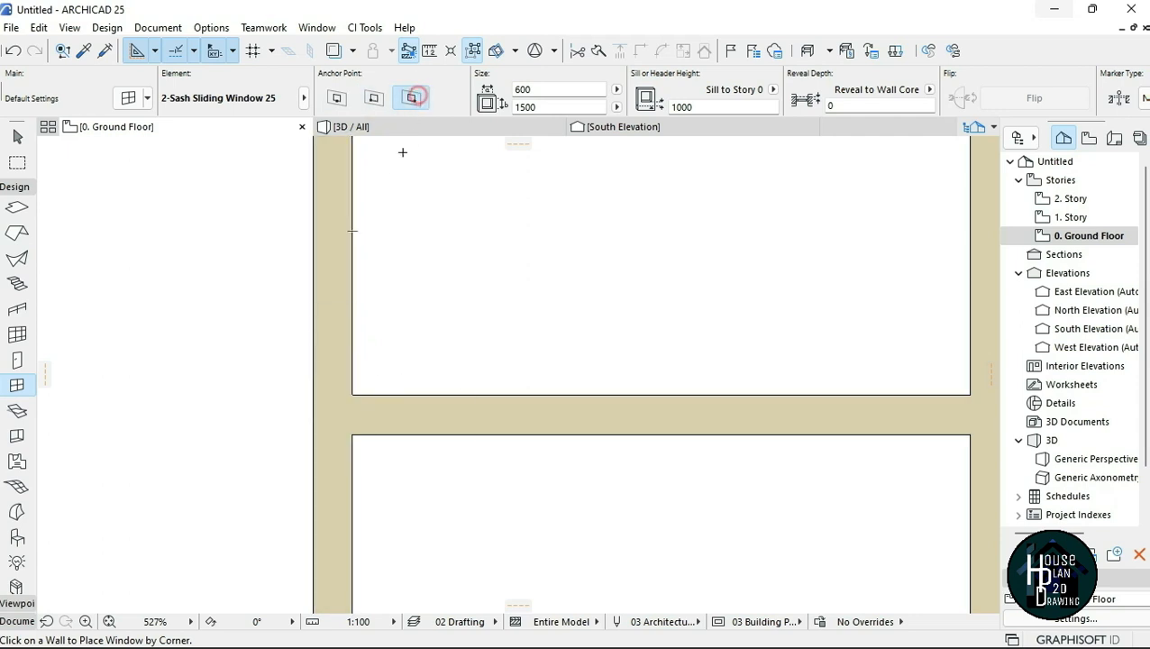
left_click(353, 393)
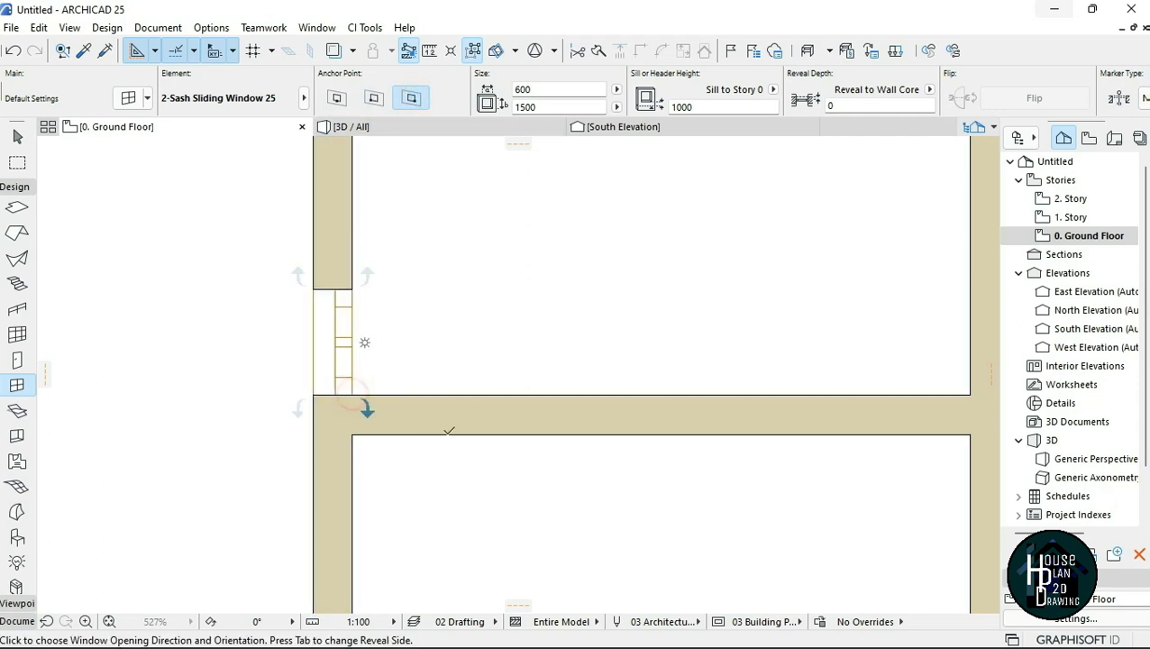
left_click(480, 475)
- Place a matching sliding window with the opposite corner anchor in the west wall, directly south of the same partition
left_click(376, 97)
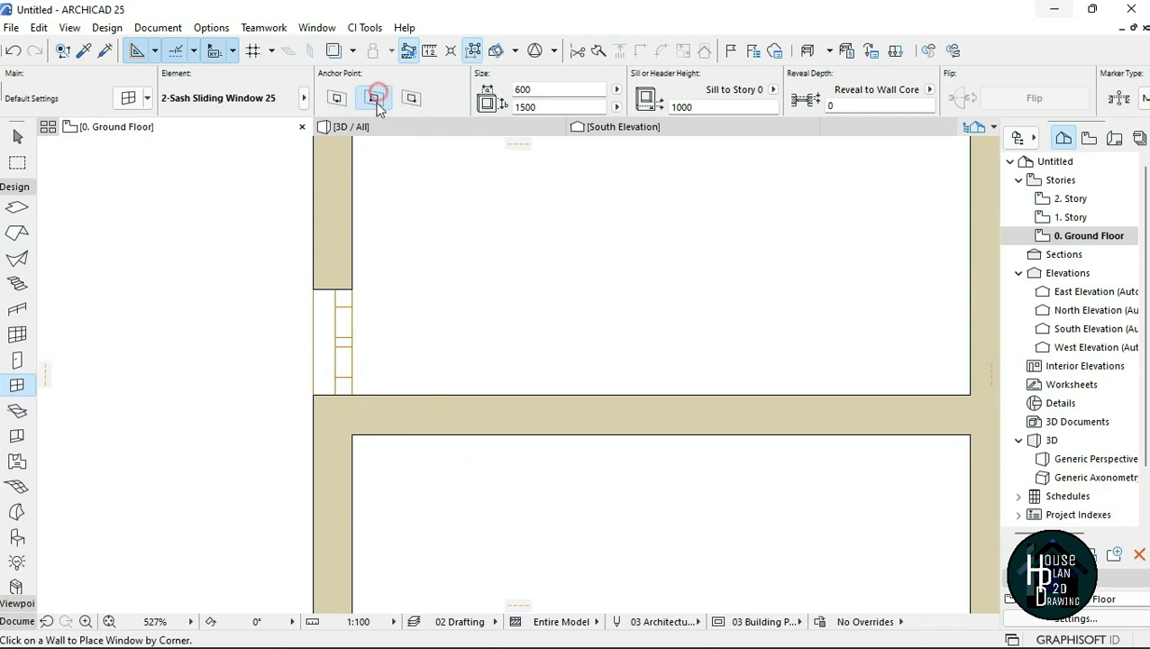
left_click(352, 436)
left_click(515, 475)
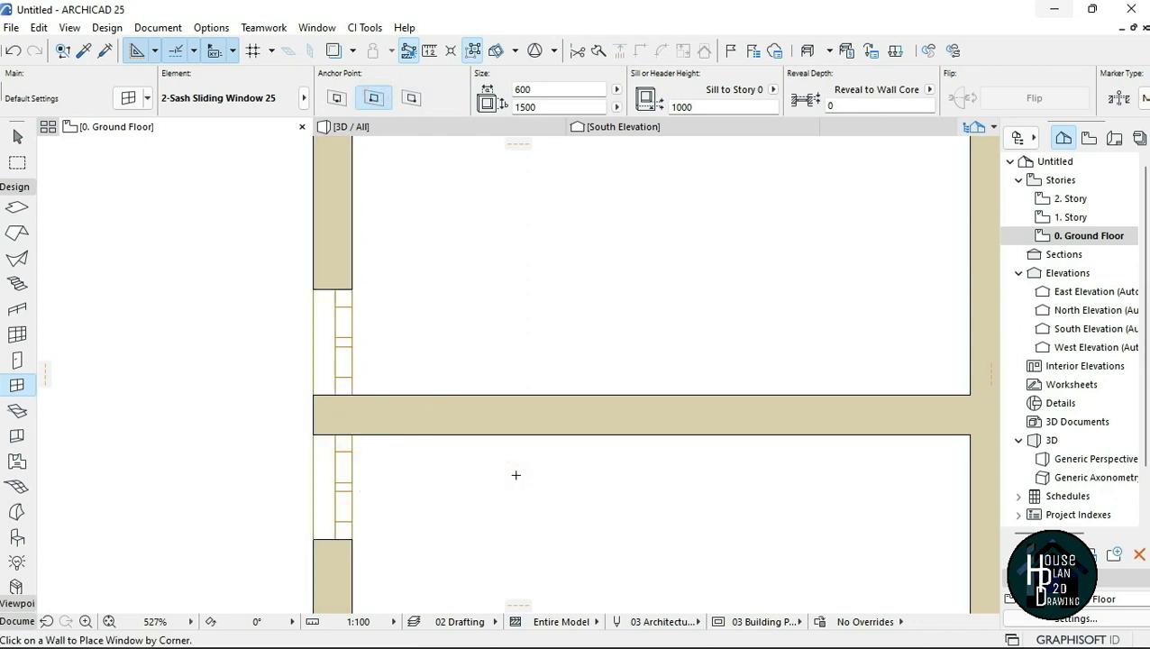
key("Escape")
- Set the reveal depth of both sliding windows beside the small rooms' partition in the west wall to 69
scroll(353, 468, "down", 2)
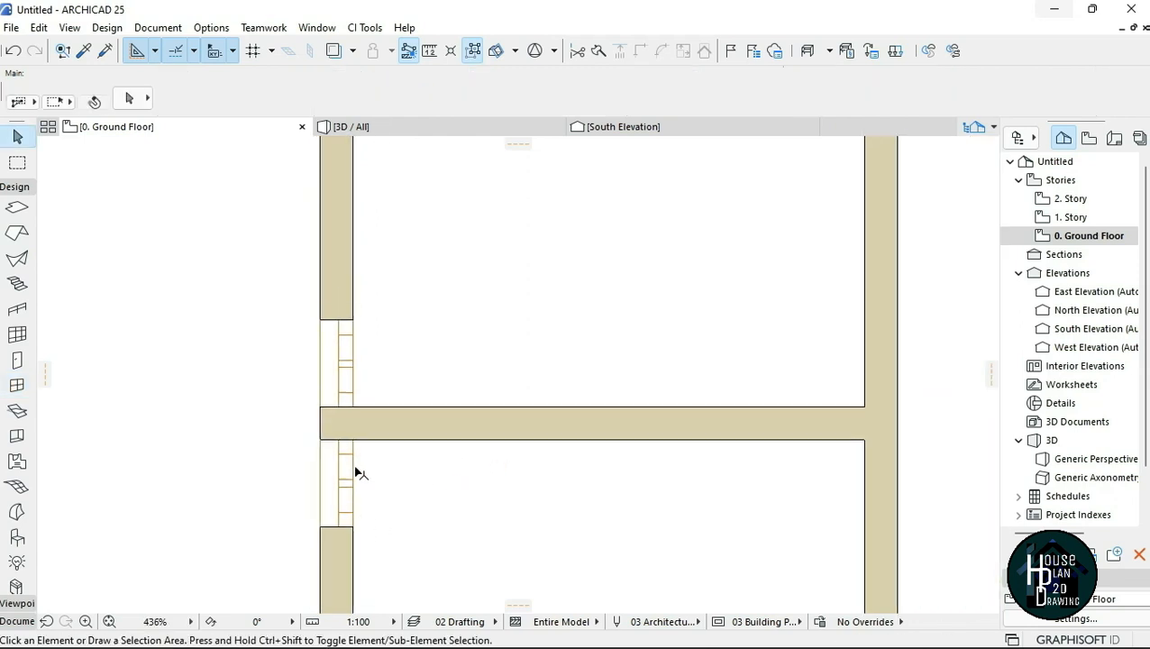
scroll(348, 475, "up", 2)
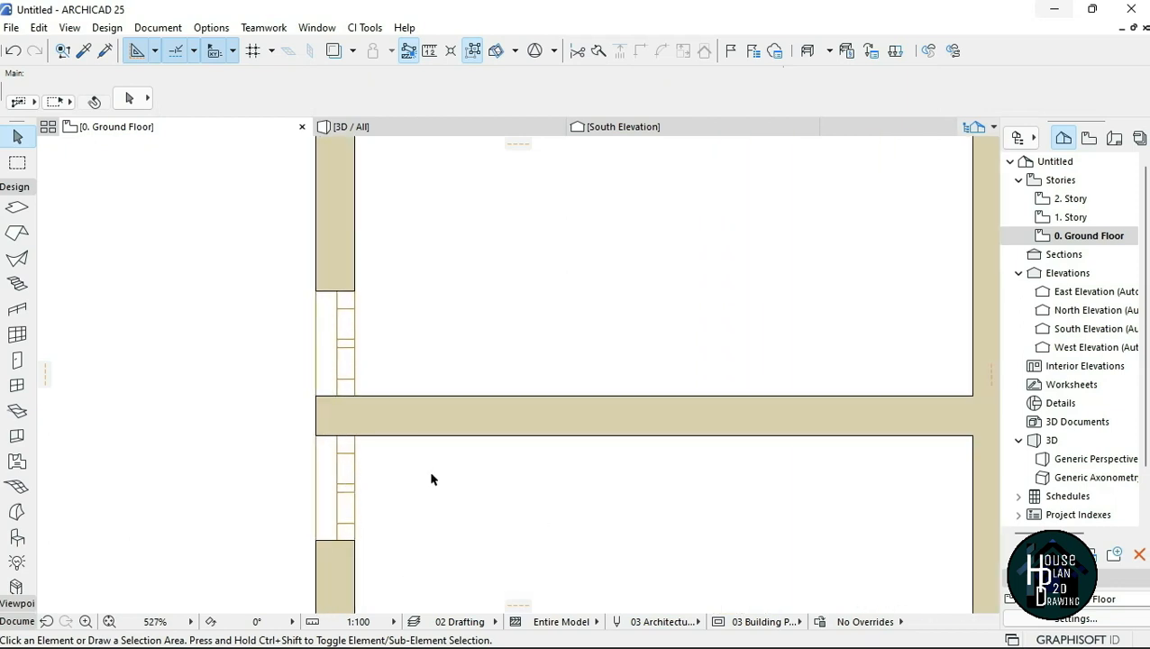
left_click(330, 349)
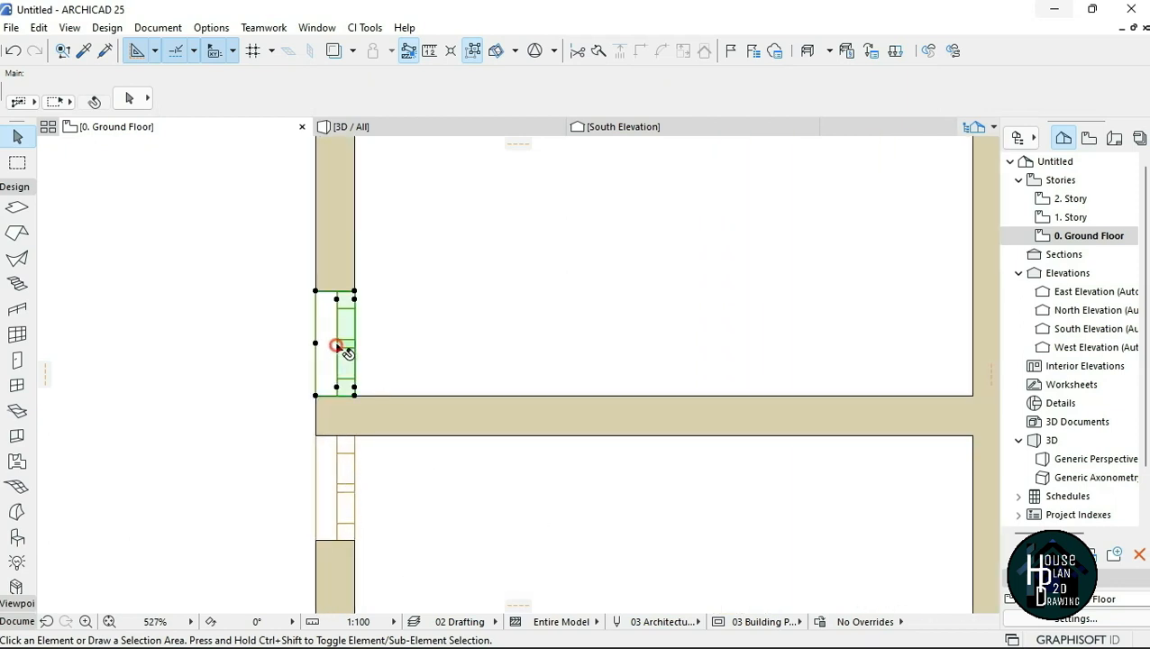
left_click(346, 473, "shift")
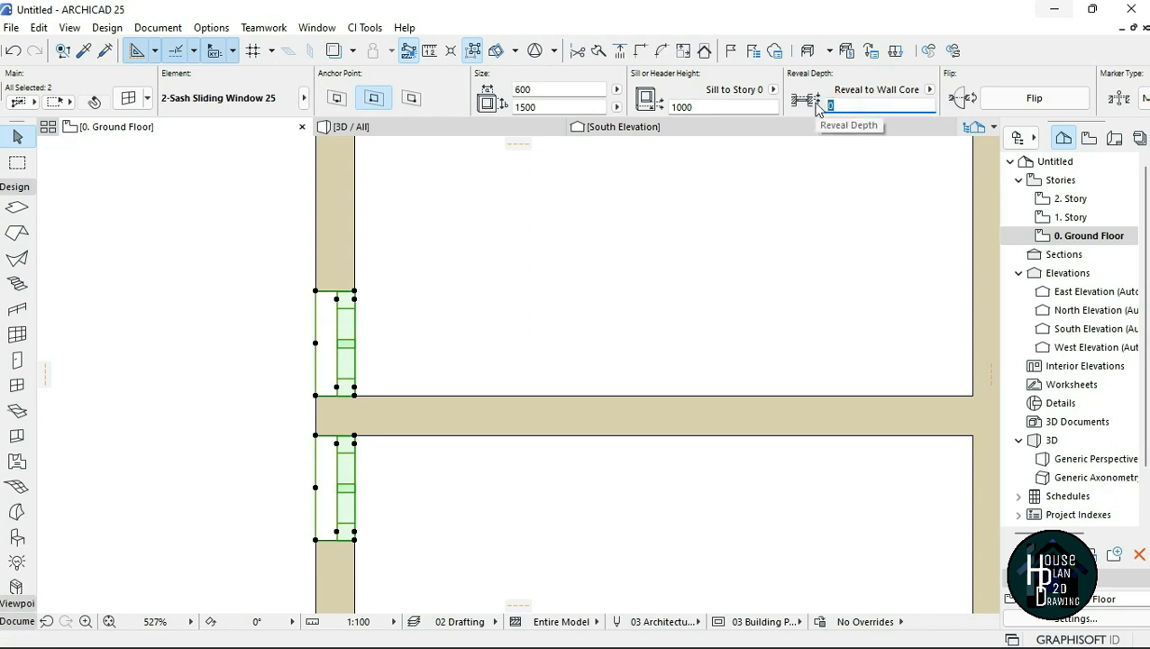
key("Return")
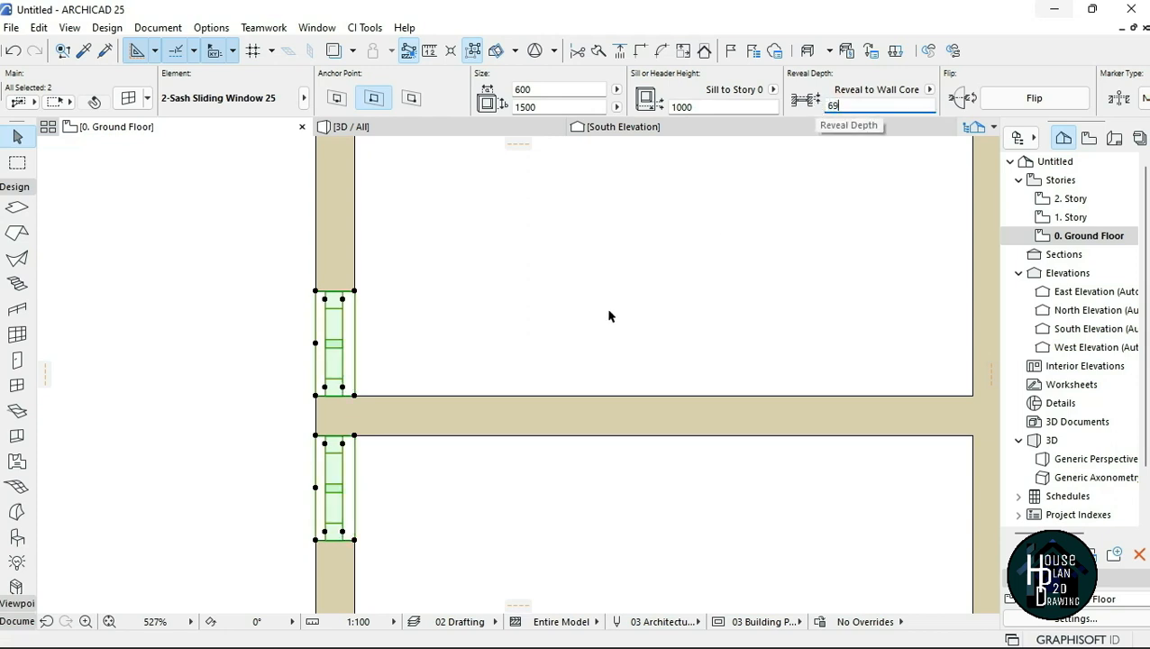
left_click(608, 315)
scroll(322, 280, "down", 2)
scroll(322, 283, "down", 5)
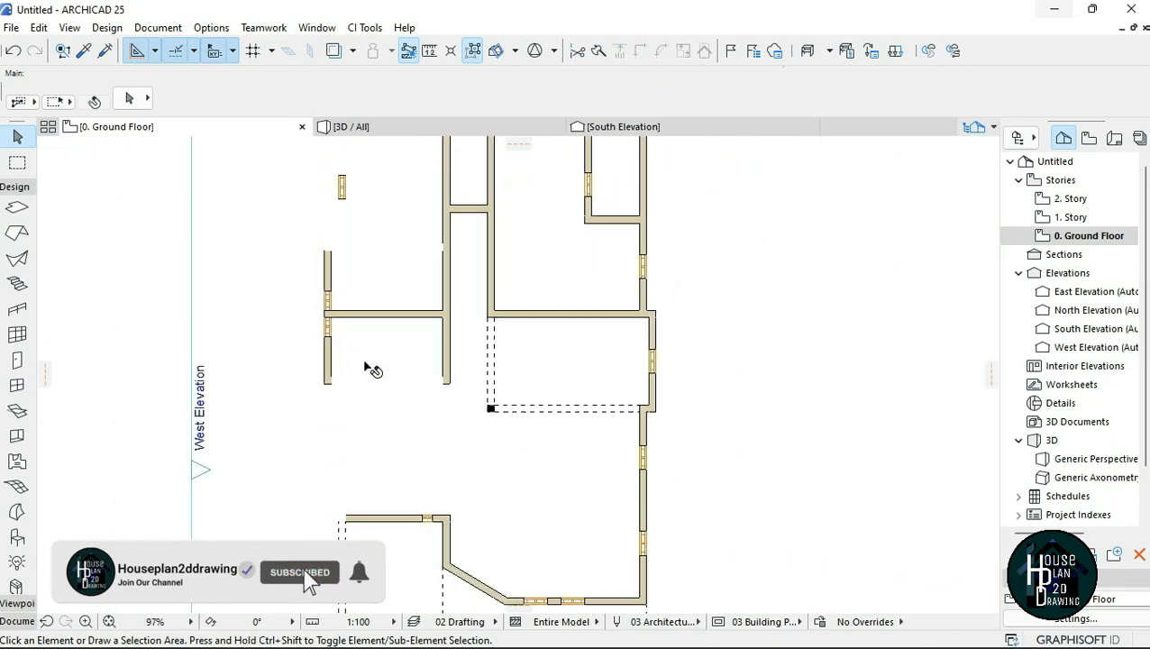
- Copy the west wall sliding window's settings and place a centre-anchored 600-wide window in the north wall of the narrow middle room
scroll(410, 362, "down", 2)
scroll(427, 317, "up", 2)
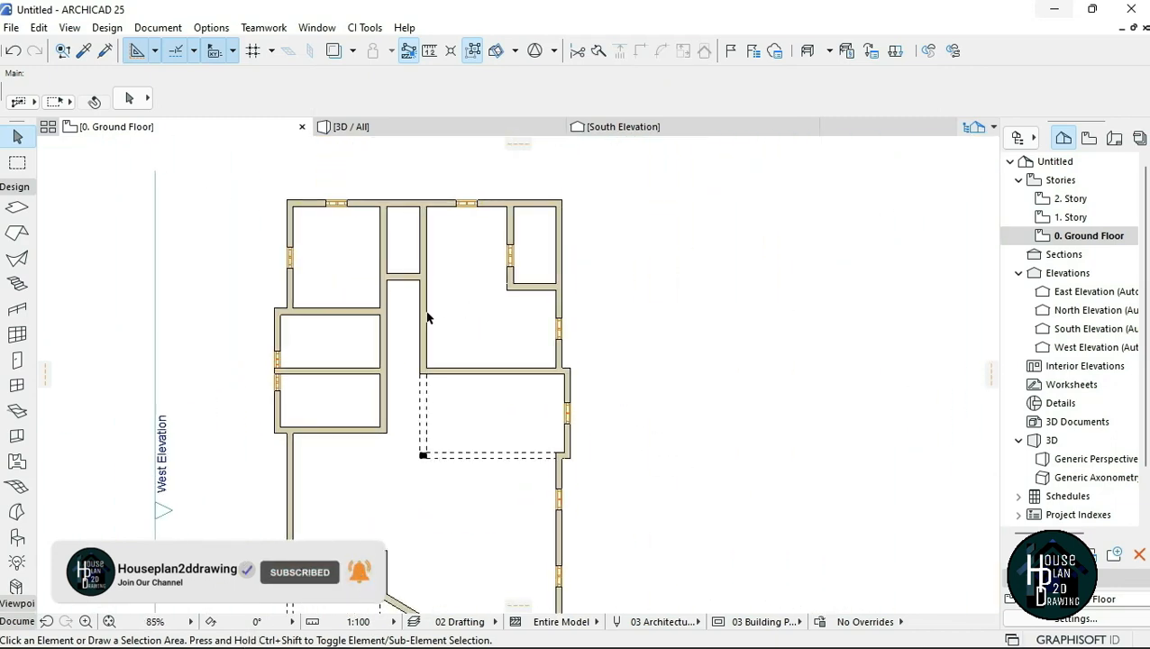
scroll(236, 378, "up", 5)
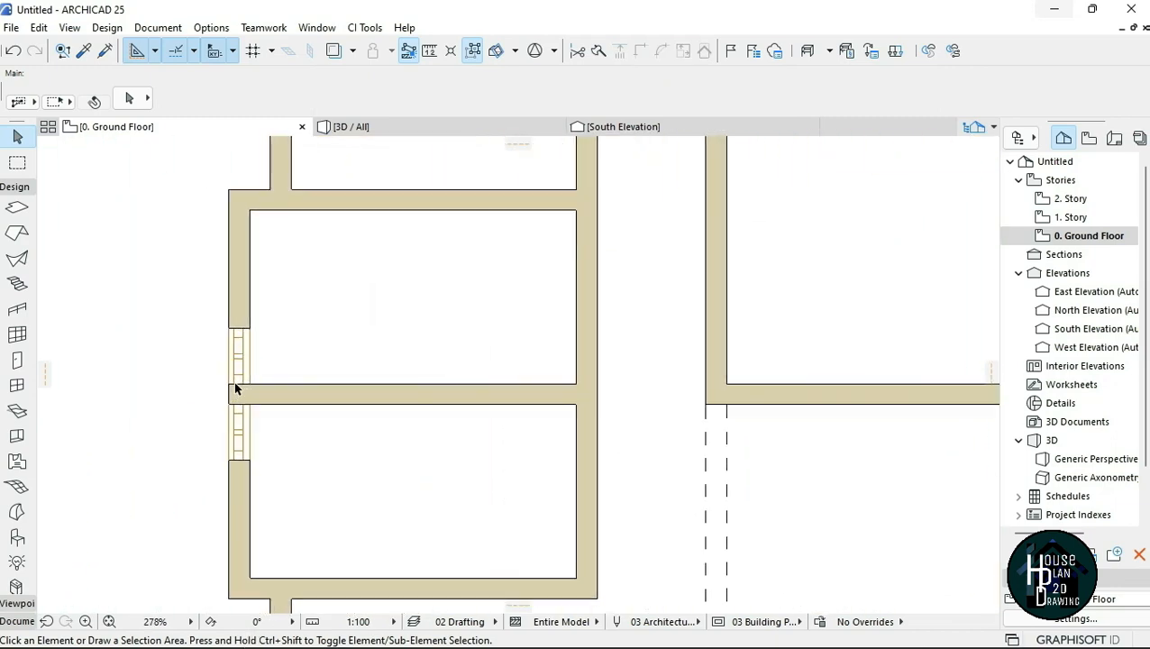
left_click(239, 332, "alt")
scroll(336, 351, "down", 5)
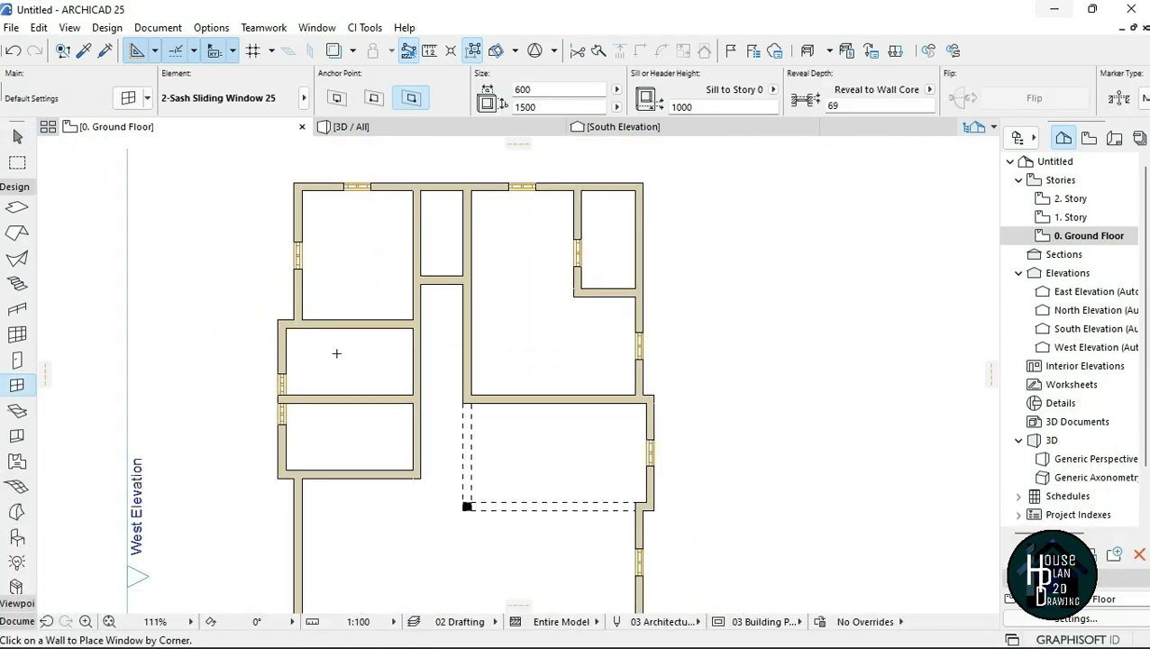
scroll(342, 312, "up", 4)
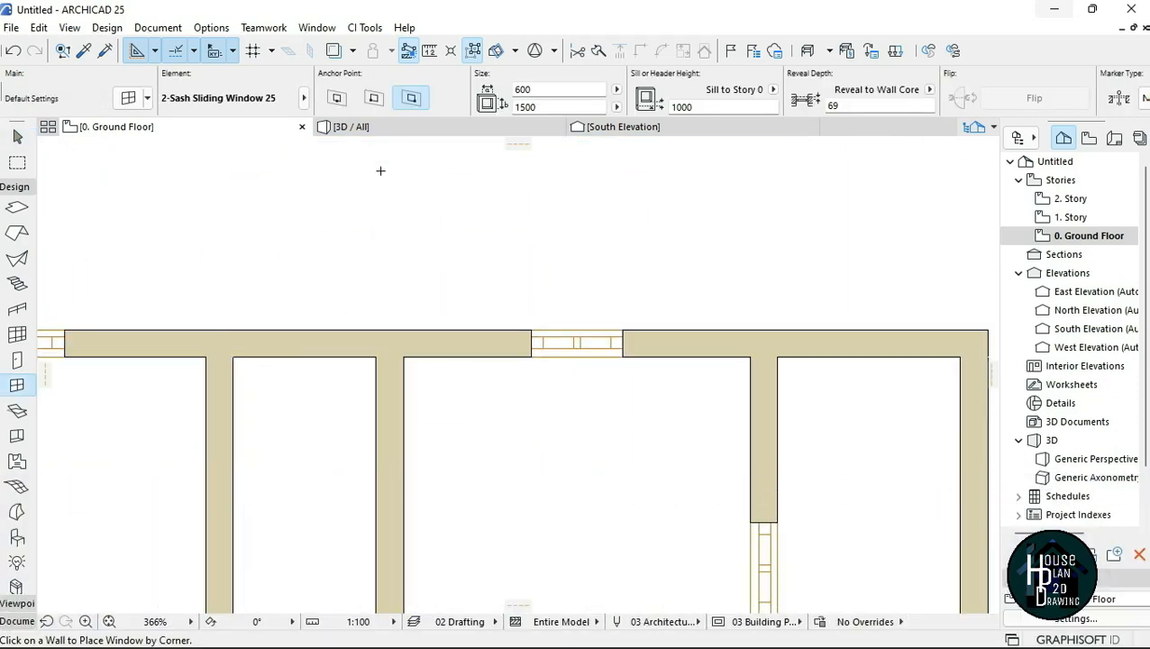
left_click(337, 98)
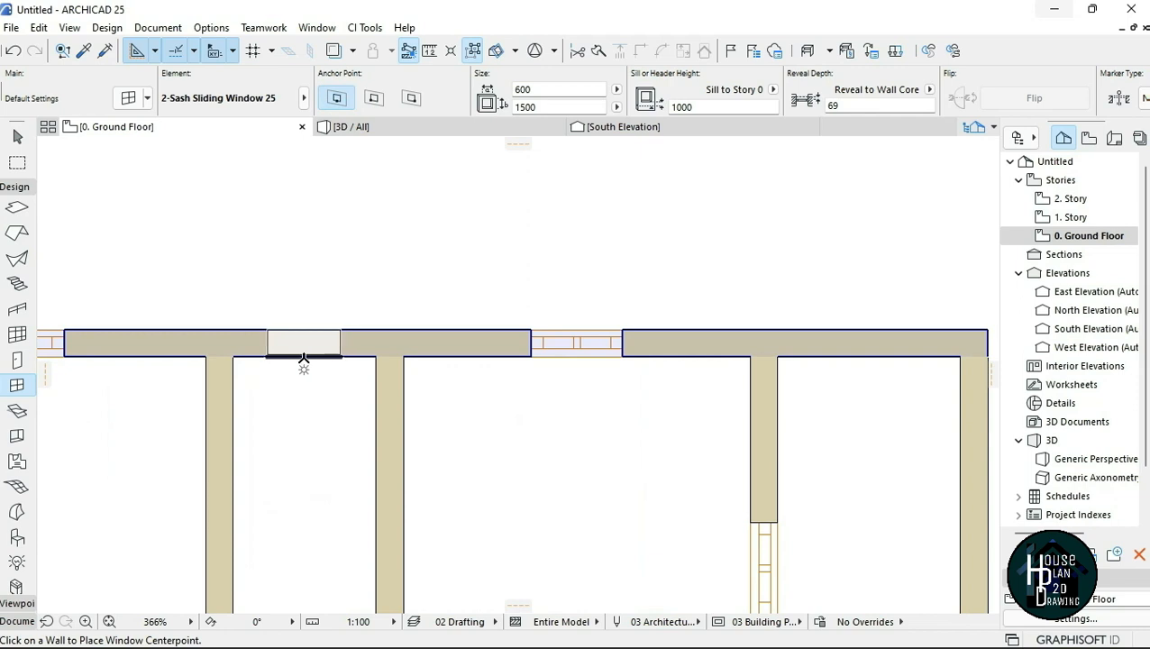
left_click(304, 357)
left_click(345, 440)
scroll(385, 221, "down", 5)
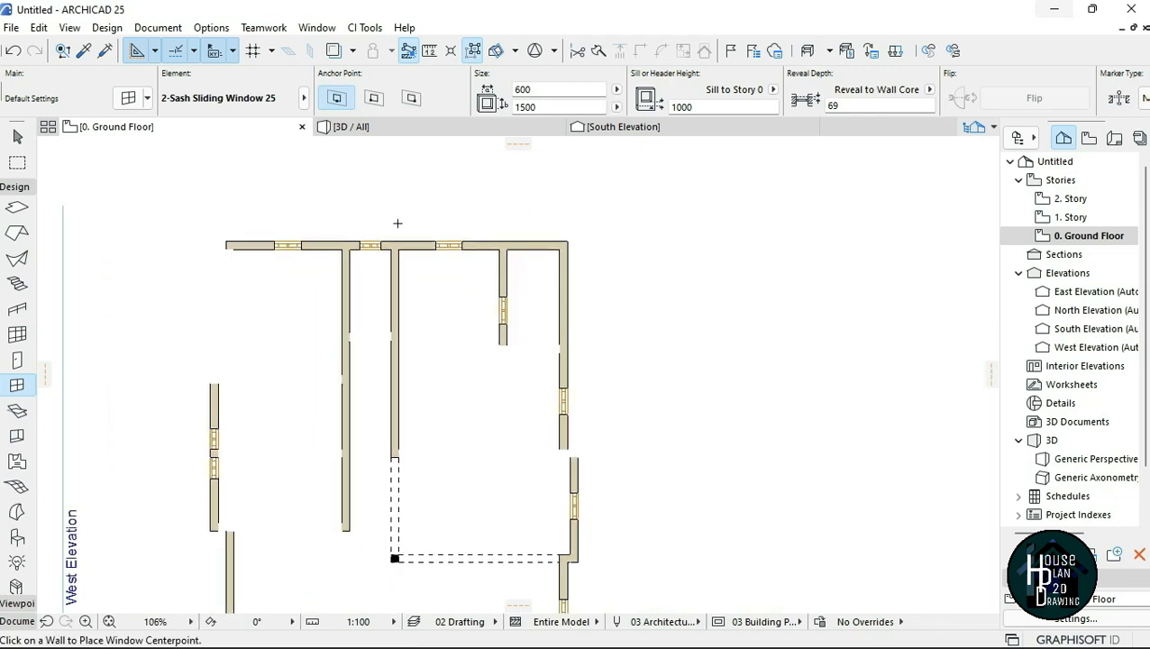
scroll(398, 223, "down", 2)
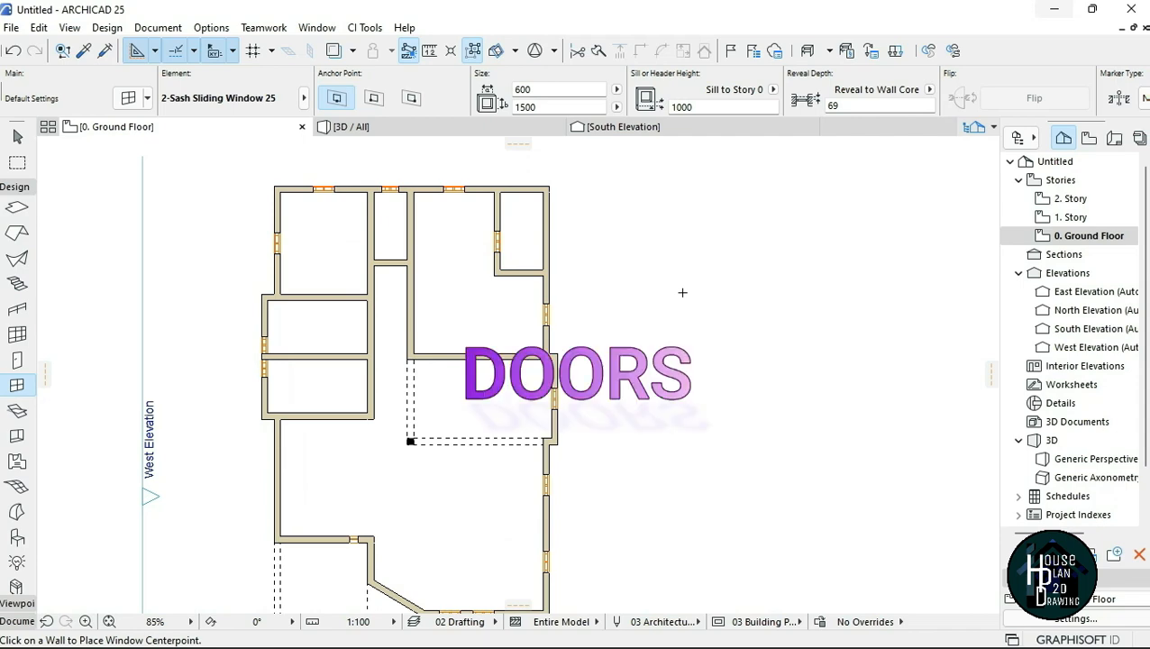
scroll(530, 218, "down", 3)
scroll(461, 224, "up", 2)
scroll(461, 225, "up", 1)
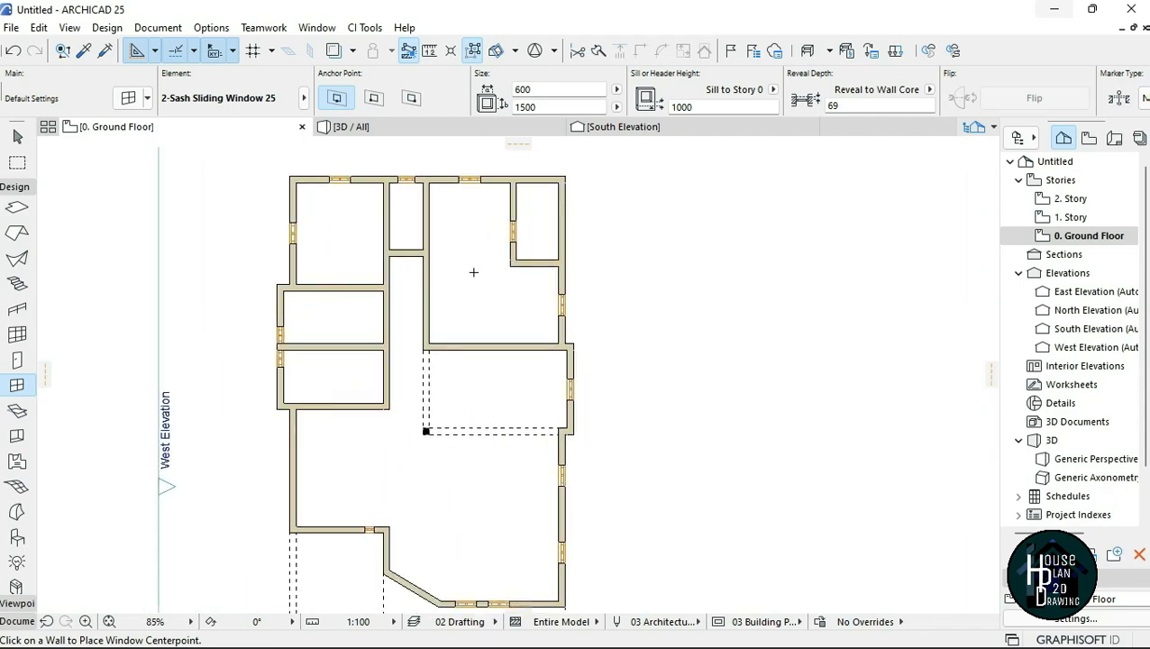
scroll(436, 273, "down", 1)
scroll(434, 290, "up", 2)
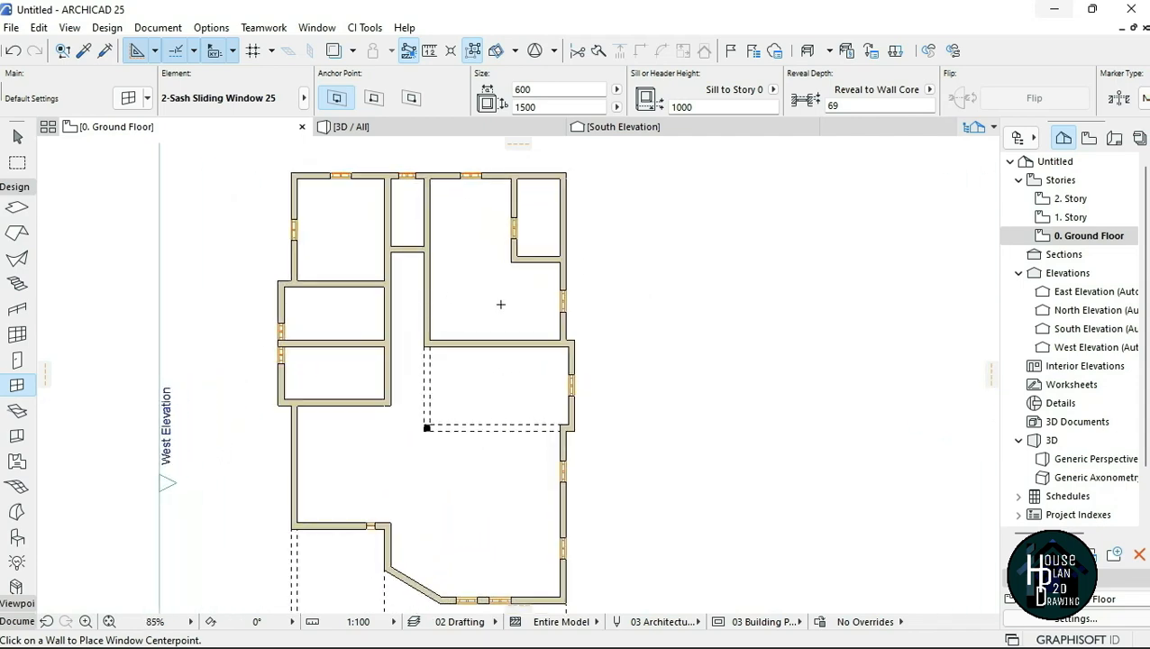
- Set the default door's leaf to Style 7, keeping Door 25 from the Hinged Doors 25 library
left_click(17, 360)
left_click(129, 97)
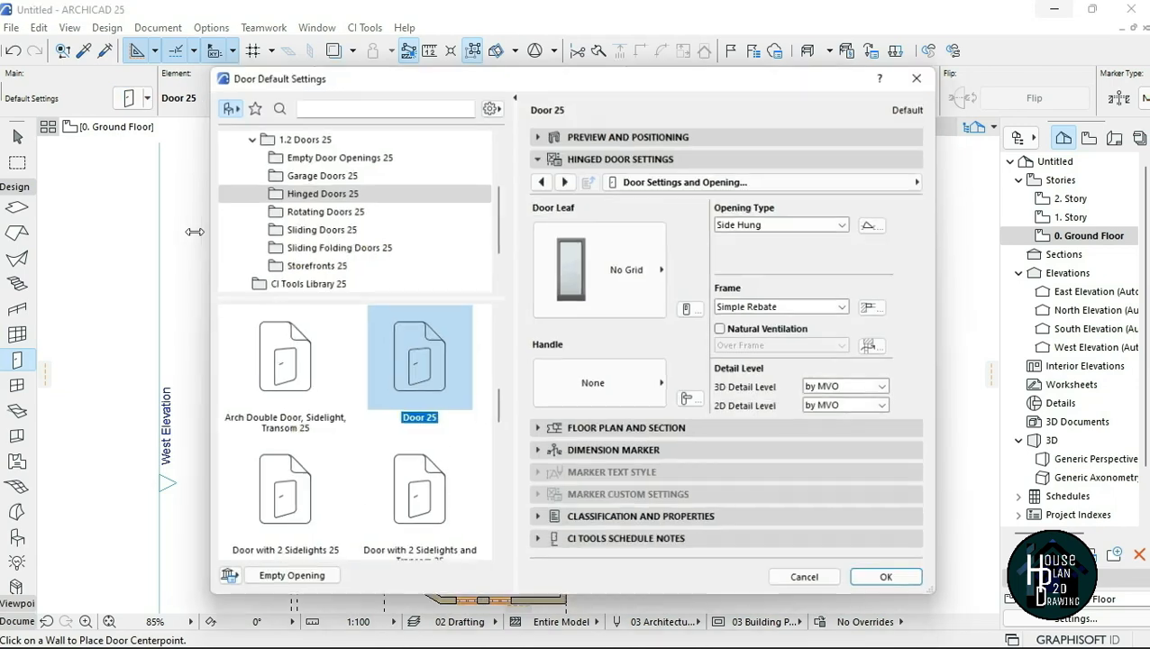
scroll(379, 417, "down", 2)
scroll(379, 416, "down", 6)
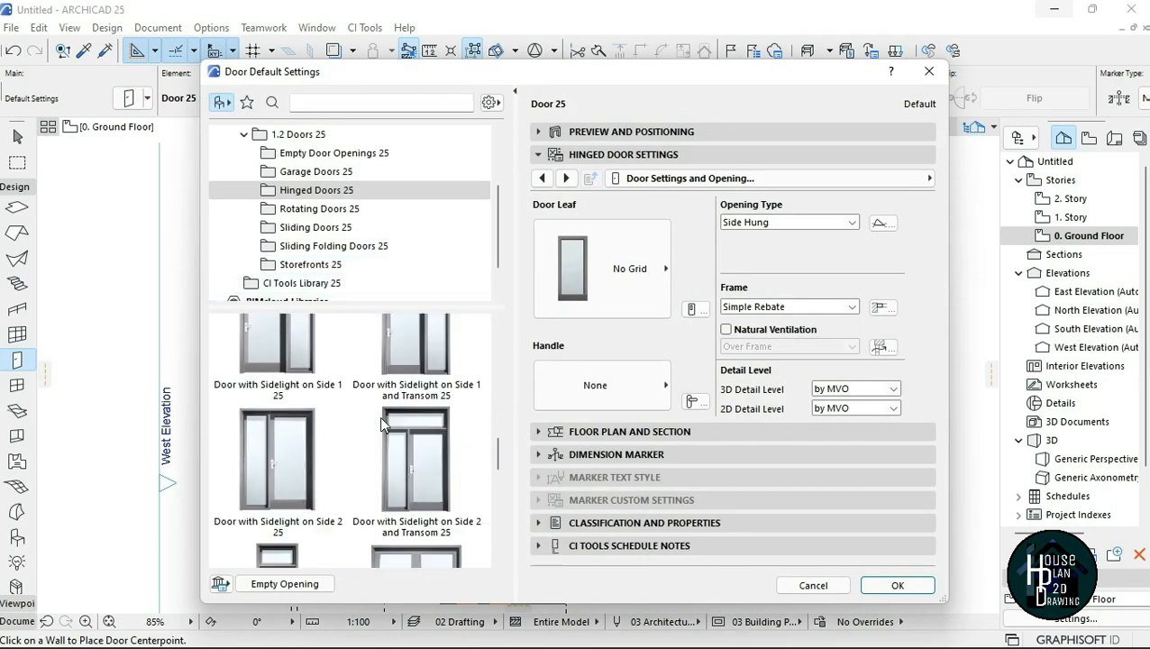
scroll(380, 423, "down", 3)
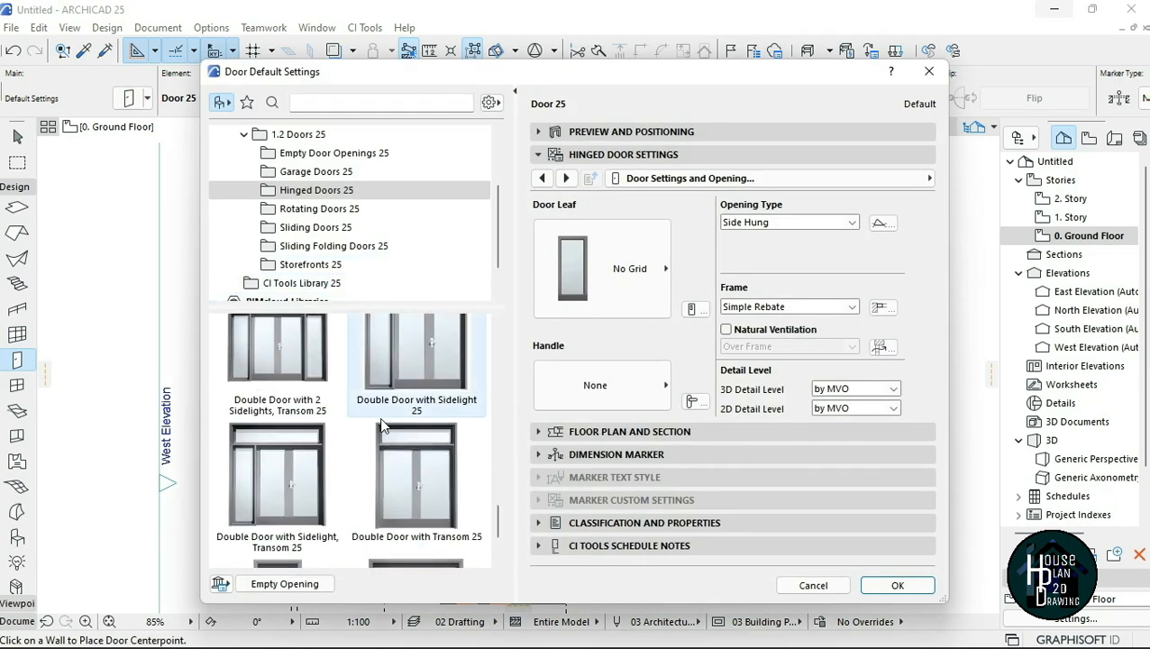
scroll(383, 424, "down", 5)
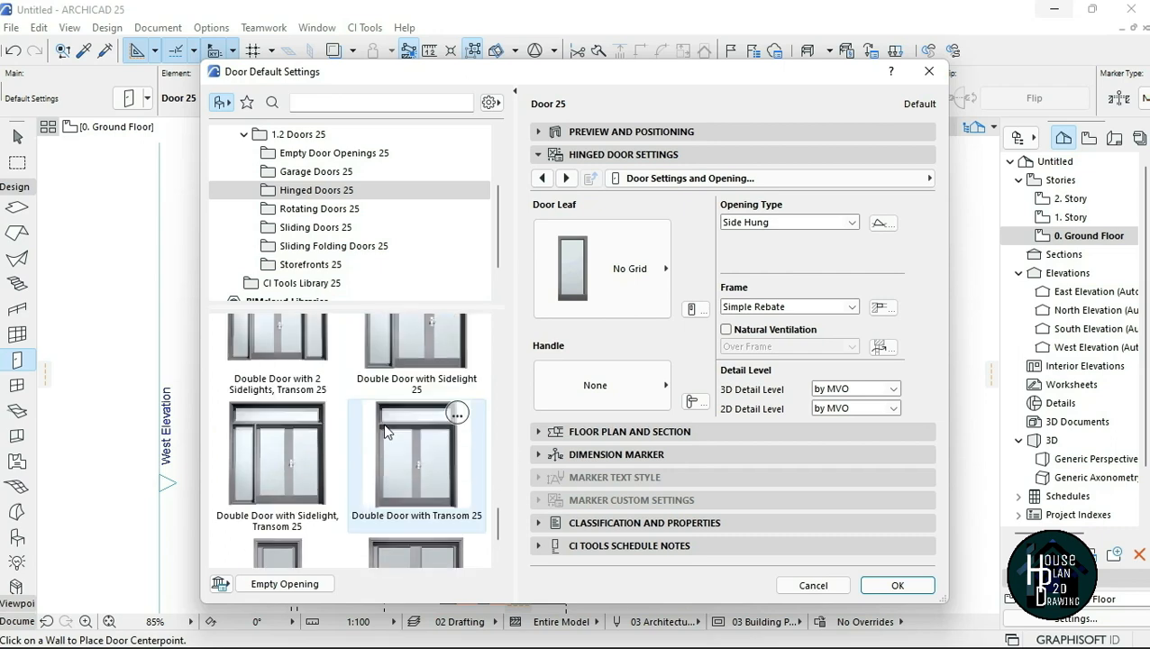
scroll(384, 424, "down", 4)
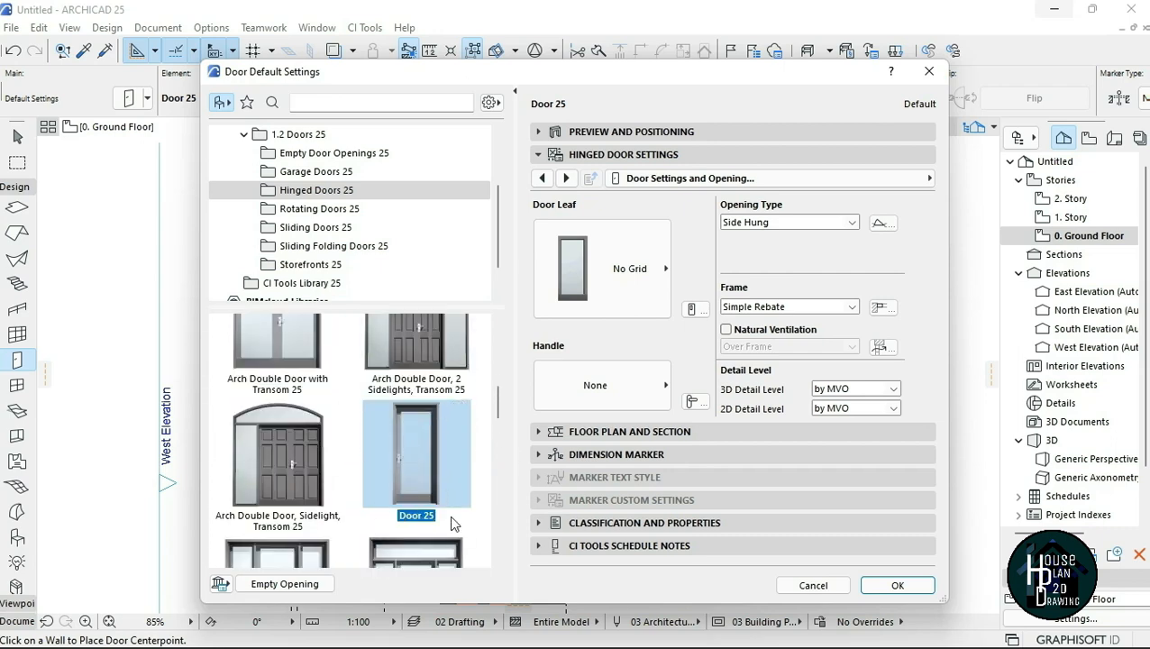
left_click(588, 271)
scroll(754, 455, "down", 5)
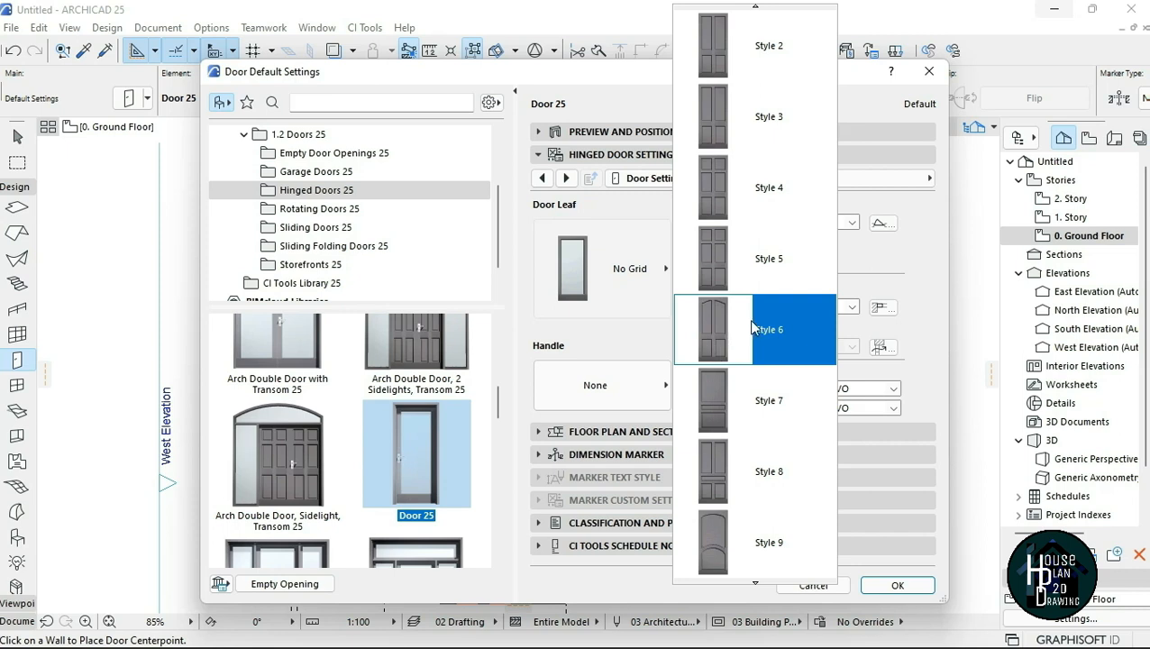
left_click(782, 405)
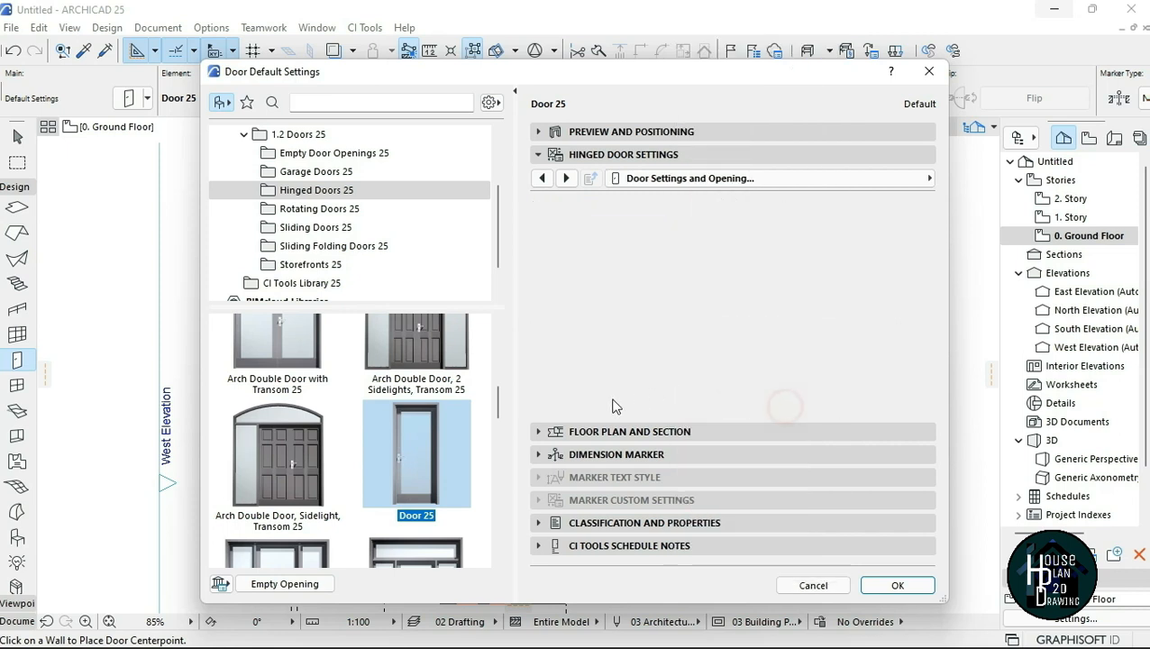
- Give the default door a Knob 3 handle, review its size and positioning, and accept the settings
left_click(594, 394)
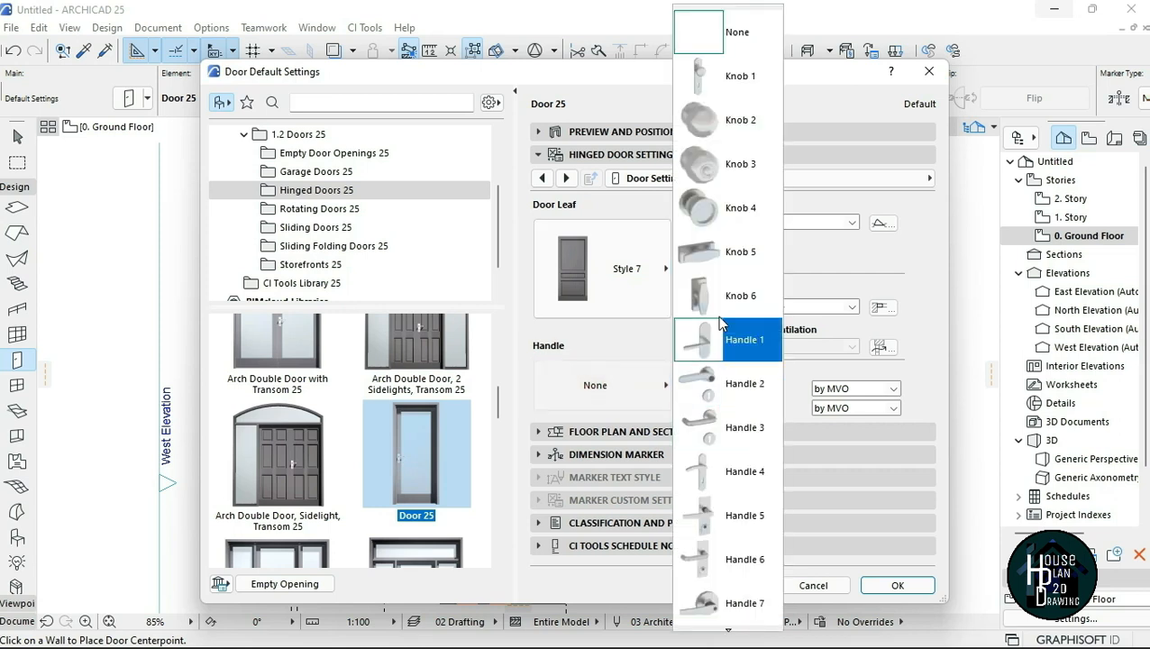
scroll(707, 394, "down", 2)
scroll(707, 394, "up", 2)
scroll(707, 394, "up", 1)
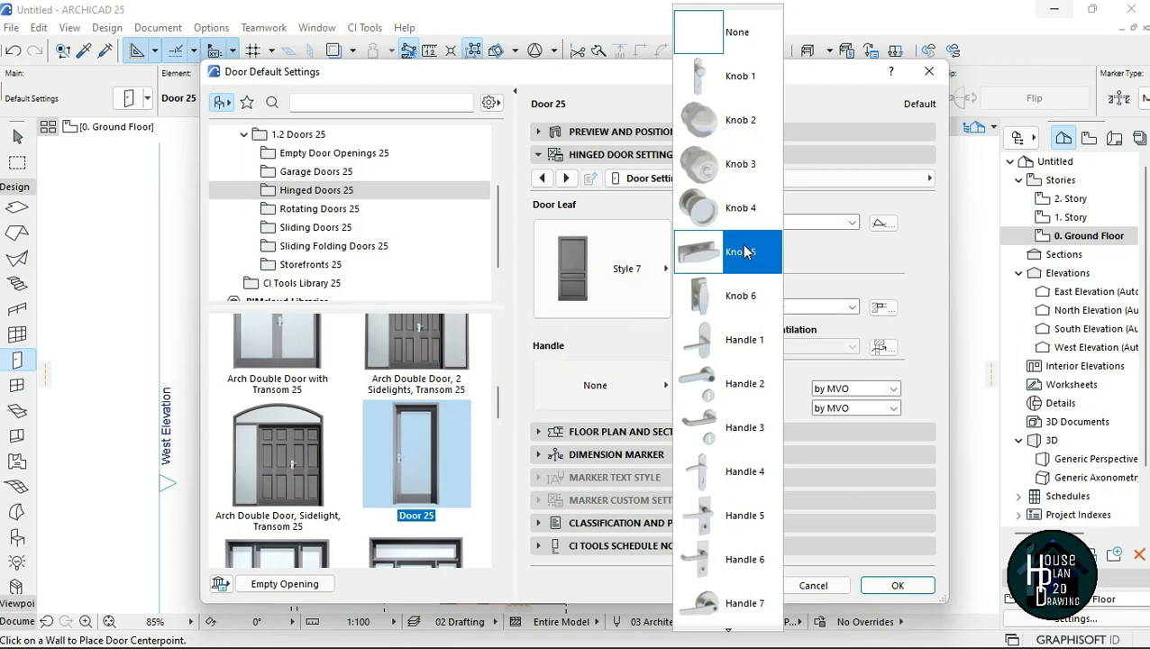
left_click(744, 169)
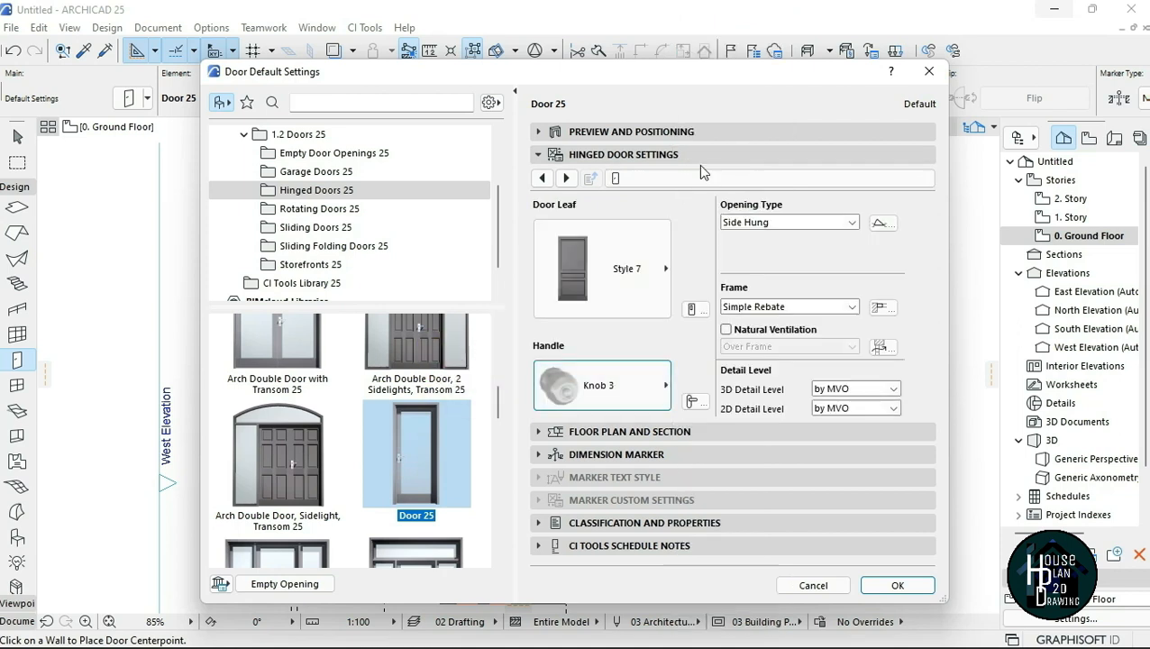
left_click(688, 134)
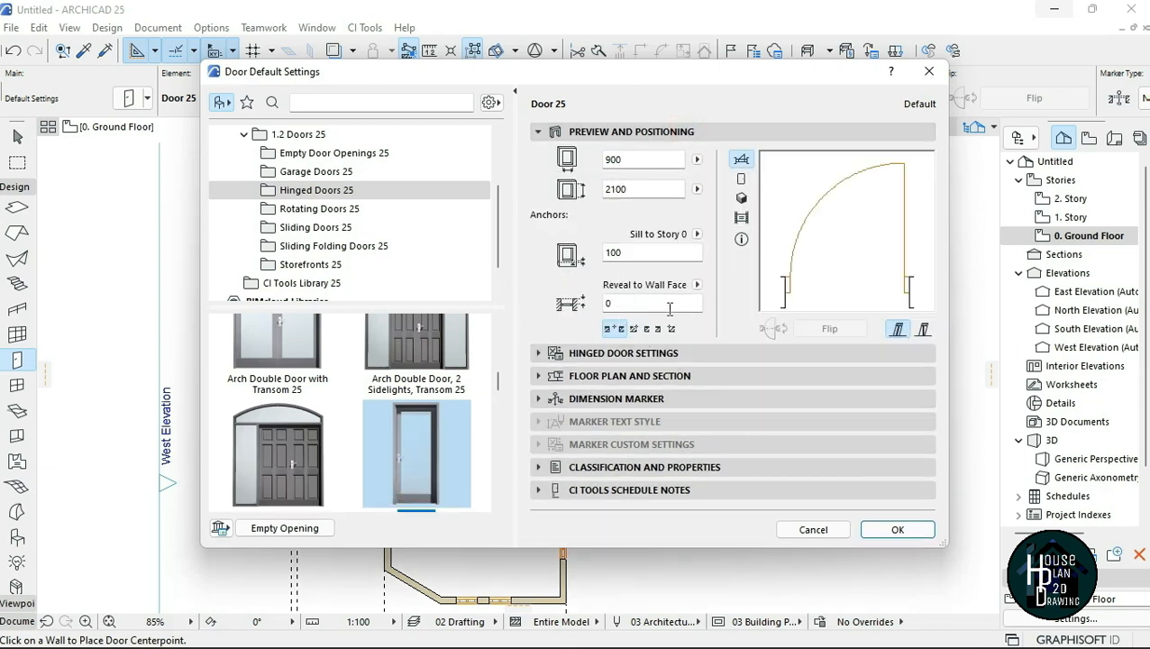
left_click(919, 531)
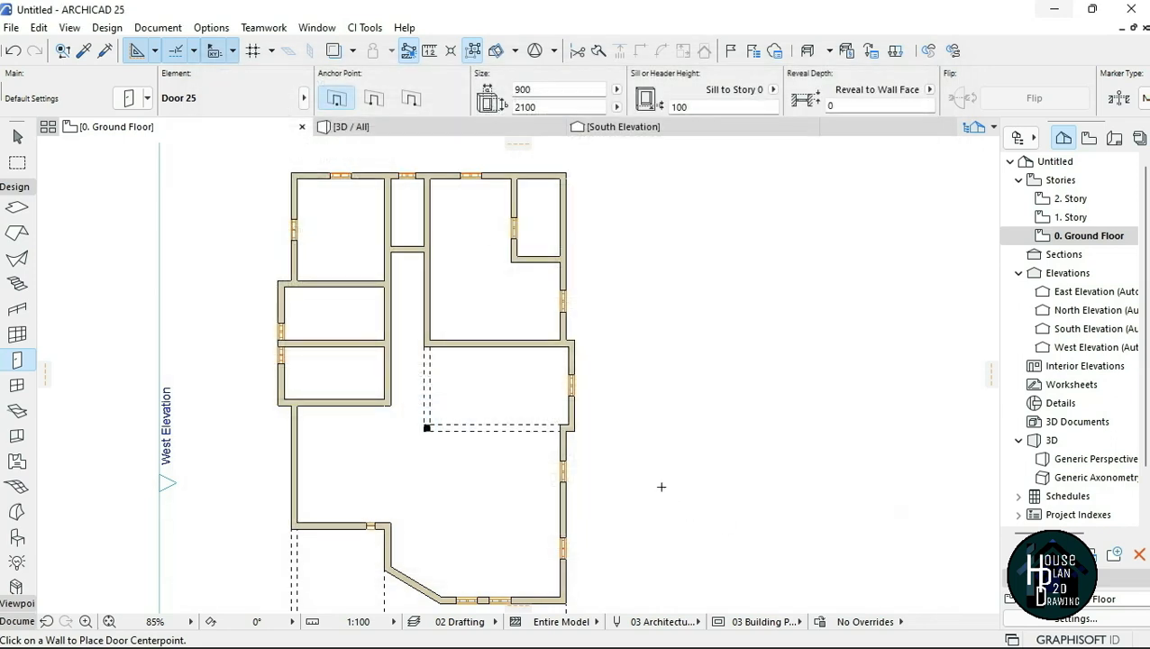
- Place a corner-anchored 900 × 2100 door in the northwest room's east wall at its south corner, hinged on the north side and opening inward
scroll(379, 244, "up", 3)
scroll(406, 290, "down", 5)
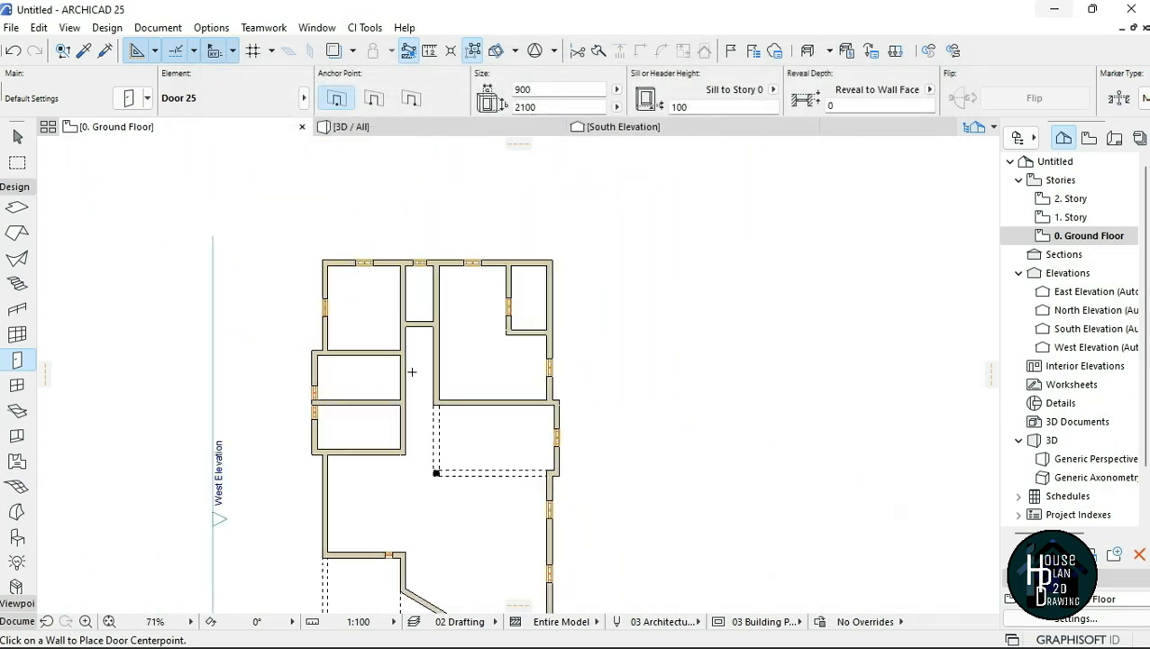
scroll(411, 369, "up", 8)
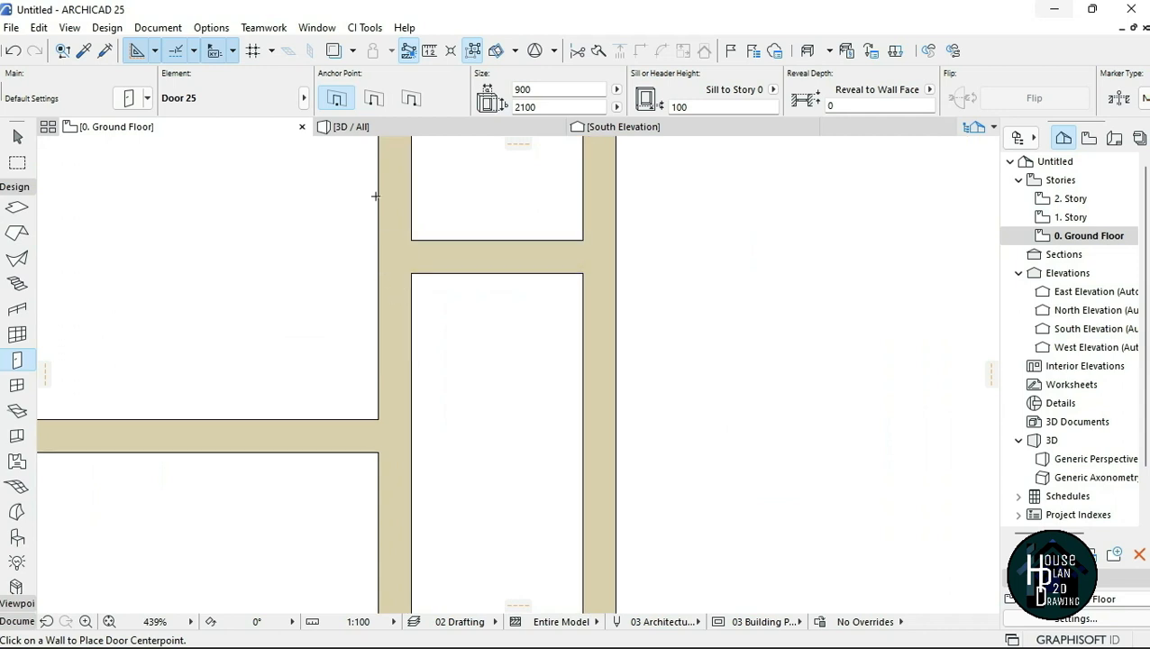
left_click(374, 98)
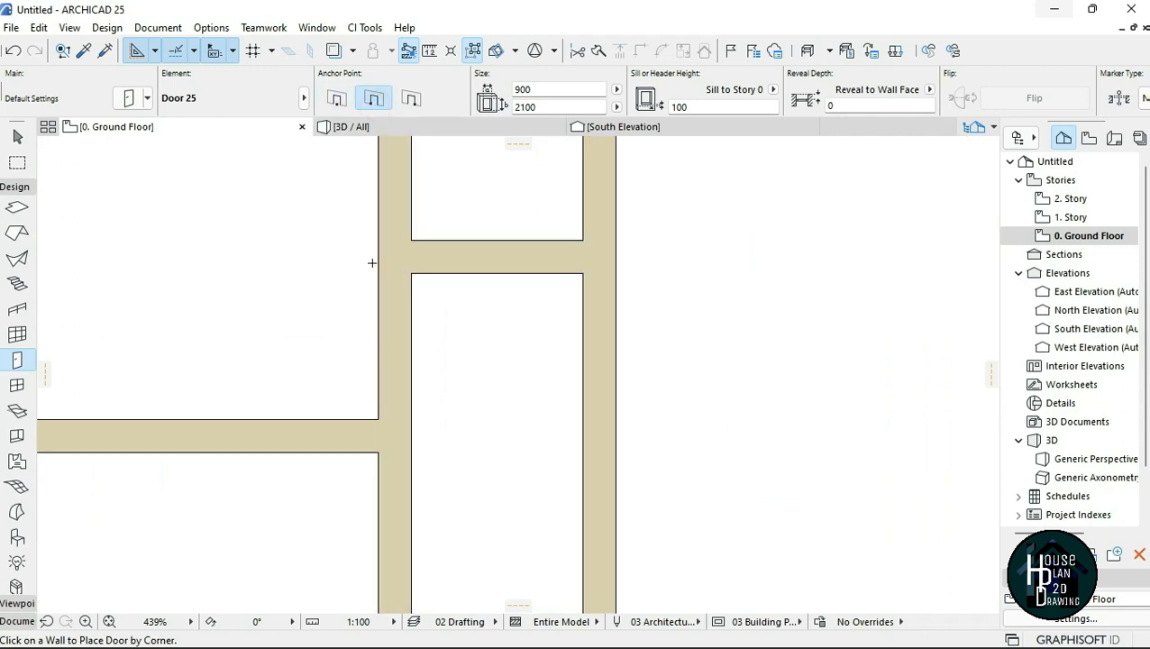
left_click(410, 99)
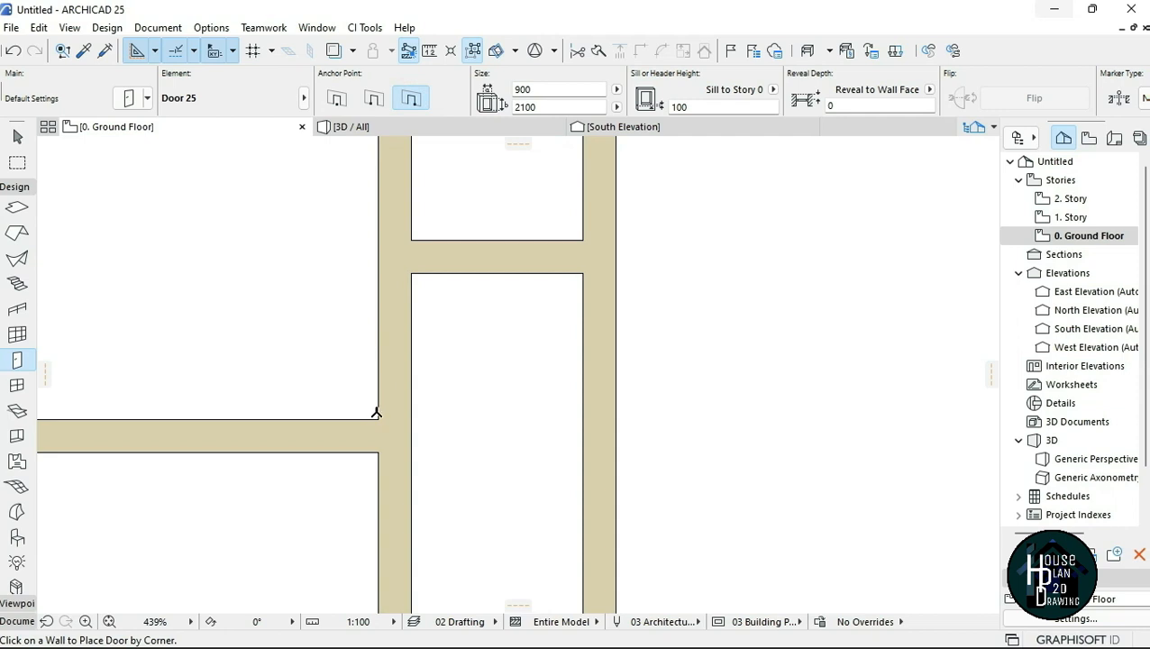
left_click(376, 415)
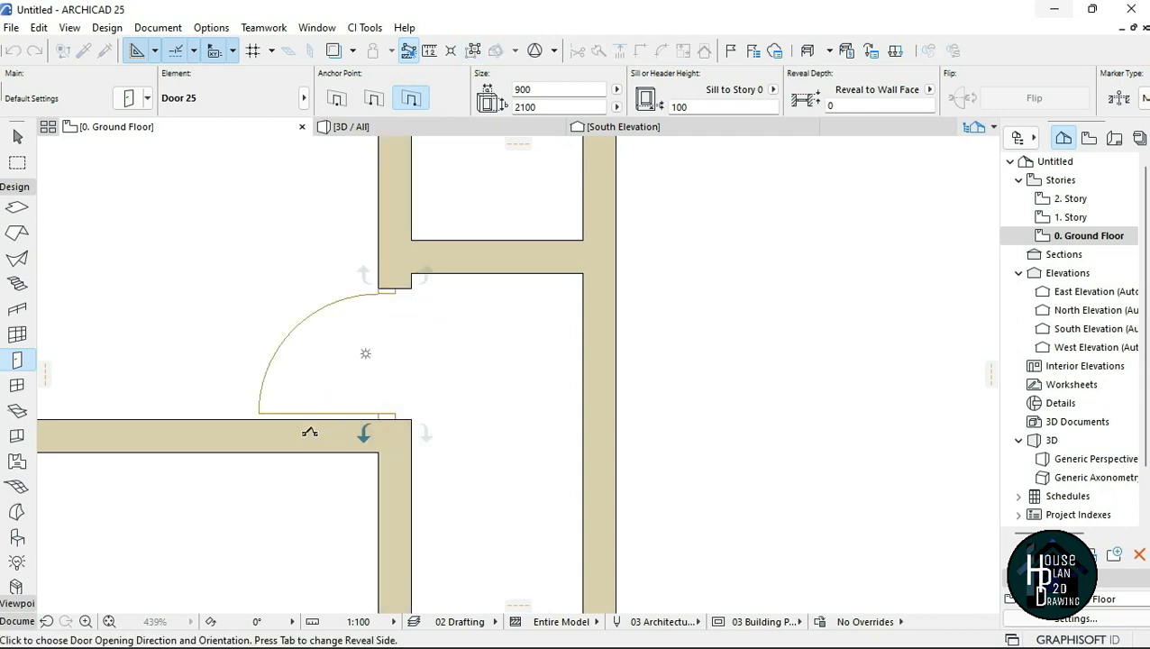
left_click(306, 164)
scroll(508, 318, "down", 4)
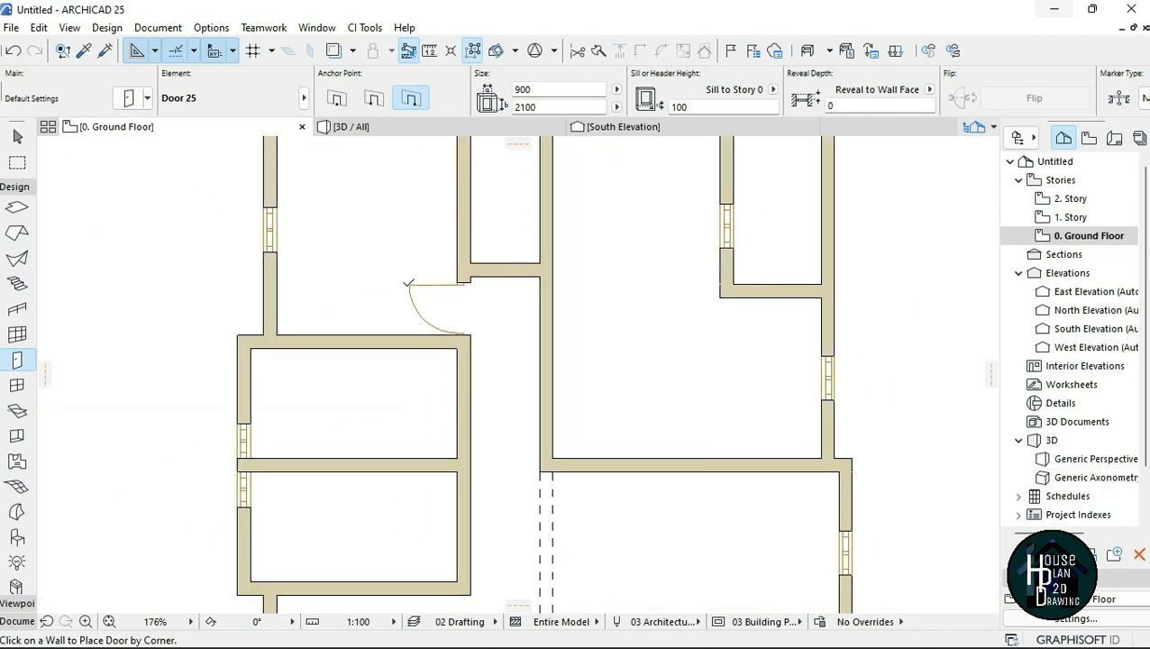
scroll(409, 284, "down", 3)
scroll(403, 367, "up", 2)
key("Escape")
scroll(404, 370, "up", 2)
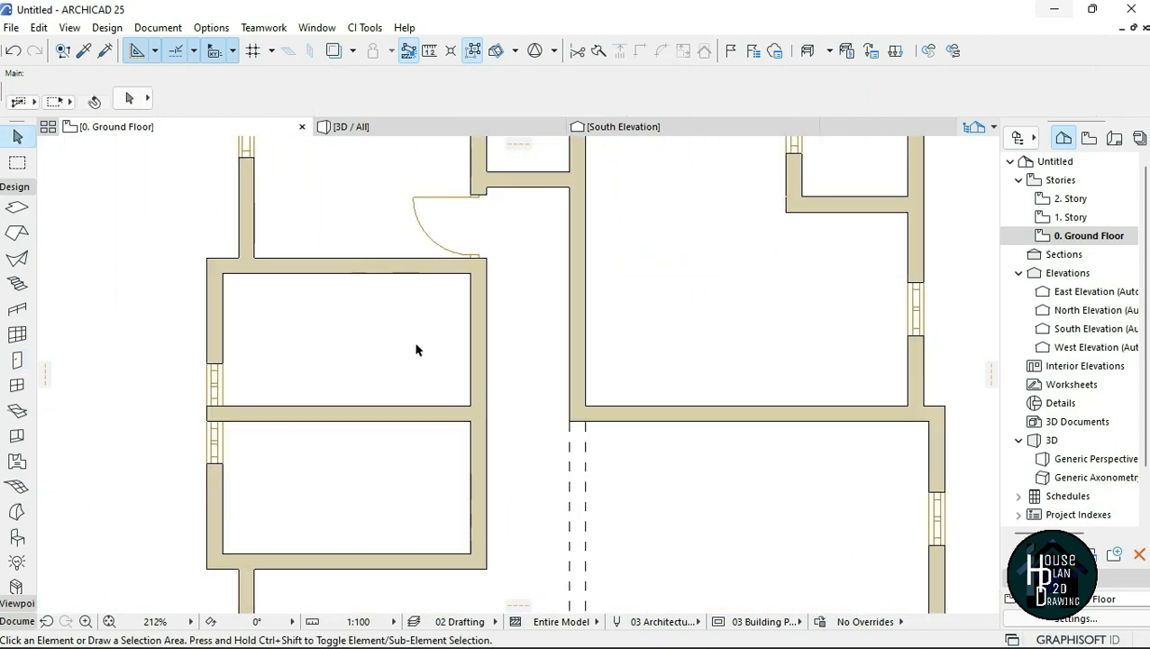
scroll(386, 360, "up", 2)
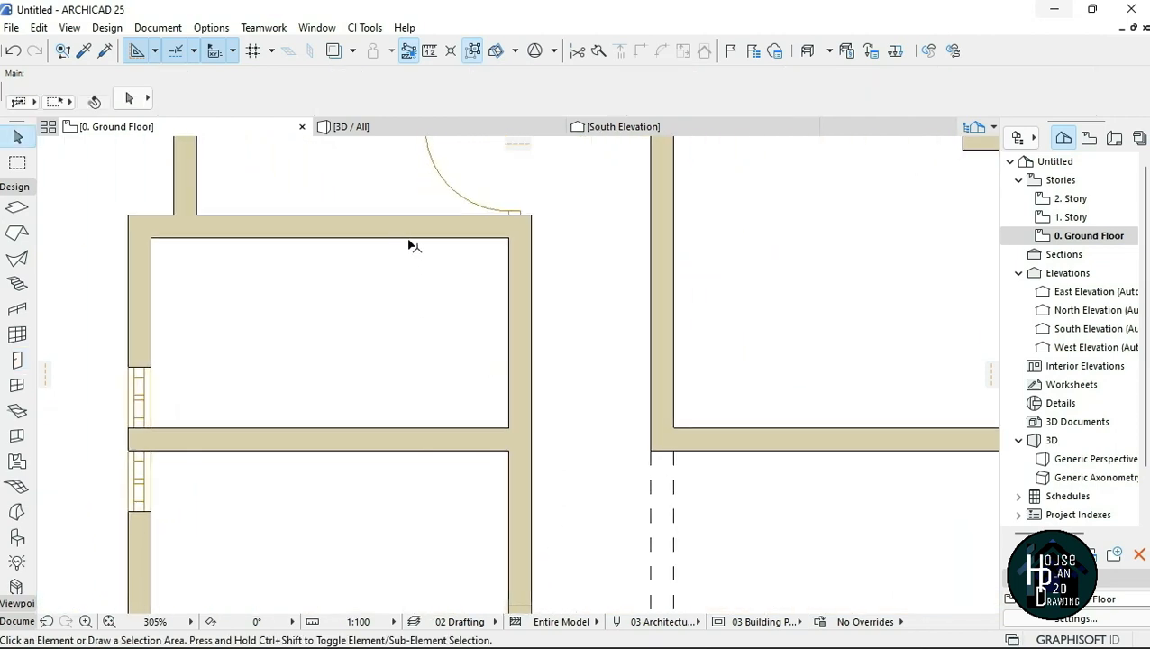
- Draw a wall with an Outside Face reference line across the northern small west room, starting 900 west of its southeast inner corner
scroll(403, 311, "down", 3)
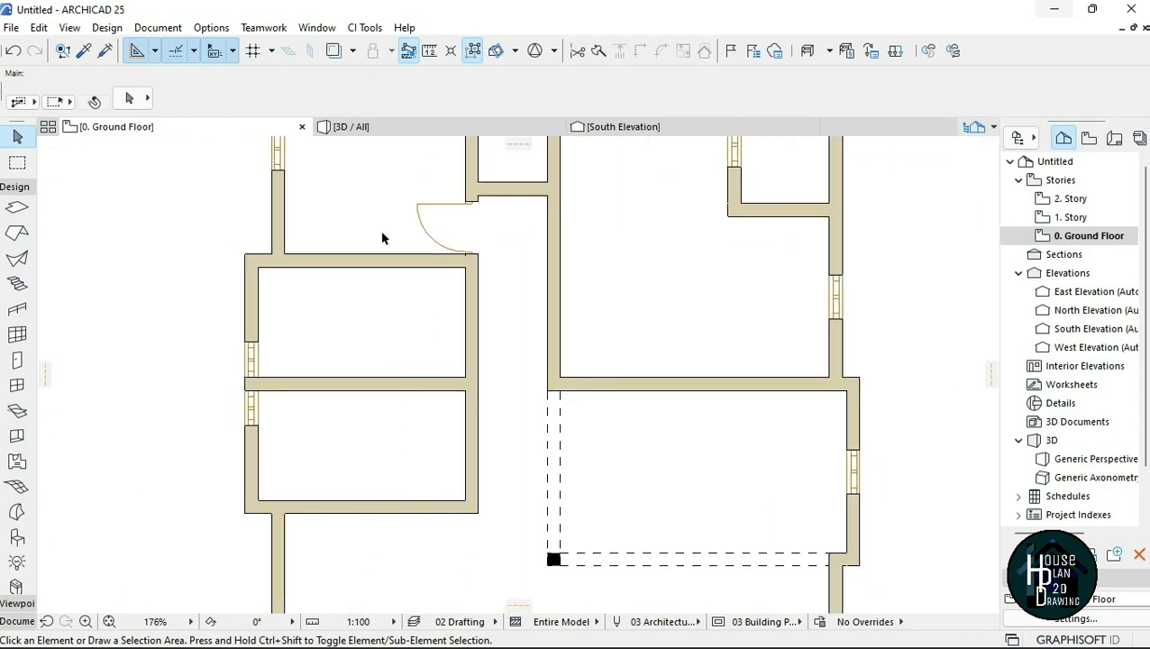
scroll(391, 267, "up", 3)
scroll(397, 302, "down", 1)
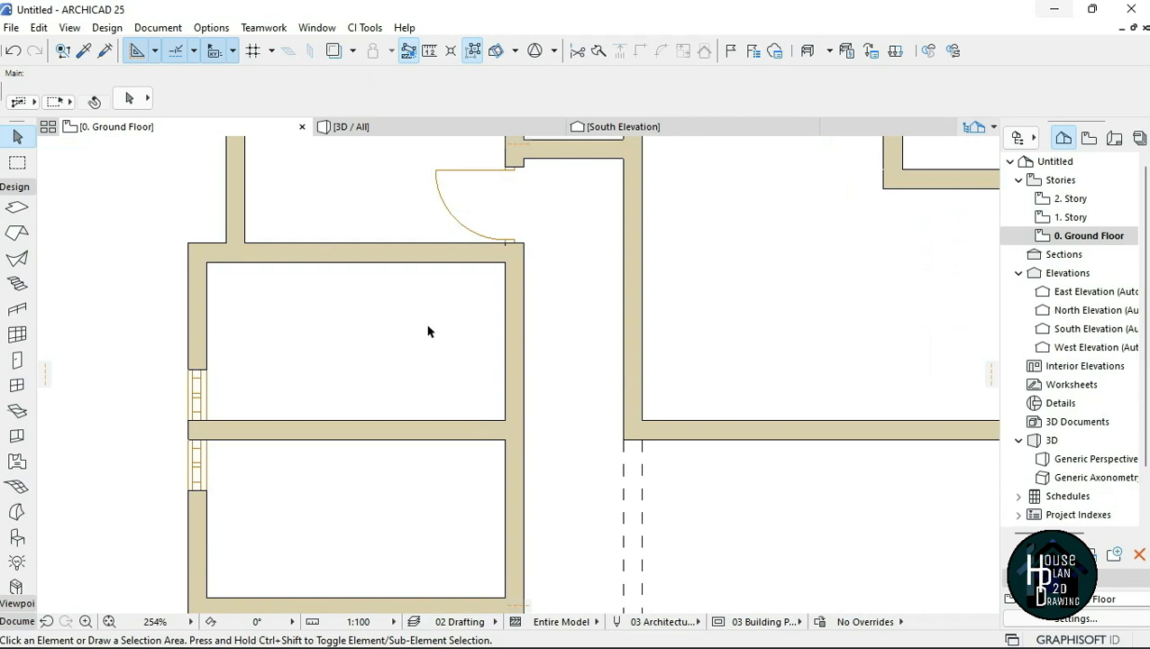
left_click(415, 245, "alt")
scroll(450, 365, "up", 2)
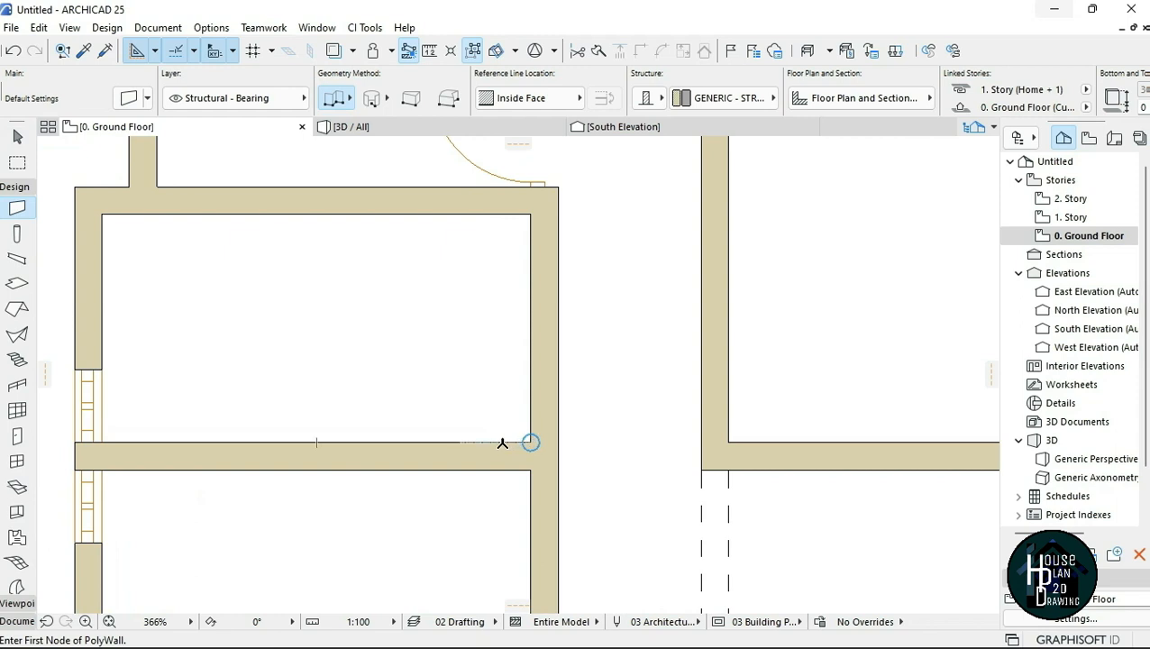
type("9")
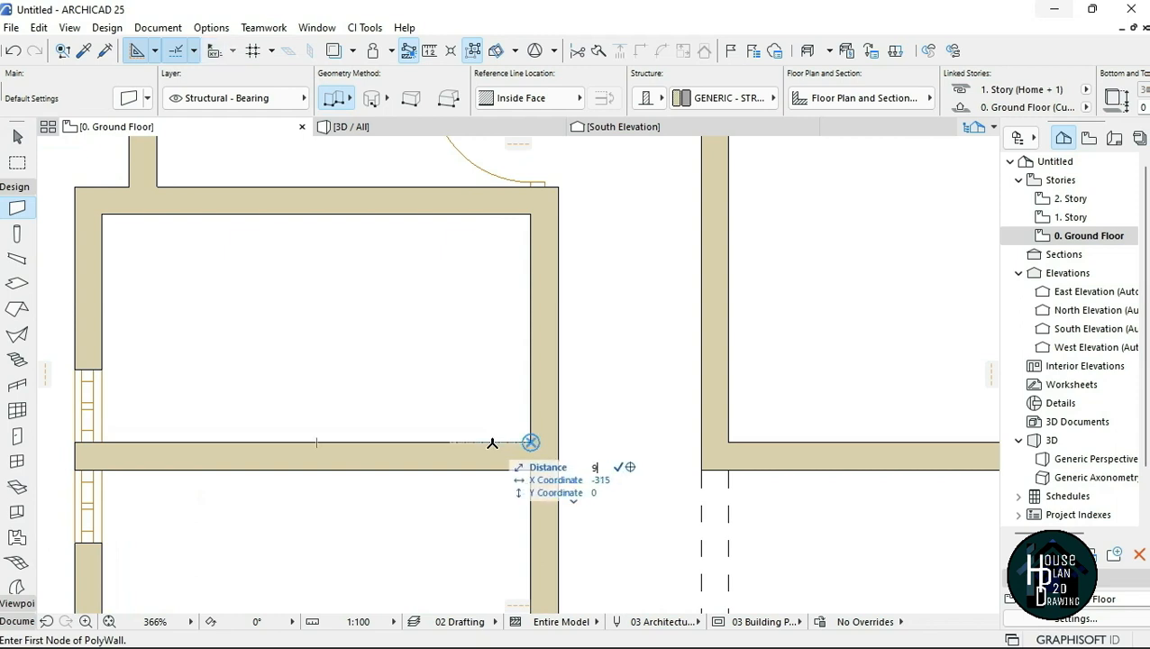
type("00")
key("Return")
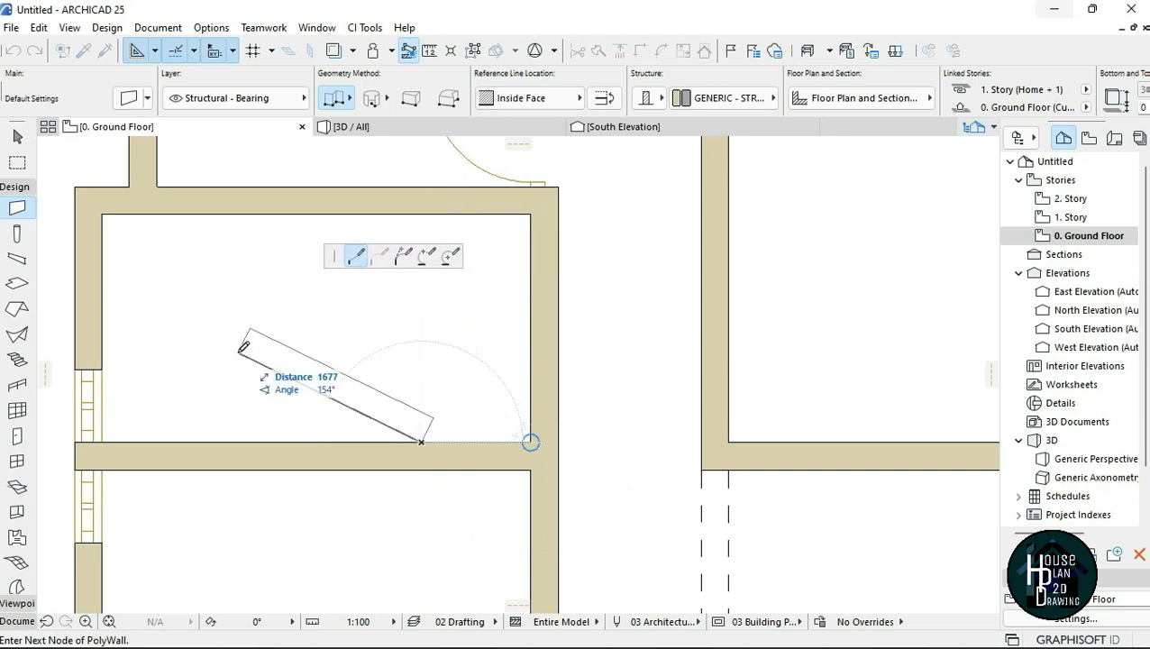
left_click(537, 97)
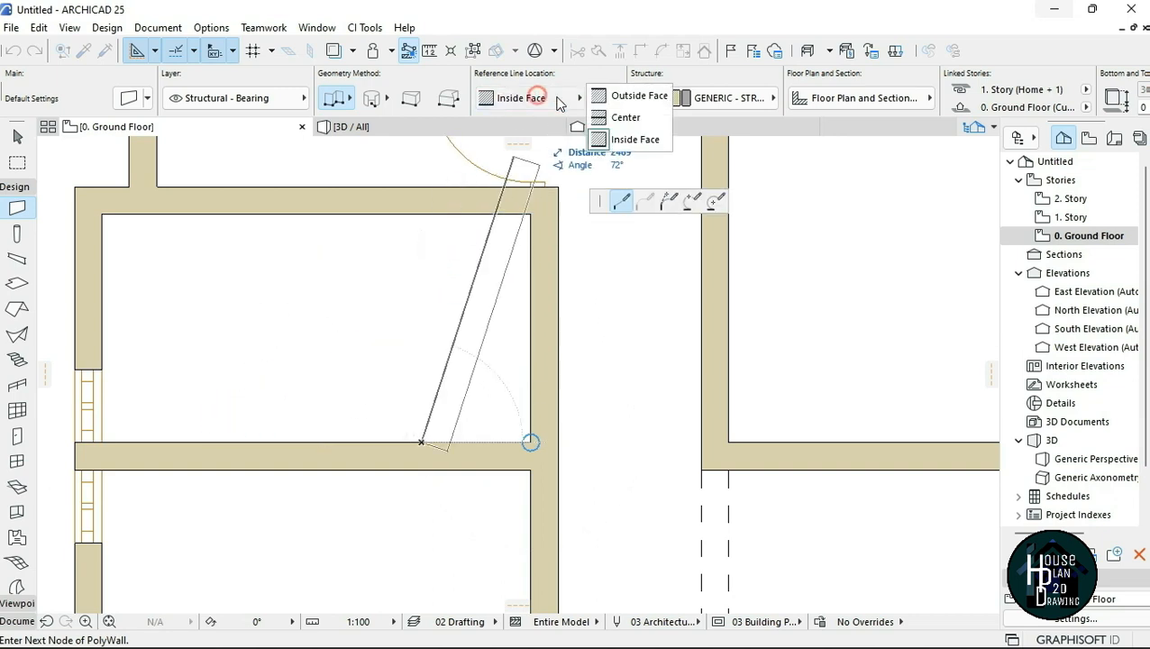
left_click(633, 96)
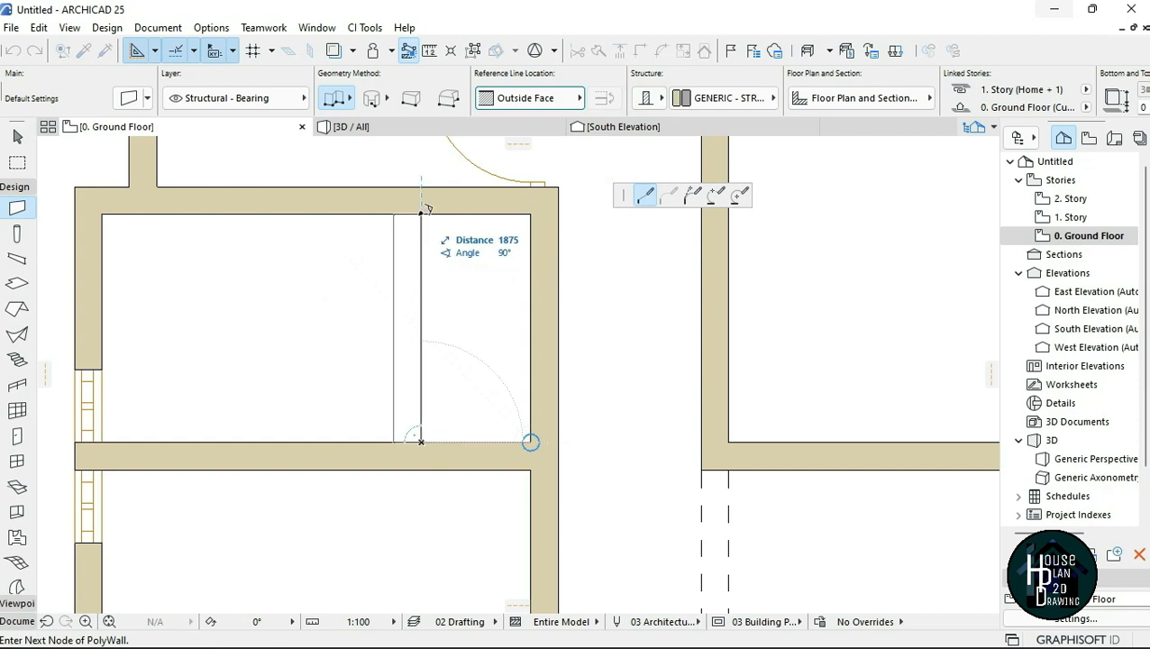
key("Escape")
- Stretch the new partition's south end through the southern small room to that room's south wall
scroll(417, 342, "down", 3)
scroll(405, 401, "up", 3)
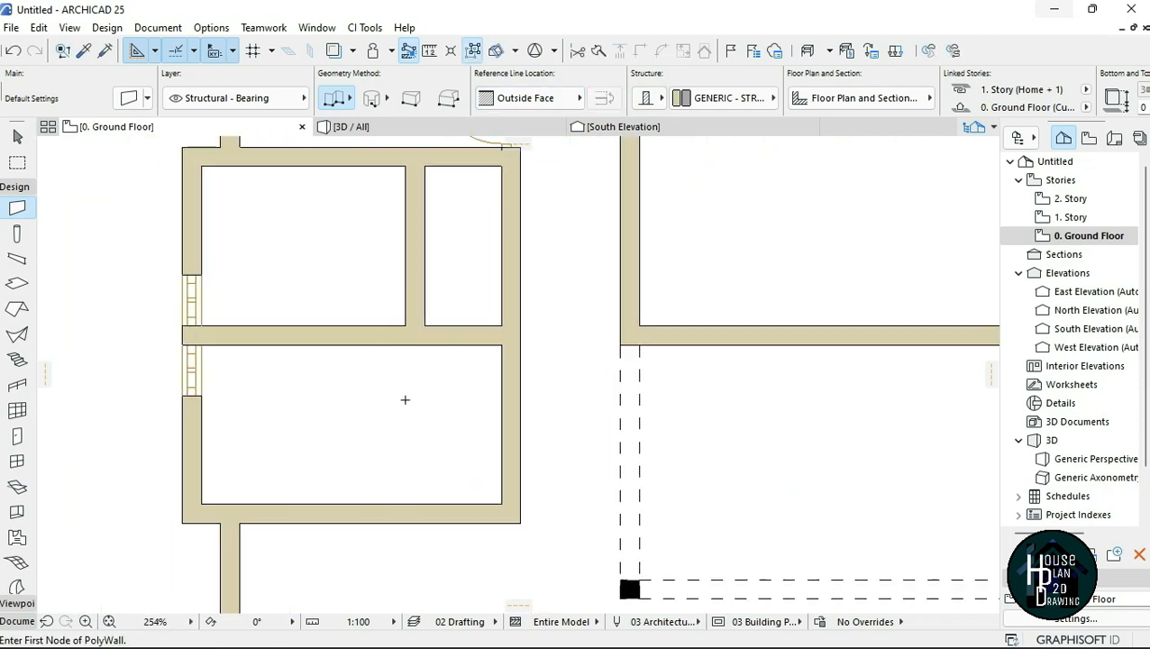
key("Escape")
left_click(424, 307)
left_click(428, 311)
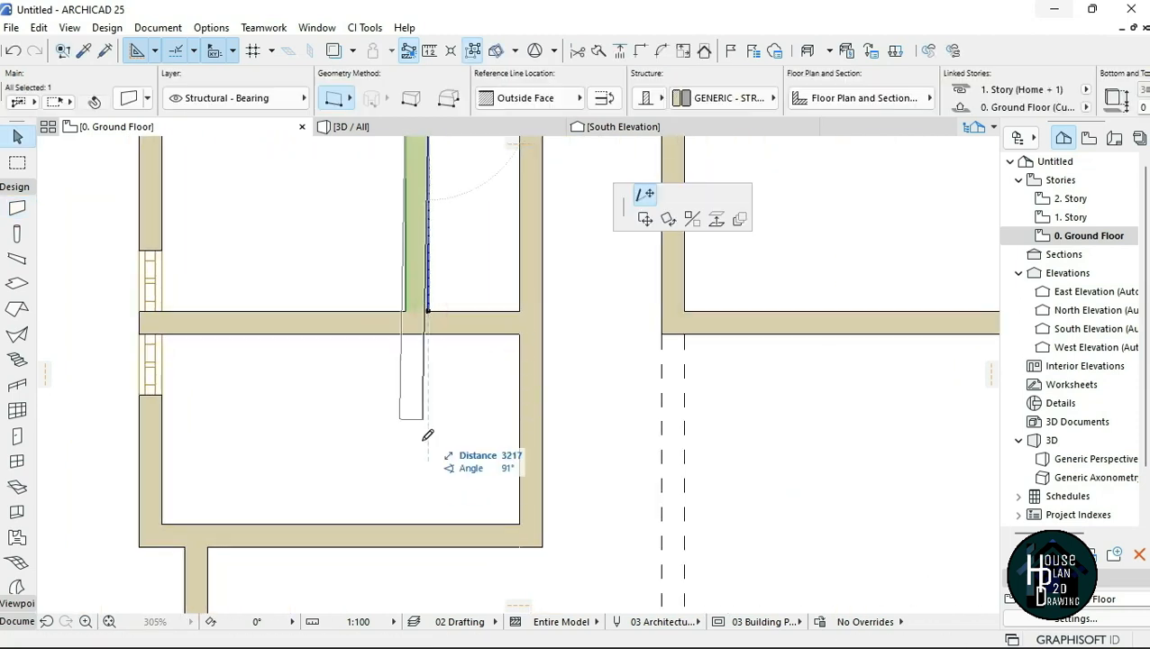
left_click(428, 522)
key("Escape")
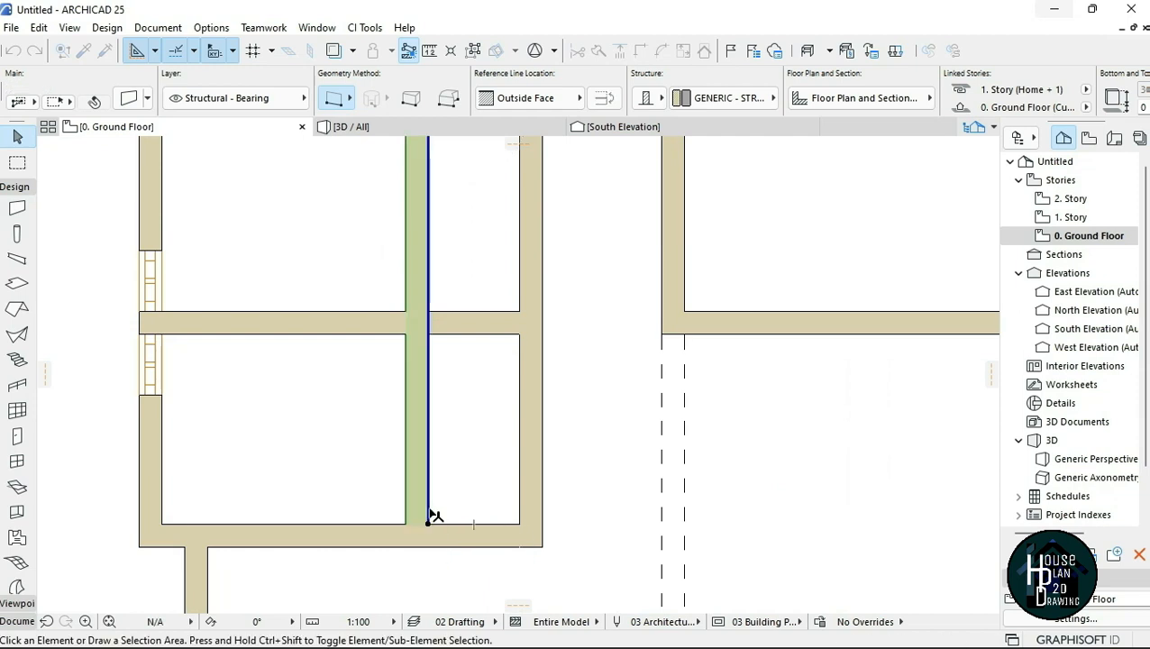
- Set the thickness of the new partition through the two small west rooms to 150
scroll(436, 439, "down", 3)
scroll(376, 349, "up", 2)
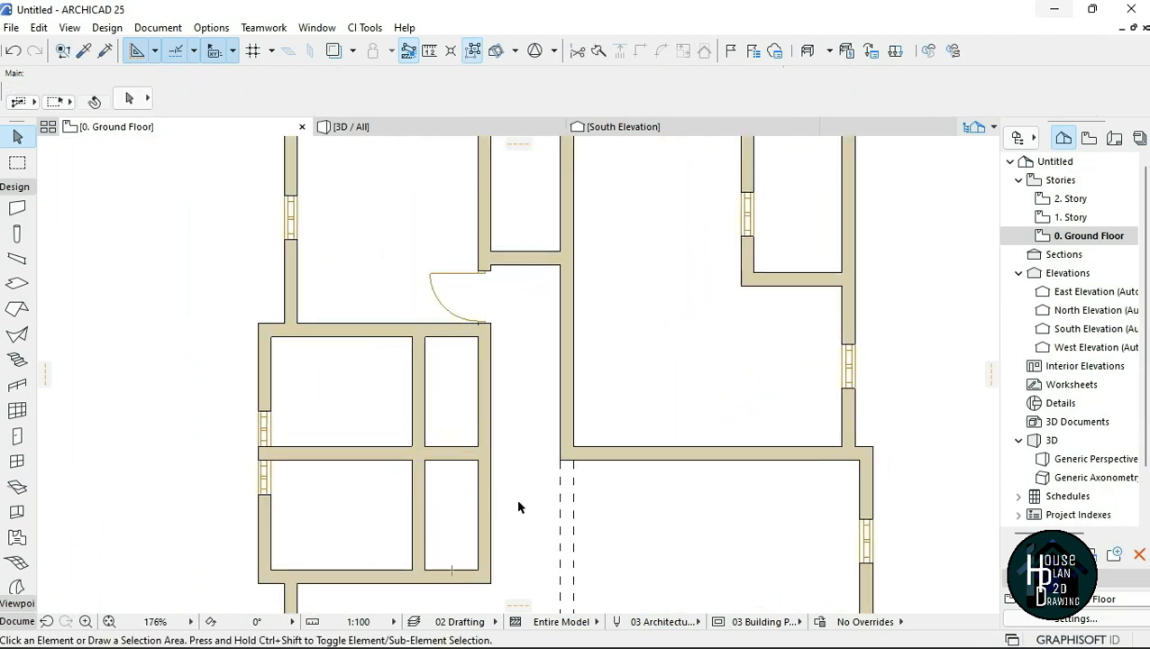
scroll(494, 521, "up", 2)
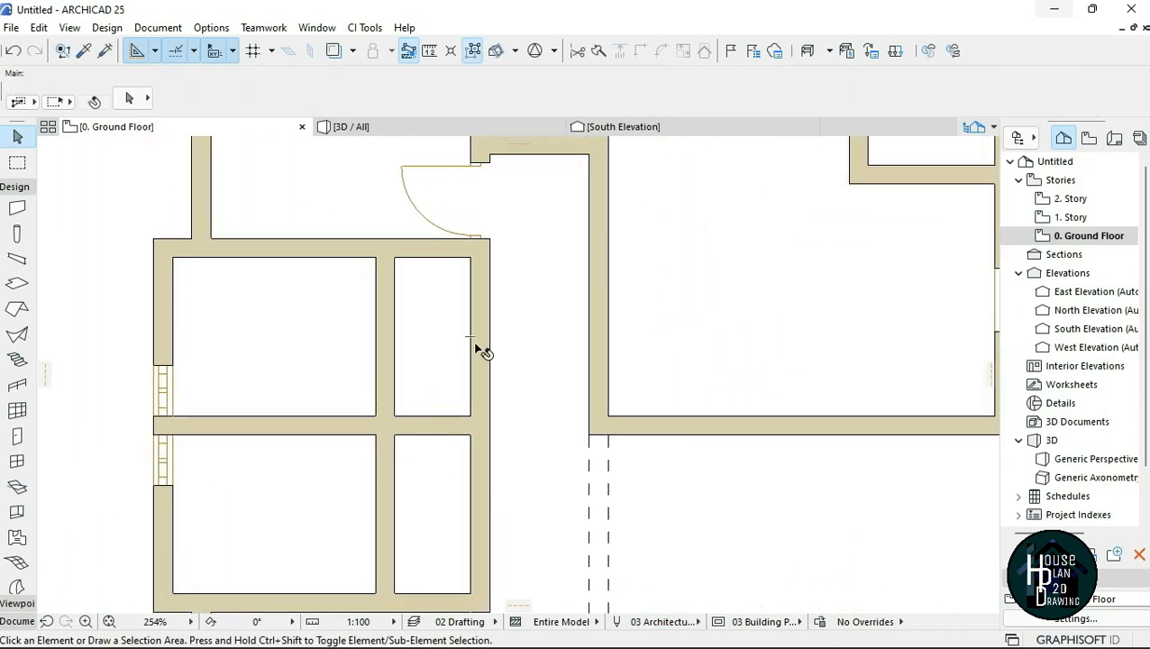
left_click(480, 351)
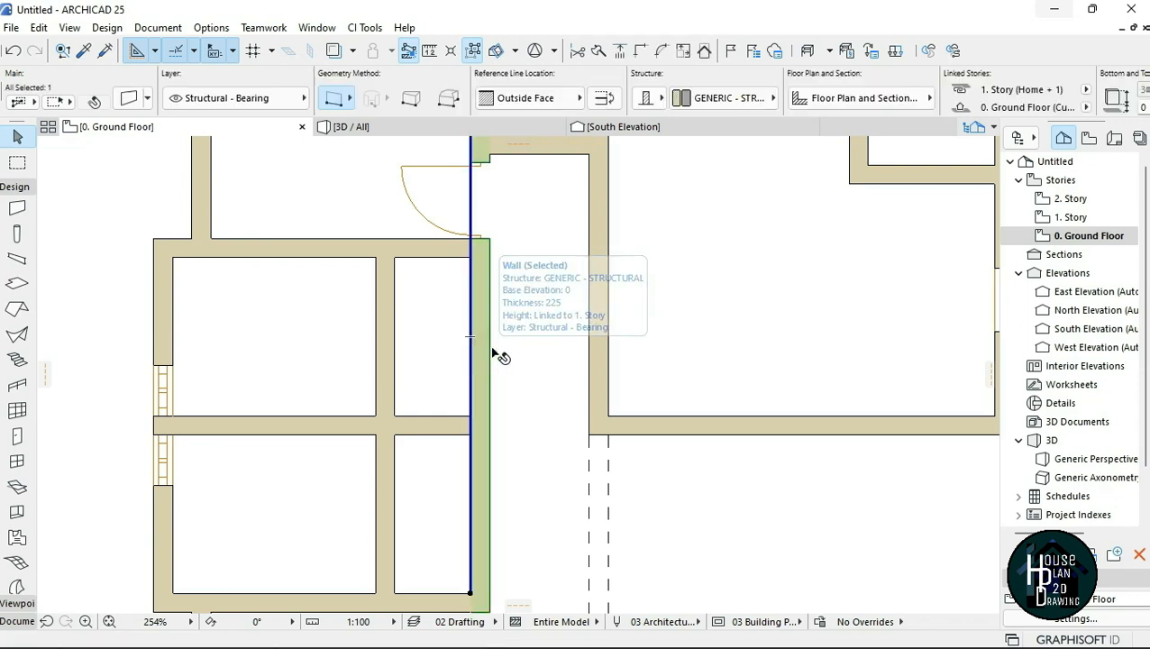
scroll(866, 108, "down", 3)
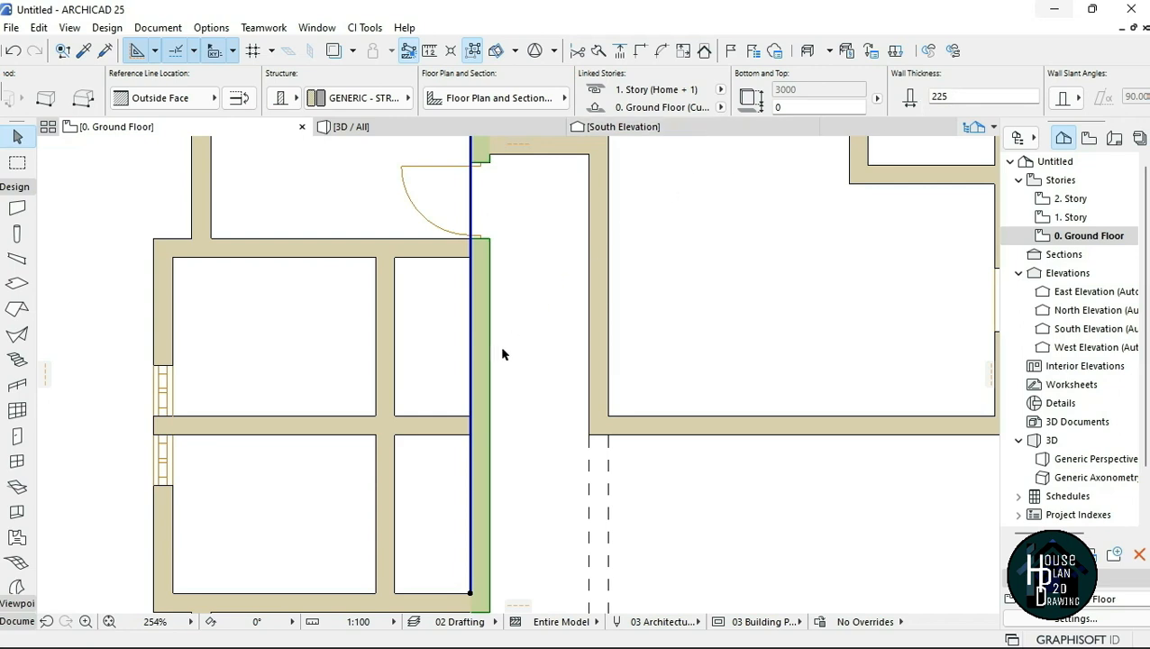
left_click(386, 356)
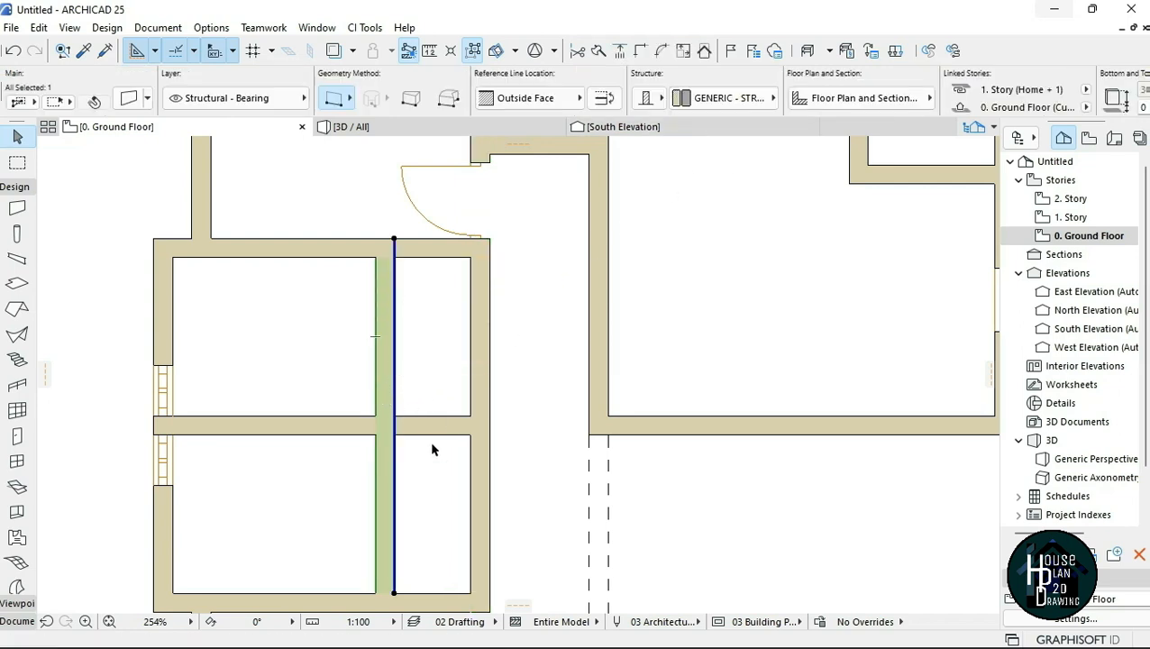
left_click(433, 375)
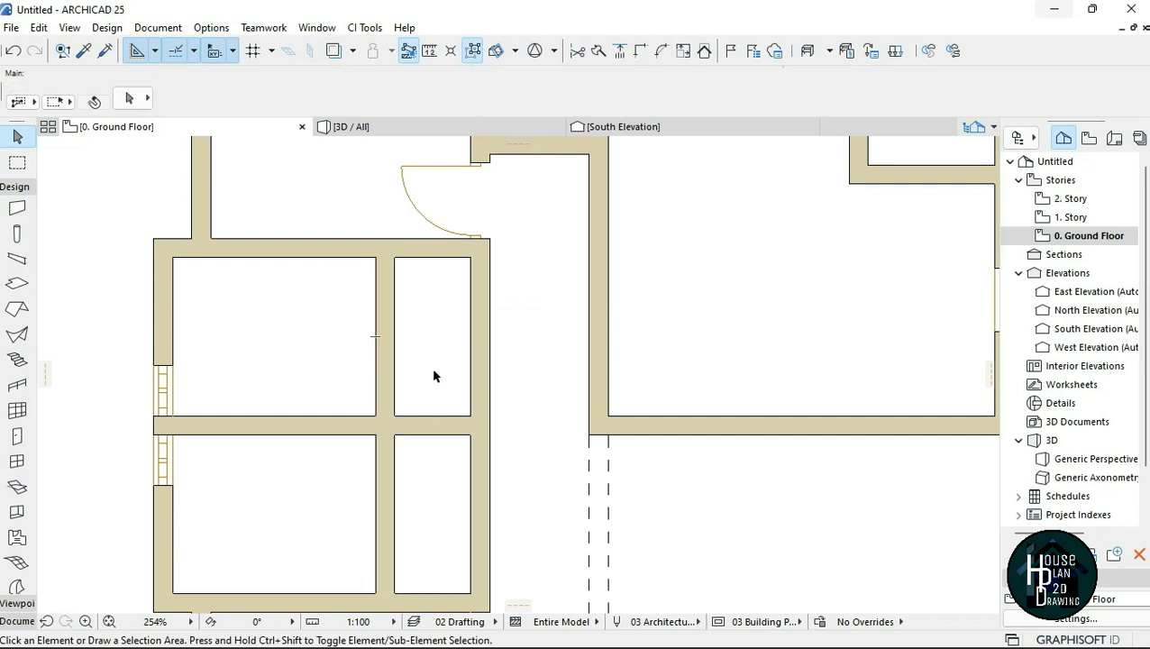
left_click(385, 356)
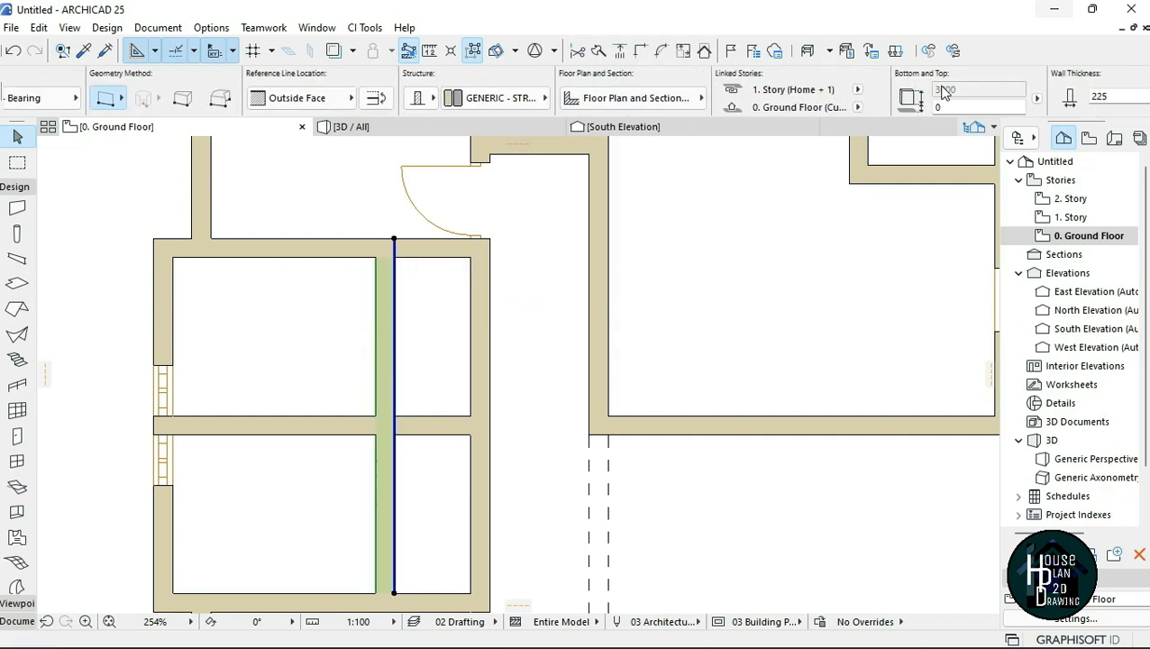
scroll(945, 93, "down", 2)
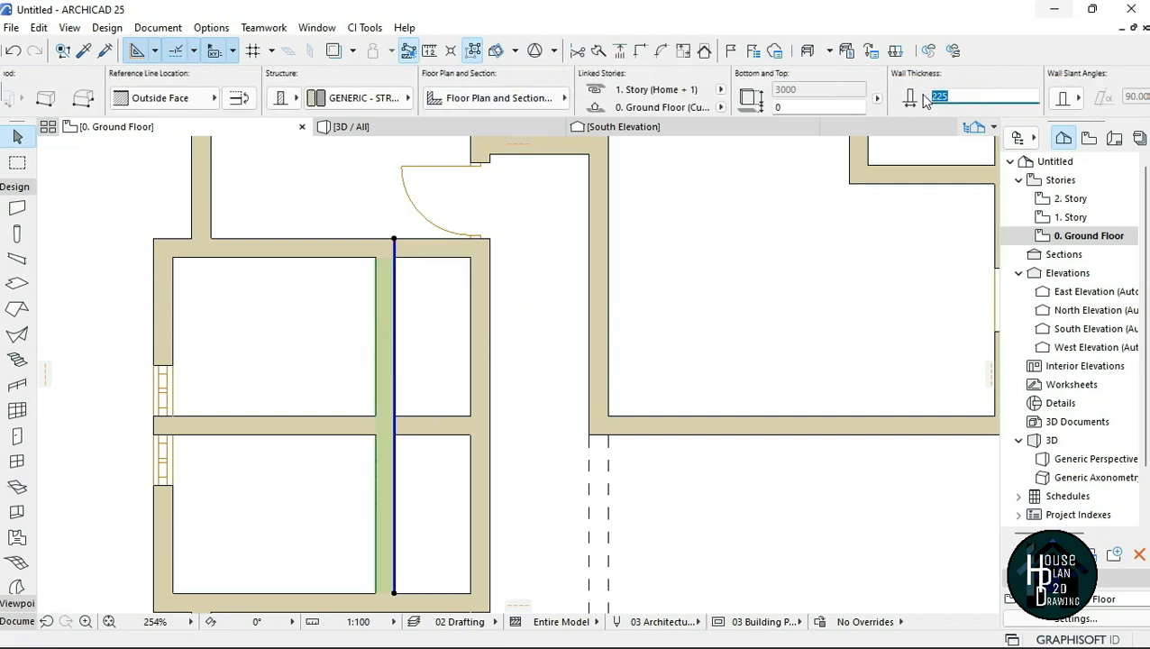
key("Return")
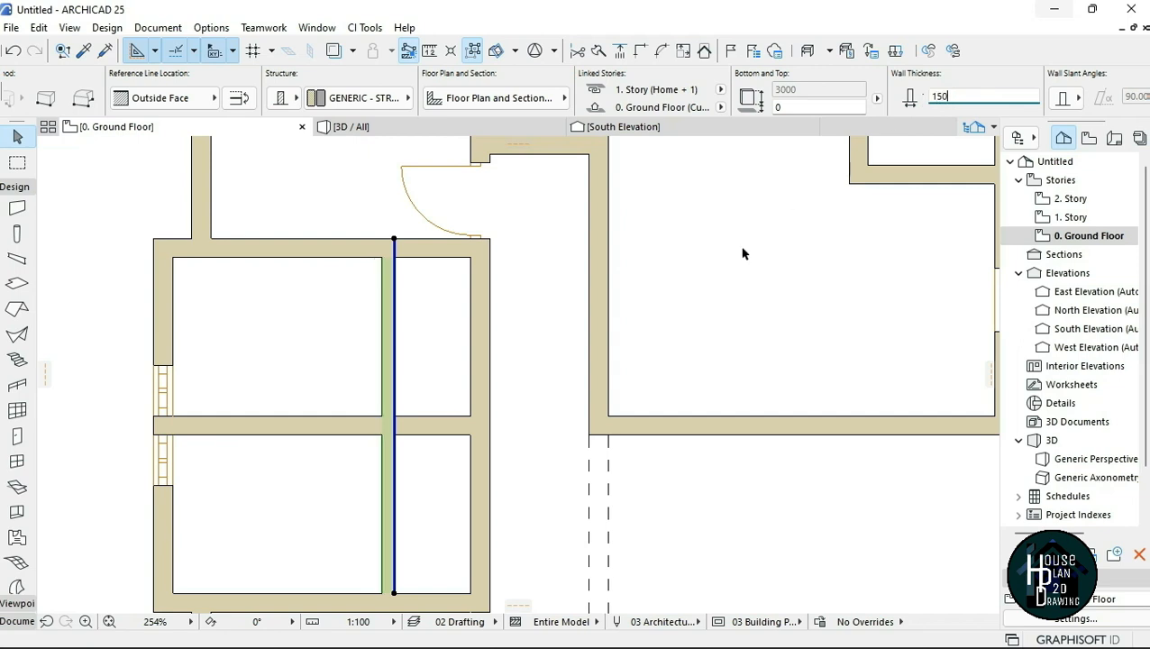
left_click(407, 538)
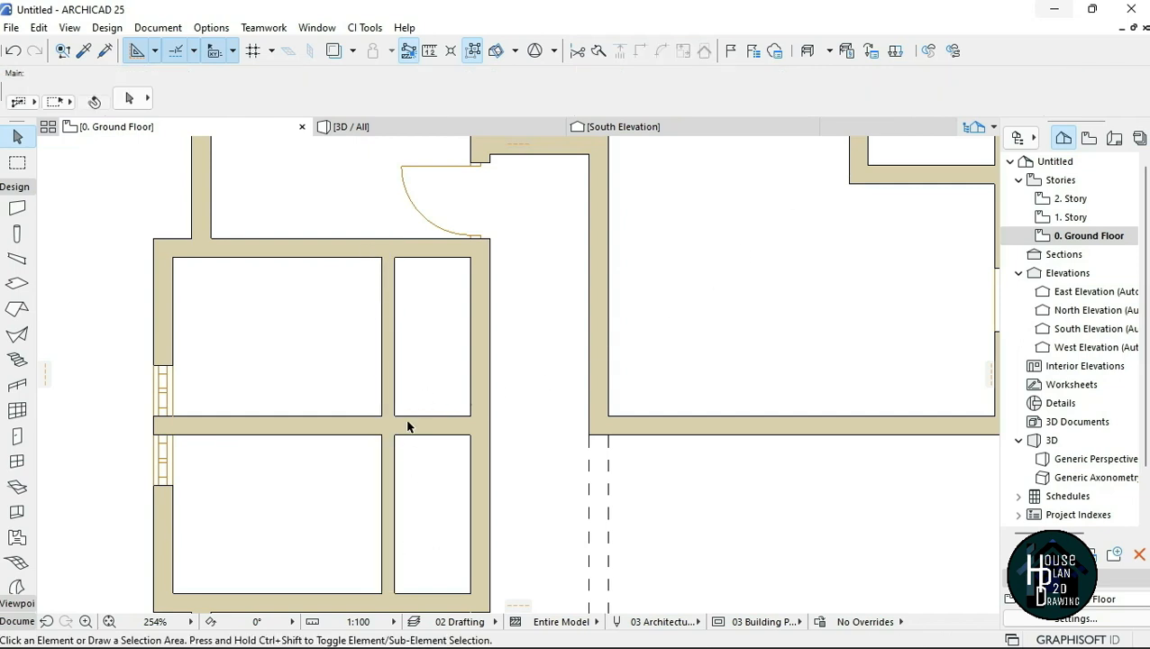
- Trim away the northern small room's north wall segment between the new partition and the east wall to open the passage
scroll(400, 387, "down", 3)
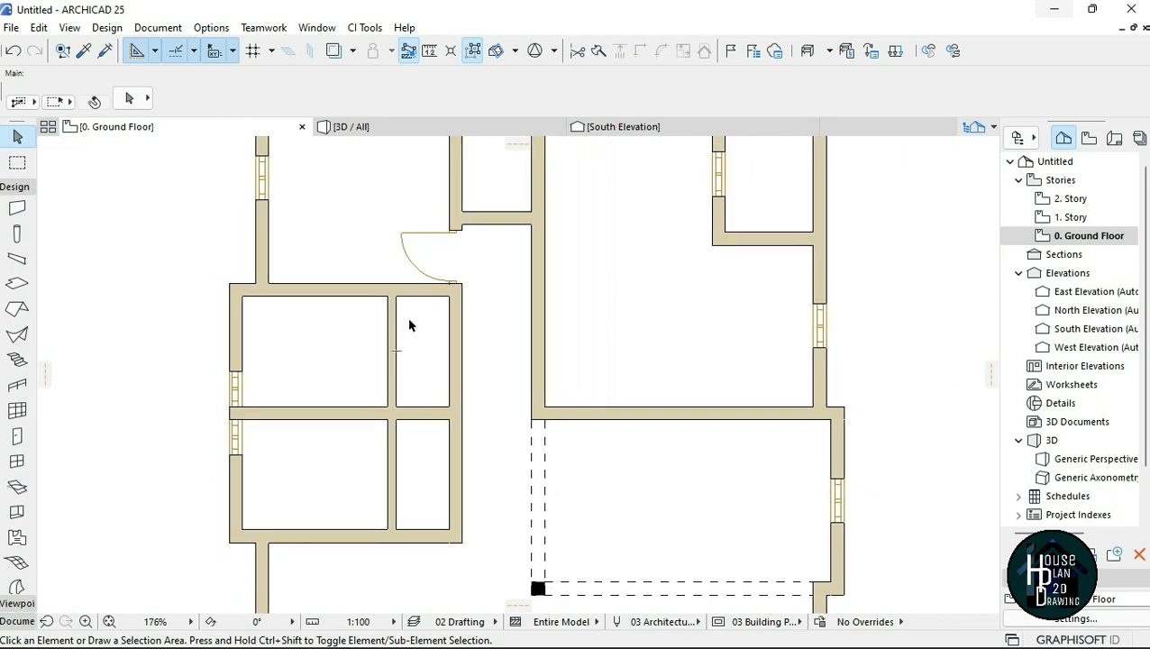
scroll(411, 326, "up", 3)
scroll(403, 457, "down", 3)
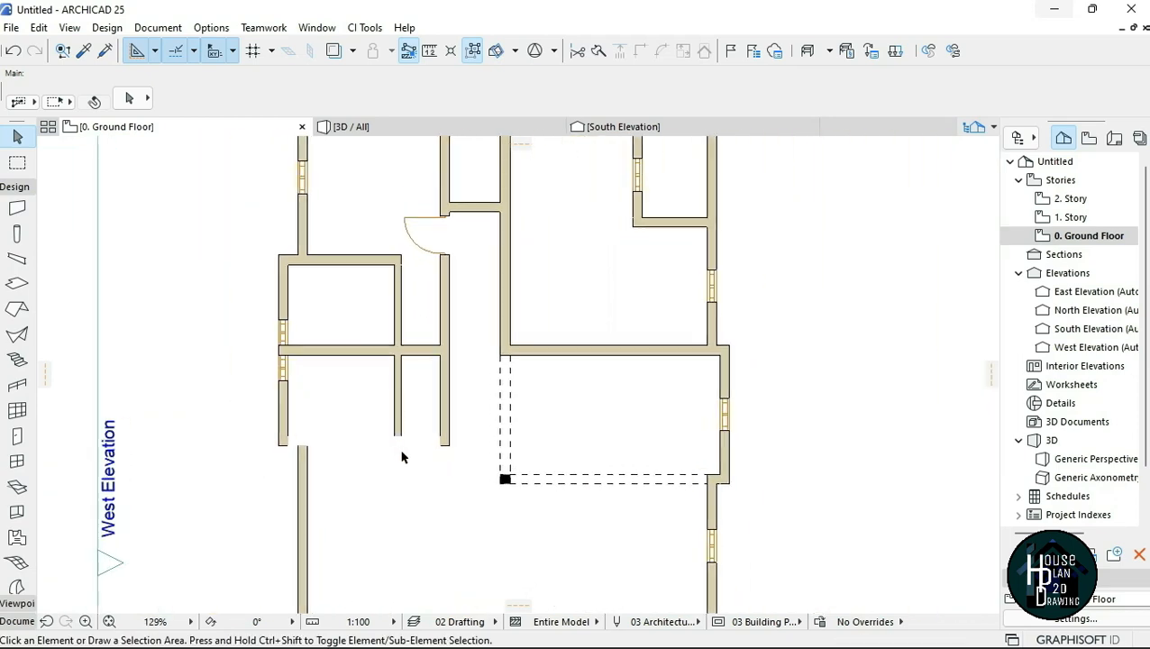
scroll(418, 455, "up", 2)
scroll(429, 420, "down", 2)
scroll(430, 420, "up", 2)
scroll(410, 421, "down", 3)
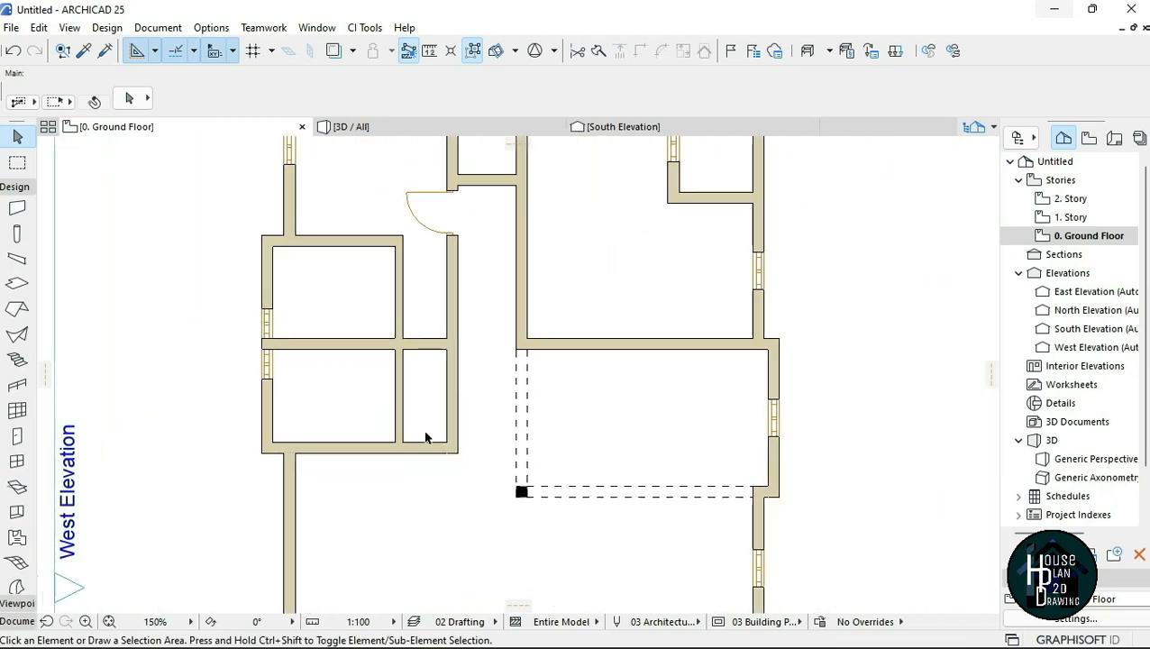
- Copy the existing Door 25's settings and place a 900 × 2100 door in the passage's south wall, hinged on the east and opening north
scroll(423, 434, "up", 2)
scroll(414, 235, "up", 4)
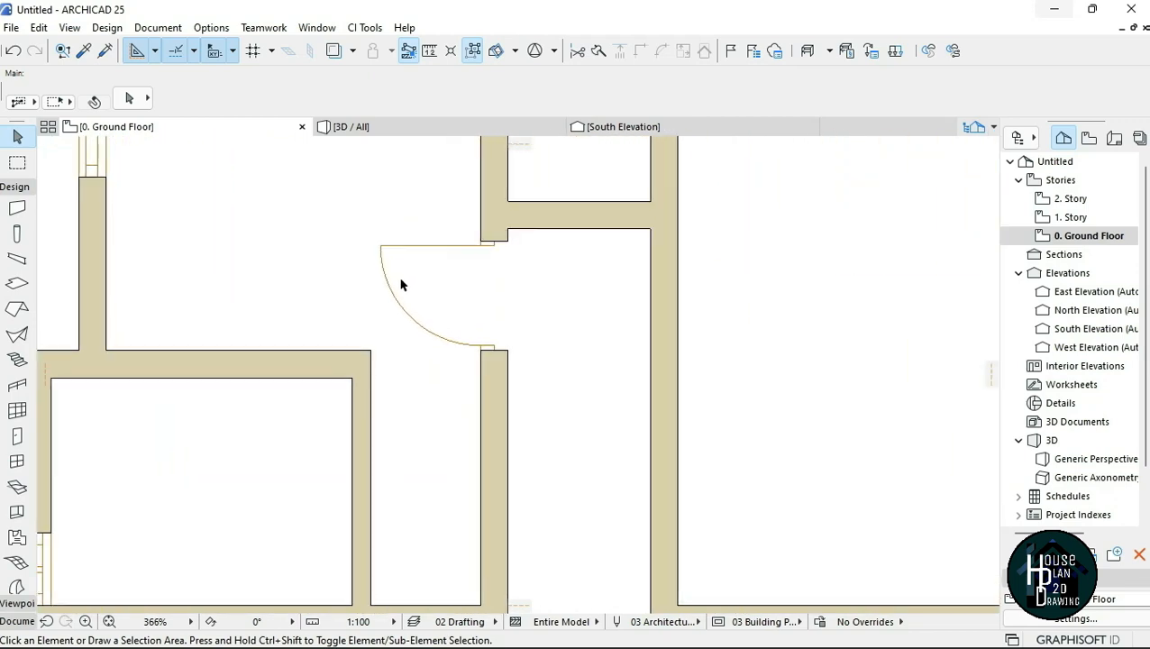
left_click(387, 239)
left_click(388, 240, "alt")
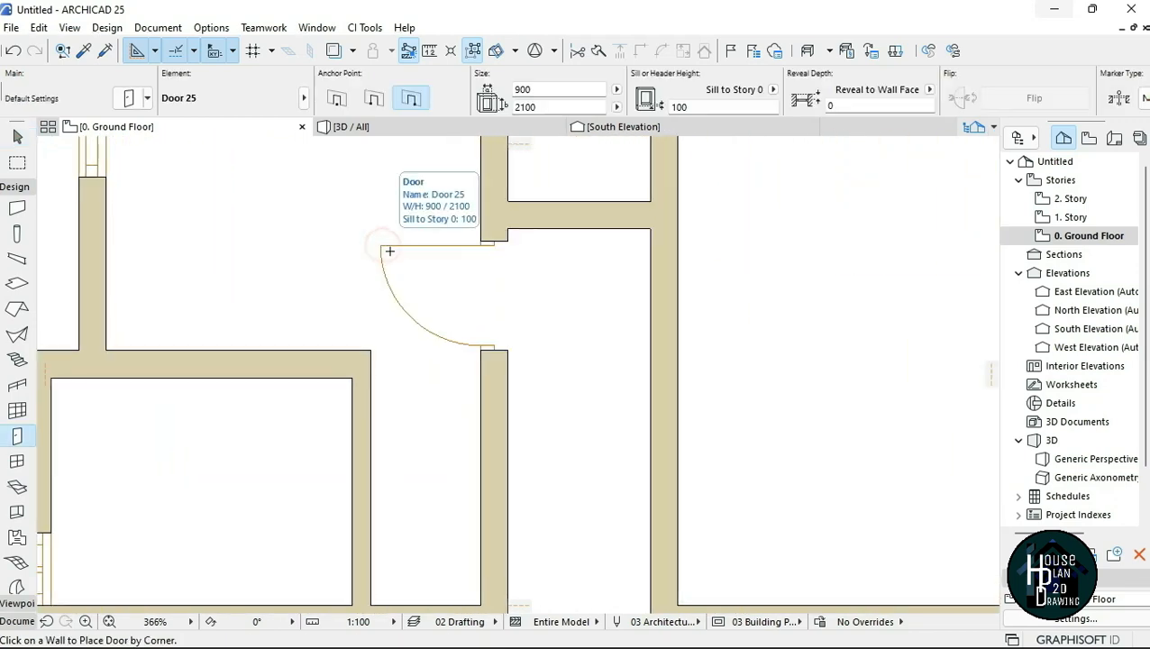
scroll(411, 285, "down", 5)
scroll(410, 265, "up", 2)
scroll(410, 265, "down", 3)
scroll(426, 441, "up", 2)
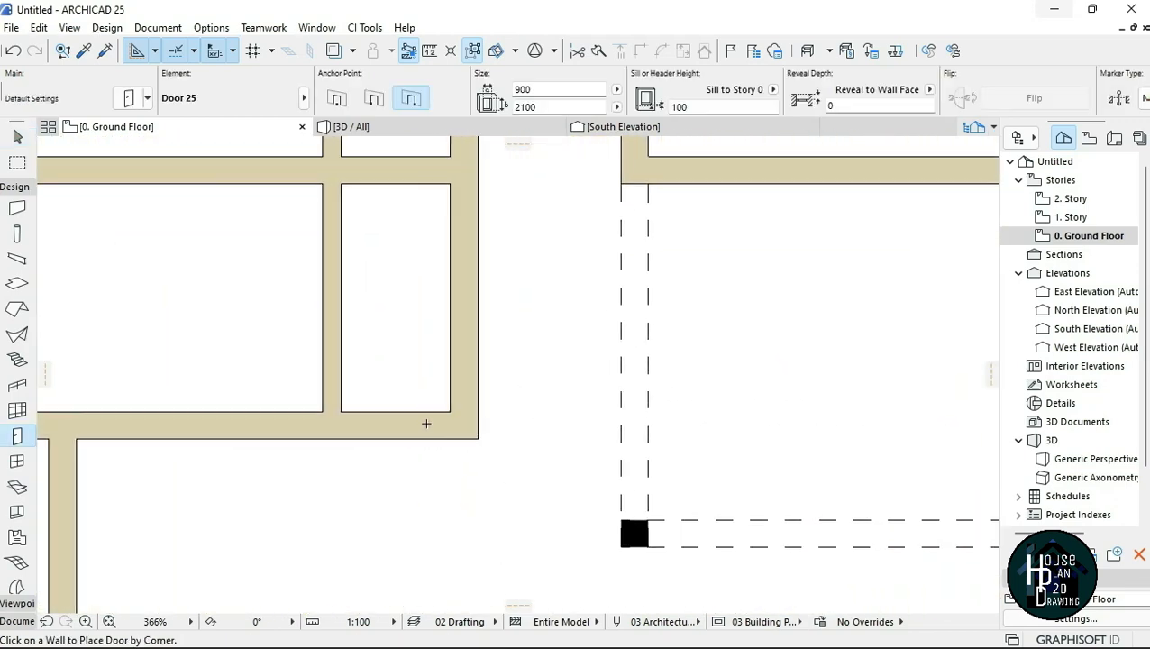
left_click(449, 410)
left_click(487, 297)
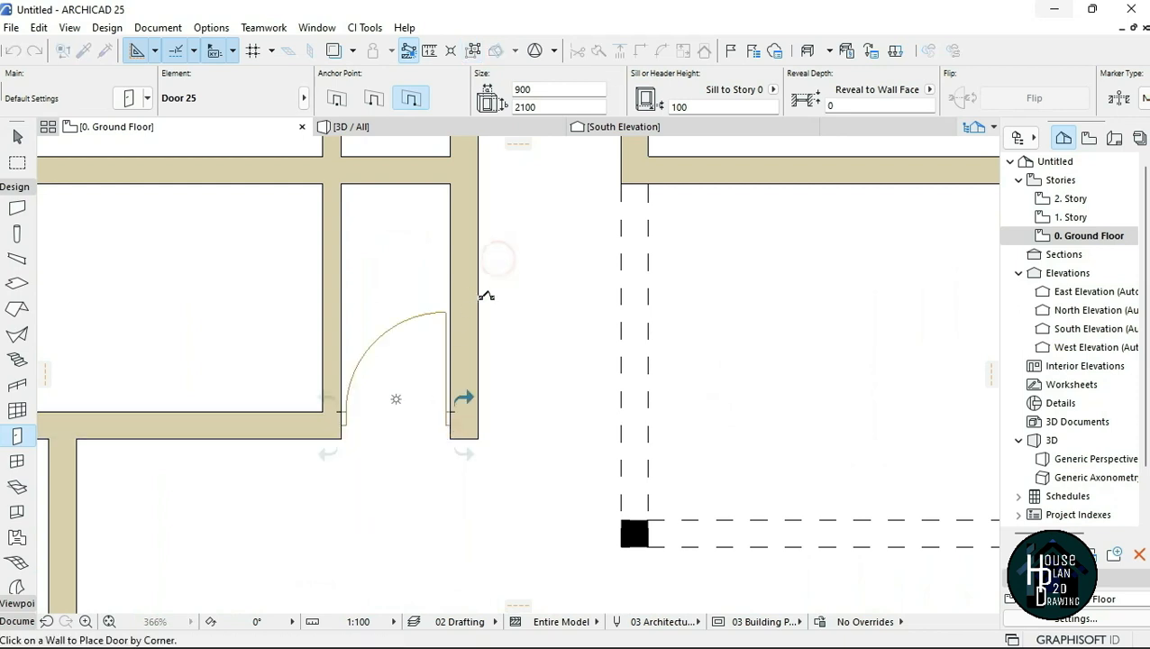
scroll(414, 407, "down", 4)
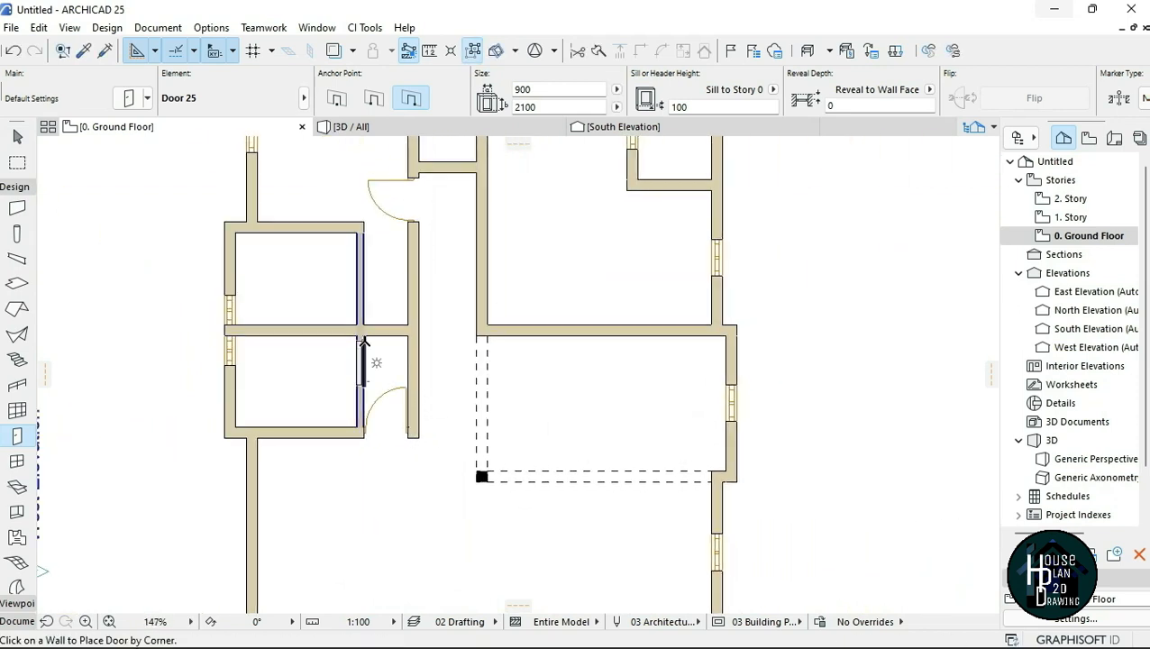
- Place a 900 × 2100 door in the partition at the southern room's northeast corner, hinged on the north and opening into the room
scroll(345, 320, "up", 2)
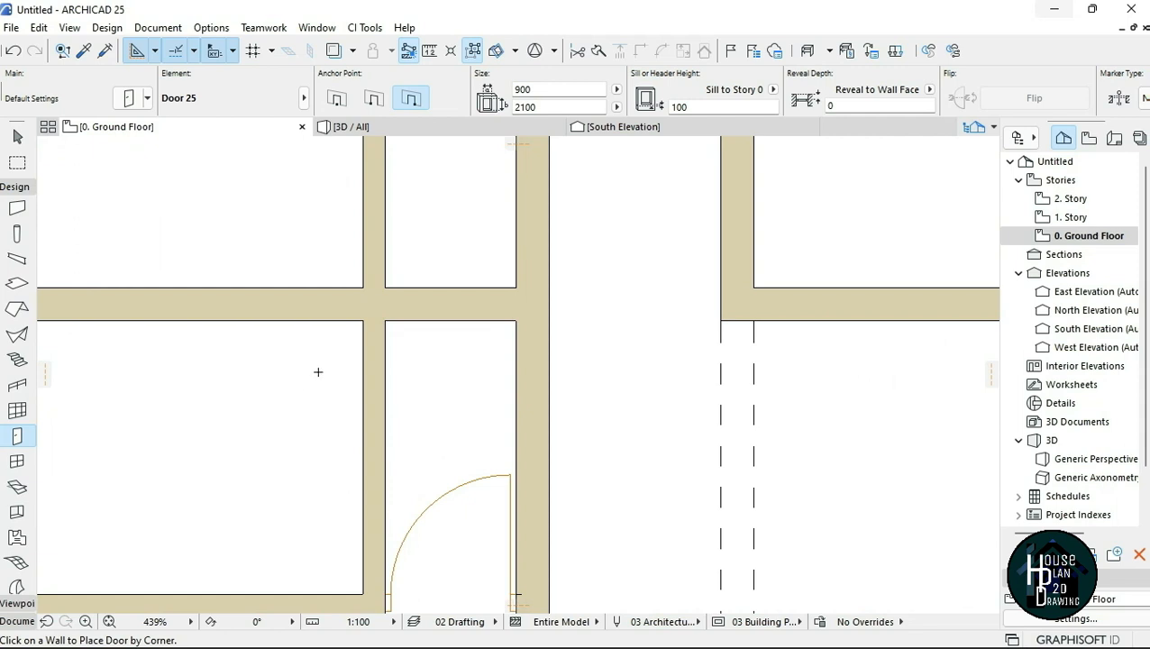
left_click(364, 321)
left_click(207, 314)
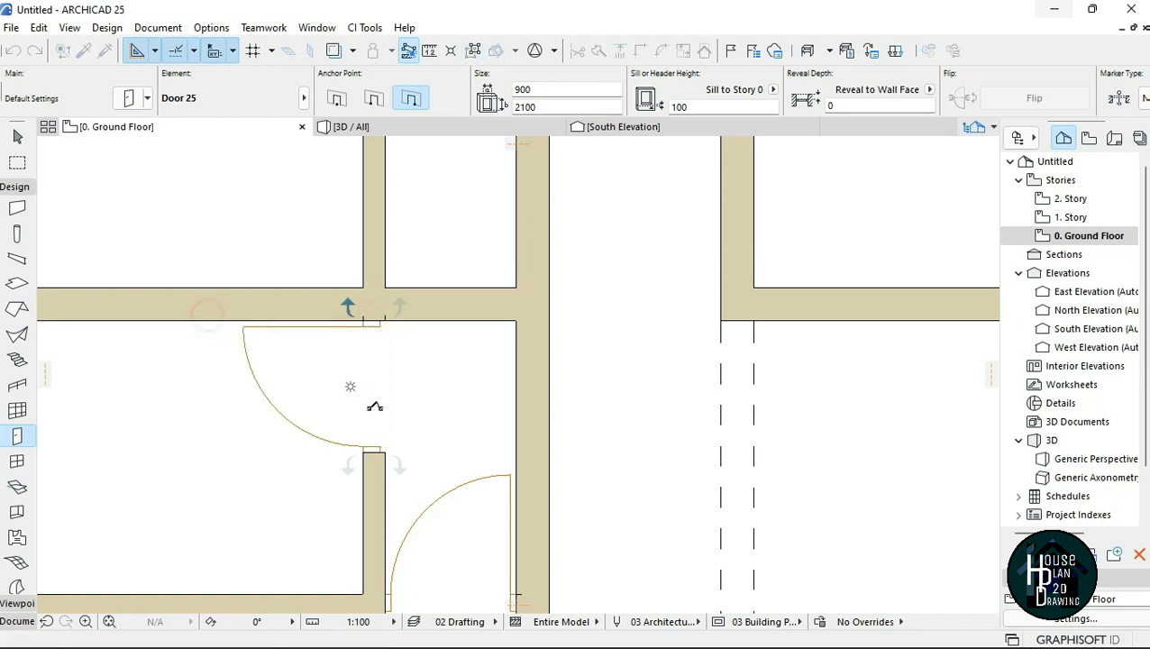
left_click(350, 386)
scroll(350, 388, "down", 2)
scroll(302, 381, "up", 1)
key("Escape")
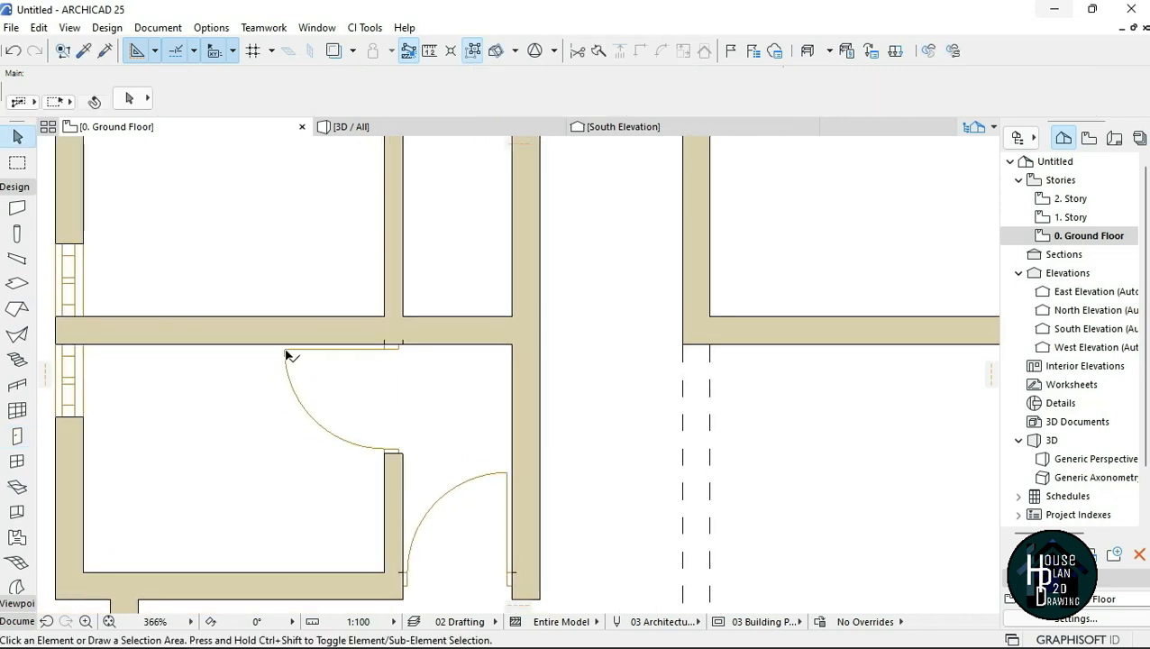
- Set the southern room's partition door width to 750 and pick up its settings for placing another door
left_click(286, 354)
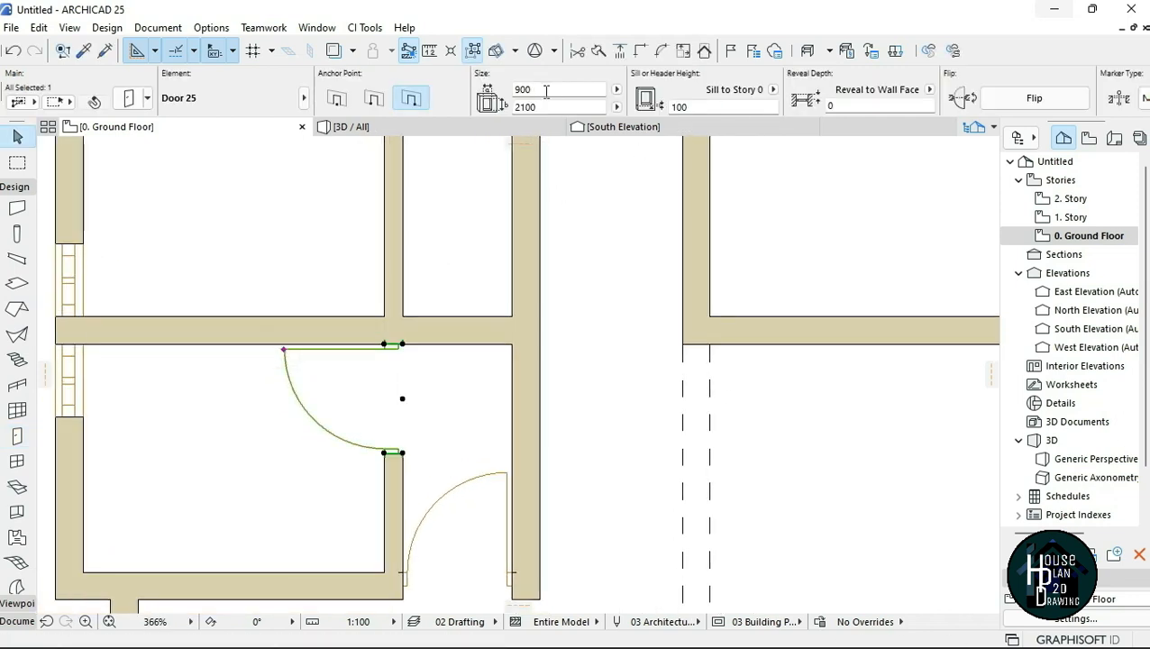
left_click_drag(546, 91, 510, 93)
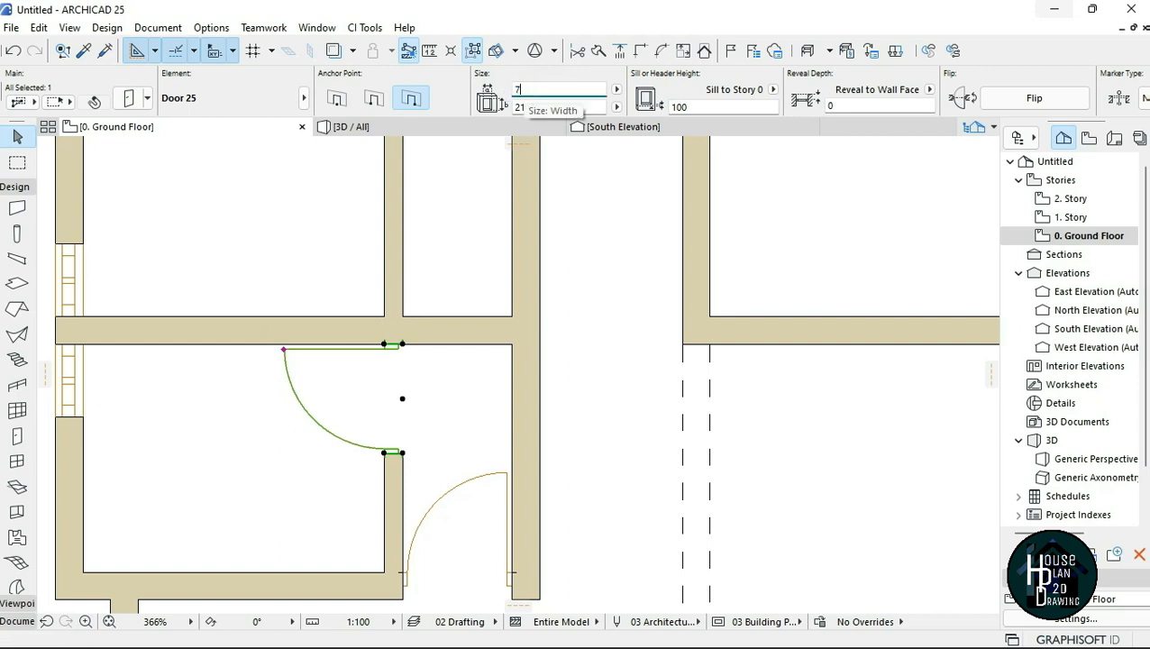
key("Return")
left_click(364, 416)
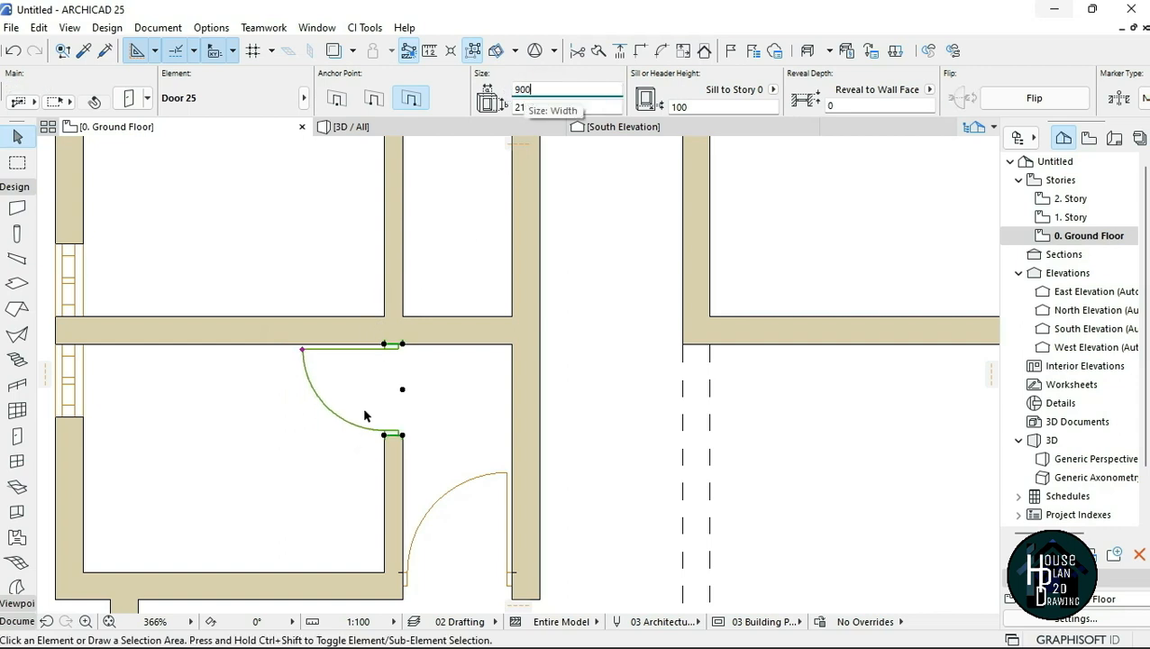
left_click(303, 349, "alt")
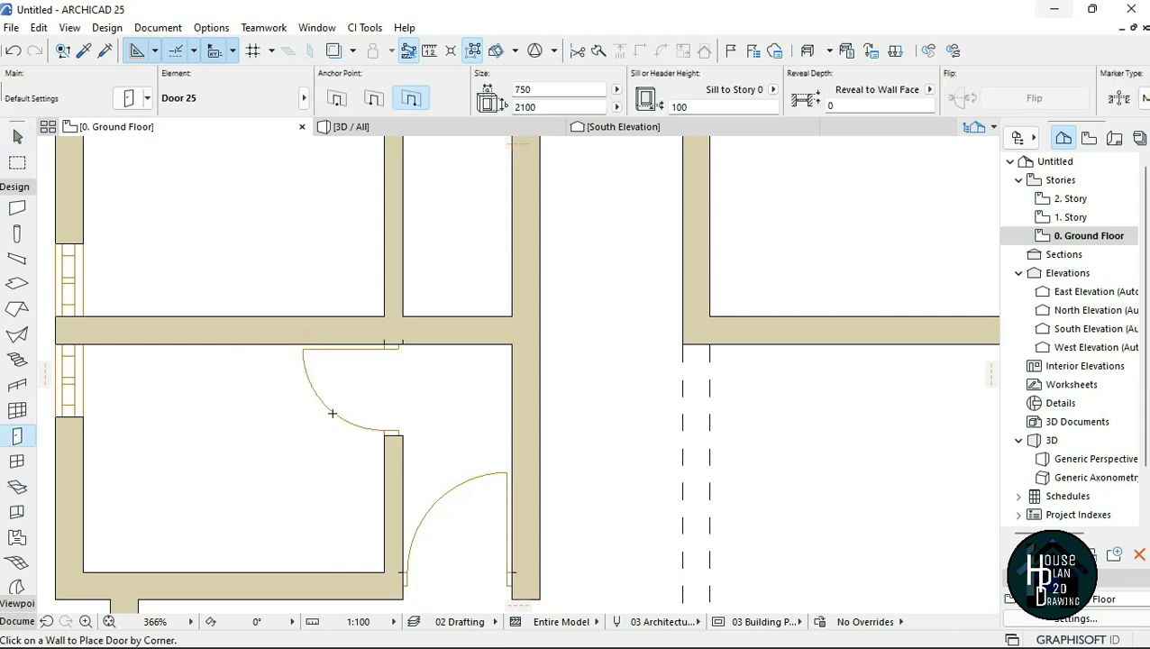
- Place a 750 × 2100 door in the partition at the northern small west room's northeast corner, hinged on the north and opening into the room
scroll(331, 412, "down", 6)
scroll(351, 311, "up", 5)
scroll(351, 326, "up", 2)
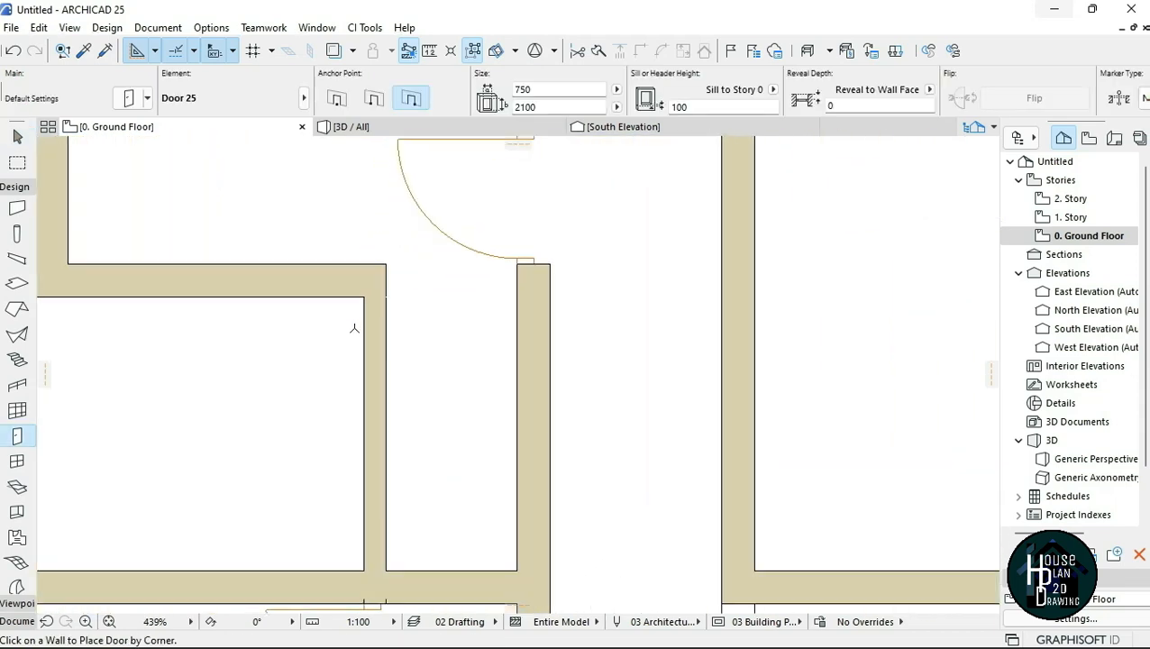
scroll(398, 311, "down", 2)
scroll(379, 316, "up", 4)
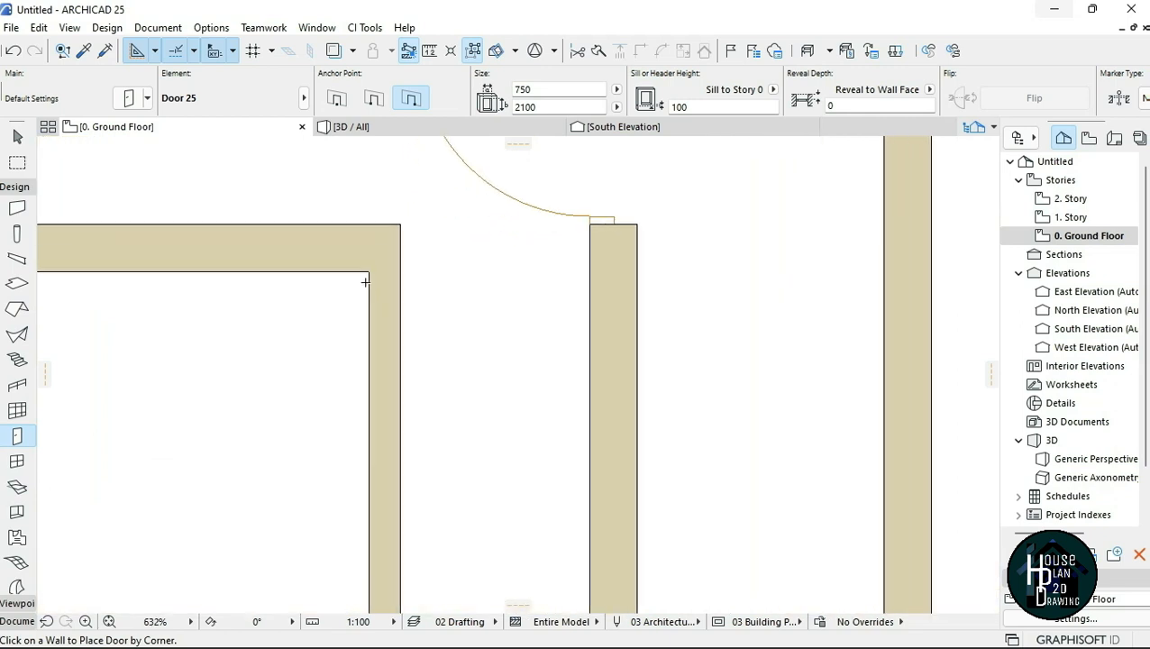
left_click(358, 350)
left_click(351, 342)
scroll(411, 290, "down", 5)
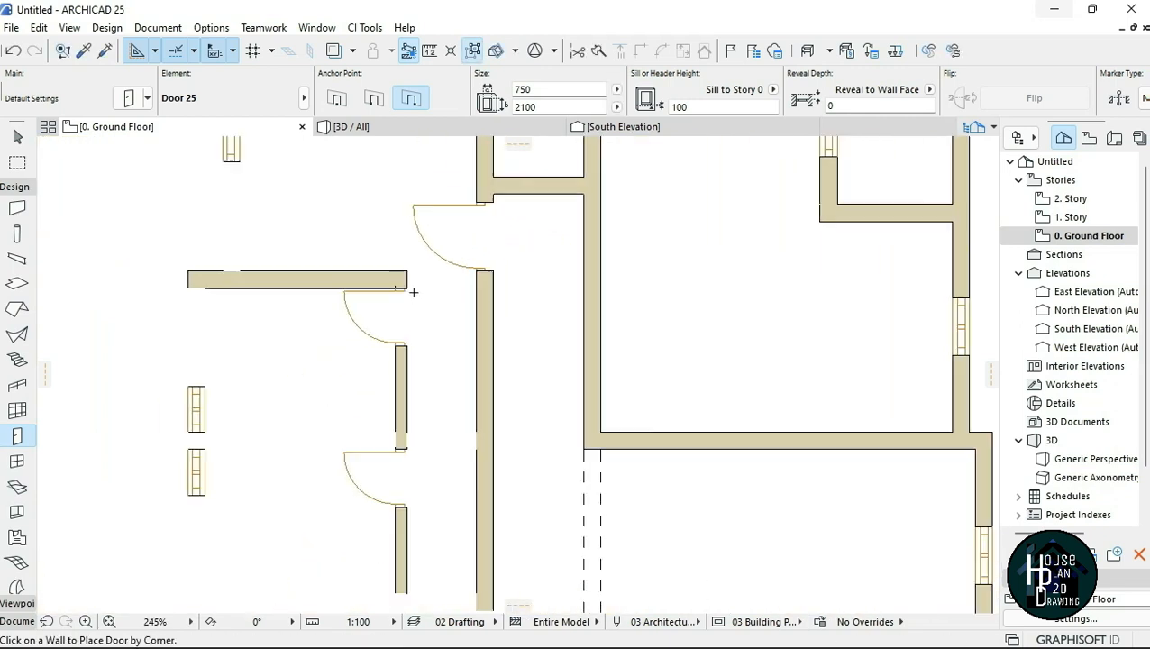
scroll(453, 384, "down", 2)
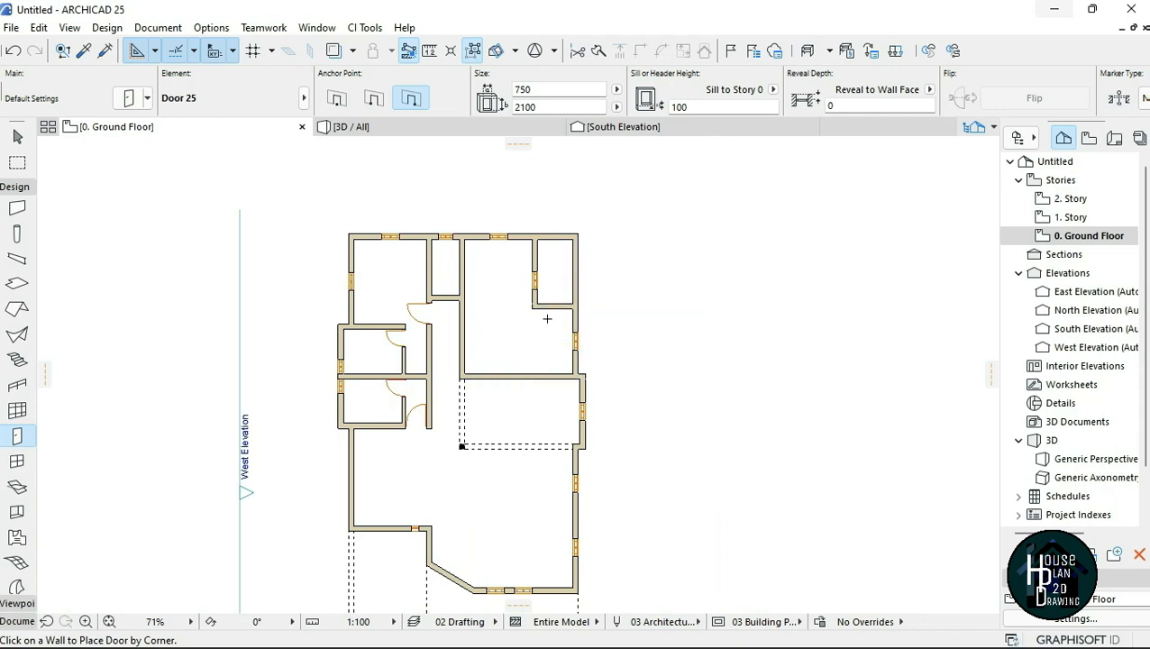
- Place 900 × 2100 doors at the east bedroom's southwest corner and the narrow north room's southeast corner, hinged on the south and opening into each room
scroll(509, 323, "up", 3)
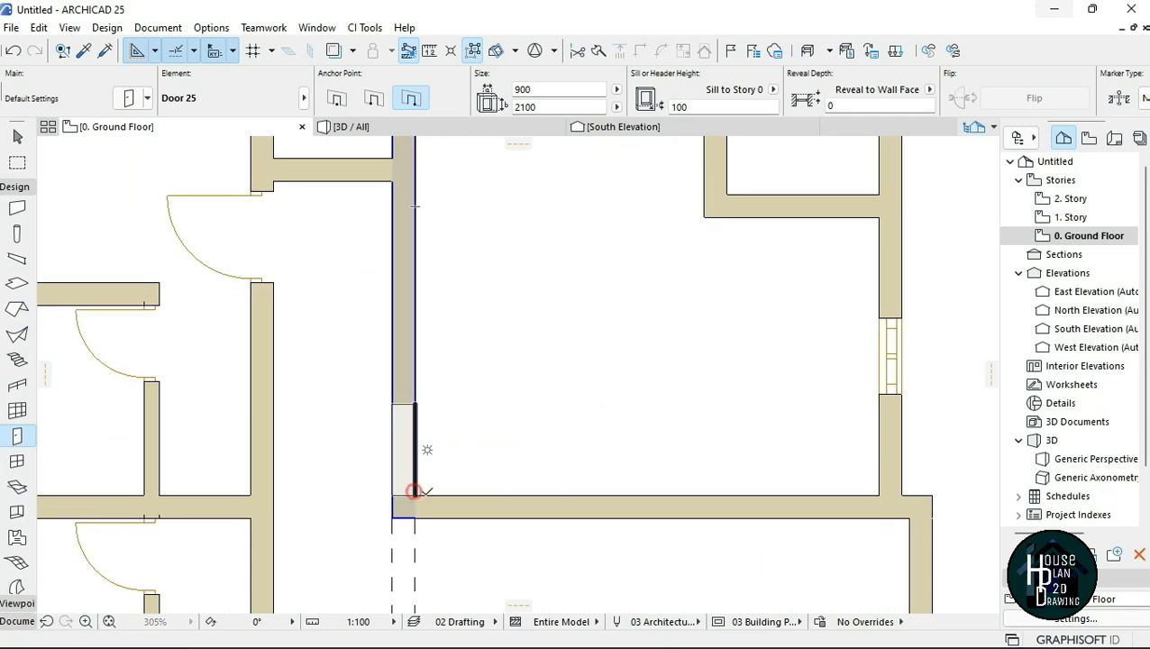
scroll(412, 469, "down", 3)
scroll(460, 460, "up", 5)
left_click(461, 459)
left_click(452, 393)
scroll(460, 347, "down", 6)
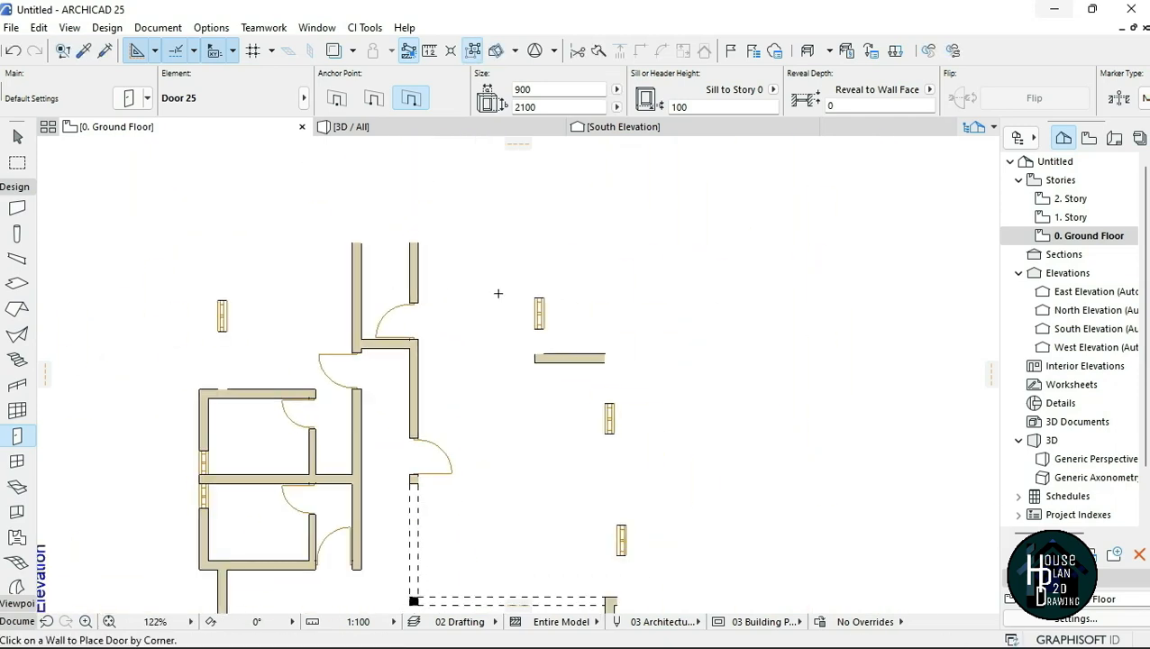
- Place a 900 × 2100 door at the north end of the northeast small room's west partition, hinged on the north and opening west
scroll(494, 248, "up", 6)
scroll(411, 181, "down", 6)
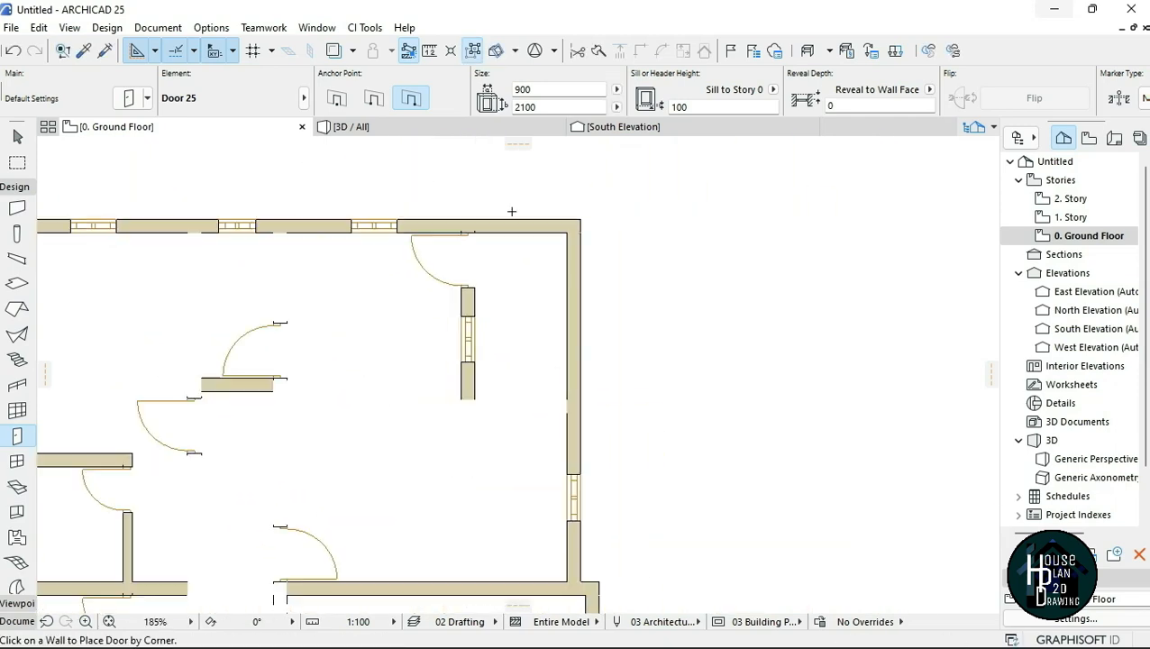
scroll(547, 502, "down", 3)
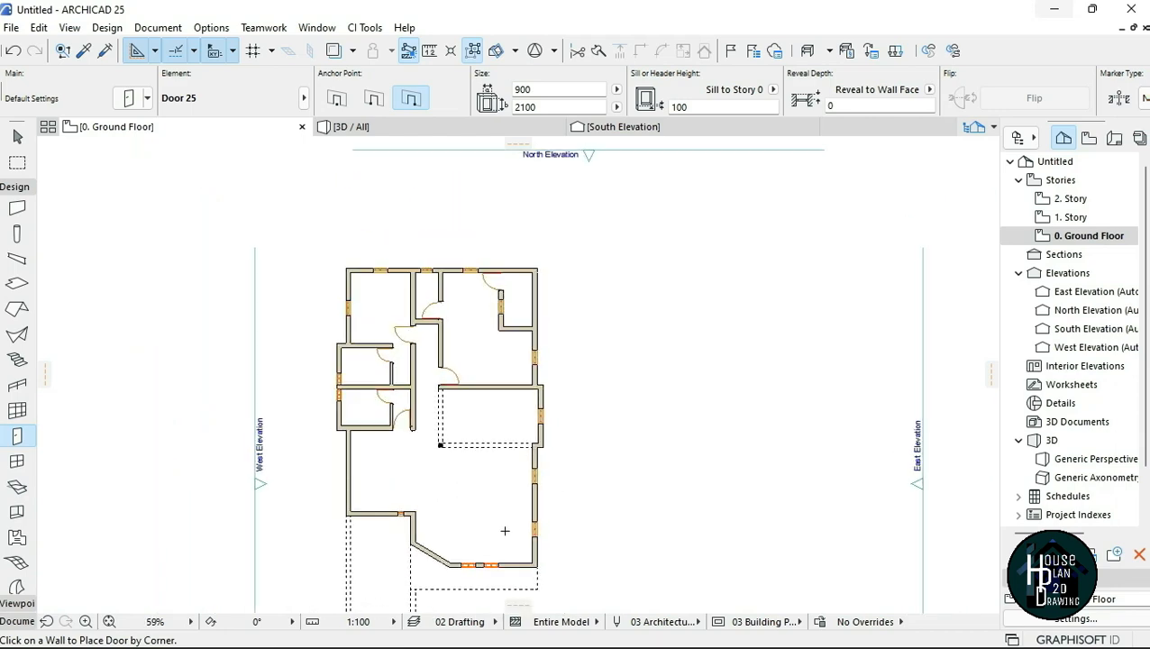
- Choose Double Door Asymmetric 25 from the hinged doors as the default door and set its width to 1200
scroll(553, 539, "up", 6)
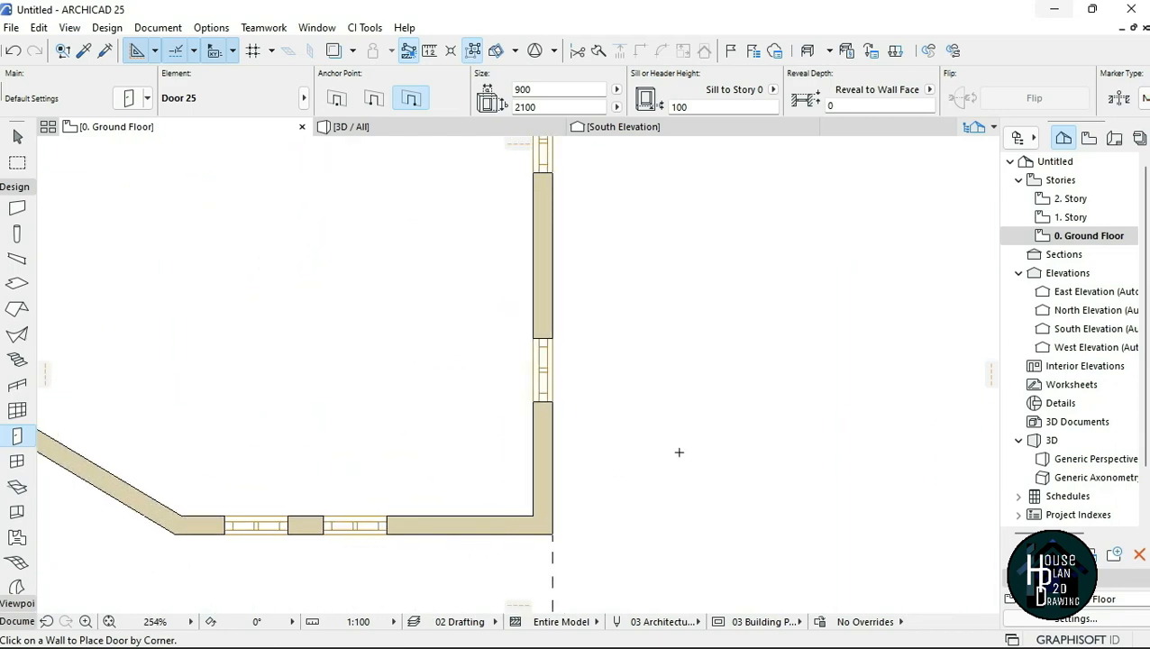
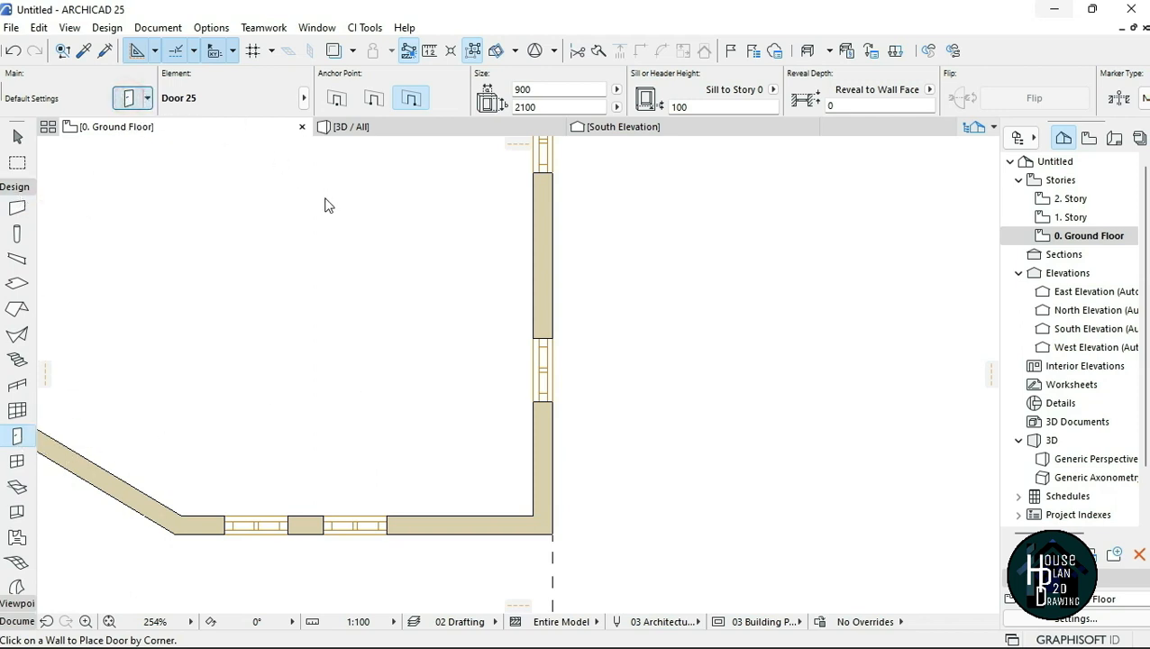
scroll(393, 393, "down", 5)
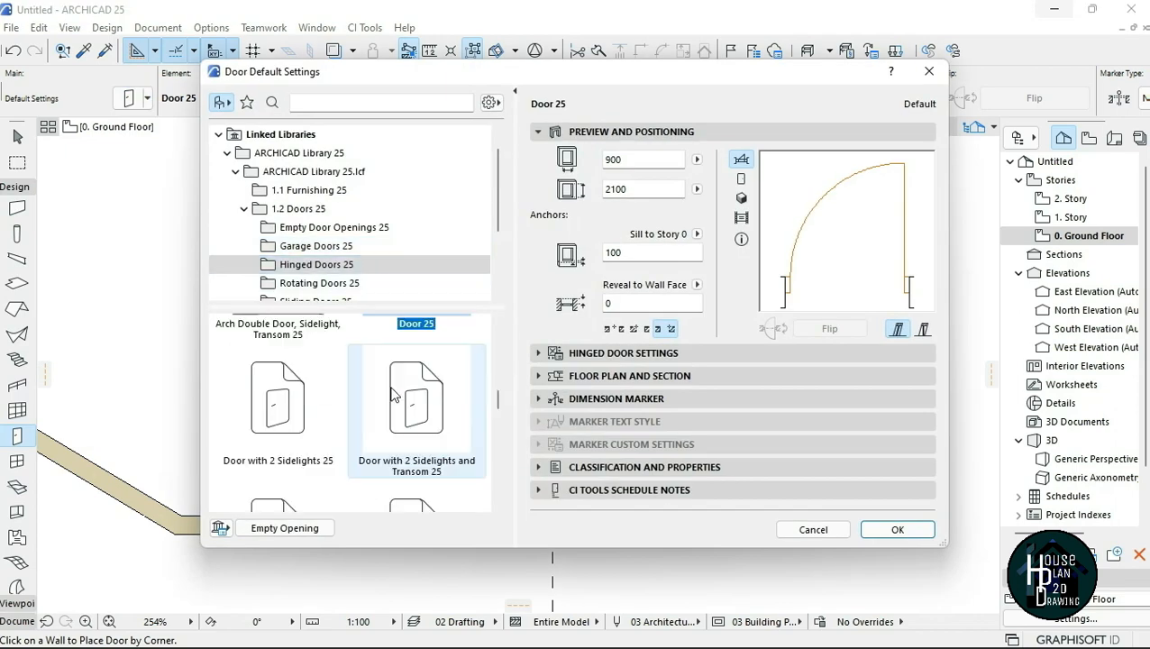
left_click(393, 393)
scroll(393, 393, "down", 3)
left_click(269, 420)
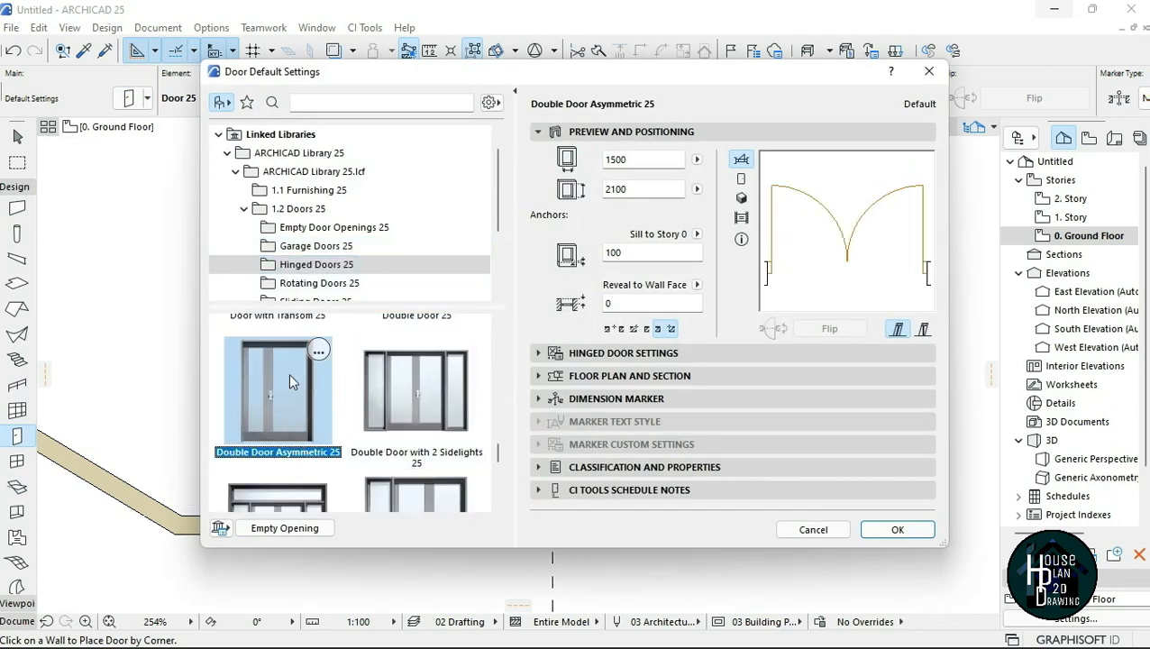
left_click_drag(645, 157, 604, 160)
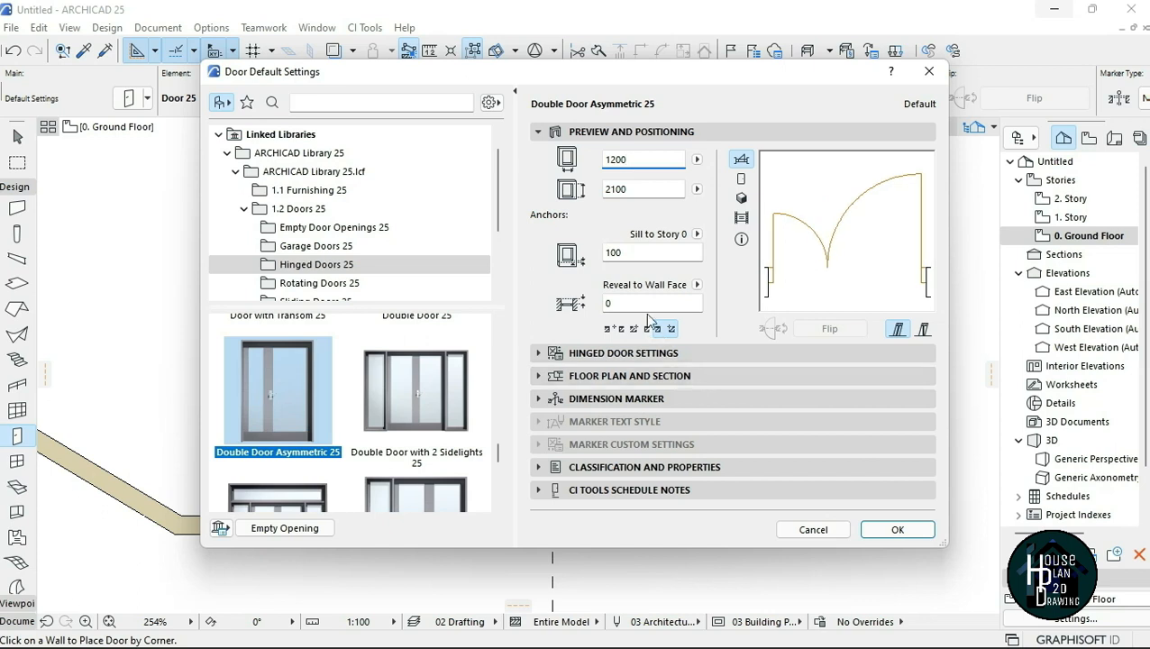
- Give the asymmetric double door Style 7 leaves and a lever handle, and accept the door settings
left_click(702, 353)
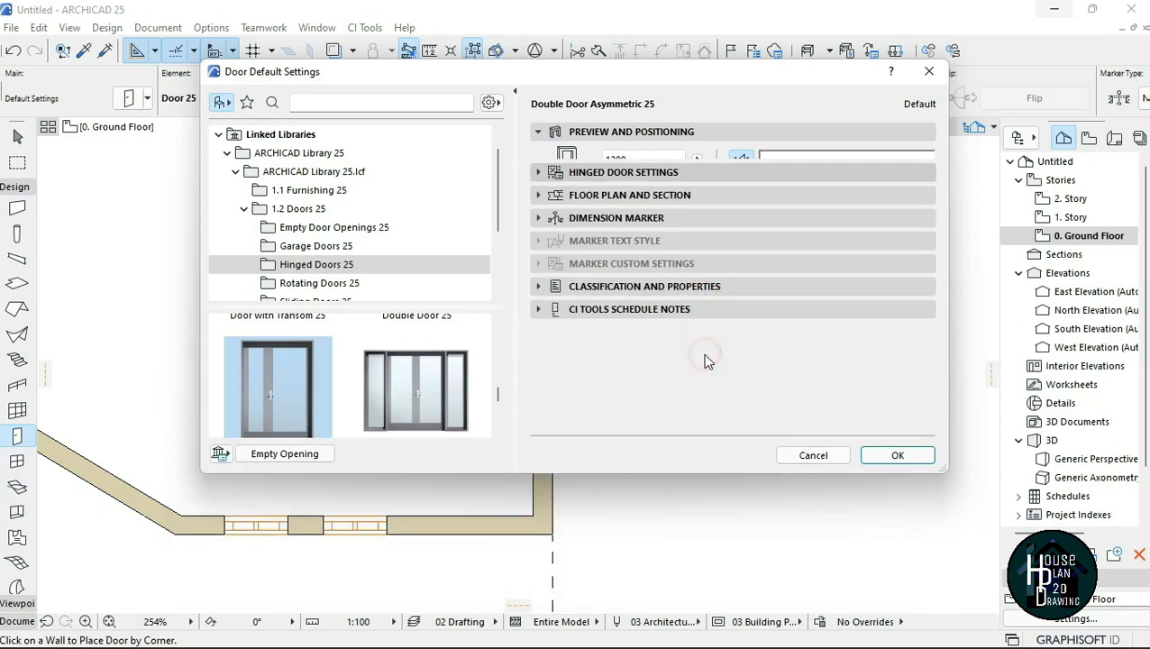
left_click(619, 284)
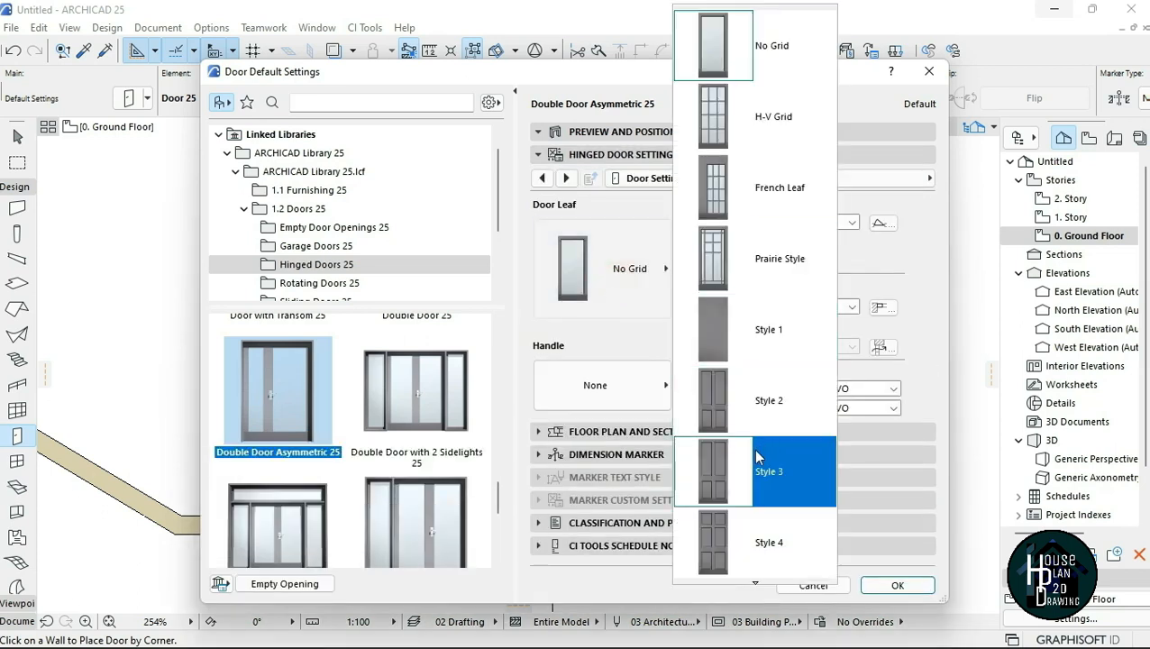
scroll(755, 446, "down", 4)
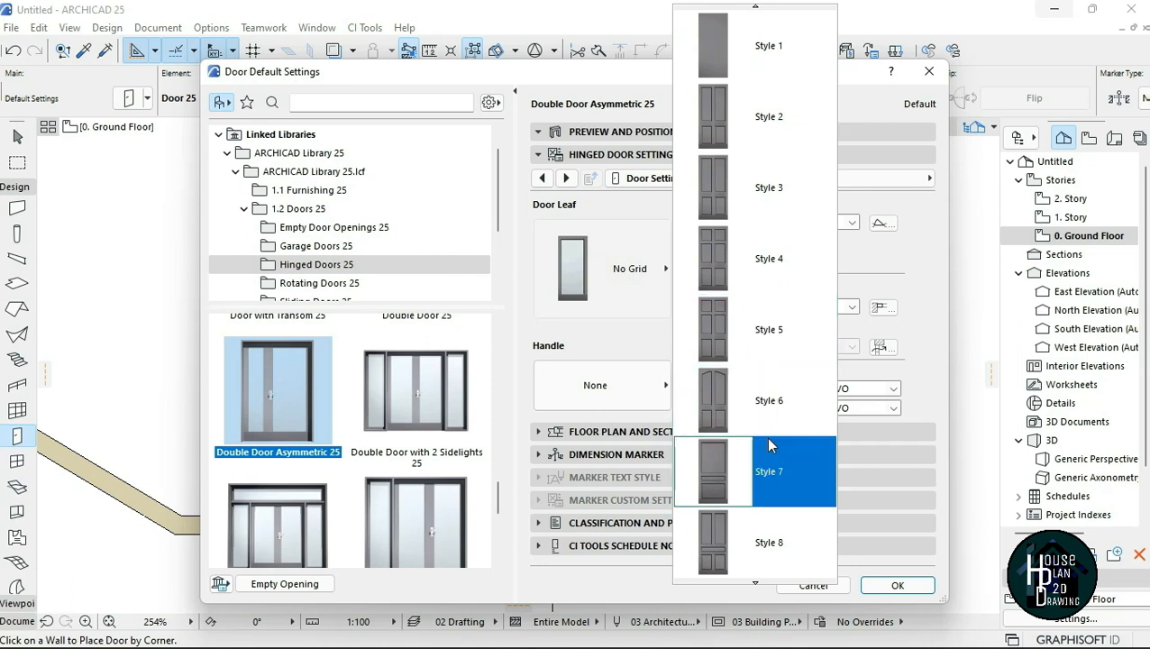
left_click(785, 471)
left_click(640, 390)
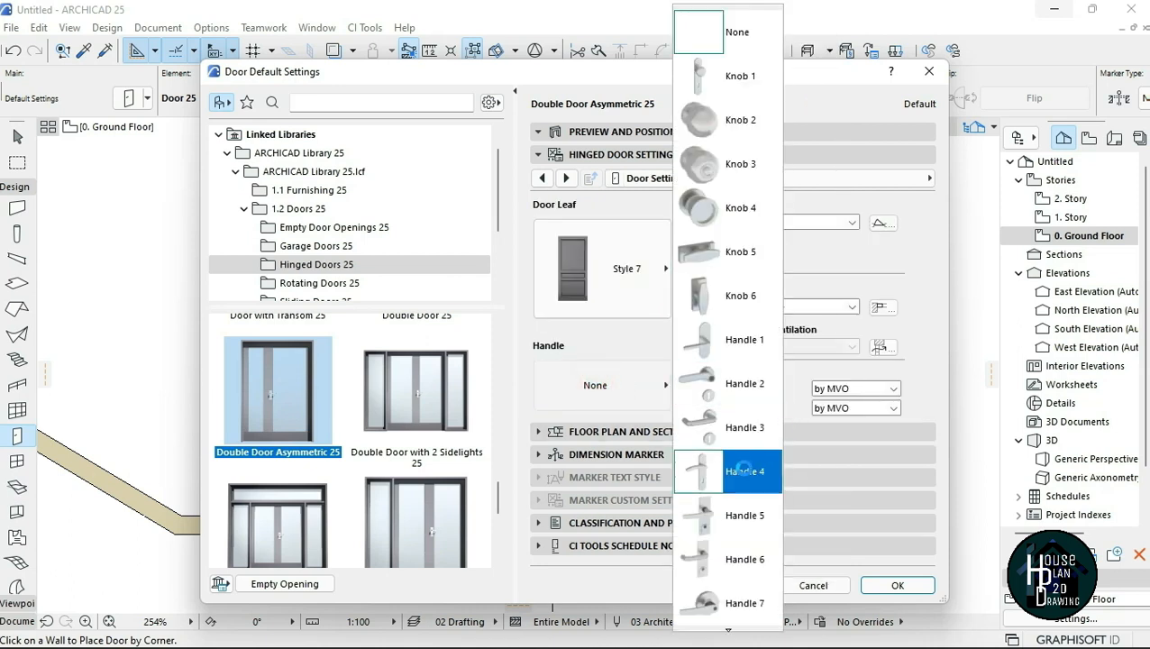
left_click(736, 523)
left_click(743, 149)
left_click(742, 134)
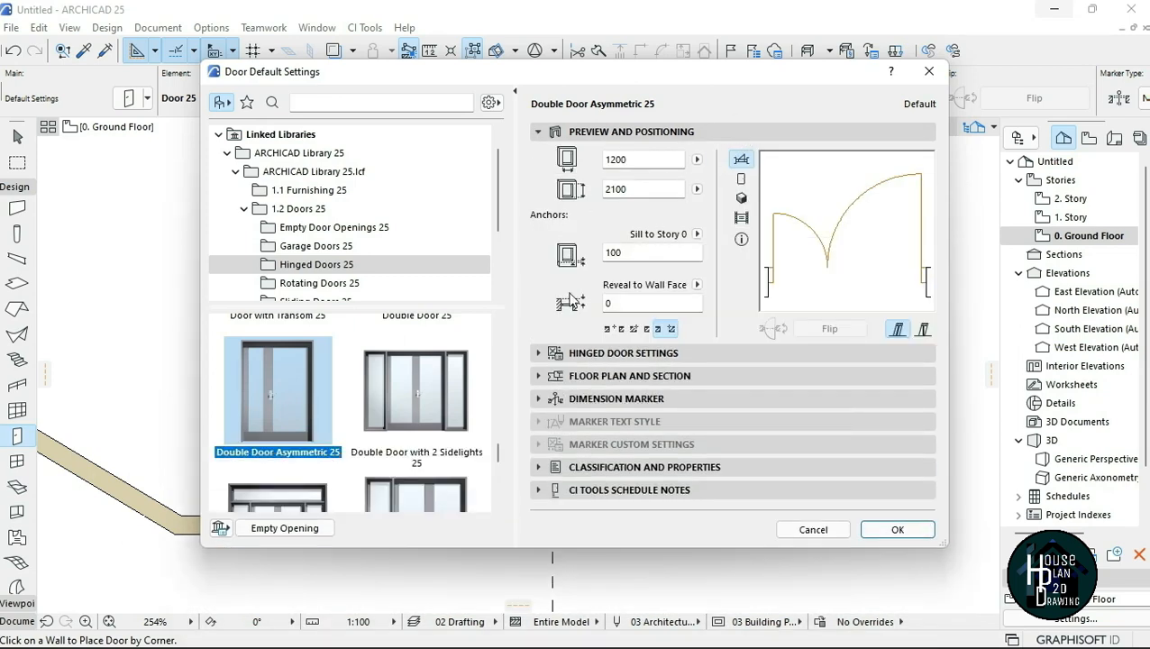
left_click(897, 530)
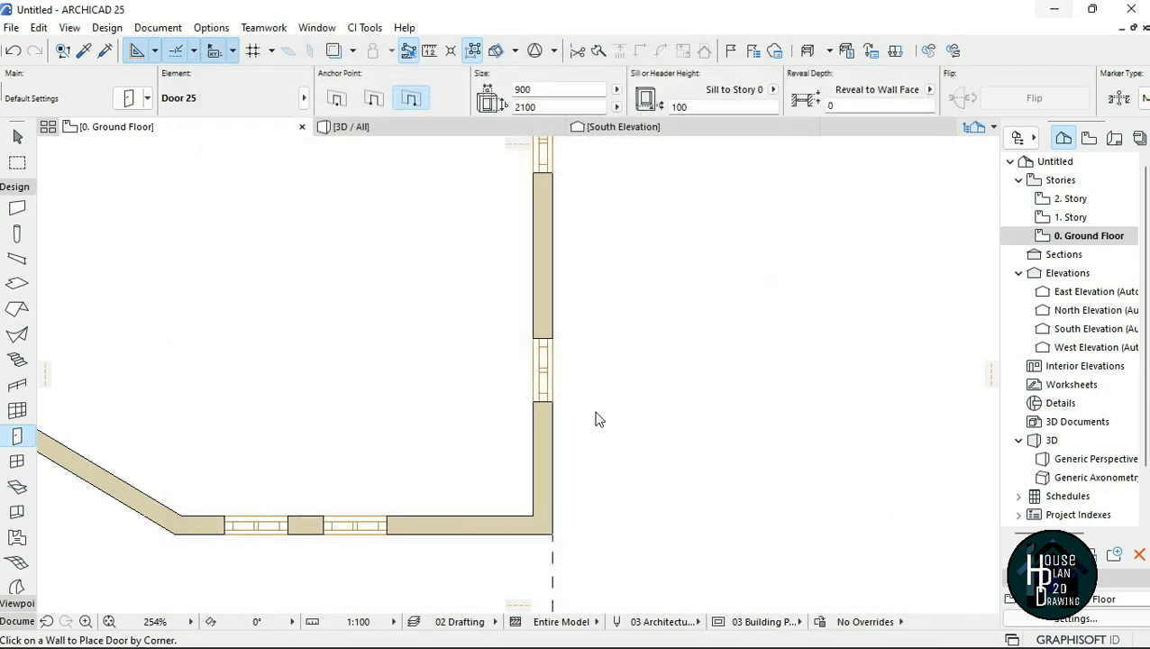
- Place the 1200 × 2100 double door in the south wall at the southeast corner, opening inward with the wider leaf on the west
scroll(518, 469, "up", 3)
scroll(540, 511, "up", 1)
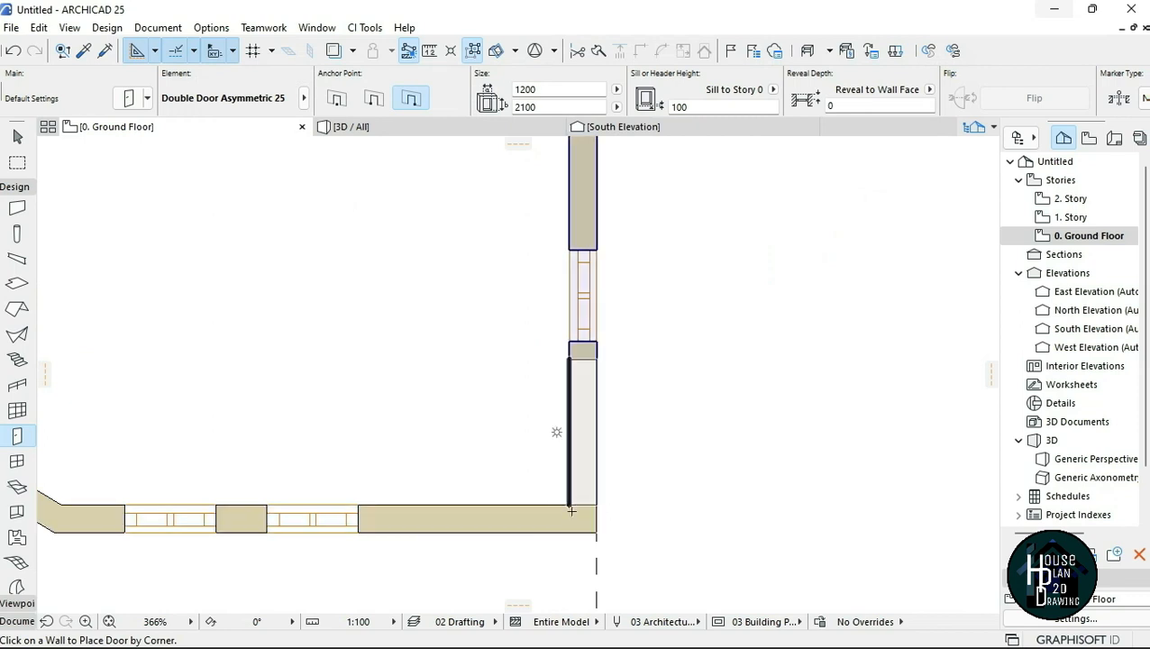
left_click(373, 99)
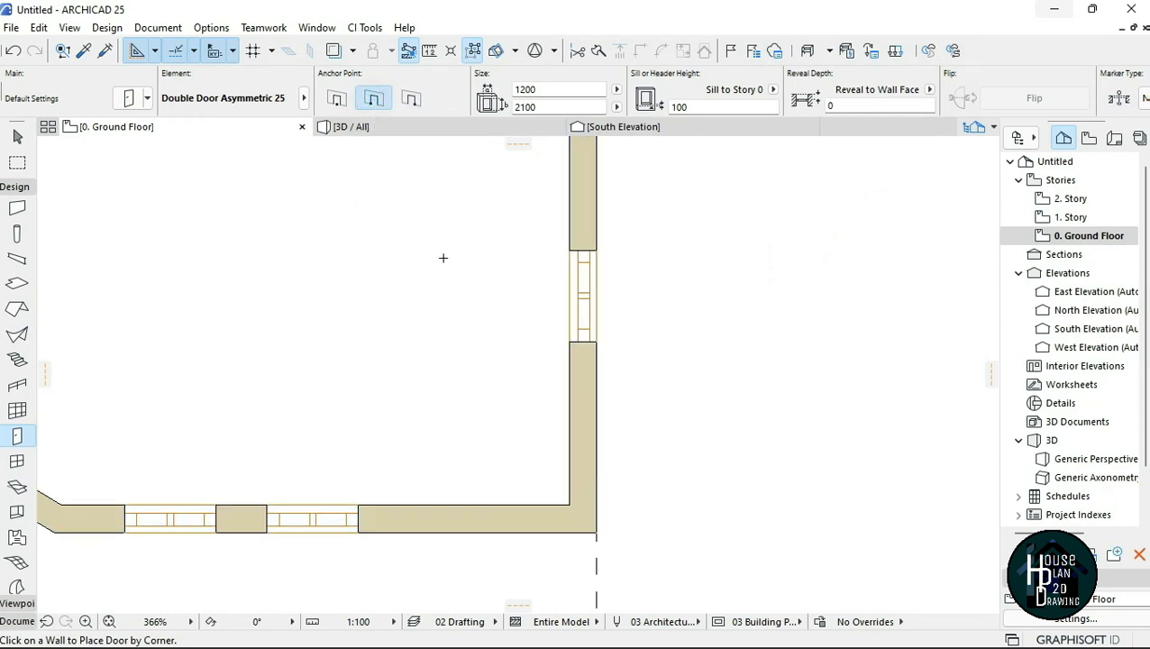
left_click(567, 500)
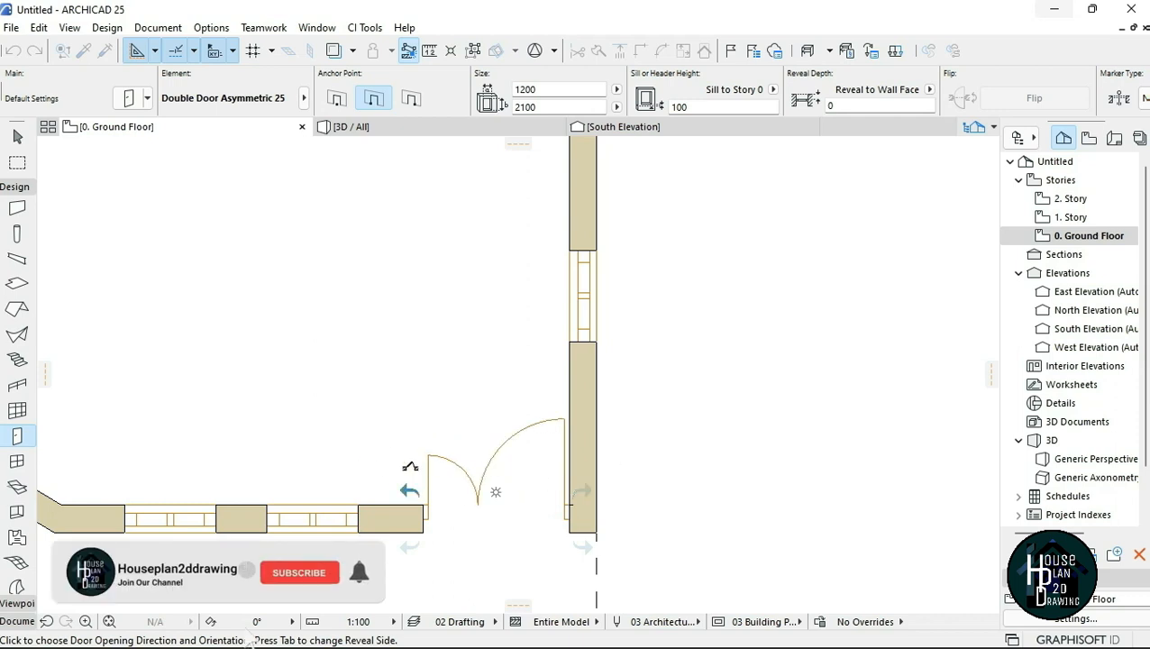
left_click(397, 459)
scroll(595, 487, "down", 4)
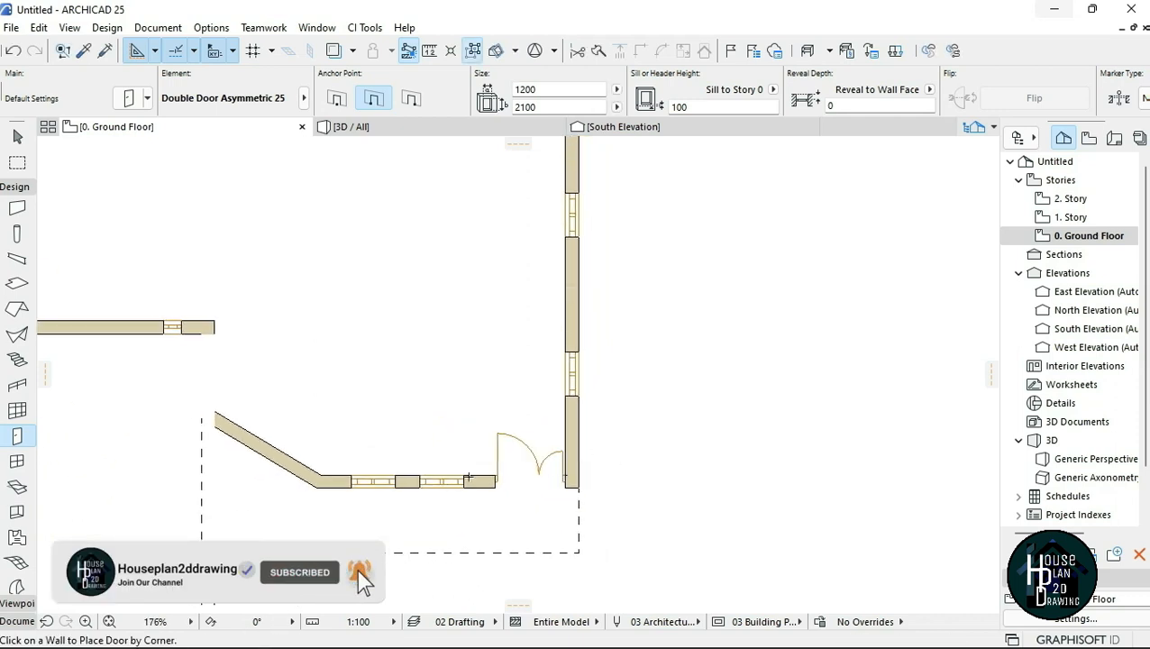
key("Escape")
scroll(566, 521, "down", 3)
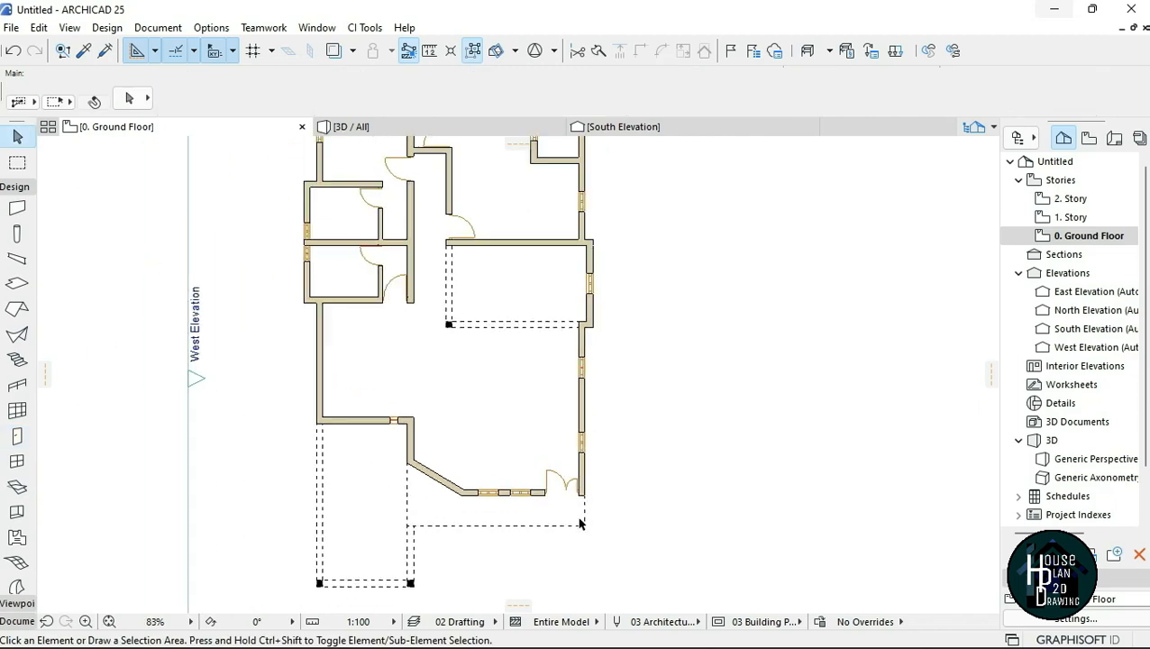
scroll(577, 514, "up", 4)
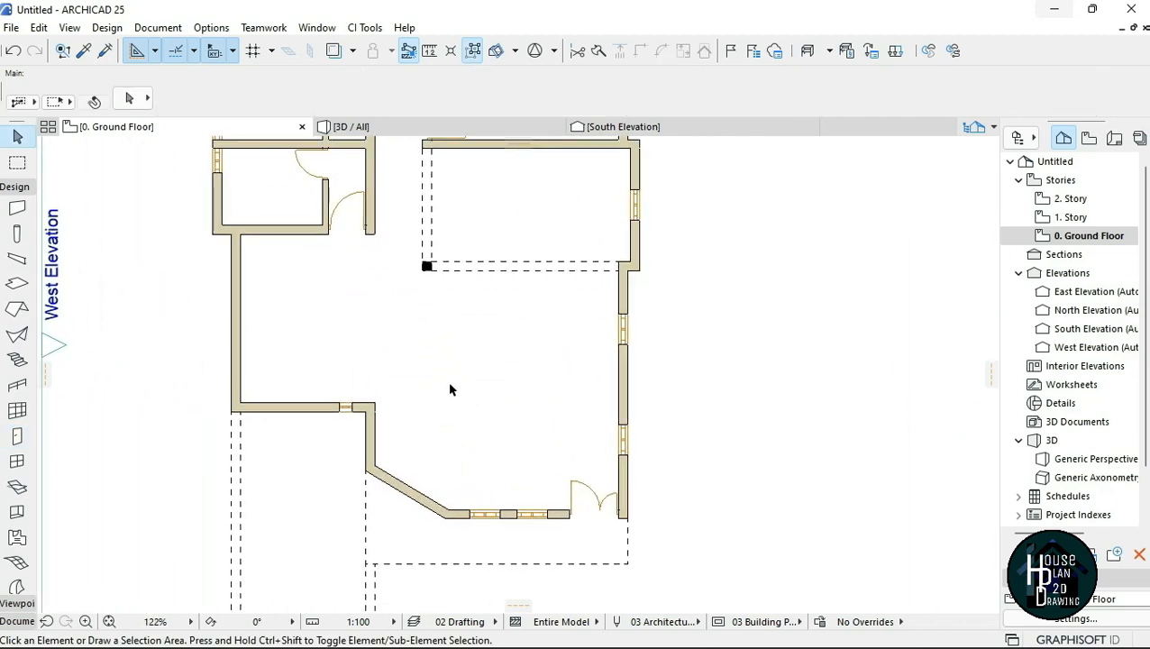
scroll(541, 360, "up", 2)
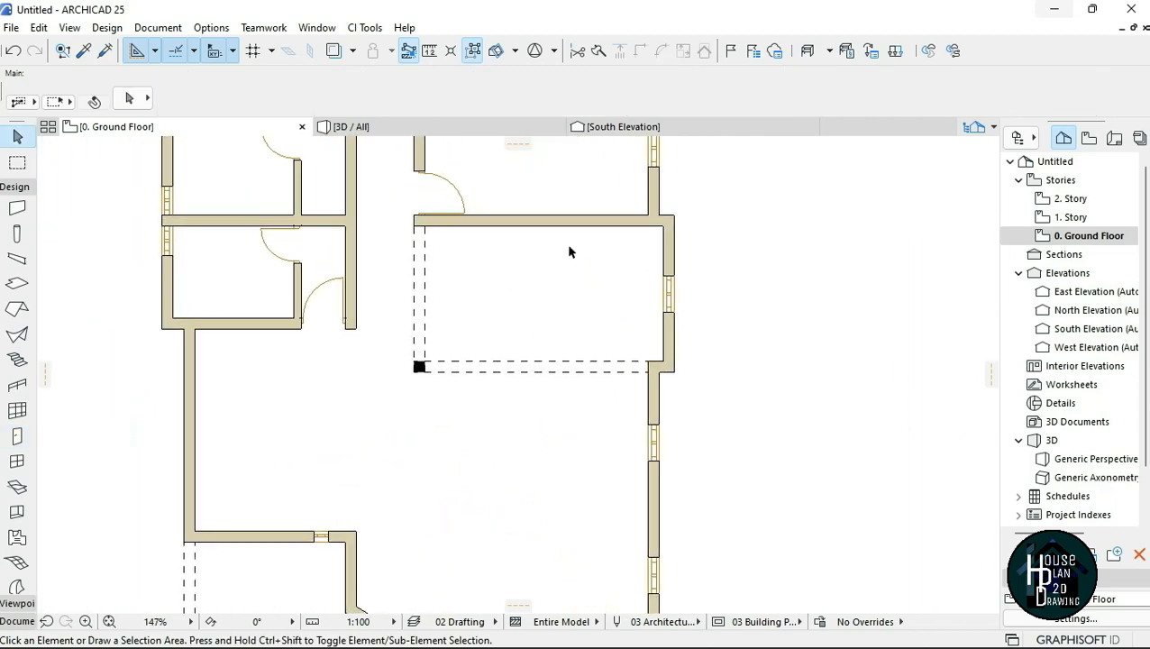
scroll(495, 418, "down", 4)
- Trim away the northeast small room's east wall and the north wall segment east of its west partition
scroll(501, 290, "up", 2)
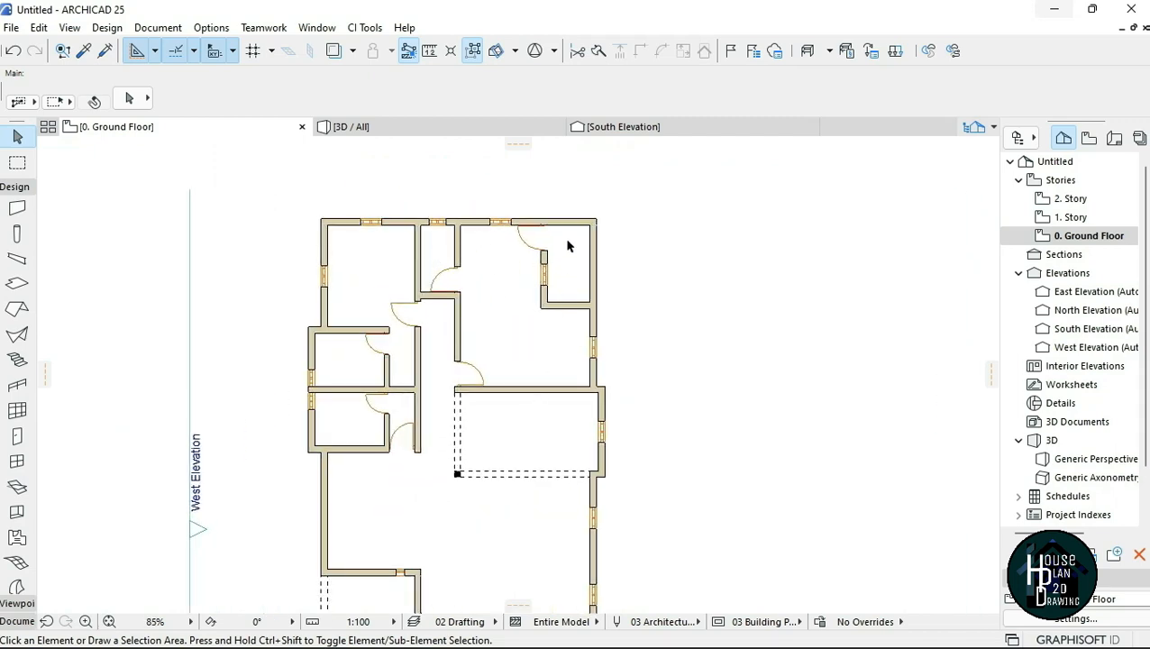
scroll(568, 245, "up", 3)
scroll(606, 321, "down", 1)
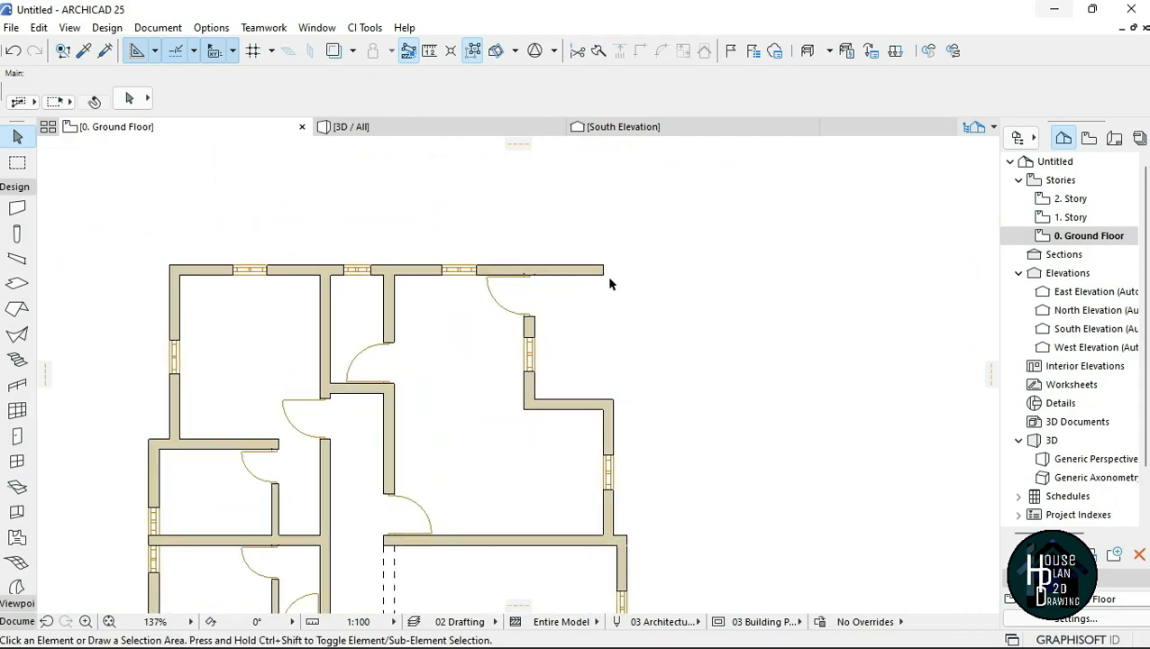
scroll(606, 275, "up", 3)
scroll(609, 344, "down", 2)
scroll(580, 290, "up", 2)
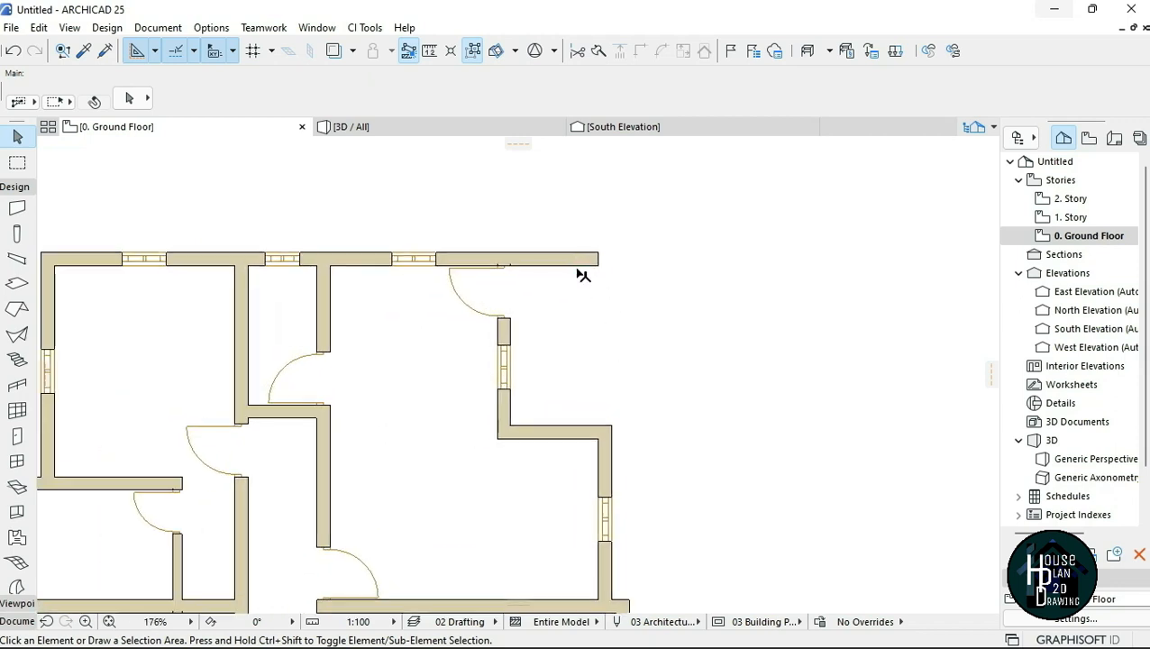
left_click(578, 268)
left_click(578, 258)
left_click(578, 258)
left_click(579, 260, "ctrl")
key("Escape")
scroll(566, 249, "down", 1)
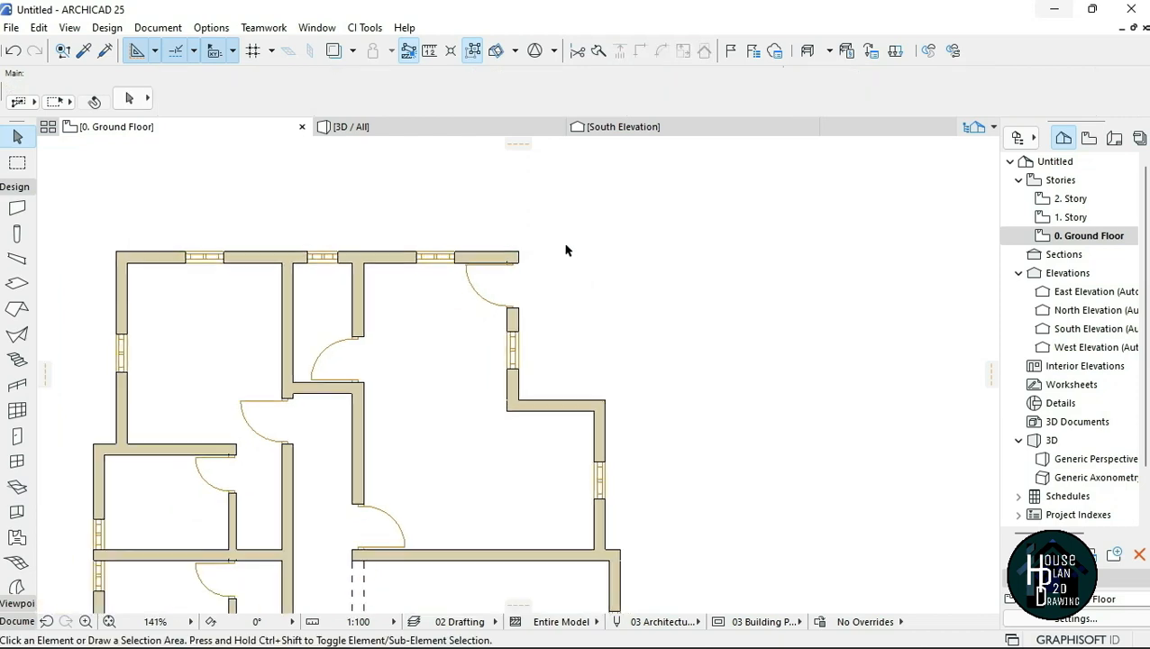
- Review the door placement and room layout across the ground floor plan, from the north rooms to the south entrance
scroll(566, 249, "down", 2)
scroll(521, 227, "down", 2)
scroll(385, 316, "up", 1)
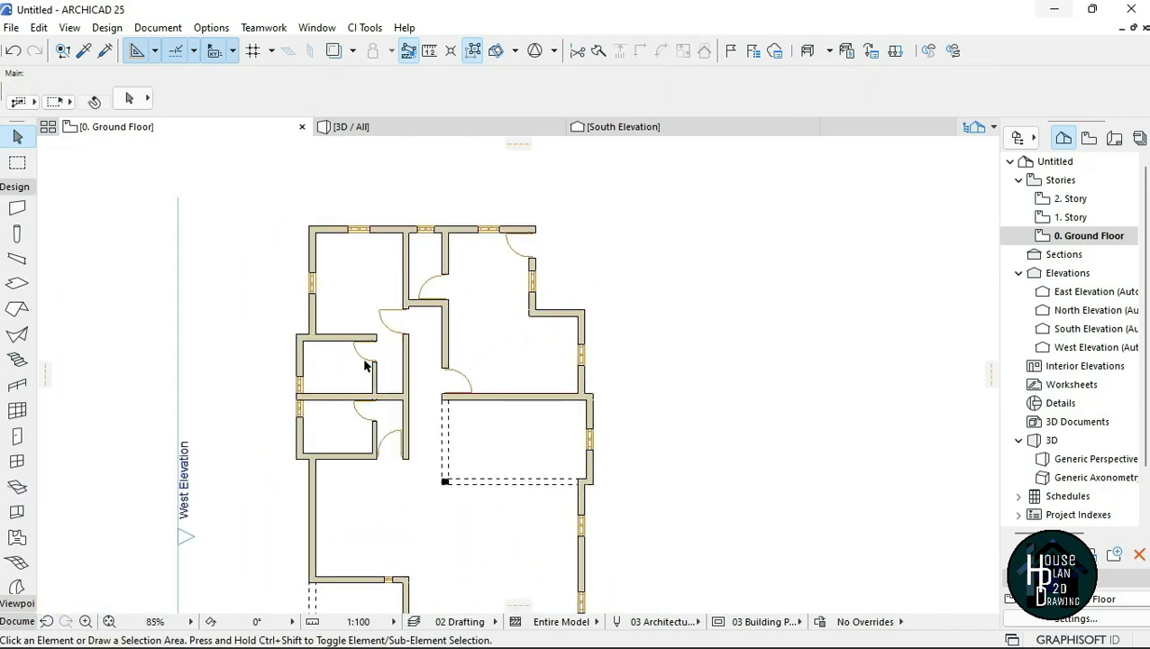
scroll(390, 521, "up", 3)
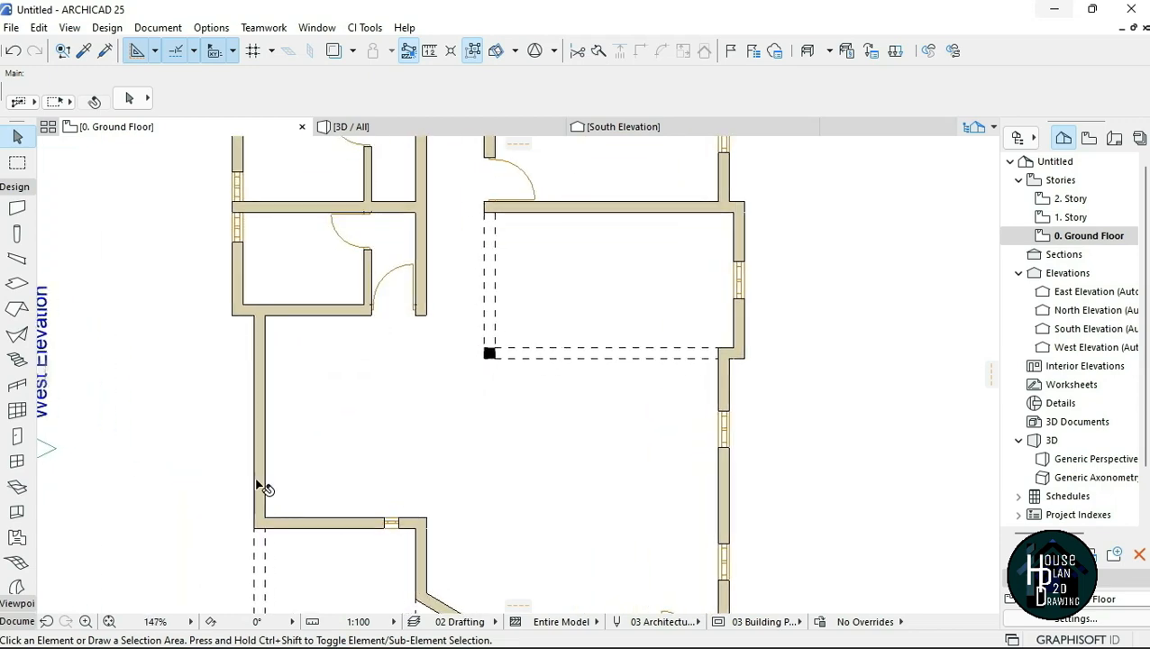
scroll(437, 339, "down", 3)
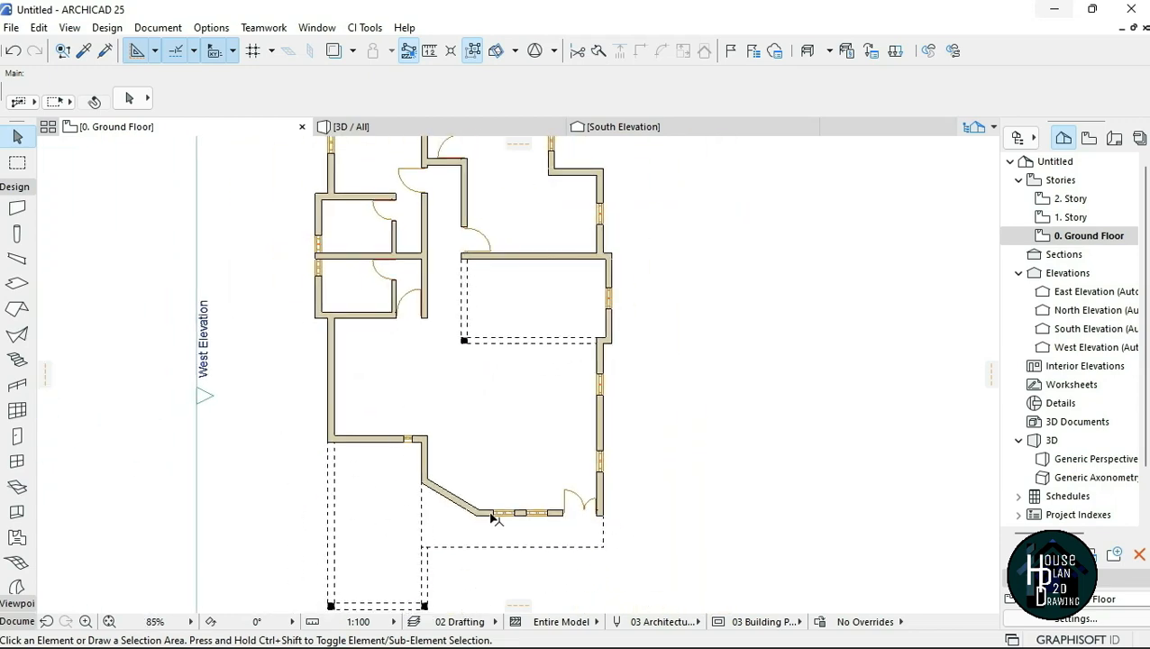
scroll(458, 541, "down", 3)
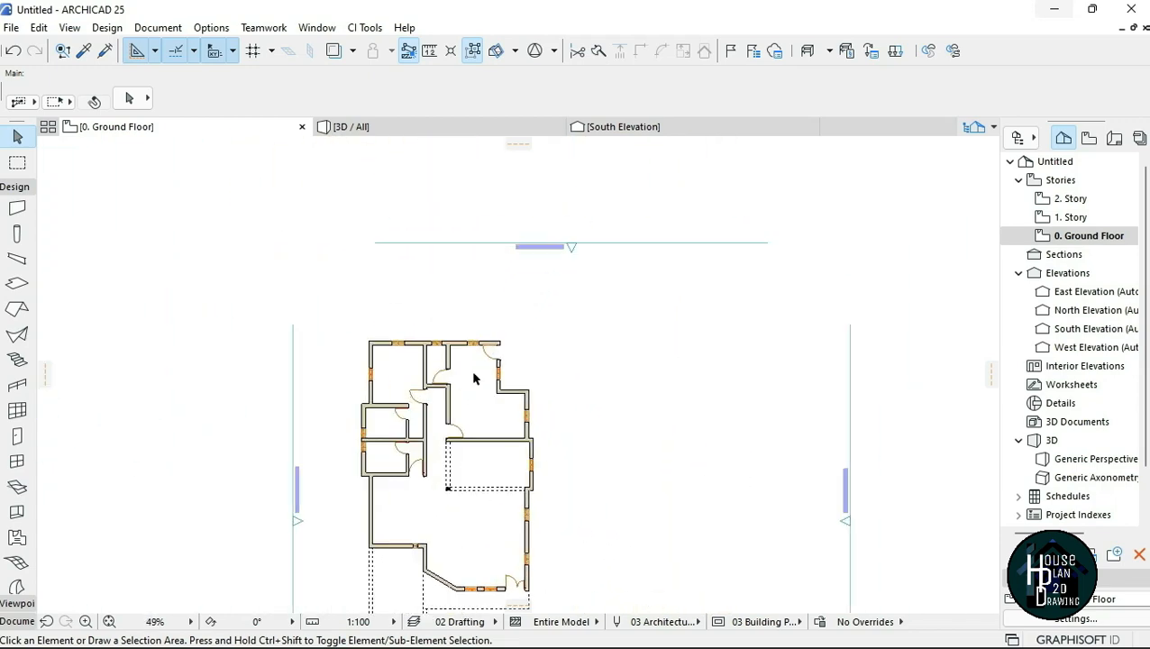
scroll(527, 370, "up", 3)
scroll(527, 370, "up", 1)
scroll(479, 538, "up", 3)
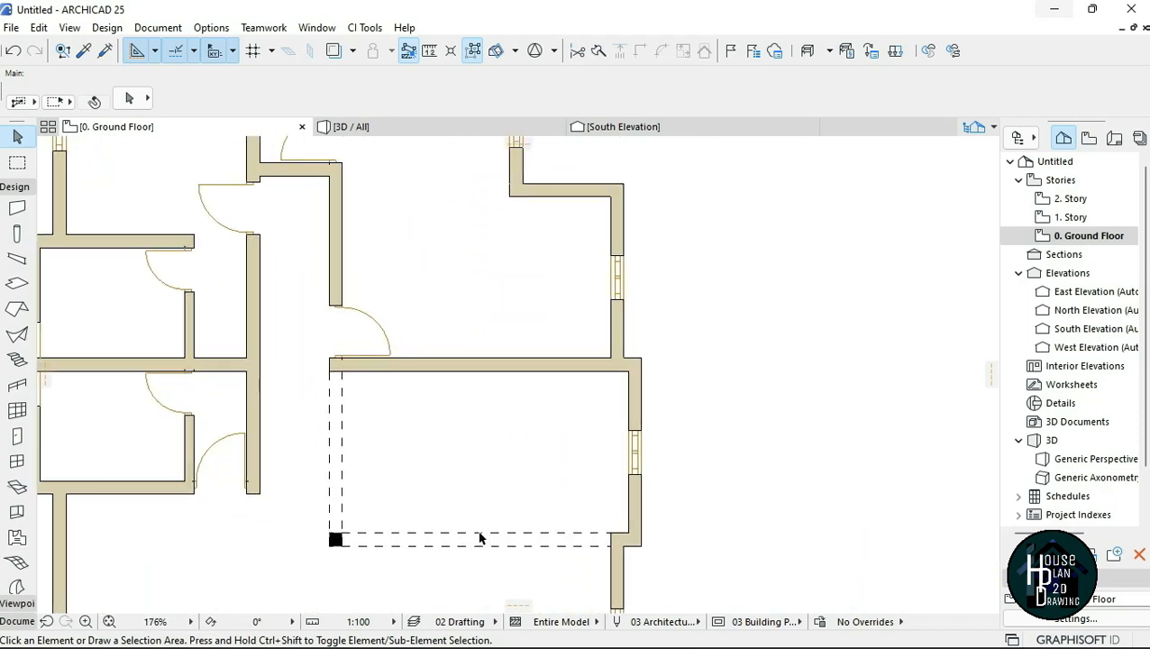
- Draw small-dashed lines closing the open northeast corner: about 3000 mm north from the outer wall corner, and along the north wall's outer face
scroll(529, 350, "down", 4)
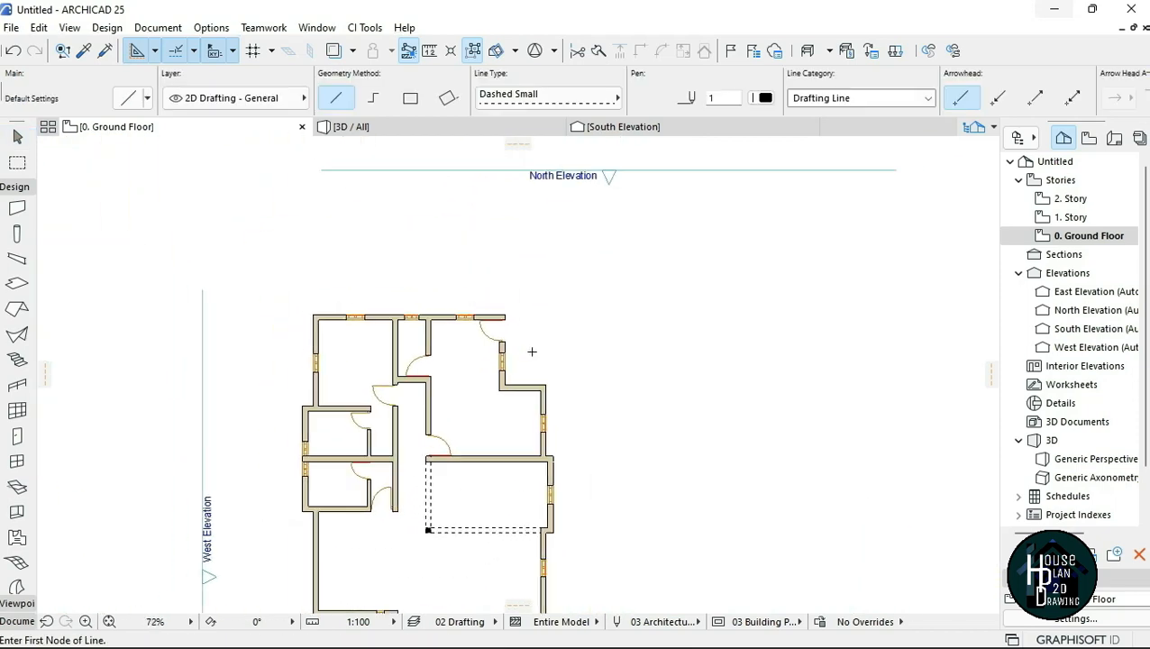
scroll(496, 469, "up", 3)
scroll(554, 342, "down", 1)
scroll(553, 342, "up", 2)
left_click(596, 407)
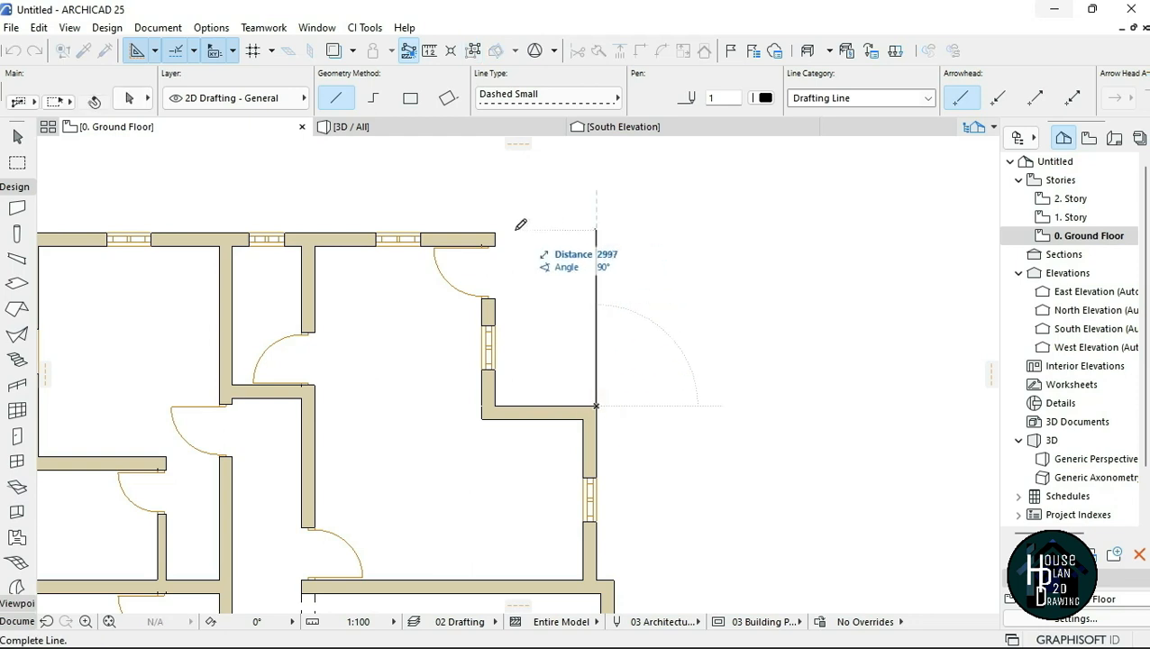
left_click(495, 232, "shift")
left_click(494, 233)
left_click(596, 232)
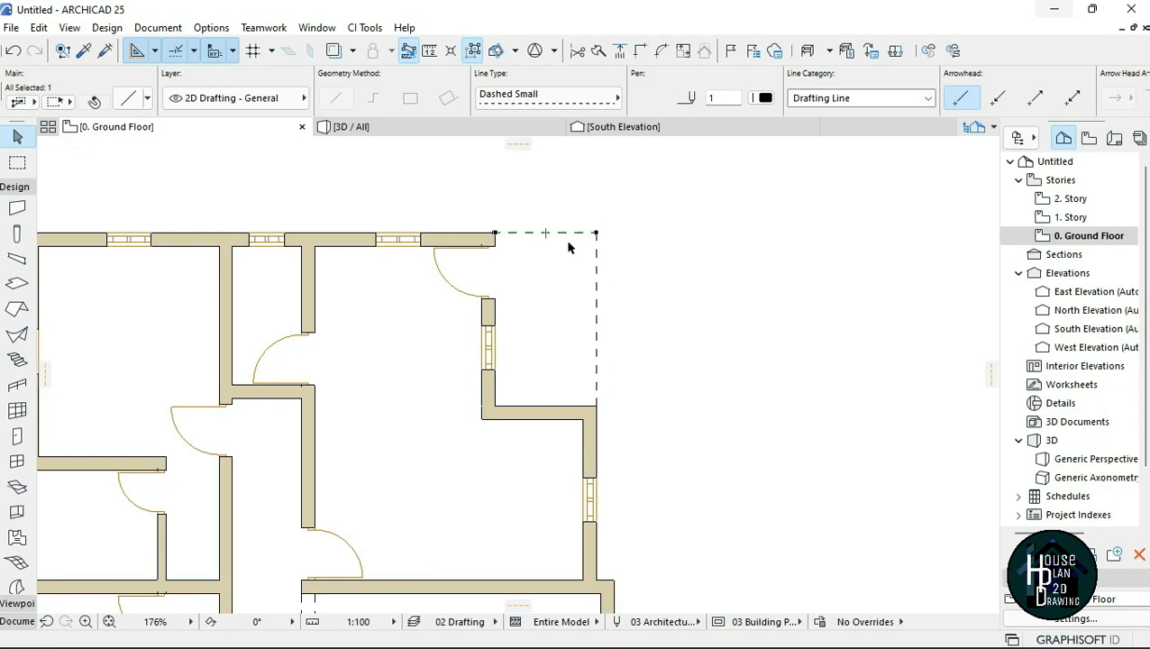
scroll(568, 247, "up", 2)
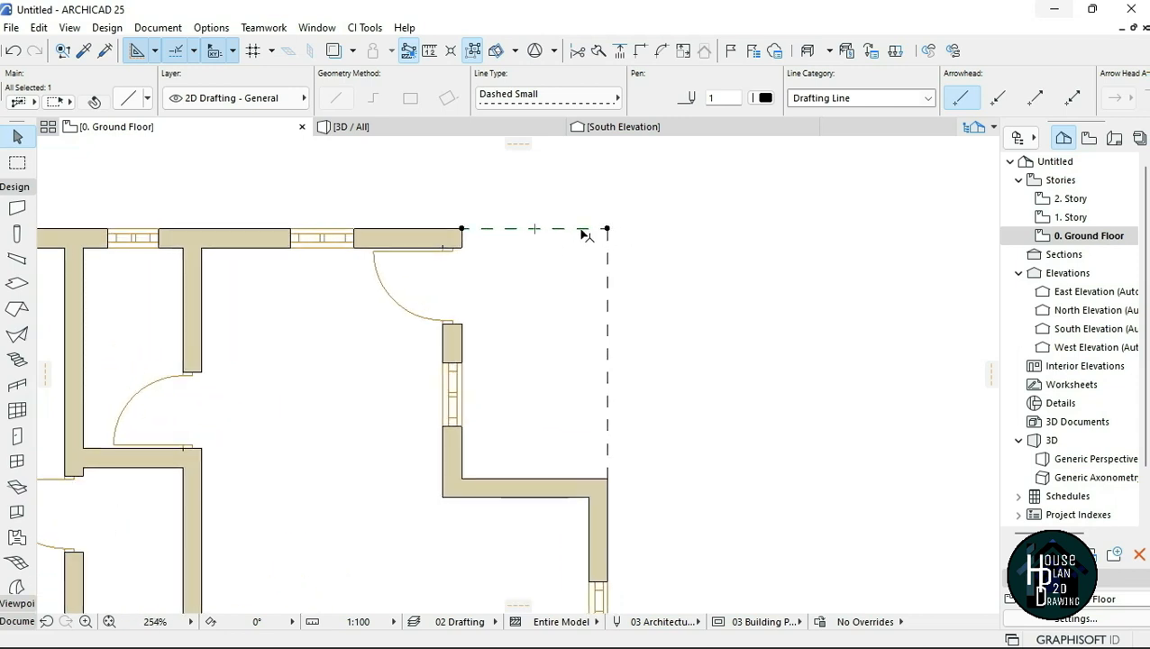
right_click(570, 230)
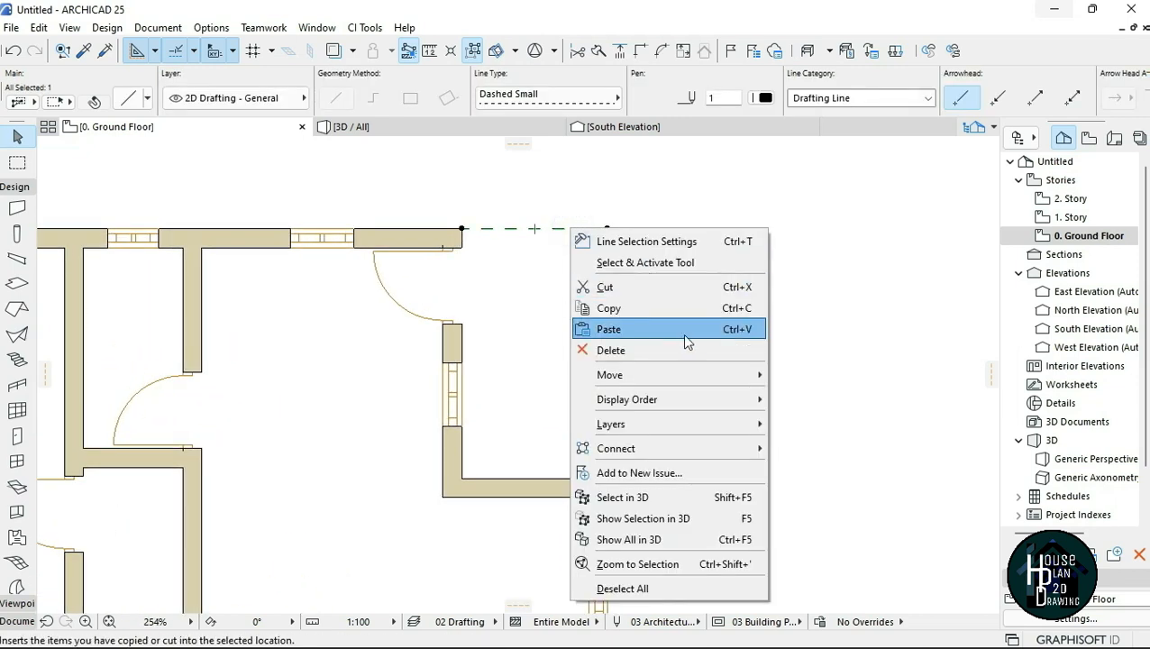
mouse_move(701, 374)
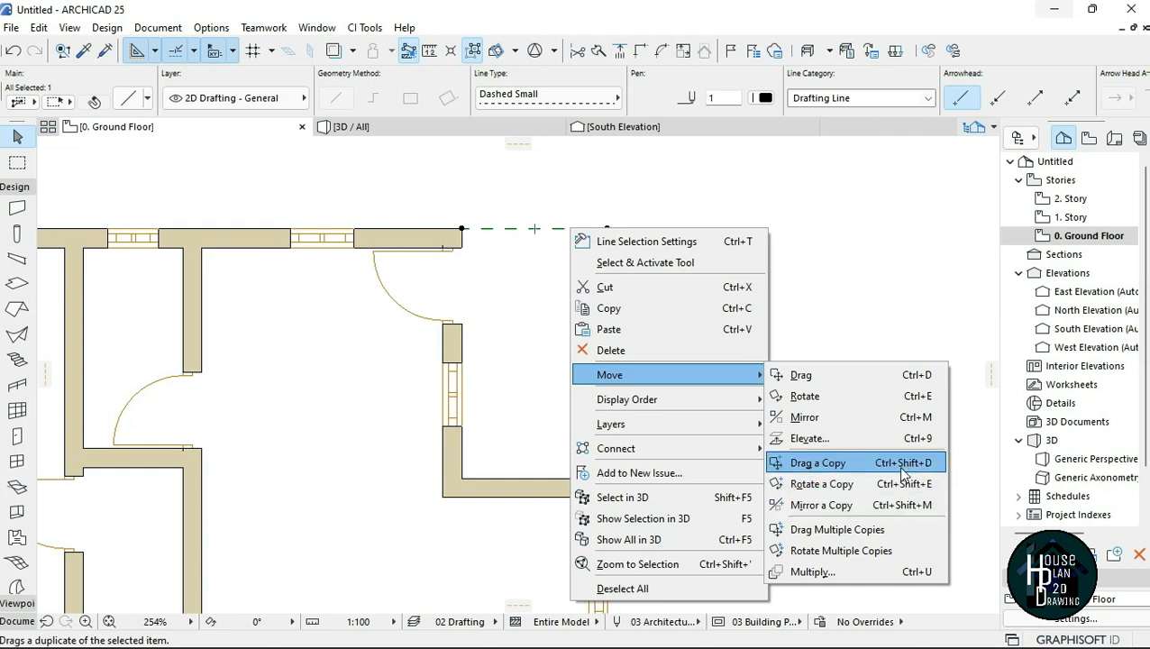
key("Escape")
key("Escape")
key("Escape")
- Copy the northeast corner's north and east dashed lines inward by one wall thickness to form double dashed outlines
left_click(566, 226)
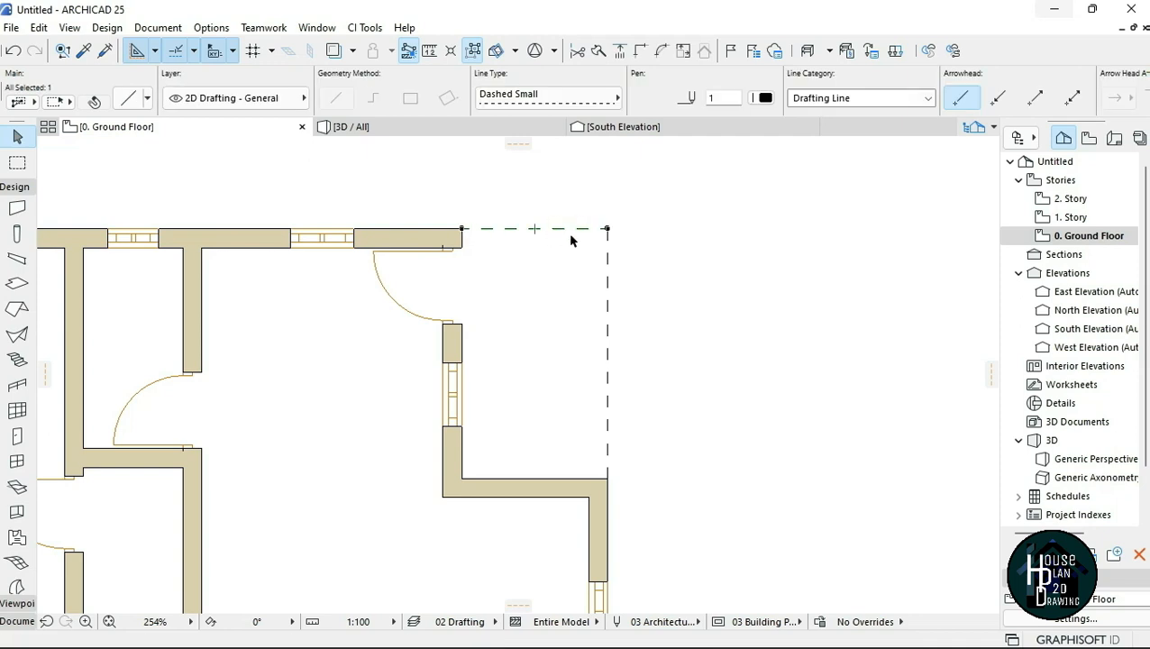
key("ctrl+shift+d")
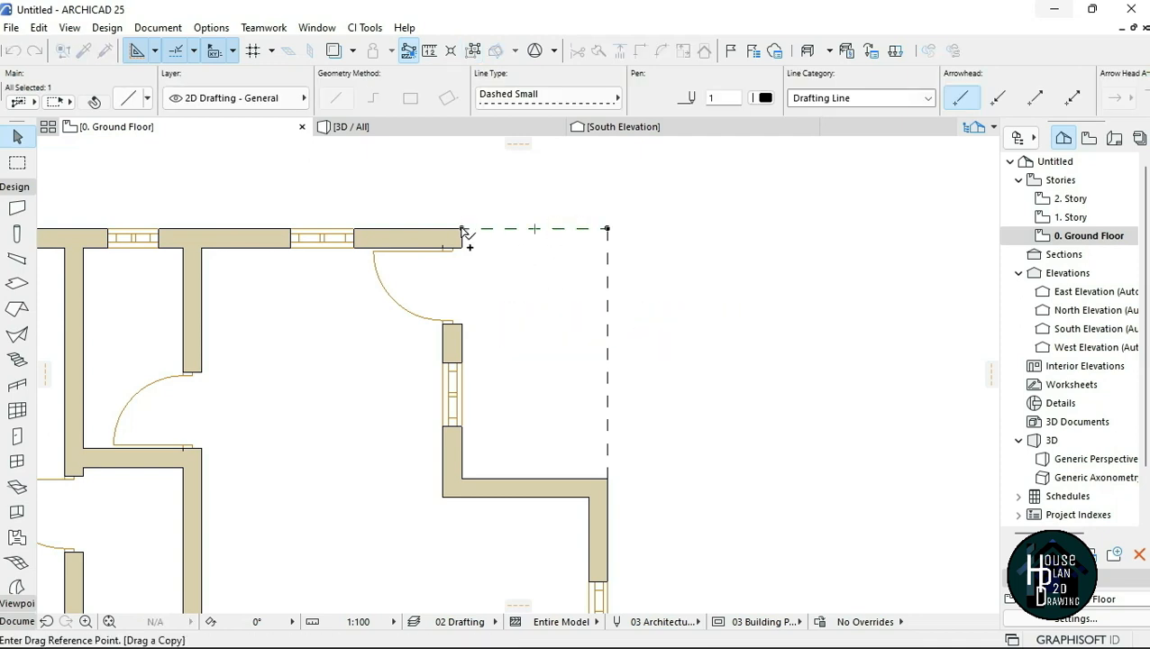
left_click(463, 231)
left_click(463, 245)
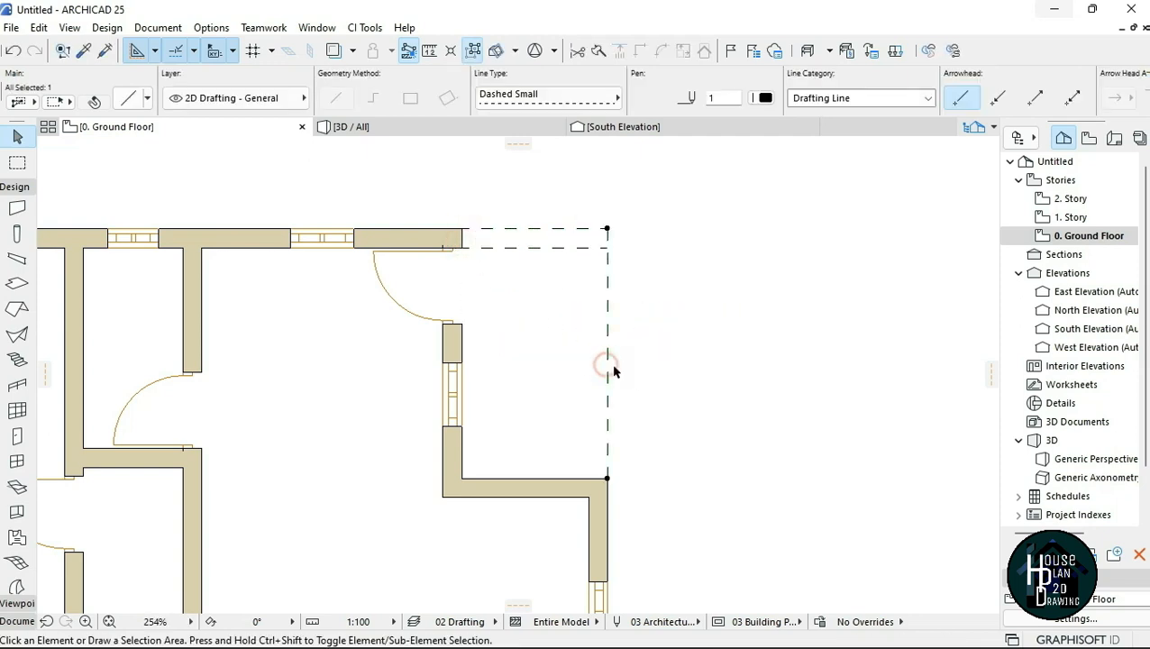
key("ctrl+shift+d")
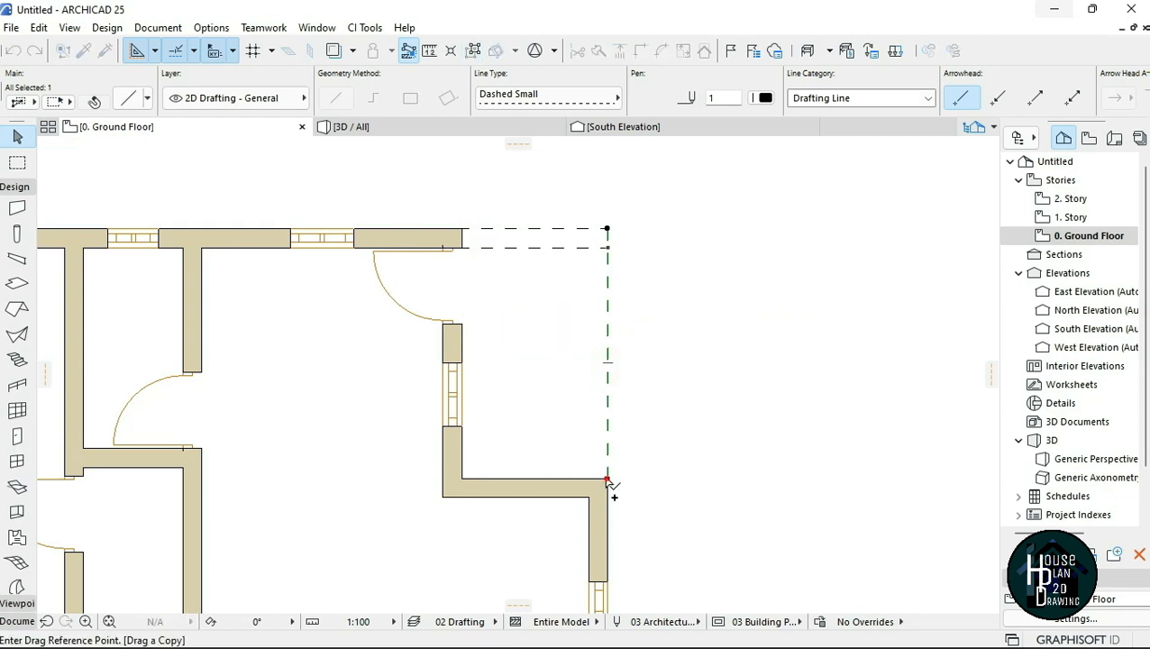
left_click(608, 480)
left_click(590, 481)
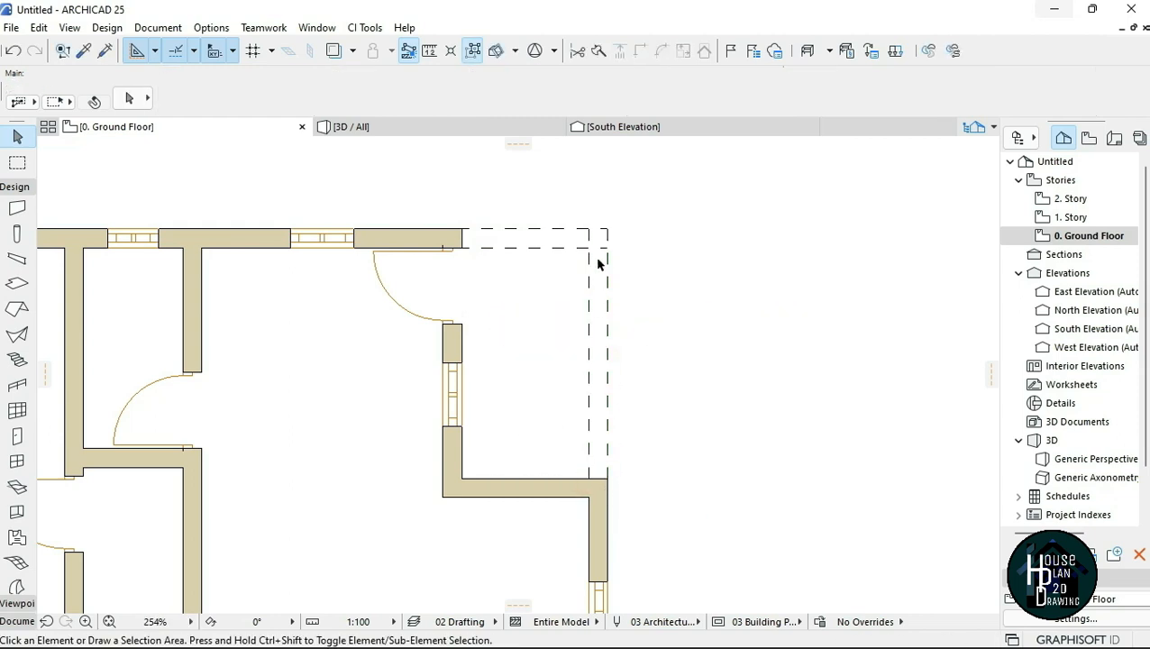
- Pick up the black fill from the existing column and fill the square where the dashed outlines cross at the northeast corner
scroll(605, 217, "down", 4)
scroll(440, 502, "up", 6)
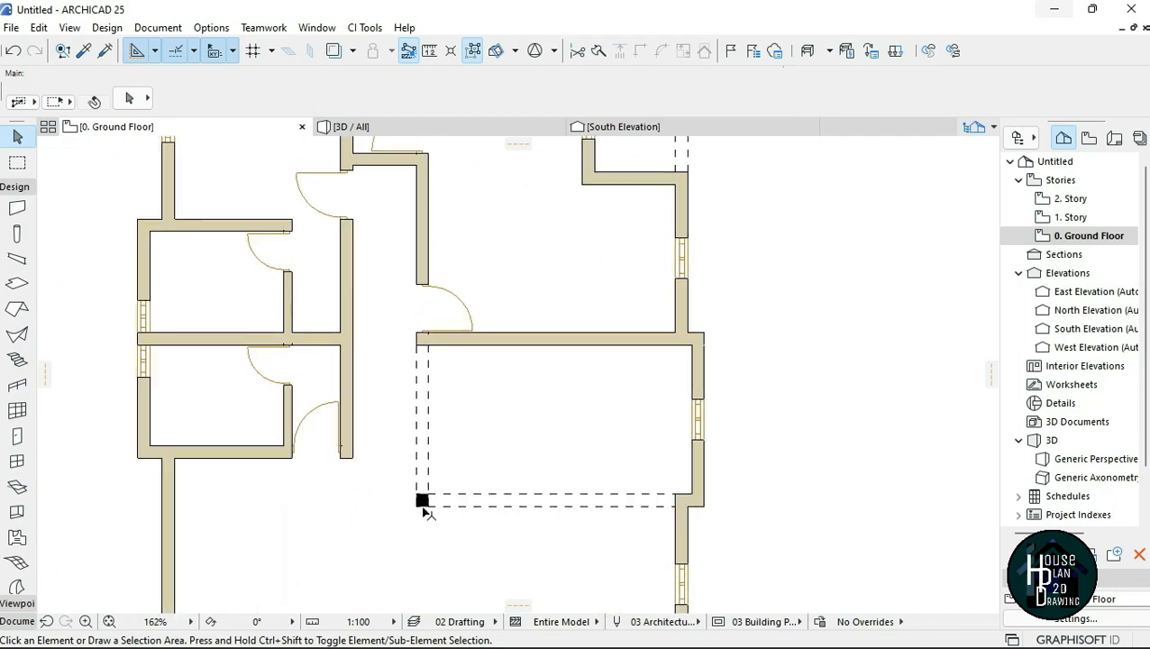
left_click(433, 487, "alt")
scroll(438, 484, "down", 6)
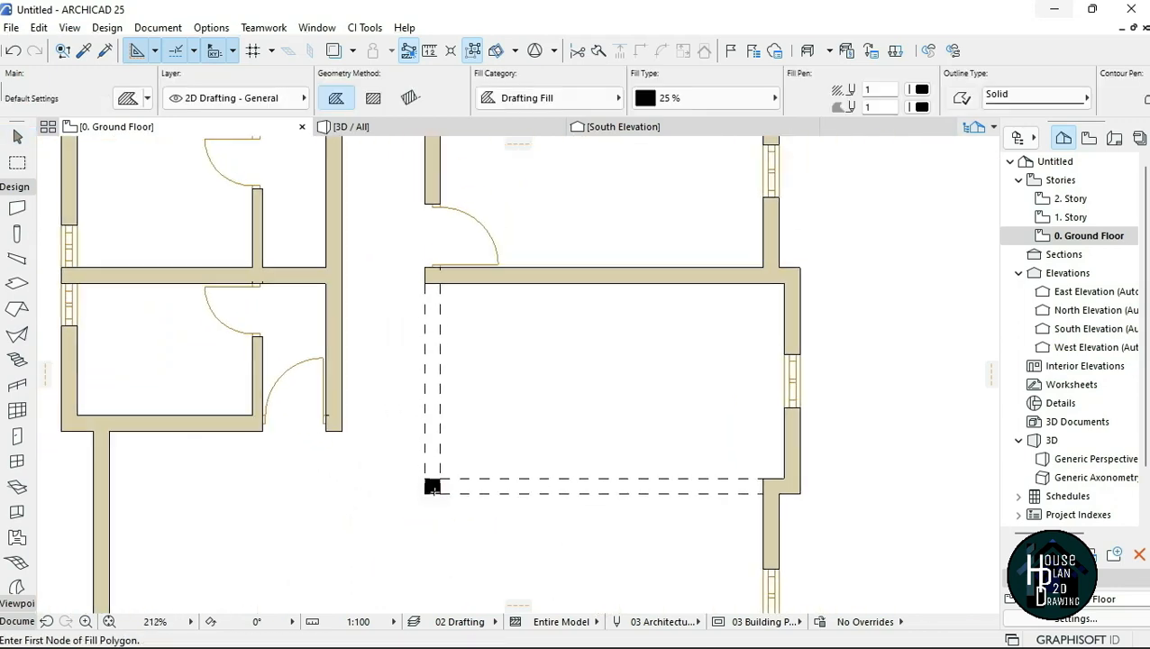
scroll(587, 197, "up", 6)
key("space")
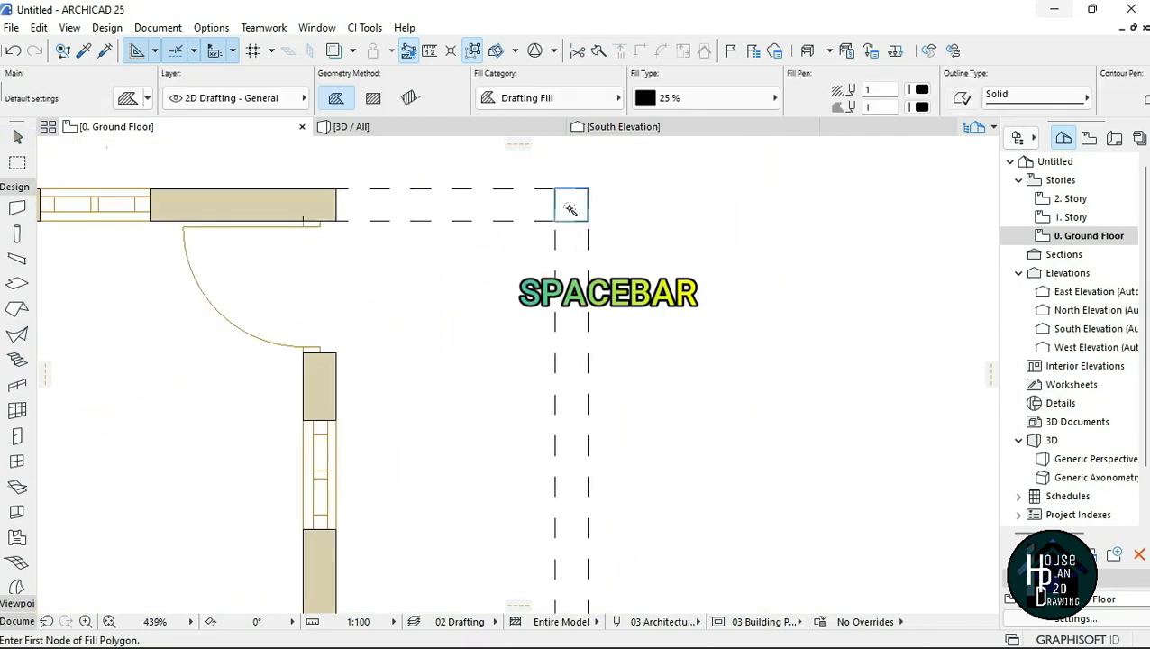
left_click(569, 203)
key("Escape")
scroll(634, 228, "down", 1)
scroll(633, 228, "down", 7)
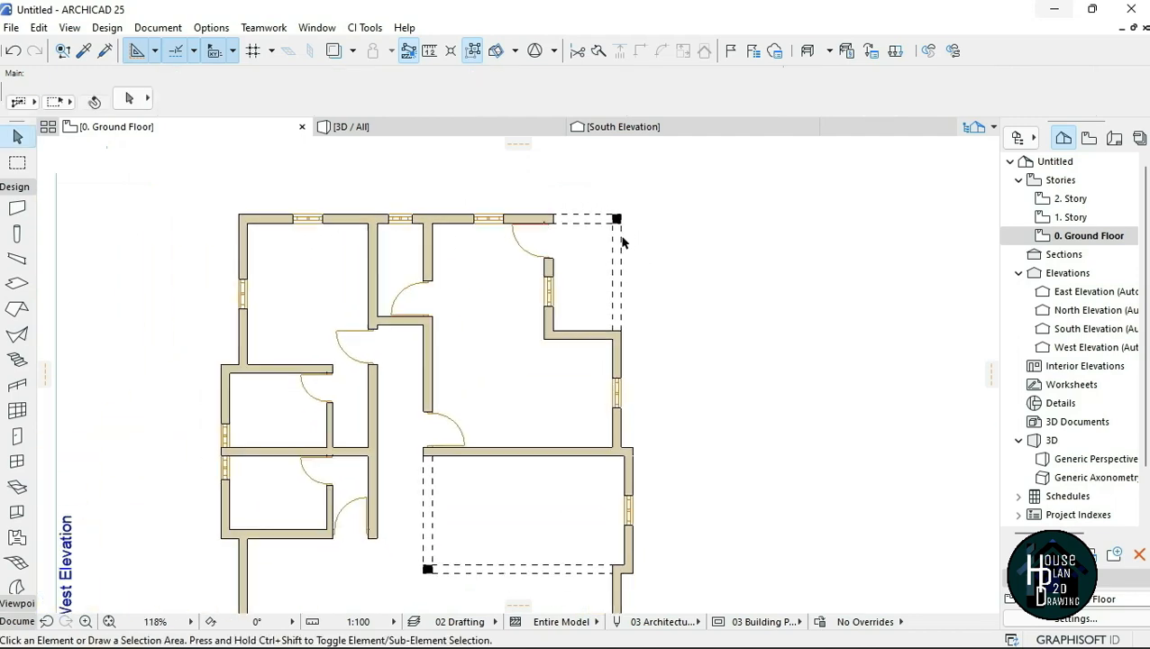
- Open the object default settings and search the library for "car"
scroll(528, 415, "down", 1)
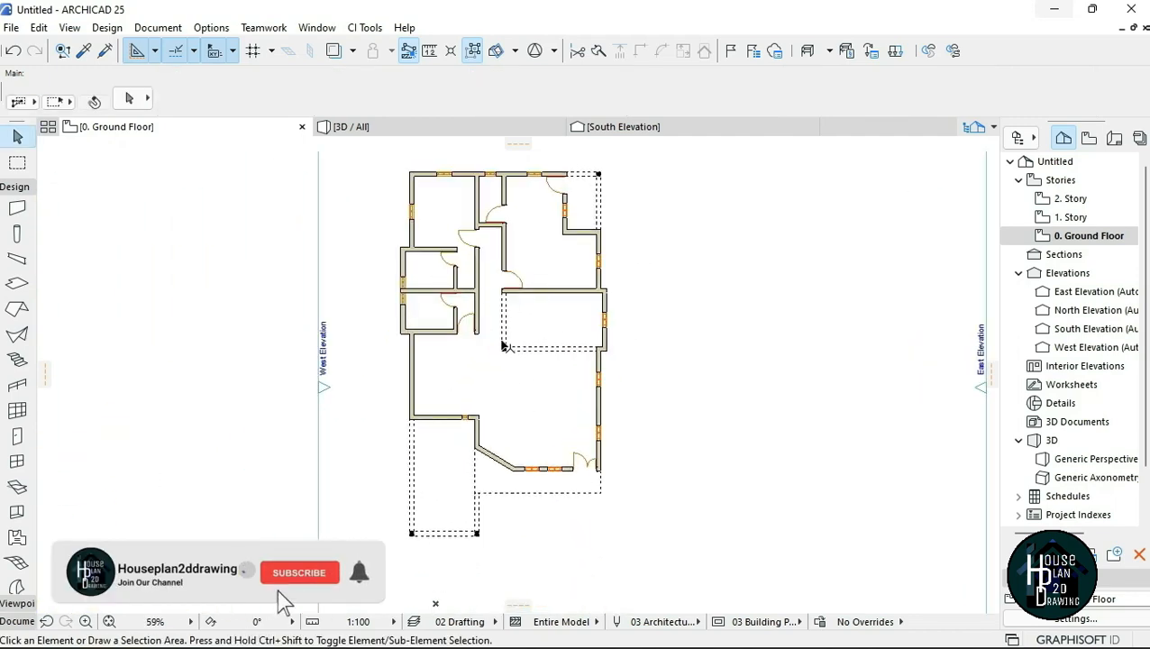
scroll(511, 349, "up", 1)
scroll(579, 370, "down", 2)
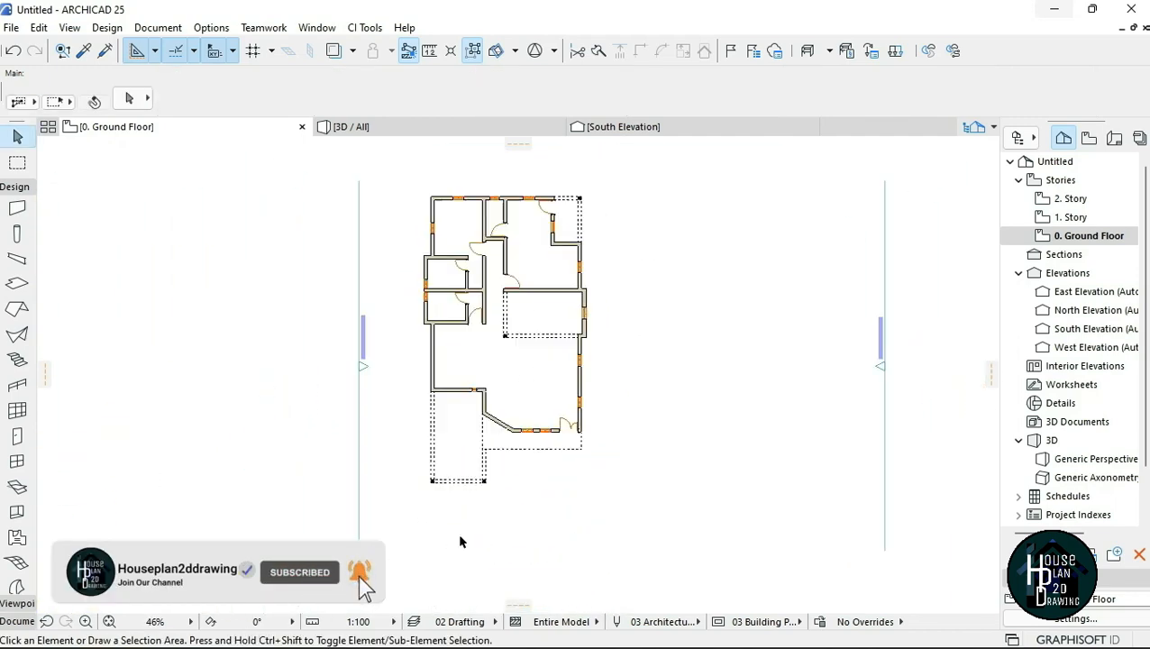
scroll(460, 534, "up", 4)
scroll(450, 406, "up", 3)
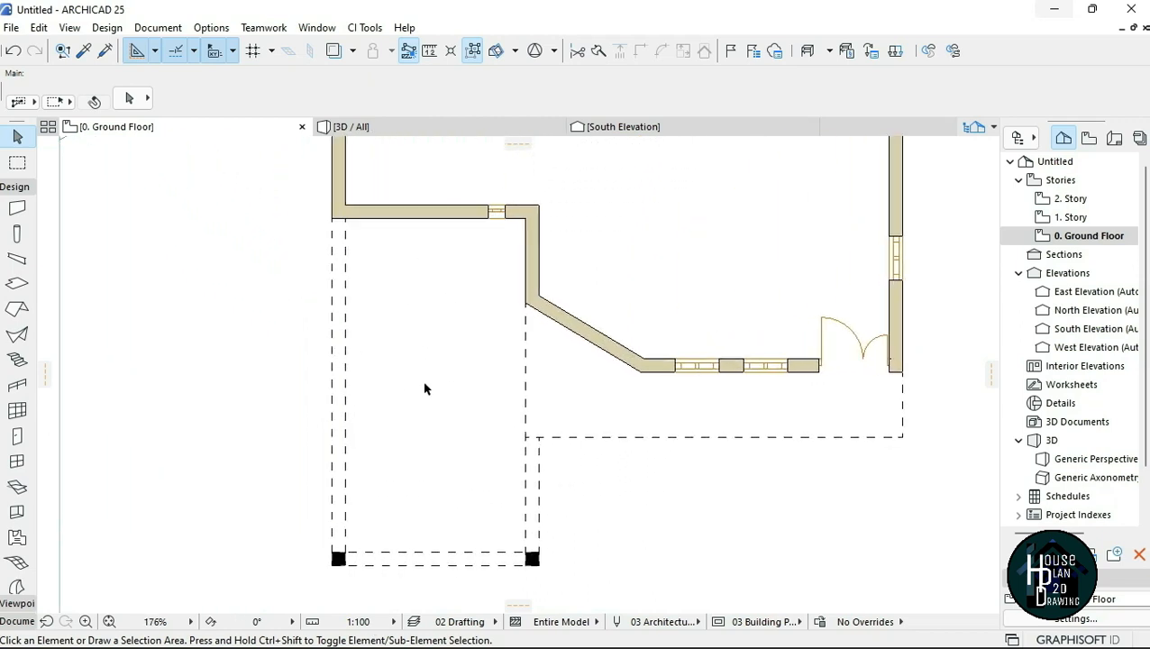
scroll(14, 507, "down", 3)
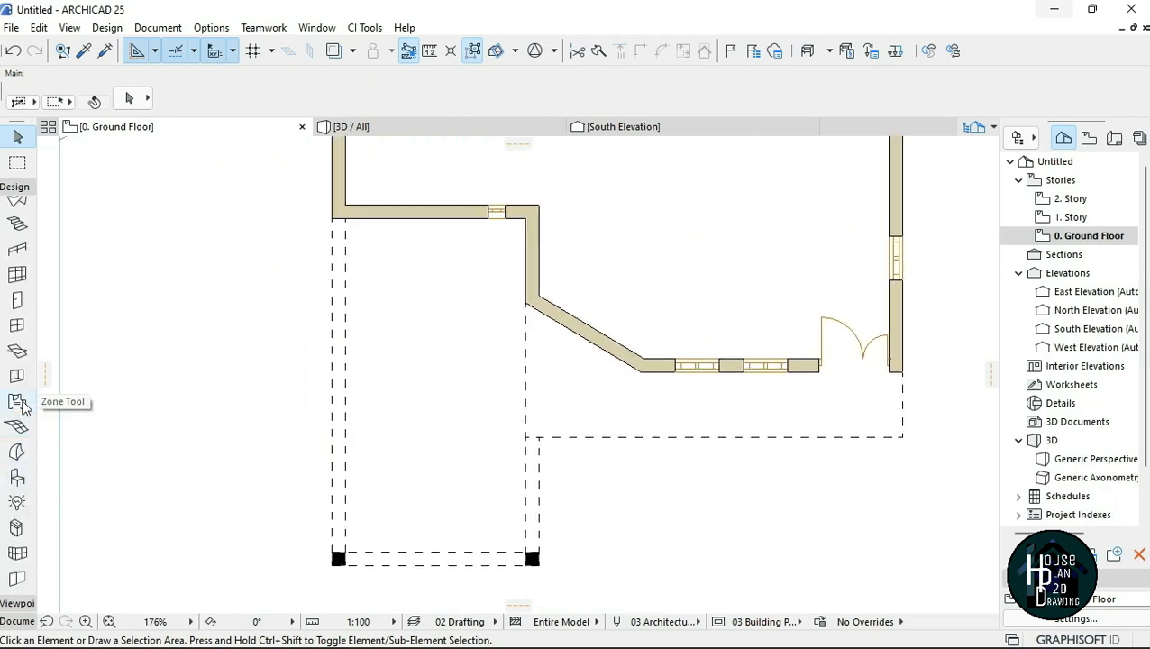
left_click(18, 480)
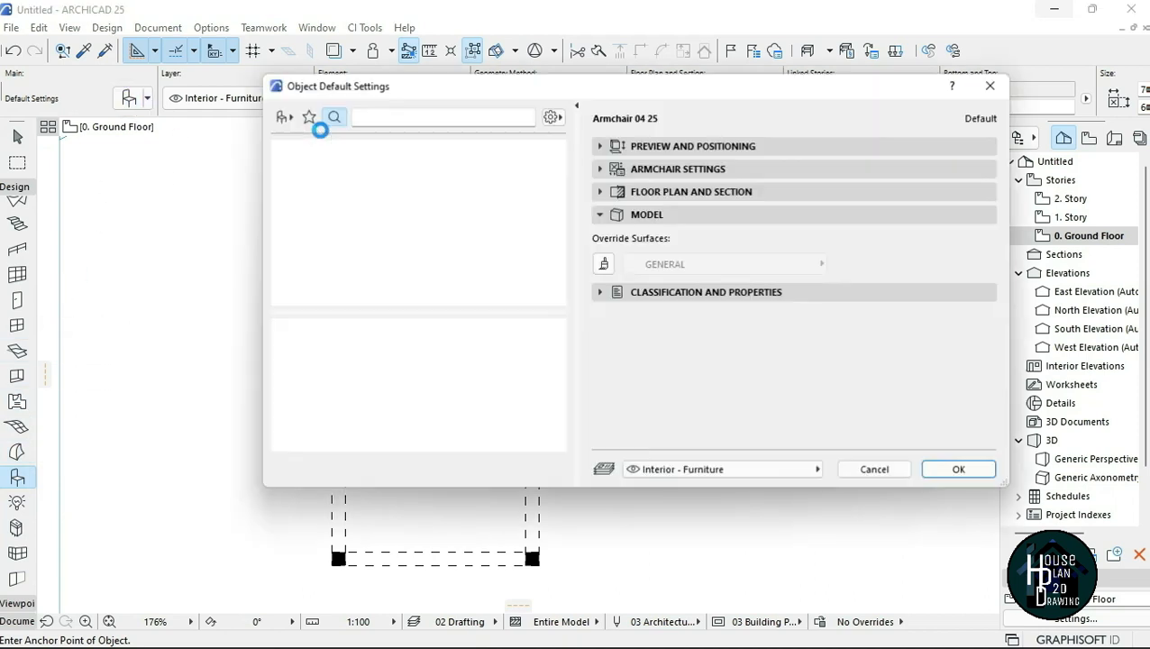
left_click(433, 111)
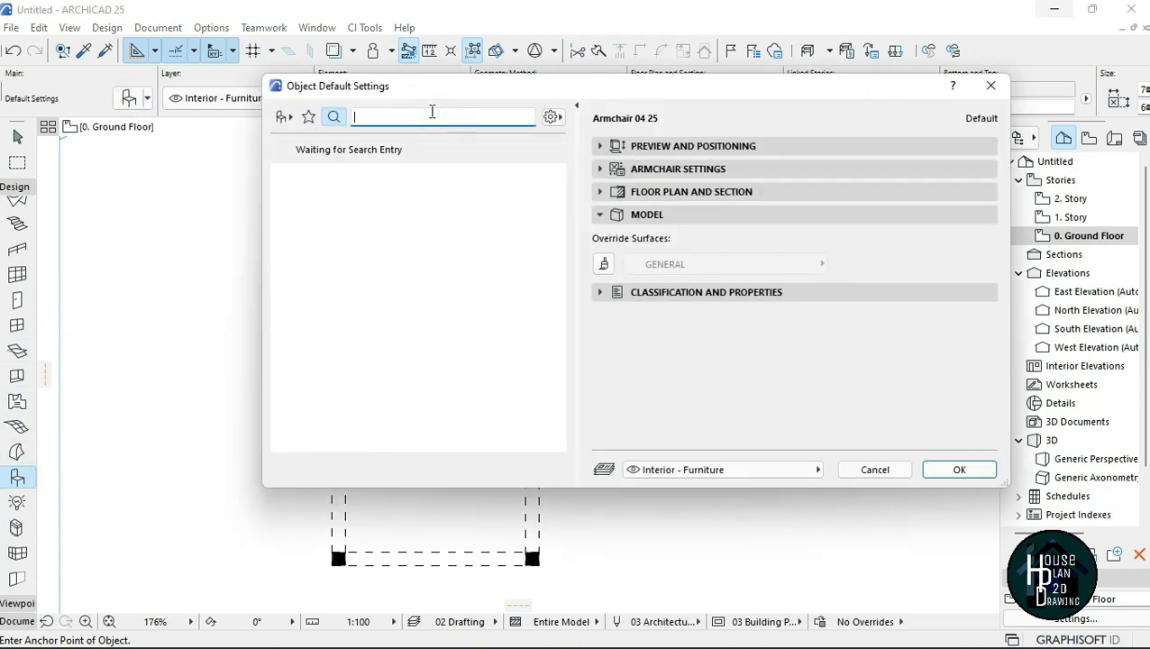
type("car")
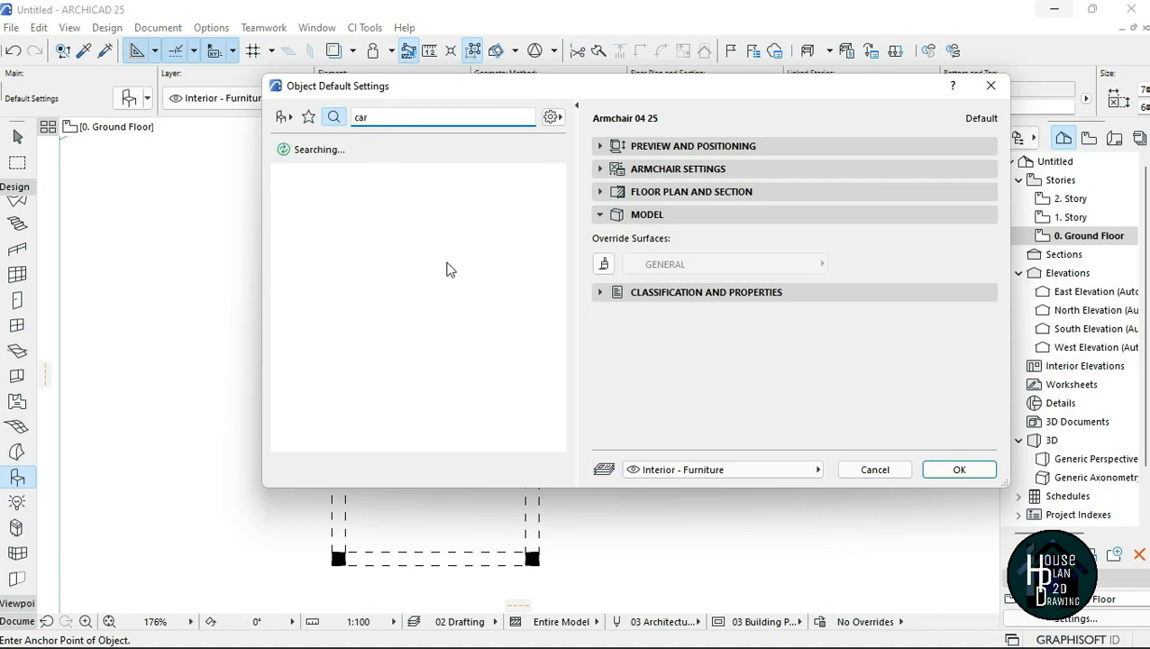
- Choose the Luxury Car 25 object from the library and place it in the dashed carport at the southwest
scroll(455, 298, "down", 3)
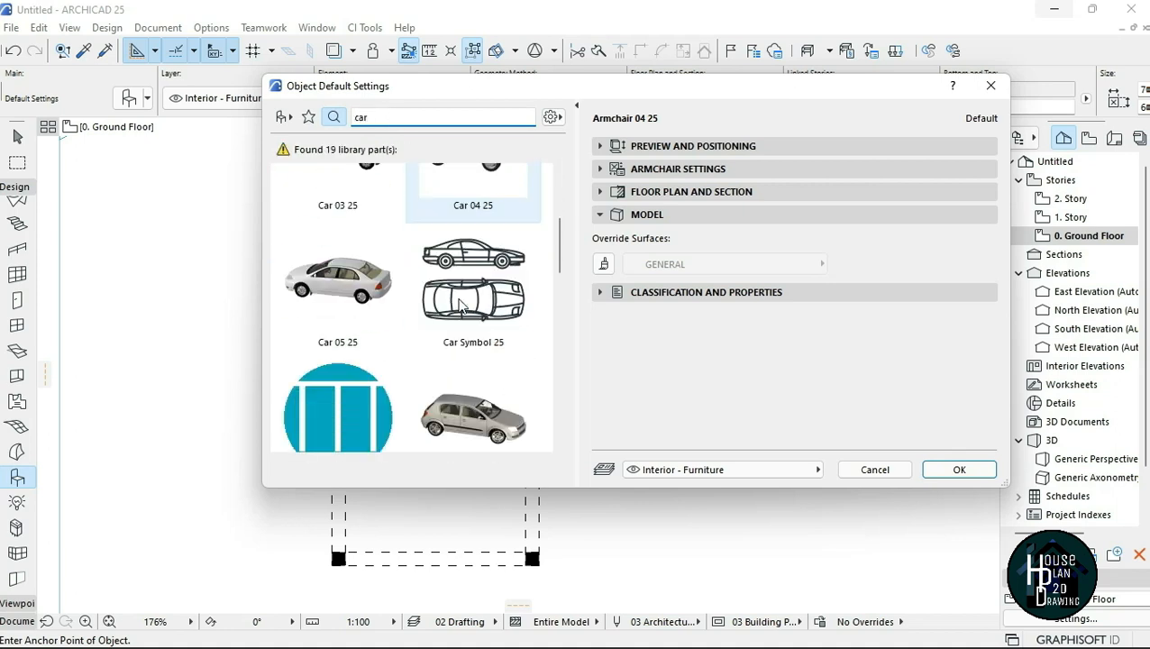
scroll(460, 307, "down", 1)
scroll(433, 288, "up", 5)
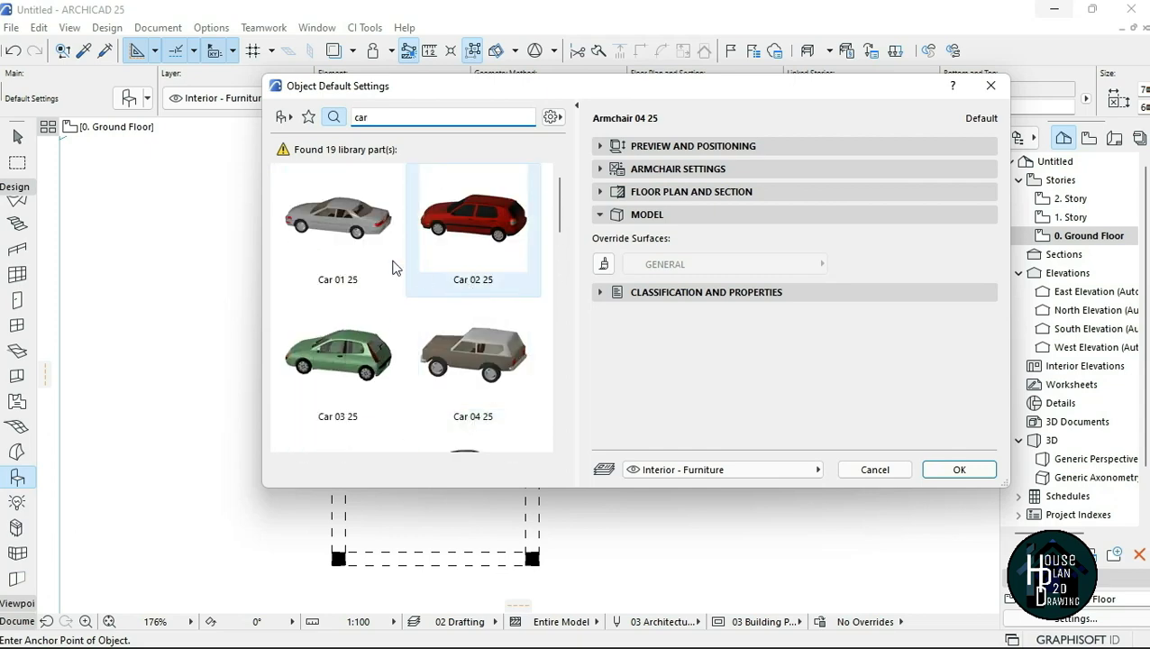
scroll(396, 270, "down", 5)
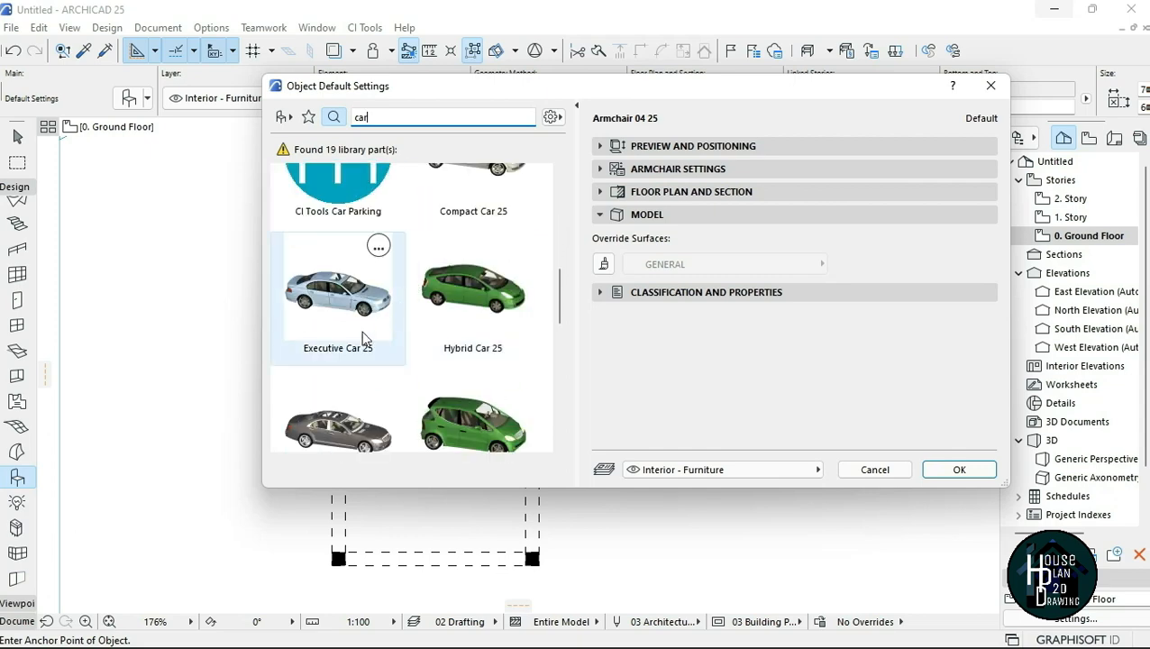
scroll(363, 338, "down", 1)
left_click(360, 338)
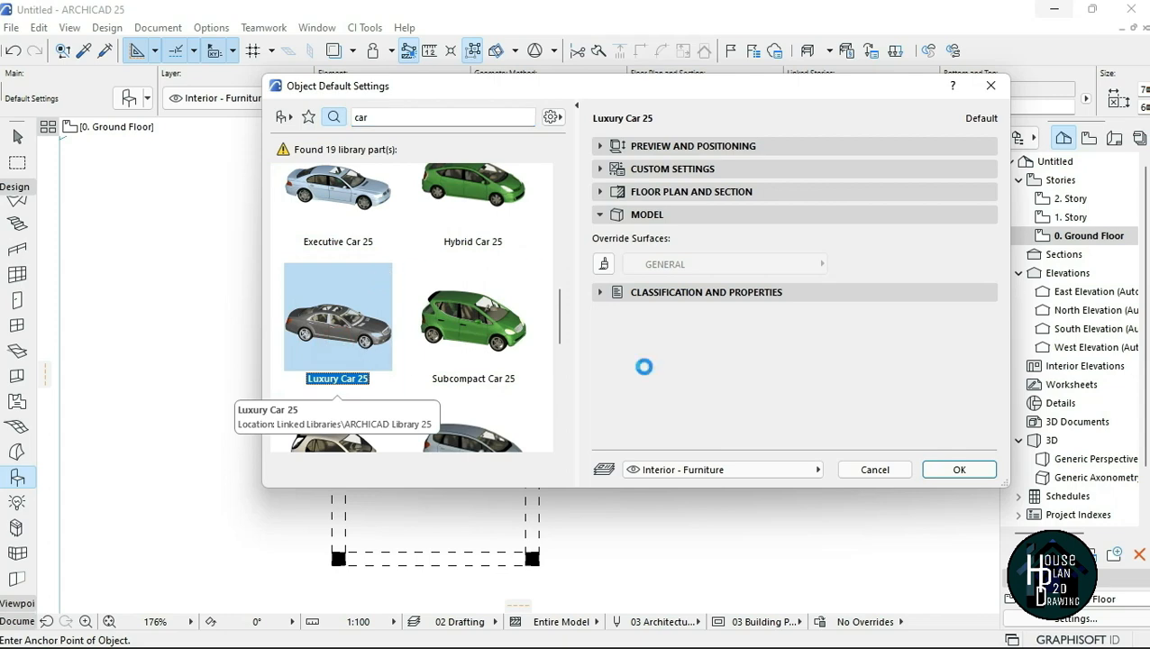
left_click(957, 469)
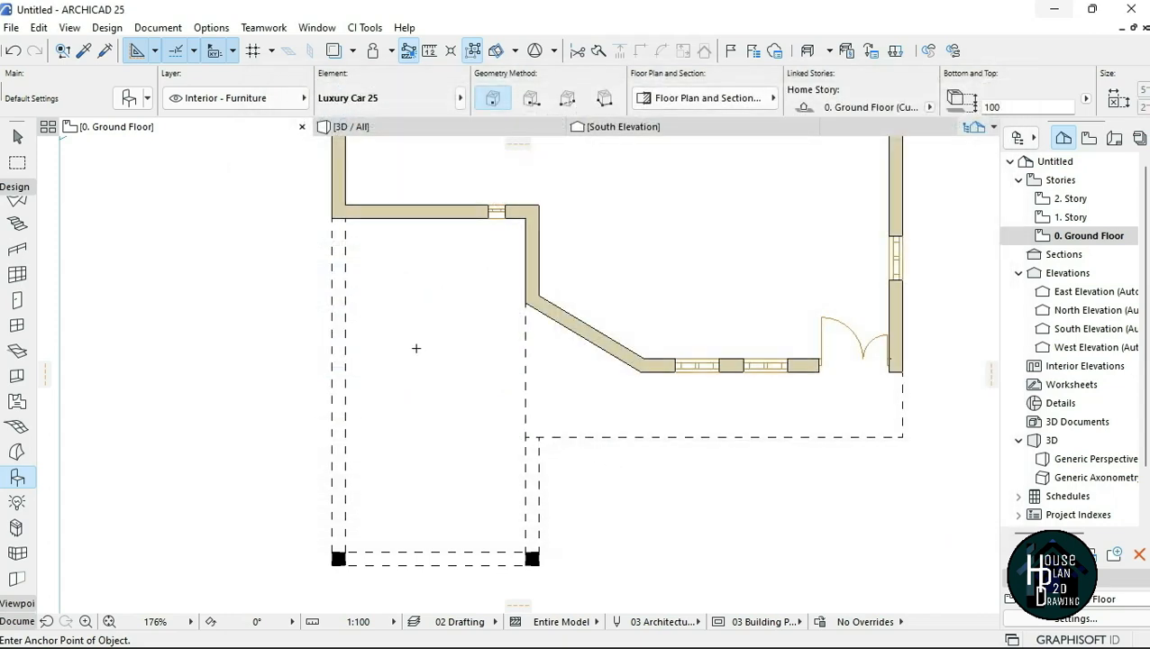
left_click(415, 348)
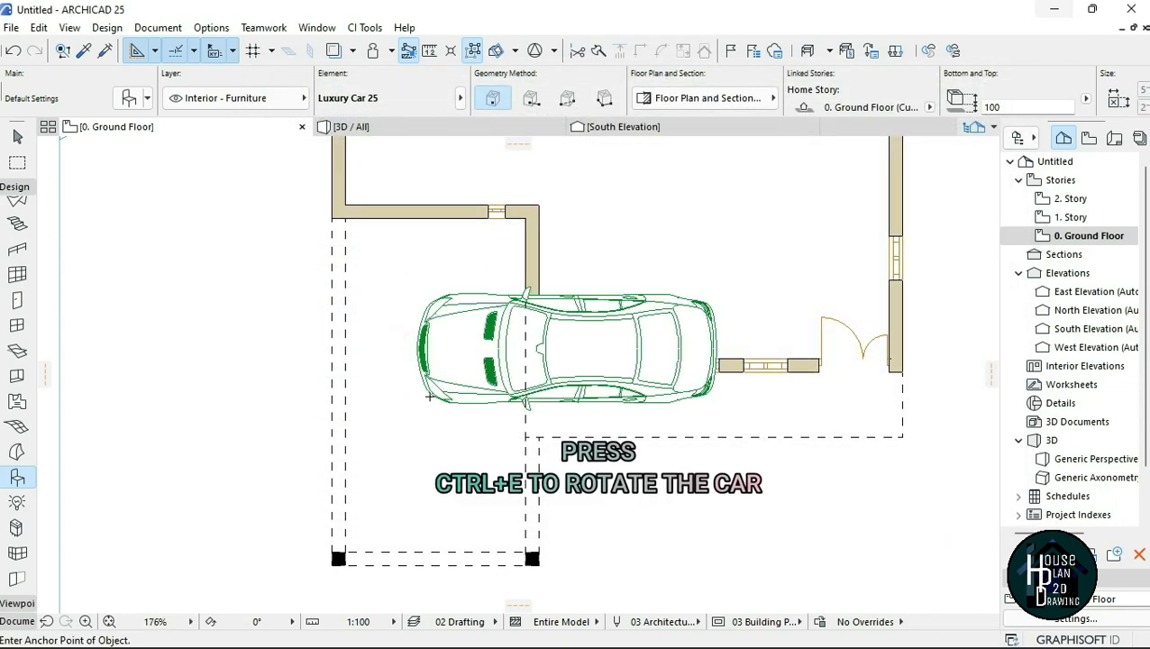
key("Escape")
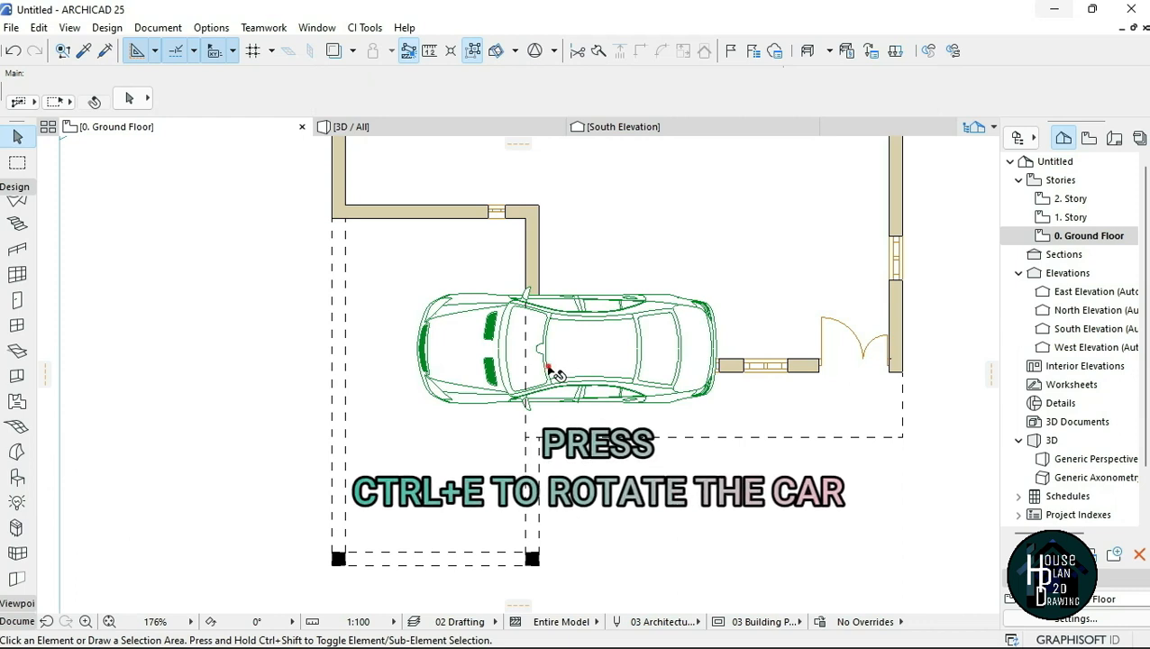
- Rotate the car 90° clockwise about its anchor point so its front faces north in the carport
left_click(554, 376)
key("ctrl+e")
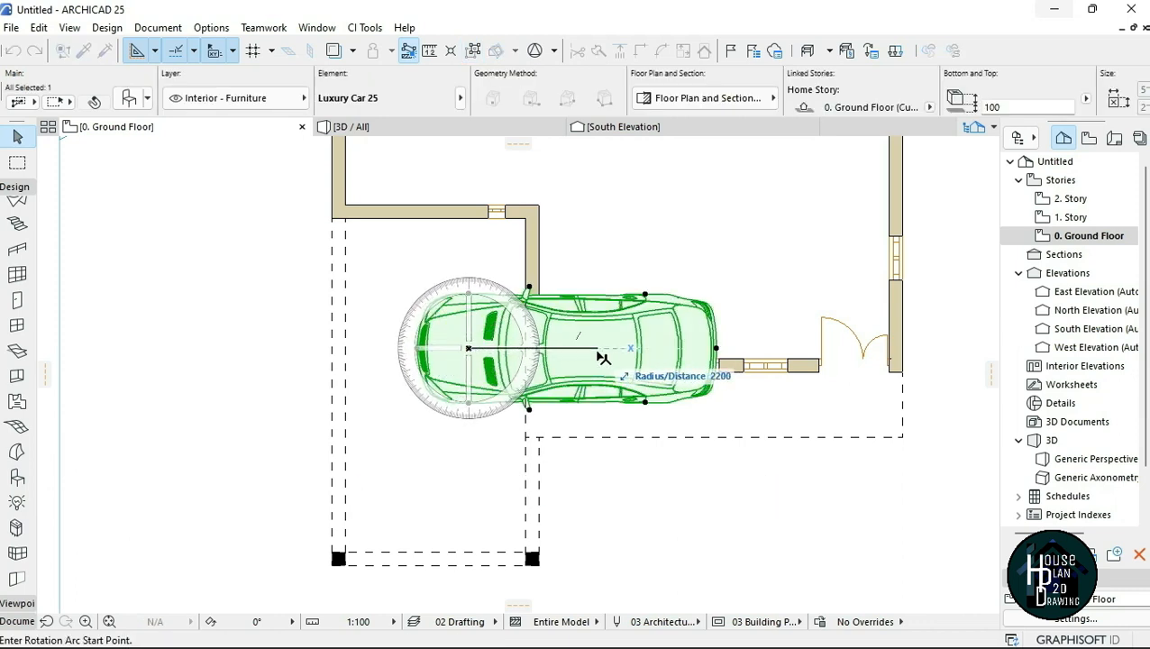
left_click(591, 348)
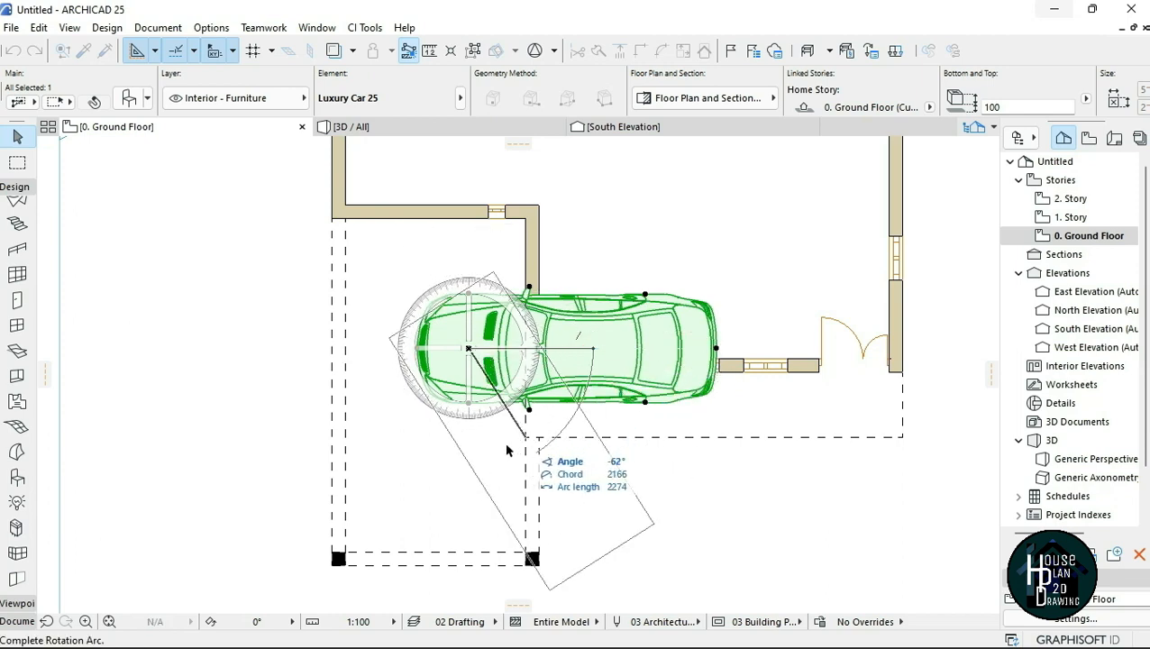
left_click(471, 473)
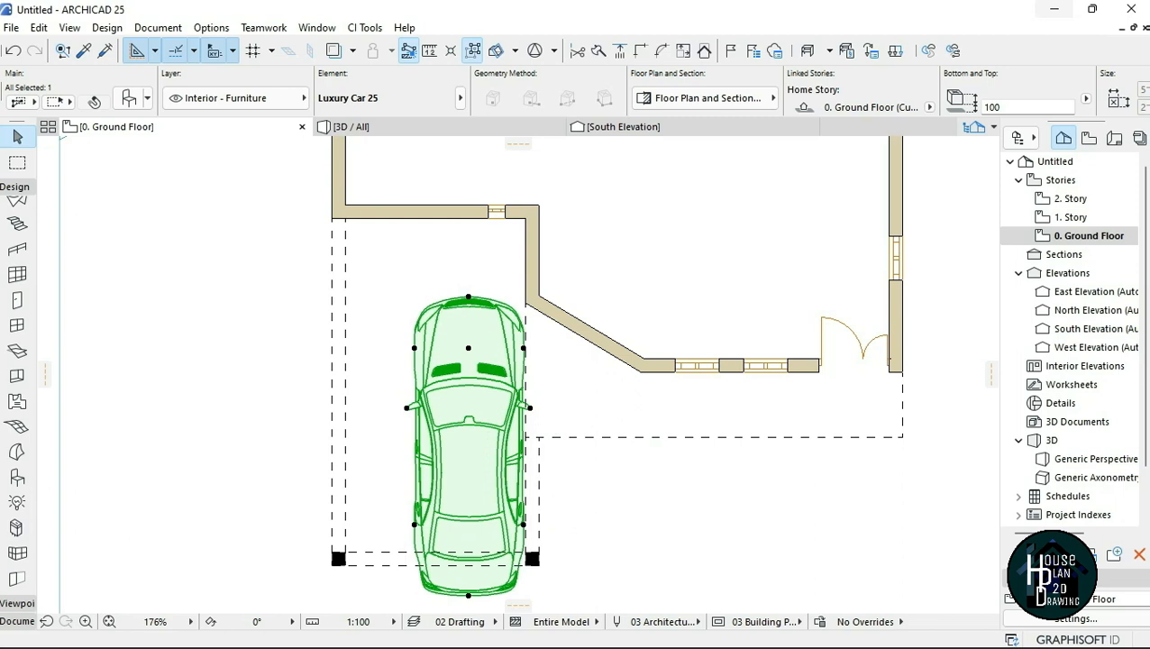
- Move the car northwest from its front midpoint so it sits inside the dashed carport outline
left_click(456, 426)
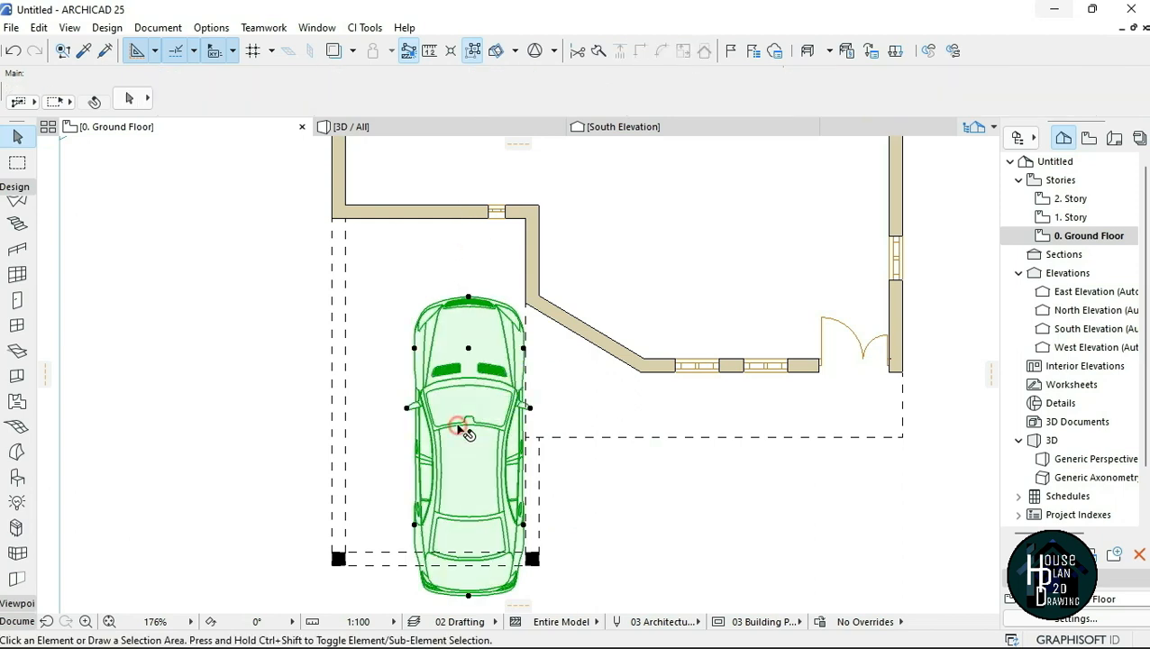
key("ctrl+d")
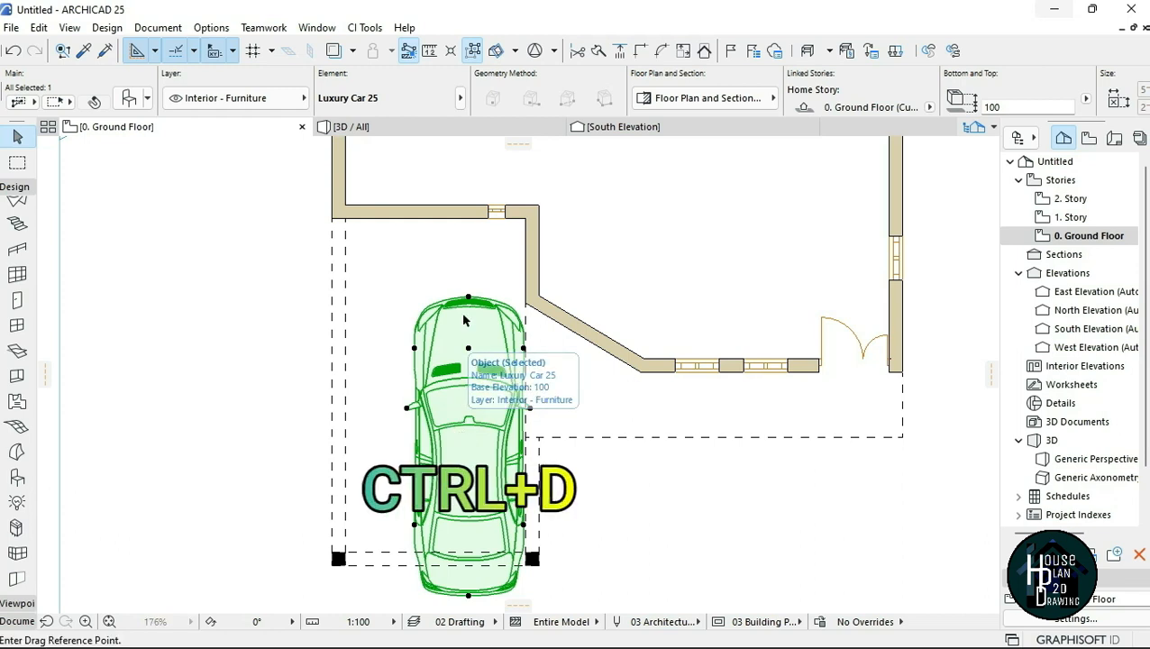
left_click(467, 298)
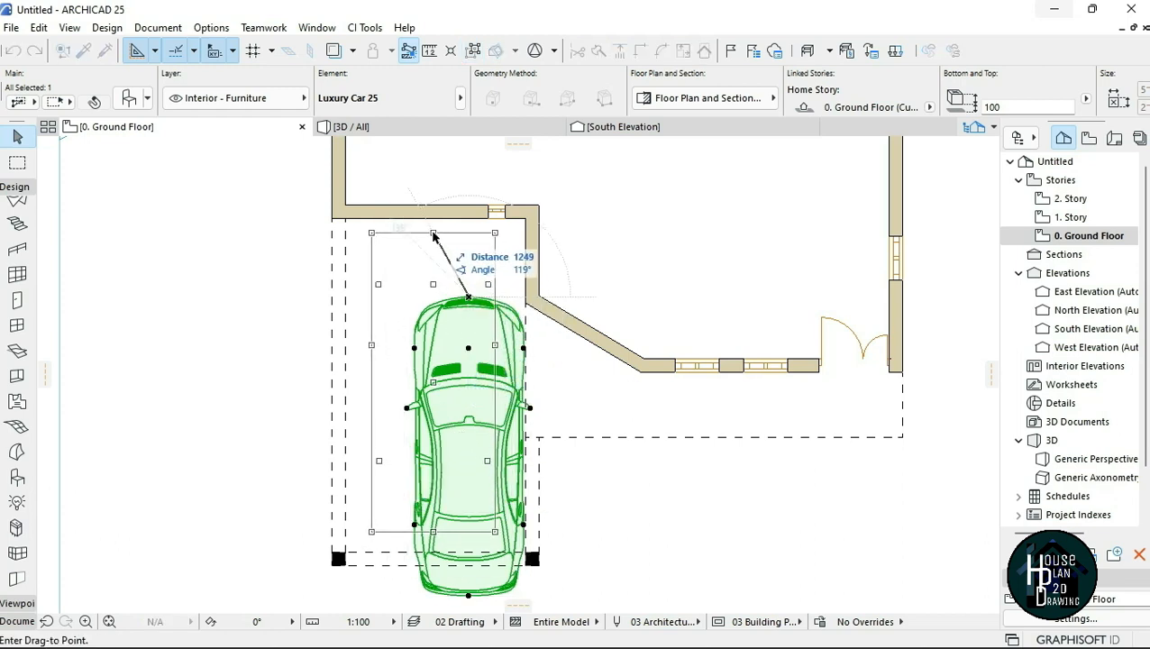
left_click(428, 238)
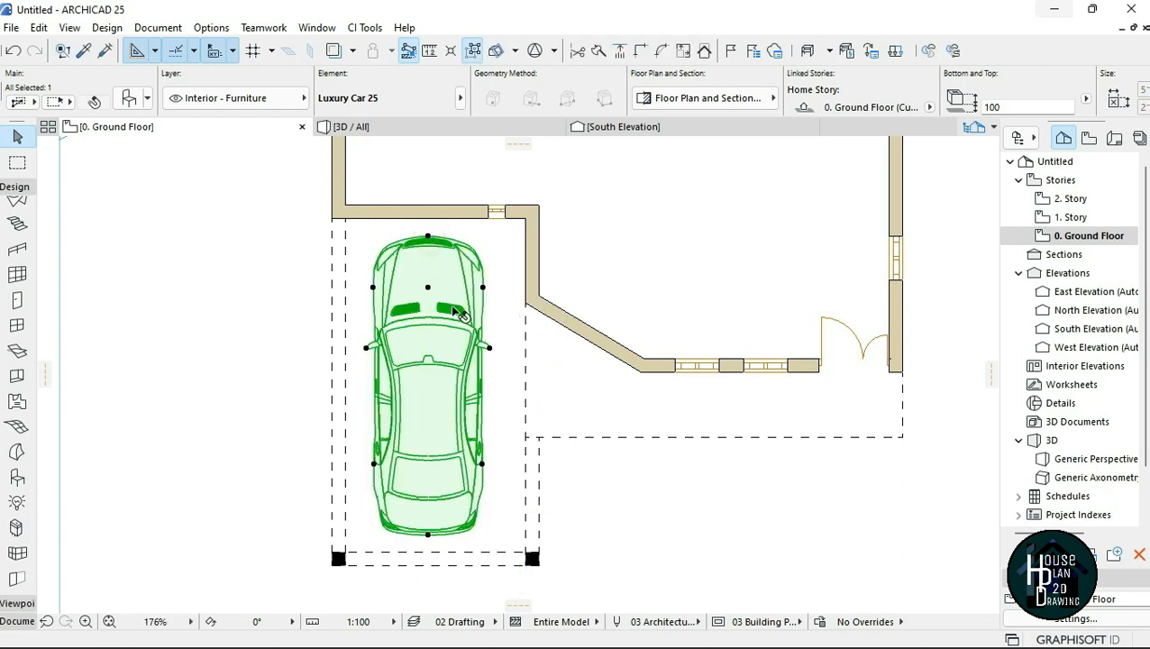
- Open the stair default settings and set the number of risers to 19
scroll(469, 371, "down", 6)
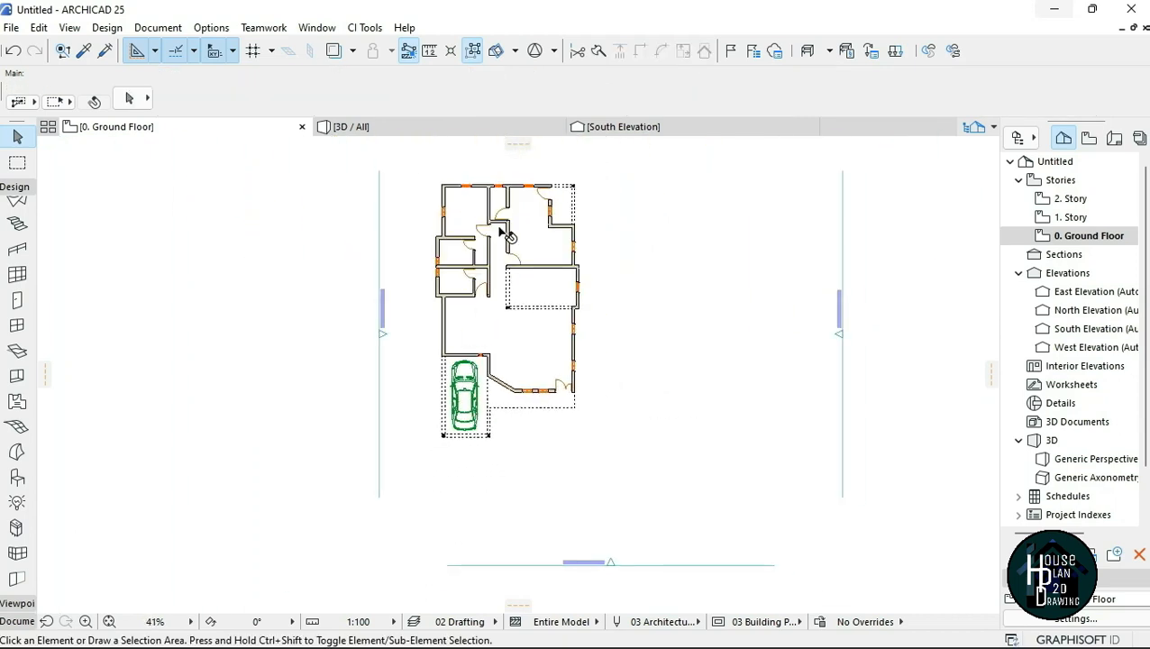
scroll(541, 256, "up", 2)
scroll(466, 305, "down", 1)
scroll(474, 309, "up", 2)
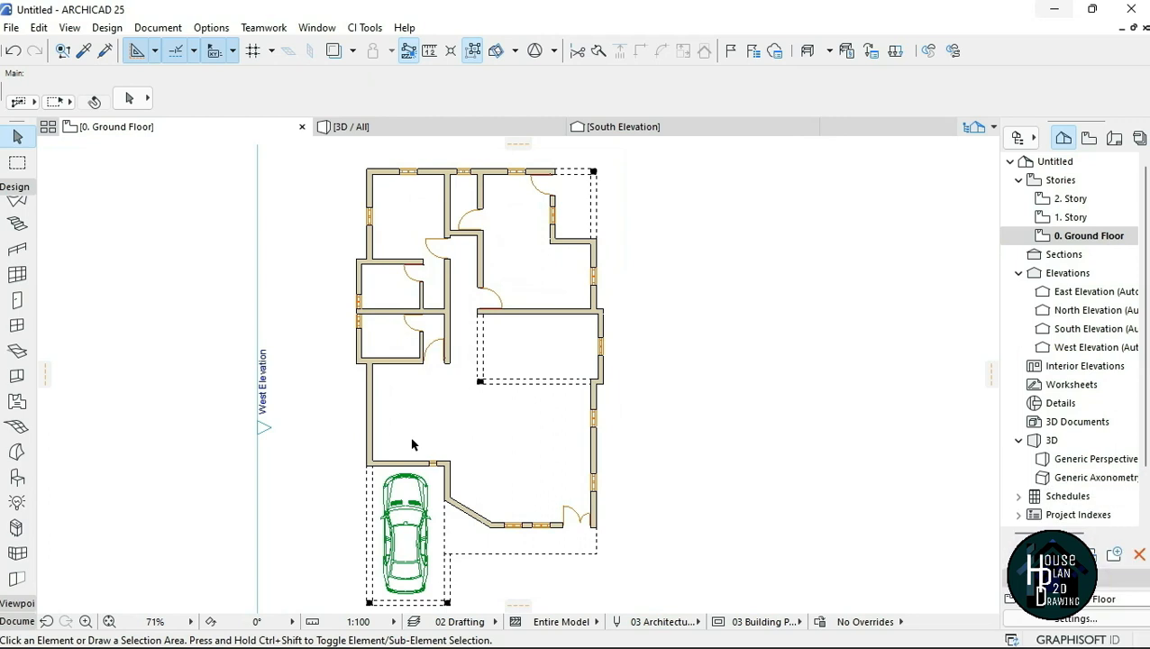
scroll(412, 445, "up", 4)
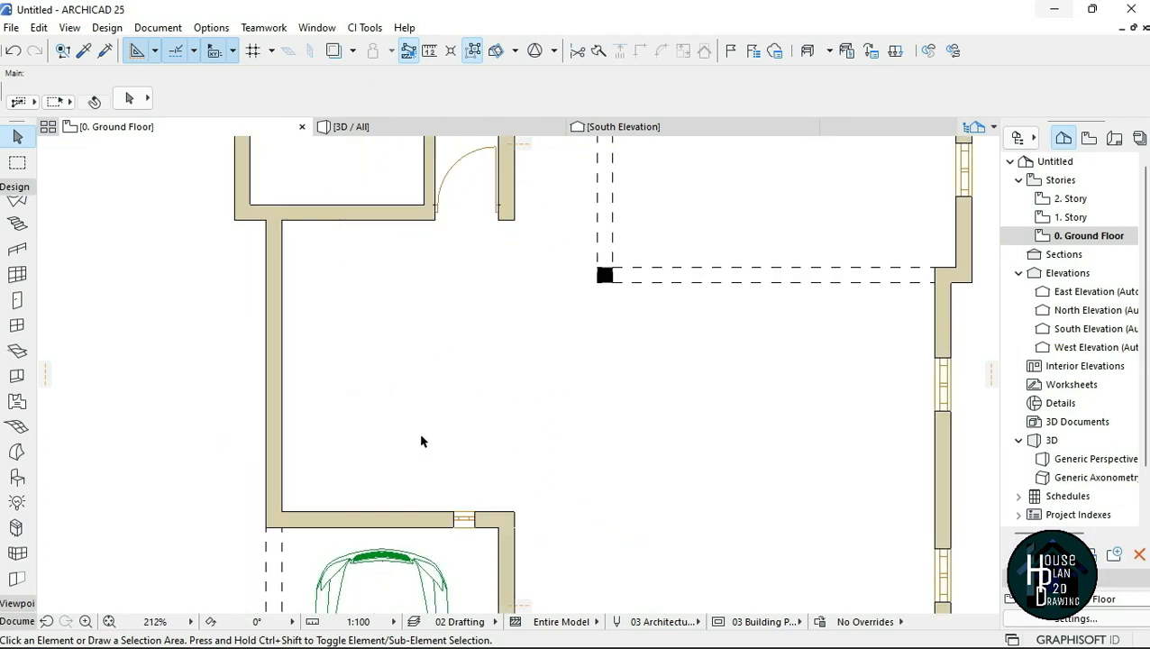
scroll(13, 406, "up", 3)
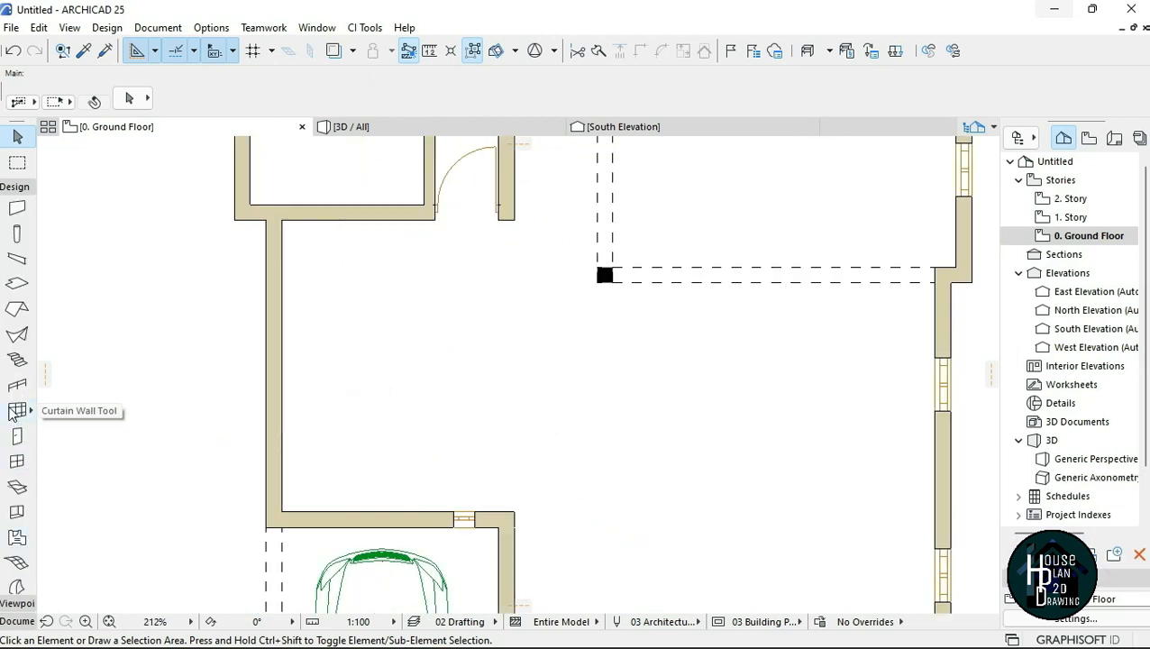
left_click(17, 361)
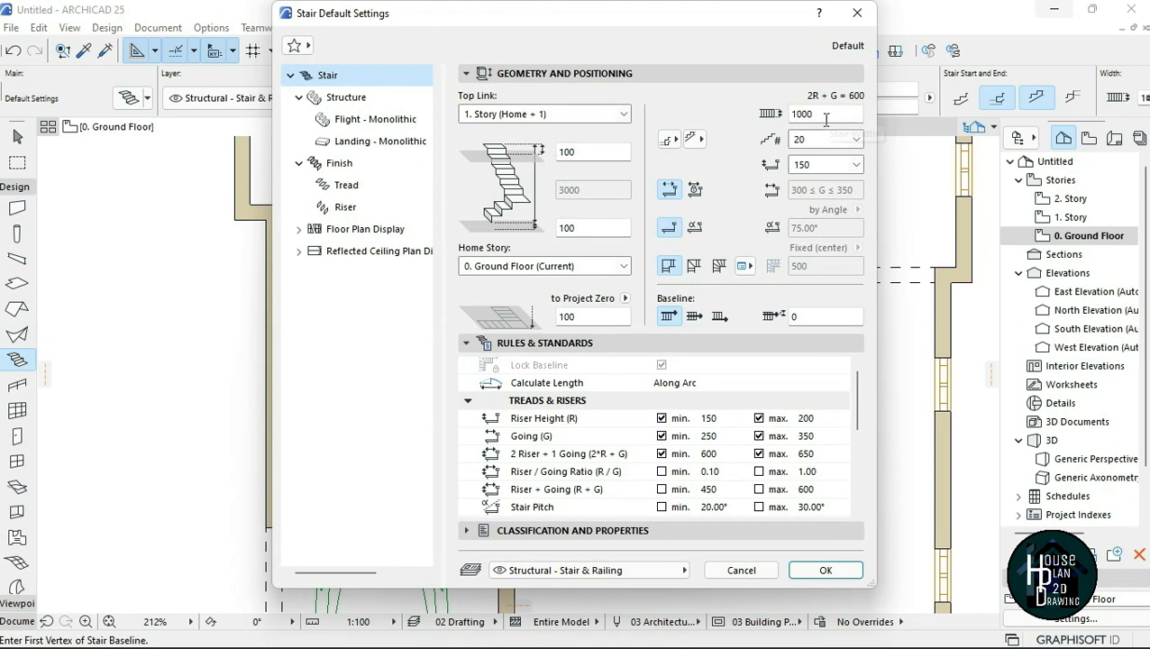
left_click(855, 140)
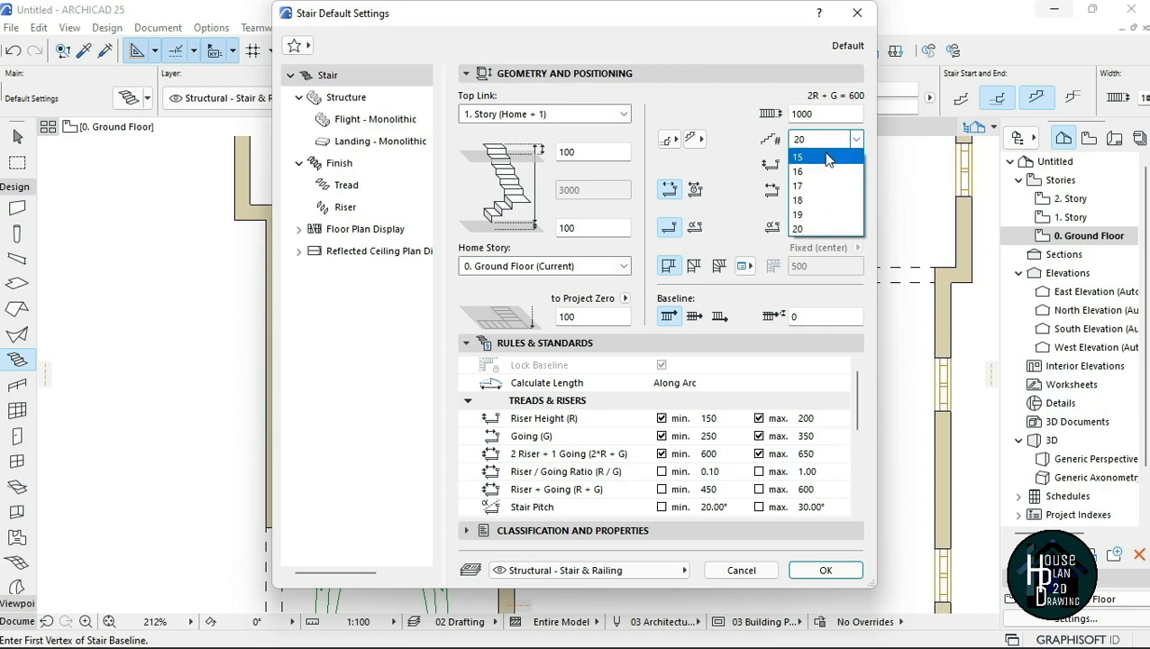
left_click(829, 216)
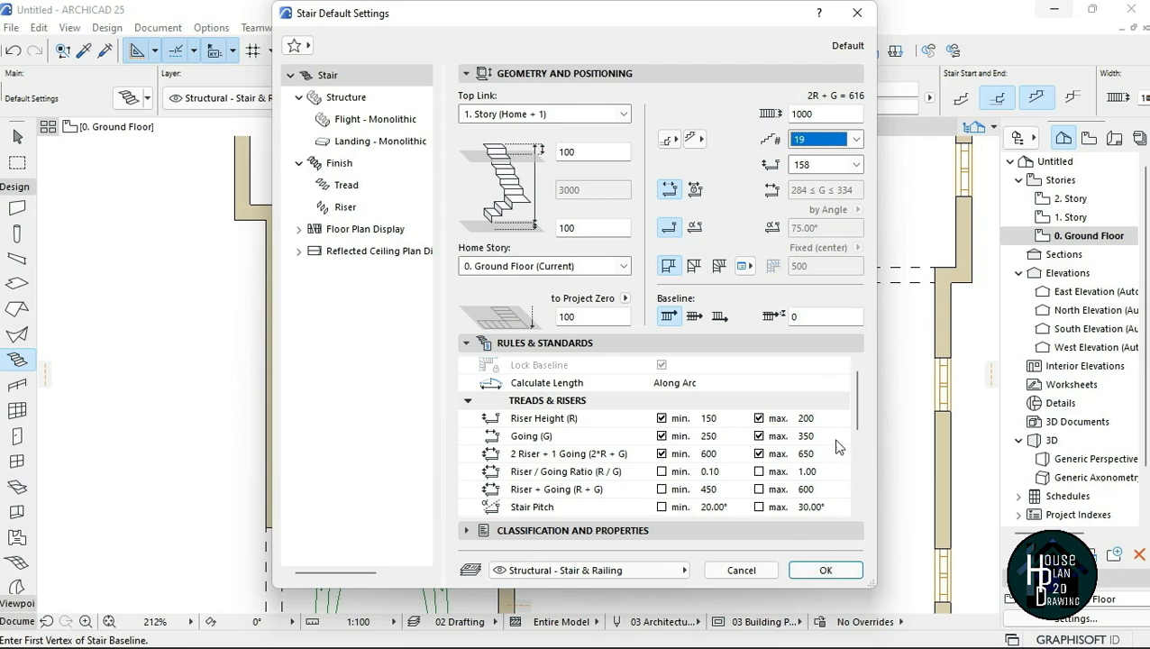
left_click(826, 570)
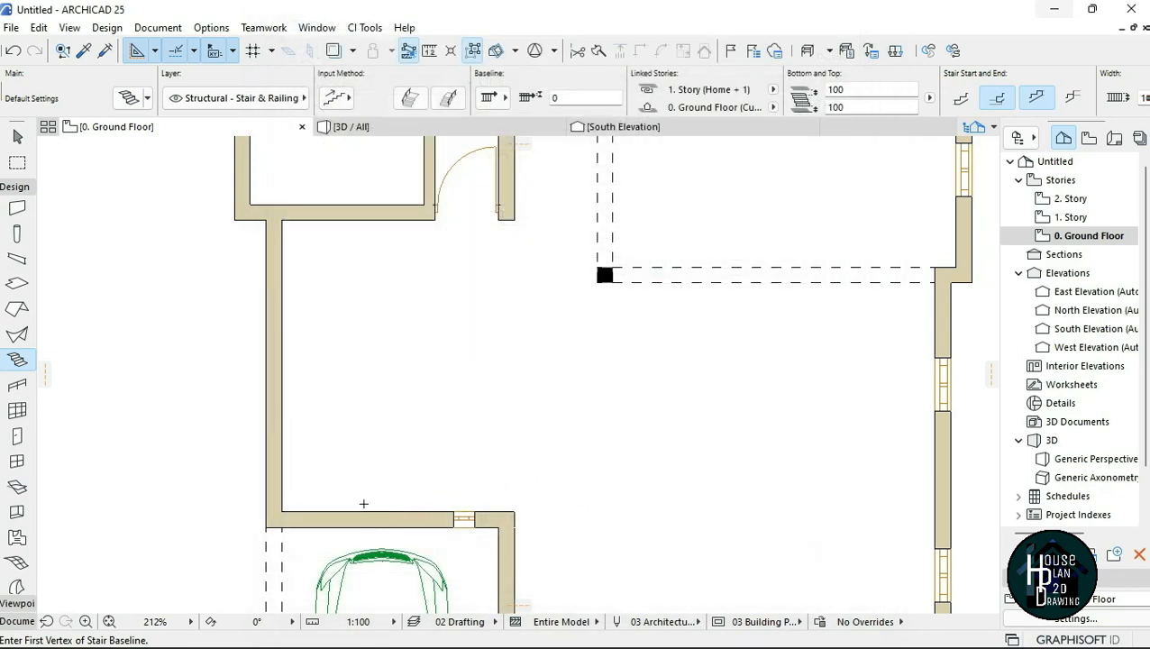
- Start the stair baseline on the wall north of the carport, running it west to the corner and north along the west wall
scroll(363, 503, "up", 3)
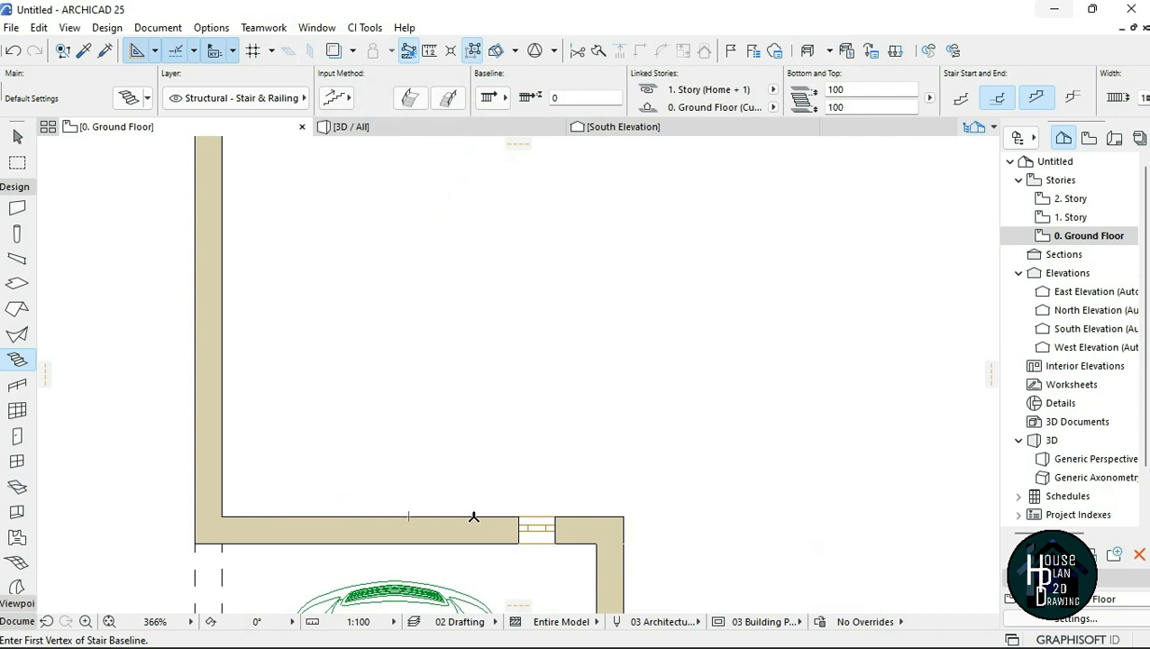
left_click(434, 516)
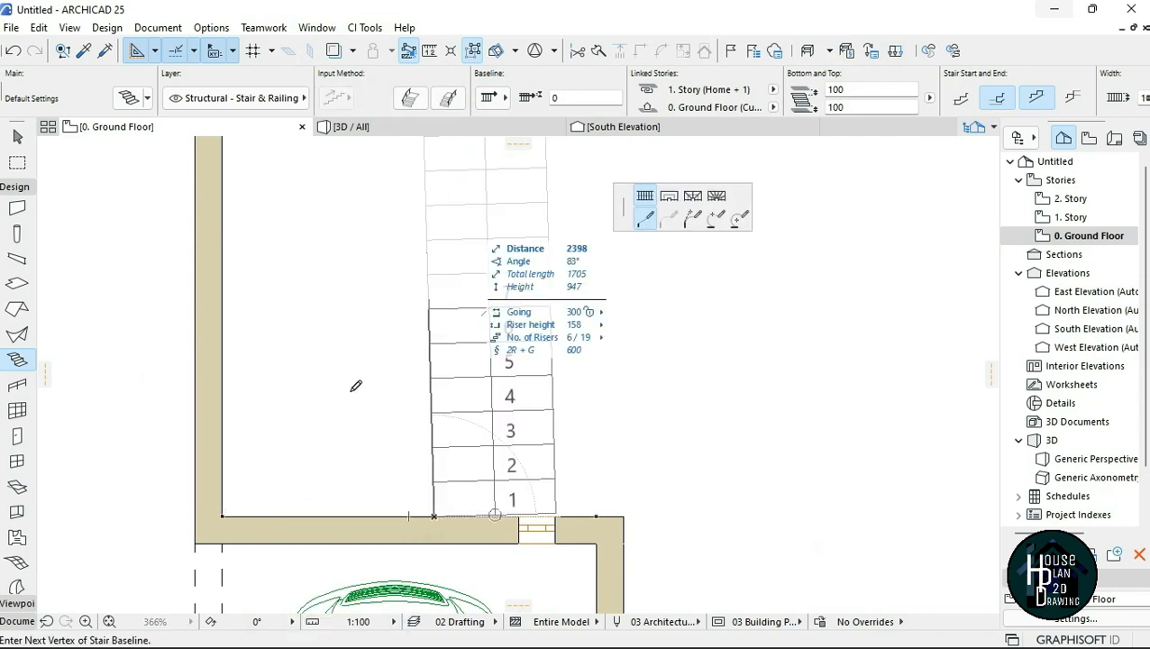
left_click(223, 515)
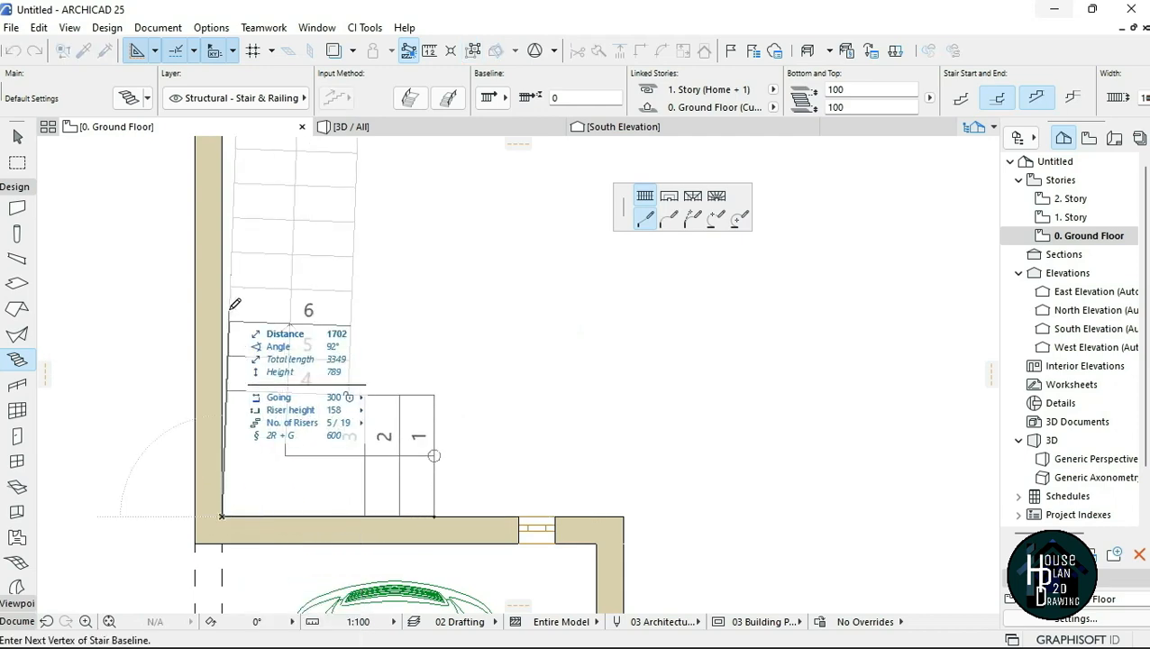
scroll(247, 379, "down", 3)
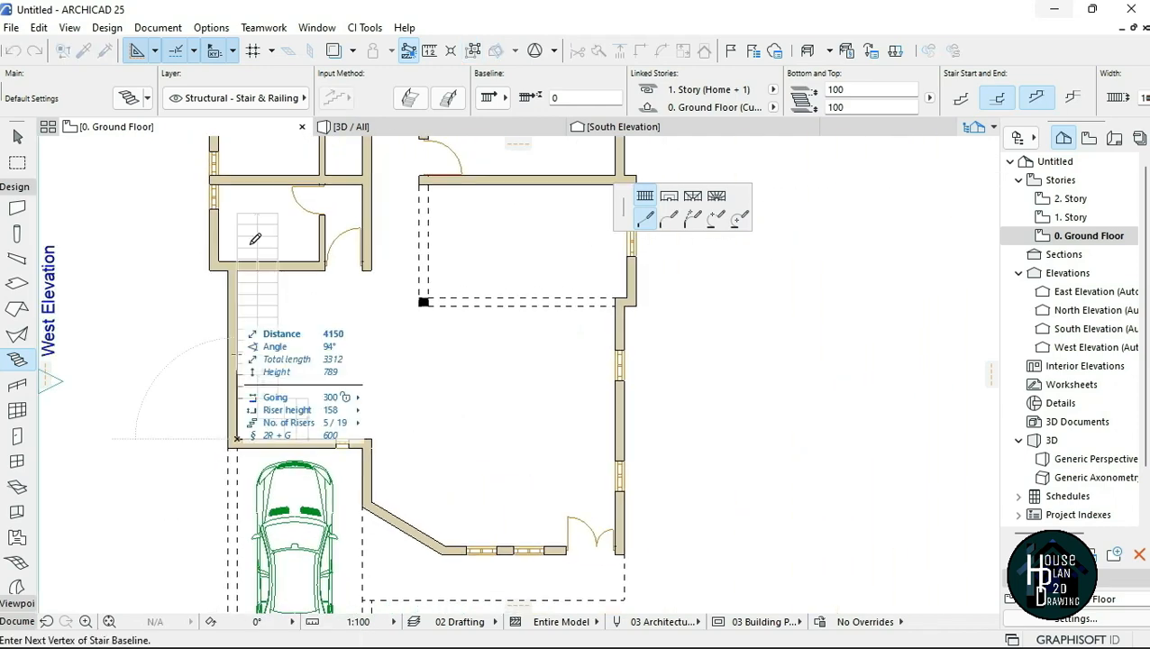
scroll(232, 270, "up", 3)
scroll(232, 270, "up", 2)
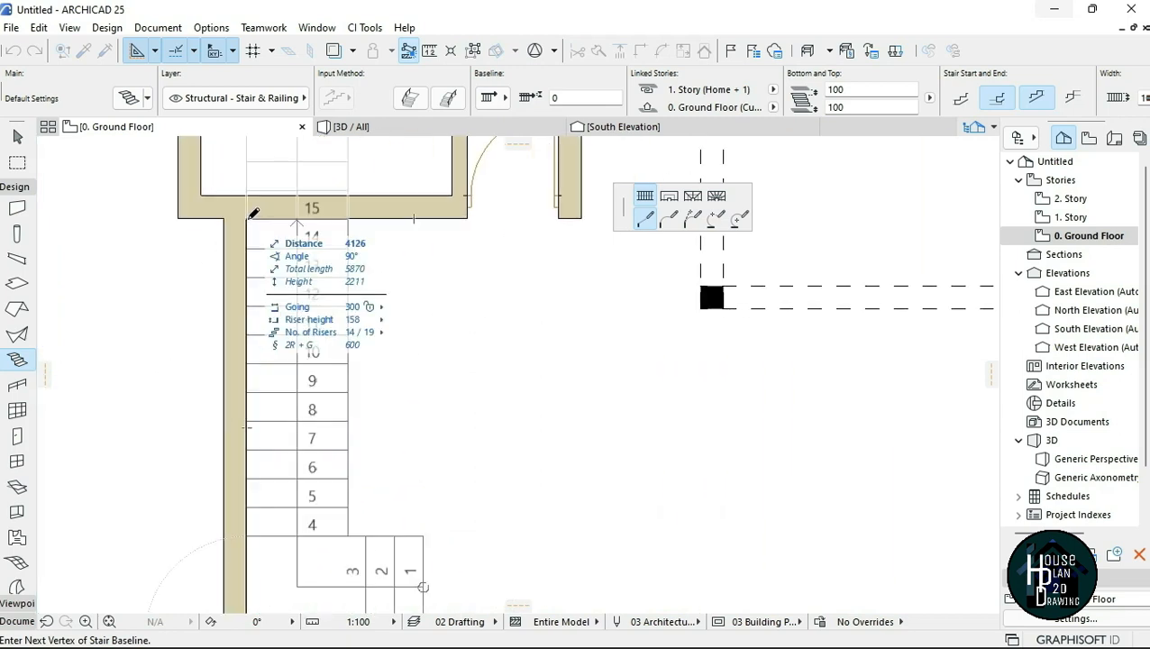
left_click(247, 219)
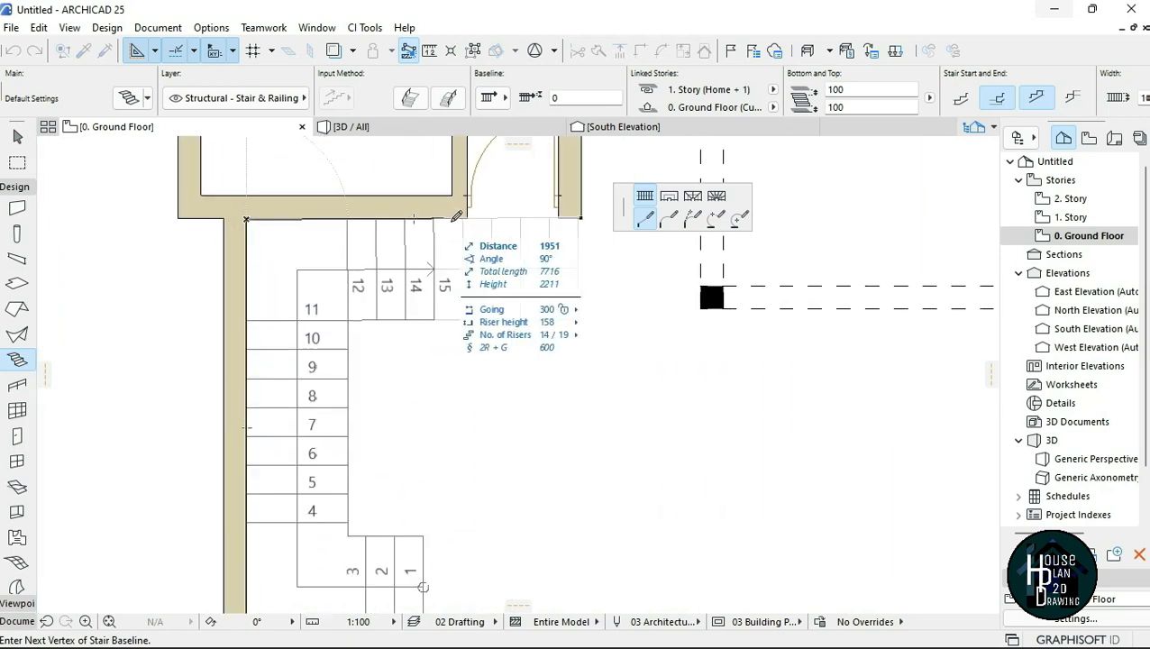
- Re-place the baseline's northwest corner vertex and finish the 19-riser stair eastward at the wall corner beside the door
scroll(455, 225, "down", 2)
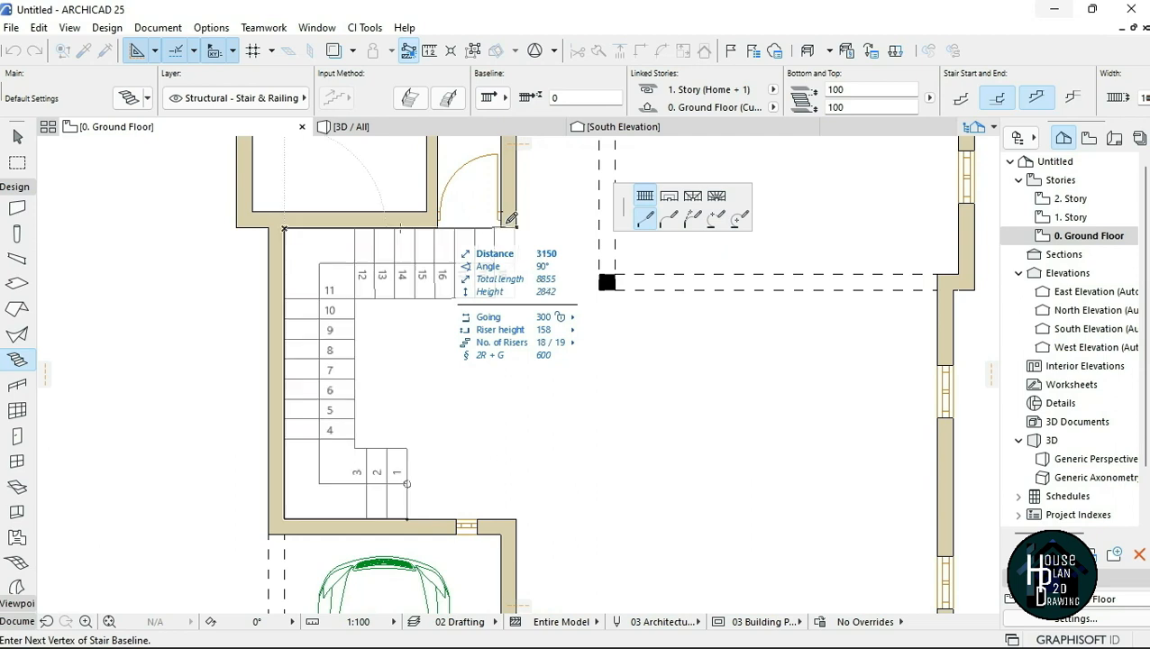
scroll(516, 223, "up", 3)
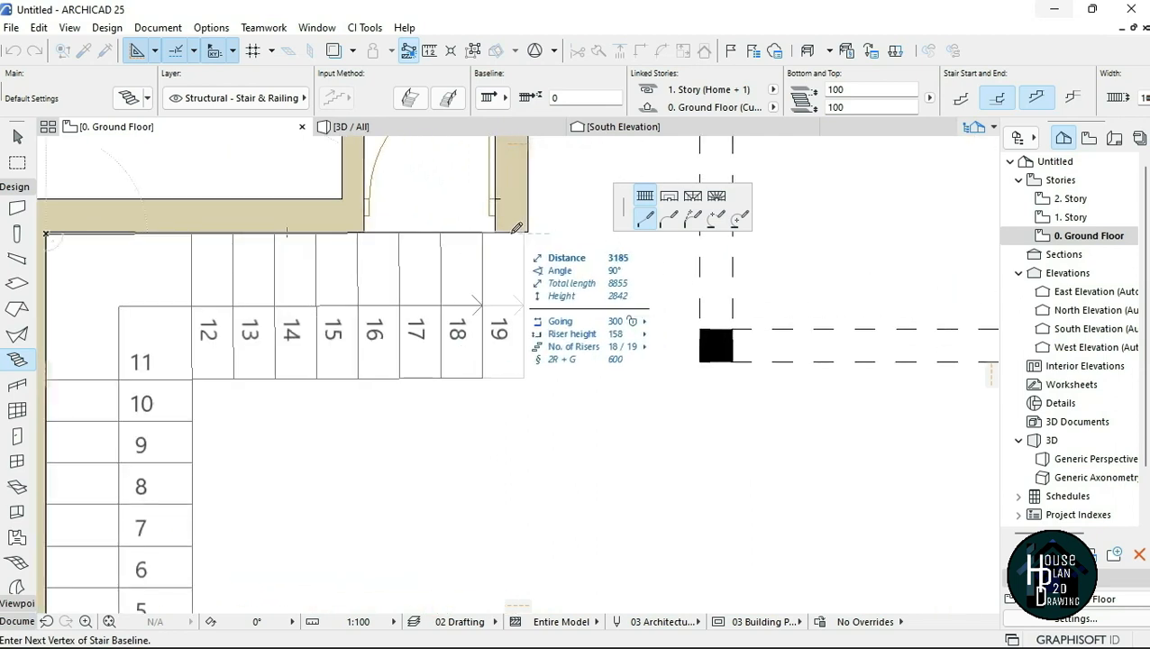
key("BackSpace")
scroll(255, 287, "down", 2)
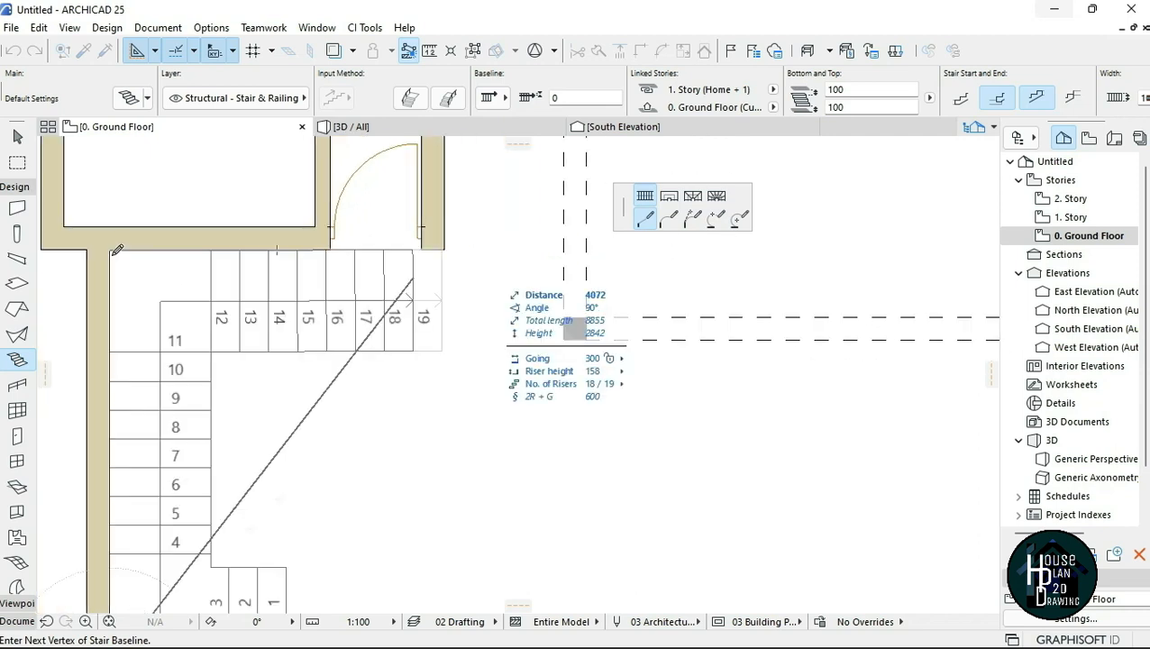
scroll(116, 250, "up", 5)
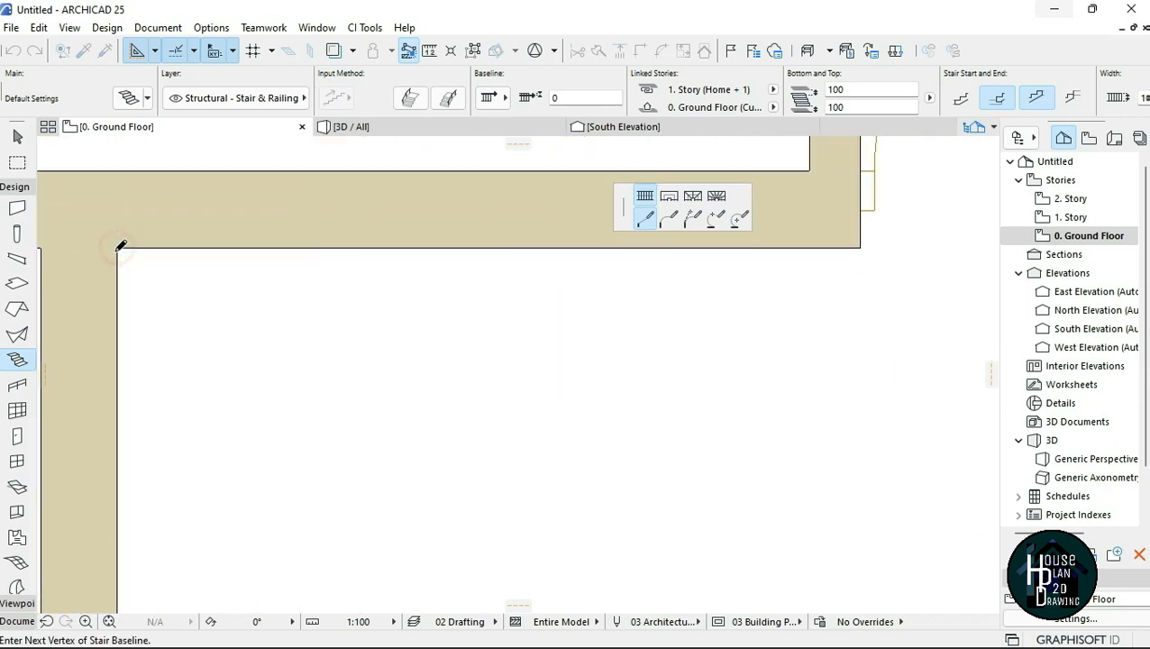
scroll(120, 246, "down", 4)
scroll(424, 245, "up", 2)
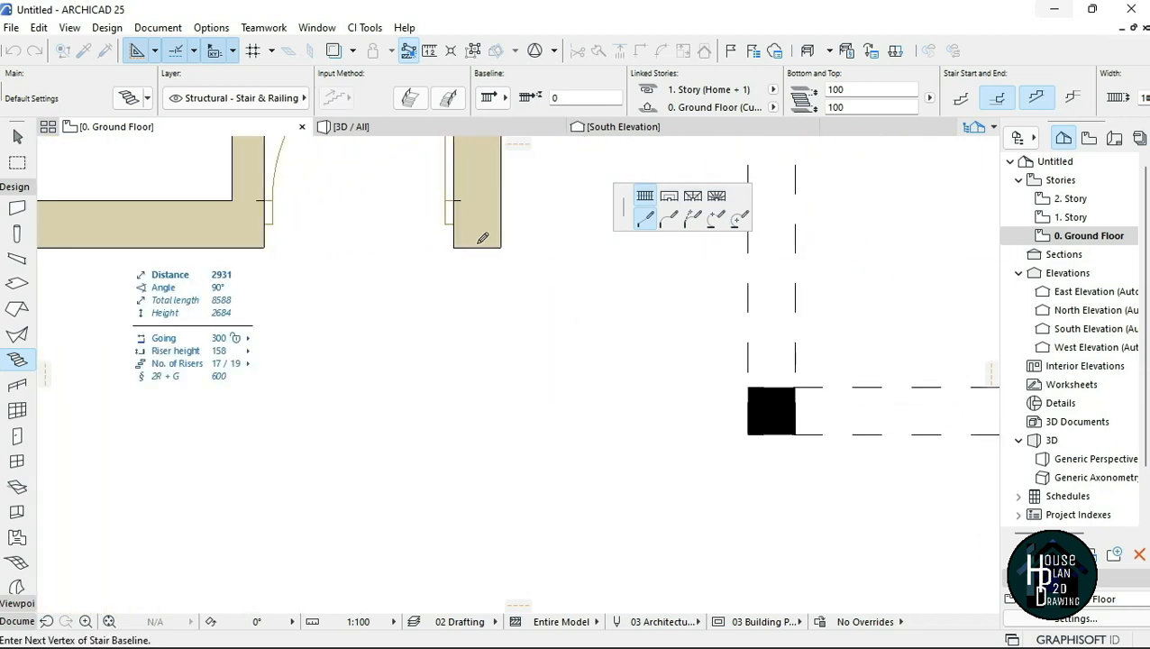
double_click(505, 244)
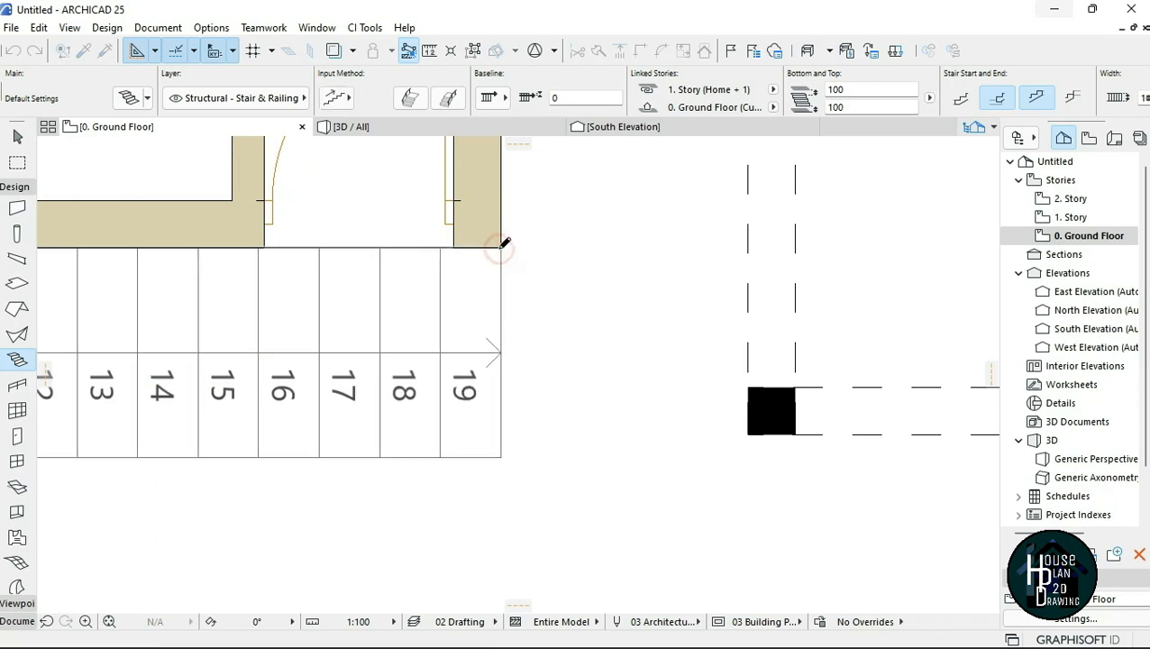
- Examine the finished stair on the plan, including the riser and going label at its first steps
scroll(500, 249, "down", 4)
scroll(485, 373, "down", 3)
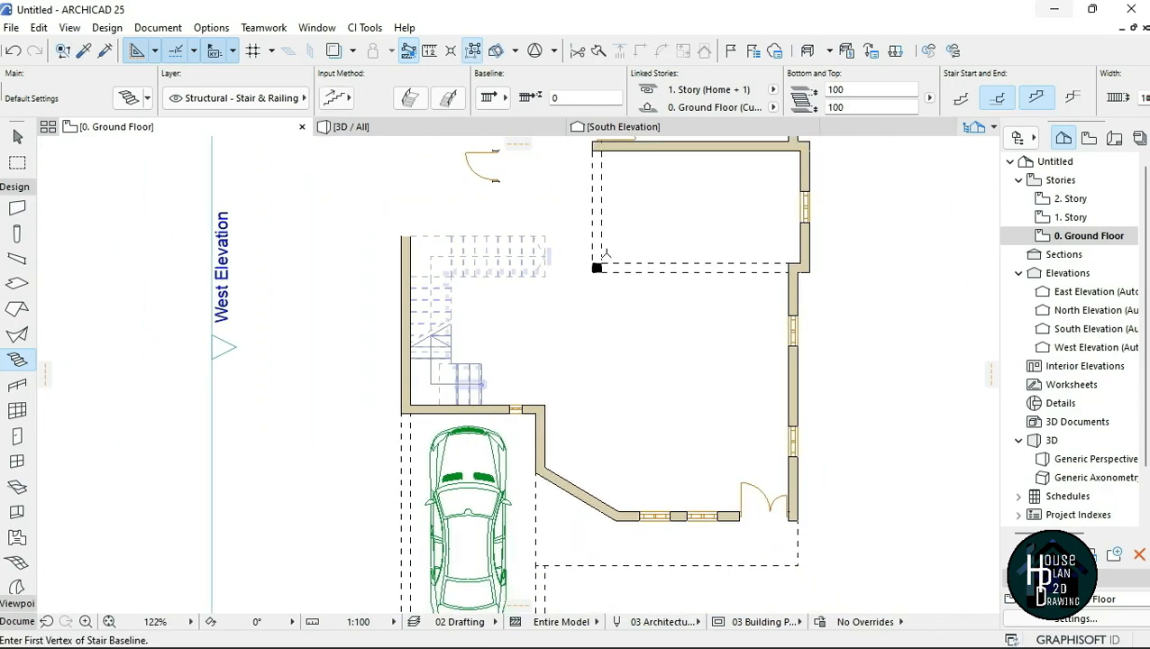
scroll(560, 215, "up", 3)
scroll(411, 385, "down", 3)
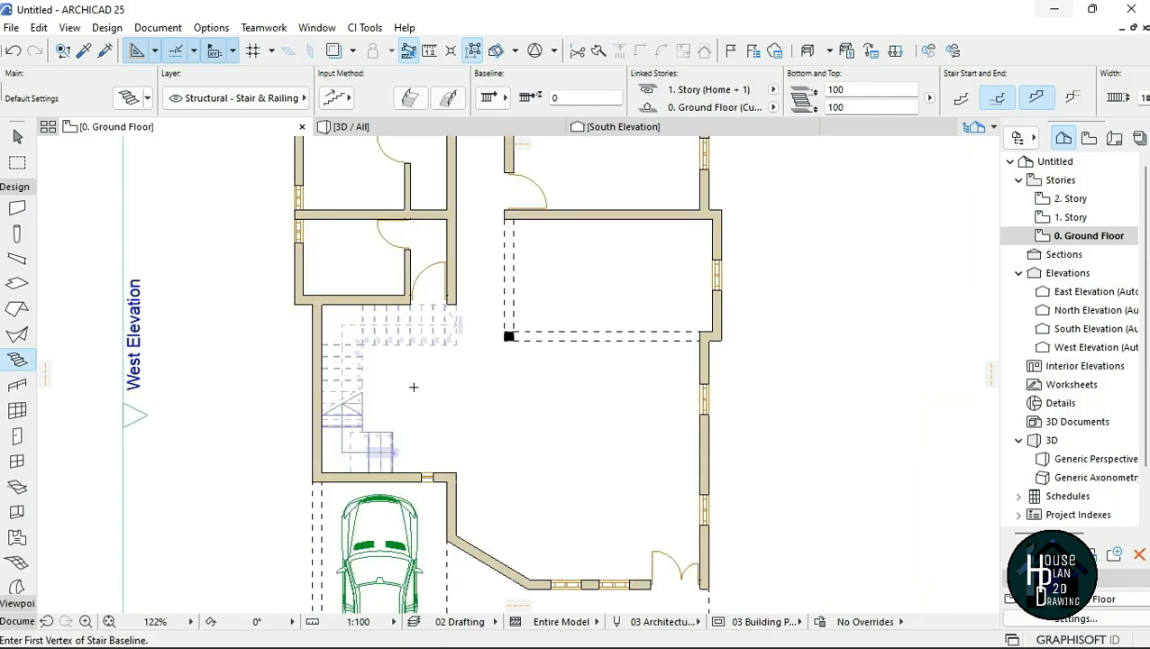
scroll(411, 379, "up", 3)
scroll(406, 361, "down", 4)
scroll(406, 361, "up", 7)
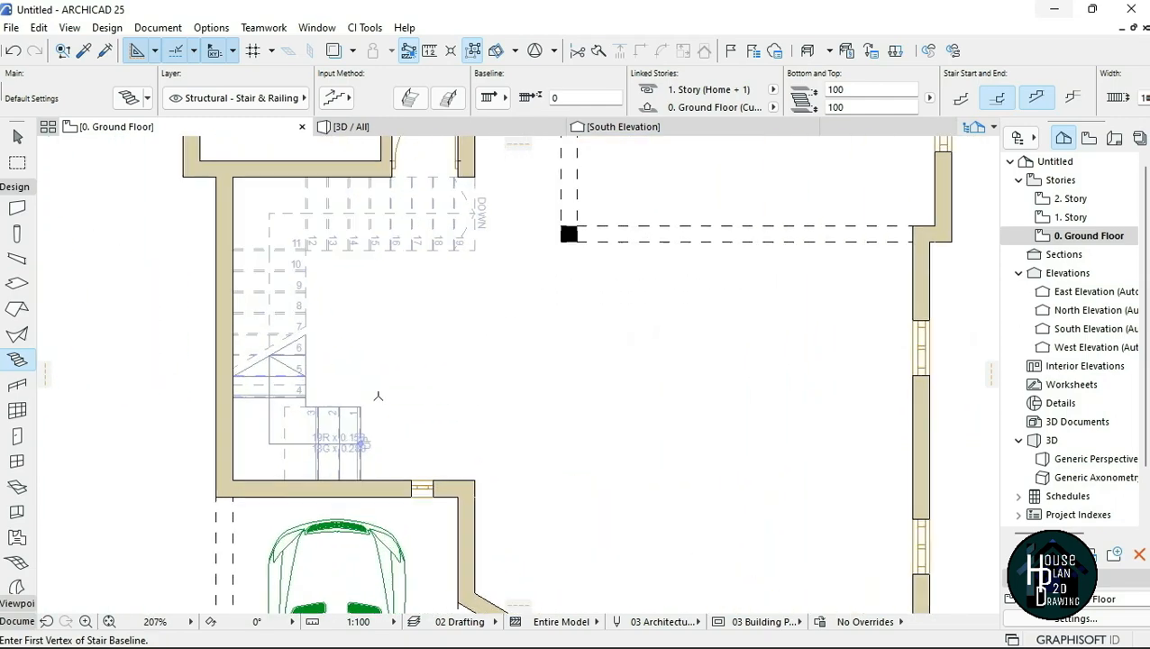
scroll(248, 396, "down", 2)
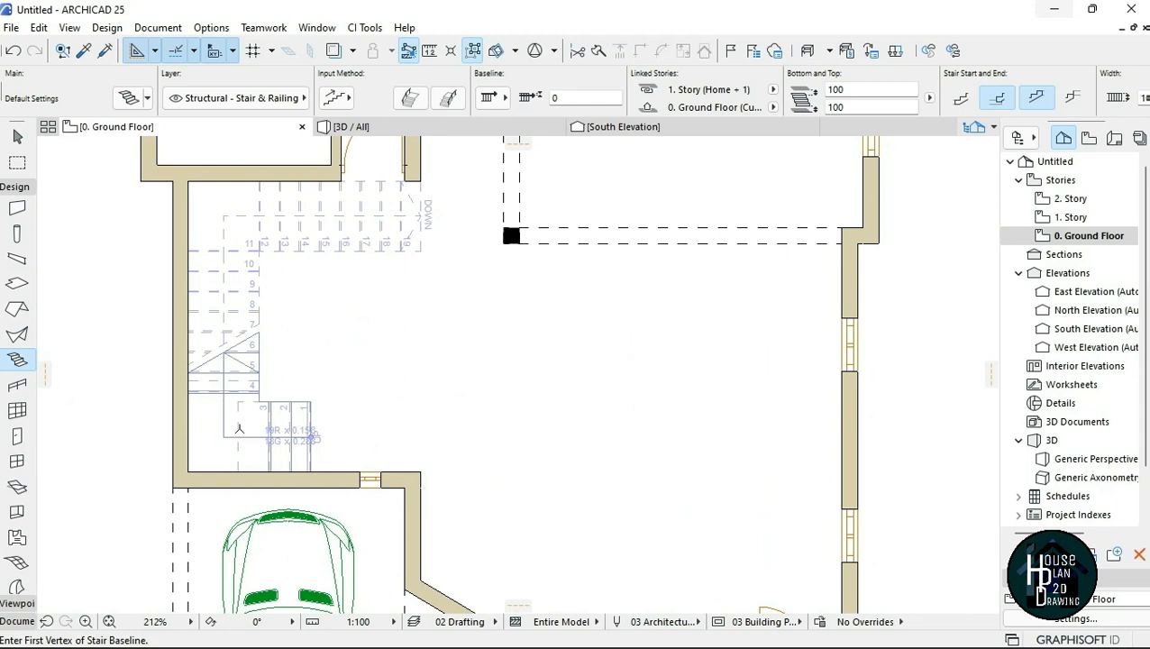
scroll(268, 424, "up", 6)
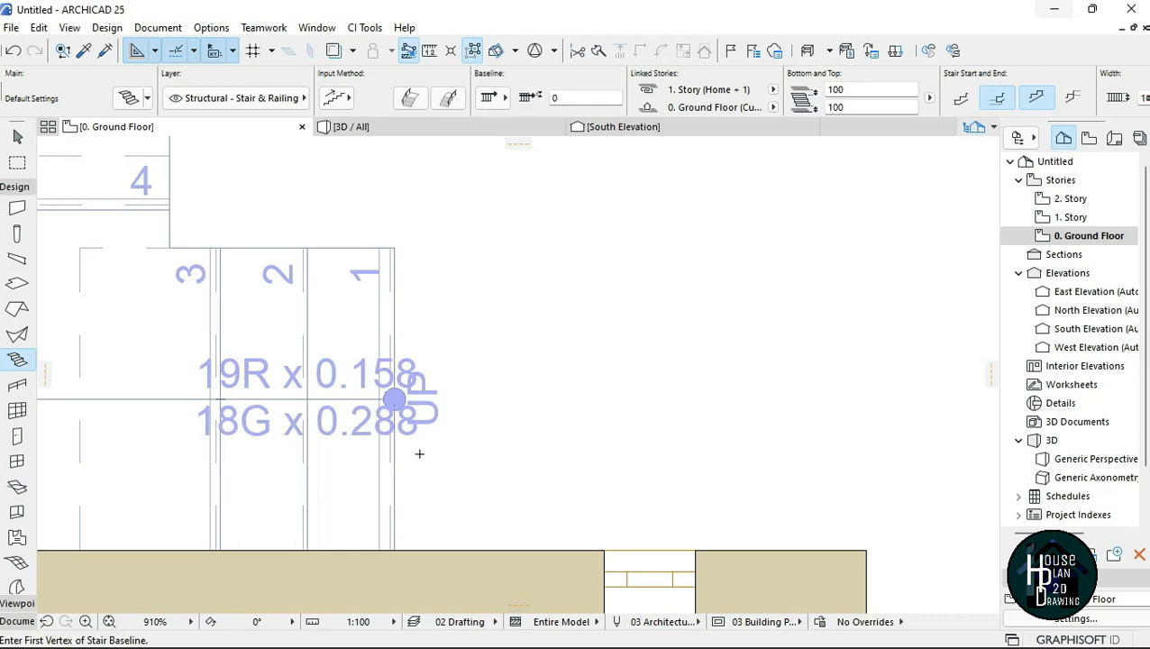
scroll(419, 453, "down", 3)
scroll(330, 401, "up", 3)
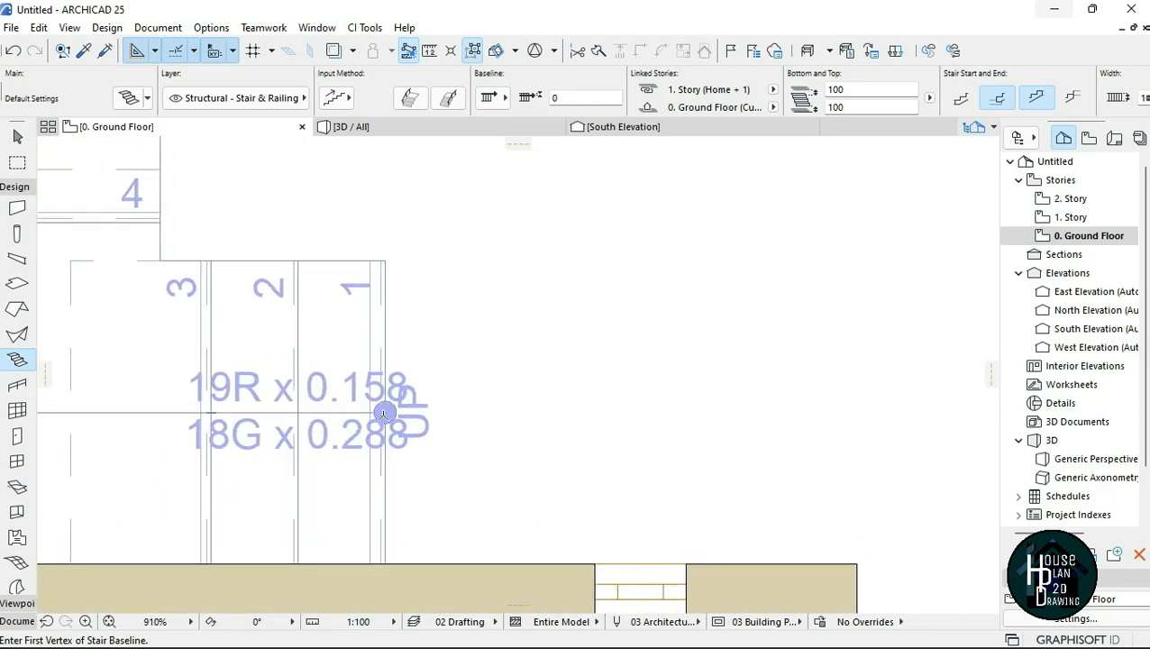
scroll(370, 415, "down", 10)
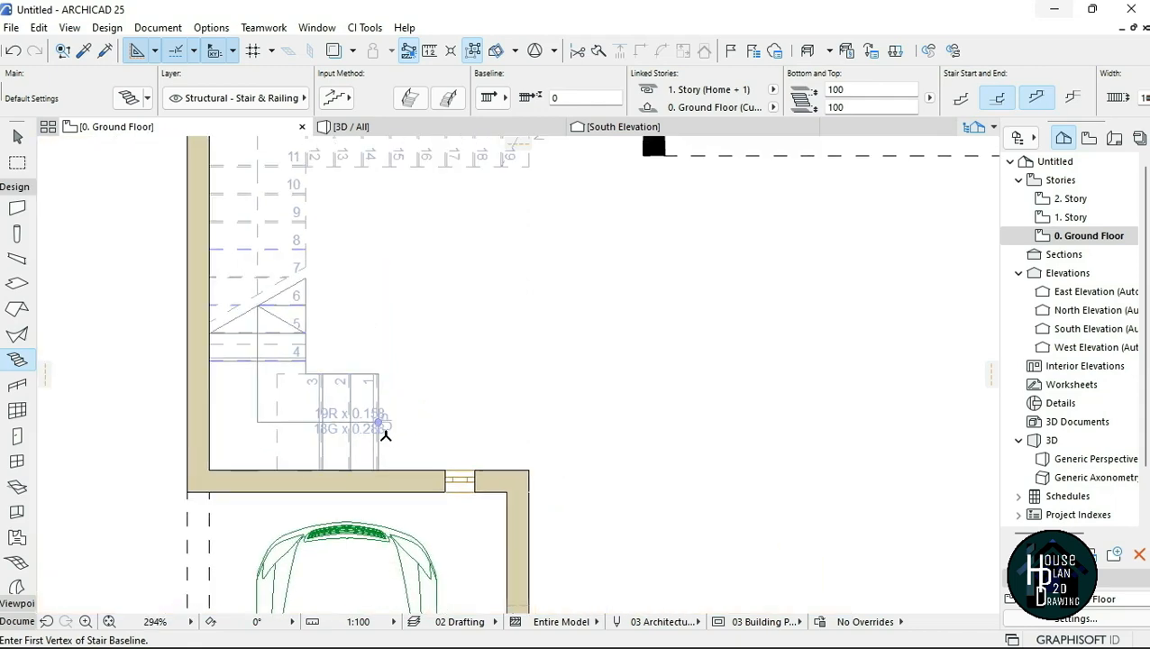
scroll(348, 422, "up", 10)
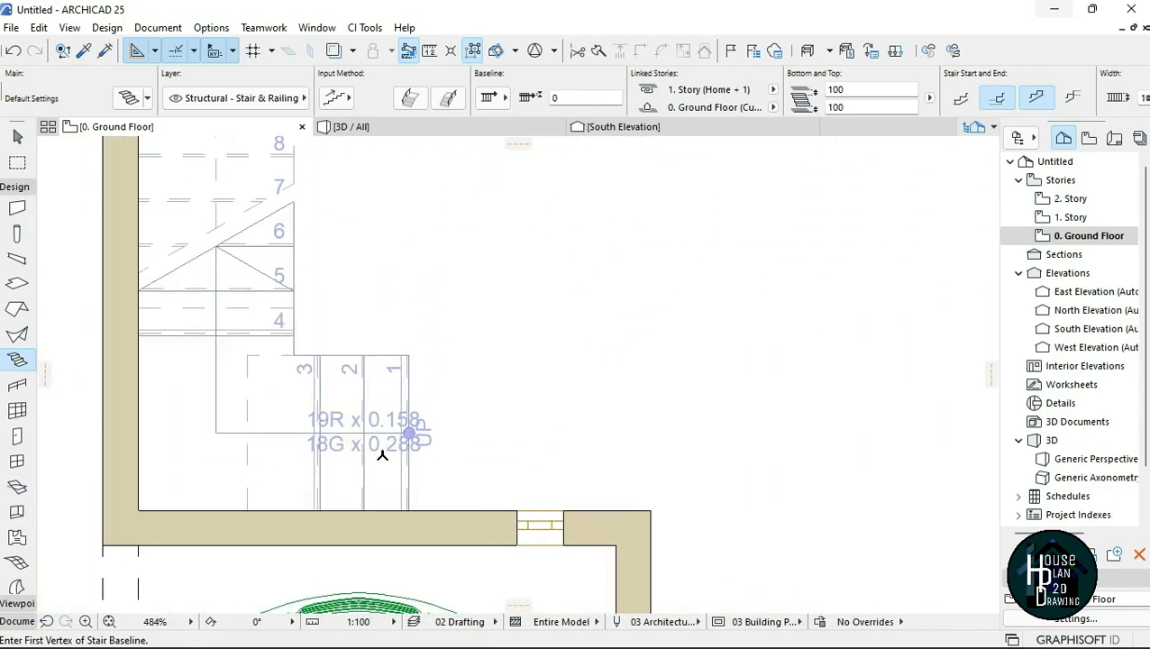
- Set the project's dimension standard to Plain Millimeter so the stair label is given in millimetres
left_click(211, 27)
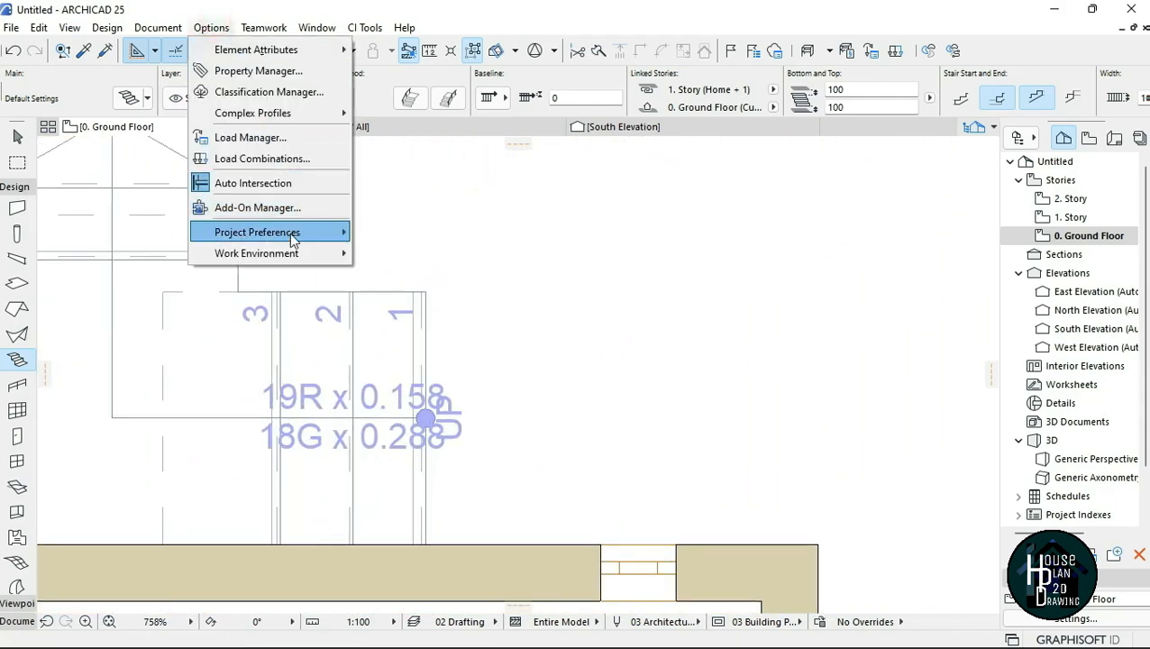
mouse_move(341, 255)
mouse_move(338, 233)
left_click(404, 258)
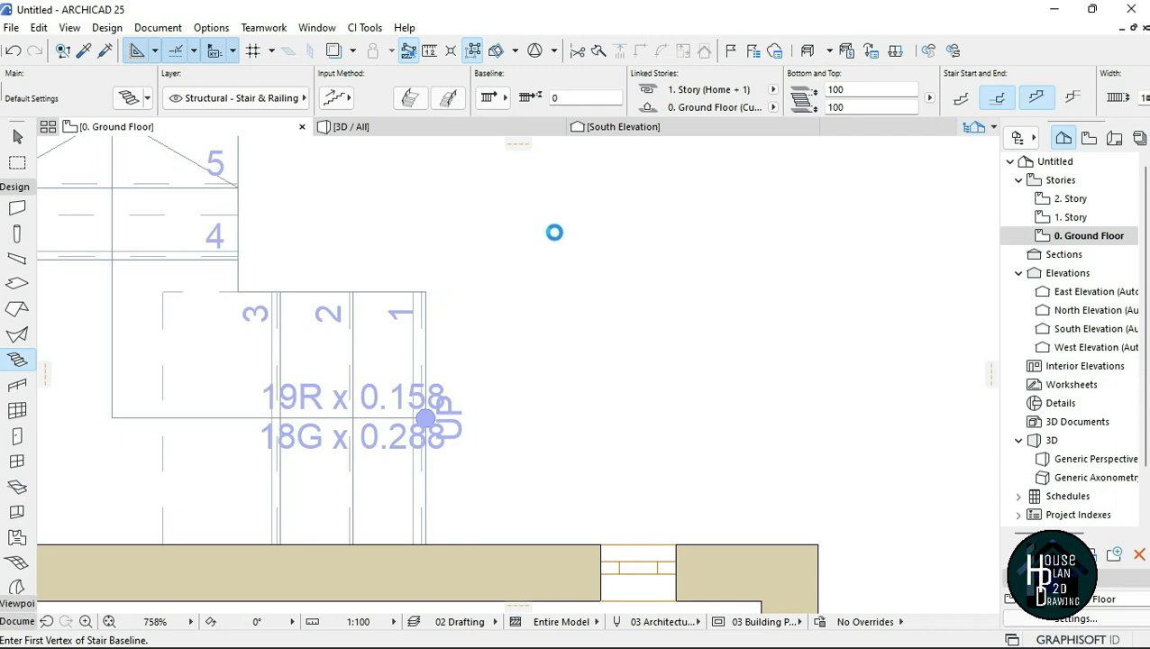
left_click(460, 151)
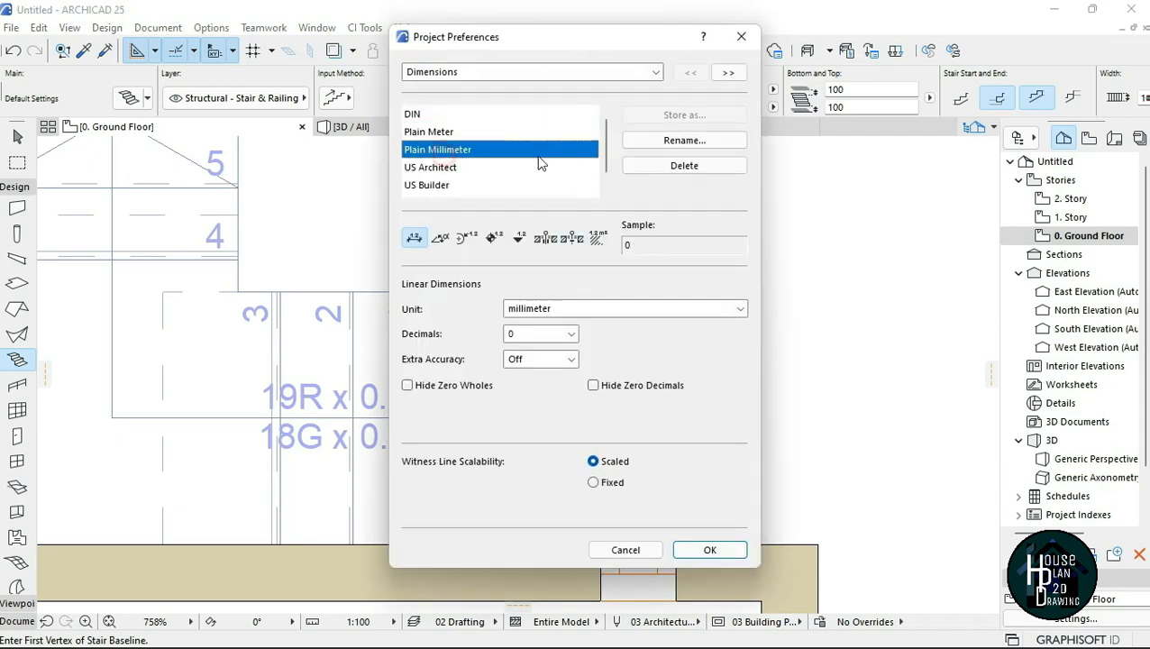
left_click(710, 550)
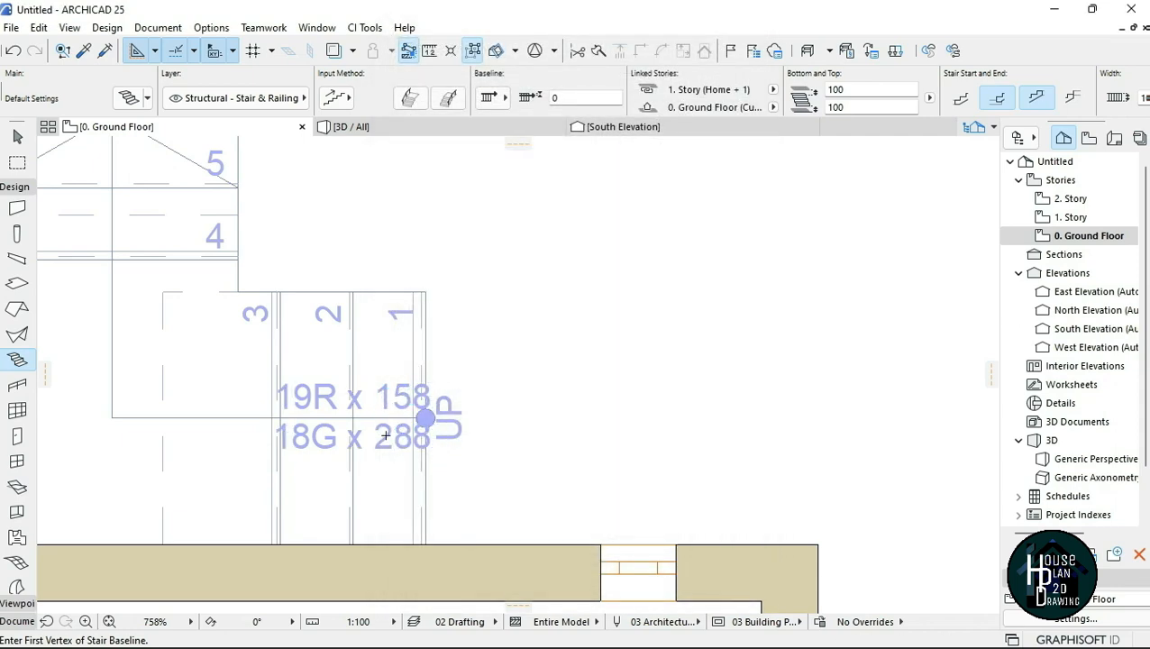
key("Escape")
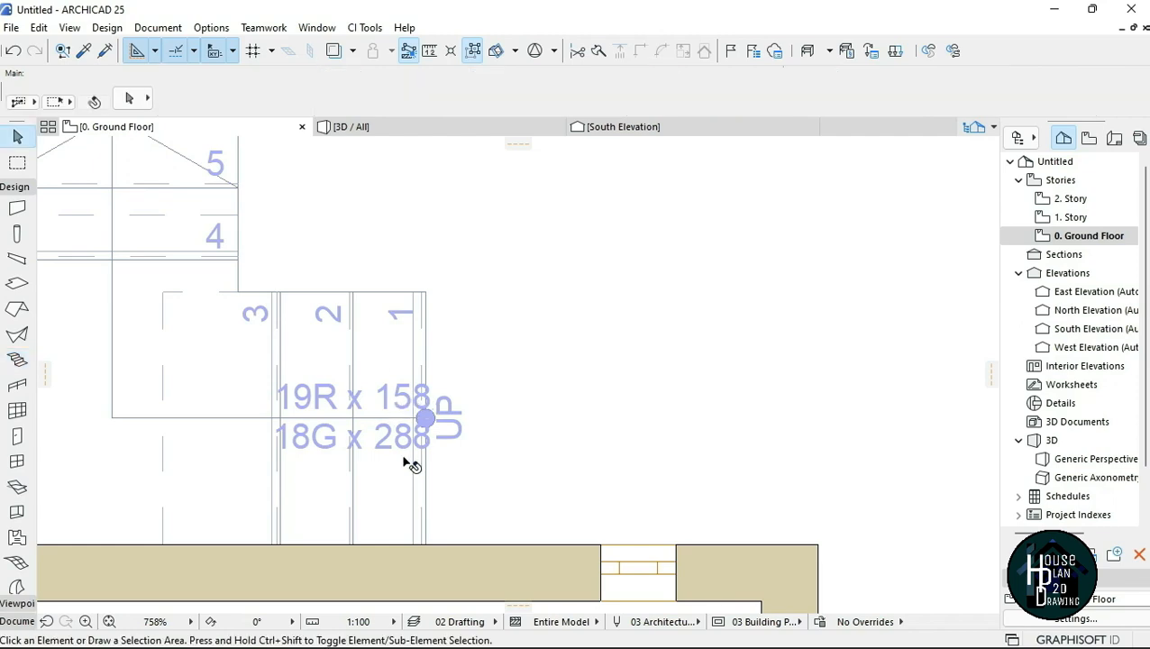
- Examine the complete ground floor plan, including the staircase, rooms, porches and carport
scroll(297, 434, "down", 5)
scroll(306, 422, "down", 2)
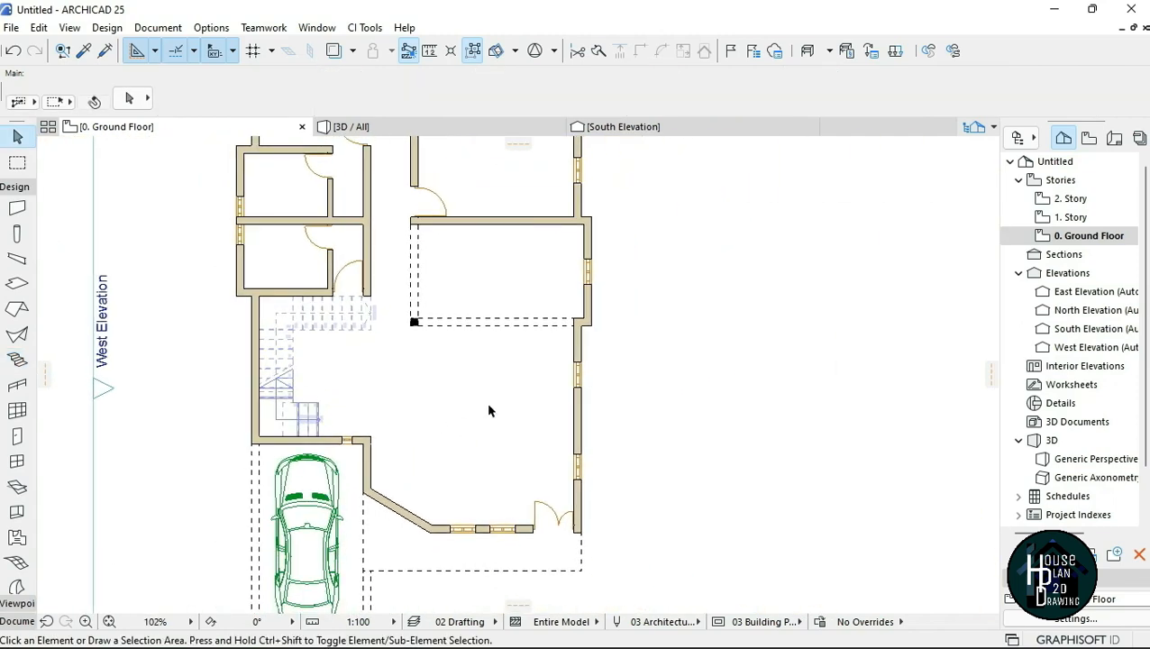
scroll(533, 359, "down", 2)
scroll(503, 336, "up", 1)
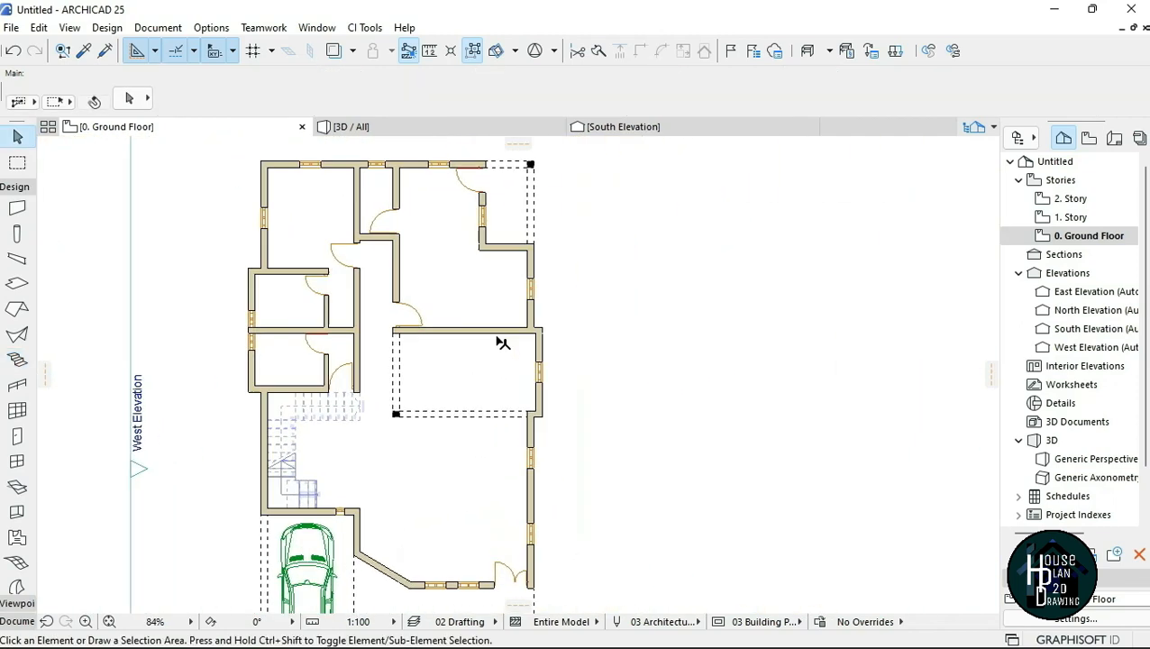
scroll(440, 377, "down", 1)
scroll(432, 388, "up", 1)
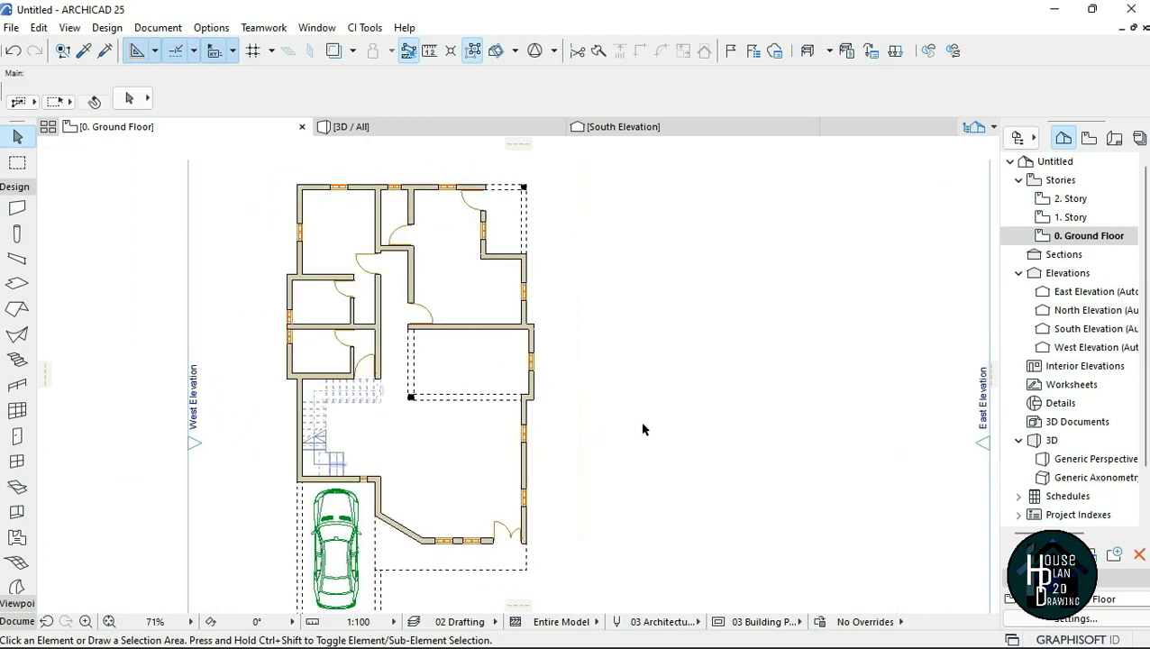
scroll(521, 411, "down", 1)
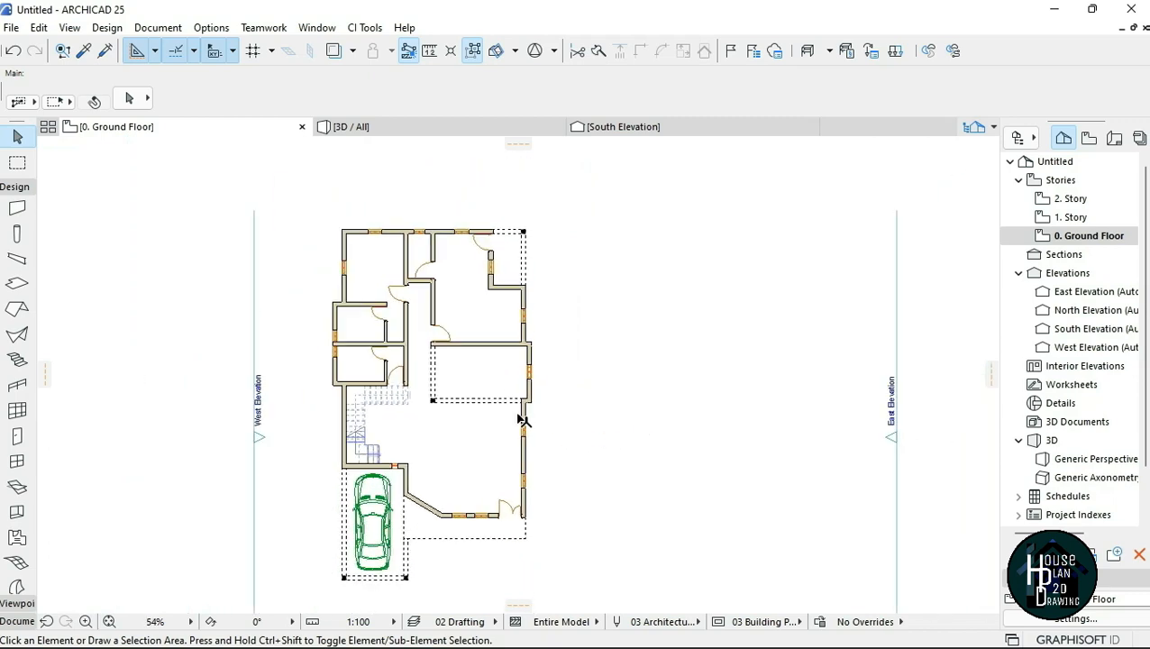
scroll(437, 456, "up", 1)
scroll(433, 442, "down", 1)
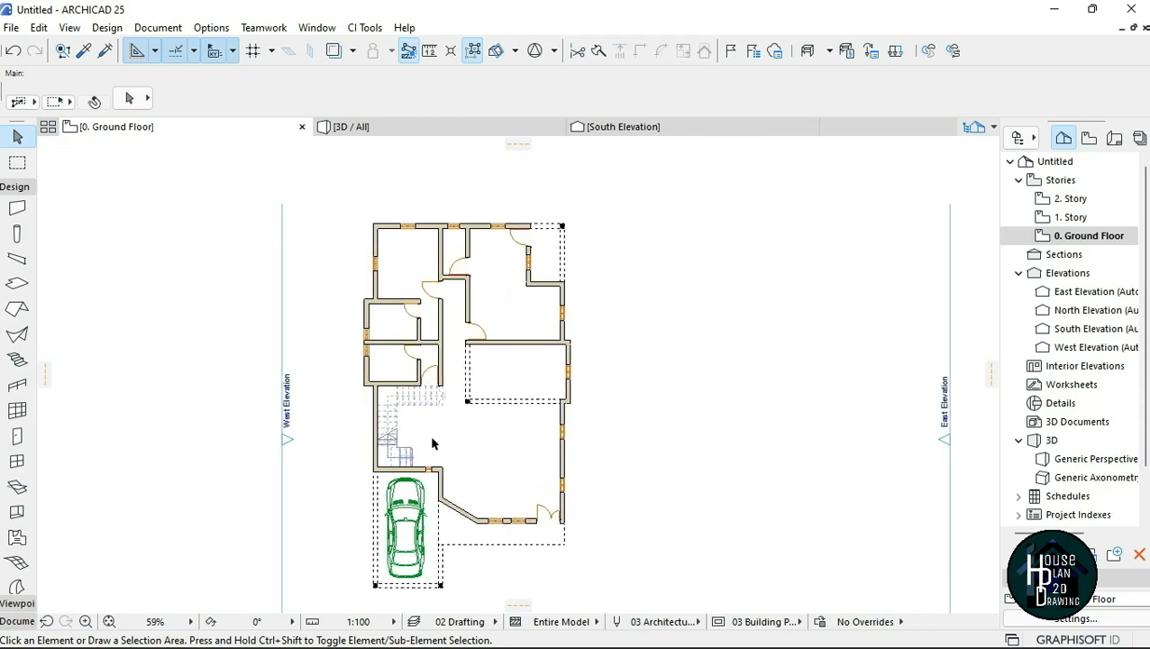
scroll(447, 459, "up", 1)
scroll(442, 444, "down", 1)
scroll(464, 473, "up", 1)
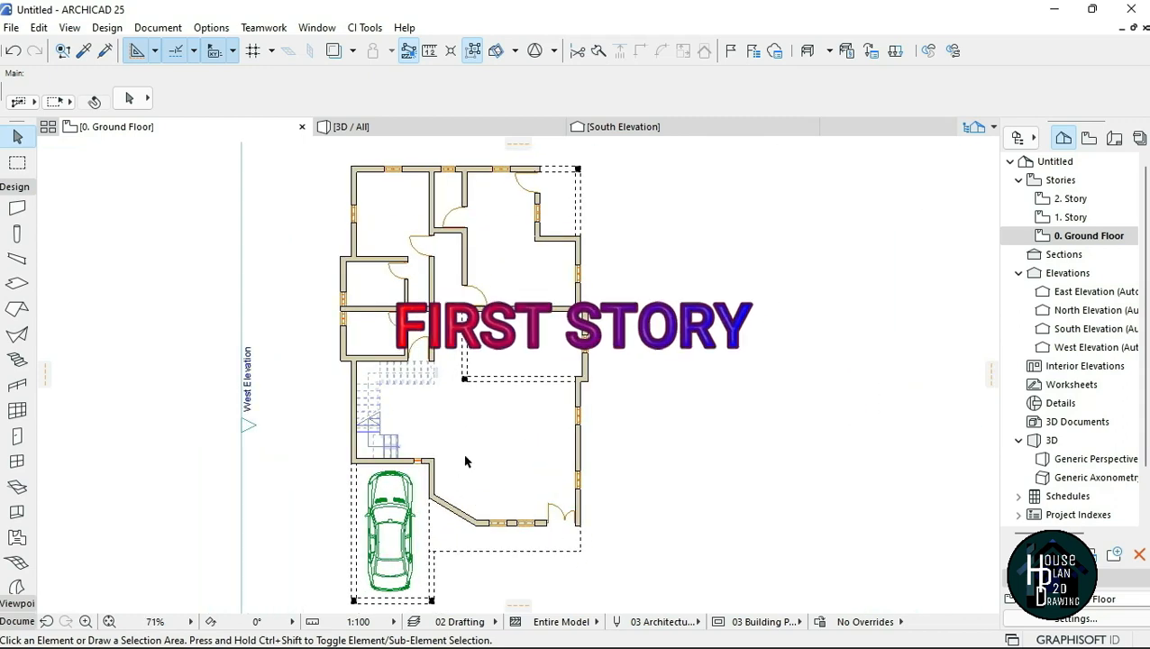
scroll(460, 442, "down", 2)
scroll(482, 431, "up", 1)
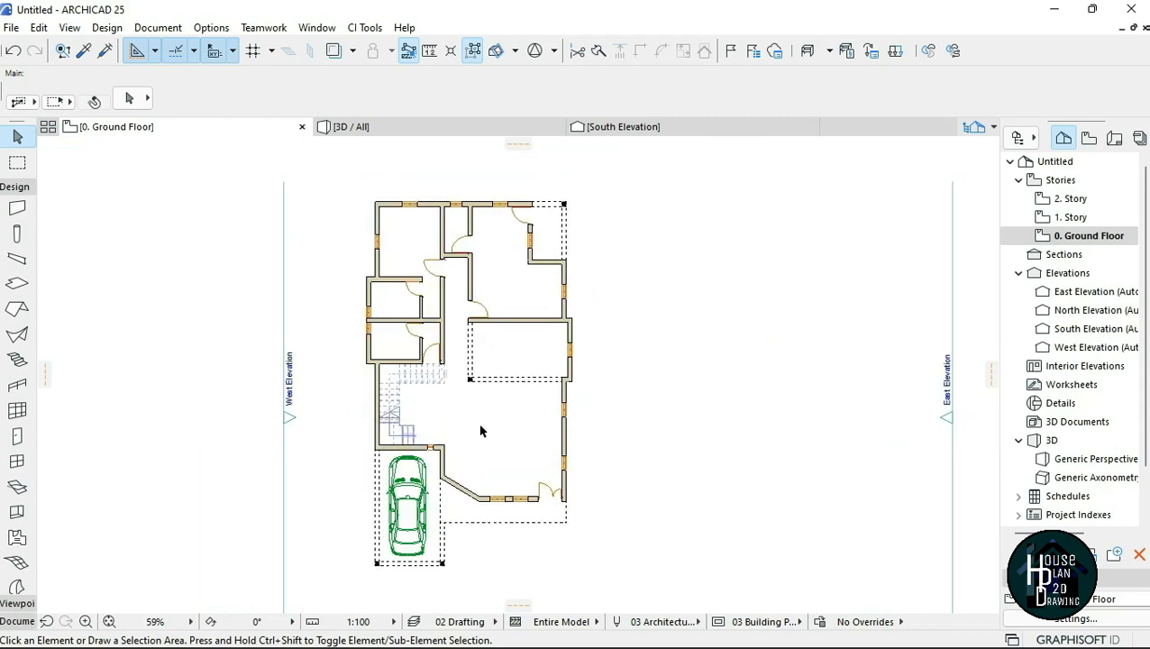
scroll(505, 451, "down", 1)
scroll(513, 424, "up", 2)
scroll(550, 446, "down", 1)
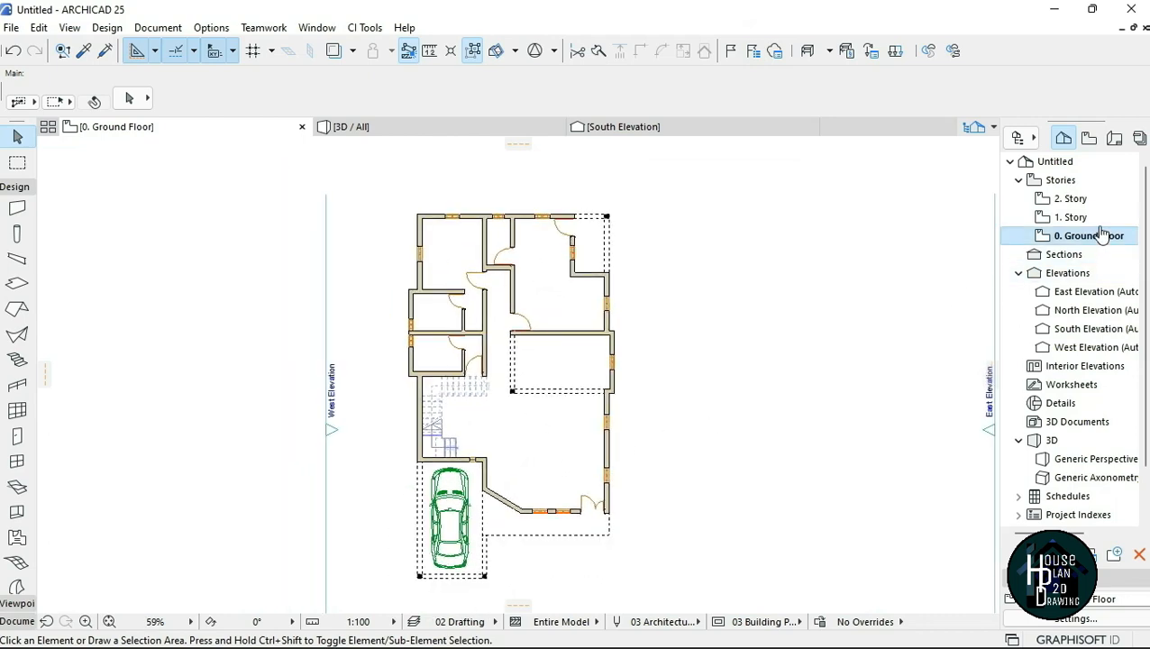
- Open the 1. Story plan and show the ground floor beneath it as a trace reference
double_click(1070, 217)
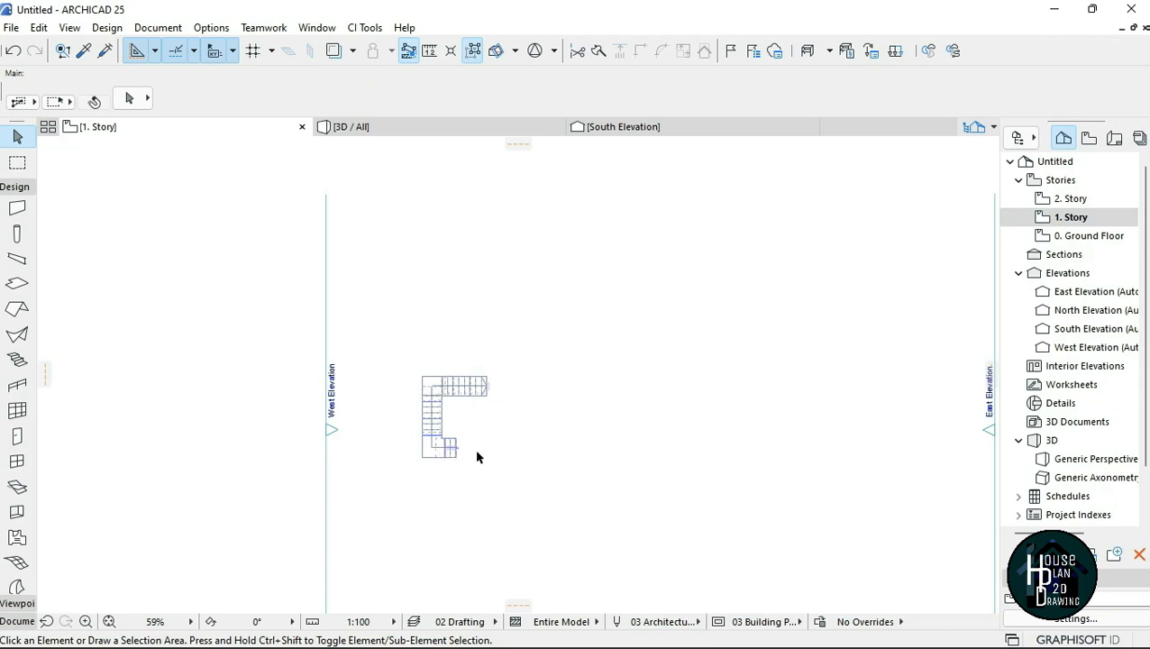
scroll(436, 398, "down", 1)
scroll(464, 416, "up", 1)
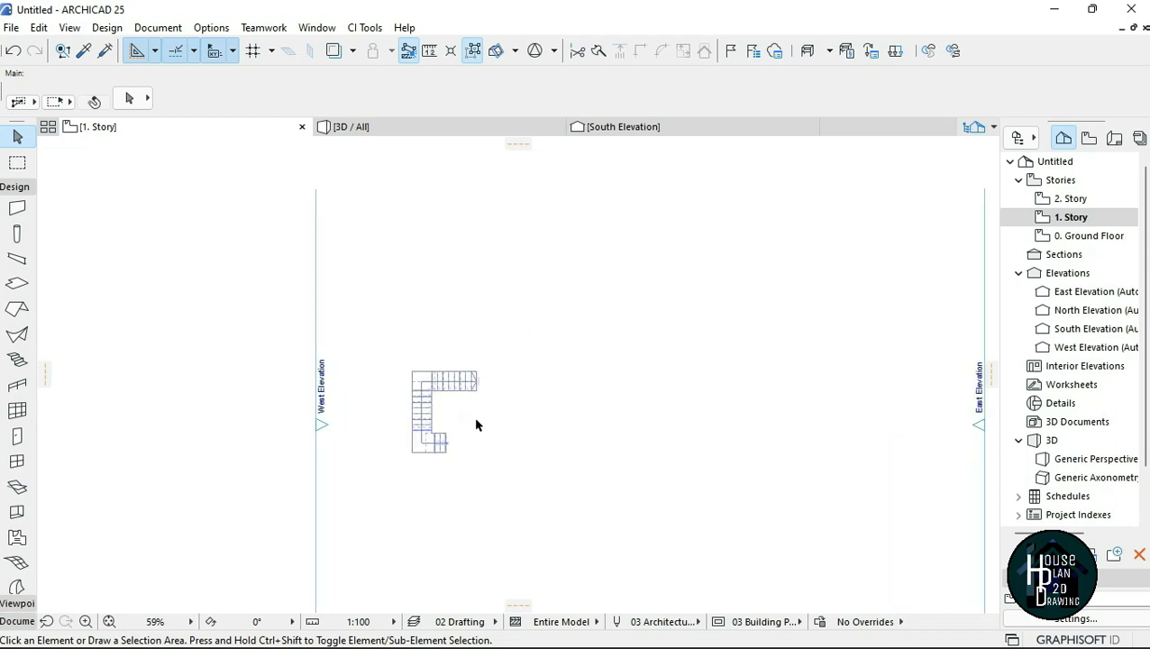
double_click(1098, 237)
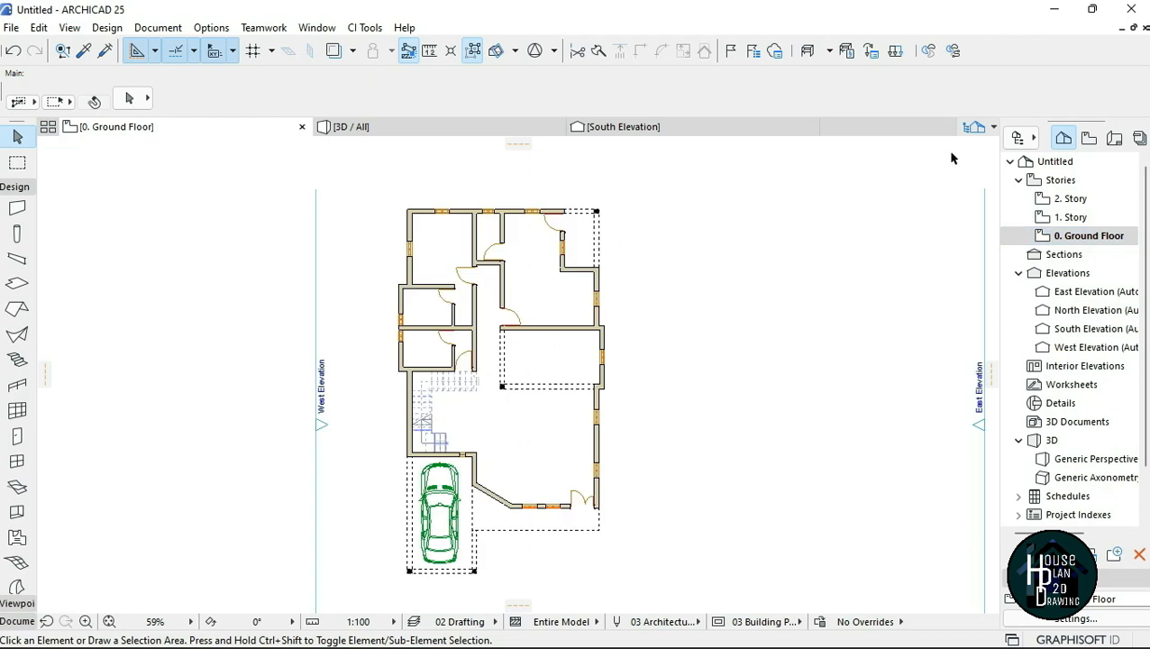
double_click(1070, 217)
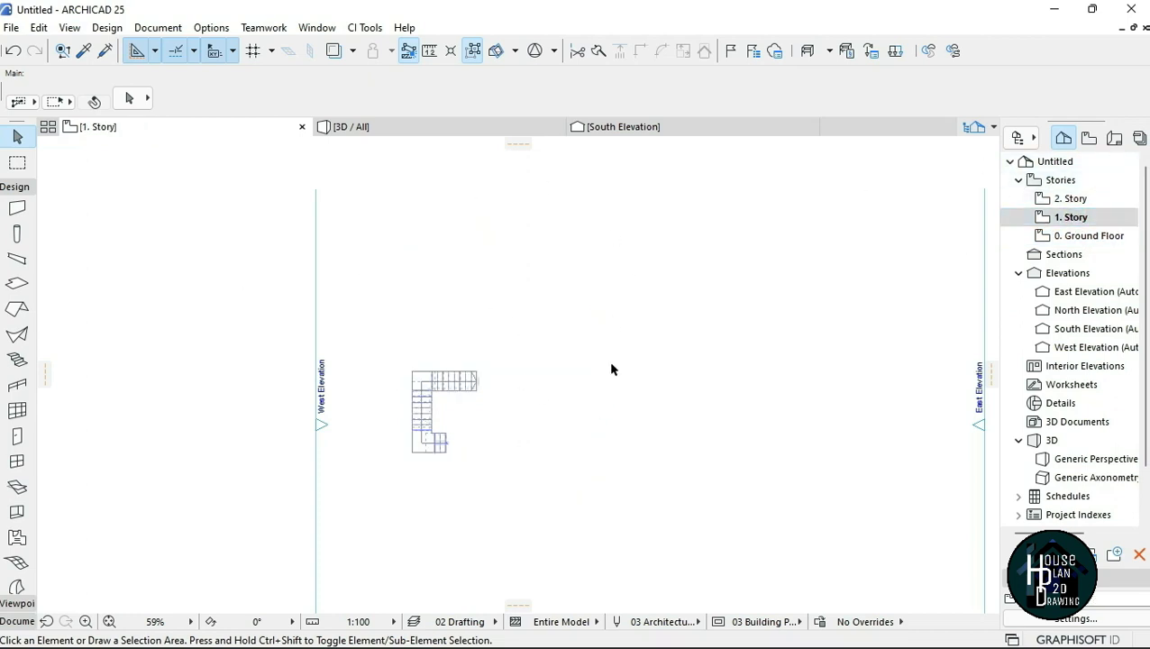
left_click(333, 54)
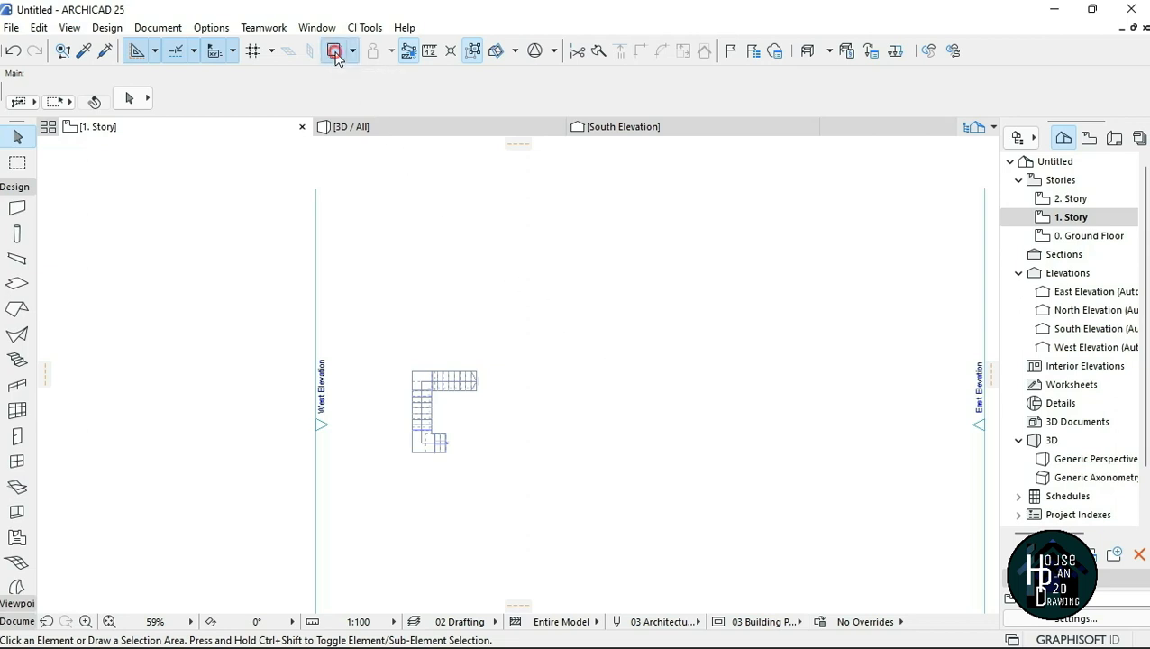
scroll(473, 447, "up", 2)
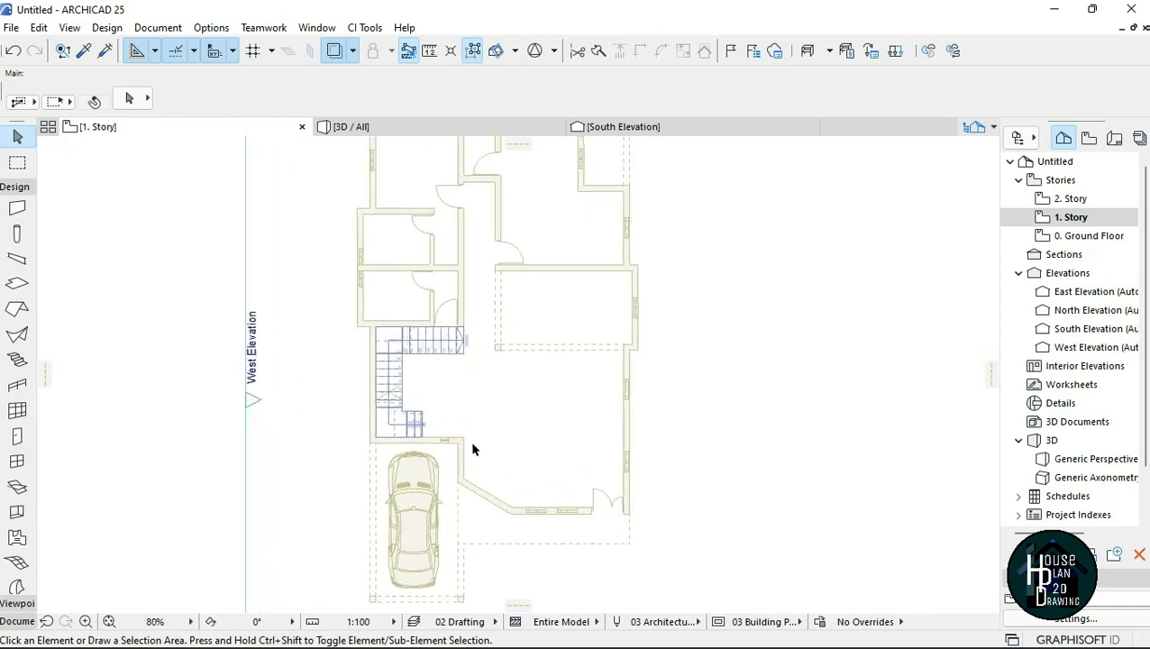
scroll(472, 508, "down", 1)
scroll(487, 556, "up", 2)
scroll(469, 534, "up", 2)
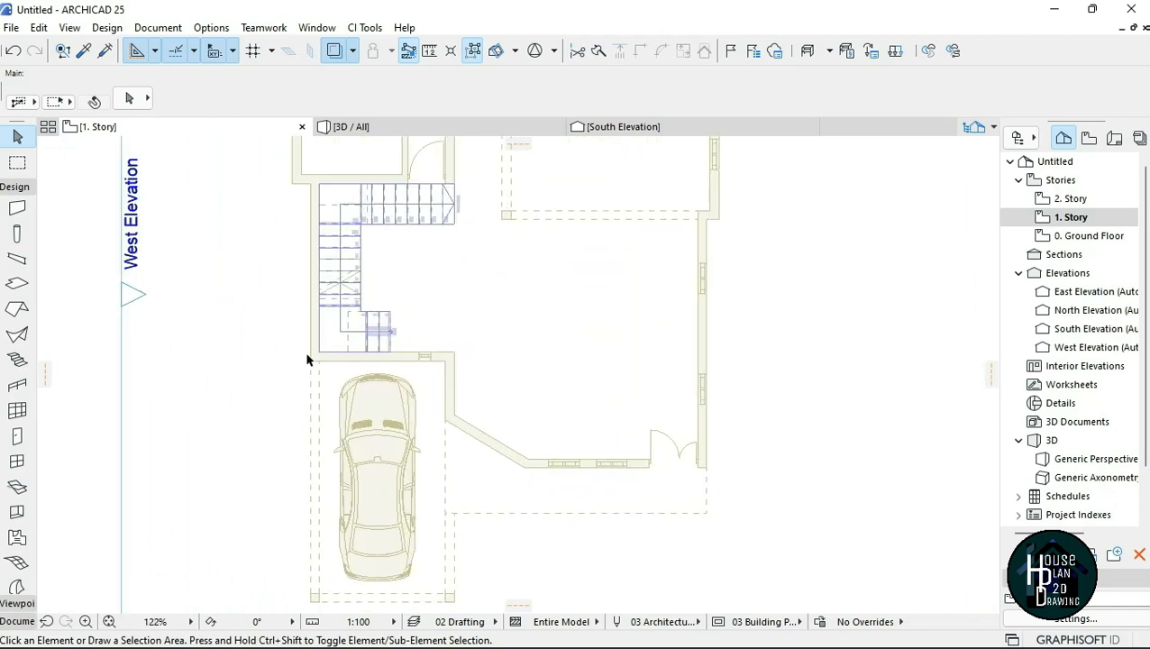
scroll(523, 519, "down", 4)
left_click(667, 215)
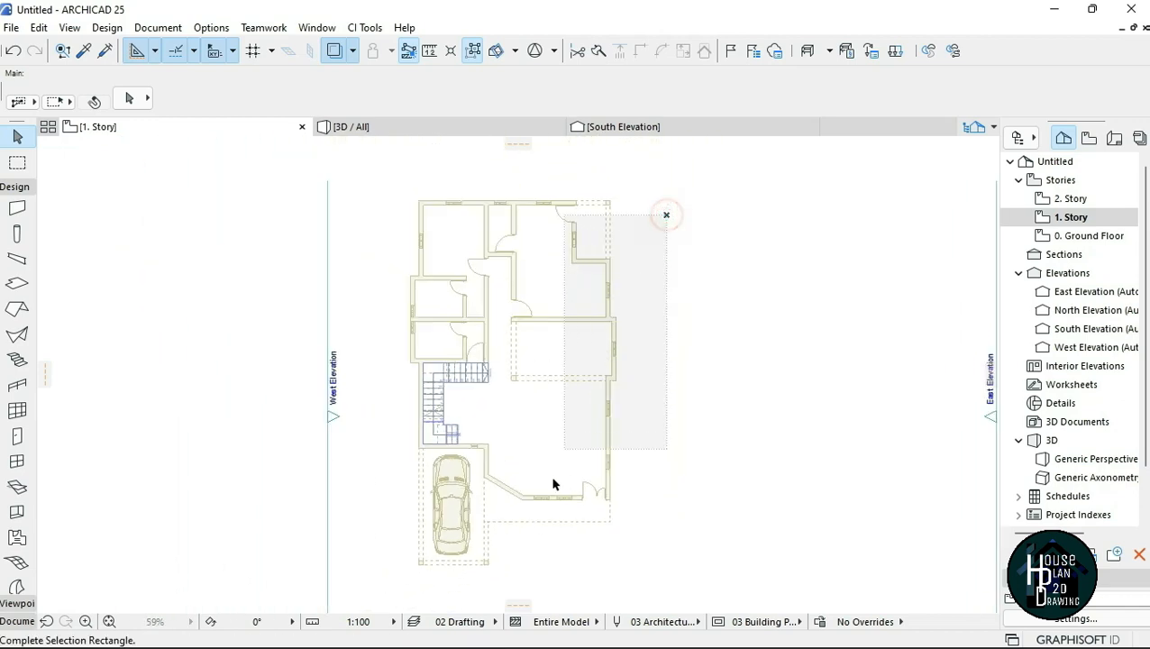
left_click(545, 515)
left_click(696, 193)
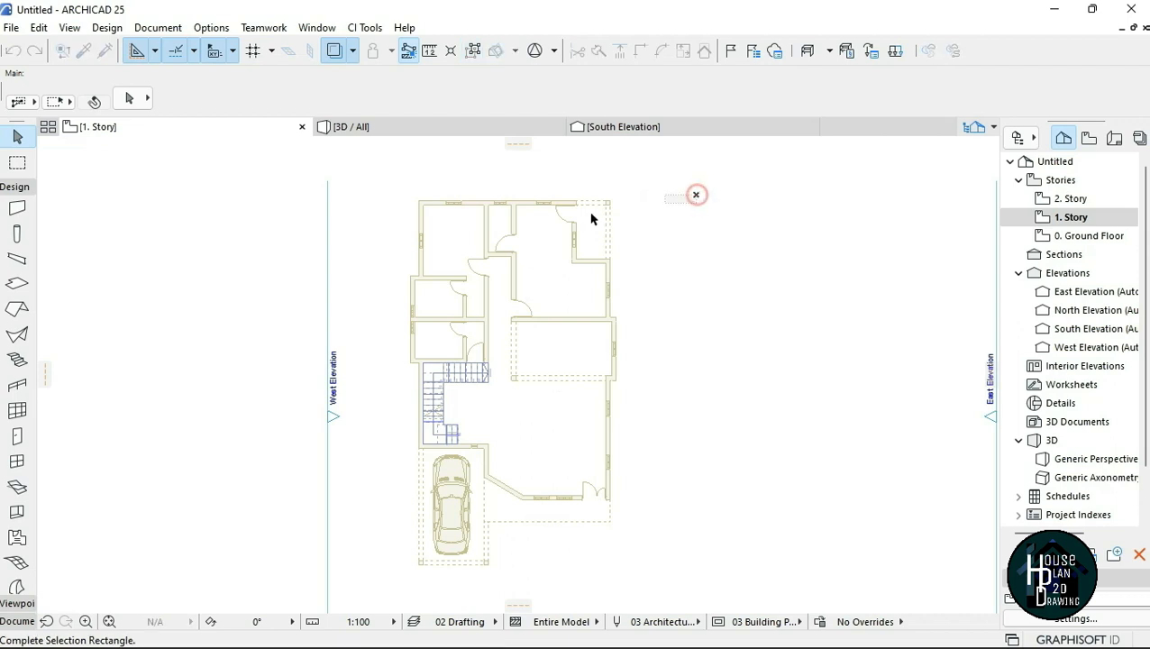
left_click(359, 291)
left_click(664, 209)
left_click(545, 537)
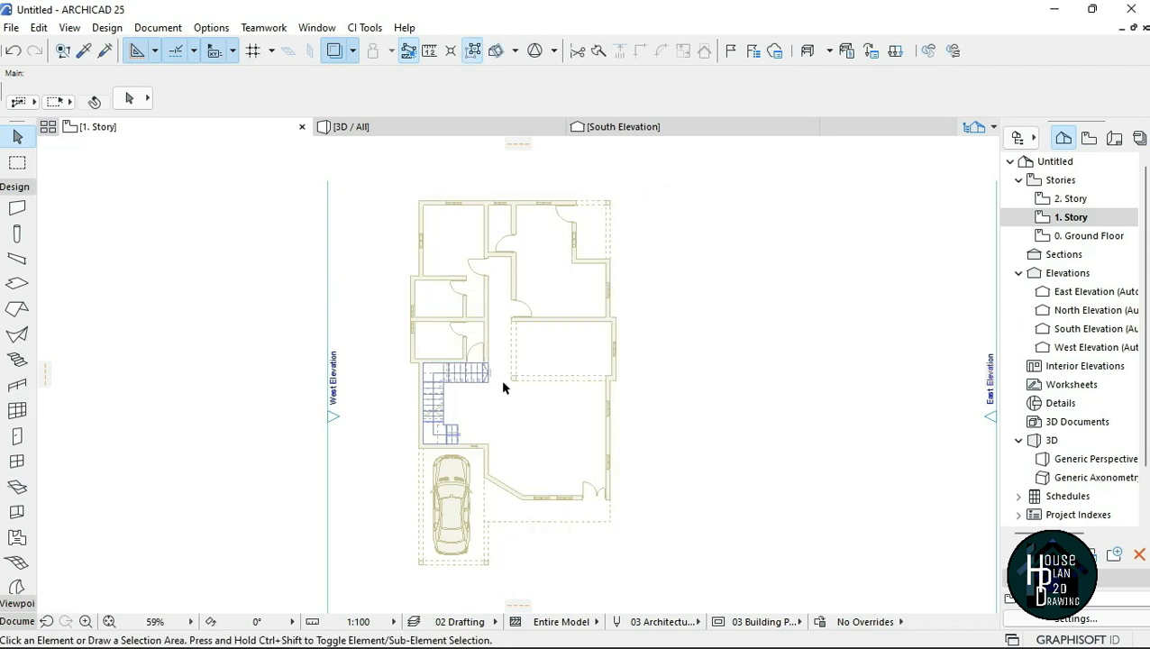
scroll(493, 406, "up", 2)
scroll(431, 402, "down", 5)
scroll(433, 406, "up", 2)
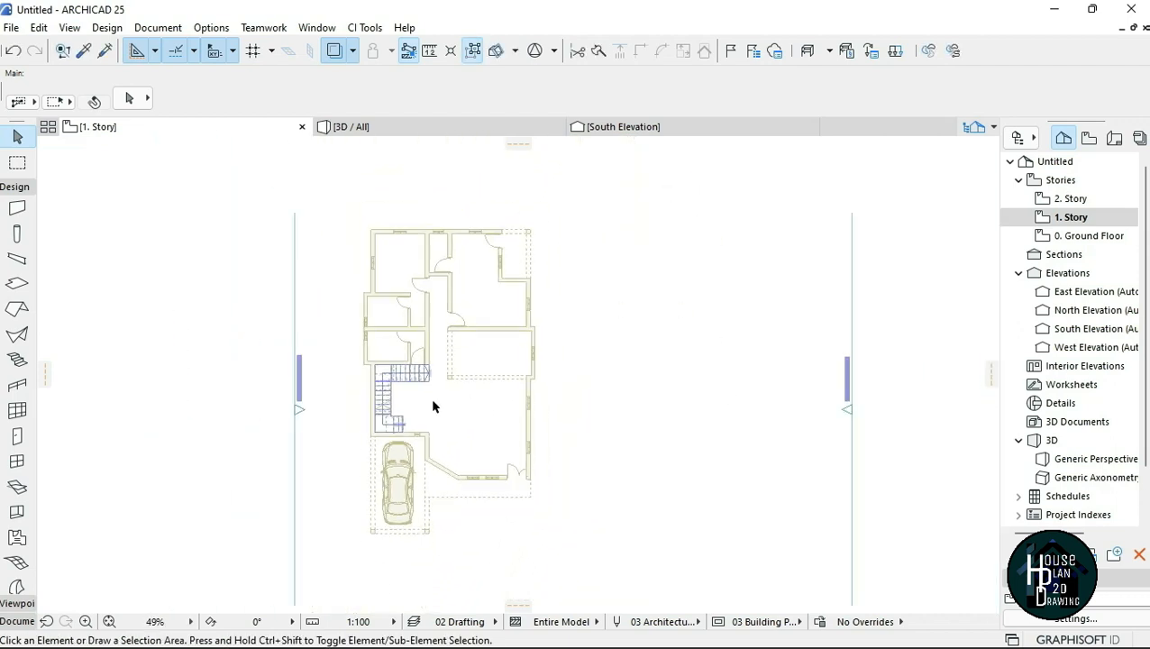
scroll(444, 469, "up", 1)
scroll(447, 416, "up", 2)
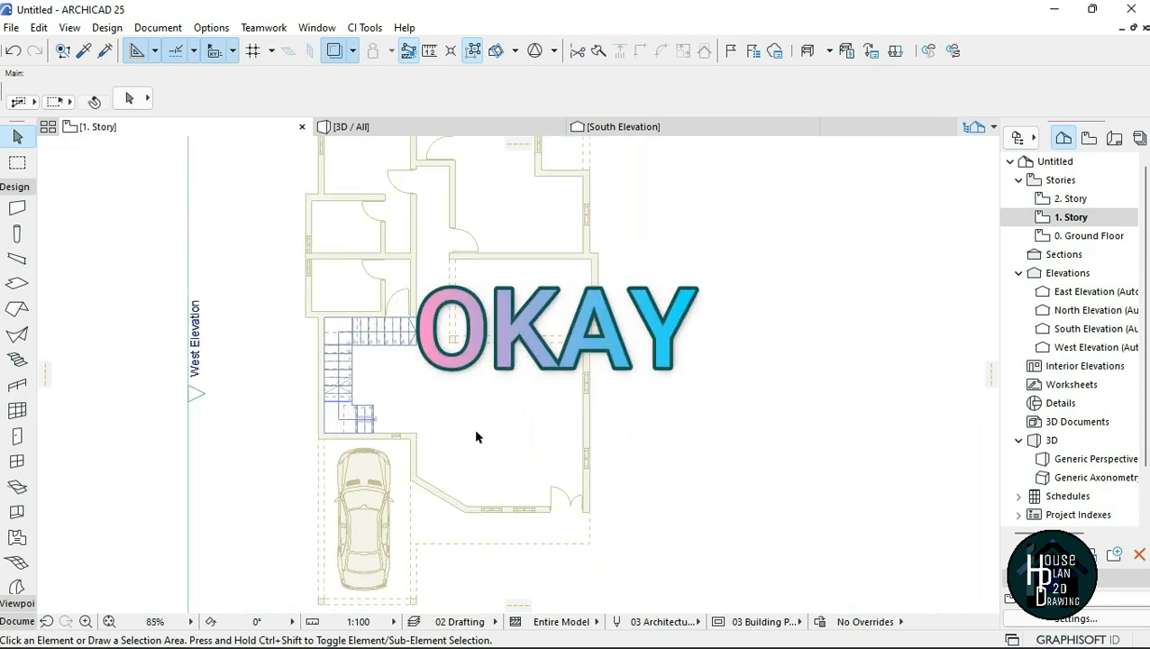
scroll(474, 428, "down", 2)
scroll(418, 291, "up", 1)
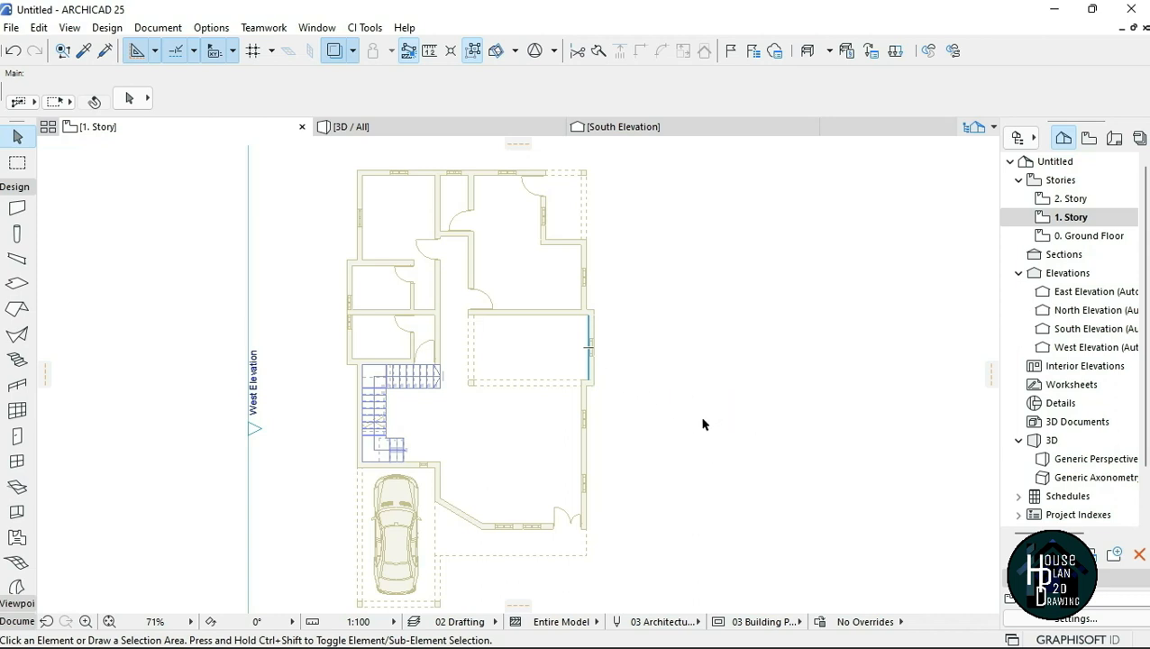
scroll(536, 433, "down", 3)
scroll(484, 388, "up", 3)
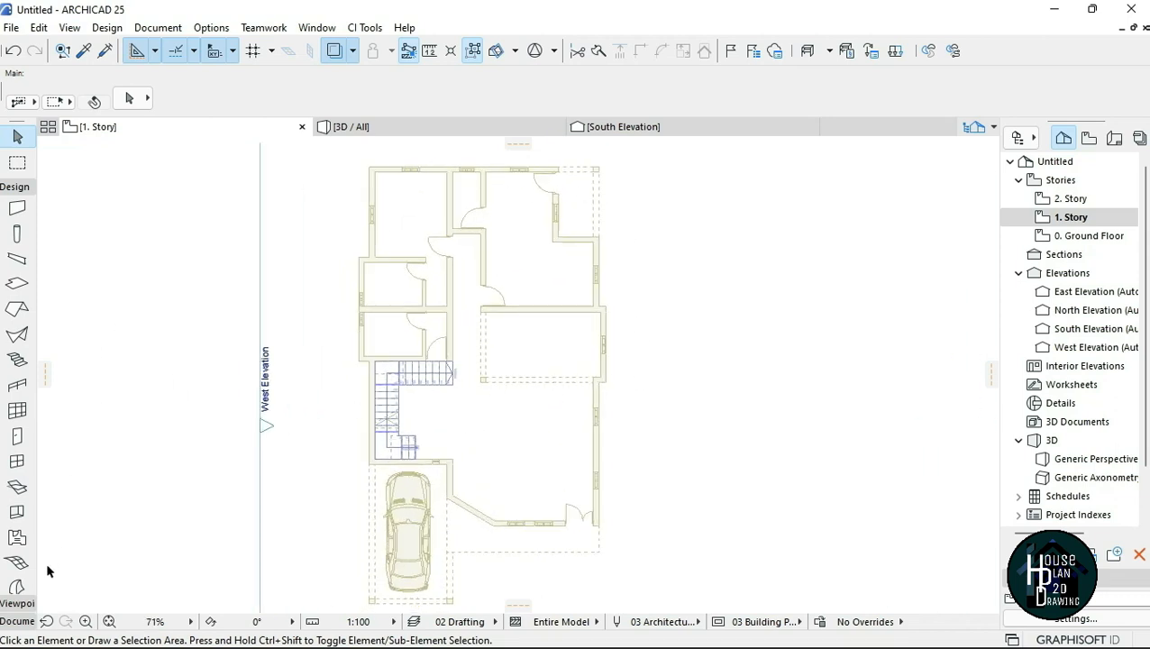
- Activate the Line tool with the Dashed Small line type and the polyline geometry method
left_click(20, 621)
left_click(16, 473)
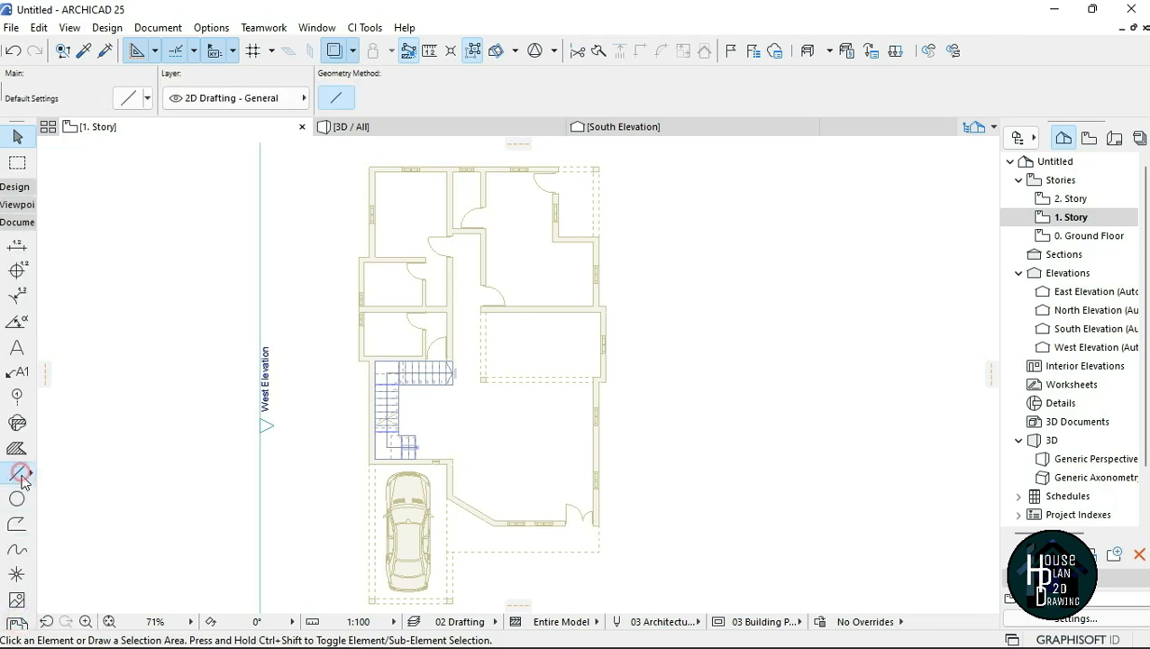
left_click(518, 95)
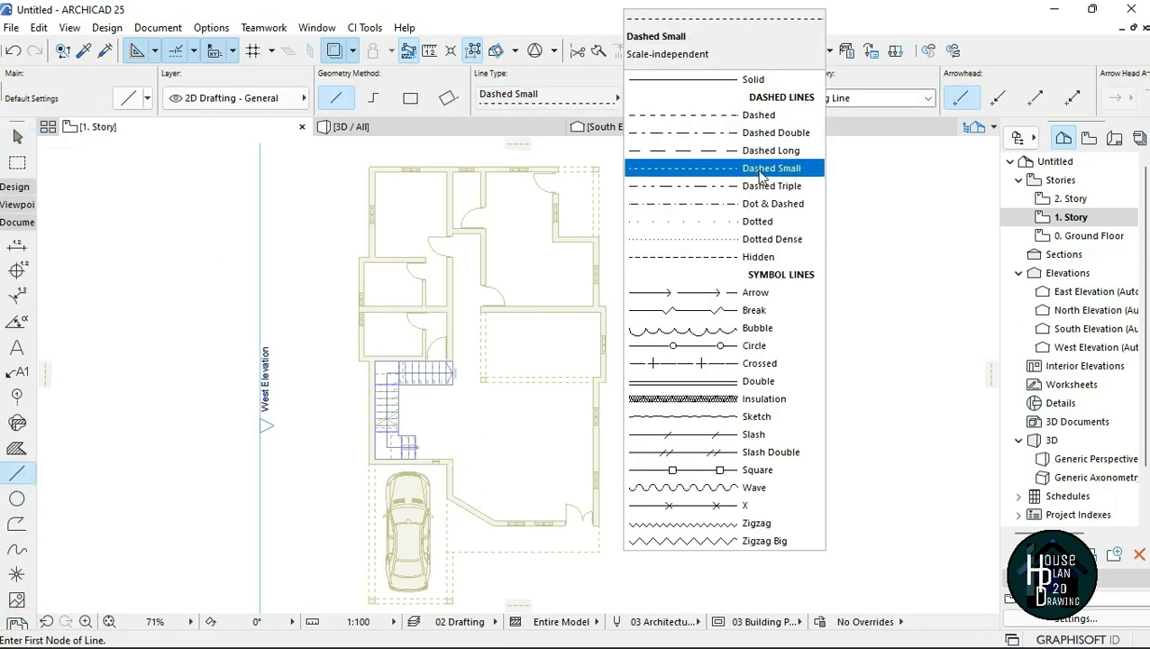
left_click(770, 168)
left_click(541, 96)
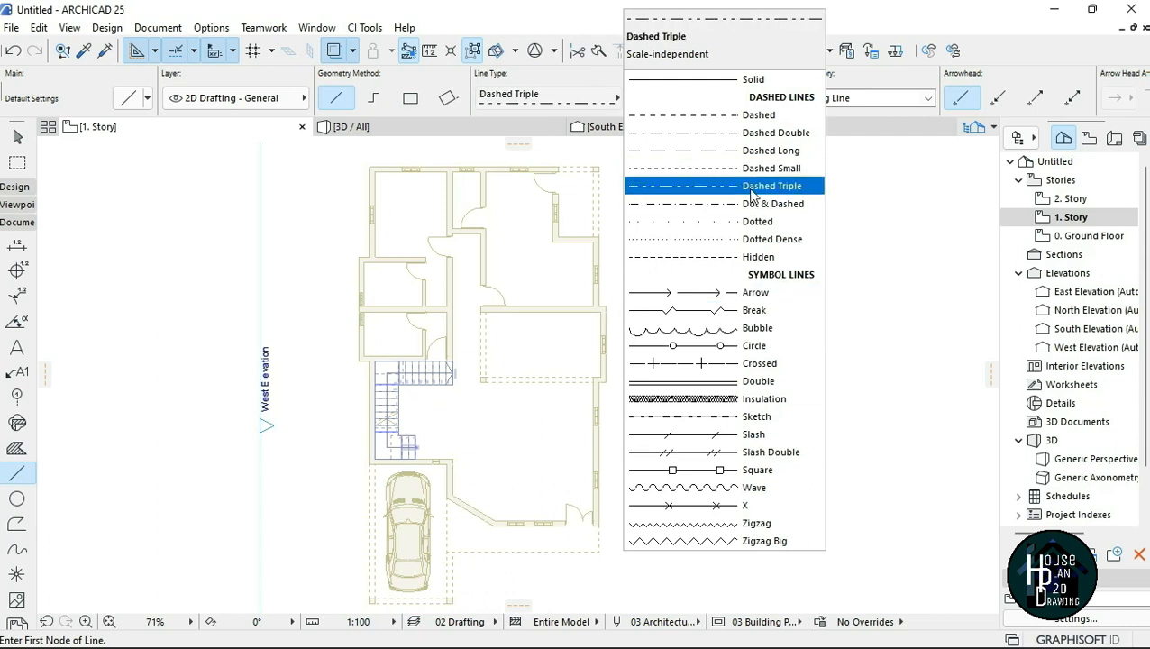
left_click(902, 278)
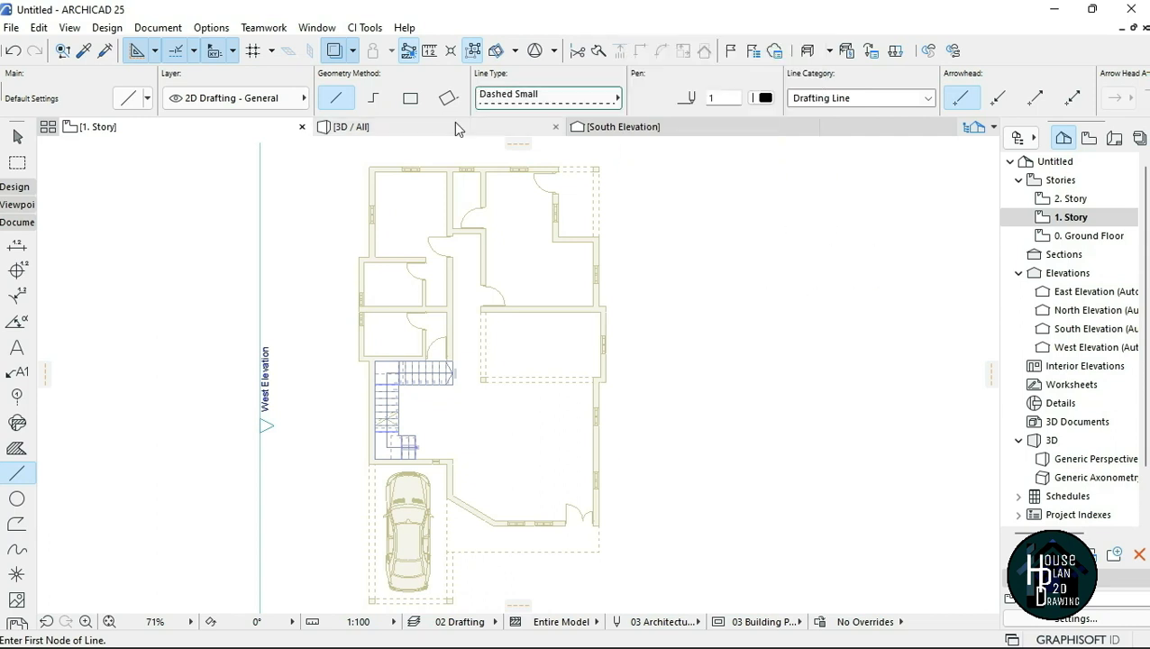
left_click(373, 99)
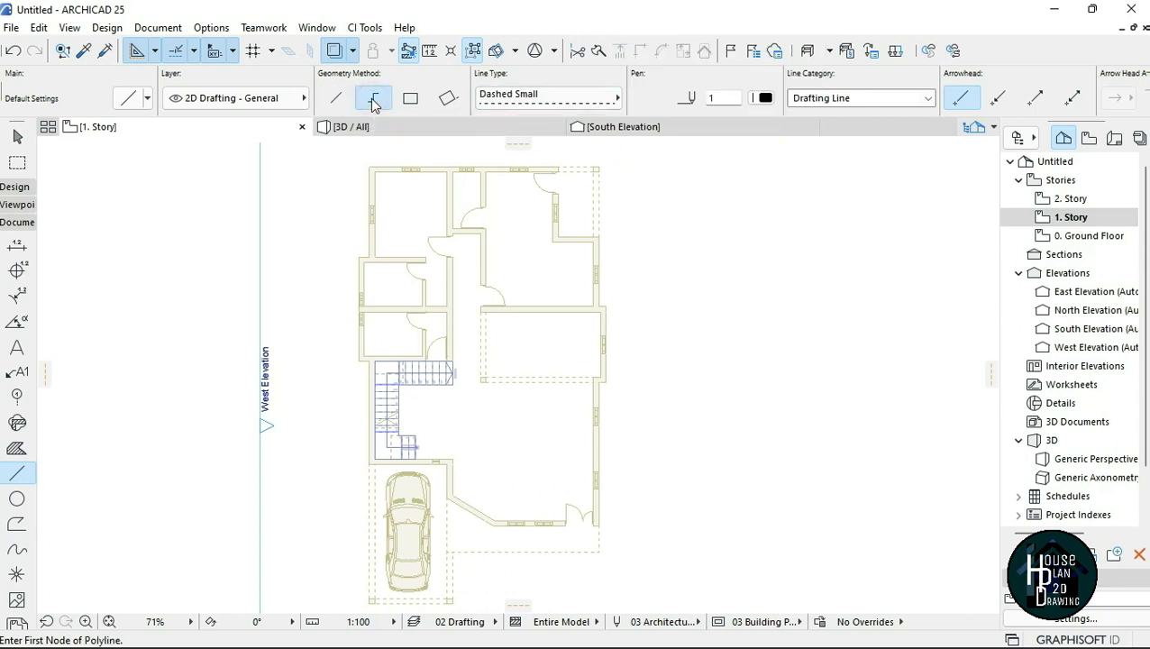
- Start a dashed polyline at the outer wall corner northwest of the stair and run it 4425 mm north along the projecting west wall
scroll(314, 459, "up", 5)
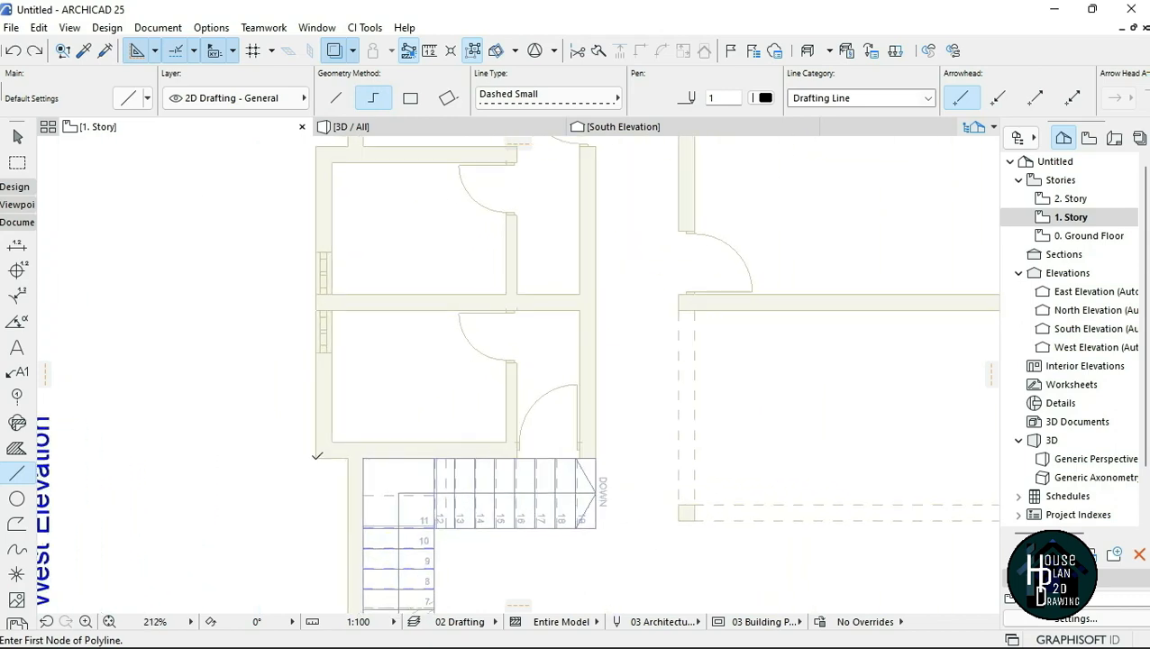
left_click(316, 459)
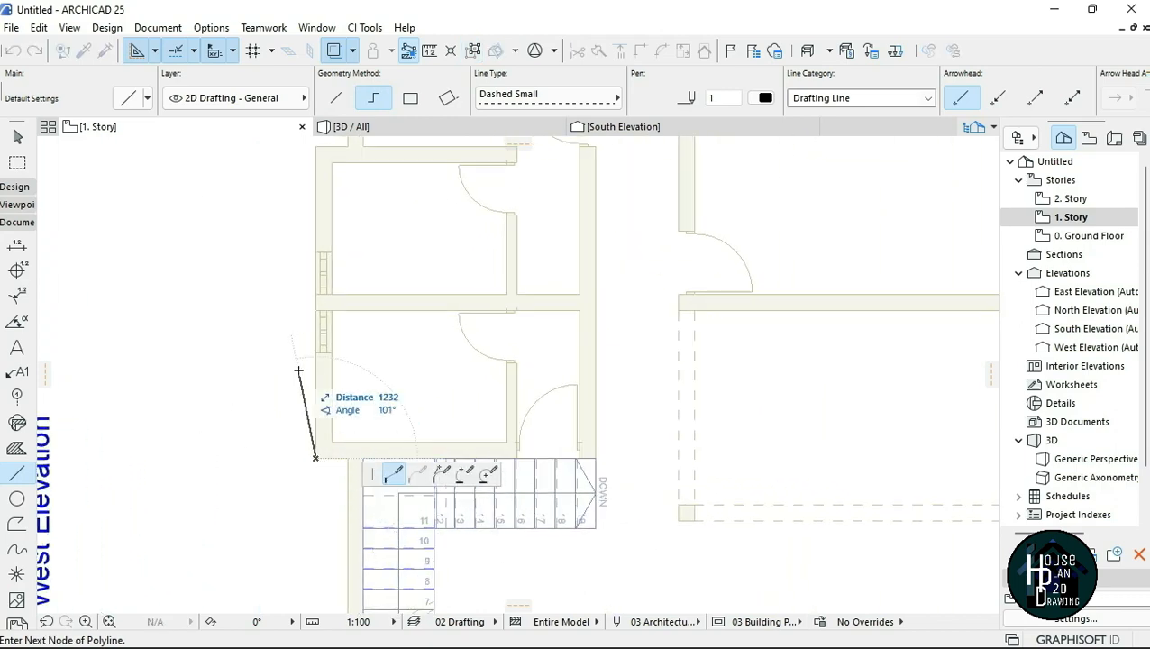
scroll(316, 415, "down", 5)
scroll(308, 360, "up", 6)
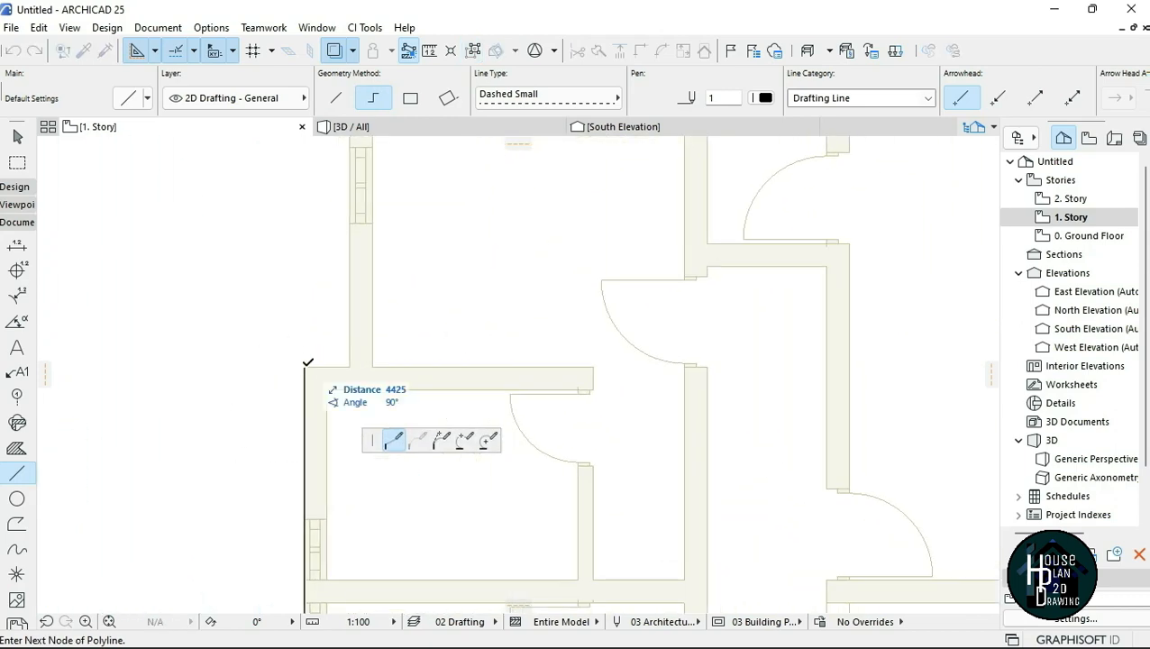
left_click(305, 366)
- Continue the polyline around the traced outer north and east walls and finish it at the east wall's end beside the main entrance
scroll(333, 391, "down", 4)
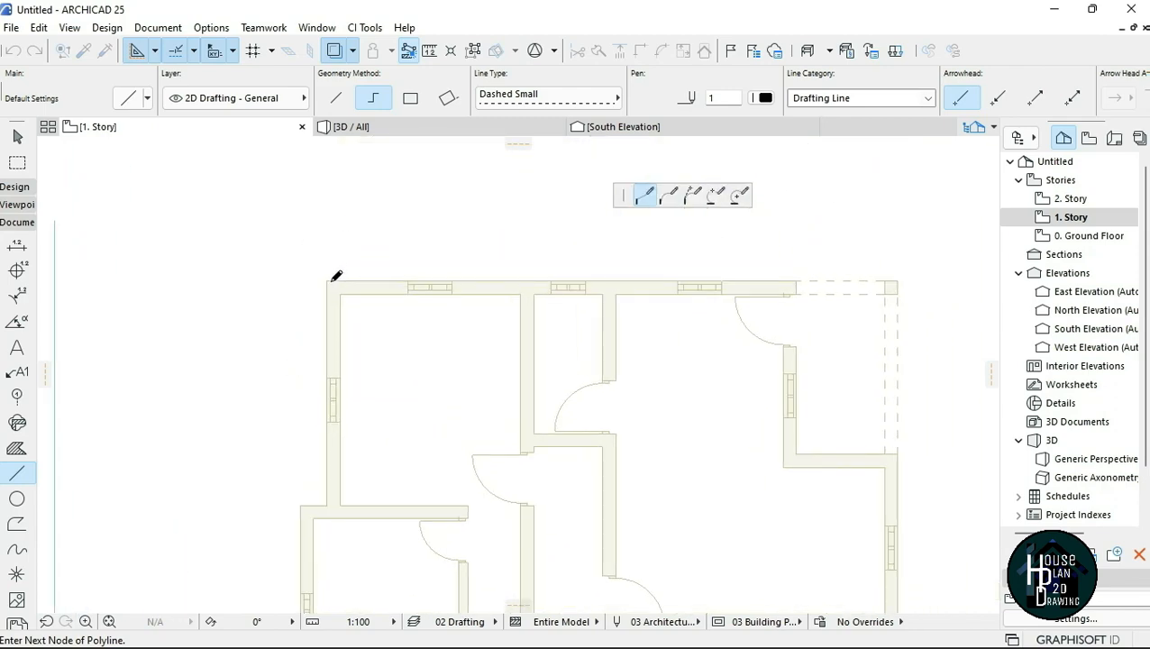
scroll(328, 280, "up", 3)
scroll(331, 277, "down", 4)
scroll(467, 248, "up", 4)
scroll(479, 264, "down", 2)
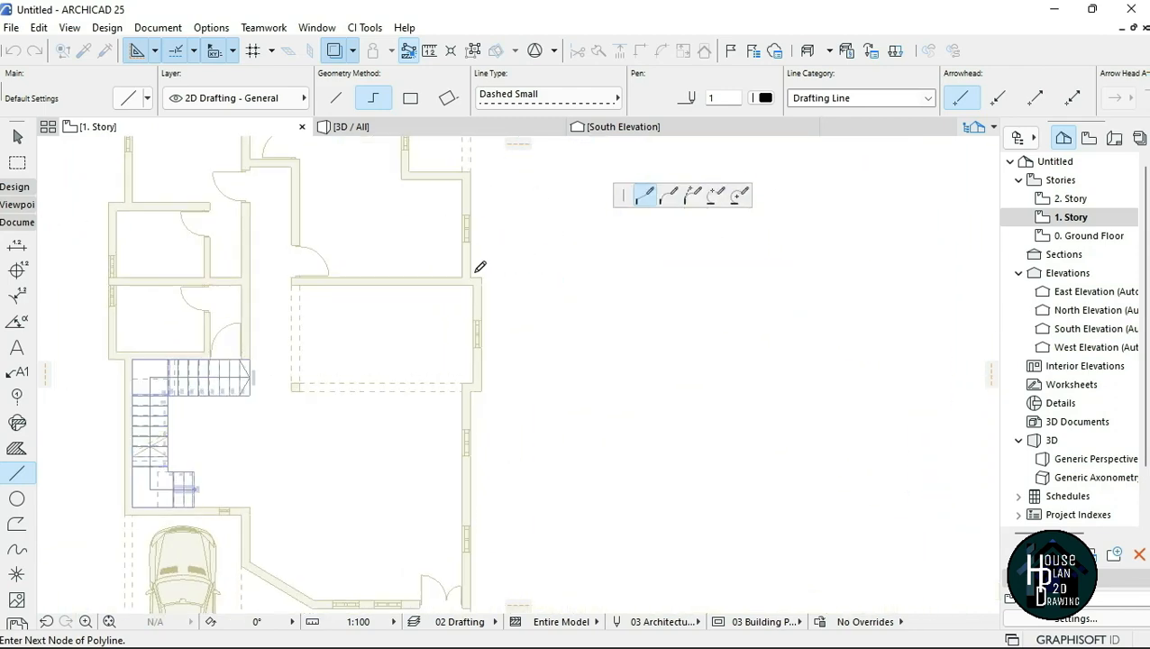
scroll(486, 273, "up", 2)
scroll(485, 273, "down", 3)
scroll(464, 379, "up", 3)
scroll(488, 328, "down", 3)
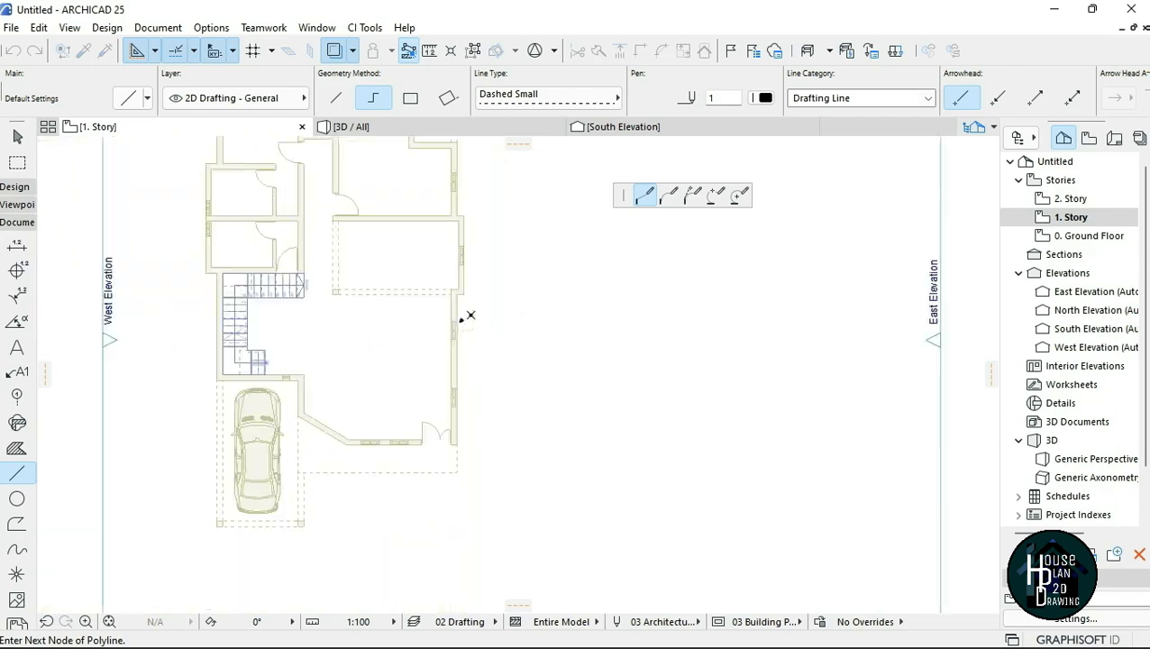
scroll(464, 318, "up", 3)
double_click(449, 417)
scroll(477, 437, "down", 4)
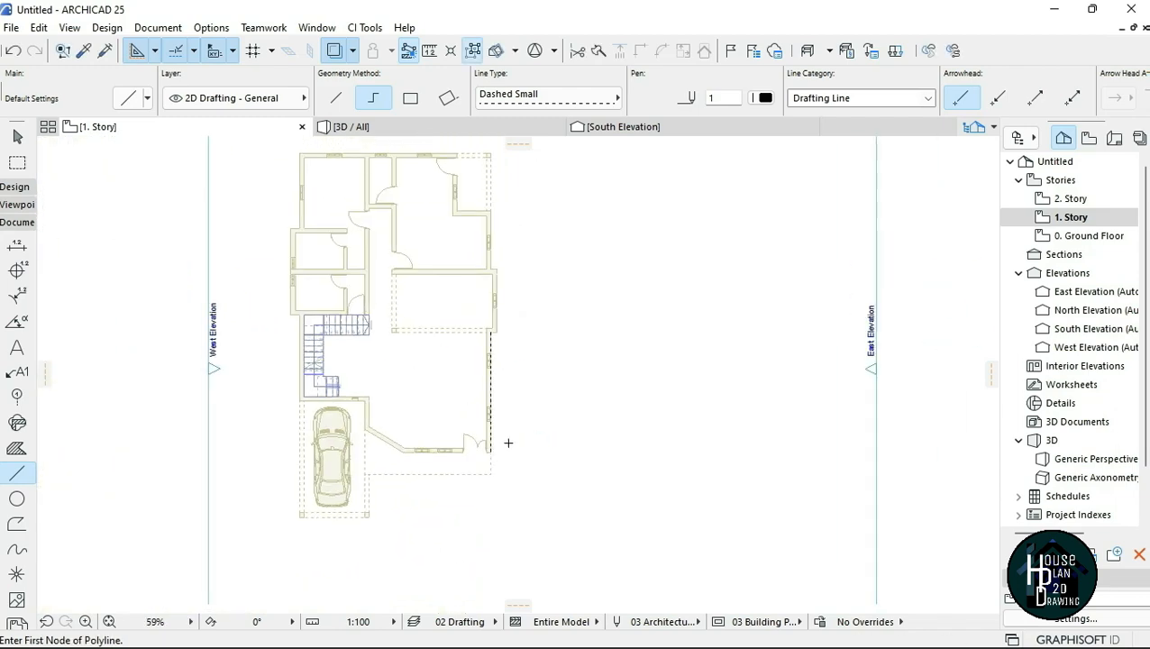
- Hide the trace reference of the lower floor plan on the 1. Story and leave the Line tool
scroll(390, 341, "down", 1)
scroll(385, 282, "up", 3)
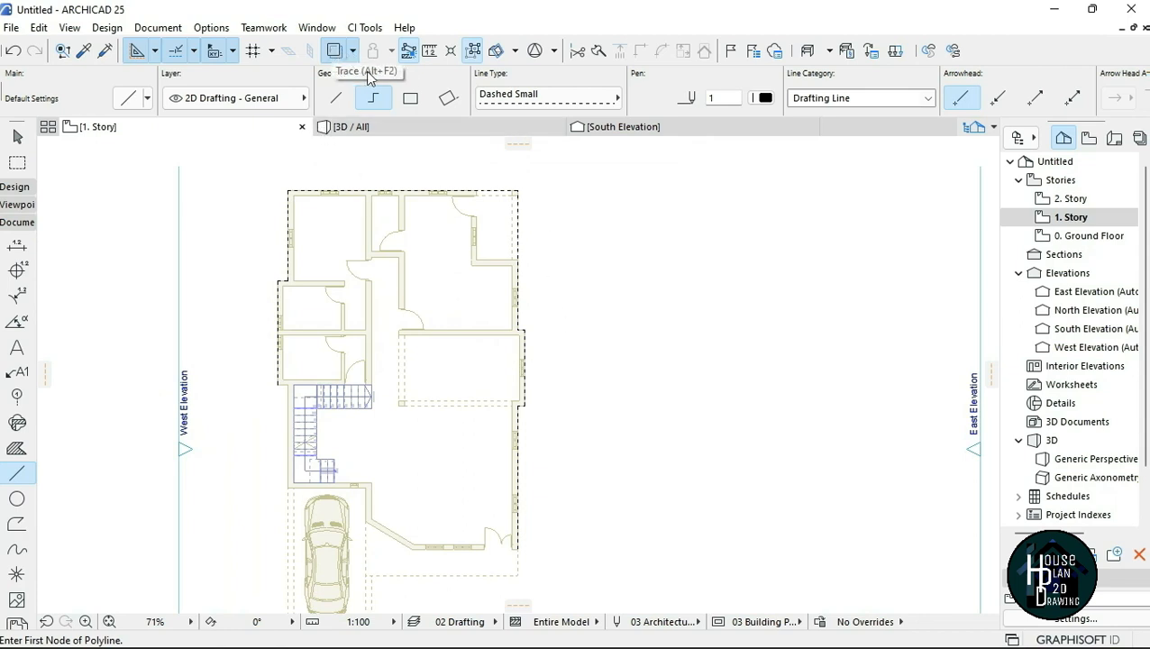
left_click(333, 49)
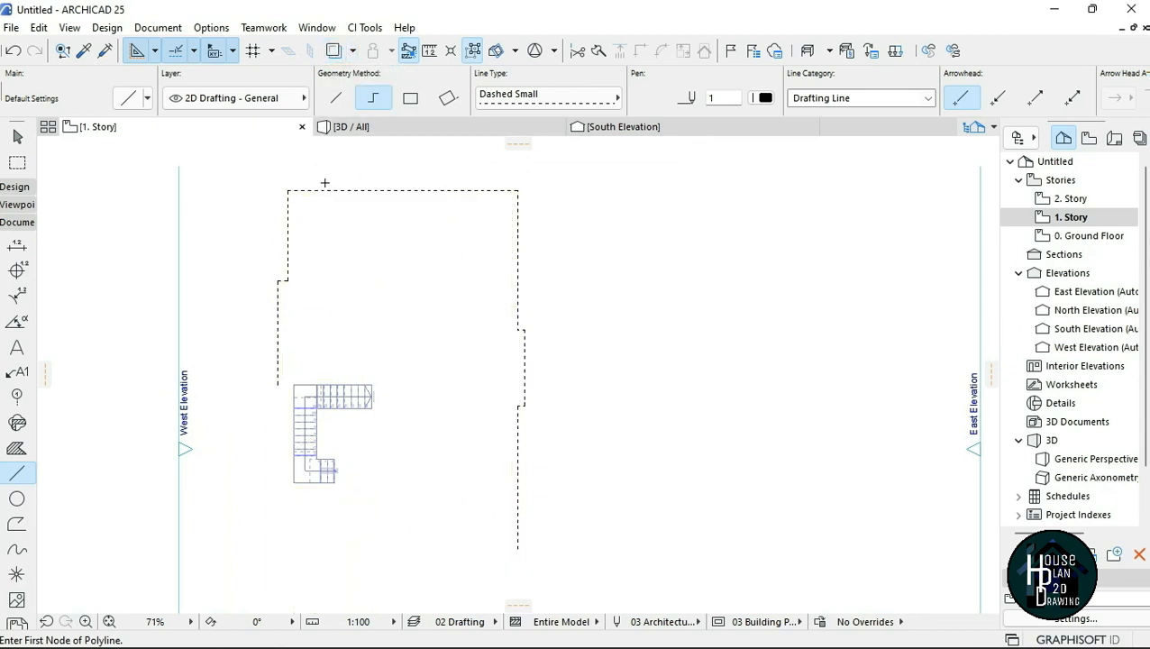
middle_click_drag(528, 520, 559, 518)
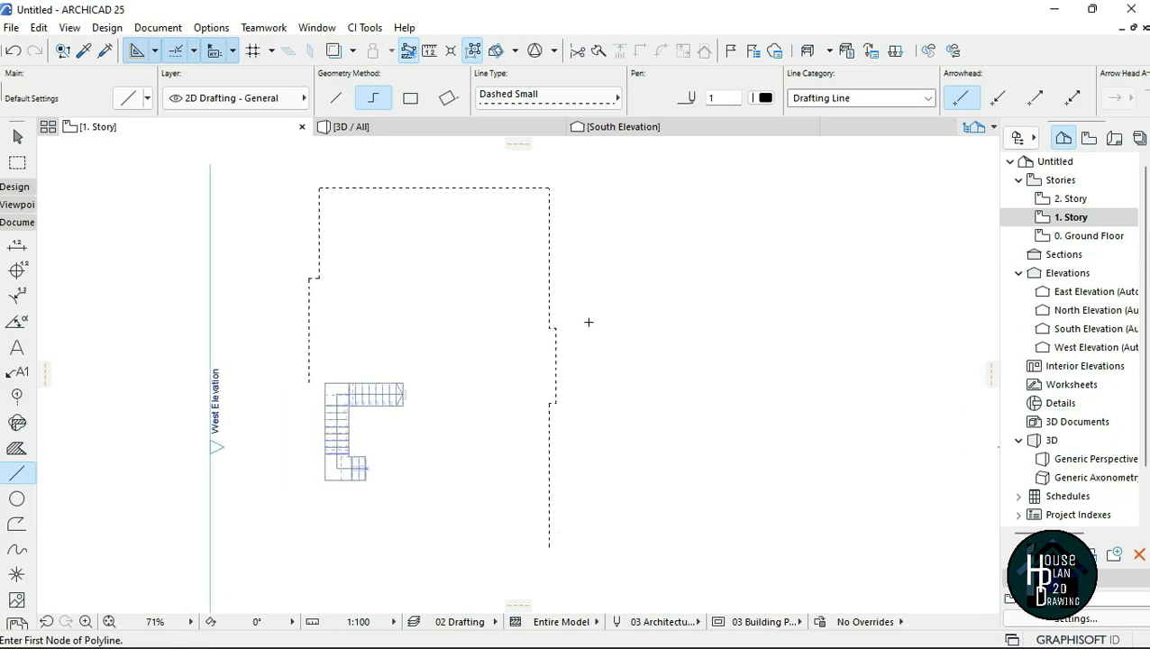
key("Escape")
scroll(440, 306, "down", 2)
scroll(446, 295, "up", 1)
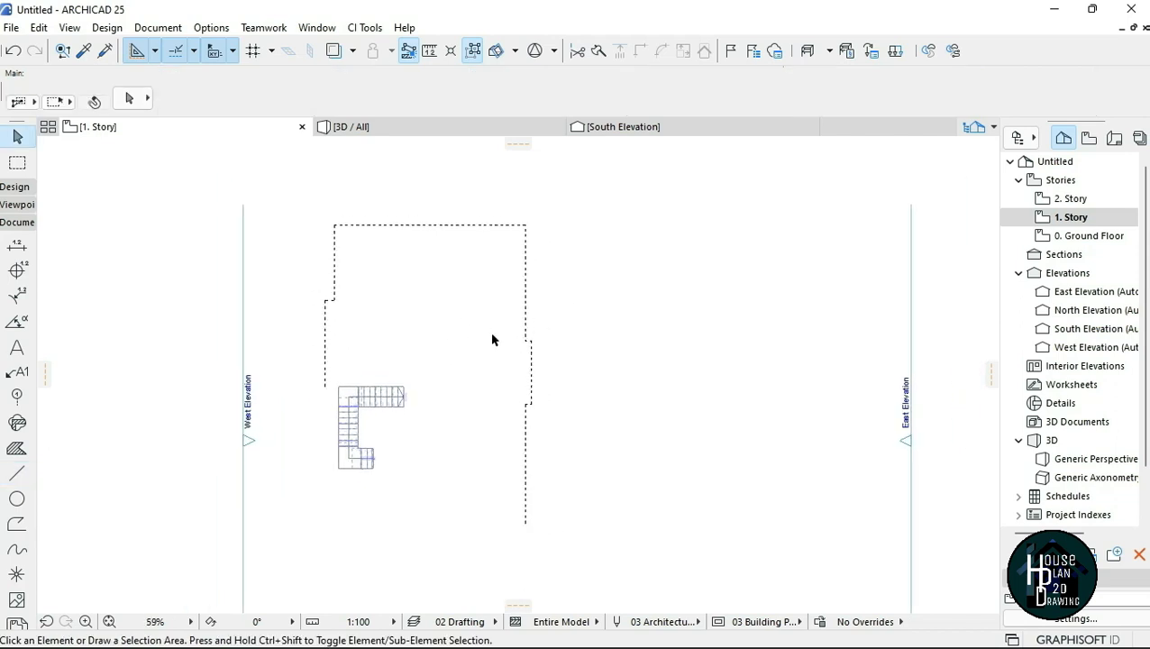
- Show the Control Box palette
left_click(315, 28)
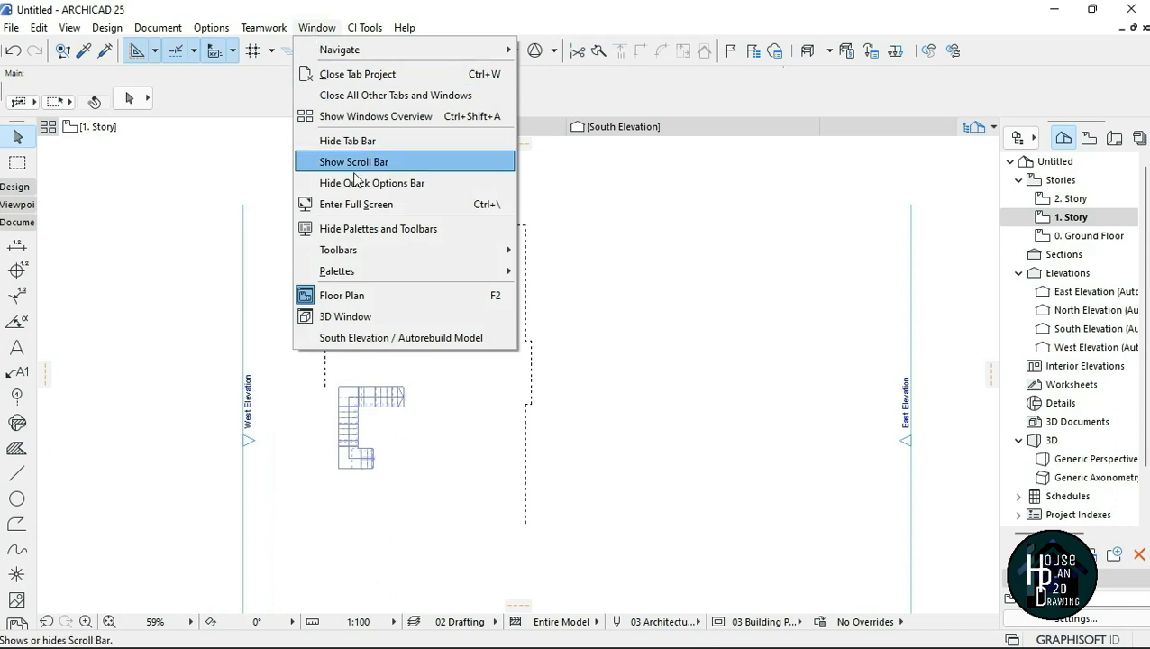
mouse_move(389, 270)
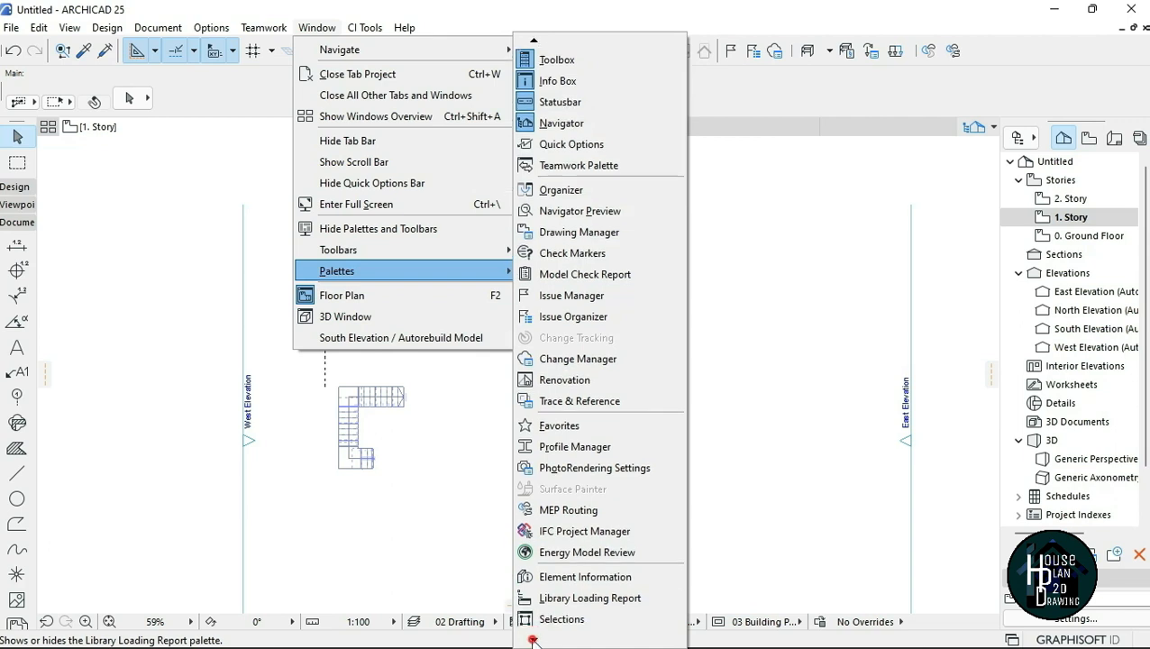
mouse_move(534, 638)
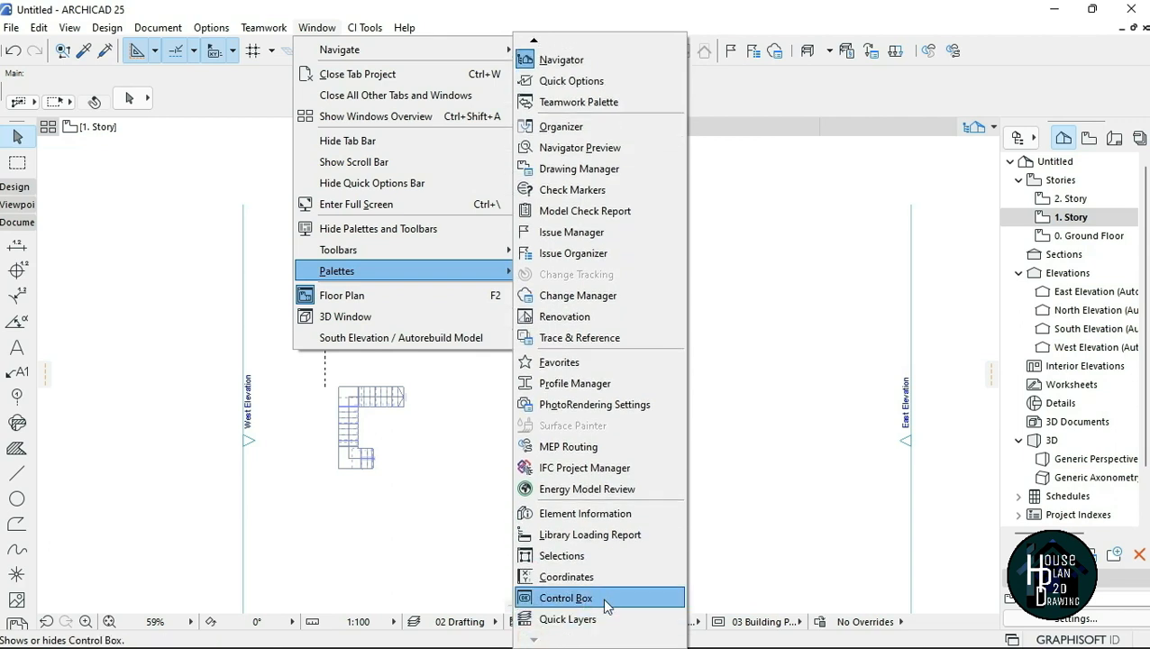
left_click(606, 600)
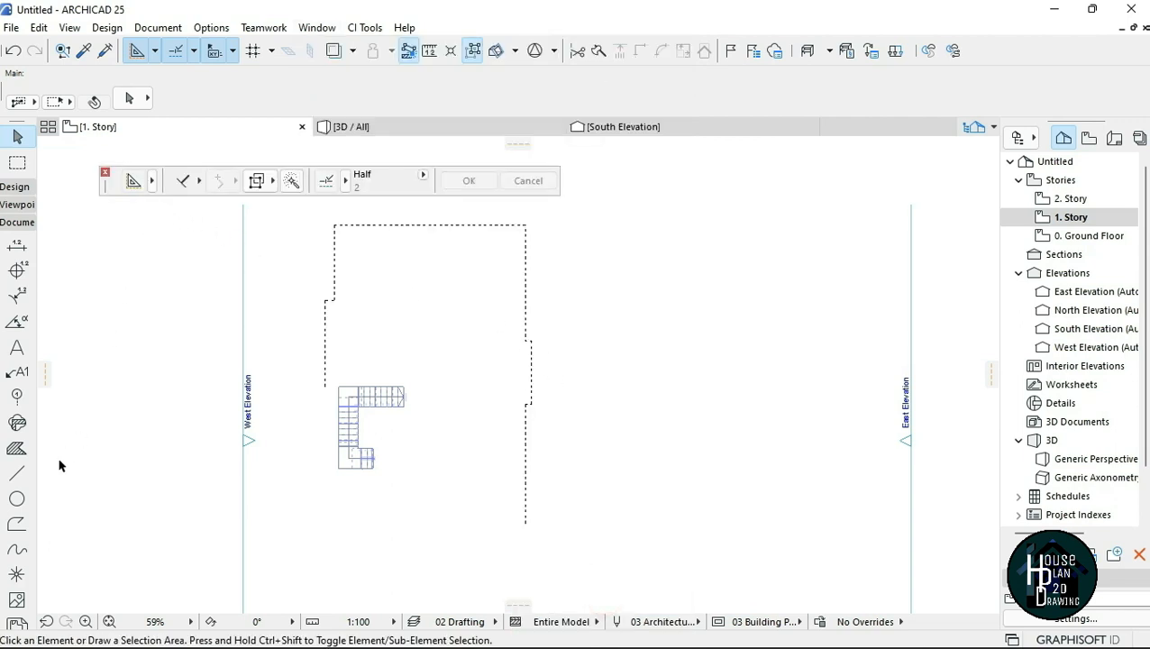
- Create a line copy of the dashed building outline with the Offset method and Magic Wand, offset 150 outward
left_click(17, 474)
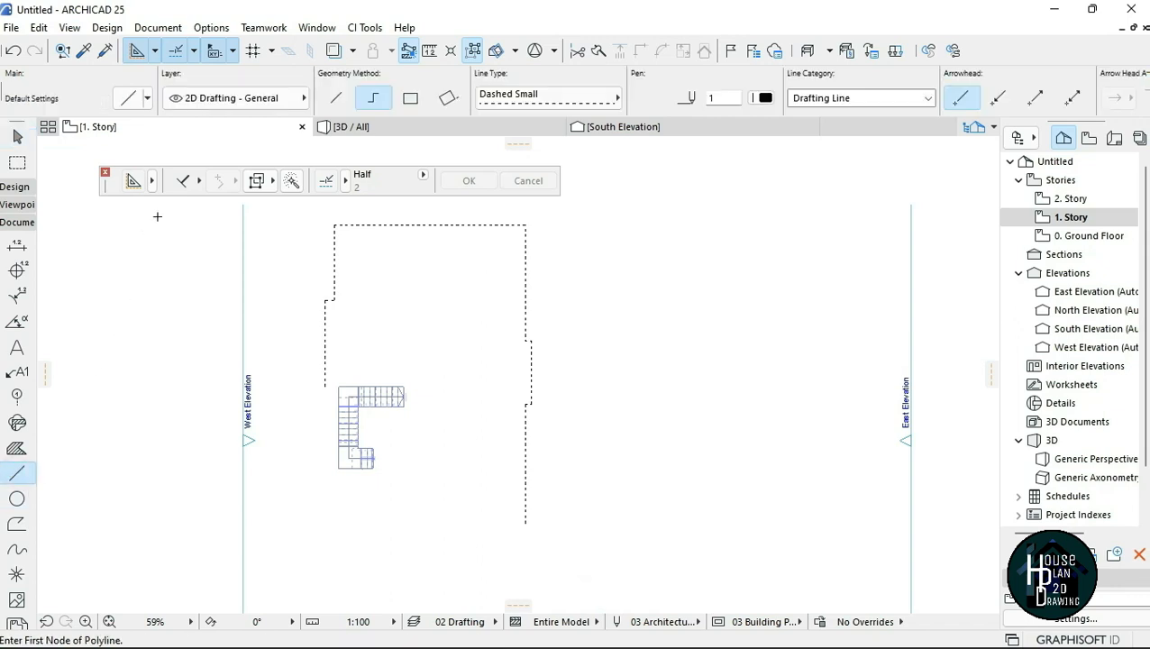
left_click_drag(191, 185, 265, 167)
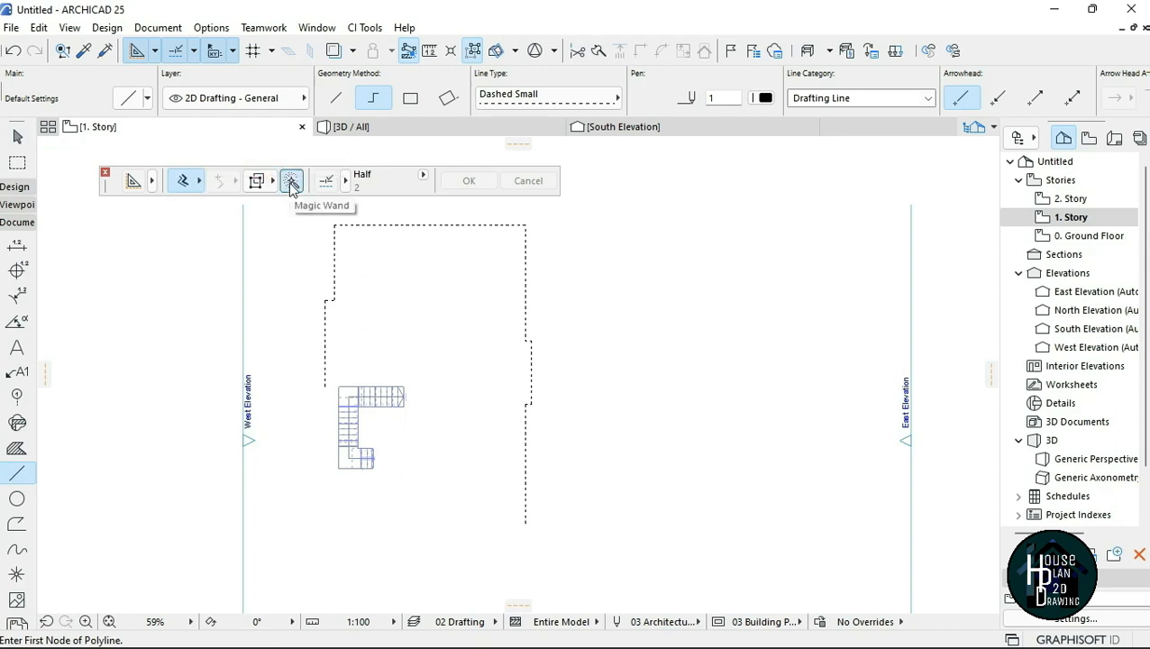
left_click(291, 182)
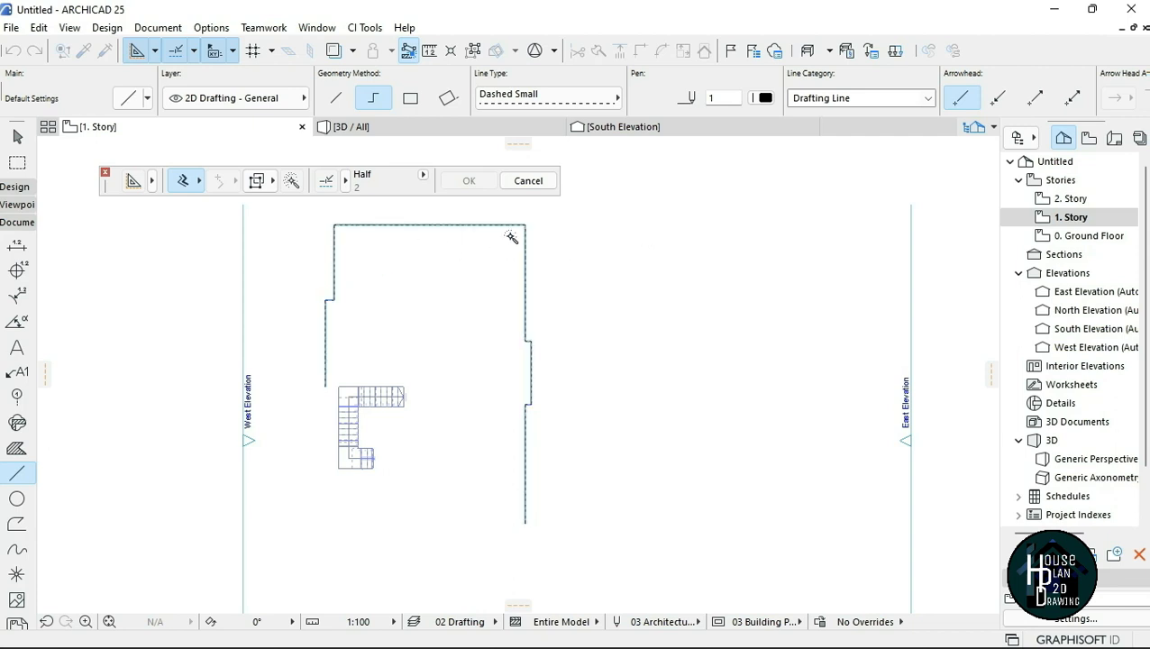
left_click(508, 236)
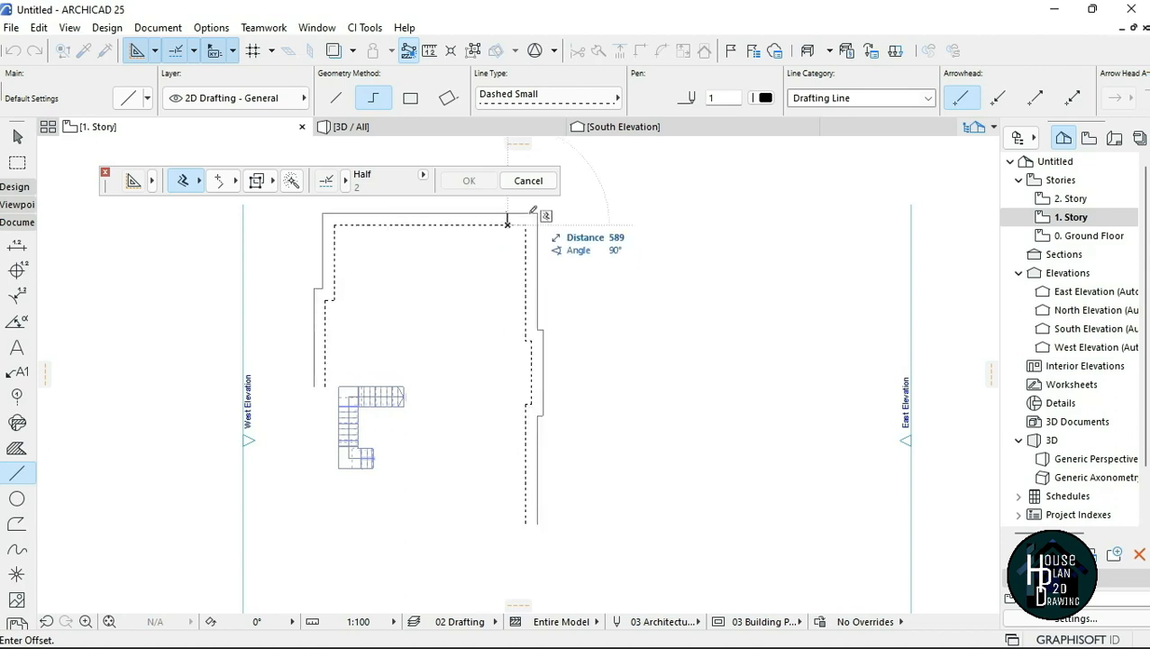
type("150")
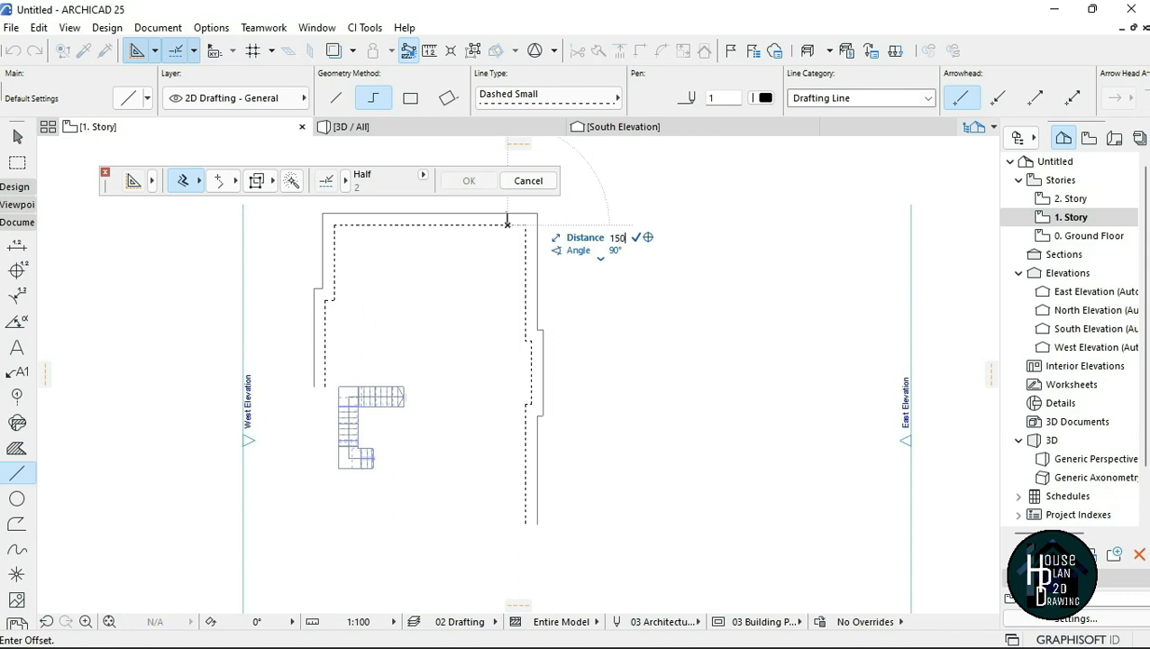
key("Return")
key("Escape")
scroll(530, 221, "up", 3)
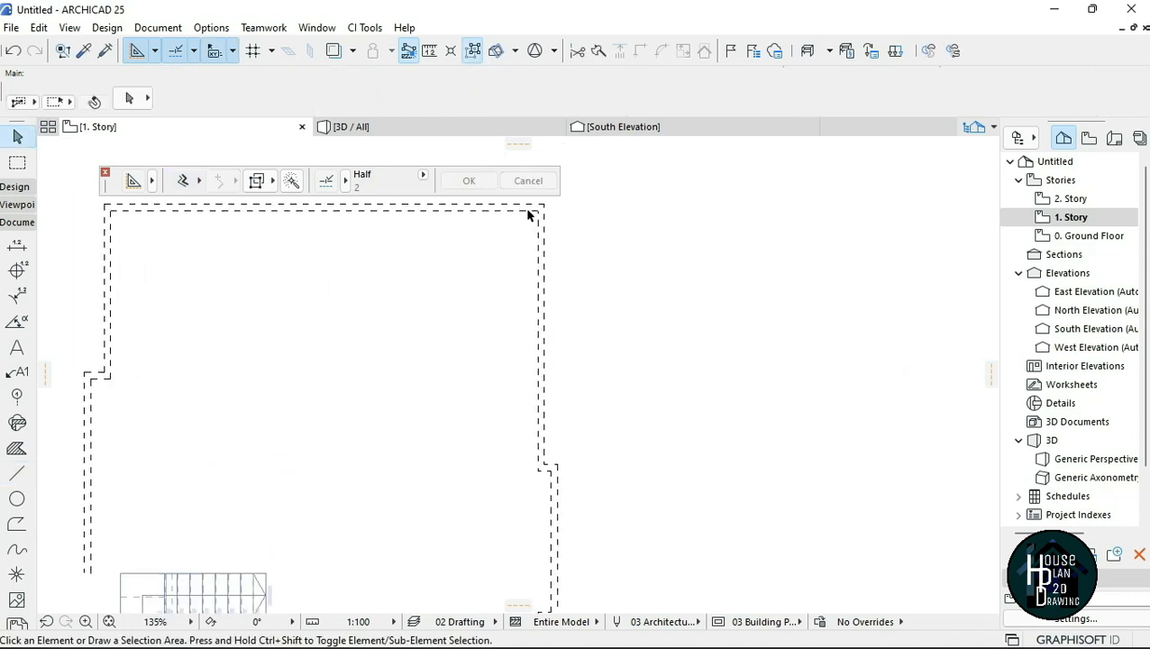
- Select the original inner dashed outline and delete it, keeping only the offset outline
scroll(532, 217, "up", 2)
scroll(532, 275, "down", 2)
scroll(531, 270, "up", 5)
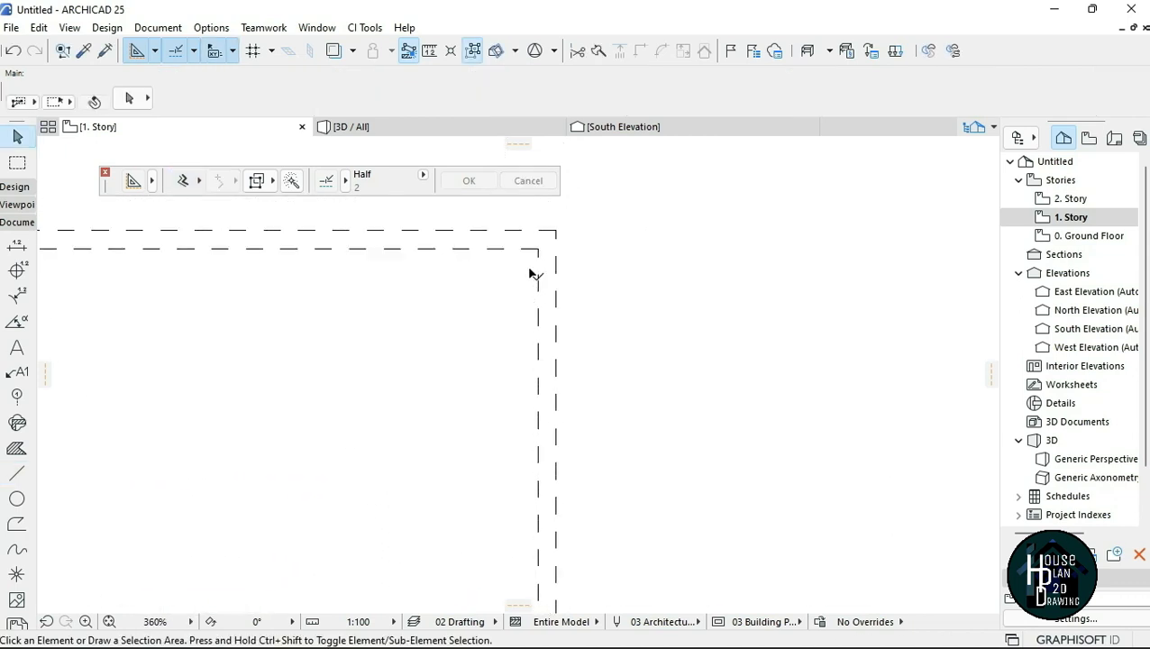
left_click(543, 249)
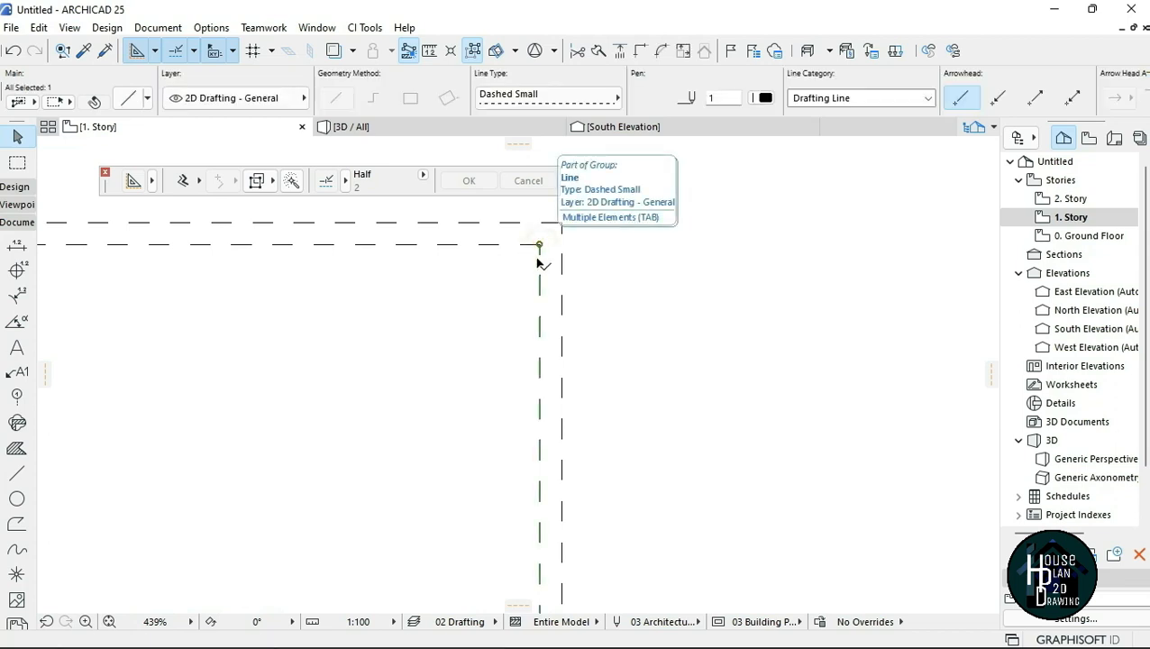
scroll(543, 257, "down", 10)
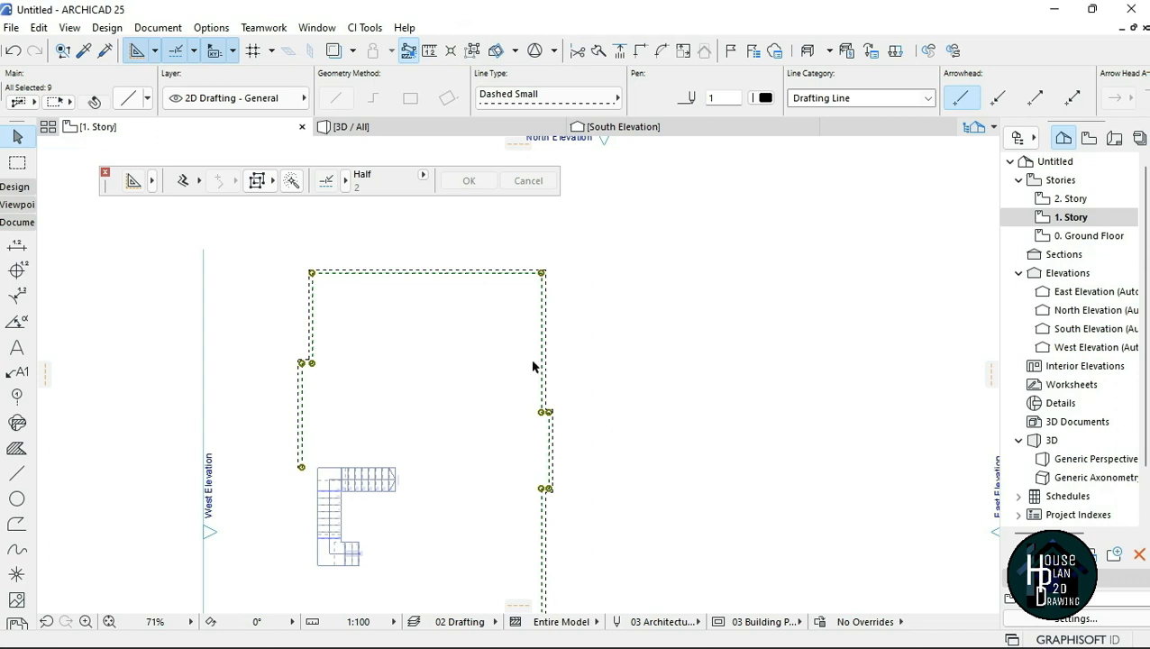
scroll(511, 367, "down", 2)
scroll(487, 306, "up", 3)
right_click(606, 280)
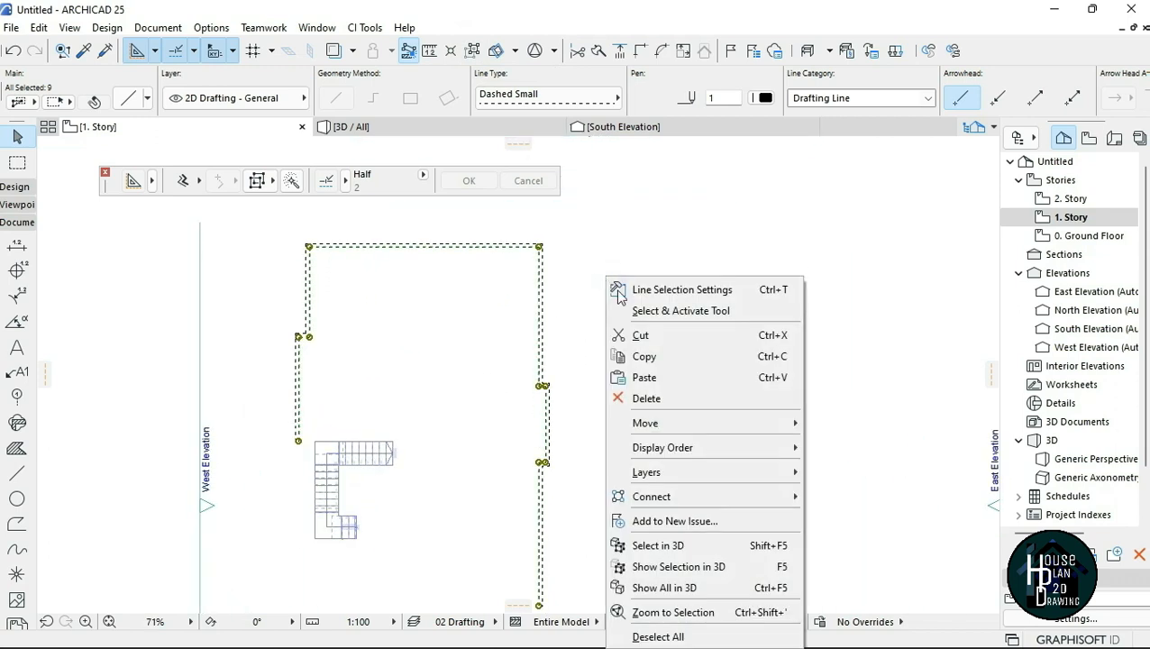
left_click(682, 399)
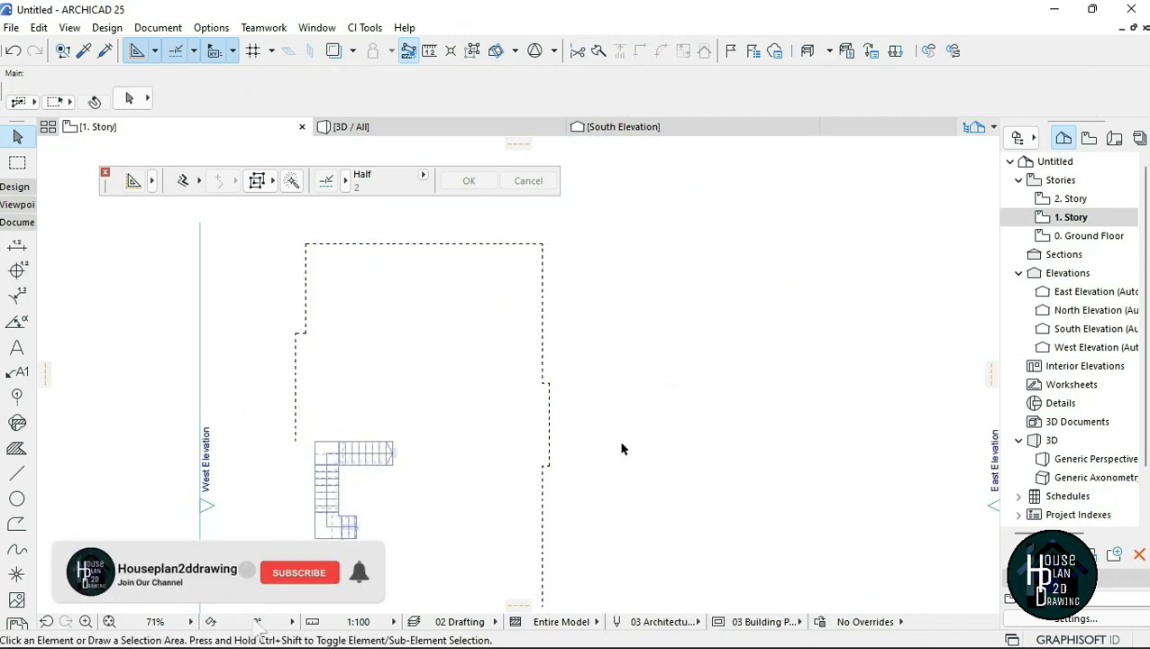
- Close the Control Box palette and turn the trace reference back on
scroll(500, 403, "down", 3)
scroll(513, 317, "up", 2)
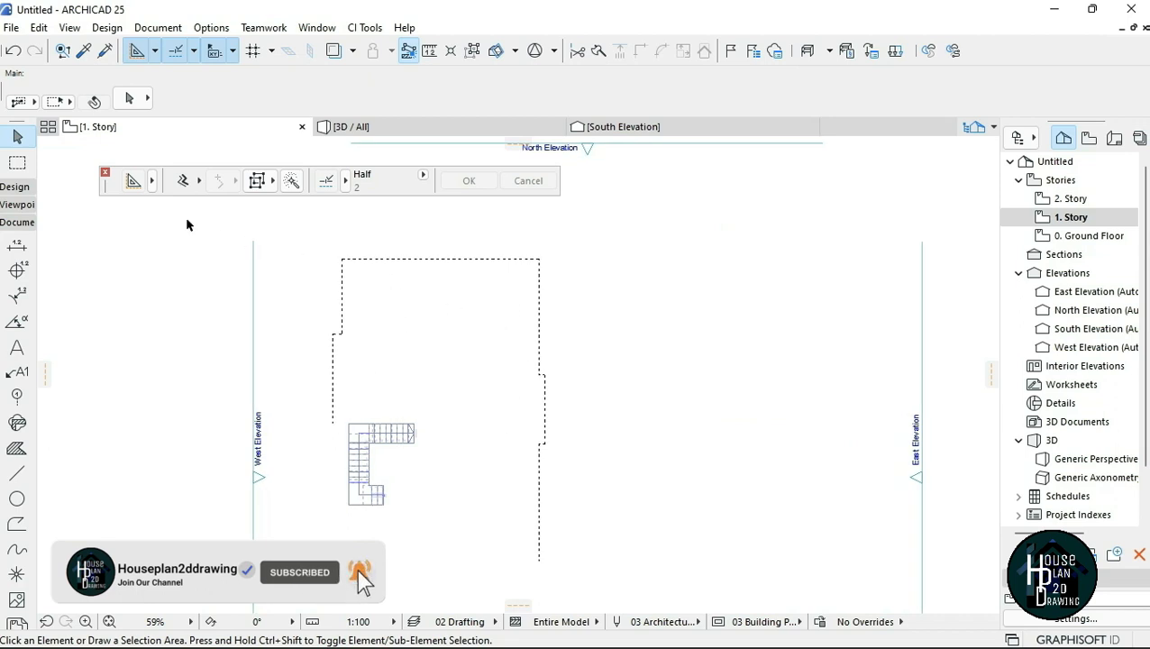
left_click(107, 173)
scroll(431, 243, "up", 2)
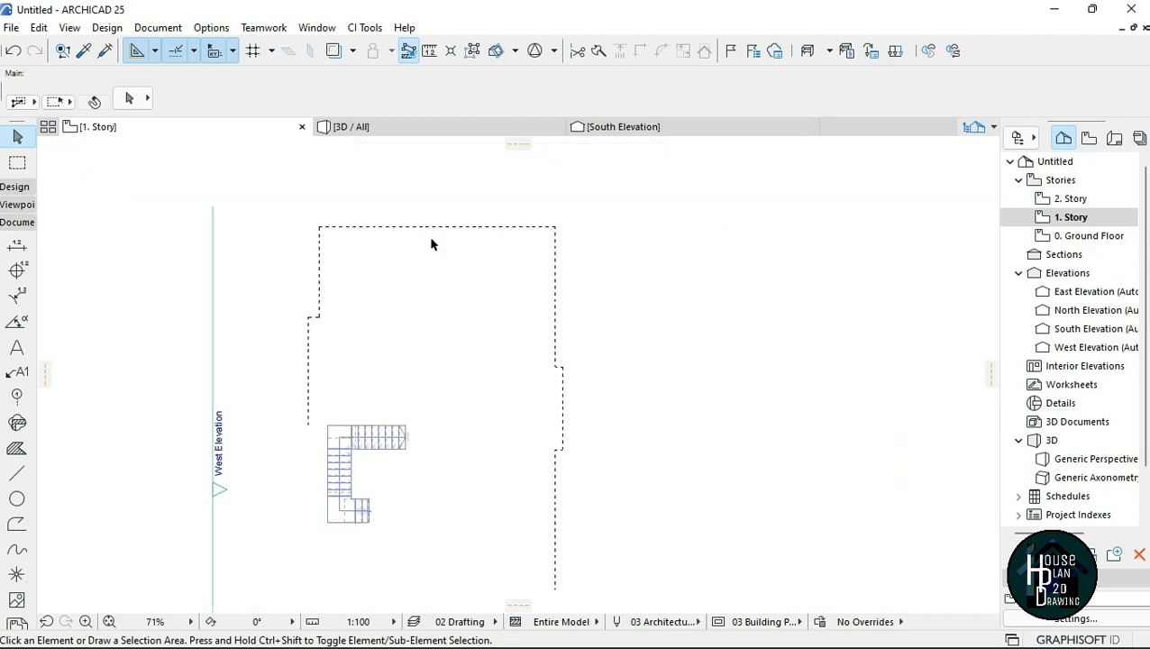
scroll(436, 252, "down", 1)
scroll(406, 234, "up", 1)
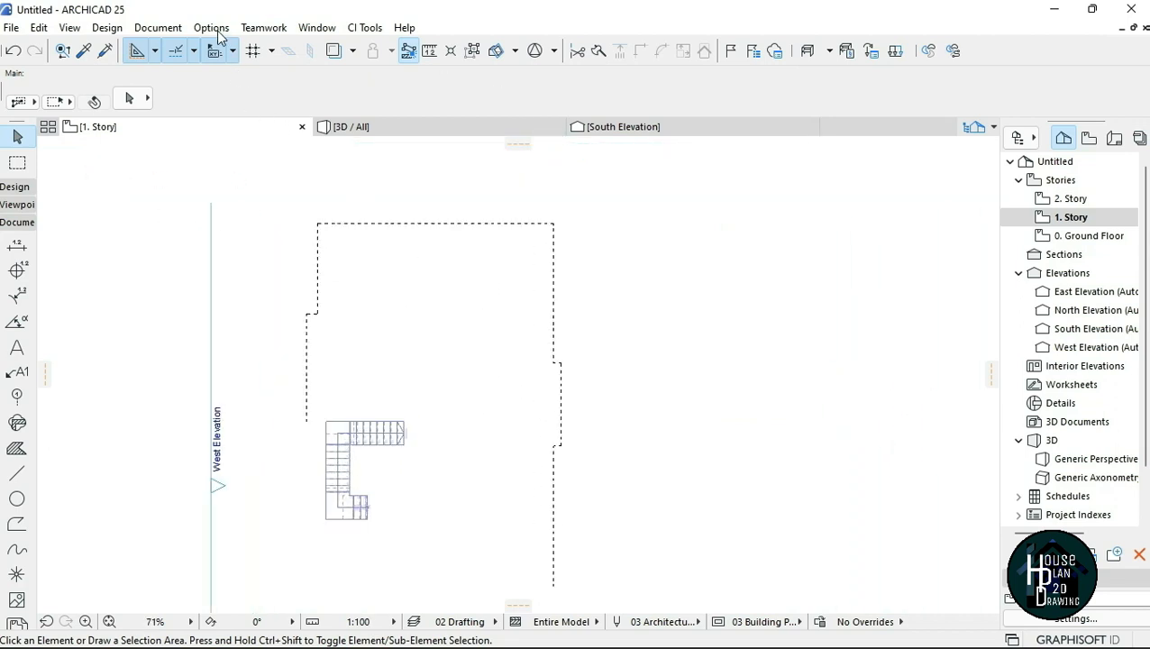
left_click(334, 52)
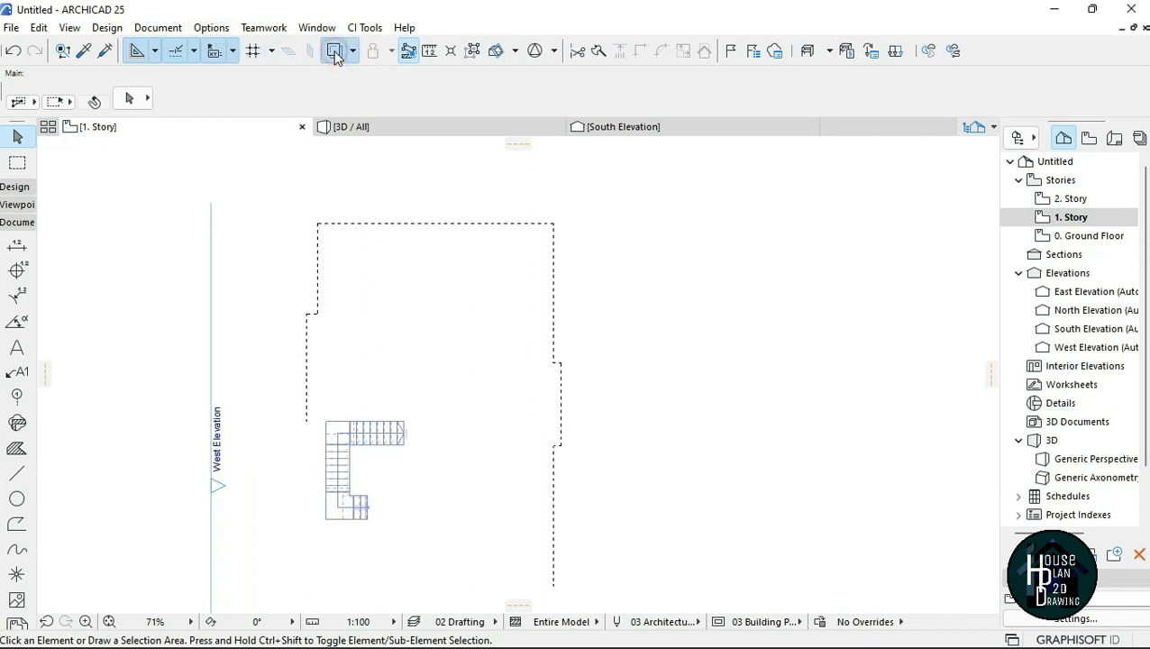
scroll(513, 334, "down", 2)
scroll(338, 345, "up", 2)
scroll(338, 345, "up", 2)
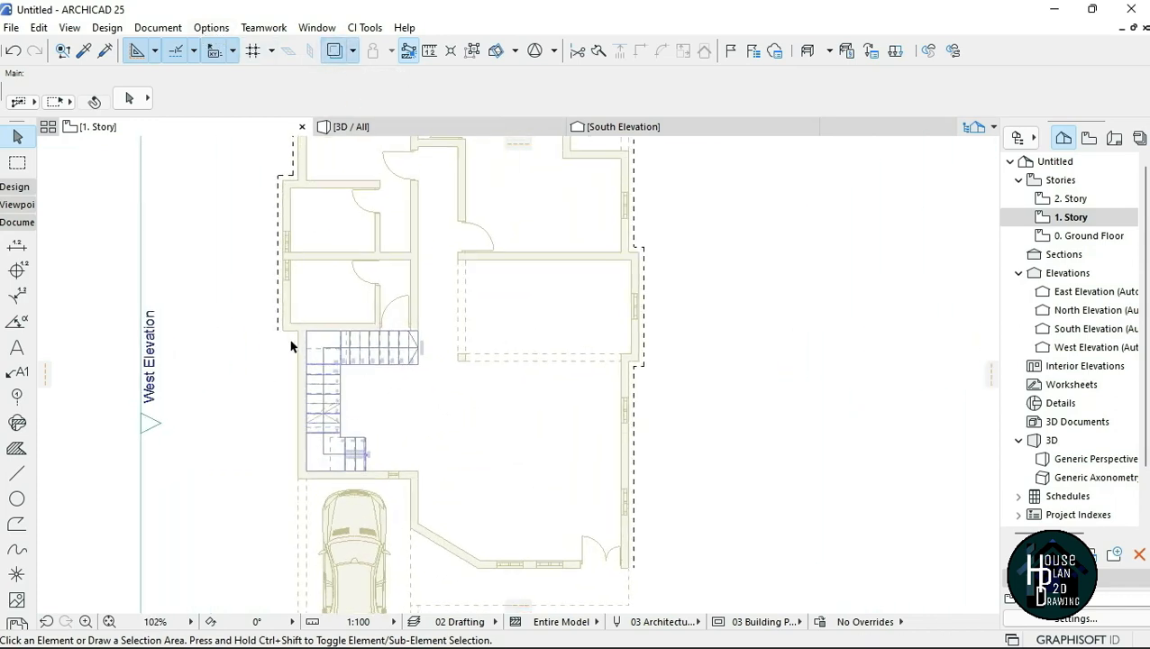
scroll(290, 341, "up", 1)
scroll(333, 385, "down", 3)
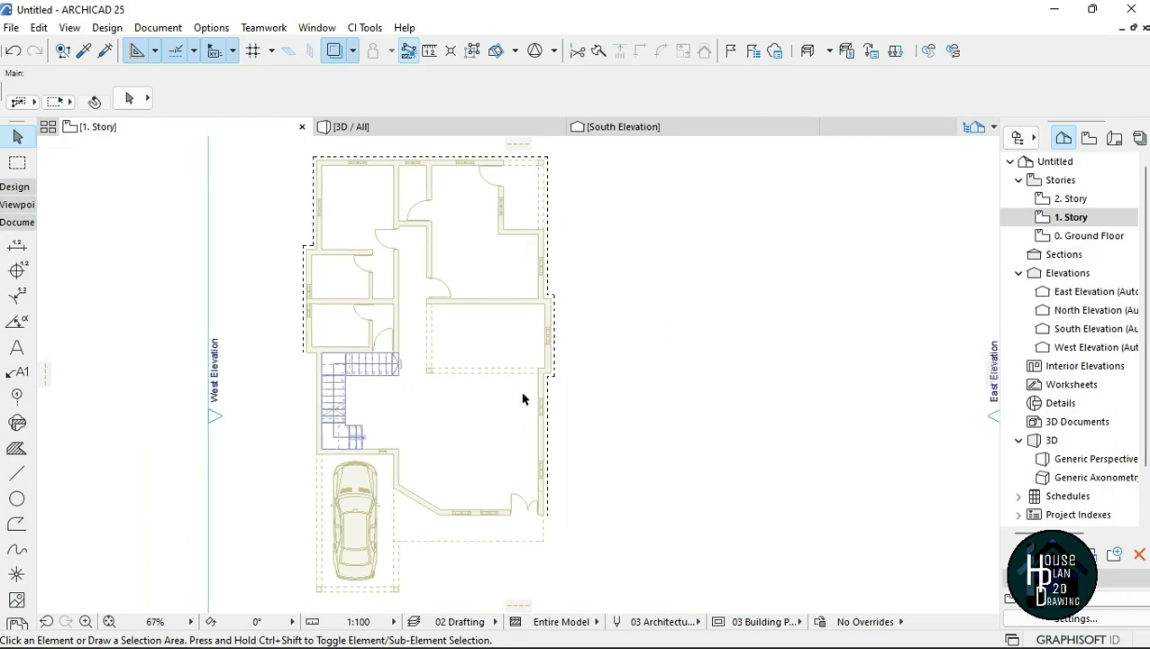
- Pick up the dashed outline's settings and draw a 150 long line from the wall corner beside the double door to the outline's lower end
scroll(541, 478, "up", 8)
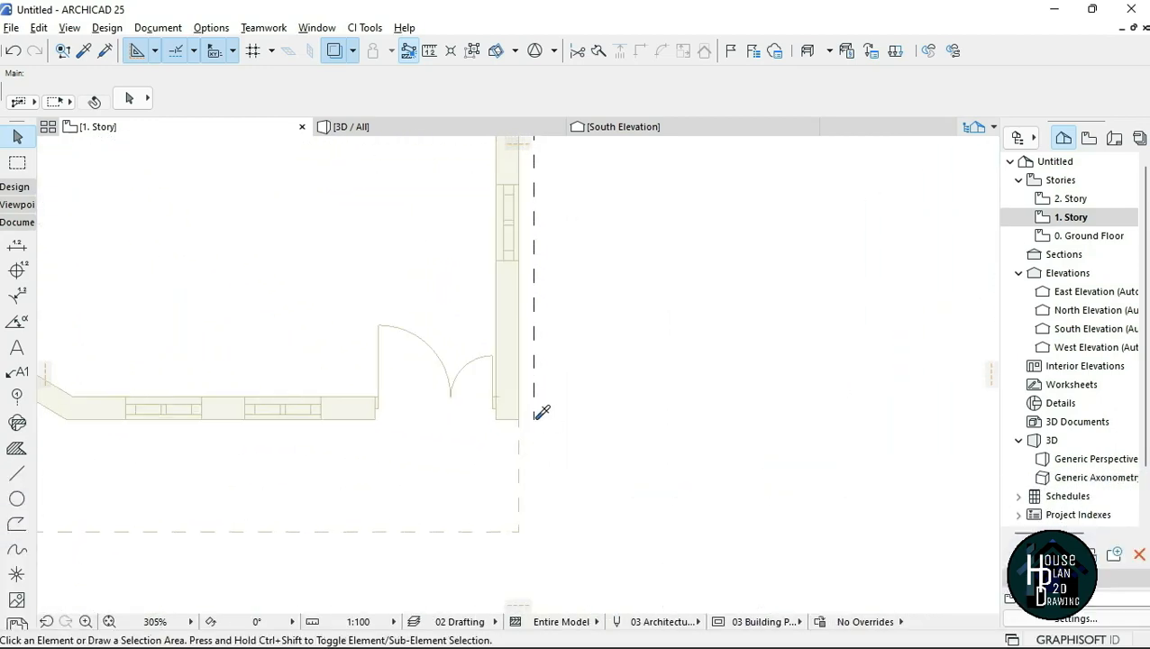
left_click(535, 417, "alt")
scroll(527, 419, "up", 5)
left_click(503, 419)
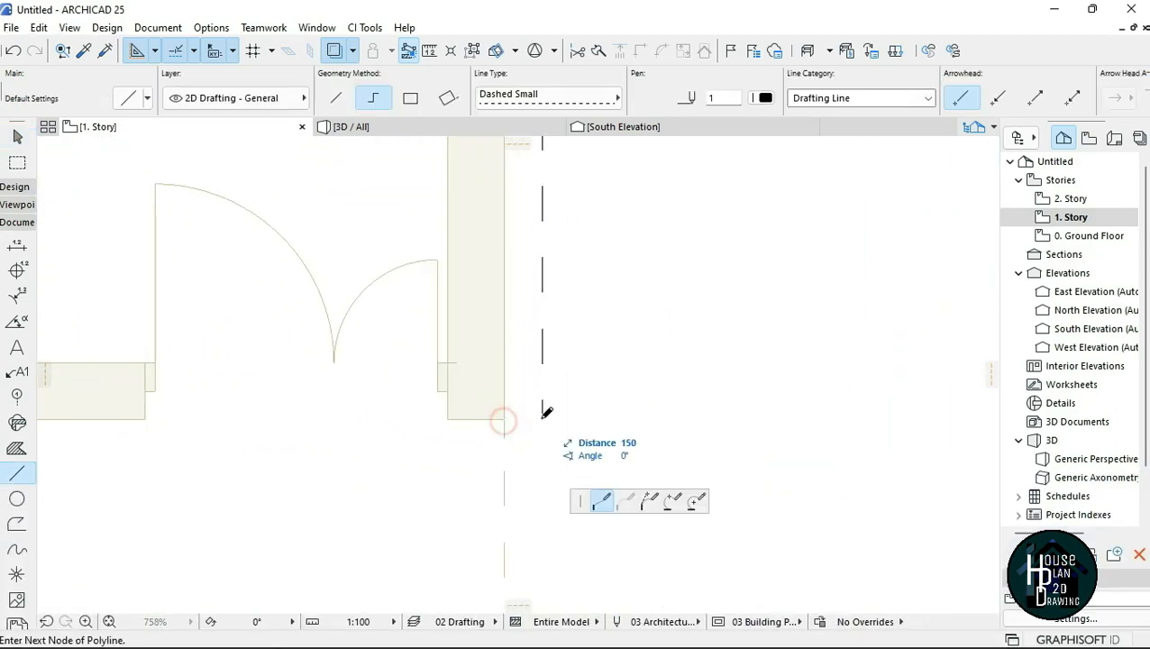
double_click(543, 419)
scroll(592, 471, "down", 14)
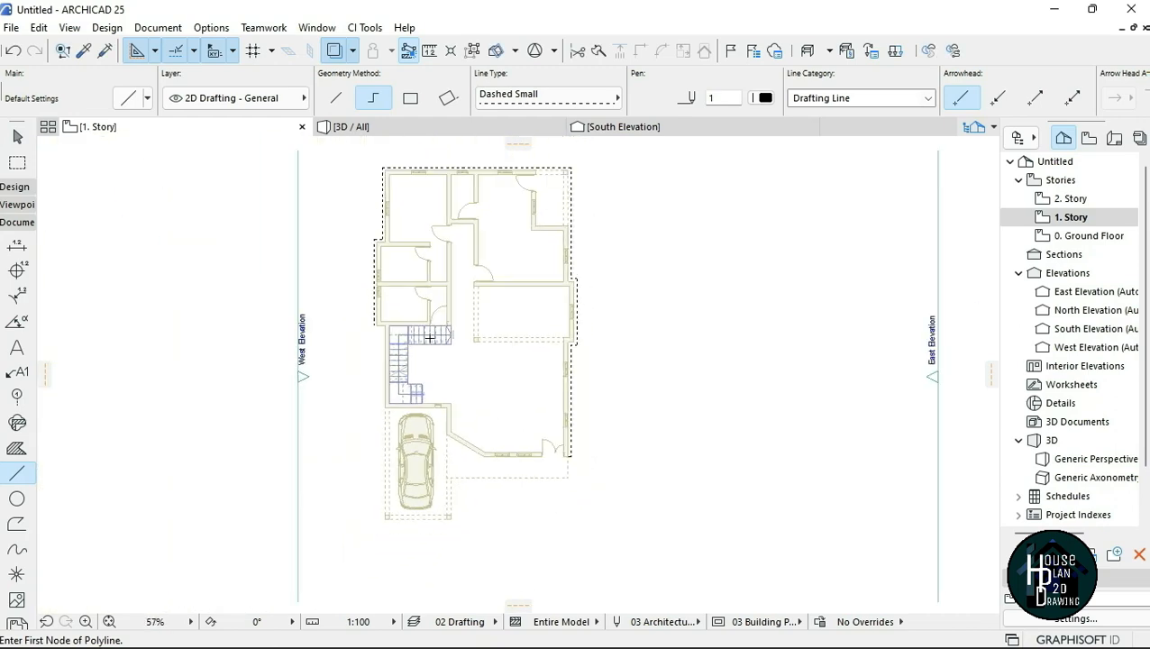
- Draw a short dashed line from the outline's open end on the west side to the wall corner beside the stair
scroll(430, 337, "up", 10)
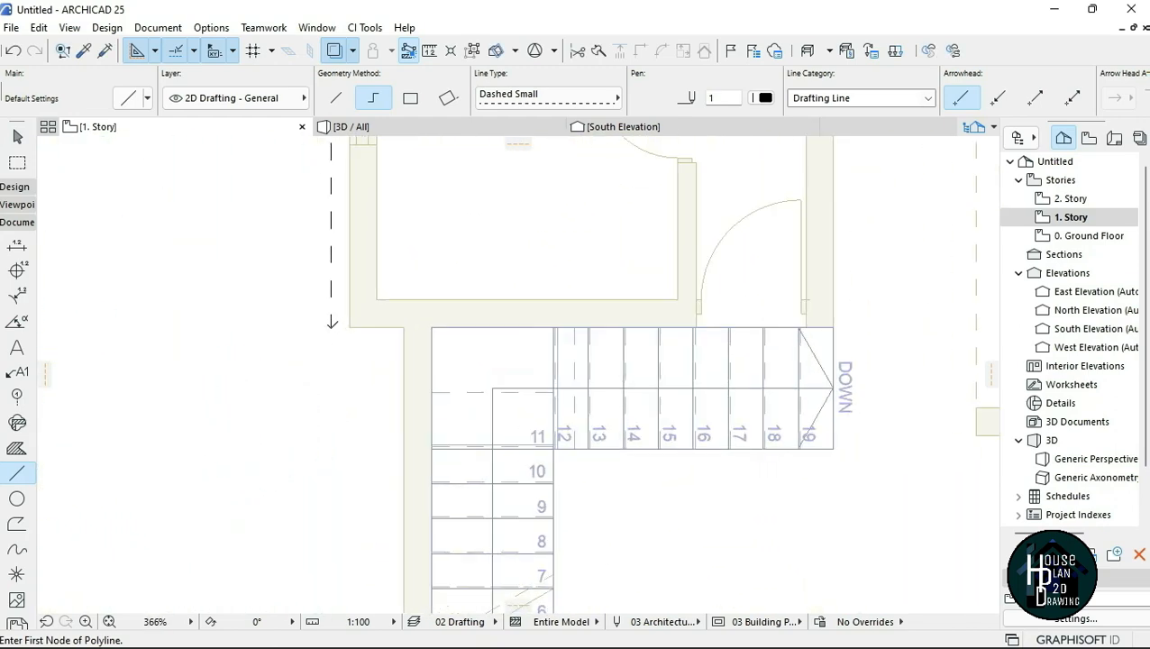
left_click(332, 326)
double_click(350, 328)
scroll(346, 338, "down", 8)
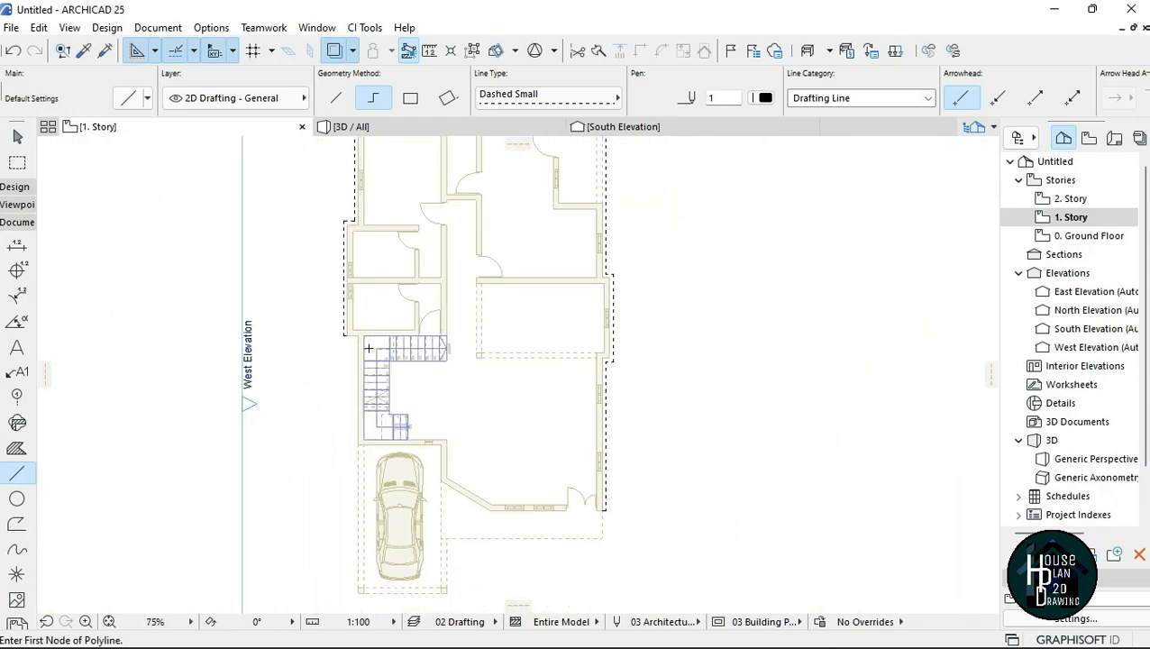
scroll(369, 347, "down", 1)
key("Escape")
scroll(472, 354, "down", 2)
scroll(471, 318, "up", 2)
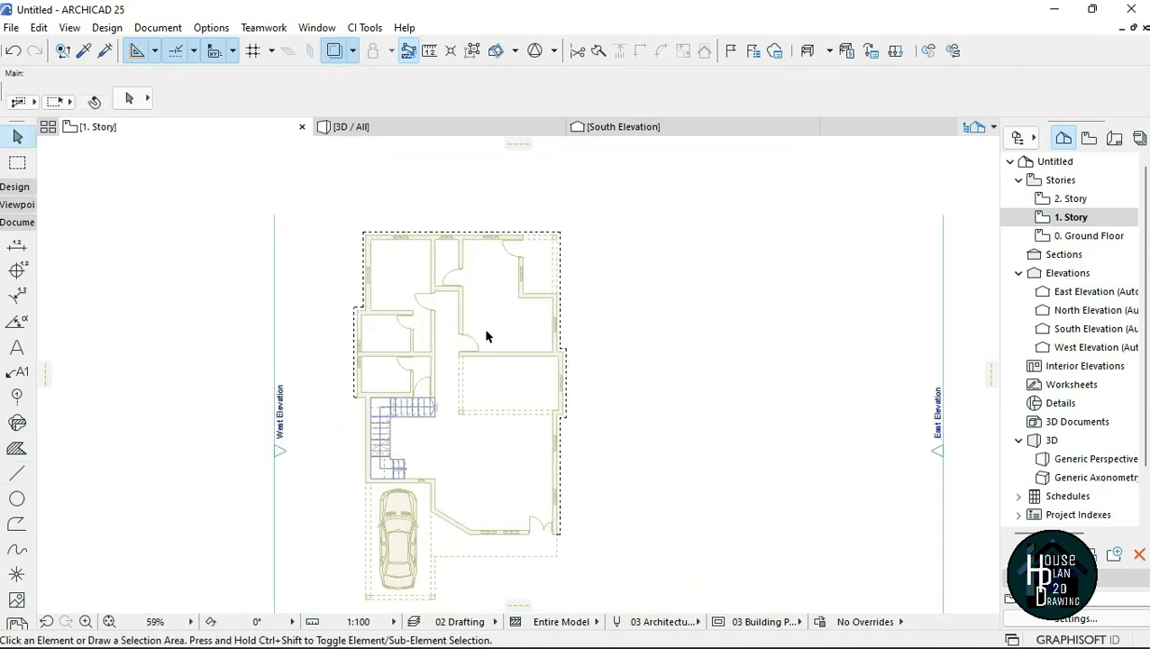
scroll(487, 330, "up", 2)
scroll(459, 326, "down", 3)
scroll(459, 326, "up", 2)
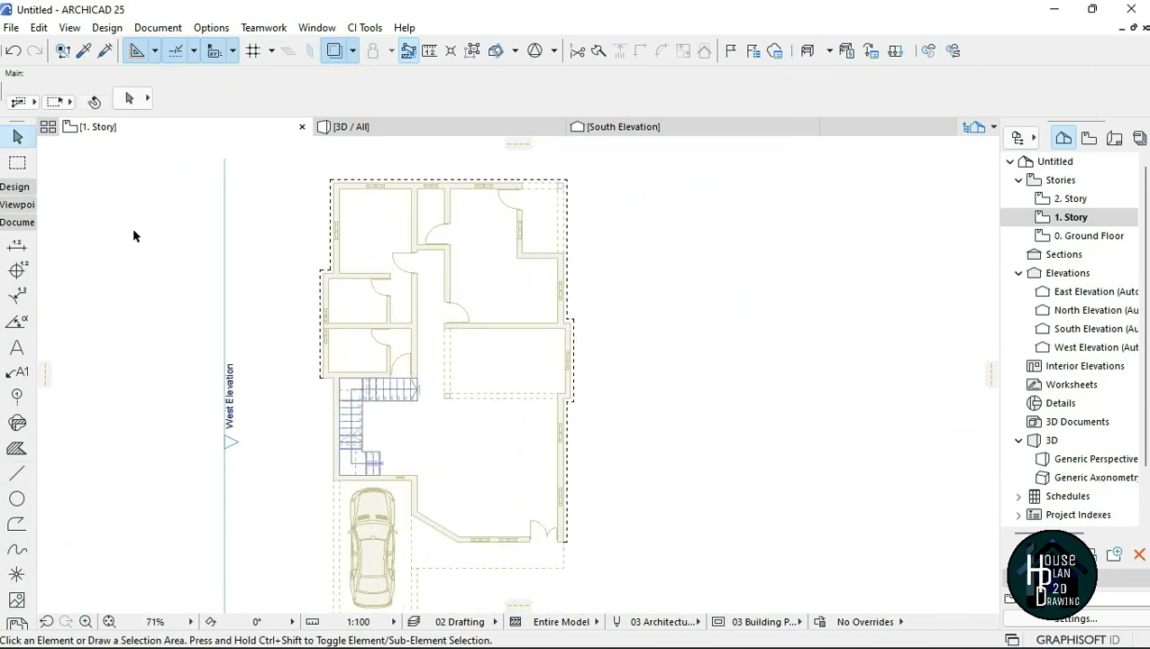
- Place a rectangular marquee around the whole floor plan, including the car porch, and activate the Line tool
left_click(17, 163)
scroll(264, 247, "down", 2)
left_click(278, 195)
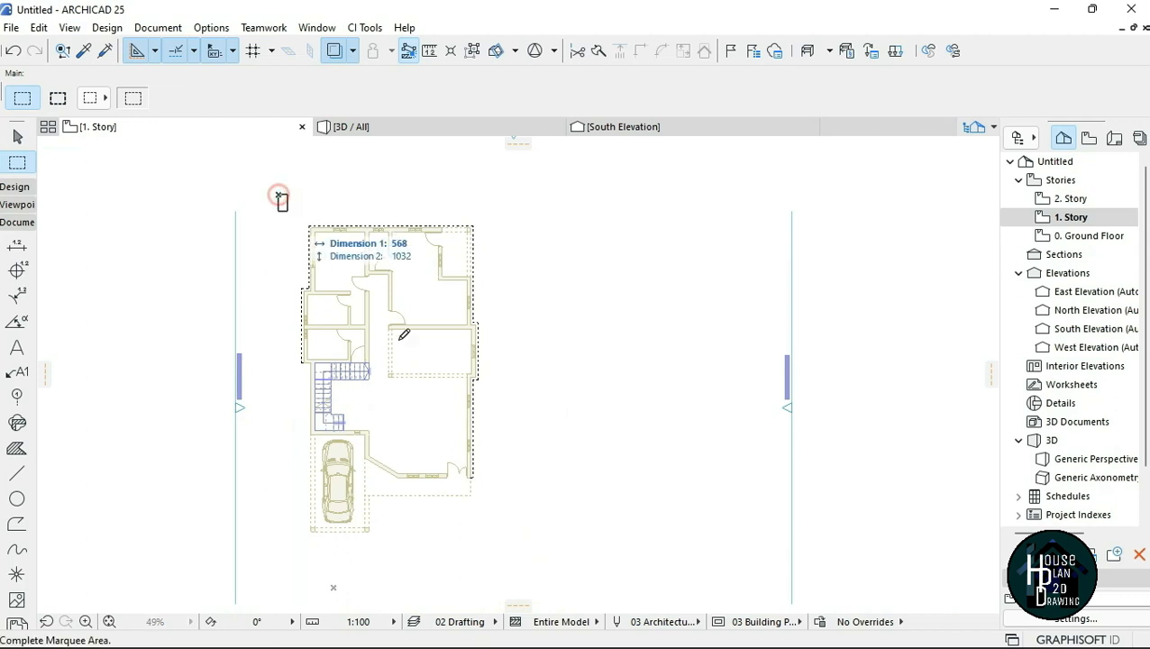
left_click(532, 535)
scroll(342, 325, "up", 1)
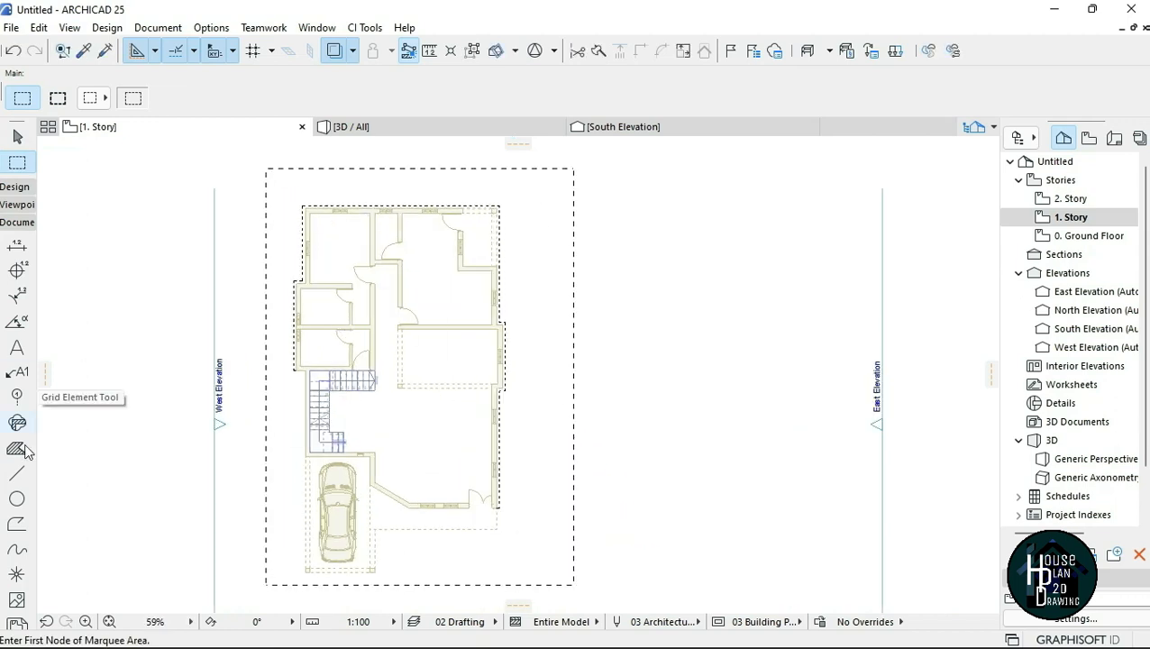
left_click(18, 475)
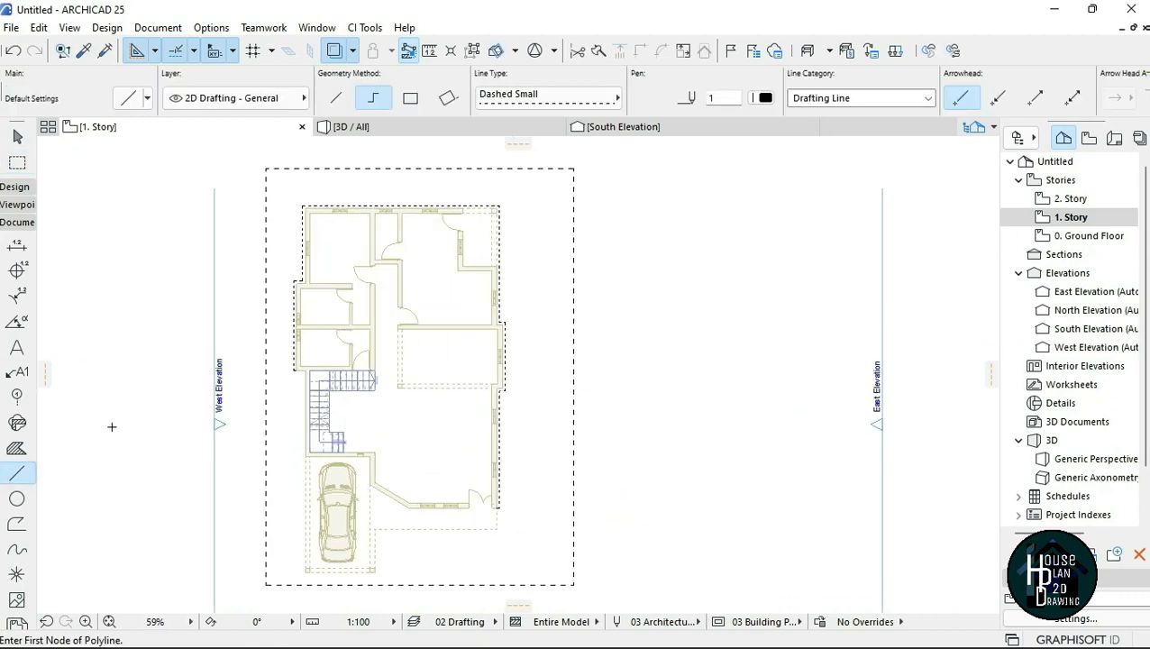
- Copy all the dashed outline lines inside the marquee on the 1. Story plan and clear the selection
key("ctrl+a")
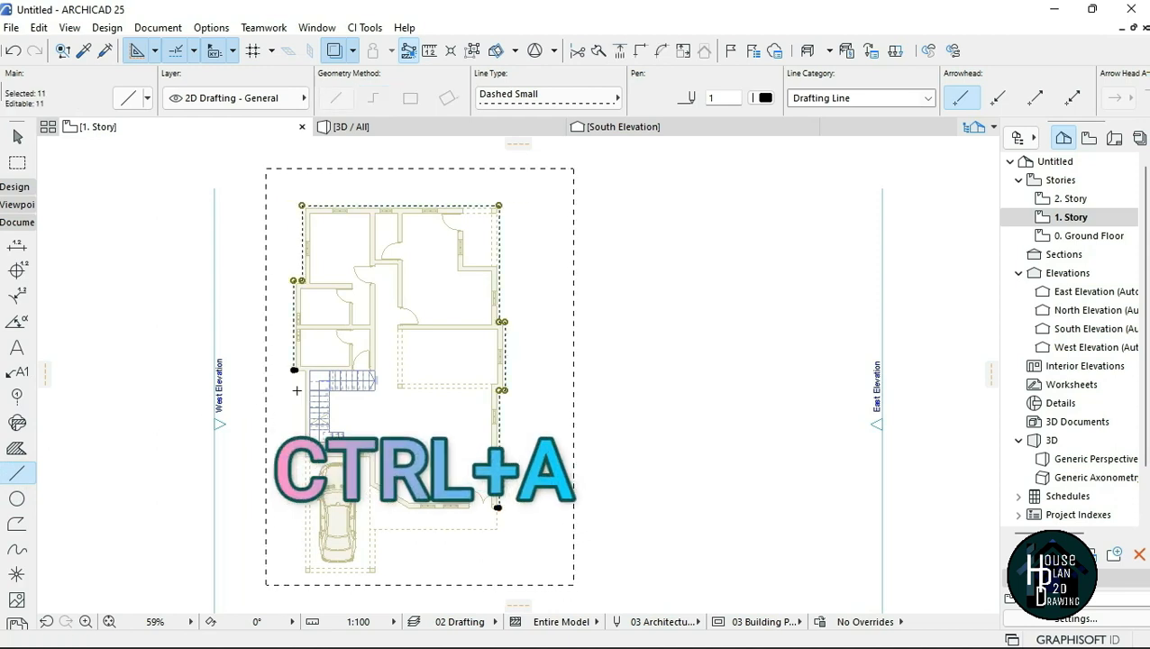
key("ctrl+c")
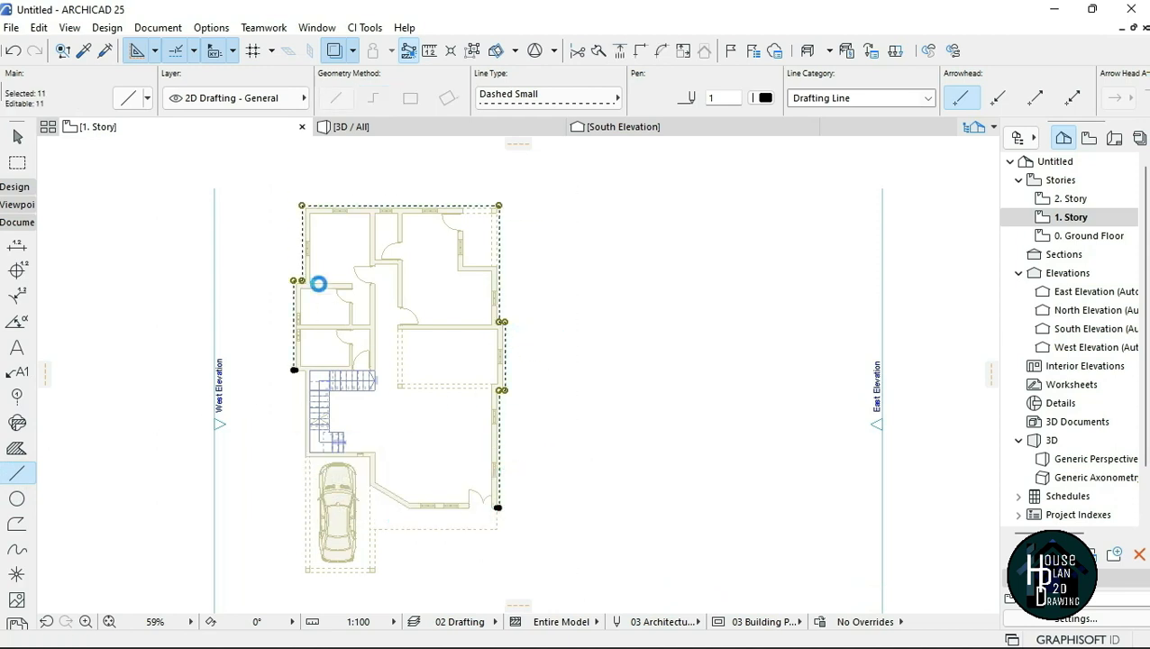
key("Escape")
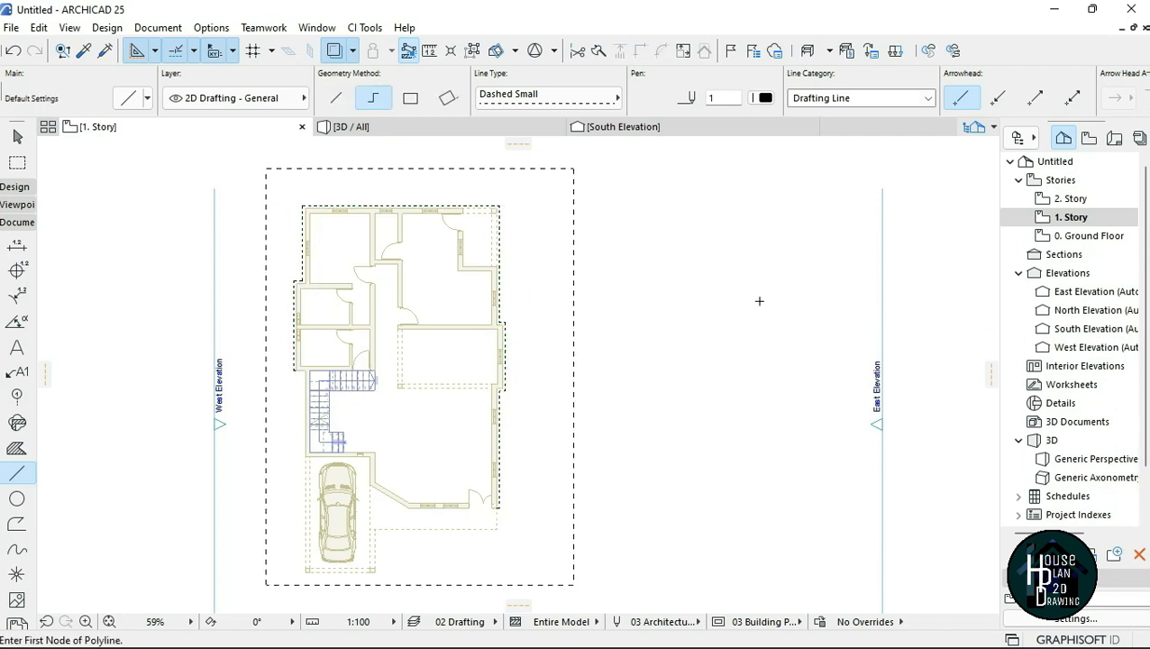
- Open the 0. Ground Floor plan and paste the copied dashed outline in its original position around the walls
double_click(1088, 236)
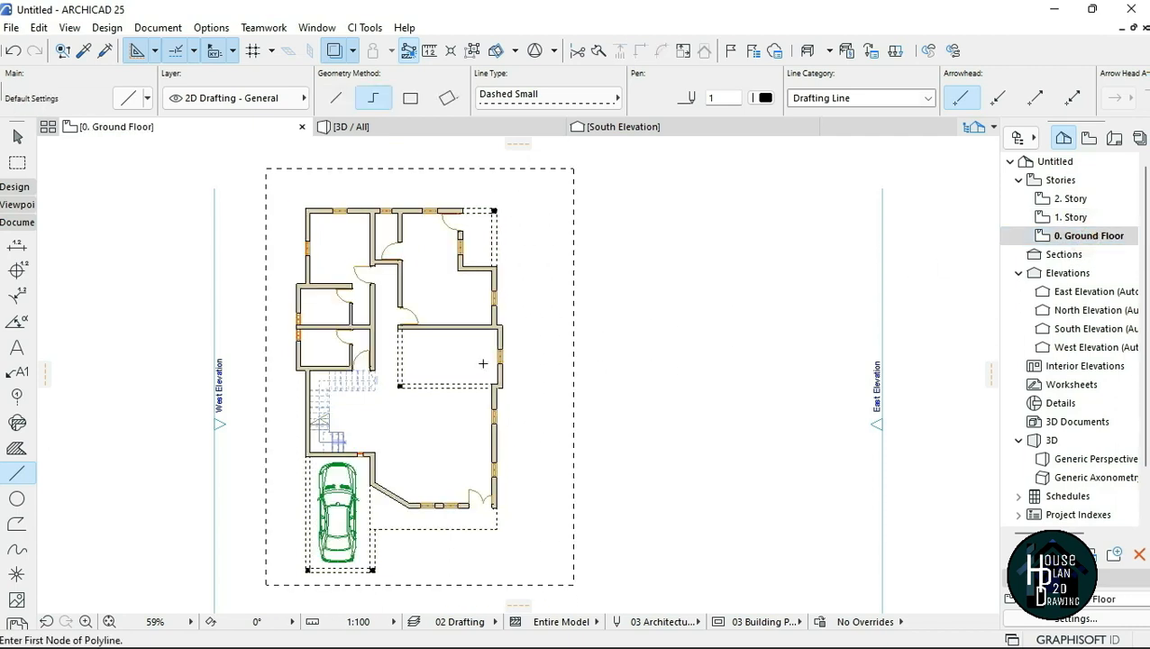
key("Escape")
key("ctrl+v")
left_click(732, 343)
- Examine how the pasted dashed outline fits around the ground floor walls, from the stair side to the double door
scroll(297, 369, "up", 5)
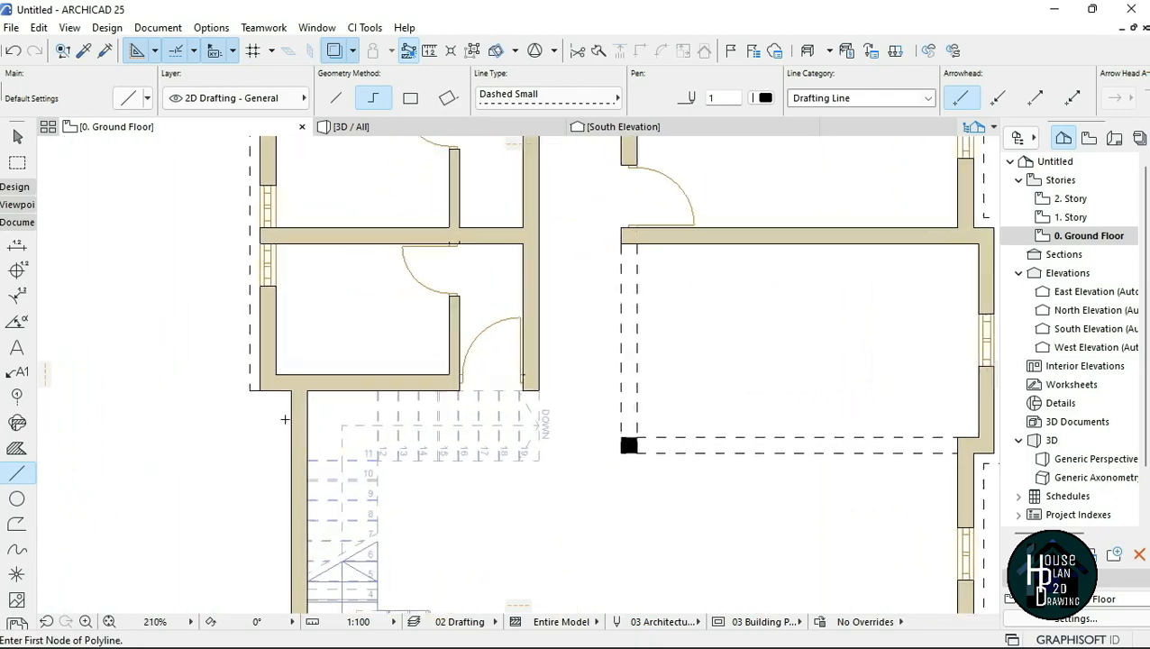
scroll(297, 369, "down", 2)
scroll(285, 418, "up", 1)
scroll(304, 265, "down", 6)
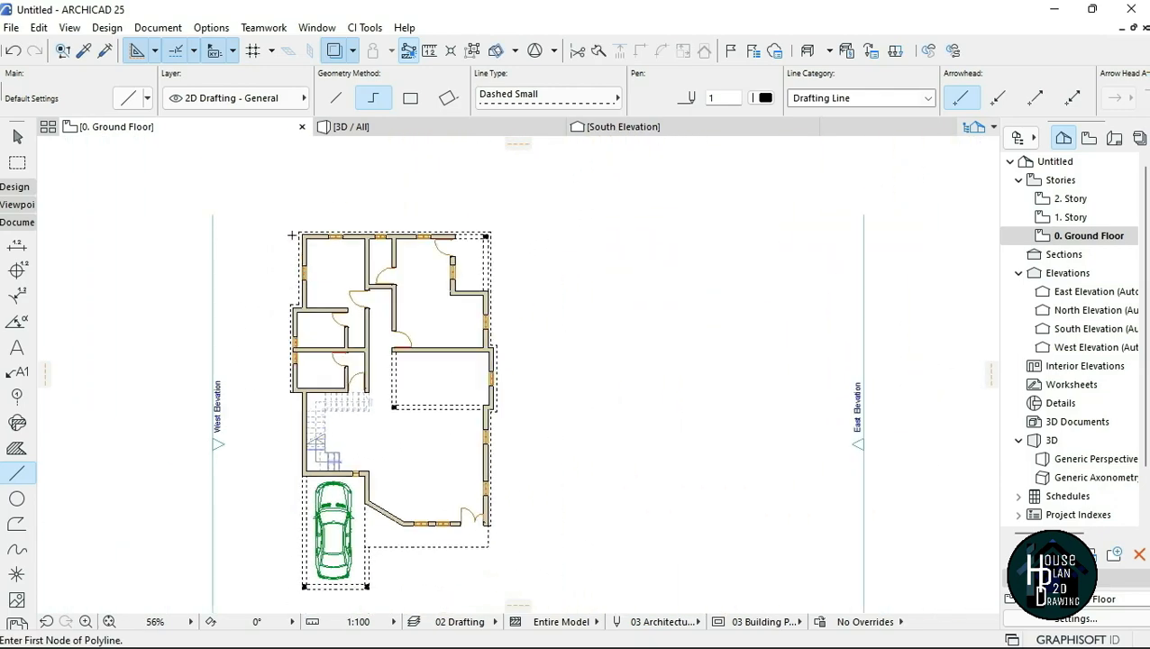
scroll(283, 270, "up", 6)
scroll(765, 400, "down", 4)
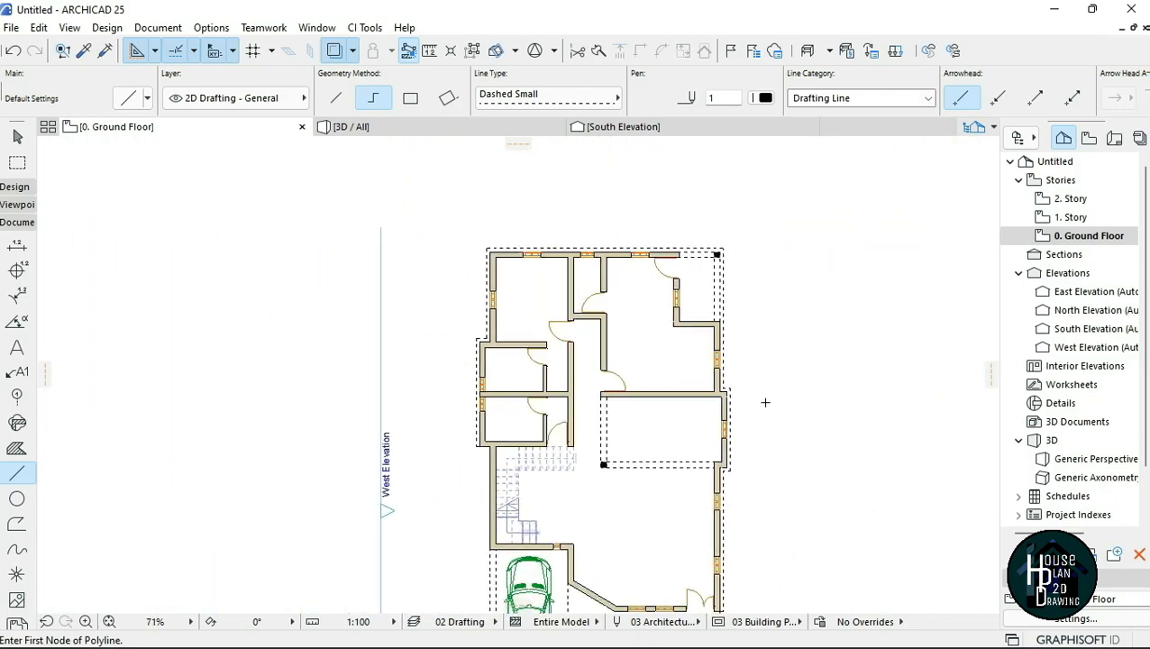
scroll(747, 508, "up", 3)
scroll(652, 499, "up", 3)
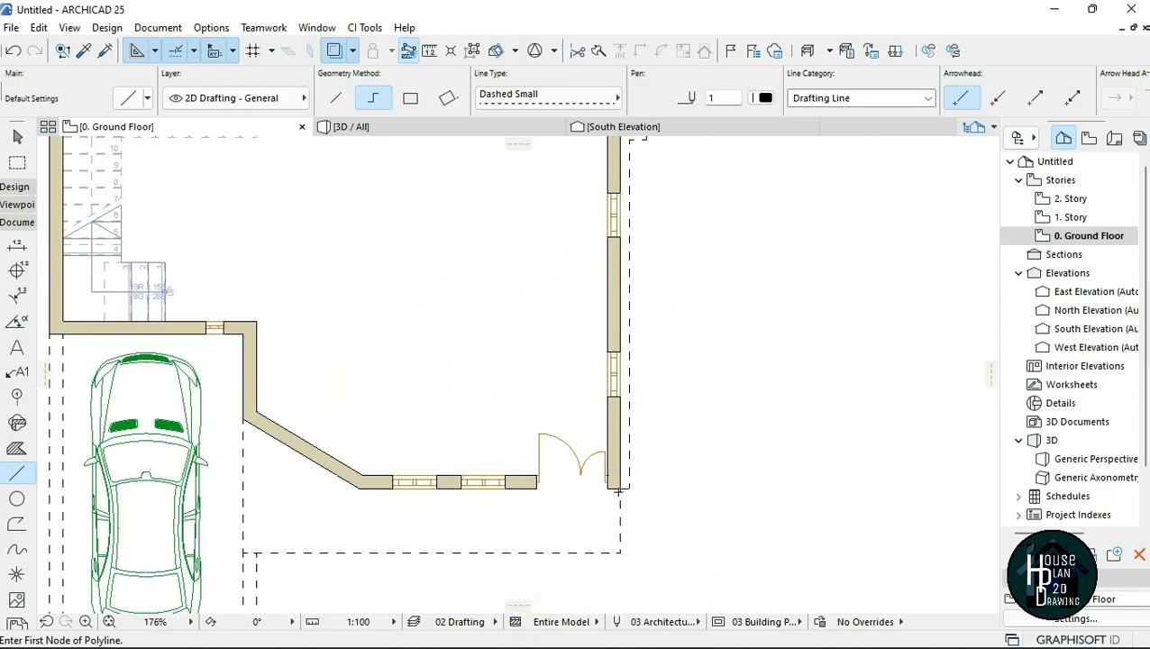
scroll(634, 342, "down", 10)
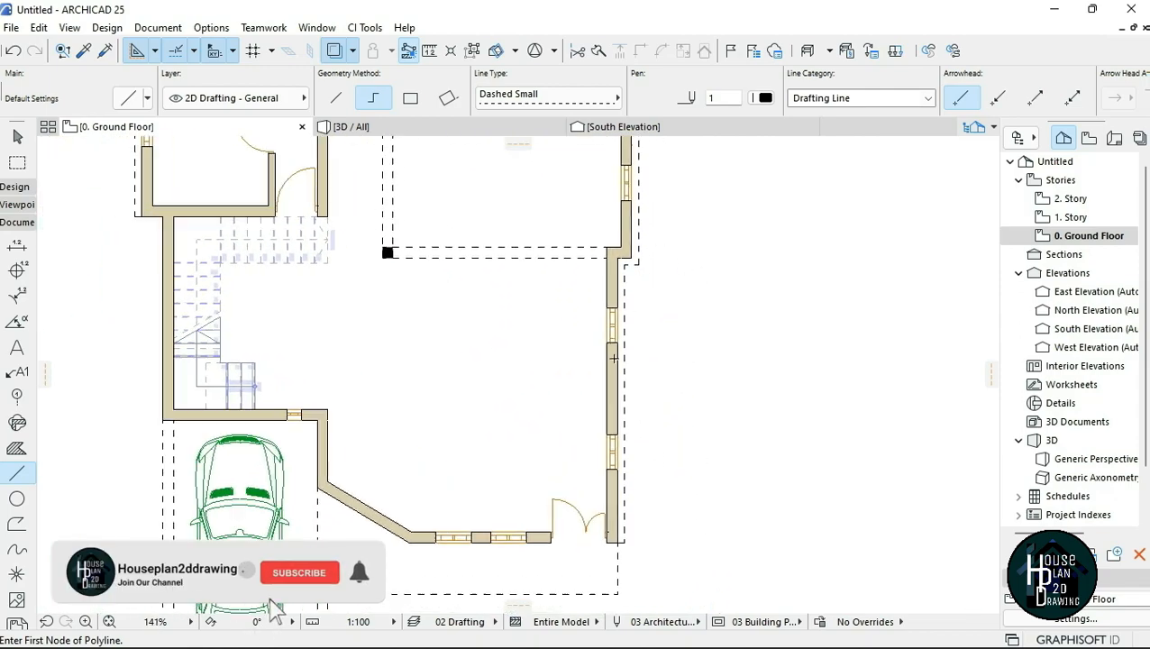
scroll(296, 317, "up", 3)
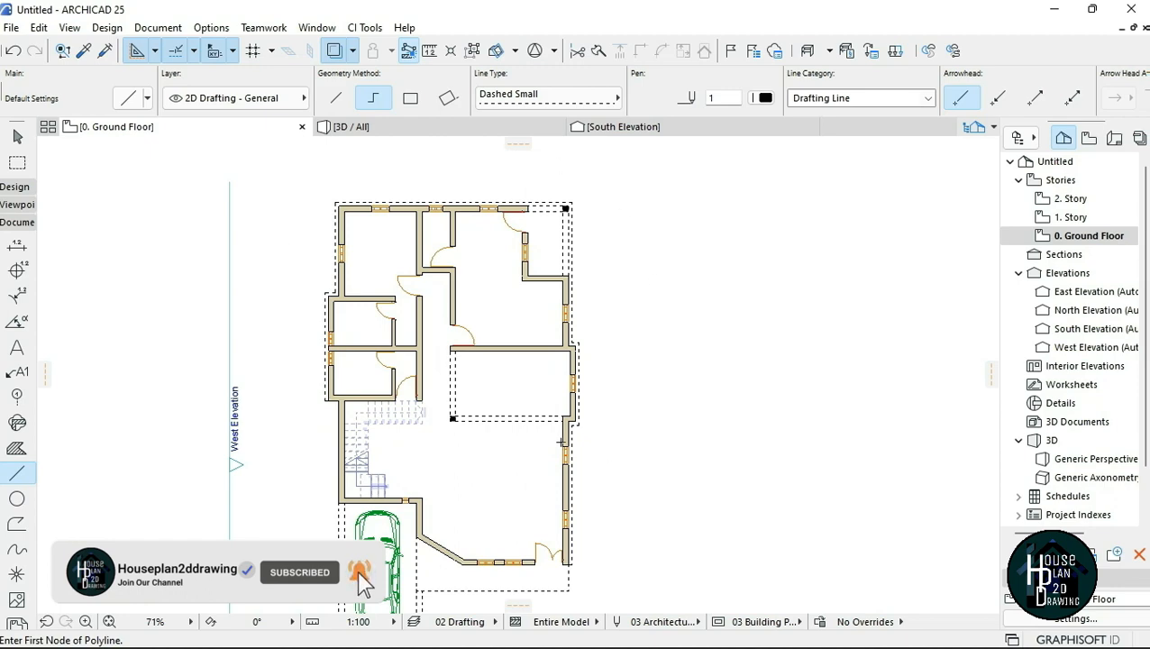
scroll(500, 282, "down", 3)
scroll(454, 304, "up", 3)
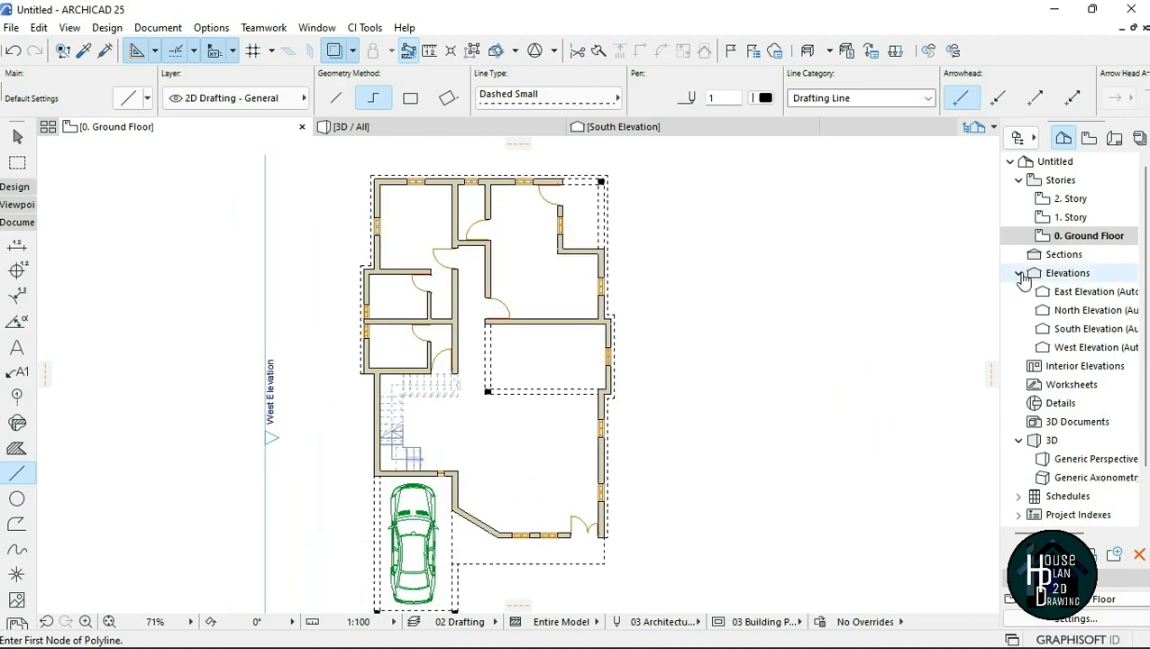
- Return to the 1. Story plan, leave the Line tool and activate the Wall tool
left_click(1074, 218)
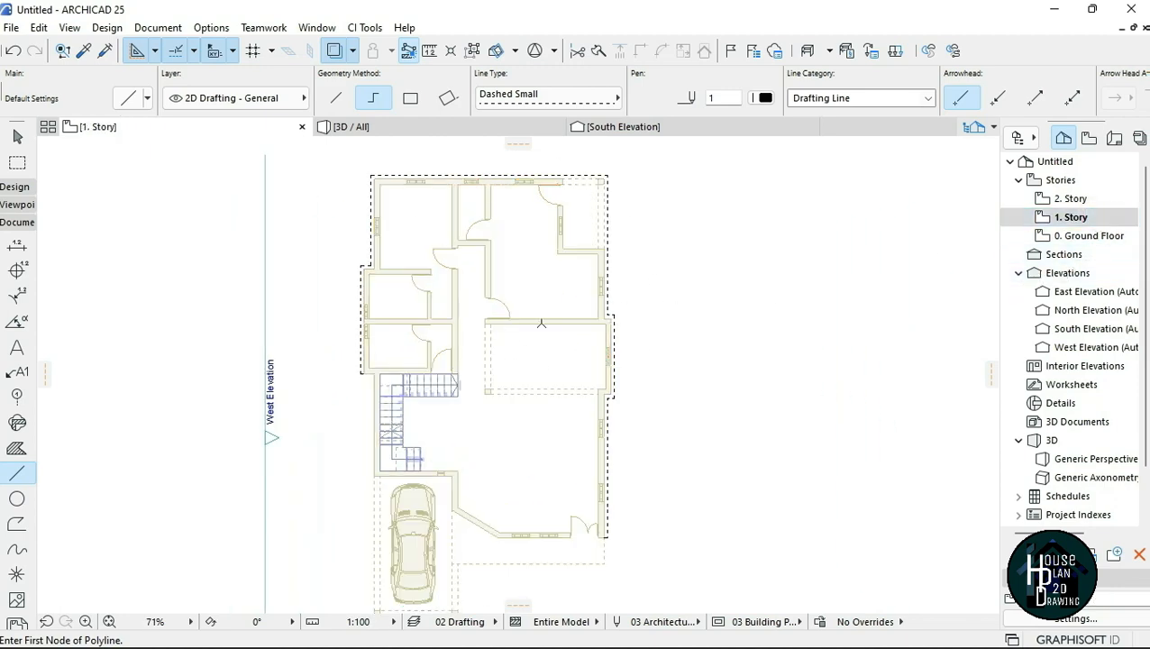
key("Escape")
scroll(559, 331, "down", 3)
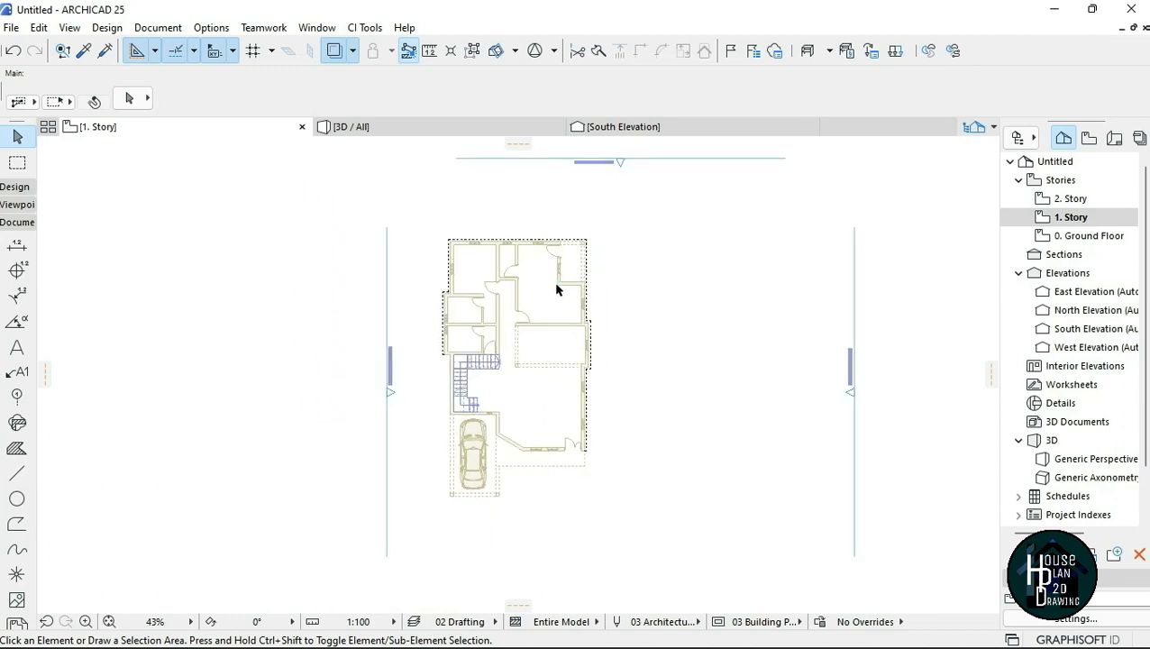
scroll(565, 292, "up", 4)
scroll(579, 305, "down", 2)
scroll(583, 437, "up", 1)
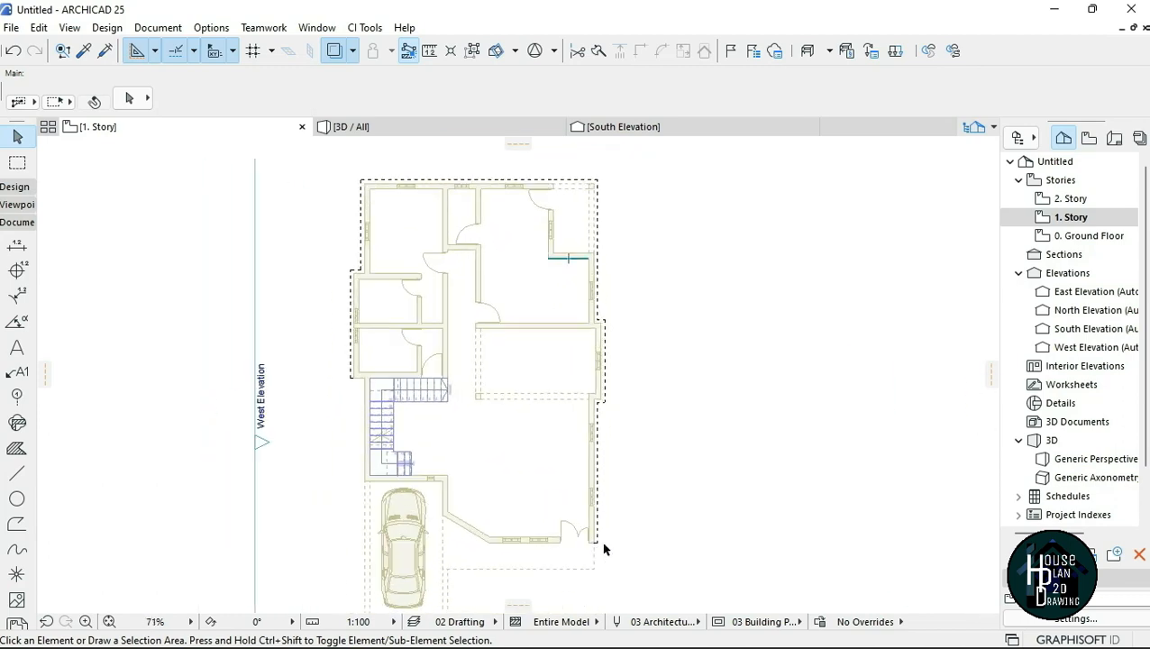
scroll(604, 549, "up", 2)
scroll(605, 543, "down", 3)
scroll(611, 464, "up", 1)
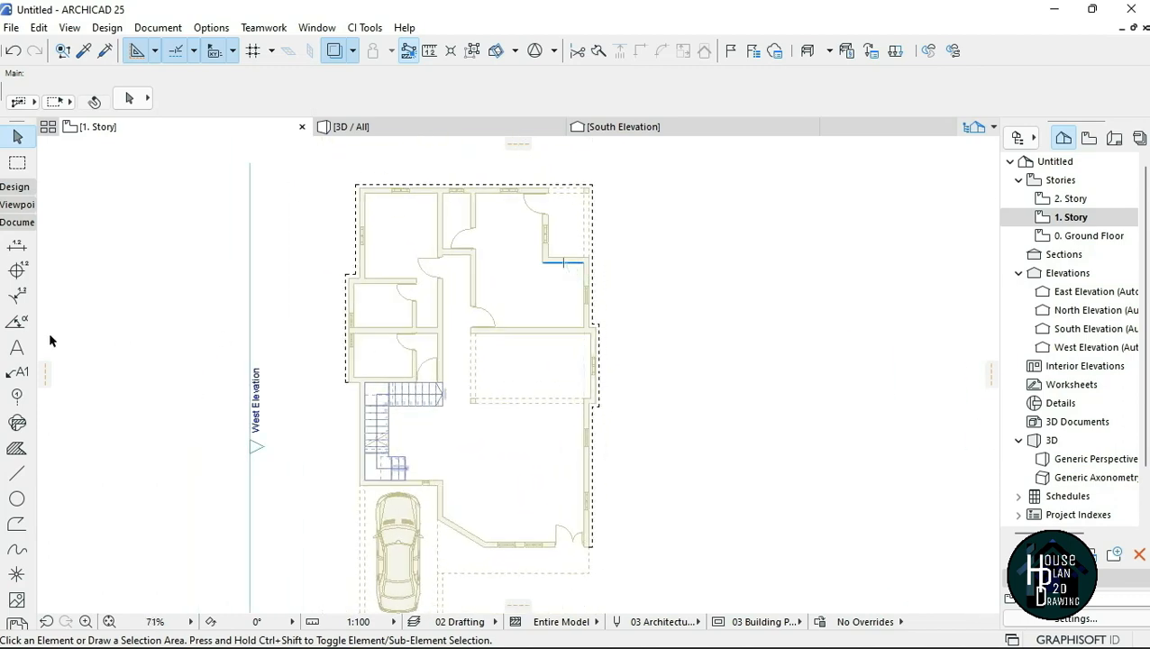
left_click(13, 187)
left_click(17, 209)
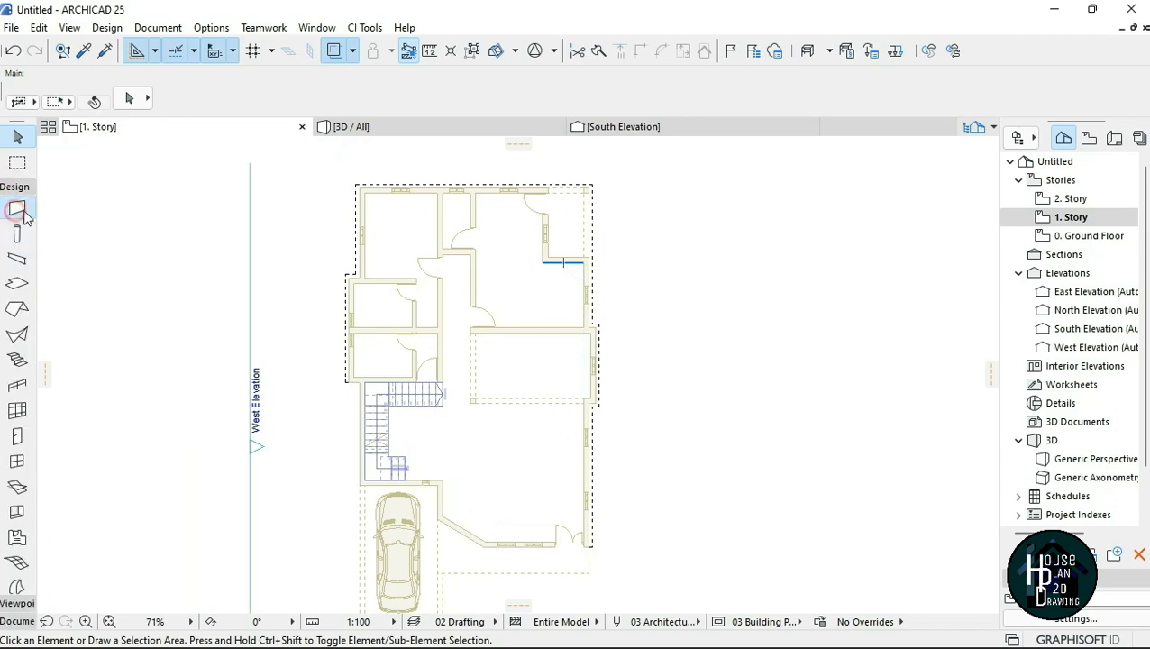
- Start a polywall at the dashed outline's lower west end beside the stair, with the reference line on the Inside Face
scroll(351, 359, "up", 2)
scroll(350, 360, "up", 3)
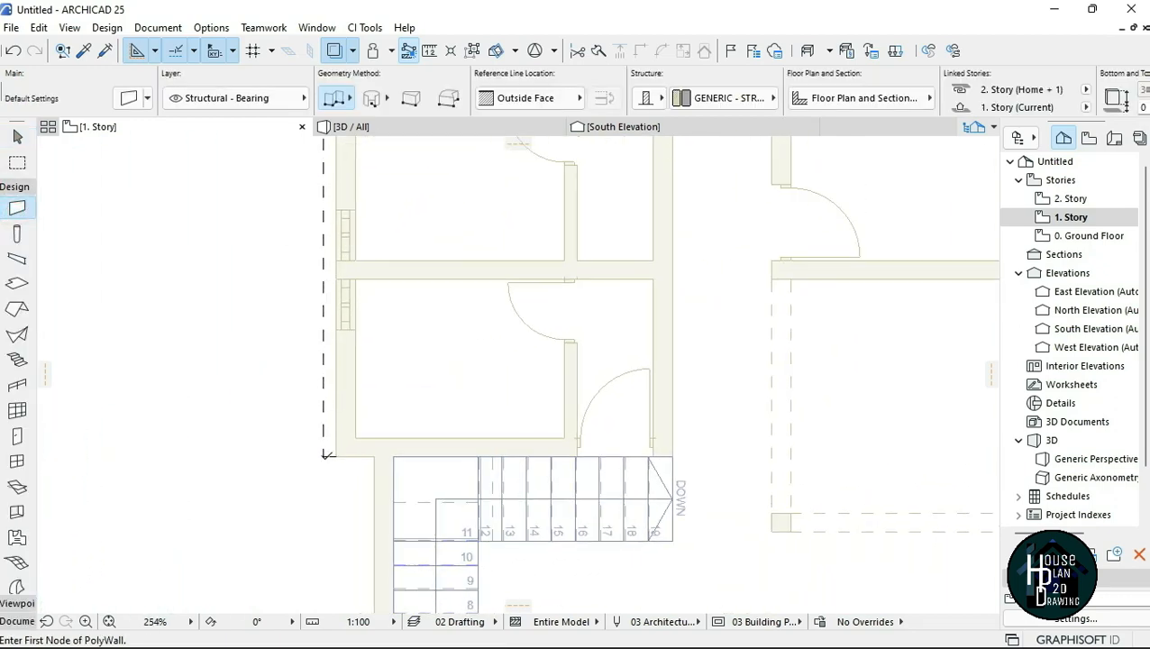
left_click(323, 457)
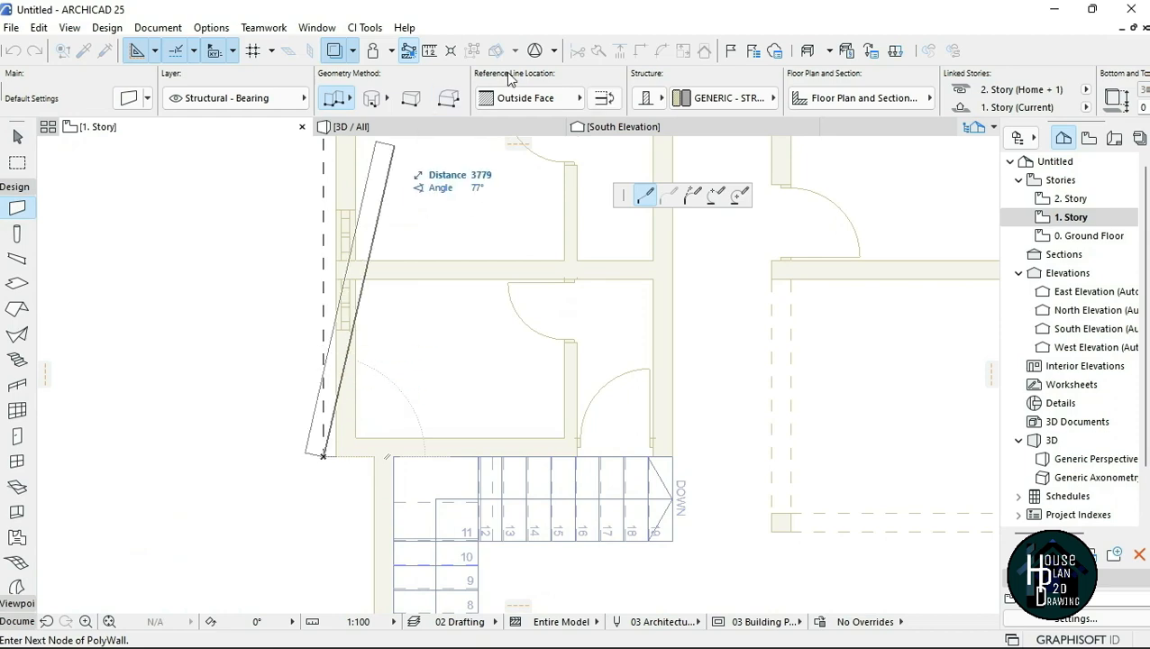
left_click(530, 98)
left_click(636, 140)
scroll(334, 378, "down", 3)
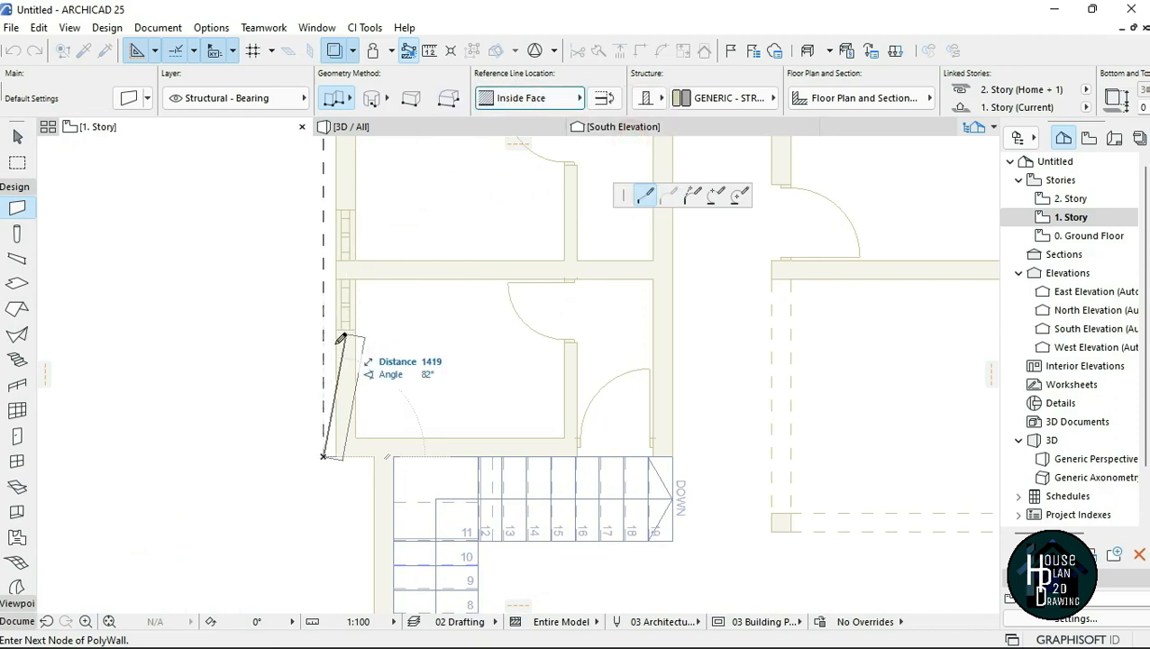
- Trace the wall along the dashed outline up the west side, across the north side and down to the upper east step
scroll(343, 309, "up", 4)
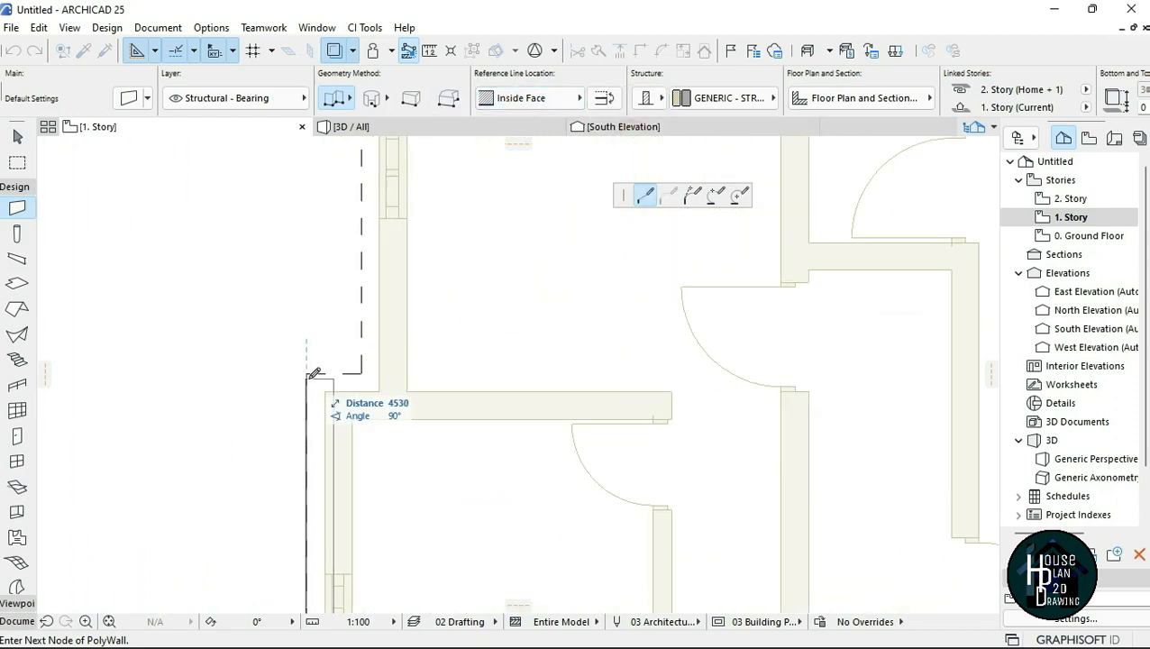
left_click(307, 374)
scroll(365, 368, "down", 3)
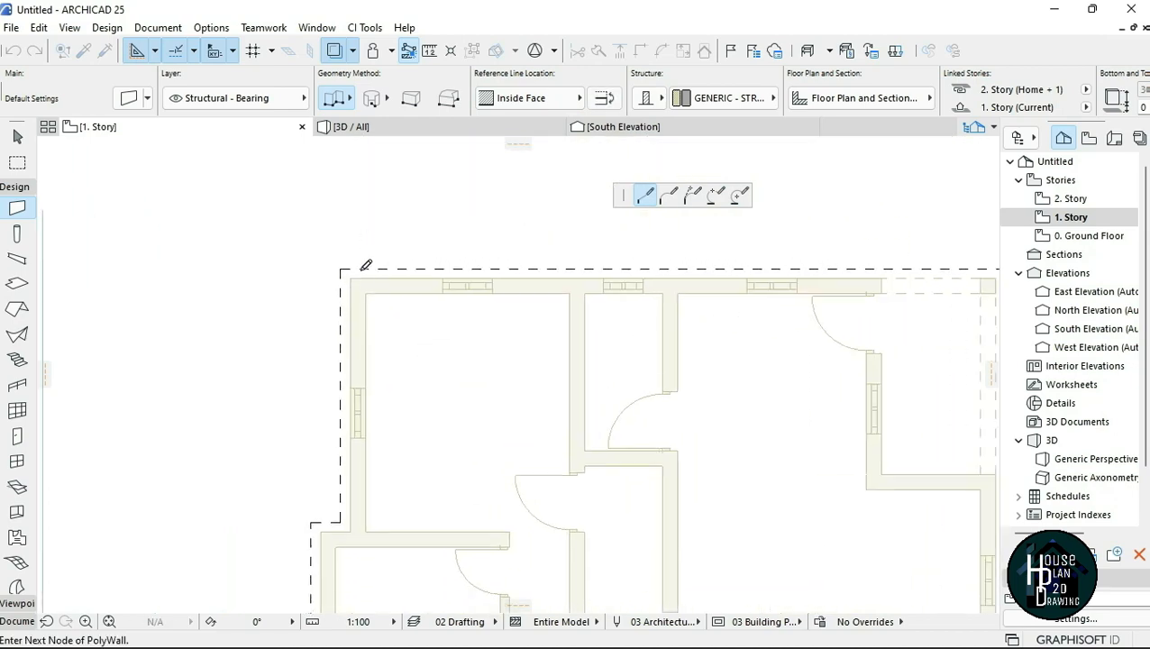
scroll(361, 263, "up", 3)
scroll(615, 288, "down", 3)
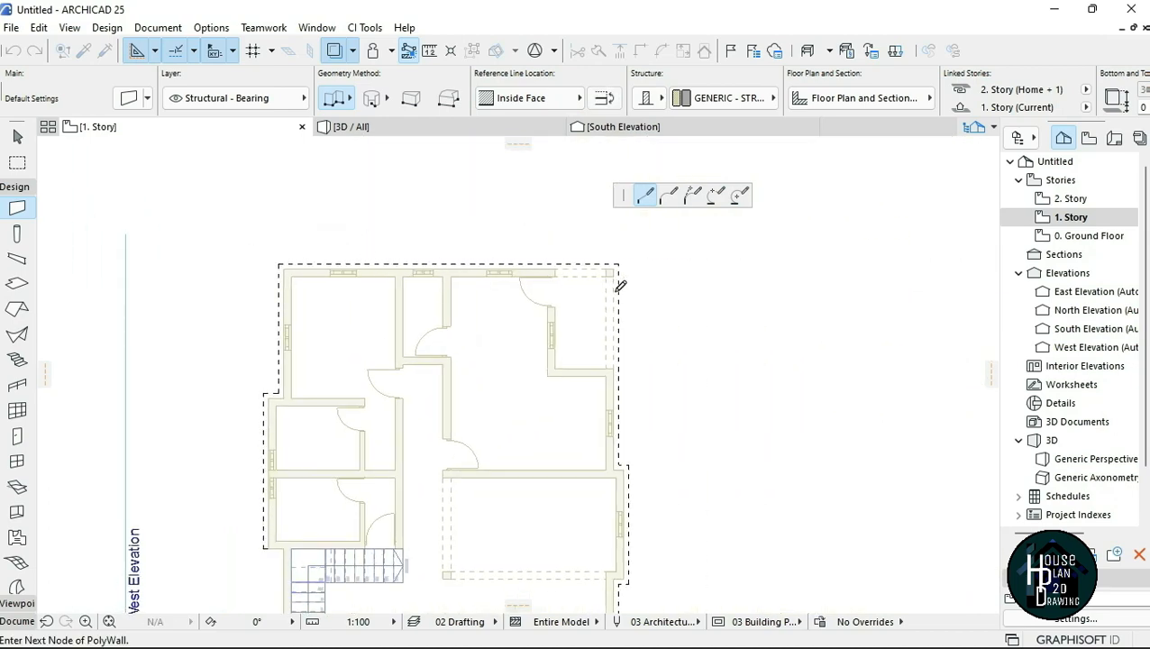
scroll(636, 244, "up", 4)
scroll(629, 354, "down", 4)
scroll(609, 360, "up", 4)
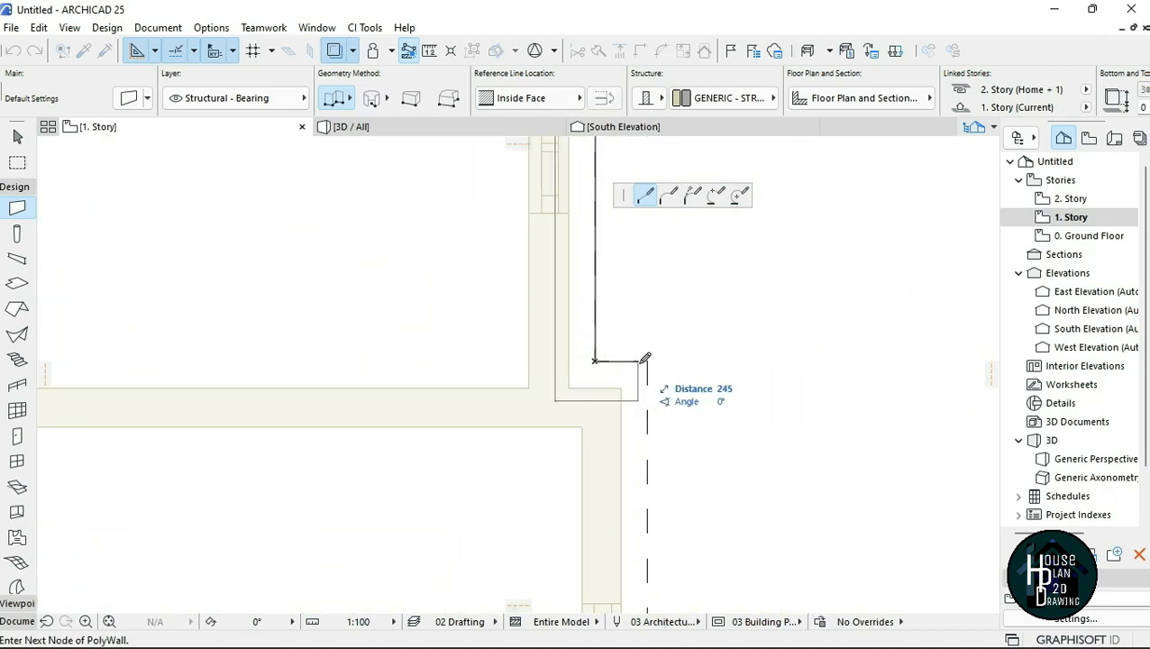
- Continue the wall around the east side projection and down to the outline's lower corner beside the double door
scroll(613, 342, "down", 3)
scroll(596, 360, "up", 3)
left_click(575, 371)
left_click(513, 373)
scroll(521, 293, "down", 4)
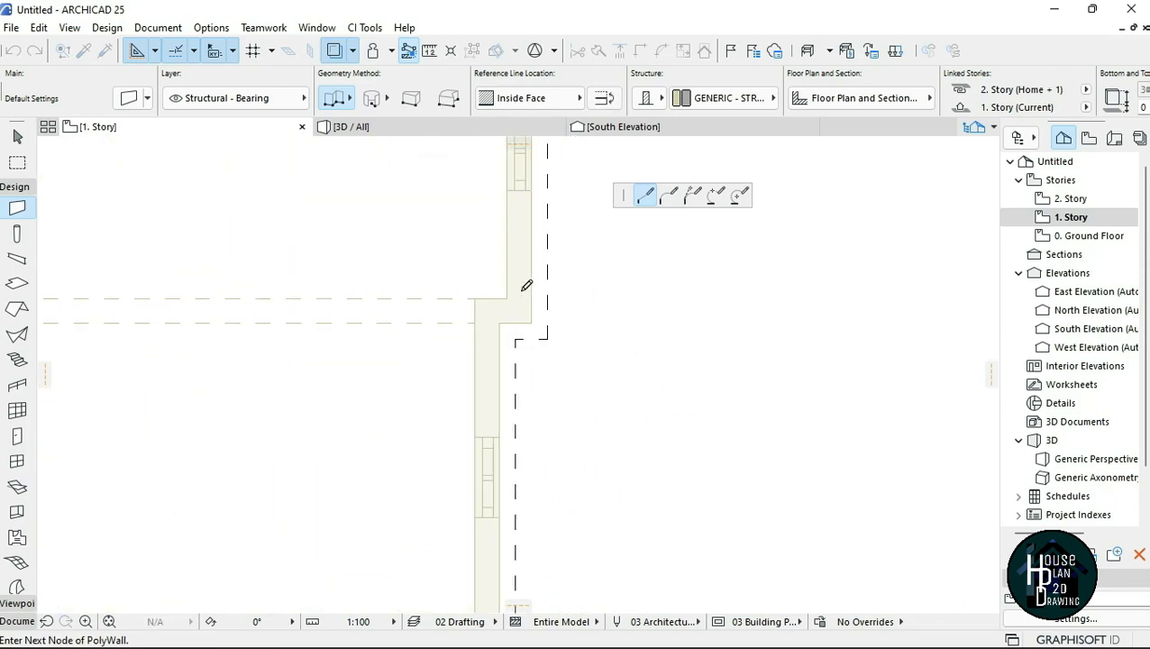
scroll(505, 496, "up", 3)
scroll(505, 498, "down", 2)
scroll(509, 522, "up", 4)
left_click(578, 451)
scroll(667, 442, "down", 4)
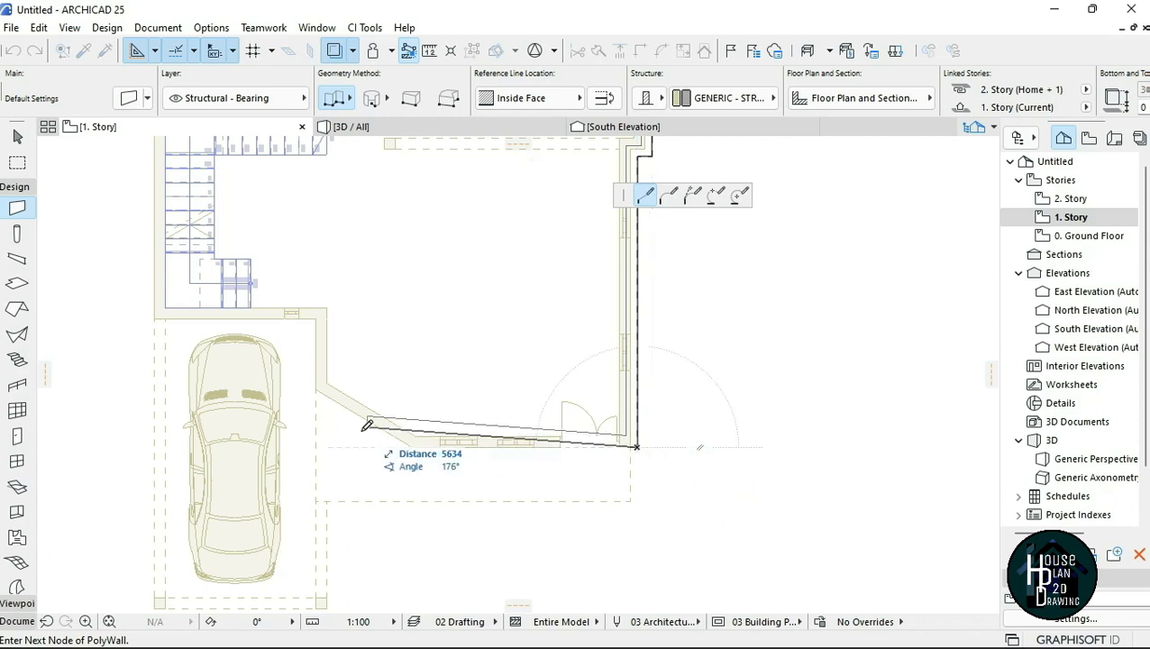
- Continue the wall along the front, up to the inner corner by the car porch, and across to the outer west corner
scroll(321, 445, "up", 3)
scroll(325, 361, "down", 2)
scroll(322, 363, "up", 2)
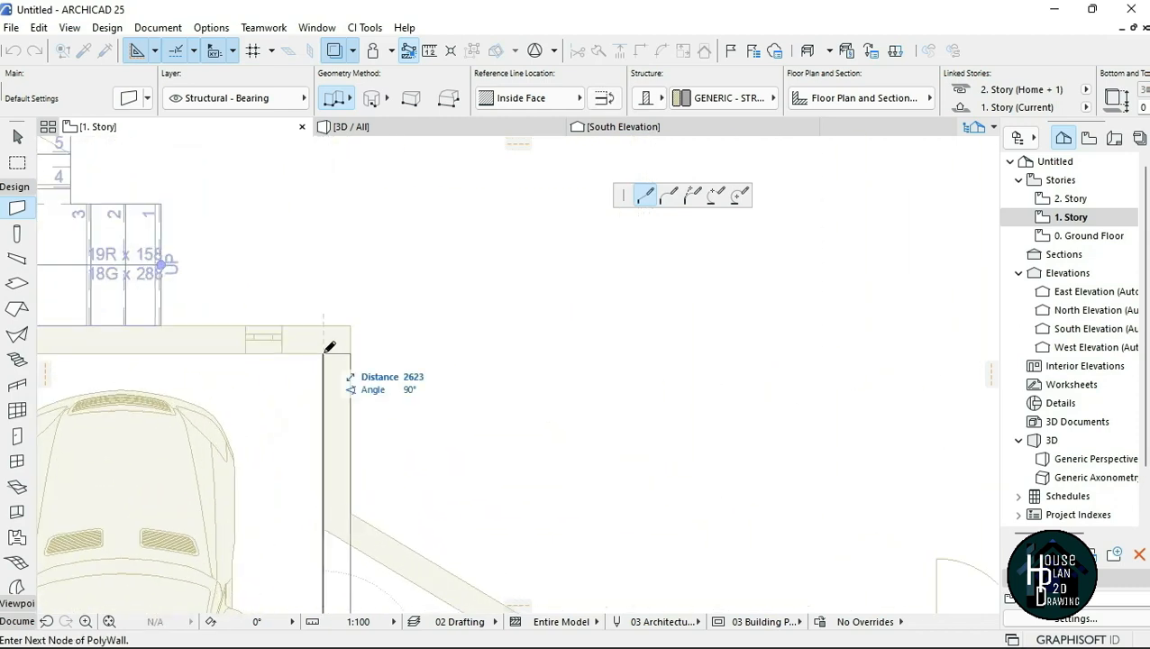
left_click(322, 354)
scroll(365, 357, "down", 2)
scroll(122, 351, "up", 2)
left_click(115, 354)
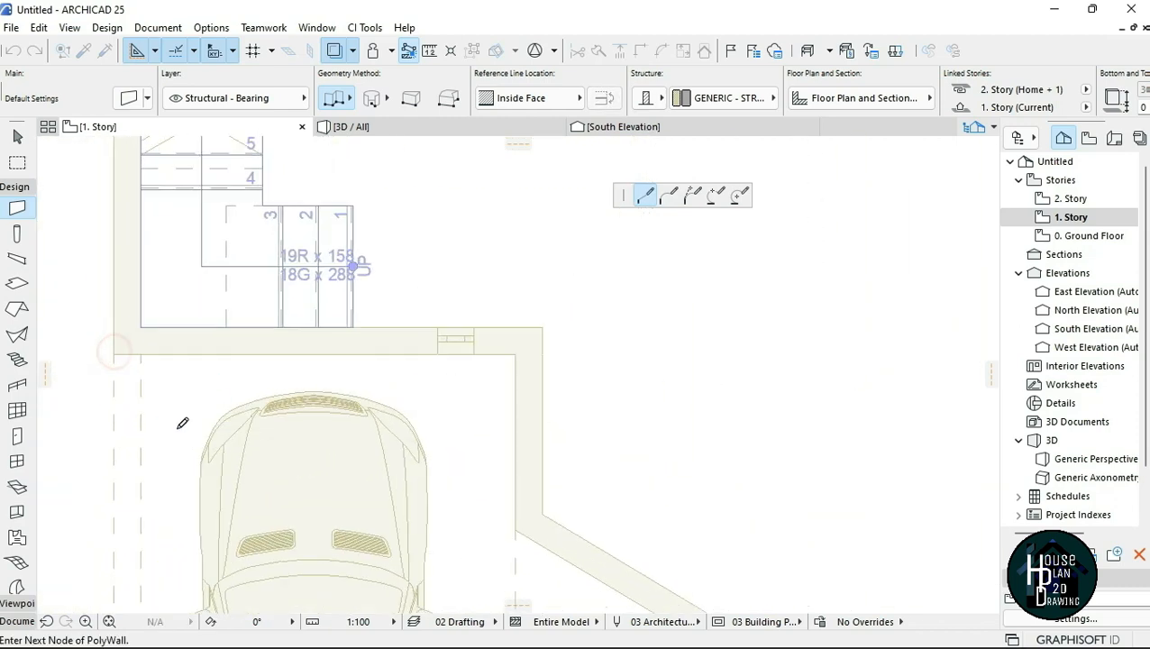
- Run the wall up beside the stair and close it at its starting point with a segment about 600 long
scroll(181, 423, "down", 4)
scroll(163, 303, "up", 5)
left_click(204, 302)
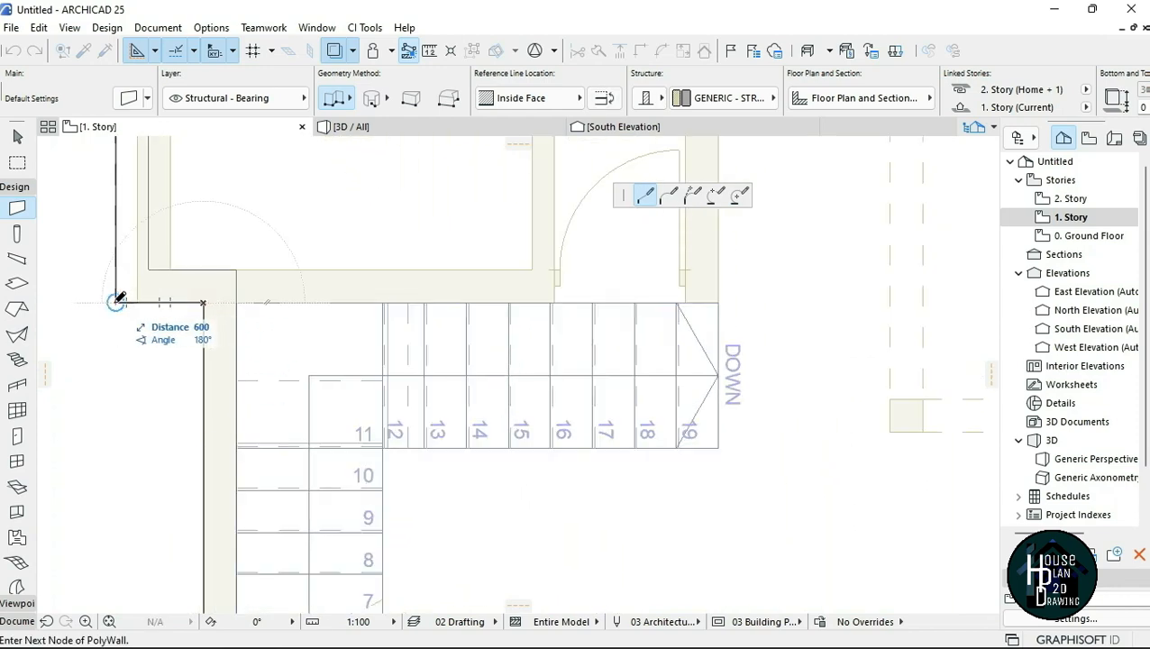
double_click(118, 300)
- Turn off the trace reference so only the 1. Story walls and stair are displayed
scroll(264, 316, "down", 8)
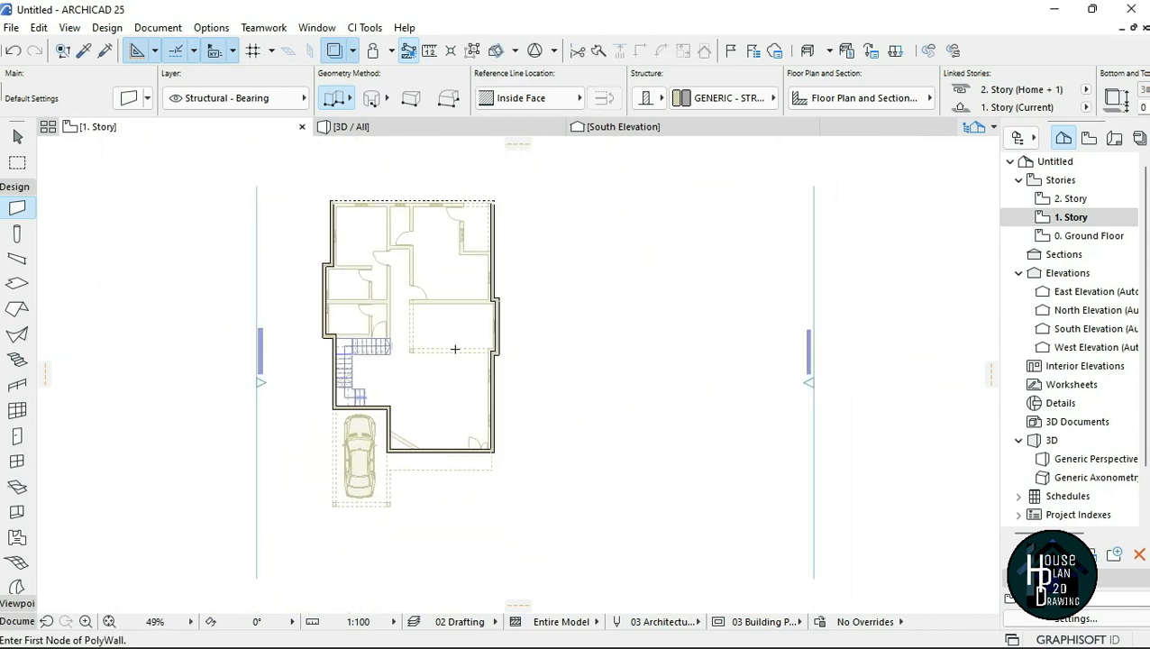
scroll(455, 349, "up", 4)
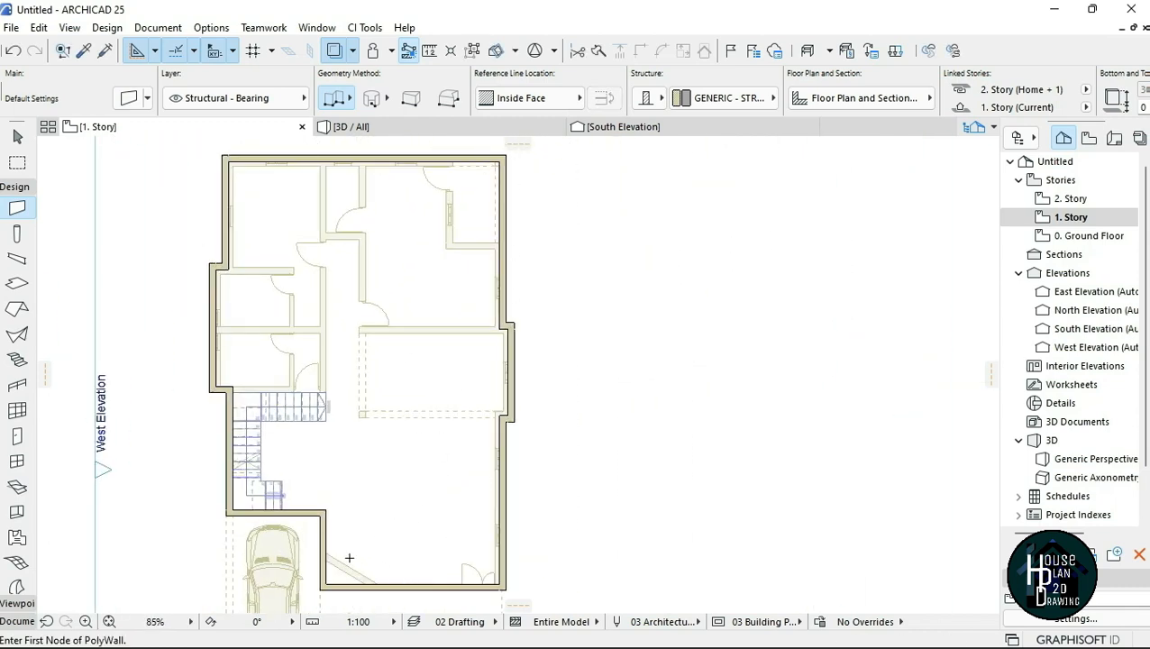
scroll(411, 357, "down", 4)
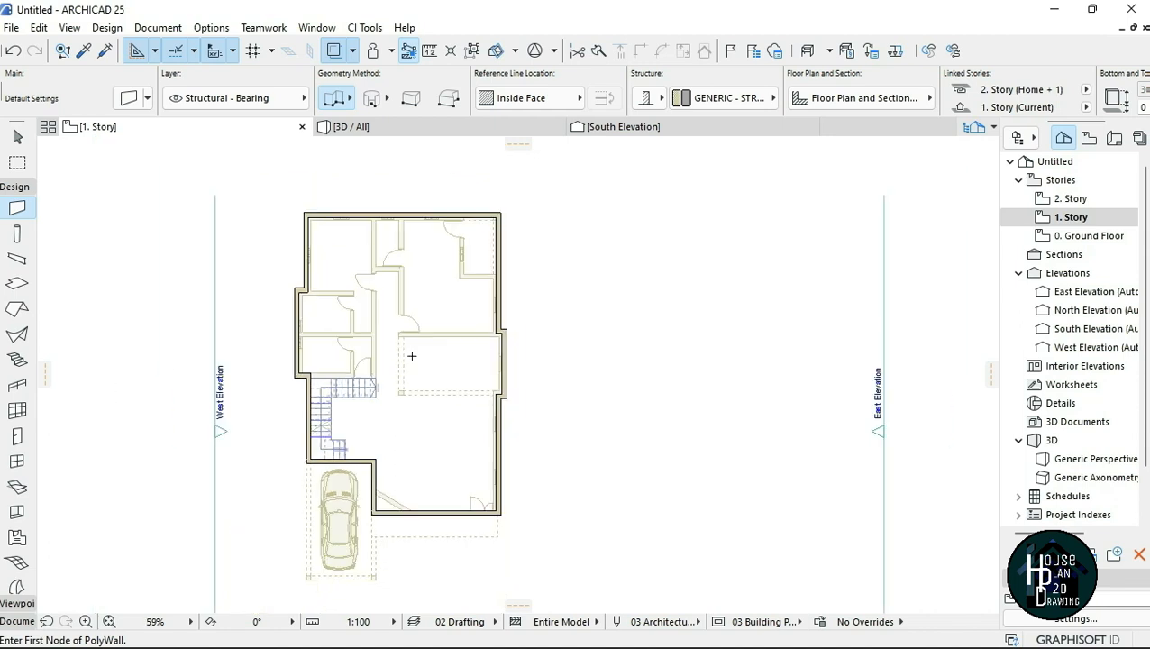
scroll(415, 371, "up", 3)
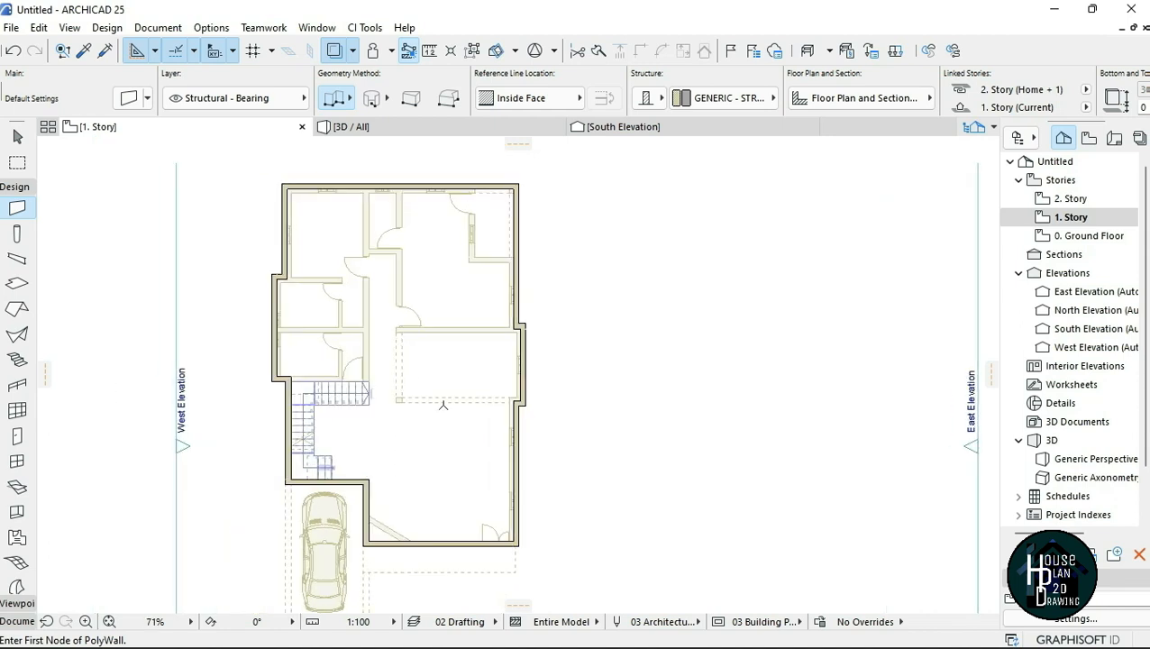
left_click(334, 51)
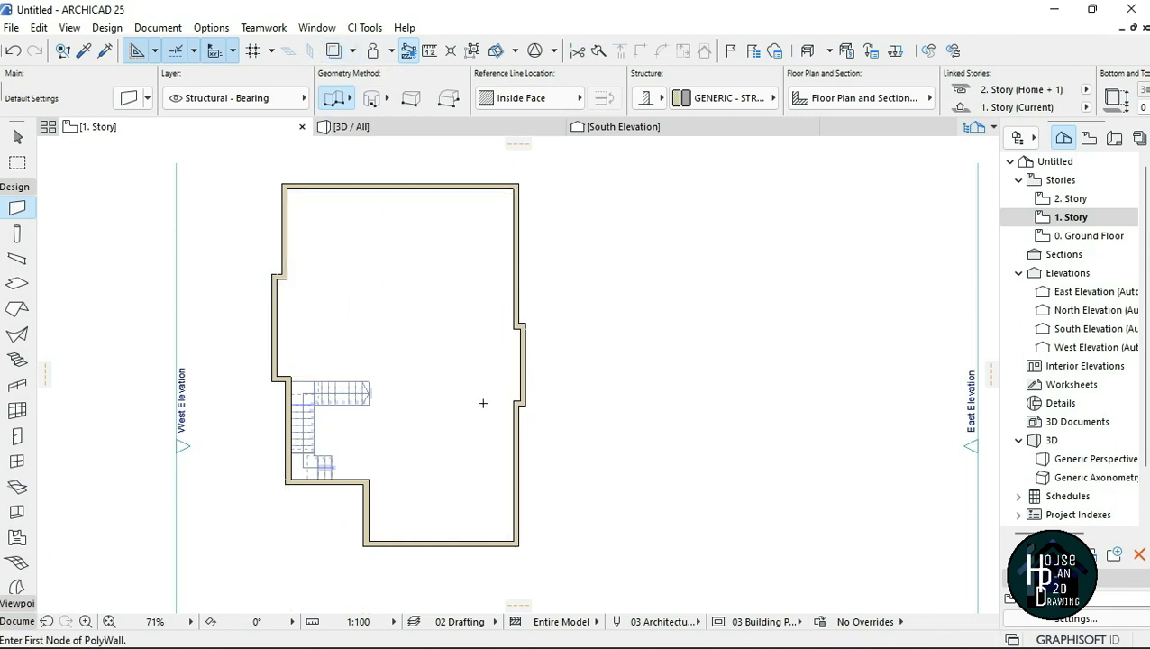
scroll(435, 429, "down", 2)
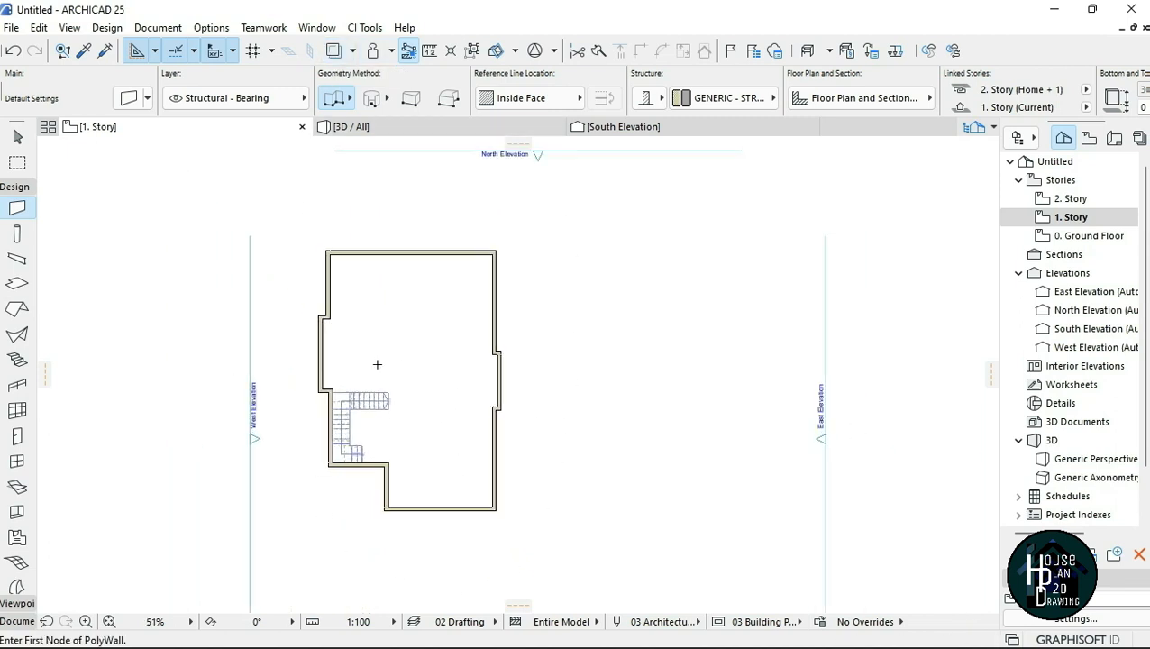
scroll(386, 388, "up", 2)
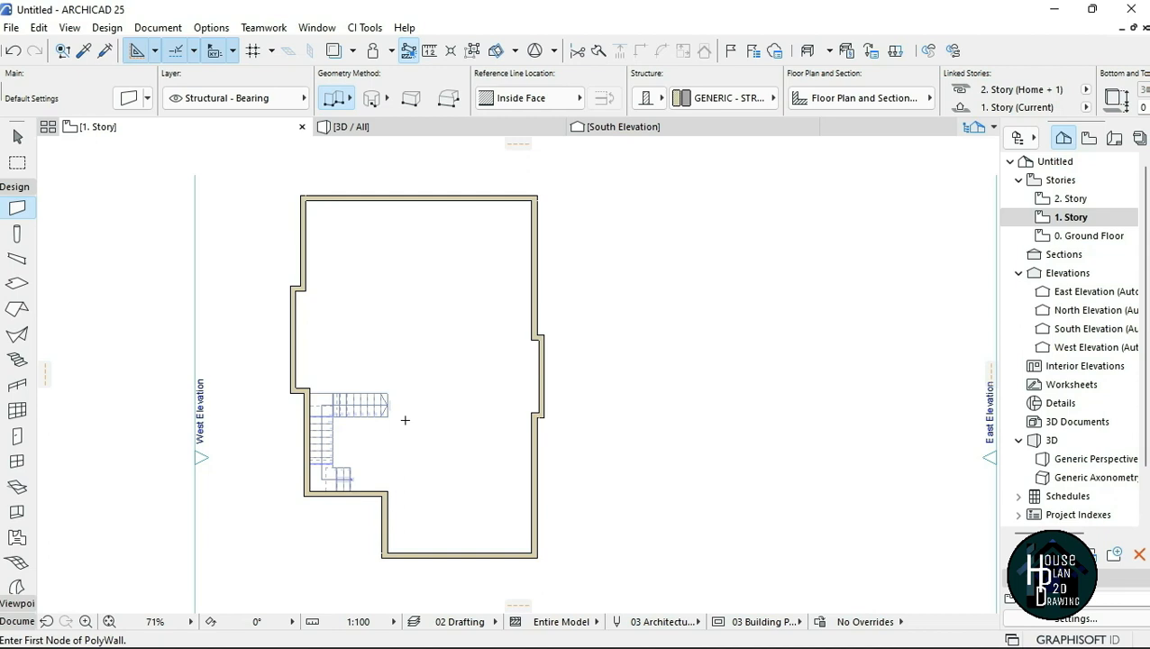
- Suspend grouping for the exterior walls and check that single wall segments can be selected
key("Escape")
scroll(306, 427, "up", 5)
left_click(304, 351)
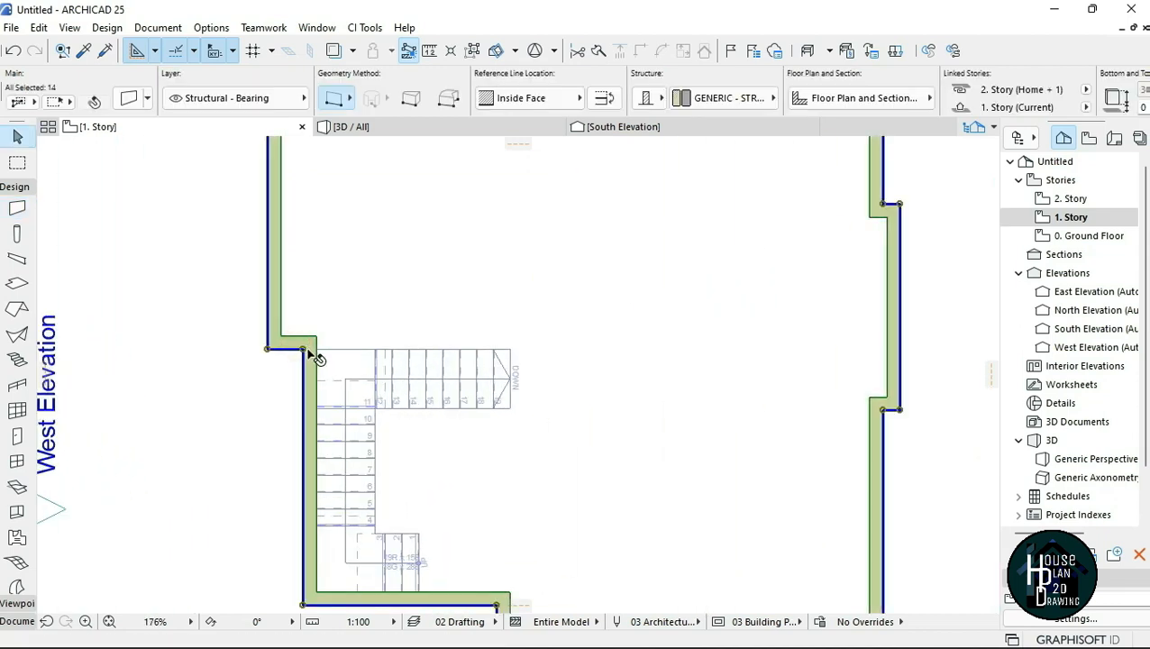
scroll(433, 346, "down", 6)
scroll(621, 346, "up", 2)
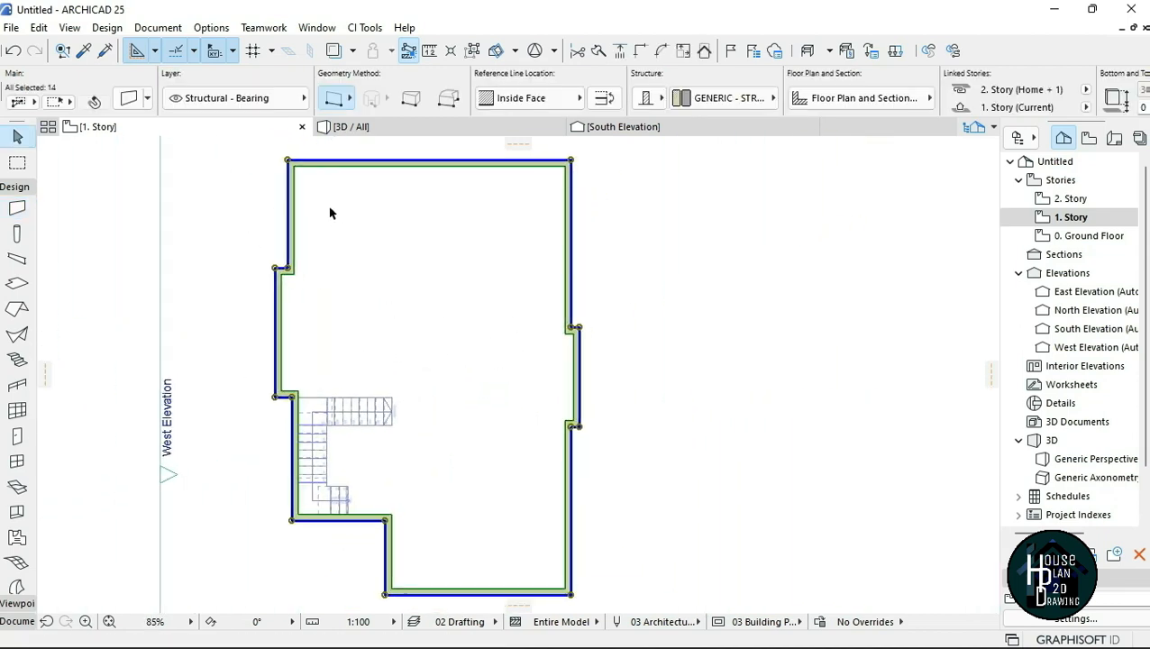
left_click(581, 512)
left_click(567, 510)
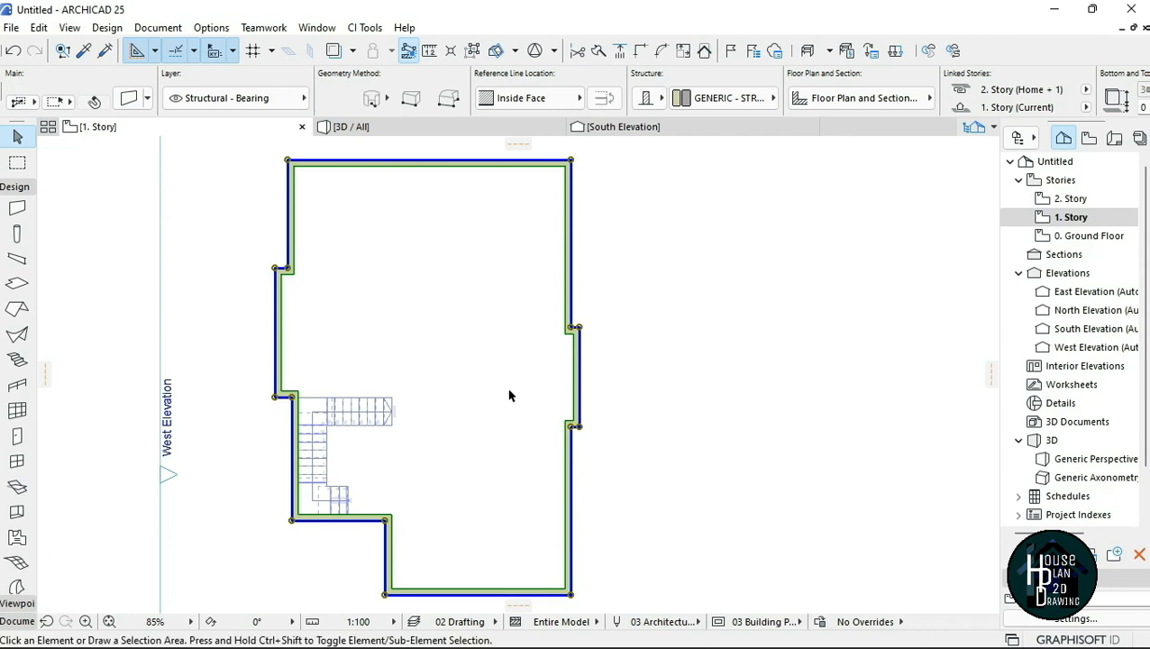
left_click(295, 334)
left_click(283, 336)
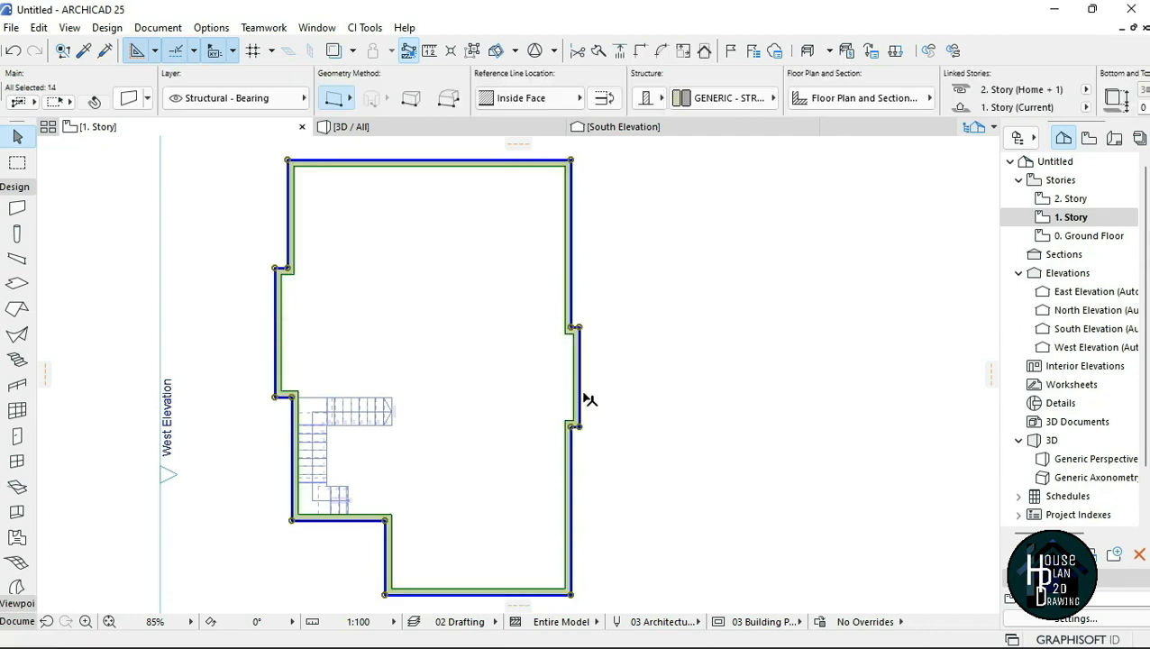
left_click(376, 288)
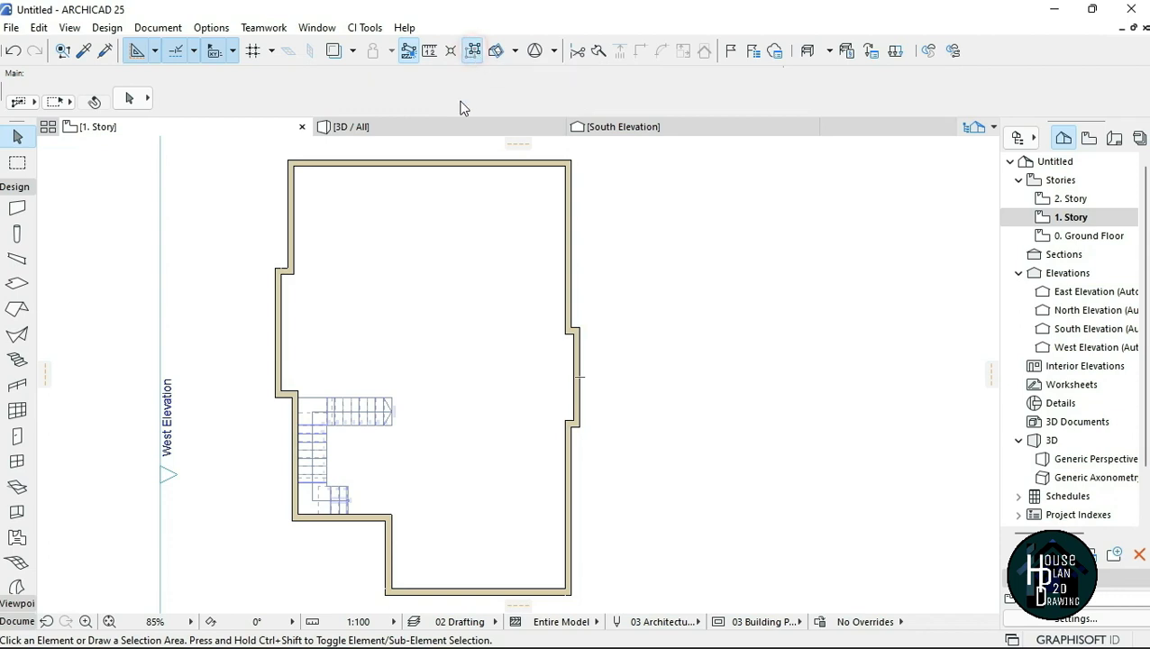
left_click(282, 325)
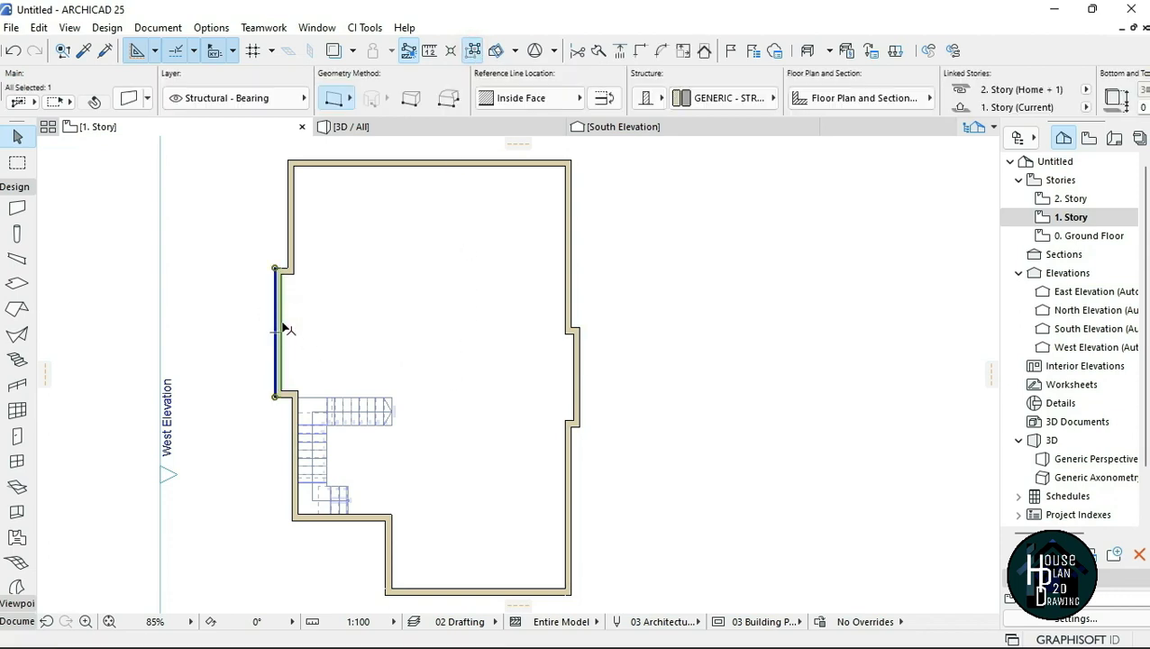
left_click(532, 164)
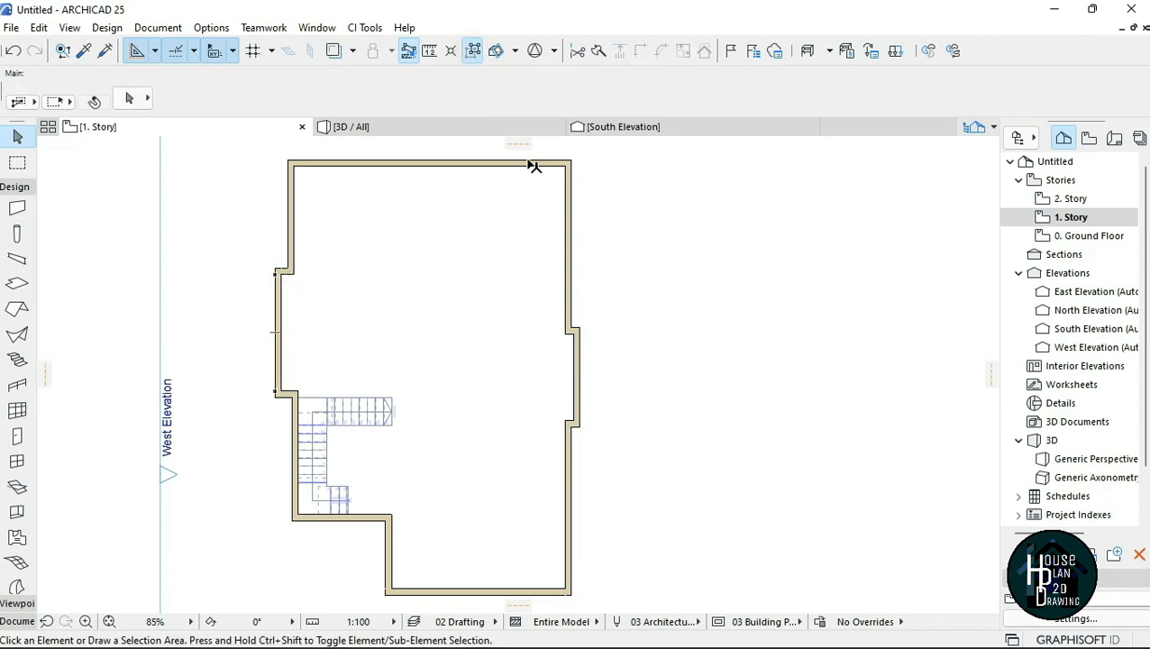
left_click(570, 273)
left_click(562, 448)
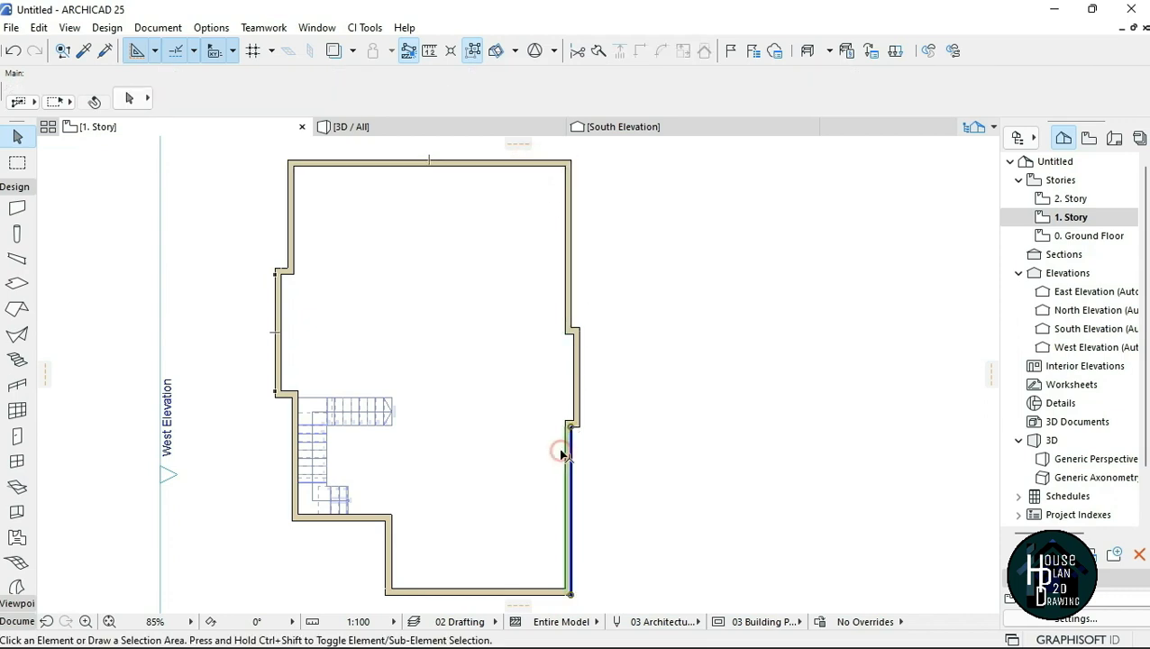
left_click(462, 334)
- Stretch the short wall at the upper end of the west projection eastward into the plan as a horizontal partition
scroll(442, 344, "down", 3)
scroll(461, 261, "up", 4)
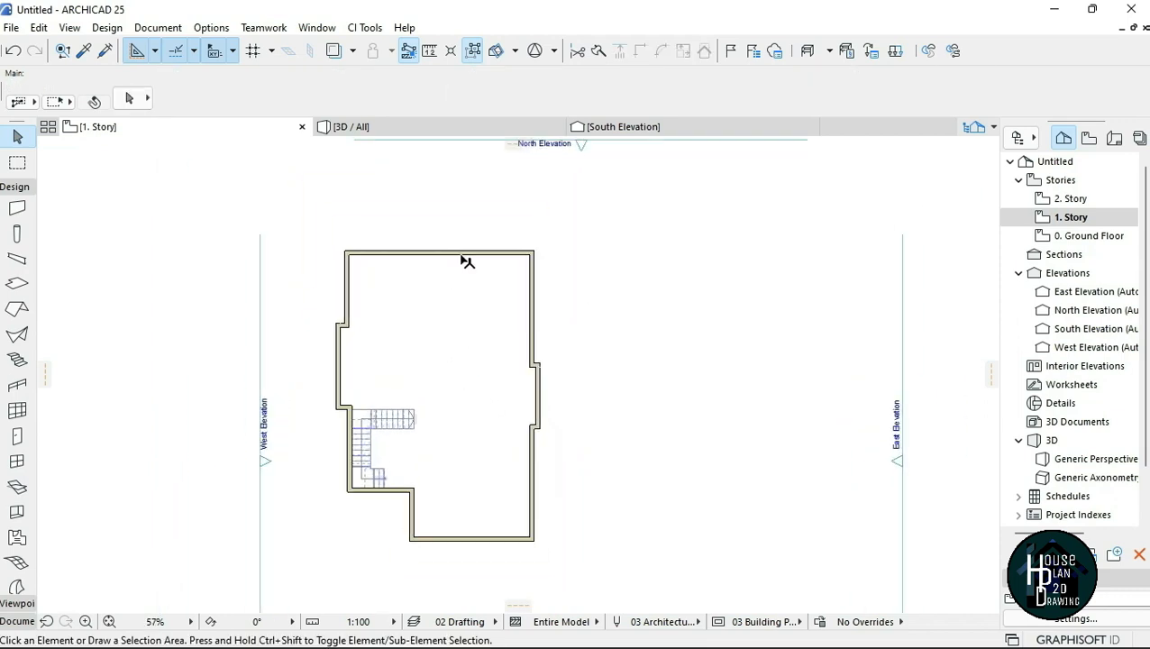
scroll(286, 391, "up", 5)
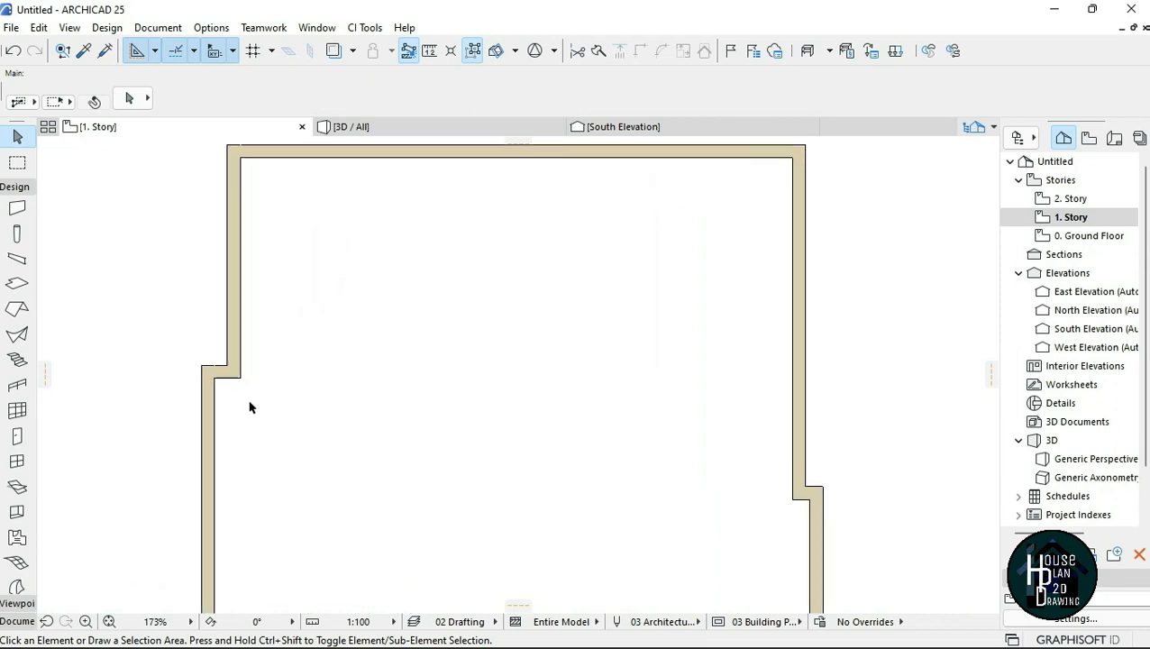
left_click(207, 362)
scroll(240, 389, "down", 3)
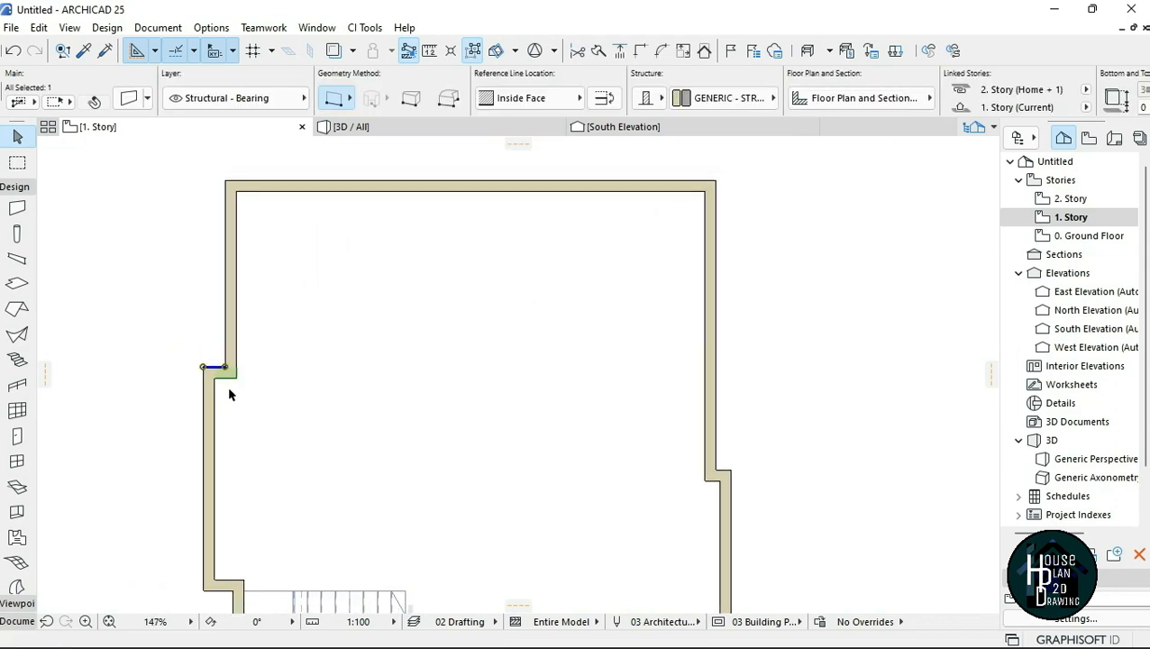
scroll(226, 367, "up", 4)
left_click(234, 349)
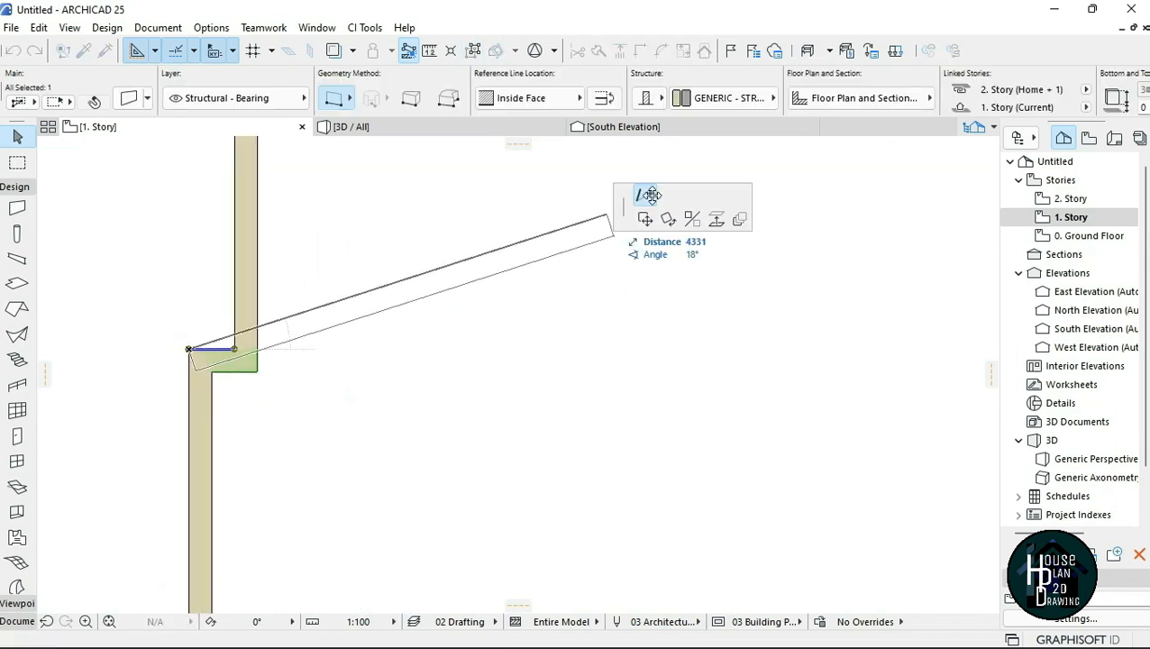
scroll(433, 361, "down", 2)
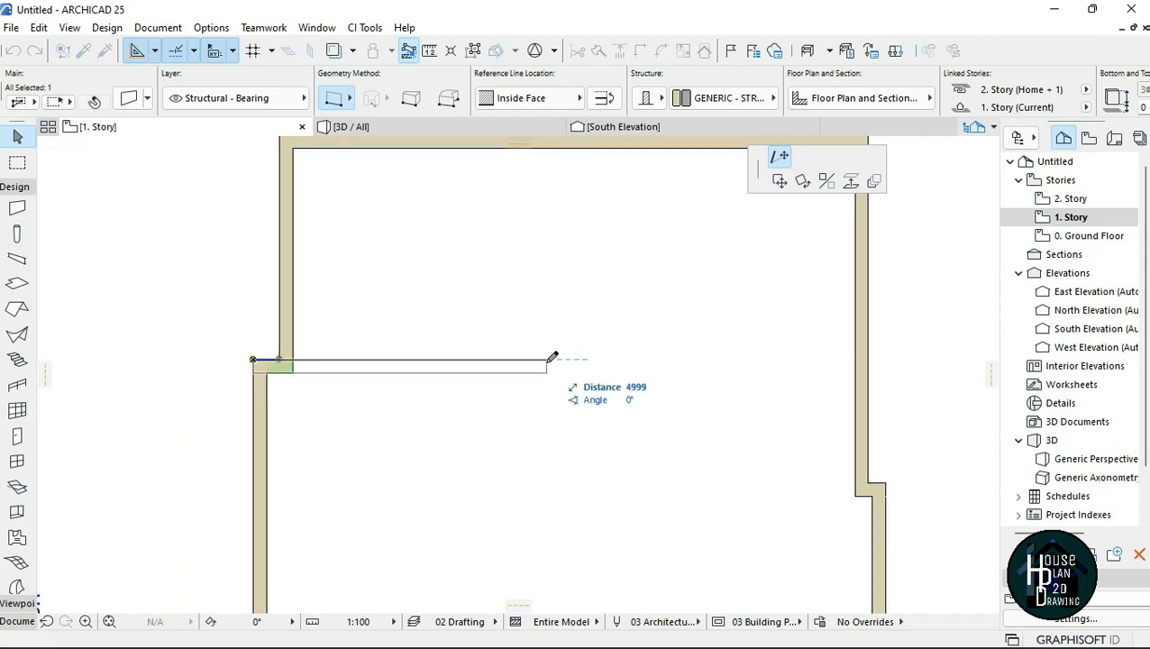
left_click(522, 359)
scroll(431, 327, "down", 5)
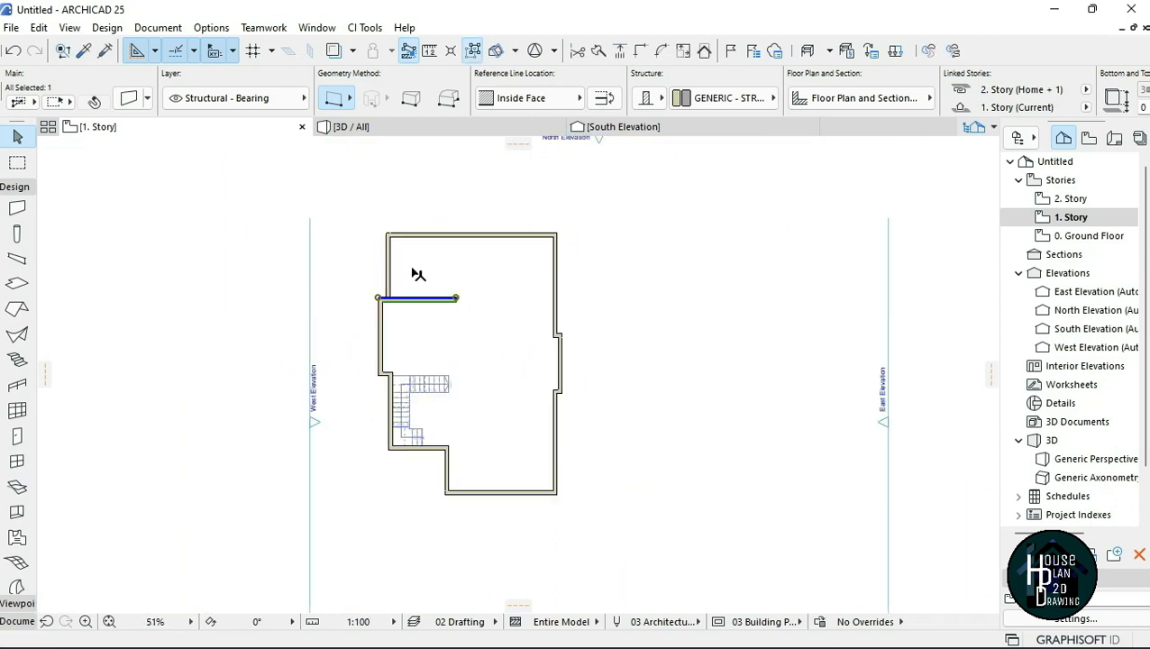
- Stretch the short wall above the stair eastward until its end aligns with the upper partition's end
scroll(442, 305, "up", 2)
scroll(388, 427, "up", 6)
left_click(311, 347)
left_click(334, 348)
scroll(436, 339, "down", 6)
left_click(493, 339)
key("Escape")
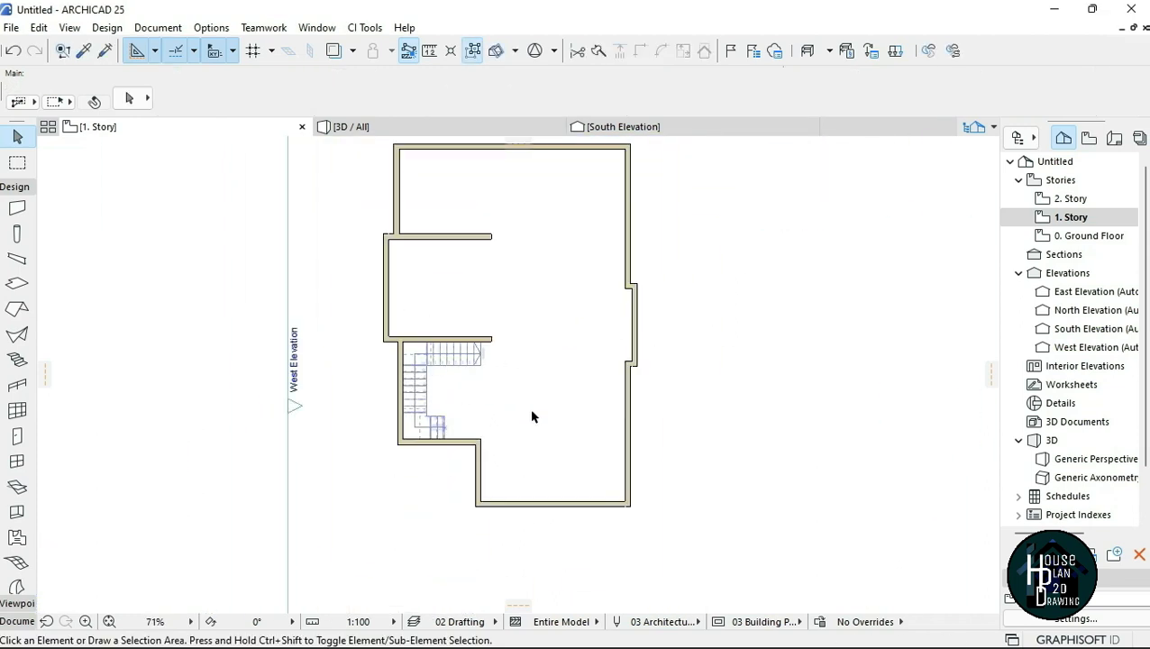
- Draw a wall 1900 long from the front exterior wall up into the plan
scroll(541, 523, "up", 7)
key("w")
left_click(484, 475)
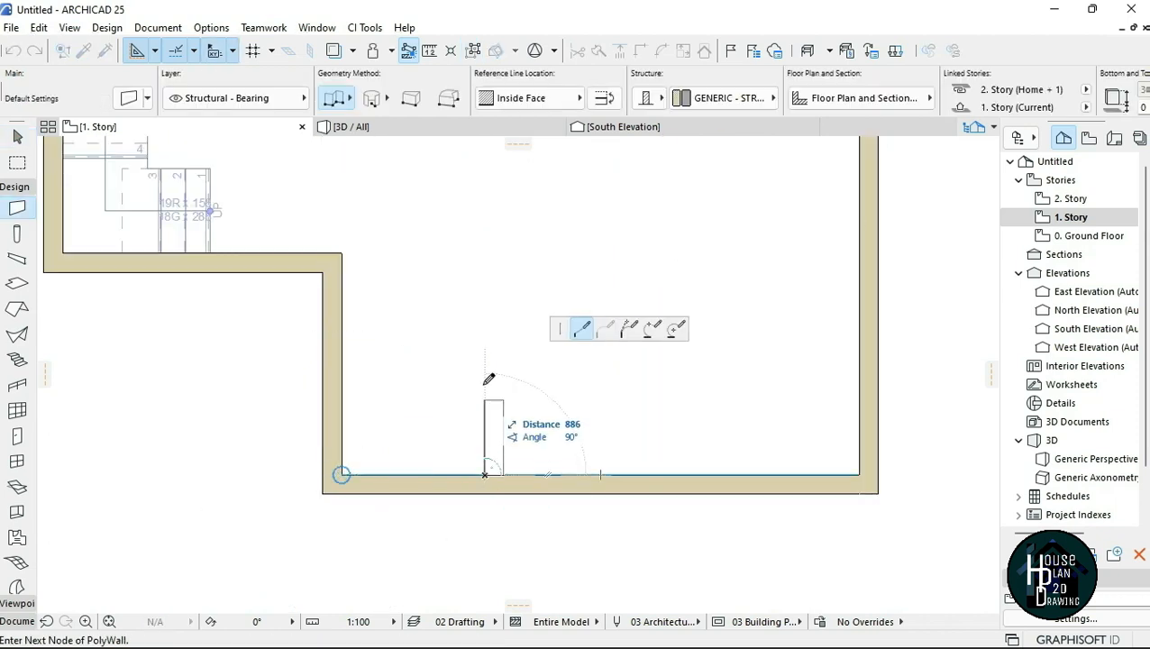
type("1900")
key("Return")
- Run an outside-face wall from the 1900 wall's upper end to the east exterior wall, and trim away the front wall below it
scroll(575, 380, "up", 4)
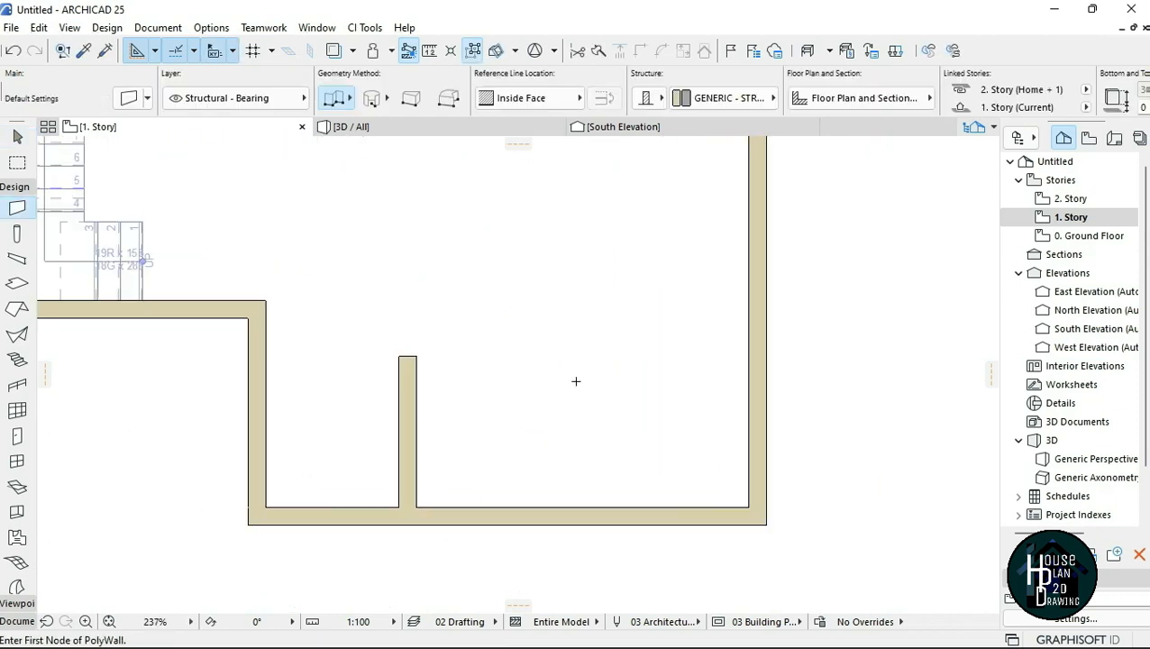
left_click(385, 355)
left_click(578, 99)
left_click(636, 97)
double_click(763, 354)
scroll(632, 410, "down", 3)
scroll(594, 372, "up", 3)
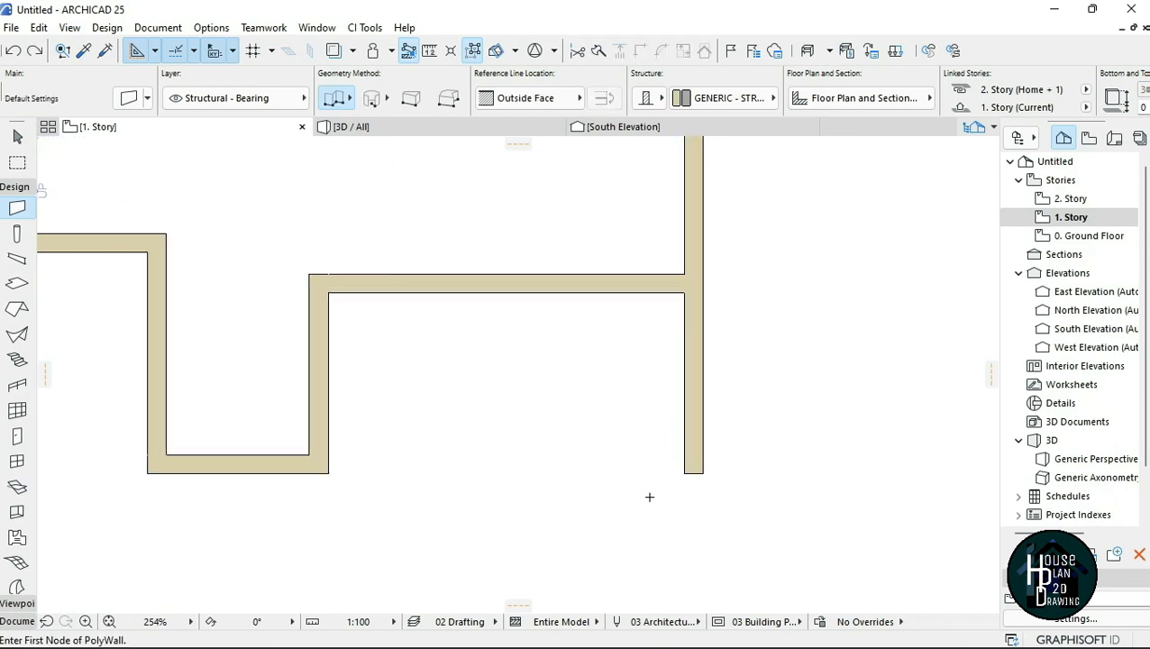
- Draw two parallel dashed lines across the open front of the recess, in line with the faces of the front wall
left_click(16, 621)
left_click(17, 472)
key("Escape")
left_click(519, 460)
key("ctrl+shift+d")
left_click(612, 459)
left_click(612, 442)
scroll(585, 481, "down", 5)
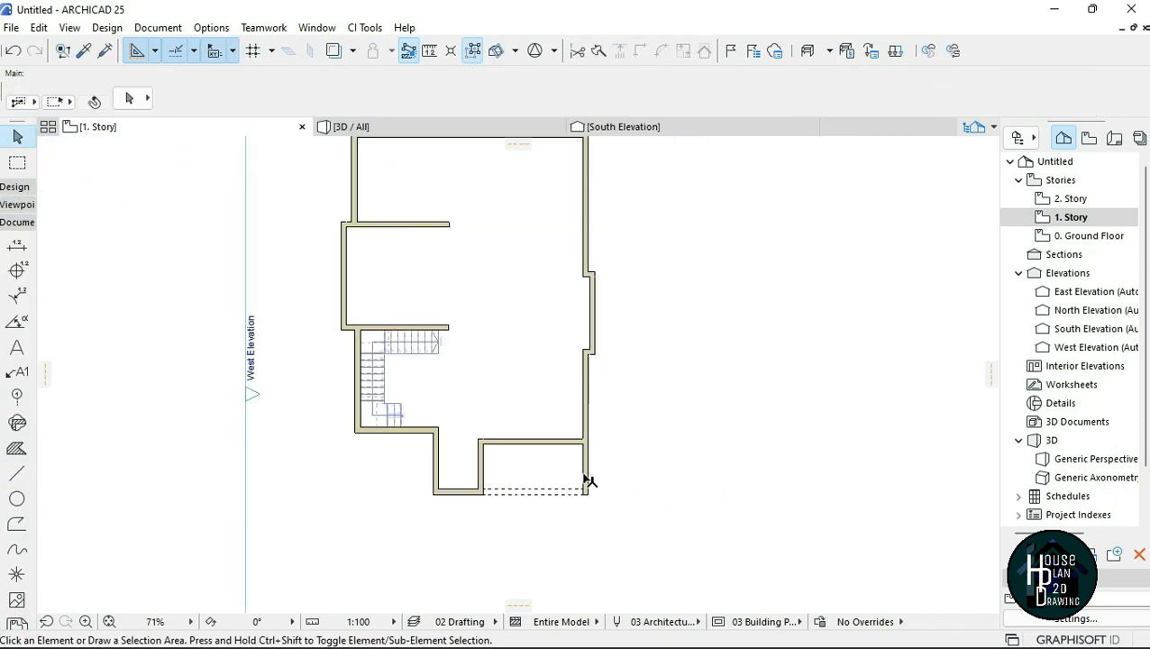
- Stretch the short wall at the lower end of the east projection westward by entering 3130
scroll(541, 378, "up", 8)
left_click(622, 438)
left_click(621, 436)
scroll(622, 436, "down", 5)
type("3130")
key("Return")
key("Escape")
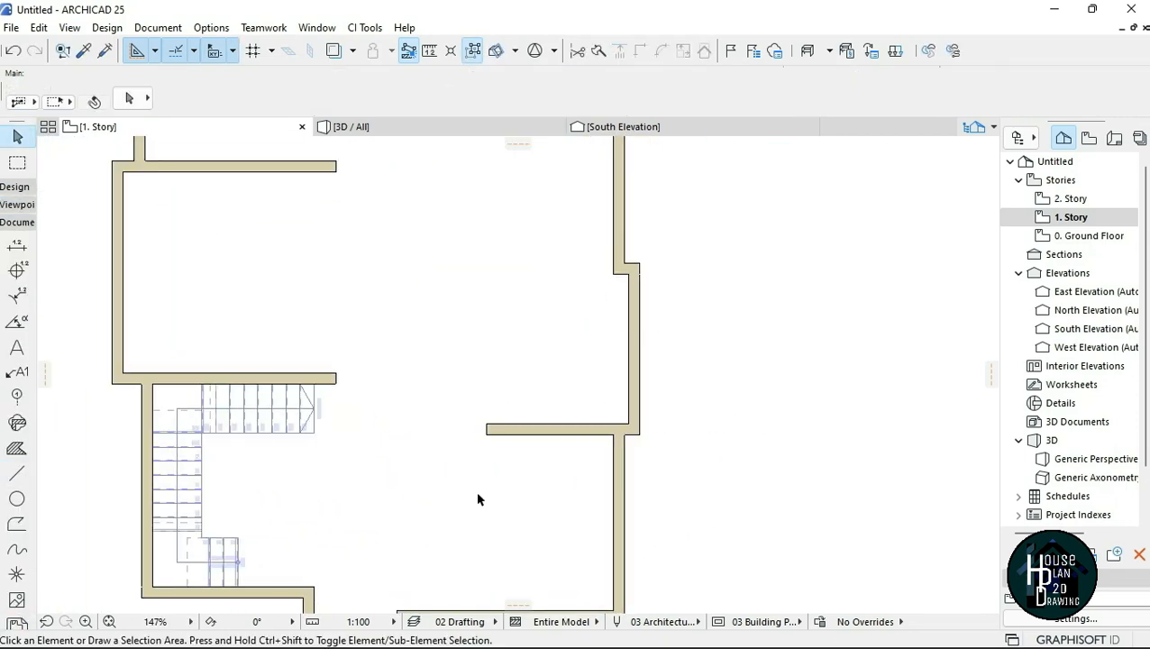
- Draw a longer horizontal wall westward from the east exterior wall, a short distance below the stretched projection wall
scroll(619, 550, "up", 3)
left_click(619, 541, "alt")
type("18")
key("Return")
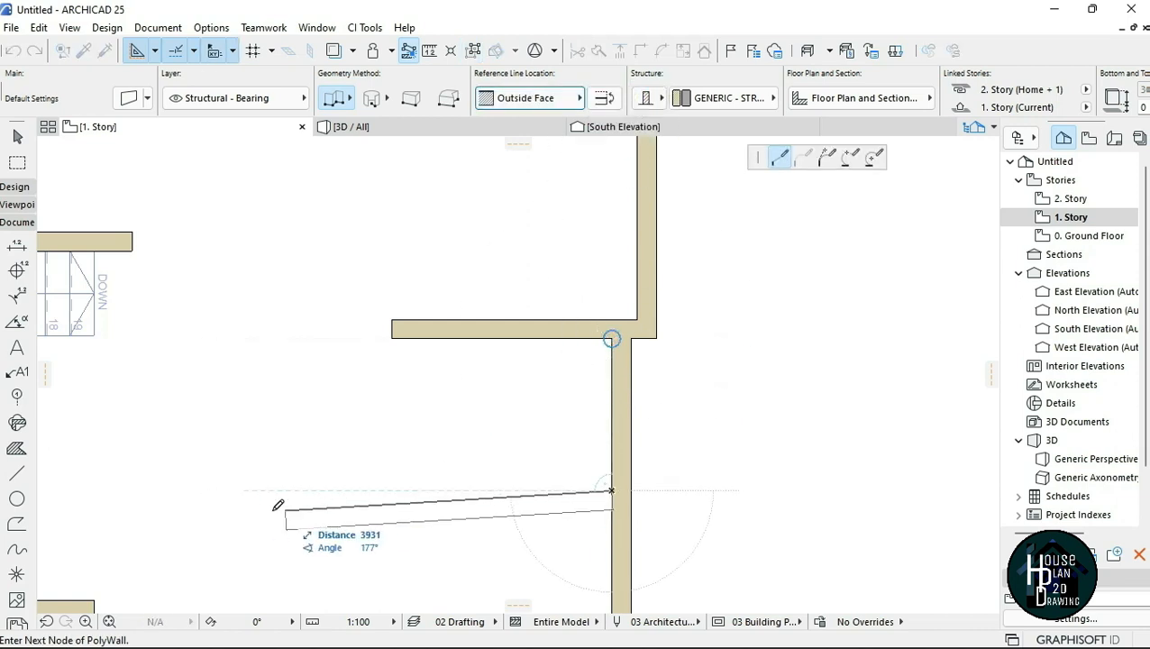
double_click(166, 496)
- Draw a vertical wall 2500 from the east exterior wall, connecting the two horizontal walls into a small room
scroll(411, 508, "up", 1)
type("2500")
key("Return")
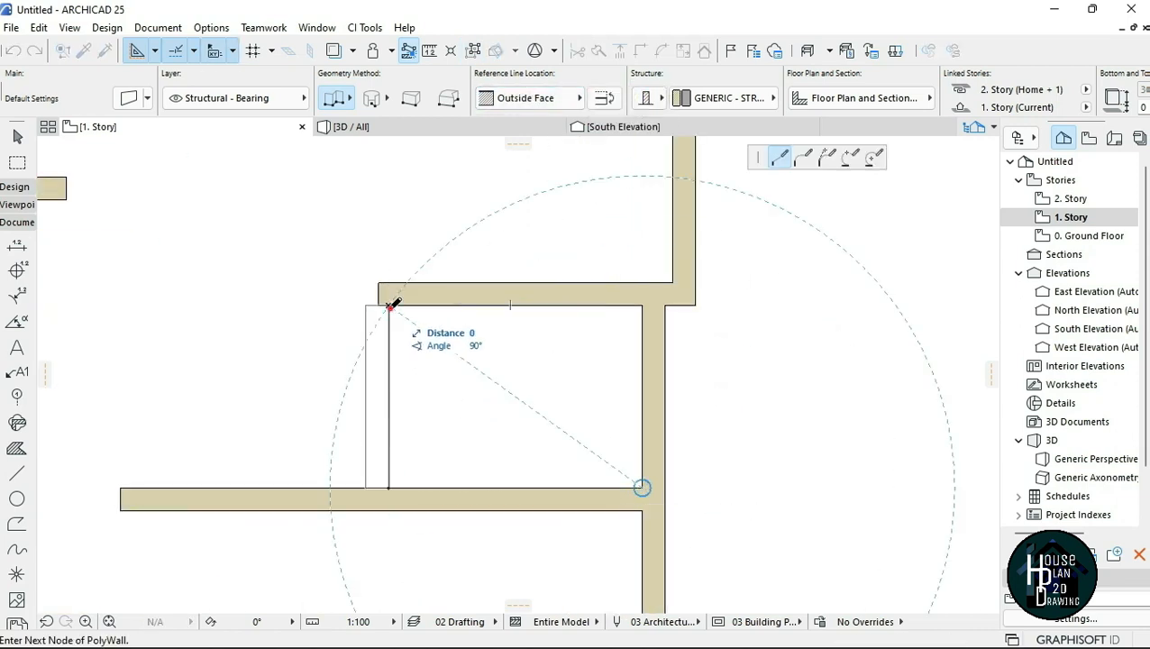
double_click(388, 306)
key("Escape")
- Extend the upper wall's end to close the small room's northwest corner
left_click(388, 306)
left_click(378, 283)
left_click(341, 283)
key("Escape")
left_click(350, 290, "ctrl")
middle_click_drag(365, 360, 490, 361)
left_click(502, 450, "alt")
key("Escape")
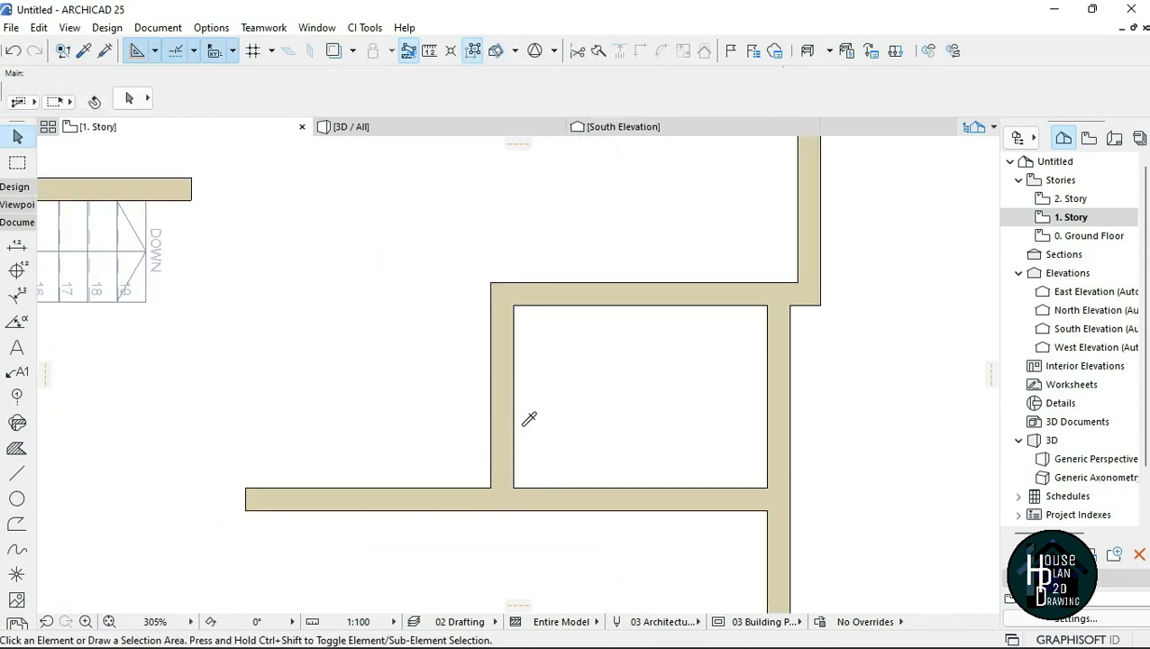
- Draw a long vertical wall northward from the horizontal wall west of the small room, and trim the wall end projecting beyond it
left_click(515, 422, "alt")
key("Return")
scroll(333, 488, "down", 5)
double_click(330, 158)
scroll(377, 288, "up", 1)
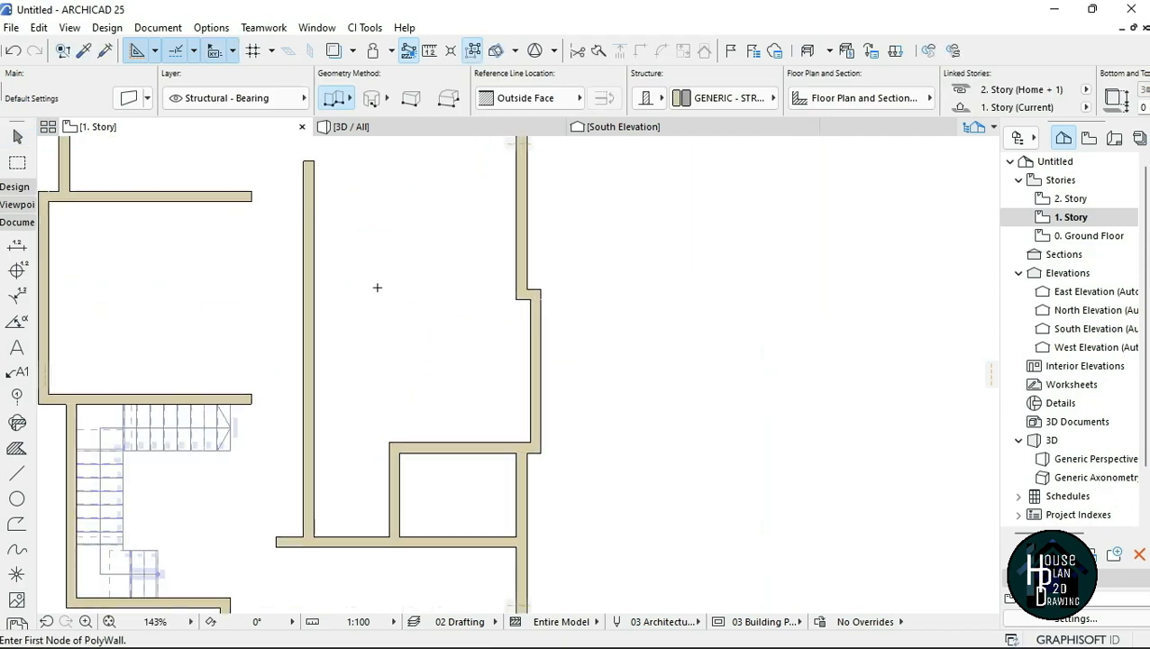
left_click(290, 542, "ctrl")
scroll(404, 322, "down", 3)
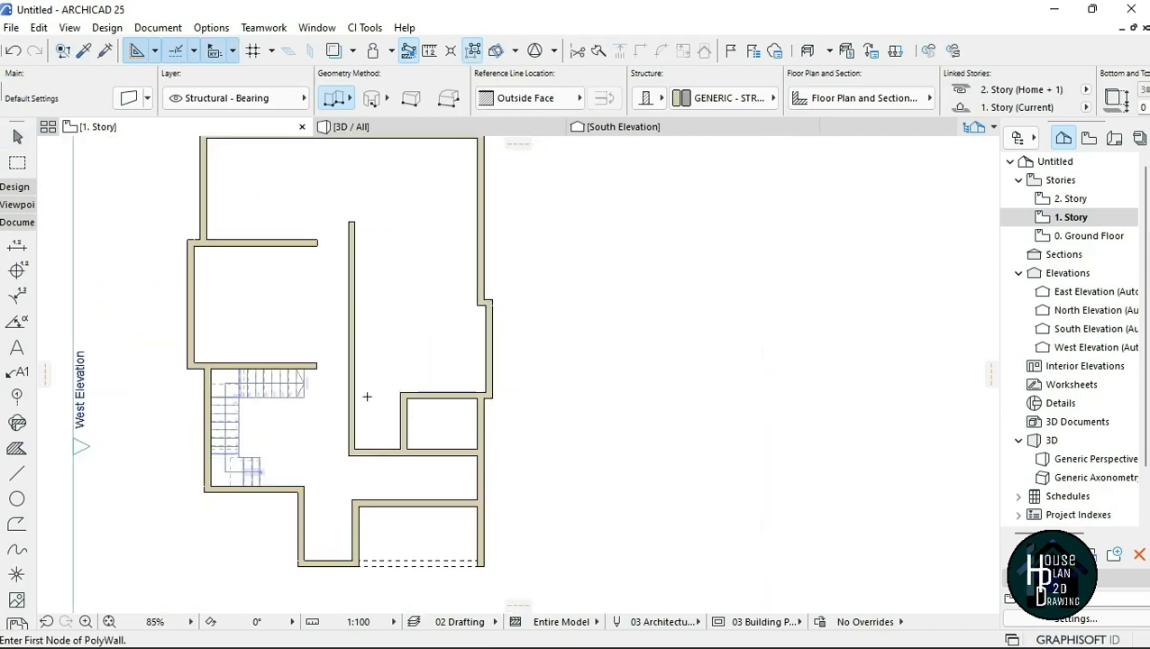
- Draw a horizontal wall from the long inner wall to the east exterior wall, and trim the long wall above it
scroll(365, 401, "up", 2)
scroll(344, 496, "up", 1)
scroll(380, 436, "down", 1)
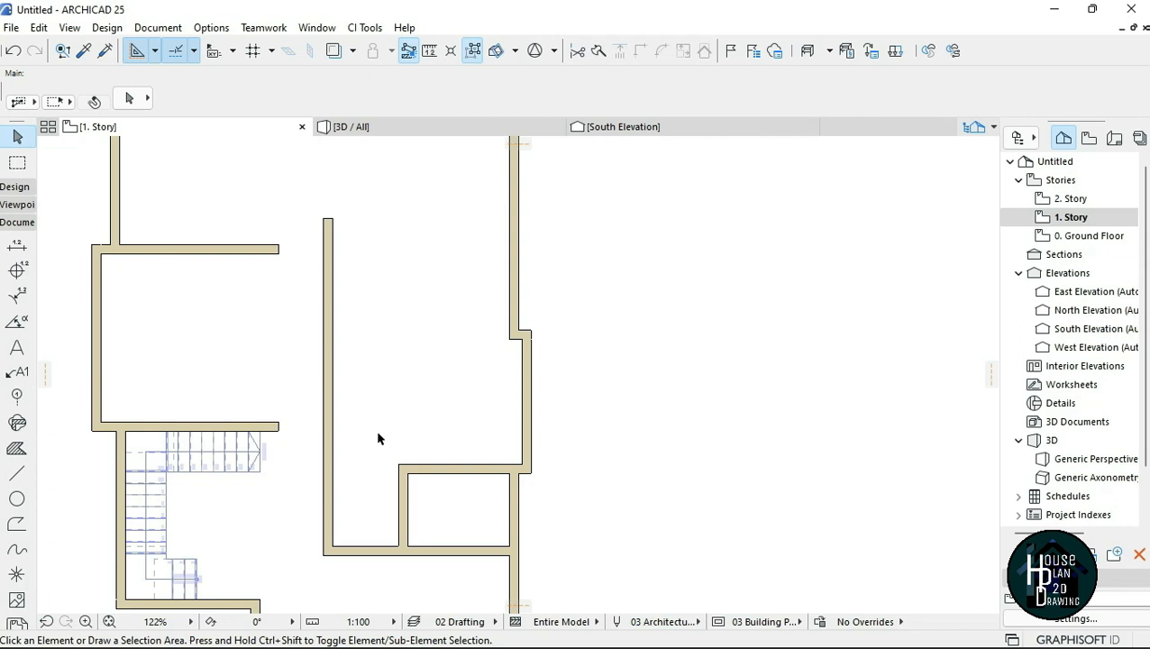
left_click(333, 545, "alt")
type("5")
key("Return")
scroll(441, 304, "up", 3)
double_click(561, 314)
scroll(541, 432, "down", 2)
left_click(354, 318, "ctrl")
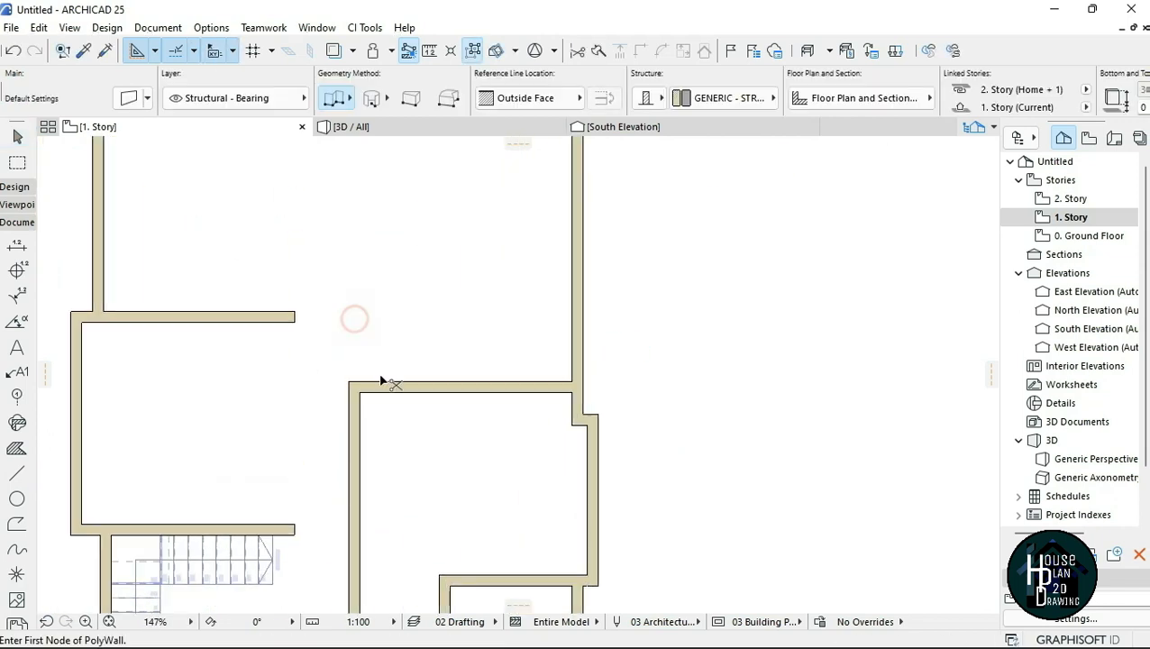
- Draw inside-face walls for a 2000 by 1200 room against the east exterior wall, above the new horizontal wall
scroll(428, 415, "down", 2)
scroll(586, 298, "down", 2)
scroll(505, 382, "up", 2)
scroll(469, 380, "down", 2)
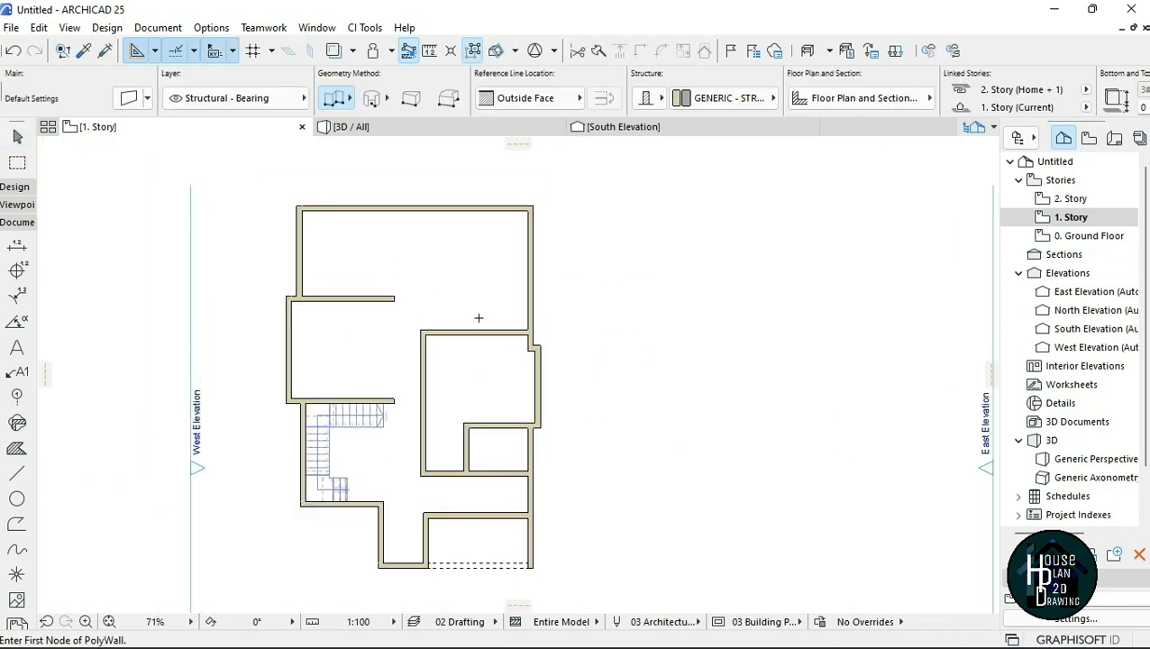
scroll(442, 302, "up", 3)
scroll(433, 311, "down", 2)
scroll(539, 231, "up", 3)
scroll(527, 365, "down", 3)
scroll(503, 383, "up", 5)
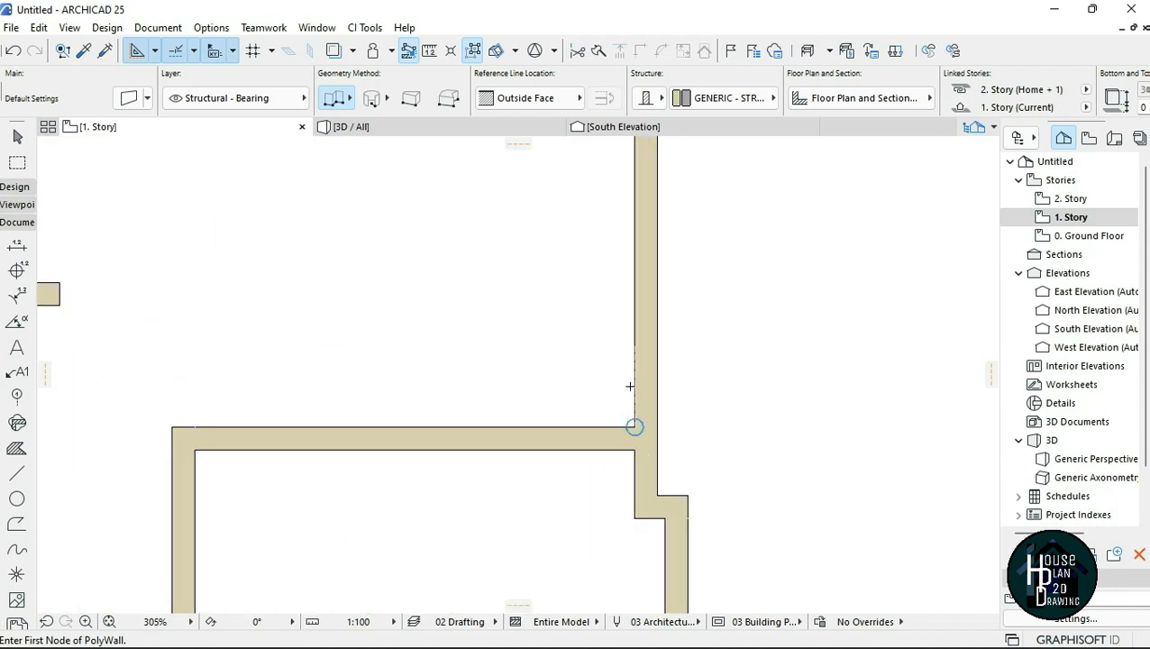
type("1200")
key("Return")
left_click(579, 98)
left_click(634, 142)
type("2000")
key("Return")
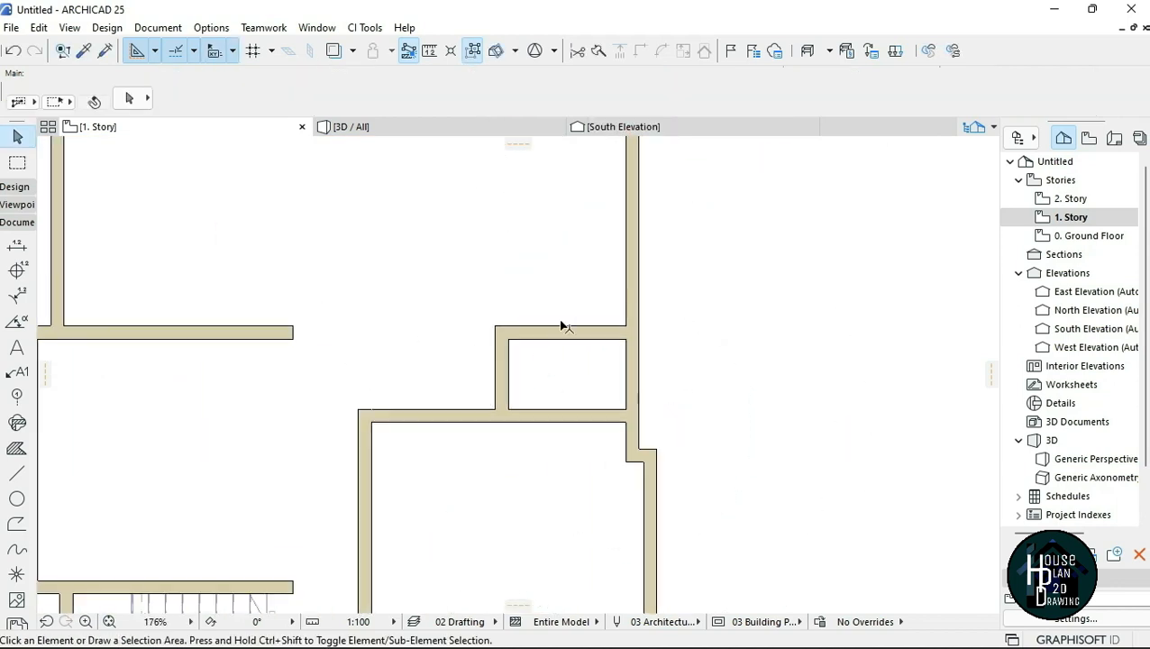
- Extend the 2000 by 1200 room's upper wall westward, and draw a dividing wall from the north exterior wall down to it
left_click(496, 329)
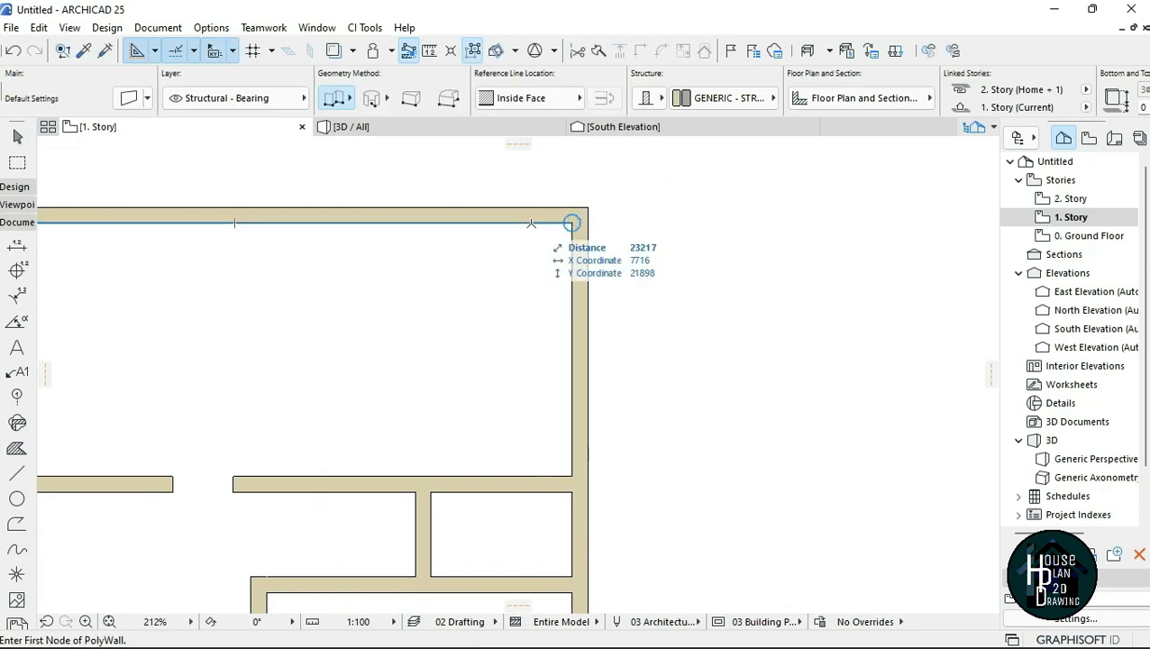
left_click(288, 221)
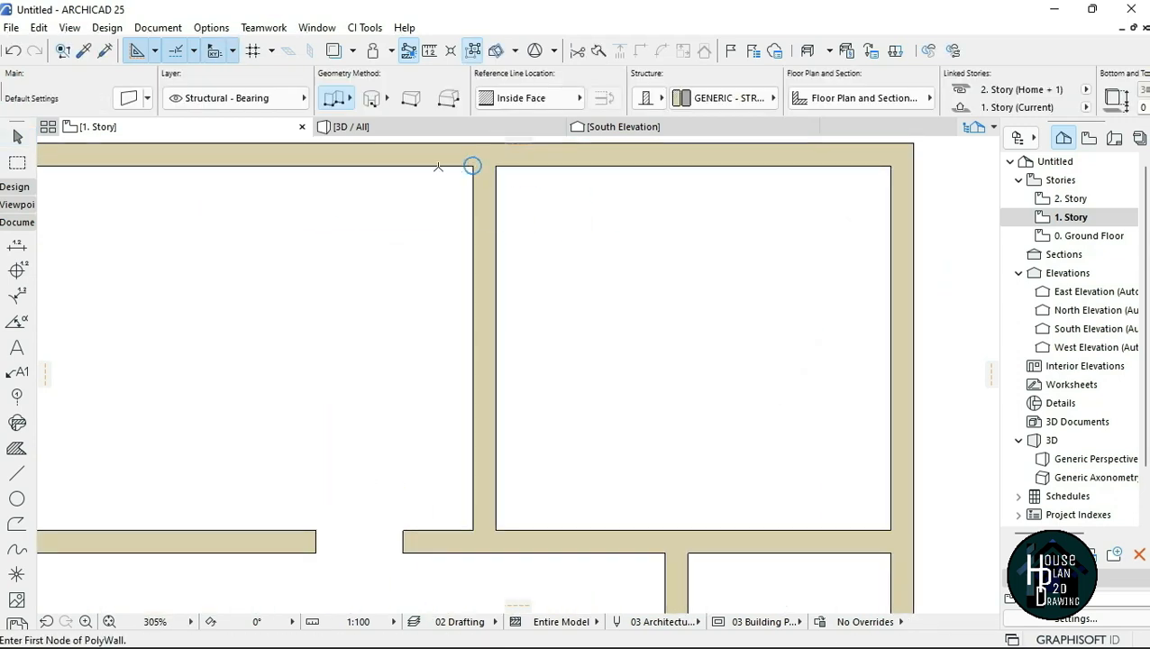
- Draw walls for a 2000 by 2470 room in the corner between the north exterior wall and the new dividing wall
type("2000")
key("Return")
type("2470")
key("Return")
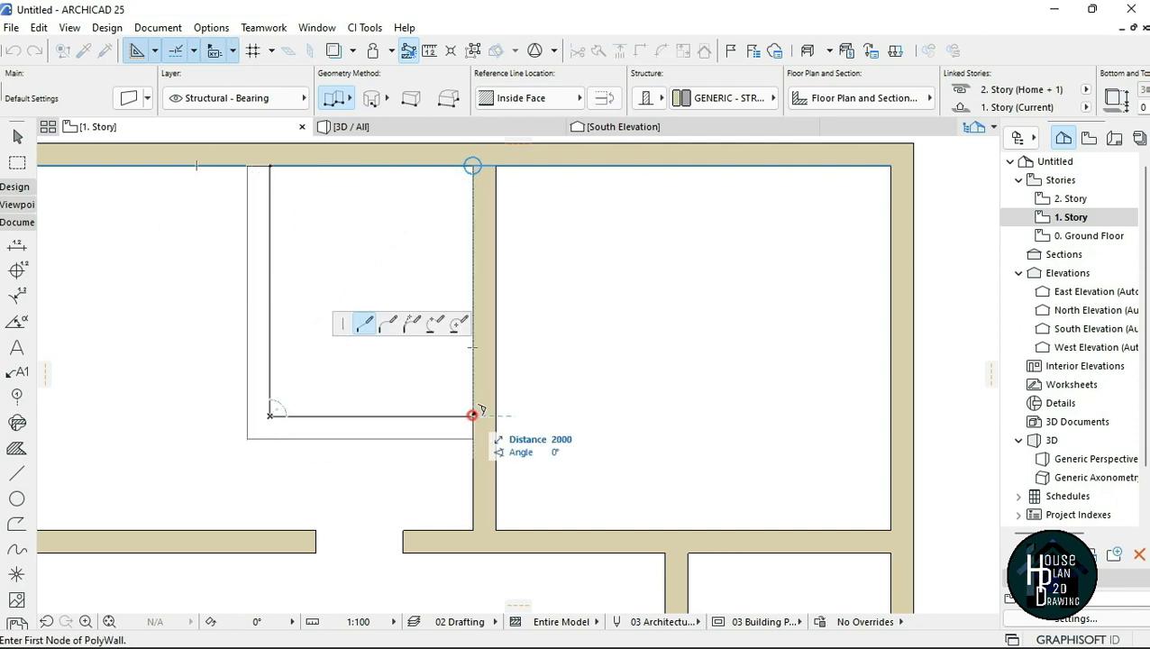
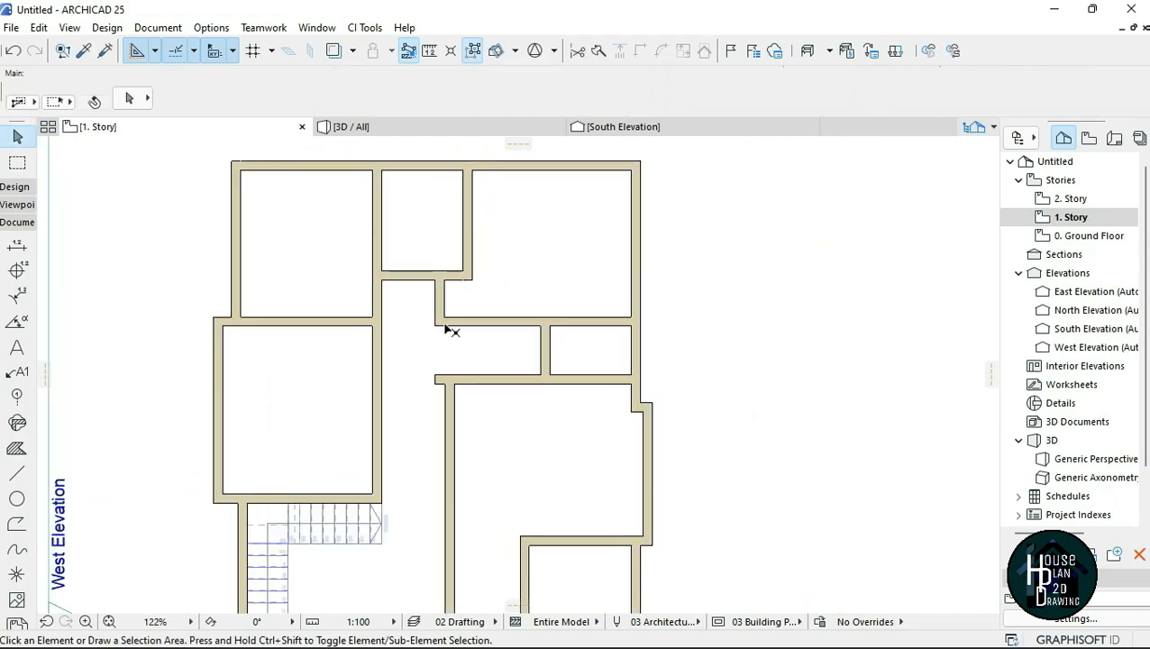
scroll(450, 320, "down", 5)
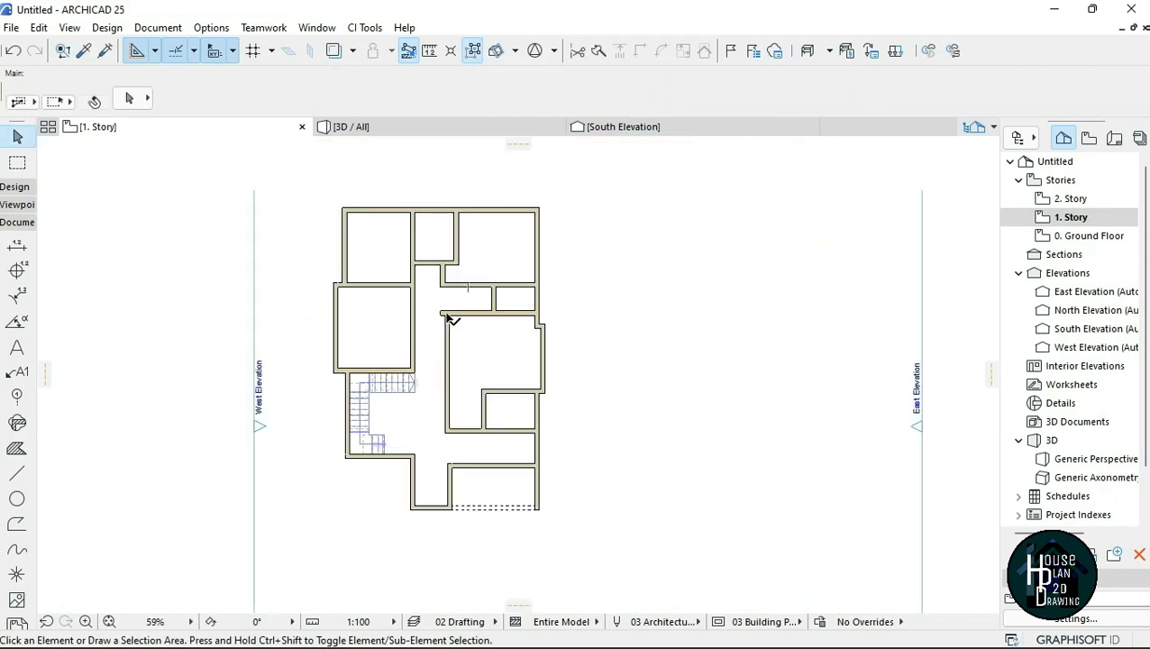
scroll(328, 298, "up", 6)
key("w")
left_click(300, 374)
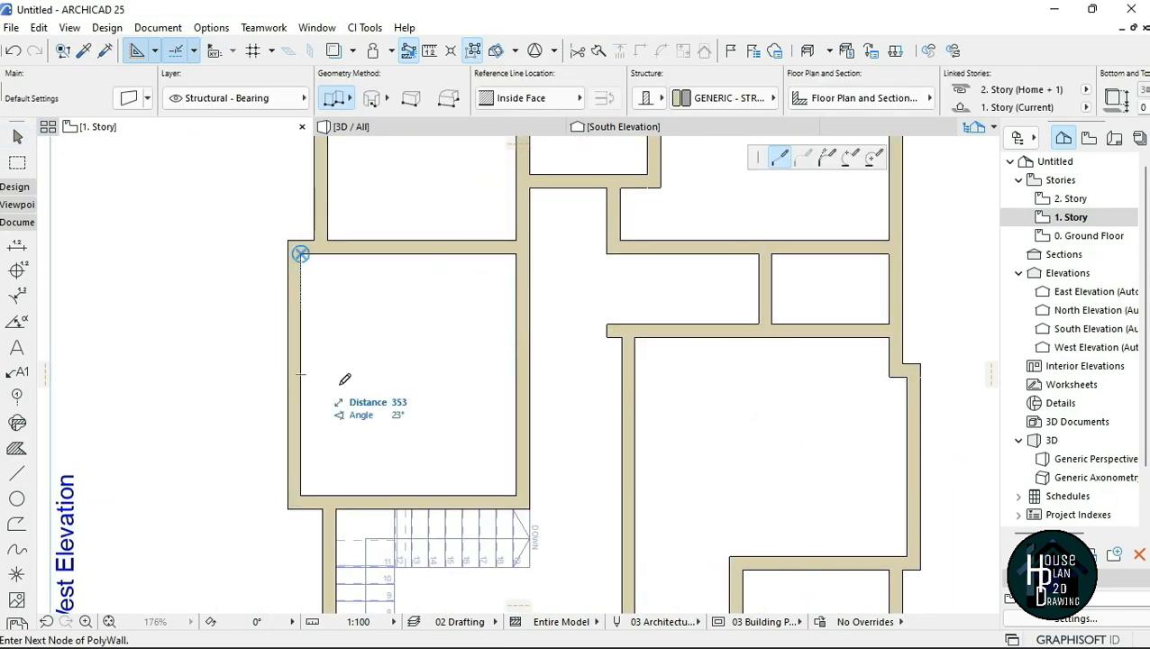
double_click(517, 383)
key("ctrl+z")
- Draw a horizontal wall across the middle of the west room above the stairs, and trim the stub beyond the corridor wall
scroll(461, 381, "up", 2)
left_click(230, 372)
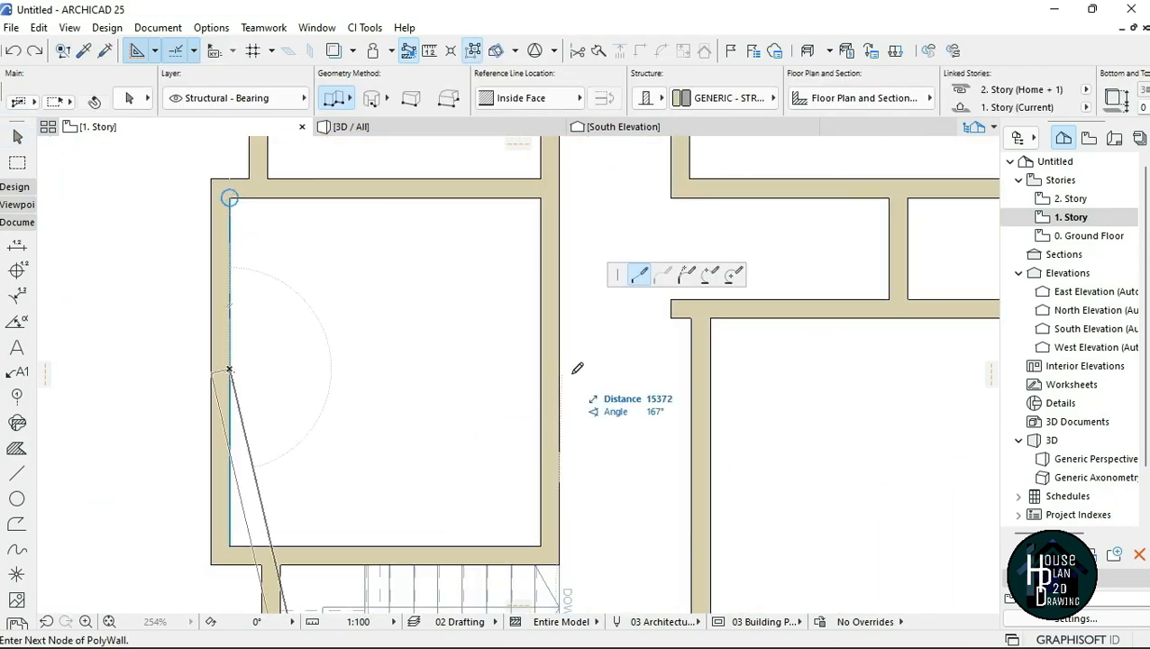
double_click(606, 371)
key("Escape")
left_click(599, 377, "ctrl")
scroll(450, 383, "down", 8)
scroll(525, 428, "up", 1)
scroll(487, 421, "down", 1)
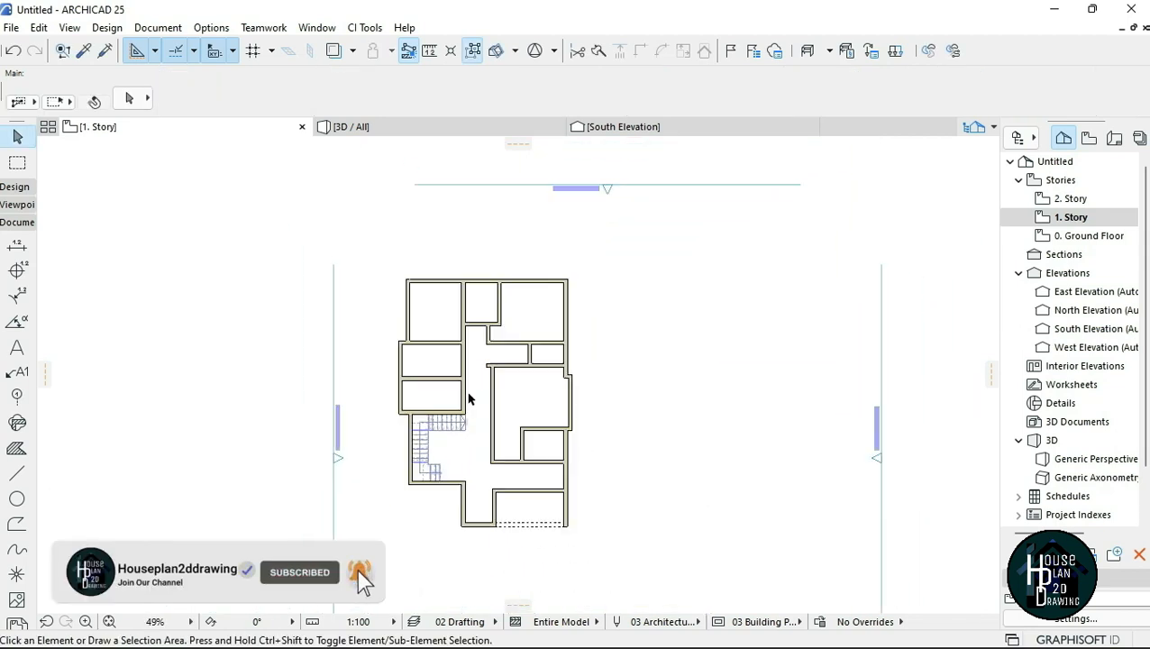
scroll(467, 397, "up", 2)
scroll(499, 388, "down", 1)
scroll(551, 405, "up", 1)
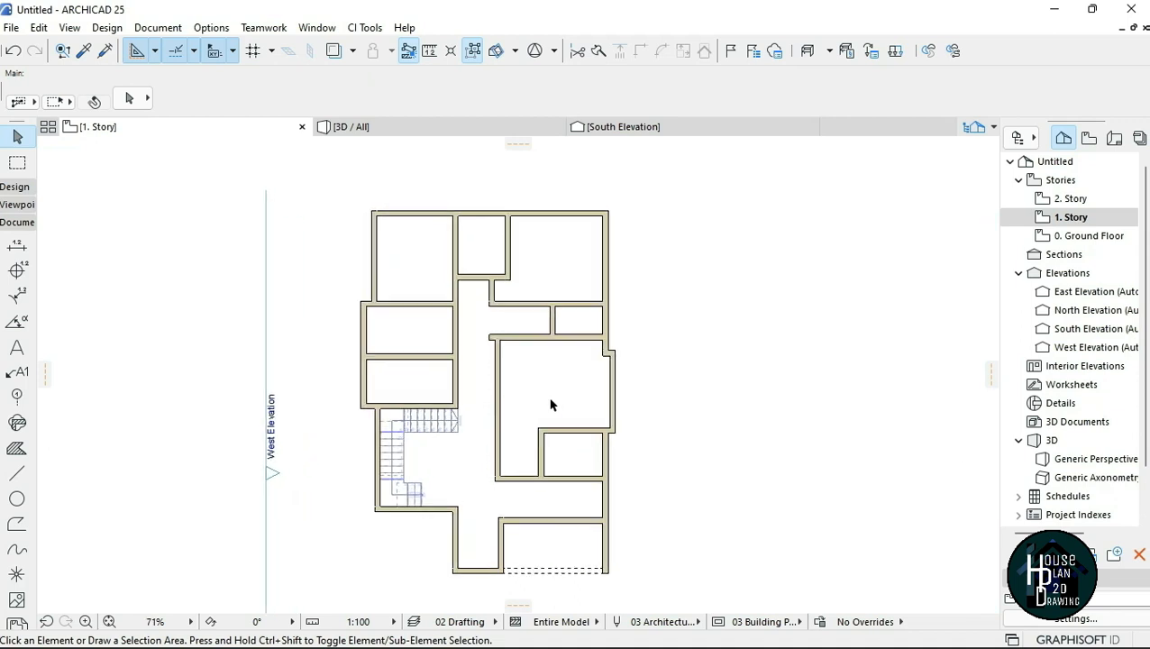
scroll(544, 371, "up", 1)
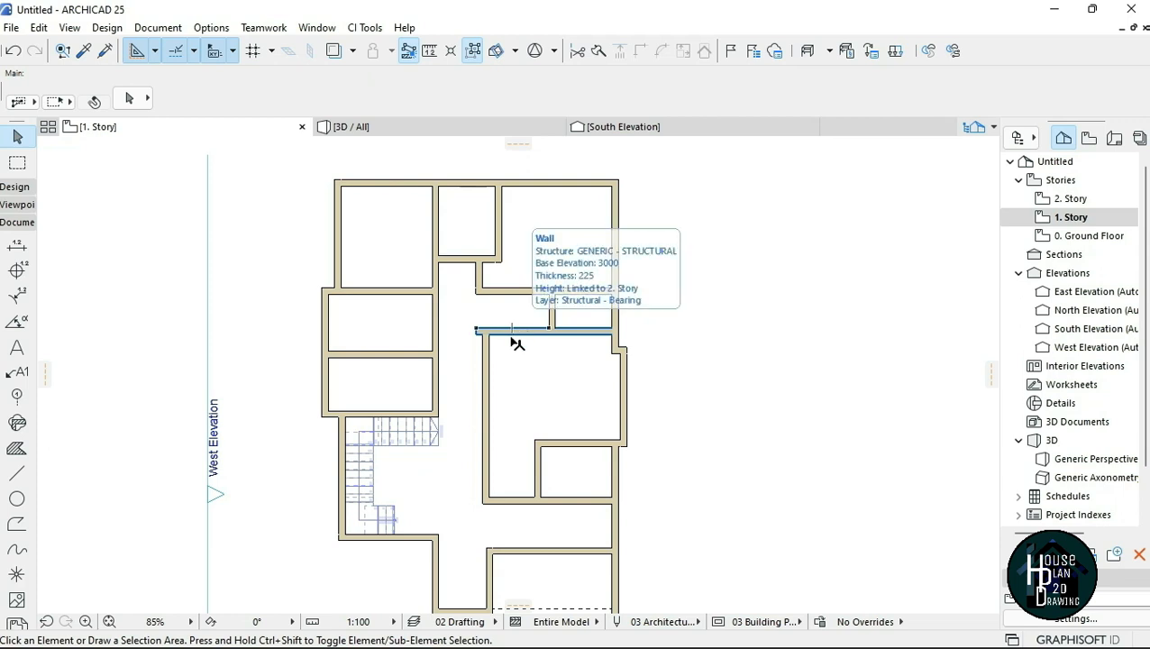
scroll(494, 369, "down", 1)
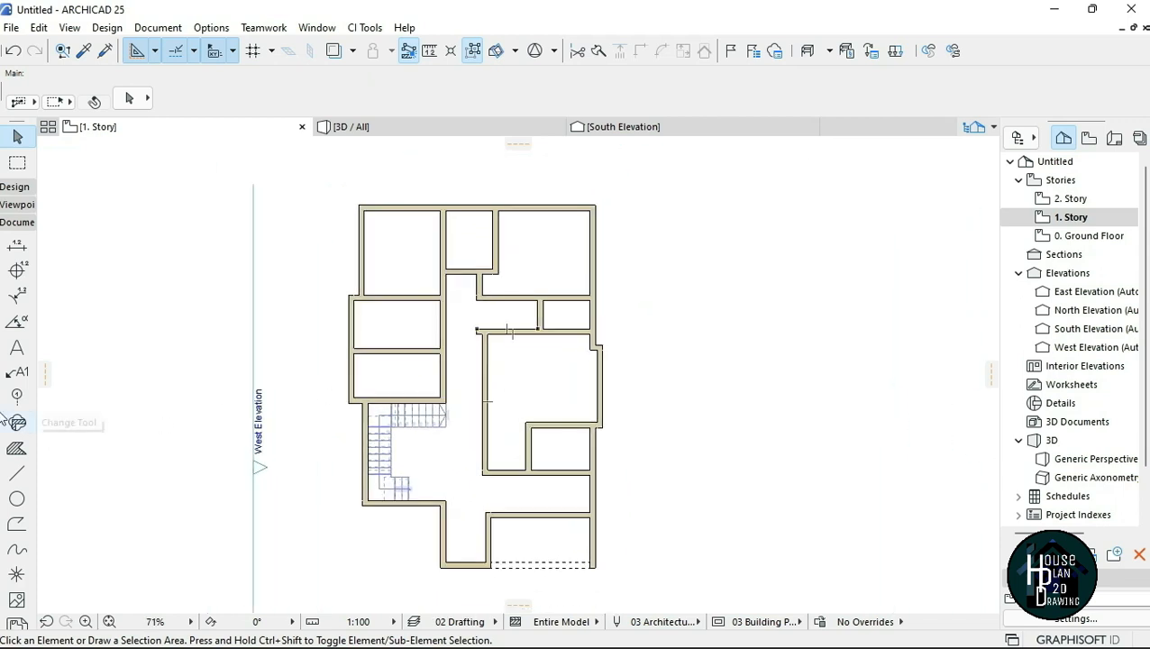
- Start placing doors with the door width set to 900
left_click(16, 187)
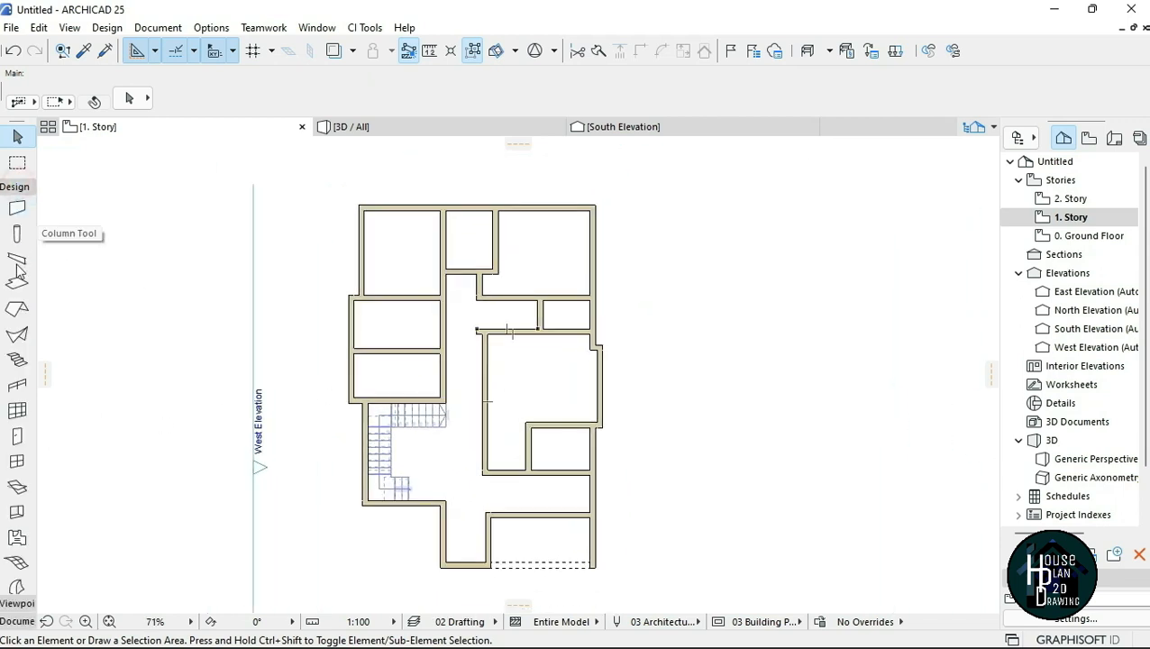
left_click(17, 438)
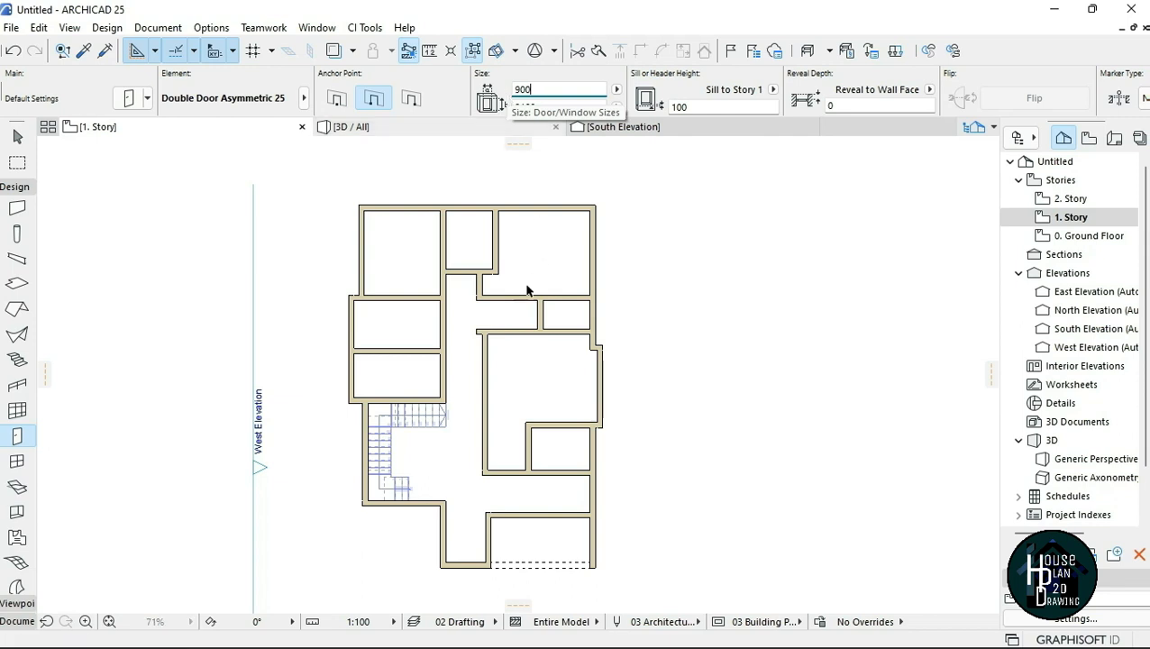
scroll(478, 307, "up", 6)
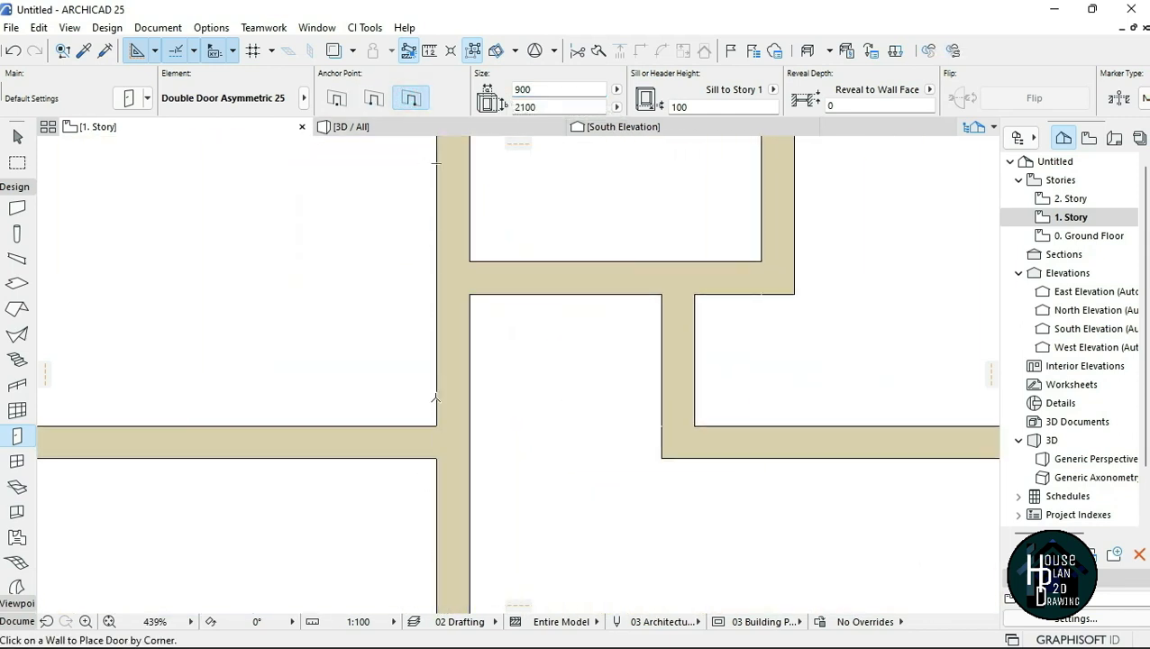
left_click(436, 419)
key("Escape")
left_click(436, 424)
key("Escape")
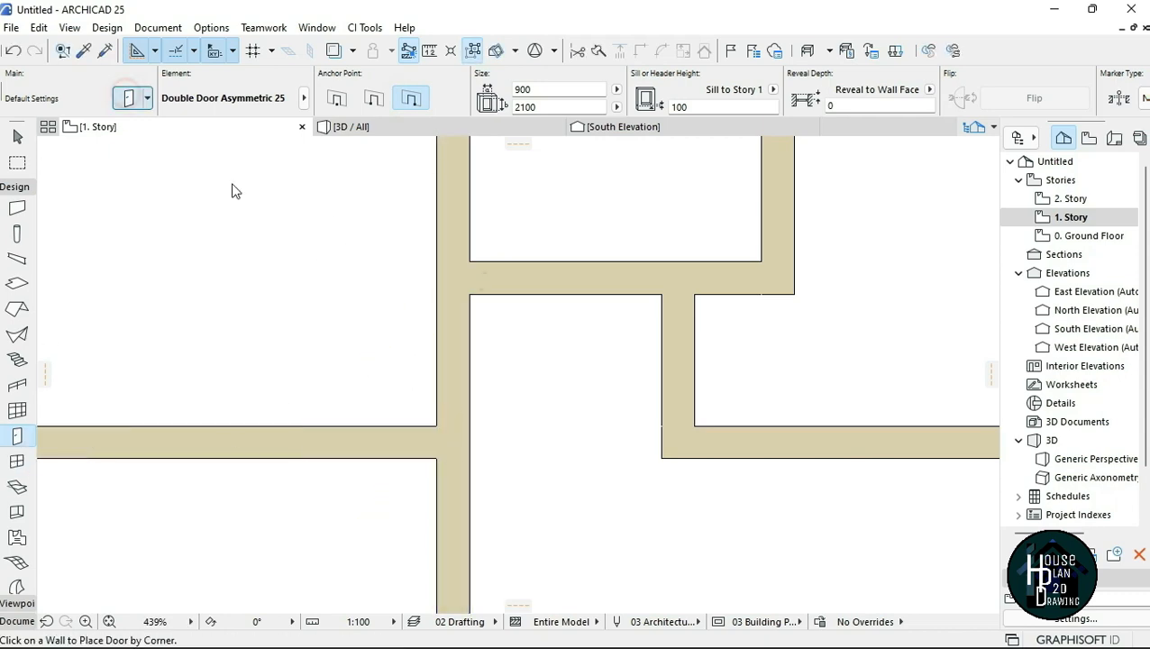
- Change the default door to the hinged Door 25 and place one at the northwest room's southeast corner, opening into the room
key("ctrl+t")
scroll(260, 368, "down", 2)
left_click(416, 431)
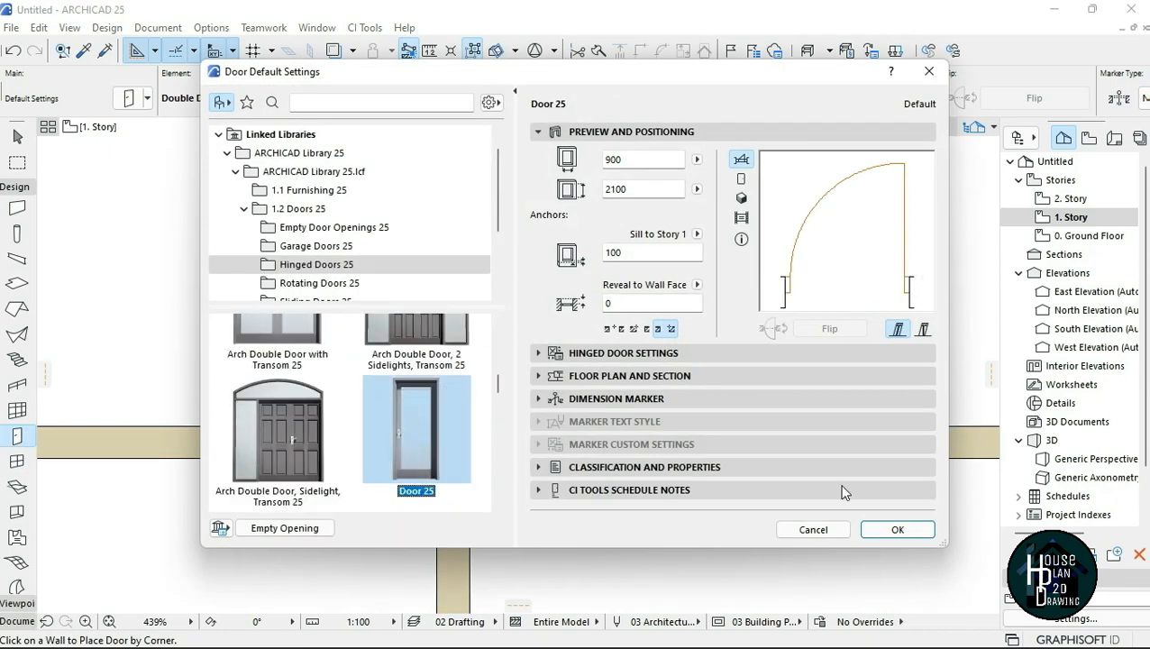
left_click(898, 530)
left_click(436, 425)
left_click(290, 249)
- Place 900 wide doors from the corridor into the northeast room and in the north wall of the large east room
left_click(371, 101)
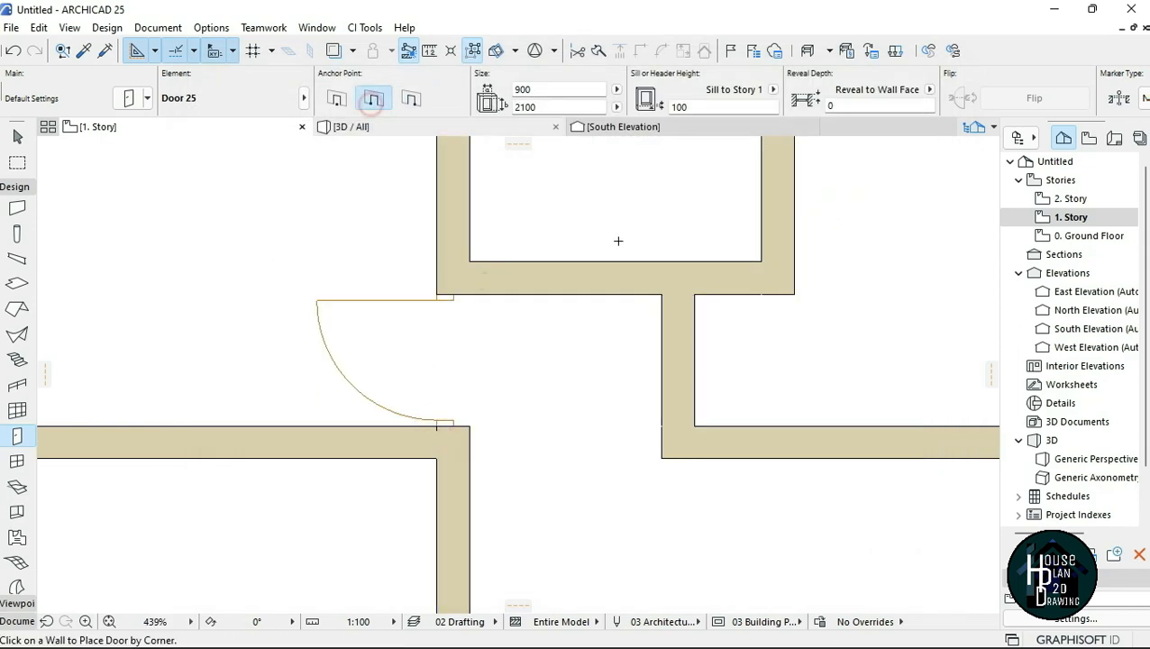
left_click(694, 295)
left_click(884, 469)
scroll(706, 290, "down", 10)
scroll(613, 342, "up", 9)
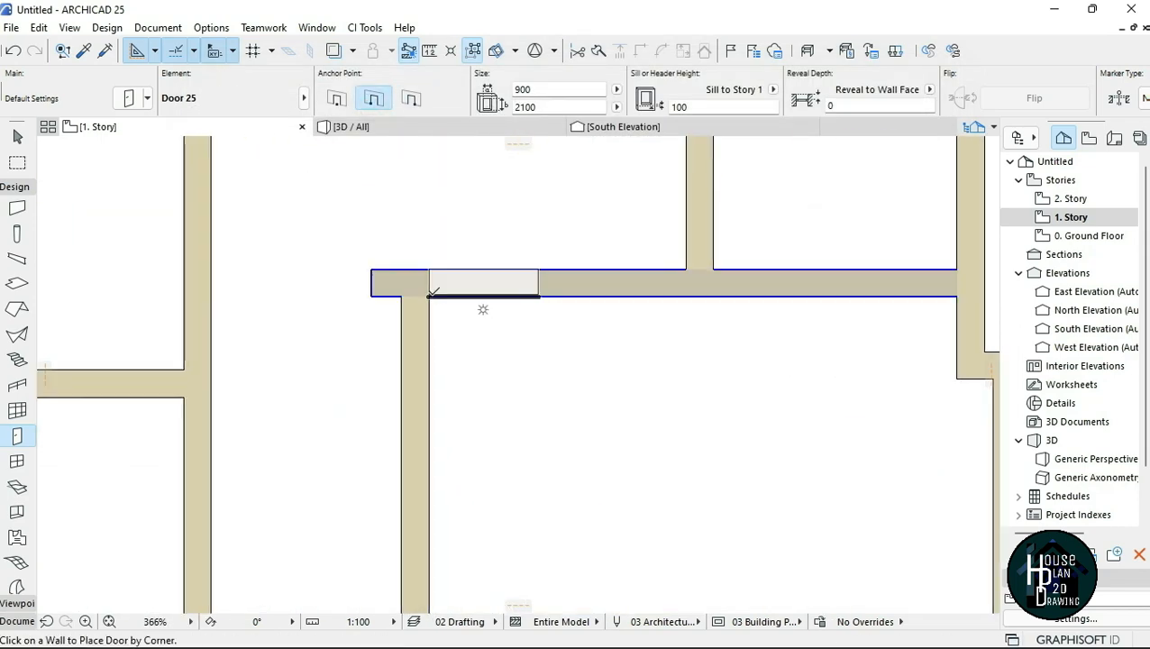
- Place a 900 wide door in the corridor wall of the lower west room, at its northeast corner and opening inward
scroll(433, 291, "down", 8)
scroll(450, 325, "up", 8)
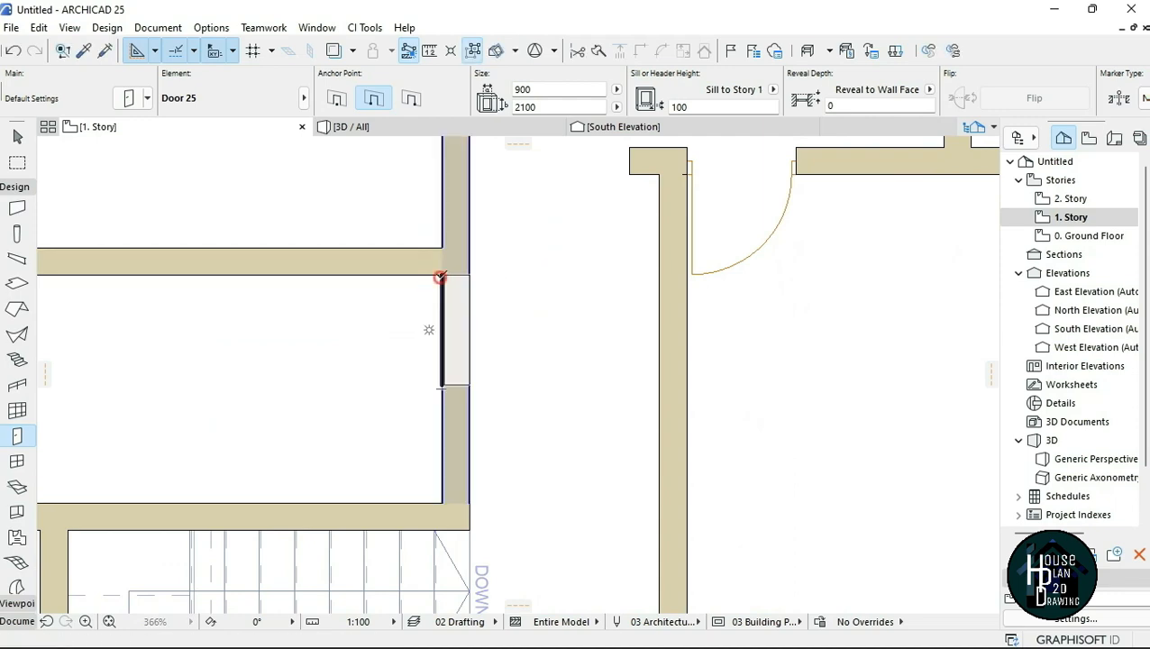
left_click(429, 330)
scroll(464, 358, "down", 6)
scroll(482, 252, "up", 4)
key("Escape")
- Draw a vertical partition wall across the upper west room, 1000 from the inner face of the corridor wall
scroll(479, 293, "down", 3)
scroll(445, 310, "up", 3)
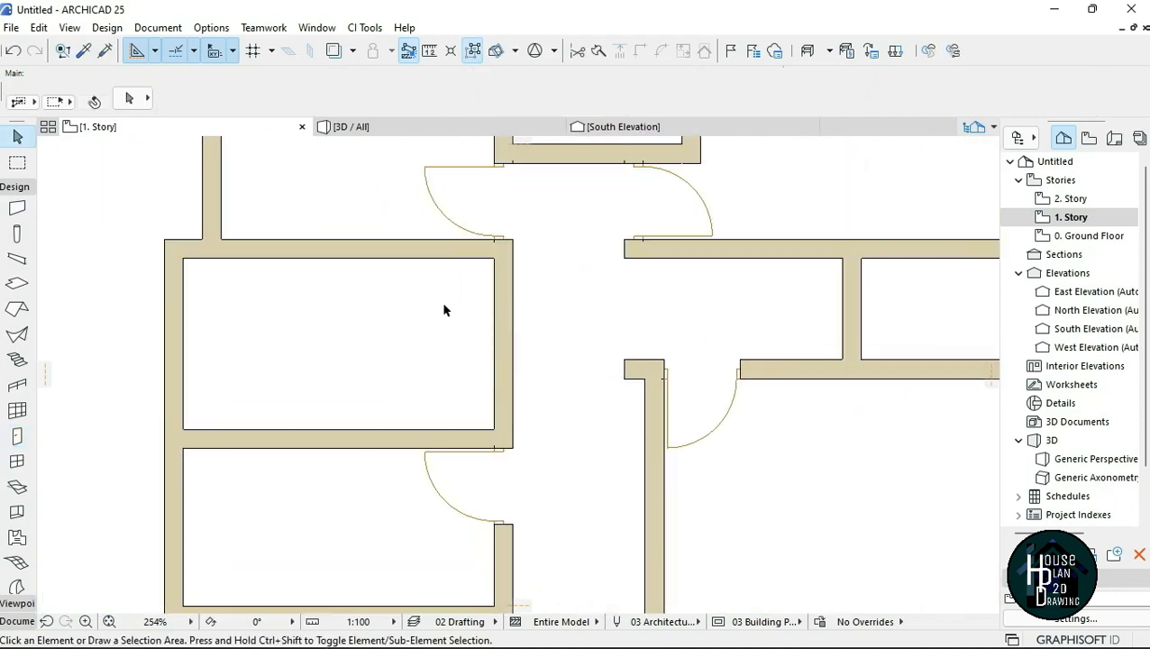
key("shift+w")
type("1000")
key("Return")
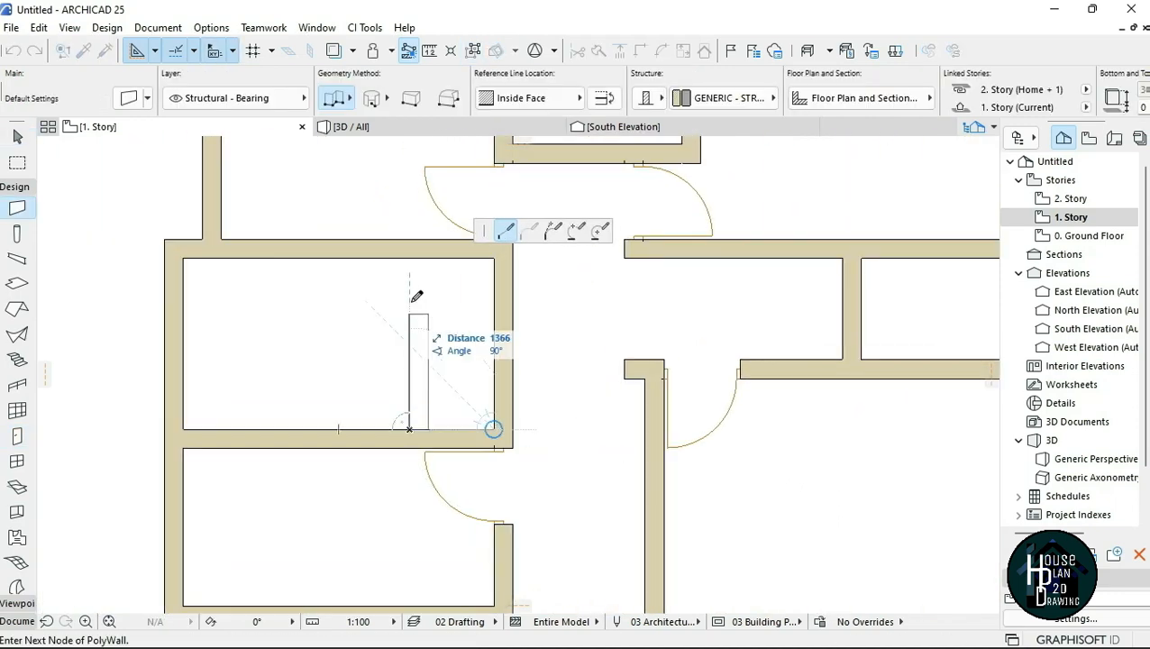
key("c")
double_click(409, 258)
key("Escape")
- Reduce the new partition's thickness, and trim away the wall piece between it and the corridor wall below the northwest room
left_click(410, 318)
scroll(880, 102, "down", 5)
left_click_drag(952, 98, 921, 104)
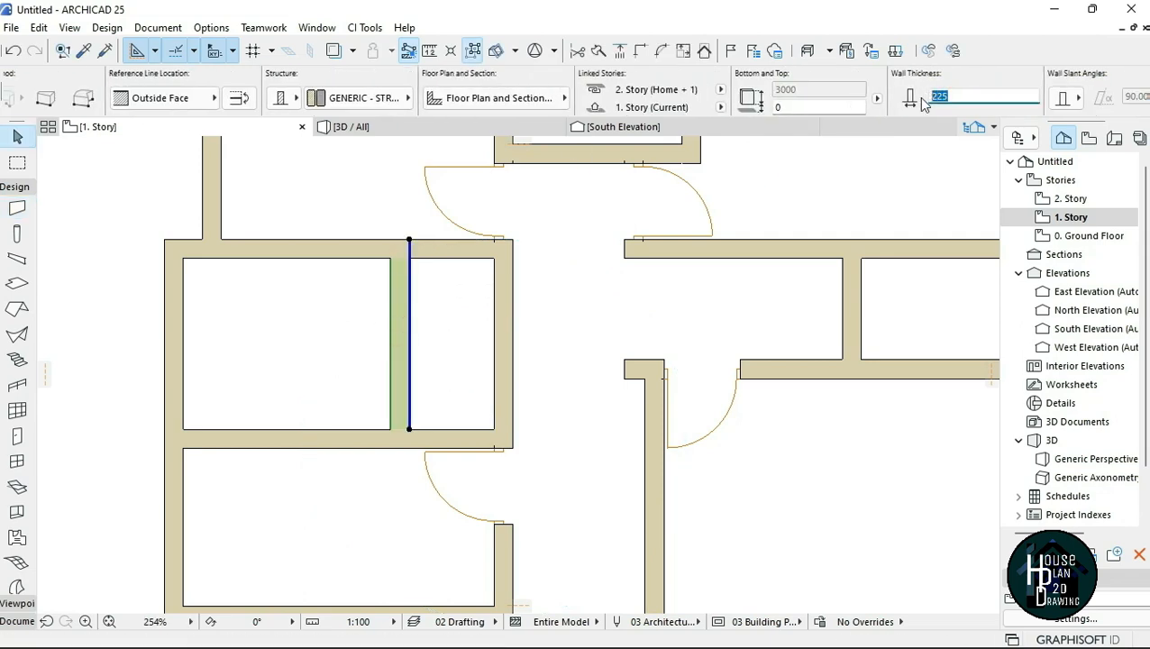
key("Escape")
scroll(520, 329, "down", 1)
- Place a Door 25 at the north end of the new partition, opening into the west room, and set its width to 750
key("shift+d")
scroll(424, 316, "up", 5)
left_click(404, 274)
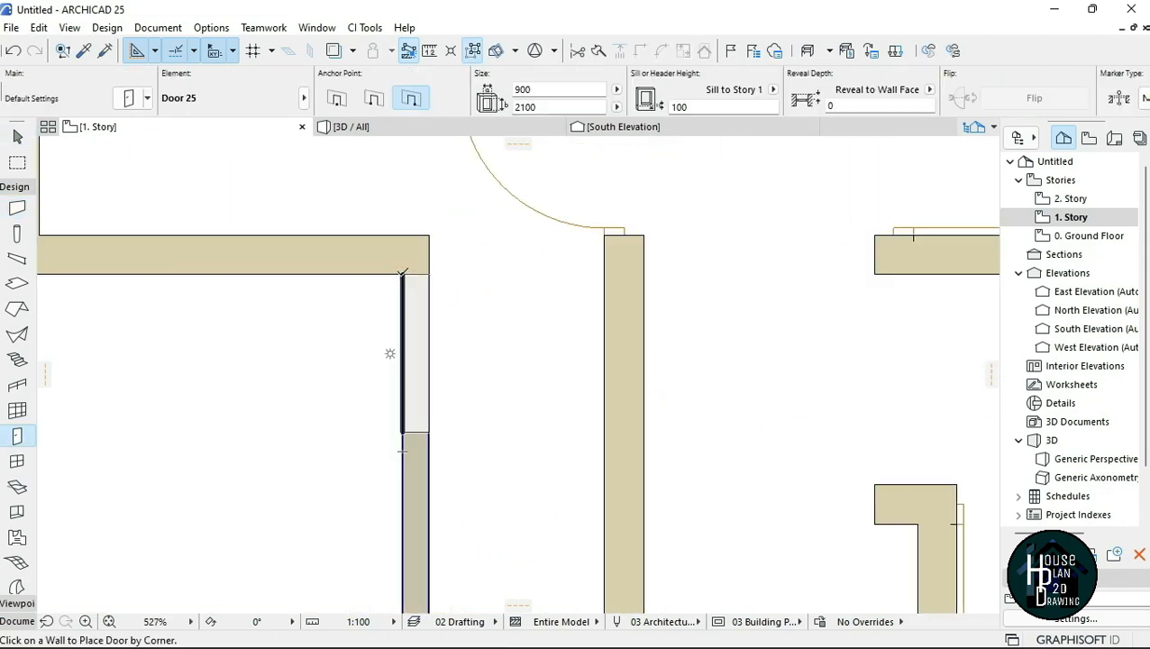
left_click(390, 353)
key("Escape")
left_click(261, 283)
left_click_drag(538, 91, 499, 98)
type("750")
key("Return")
key("Escape")
scroll(467, 333, "down", 6)
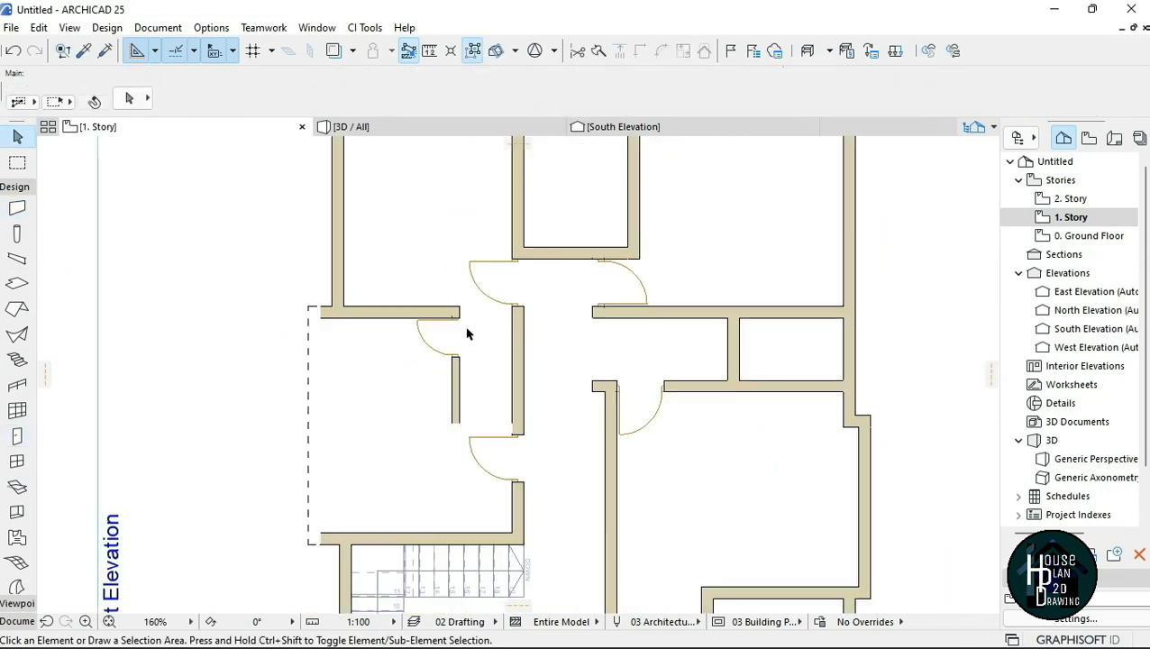
- Place a matching 750 wide door at the south end of the small north room's east wall, opening into that room
left_click(419, 350, "alt")
scroll(418, 351, "down", 3)
scroll(545, 284, "up", 5)
left_click(532, 361)
left_click(531, 362)
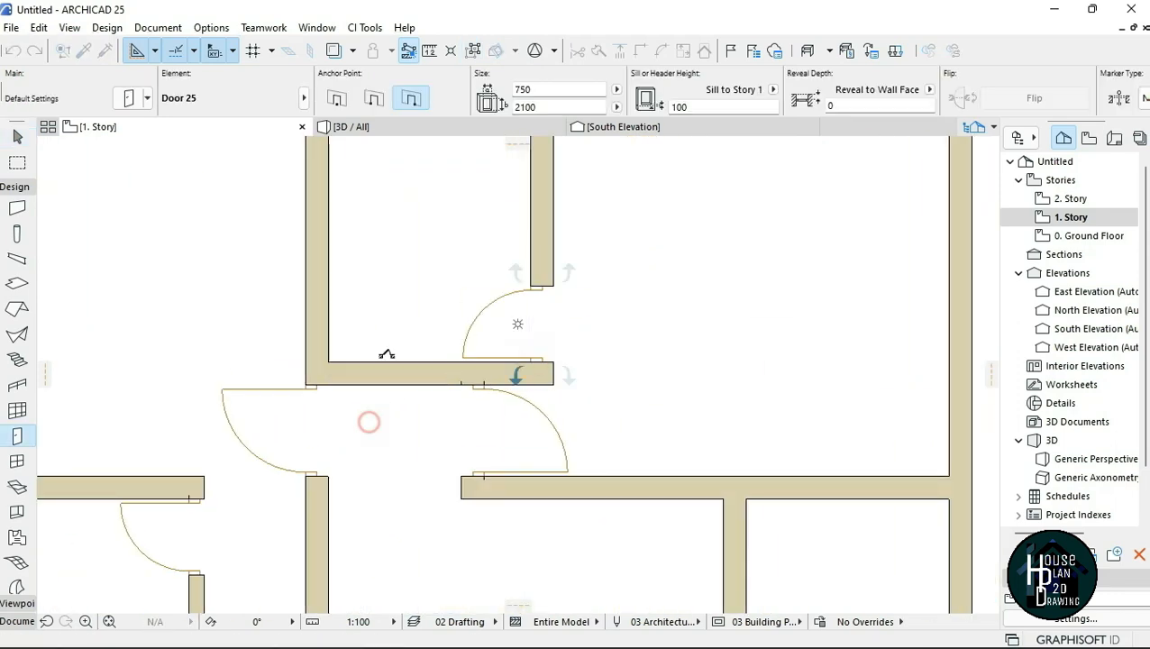
left_click(369, 418)
- Place a 750 wide door in the west wall of the inner room at the large east room's southeast corner, opening inward
scroll(370, 418, "down", 5)
scroll(496, 399, "up", 5)
left_click(459, 327)
left_click(510, 384)
- Place a 900 wide door between the large east room and the small room north of it, opening into the small room
scroll(510, 406, "down", 5)
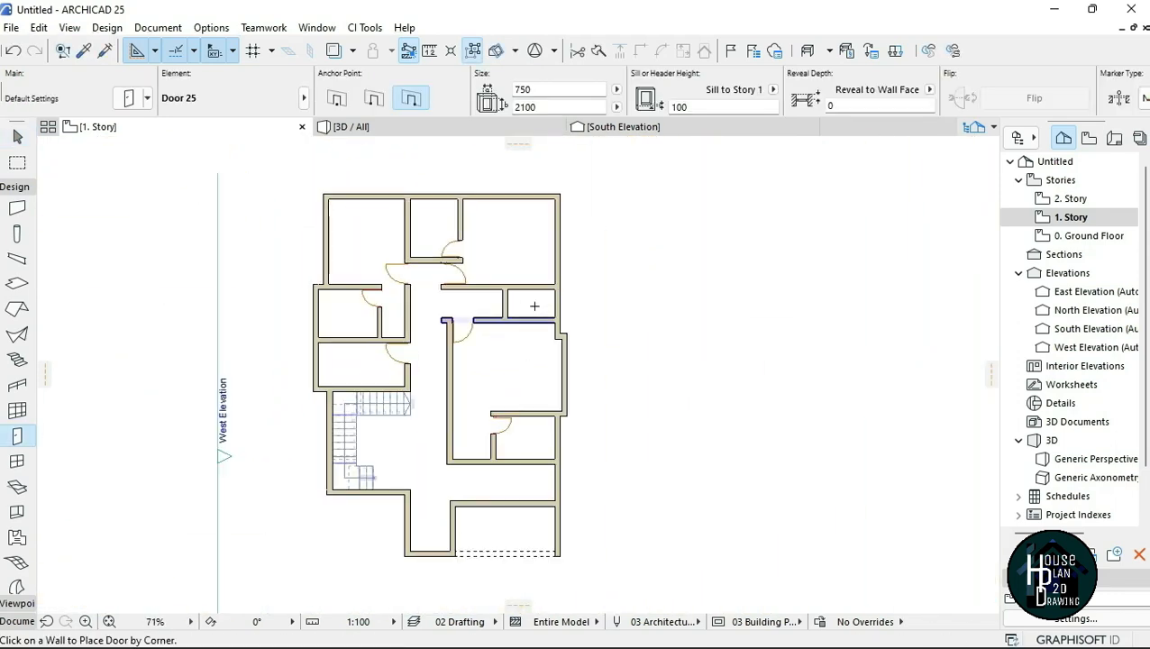
scroll(513, 323, "up", 5)
left_click(348, 378, "alt")
left_click(506, 312)
left_click(483, 241)
scroll(521, 360, "down", 6)
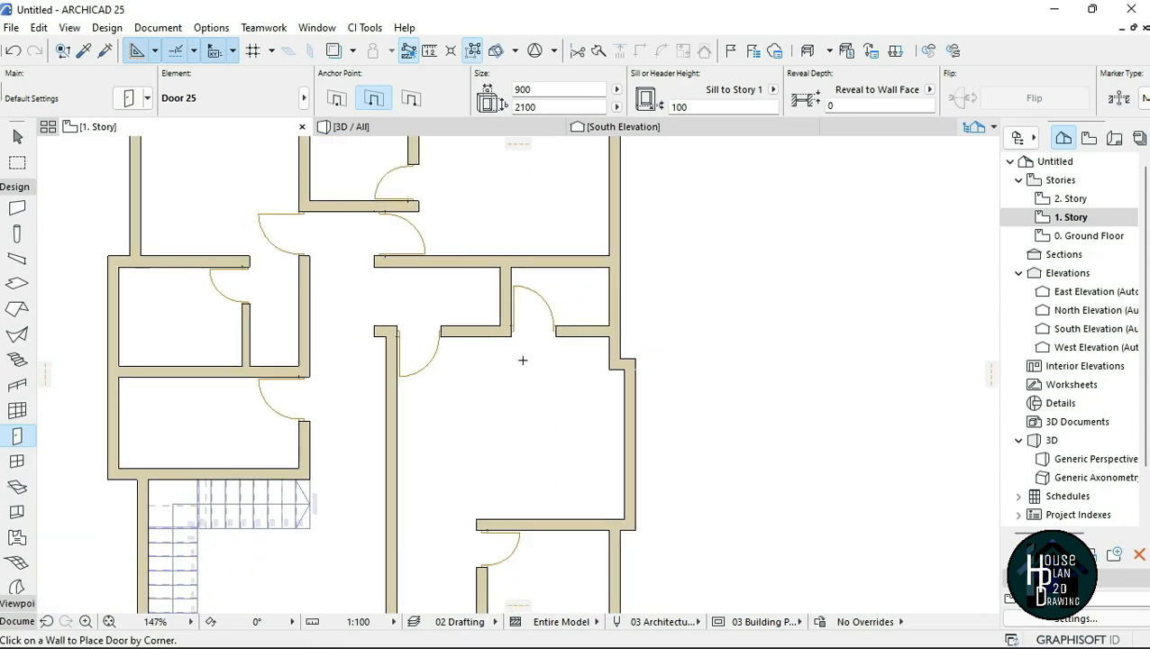
- Place a 900 wide door at the west end of the southeast balcony's north wall, opening onto the balcony
key("Escape")
scroll(500, 363, "up", 4)
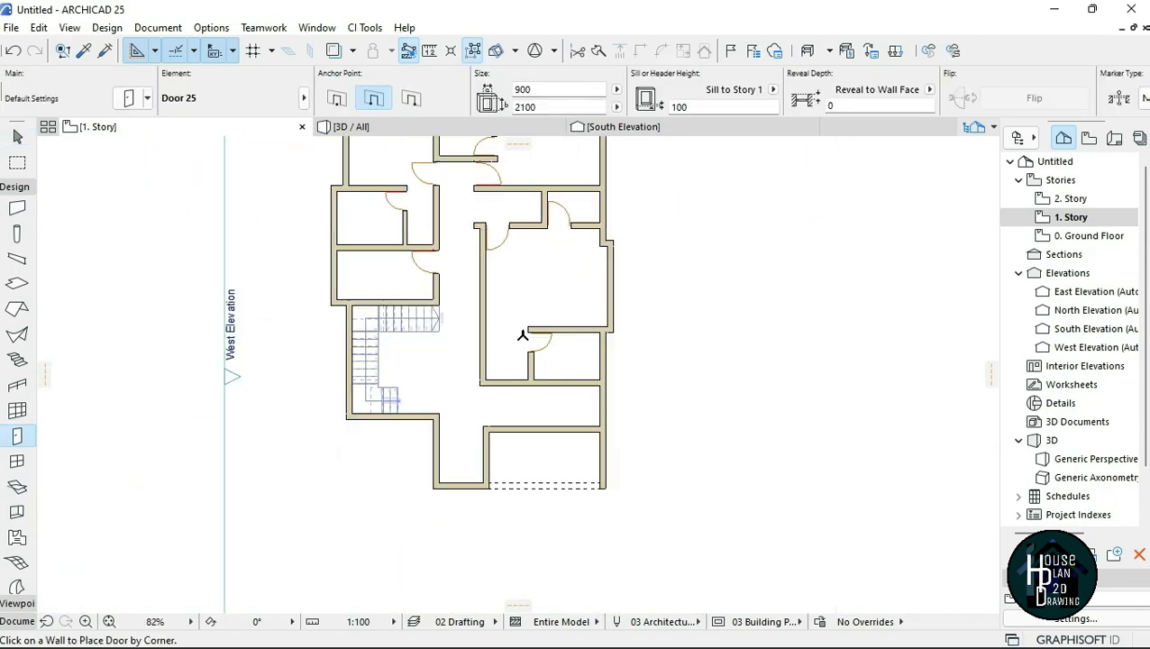
scroll(526, 333, "up", 5)
scroll(480, 375, "down", 5)
key("Escape")
scroll(480, 338, "down", 2)
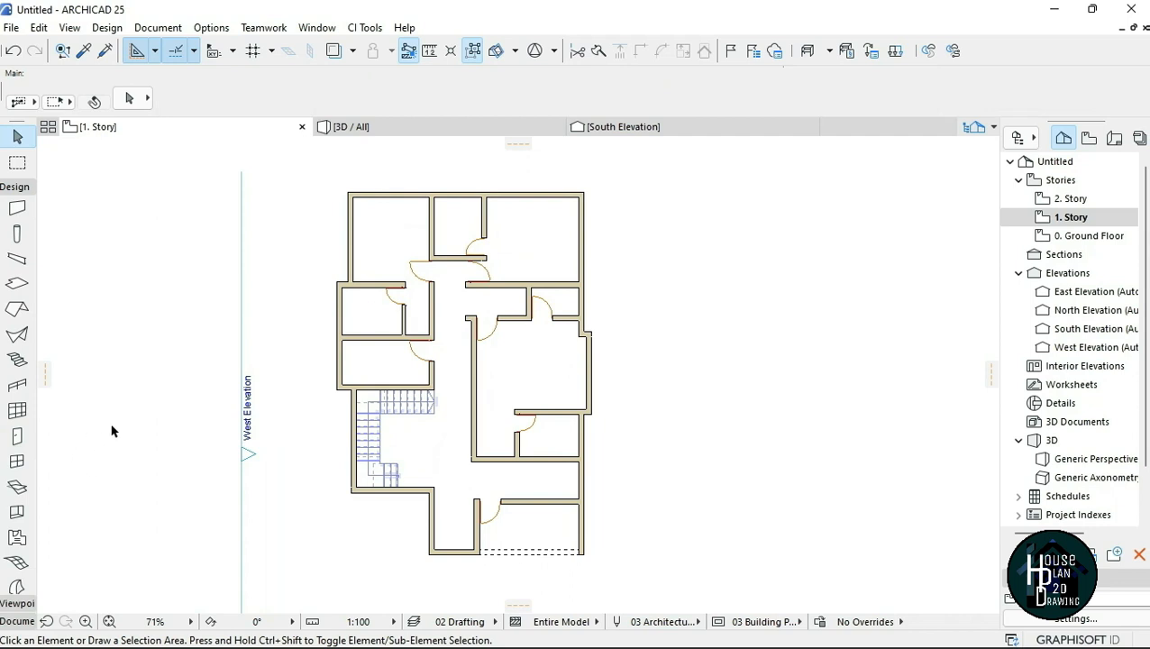
- Place two 600 by 1500 2-Sash Sliding Windows in the west exterior wall, one on each side of the wall dividing the west rooms
left_click(16, 462)
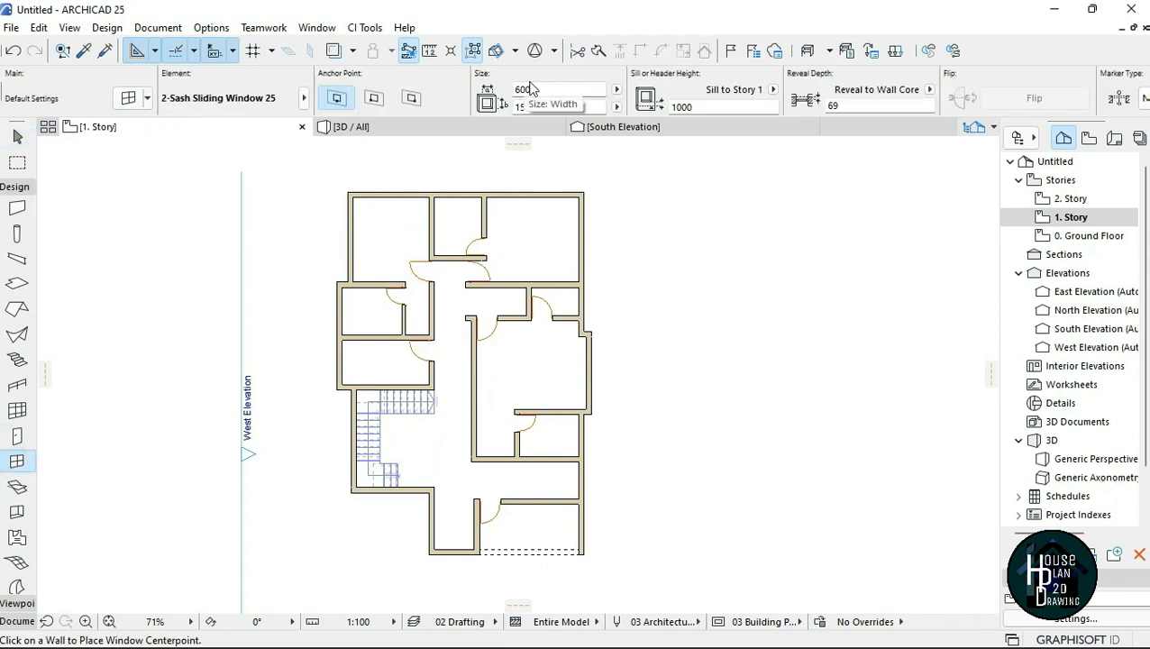
scroll(340, 334, "up", 8)
left_click(349, 361)
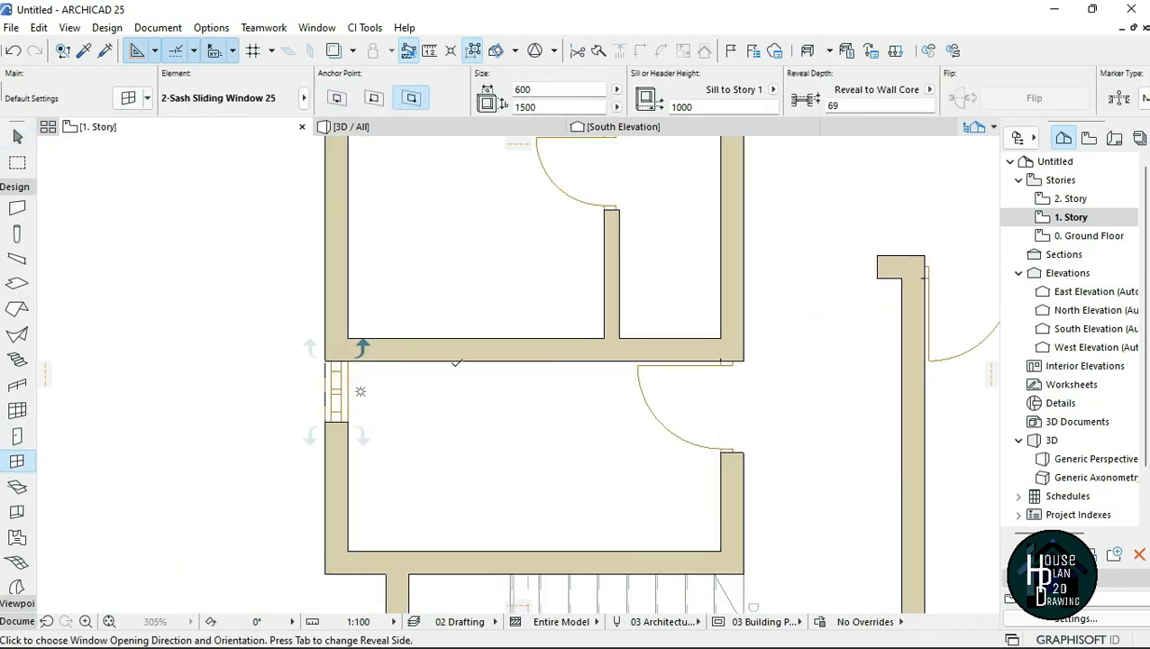
left_click(362, 347)
left_click(374, 98)
left_click(349, 338)
left_click(353, 342)
- Place a centre-anchored 600 by 1500 sliding window in the small north room's exterior wall, over the traced ground-floor window
scroll(347, 449, "down", 4)
scroll(354, 449, "down", 4)
scroll(494, 264, "up", 8)
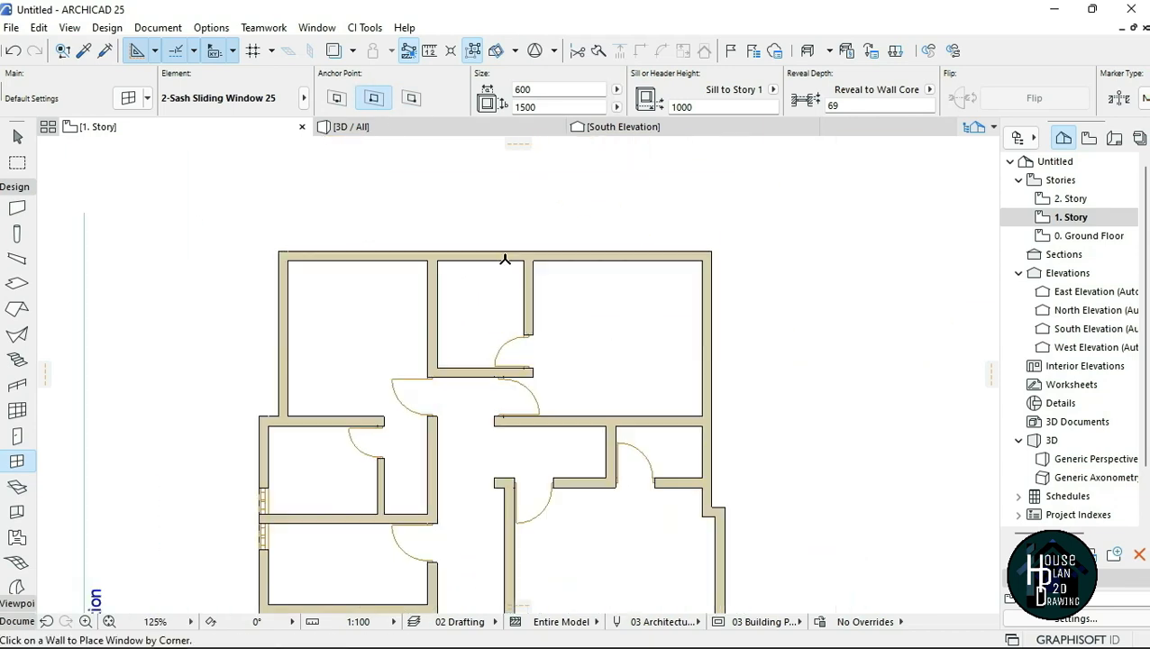
left_click(337, 98)
scroll(443, 212, "down", 8)
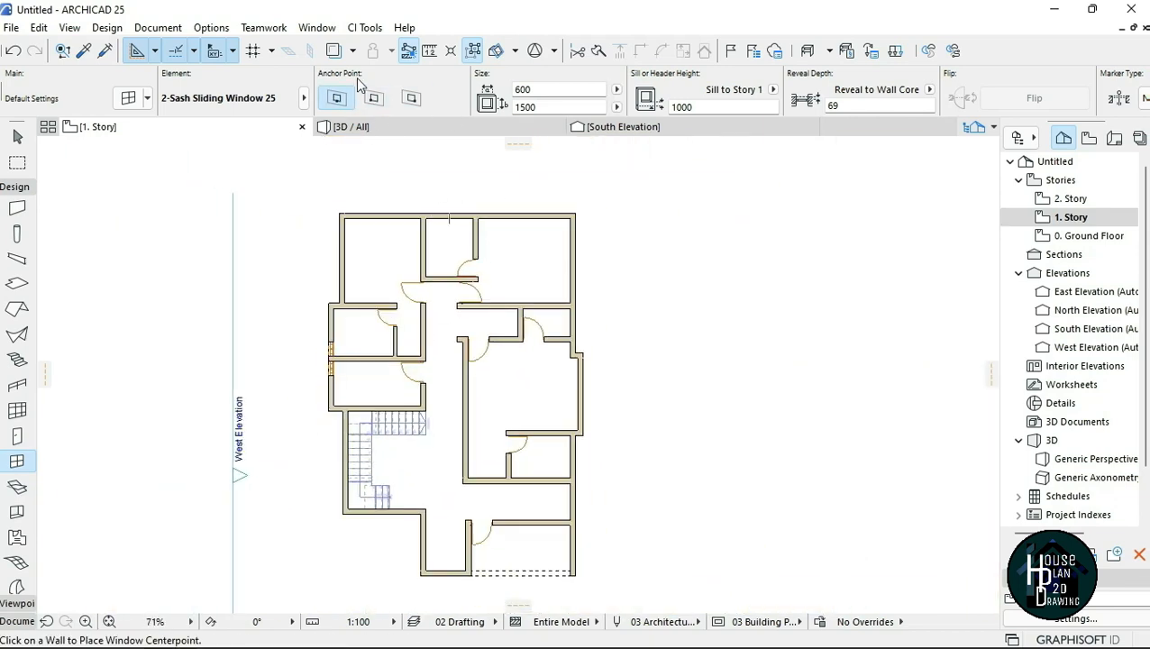
scroll(449, 230, "up", 10)
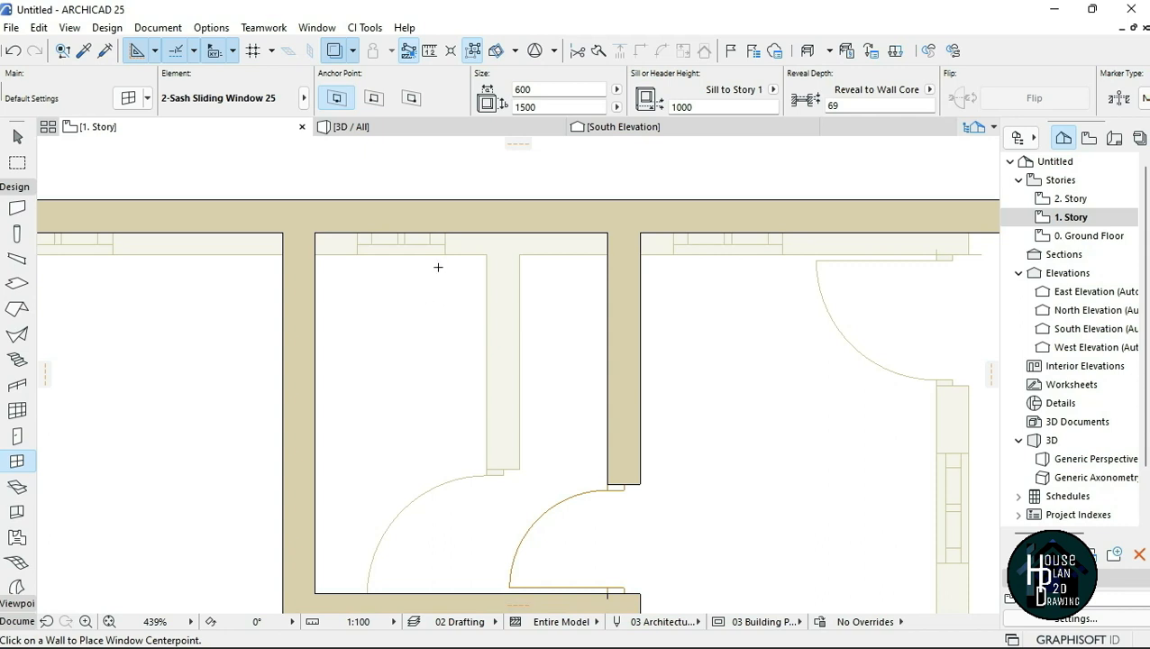
left_click(401, 235)
left_click(406, 280)
- Move the small north room's window to line up with the ground-floor window, and turn off the trace reference
scroll(380, 240, "up", 5)
key("Escape")
left_click(423, 187)
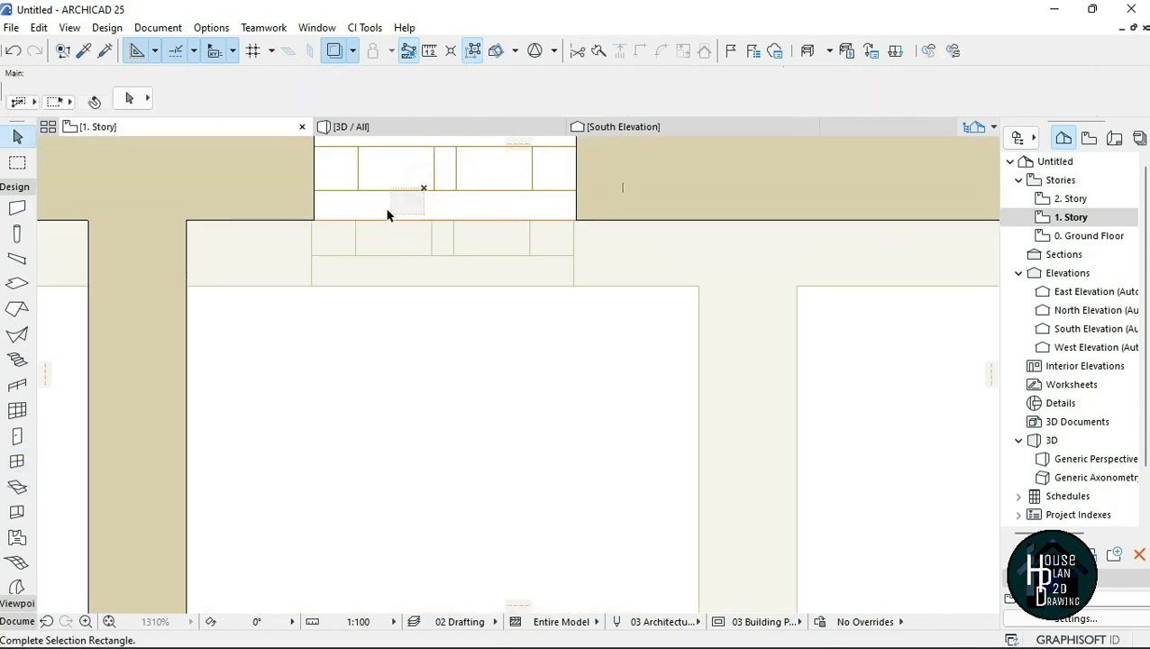
left_click(388, 216)
left_click(431, 189)
scroll(425, 200, "down", 1)
left_click(435, 174)
scroll(334, 227, "up", 10)
key("ctrl+d")
left_click(296, 245)
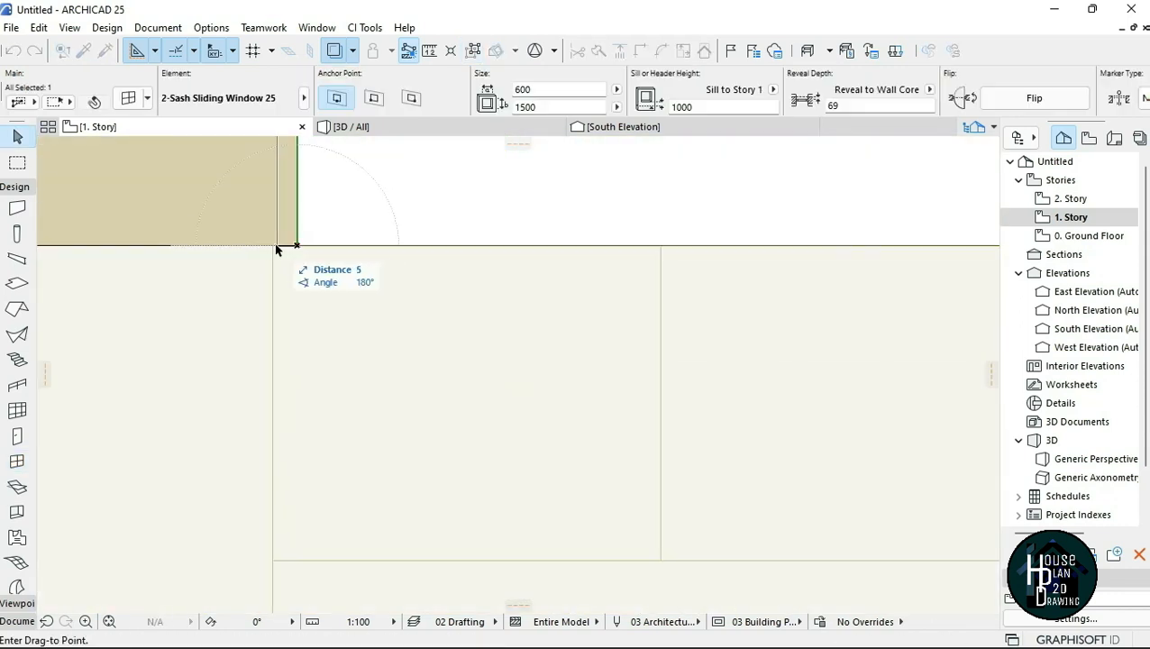
left_click(276, 245)
scroll(449, 223, "down", 15)
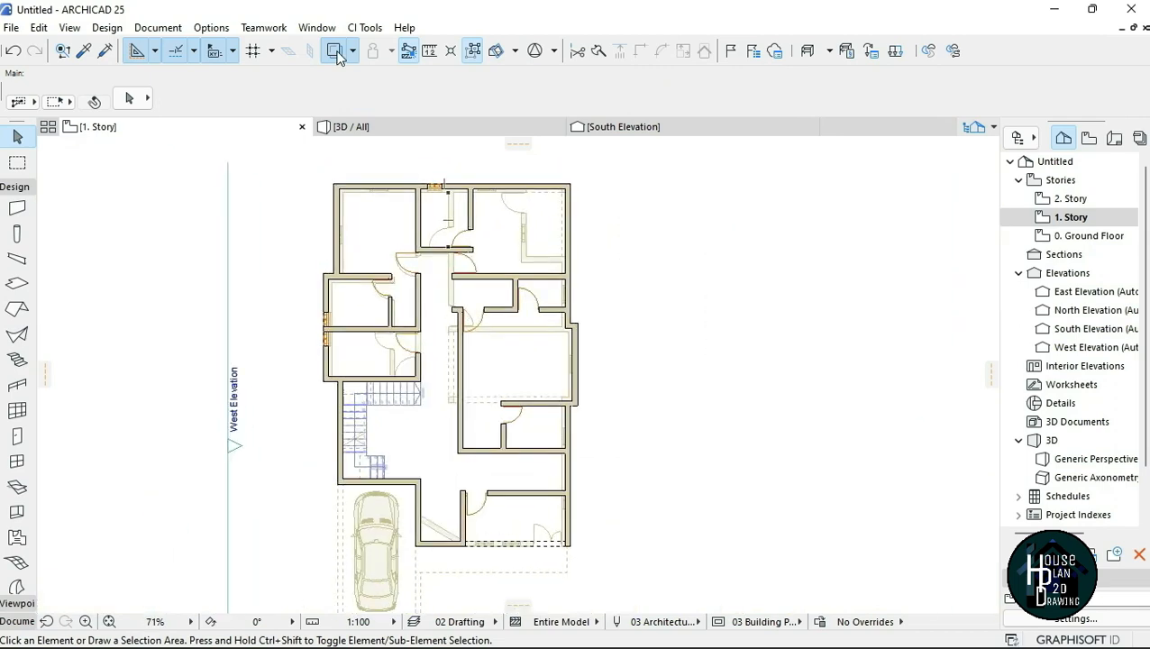
left_click(336, 54)
- Reuse the west window's settings with a width of 750, and place a window centred in the northwest room's north wall
scroll(487, 303, "down", 1)
scroll(464, 252, "up", 1)
scroll(373, 343, "up", 7)
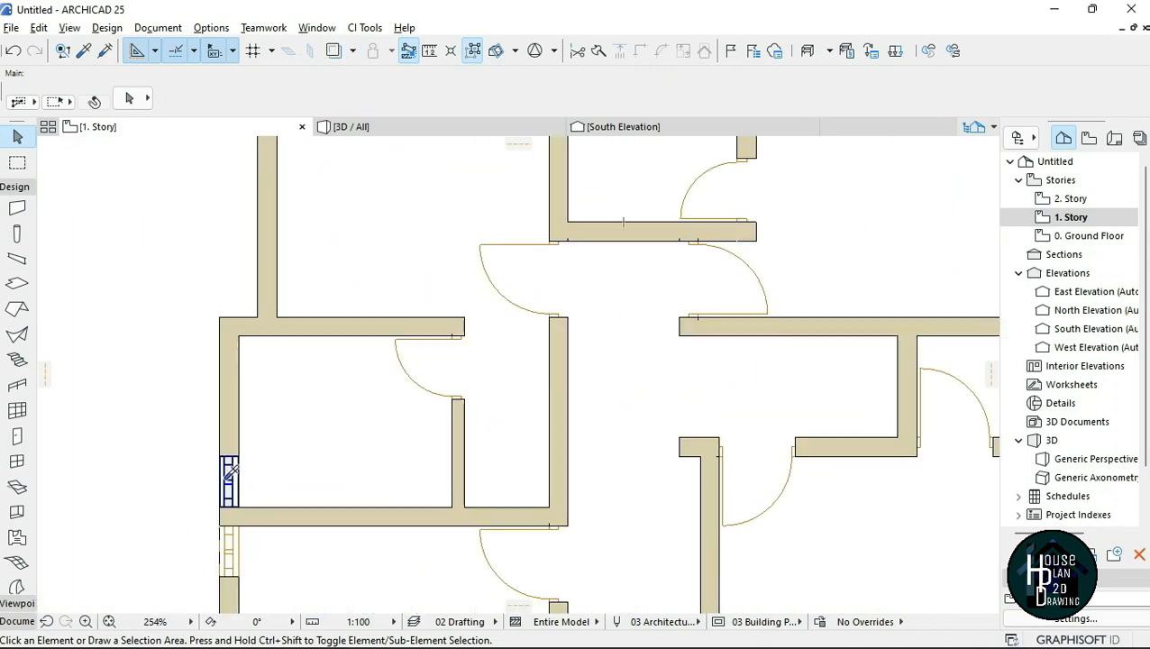
left_click(225, 481, "alt")
scroll(248, 474, "down", 3)
left_click_drag(538, 89, 512, 89)
type("750")
key("Return")
scroll(264, 203, "up", 3)
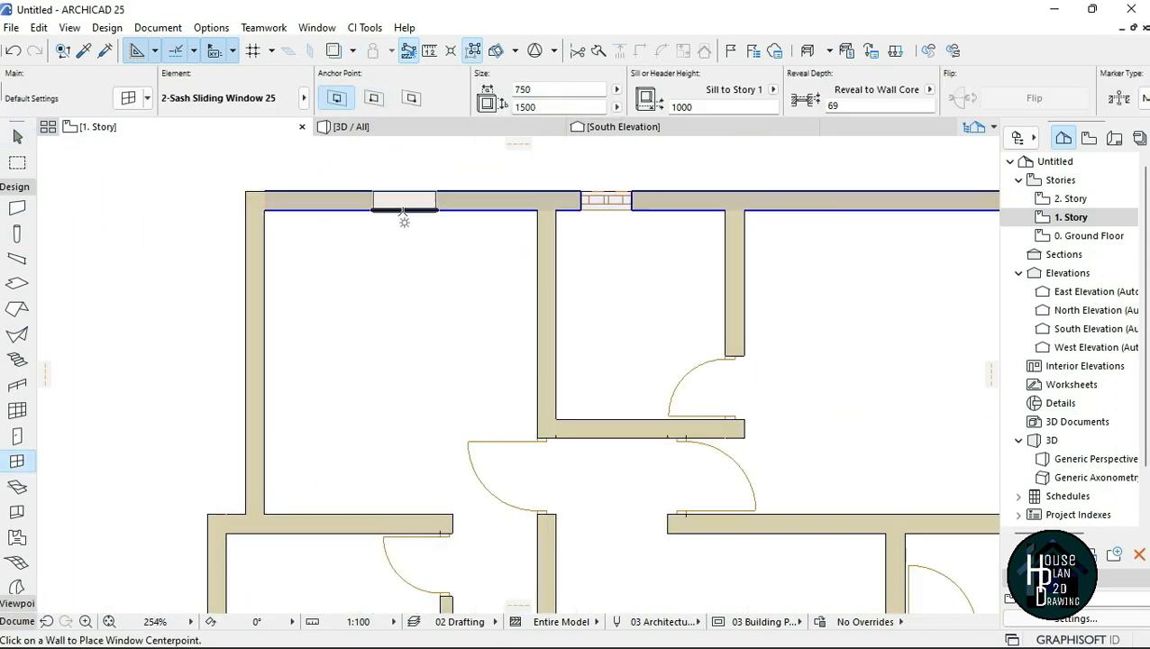
- Place 750 by 1500 sliding windows in the northeast room, one in its north wall and one in its east wall
scroll(919, 218, "down", 1)
middle_click_drag(919, 218, 478, 218)
left_click(468, 211)
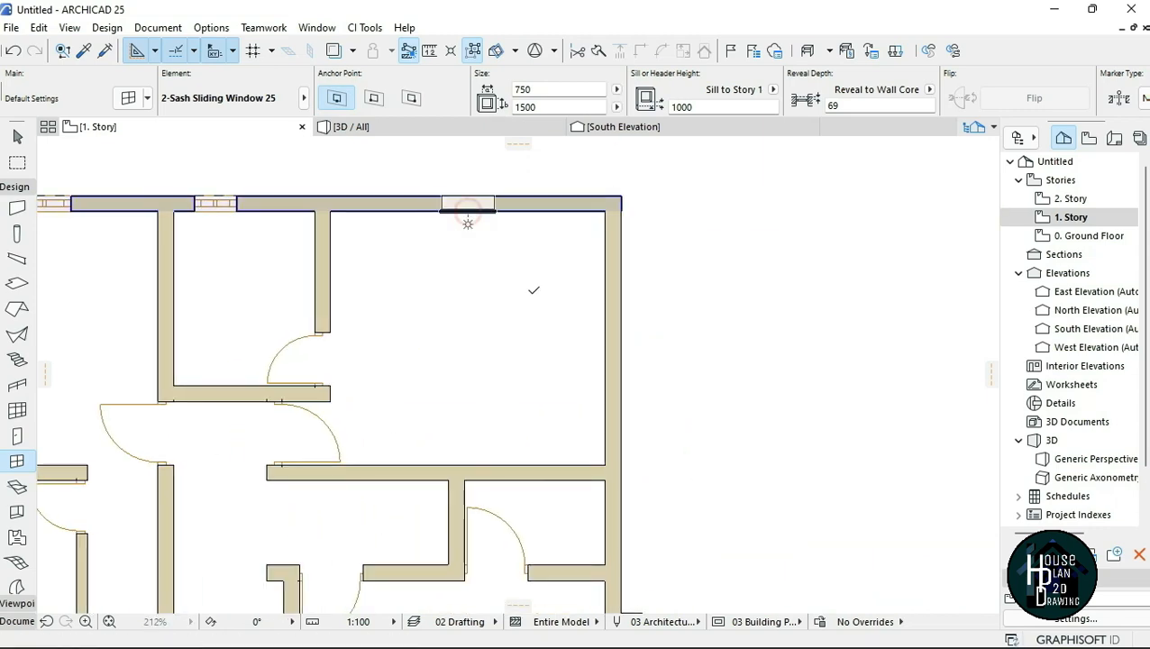
left_click(533, 290)
left_click(607, 339)
left_click(588, 373)
- Place two 750 by 1500 sliding windows in the projecting east wall of the middle east room
scroll(606, 210, "down", 5)
scroll(651, 425, "up", 5)
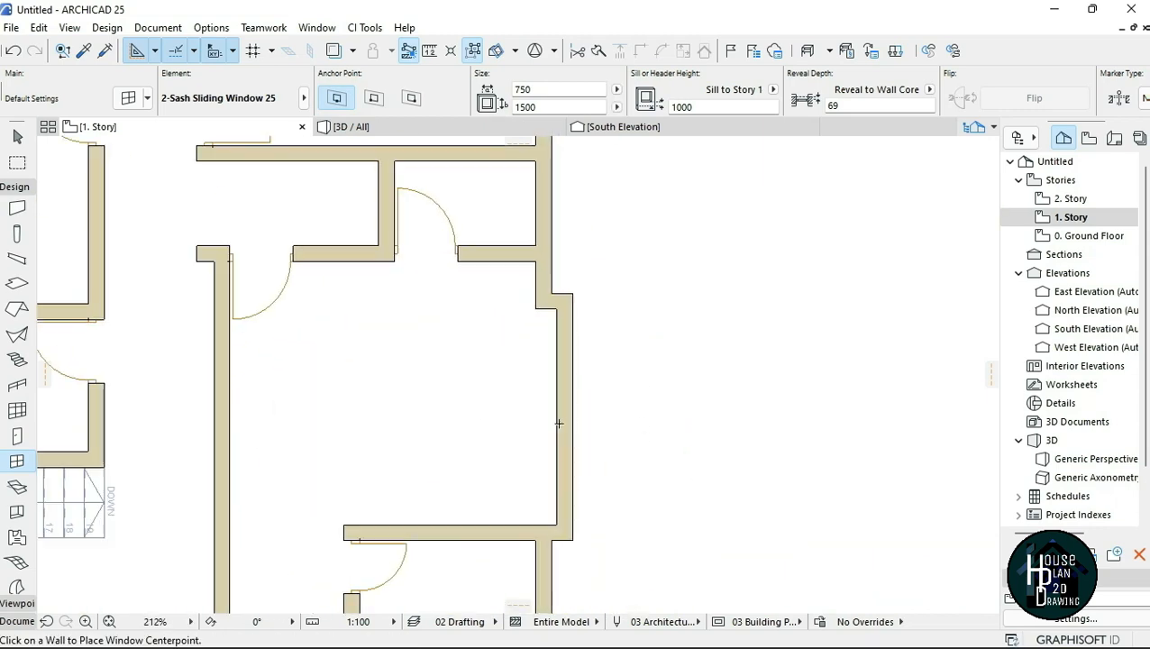
left_click(556, 354)
left_click(540, 386)
left_click(556, 470)
left_click(539, 500)
- Place a side-anchored 750 by 1500 window between the small east balcony's door and the exterior wall, flush with the wall
left_click(502, 253)
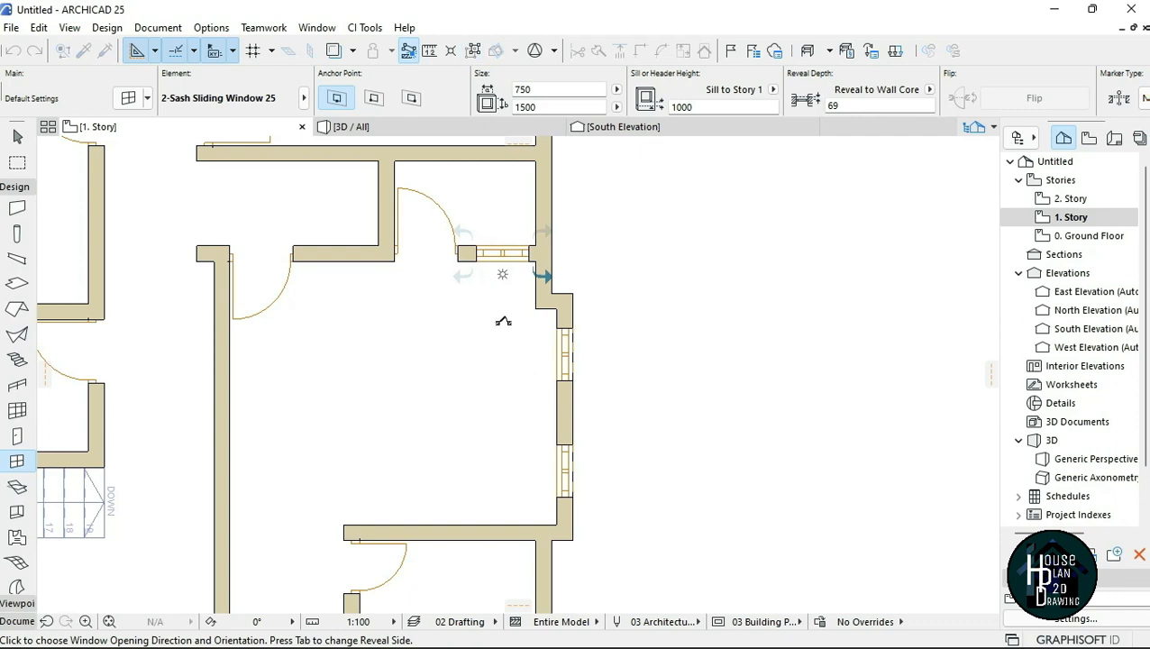
key("Escape")
scroll(523, 250, "up", 5)
left_click(411, 98)
left_click(561, 272)
left_click(488, 414)
- Place a centre-anchored 750 by 1500 window in the small east balcony's west wall, and trim away the exterior wall enclosing the balcony
scroll(488, 414, "down", 2)
left_click(337, 98)
left_click(360, 371)
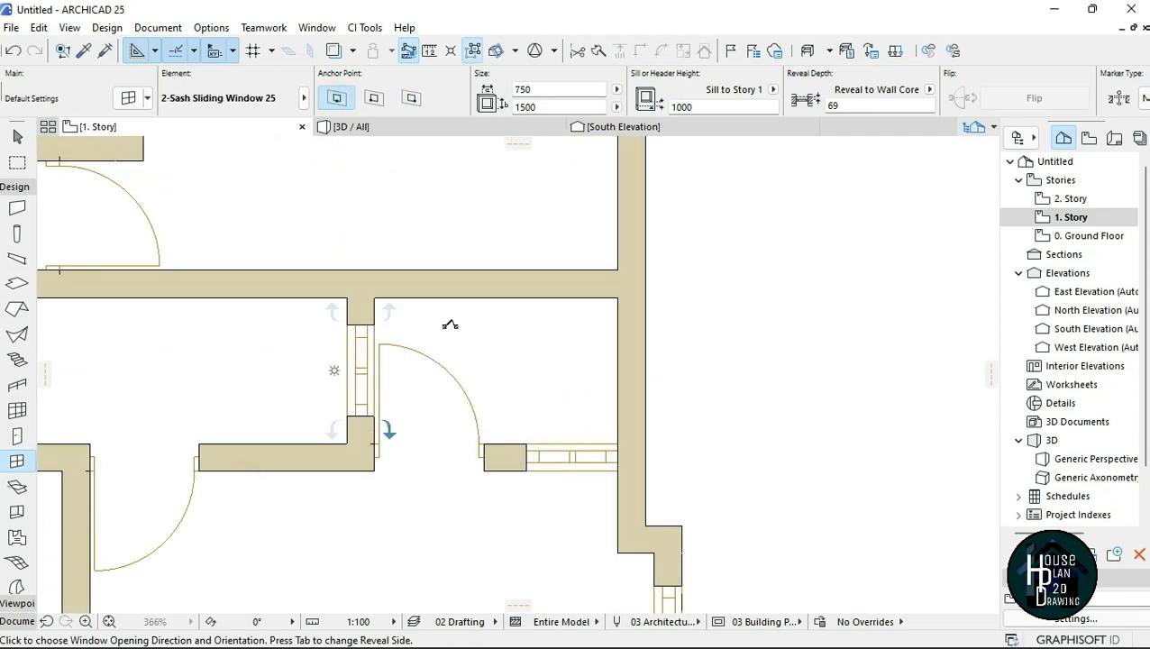
left_click(450, 325)
scroll(461, 320, "down", 4)
key("Escape")
left_click(544, 347, "ctrl")
- Reuse the sliding window settings and place two 750 by 1500 windows in the south balcony's wall, east of its door
scroll(548, 332, "up", 4)
scroll(548, 284, "down", 11)
scroll(451, 415, "up", 2)
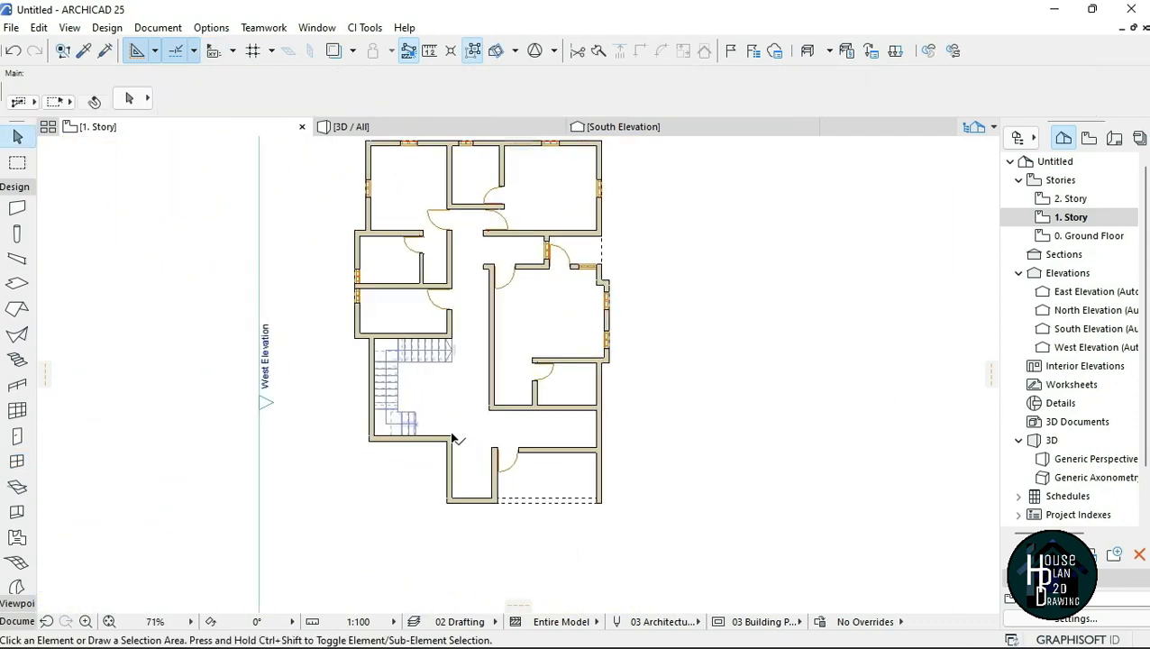
scroll(608, 340, "up", 7)
left_click(609, 326, "alt")
scroll(609, 326, "down", 7)
scroll(588, 458, "up", 7)
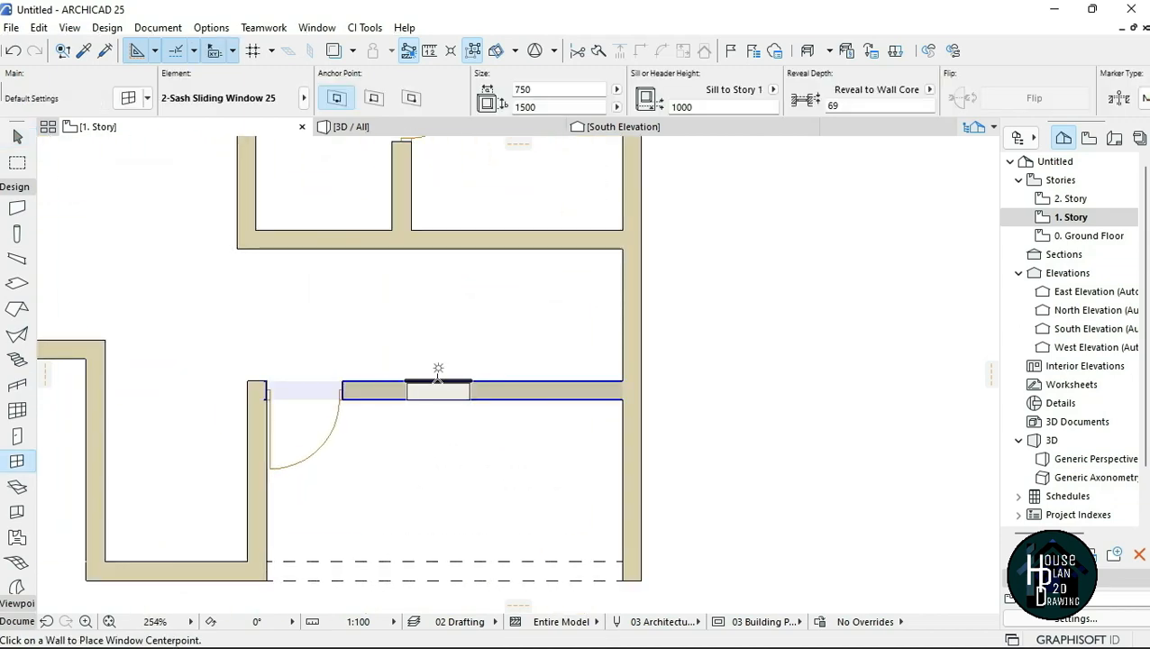
left_click(436, 379)
left_click(437, 376)
left_click(556, 377)
scroll(631, 423, "down", 5)
scroll(618, 467, "up", 5)
key("Escape")
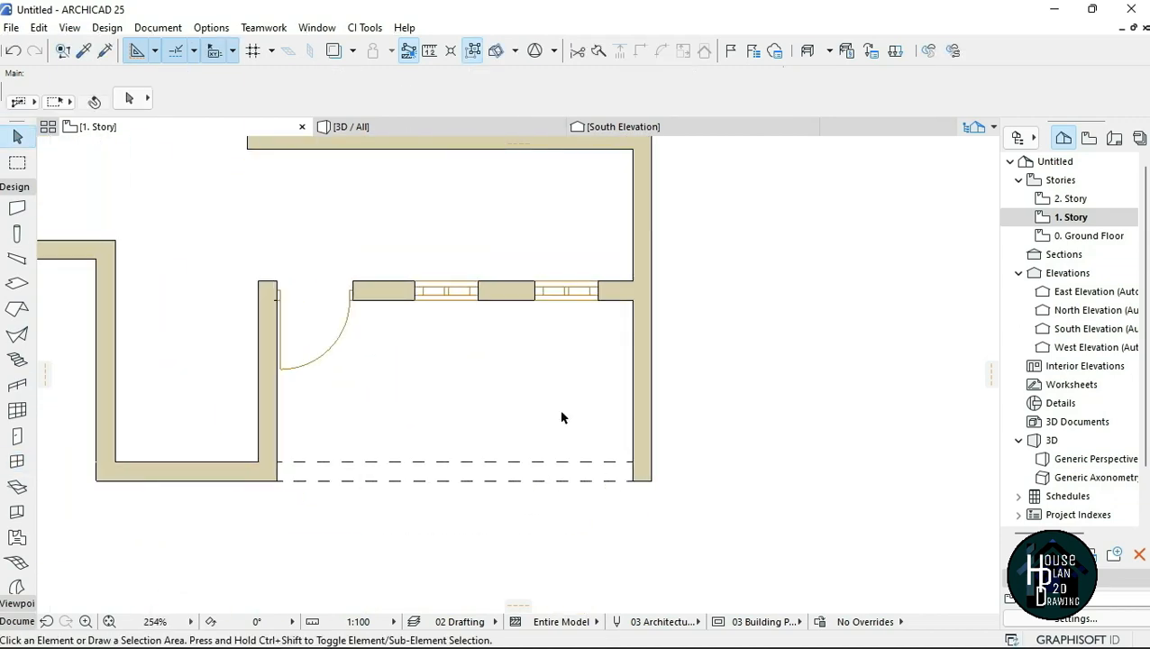
- Measure distances around the south balcony from the east wall's end, the stairwell's outer corner and the balcony wall's east junction
key("m")
left_click(632, 461)
scroll(632, 300, "down", 5)
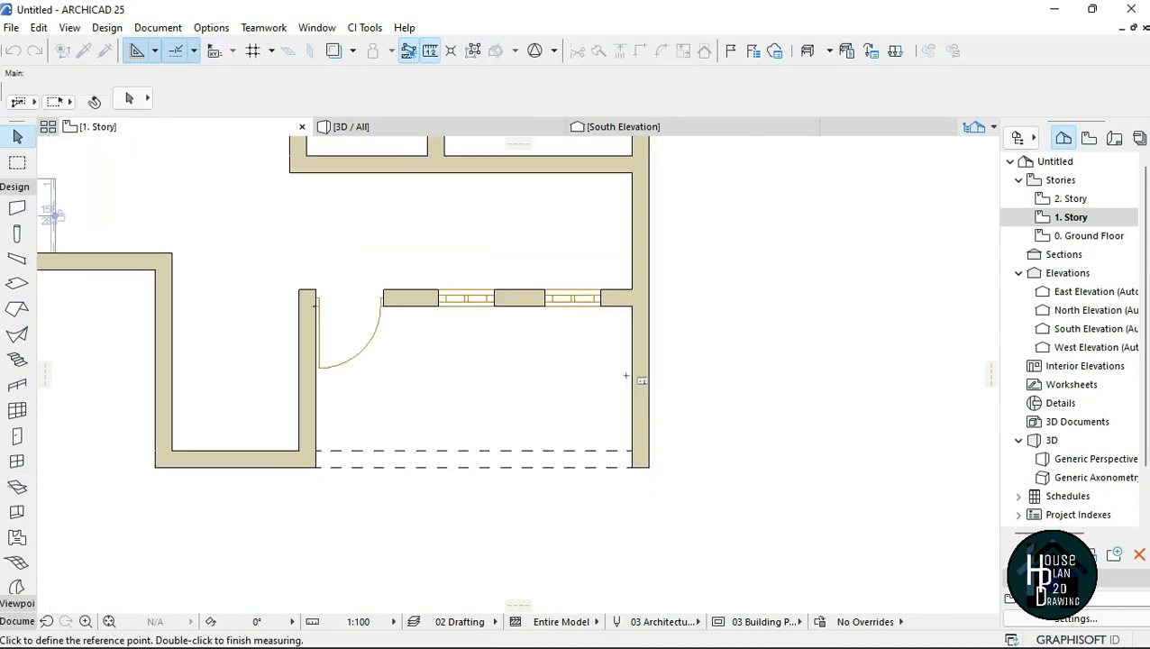
scroll(513, 411, "up", 6)
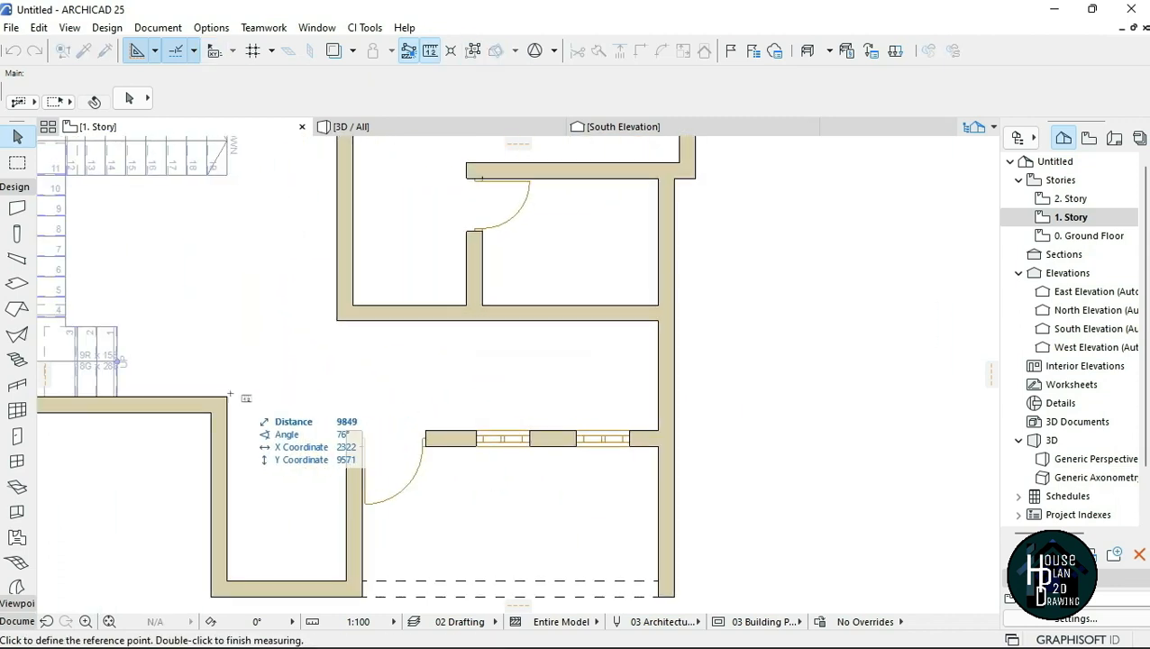
left_click(226, 398)
key("Escape")
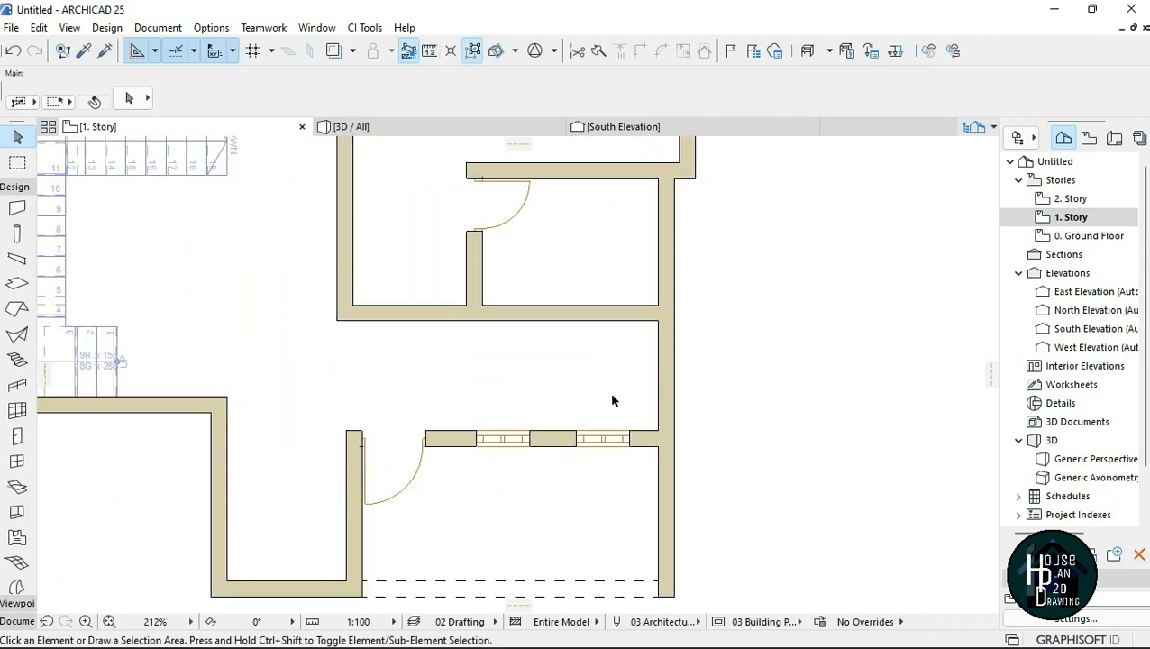
key("m")
left_click(658, 430)
key("Escape")
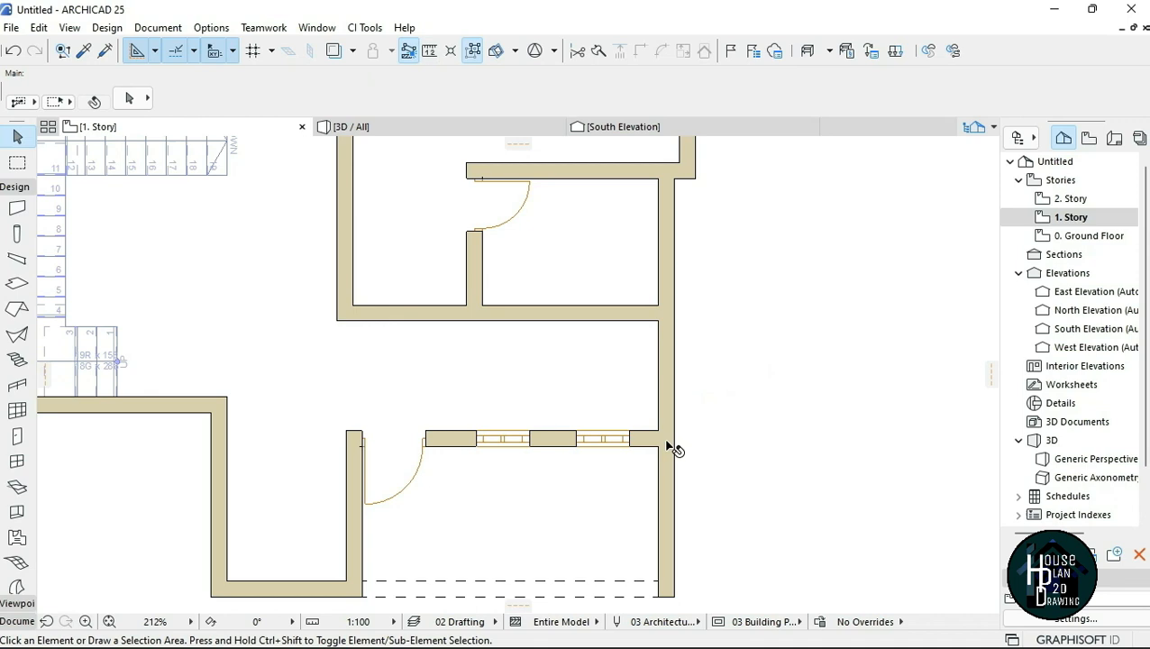
- Draw a wall across the south balcony from the east wall to the partition, 2892 south of the next room's wall face
left_click(665, 390, "alt")
type("2892")
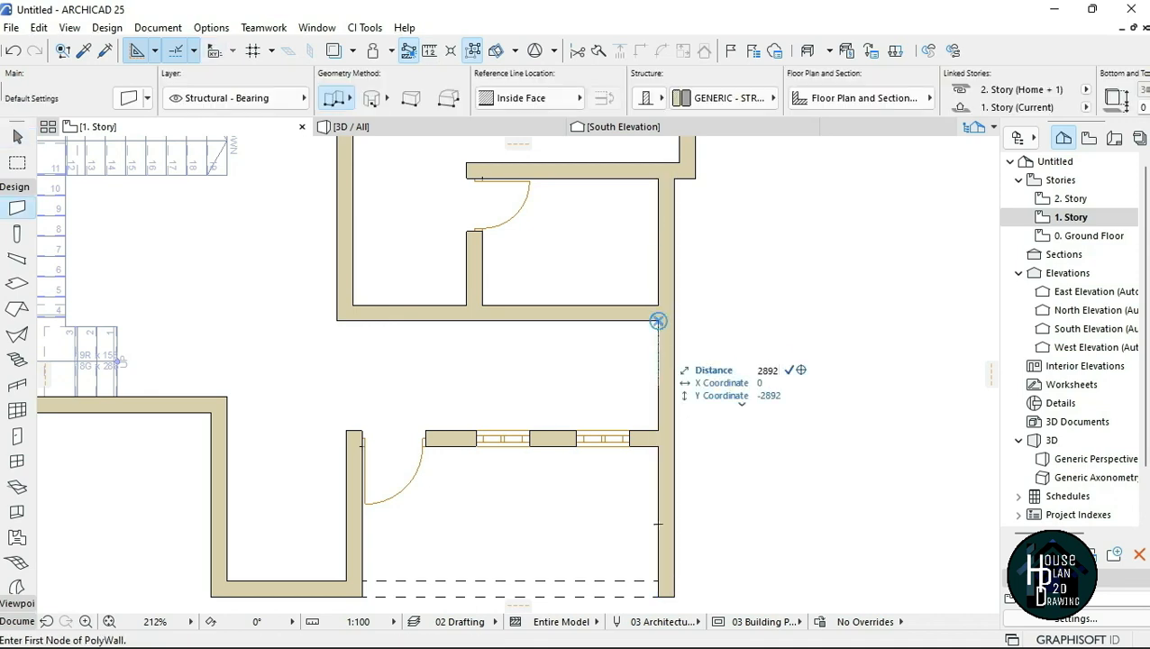
key("Return")
left_click(551, 105)
double_click(364, 524)
scroll(532, 360, "down", 2)
scroll(534, 506, "up", 1)
key("Escape")
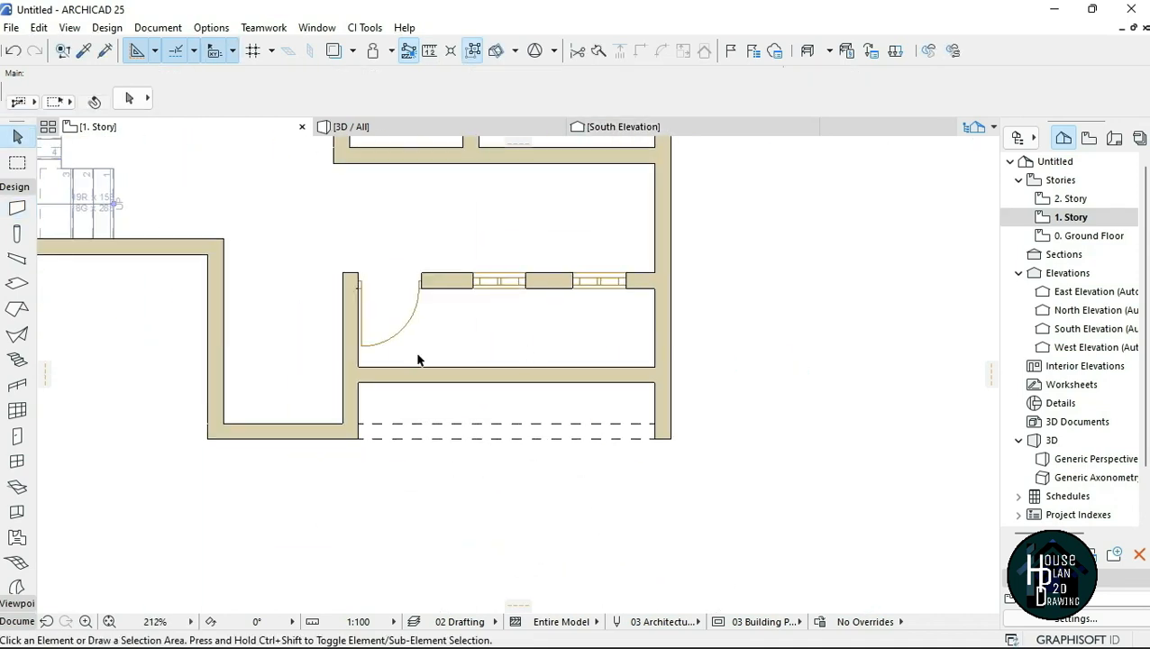
- Draw a short dashed marker line eastward from the new balcony wall's north face, and delete that wall
scroll(586, 437, "down", 4)
scroll(538, 462, "up", 3)
scroll(468, 489, "up", 3)
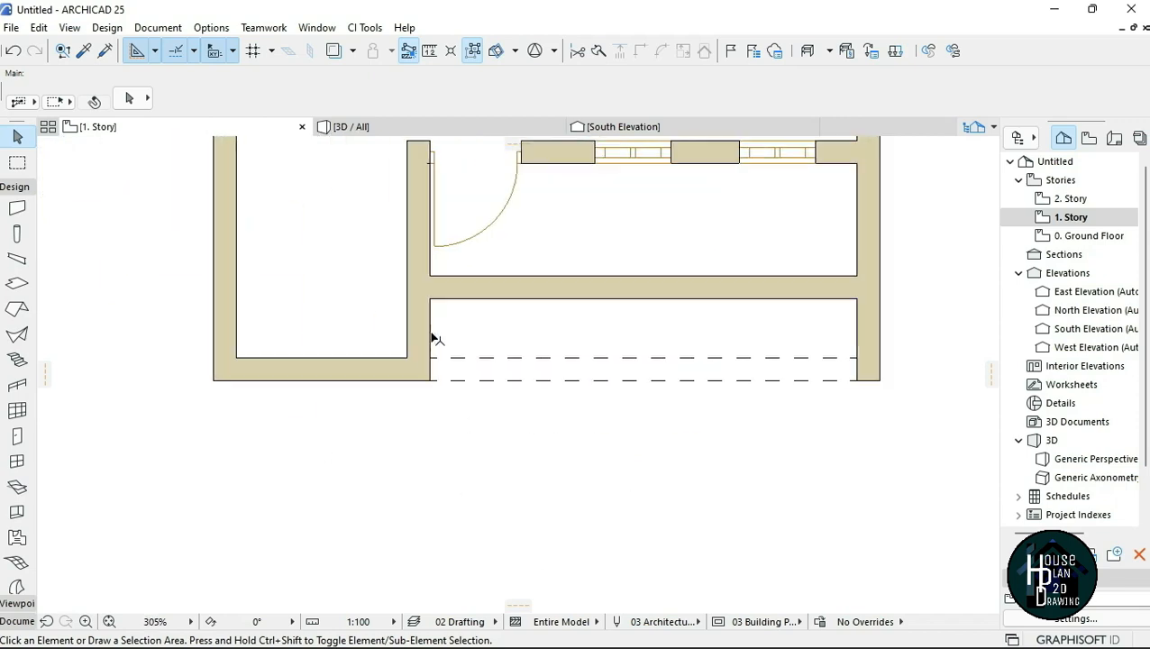
scroll(491, 314, "down", 5)
scroll(615, 253, "up", 3)
left_click(534, 384, "alt")
left_click(652, 325)
double_click(724, 325)
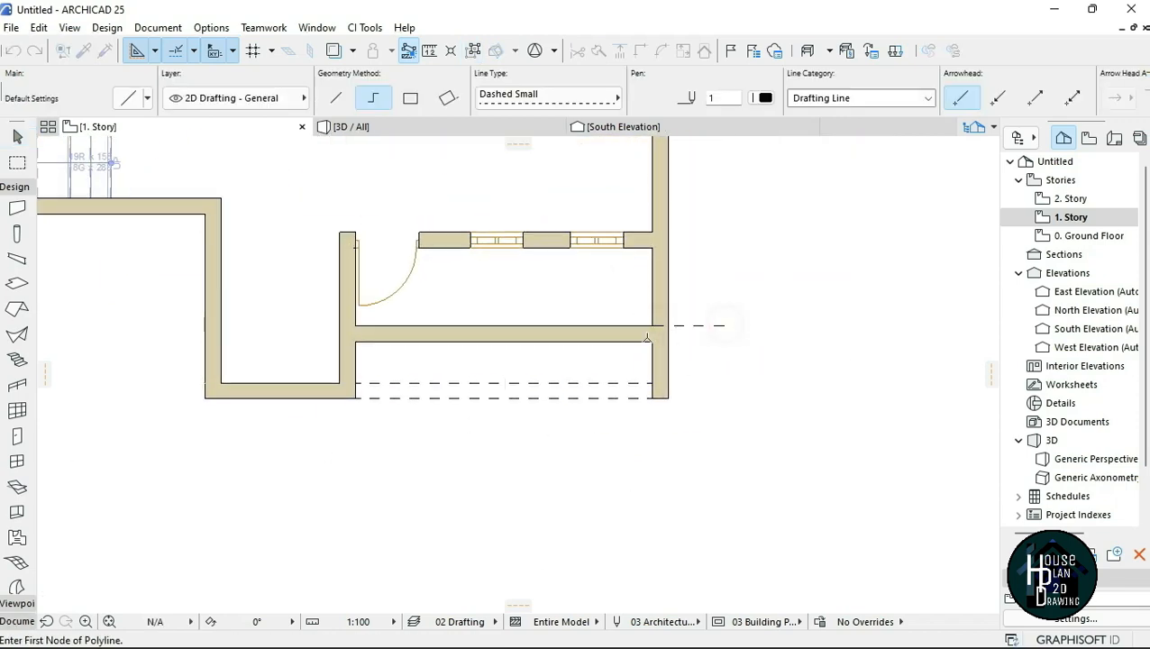
left_click(590, 327)
key("Delete")
- Move the balcony wall with its door and two windows south to the marker line's level, and delete the marker line
left_click(564, 247)
key("ctrl+d")
left_click(652, 234)
left_click(652, 325)
left_click(700, 325)
right_click(703, 326)
left_click(743, 365)
scroll(539, 415, "down", 3)
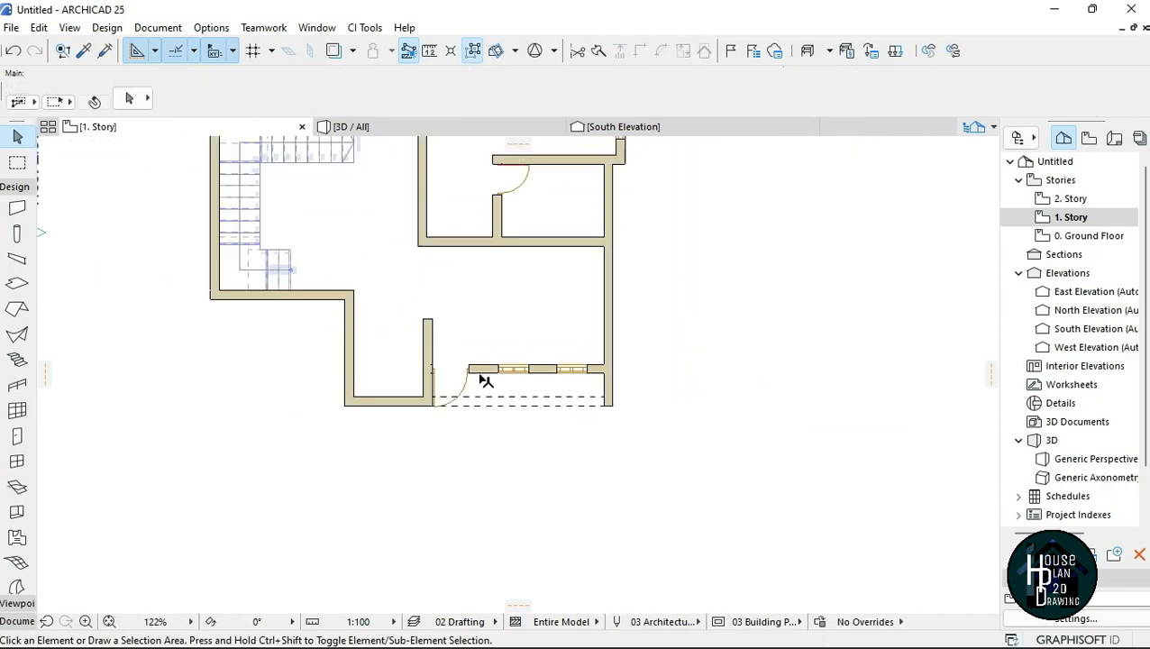
- Trim off the partition stub projecting north of the moved balcony wall
scroll(540, 360, "up", 3)
left_click(346, 327, "ctrl")
scroll(568, 361, "down", 3)
scroll(531, 447, "up", 1)
- Move the two dashed balcony edge lines about 2100 mm south, clear of the walls
left_click_drag(548, 312, 622, 401)
key("ctrl+d")
left_click(700, 334)
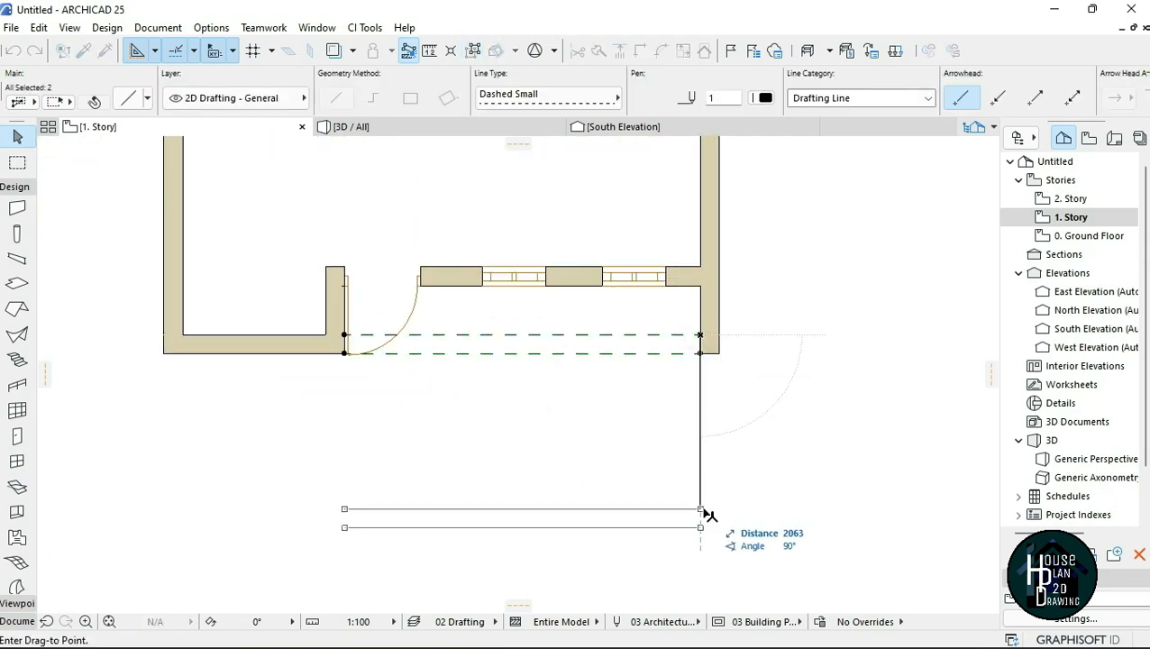
left_click(700, 514)
left_click(719, 353)
key("Escape")
- Draw an outside-face wall starting 1900 south of the balcony wall at the east wall, running west past the narrow room
type("w")
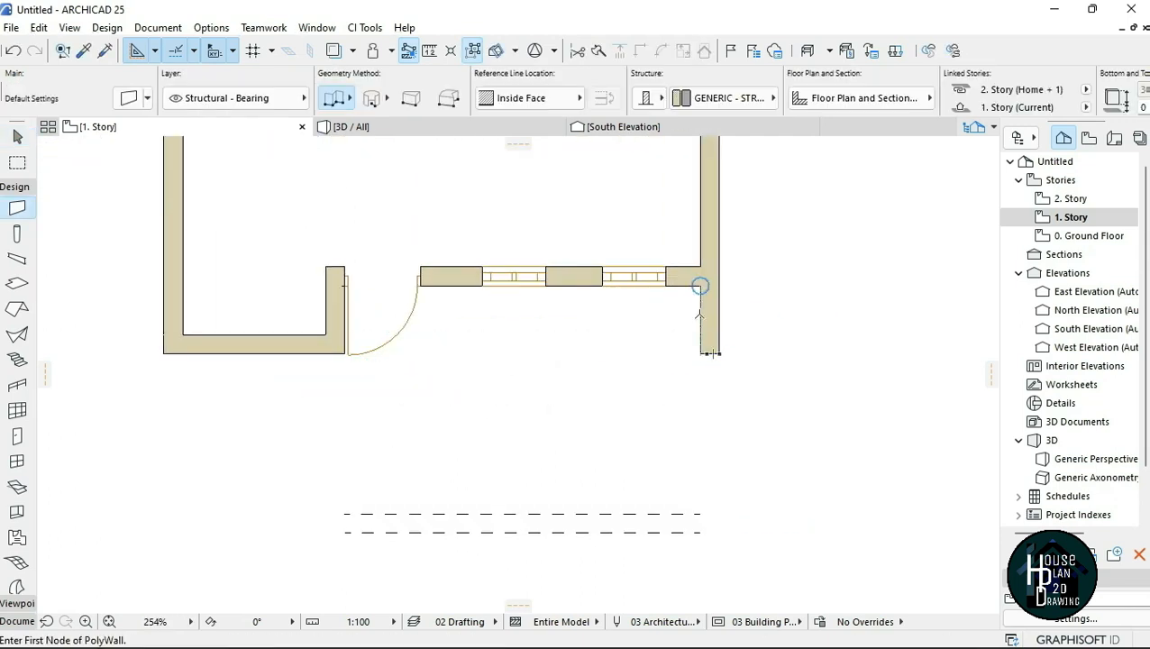
type("1900")
key("Return")
left_click(532, 97)
left_click(638, 96)
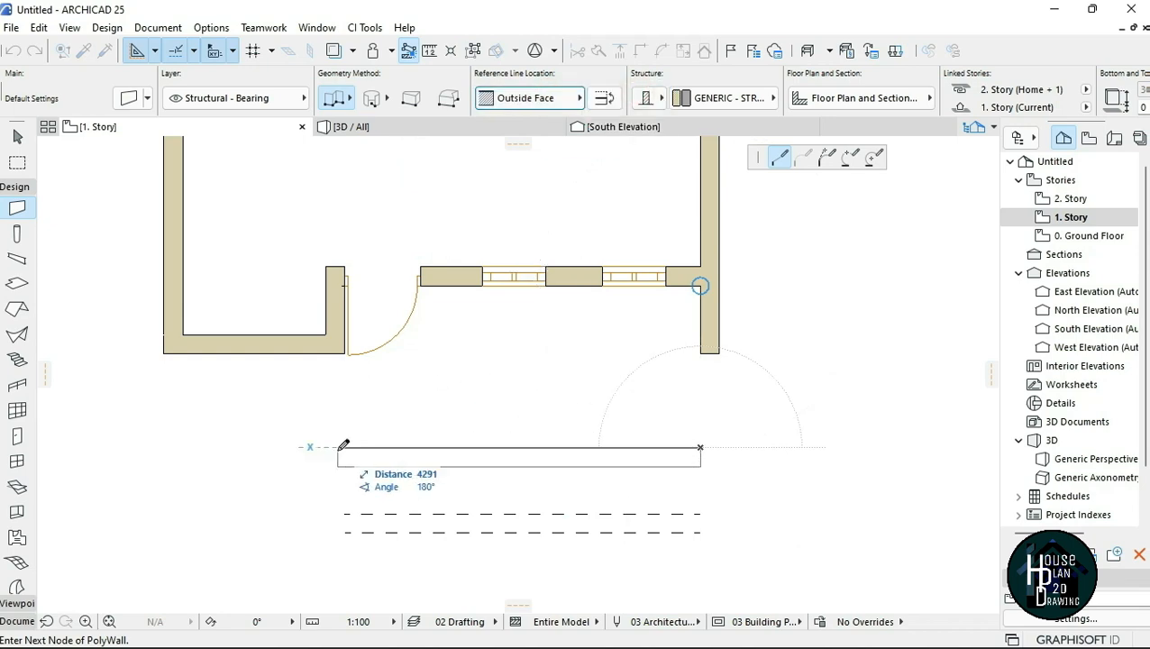
scroll(338, 448, "down", 2)
double_click(207, 449)
key("Escape")
- Extend the narrow room's west wall and partition south to the new wall, and trim its old south wall and the west overhang
left_click(250, 351)
left_click(237, 384)
left_click(238, 448)
left_click(349, 370)
left_click(349, 384)
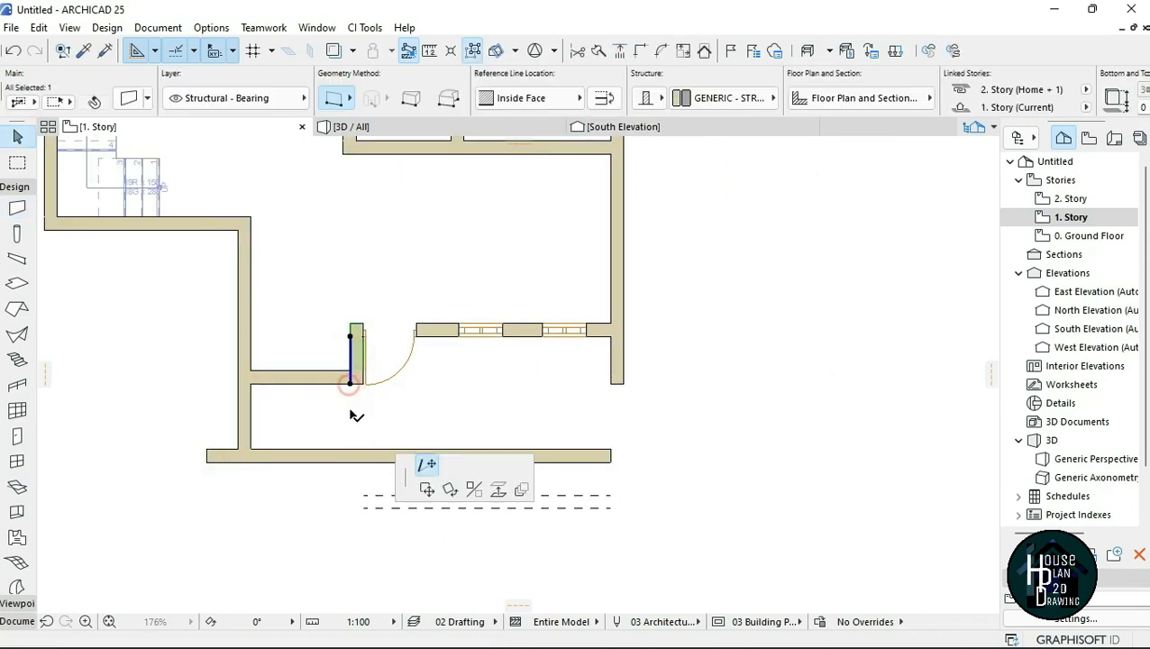
left_click(350, 448)
left_click(321, 379, "ctrl")
left_click(222, 455, "ctrl")
- Extend the east exterior wall south beyond the new south wall
scroll(544, 485, "up", 2)
left_click(598, 347)
left_click(603, 357)
left_click(602, 462)
- Trim away the new south wall across the balcony opening and the east wall's overhang beyond it
left_click(574, 441)
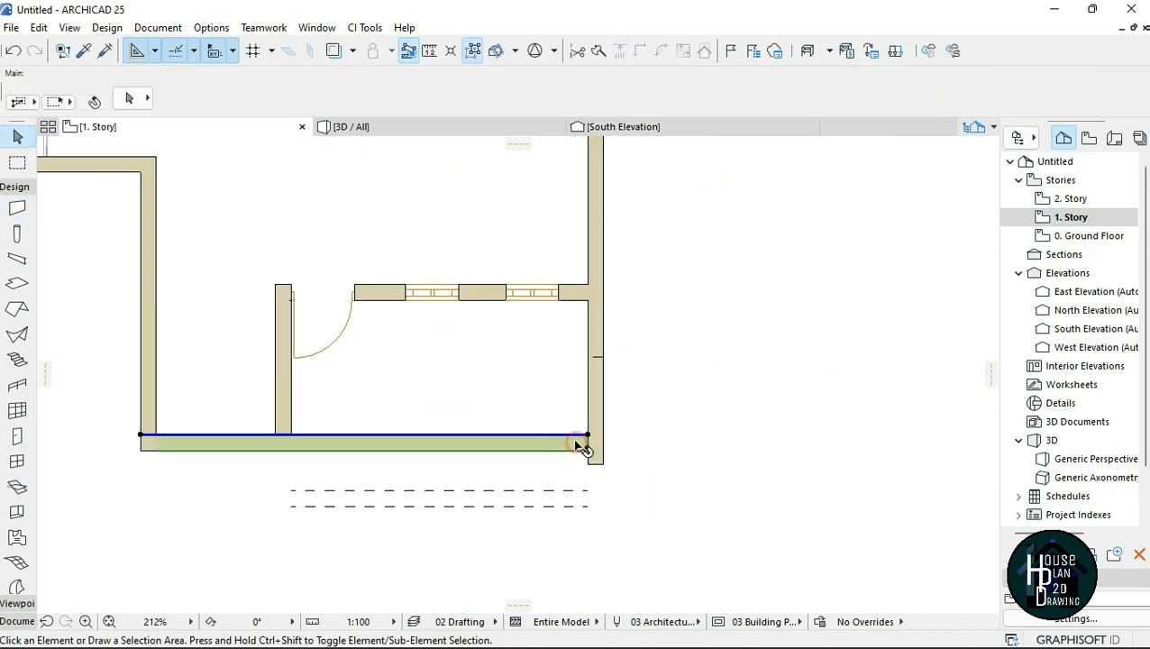
left_click(598, 357)
right_click(687, 274)
left_click(729, 399)
left_click(588, 436)
left_click(621, 435)
scroll(619, 446, "up", 2)
left_click(588, 468, "ctrl")
- Move the two dashed lines onto the enlarged balcony's south edge, between the partition and the east wall
left_click(488, 486)
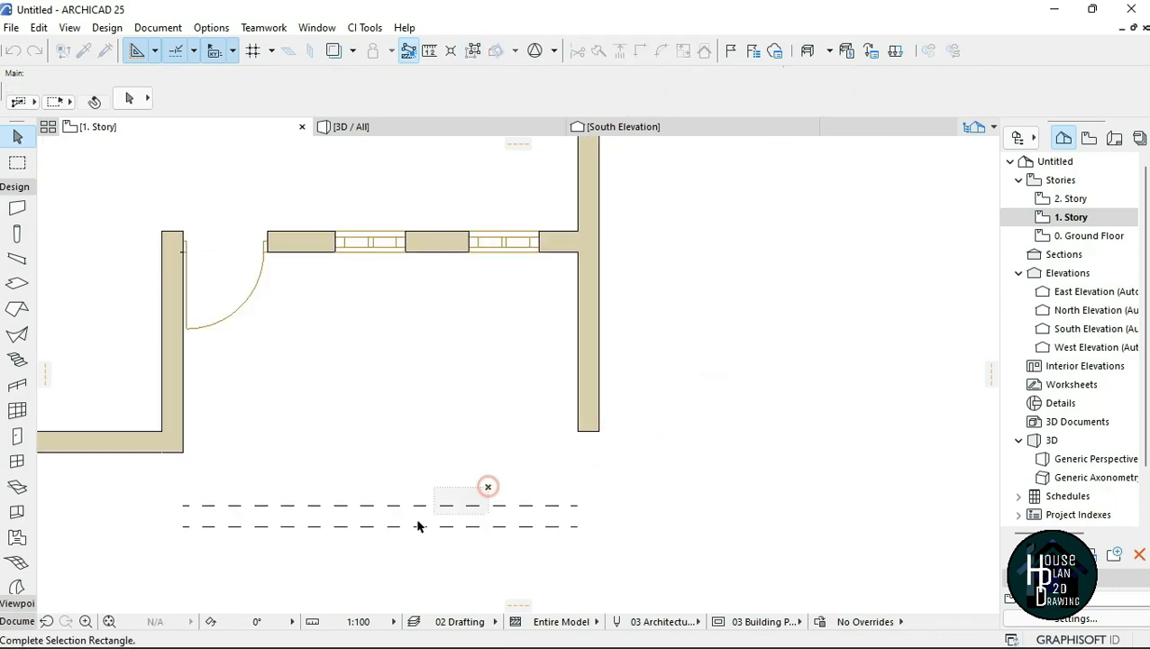
left_click(580, 531)
scroll(566, 464, "down", 3)
- Reuse a balcony window's settings with side anchoring, and place a 750 by 1500 window at the south end of the stairwell's west wall
scroll(500, 464, "up", 4)
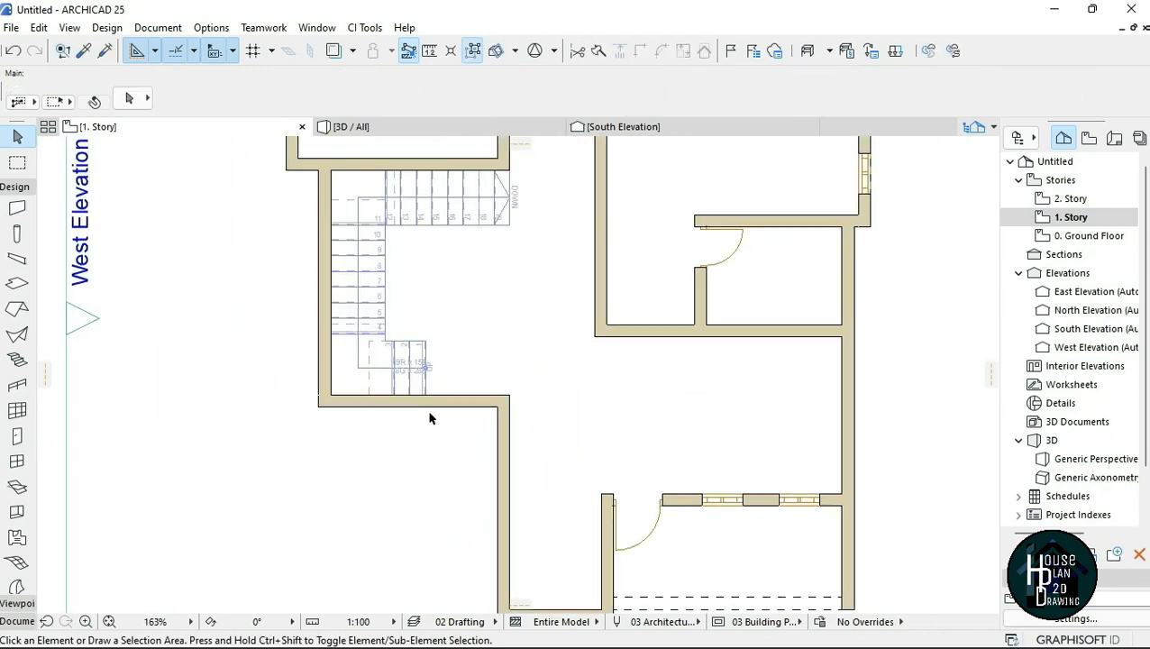
scroll(703, 514, "up", 3)
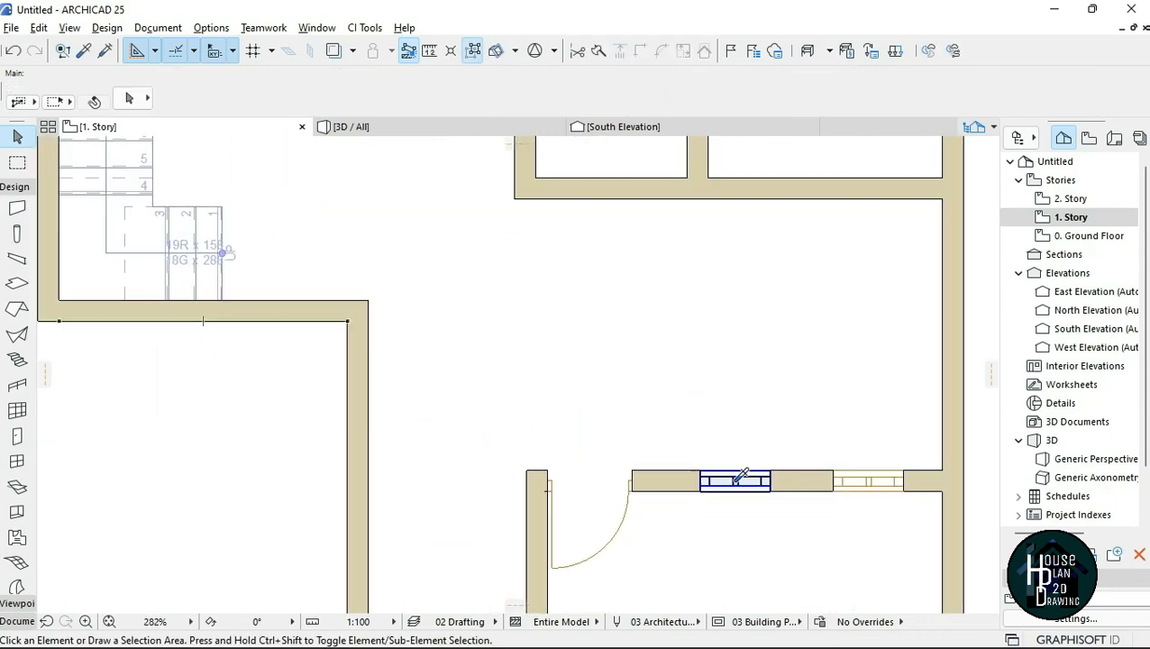
left_click(743, 475, "alt")
scroll(734, 473, "down", 4)
scroll(636, 426, "up", 3)
scroll(421, 406, "up", 4)
left_click(384, 103)
left_click(296, 443)
left_click(360, 465)
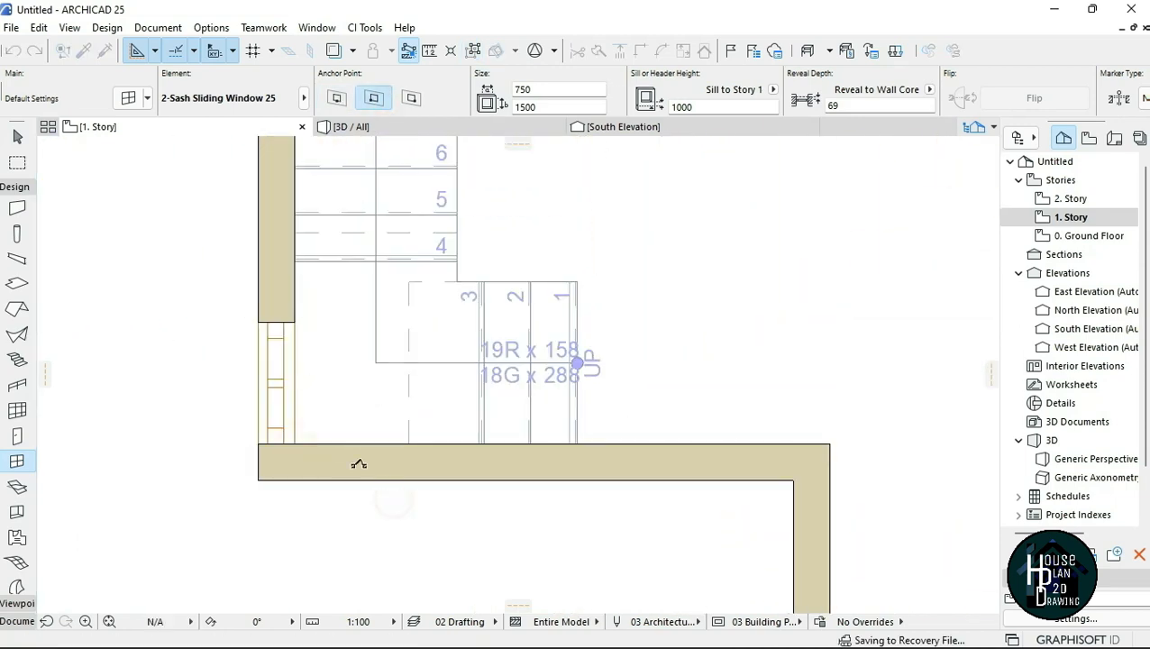
- Copy the settings of the small 300 by 1500 window on the ground floor, and return to the 1. Story plan
scroll(326, 420, "down", 4)
key("Escape")
double_click(1089, 236)
scroll(486, 450, "up", 3)
left_click(544, 442, "alt")
double_click(1072, 217)
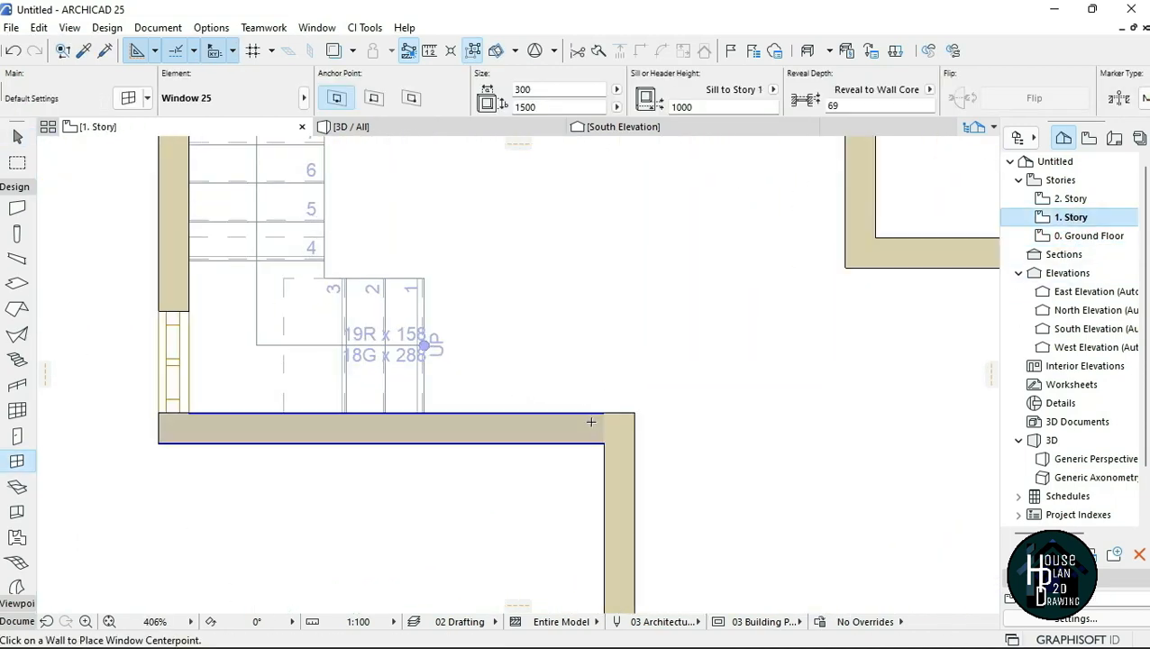
- Place three centre-anchored 300 by 1500 windows along the stairwell's south wall
scroll(594, 422, "up", 1)
left_click(517, 411)
left_click(512, 400)
scroll(327, 540, "down", 3)
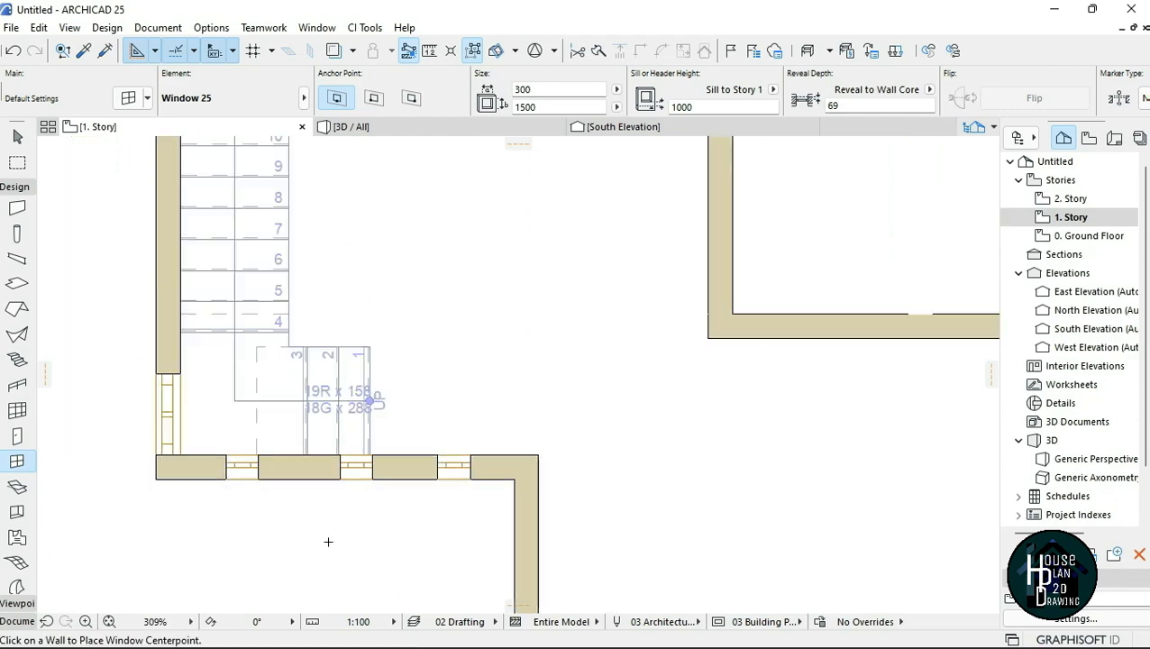
- Place two 300 by 1500 windows in the northern part of the stairwell's west wall
scroll(270, 370, "up", 2)
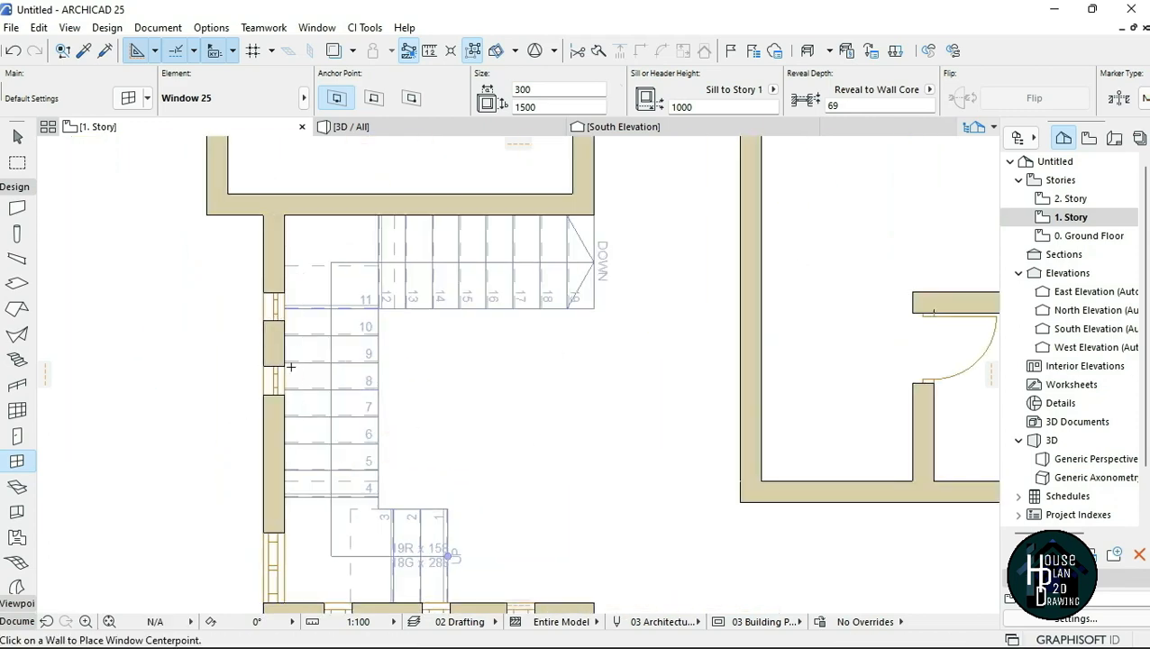
scroll(480, 343, "down", 5)
key("Escape")
scroll(375, 301, "up", 2)
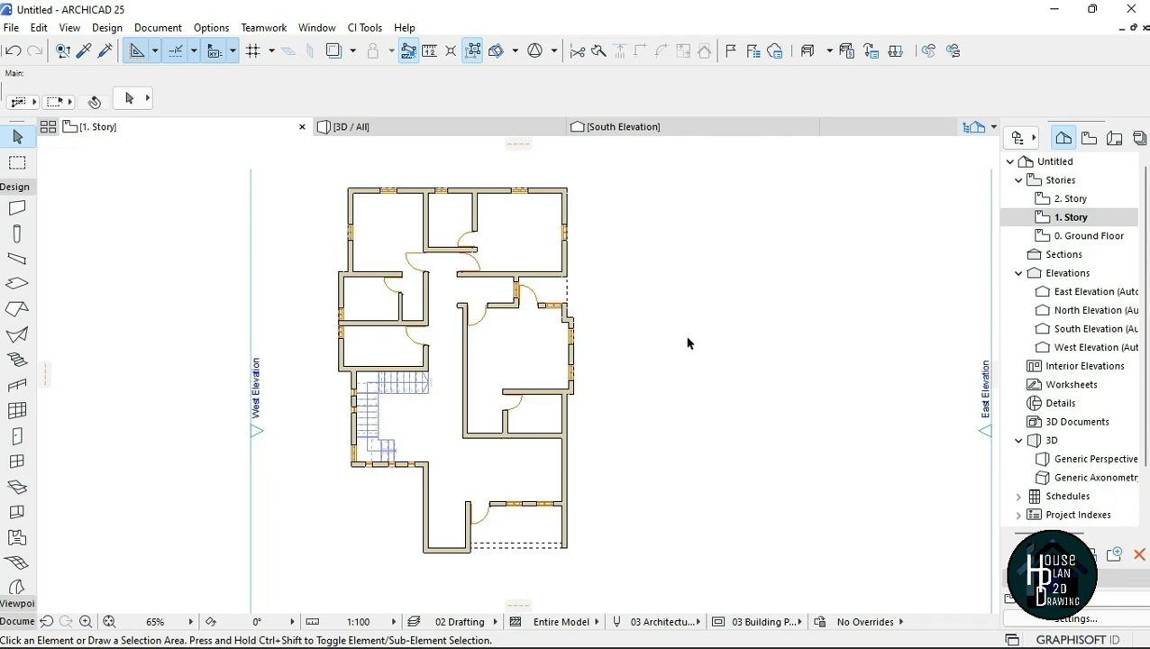
- Open the ground floor plan and set the Text tool to black pen 1 with a 2 mm font size
left_click(1077, 235)
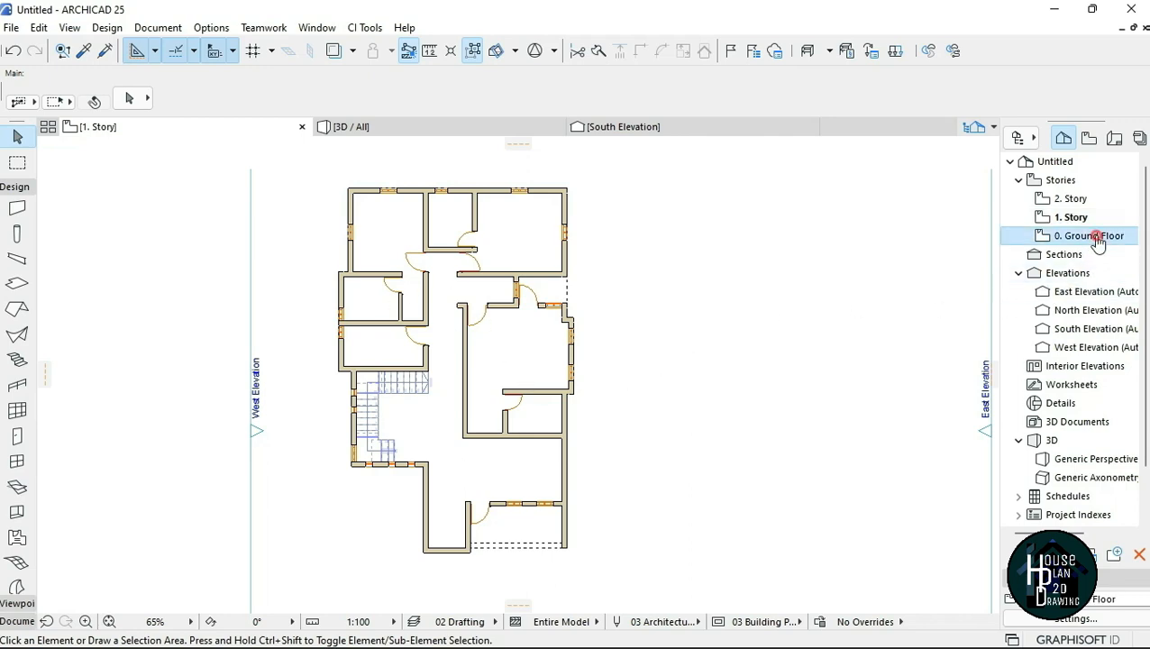
scroll(478, 467, "up", 4)
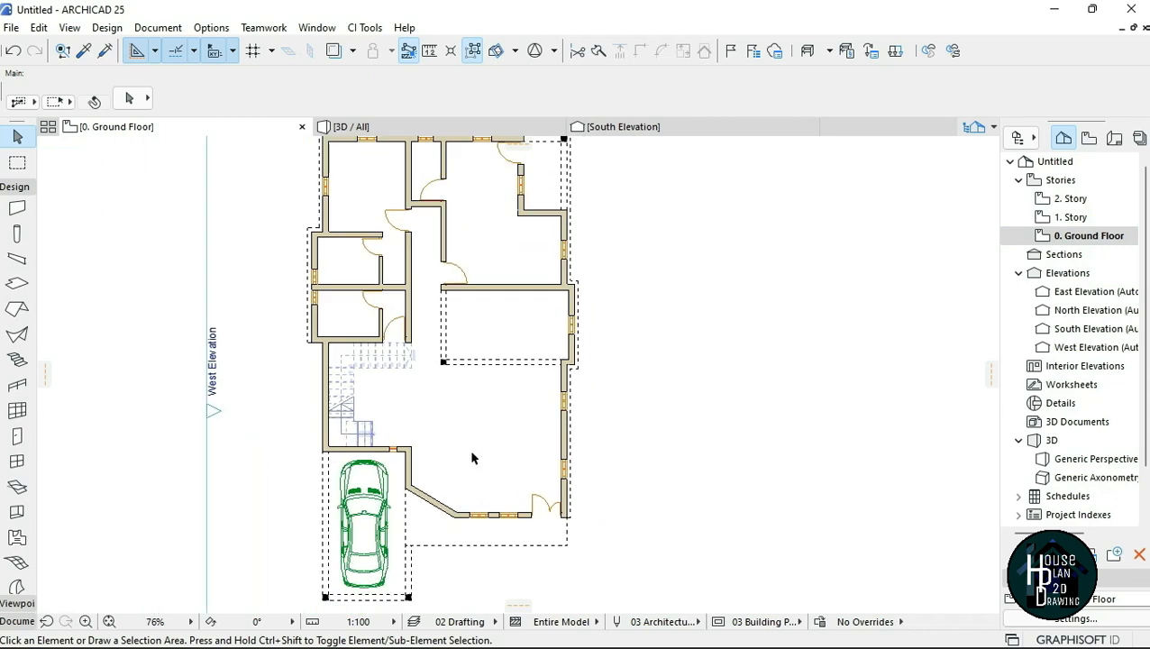
scroll(487, 395, "up", 2)
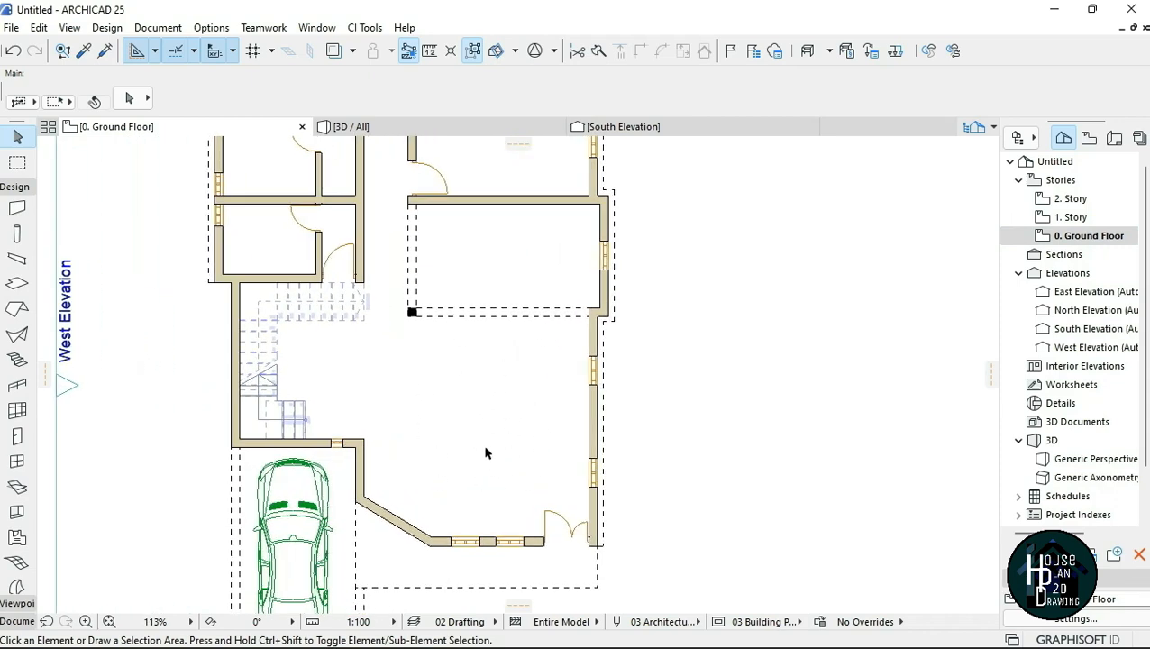
scroll(474, 444, "up", 3)
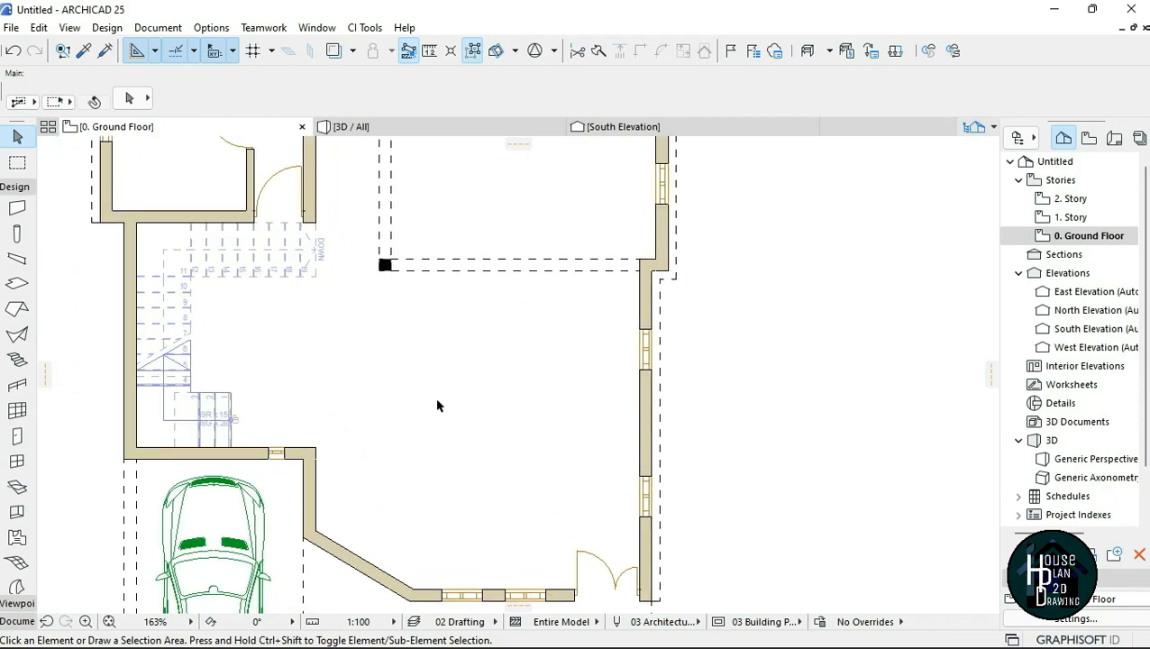
left_click(16, 621)
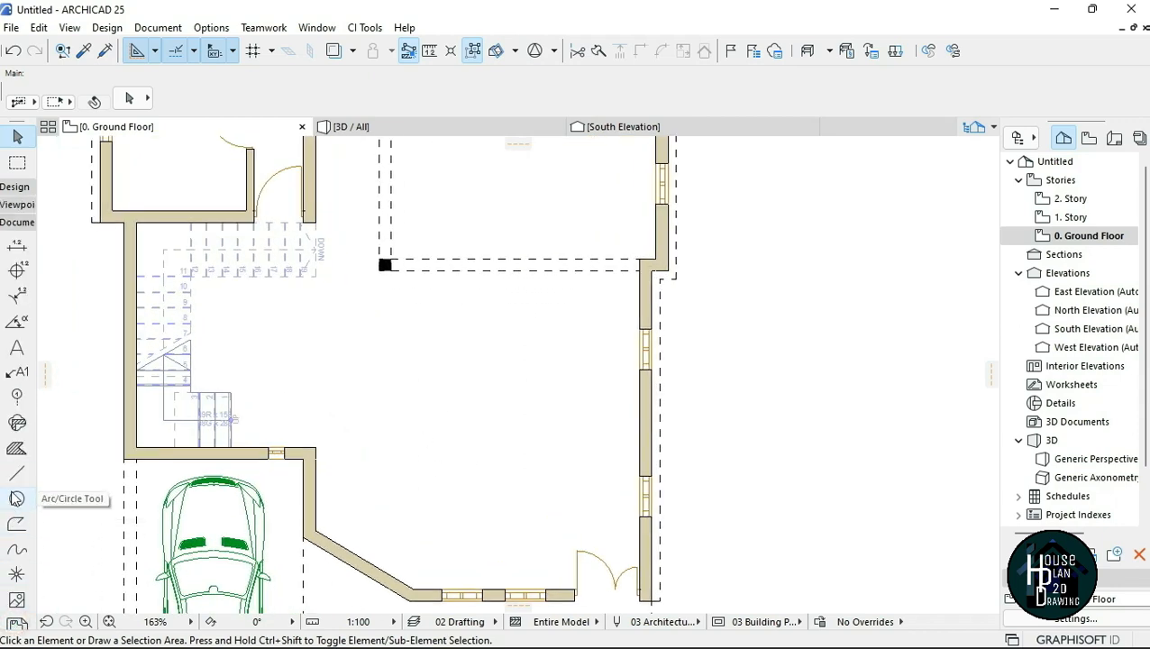
left_click(16, 348)
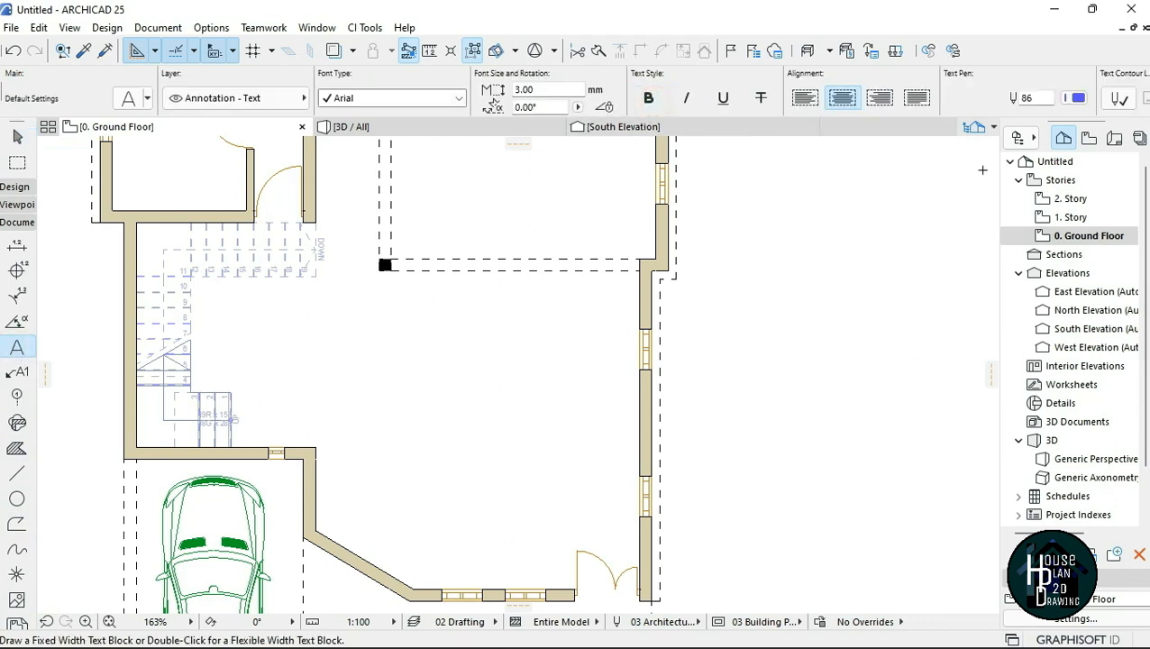
left_click(1074, 101)
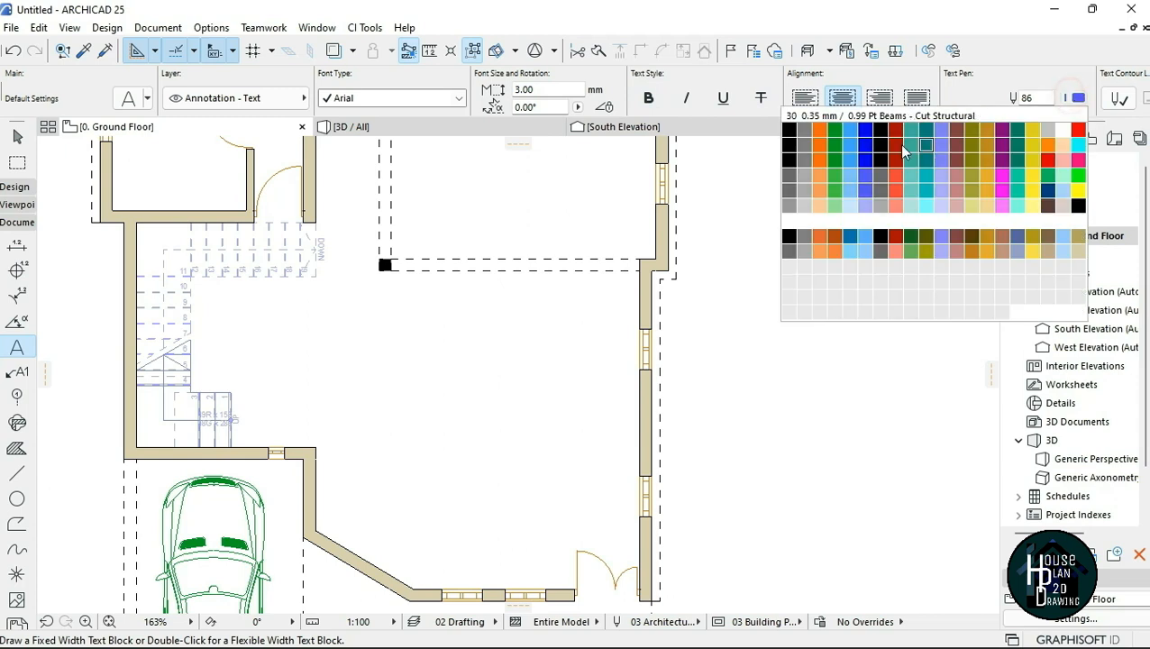
left_click(789, 131)
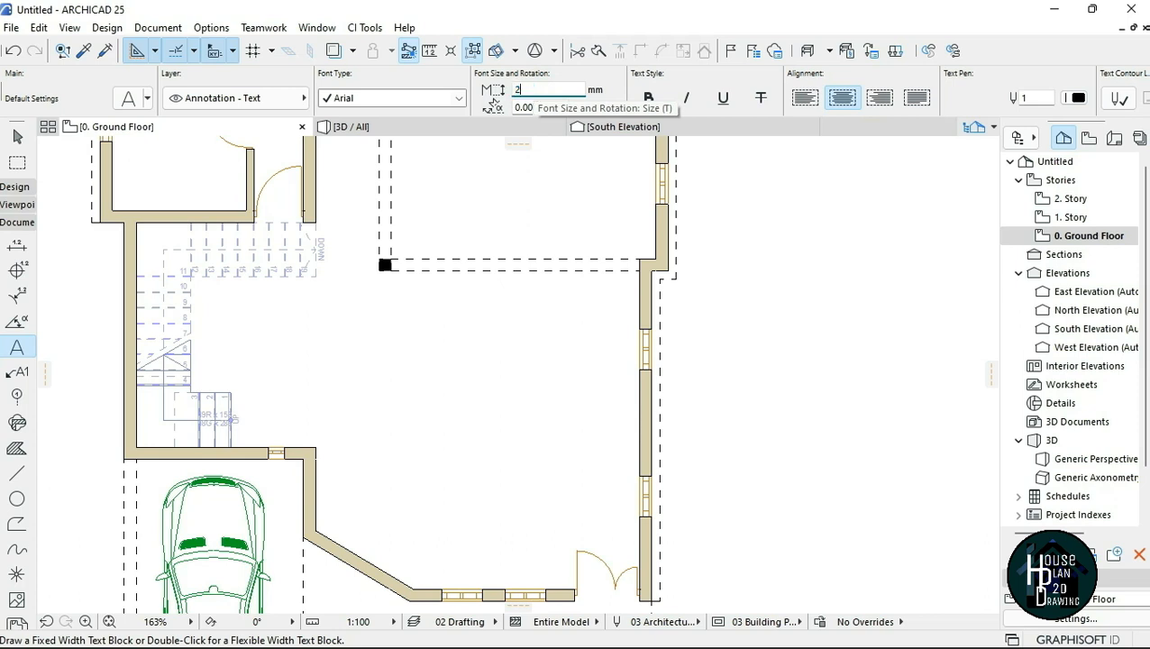
type("2")
key("Return")
- Add a SITTING ROOM label in the large front room and shift it slightly south
left_click(368, 383)
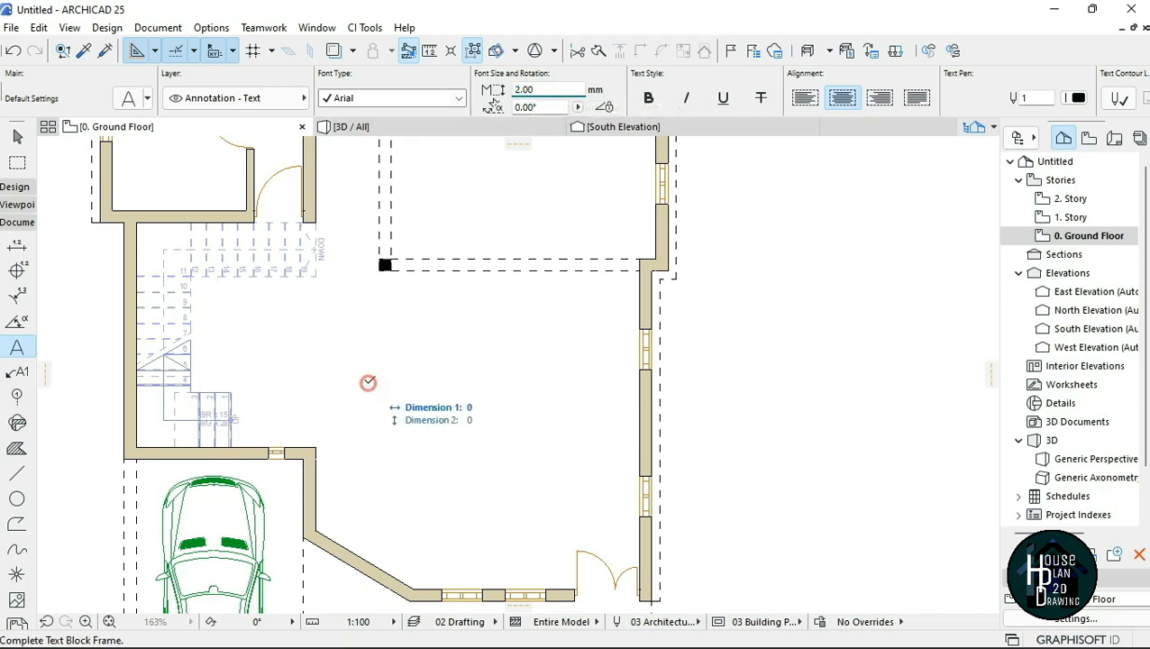
left_click(602, 479)
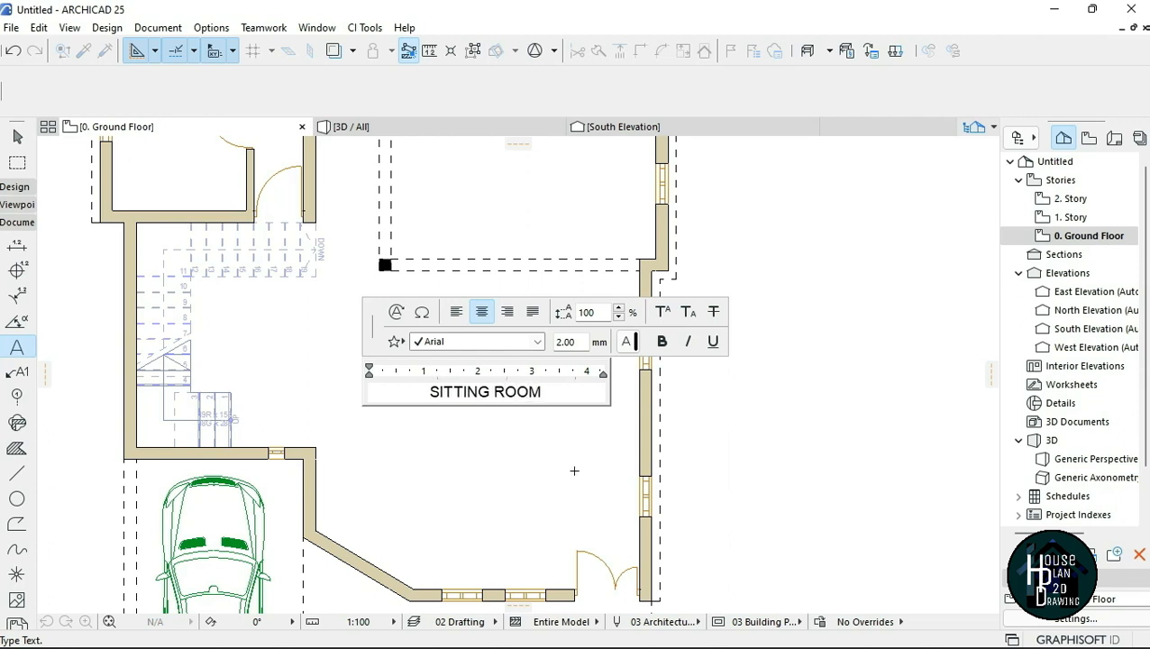
left_click(540, 514)
key("Escape")
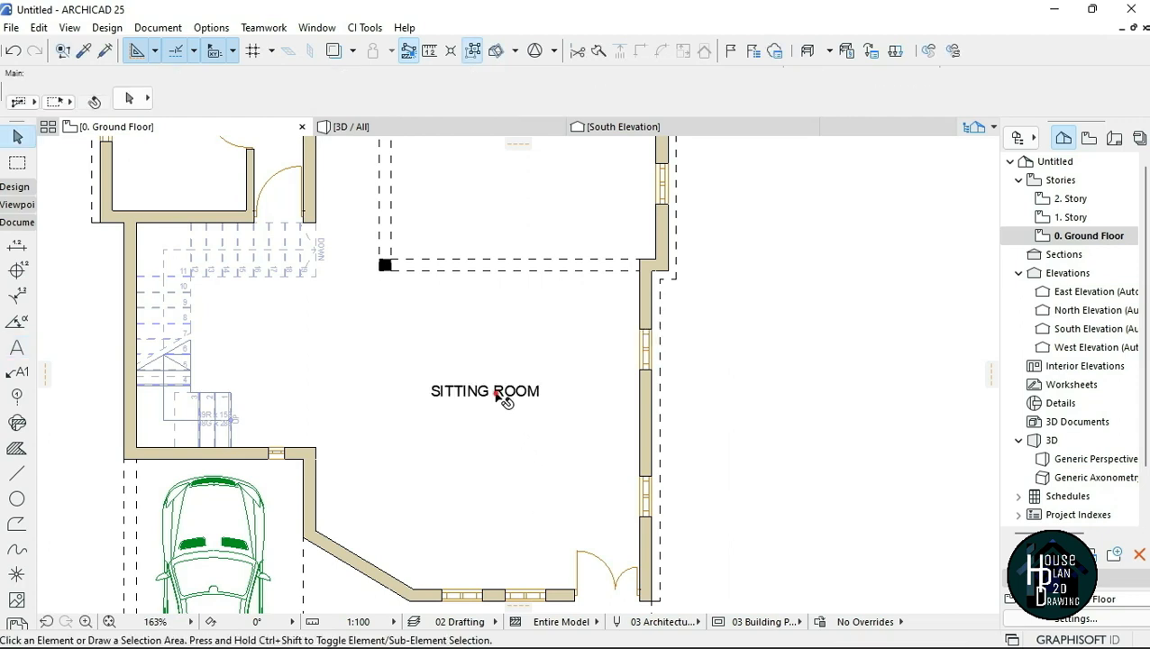
left_click(491, 394)
left_click(487, 397)
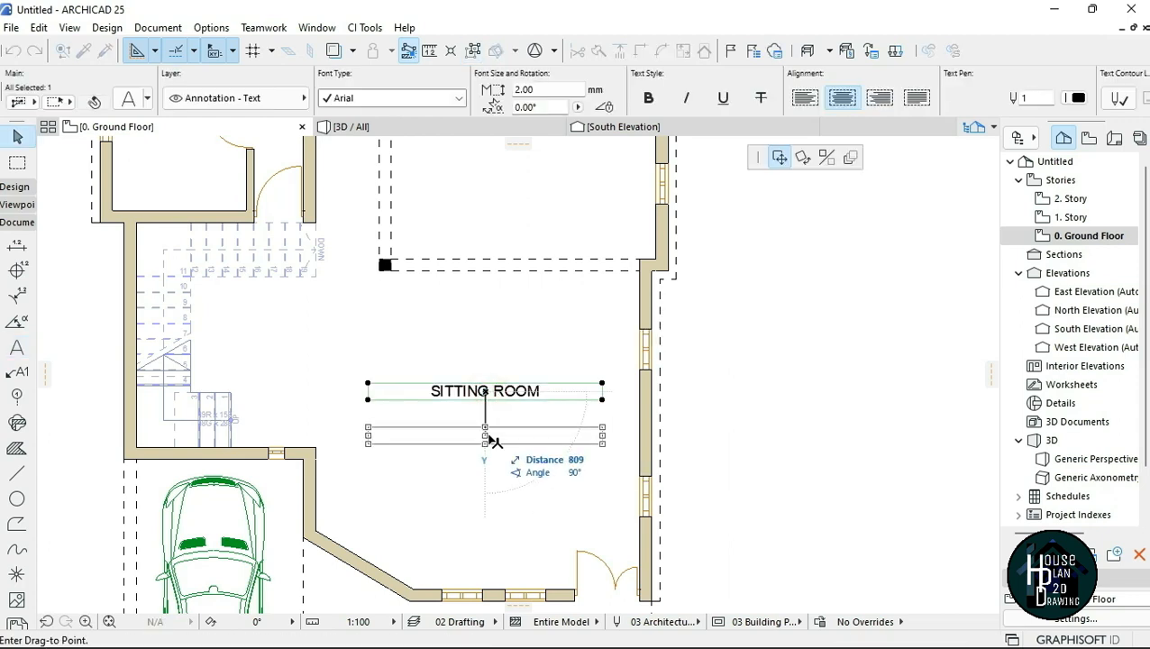
left_click(491, 435)
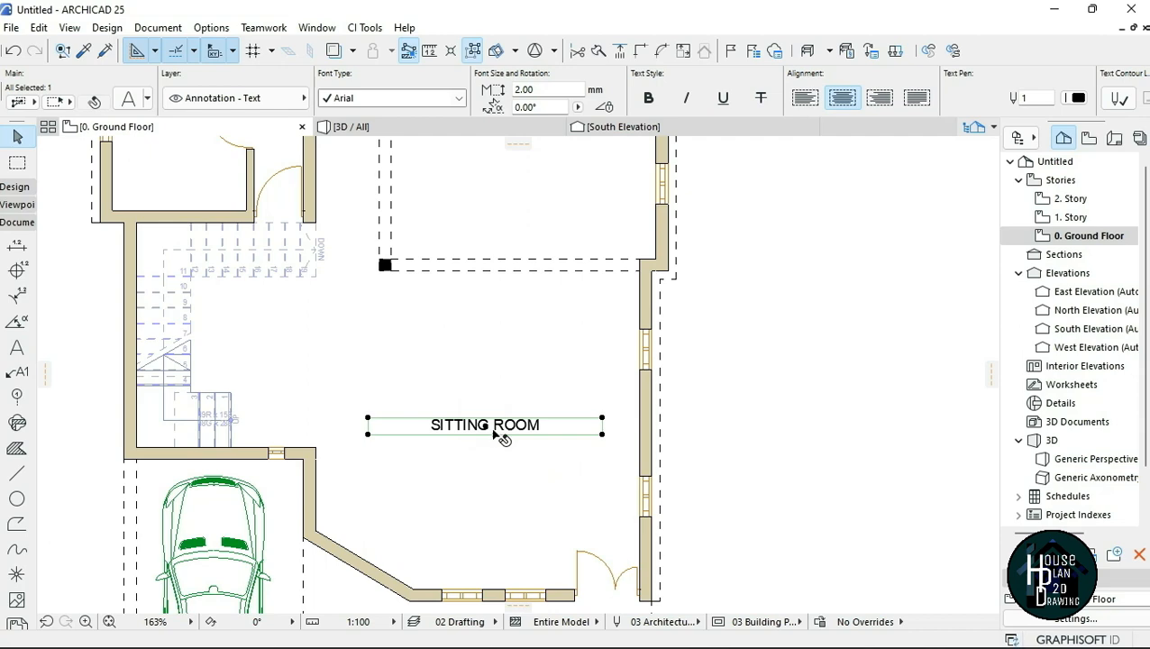
- Drag a copy of the SITTING ROOM label into the middle of the room directly to the north
right_click(494, 432)
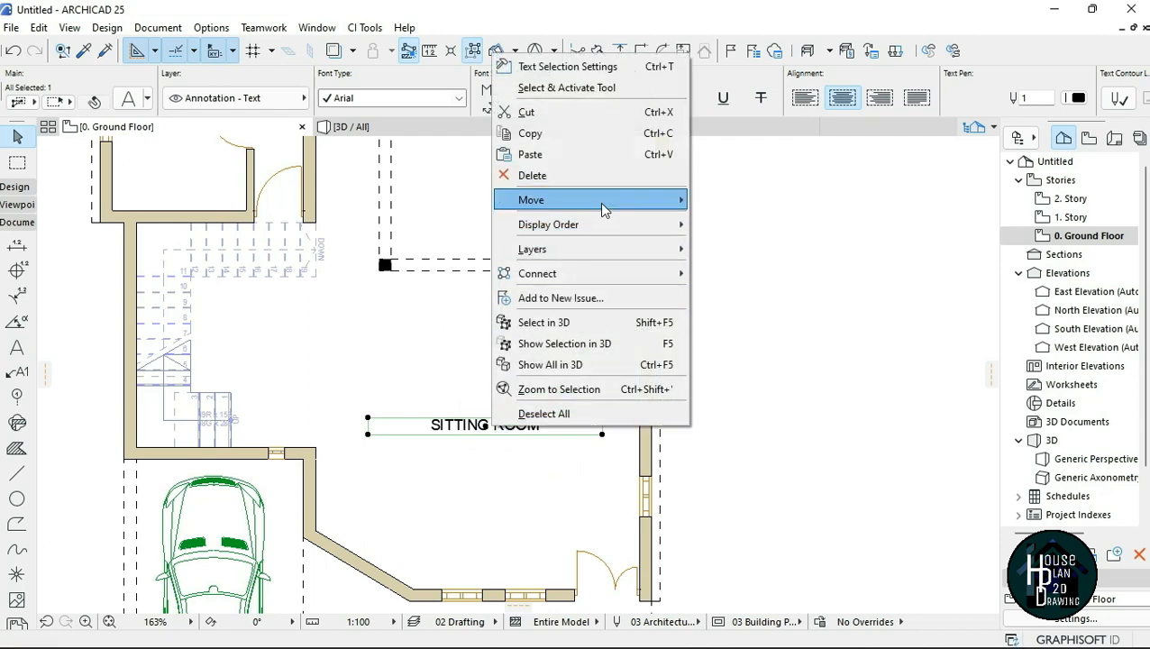
mouse_move(601, 203)
left_click(744, 285)
left_click(485, 425)
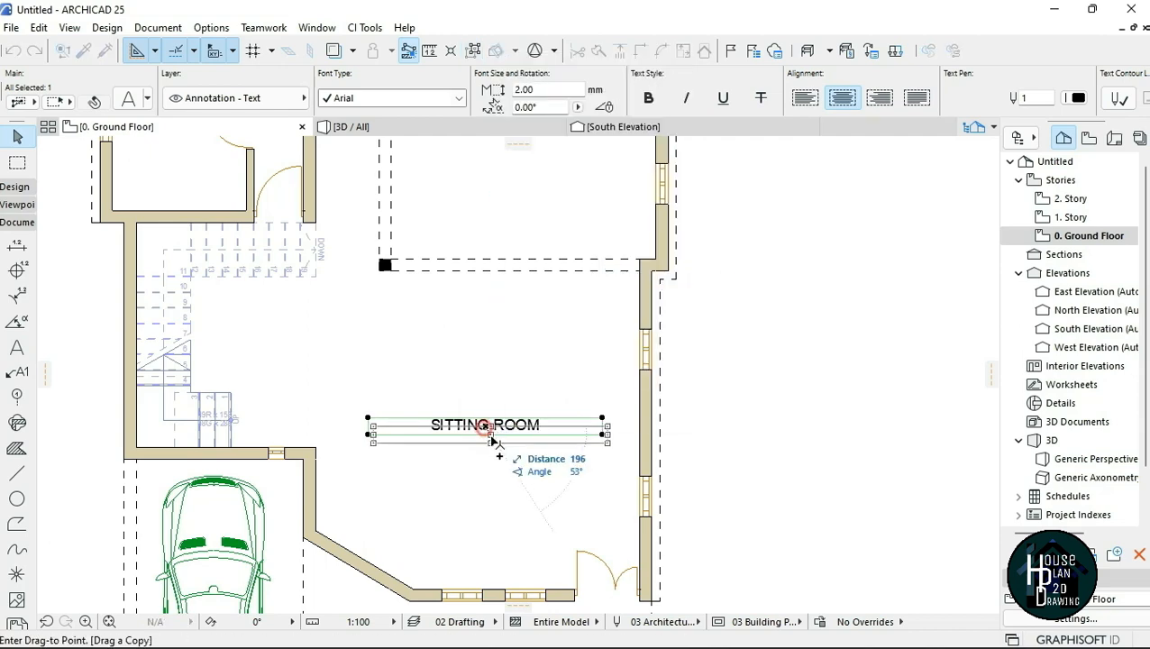
scroll(495, 361, "down", 3)
scroll(505, 336, "up", 4)
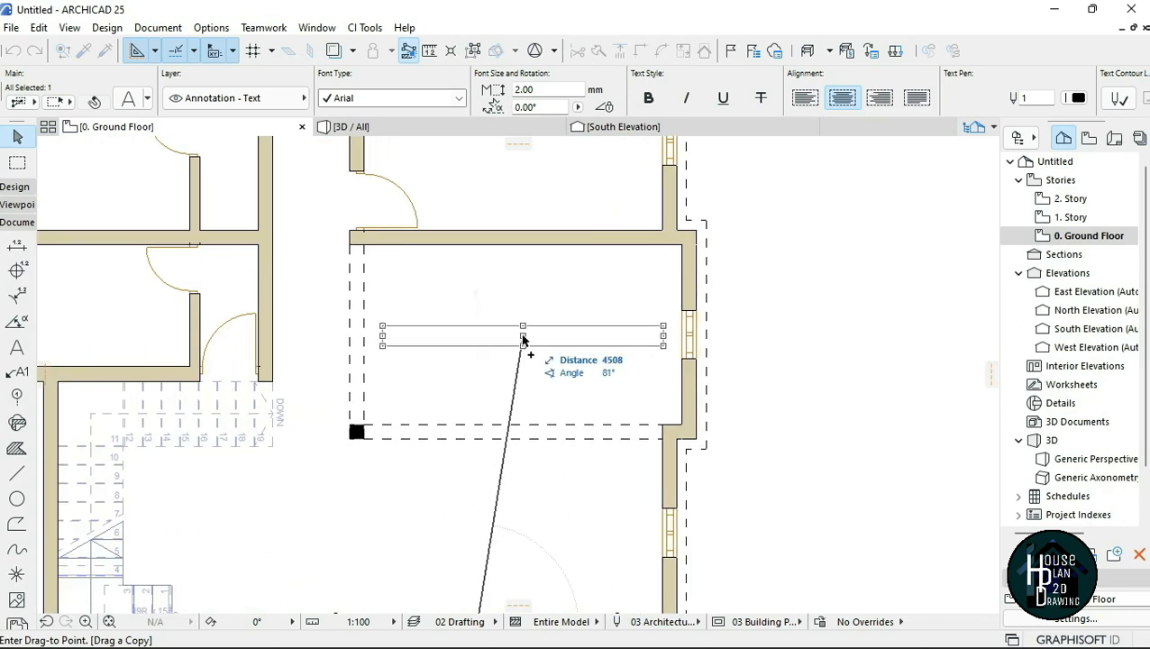
left_click(523, 339)
left_click(555, 348)
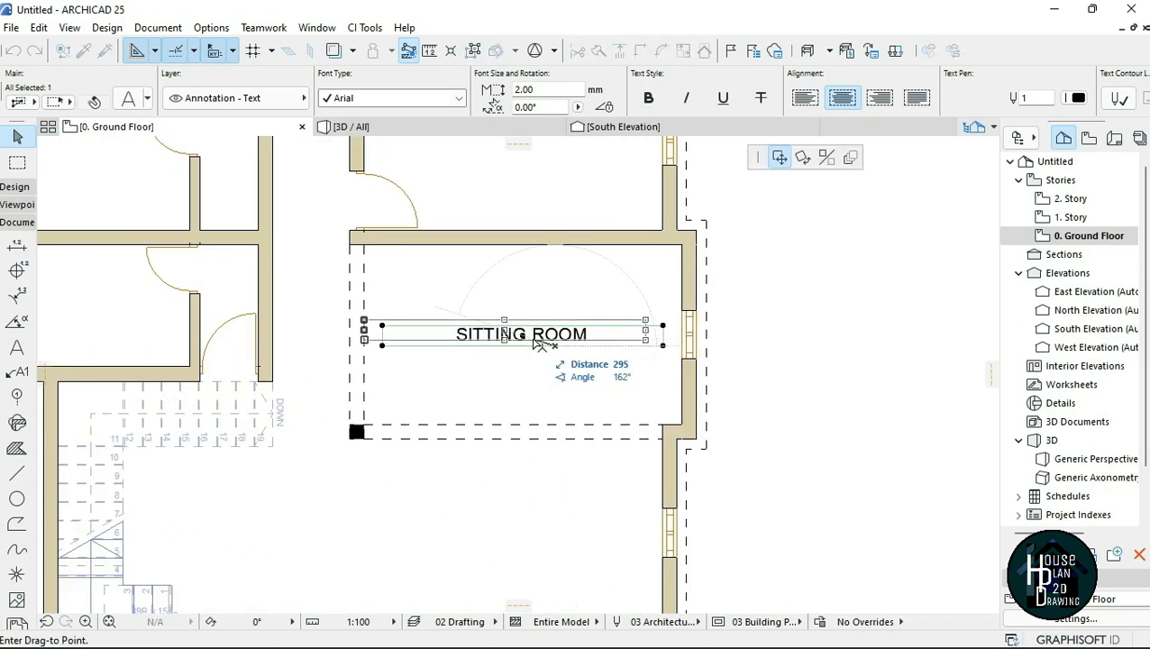
key("Escape")
- Change the copied label's text to DINING
double_click(562, 337)
left_click_drag(601, 334, 453, 334)
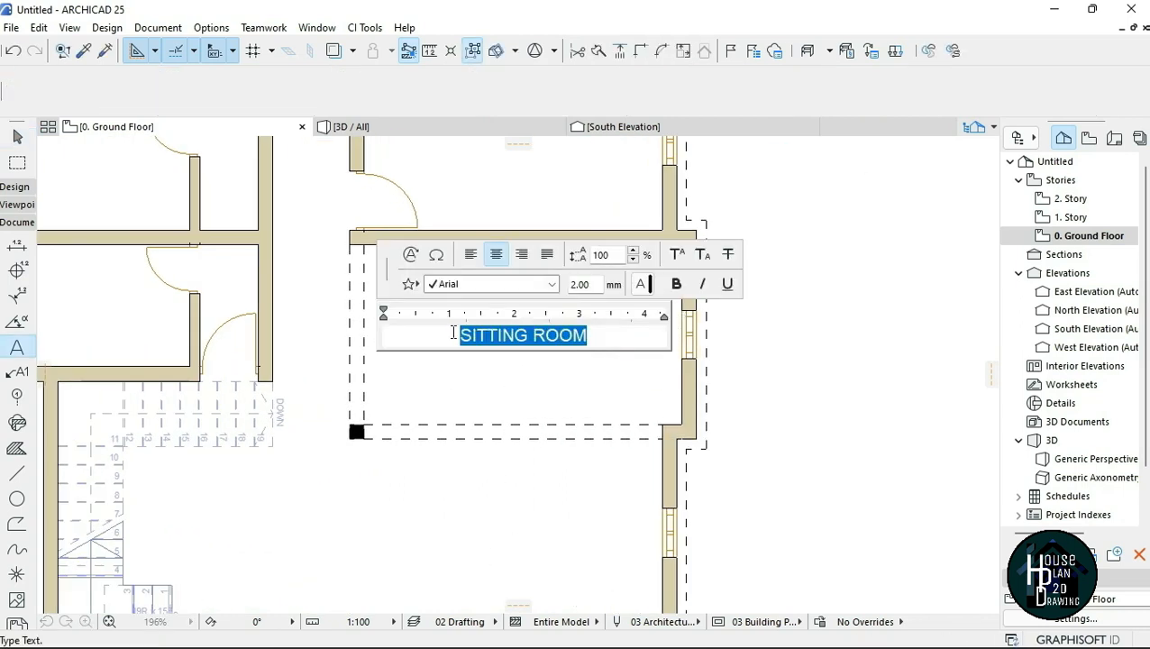
type("DINING")
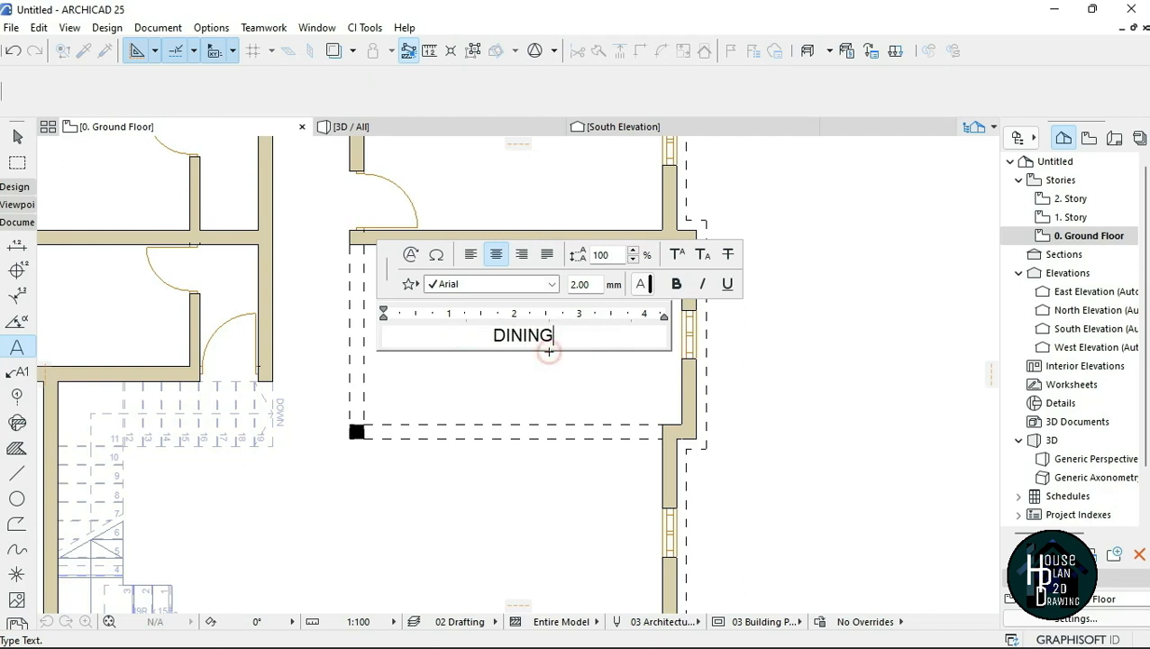
left_click(549, 351)
left_click(560, 395)
- Drag a copy of the DINING label into the large room north of the dining area
right_click(531, 338)
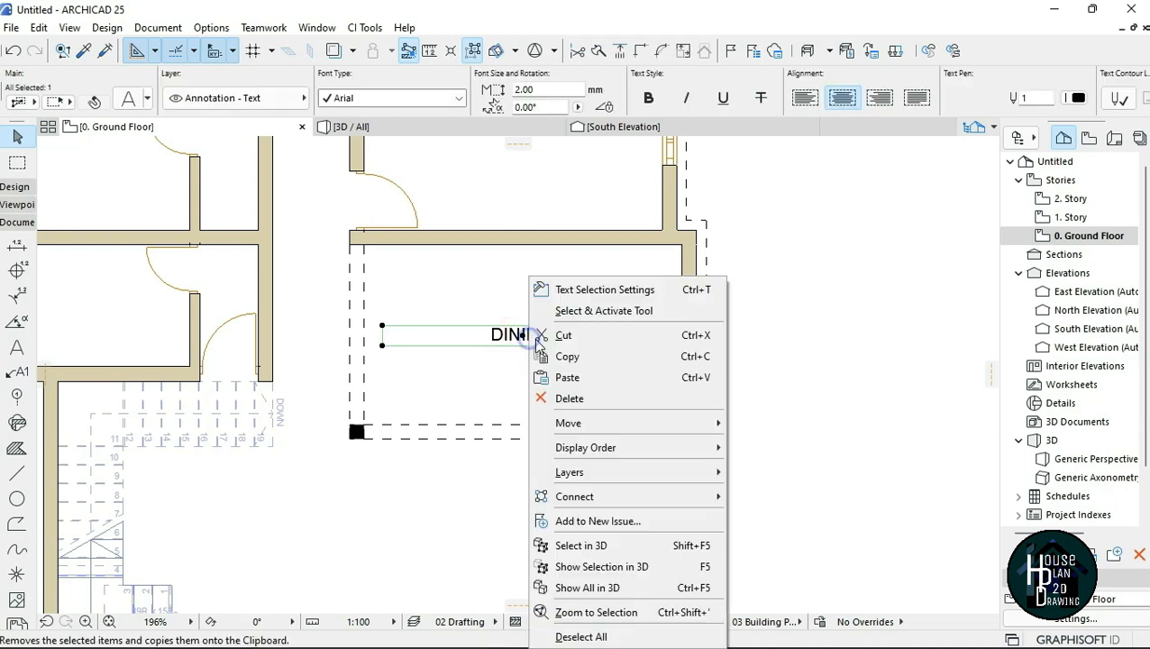
mouse_move(649, 423)
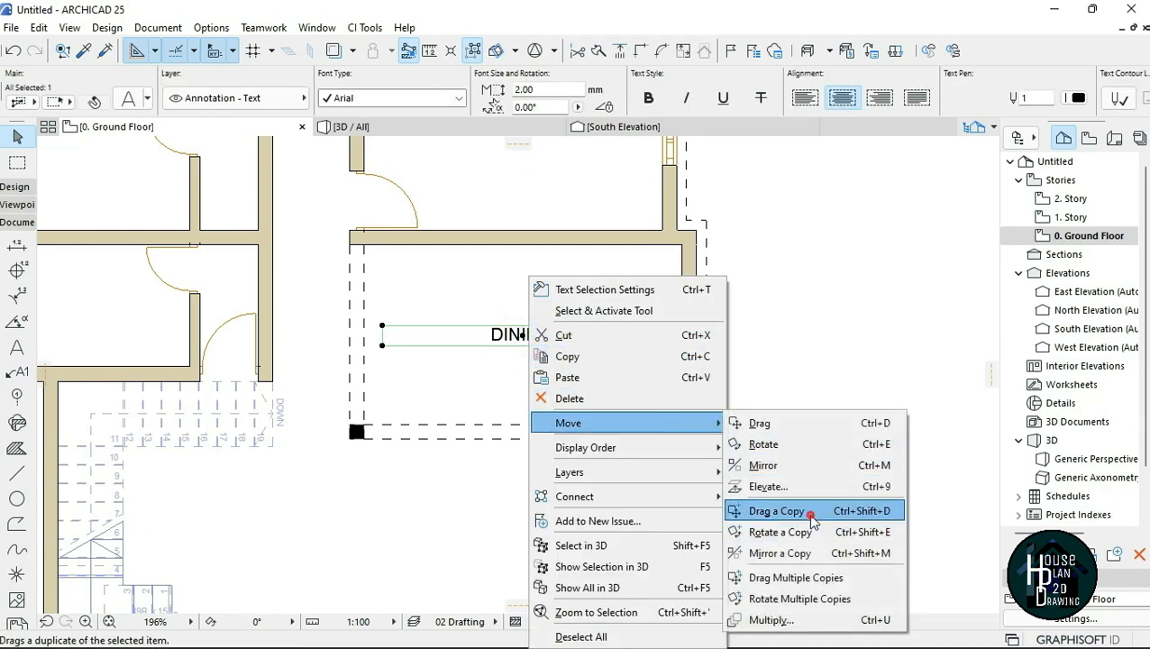
left_click(802, 511)
scroll(522, 335, "down", 5)
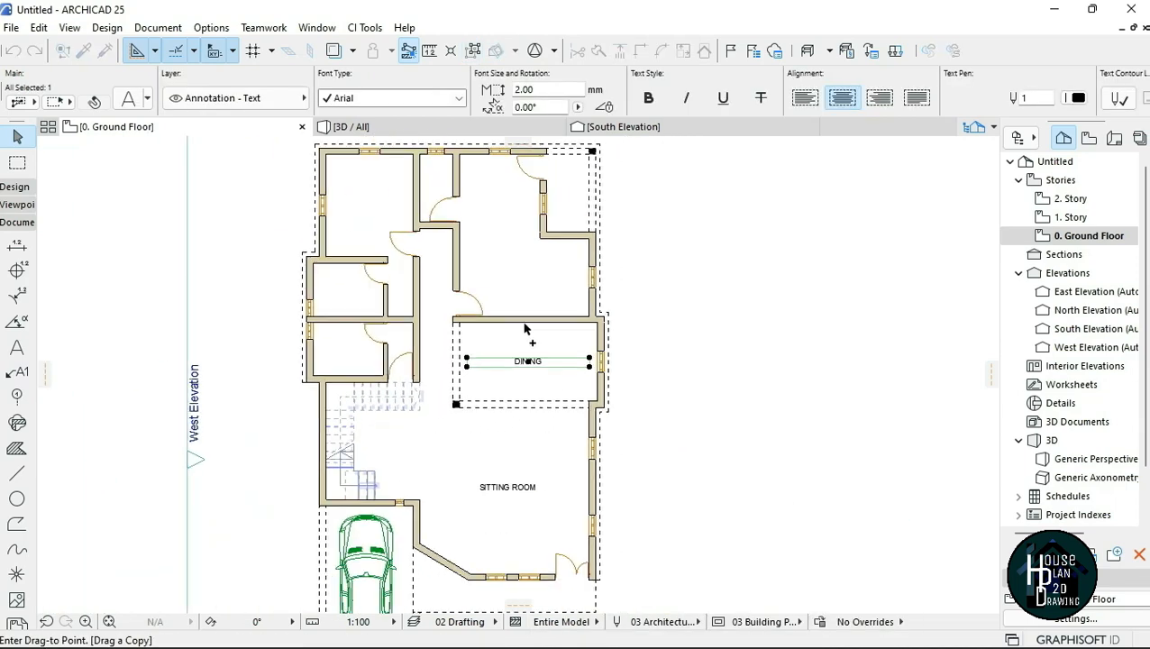
scroll(526, 329, "up", 4)
left_click(541, 356)
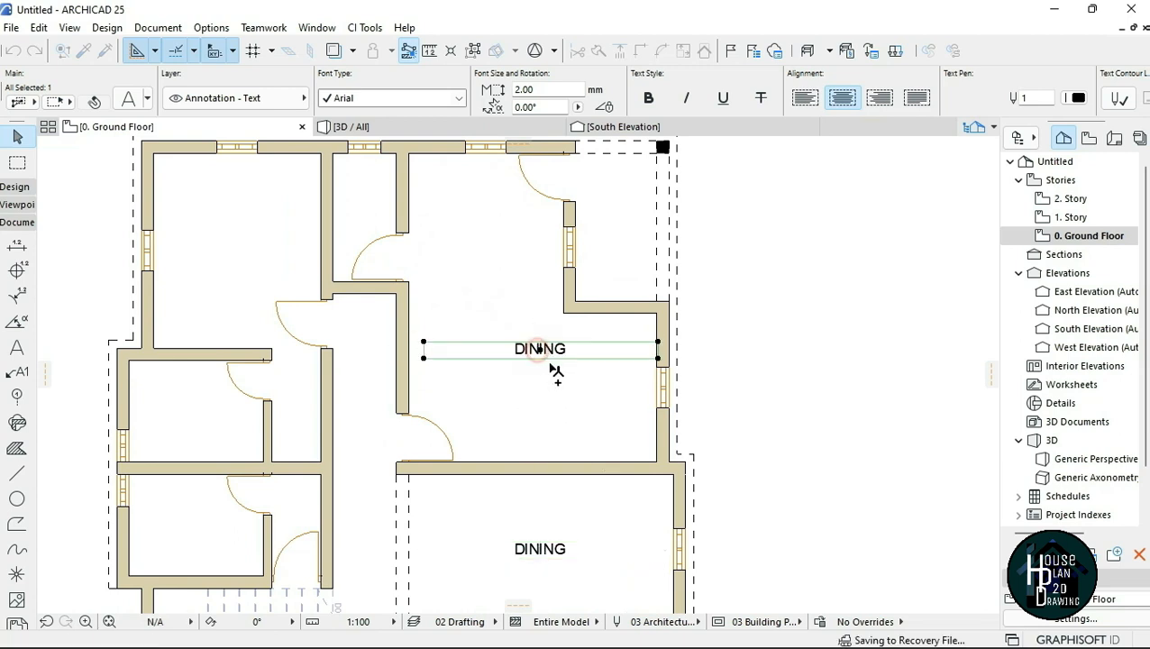
- Replace the text of the northern DINING copy with KITCHEN
double_click(588, 350)
left_click_drag(588, 349, 463, 356)
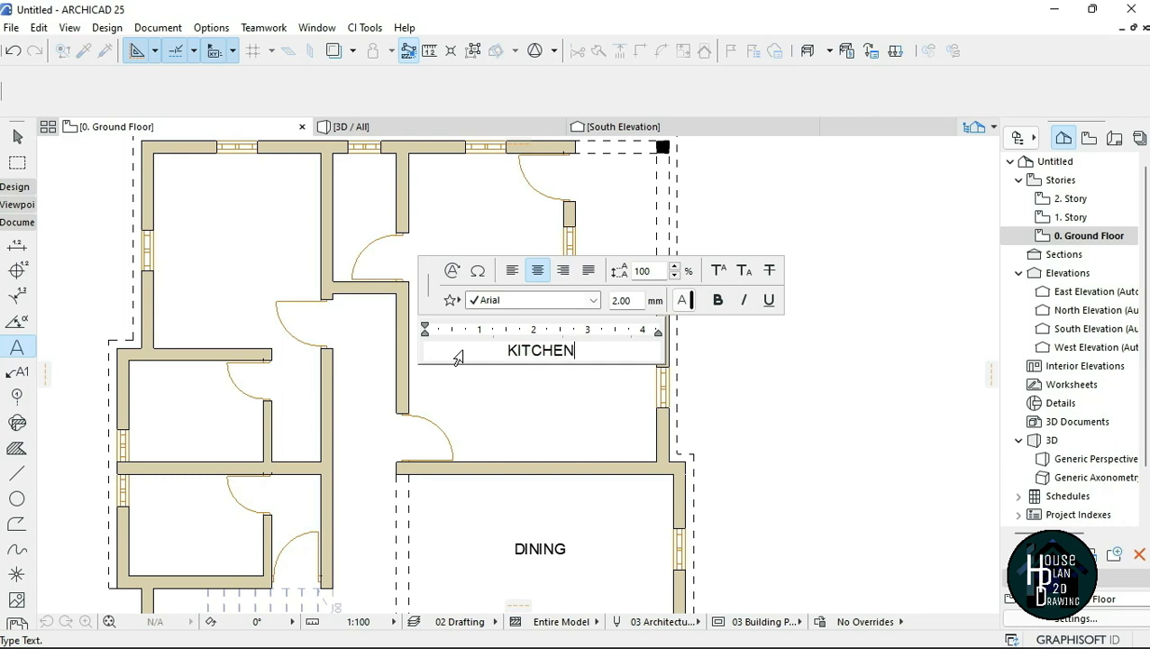
left_click(552, 462)
key("Escape")
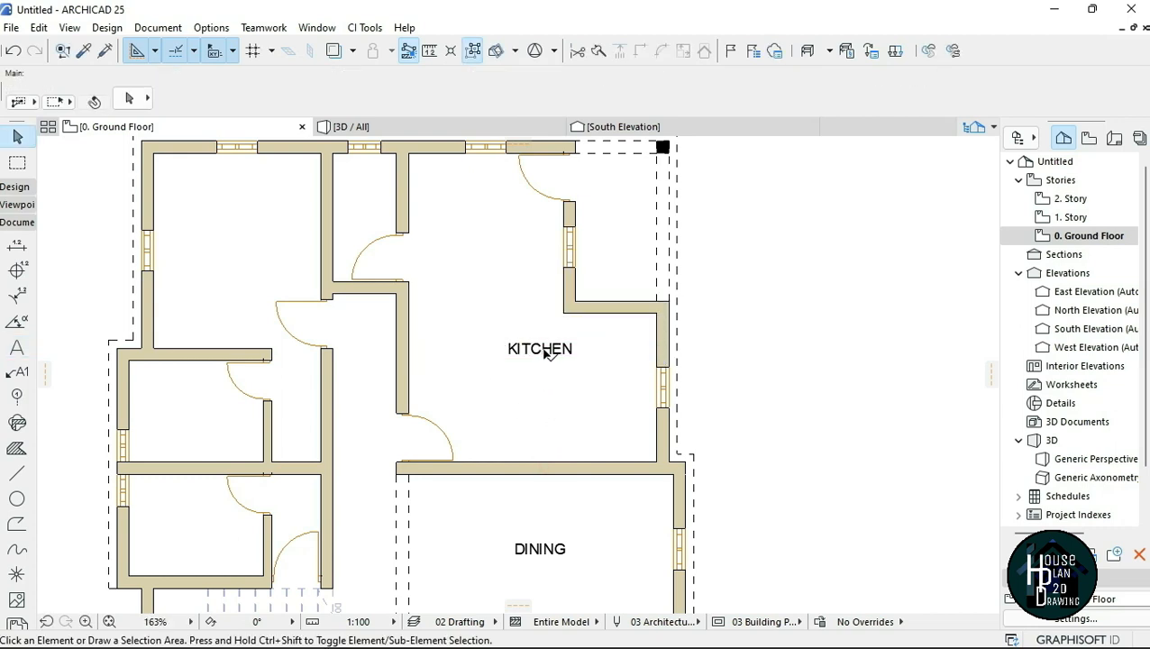
- Drag a copy of the KITCHEN label into the northwest corner room
key("ctrl+shift+d")
left_click(541, 349)
scroll(539, 303, "down", 2)
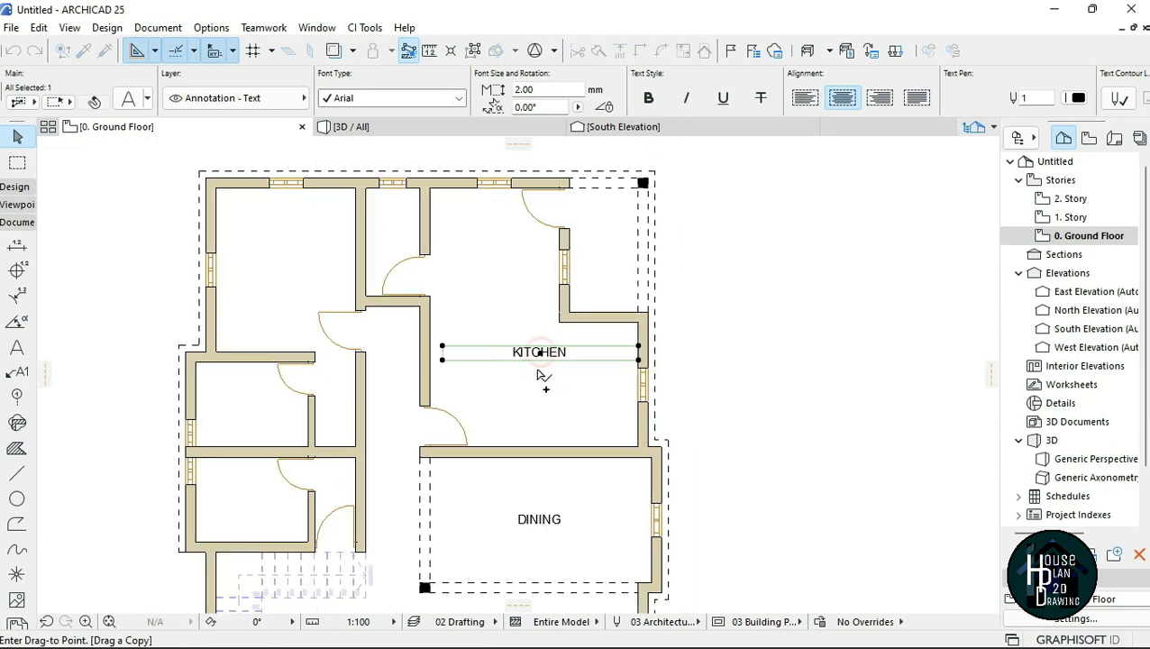
scroll(379, 285, "up", 1)
left_click(360, 301)
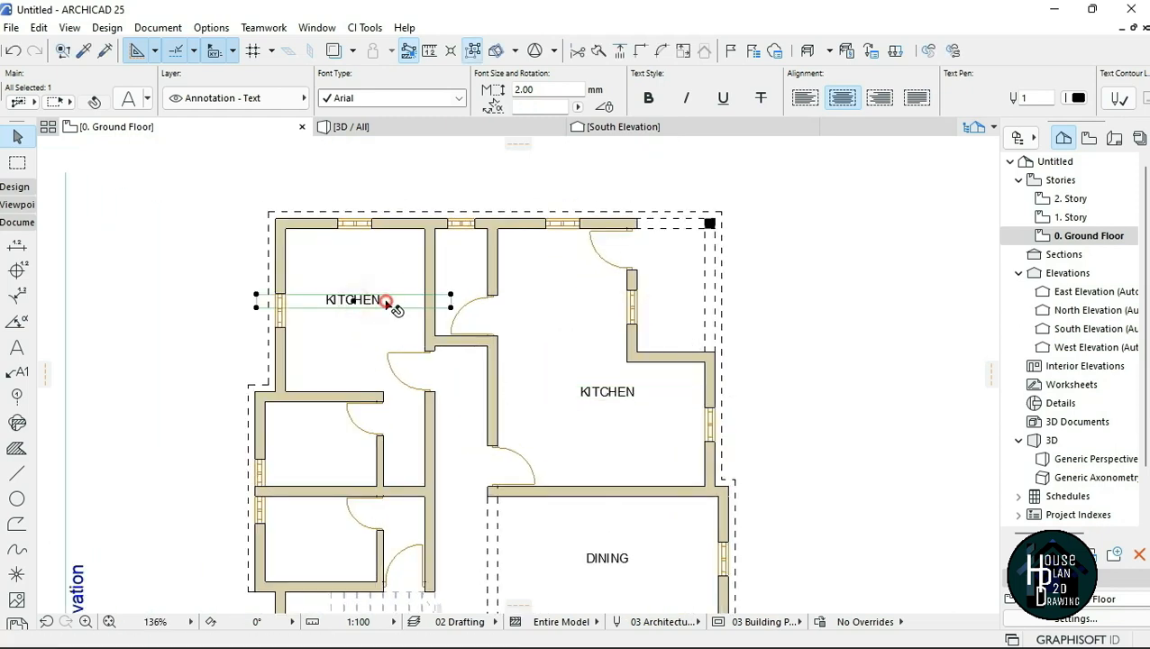
- Change the label in the northwest corner room to BEDROOM
double_click(390, 301)
left_click_drag(390, 301, 278, 306)
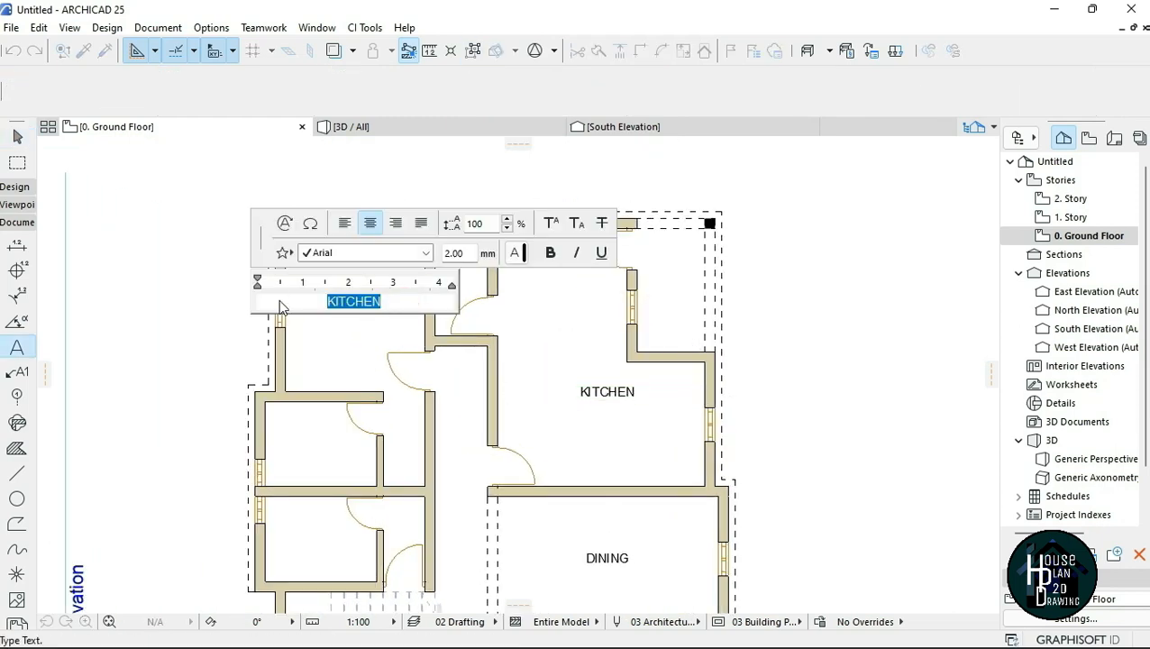
type("BEDROOM")
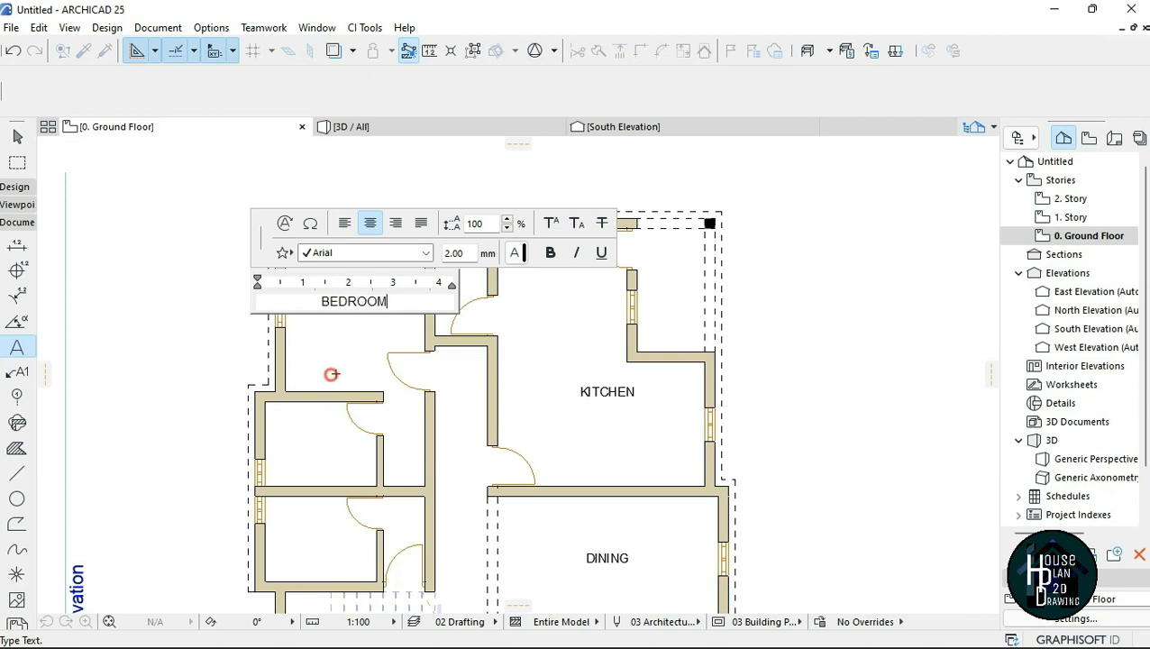
left_click(331, 374)
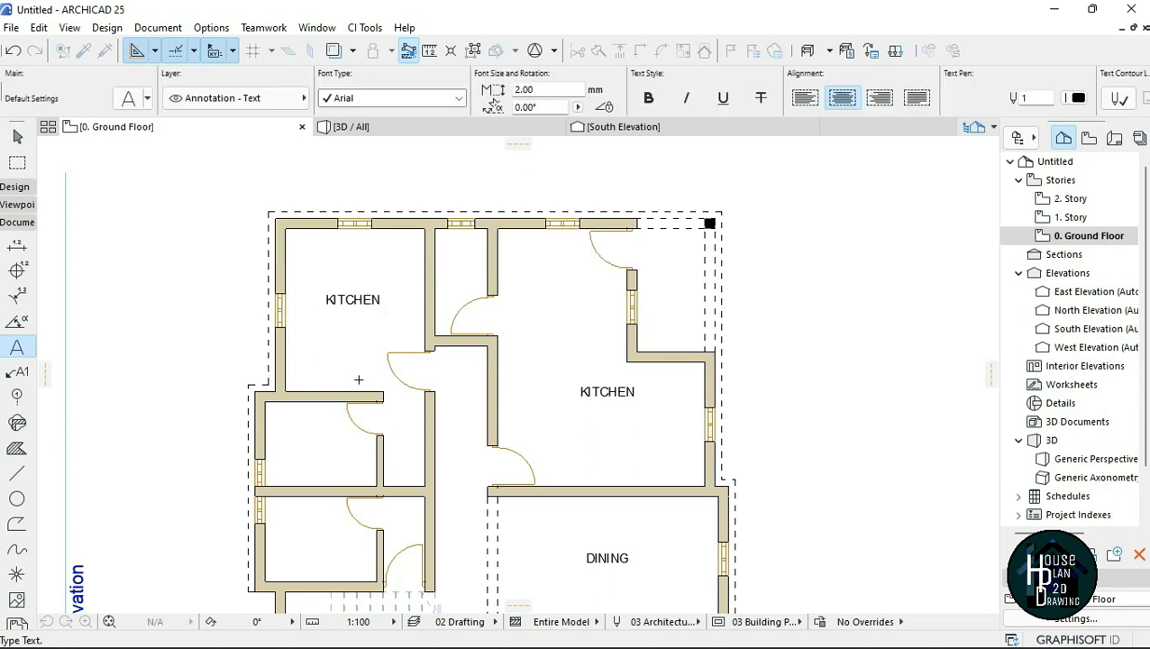
key("Escape")
- Drag a copy of the BEDROOM label into the small room just south of the bedroom
left_click(354, 303)
key("ctrl+shift+d")
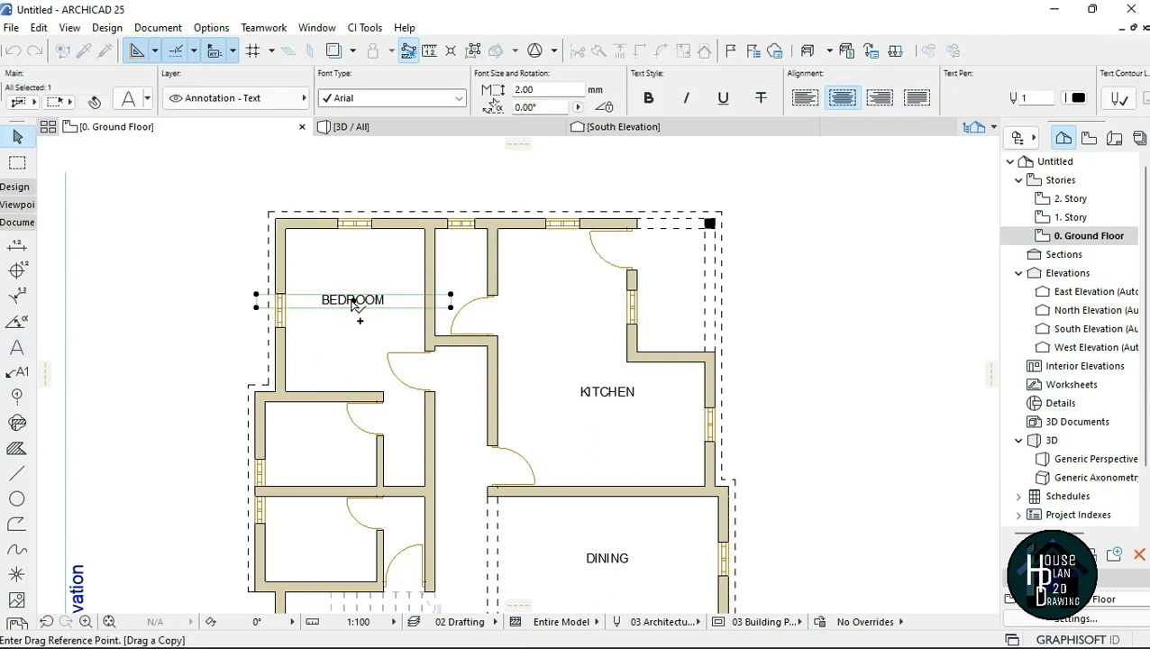
left_click(354, 301)
scroll(334, 381, "up", 3)
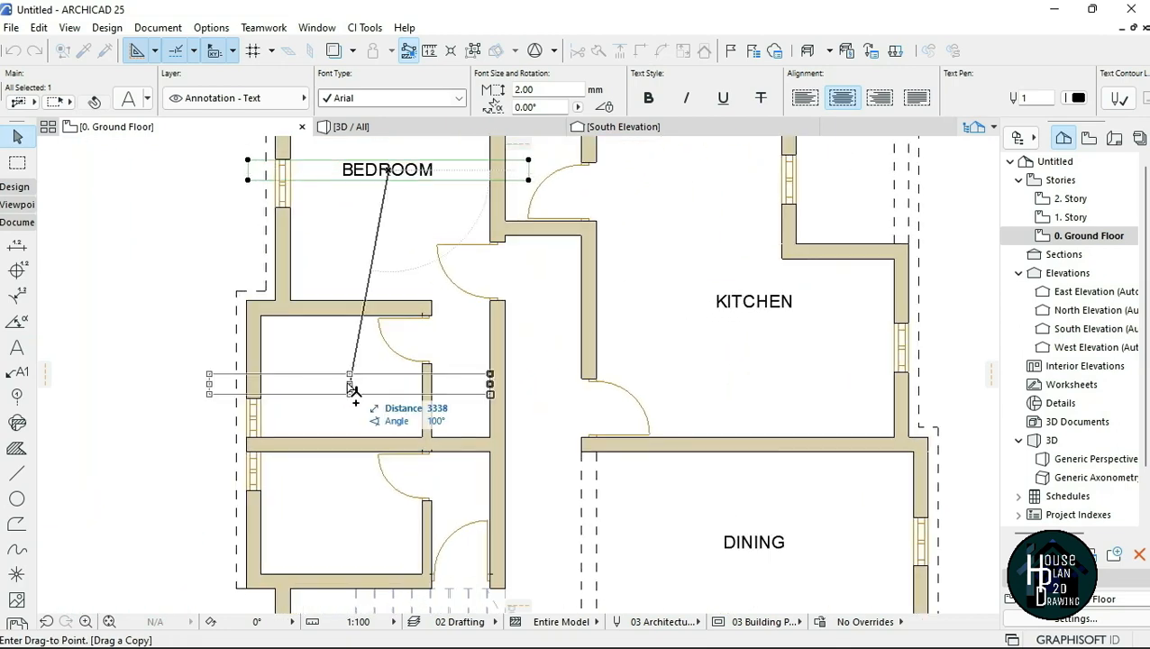
left_click(344, 387)
- Change the label in the small room south of the bedroom to TOILET/BATH
double_click(380, 383)
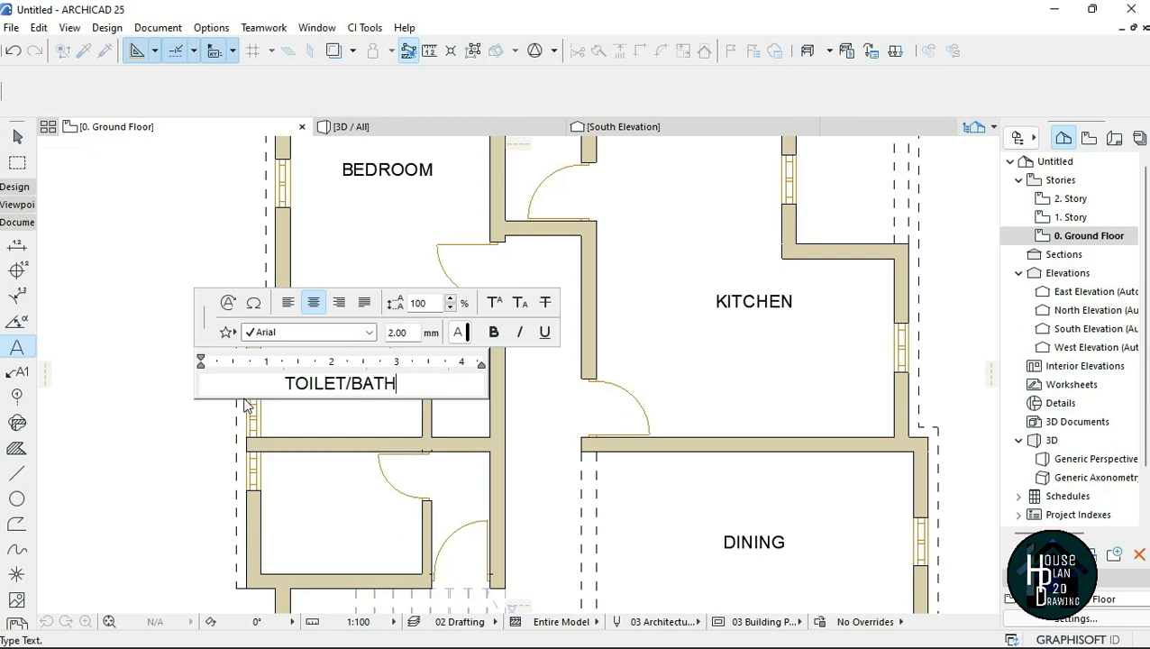
left_click(308, 483)
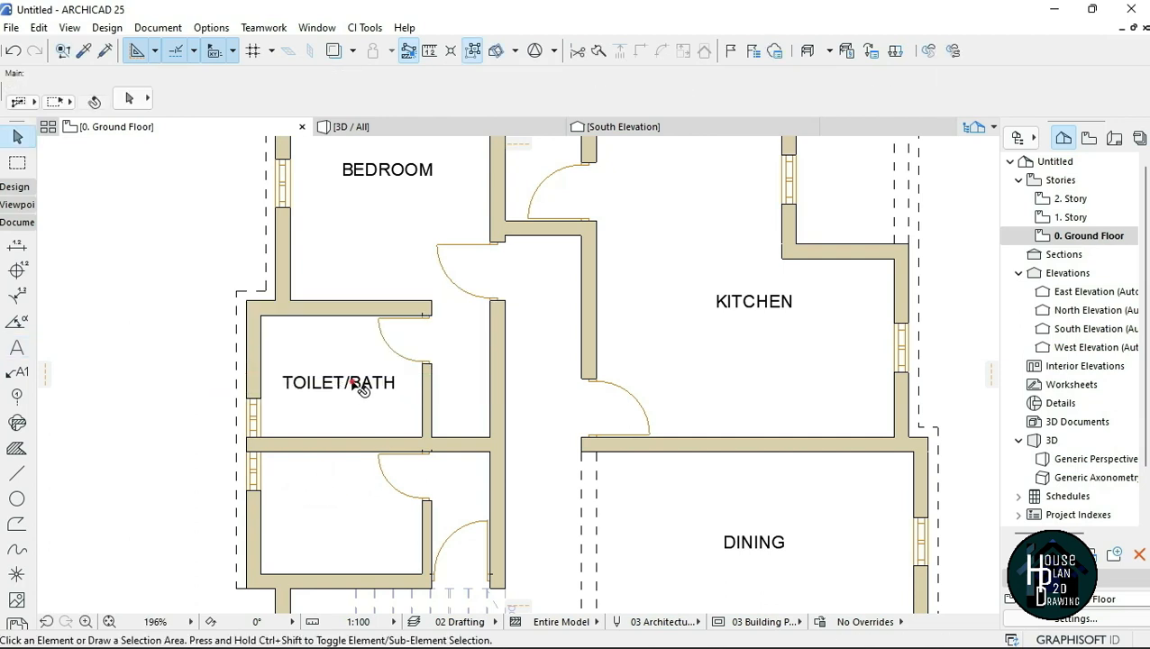
scroll(297, 394, "up", 4)
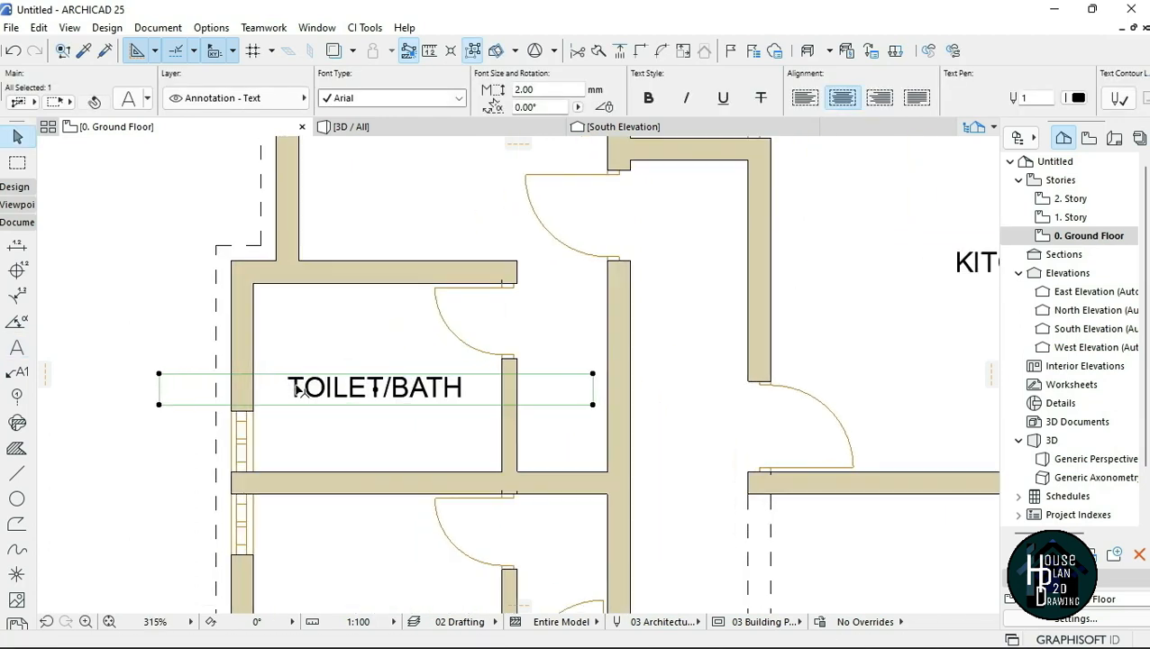
- Narrow the TOILET/BATH text box from both sides and centre the label in its room
left_click(146, 371)
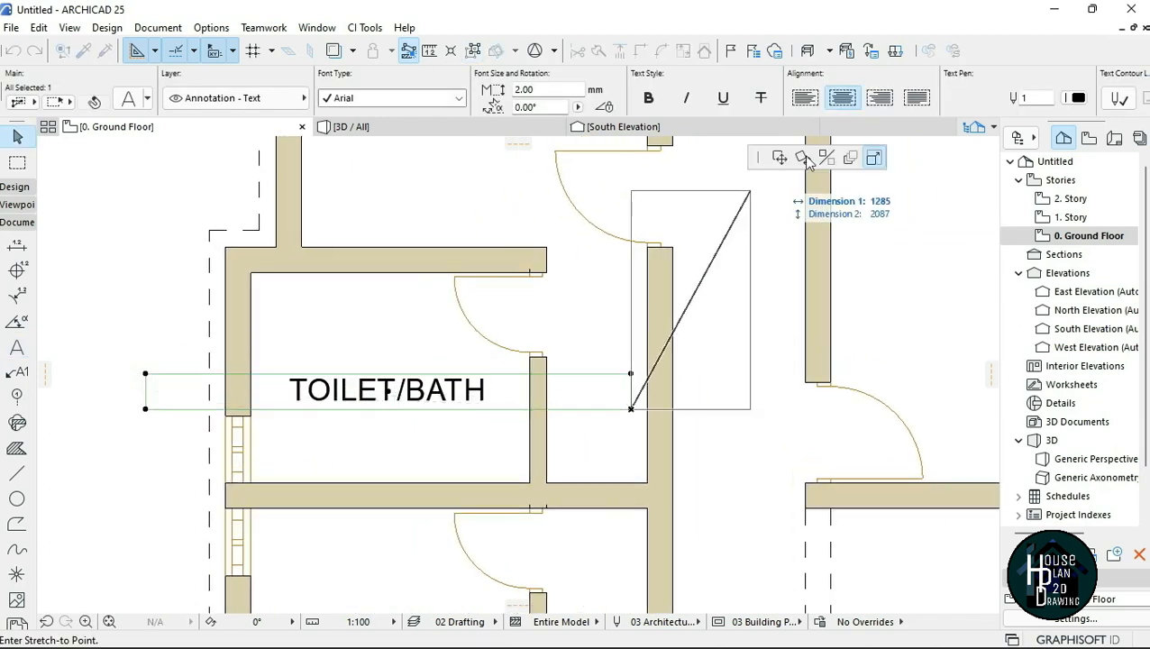
left_click(261, 373)
left_click(631, 376)
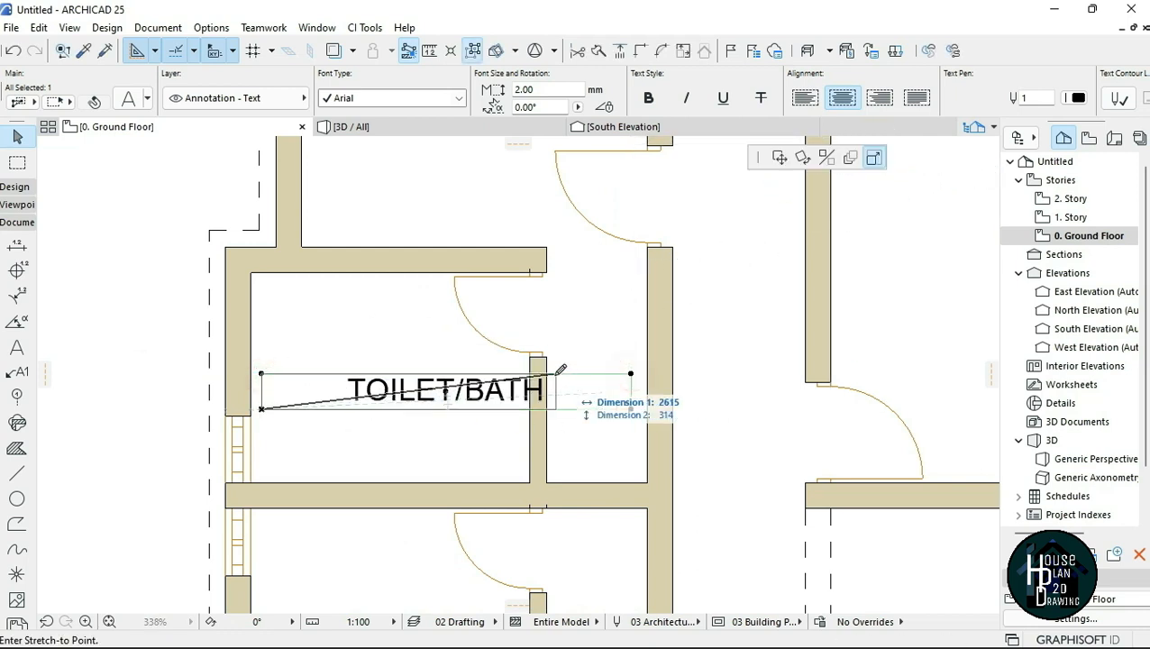
left_click(554, 373)
left_click(408, 392)
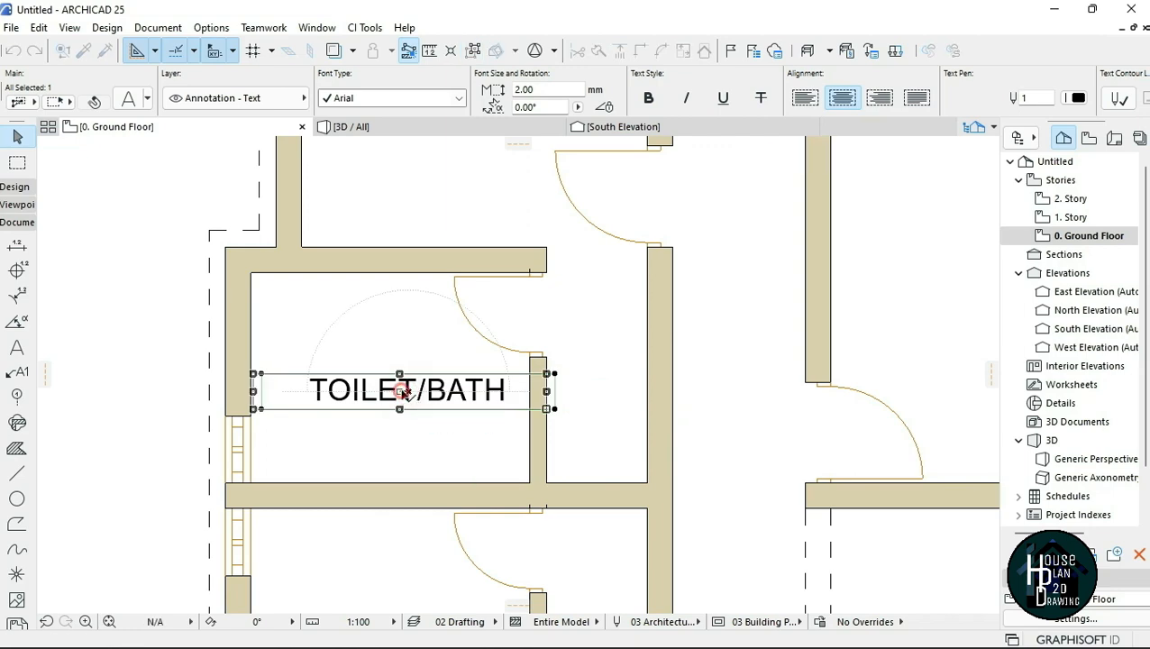
left_click(398, 392)
- Drag a copy of the TOILET/BATH label straight down into the small room just south of it
key("ctrl+shift+d")
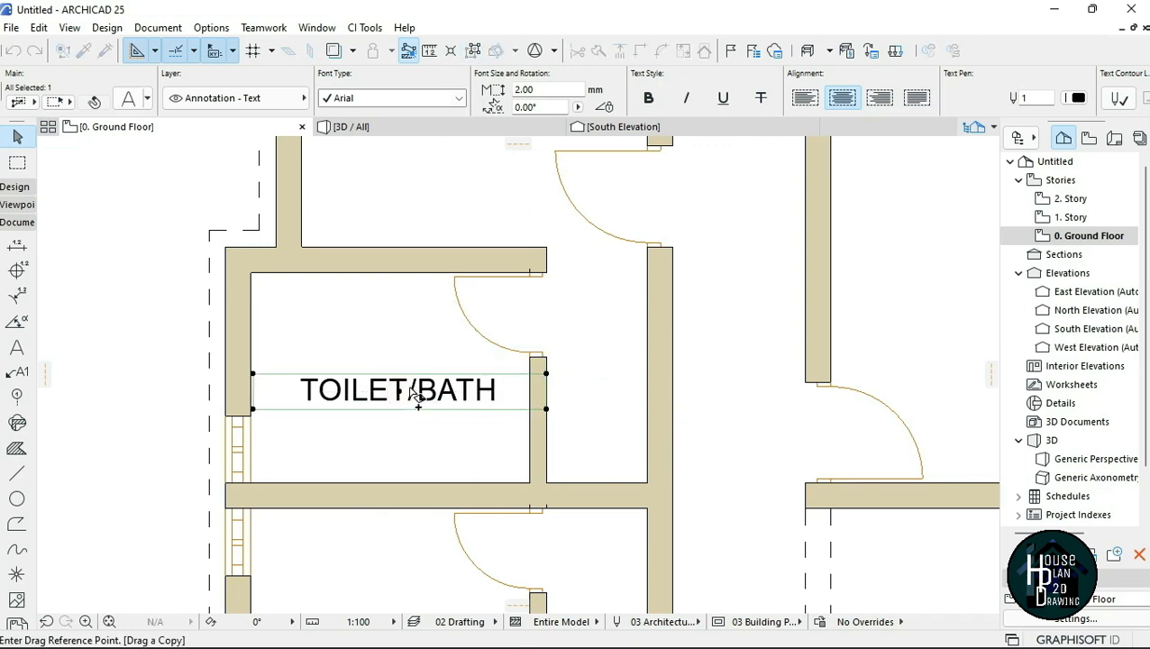
scroll(404, 396, "down", 4)
scroll(393, 441, "up", 3)
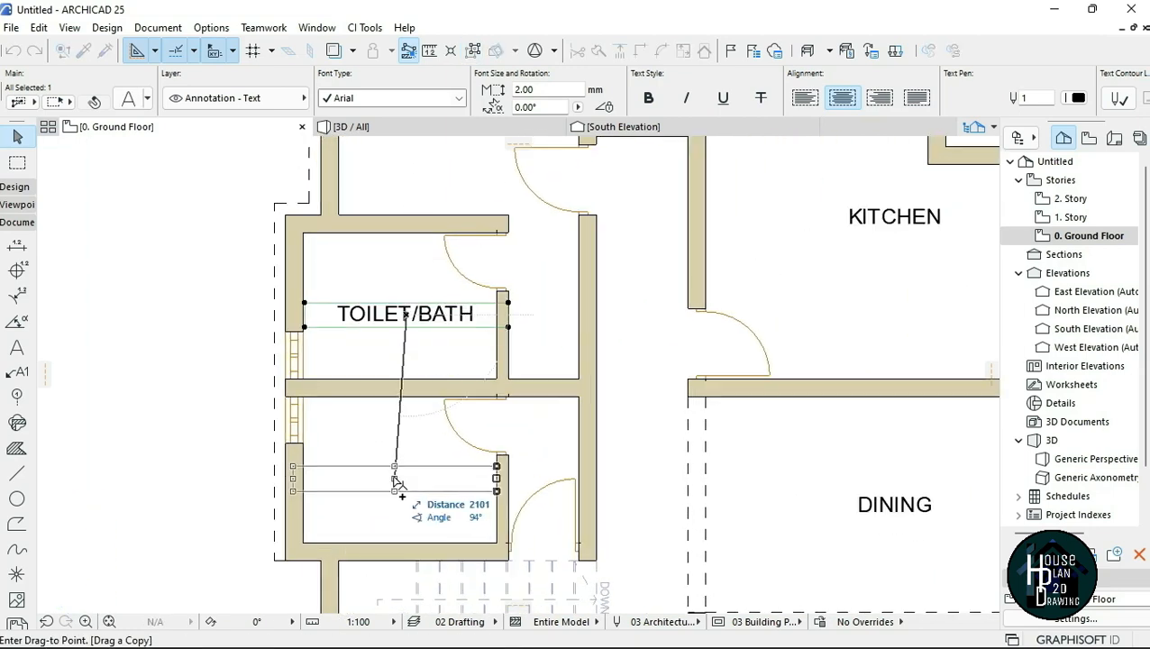
left_click(405, 482)
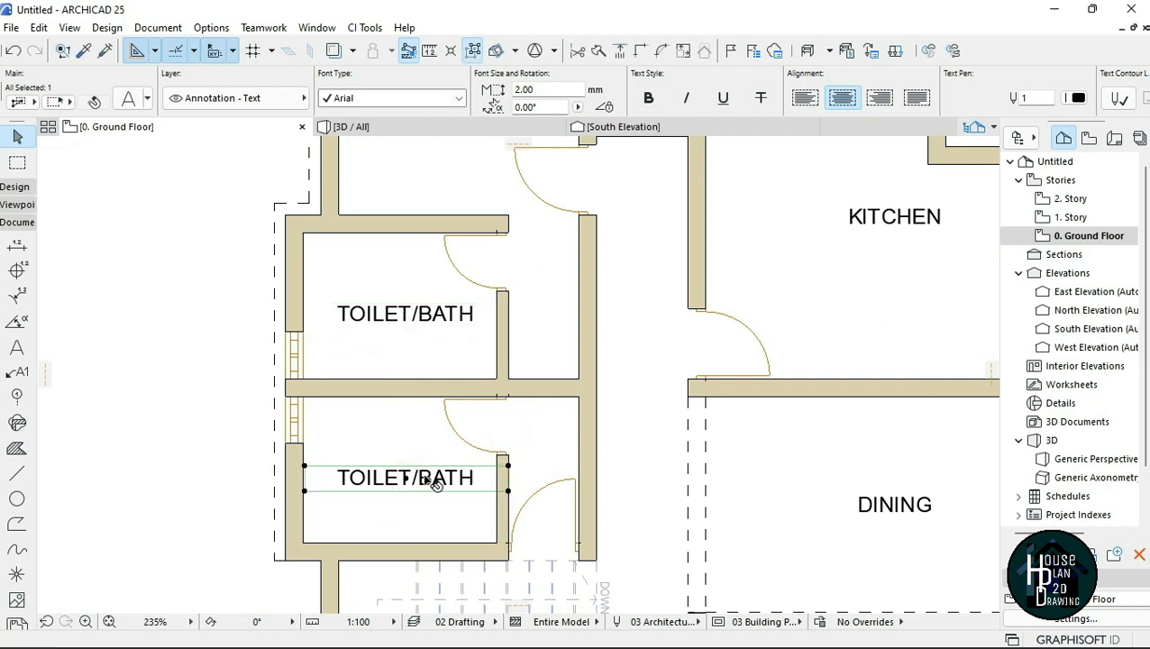
- Change the copied label in the southern small room to V.TOILET
double_click(423, 476)
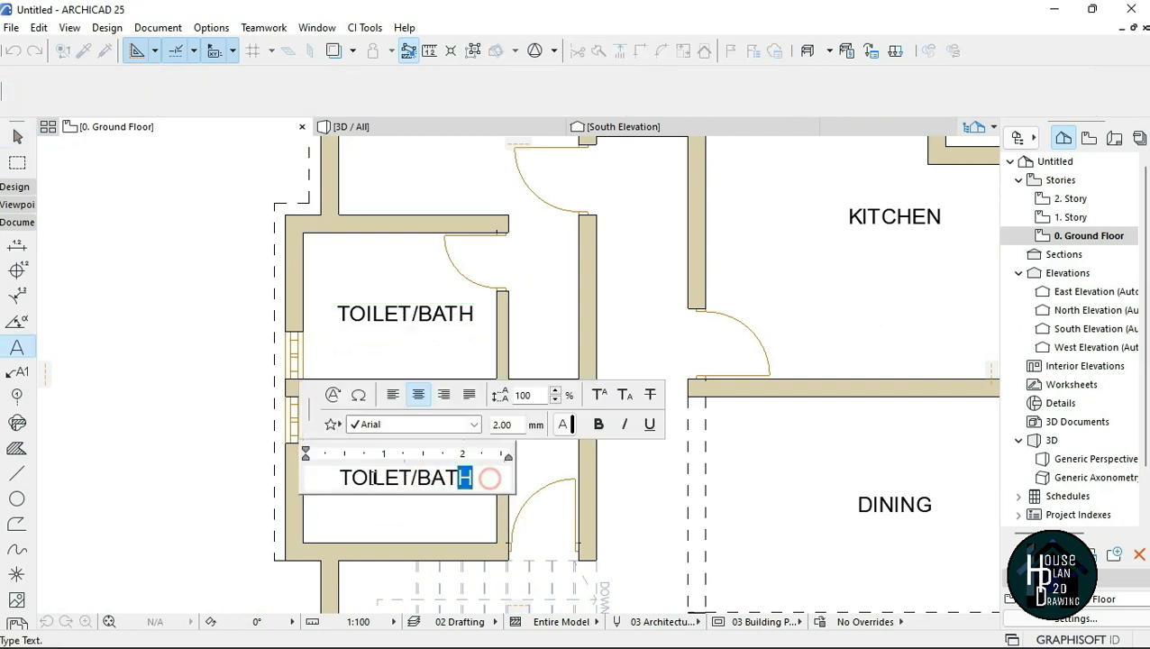
left_click_drag(372, 478, 282, 484)
type("V.")
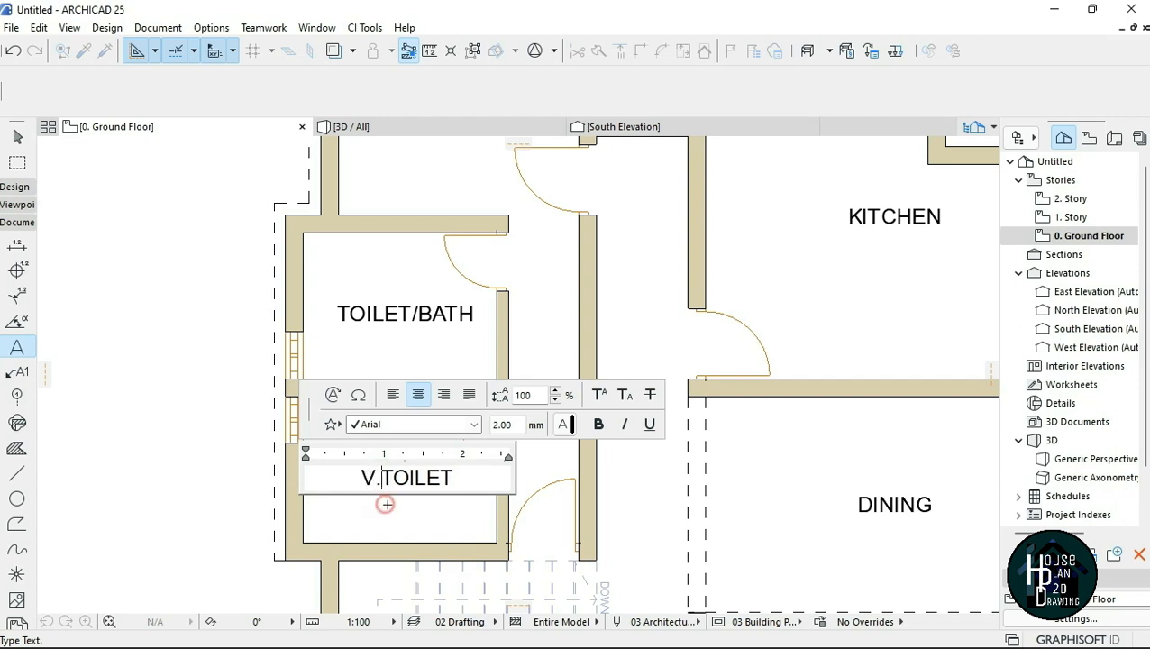
left_click(385, 504)
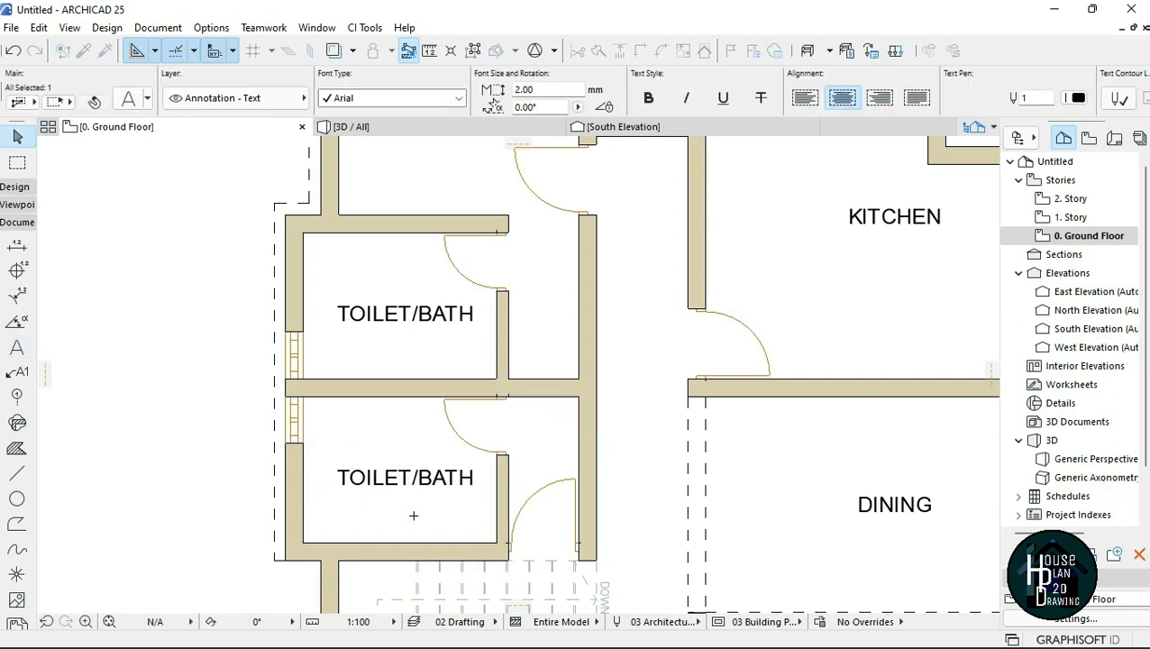
key("Escape")
- Drag a copy of the V.TOILET label into the corridor between the toilets and the kitchen
left_click(421, 483)
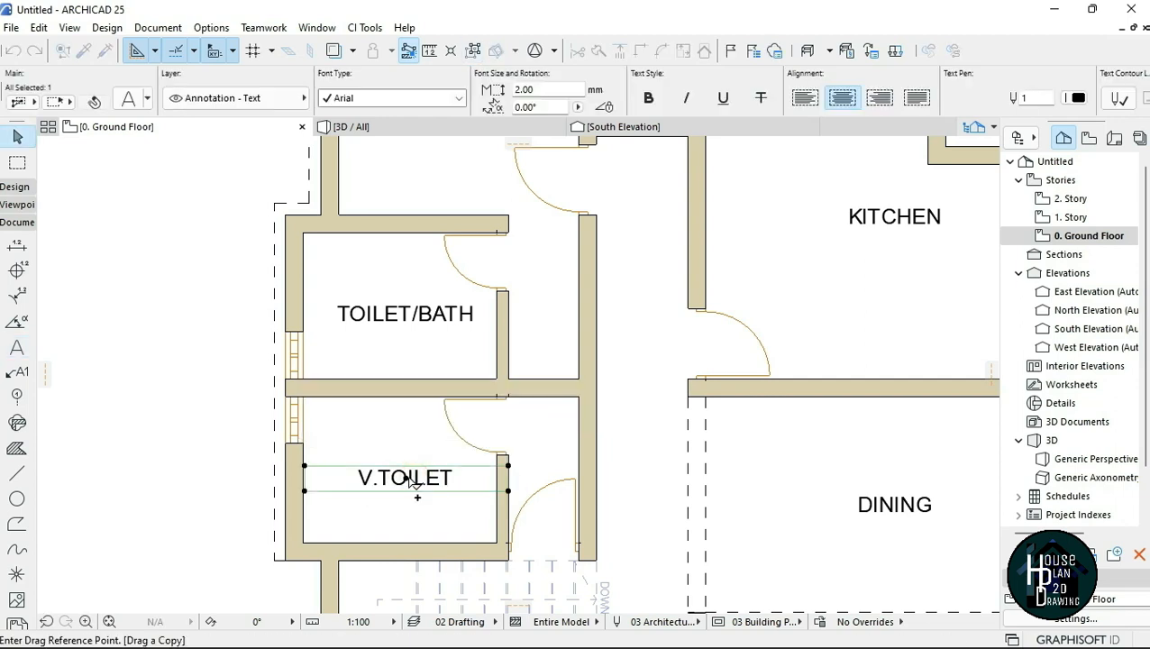
left_click(405, 480)
scroll(405, 479, "down", 4)
scroll(576, 358, "up", 3)
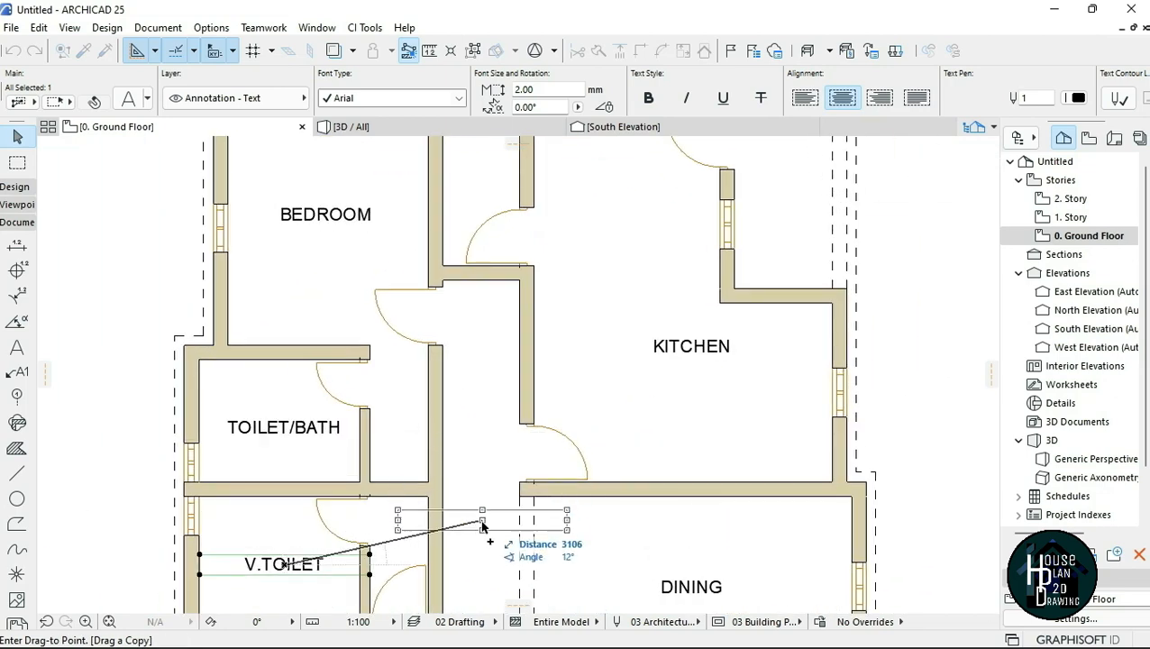
left_click(479, 510)
- Rotate the copied V.TOILET label in the corridor by 90° about its centre so it reads vertically
key("ctrl+e")
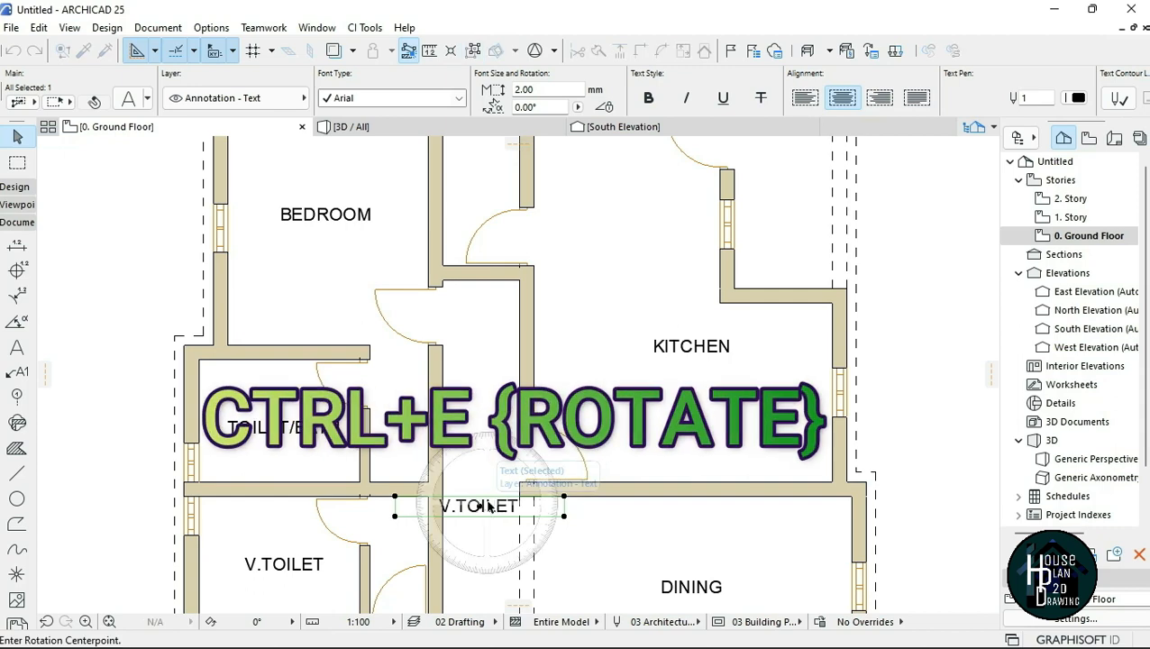
left_click(480, 510)
left_click(545, 510)
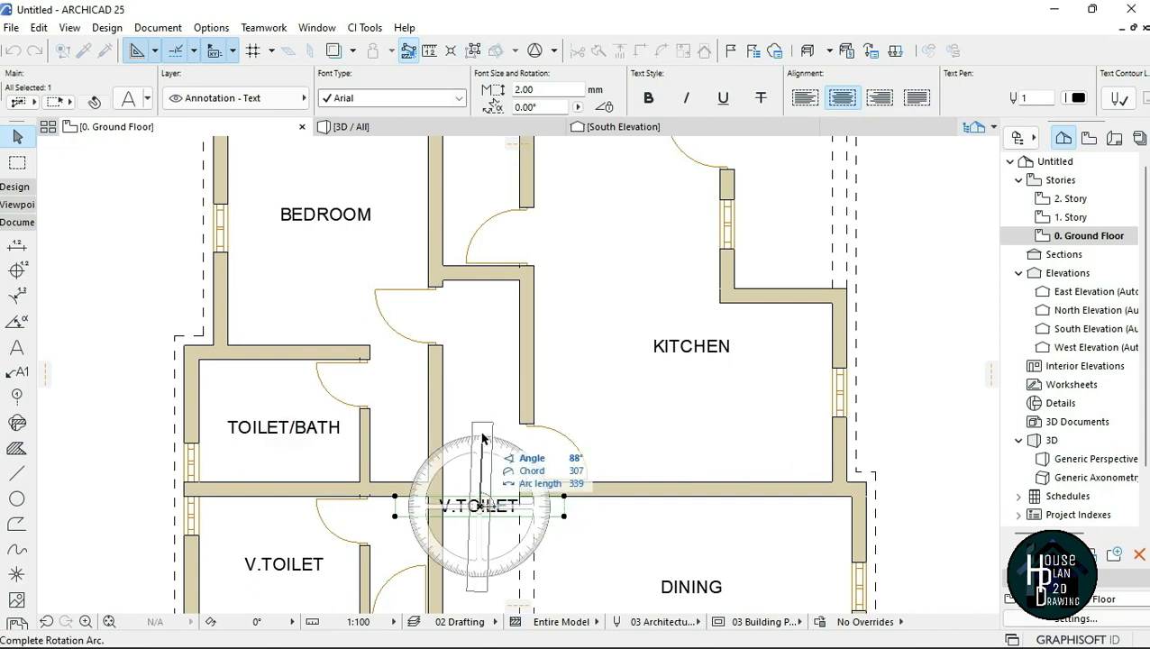
left_click(484, 430)
- Change the vertical label in the corridor to PASSAGE
scroll(484, 430, "down", 3)
scroll(472, 405, "up", 5)
double_click(472, 405)
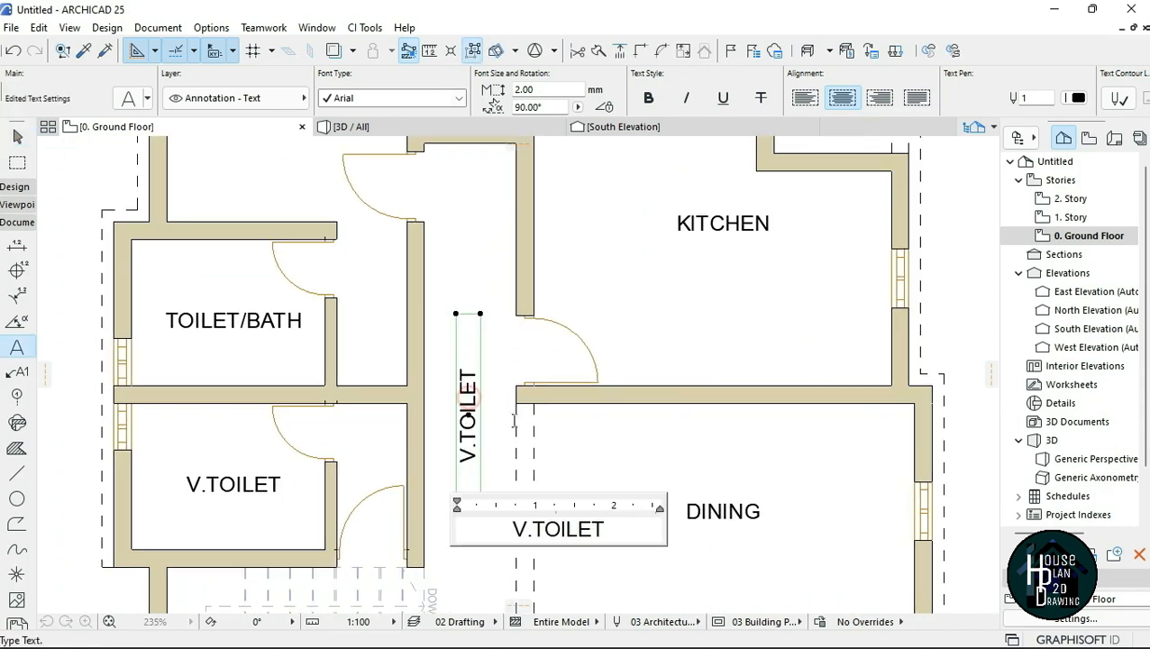
left_click_drag(618, 538, 502, 538)
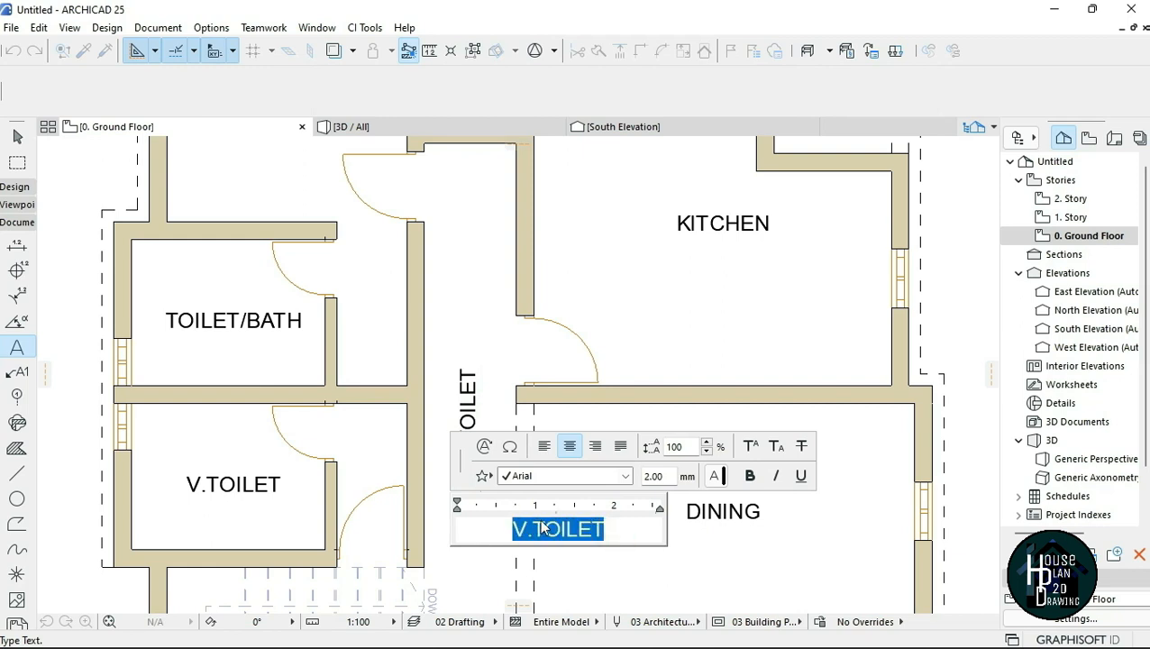
type("PASSAGE")
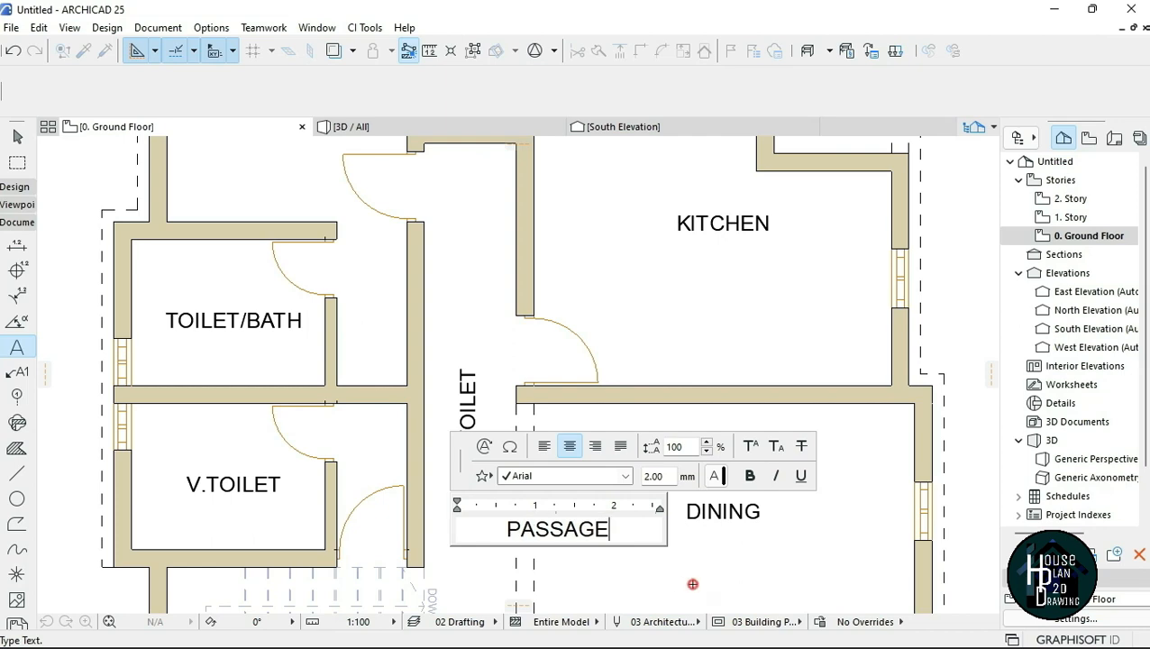
left_click(692, 584)
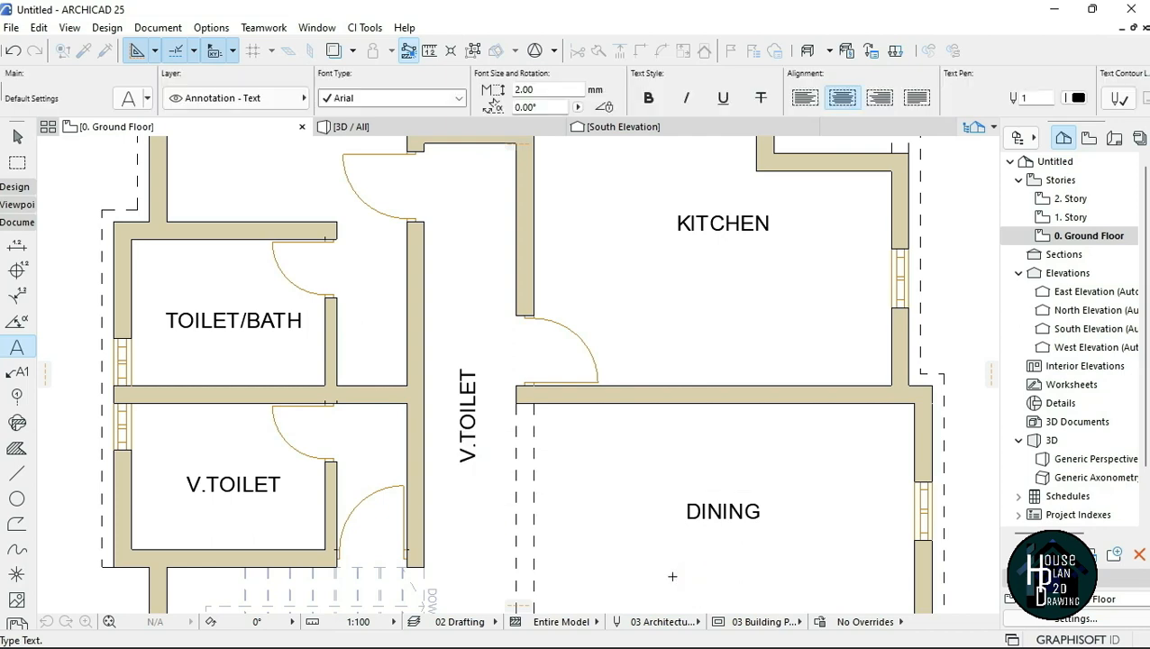
- Drag a copy of the PASSAGE label up into the narrow room between the bedroom and the kitchen
scroll(508, 425, "down", 3)
scroll(482, 410, "up", 4)
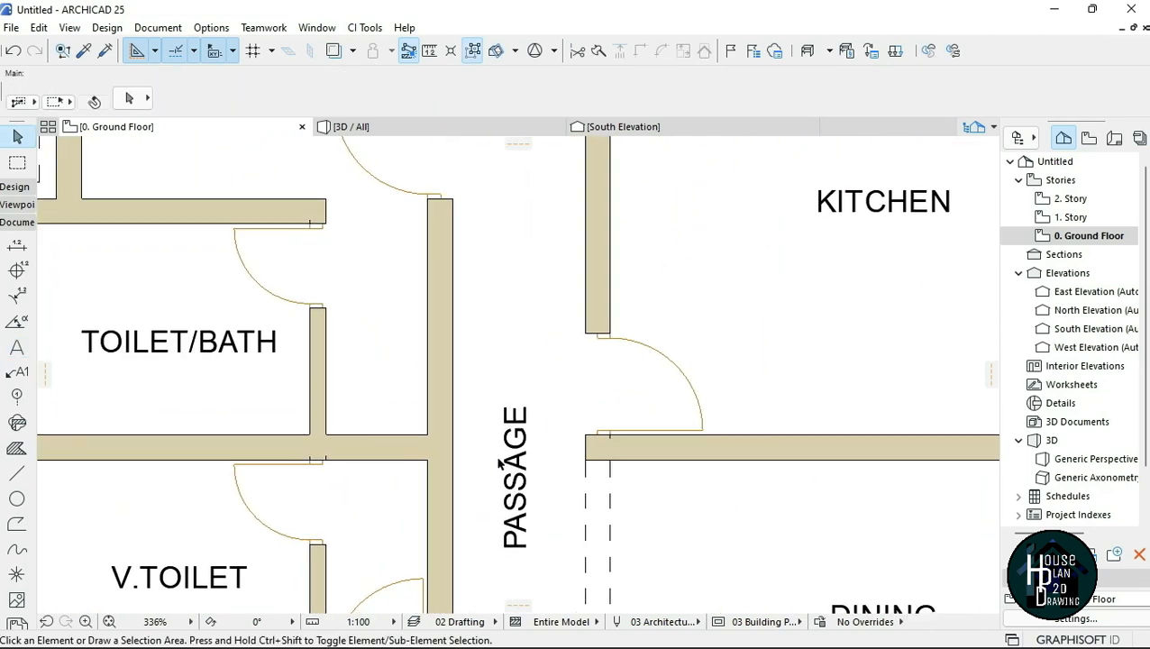
key("ctrl+shift+d")
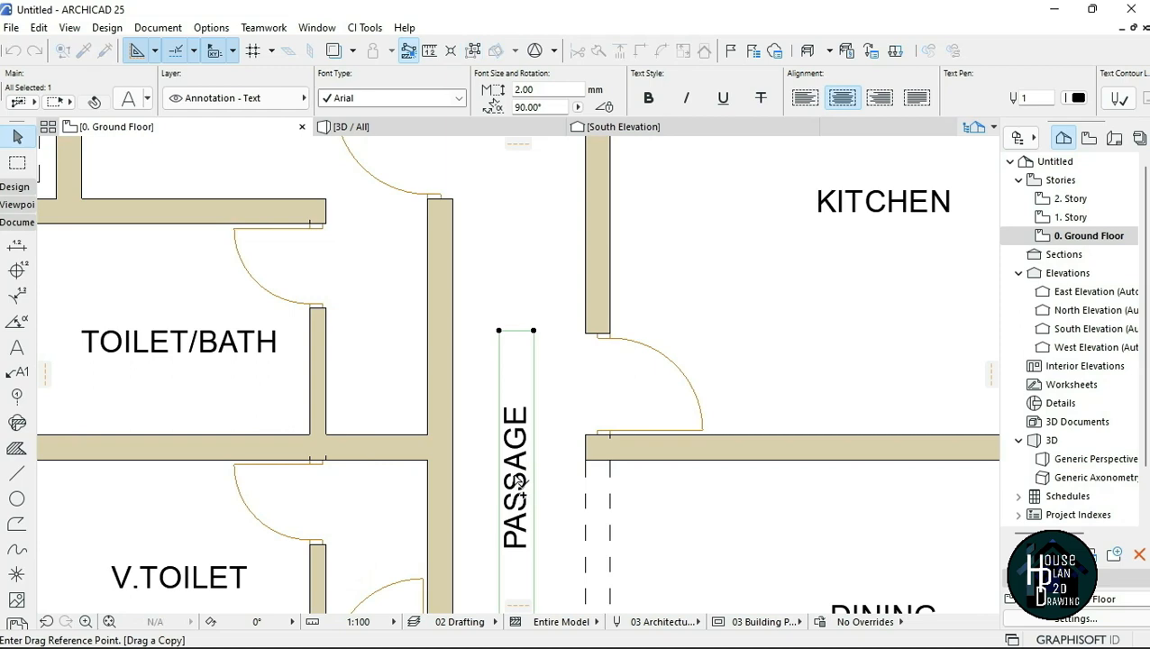
left_click(515, 484)
scroll(514, 484, "down", 1)
scroll(540, 379, "down", 4)
scroll(501, 326, "up", 3)
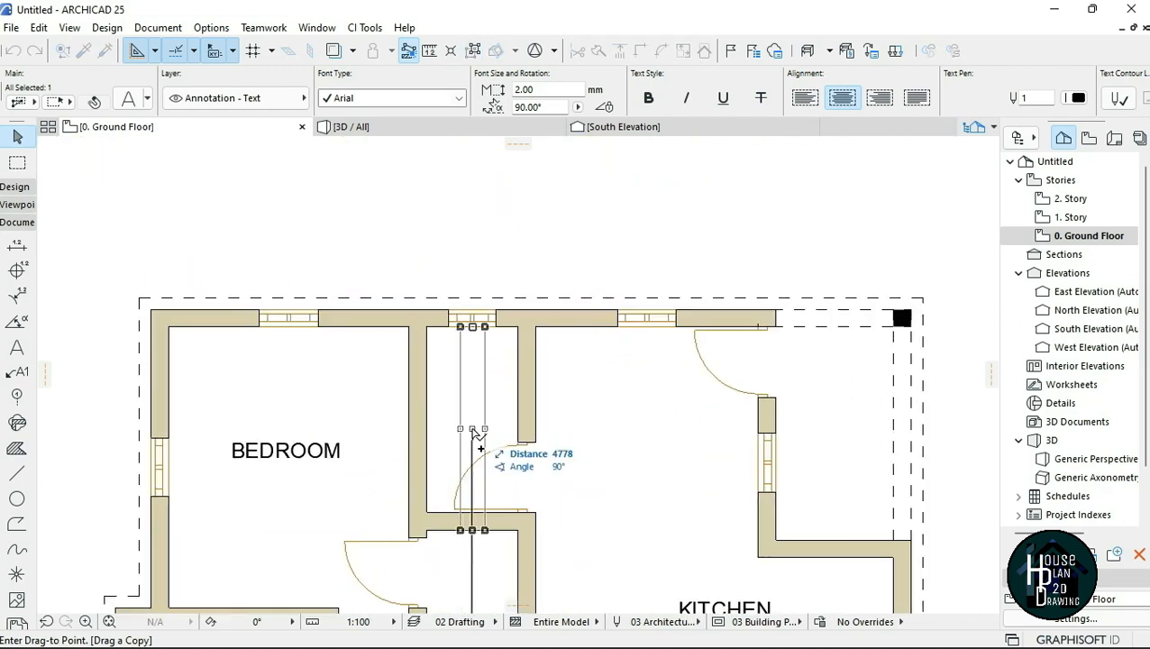
left_click(472, 427)
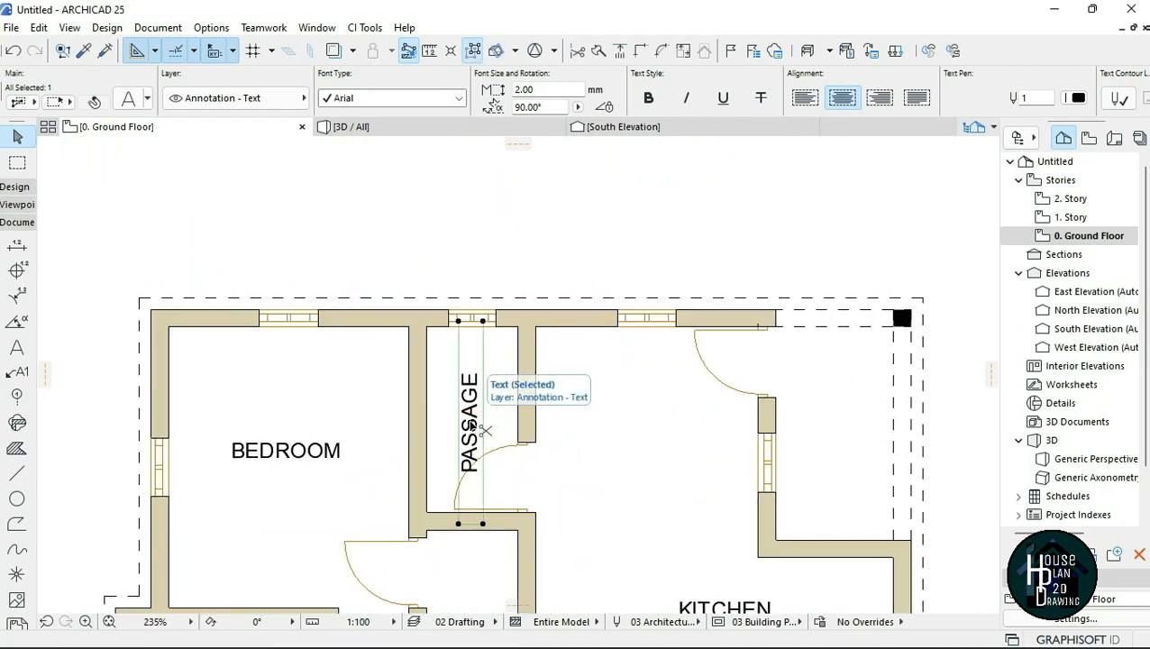
- Rotate the copied PASSAGE label in the narrow room about its centre to 0° so it reads horizontally
key("ctrl+e")
left_click(471, 424)
left_click(497, 423)
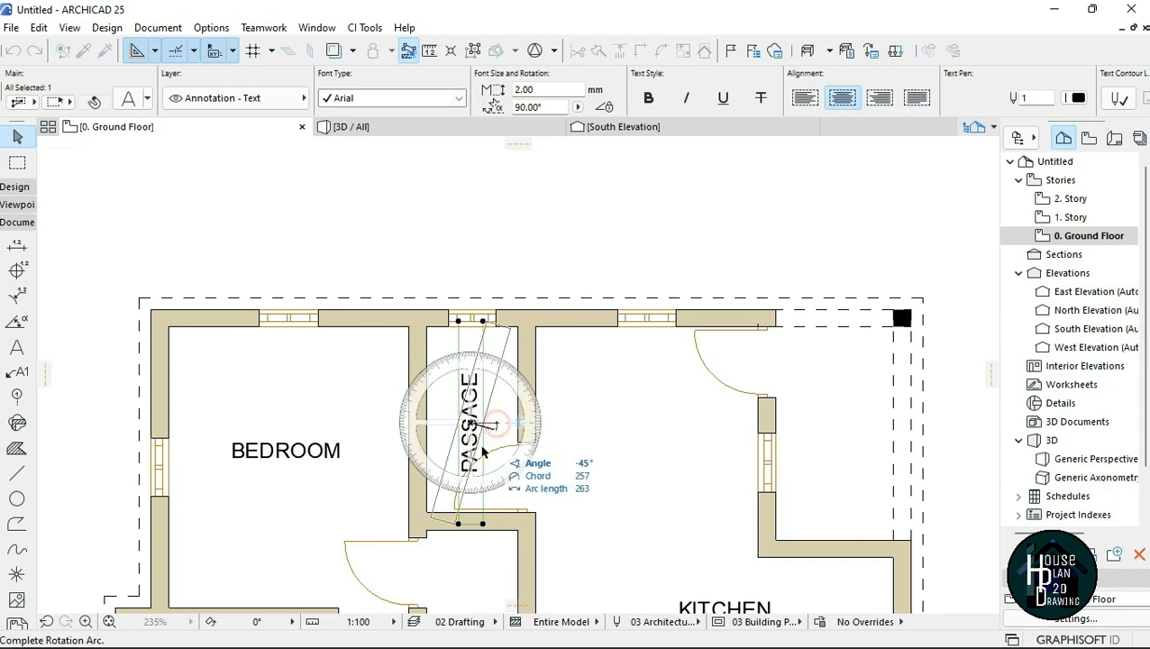
left_click(472, 462)
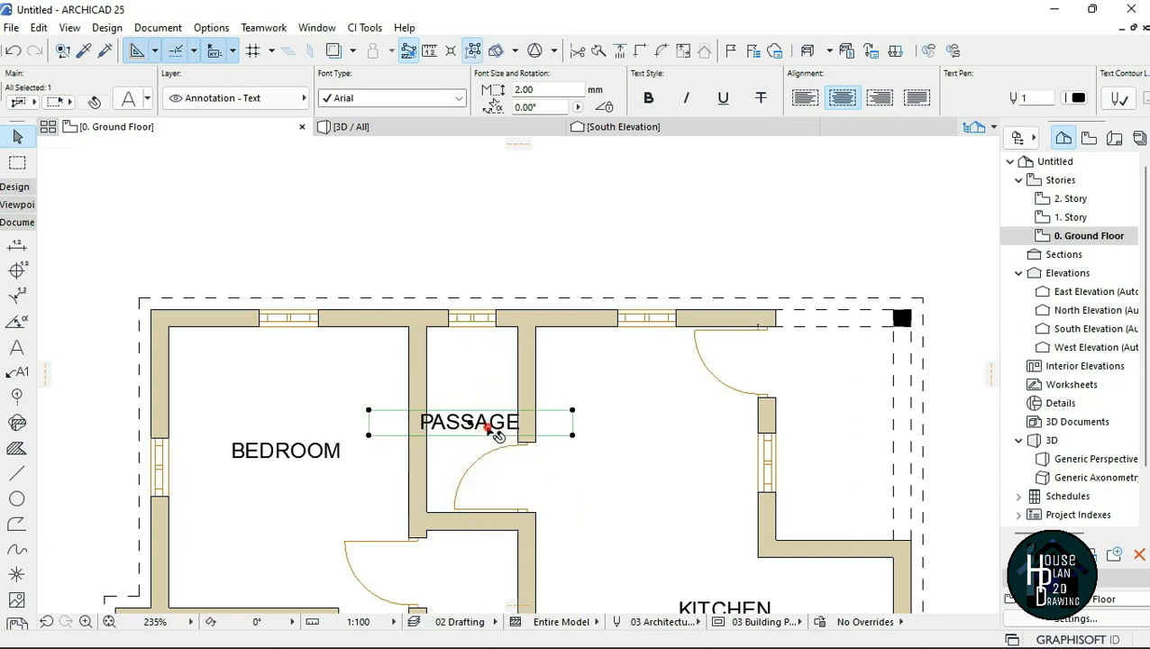
- Change the label in the narrow room between the bedroom and the kitchen to STORE
double_click(495, 434)
type("STORE")
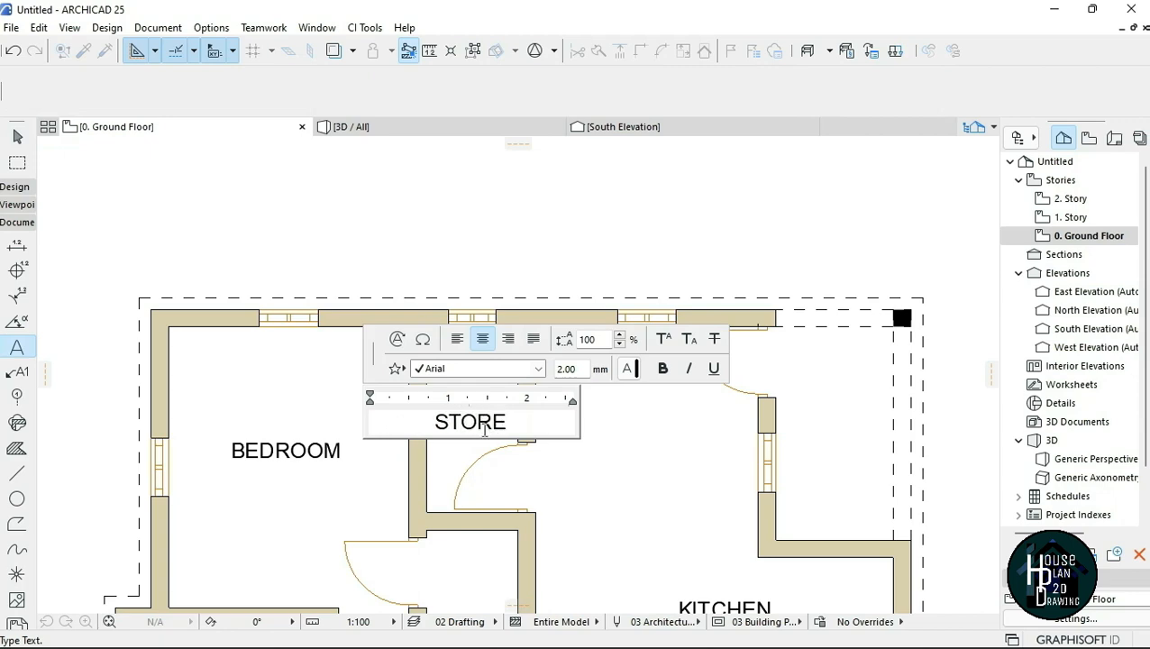
left_click(667, 469)
- Look over the room labels across the whole ground floor plan
scroll(482, 439, "down", 5)
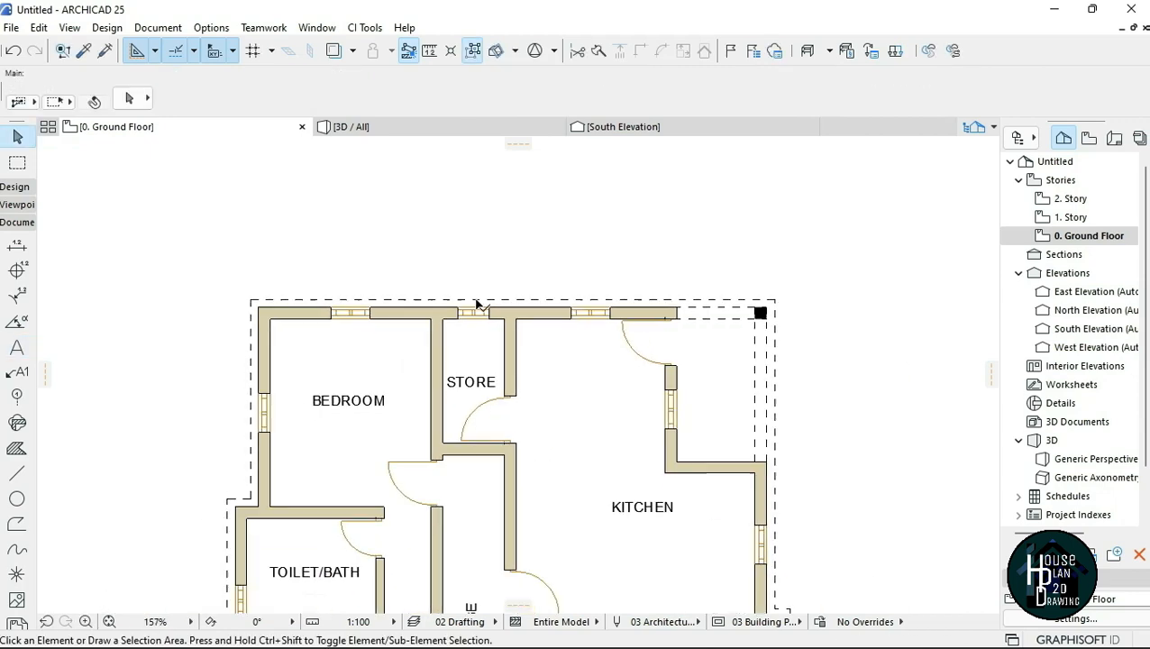
scroll(485, 388, "up", 5)
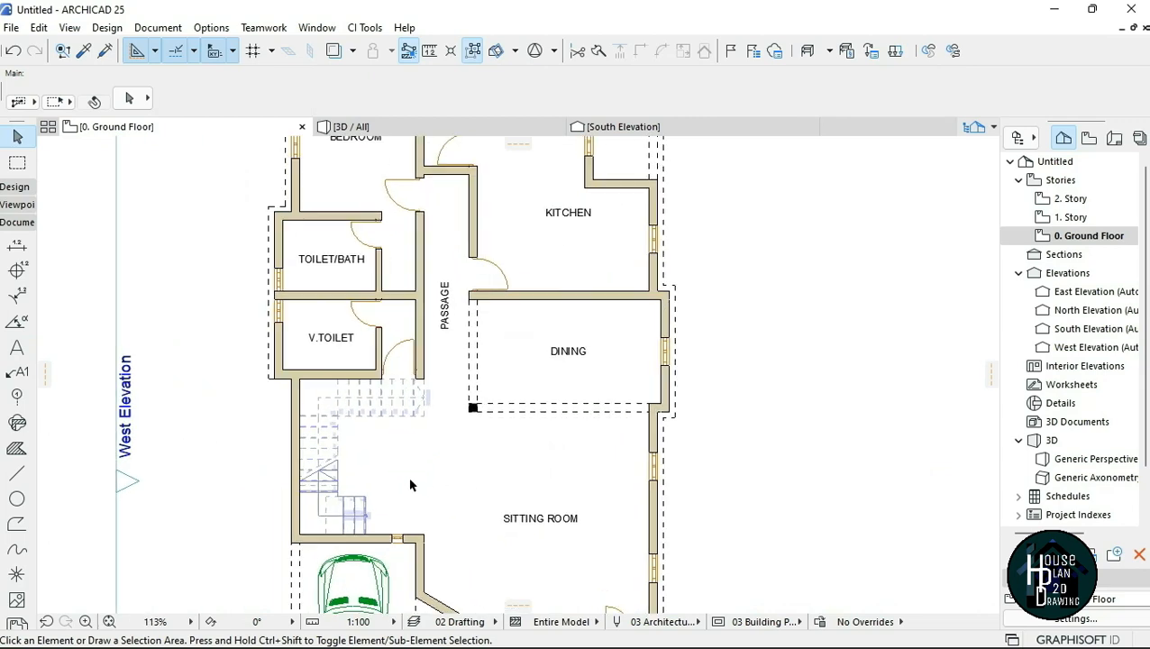
scroll(419, 459, "down", 5)
scroll(428, 435, "up", 2)
left_click(1070, 217)
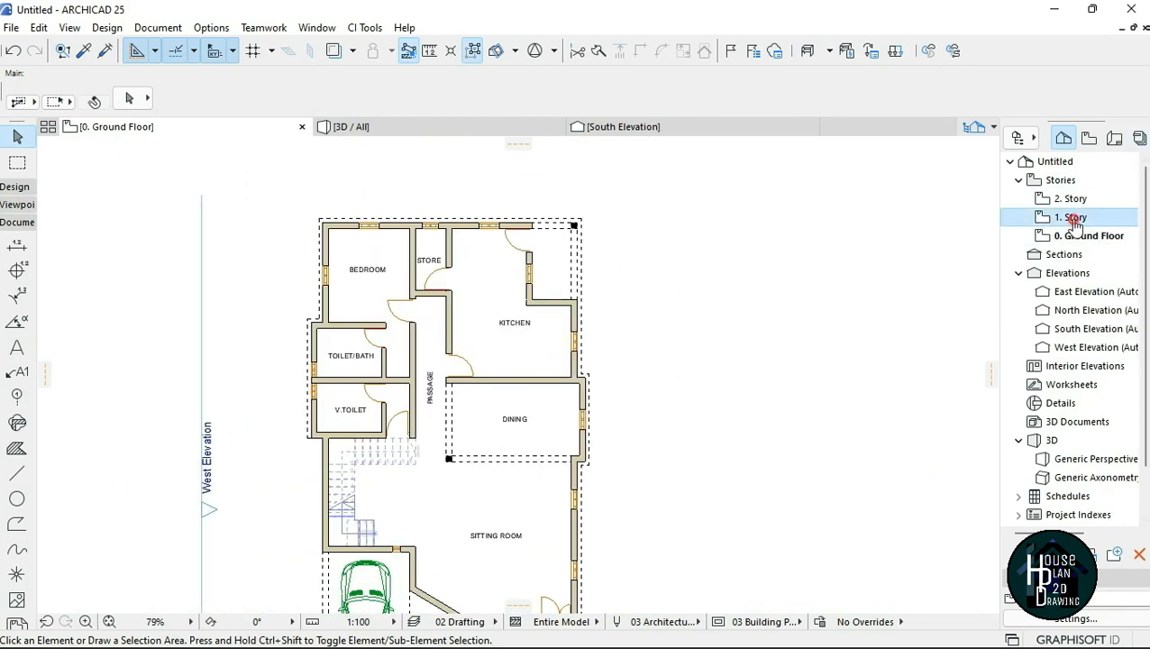
scroll(415, 347, "down", 3)
scroll(433, 368, "up", 2)
double_click(1089, 236)
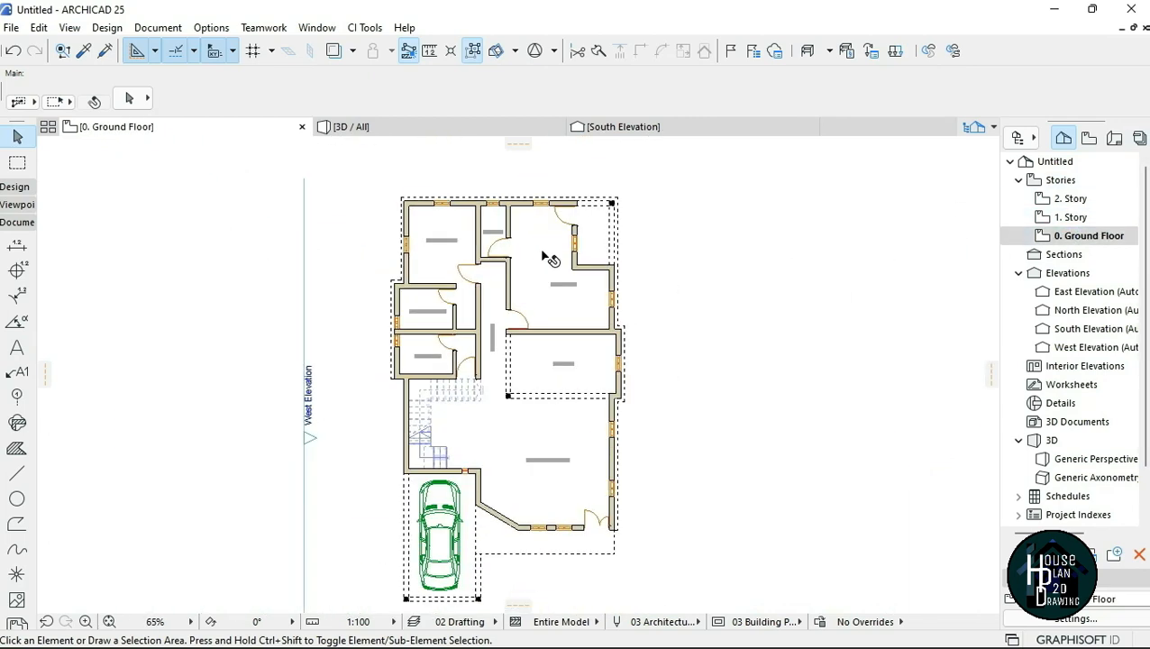
- Set the Dimension tool defaults to text centred on the dimension line and short witness lines at the markers
scroll(495, 221, "up", 3)
scroll(468, 219, "up", 3)
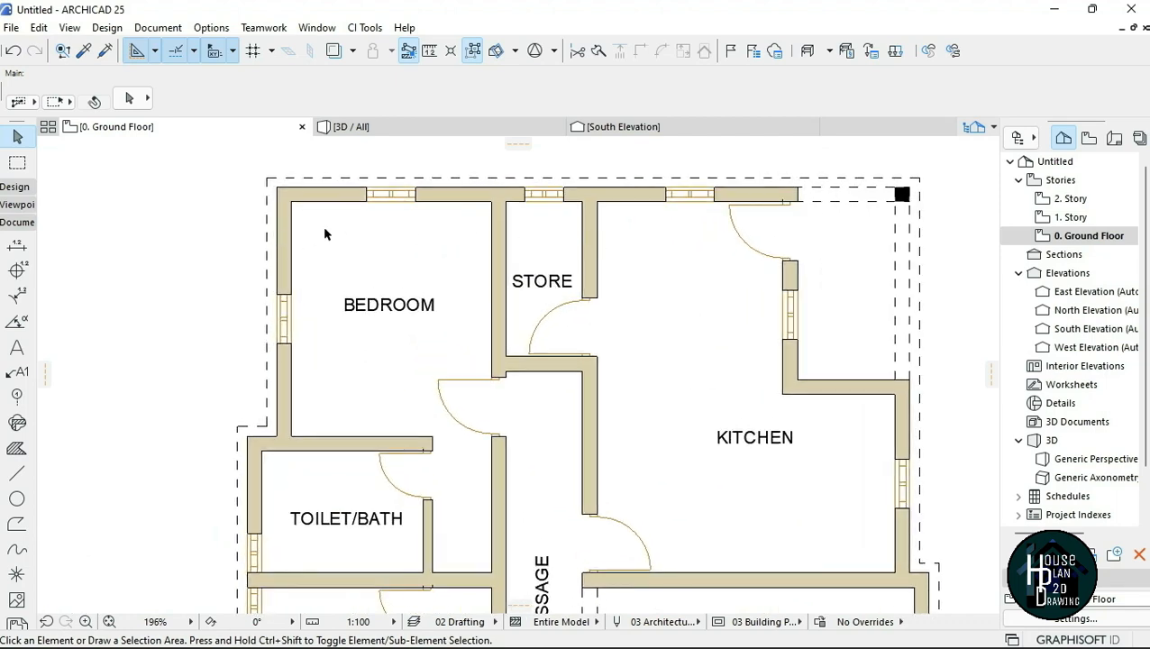
scroll(342, 230, "down", 3)
scroll(356, 227, "up", 3)
scroll(360, 228, "up", 1)
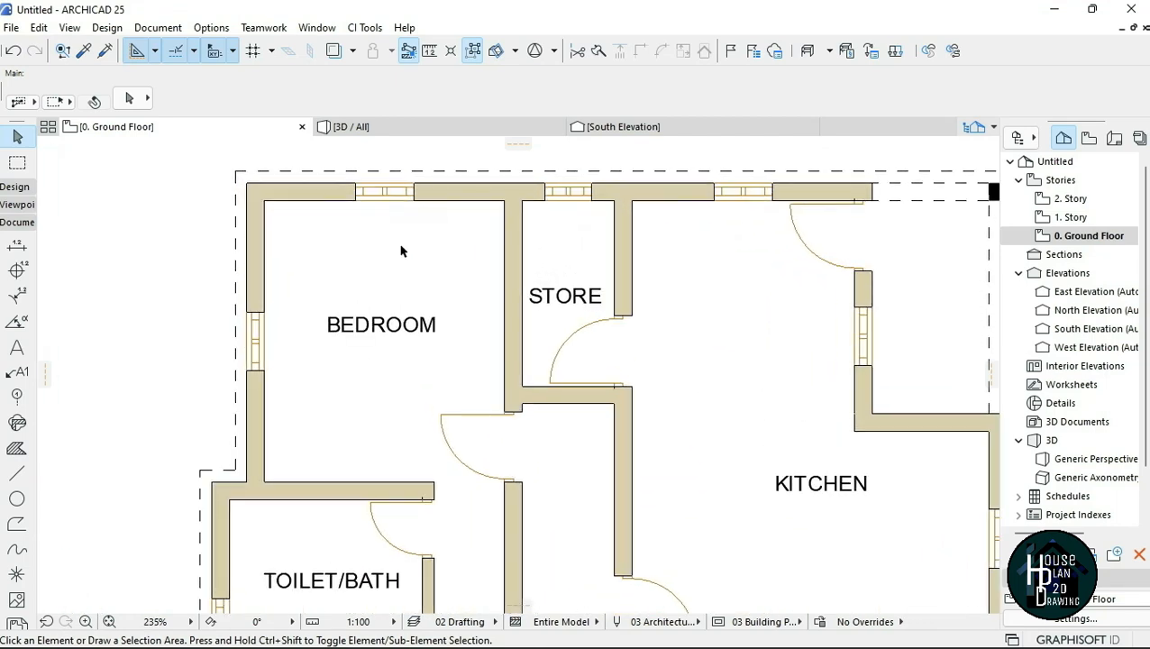
left_click(16, 249)
key("ctrl+t")
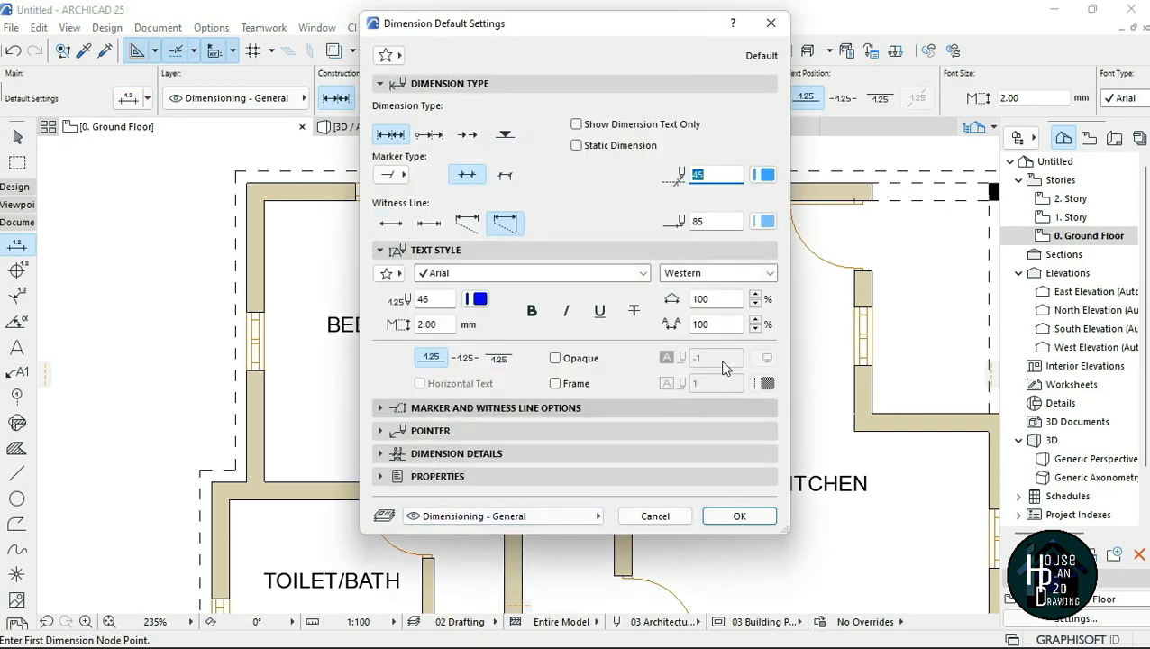
left_click(465, 358)
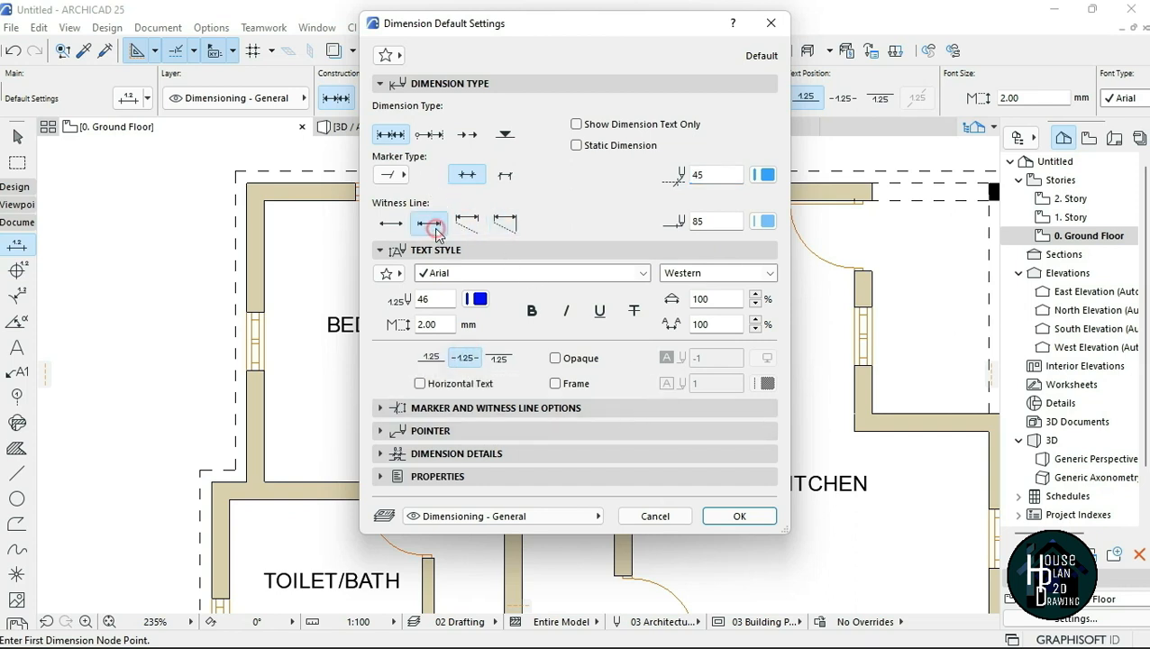
left_click(739, 516)
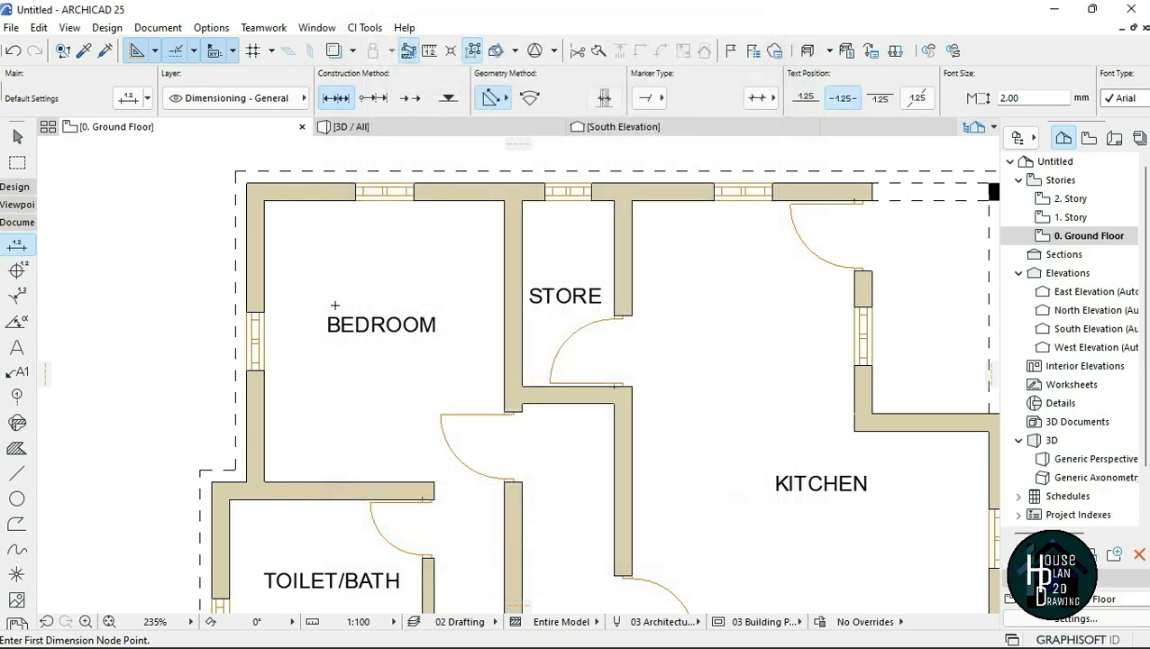
- Dimension the bedroom's inner width between its side walls, placing the dimension line just below the window wall
scroll(330, 225, "down", 2)
scroll(394, 221, "up", 3)
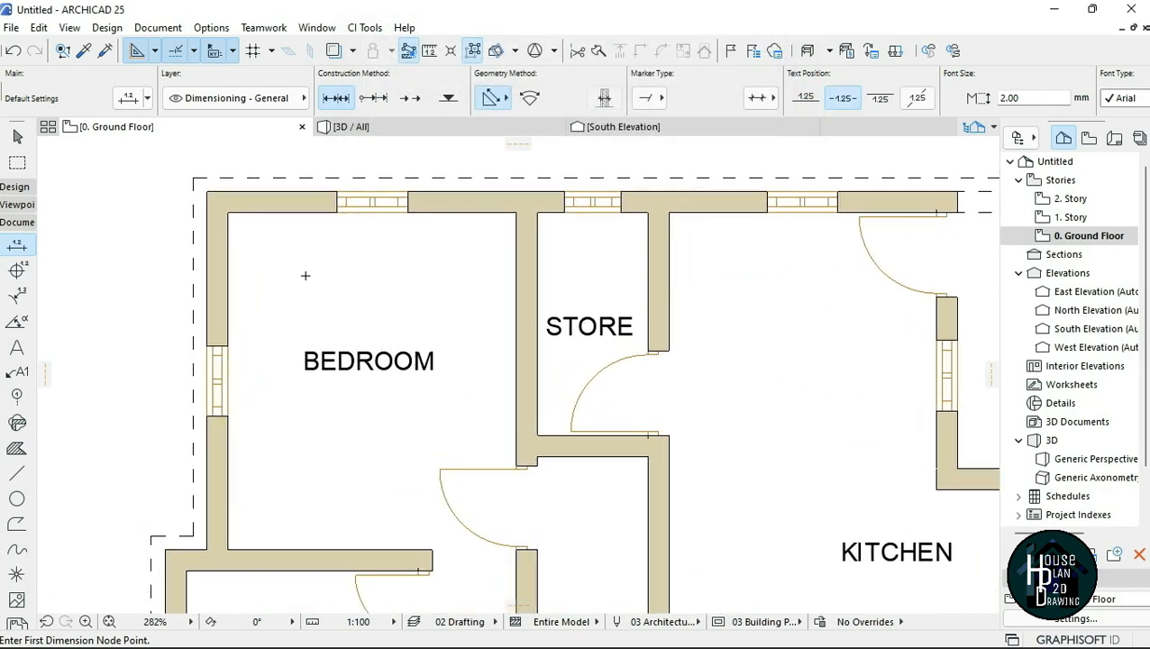
left_click(186, 208)
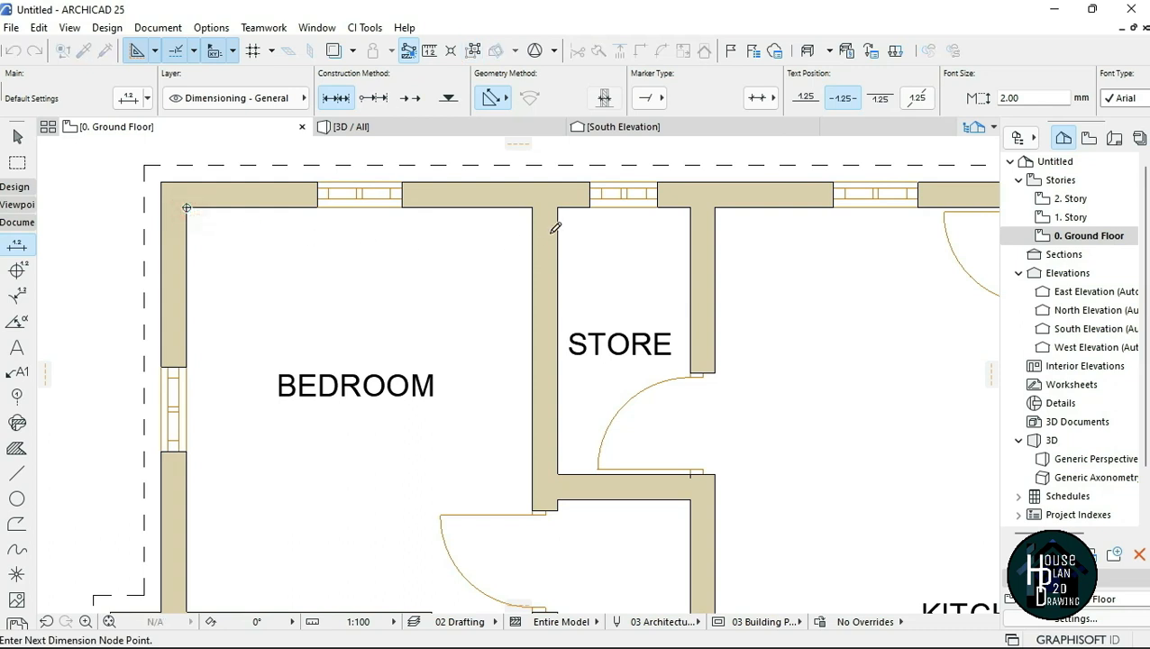
left_click(532, 208)
right_click(279, 255)
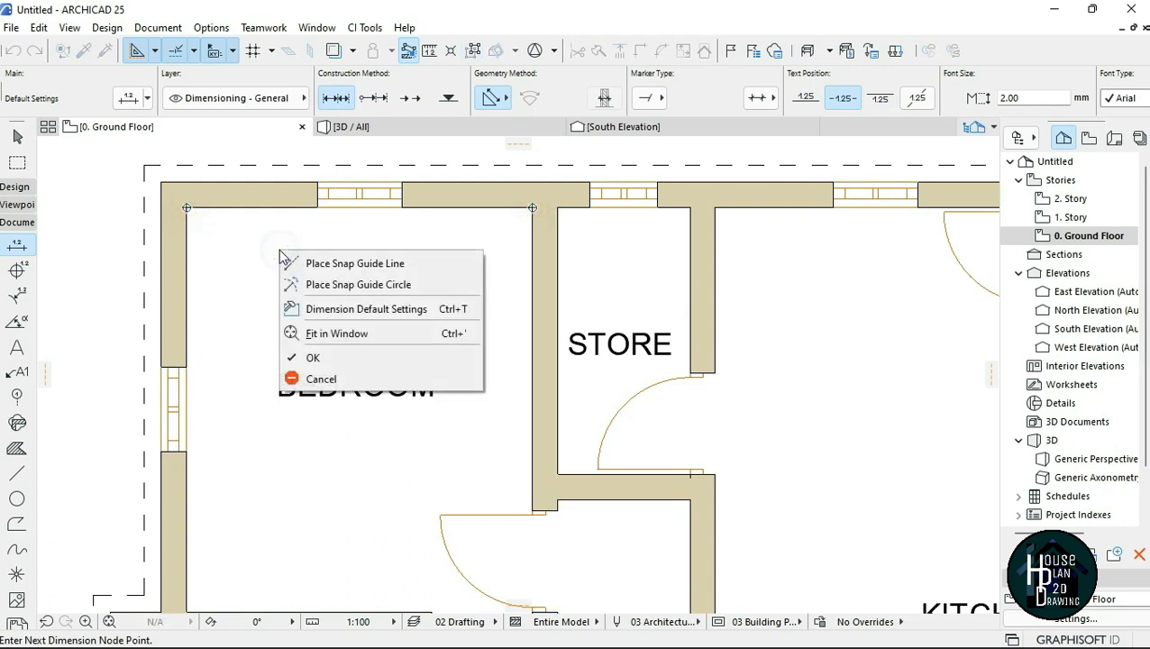
left_click(352, 357)
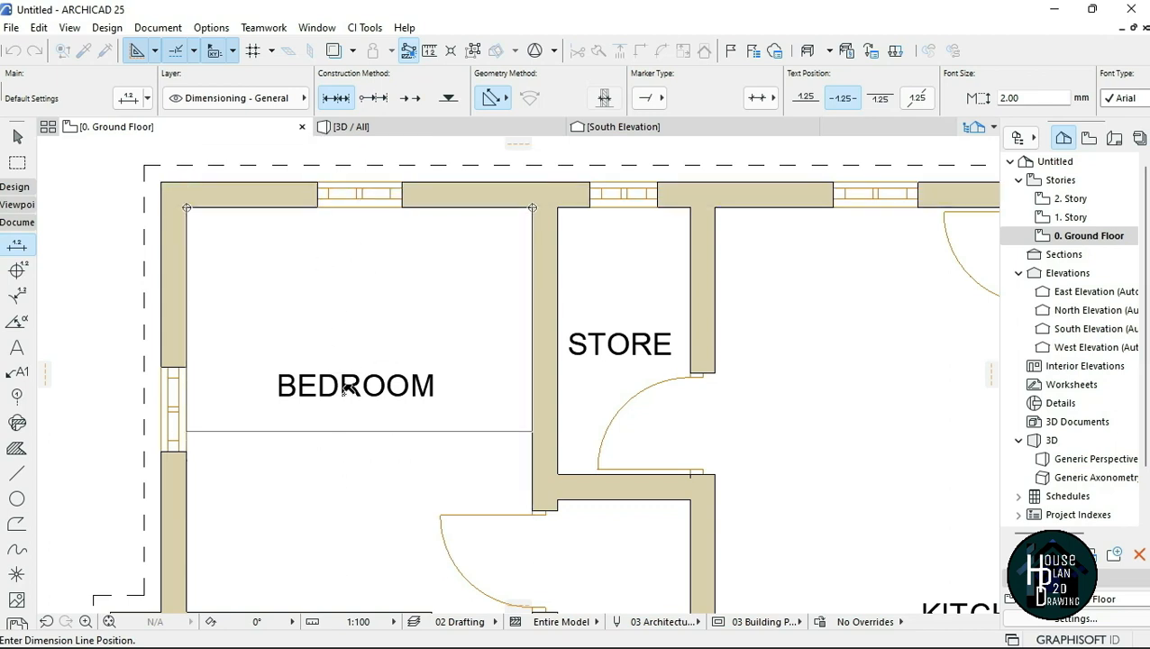
left_click(364, 249)
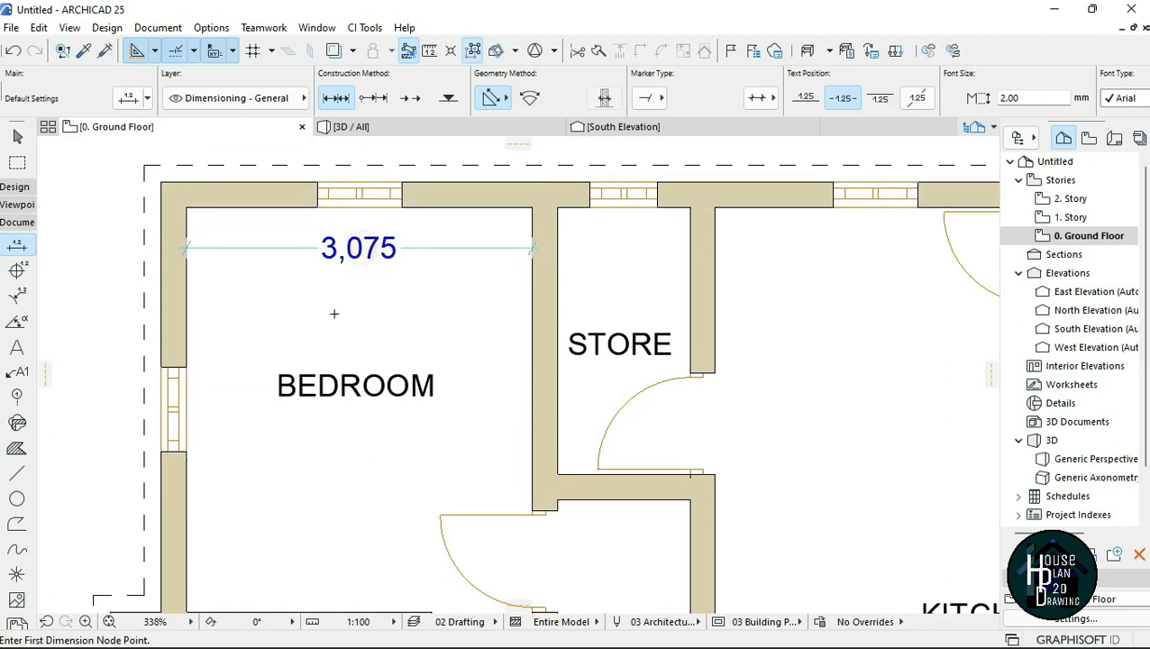
- Dimension the bedroom's inner depth from the window wall to the toilet/bath wall, placing the line beside the outer side wall
scroll(333, 313, "down", 3)
scroll(243, 266, "up", 3)
scroll(287, 255, "down", 5)
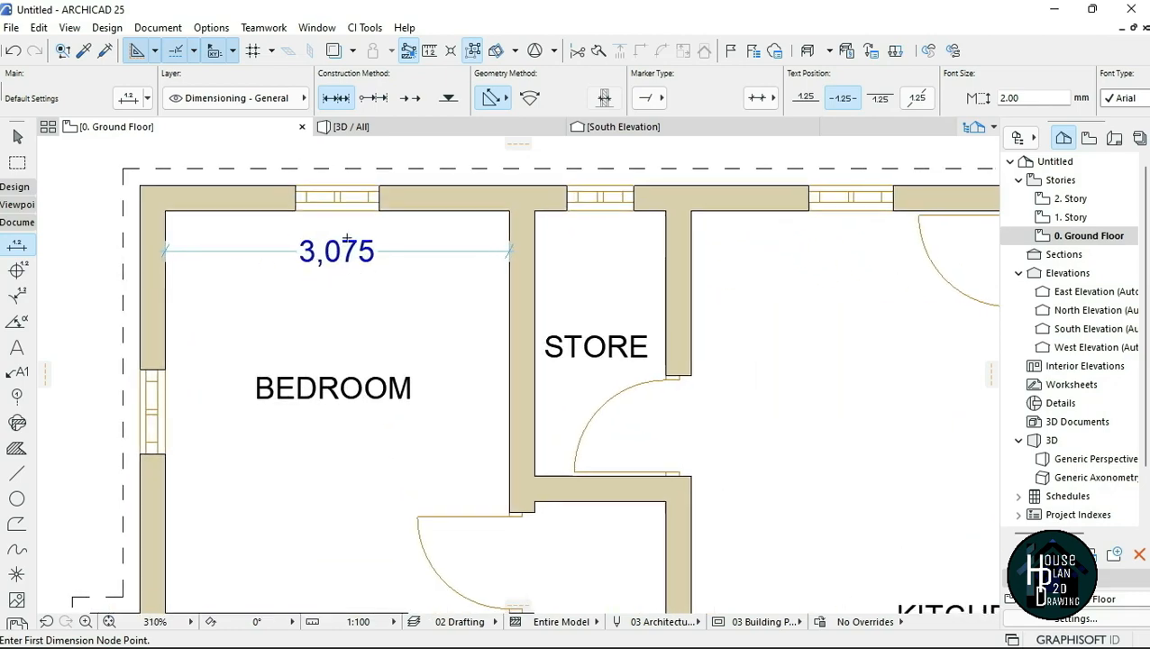
scroll(298, 171, "up", 6)
left_click(298, 171)
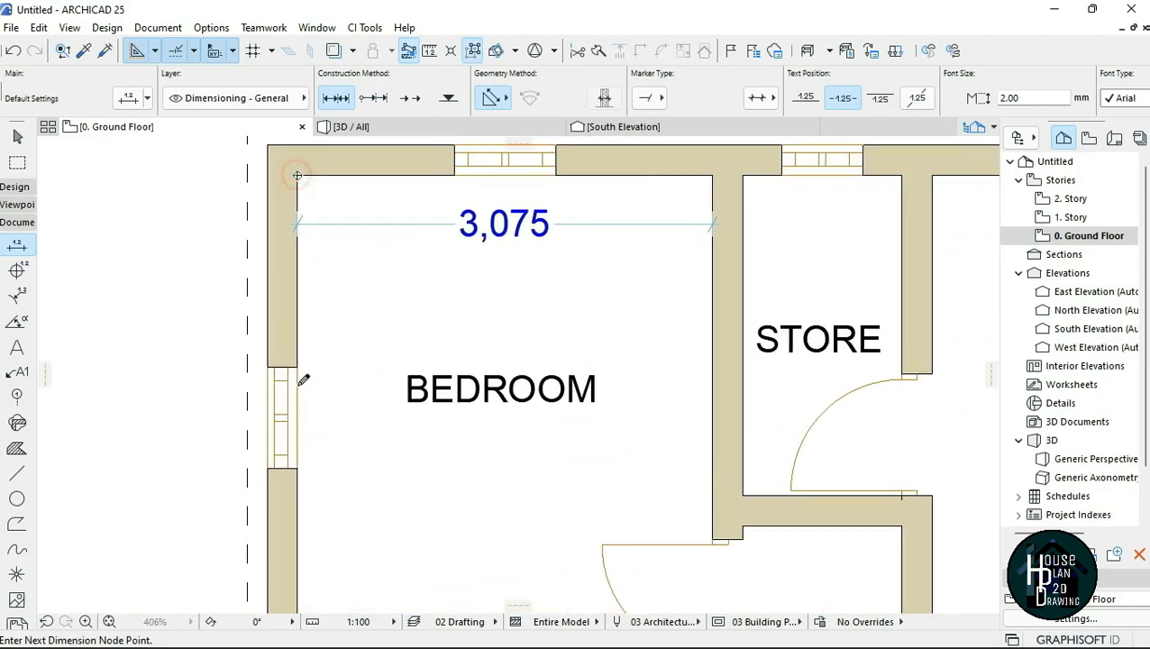
scroll(301, 424, "down", 3)
scroll(306, 505, "up", 3)
scroll(304, 520, "down", 3)
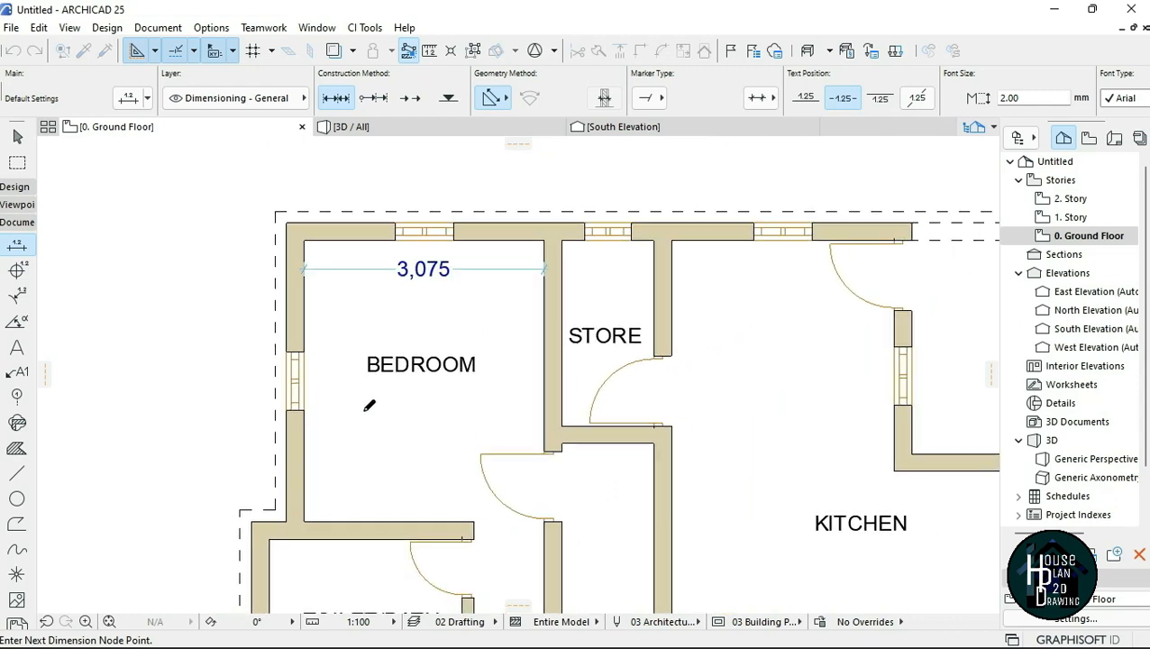
scroll(369, 400, "up", 3)
right_click(318, 417)
left_click(373, 527)
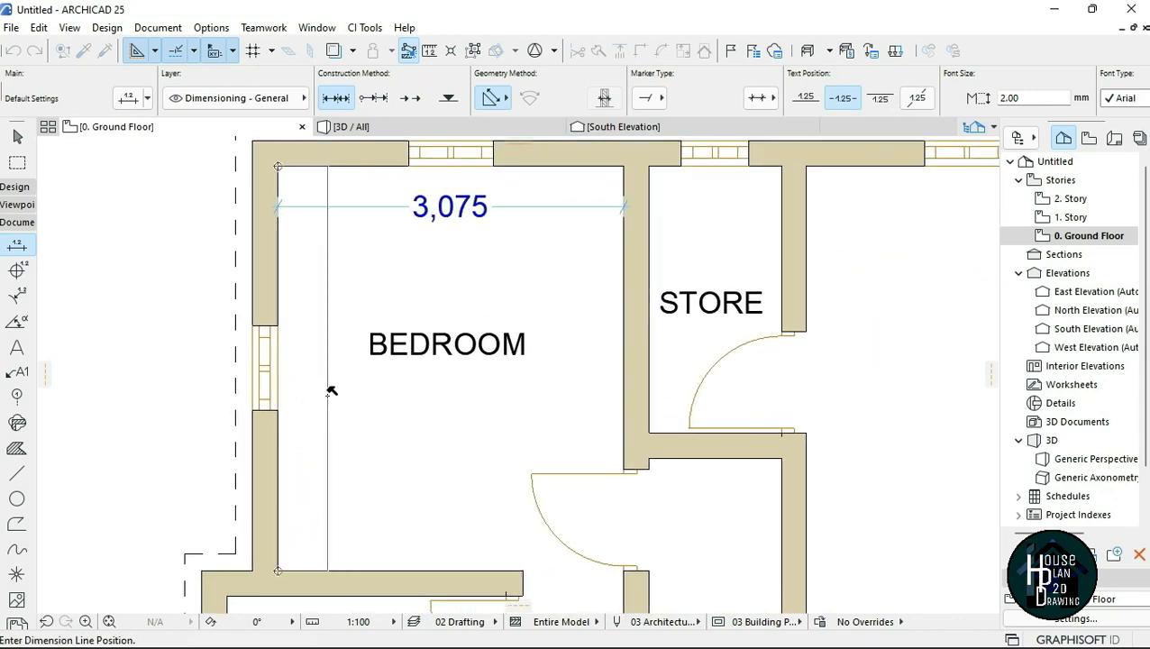
left_click(328, 390)
scroll(326, 351, "down", 5)
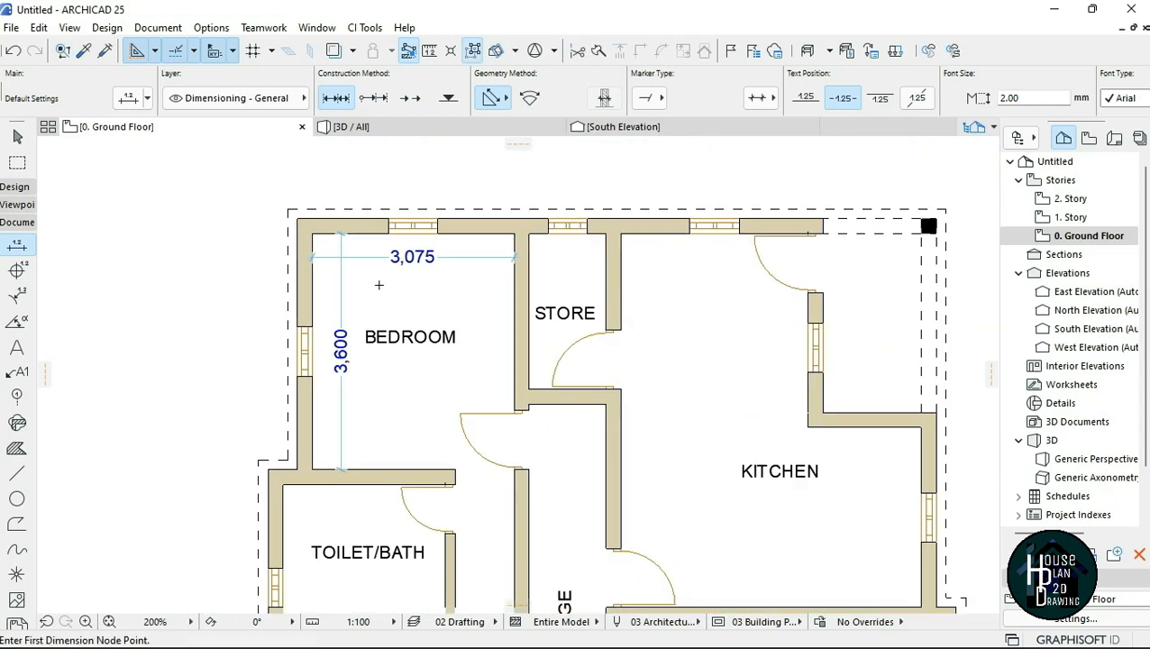
- Start an exterior dimension chain with the outer corners of the bedroom and toilet/bath walls and the adjacent dashed outline corners
scroll(424, 246, "up", 2)
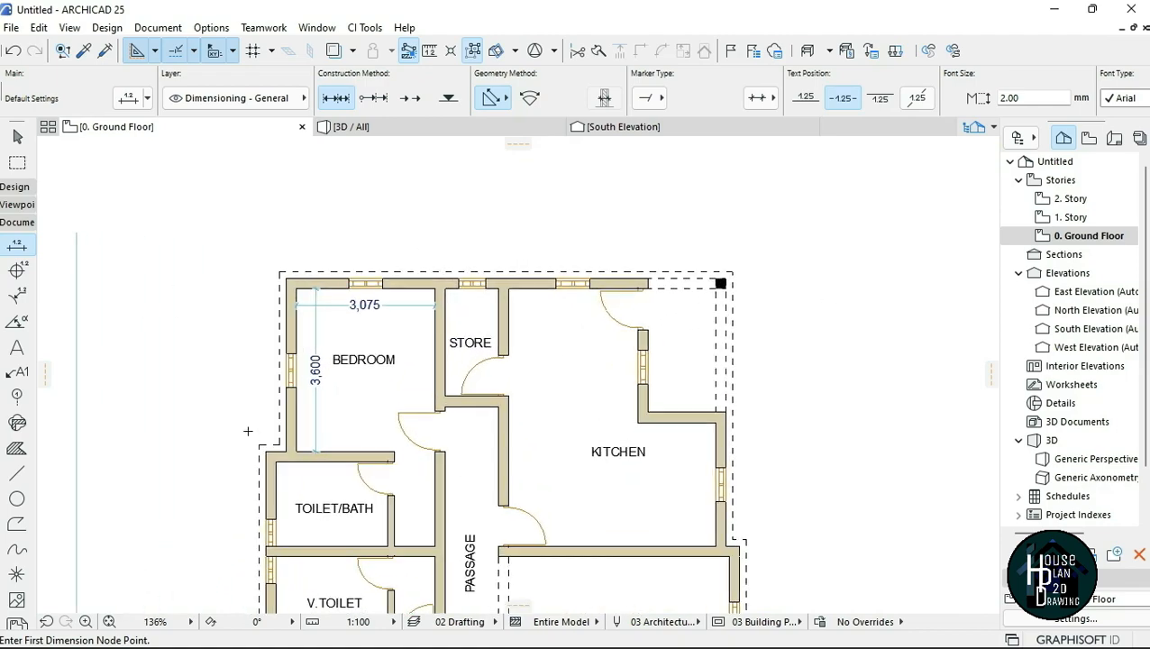
scroll(248, 431, "up", 2)
scroll(315, 360, "down", 4)
scroll(375, 265, "up", 5)
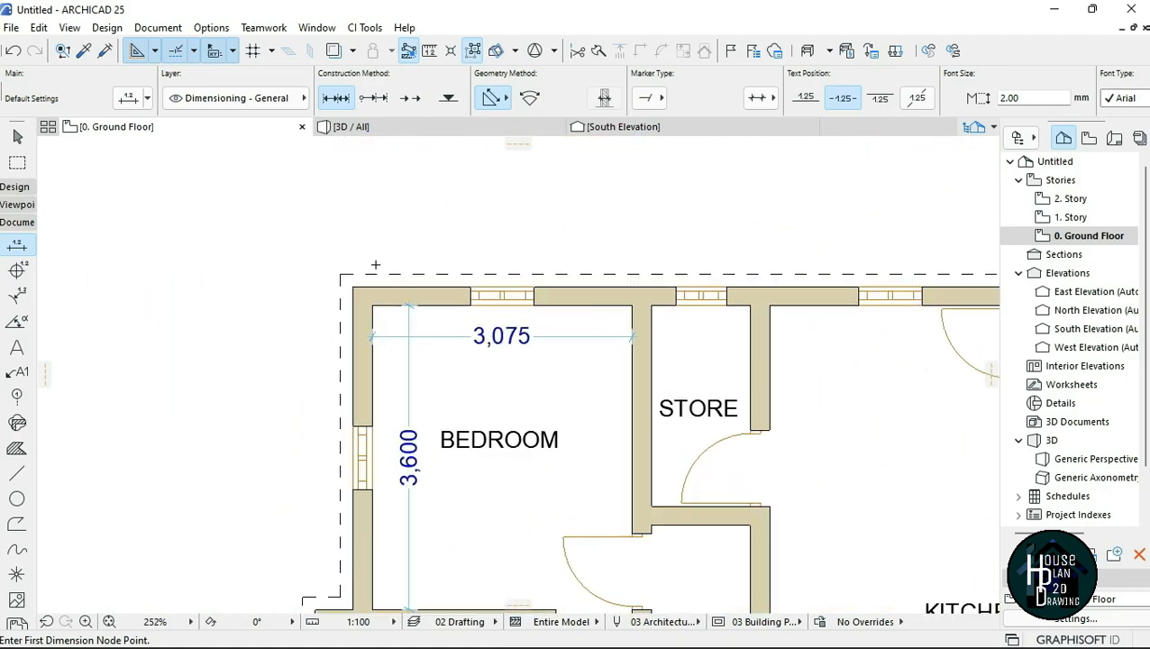
scroll(375, 265, "up", 2)
left_click(342, 295)
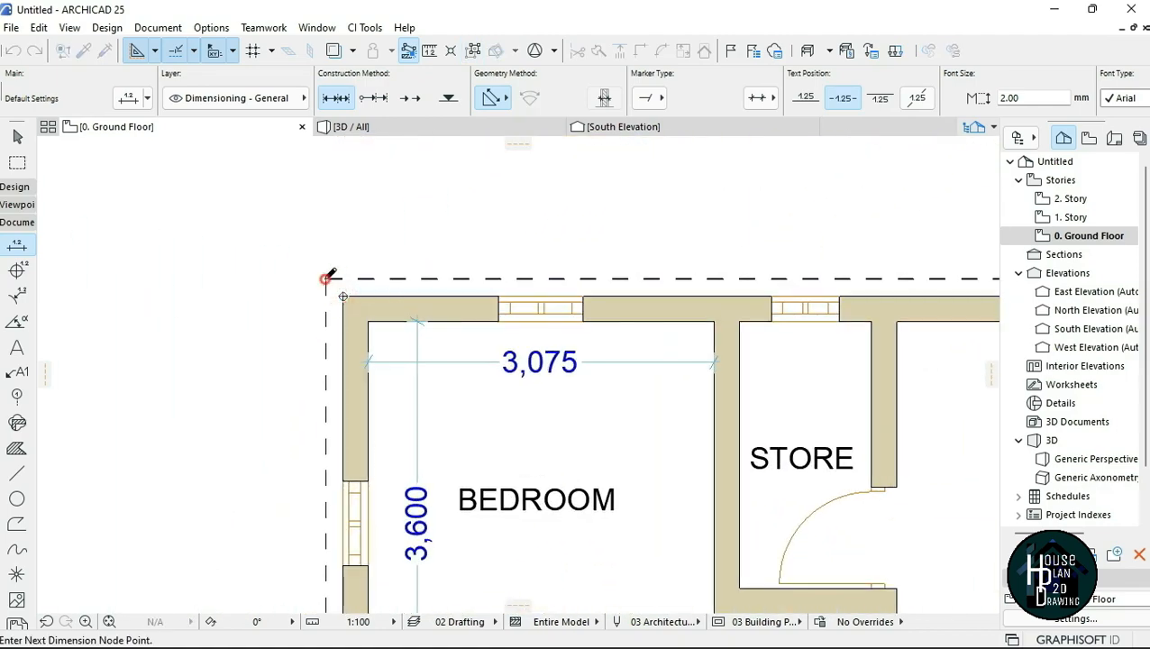
scroll(370, 270, "down", 4)
scroll(334, 496, "up", 4)
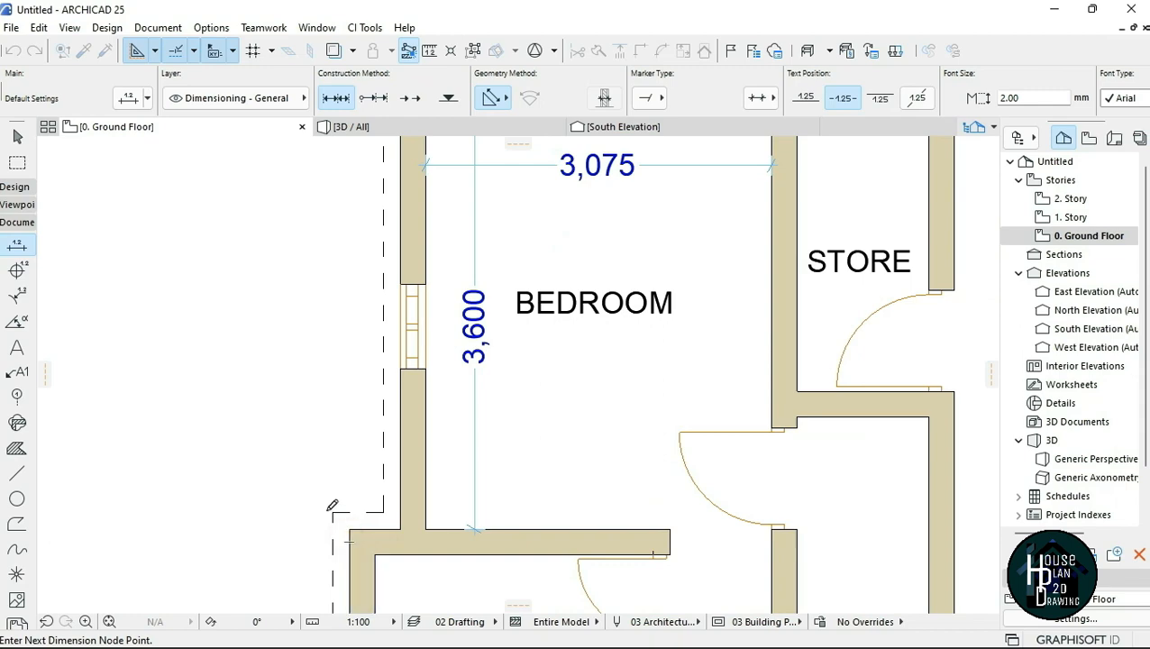
scroll(347, 518, "down", 3)
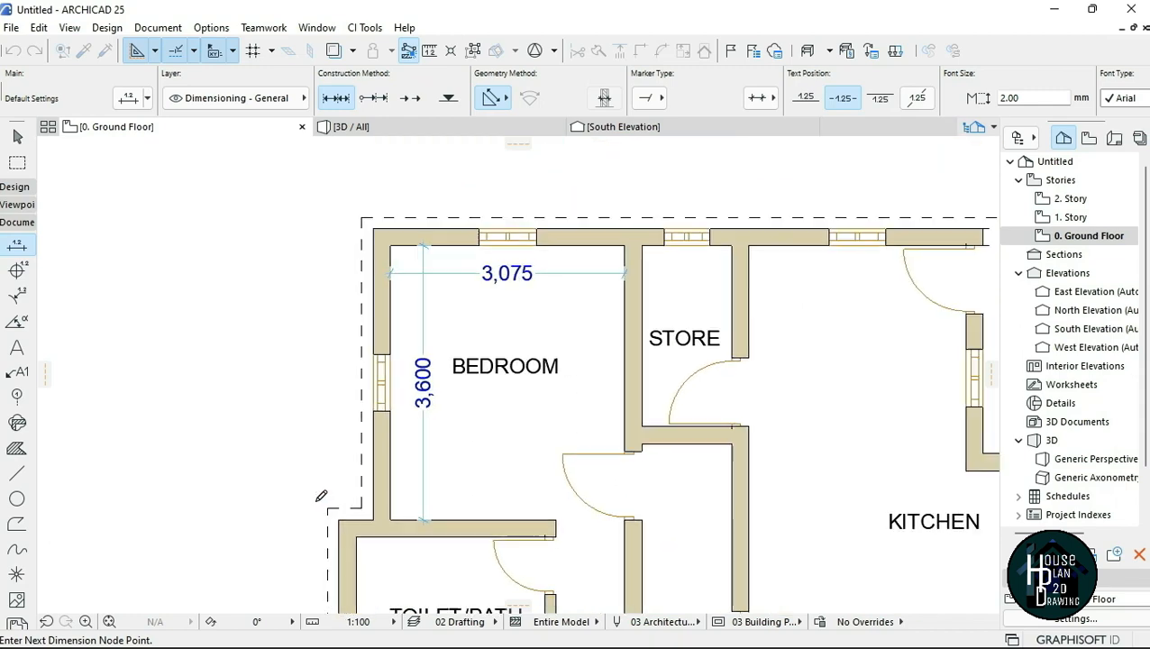
scroll(365, 289, "up", 4)
- Add the edges of the bedroom, store and kitchen windows and the north wall's end to the dimension chain
left_click(327, 289)
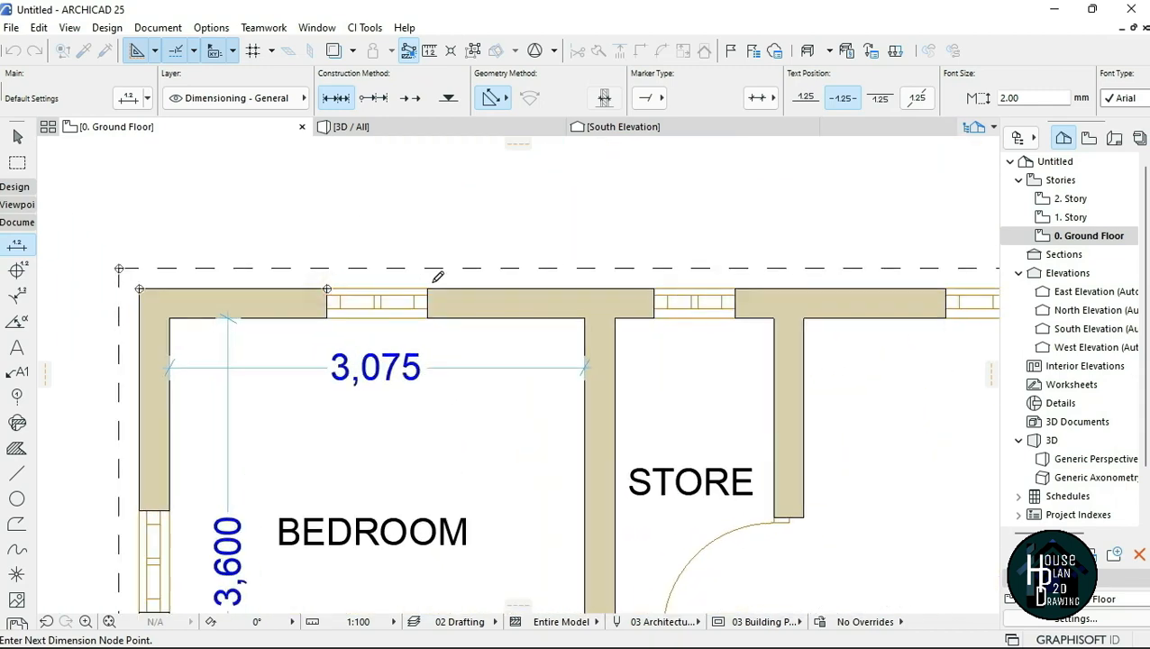
left_click(427, 288)
left_click(655, 288)
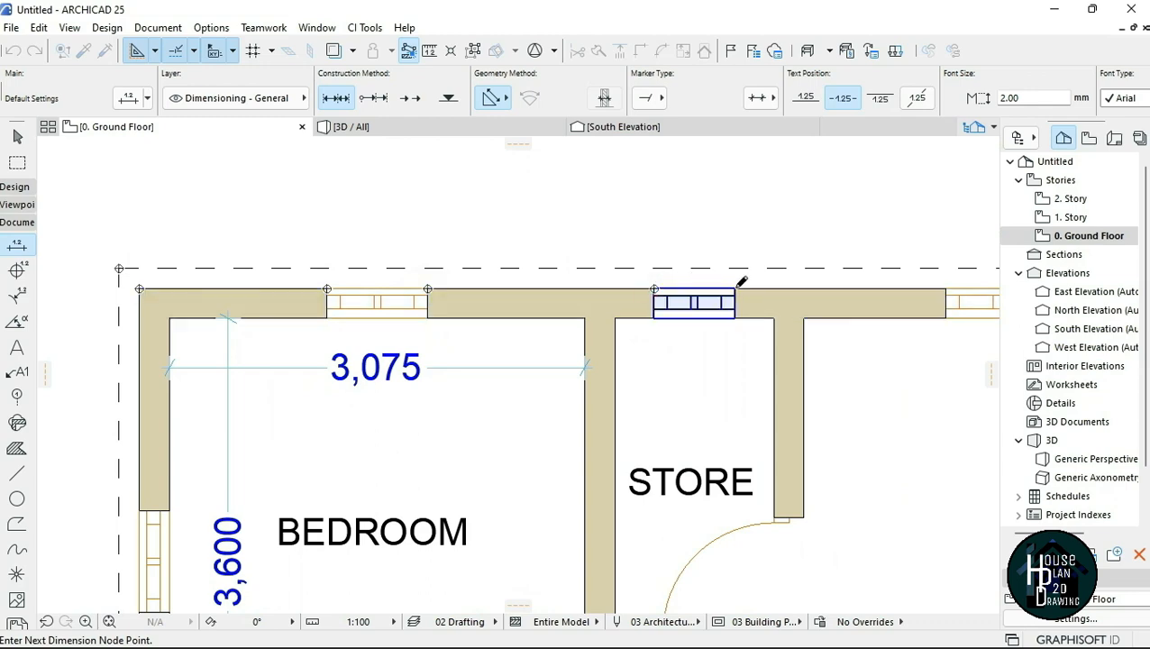
scroll(372, 326, "down", 3)
scroll(667, 313, "up", 3)
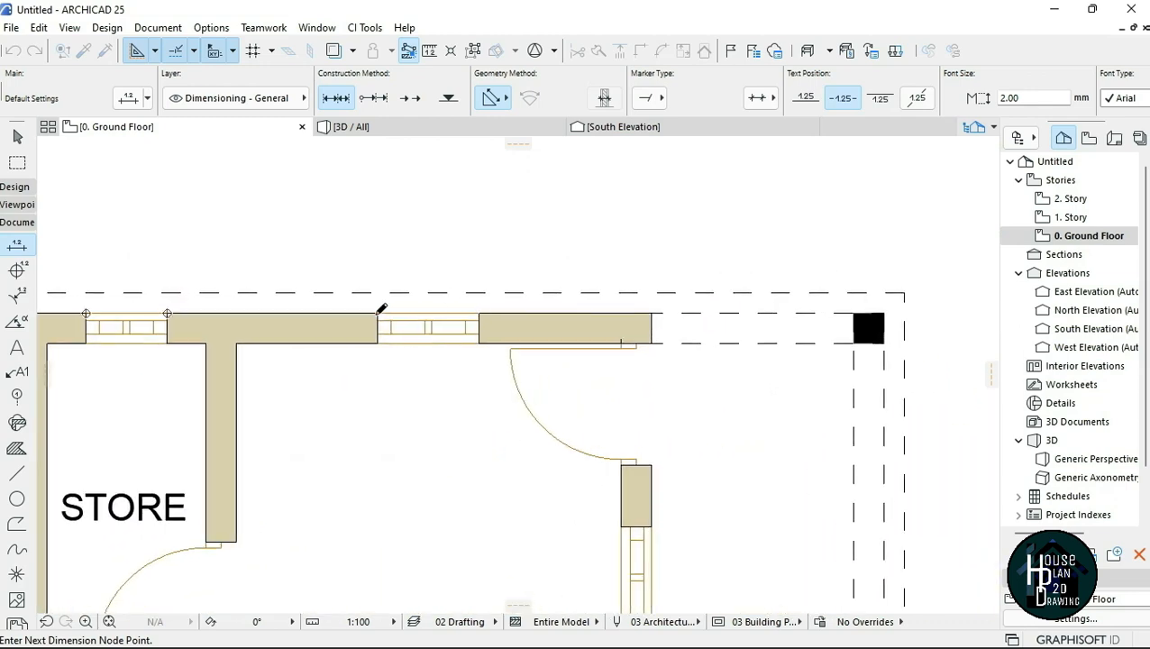
left_click(478, 312)
scroll(441, 310, "down", 2)
scroll(439, 310, "up", 4)
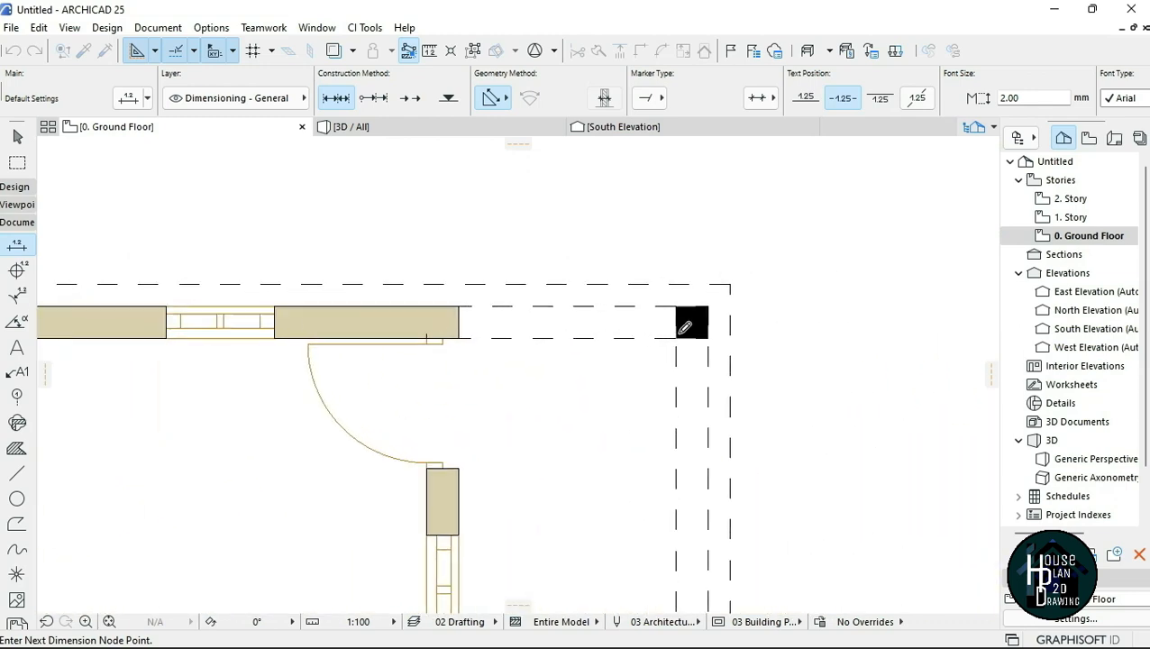
left_click(385, 296)
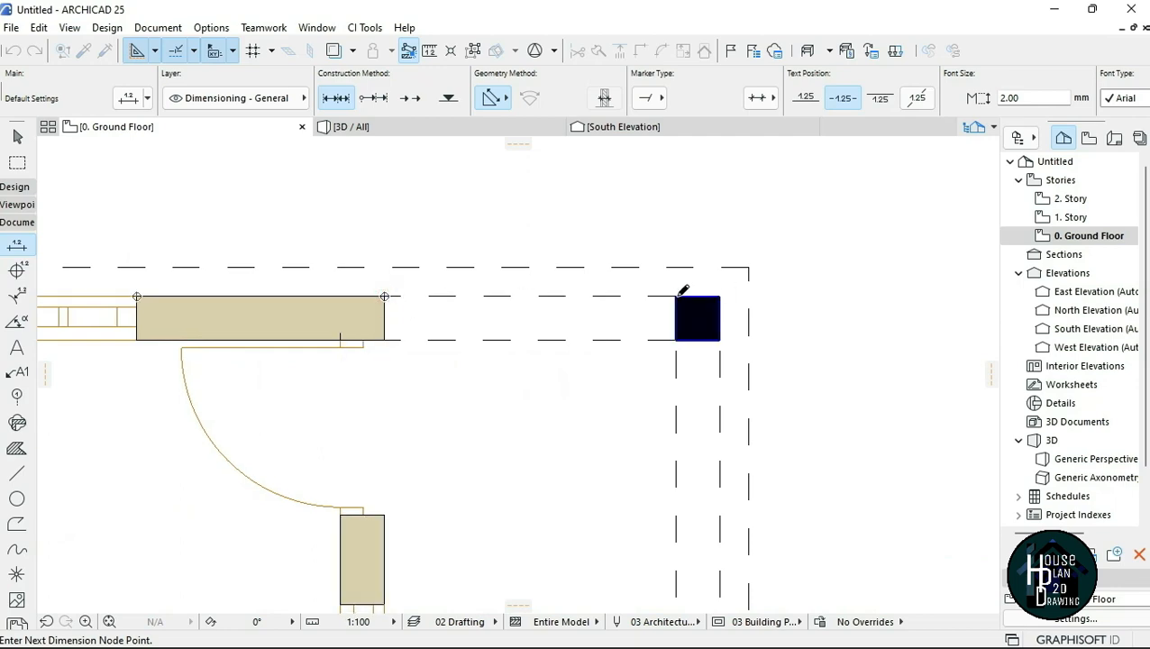
- Add the corner column's edges and the dashed outline corner to the chain, and place the dimension line outside the north wall
scroll(753, 258, "down", 4)
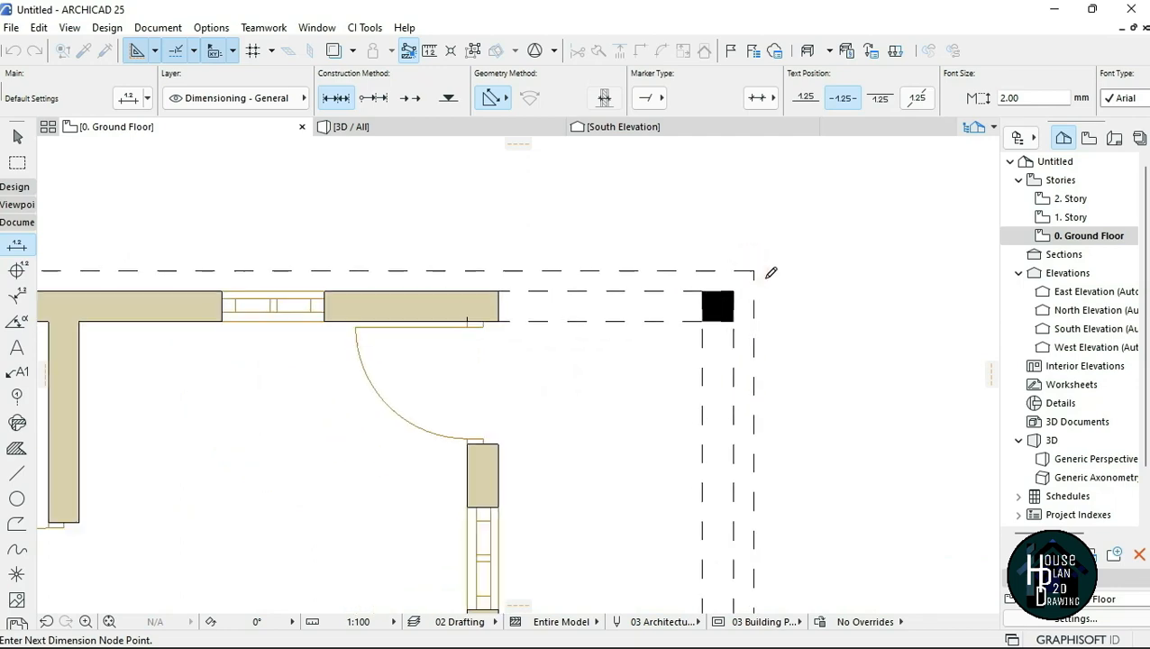
scroll(750, 191, "up", 2)
right_click(506, 214)
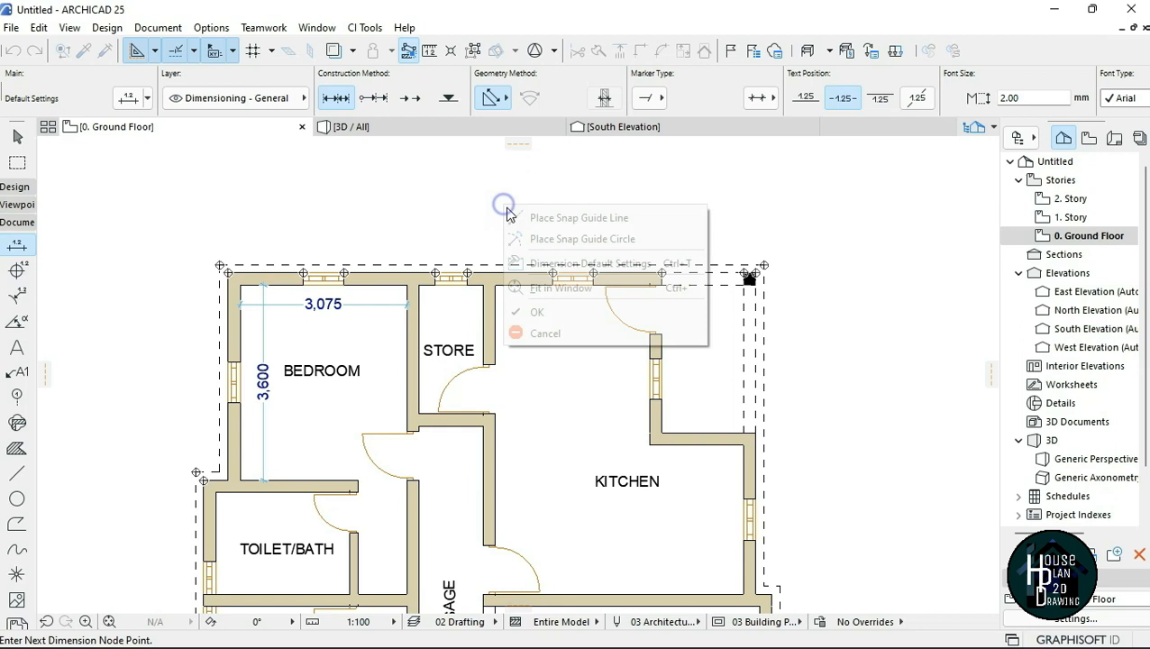
left_click(560, 313)
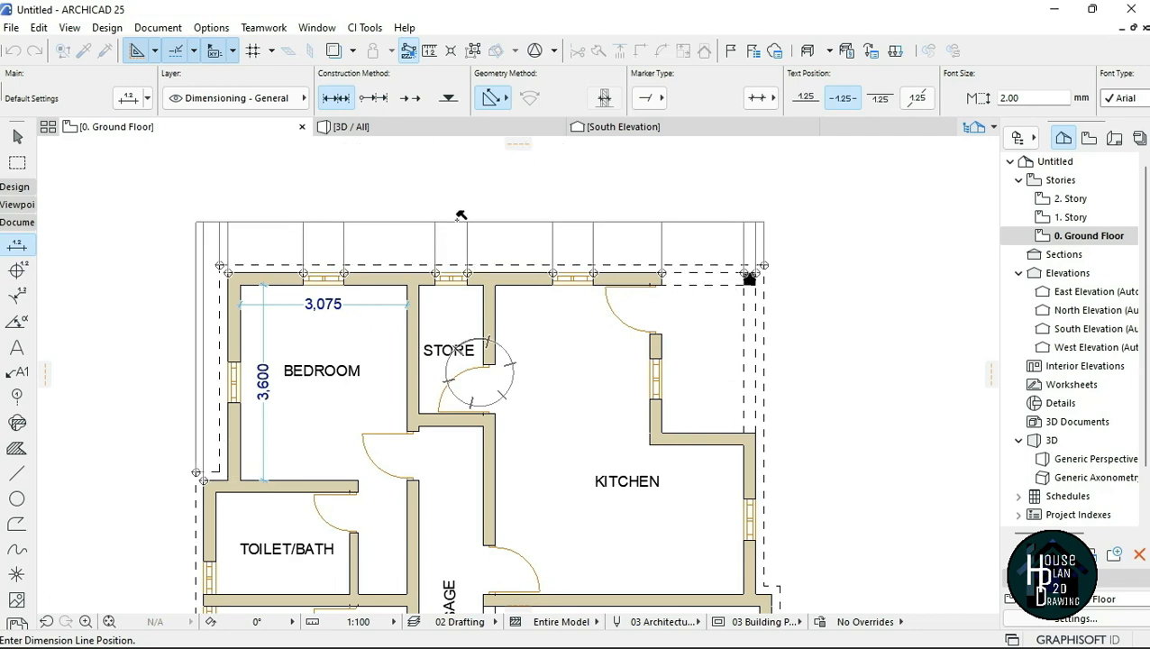
left_click(455, 220)
- Examine the exterior dimension chain along the north wall and the bedroom dimensions
scroll(267, 208, "up", 2)
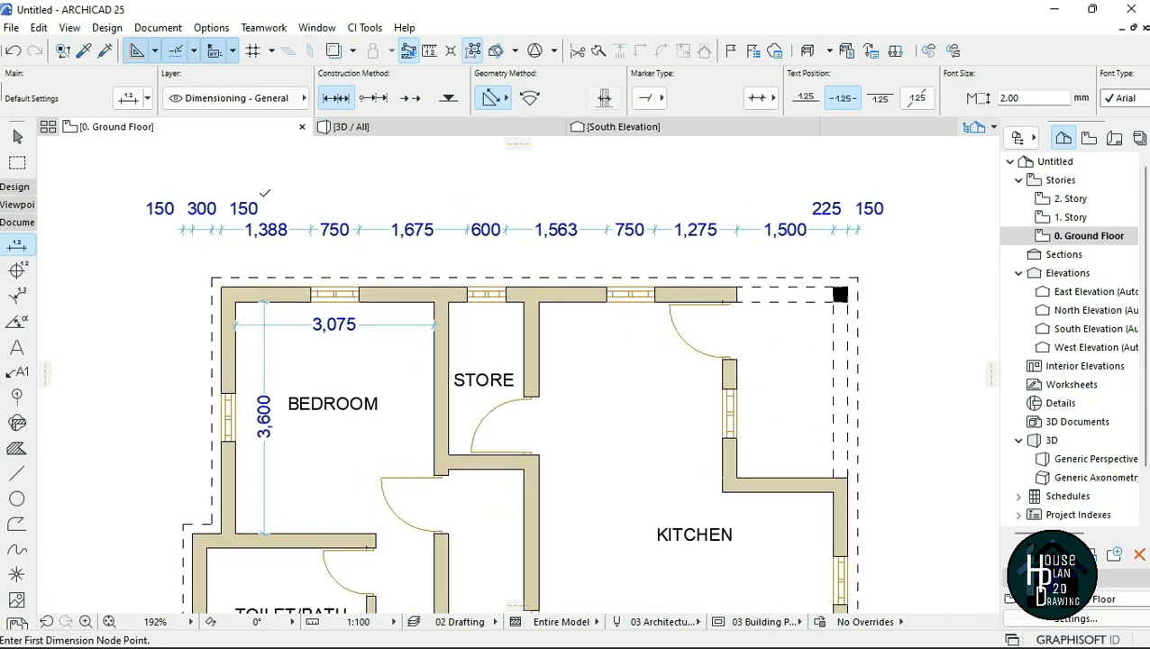
scroll(349, 232, "down", 2)
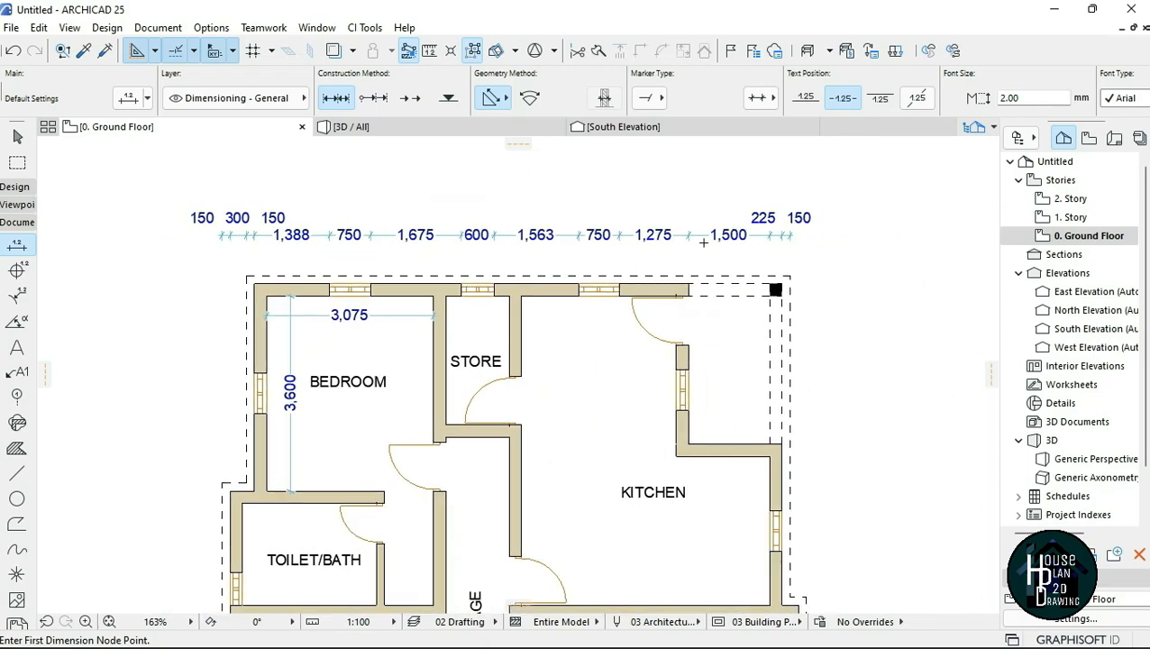
scroll(465, 228, "down", 4)
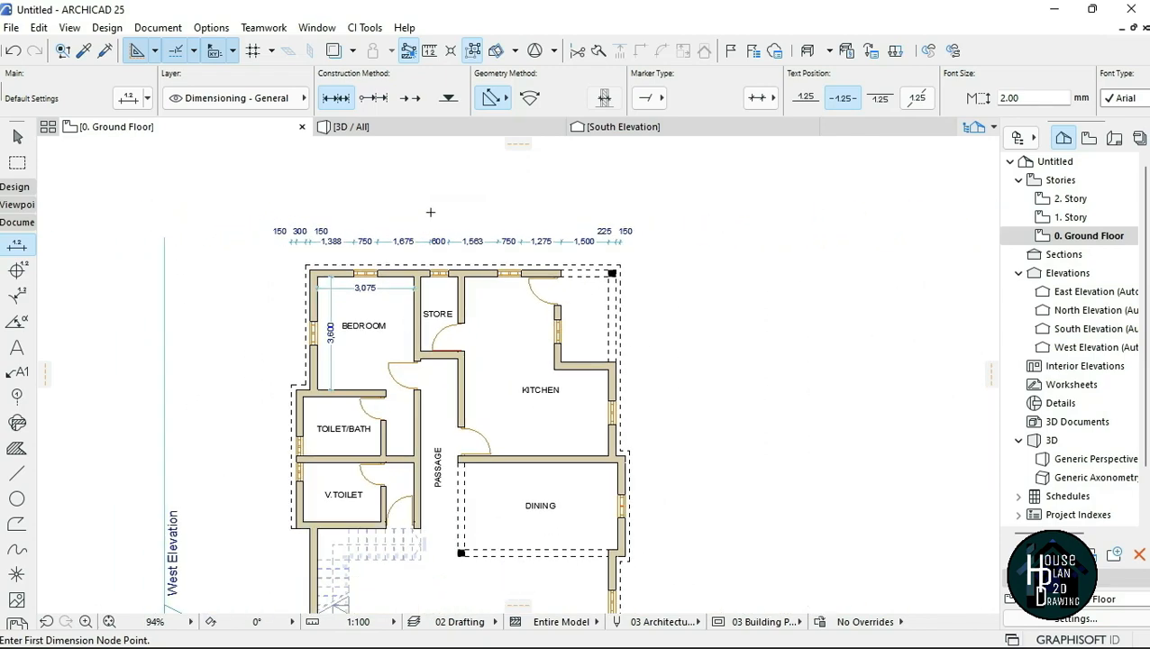
scroll(465, 228, "up", 2)
scroll(396, 228, "up", 2)
scroll(315, 236, "down", 2)
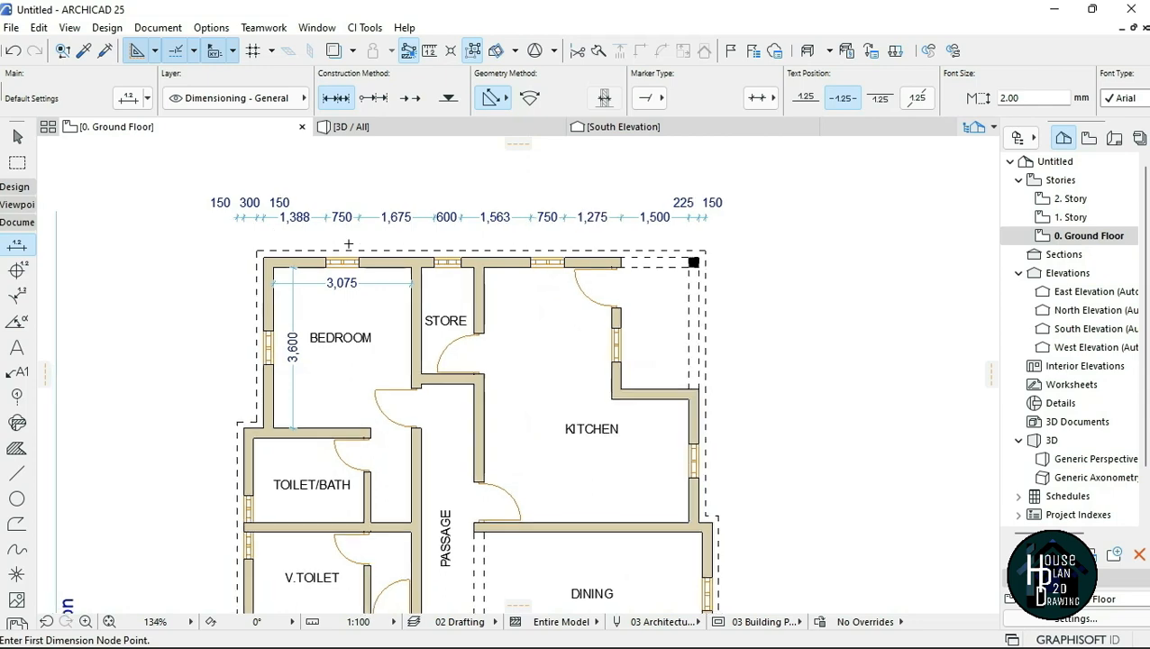
scroll(351, 247, "up", 3)
scroll(285, 246, "up", 1)
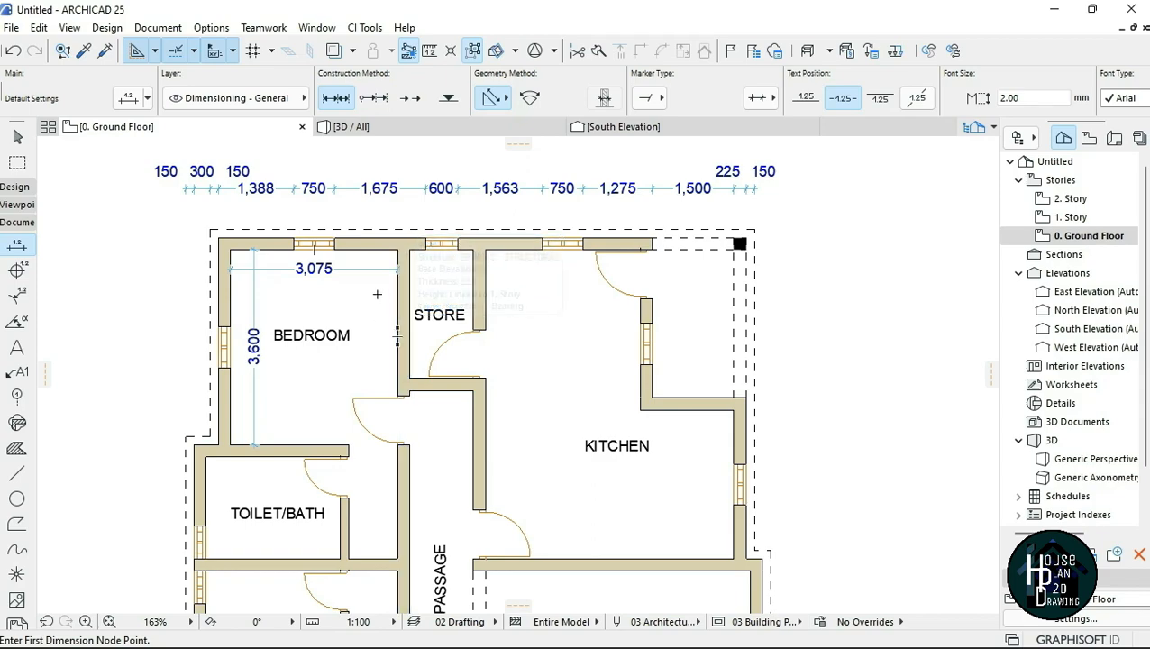
- Look over the whole ground floor plan for the rooms and outer walls that still need dimensions
scroll(397, 335, "down", 3)
scroll(478, 259, "up", 2)
scroll(477, 259, "down", 3)
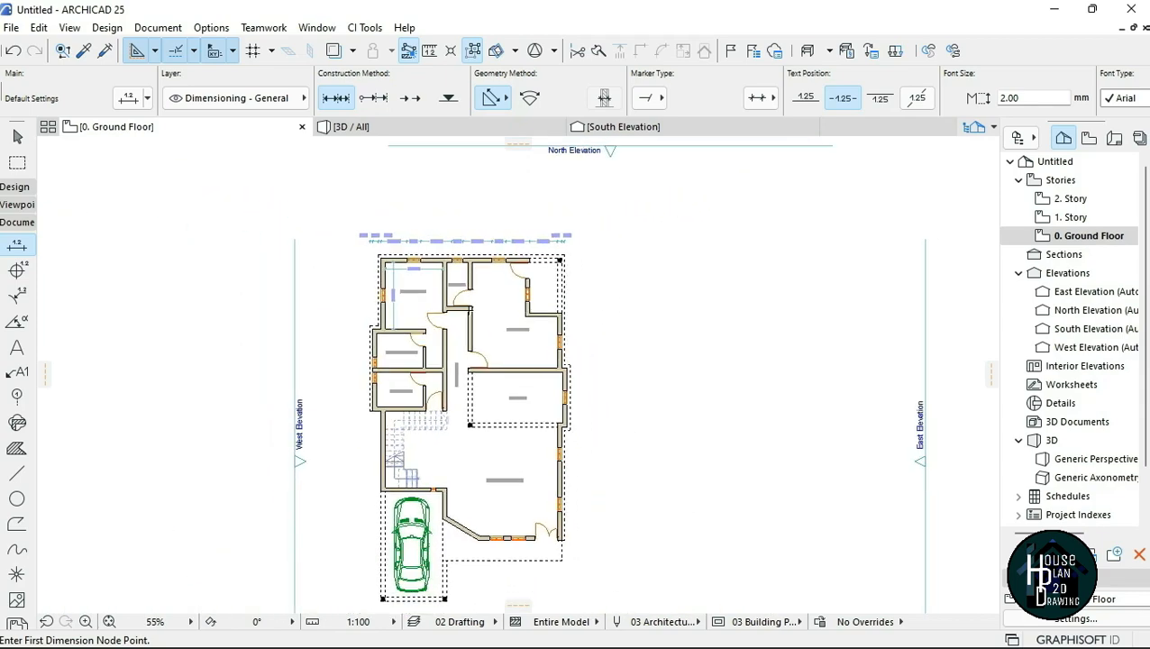
scroll(458, 294, "up", 1)
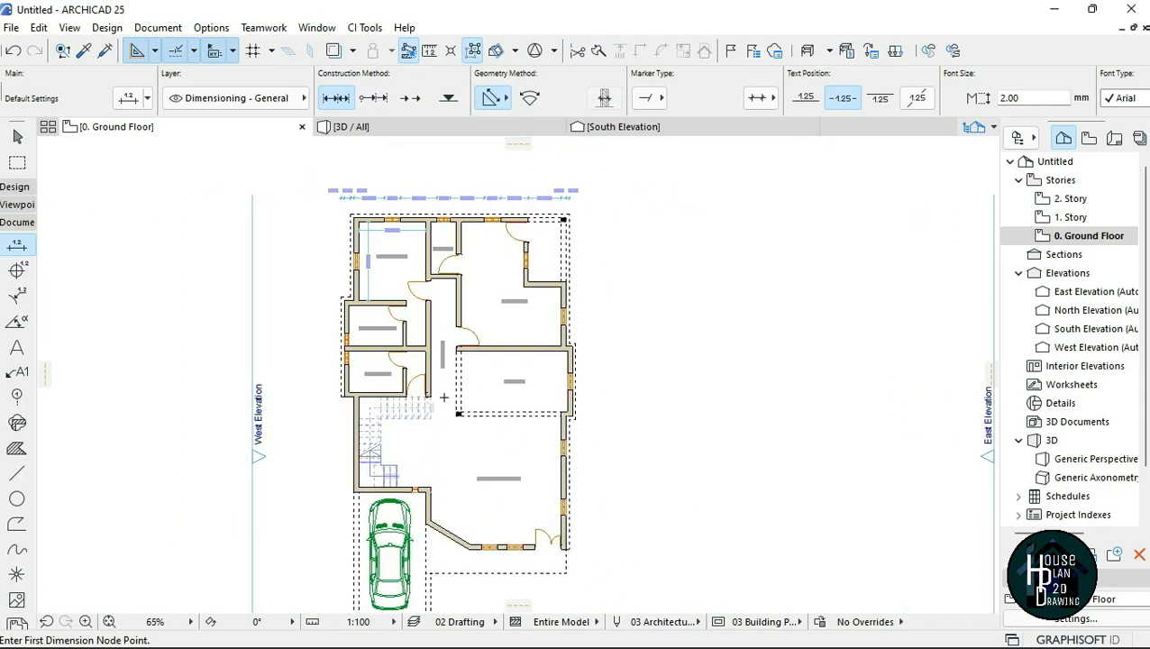
scroll(655, 309, "down", 1)
scroll(512, 323, "up", 1)
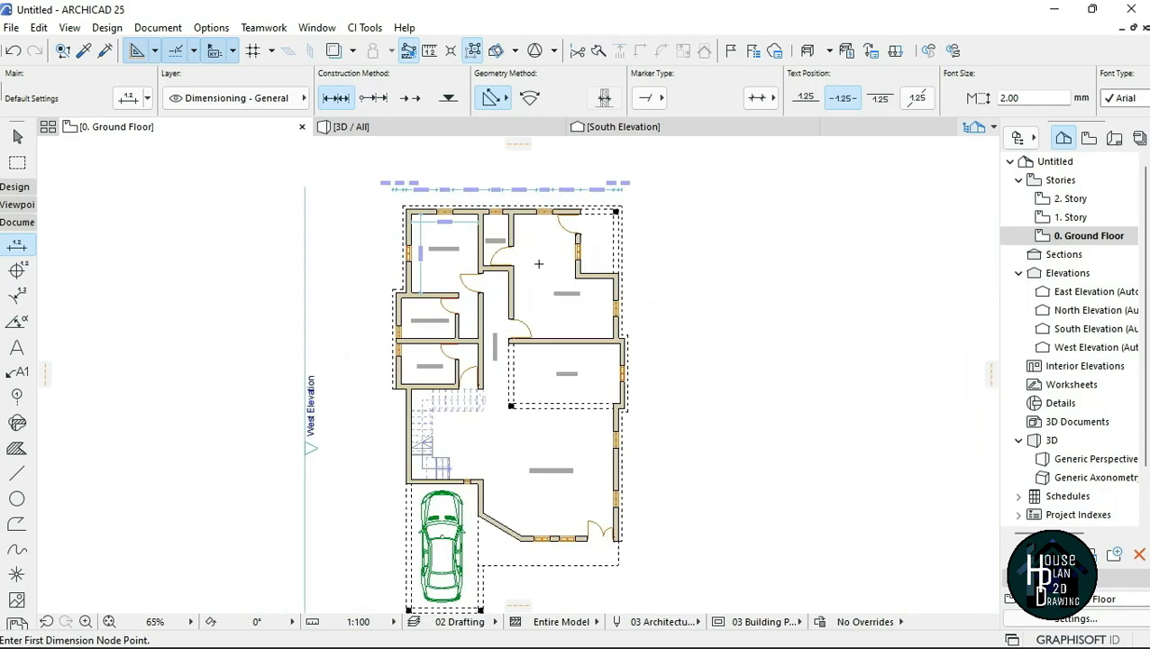
scroll(538, 264, "up", 2)
scroll(548, 377, "down", 1)
scroll(492, 235, "down", 3)
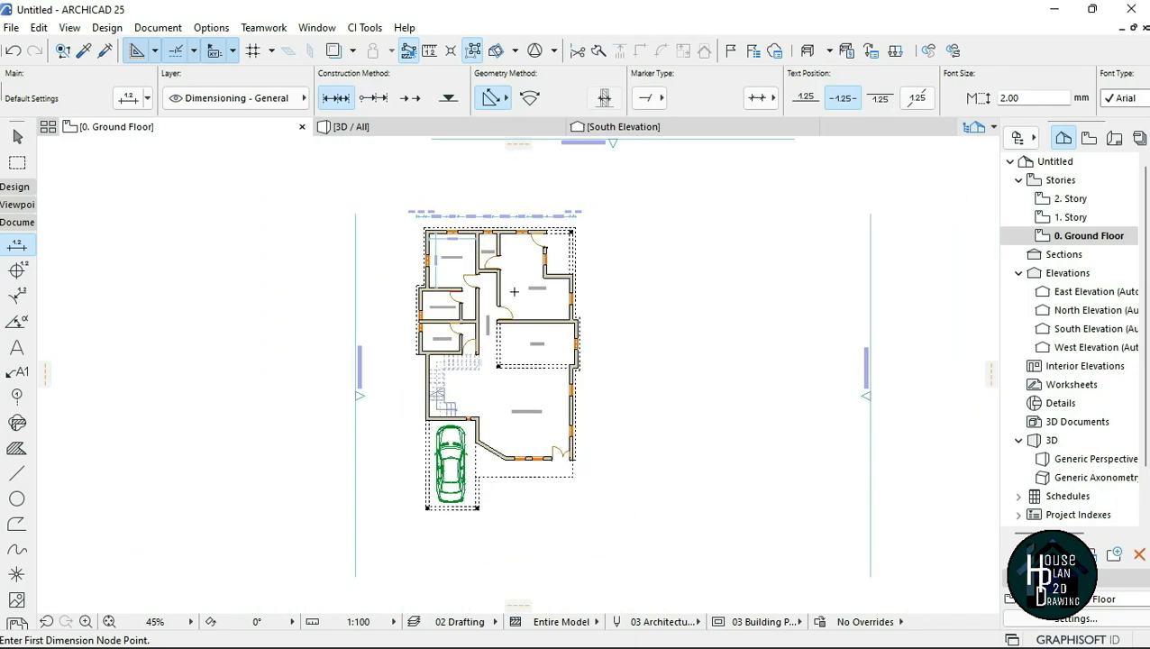
scroll(533, 305, "up", 2)
scroll(419, 237, "up", 4)
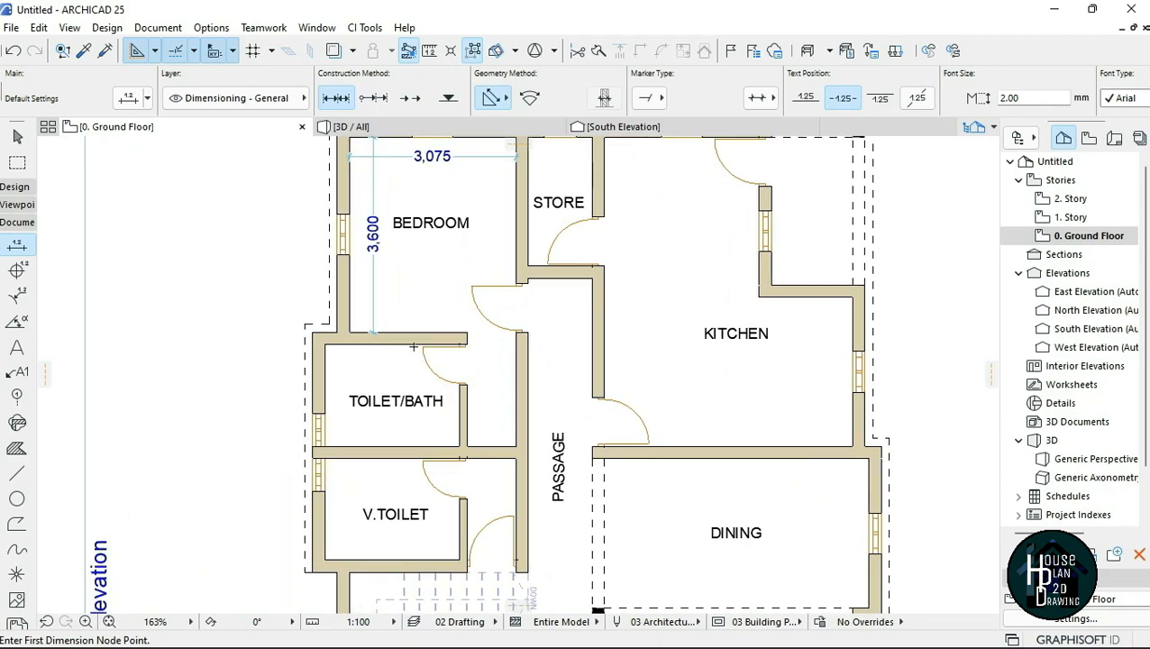
scroll(419, 352, "down", 2)
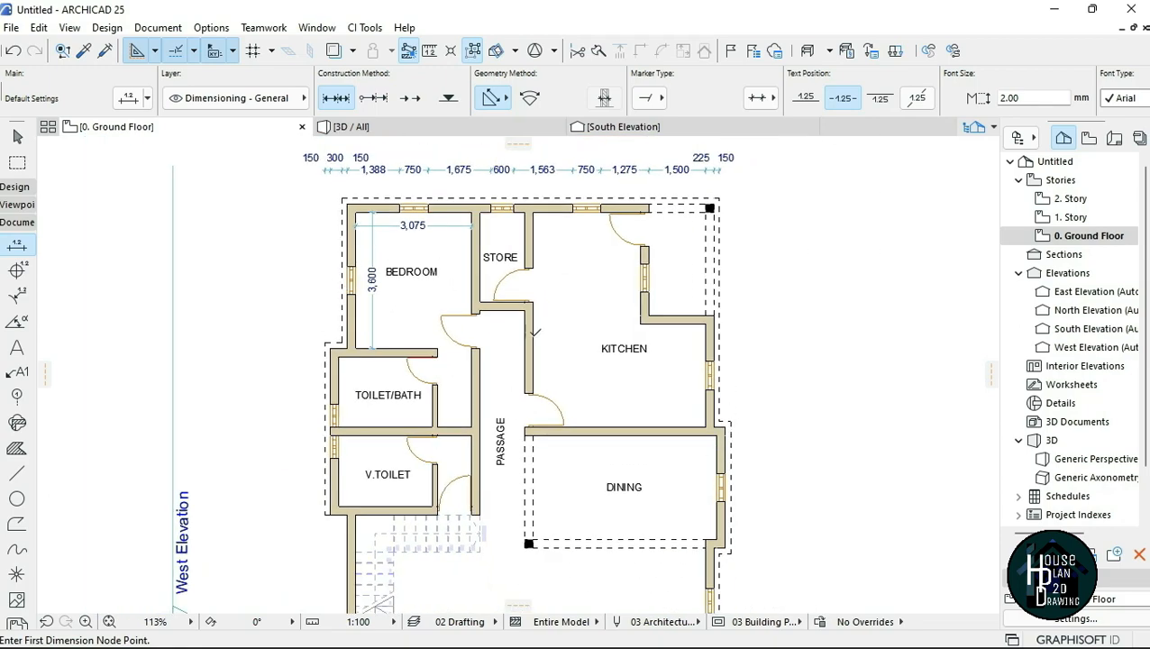
scroll(534, 332, "down", 2)
scroll(408, 351, "up", 2)
scroll(408, 352, "down", 2)
scroll(408, 351, "up", 2)
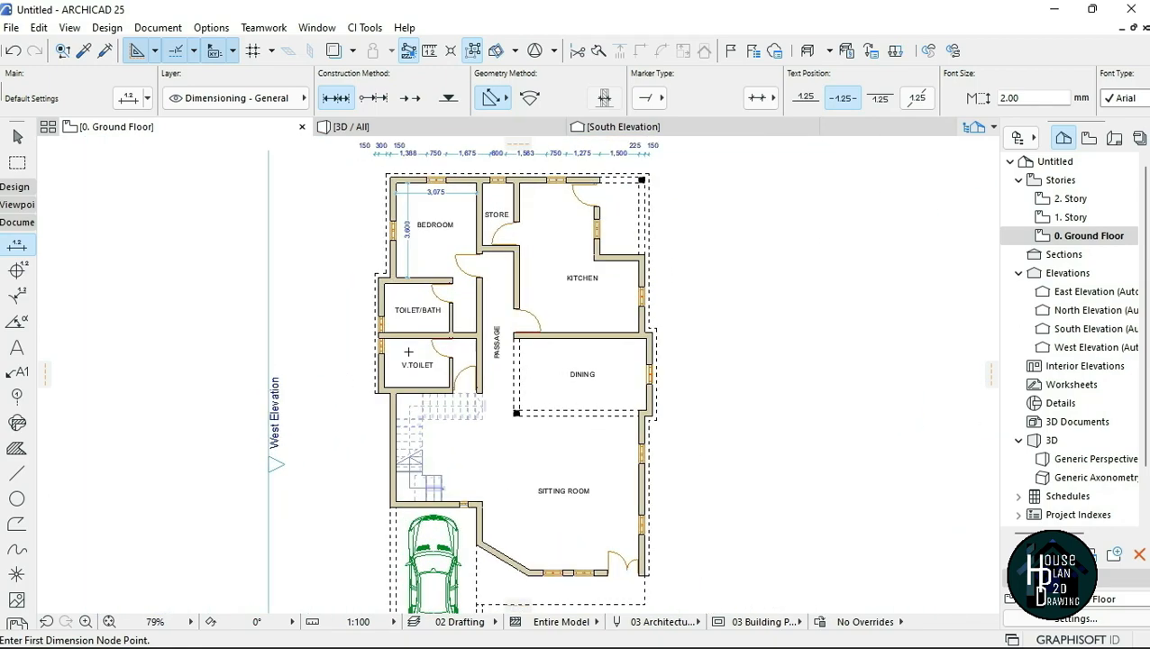
- Draw a marquee around the whole ground floor plan, enclosing the car and the north dimension chain
scroll(484, 306, "down", 1)
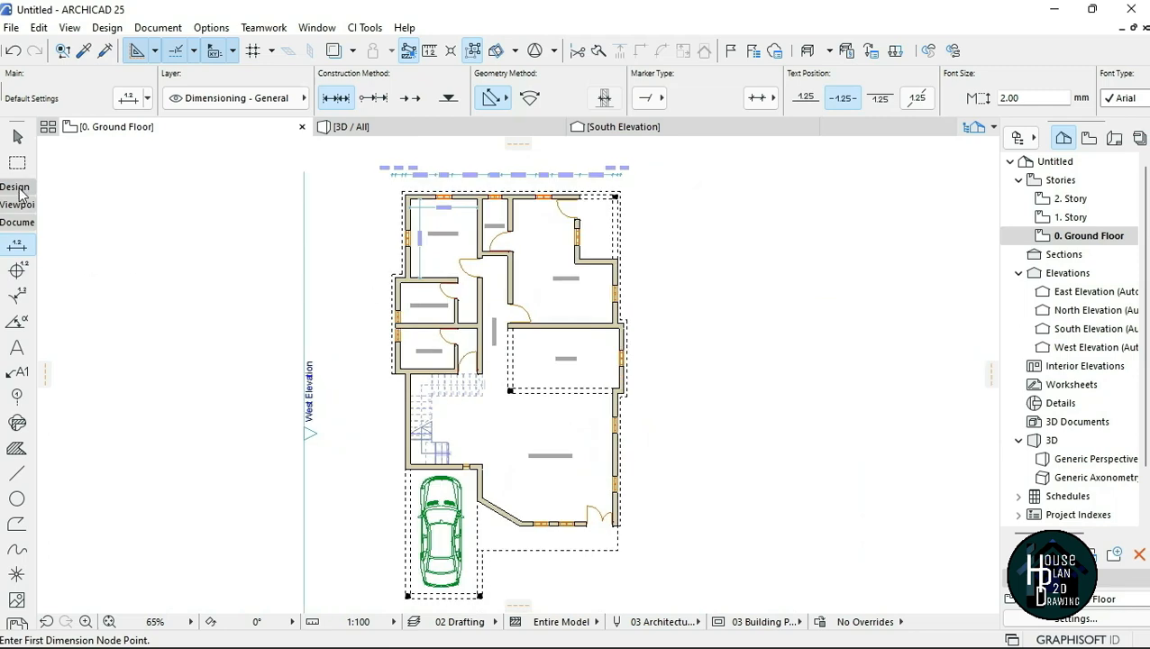
left_click(16, 186)
left_click(17, 161)
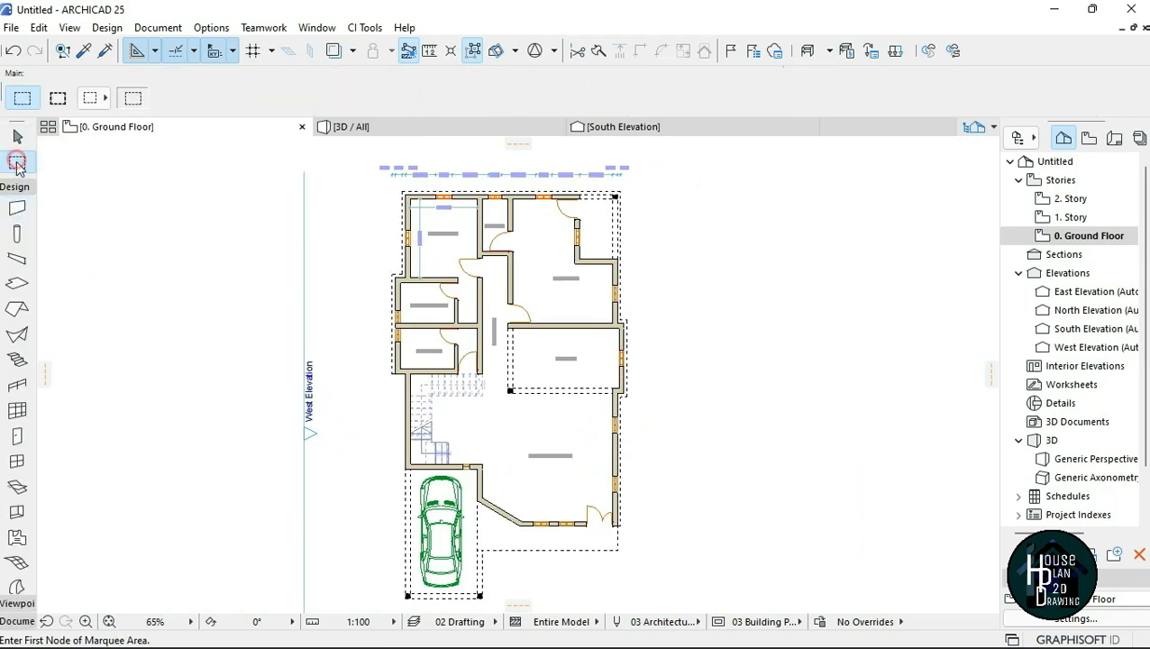
scroll(352, 261, "down", 1)
left_click(346, 192)
left_click(611, 532)
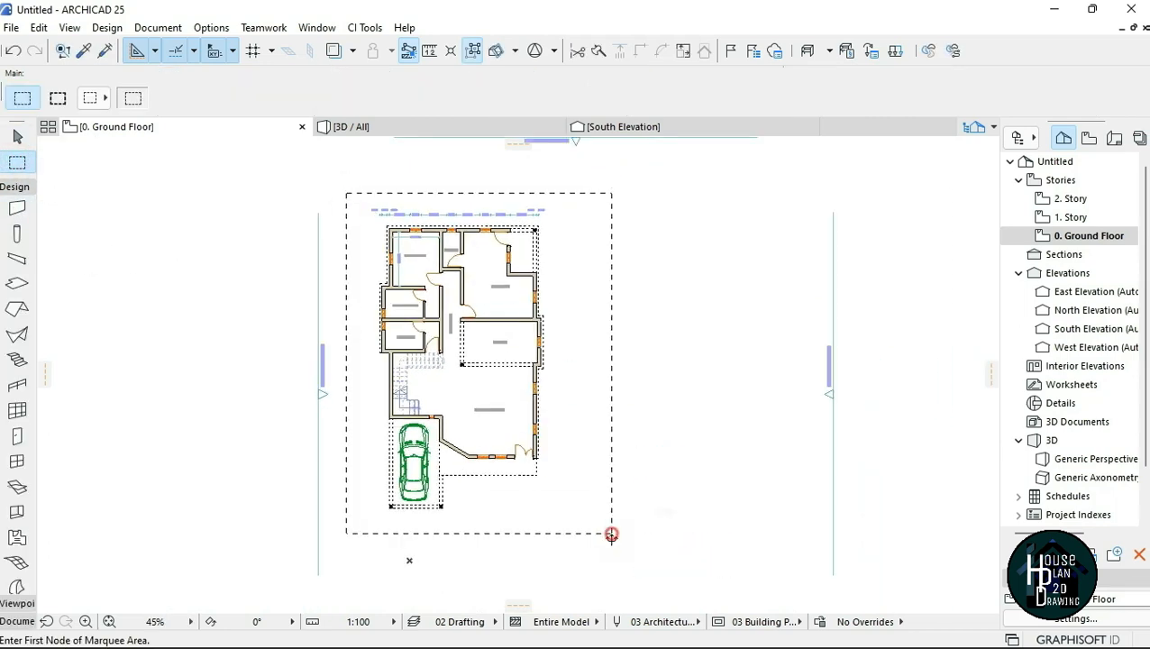
- Set the building material of all ground floor walls inside the marquee to IF-01 Air Space - Frame and deselect them
scroll(471, 383, "up", 1)
left_click(20, 209)
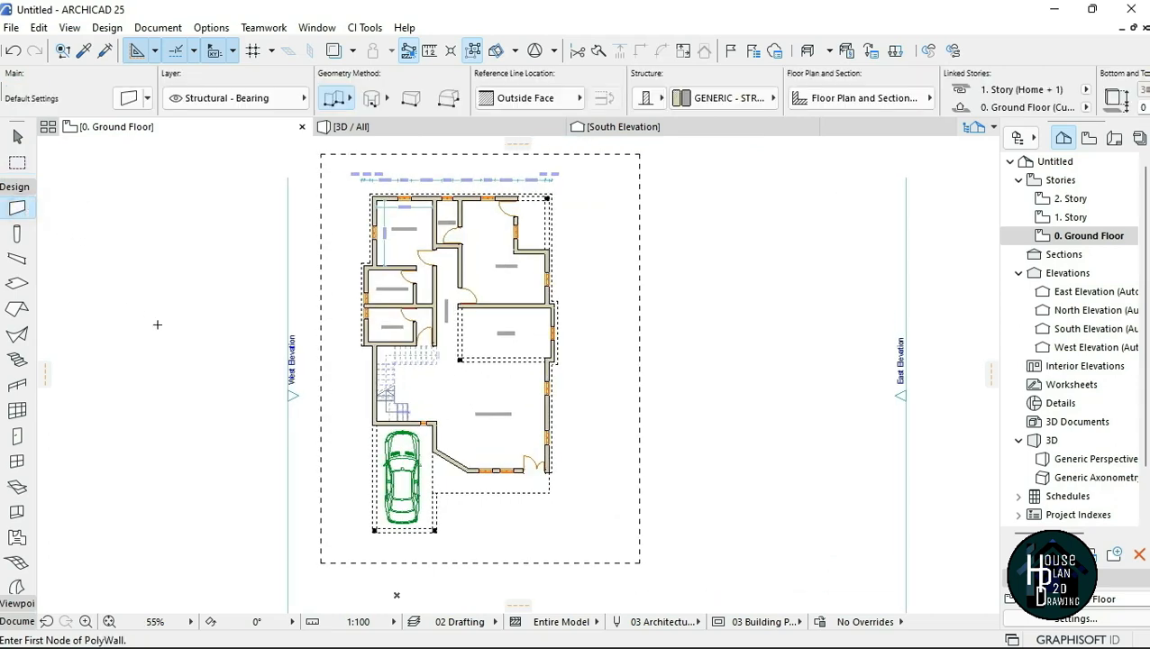
key("ctrl+a")
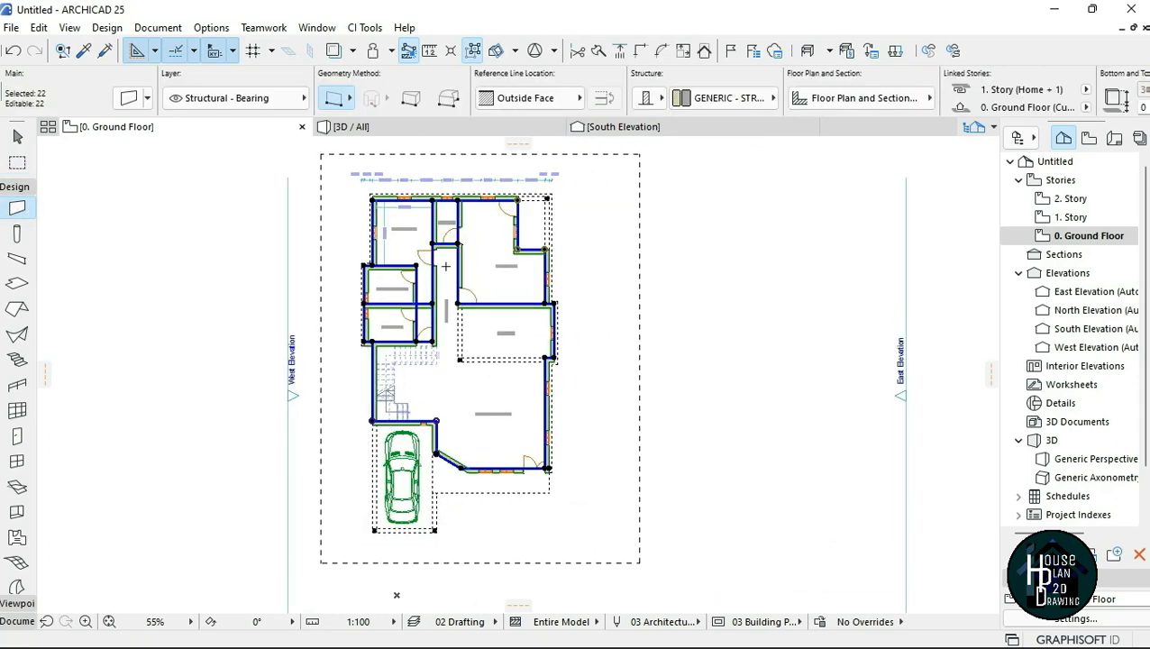
left_click(731, 99)
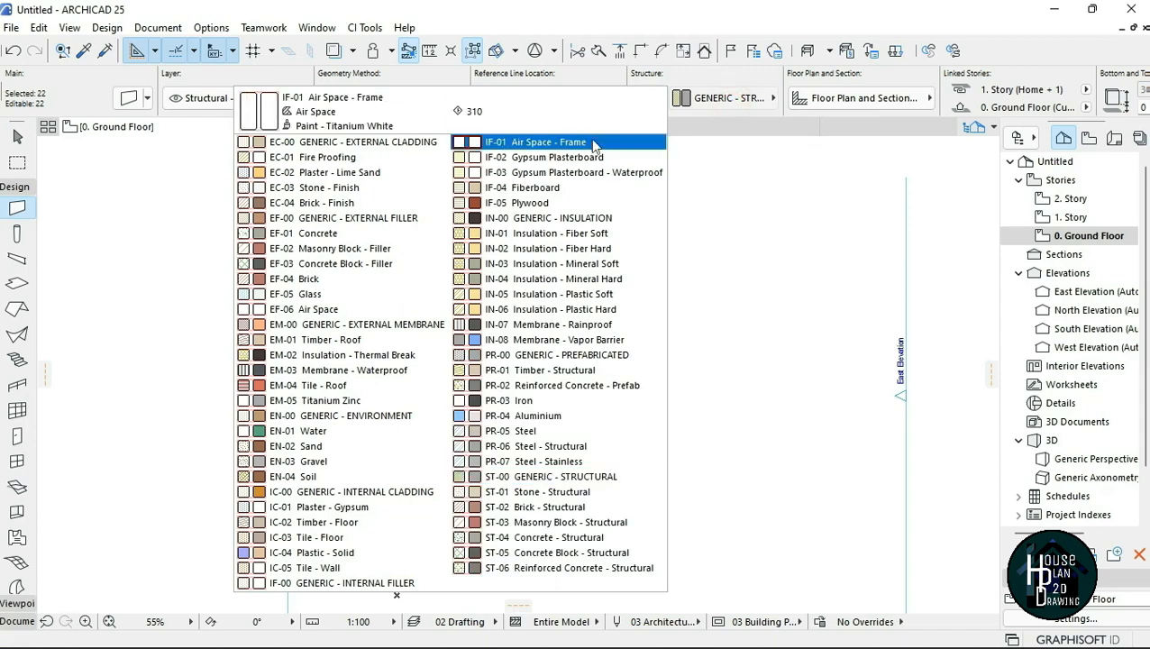
left_click(548, 143)
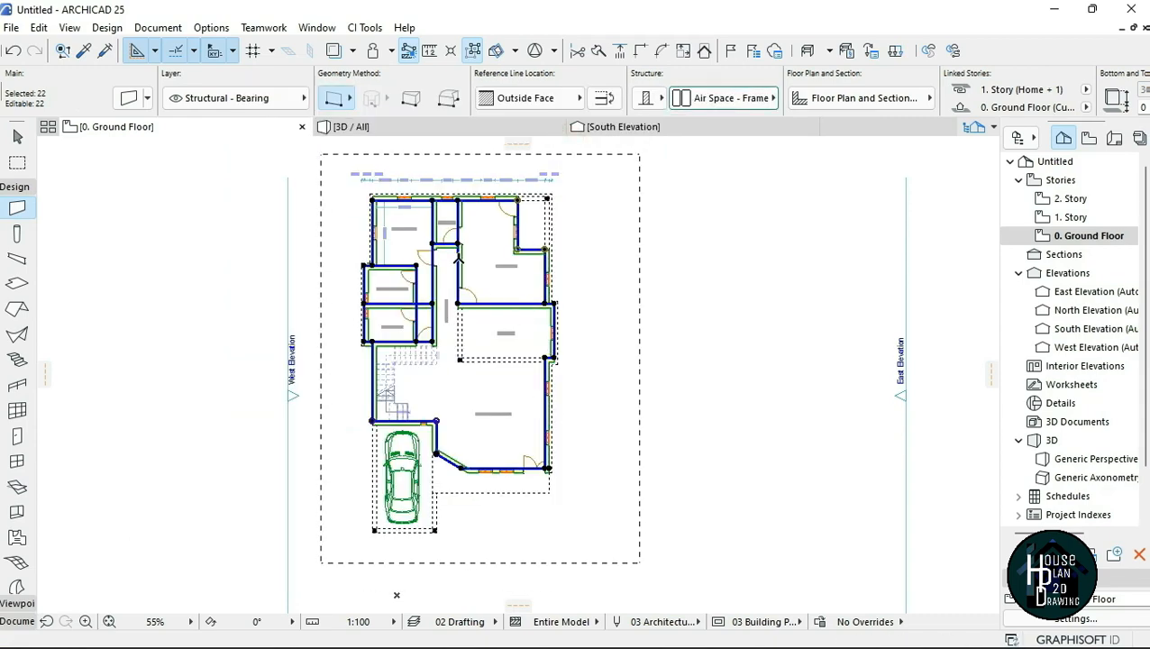
key("Escape")
- Examine the changed wall fill in the rooms and along the outer walls of the ground floor plan
scroll(461, 244, "up", 6)
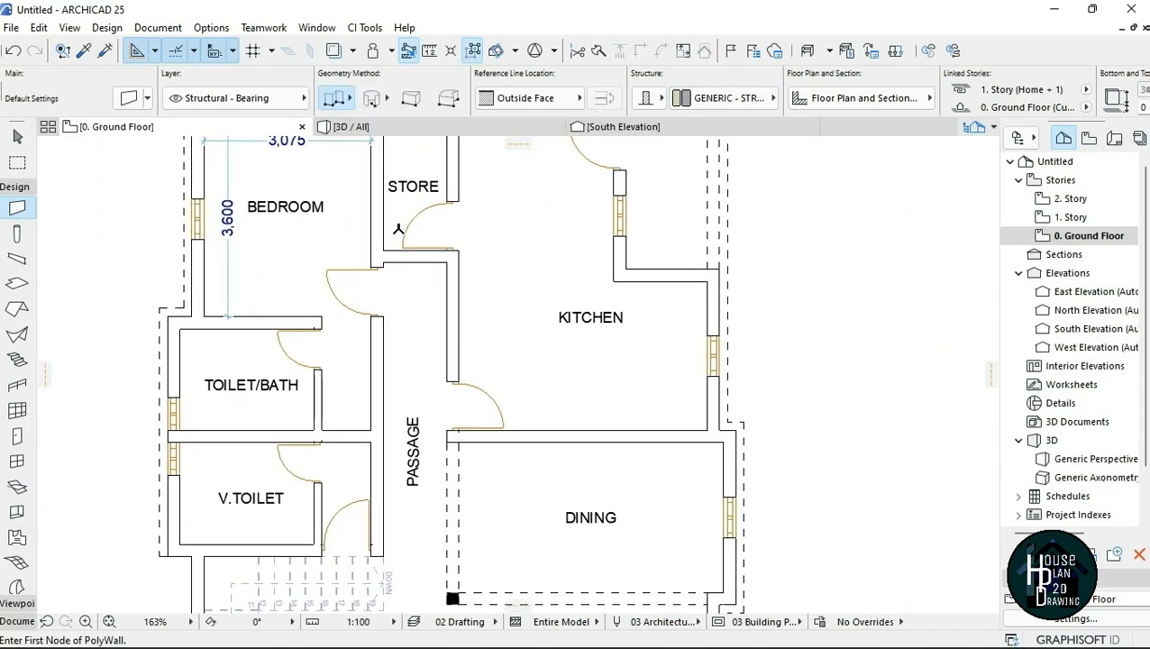
scroll(582, 282, "down", 4)
scroll(547, 285, "down", 2)
scroll(721, 297, "up", 3)
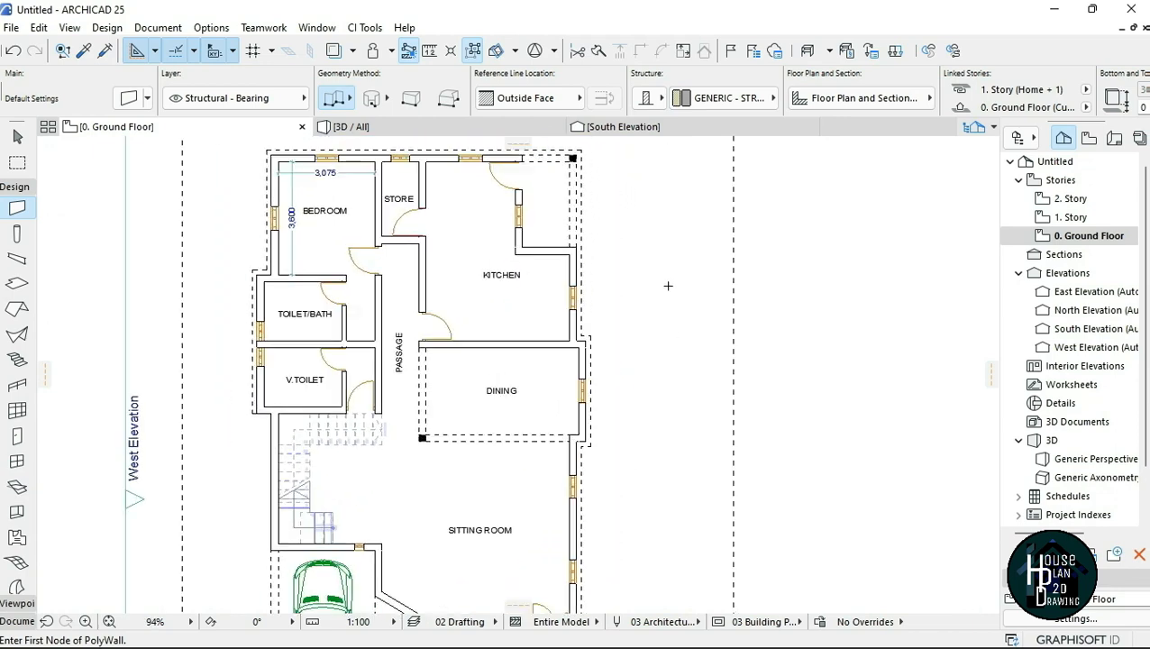
scroll(649, 286, "down", 2)
scroll(501, 246, "down", 3)
scroll(484, 294, "up", 3)
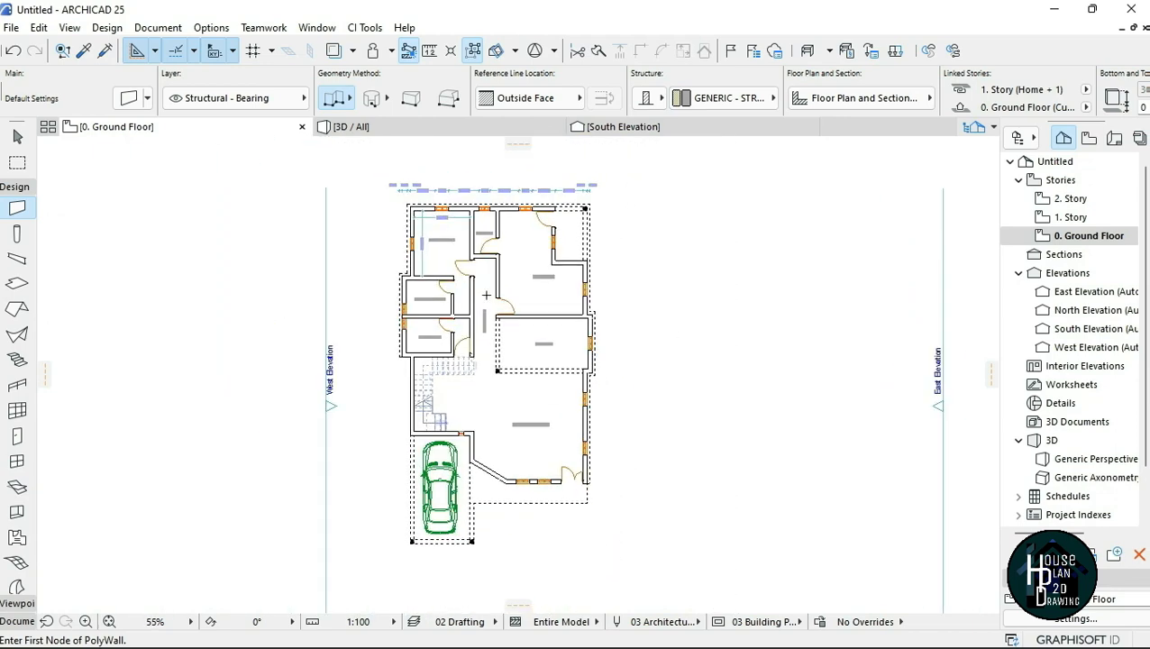
scroll(372, 356, "down", 2)
- Draw a marquee about 12.1 m wide and 20.9 m high around the ground floor plan, including the dimension chain and car
left_click(17, 137)
left_click(17, 163)
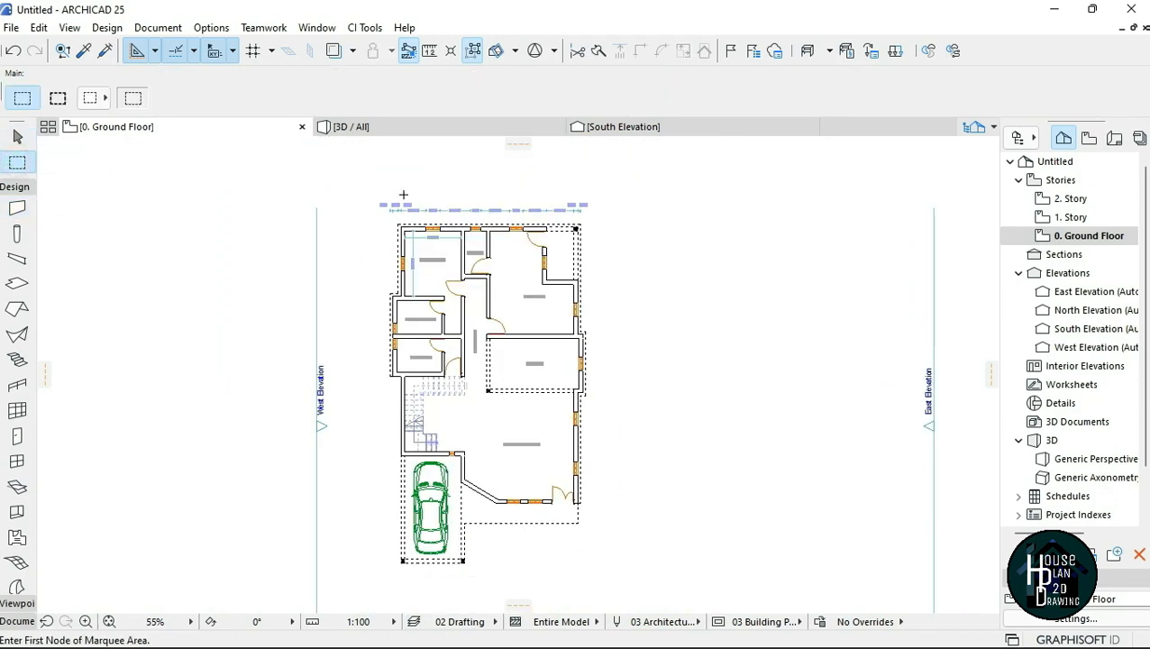
scroll(360, 206, "up", 6)
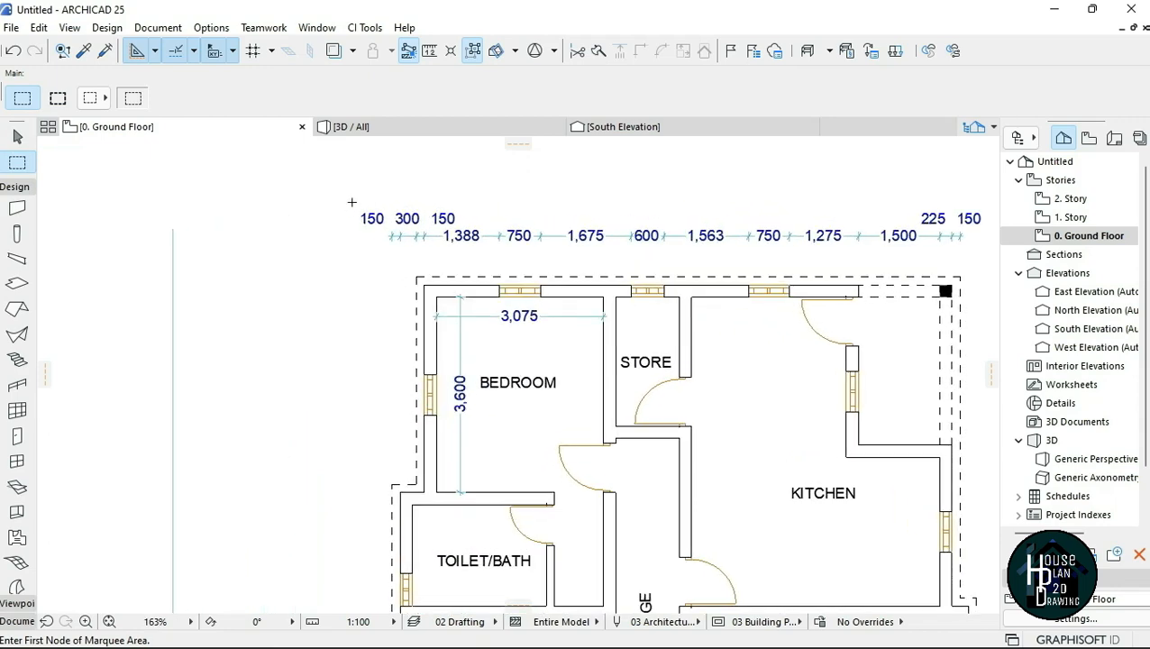
left_click(351, 202)
scroll(397, 198, "down", 7)
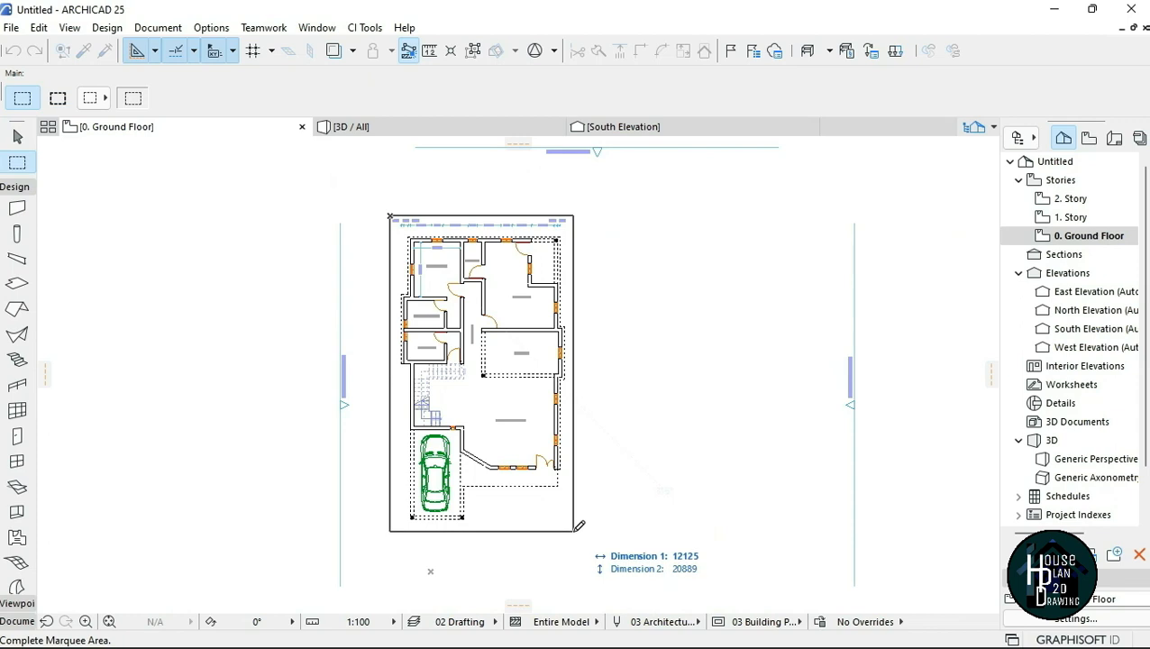
left_click(580, 525)
scroll(446, 406, "up", 2)
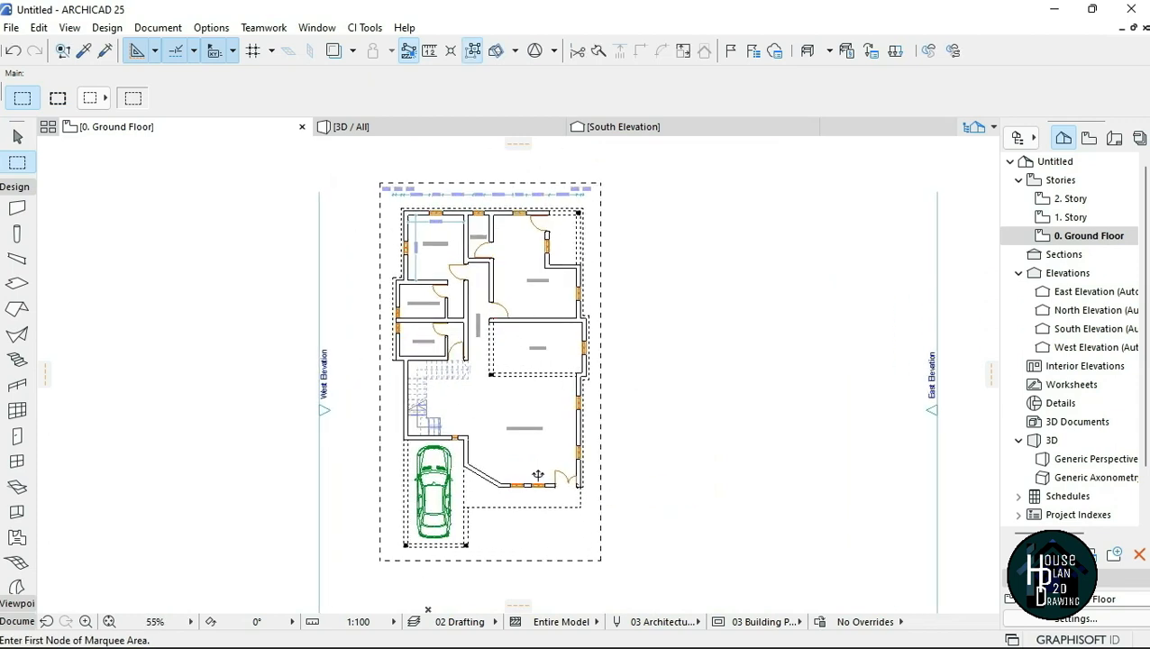
- Start saving the plan as a PDF file and choose the A3 (ISO) - Metric page size
left_click(11, 27)
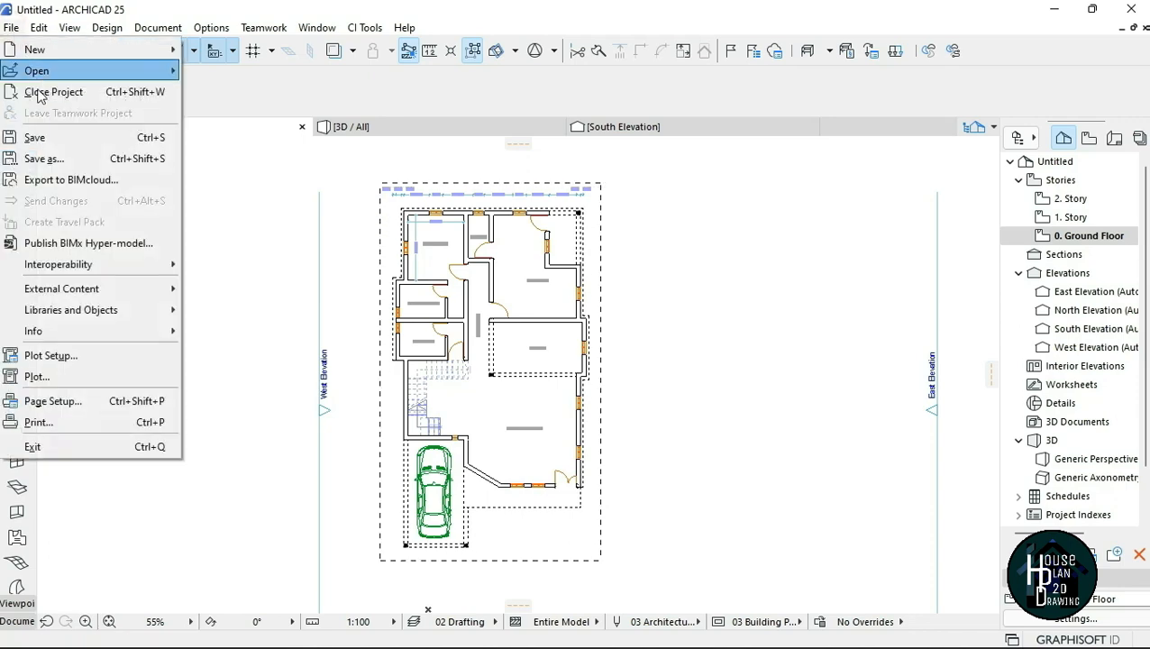
left_click(56, 158)
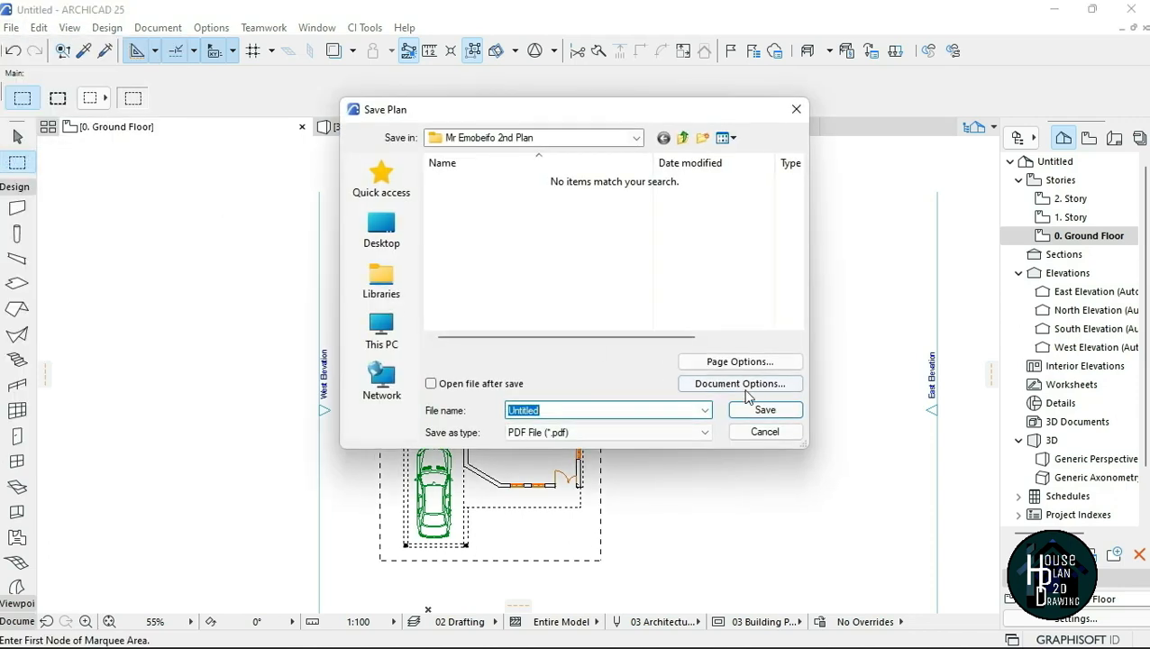
left_click(741, 363)
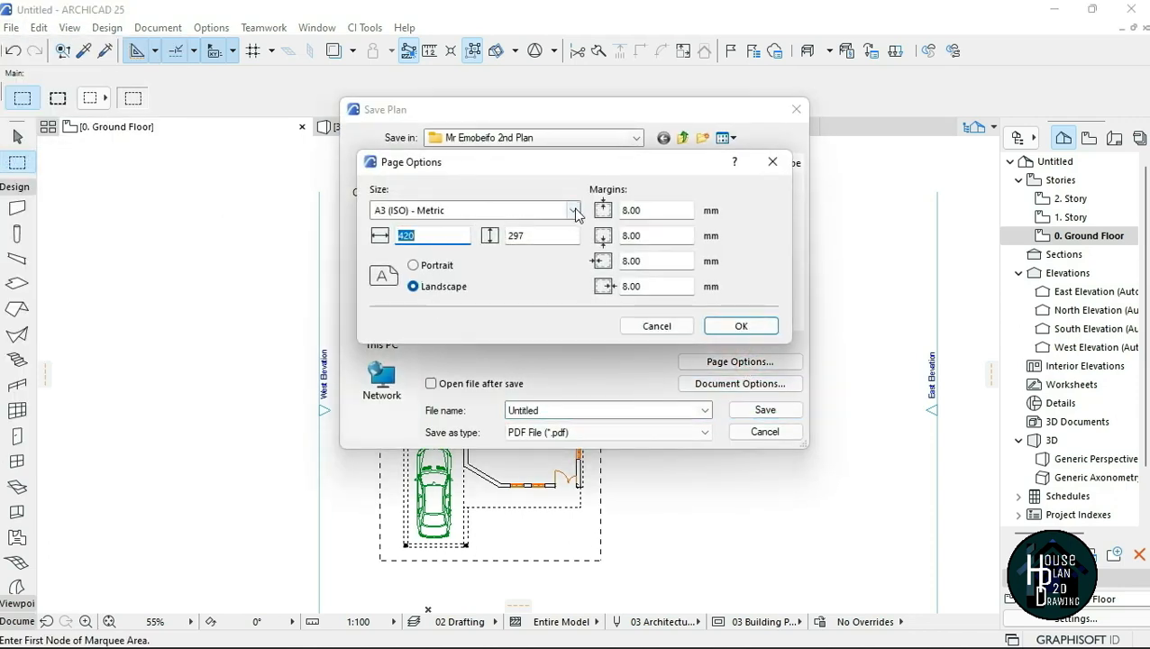
left_click(573, 210)
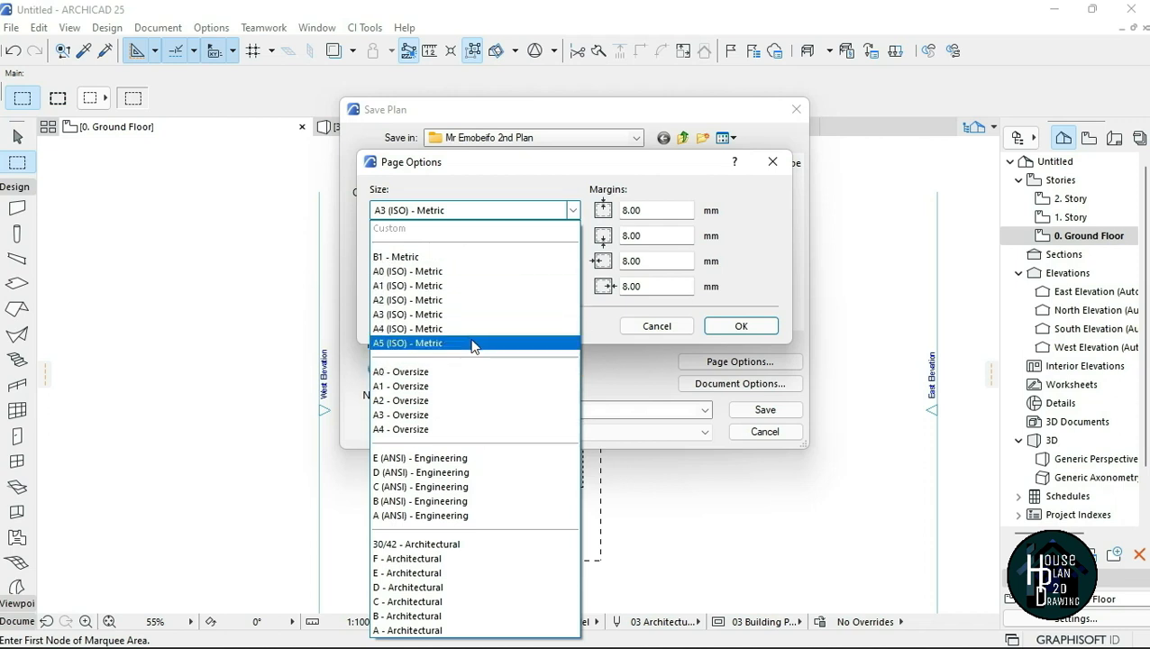
left_click(428, 315)
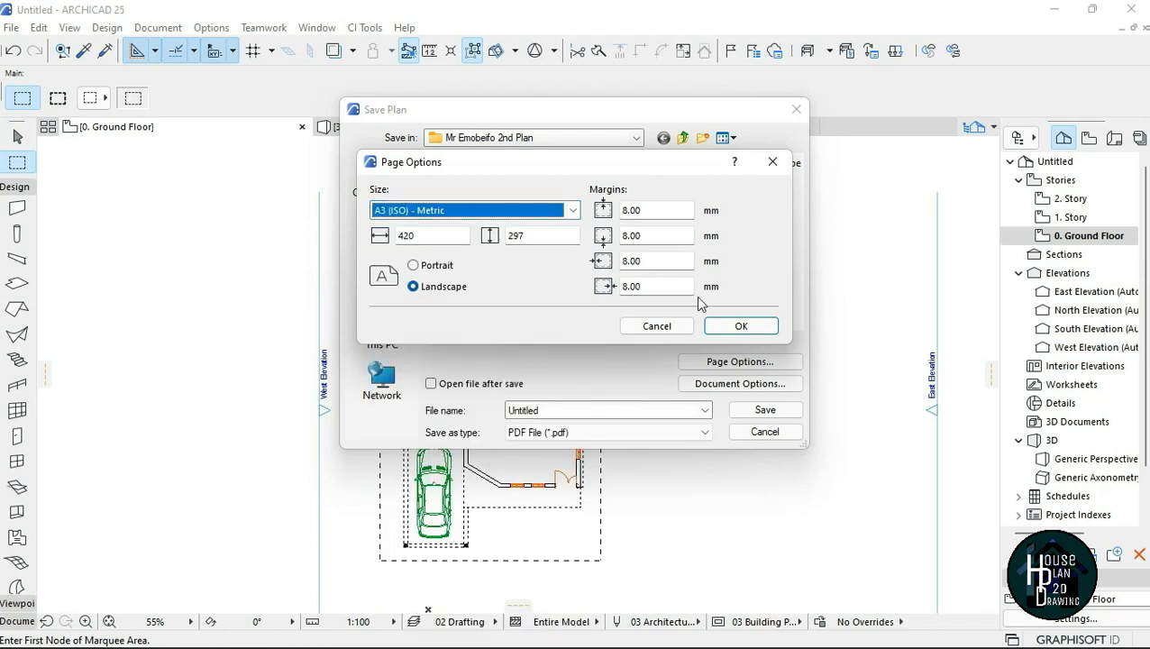
- Compare the portrait and landscape page orientations, then set the page to portrait and accept the page options
left_click(433, 267)
left_click(440, 287)
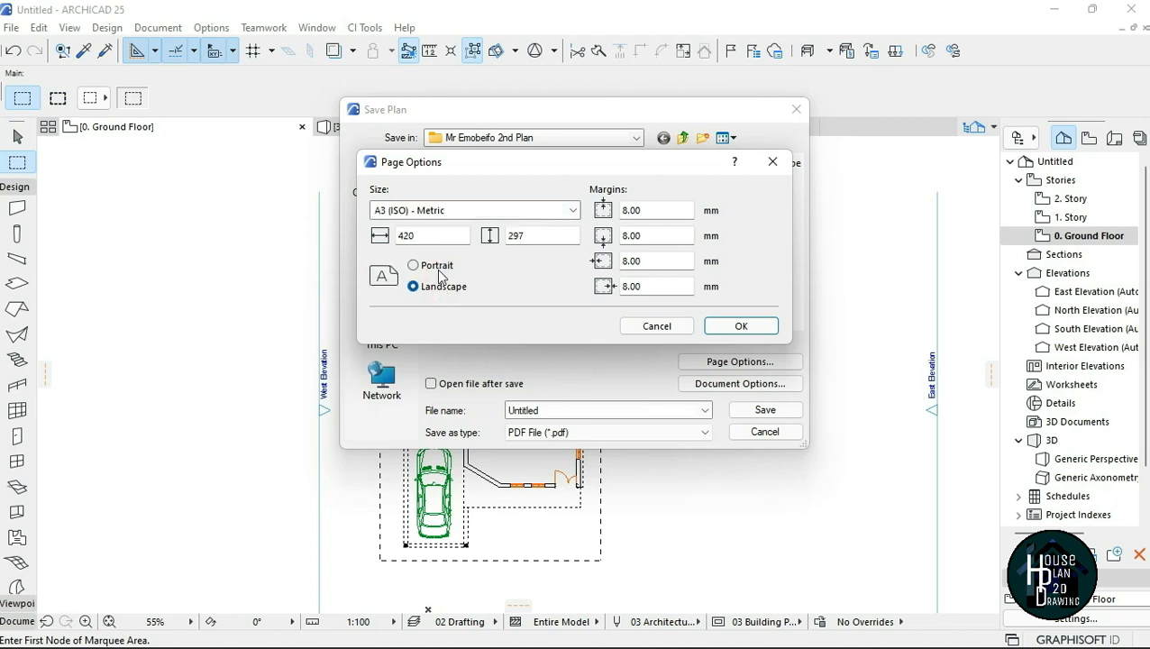
left_click(438, 268)
left_click(443, 288)
left_click(442, 272)
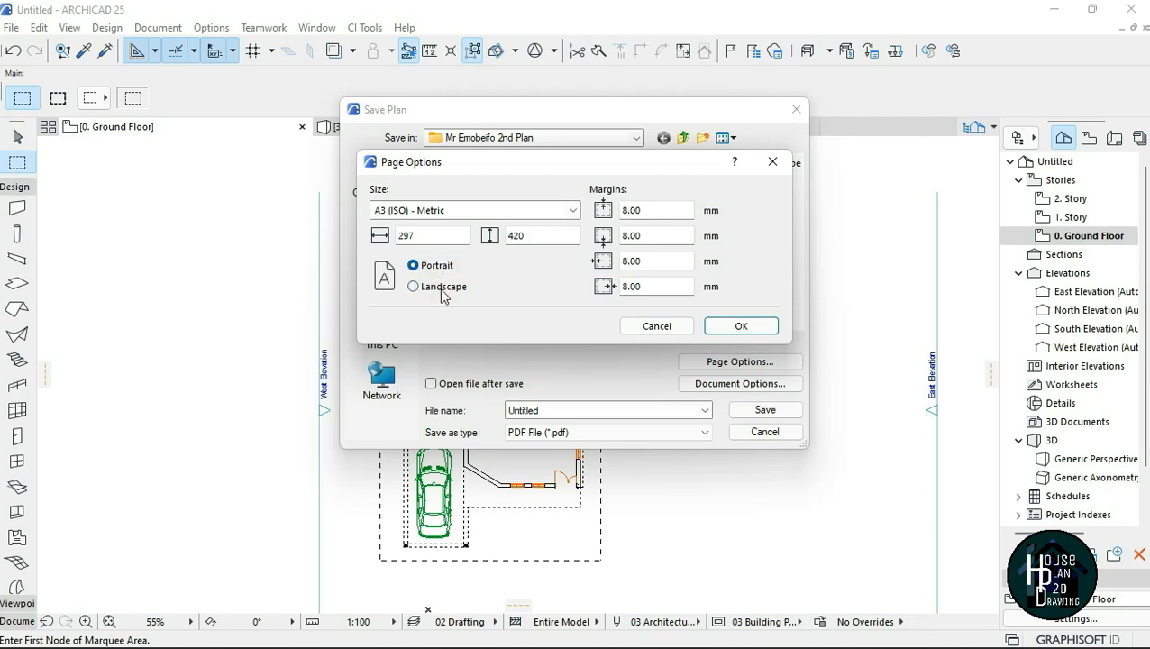
left_click(442, 291)
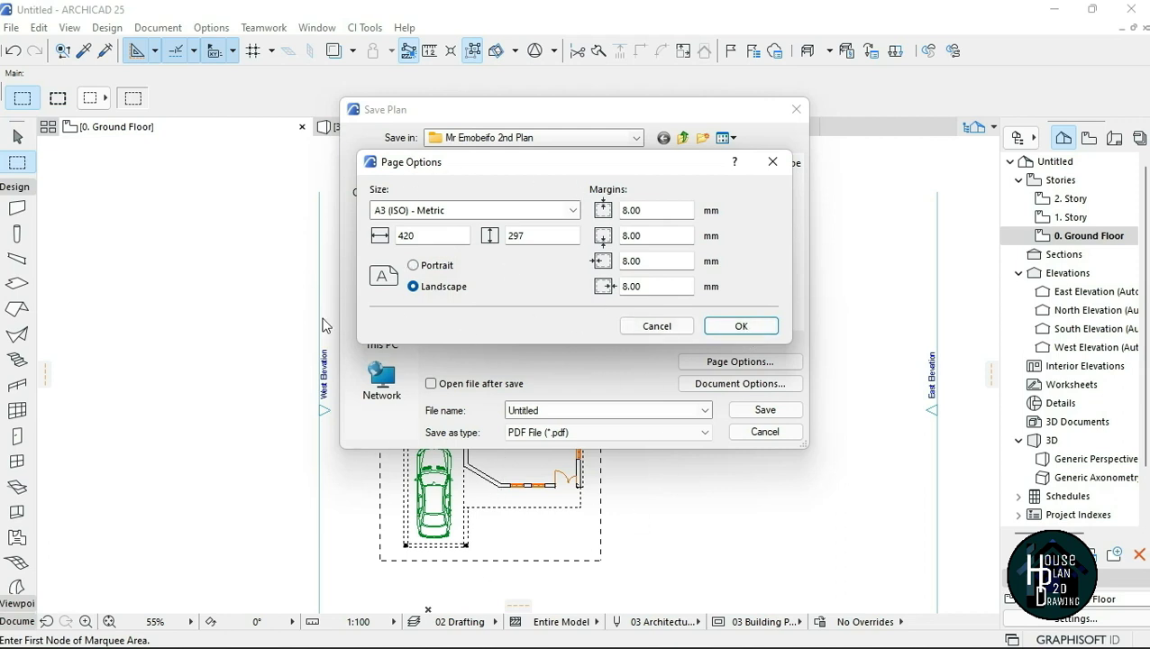
left_click(434, 266)
left_click(730, 326)
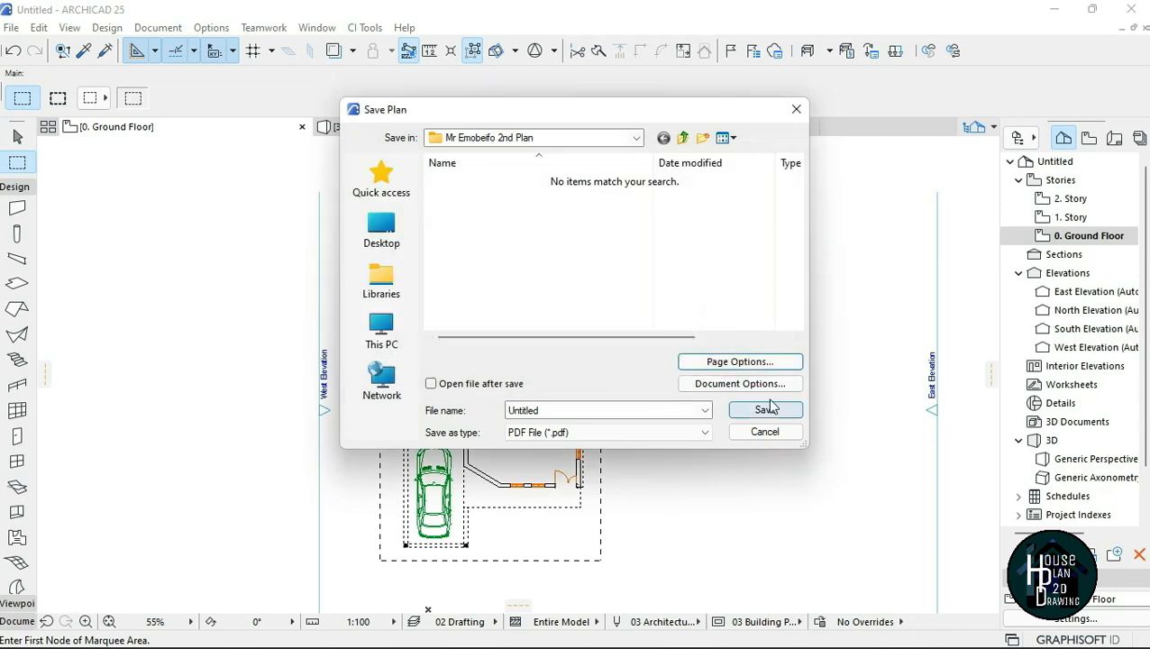
- Set the PDF's print area to the marquee area and its scale to fit to page
left_click(763, 384)
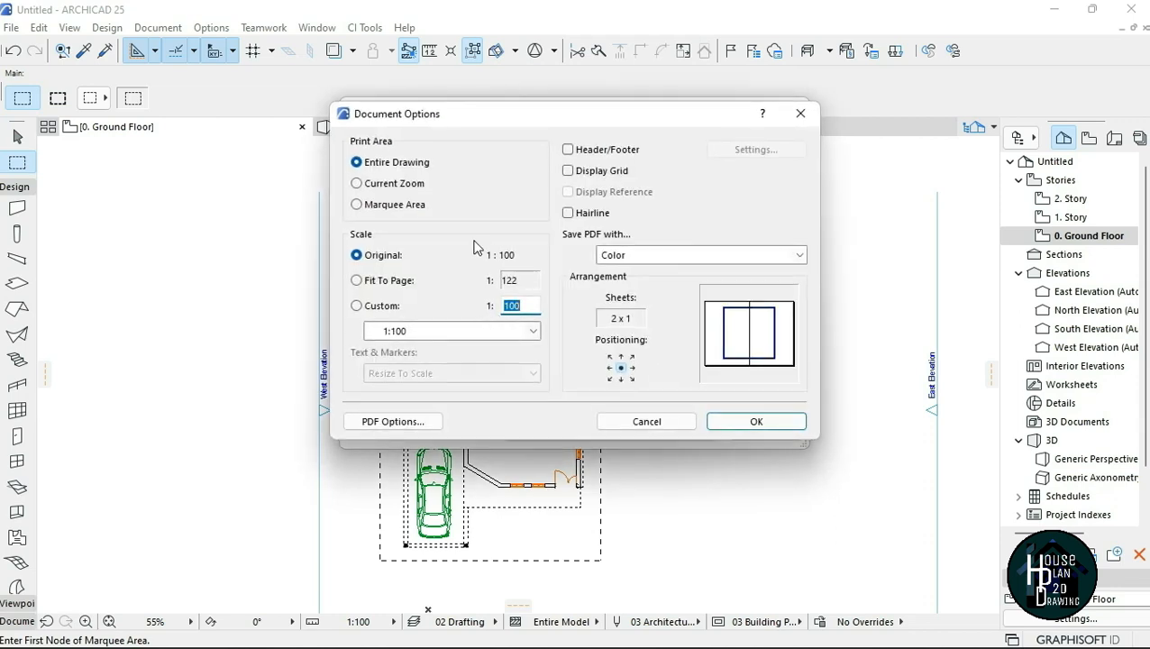
left_click(382, 206)
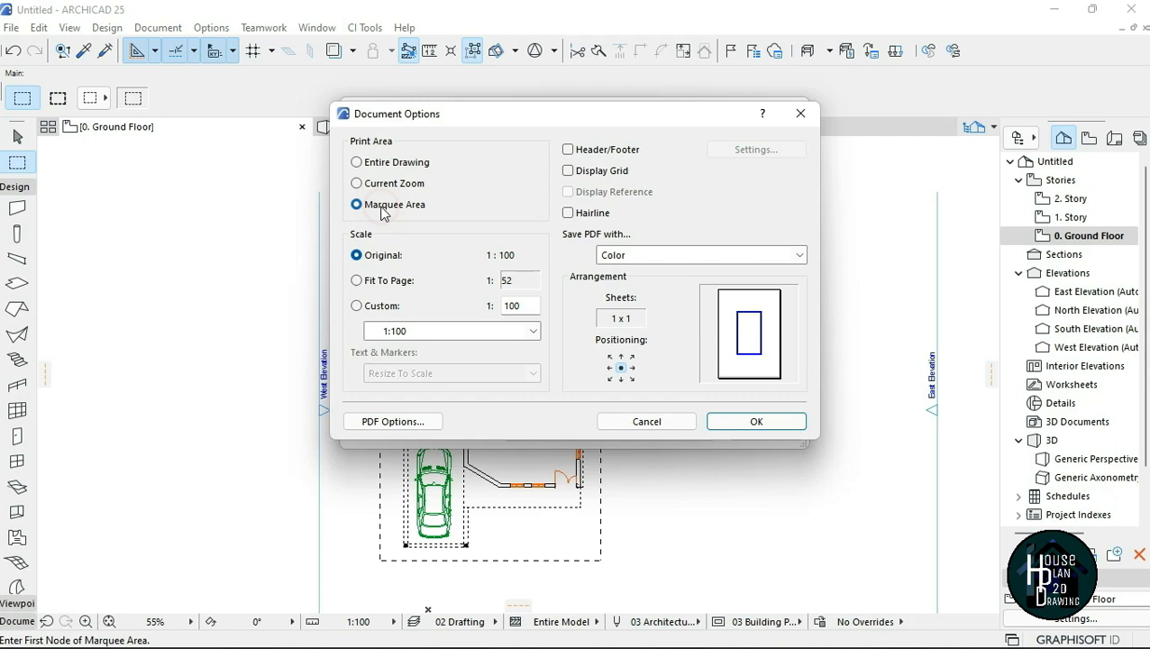
left_click(387, 282)
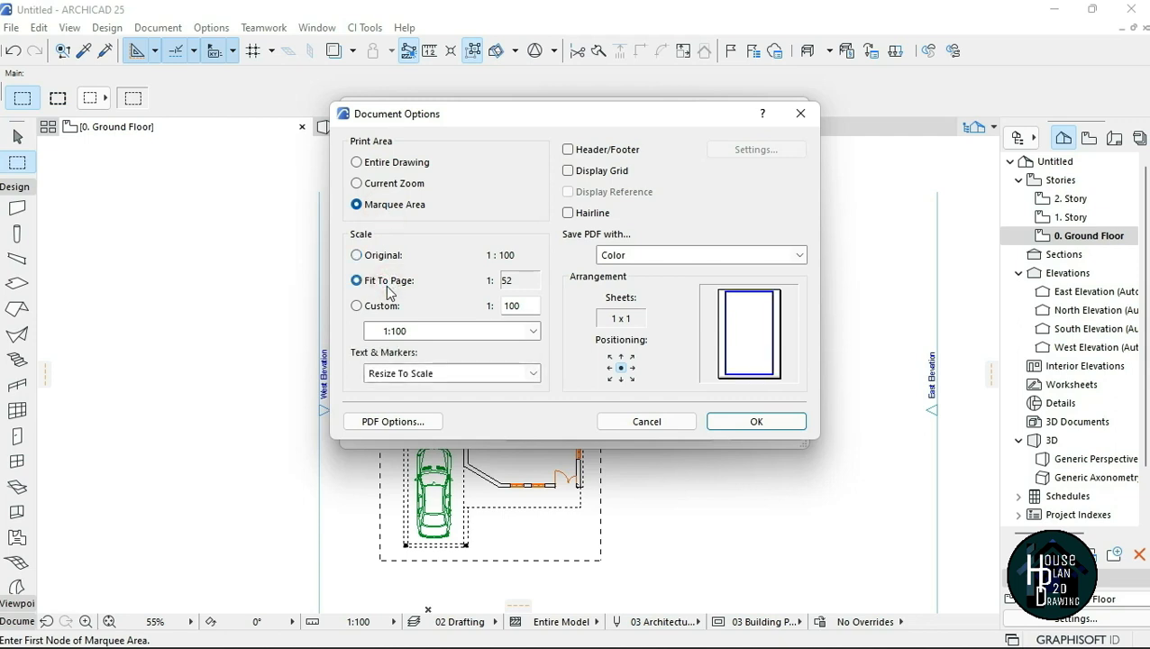
- Set the PDF to save in Black & White, keep 1:100 as the custom scale preset, and accept the document options
left_click(798, 257)
left_click(655, 274)
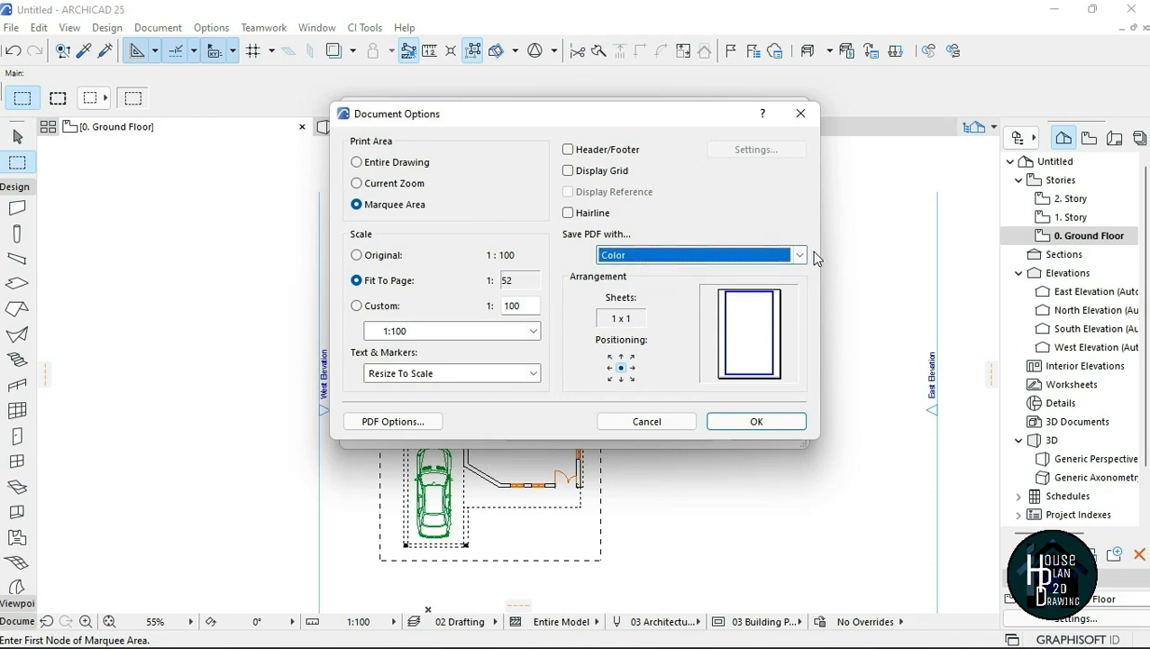
left_click(799, 256)
left_click(700, 287)
left_click(531, 339)
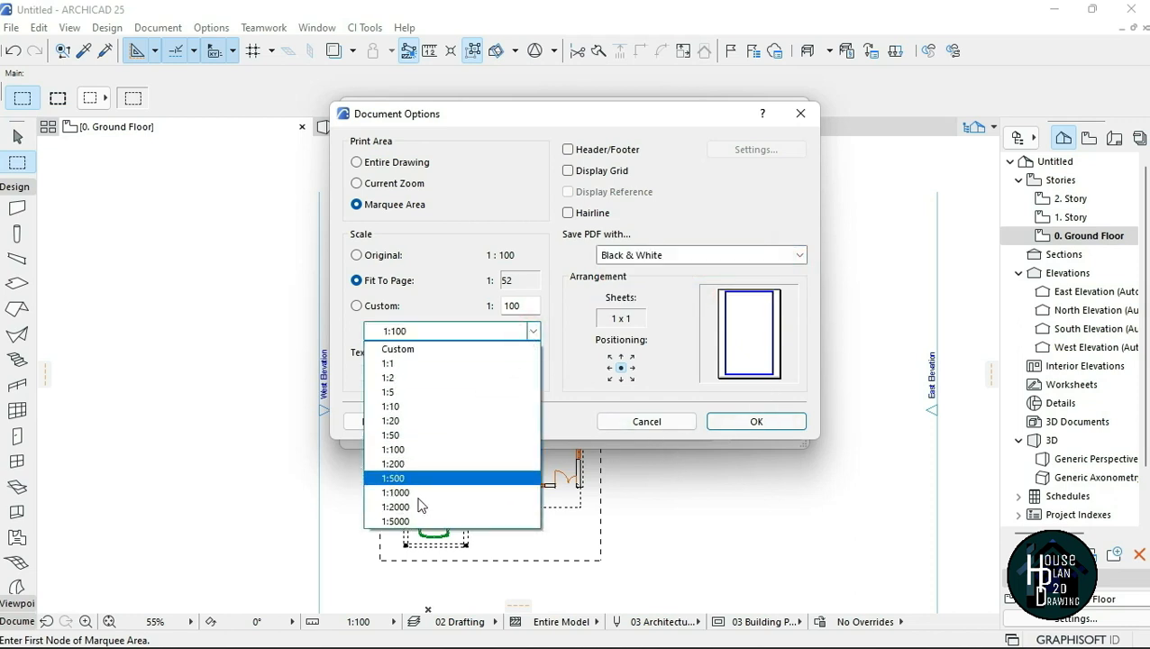
left_click(413, 451)
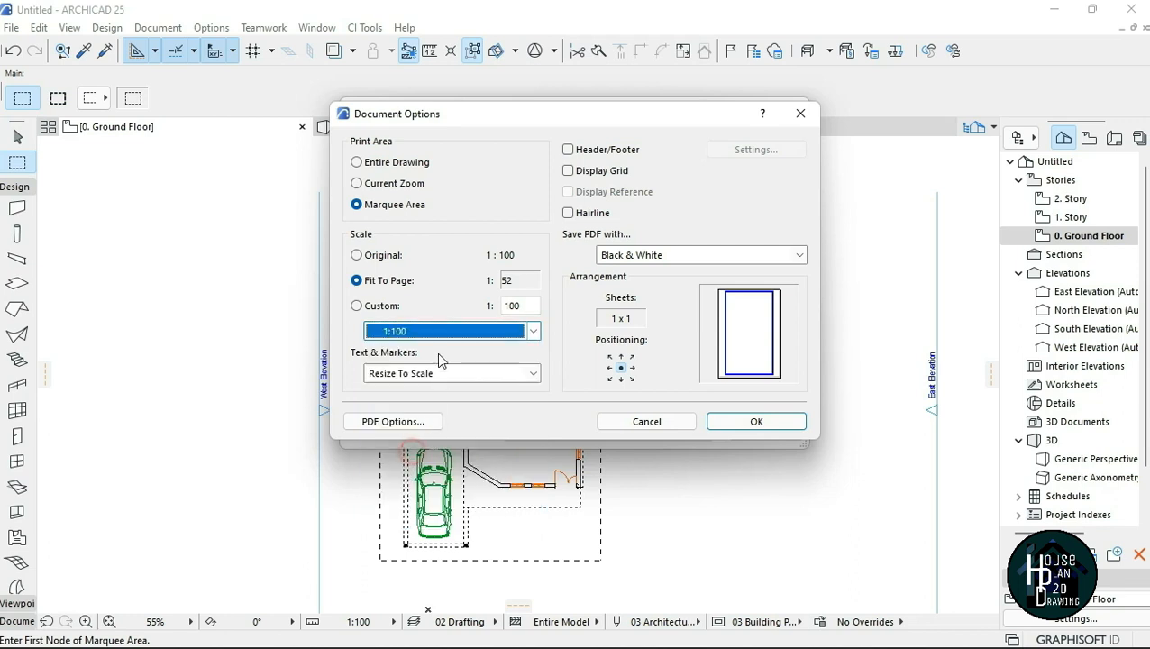
left_click(777, 423)
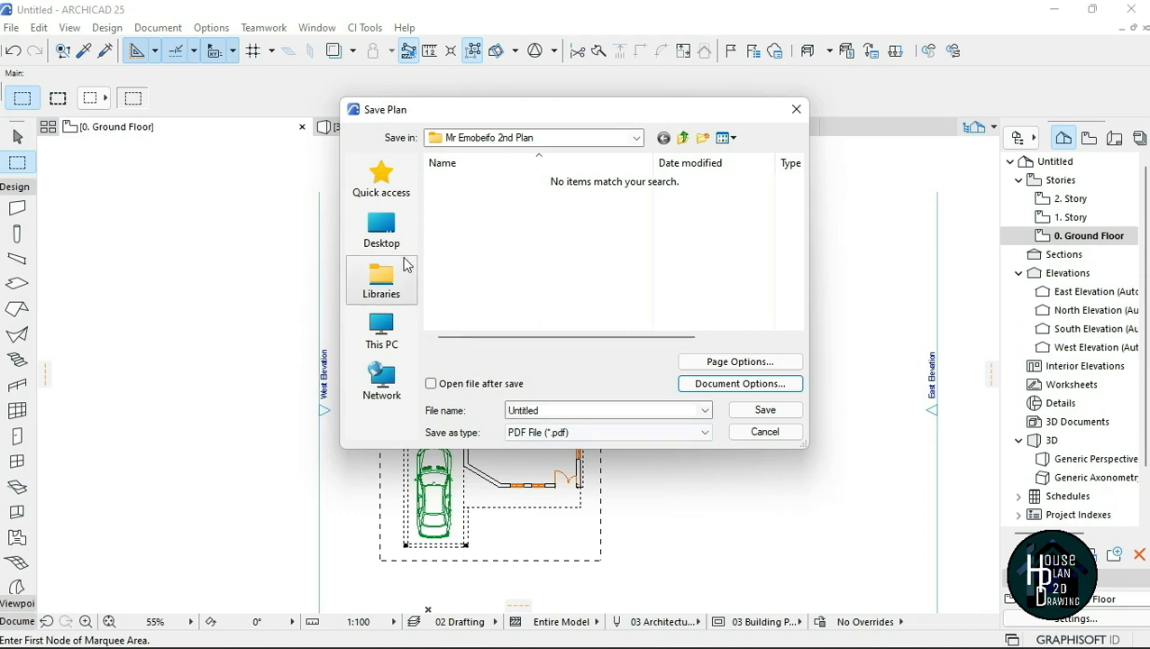
- Save the PDF to the Desktop with the file name Ground Floor Plan
left_click(381, 228)
double_click(552, 410)
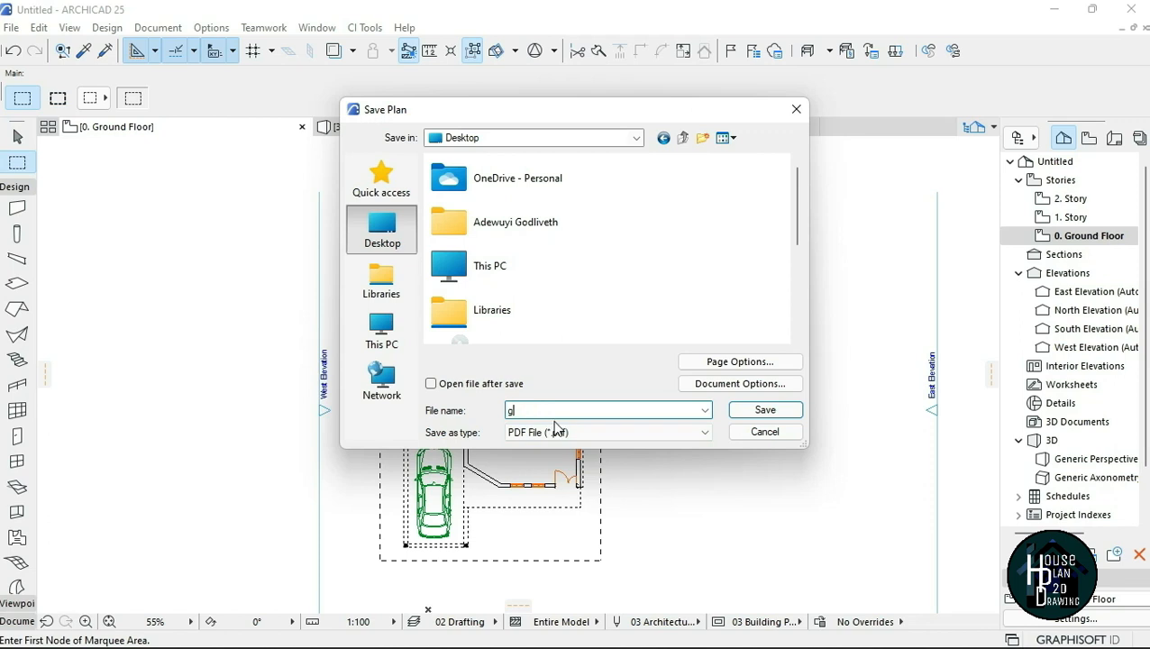
type("g")
key("BackSpace")
type("Ground Floor Plan")
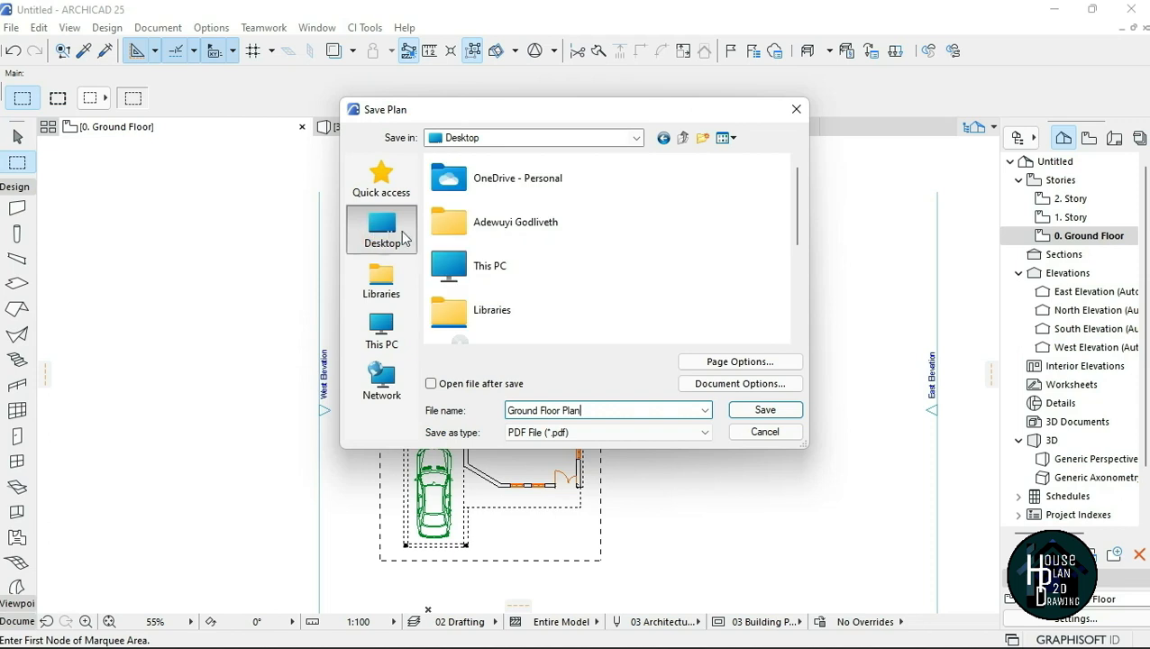
left_click(763, 412)
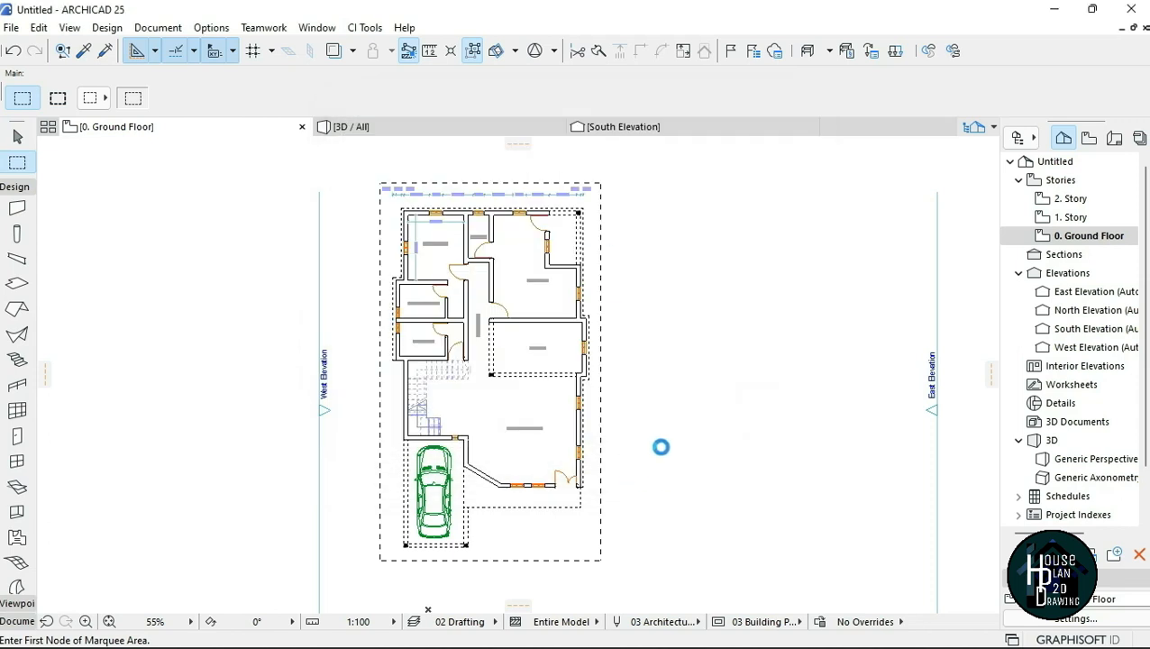
- Remove the marquee from the ground floor plan and look over the rooms
key("Escape")
scroll(481, 373, "up", 4)
scroll(514, 261, "down", 5)
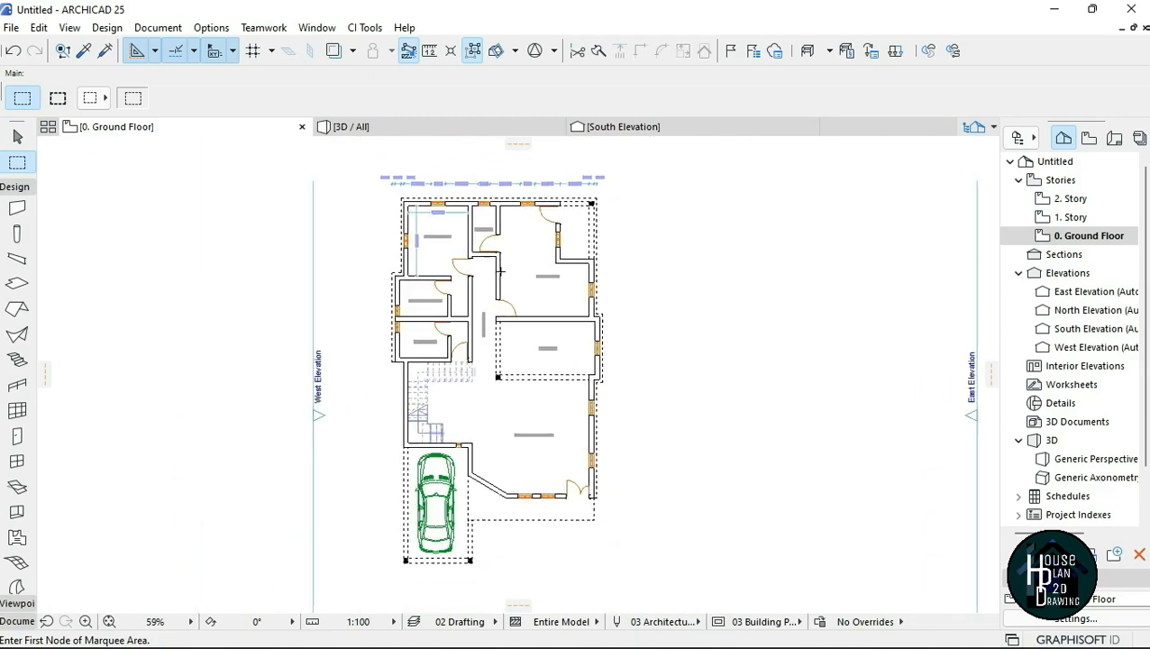
scroll(507, 276, "up", 2)
scroll(506, 276, "up", 1)
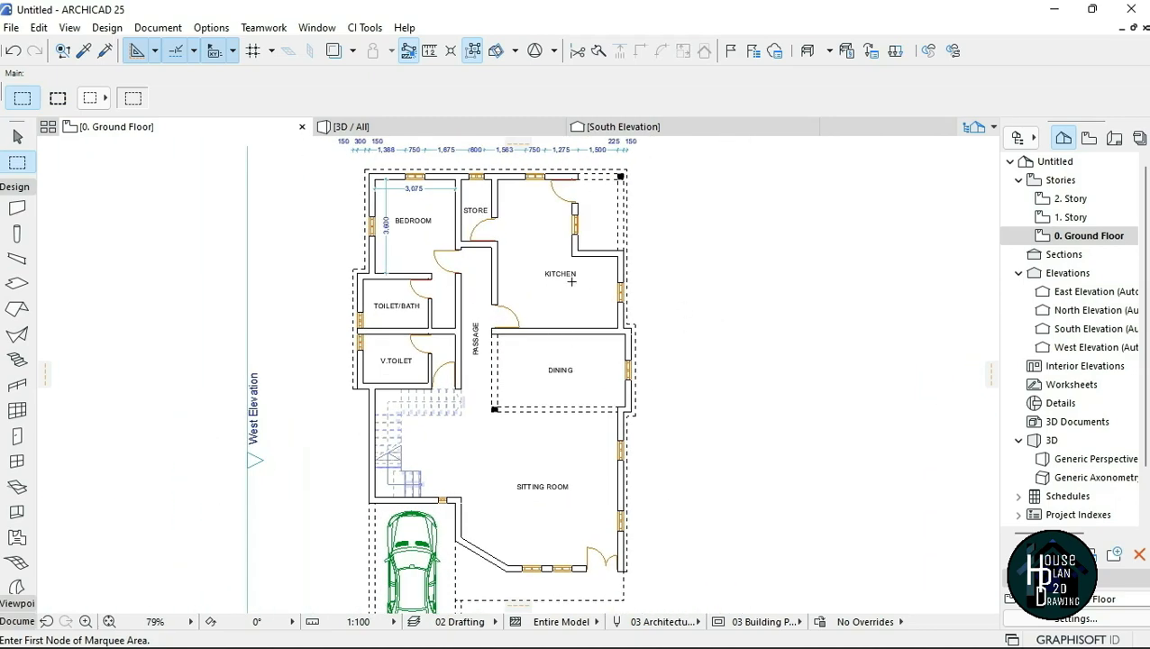
- Turn on True Line Weight for the ground floor plan and inspect the wall lines around the rooms
scroll(570, 281, "up", 3)
scroll(541, 324, "down", 5)
scroll(430, 421, "up", 4)
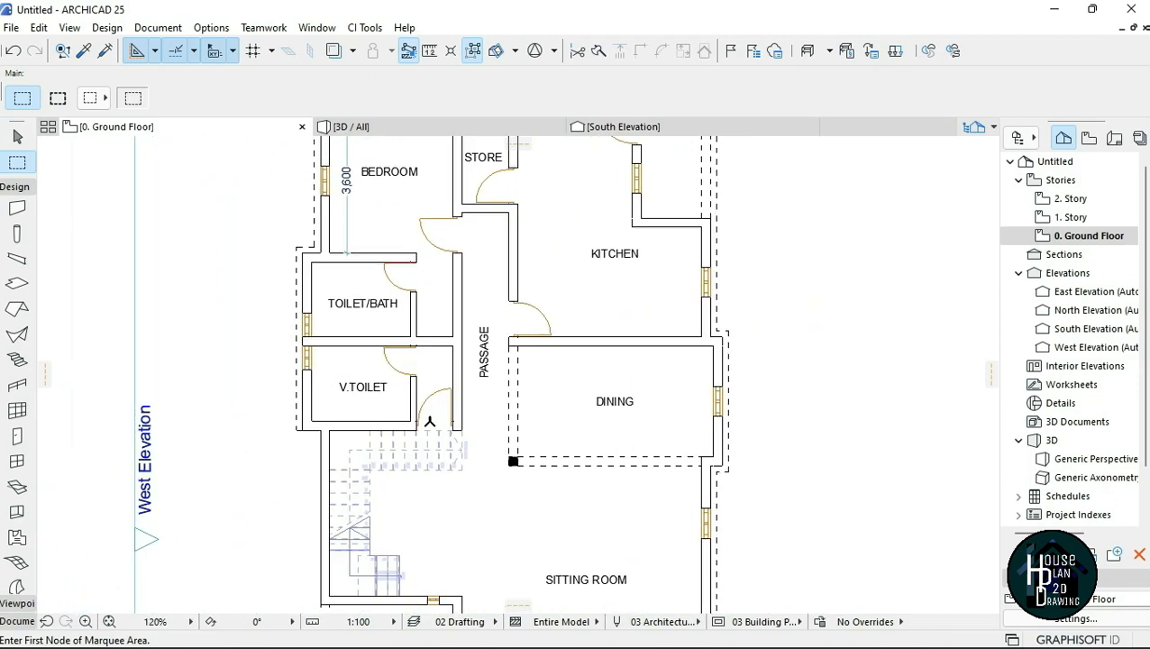
scroll(430, 421, "up", 2)
scroll(344, 174, "down", 5)
scroll(406, 261, "up", 5)
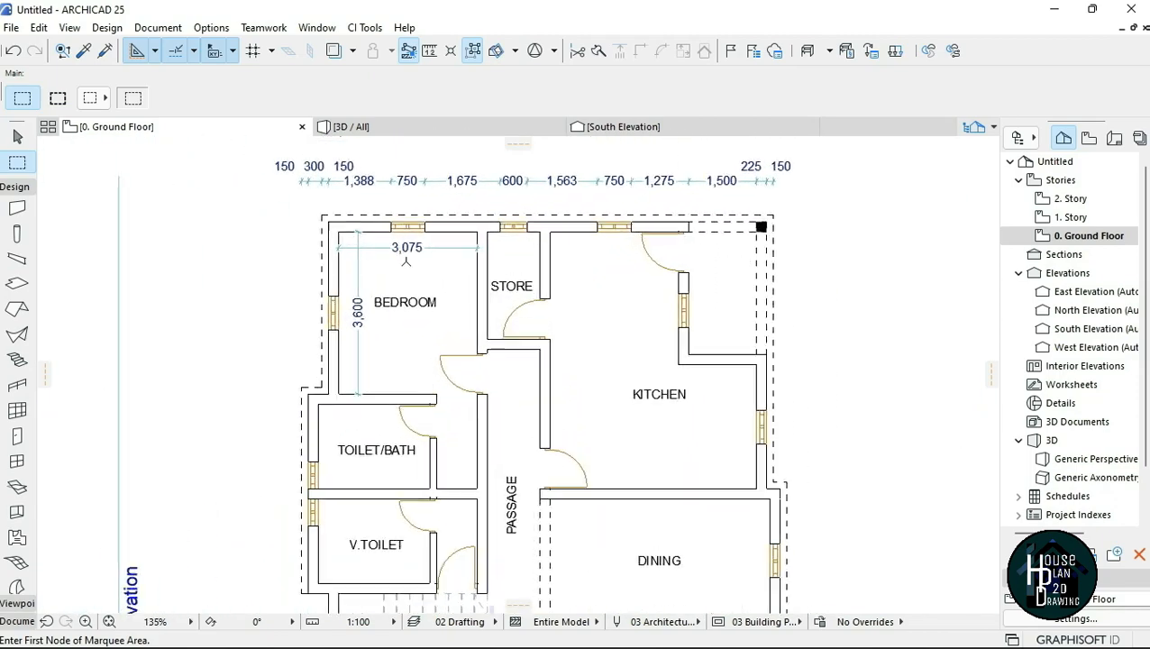
right_click(844, 236)
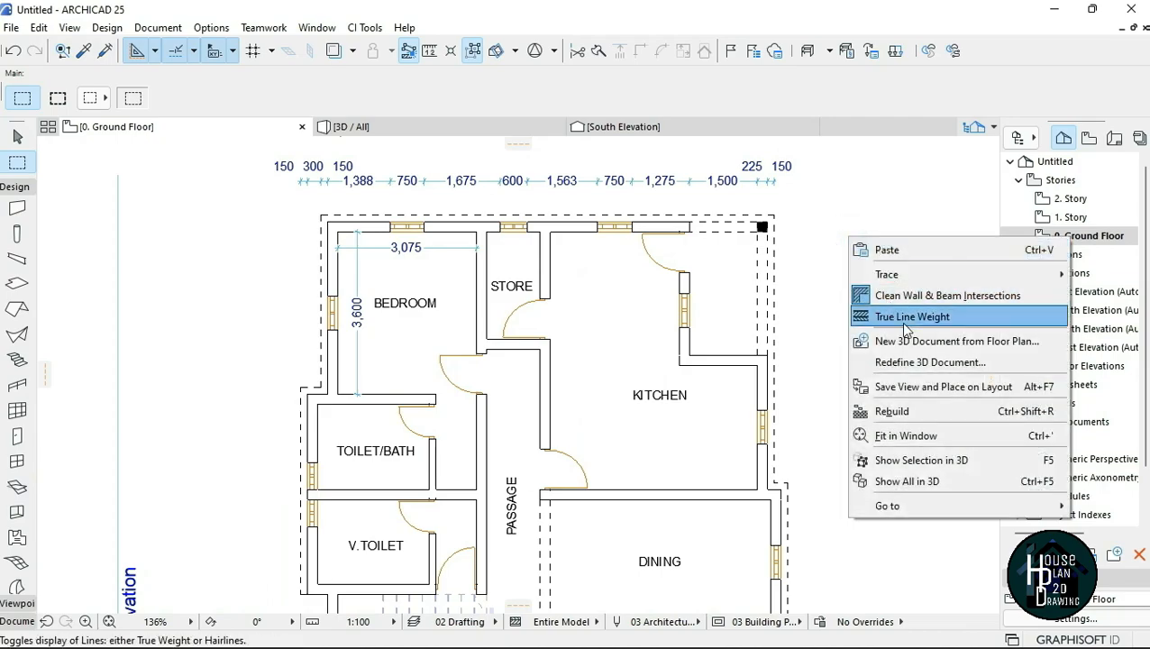
left_click(906, 319)
scroll(646, 253, "up", 4)
scroll(529, 226, "down", 3)
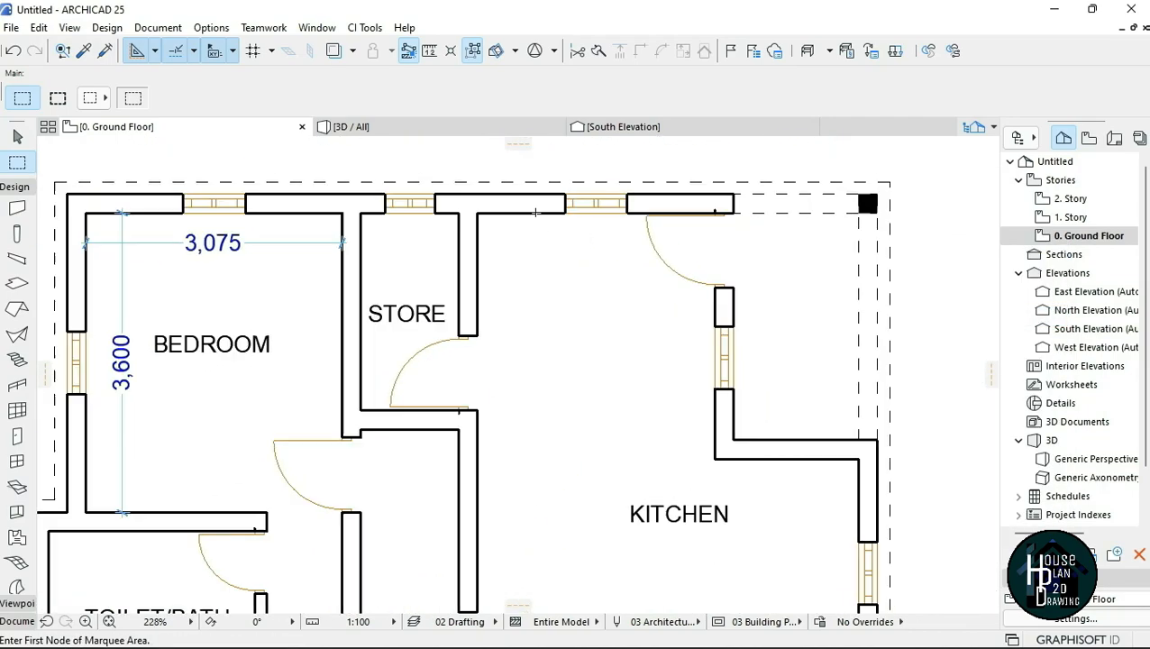
scroll(323, 233, "up", 3)
scroll(323, 233, "down", 5)
scroll(276, 265, "up", 2)
scroll(279, 468, "up", 2)
scroll(236, 363, "down", 4)
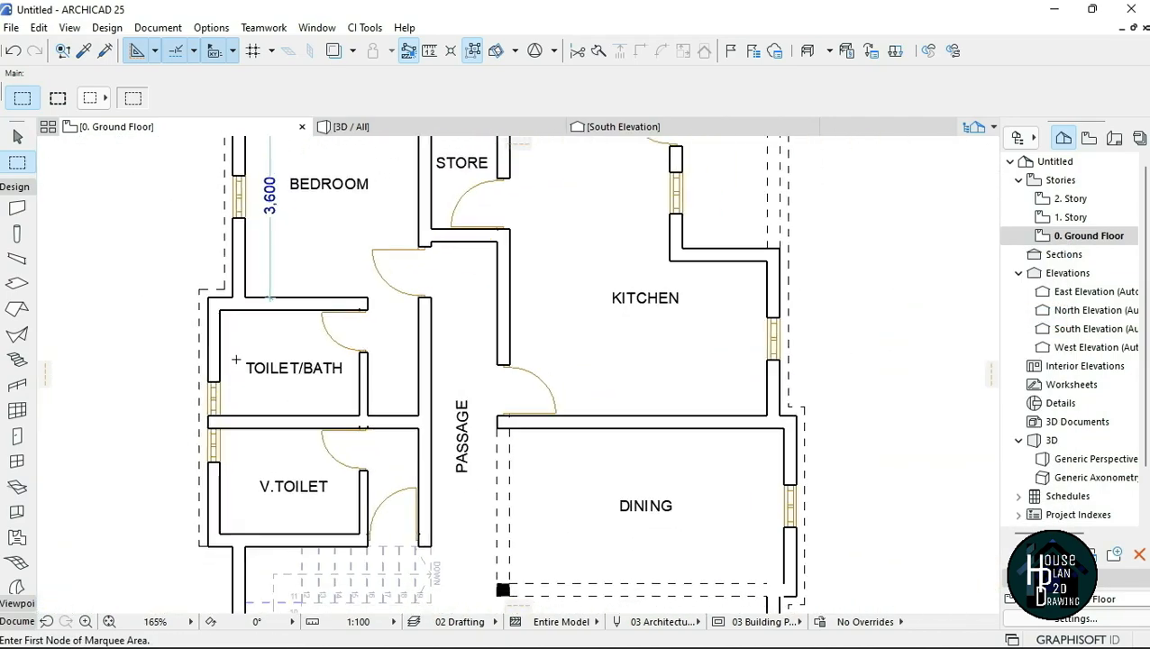
- Turn off True Line Weight and view the whole ground floor plan
right_click(732, 224)
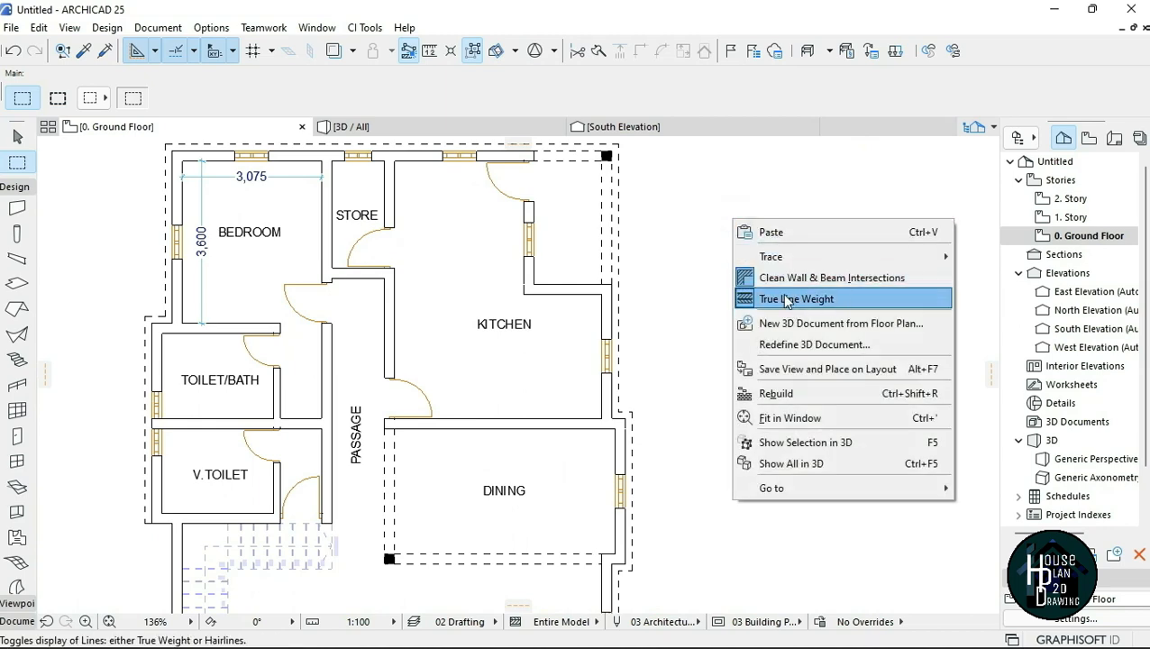
left_click(828, 307)
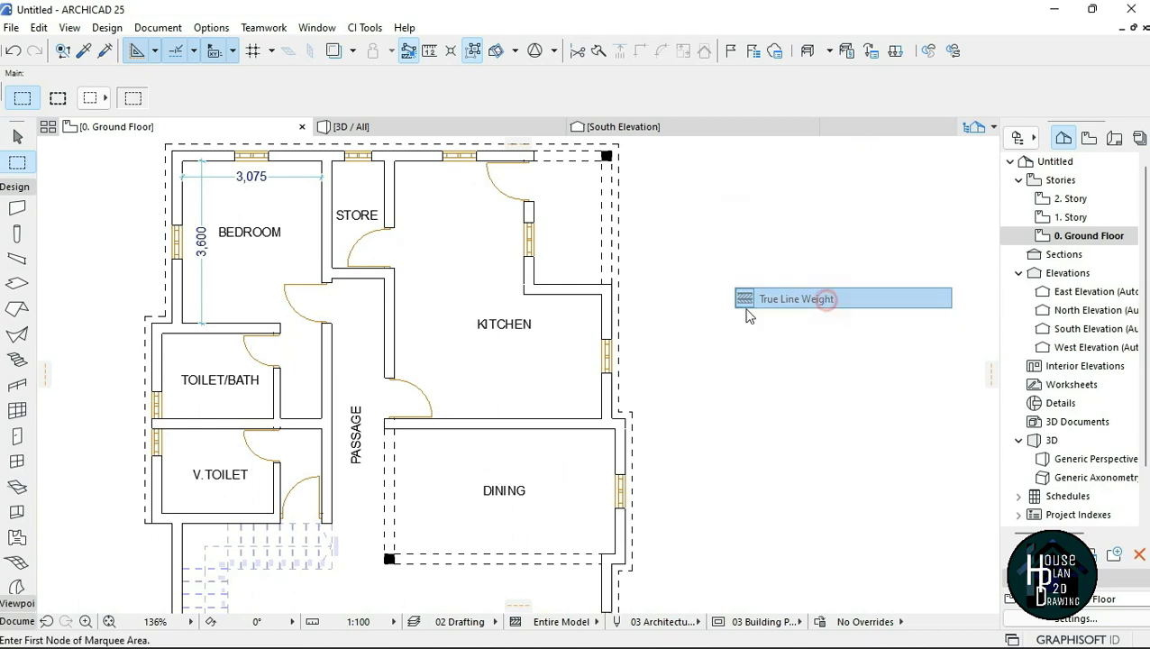
scroll(436, 309, "down", 5)
scroll(460, 304, "up", 2)
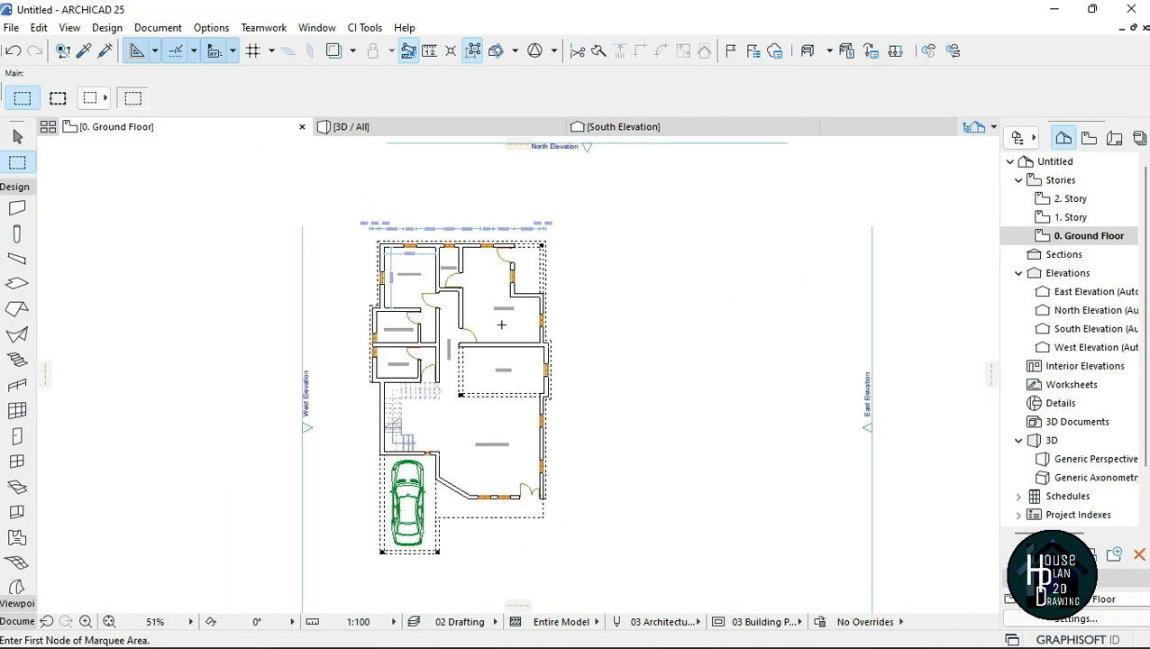
scroll(451, 302, "down", 1)
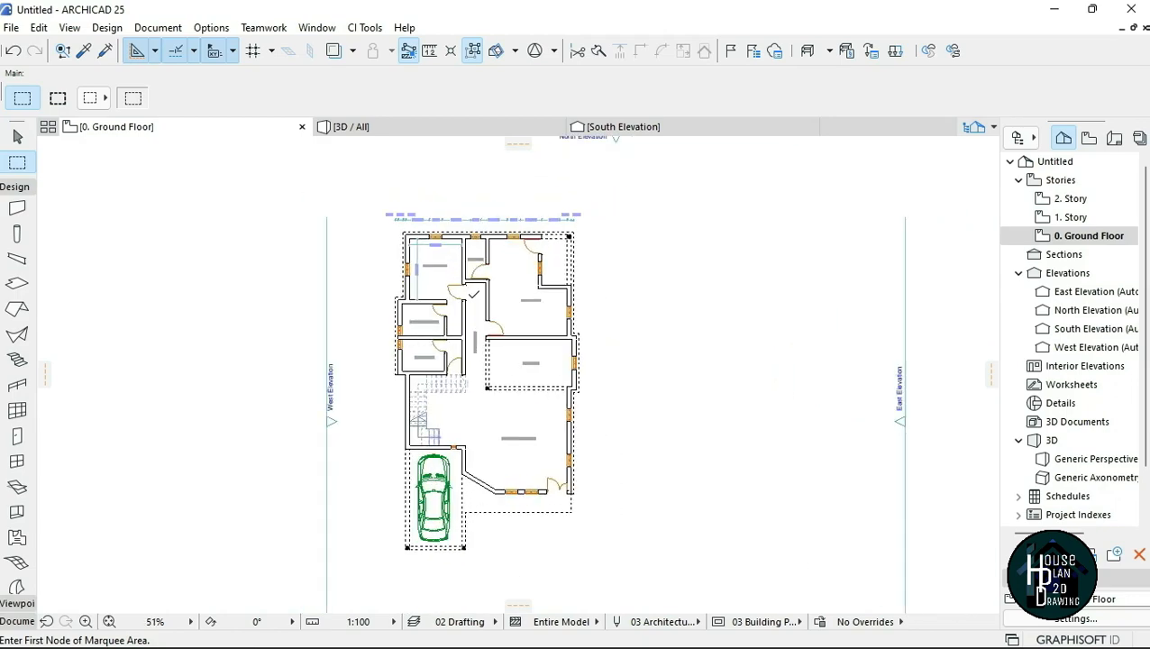
scroll(455, 300, "up", 2)
- Open the Ground Floor Plan PDF from the desktop, look over the whole page, and close it
left_click(1056, 11)
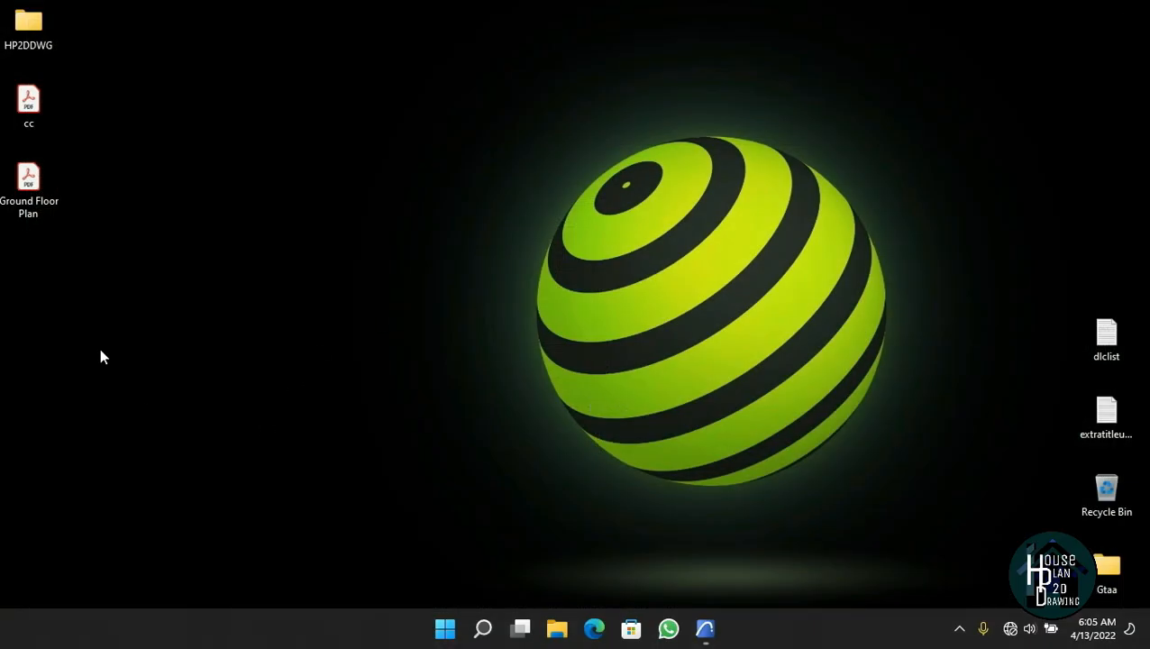
double_click(28, 190)
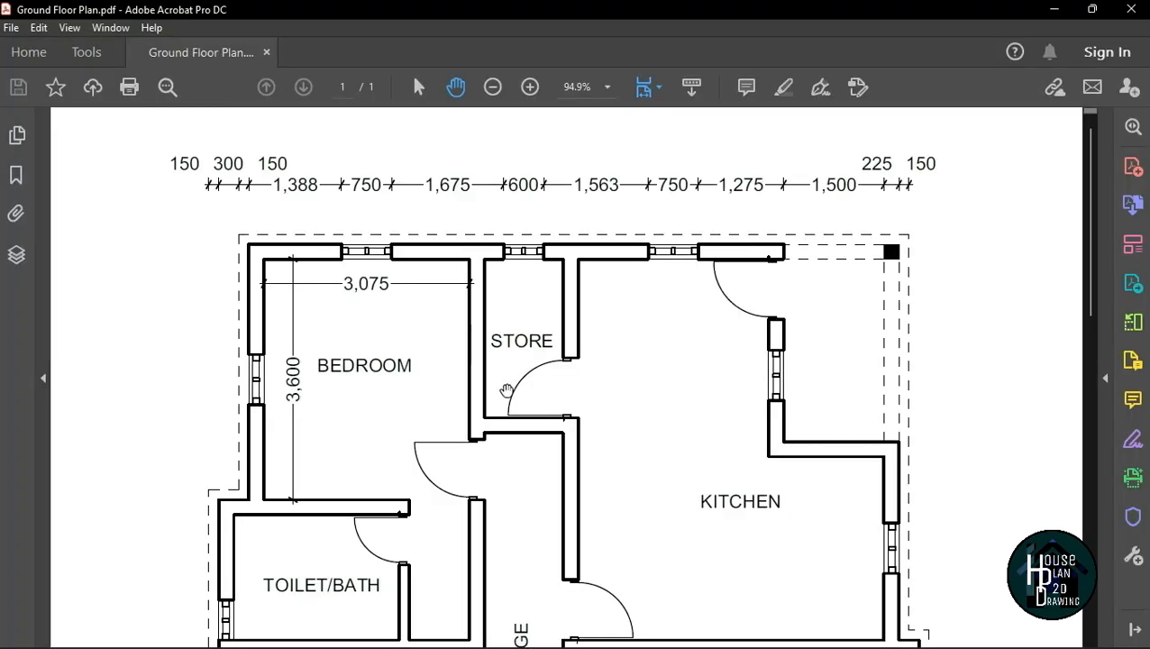
left_click_drag(575, 430, 576, 372)
left_click_drag(579, 501, 577, 253)
left_click_drag(585, 452, 582, 219)
left_click_drag(560, 463, 562, 298)
left_click_drag(551, 462, 549, 326)
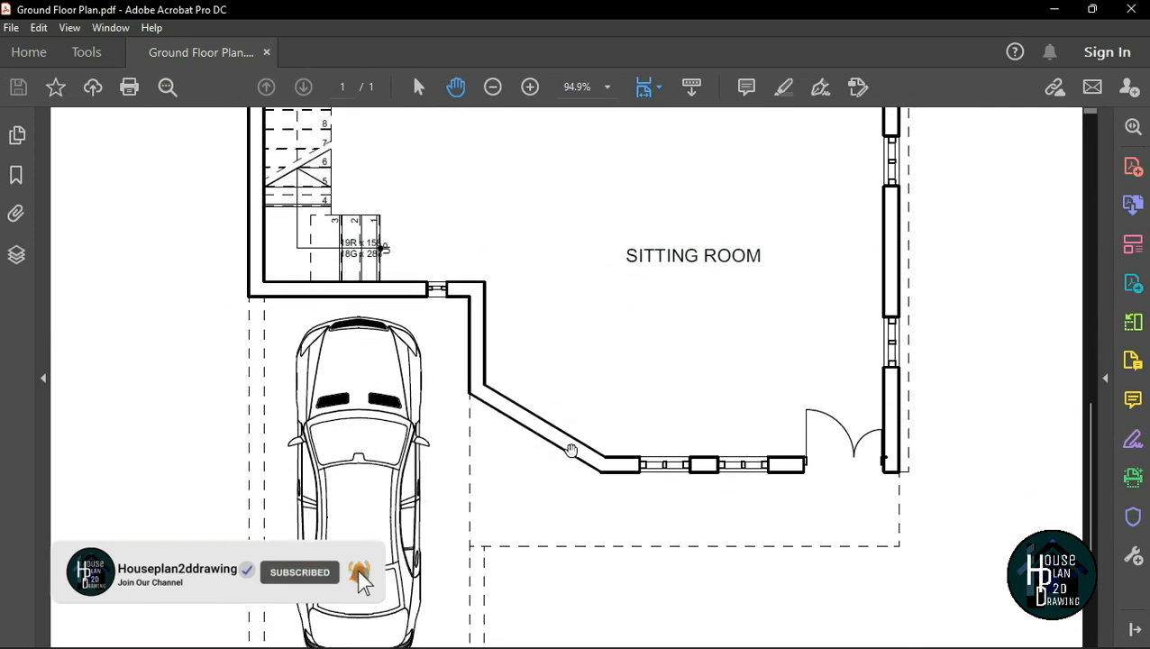
left_click_drag(572, 444, 579, 604)
left_click_drag(563, 249, 551, 499)
left_click_drag(556, 283, 563, 470)
left_click_drag(575, 344, 584, 412)
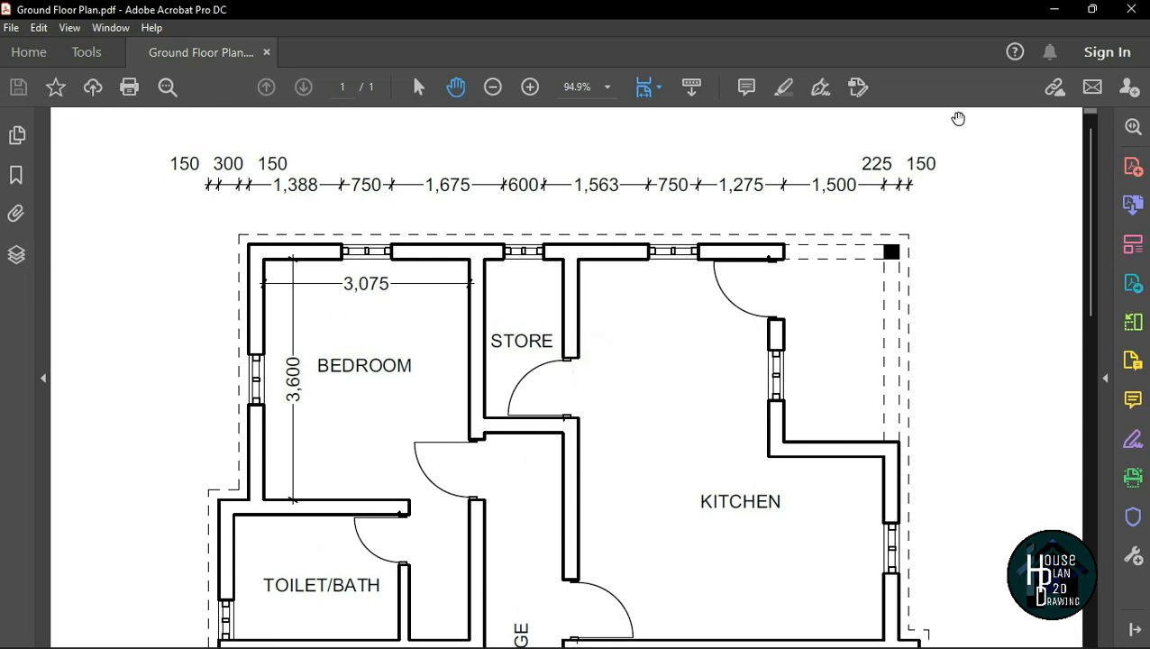
key("alt+F4")
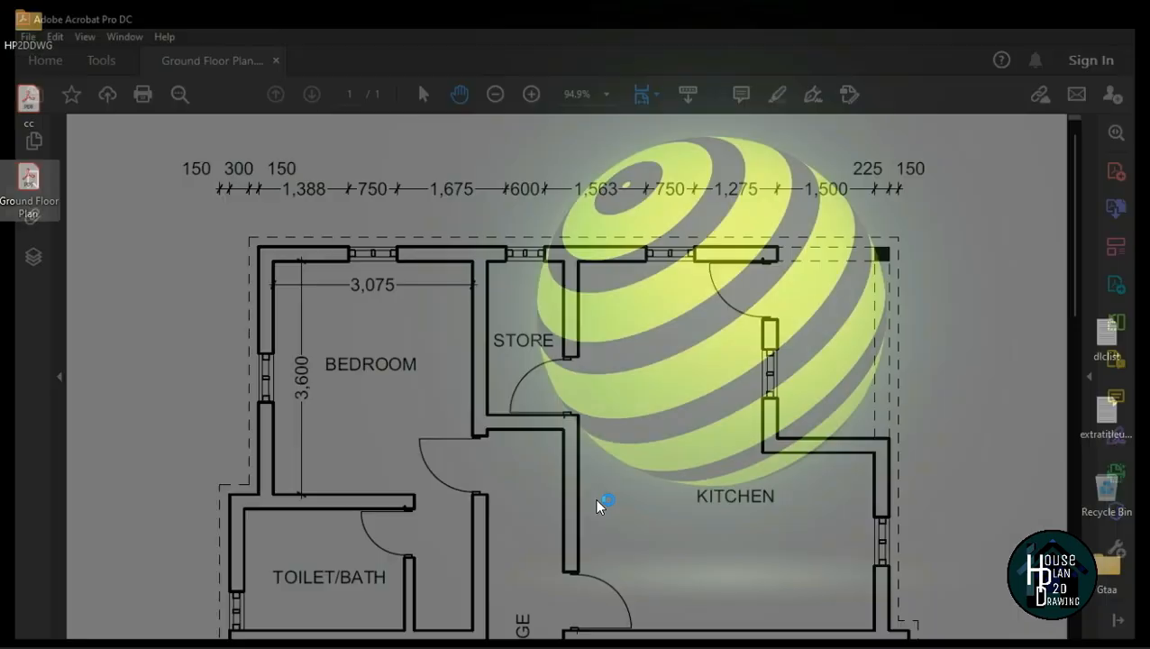
- Switch to the other open Archicad project and explore the finished house's 3D exterior from all sides
left_click(704, 630)
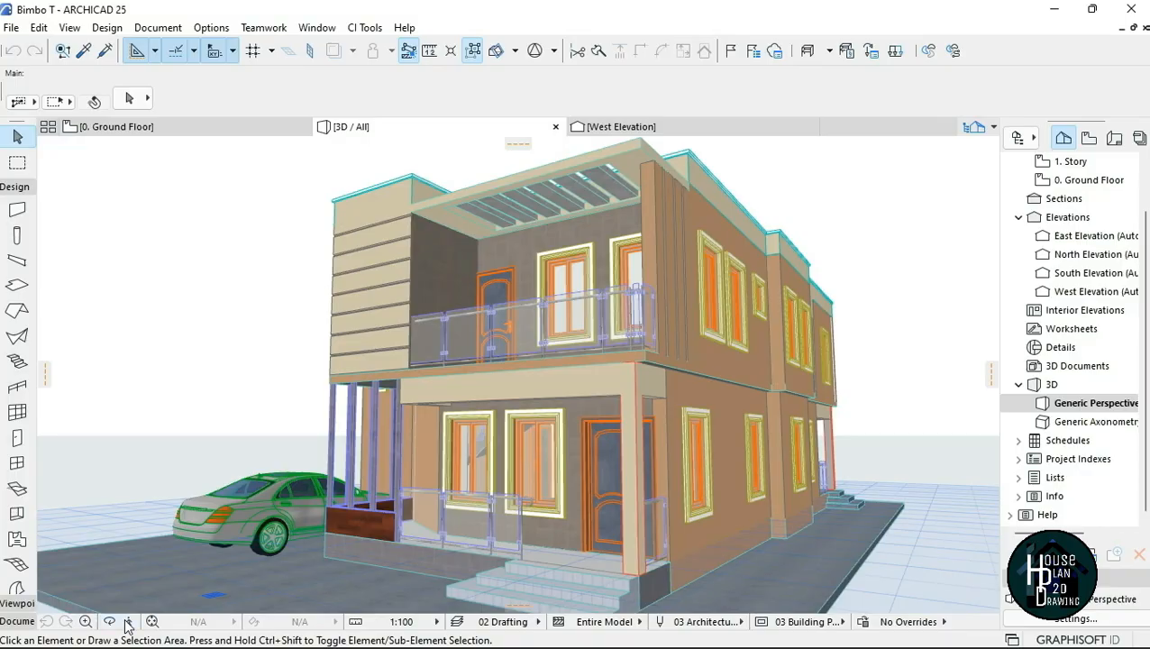
left_click(128, 621)
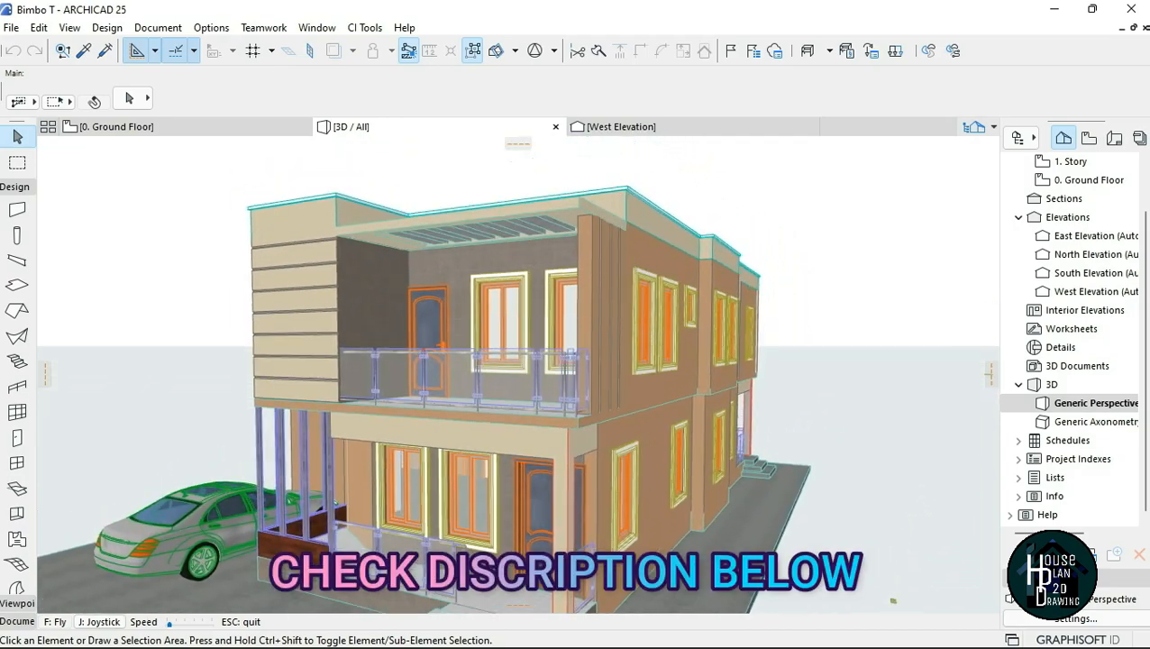
key("Left")
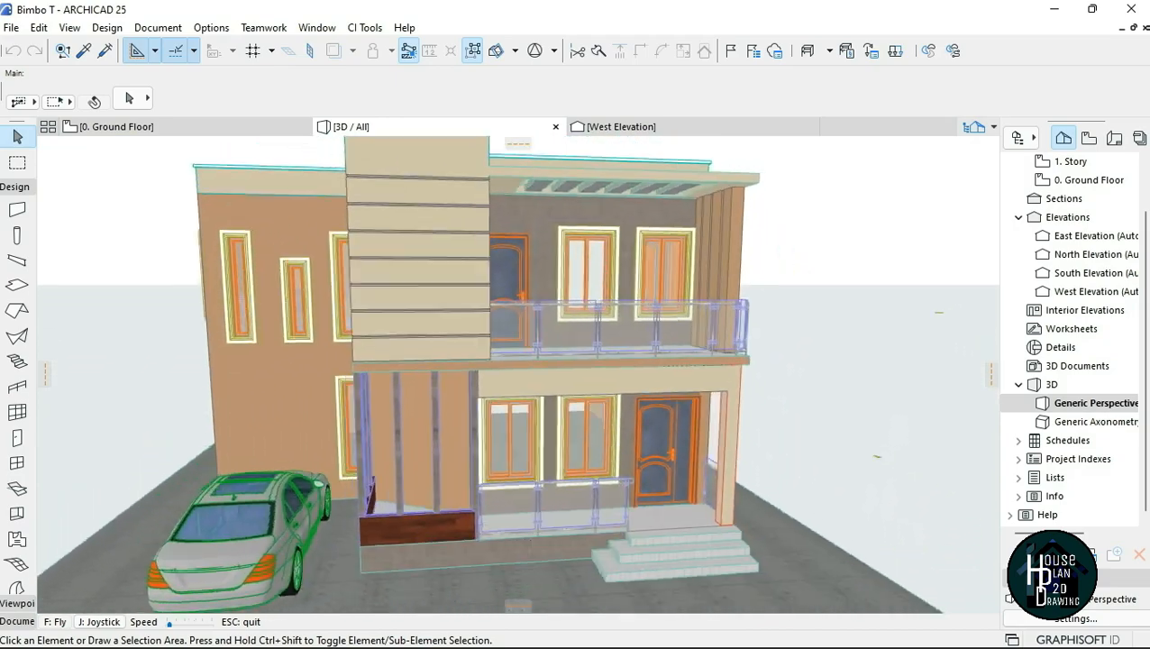
key("Left")
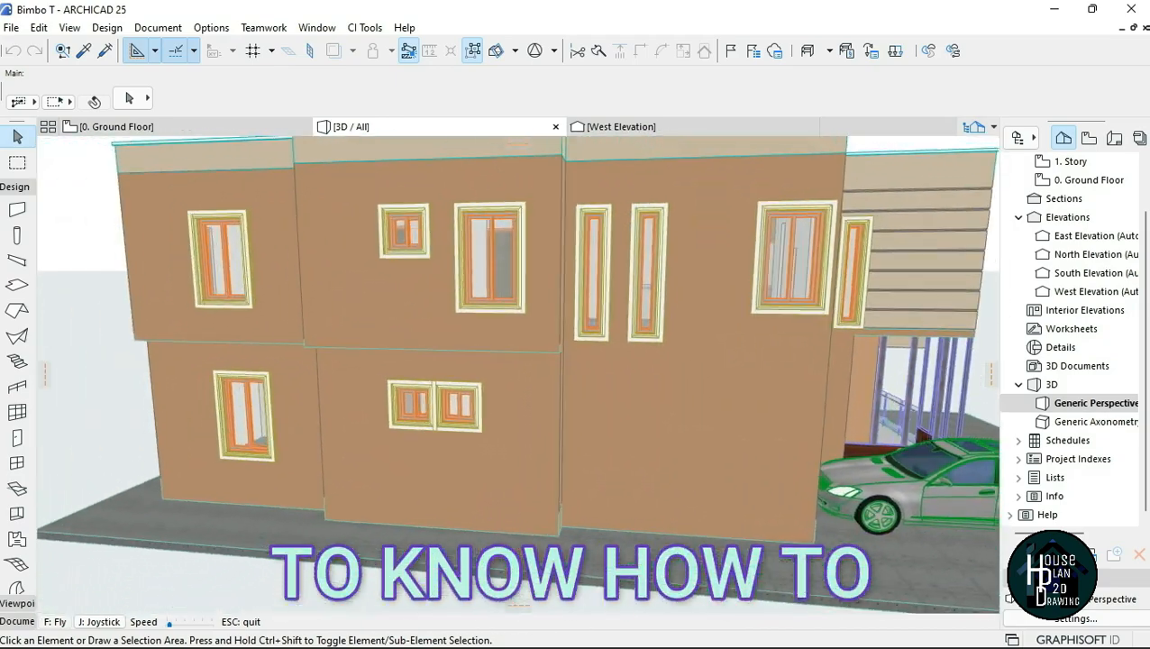
key("Left")
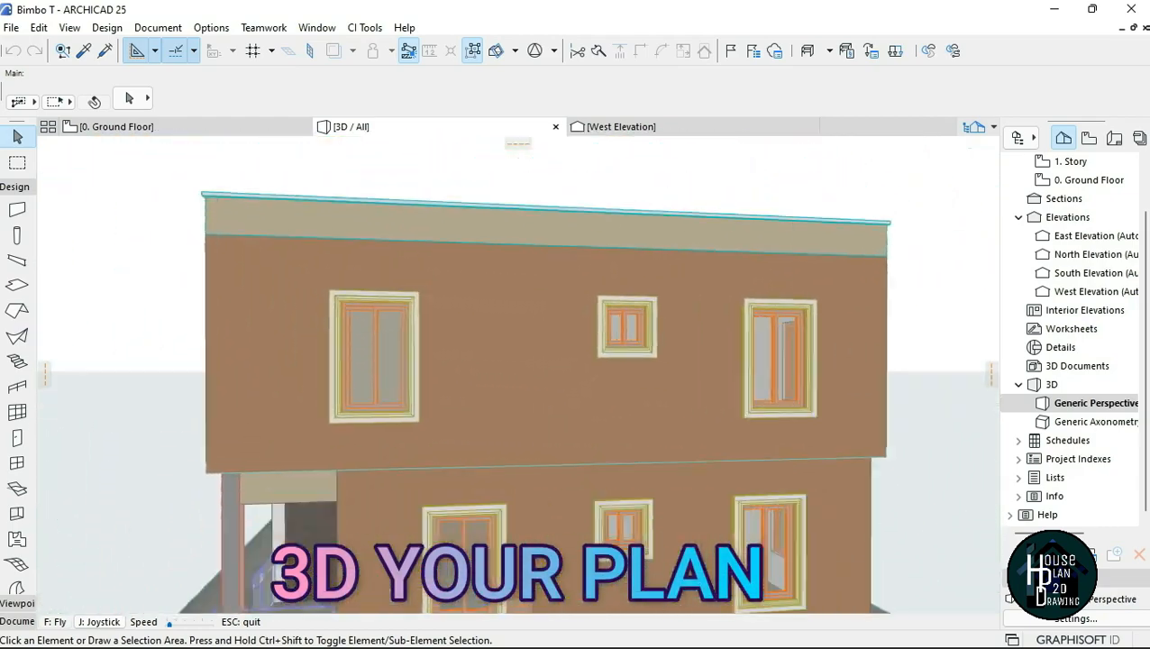
key("Left")
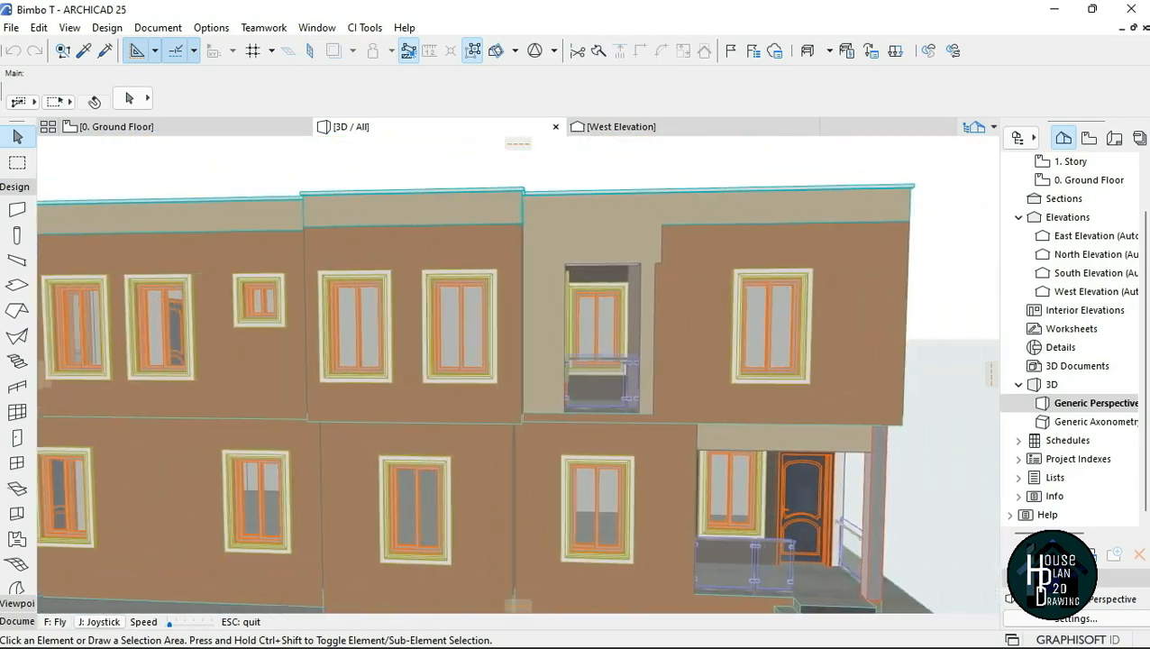
- Examine the upper-floor side balcony and the porch entrance with steps up close in the 3D model
key("Up")
key("Down")
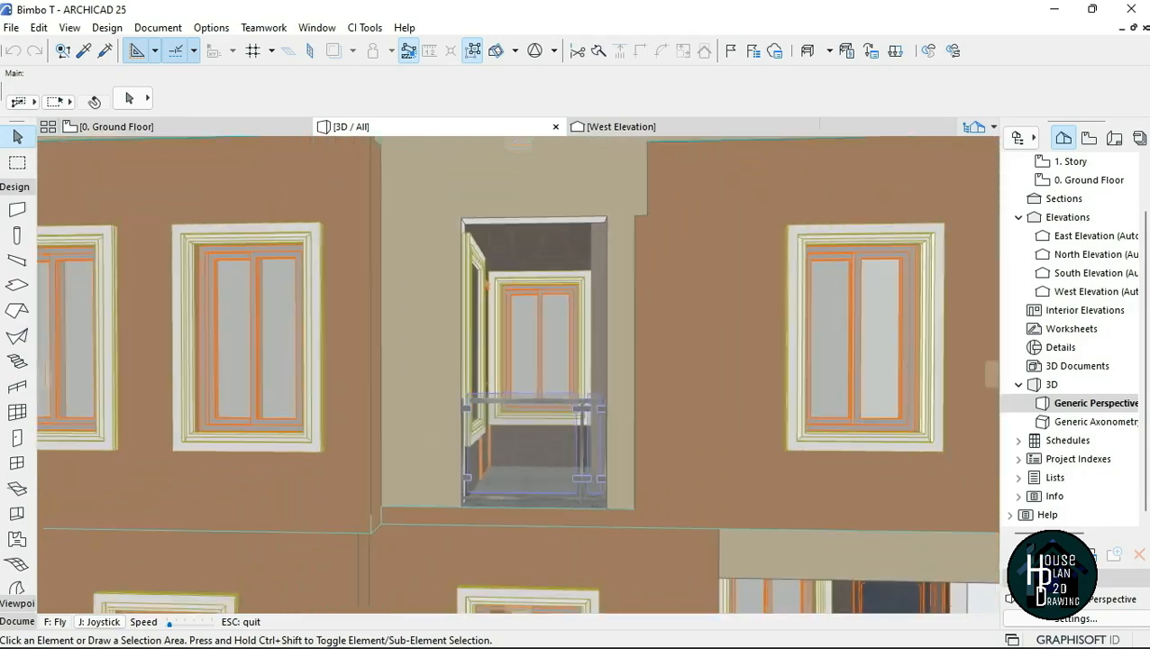
key("Down")
key("Left")
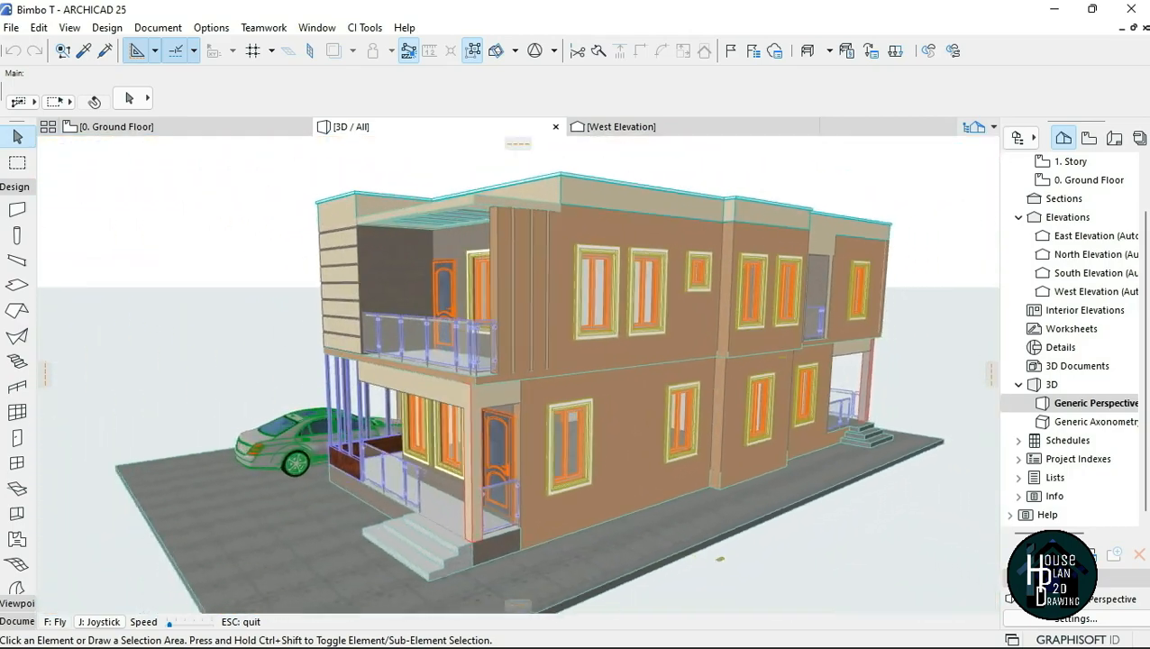
key("Up")
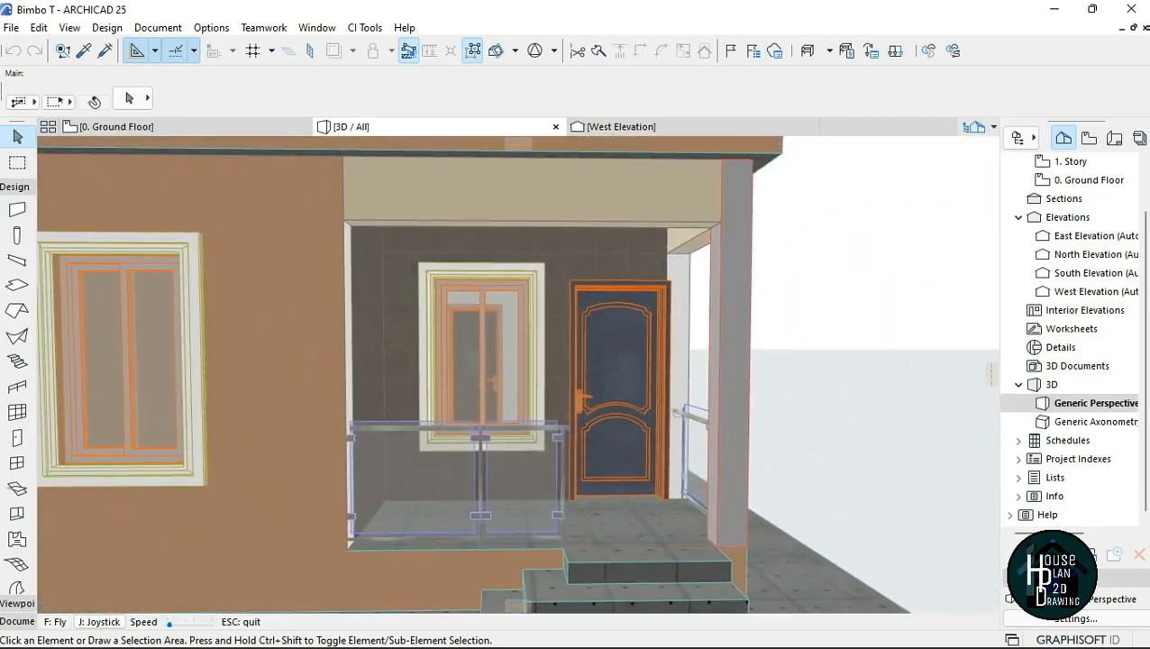
key("Down")
key("Left")
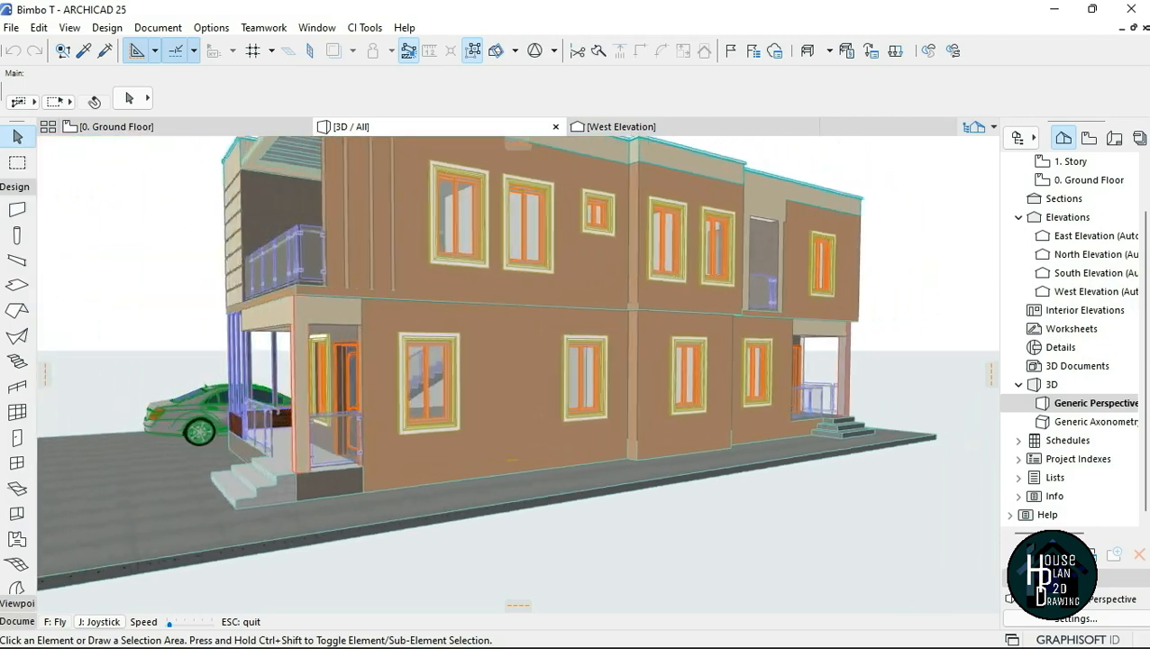
- Examine the house's front corner and roof from a raised viewpoint in 3D
key("Left")
key("Down")
key("Page_Up")
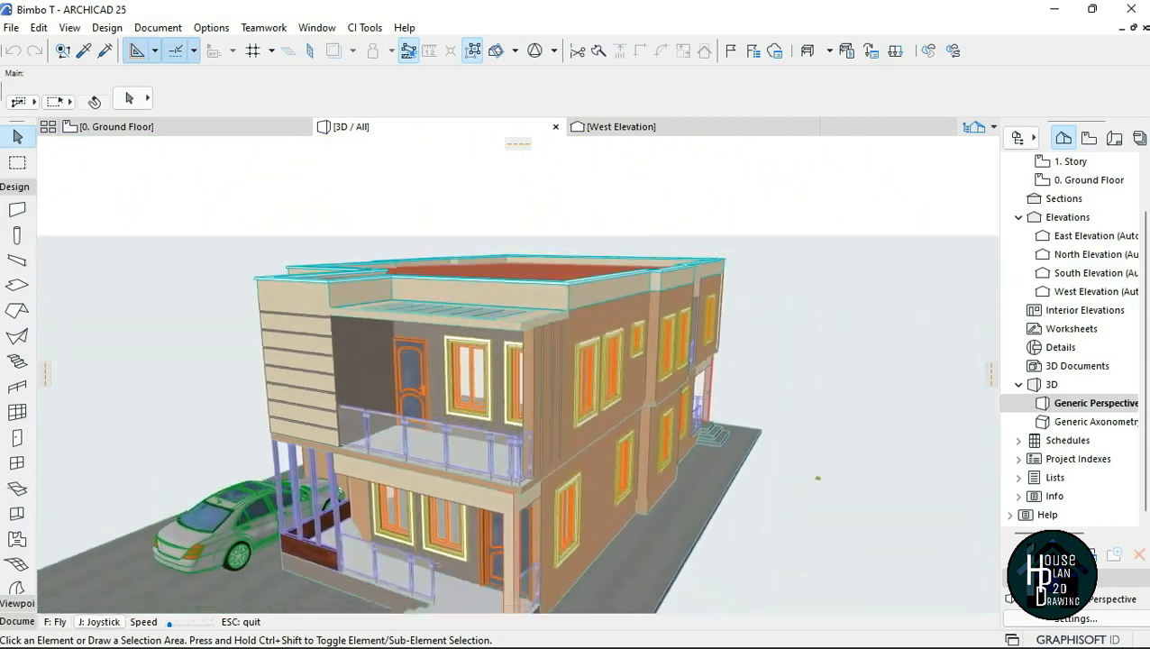
key("Page_Up")
key("Left")
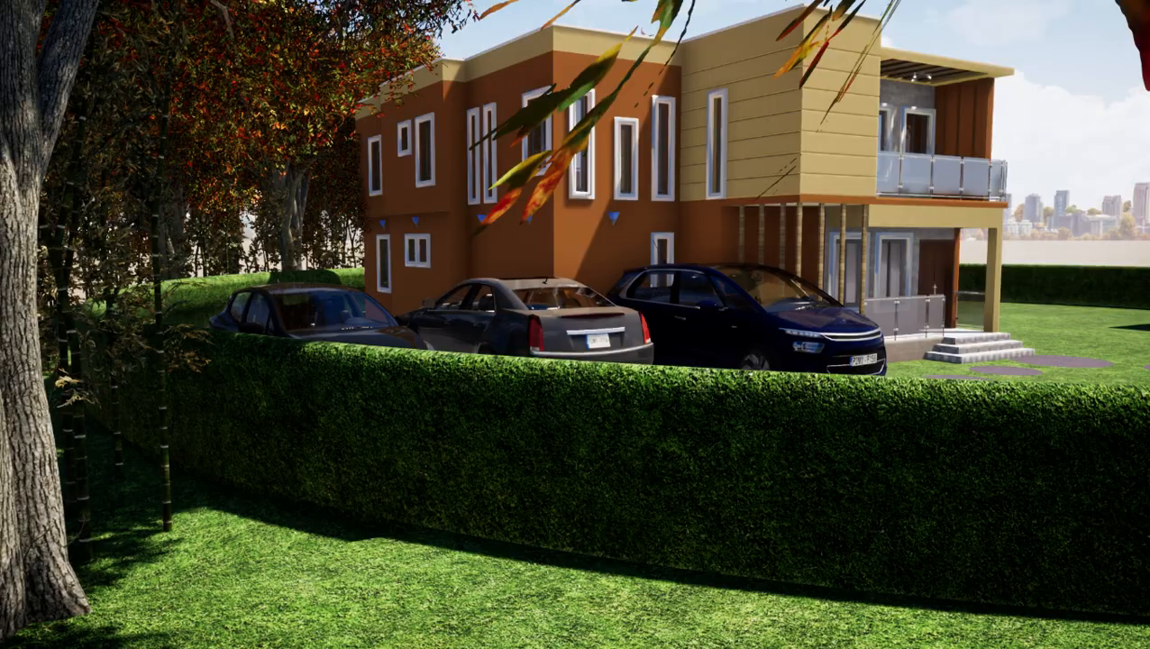